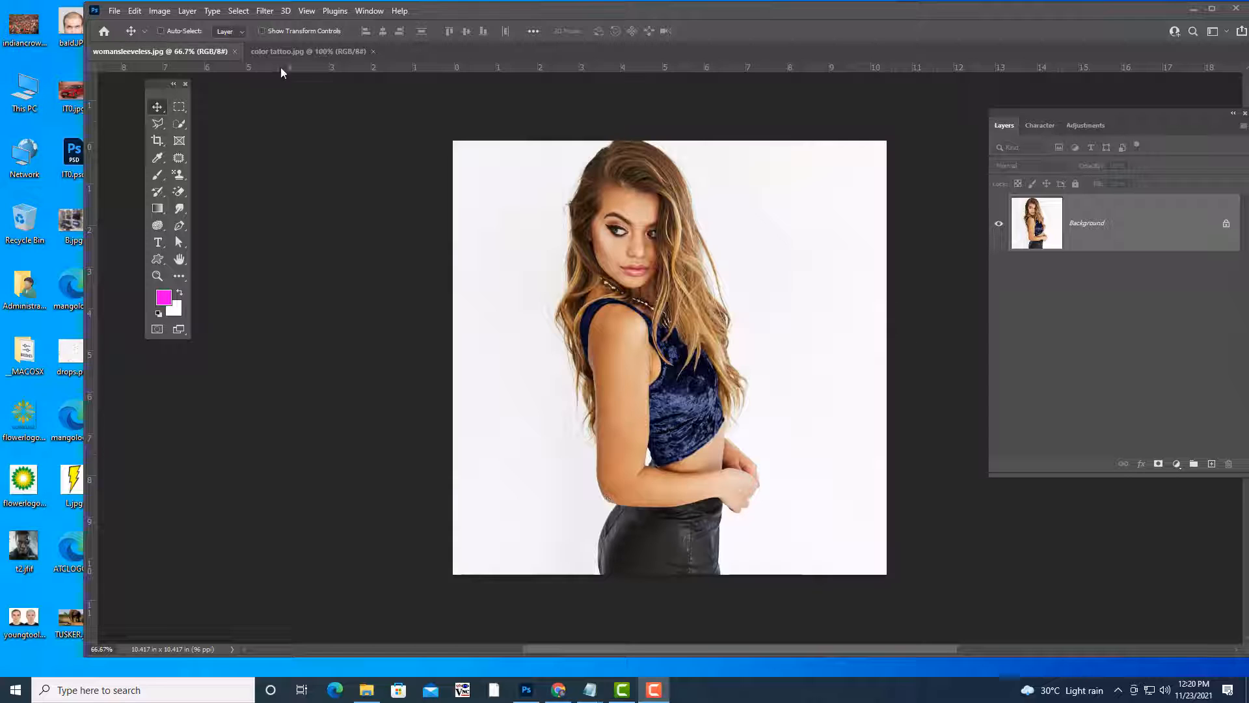
Open photoshopnotes.txt from the desktop and examine the steps under "placing a tattoo on body".
{"action": "left_click", "coordinate": [1192, 9]}
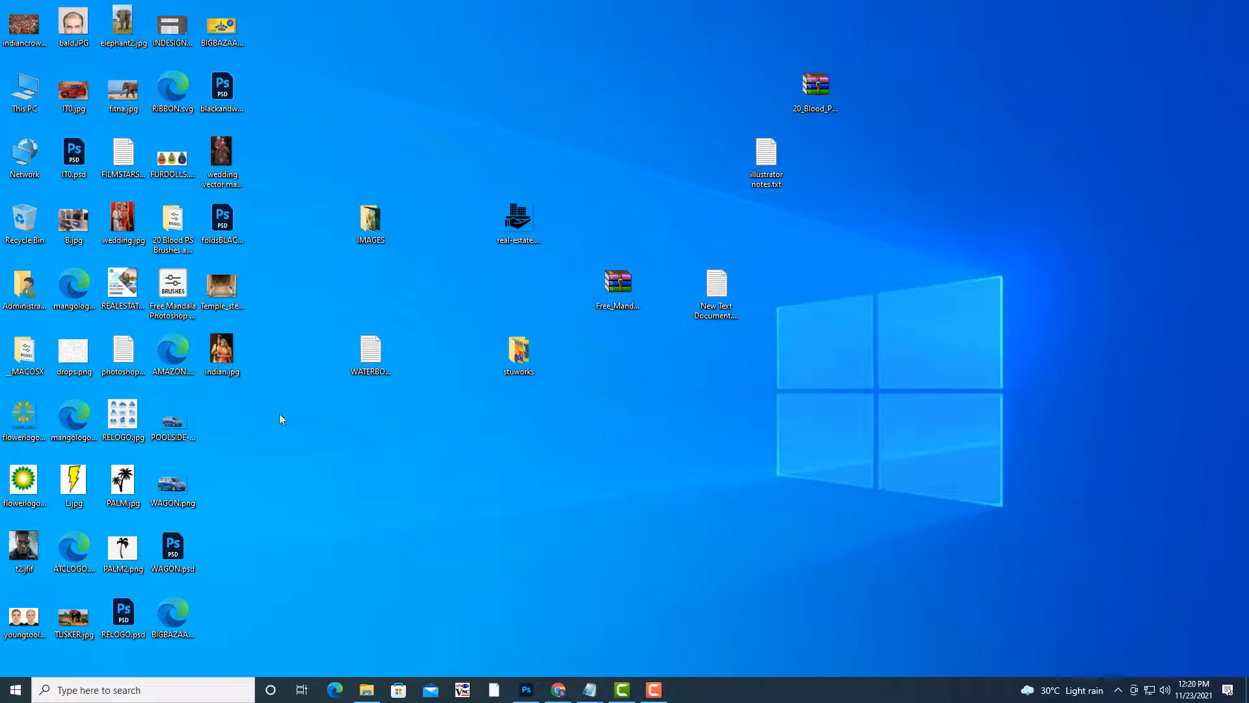
{"action": "left_click", "coordinate": [125, 361]}
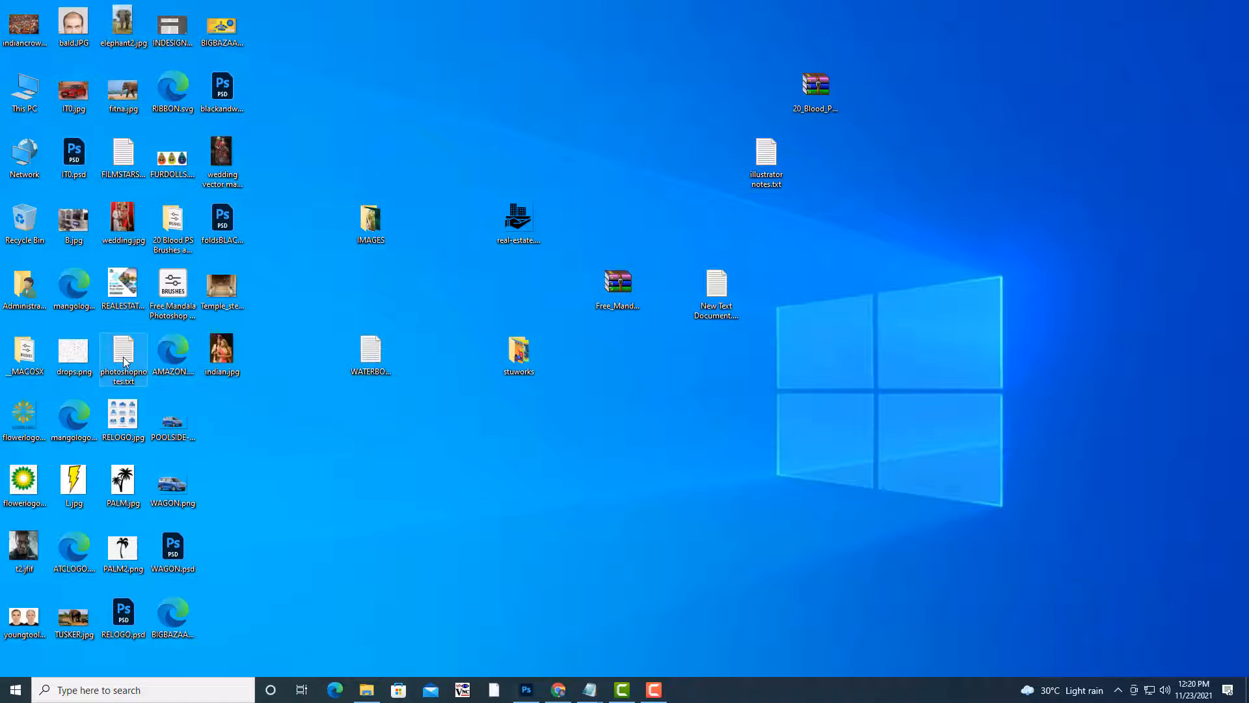
{"action": "double_click", "coordinate": [125, 361]}
{"action": "scroll", "coordinate": [756, 380], "scroll_direction": "down", "scroll_amount": 20}
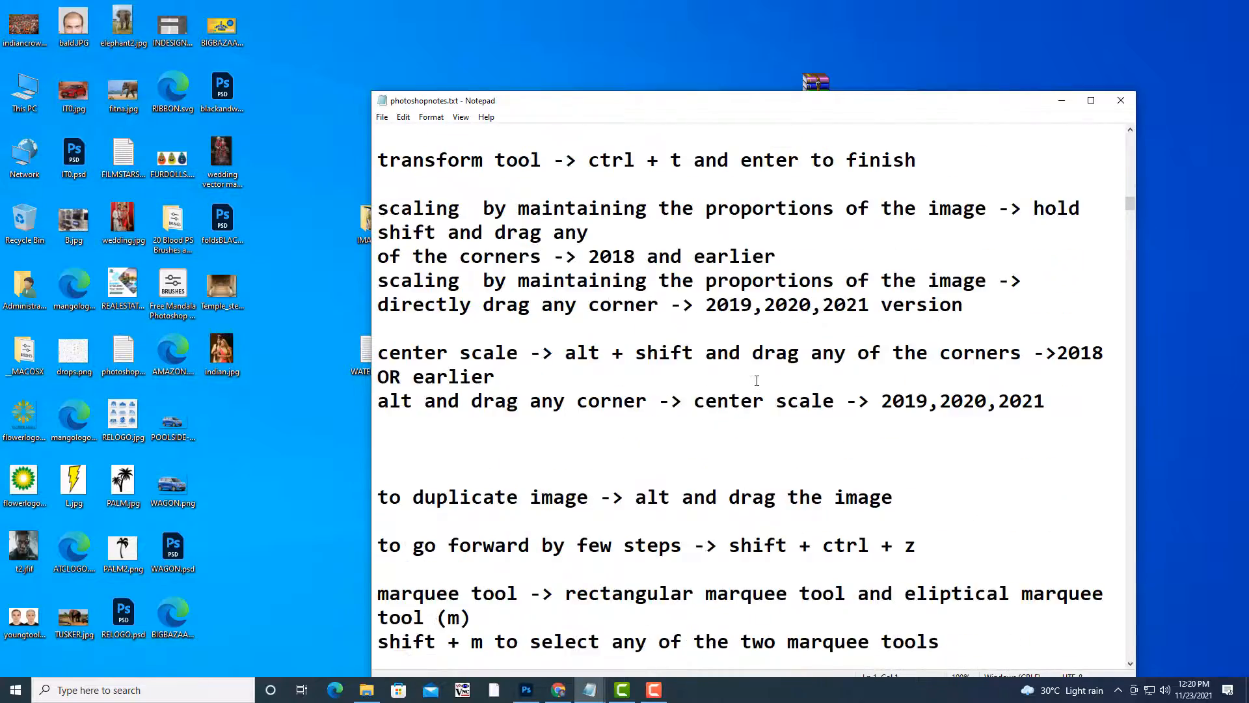
{"action": "scroll", "coordinate": [757, 381], "scroll_direction": "down", "scroll_amount": 20}
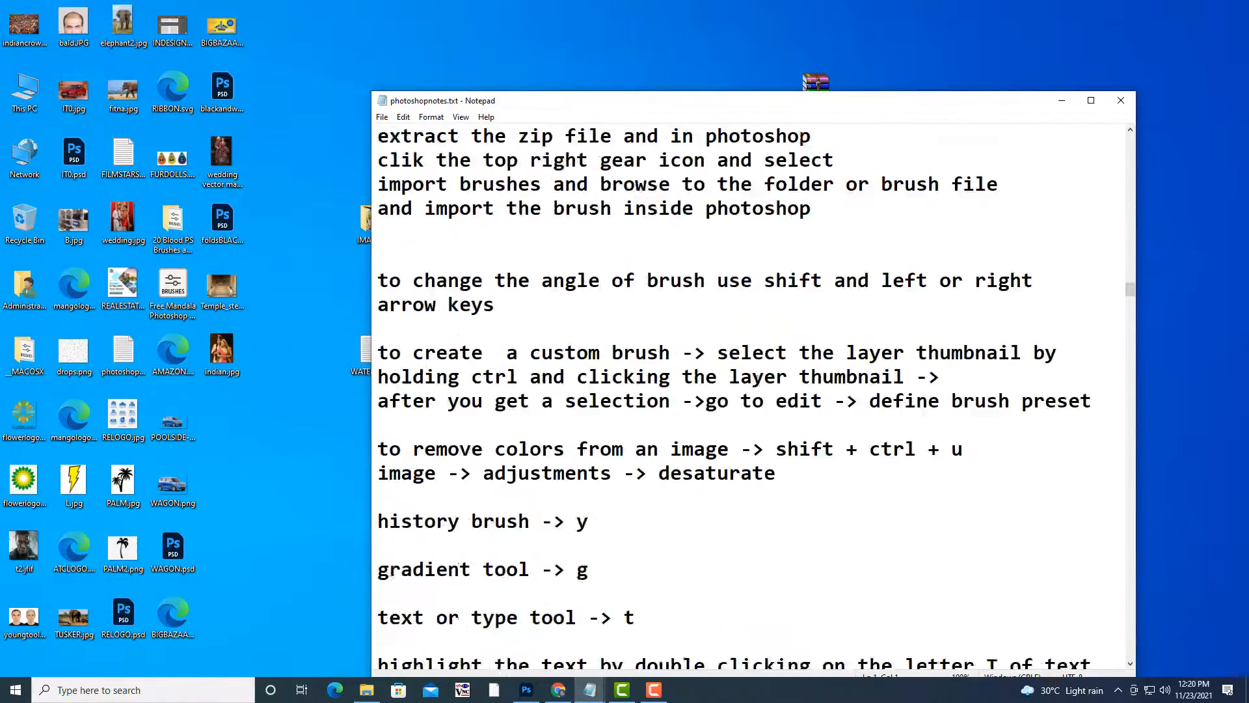
{"action": "scroll", "coordinate": [756, 381], "scroll_direction": "down", "scroll_amount": 20}
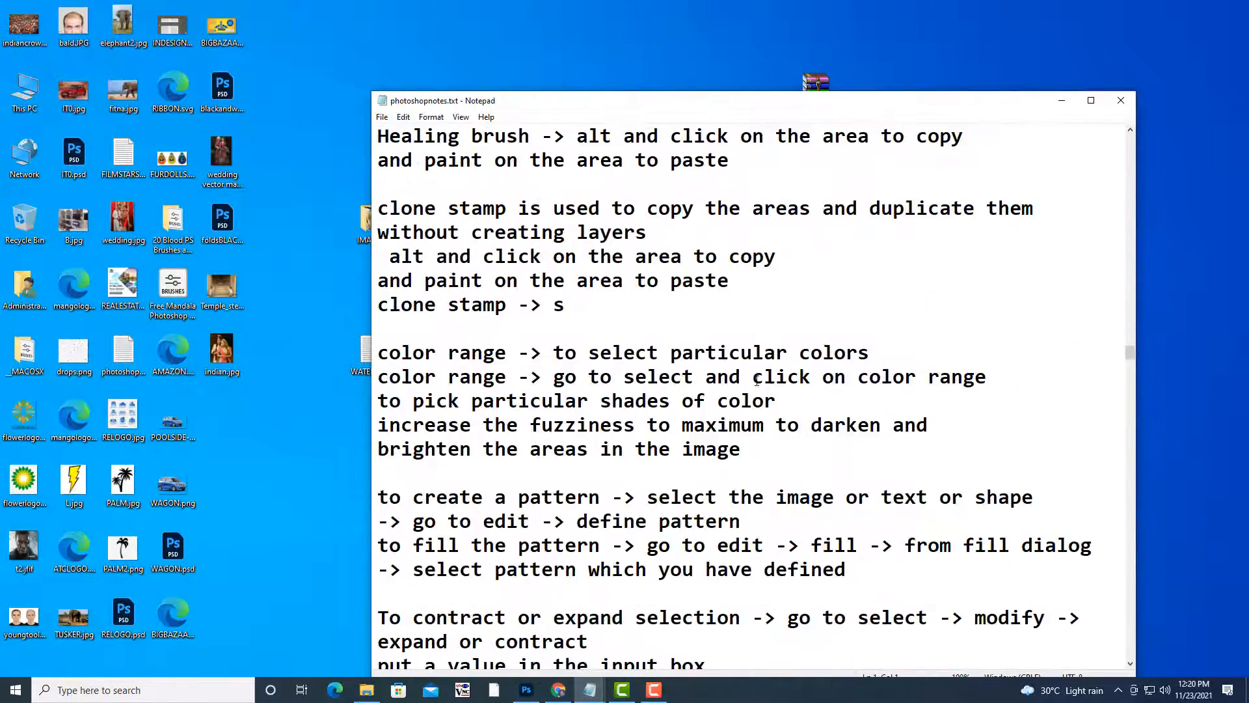
{"action": "scroll", "coordinate": [757, 380], "scroll_direction": "down", "scroll_amount": 20}
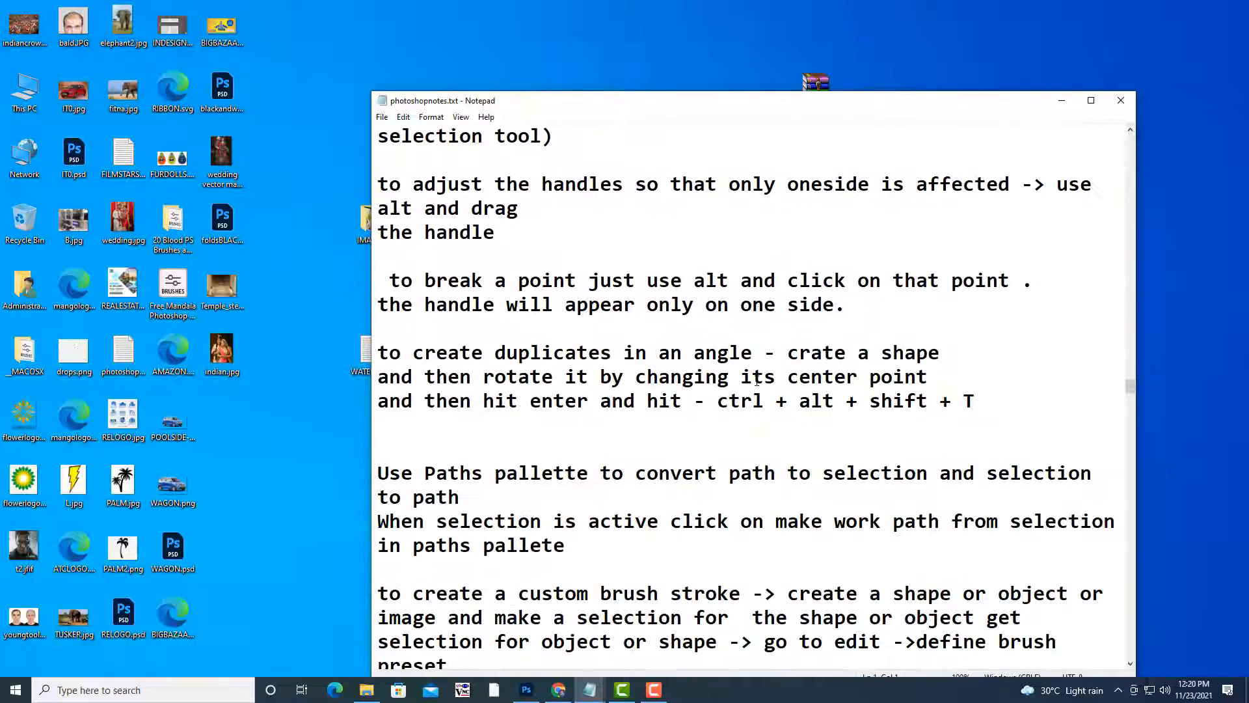
{"action": "scroll", "coordinate": [757, 381], "scroll_direction": "down", "scroll_amount": 20}
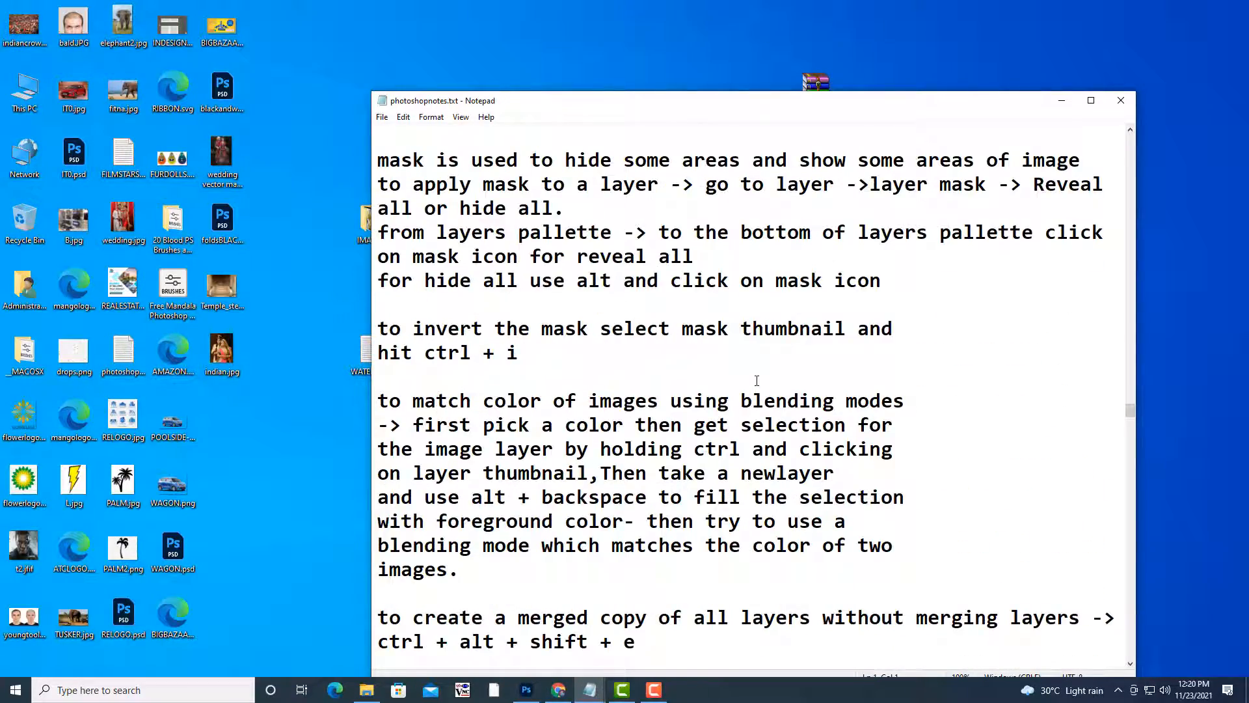
{"action": "scroll", "coordinate": [756, 380], "scroll_direction": "down", "scroll_amount": 4}
{"action": "scroll", "coordinate": [757, 380], "scroll_direction": "up", "scroll_amount": 15}
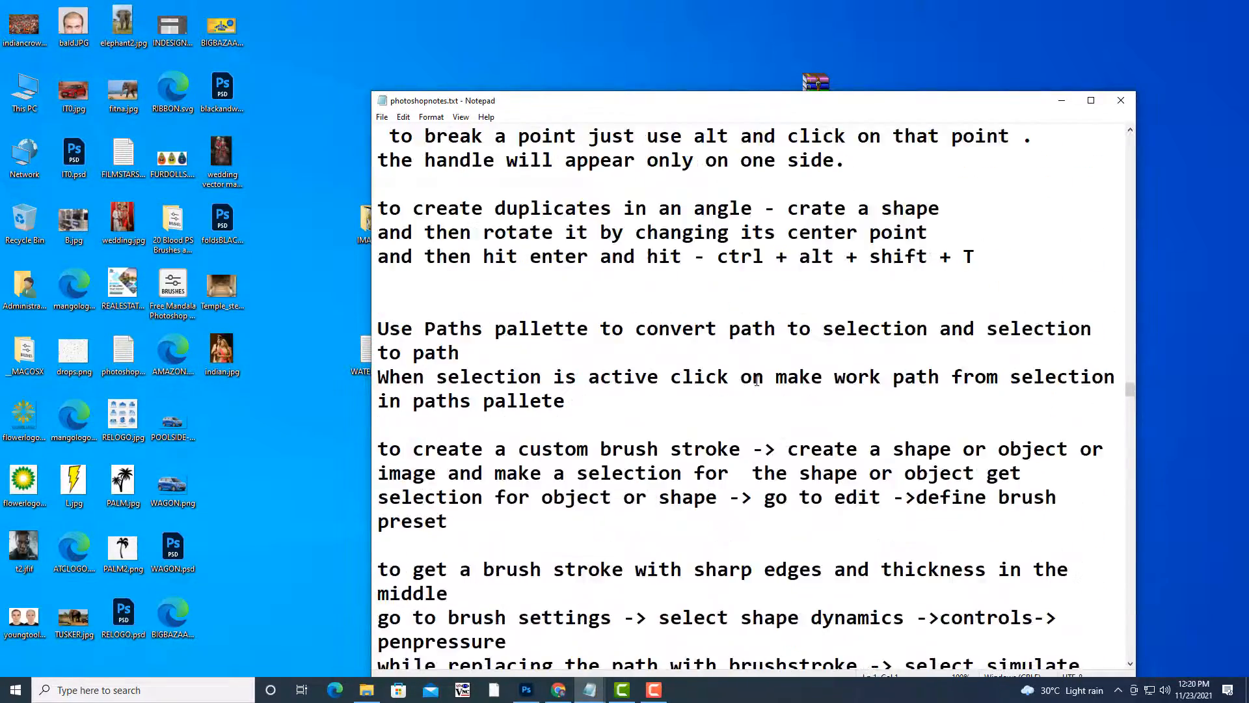
{"action": "scroll", "coordinate": [757, 380], "scroll_direction": "down", "scroll_amount": 16}
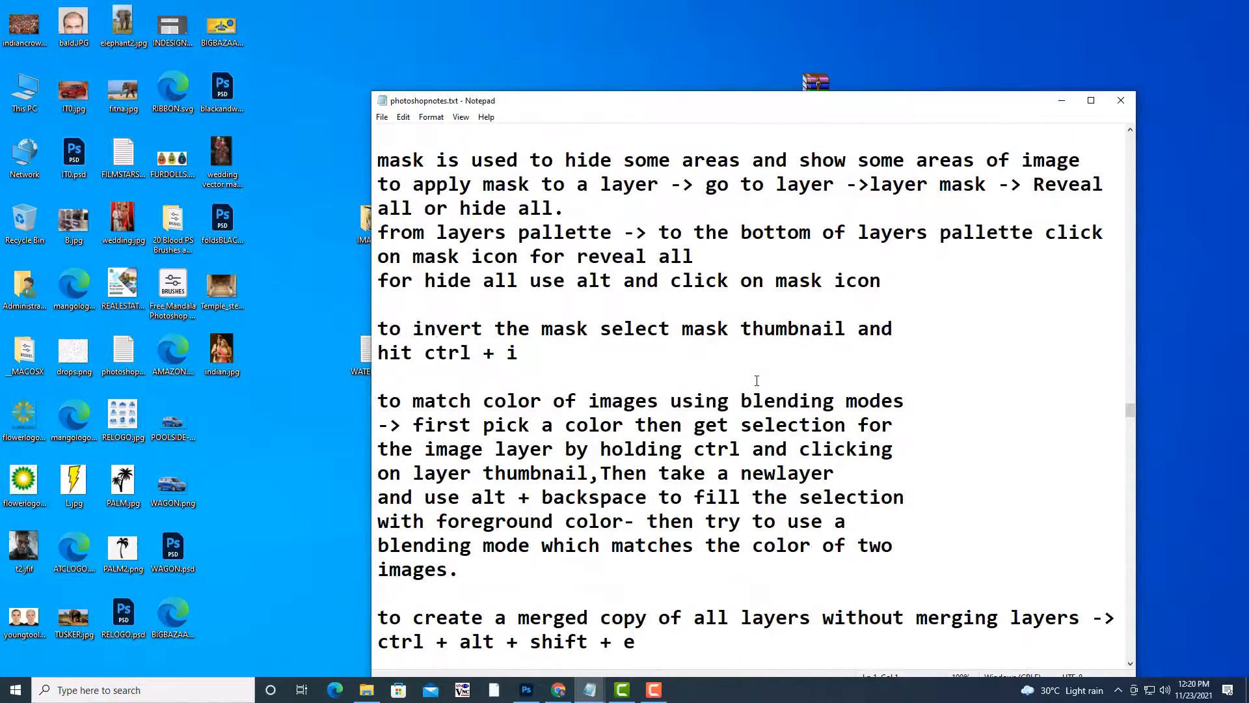
{"action": "scroll", "coordinate": [756, 377], "scroll_direction": "down", "scroll_amount": 5}
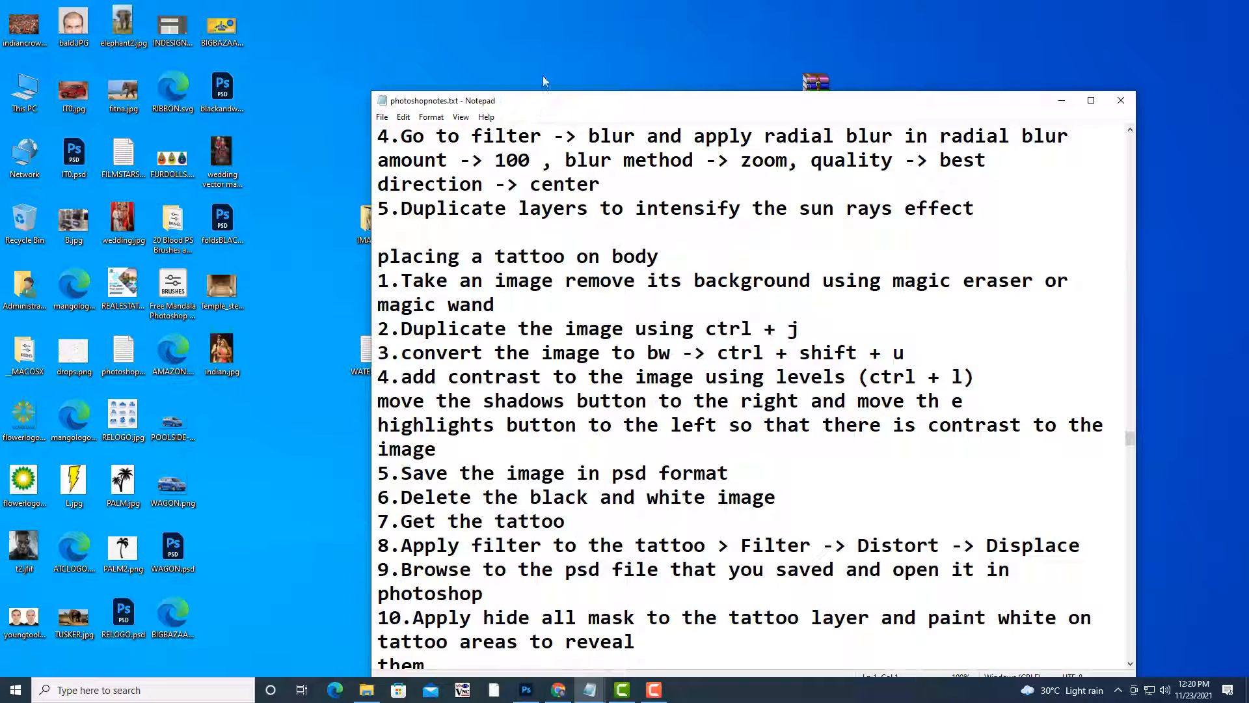
{"action": "left_click_drag", "start_coordinate": [537, 110], "coordinate": [544, 55]}
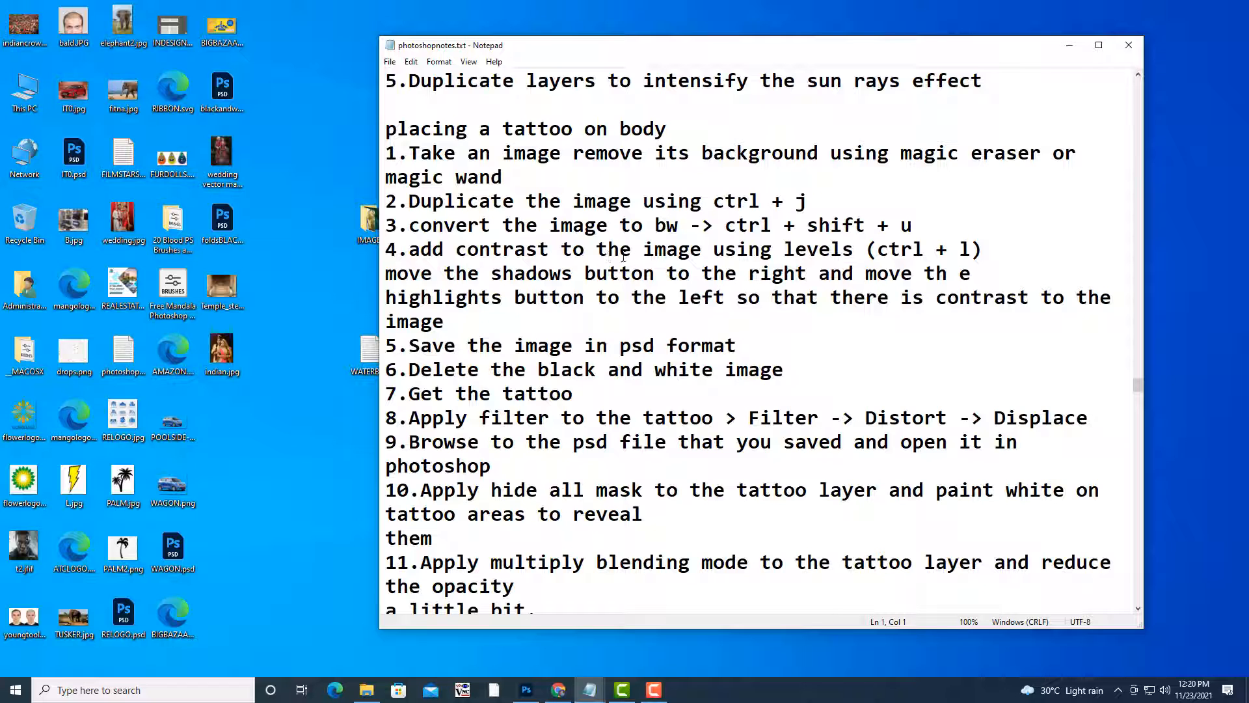
{"action": "left_click_drag", "start_coordinate": [385, 128], "coordinate": [825, 342]}
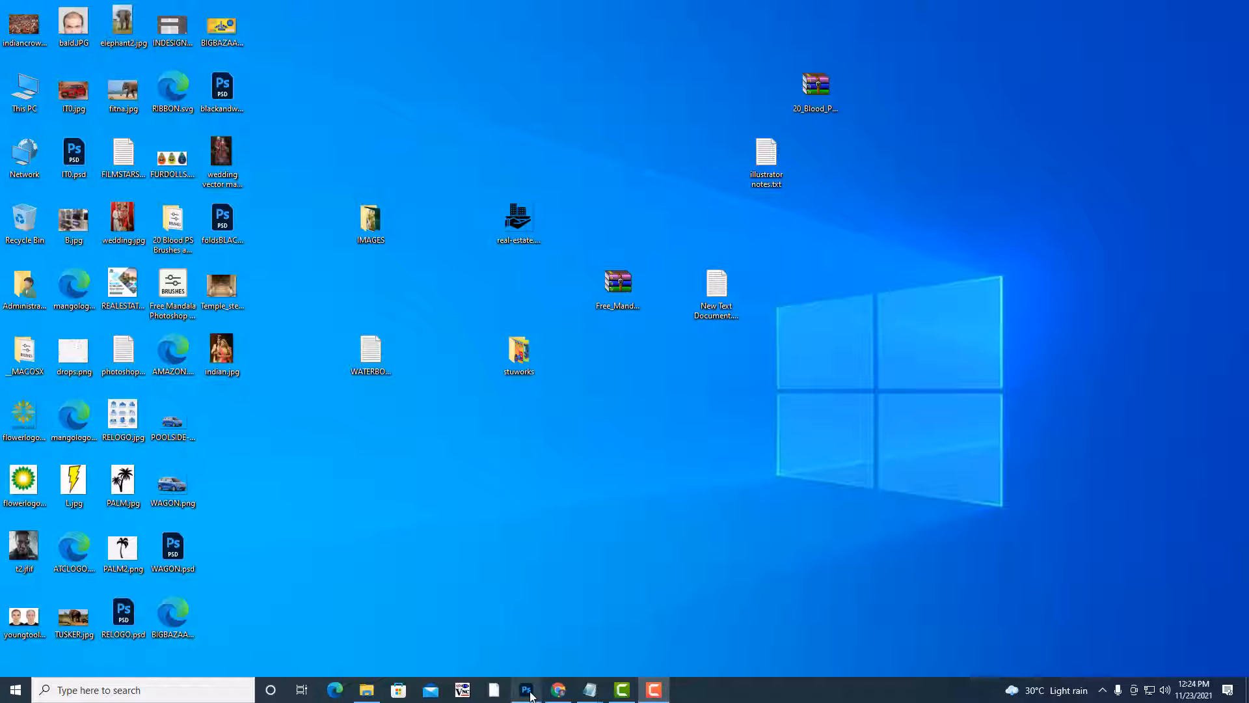
Switch to Photoshop, float womansleeveless.jpg in its own window and place the Layers panel beside it.
{"action": "left_click", "coordinate": [528, 691]}
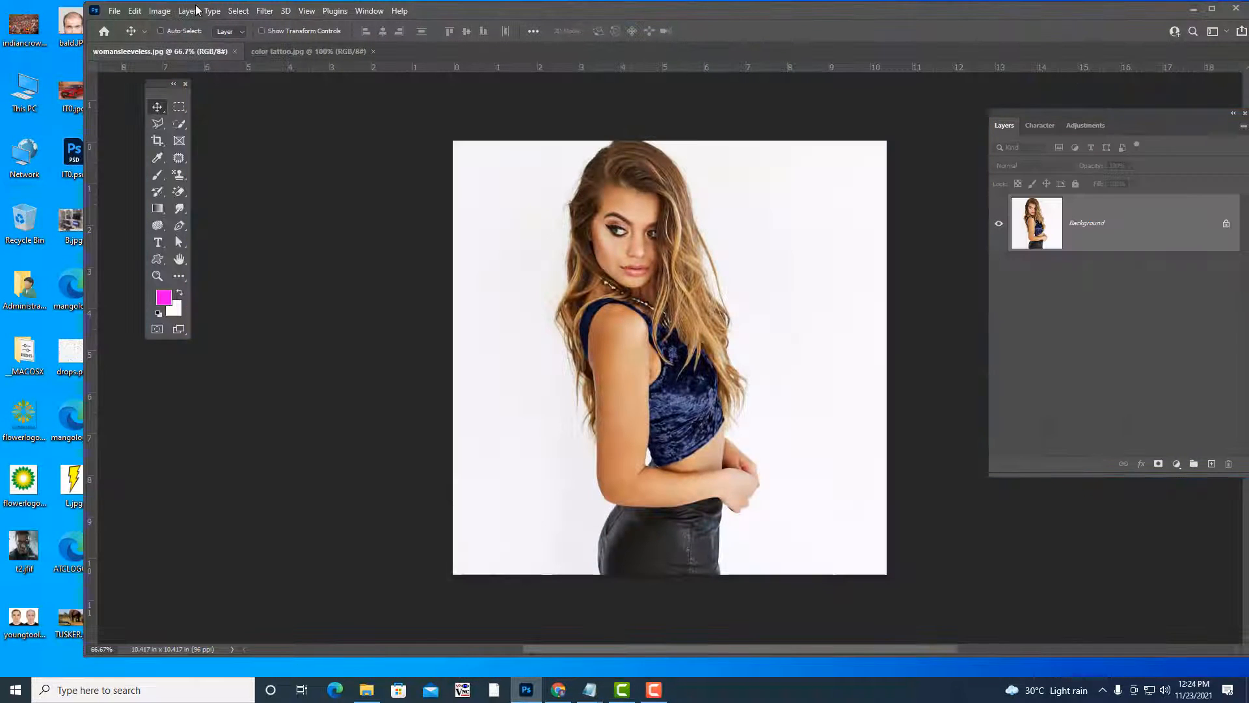
{"action": "left_click_drag", "start_coordinate": [195, 53], "coordinate": [677, 107]}
{"action": "left_click_drag", "start_coordinate": [1104, 123], "coordinate": [1097, 213]}
{"action": "left_click_drag", "start_coordinate": [1076, 111], "coordinate": [997, 105]}
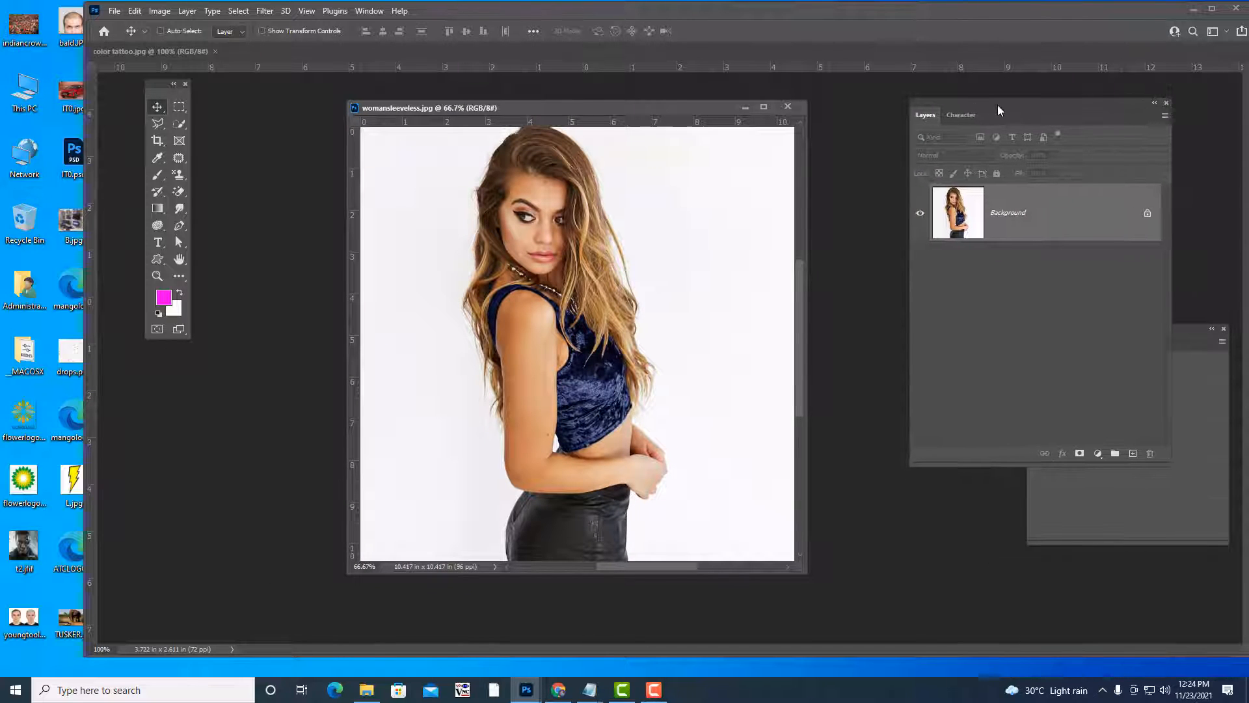
Unlock the woman photo's Background layer and make a desaturated duplicate of it.
{"action": "left_click", "coordinate": [903, 218]}
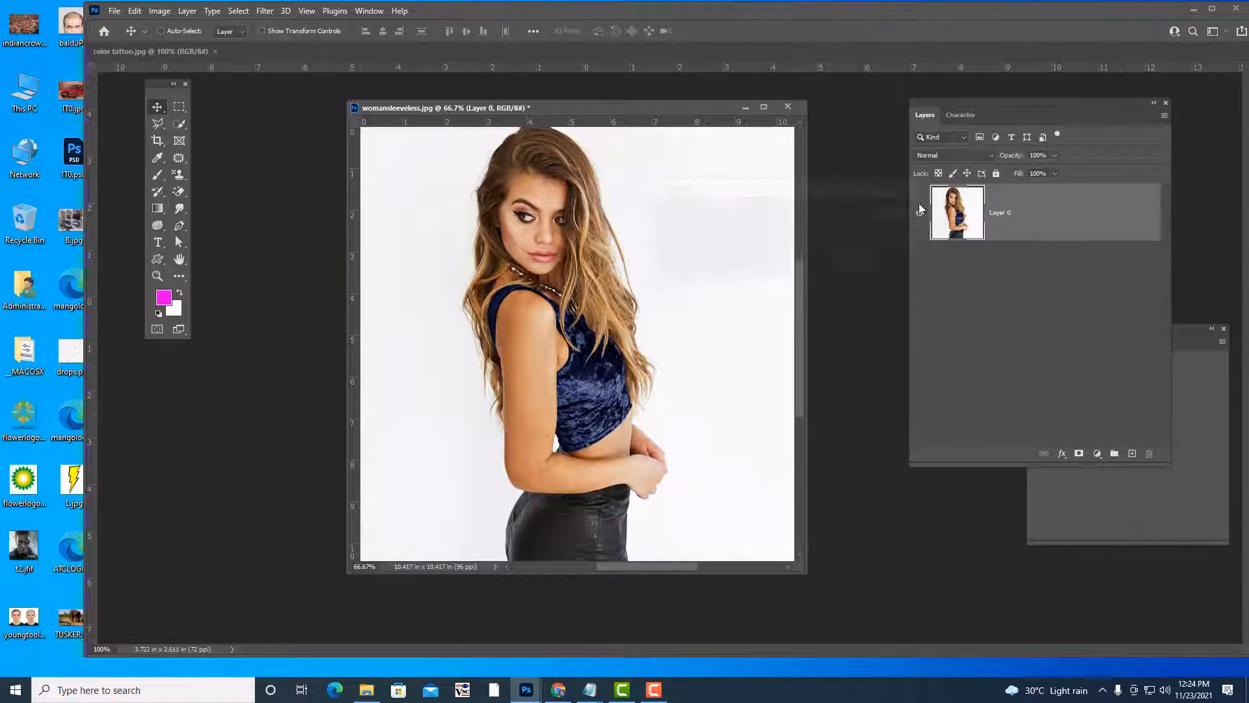
{"action": "mouse_move", "coordinate": [996, 104]}
{"action": "left_mouse_down"}
{"action": "mouse_move", "coordinate": [972, 104]}
{"action": "mouse_move", "coordinate": [985, 103]}
{"action": "left_mouse_up"}
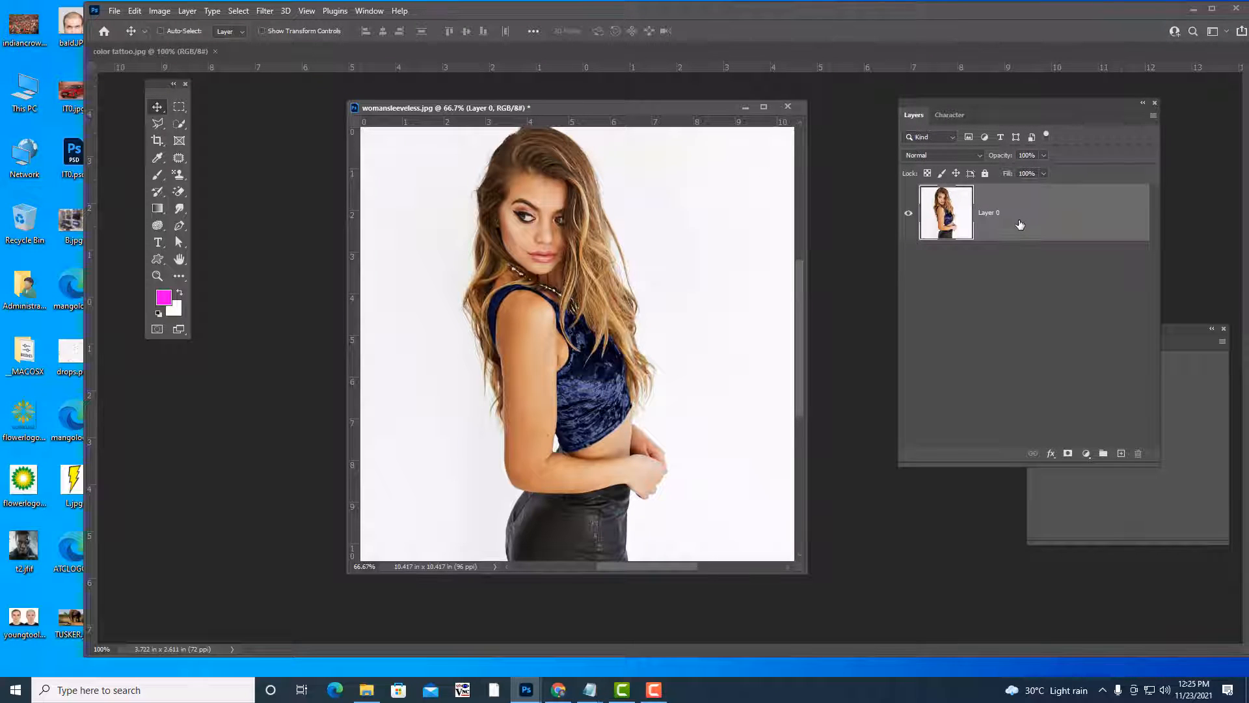
{"action": "key", "text": "ctrl+j"}
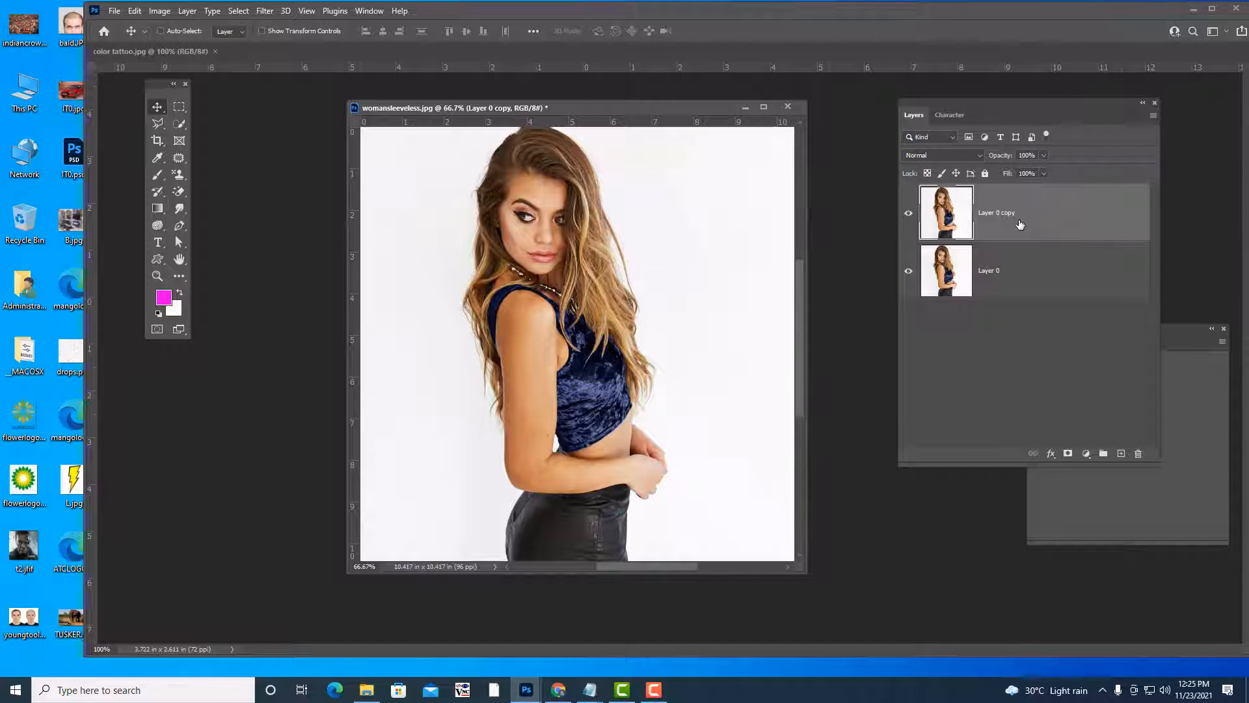
{"action": "key", "text": "ctrl+shift+u"}
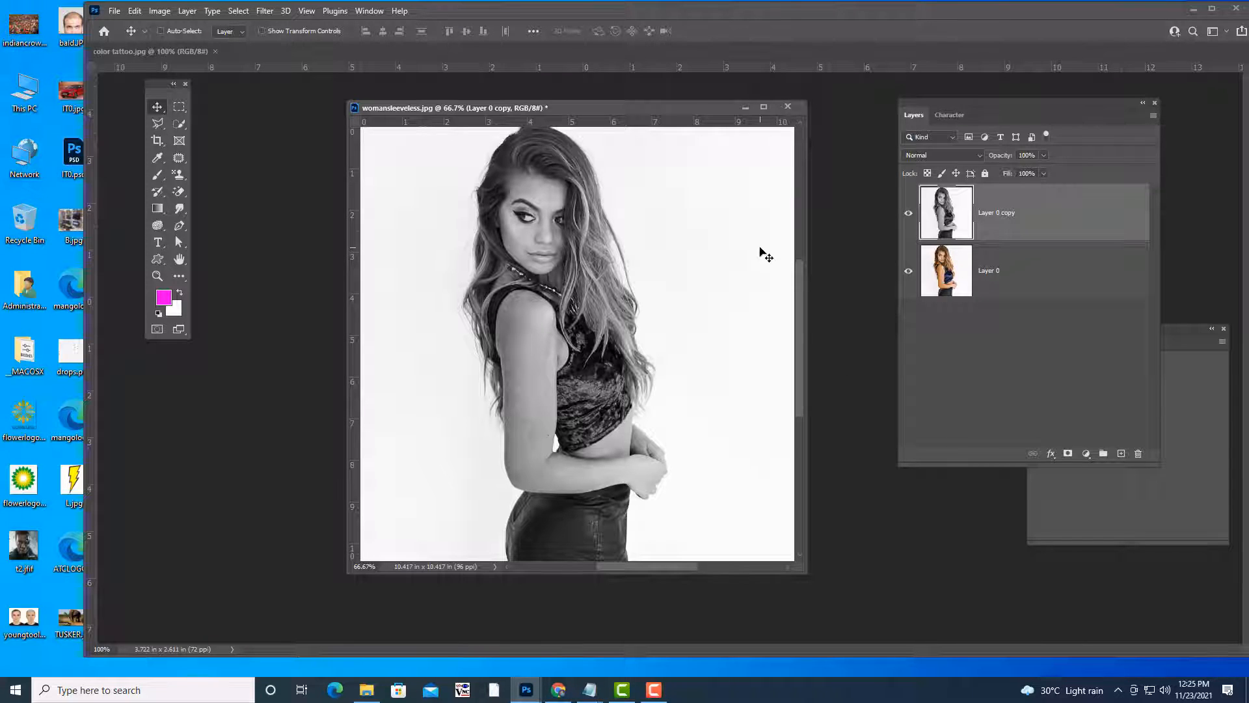
Open a Levels adjustment on the black-and-white copy and raise the shadows input level to 58.
{"action": "left_click_drag", "start_coordinate": [594, 109], "coordinate": [608, 108]}
{"action": "left_click", "coordinate": [159, 11]}
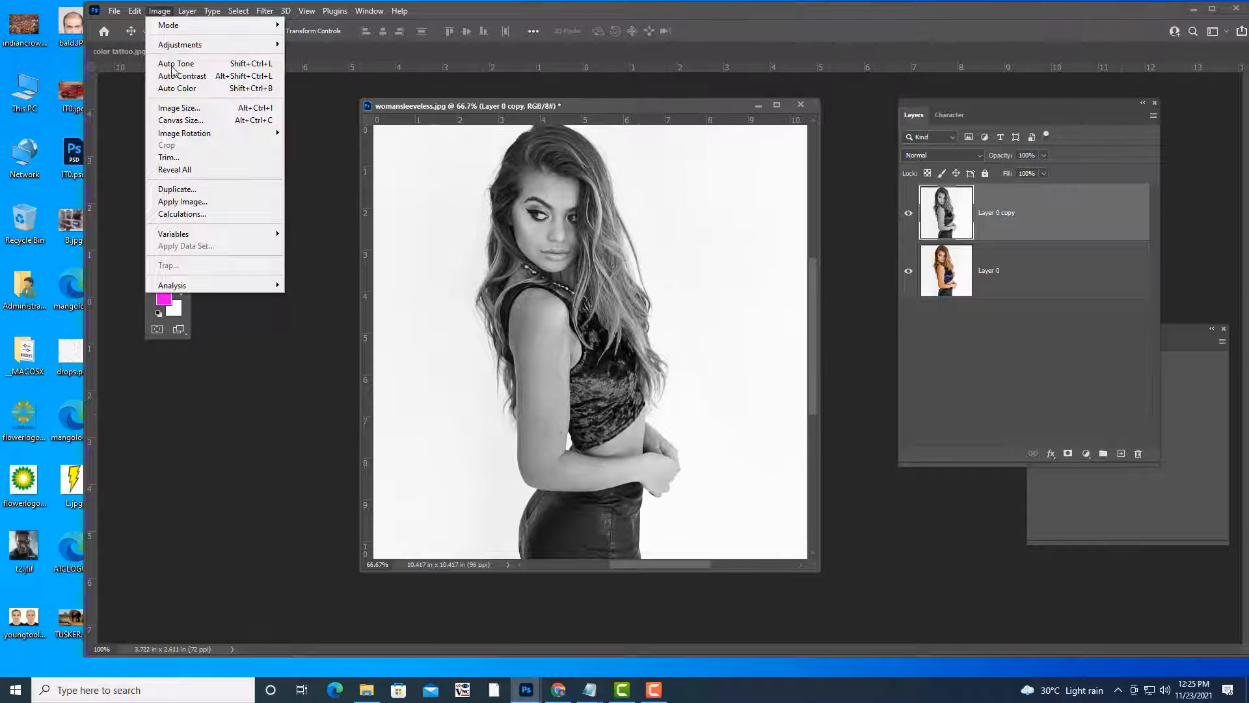
{"action": "mouse_move", "coordinate": [175, 45]}
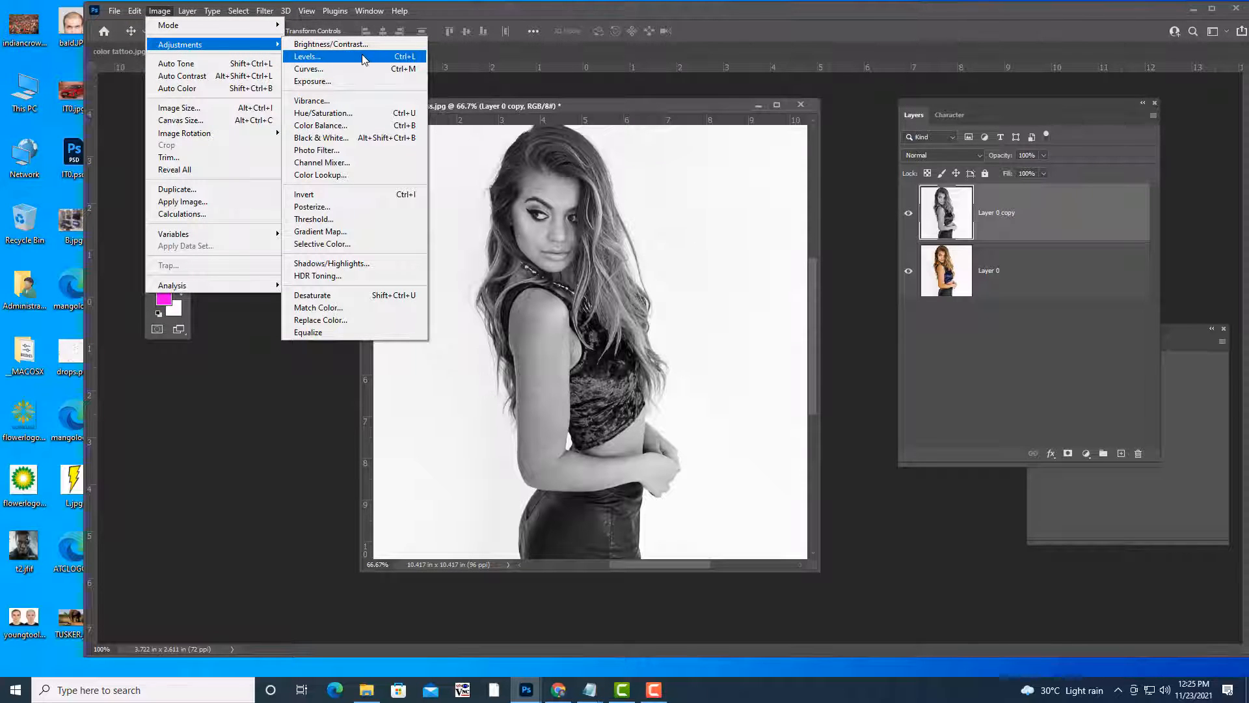
{"action": "left_click", "coordinate": [363, 57]}
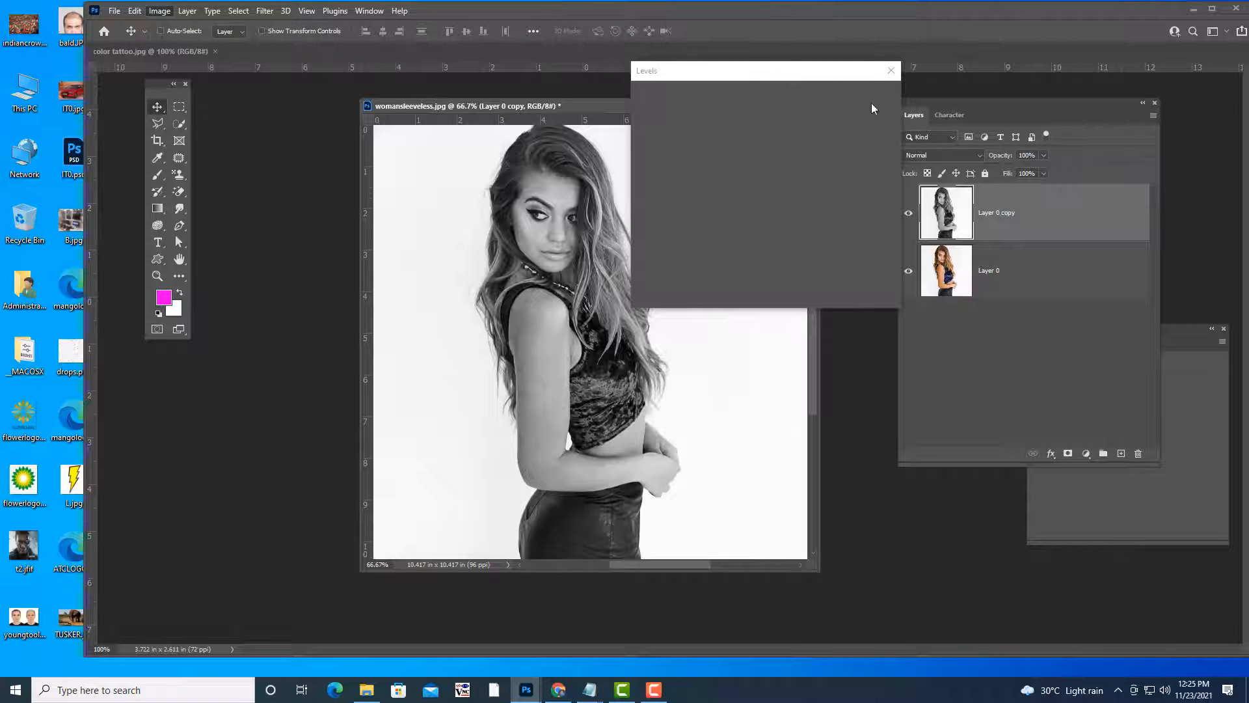
{"action": "mouse_move", "coordinate": [806, 70]}
{"action": "left_mouse_down"}
{"action": "mouse_move", "coordinate": [919, 89]}
{"action": "mouse_move", "coordinate": [886, 88]}
{"action": "left_mouse_up"}
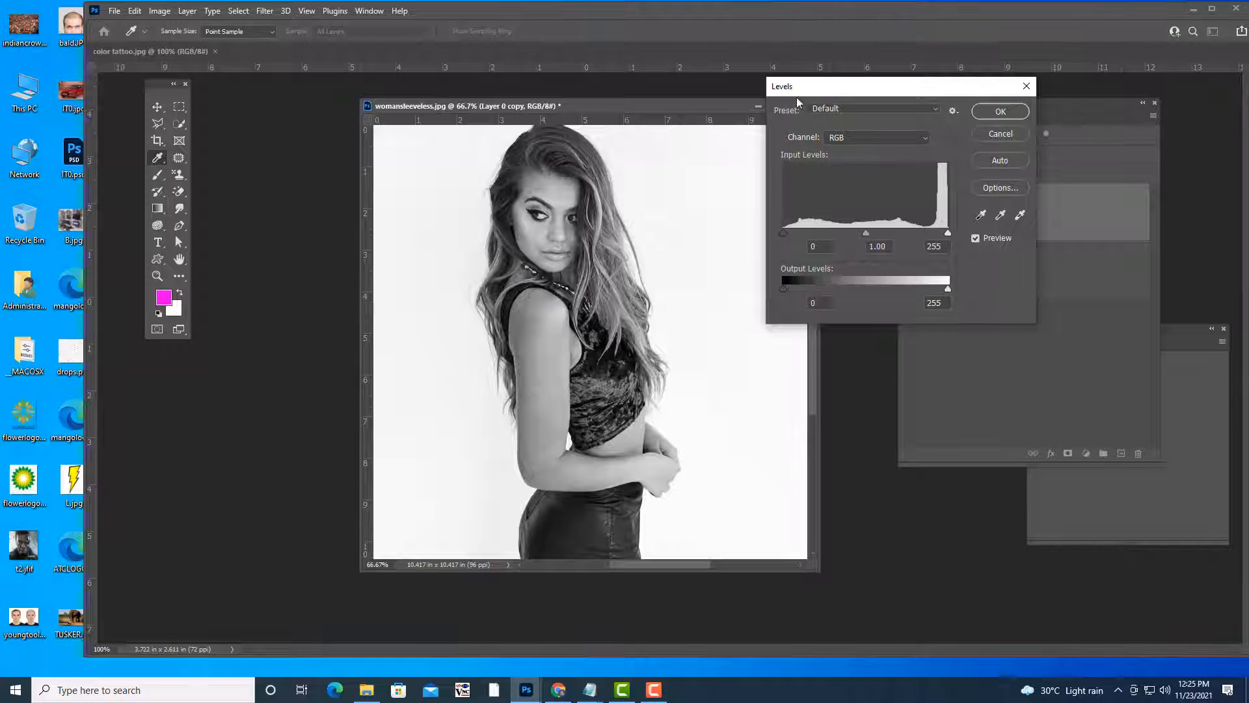
{"action": "mouse_move", "coordinate": [798, 98]}
{"action": "left_mouse_down"}
{"action": "mouse_move", "coordinate": [821, 91]}
{"action": "mouse_move", "coordinate": [797, 99]}
{"action": "left_mouse_up"}
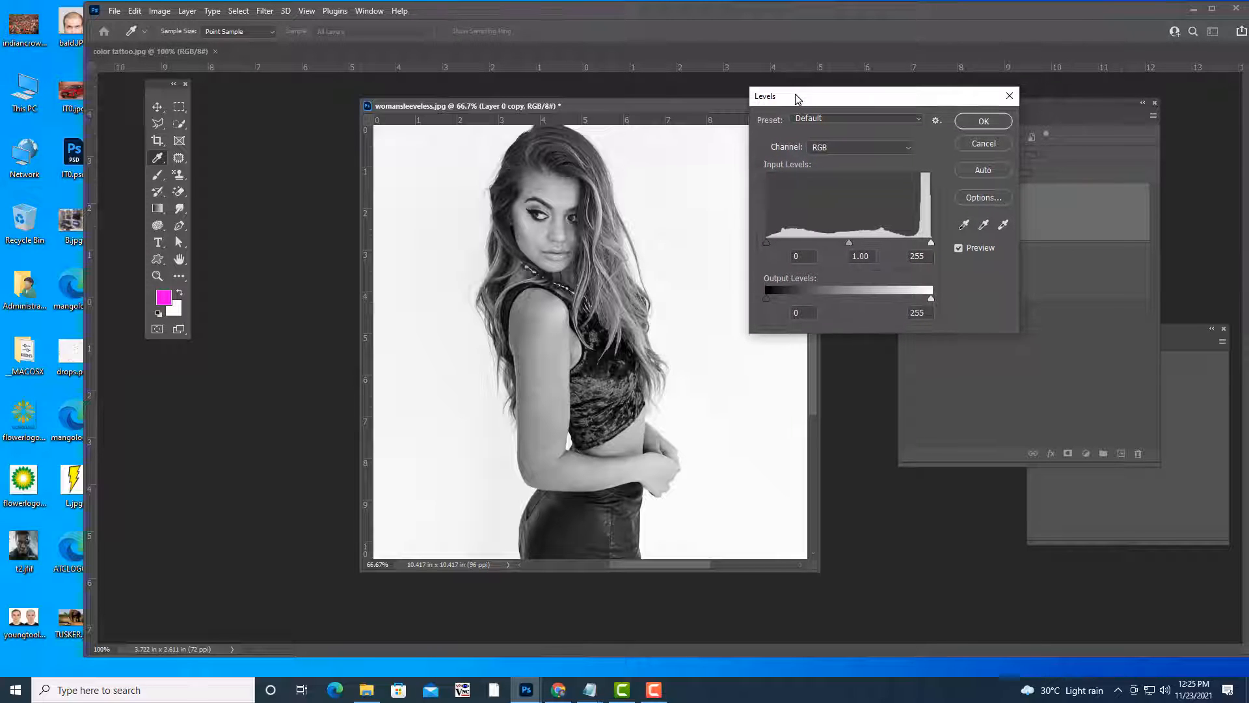
{"action": "left_click", "coordinate": [767, 243]}
{"action": "left_click", "coordinate": [849, 242]}
{"action": "left_click_drag", "start_coordinate": [767, 242], "coordinate": [809, 242]}
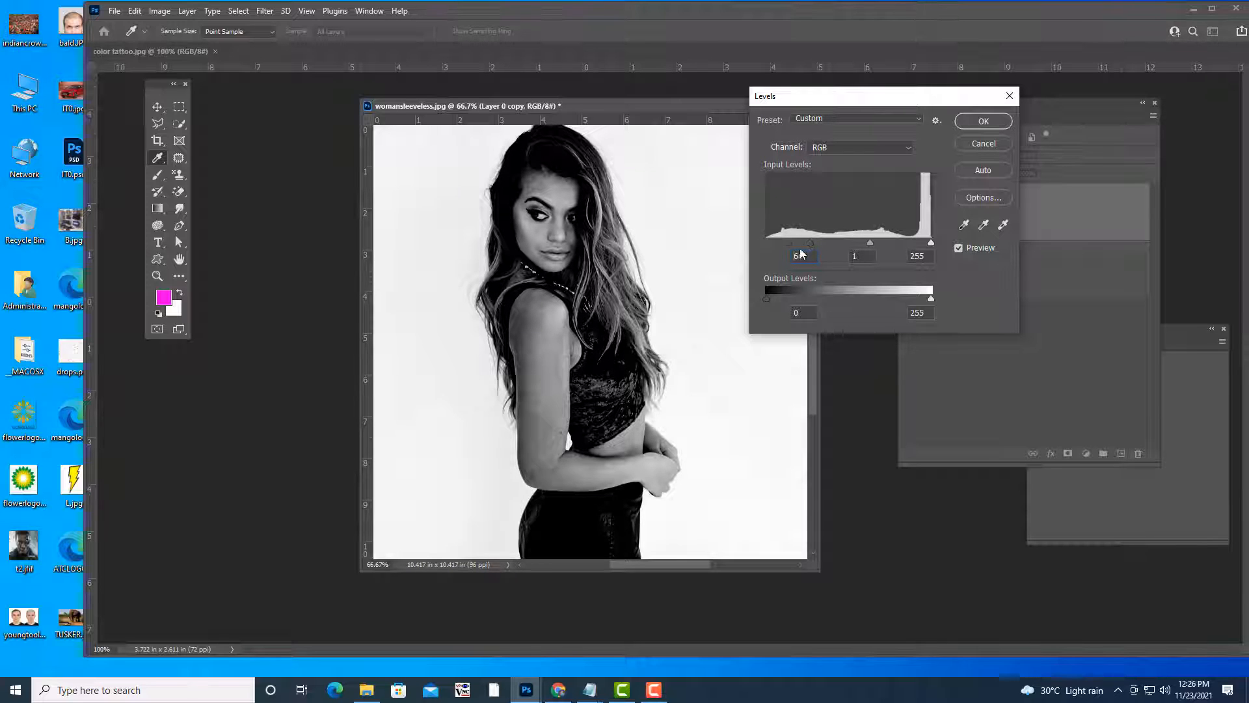
{"action": "mouse_move", "coordinate": [810, 243]}
{"action": "left_mouse_down"}
{"action": "mouse_move", "coordinate": [783, 252]}
{"action": "mouse_move", "coordinate": [804, 248]}
{"action": "left_mouse_up"}
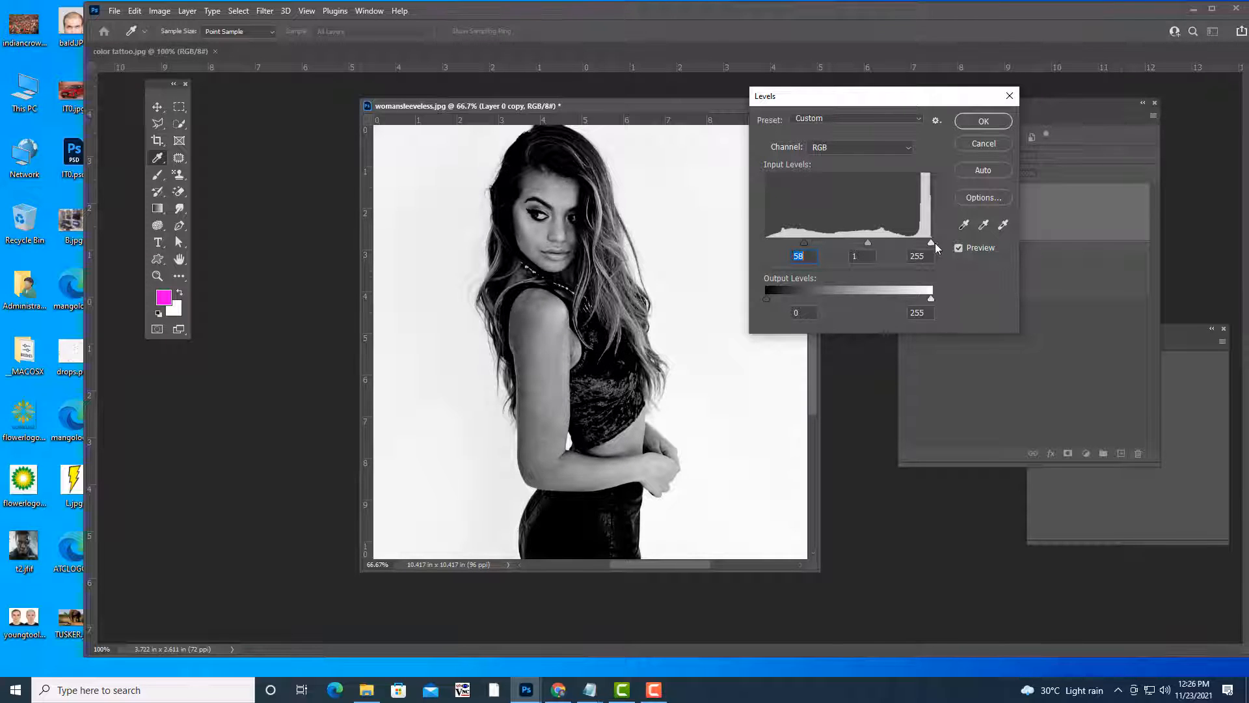
Set the Levels inputs to shadows 76, midtones 1.03 and highlights 203, and apply the adjustment.
{"action": "left_click_drag", "start_coordinate": [931, 243], "coordinate": [903, 247]}
{"action": "left_click_drag", "start_coordinate": [801, 248], "coordinate": [815, 247]}
{"action": "left_click_drag", "start_coordinate": [858, 244], "coordinate": [852, 243]}
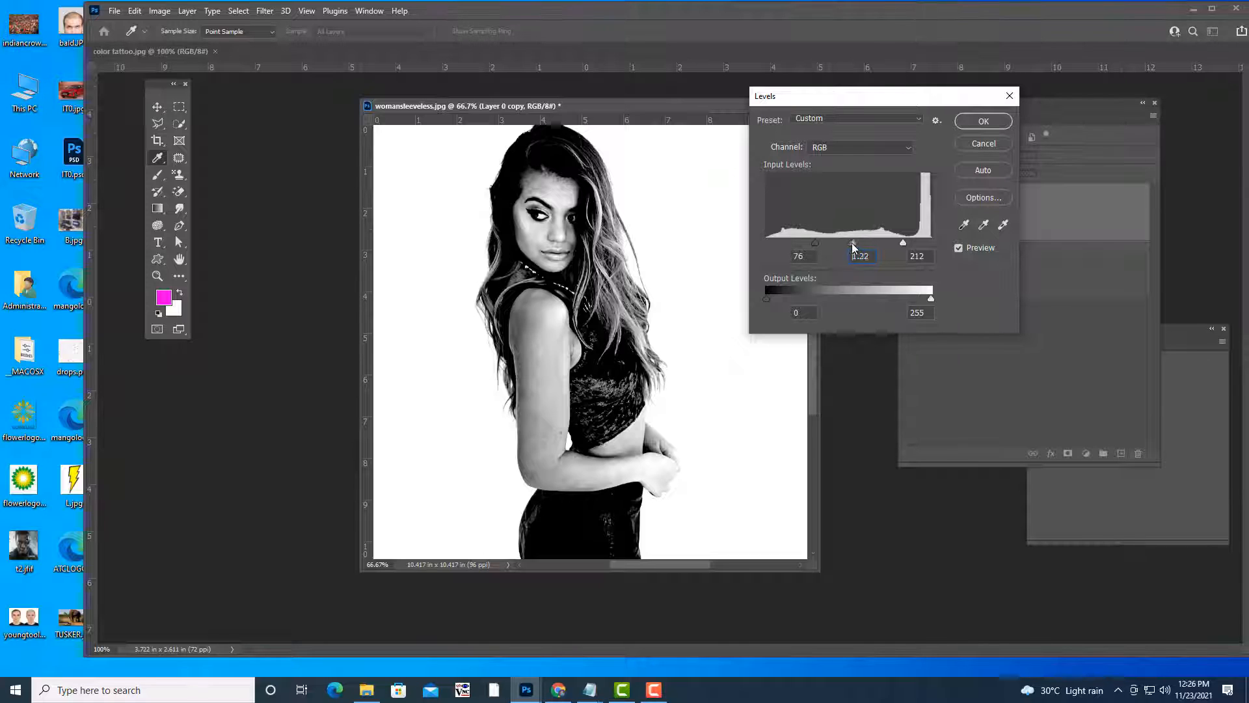
{"action": "left_click_drag", "start_coordinate": [854, 243], "coordinate": [898, 244]}
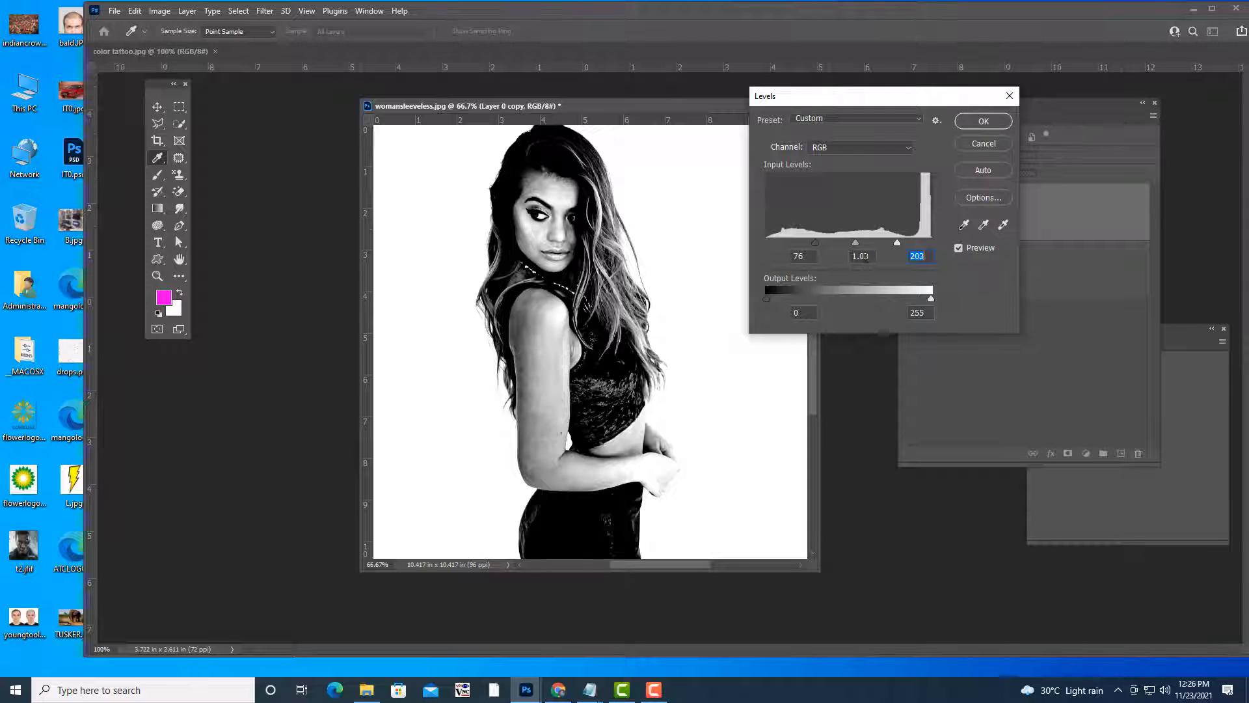
{"action": "left_click", "coordinate": [984, 122]}
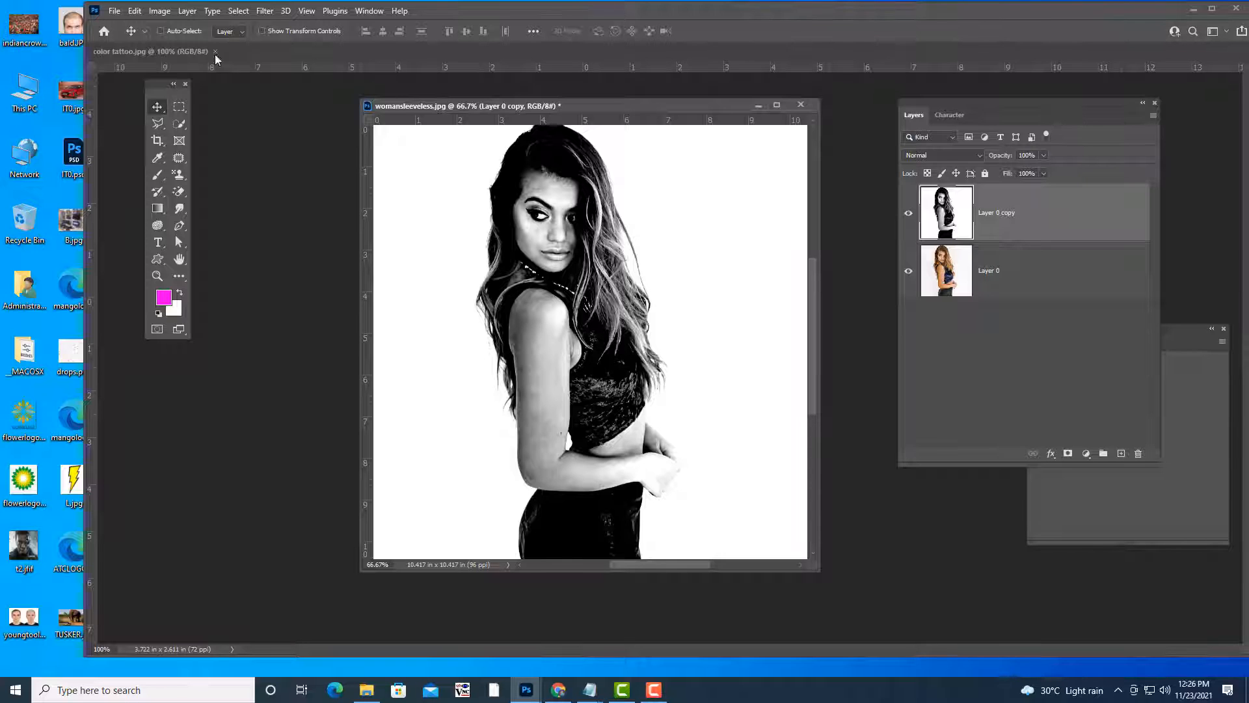
Save the document to the Desktop in Photoshop format as WOMANBLACKANDWHITE, with Maximize Compatibility on.
{"action": "left_click", "coordinate": [116, 12]}
{"action": "left_click", "coordinate": [169, 171]}
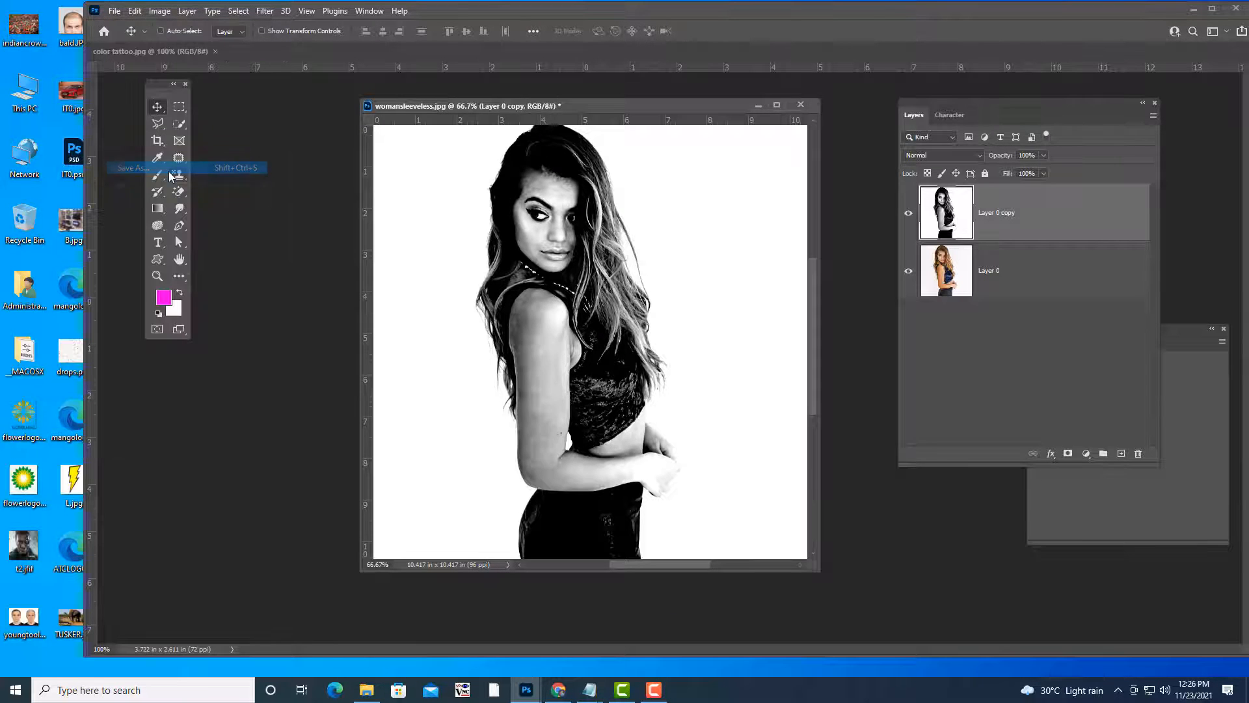
{"action": "left_click", "coordinate": [741, 410]}
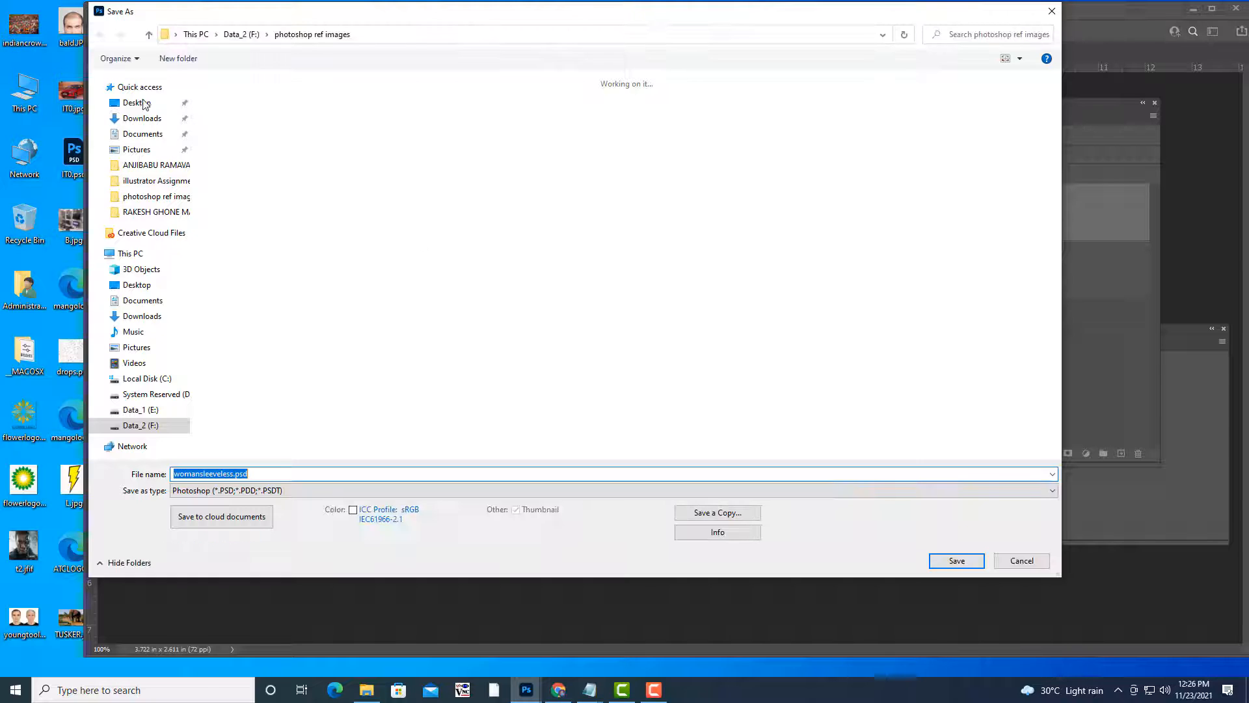
{"action": "left_click", "coordinate": [137, 103]}
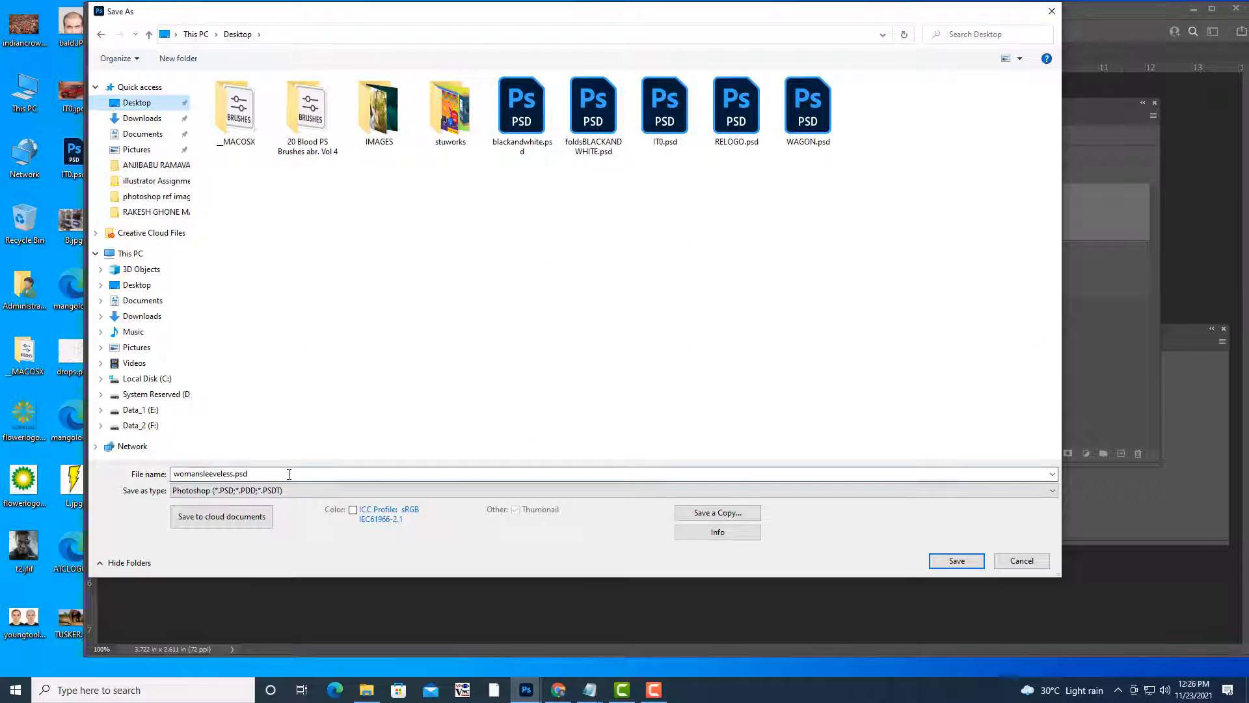
{"action": "double_click", "coordinate": [287, 474]}
{"action": "type", "text": "WOMANBLACKANDWHITE"}
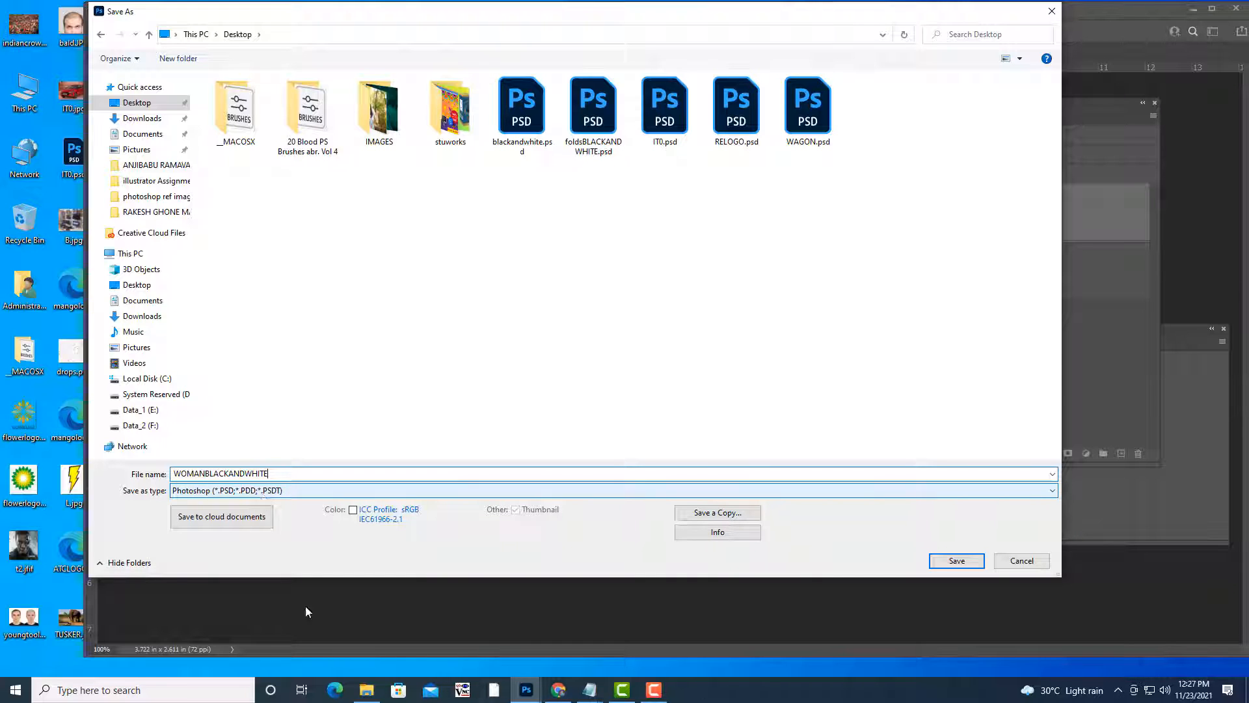
{"action": "left_click_drag", "start_coordinate": [577, 8], "coordinate": [597, 9]}
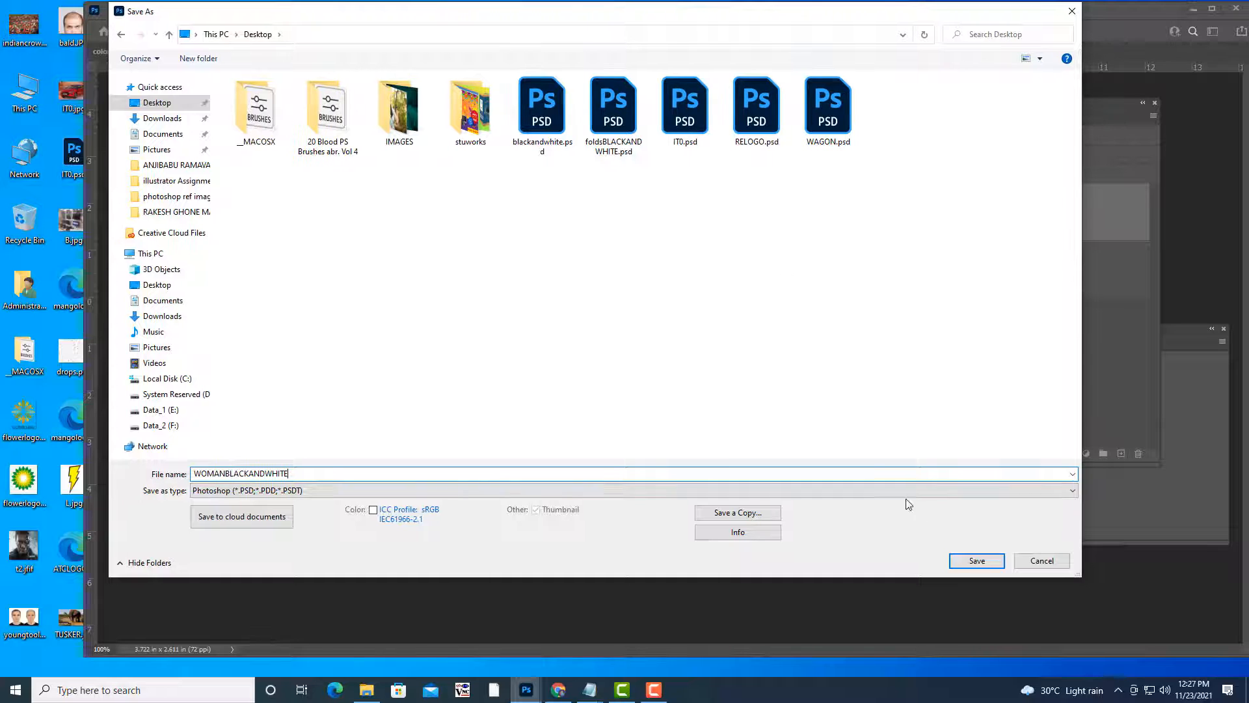
{"action": "left_click", "coordinate": [980, 564]}
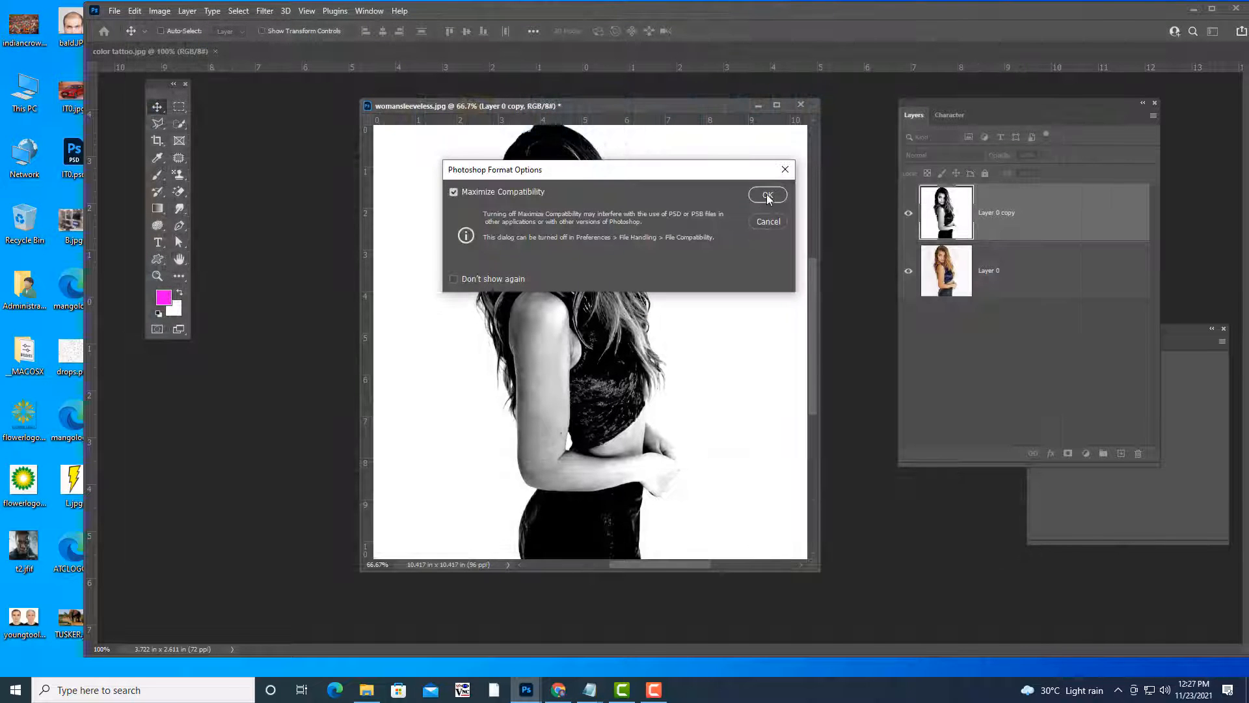
{"action": "left_click", "coordinate": [768, 196]}
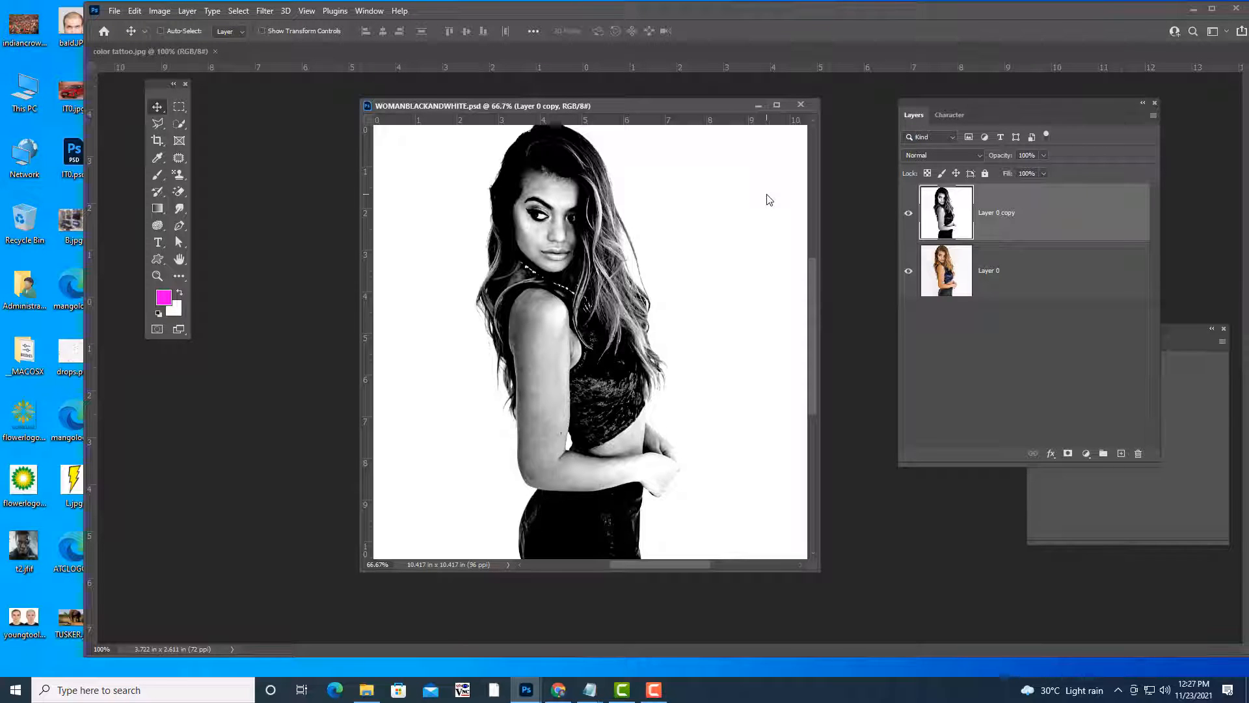
Delete the black-and-white Layer 0 copy from the WOMANBLACKANDWHITE document.
{"action": "left_click_drag", "start_coordinate": [938, 102], "coordinate": [921, 103]}
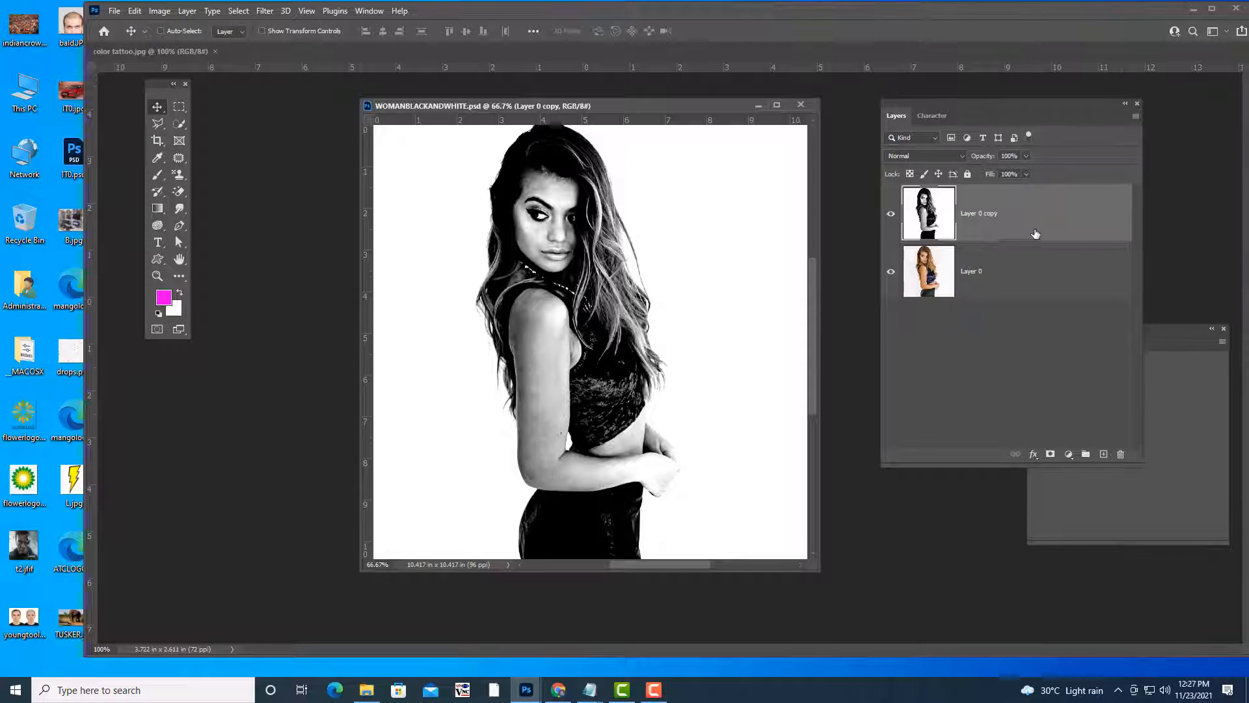
{"action": "left_click", "coordinate": [1120, 456]}
{"action": "left_click", "coordinate": [616, 252]}
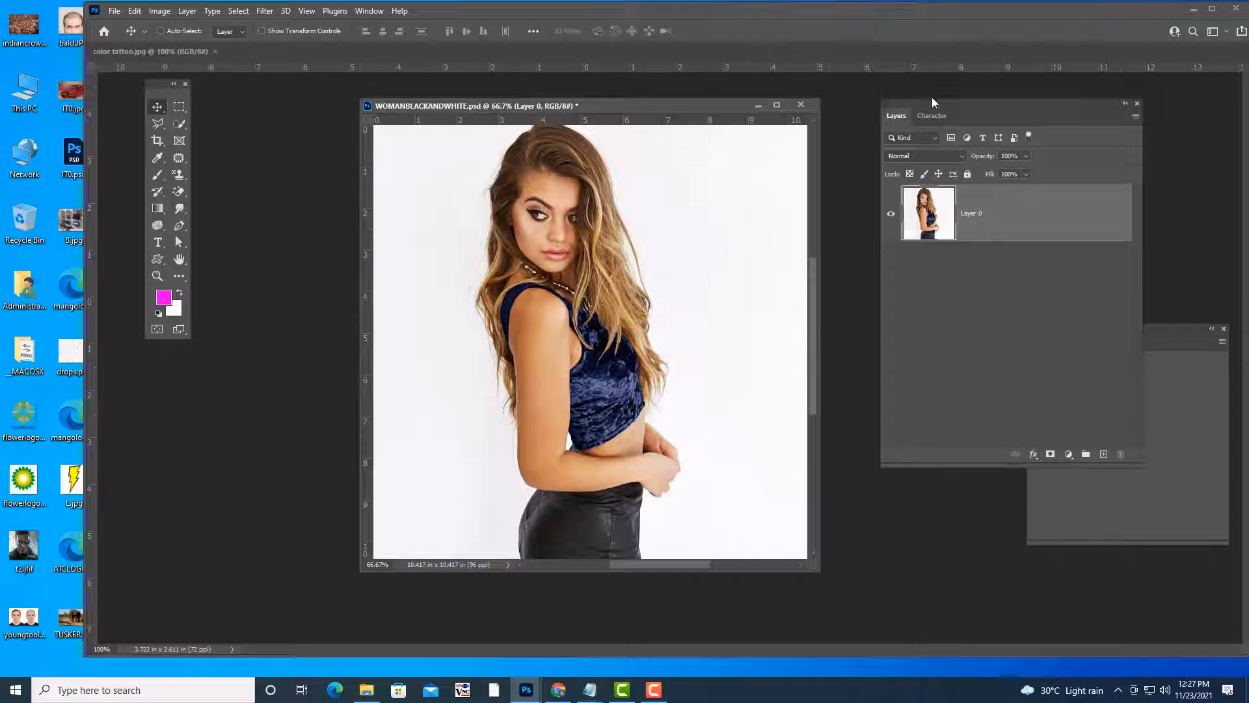
{"action": "left_click_drag", "start_coordinate": [931, 102], "coordinate": [900, 135]}
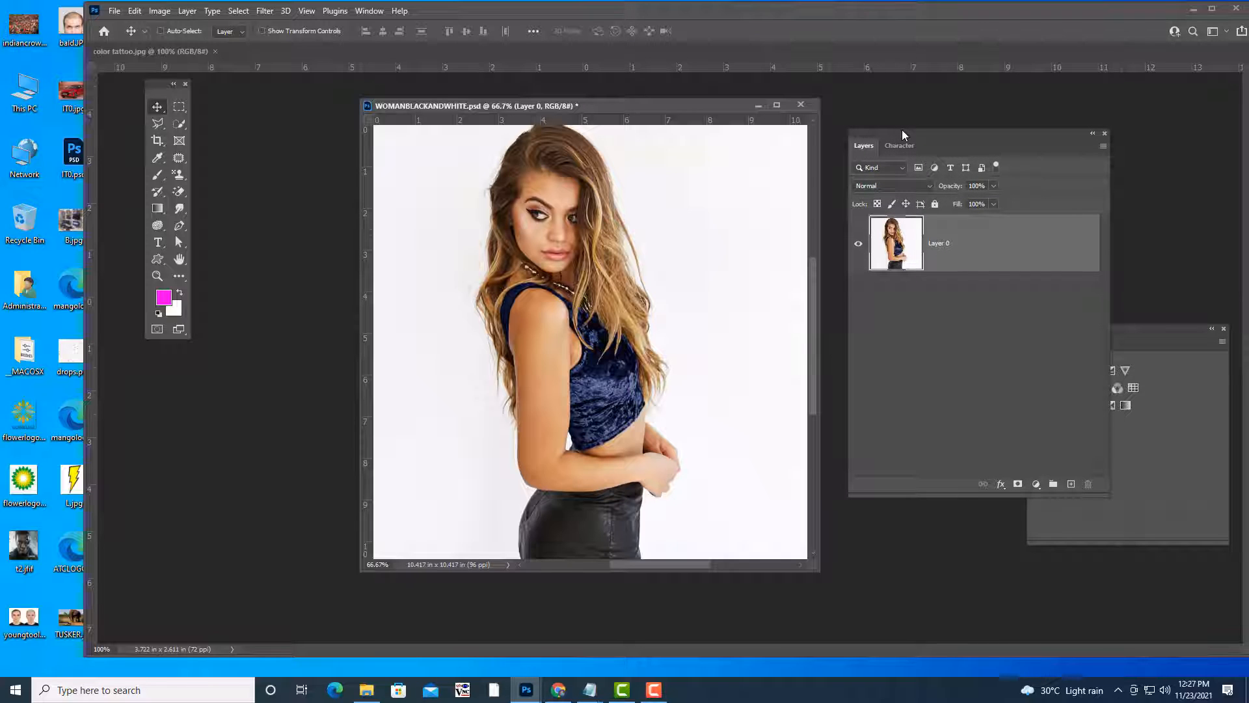
{"action": "left_click", "coordinate": [654, 690]}
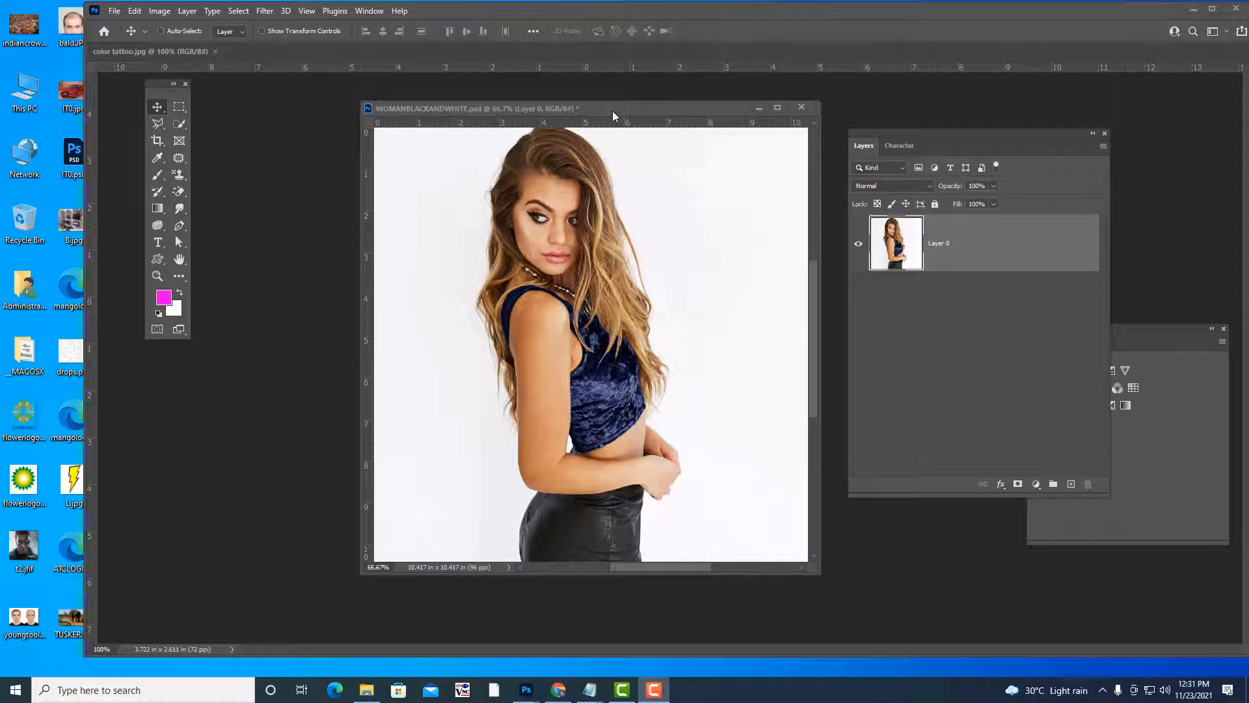
Enlarge the woman's document window to fit the whole photo and move the Layers panel clear of it.
{"action": "left_click_drag", "start_coordinate": [612, 108], "coordinate": [548, 93]}
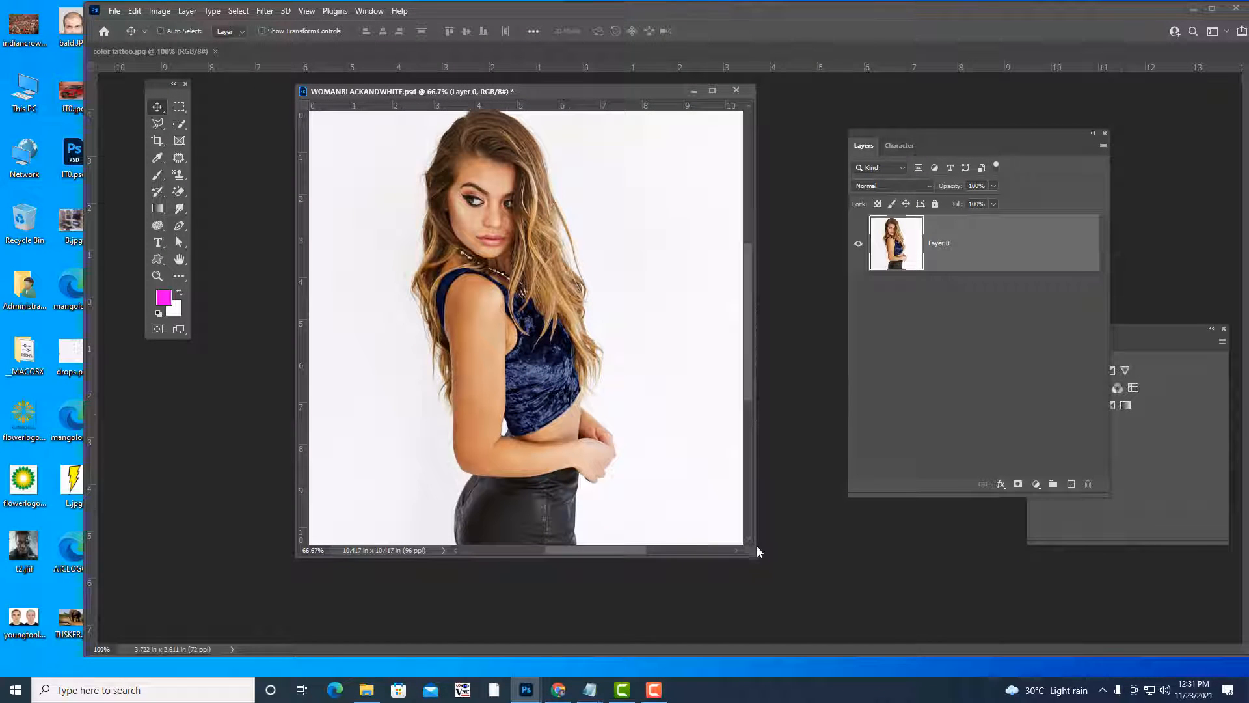
{"action": "left_click_drag", "start_coordinate": [746, 552], "coordinate": [829, 601]}
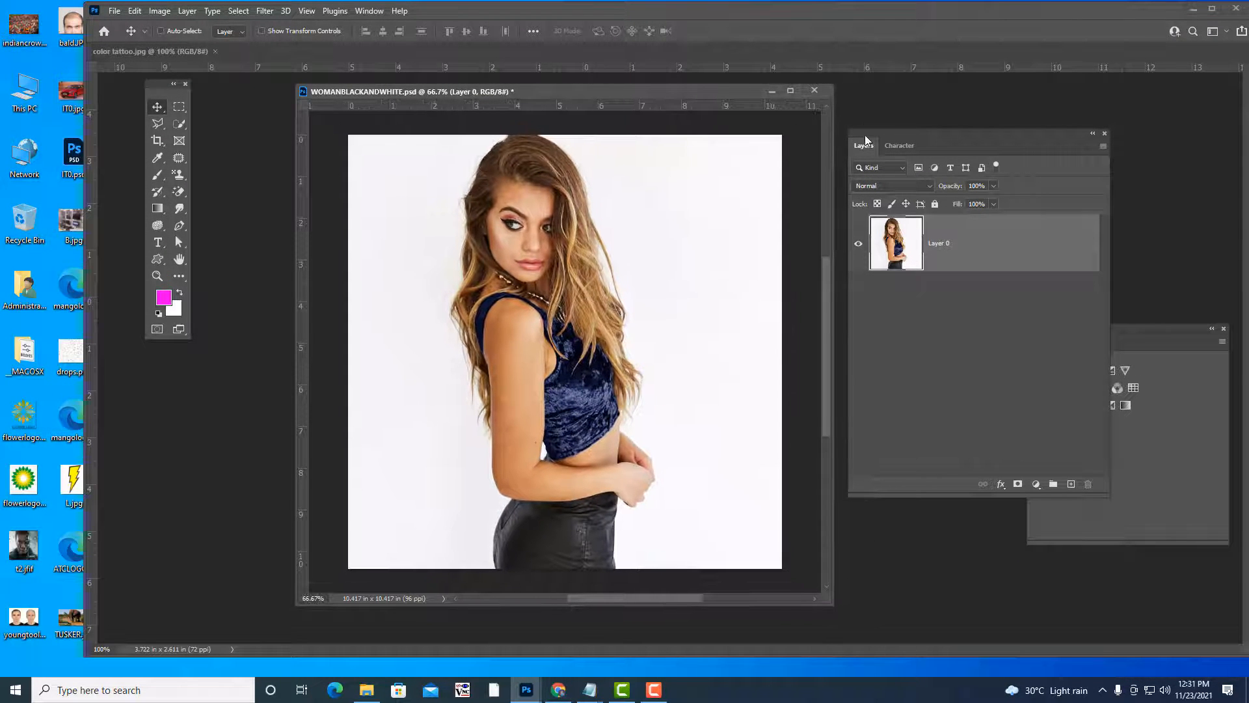
{"action": "left_click_drag", "start_coordinate": [865, 140], "coordinate": [922, 134]}
{"action": "left_click_drag", "start_coordinate": [701, 91], "coordinate": [714, 117]}
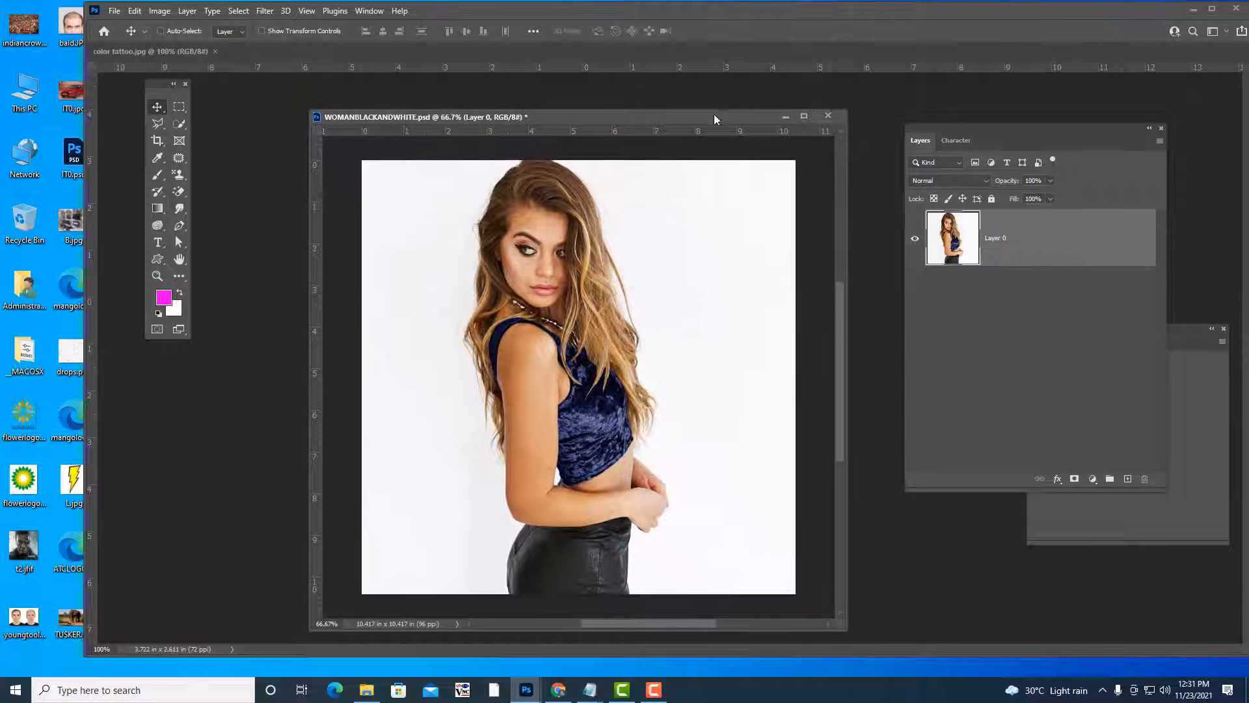
Float color tattoo.jpg in its own enlarged window beside the woman photo, with the Layers panel out of the way.
{"action": "left_click_drag", "start_coordinate": [158, 50], "coordinate": [773, 83]}
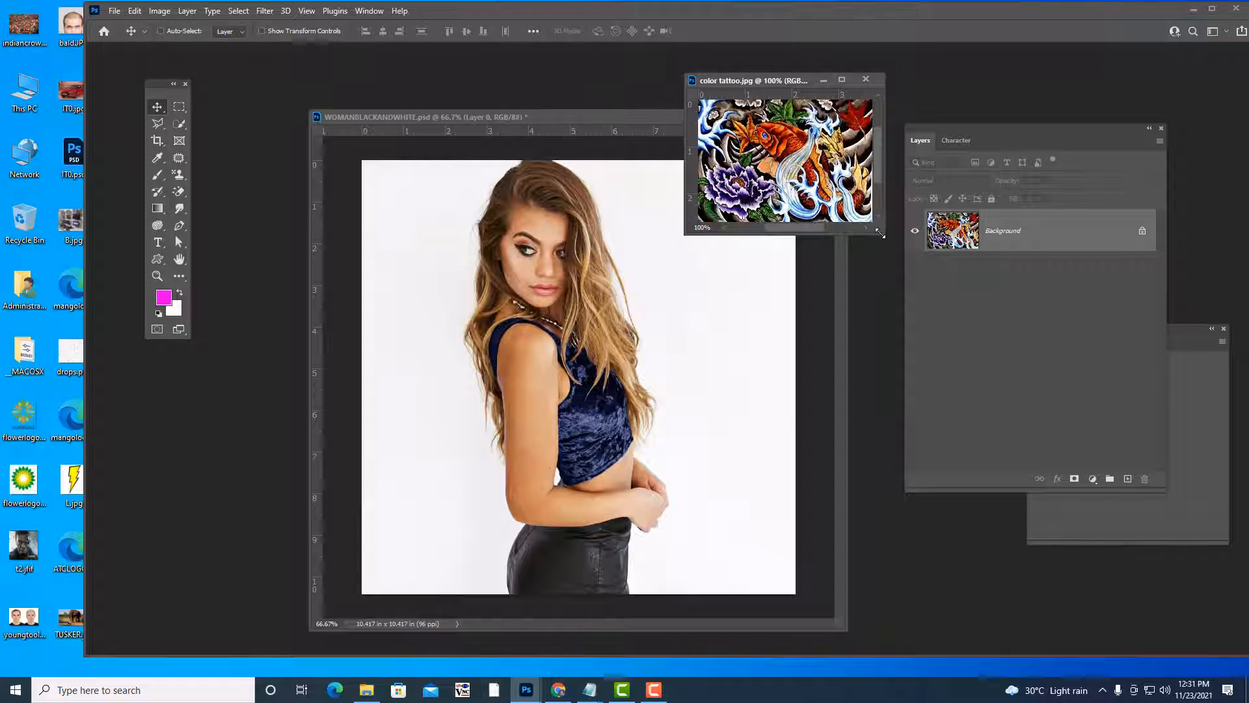
{"action": "left_click_drag", "start_coordinate": [882, 233], "coordinate": [1057, 415]}
{"action": "left_click_drag", "start_coordinate": [1041, 132], "coordinate": [1184, 139]}
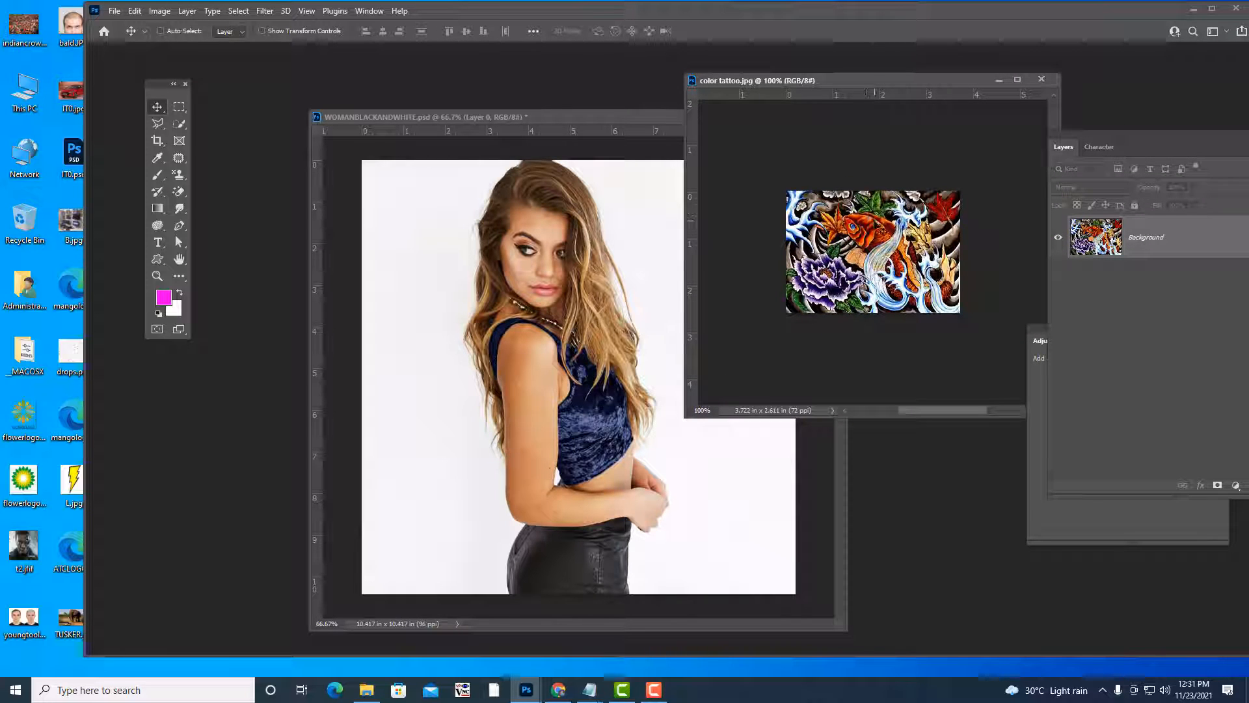
Copy the tattoo image into the woman's document over her upper arm and close color tattoo.jpg.
{"action": "left_click_drag", "start_coordinate": [867, 227], "coordinate": [540, 370]}
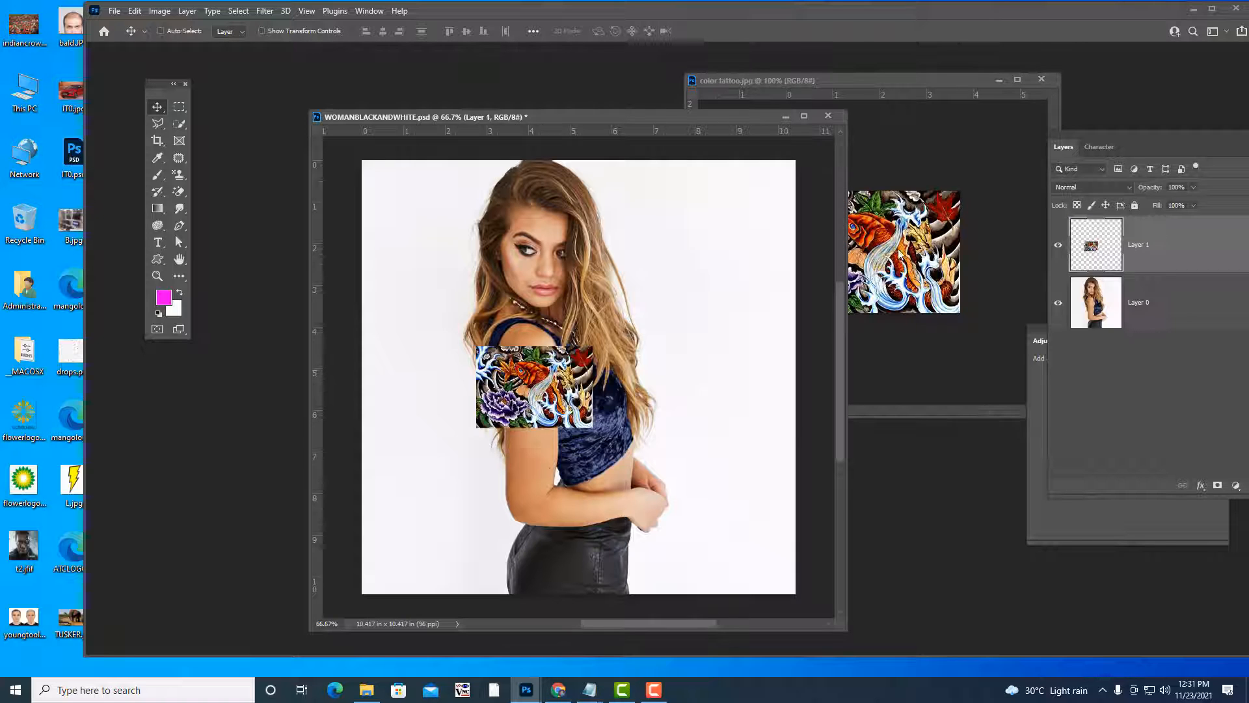
{"action": "left_click", "coordinate": [1041, 78]}
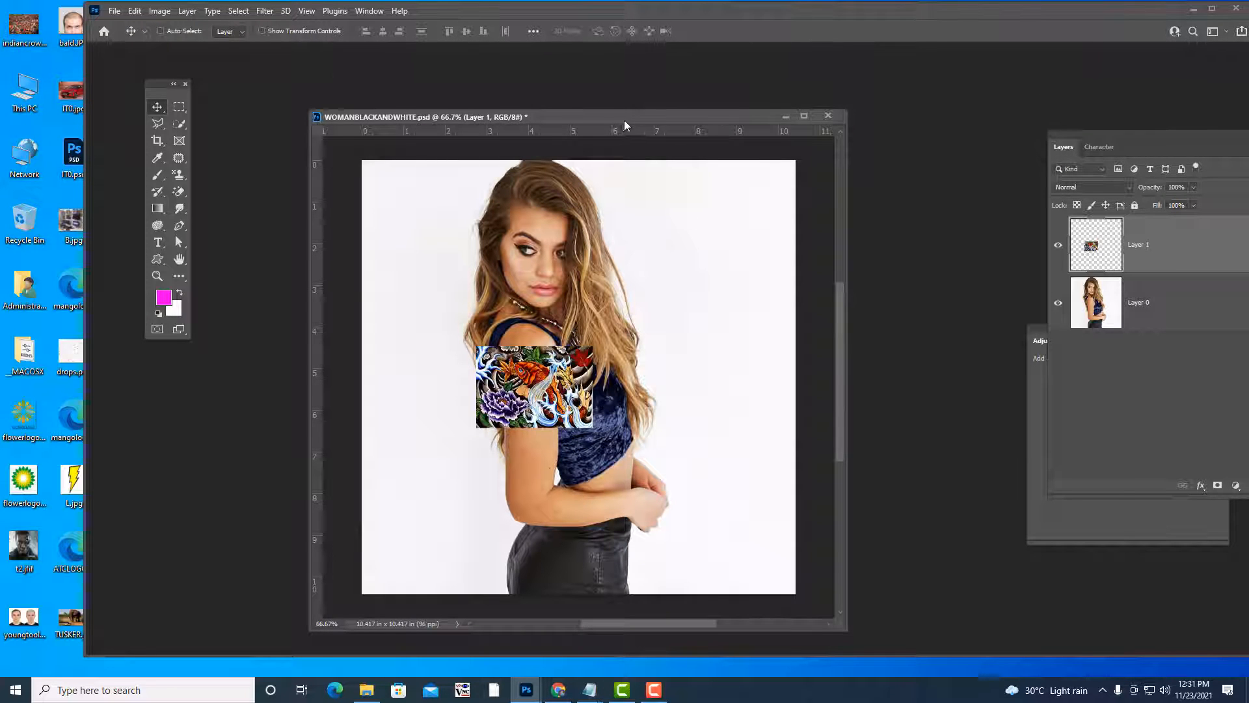
{"action": "left_click_drag", "start_coordinate": [625, 120], "coordinate": [649, 86]}
{"action": "mouse_move", "coordinate": [551, 360]}
{"action": "left_mouse_down"}
{"action": "mouse_move", "coordinate": [536, 384]}
{"action": "mouse_move", "coordinate": [544, 341]}
{"action": "left_mouse_up"}
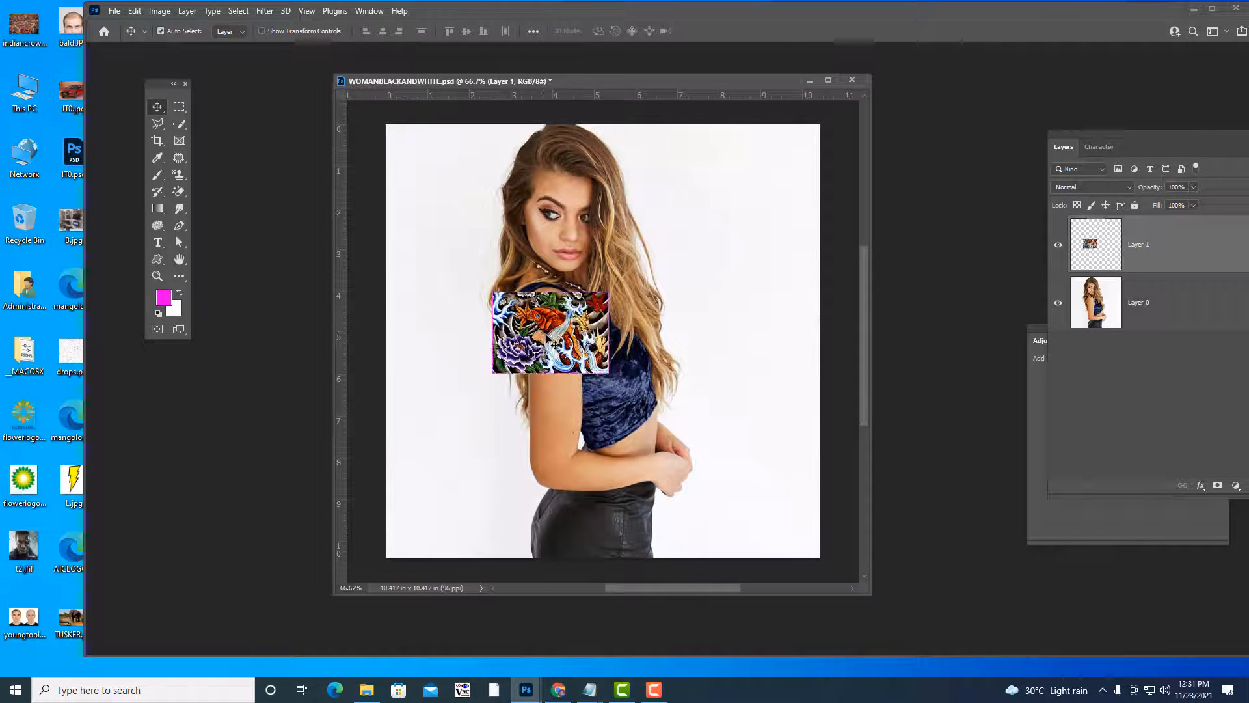
Free-transform the tattoo layer: rotate it about 90° and scale it to about 143.5% by 130.3% to cover the upper arm.
{"action": "key", "text": "ctrl+t"}
{"action": "left_click_drag", "start_coordinate": [622, 298], "coordinate": [568, 367]}
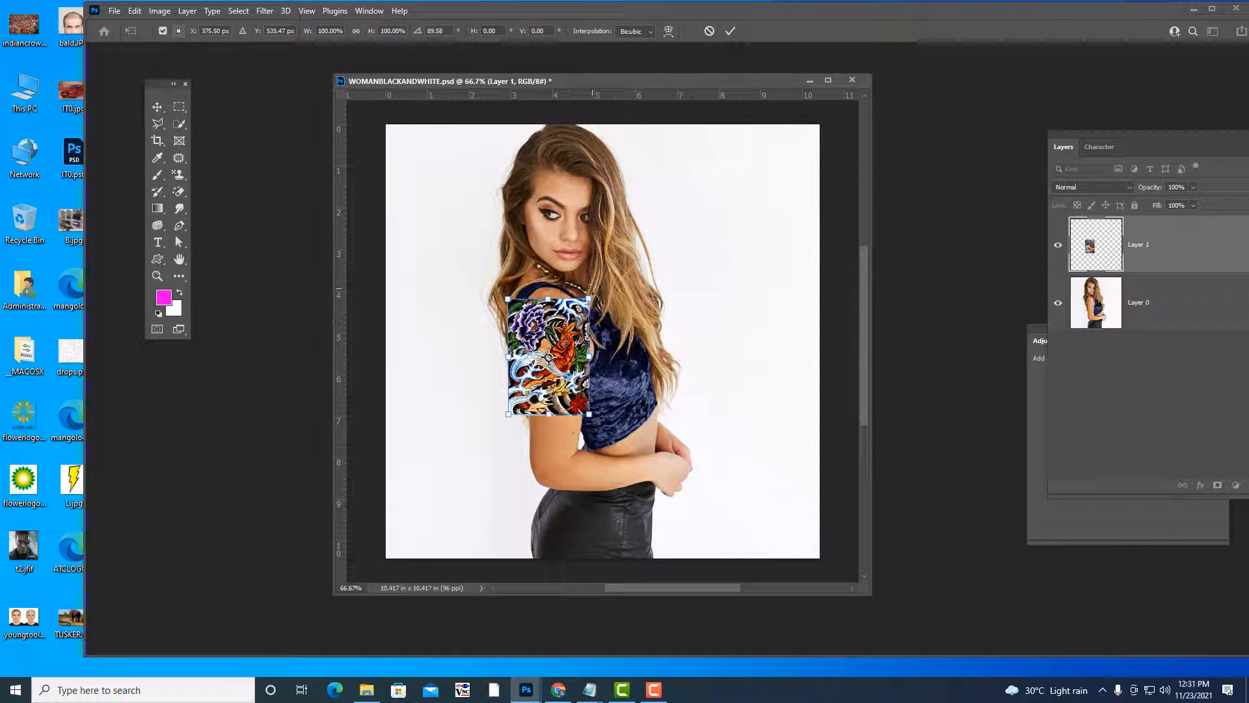
{"action": "mouse_move", "coordinate": [589, 299]}
{"action": "left_mouse_down"}
{"action": "mouse_move", "coordinate": [599, 281]}
{"action": "mouse_move", "coordinate": [580, 298]}
{"action": "left_mouse_up"}
{"action": "left_click_drag", "start_coordinate": [550, 439], "coordinate": [550, 453]}
{"action": "left_click_drag", "start_coordinate": [601, 288], "coordinate": [550, 286]}
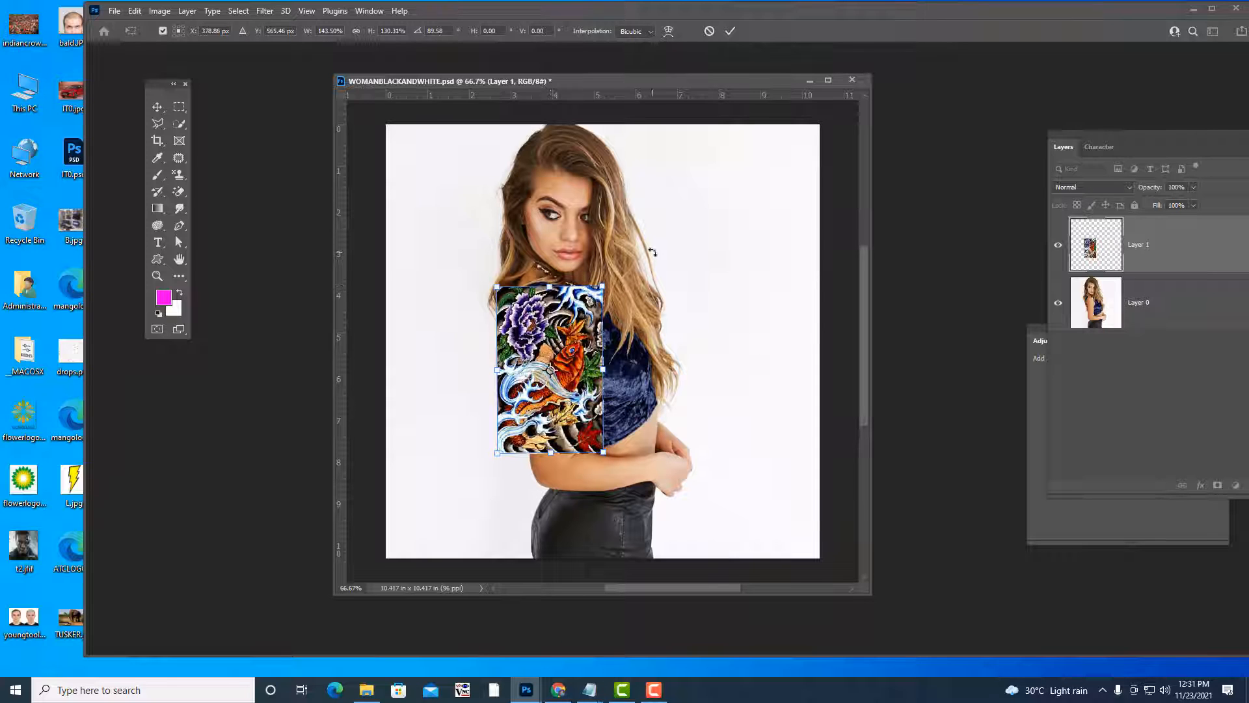
{"action": "left_click_drag", "start_coordinate": [635, 82], "coordinate": [649, 82]}
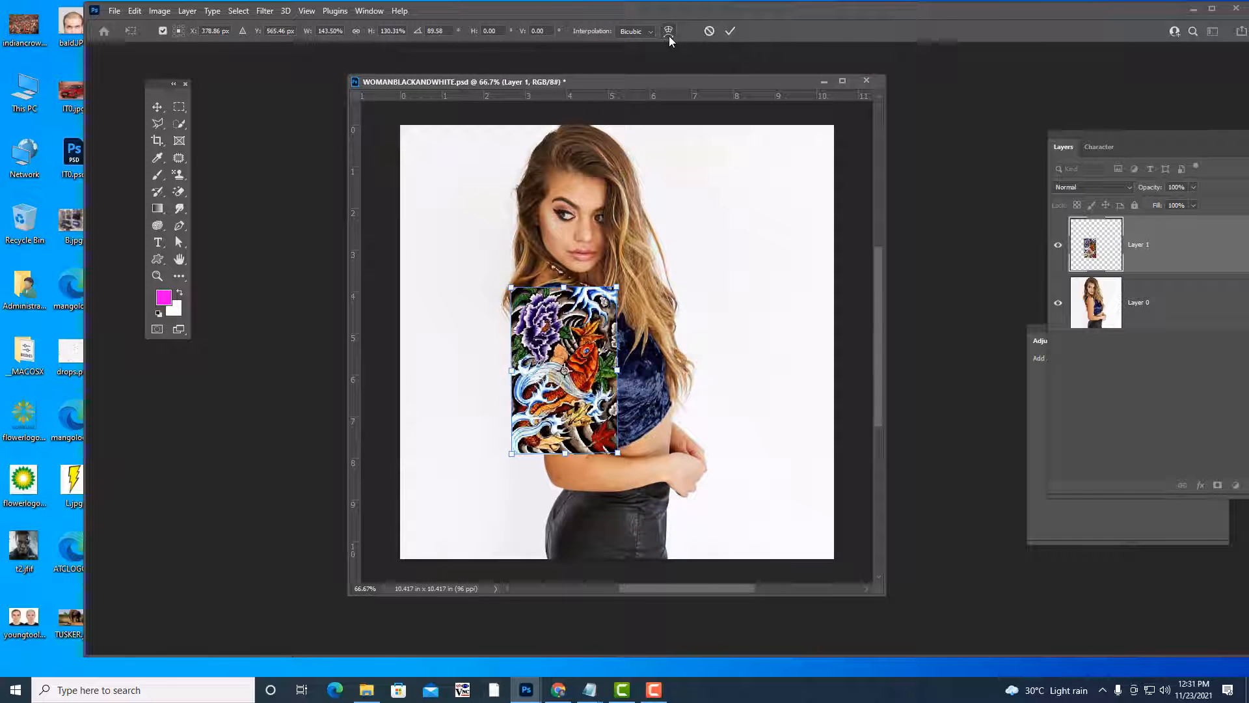
{"action": "mouse_move", "coordinate": [648, 86]}
{"action": "left_mouse_down"}
{"action": "mouse_move", "coordinate": [666, 87]}
{"action": "mouse_move", "coordinate": [649, 91]}
{"action": "left_mouse_up"}
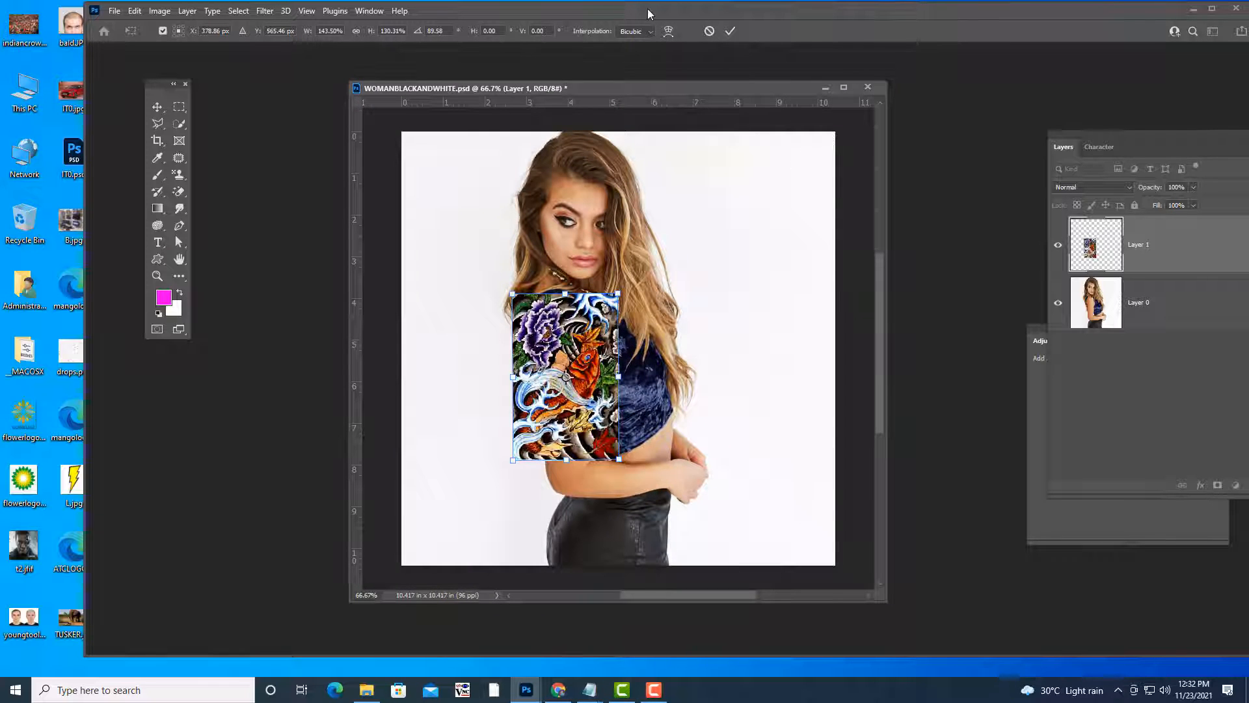
Switch the tattoo's transform to Warp and lower the layer's opacity to 38%.
{"action": "left_click", "coordinate": [668, 31]}
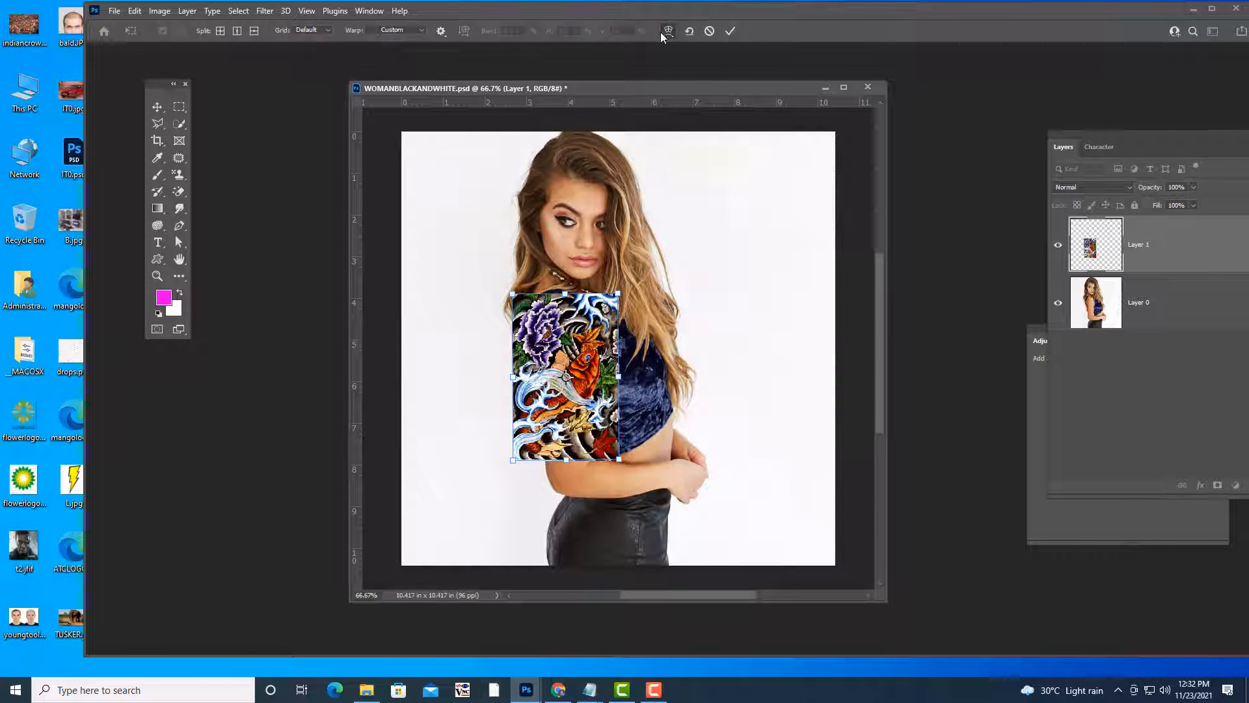
{"action": "left_click", "coordinate": [1193, 186]}
{"action": "left_click_drag", "start_coordinate": [1195, 202], "coordinate": [1157, 209]}
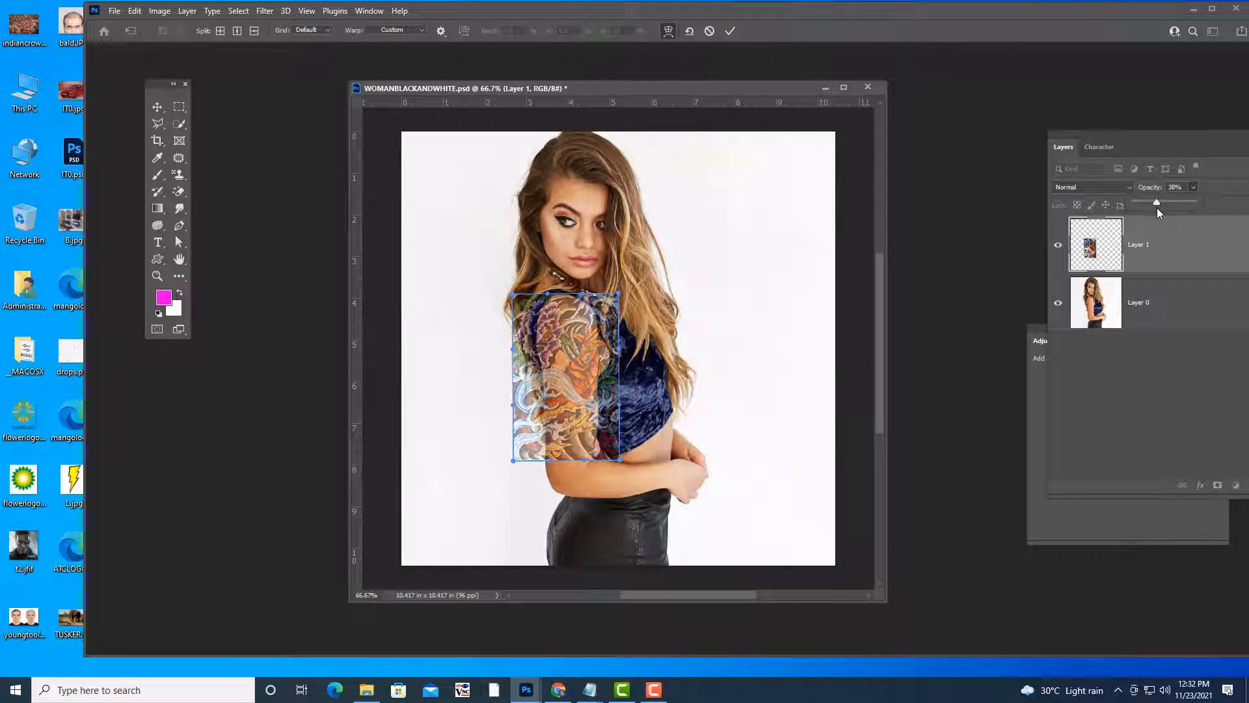
Pull the tattoo's warp corners inward to follow the shoulder curve and the arm's width above the elbow.
{"action": "left_click", "coordinate": [619, 295]}
{"action": "left_click_drag", "start_coordinate": [613, 303], "coordinate": [601, 310]}
{"action": "left_click_drag", "start_coordinate": [514, 295], "coordinate": [579, 281]}
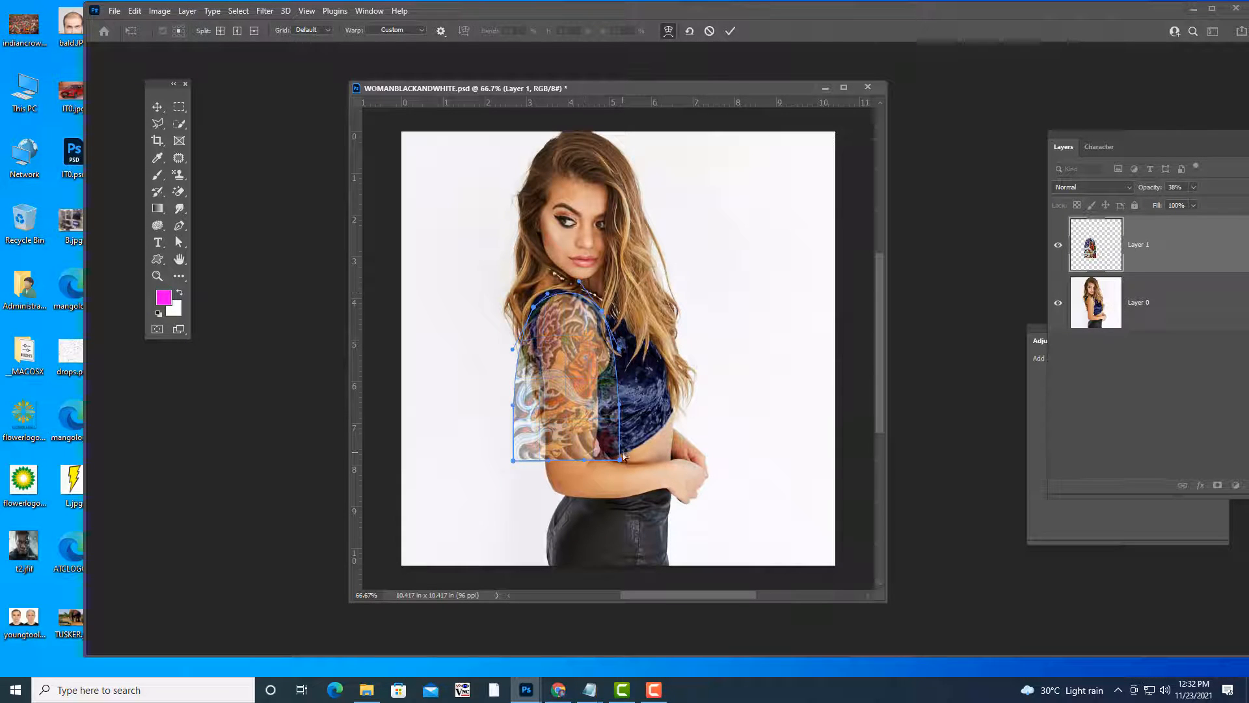
{"action": "left_click_drag", "start_coordinate": [620, 462], "coordinate": [540, 460]}
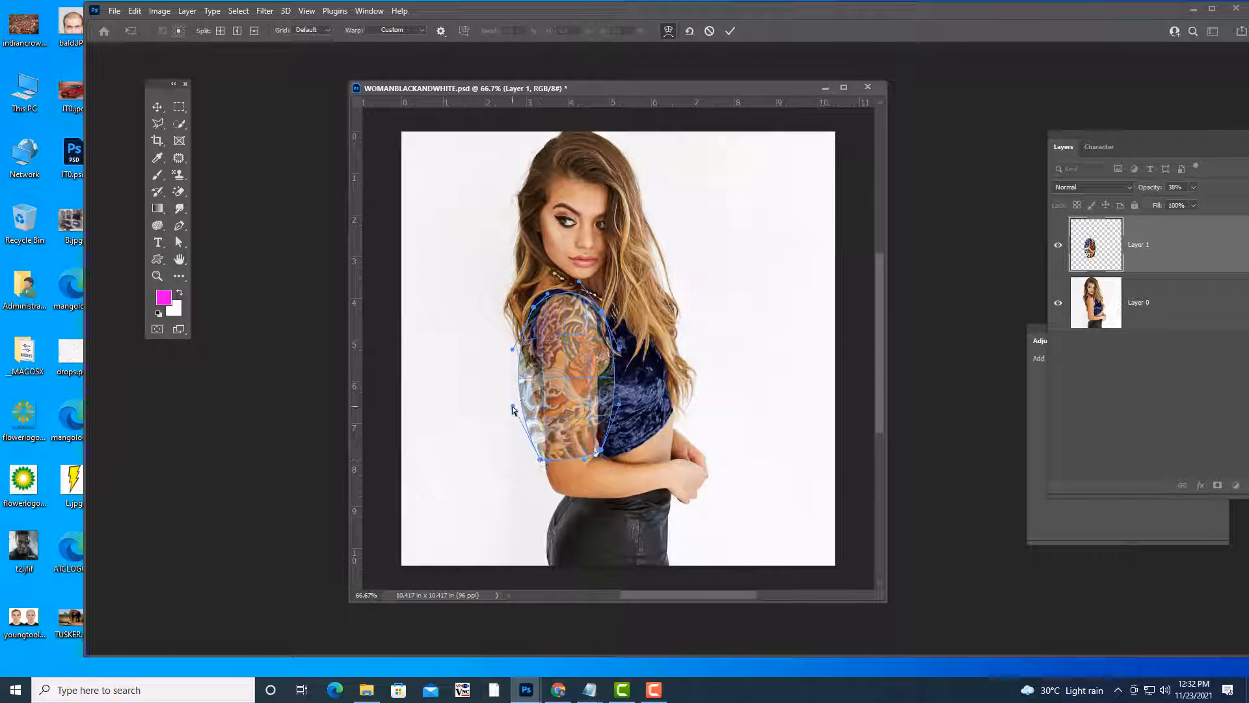
Refine the tattoo's side and lower edges to match the upper arm's outline, and apply the warp.
{"action": "left_click_drag", "start_coordinate": [513, 405], "coordinate": [536, 401]}
{"action": "left_click_drag", "start_coordinate": [540, 461], "coordinate": [543, 458]}
{"action": "left_click_drag", "start_coordinate": [513, 350], "coordinate": [597, 313]}
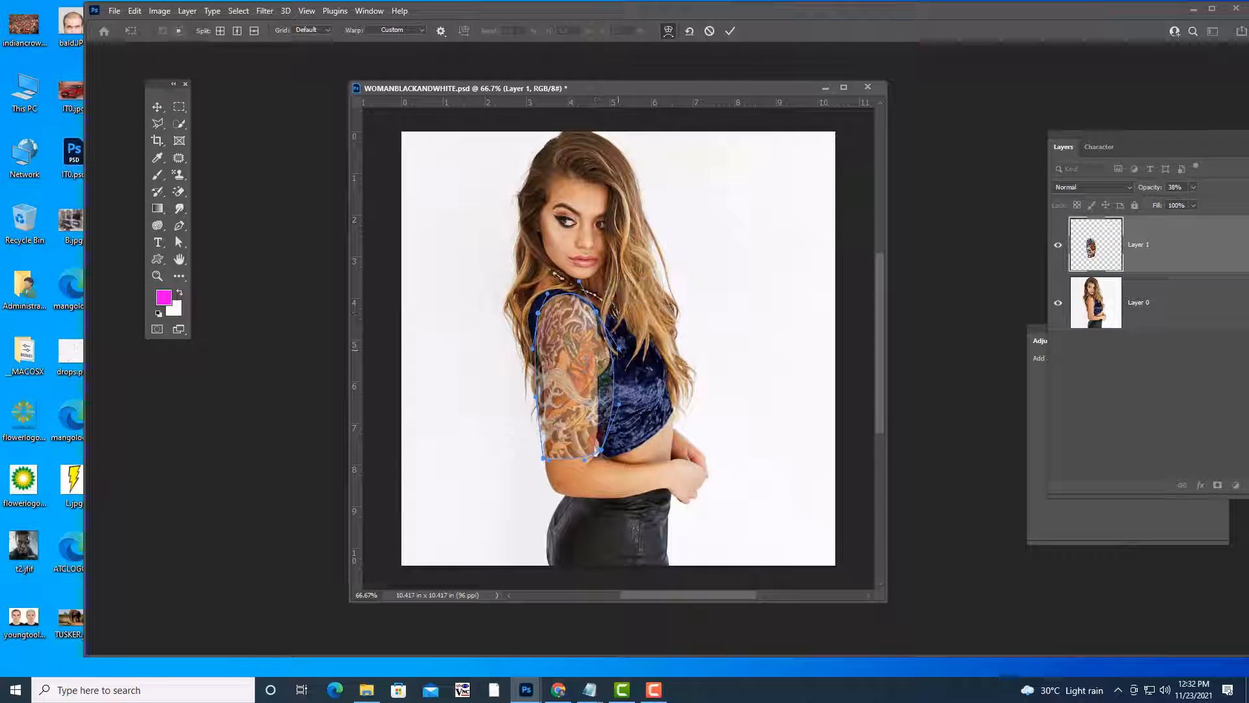
{"action": "left_click_drag", "start_coordinate": [620, 404], "coordinate": [600, 404]}
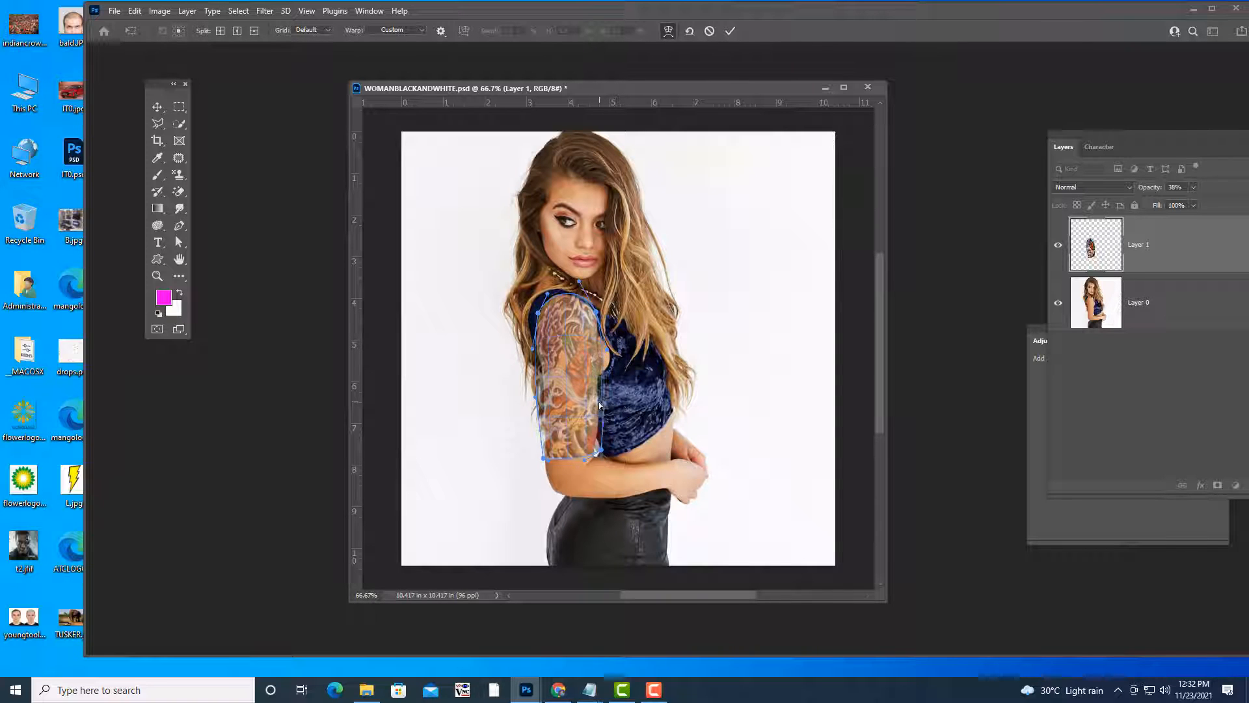
{"action": "left_click_drag", "start_coordinate": [599, 449], "coordinate": [596, 449]}
{"action": "left_click_drag", "start_coordinate": [598, 314], "coordinate": [537, 315]}
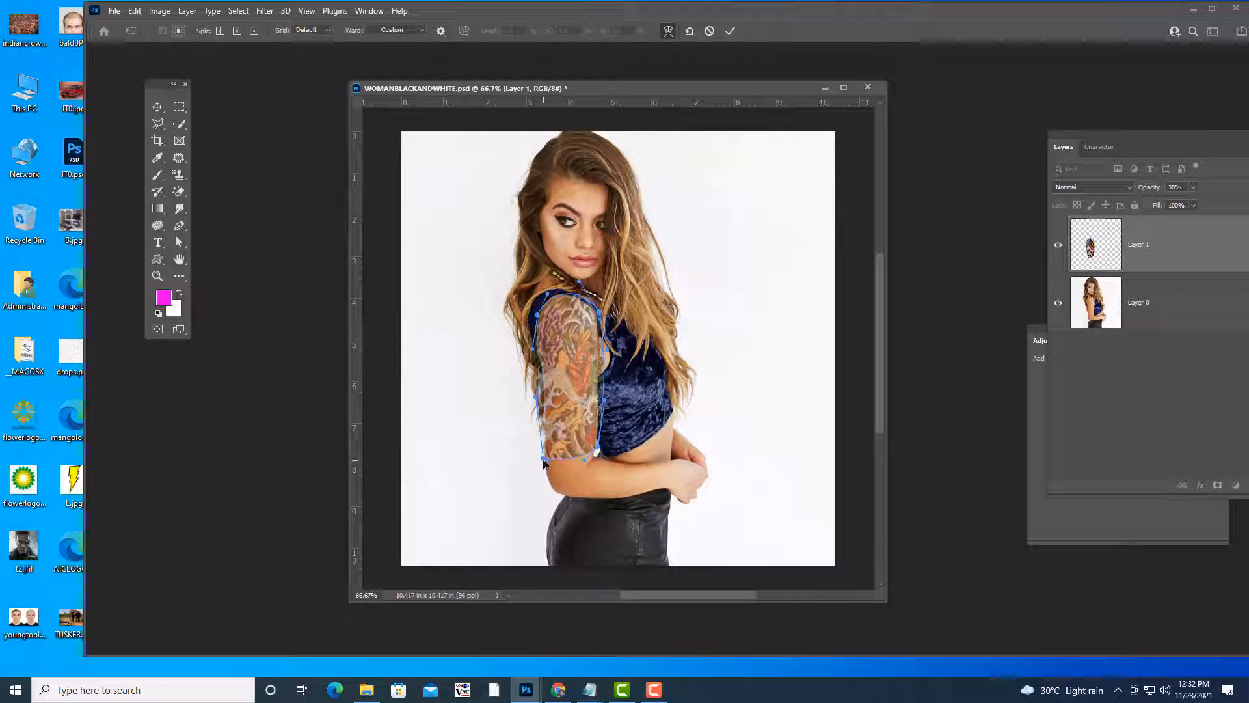
{"action": "left_click_drag", "start_coordinate": [542, 456], "coordinate": [542, 451]}
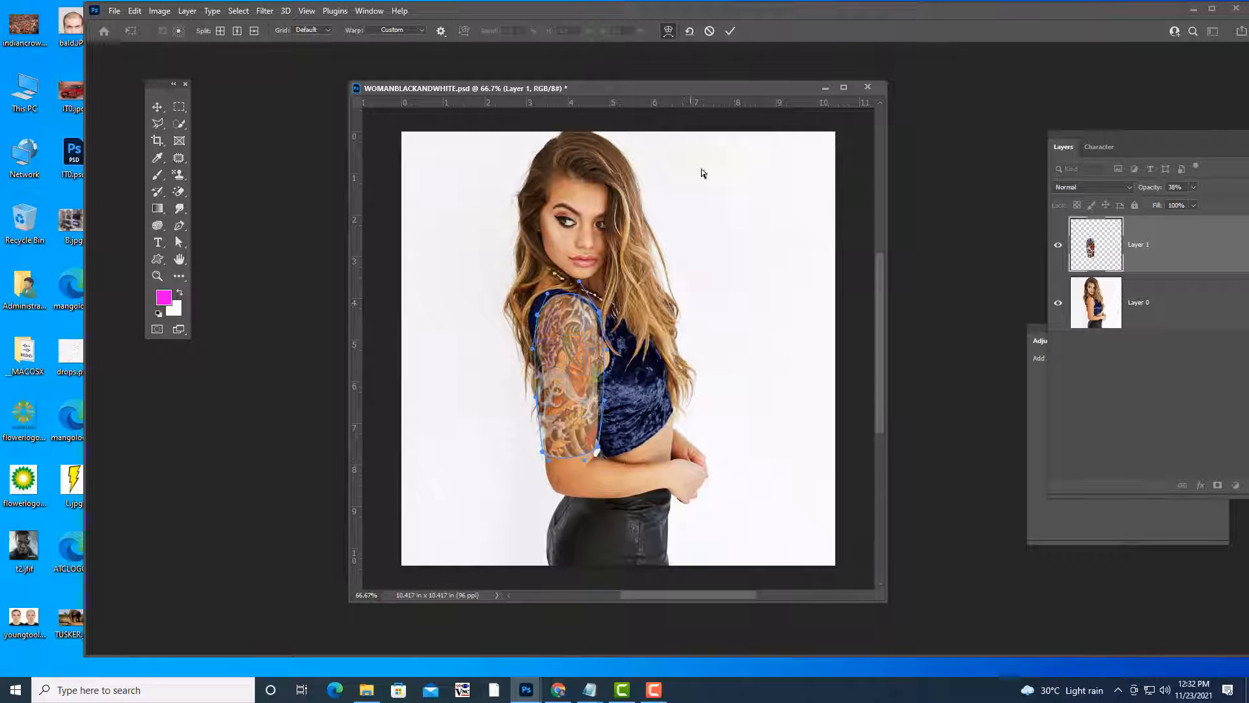
{"action": "left_click", "coordinate": [729, 36]}
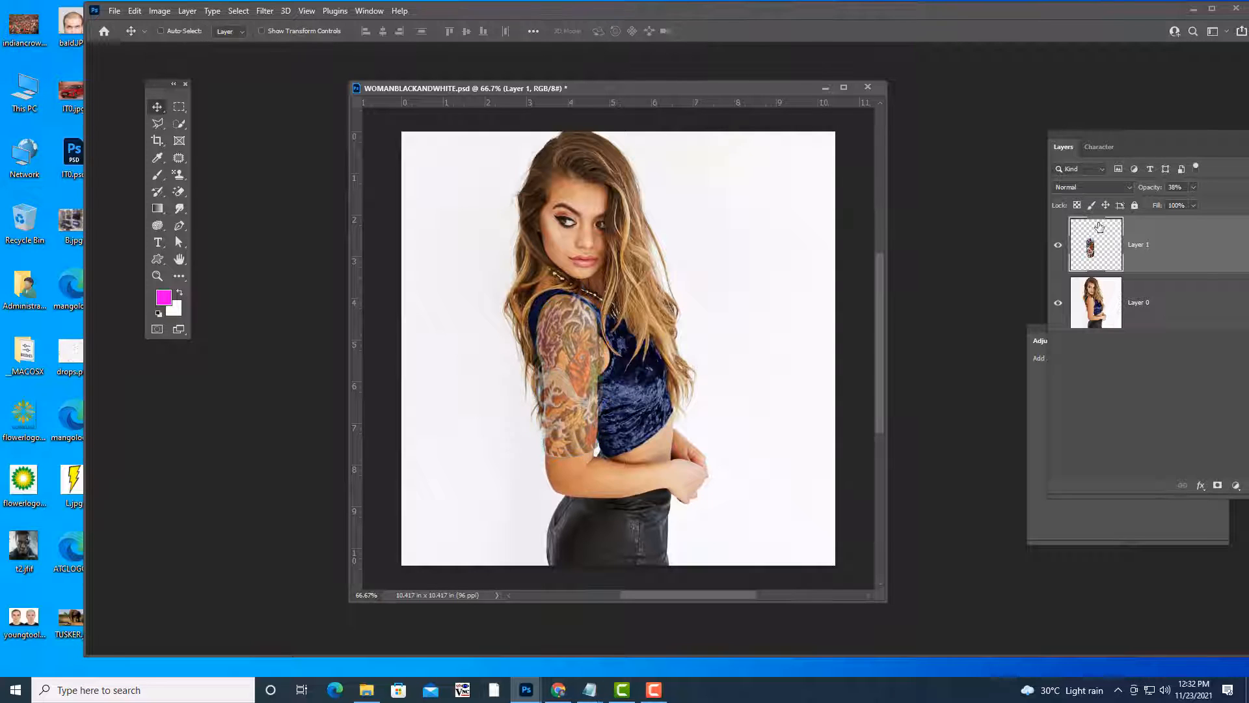
Restore the tattoo layer's opacity to 100% and arrange the Layers panel and document window side by side.
{"action": "left_click_drag", "start_coordinate": [1073, 139], "coordinate": [965, 149]}
{"action": "left_click", "coordinate": [1084, 196]}
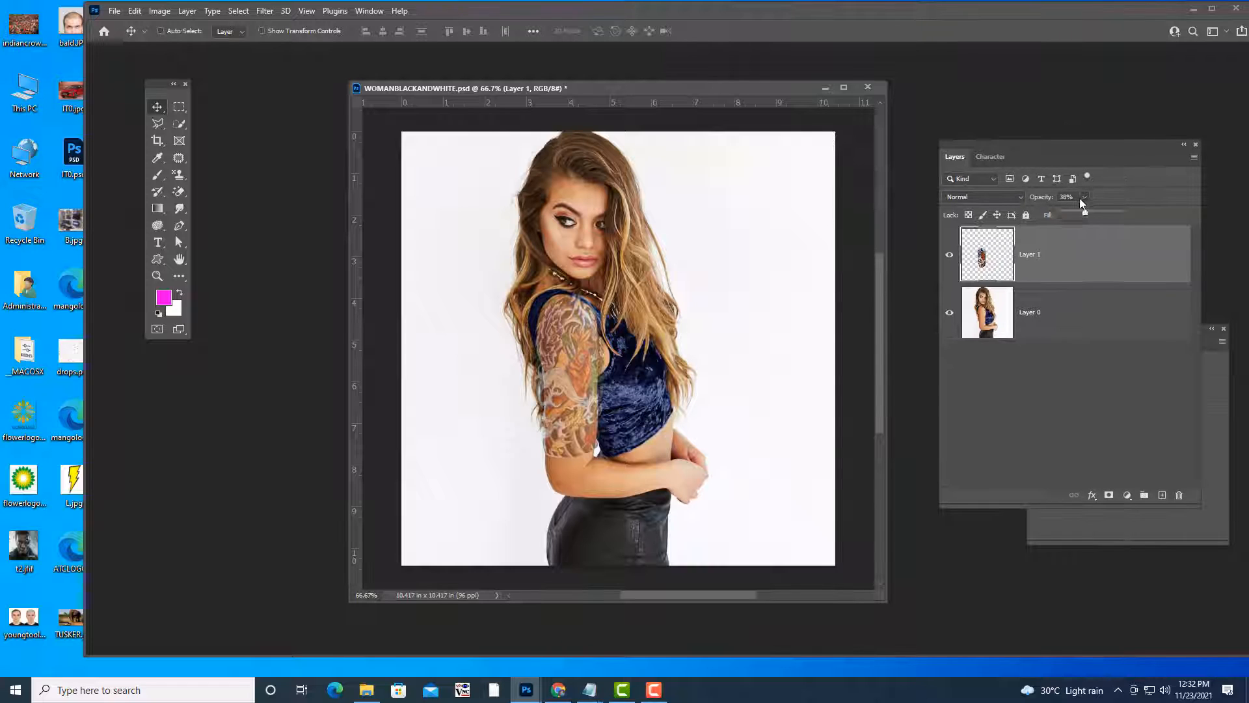
{"action": "left_click_drag", "start_coordinate": [1084, 213], "coordinate": [1169, 216]}
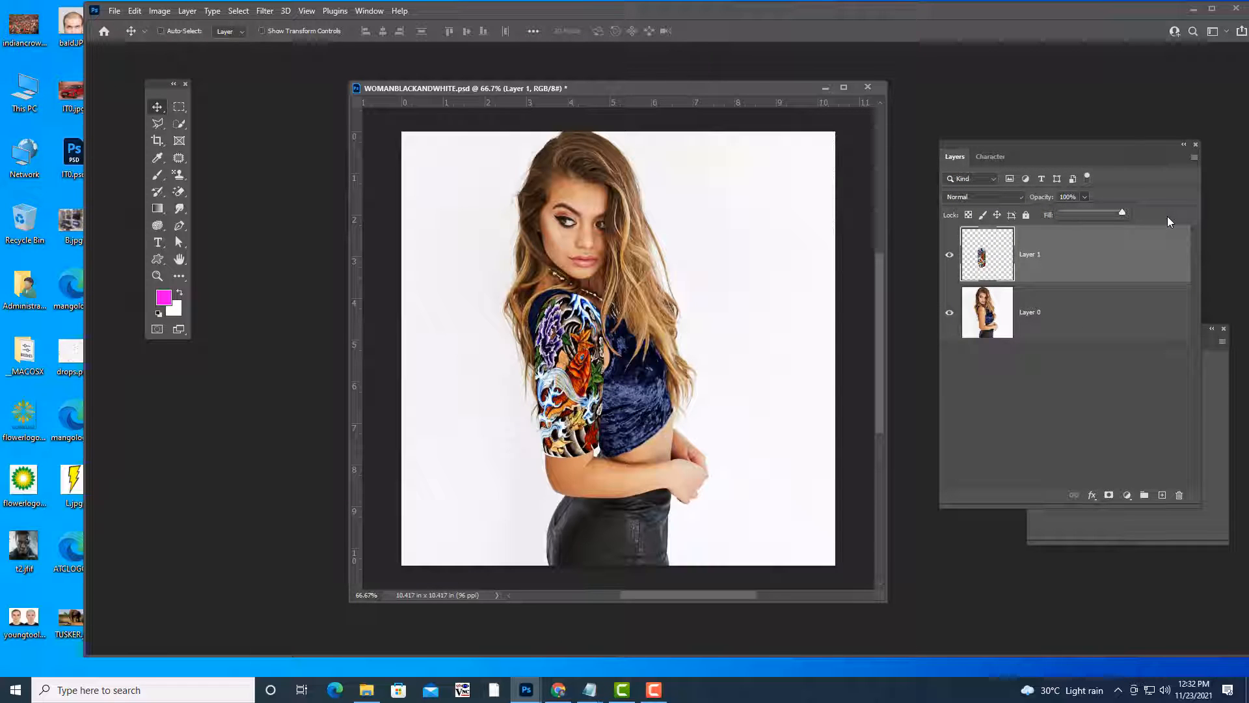
{"action": "left_click_drag", "start_coordinate": [662, 87], "coordinate": [638, 89]}
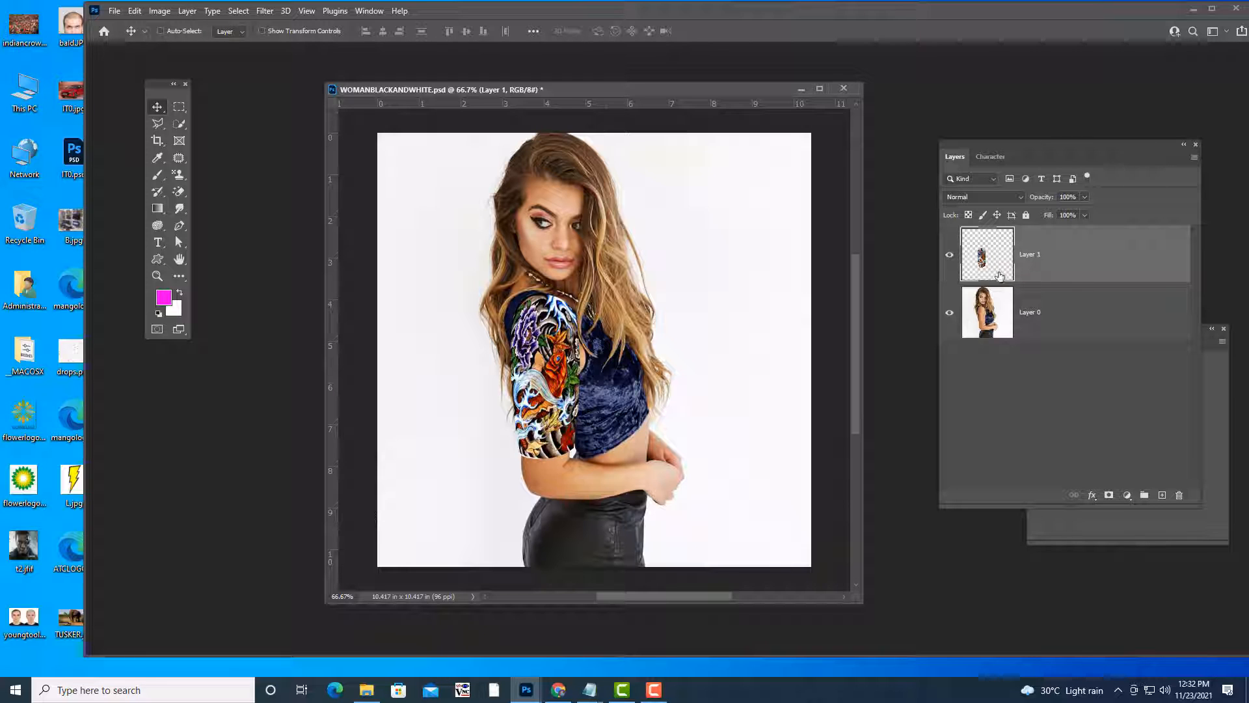
{"action": "left_click_drag", "start_coordinate": [508, 101], "coordinate": [485, 92]}
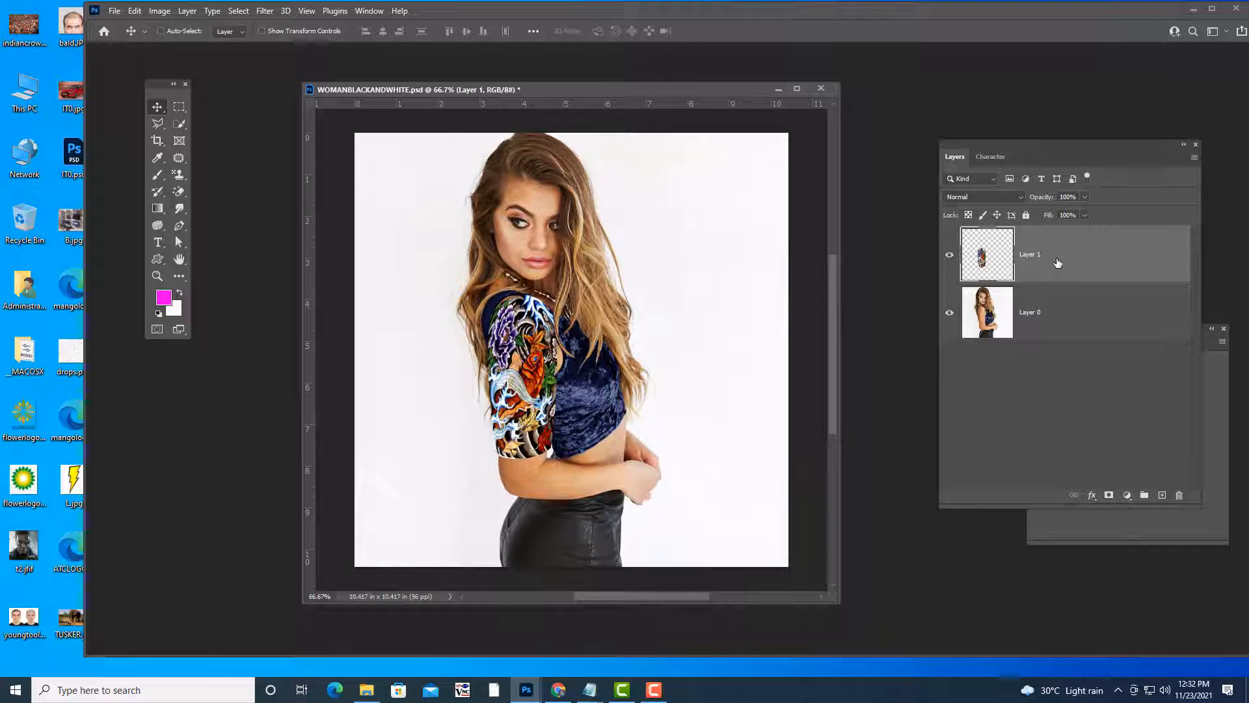
{"action": "left_click_drag", "start_coordinate": [518, 91], "coordinate": [529, 107]}
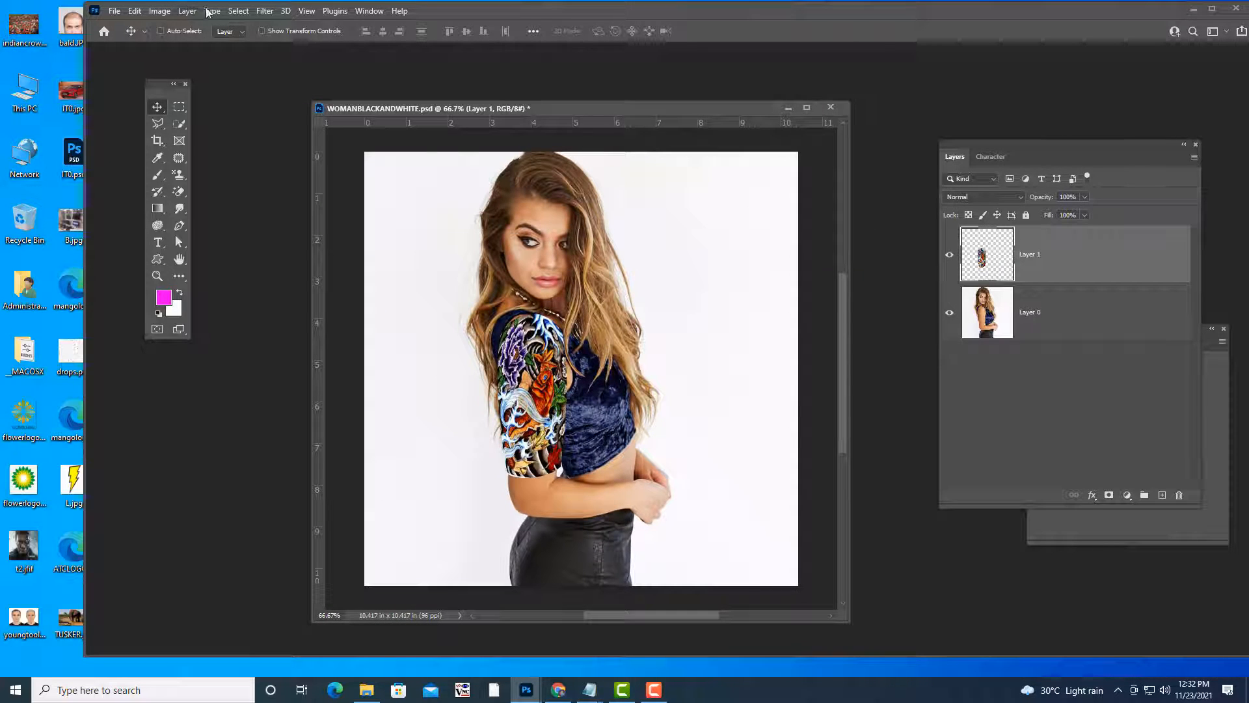
Run the Displace filter on the tattoo layer with horizontal and vertical scale 10, Stretch To Fit and Repeat Edge Pixels.
{"action": "left_click", "coordinate": [265, 11]}
{"action": "mouse_move", "coordinate": [391, 202]}
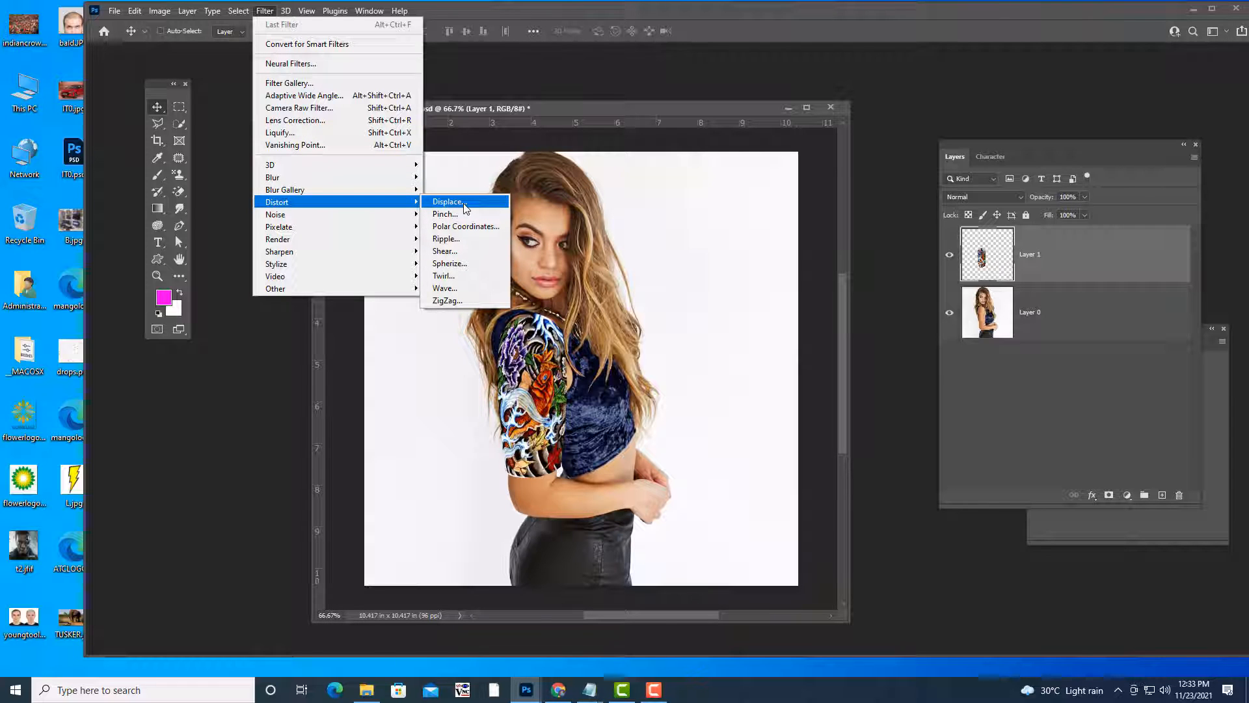
{"action": "left_click", "coordinate": [485, 202]}
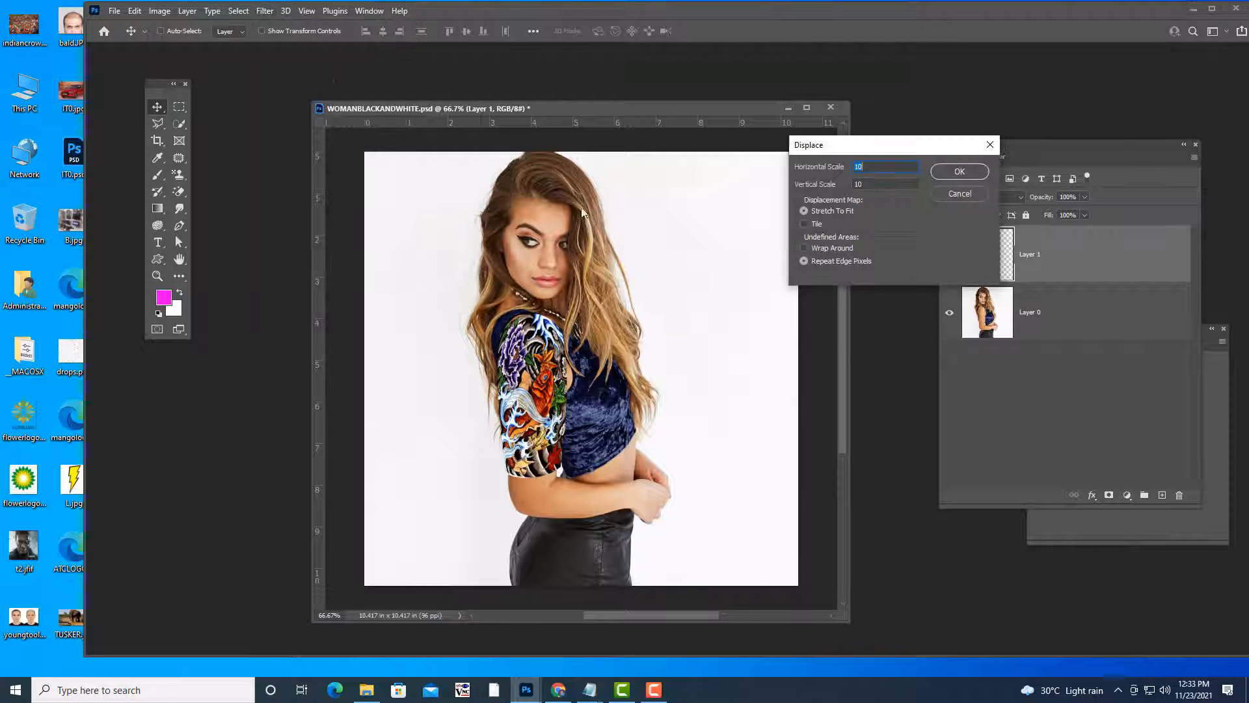
{"action": "left_click_drag", "start_coordinate": [885, 143], "coordinate": [774, 147]}
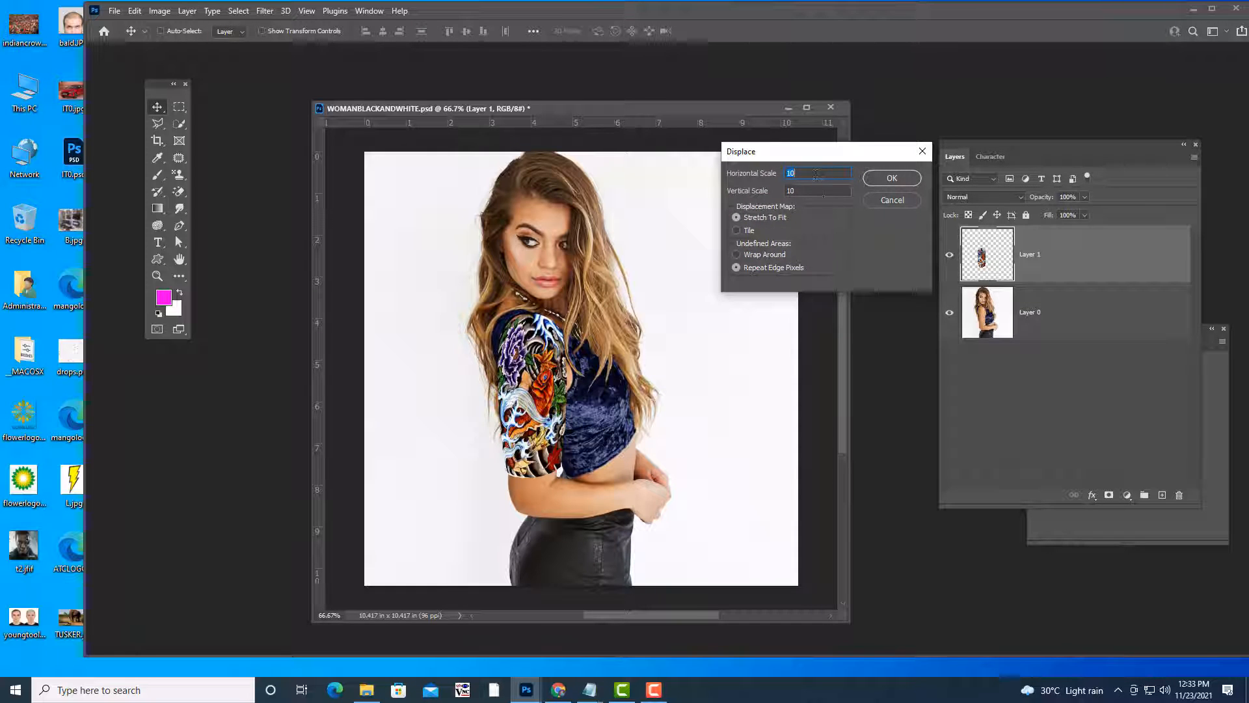
{"action": "key", "text": "Tab"}
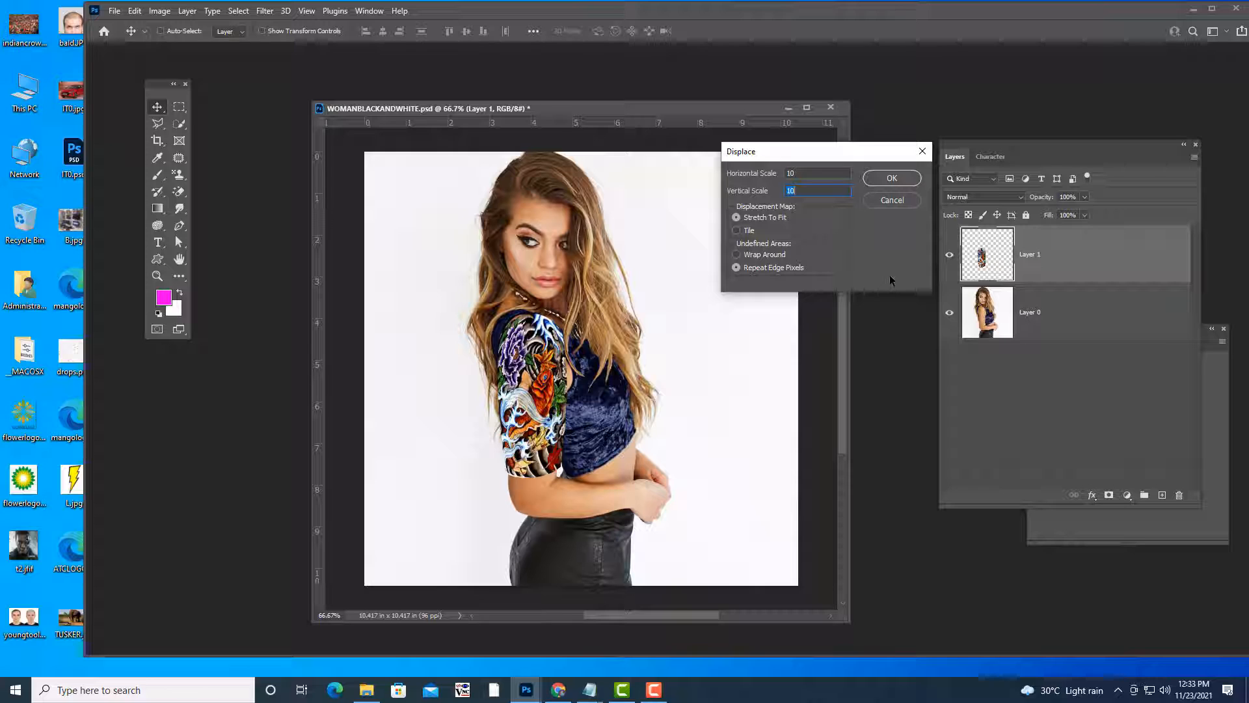
{"action": "key", "text": "shift+Tab"}
{"action": "left_click_drag", "start_coordinate": [844, 157], "coordinate": [852, 157]}
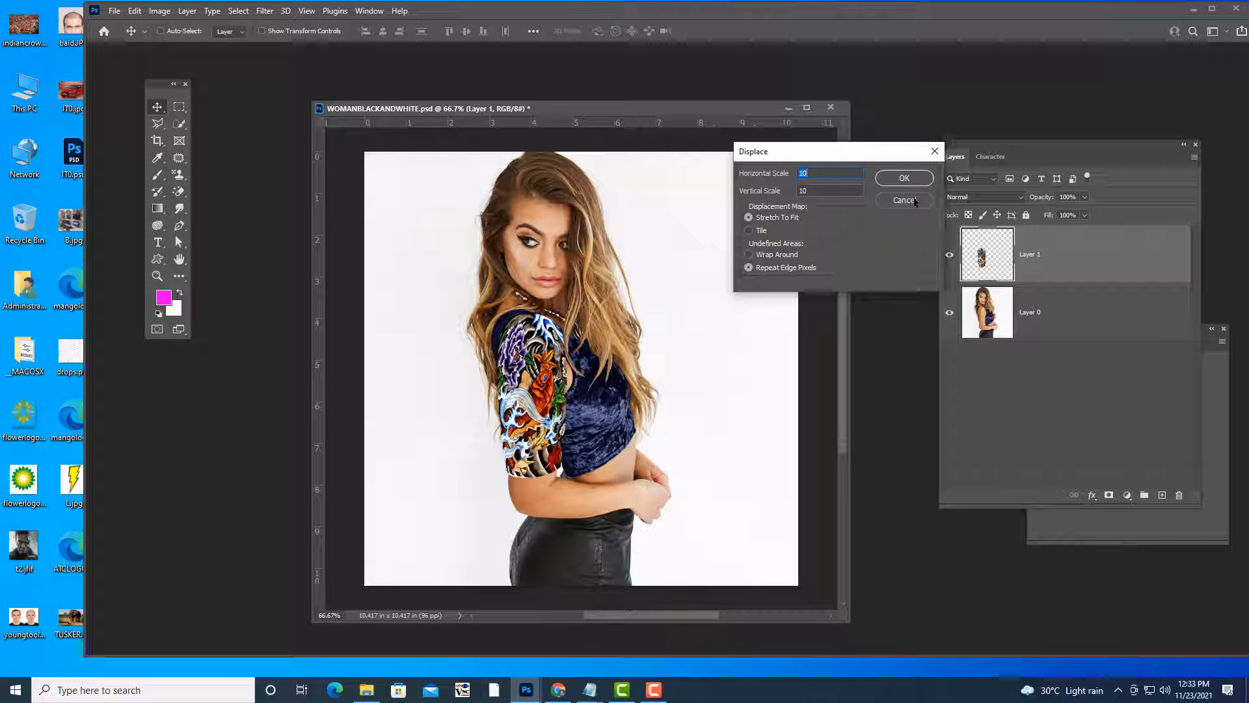
{"action": "left_click", "coordinate": [900, 178]}
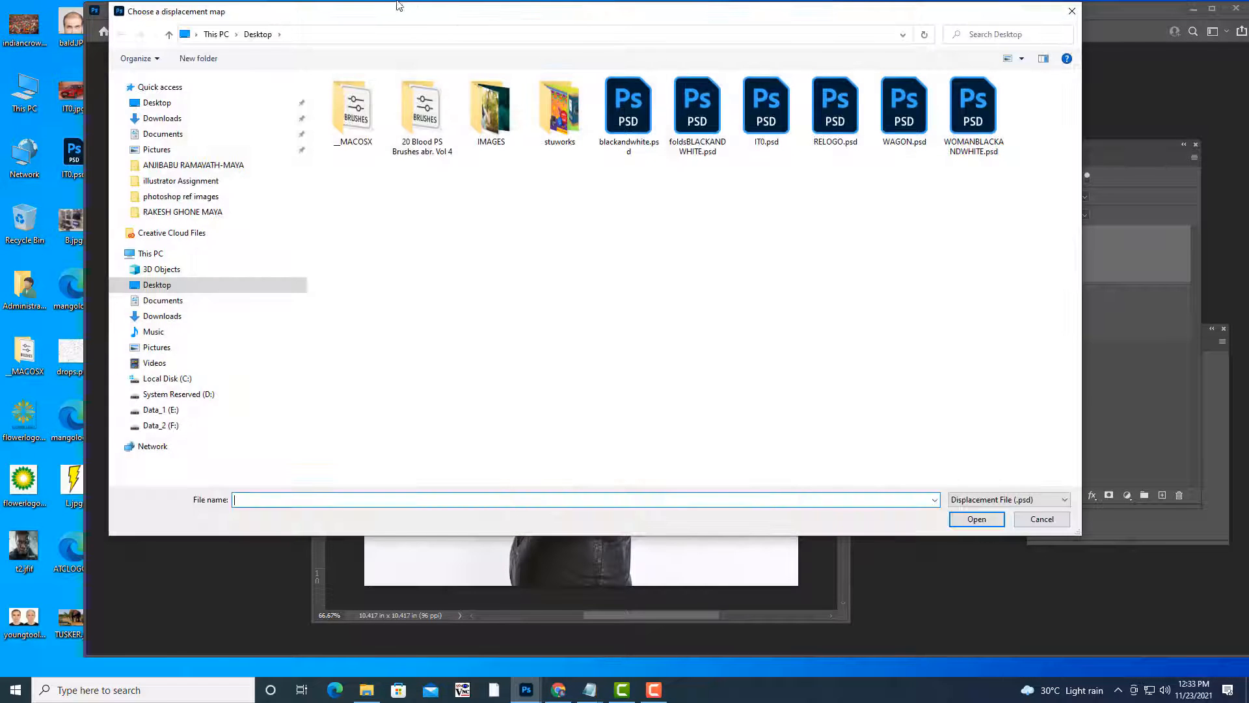
Load WOMANBLACKANDWHITE.psd from the Desktop as the tattoo's displacement map.
{"action": "left_click_drag", "start_coordinate": [417, 23], "coordinate": [553, 52]}
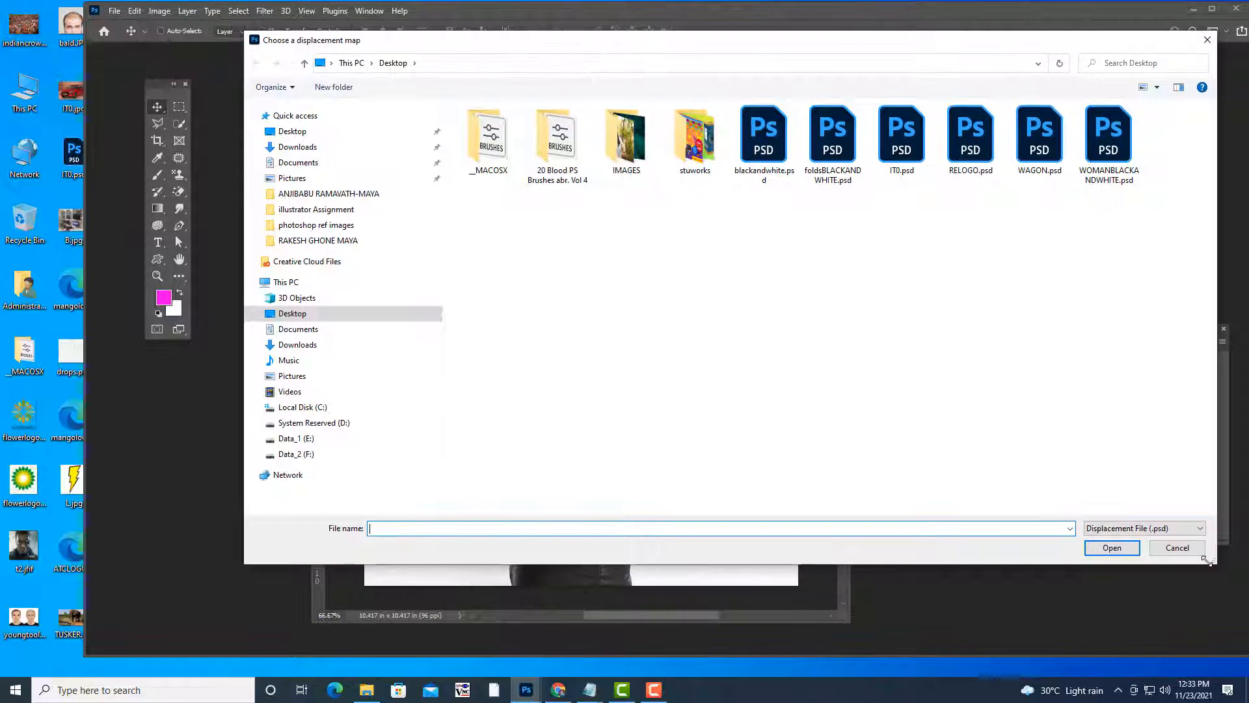
{"action": "left_click_drag", "start_coordinate": [1215, 564], "coordinate": [1026, 564]}
{"action": "left_click_drag", "start_coordinate": [542, 46], "coordinate": [920, 99]}
{"action": "left_click", "coordinate": [941, 273]}
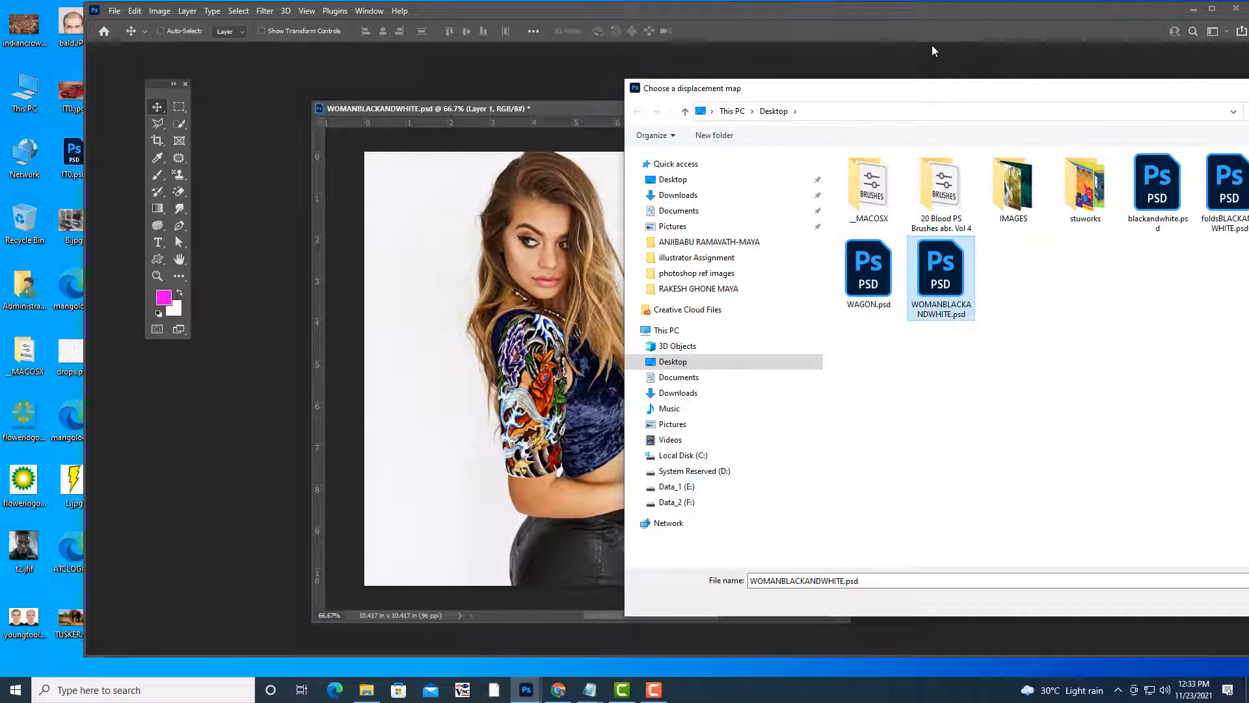
{"action": "left_click_drag", "start_coordinate": [932, 89], "coordinate": [815, 39]}
{"action": "left_click_drag", "start_coordinate": [1179, 553], "coordinate": [859, 555]}
{"action": "left_click_drag", "start_coordinate": [567, 33], "coordinate": [909, 54]}
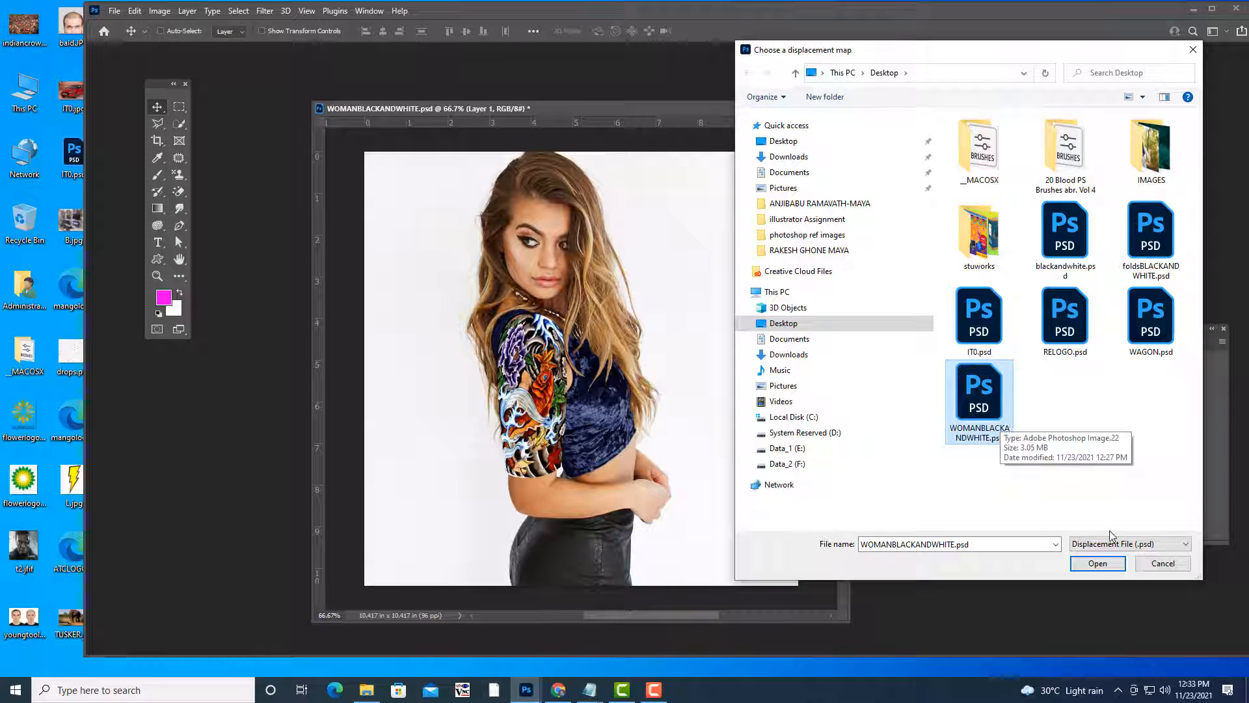
{"action": "left_click", "coordinate": [1110, 566]}
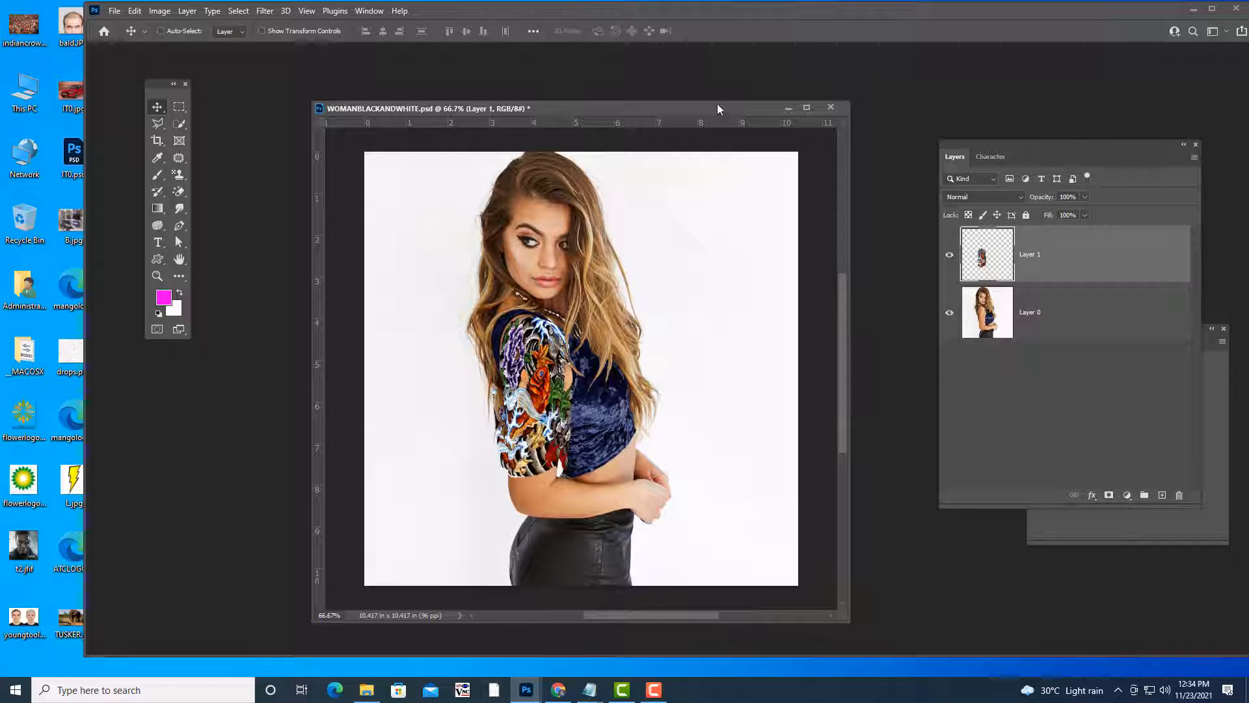
Set the tattoo layer's blend mode to Multiply.
{"action": "left_click_drag", "start_coordinate": [715, 108], "coordinate": [712, 92]}
{"action": "left_click_drag", "start_coordinate": [978, 143], "coordinate": [948, 117]}
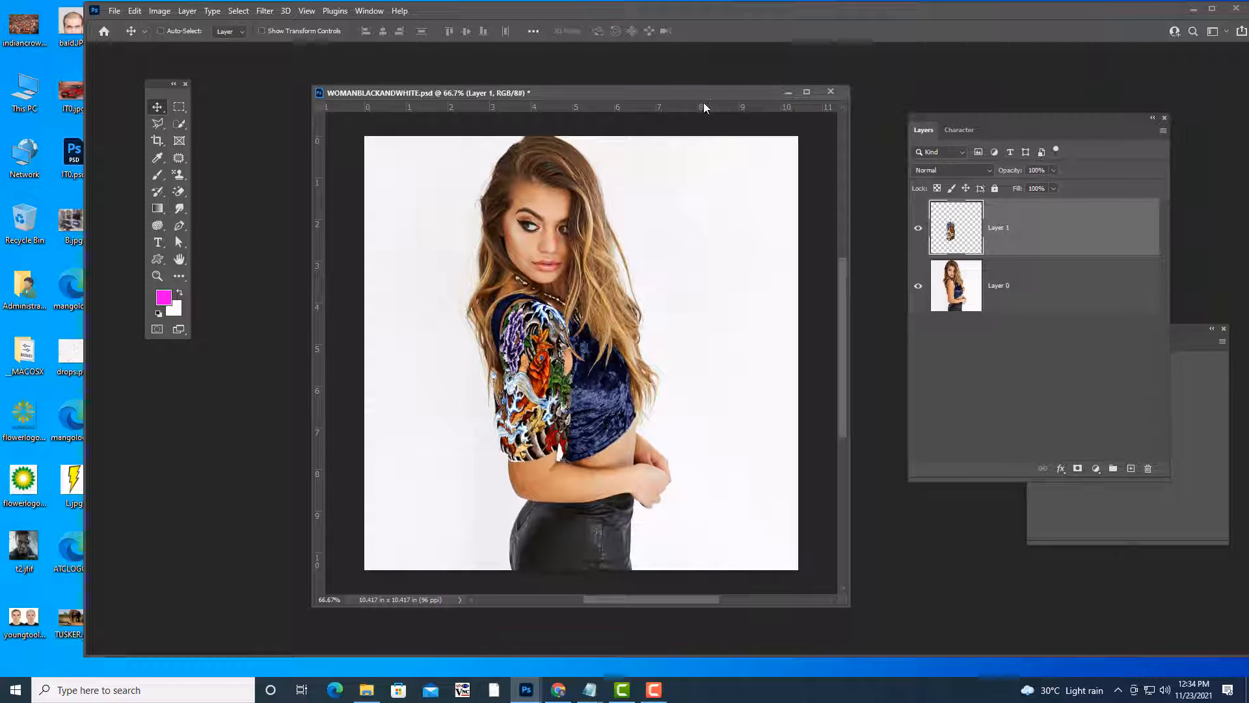
{"action": "left_click_drag", "start_coordinate": [703, 92], "coordinate": [714, 101]}
{"action": "left_click", "coordinate": [969, 170]}
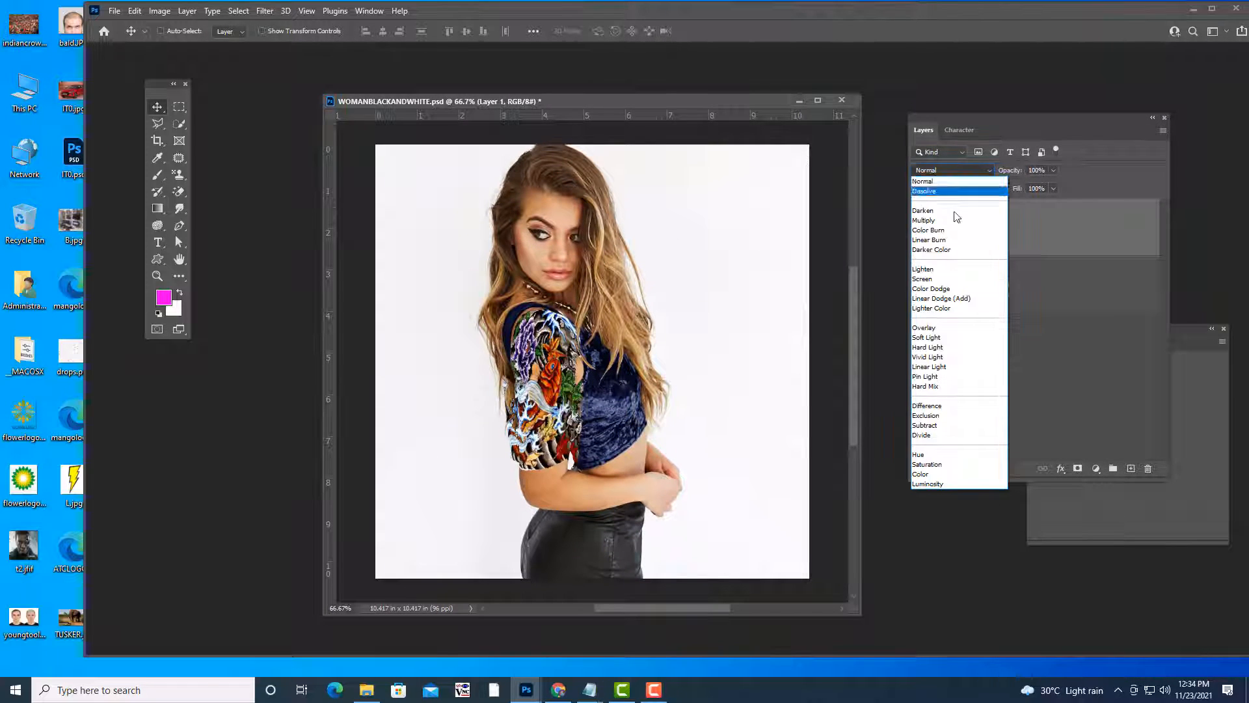
{"action": "left_click", "coordinate": [953, 218]}
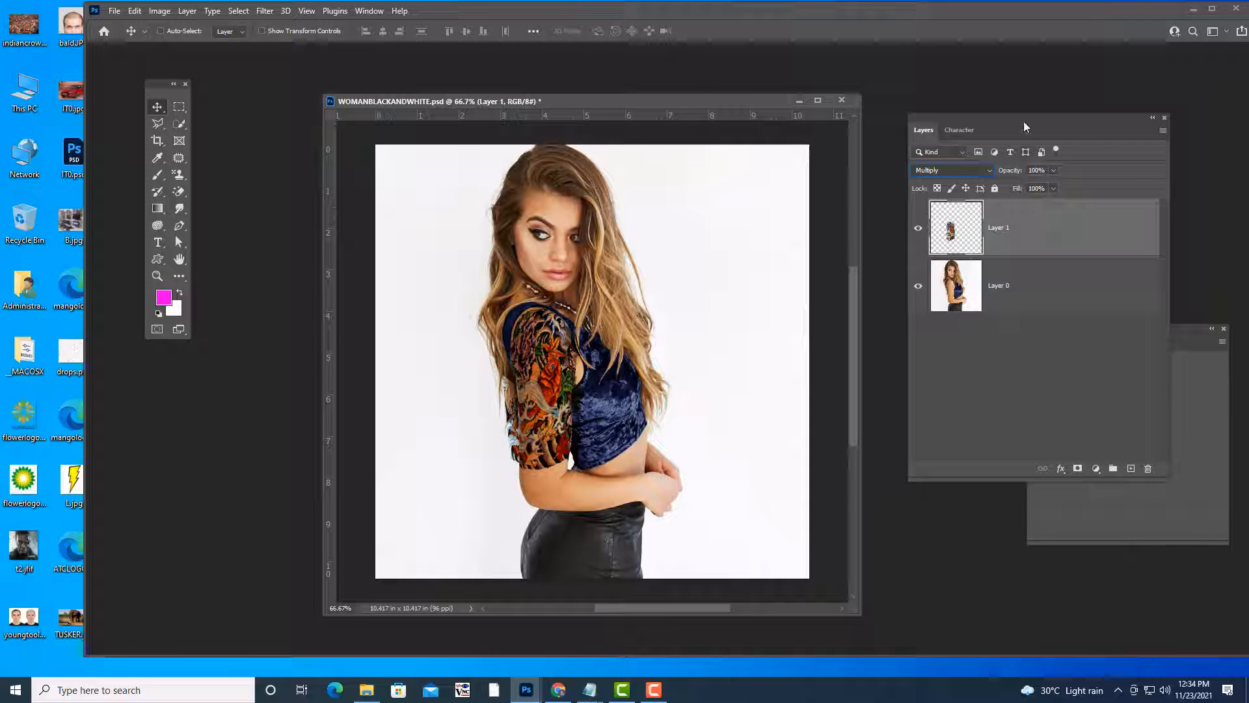
Add a black layer mask that hides the whole tattoo, and enlarge the document window.
{"action": "left_click_drag", "start_coordinate": [1024, 121], "coordinate": [992, 80]}
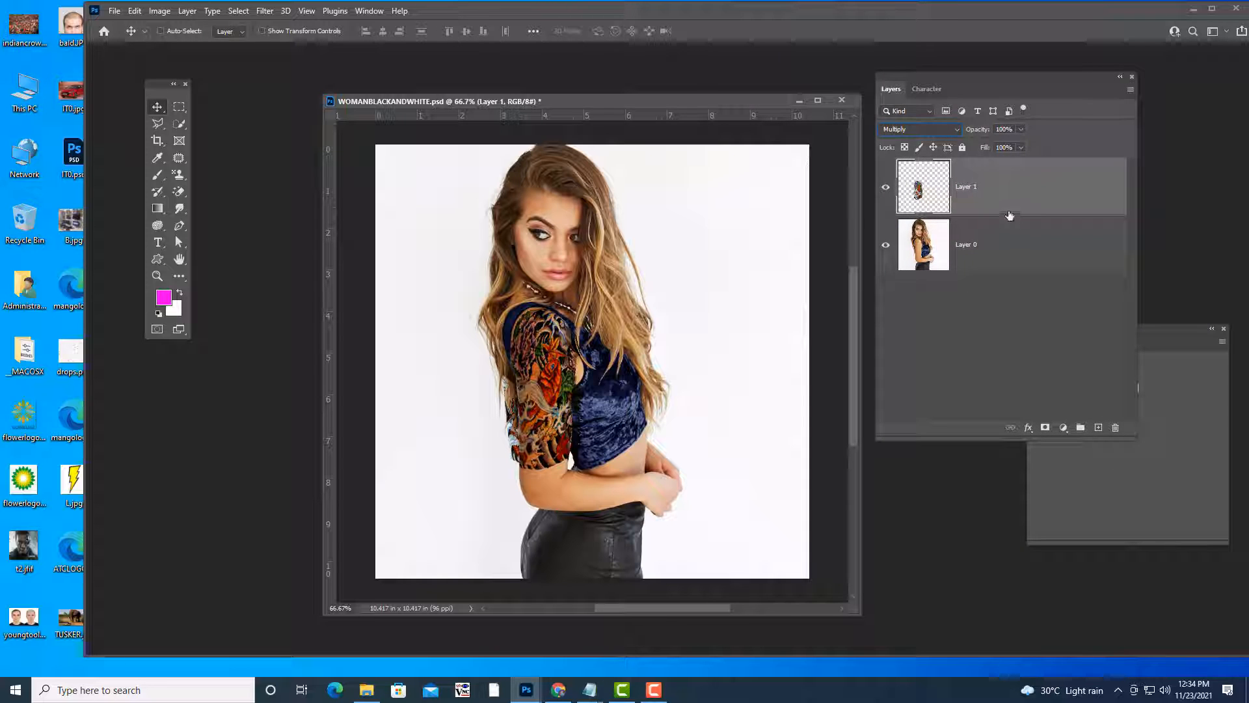
{"action": "left_click", "coordinate": [1045, 427], "text": "alt"}
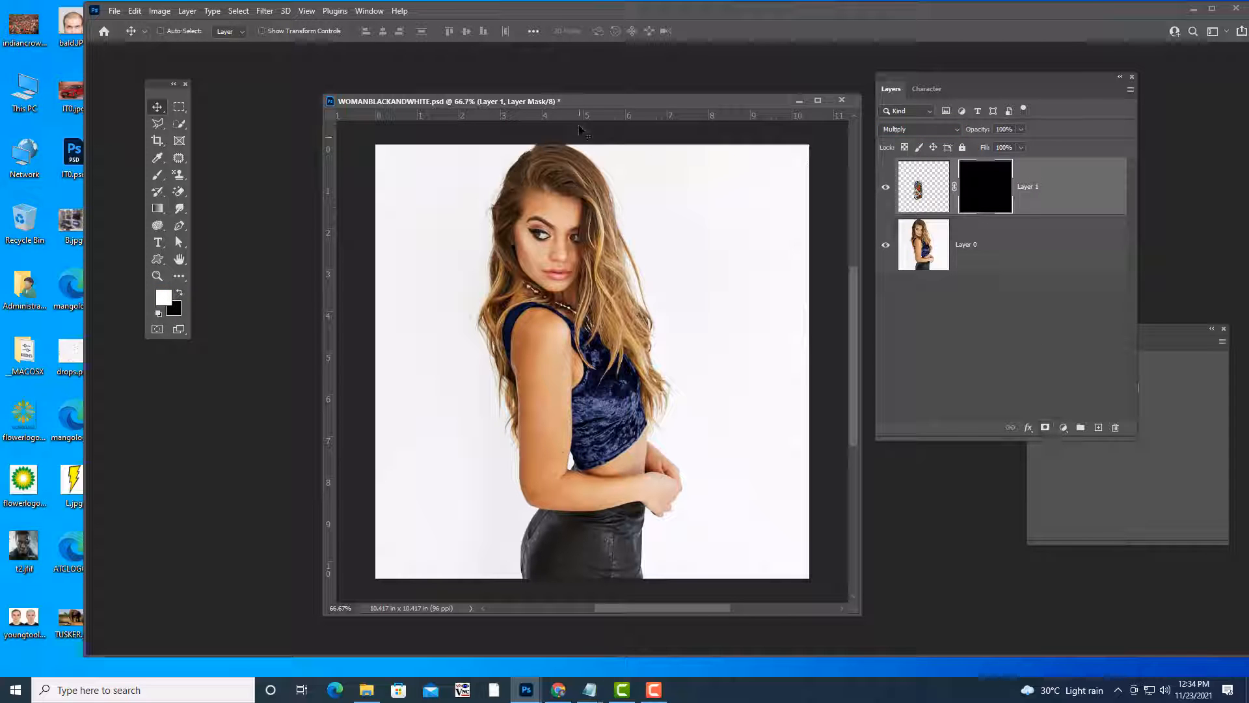
{"action": "left_click_drag", "start_coordinate": [572, 97], "coordinate": [522, 69]}
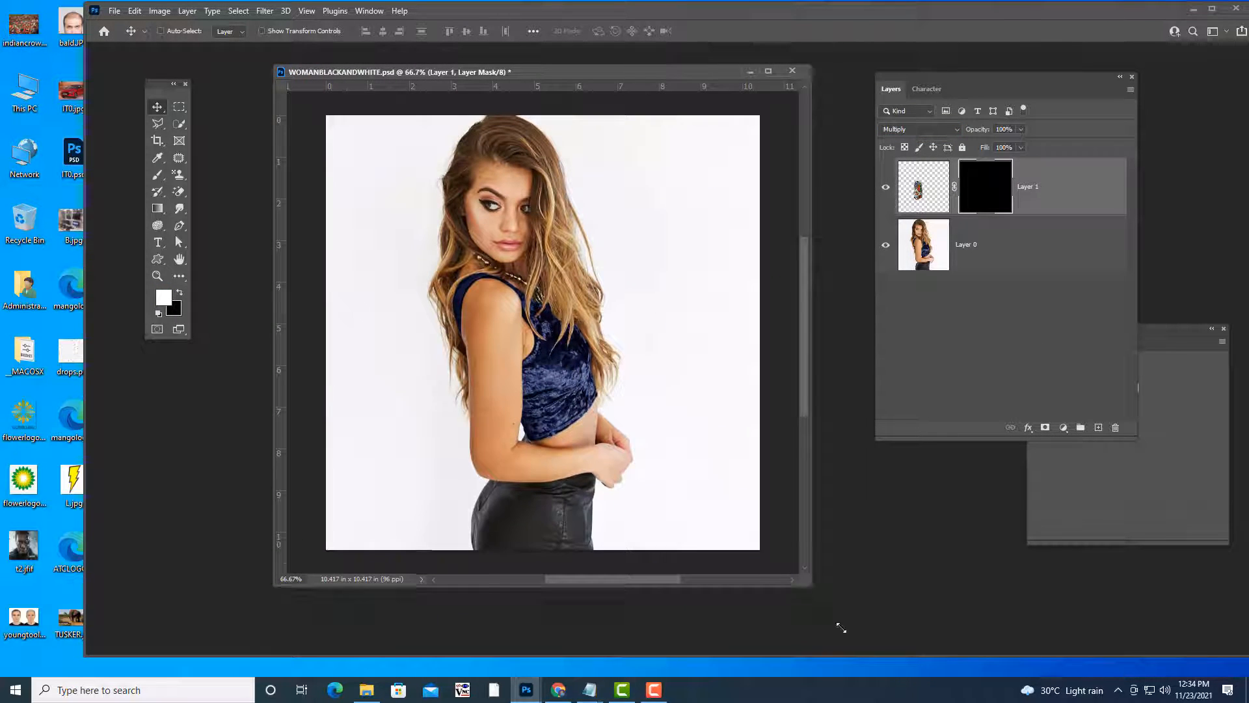
{"action": "left_click_drag", "start_coordinate": [841, 628], "coordinate": [852, 639]}
{"action": "key", "text": "ctrl+plus"}
{"action": "key", "text": "ctrl+plus"}
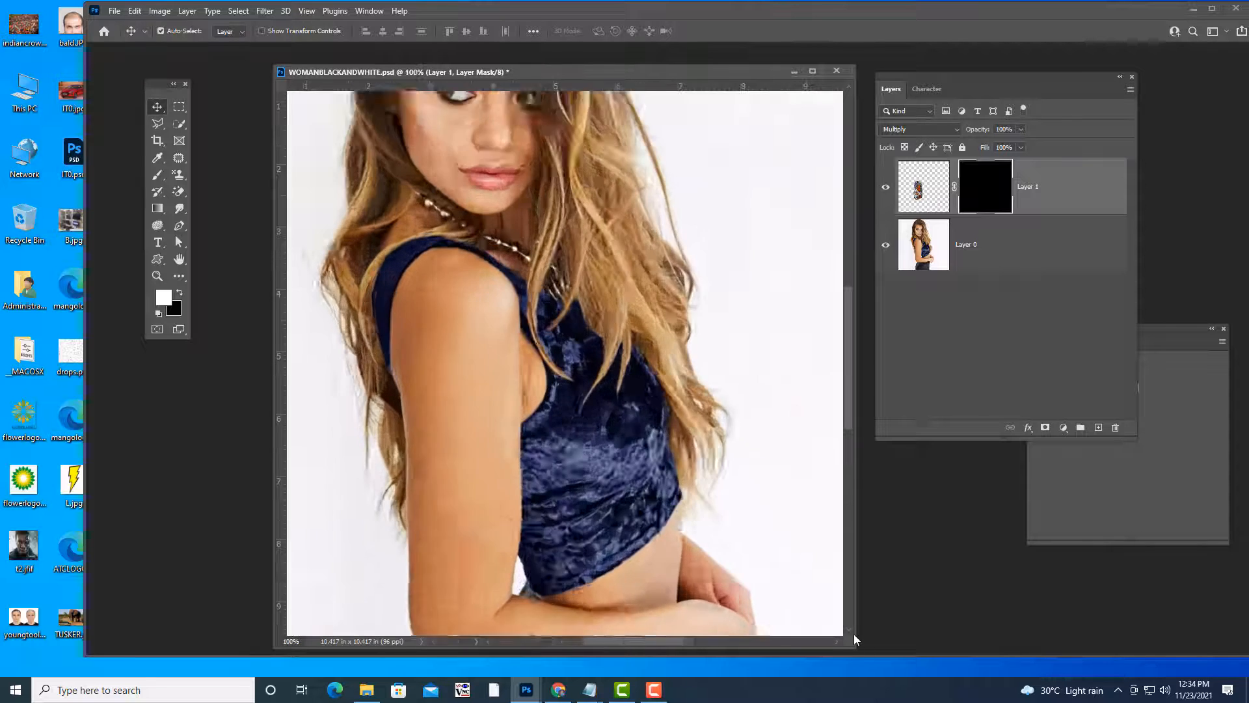
{"action": "key", "text": "ctrl+minus"}
Choose the Brush tool with the Soft Round tip from the Default Brushes.
{"action": "right_click", "coordinate": [159, 177]}
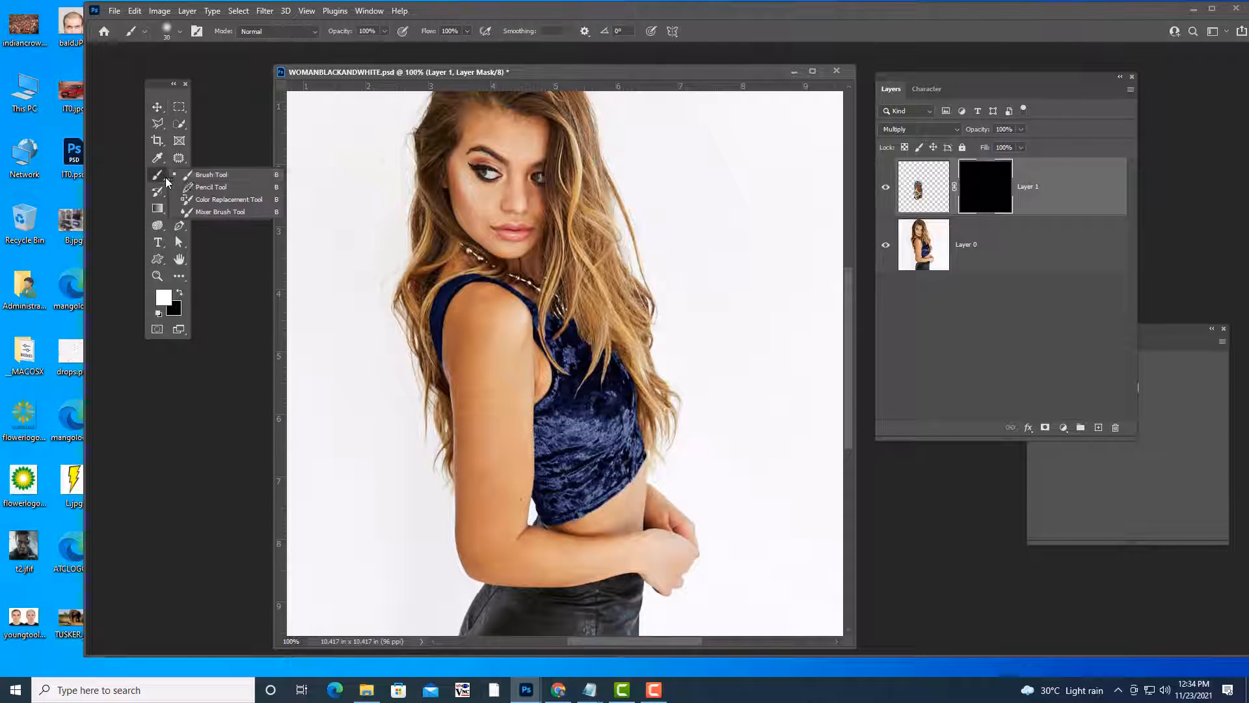
{"action": "left_click", "coordinate": [194, 175]}
{"action": "left_click", "coordinate": [167, 33]}
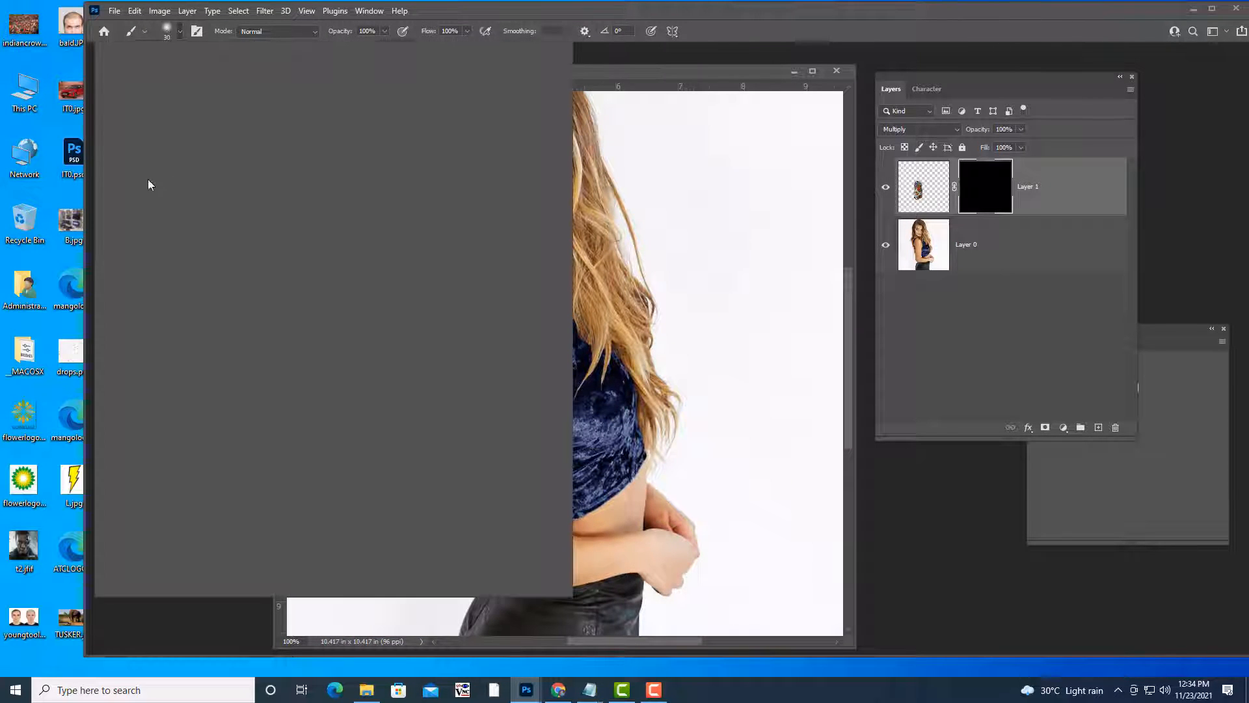
{"action": "left_click", "coordinate": [358, 215]}
{"action": "left_click", "coordinate": [178, 293]}
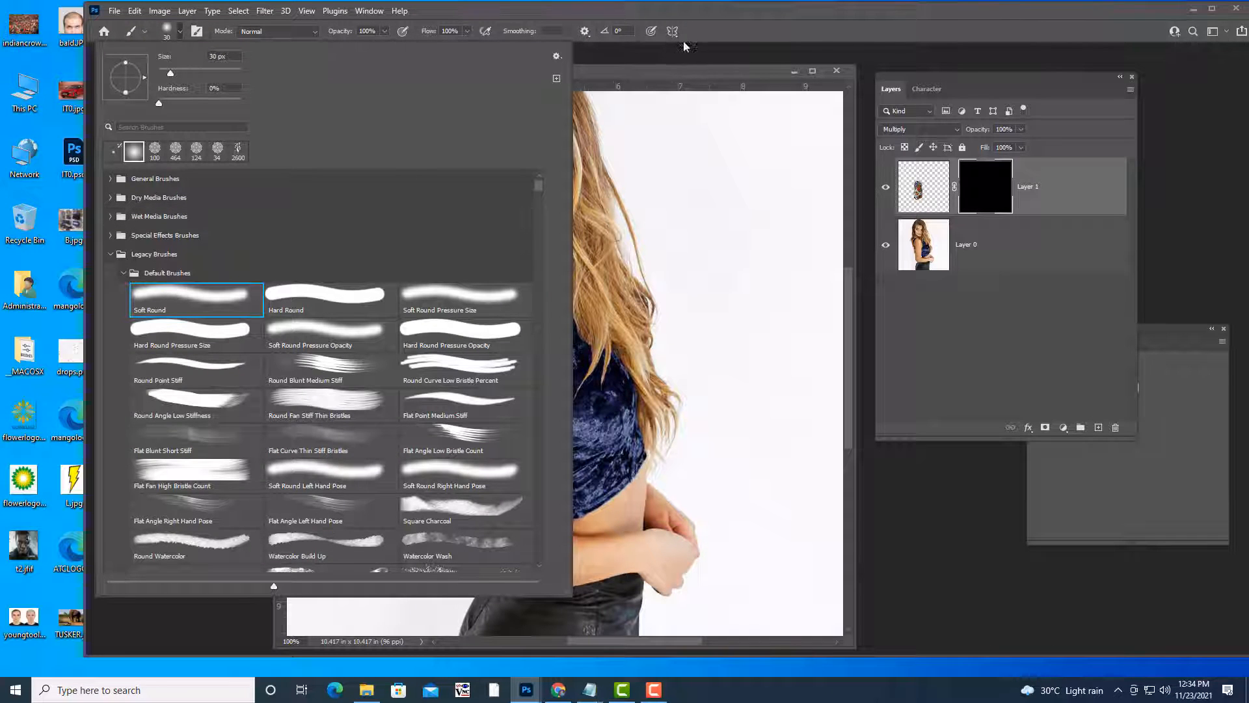
{"action": "left_click", "coordinate": [659, 69]}
{"action": "left_click_drag", "start_coordinate": [660, 70], "coordinate": [718, 80]}
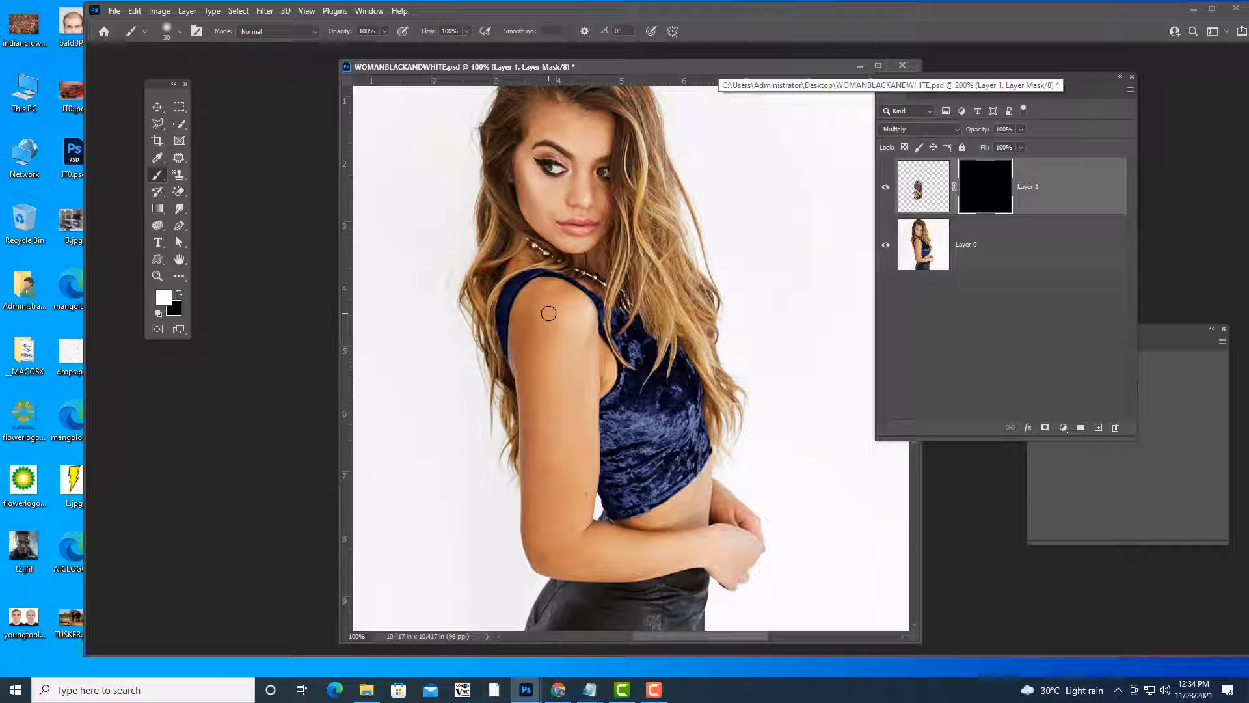
Paint white on the mask with a larger brush to reveal the tattoo from the shoulder down the upper arm.
{"action": "key", "text": "bracketright"}
{"action": "key", "text": "bracketright"}
{"action": "key", "text": "bracketright"}
{"action": "key", "text": "ctrl+minus"}
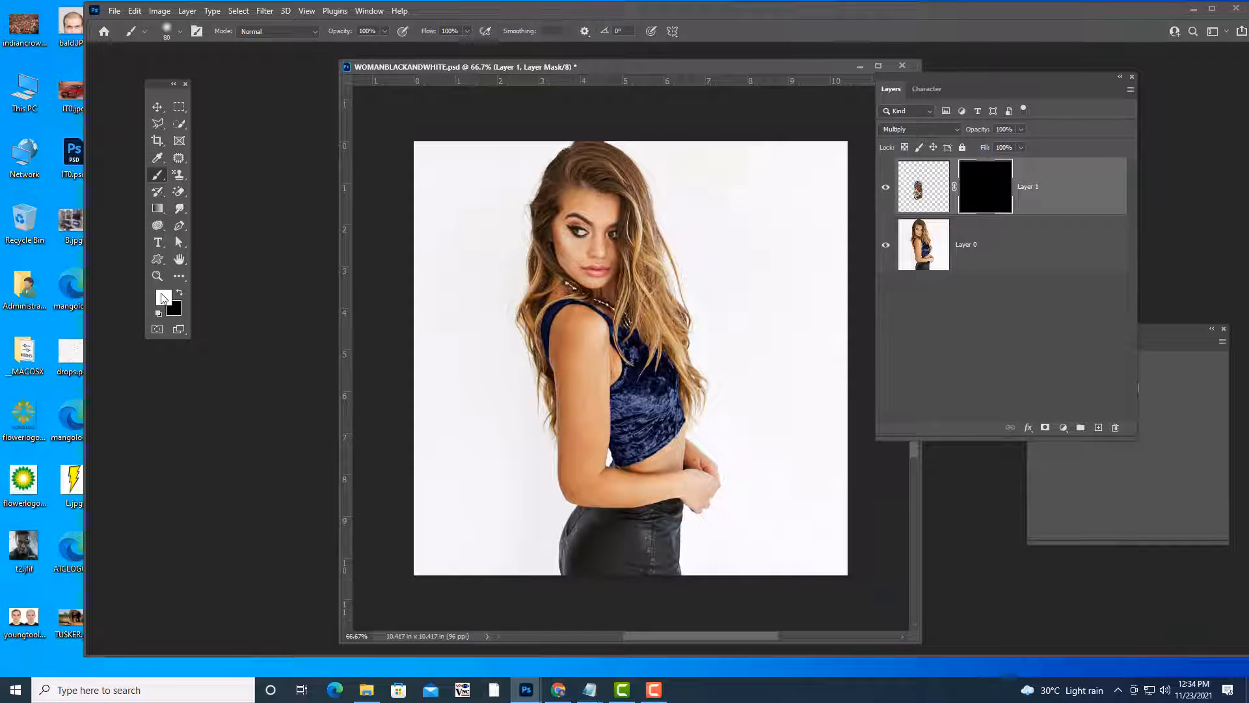
{"action": "left_click", "coordinate": [576, 322]}
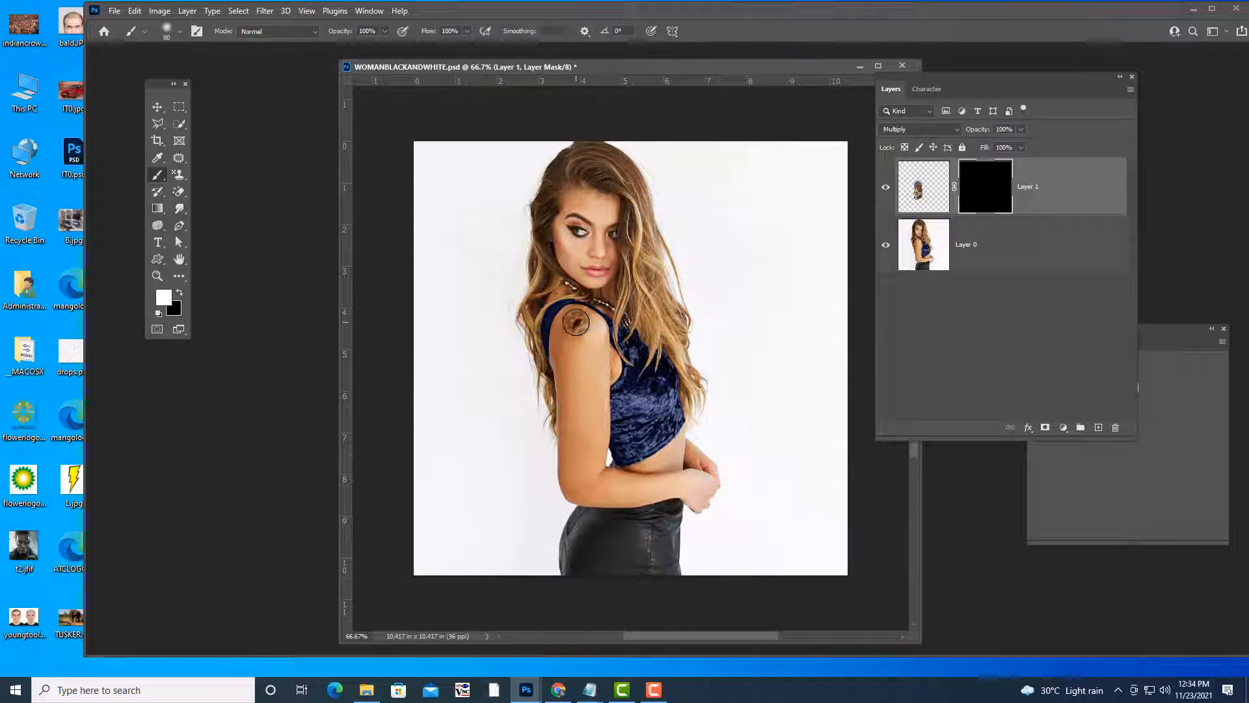
{"action": "mouse_move", "coordinate": [576, 322]}
{"action": "left_mouse_down"}
{"action": "mouse_move", "coordinate": [590, 339]}
{"action": "mouse_move", "coordinate": [570, 353]}
{"action": "mouse_move", "coordinate": [589, 378]}
{"action": "mouse_move", "coordinate": [592, 357]}
{"action": "mouse_move", "coordinate": [597, 381]}
{"action": "mouse_move", "coordinate": [576, 406]}
{"action": "mouse_move", "coordinate": [572, 385]}
{"action": "mouse_move", "coordinate": [591, 434]}
{"action": "mouse_move", "coordinate": [592, 390]}
{"action": "mouse_move", "coordinate": [570, 429]}
{"action": "mouse_move", "coordinate": [577, 381]}
{"action": "mouse_move", "coordinate": [592, 455]}
{"action": "mouse_move", "coordinate": [588, 410]}
{"action": "left_mouse_up"}
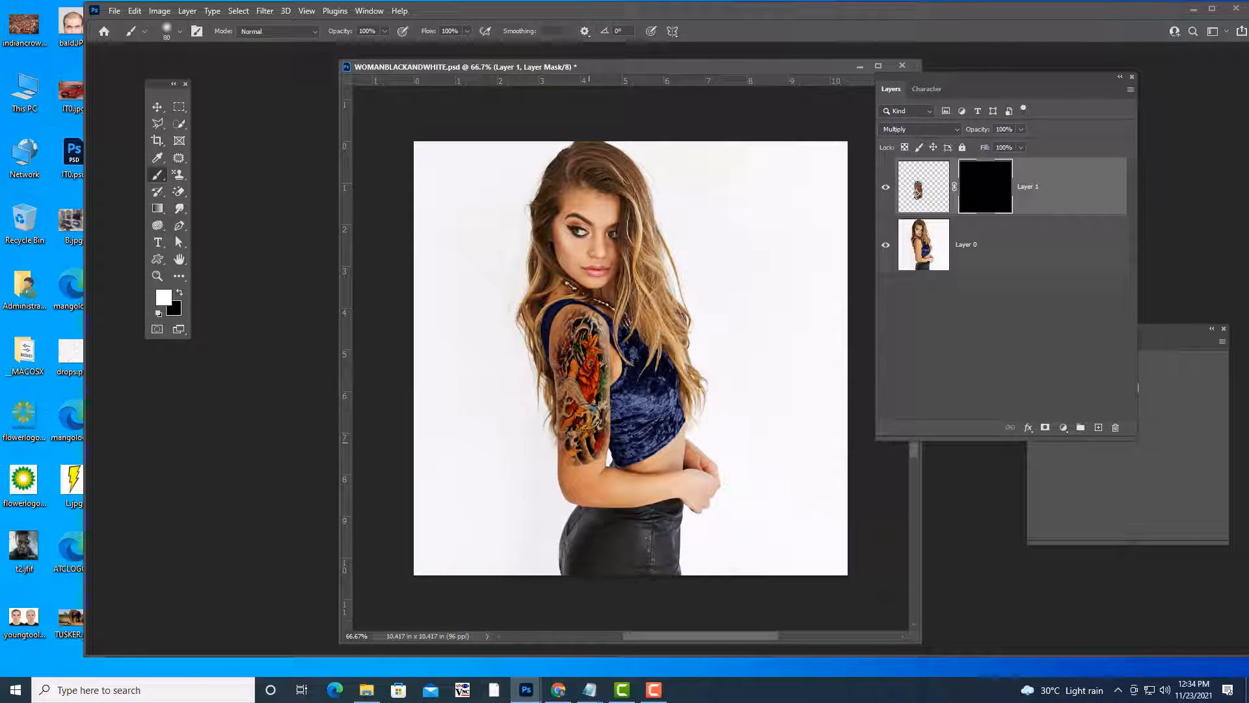
Lower the masked tattoo layer's opacity to 60%.
{"action": "left_click", "coordinate": [1021, 130]}
{"action": "left_click_drag", "start_coordinate": [1021, 143], "coordinate": [997, 146]}
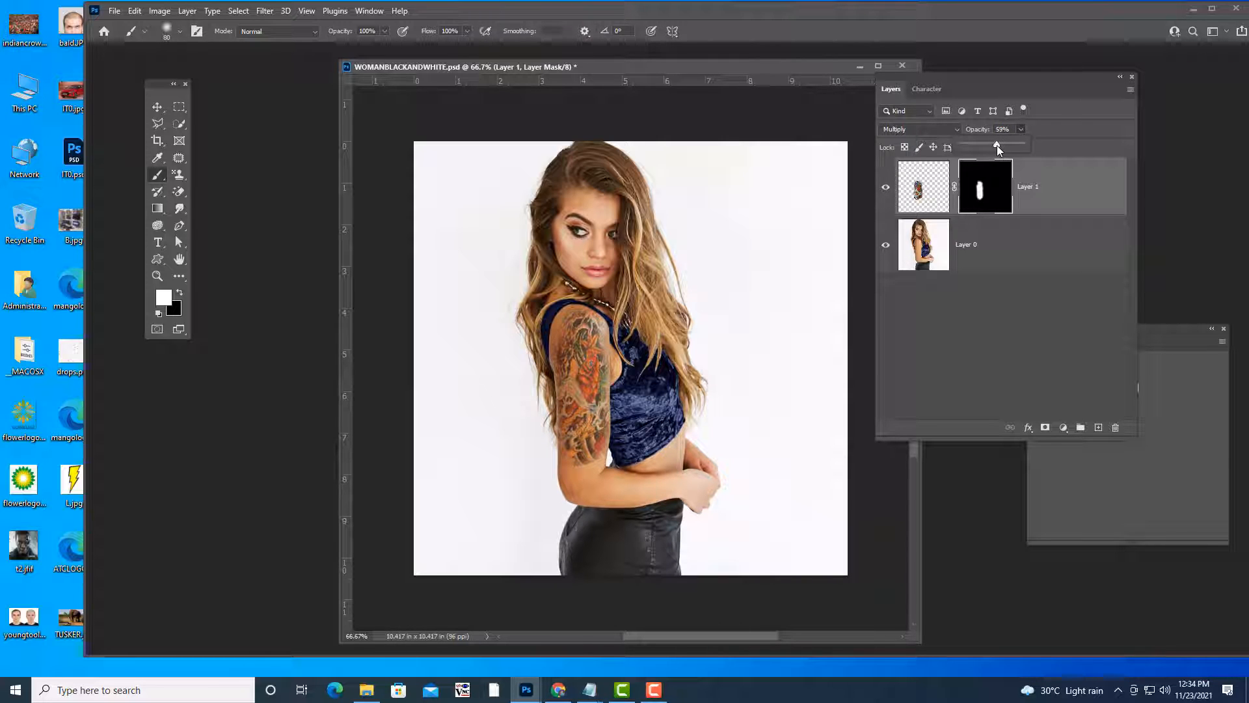
{"action": "left_click", "coordinate": [1056, 122]}
Paint black on the mask along the tattoo's lower edge above the elbow to trim it.
{"action": "left_click", "coordinate": [181, 294]}
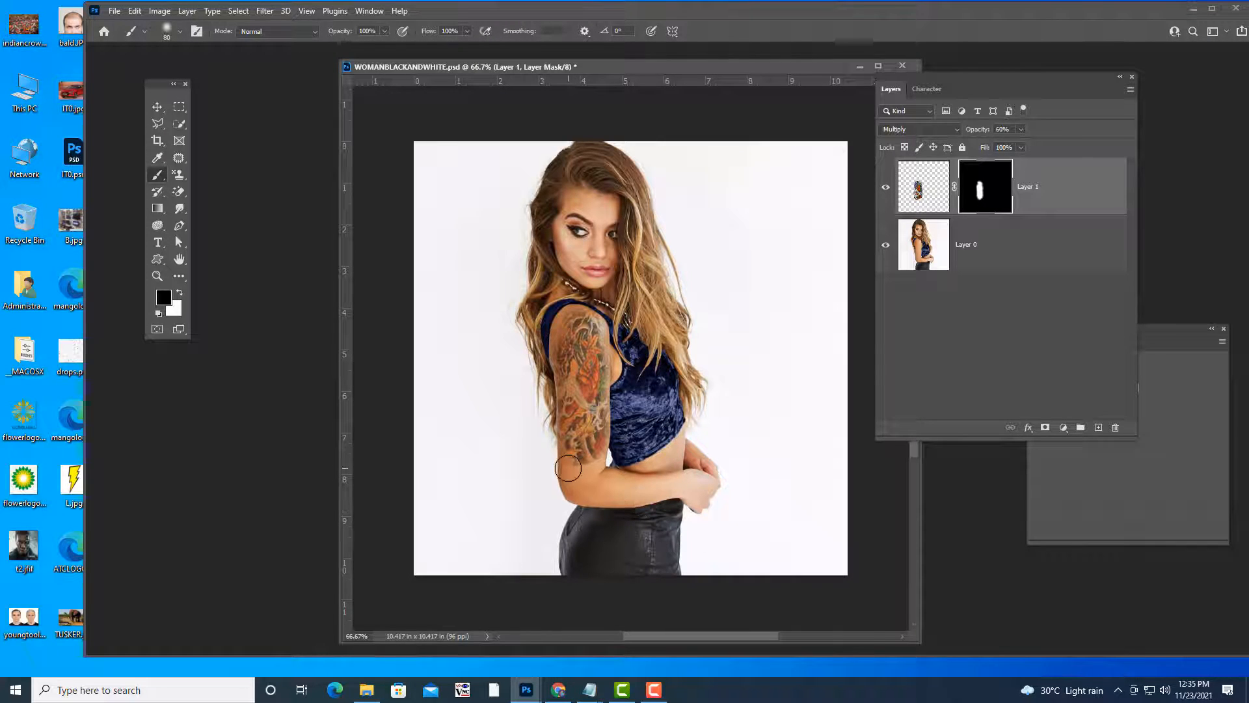
{"action": "left_click_drag", "start_coordinate": [577, 471], "coordinate": [595, 473]}
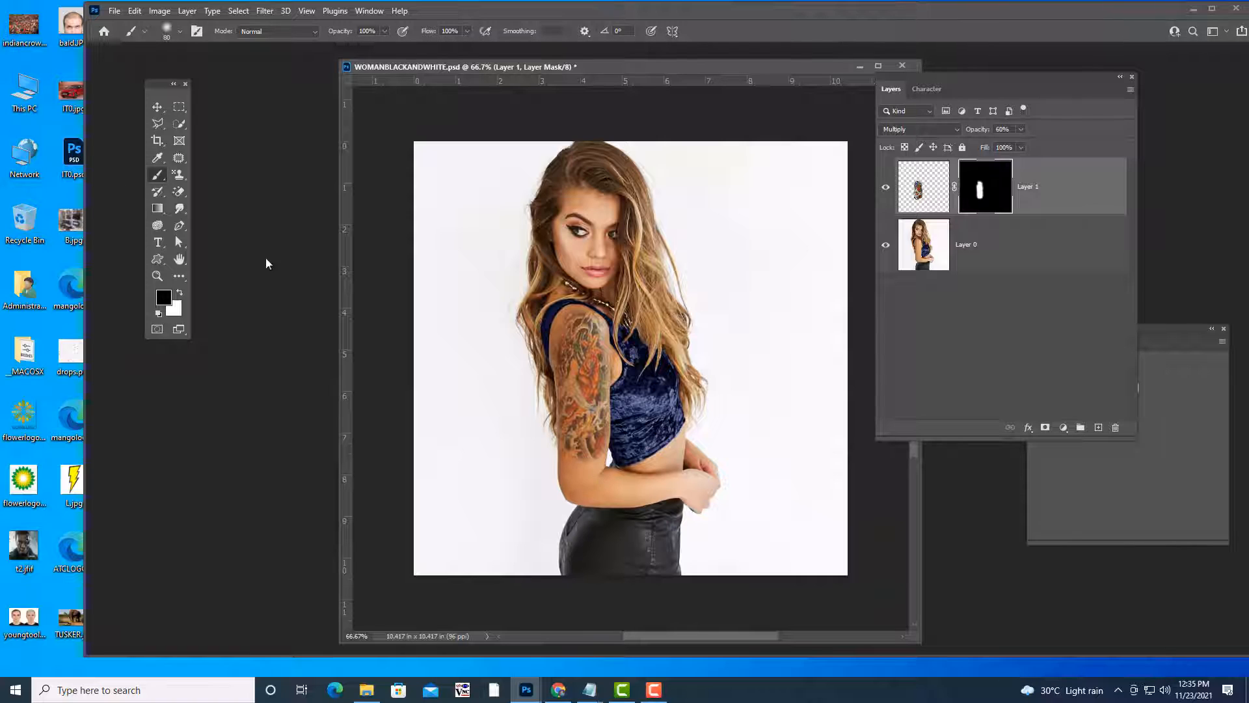
{"action": "left_click", "coordinate": [162, 110]}
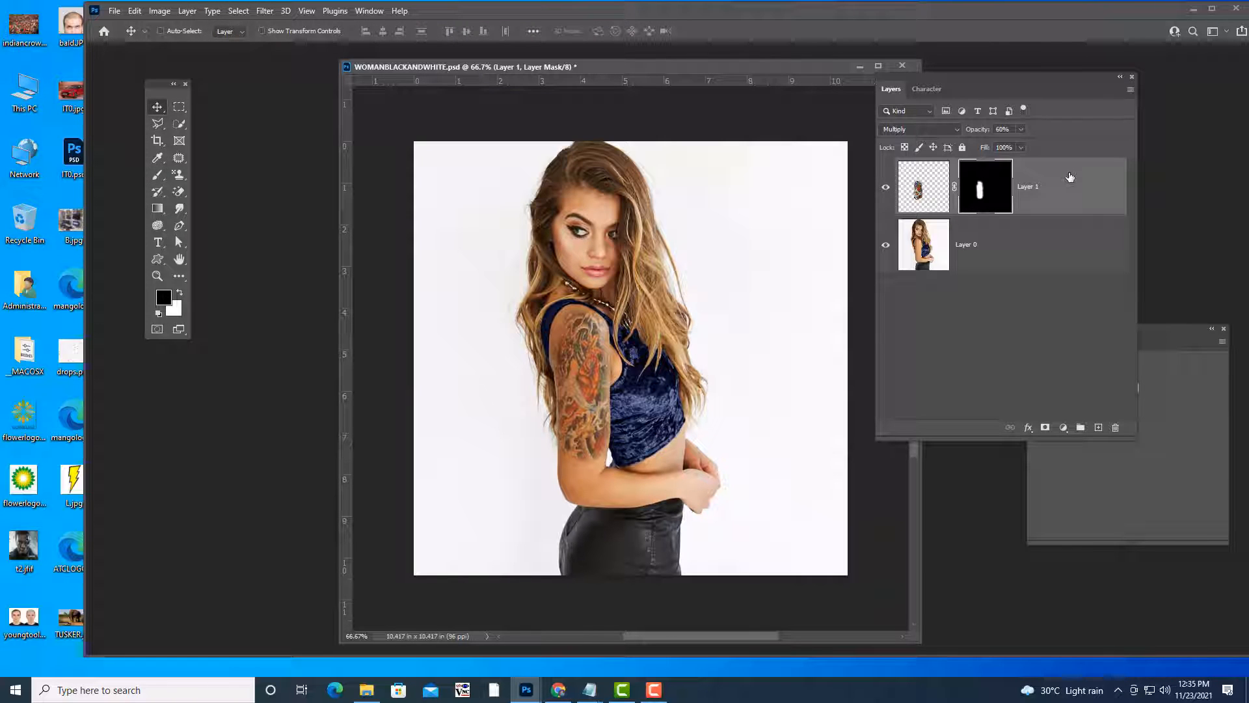
Duplicate the masked tattoo layer and lower the copy's opacity to 21%.
{"action": "key", "text": "ctrl+2"}
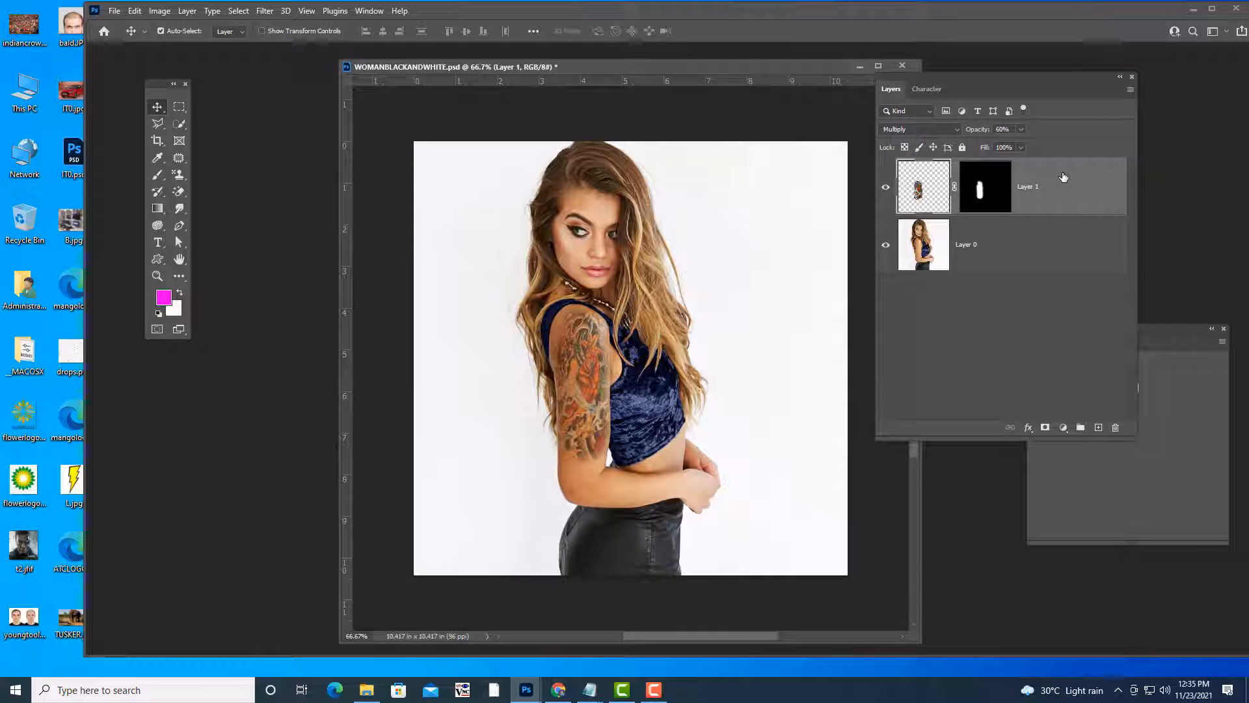
{"action": "key", "text": "ctrl+j"}
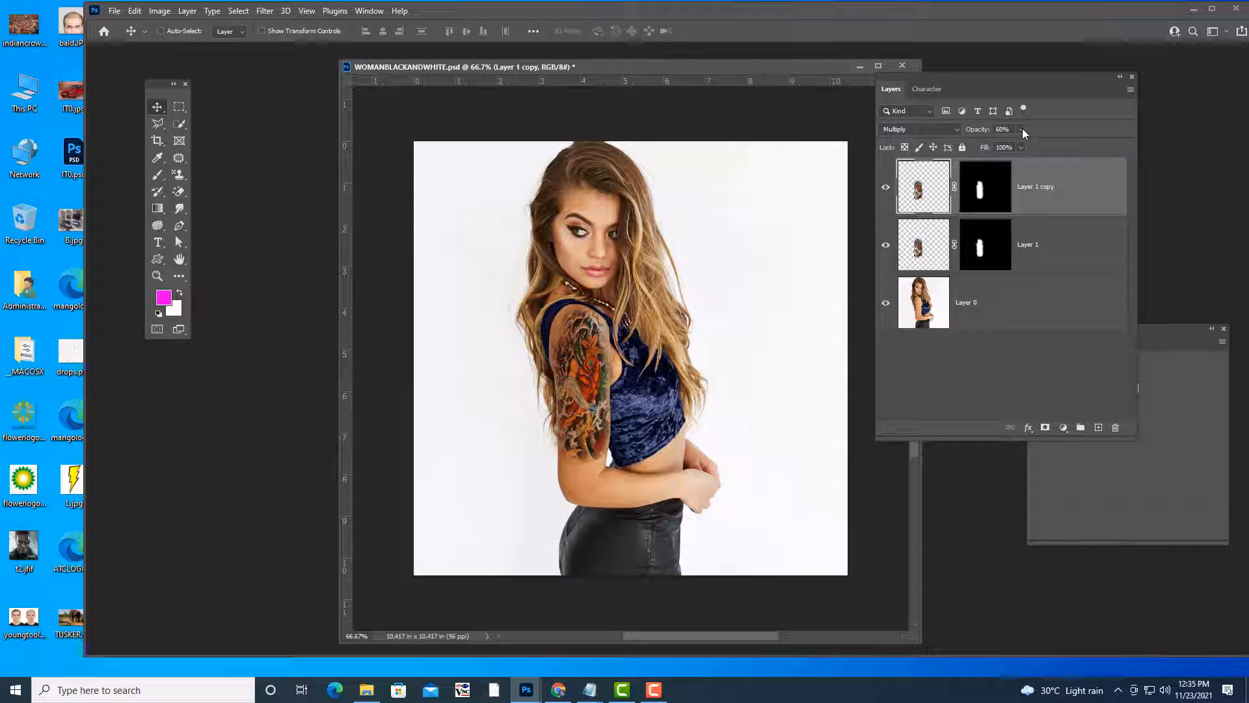
{"action": "left_click_drag", "start_coordinate": [1021, 129], "coordinate": [998, 143]}
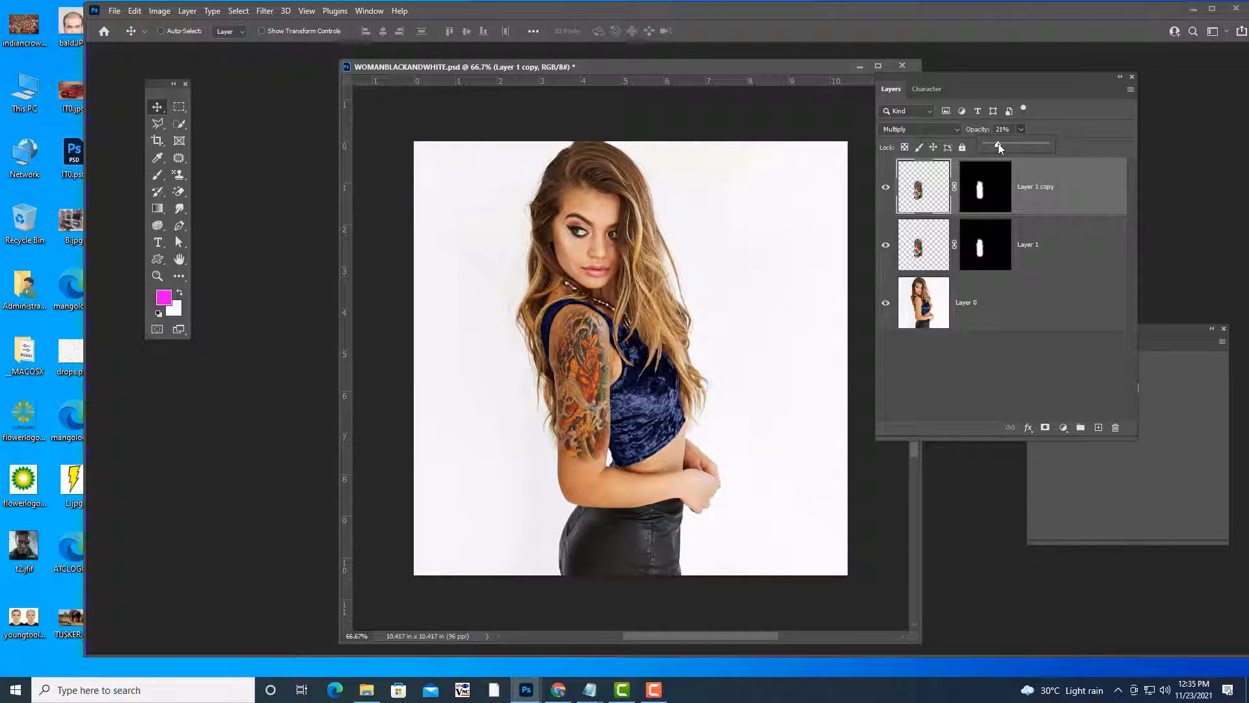
{"action": "left_click", "coordinate": [1054, 97]}
{"action": "left_click_drag", "start_coordinate": [989, 73], "coordinate": [1071, 74]}
{"action": "mouse_move", "coordinate": [660, 61]}
{"action": "left_mouse_down"}
{"action": "mouse_move", "coordinate": [635, 66]}
{"action": "mouse_move", "coordinate": [650, 76]}
{"action": "left_mouse_up"}
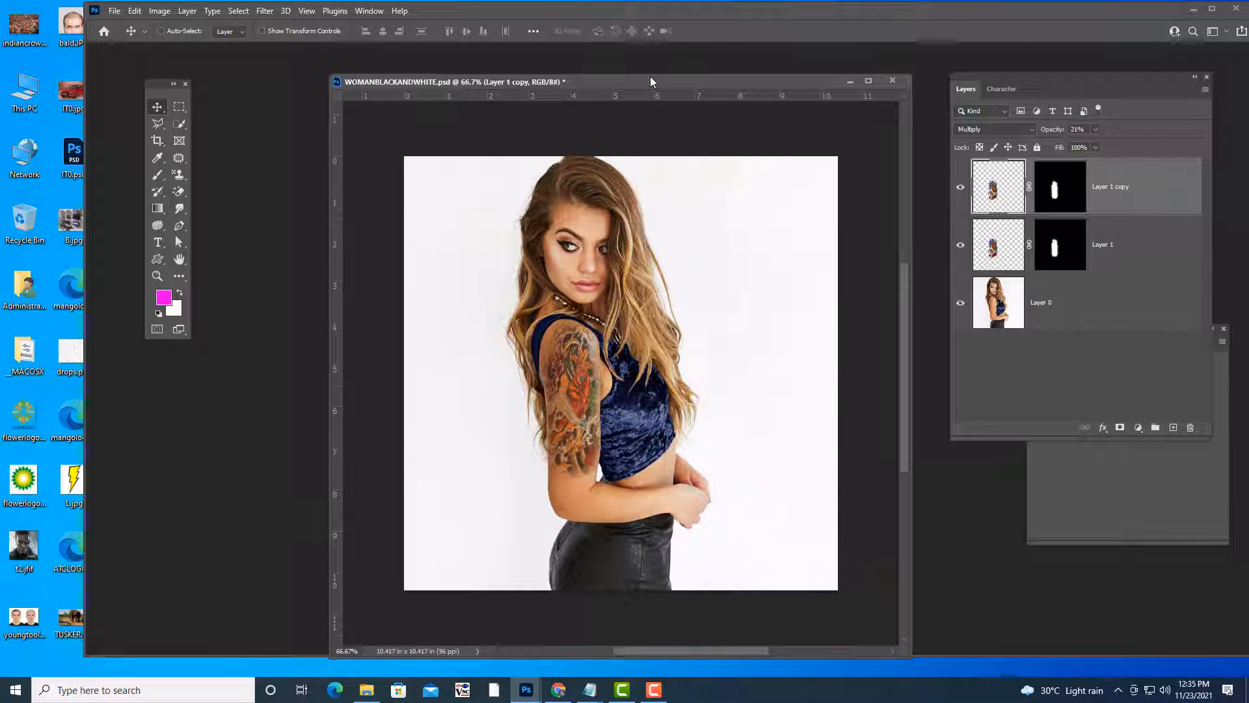
Browse the photoshop ref images folder for another tattoo image to open.
{"action": "key", "text": "ctrl+o"}
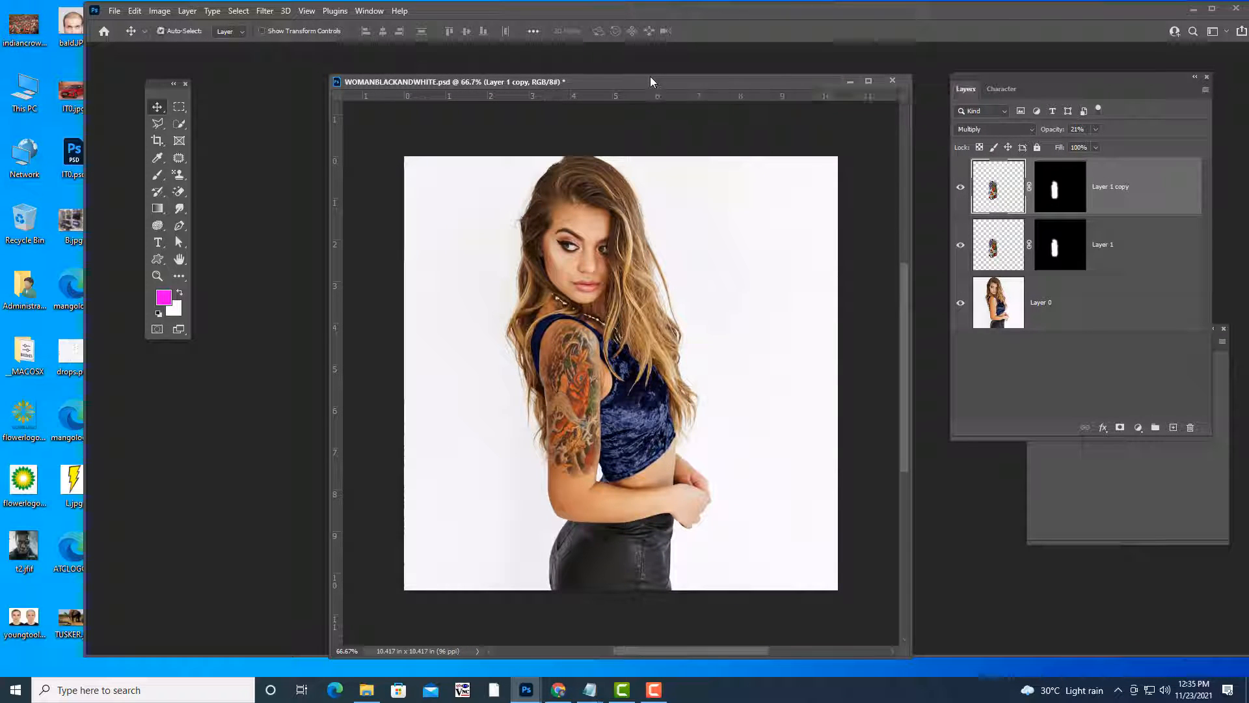
{"action": "left_click_drag", "start_coordinate": [931, 50], "coordinate": [564, 10]}
{"action": "left_click_drag", "start_coordinate": [831, 561], "coordinate": [1169, 569]}
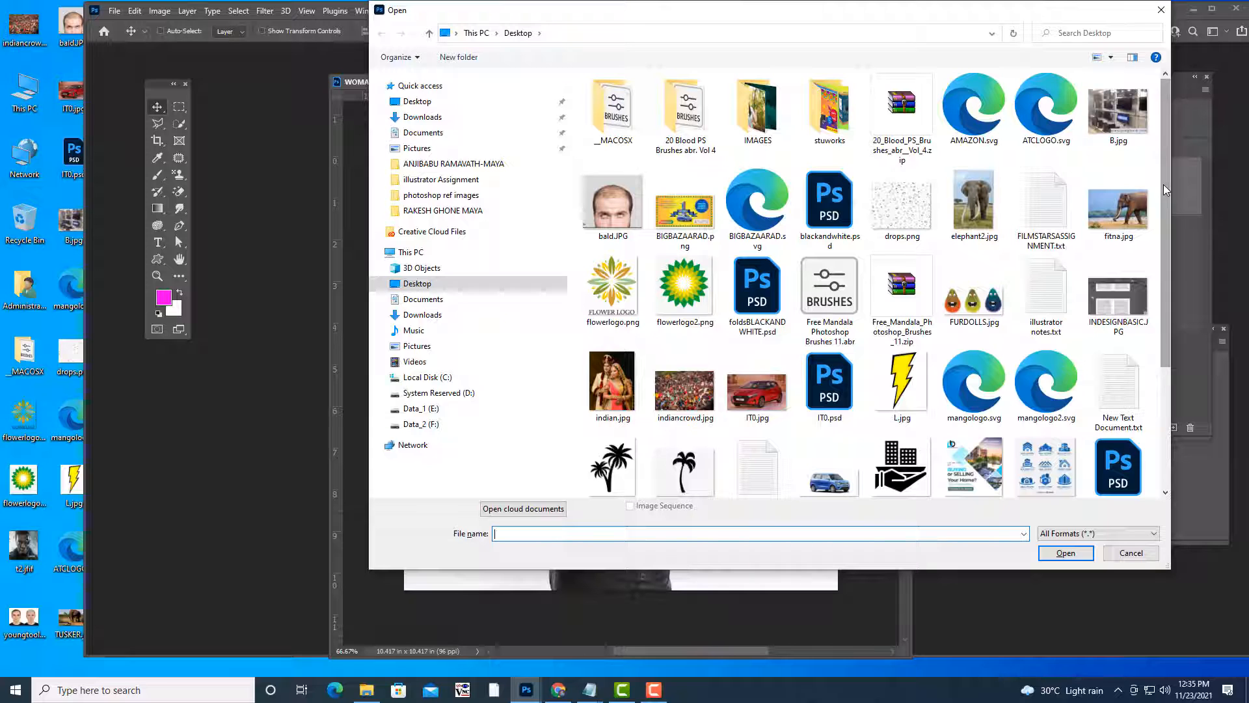
{"action": "left_click", "coordinate": [449, 195]}
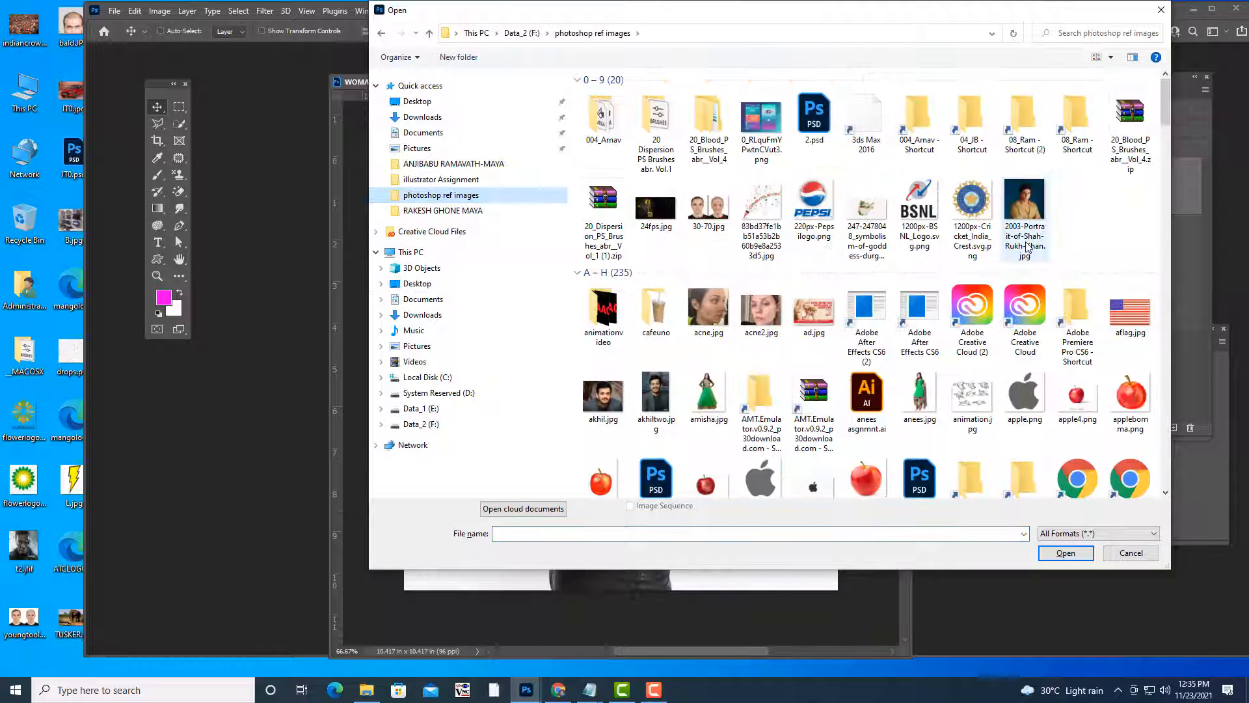
{"action": "scroll", "coordinate": [1027, 246], "scroll_direction": "down", "scroll_amount": 8}
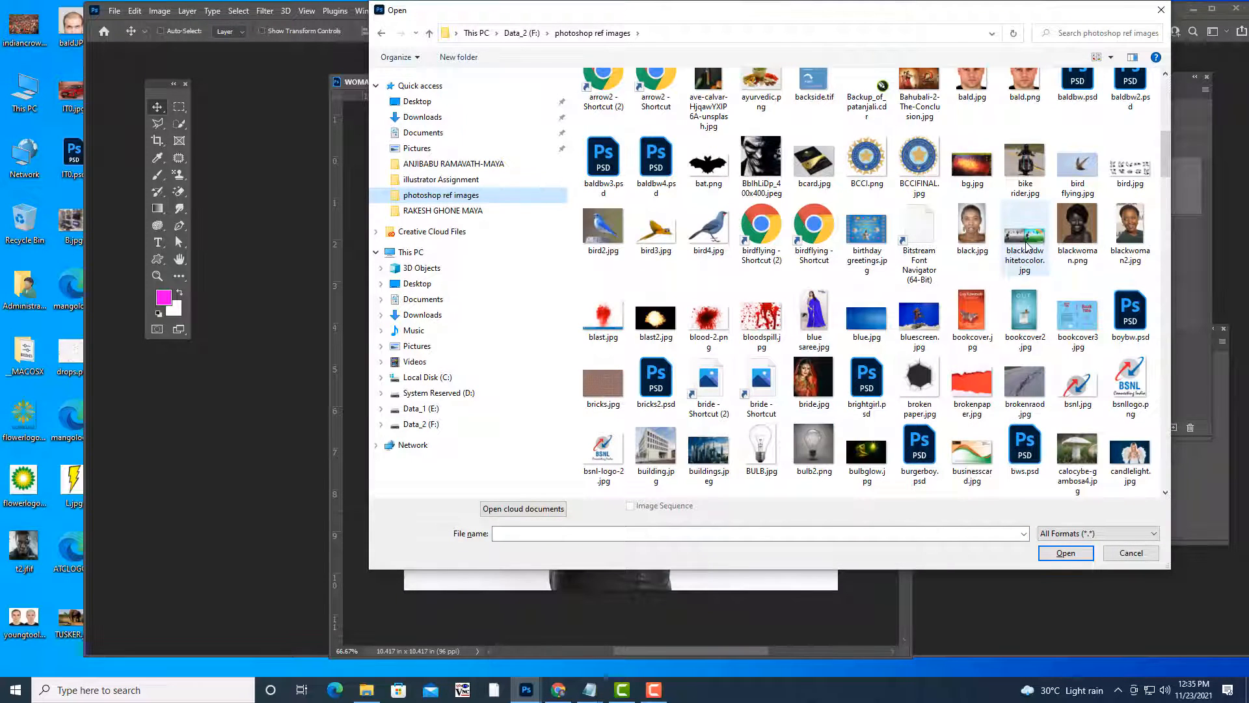
{"action": "scroll", "coordinate": [1027, 246], "scroll_direction": "down", "scroll_amount": 5}
{"action": "scroll", "coordinate": [1027, 246], "scroll_direction": "down", "scroll_amount": 3}
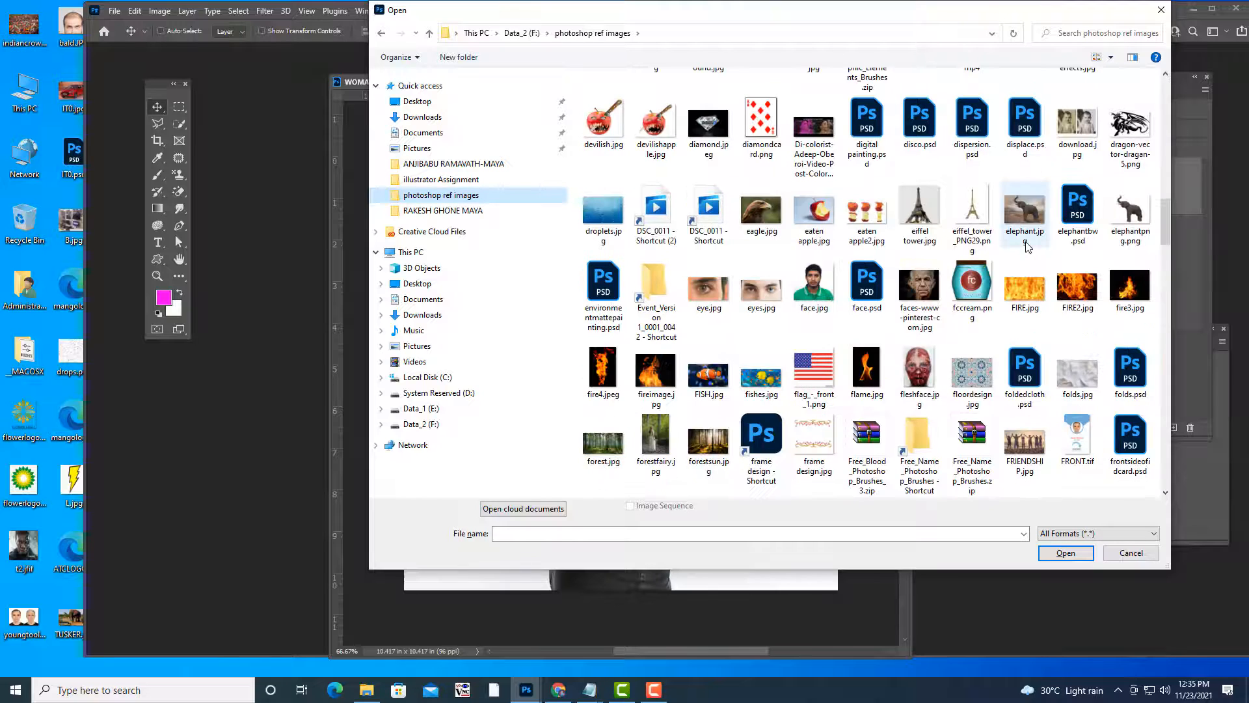
{"action": "scroll", "coordinate": [976, 264], "scroll_direction": "down", "scroll_amount": 4}
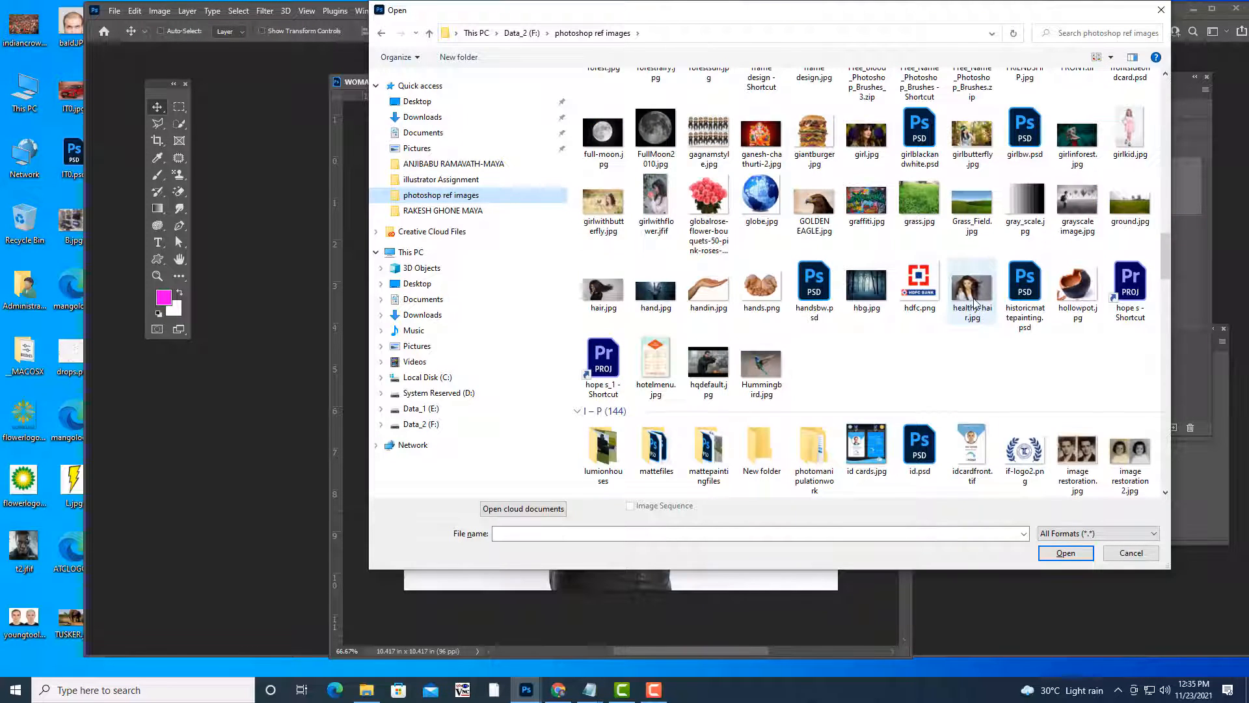
{"action": "scroll", "coordinate": [974, 302], "scroll_direction": "down", "scroll_amount": 3}
{"action": "scroll", "coordinate": [974, 303], "scroll_direction": "down", "scroll_amount": 3}
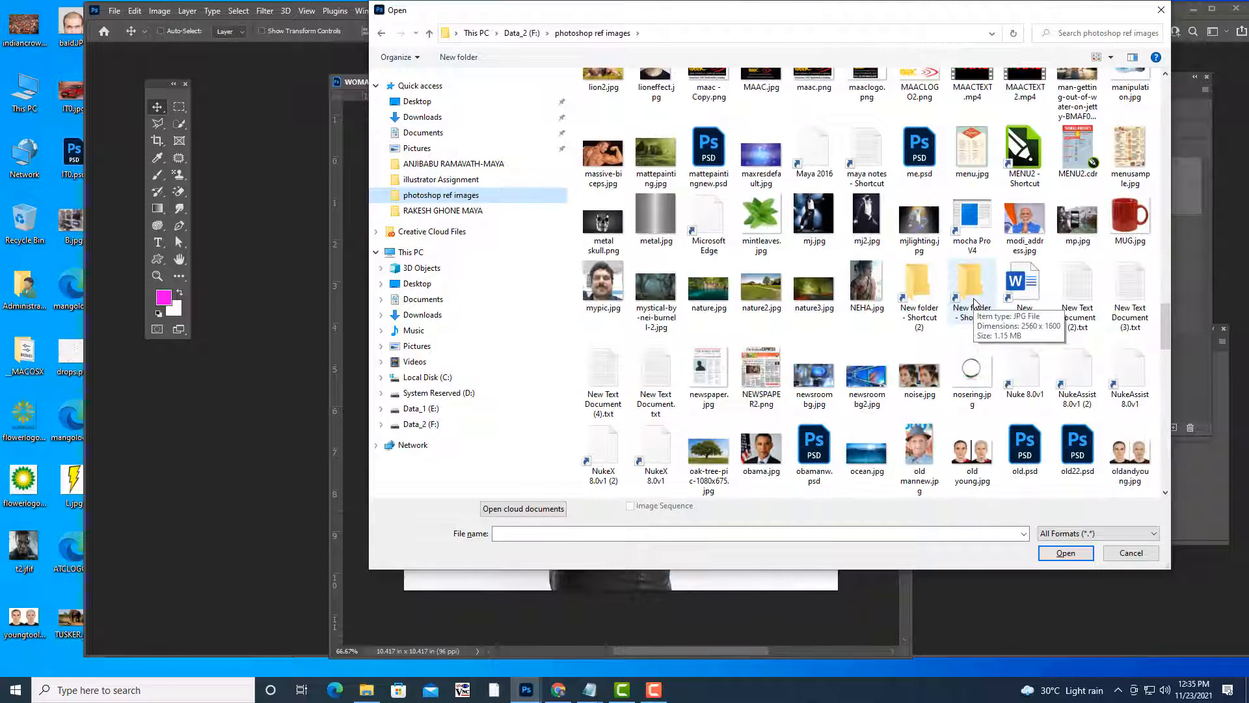
{"action": "scroll", "coordinate": [974, 302], "scroll_direction": "down", "scroll_amount": 12}
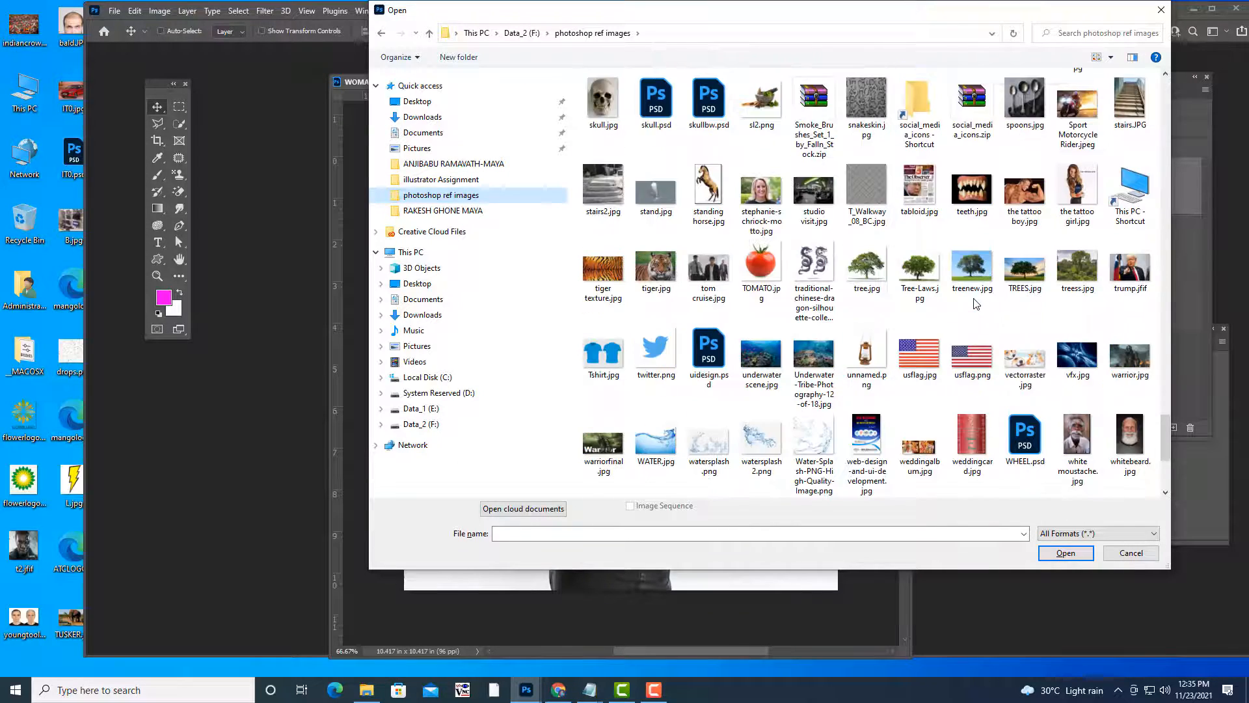
{"action": "scroll", "coordinate": [976, 304], "scroll_direction": "down", "scroll_amount": 5}
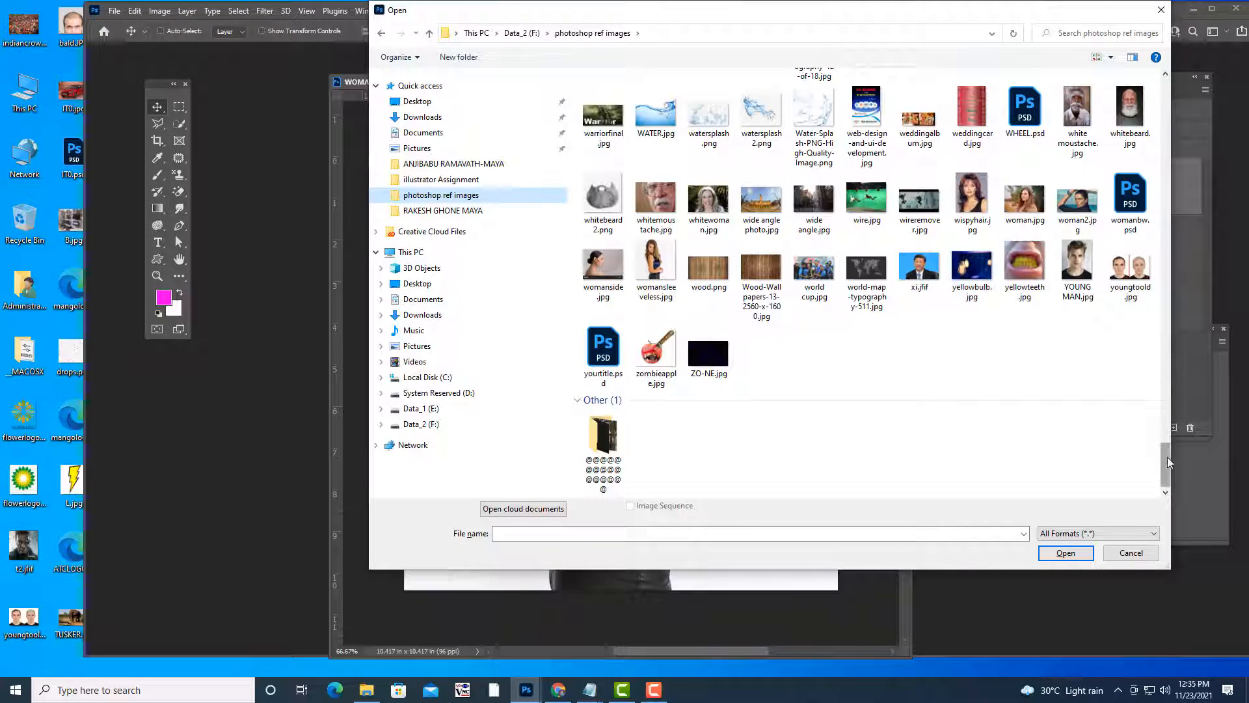
{"action": "left_click_drag", "start_coordinate": [1167, 462], "coordinate": [1168, 83]}
Search the photoshop ref images folder for "color" and open colordragon.jpeg.
{"action": "left_click", "coordinate": [1077, 36]}
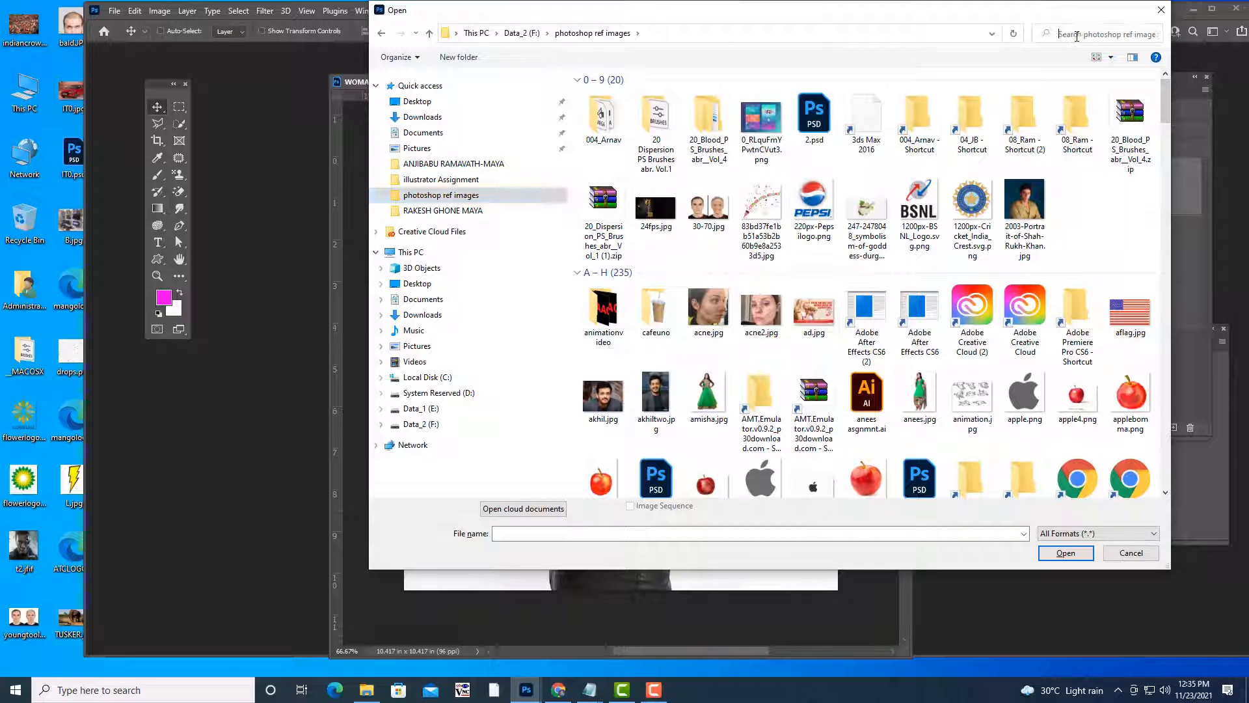
{"action": "type", "text": "c"}
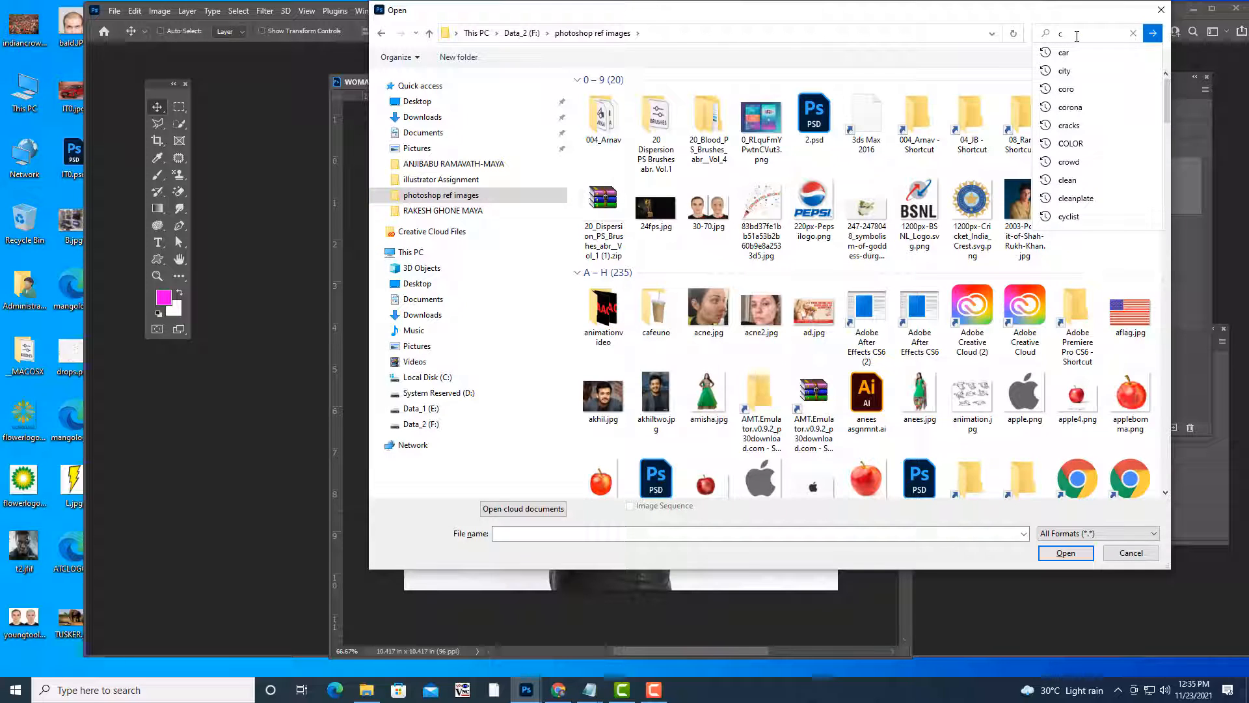
{"action": "type", "text": "olor"}
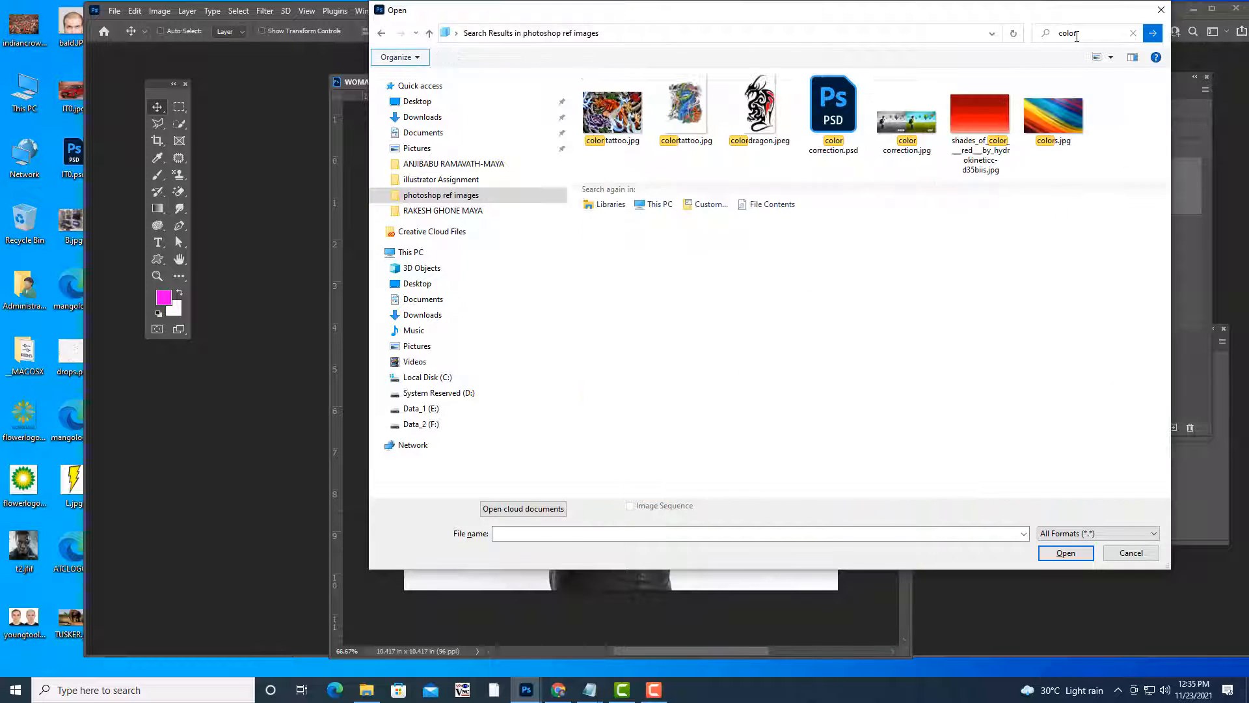
{"action": "left_click", "coordinate": [759, 110]}
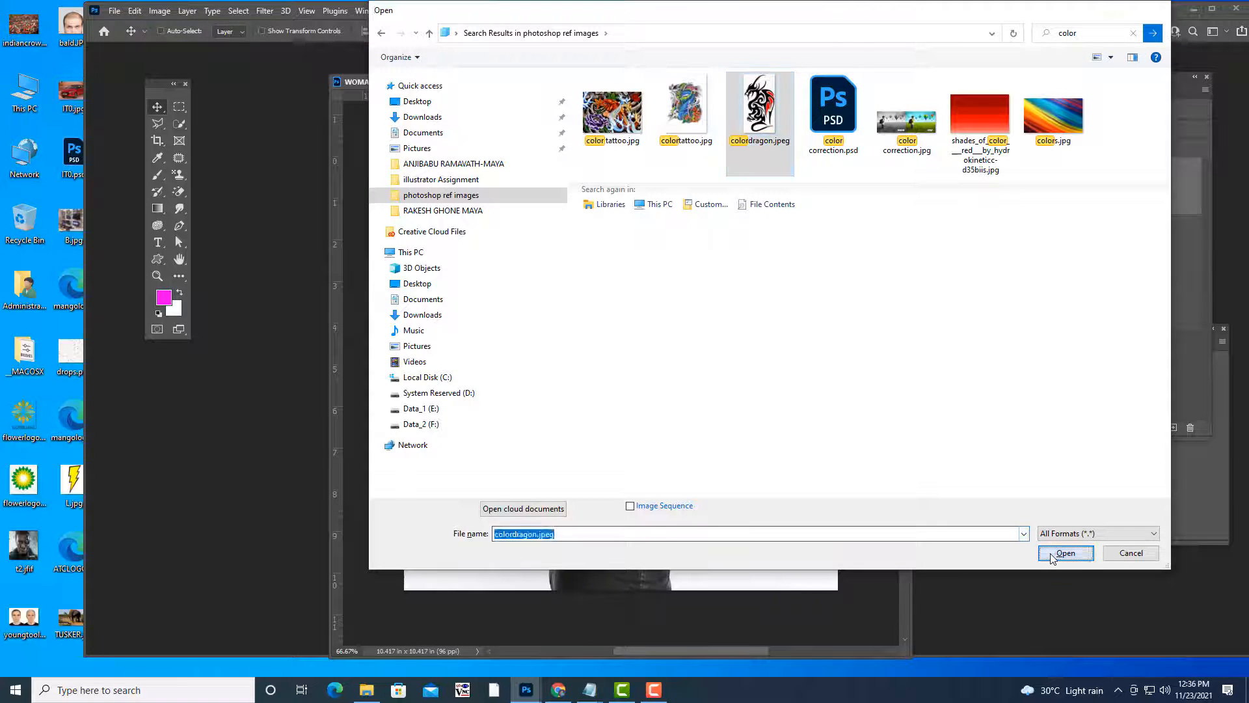
{"action": "left_click", "coordinate": [1052, 554]}
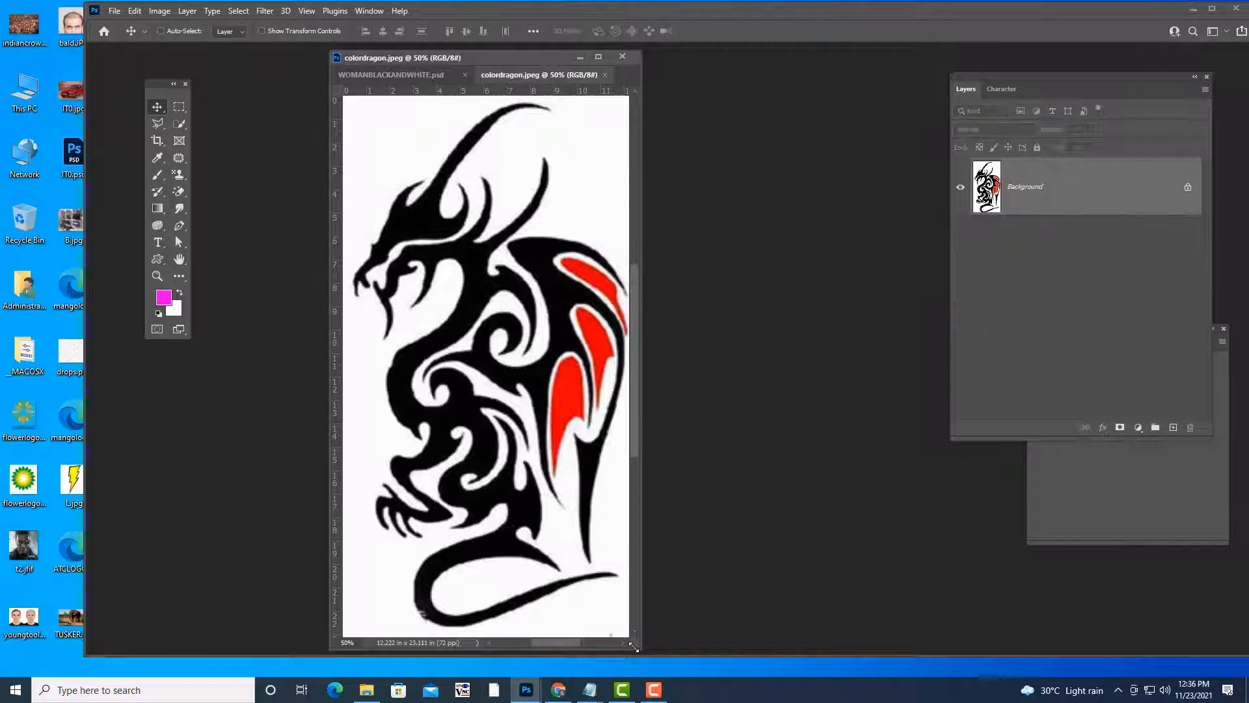
Enlarge the dragon image's window and erase the white background around the dragon with the Magic Eraser.
{"action": "left_click_drag", "start_coordinate": [634, 648], "coordinate": [891, 633]}
{"action": "left_click", "coordinate": [179, 192]}
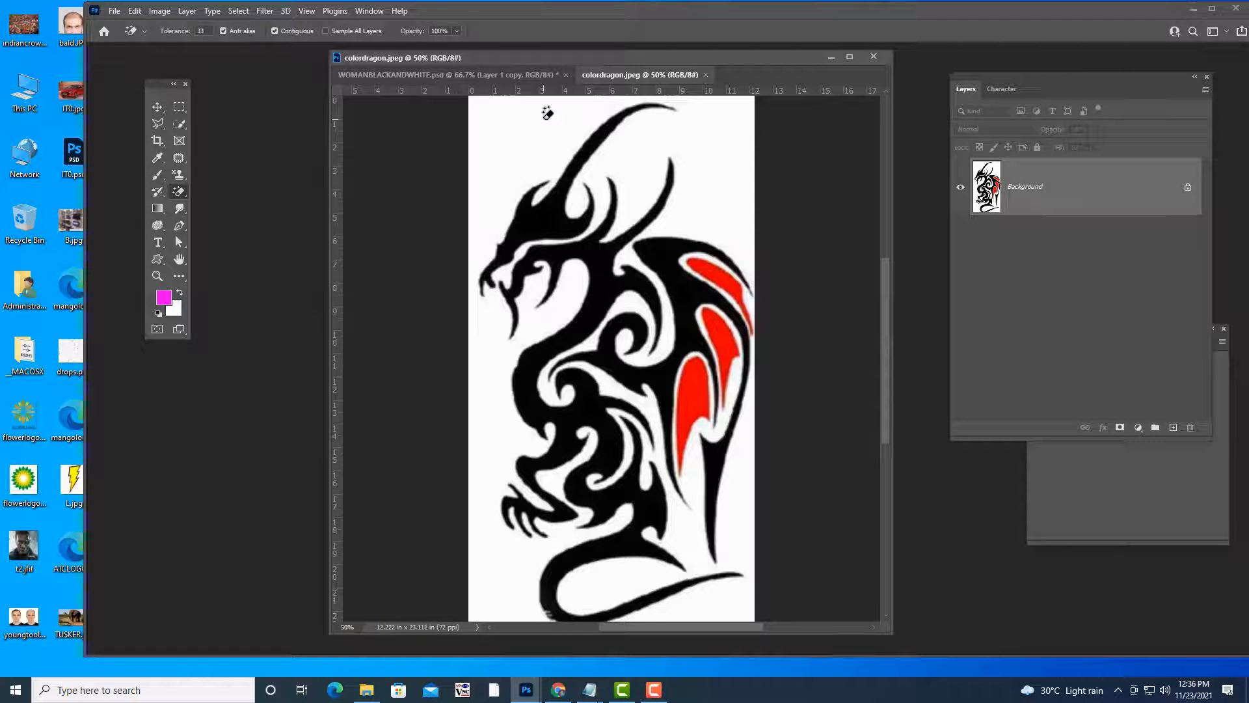
{"action": "left_click", "coordinate": [546, 113]}
Move the dragon into WOMANBLACKANDWHITE.psd, scale it to about 29%, and place it over the woman's face.
{"action": "left_click", "coordinate": [157, 108]}
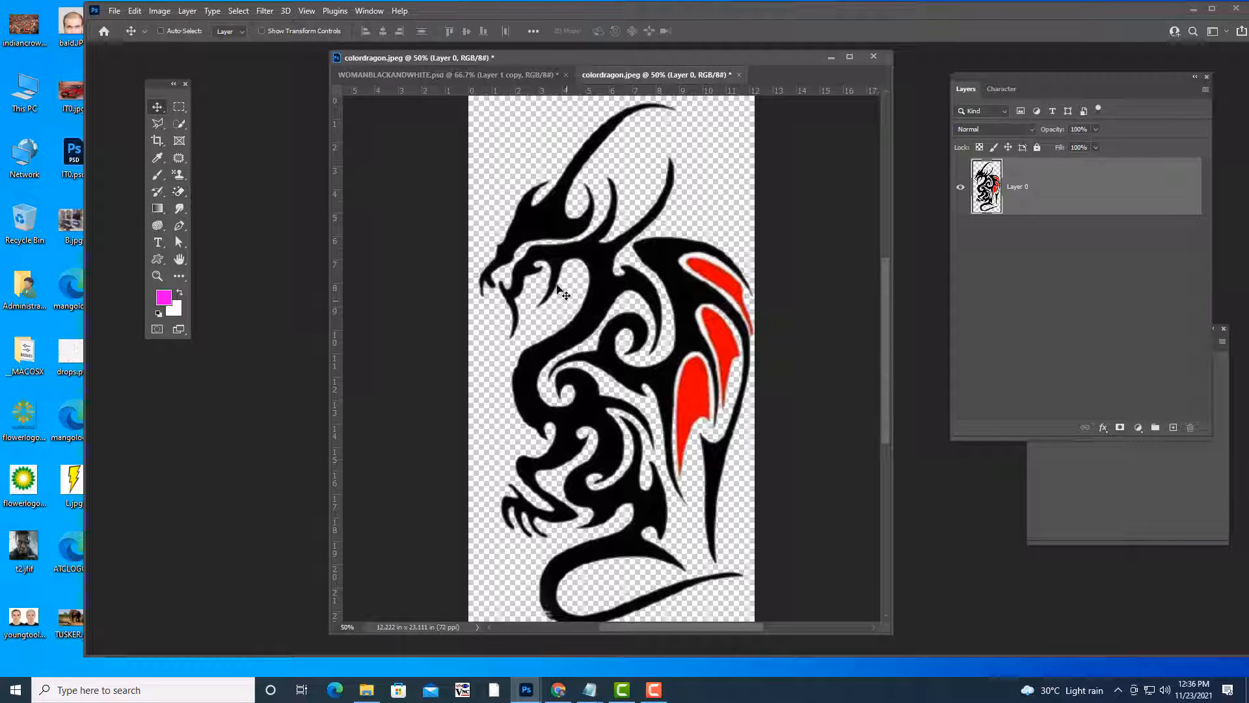
{"action": "left_click_drag", "start_coordinate": [589, 262], "coordinate": [640, 364]}
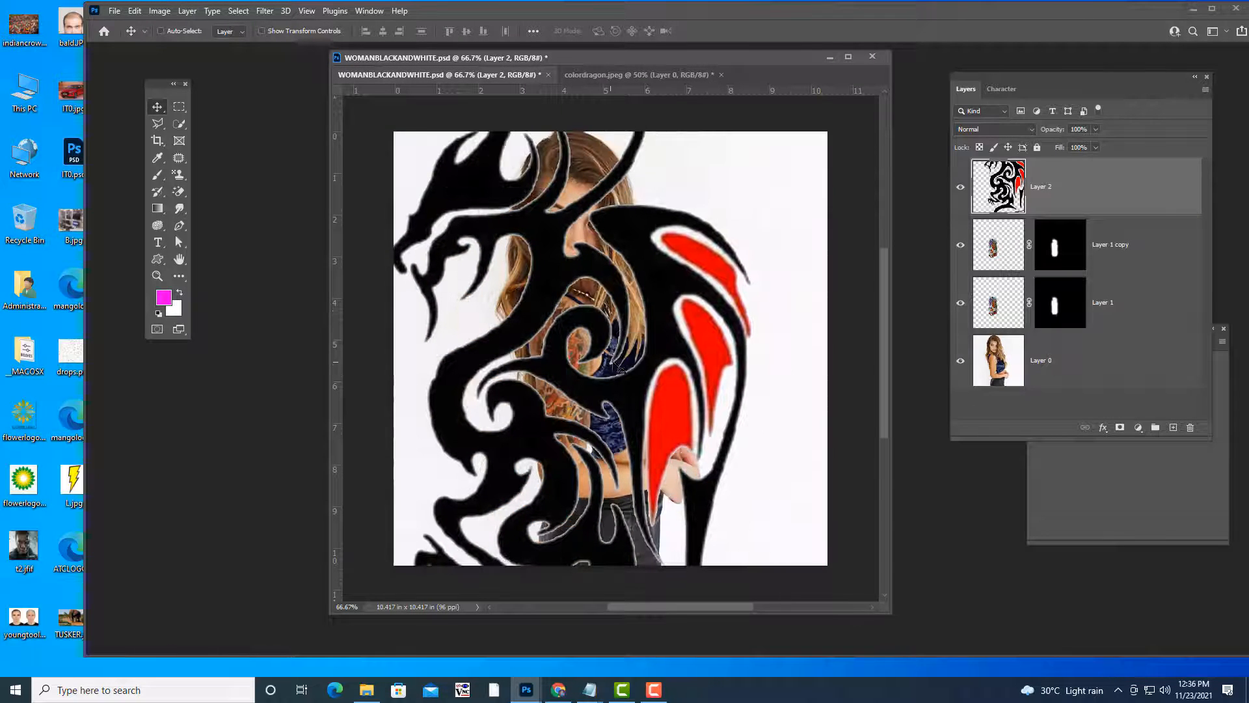
{"action": "key", "text": "ctrl+t"}
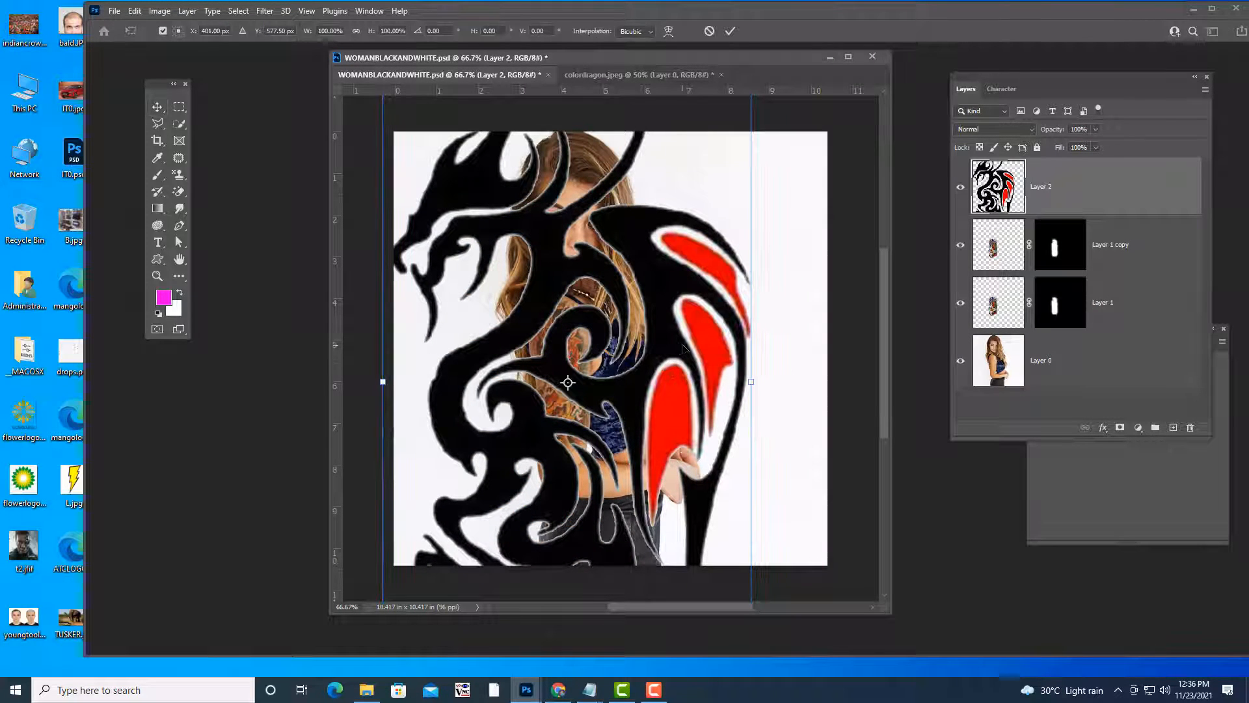
{"action": "key", "text": "ctrl+minus"}
{"action": "key", "text": "ctrl+minus"}
{"action": "left_click_drag", "start_coordinate": [677, 187], "coordinate": [594, 249]}
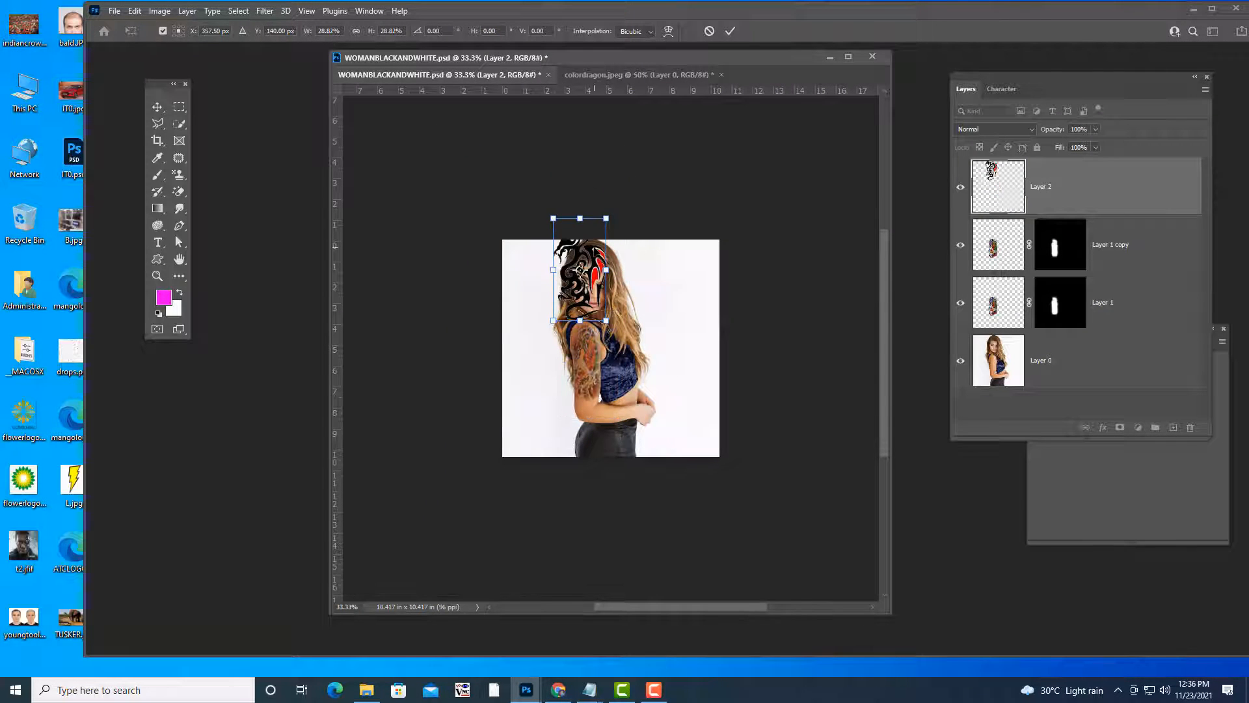
{"action": "key", "text": "ctrl+plus"}
{"action": "key", "text": "ctrl+plus"}
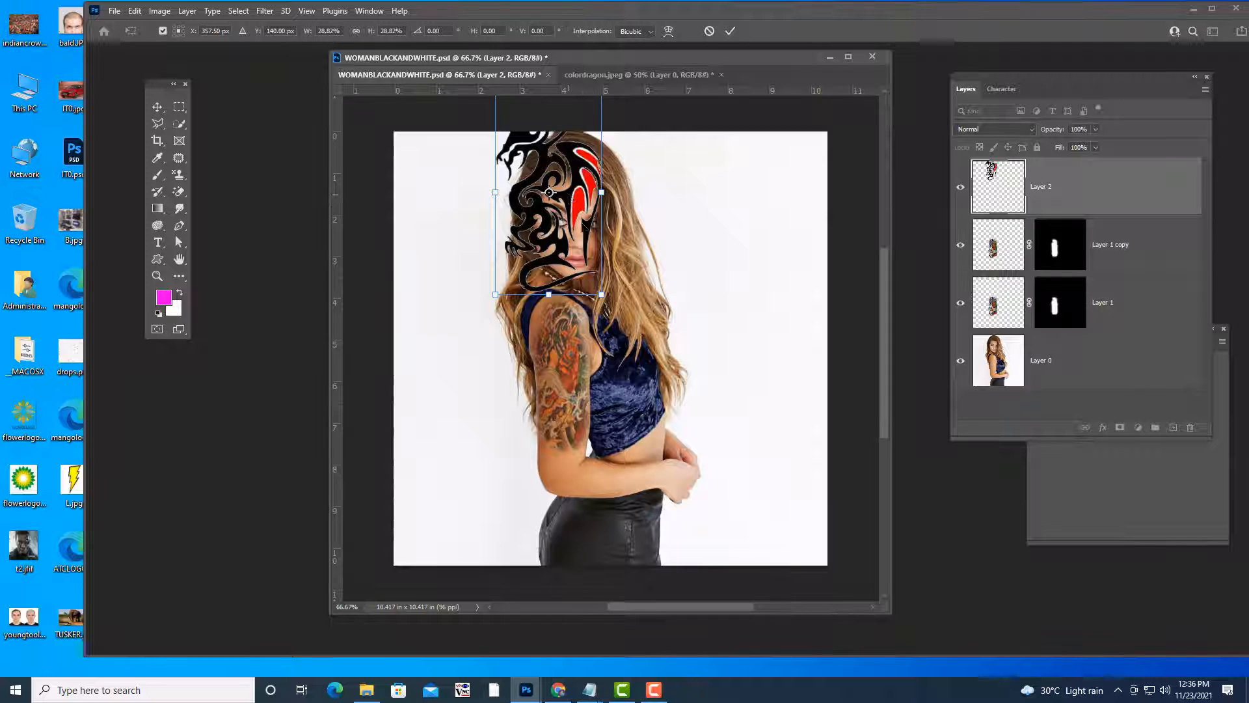
{"action": "left_click_drag", "start_coordinate": [573, 199], "coordinate": [592, 246]}
Scale the dragon down to about 6.24% and place it on the woman's cheek beside the eye.
{"action": "key", "text": "ctrl+minus"}
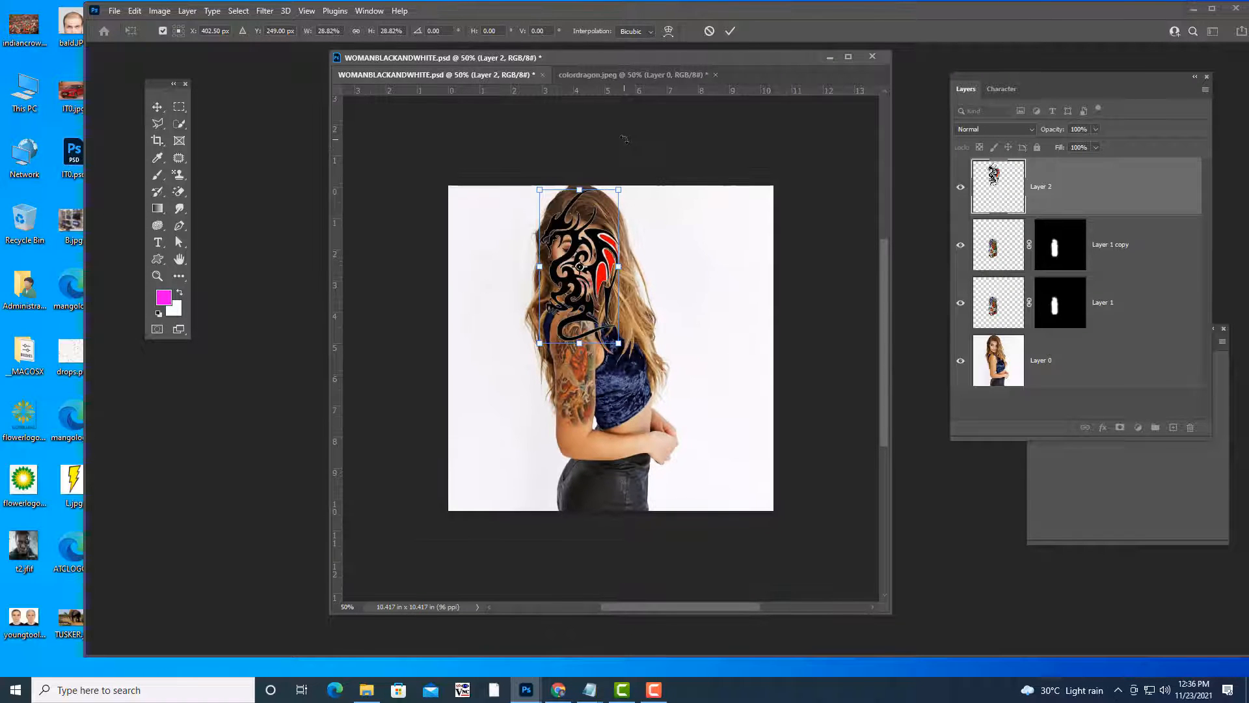
{"action": "key", "text": "ctrl+plus"}
{"action": "key", "text": "ctrl+plus"}
{"action": "scroll", "coordinate": [644, 175], "scroll_direction": "up", "scroll_amount": 2}
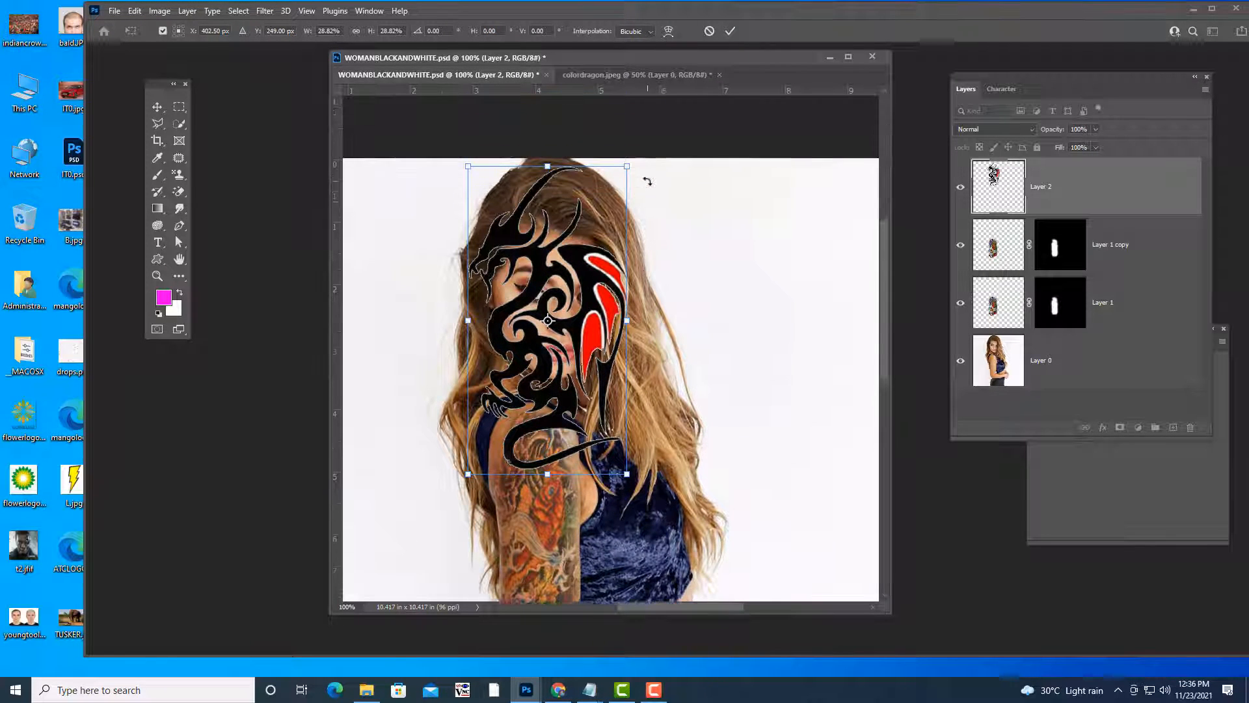
{"action": "scroll", "coordinate": [647, 181], "scroll_direction": "up", "scroll_amount": 2}
{"action": "left_click_drag", "start_coordinate": [626, 208], "coordinate": [520, 348]}
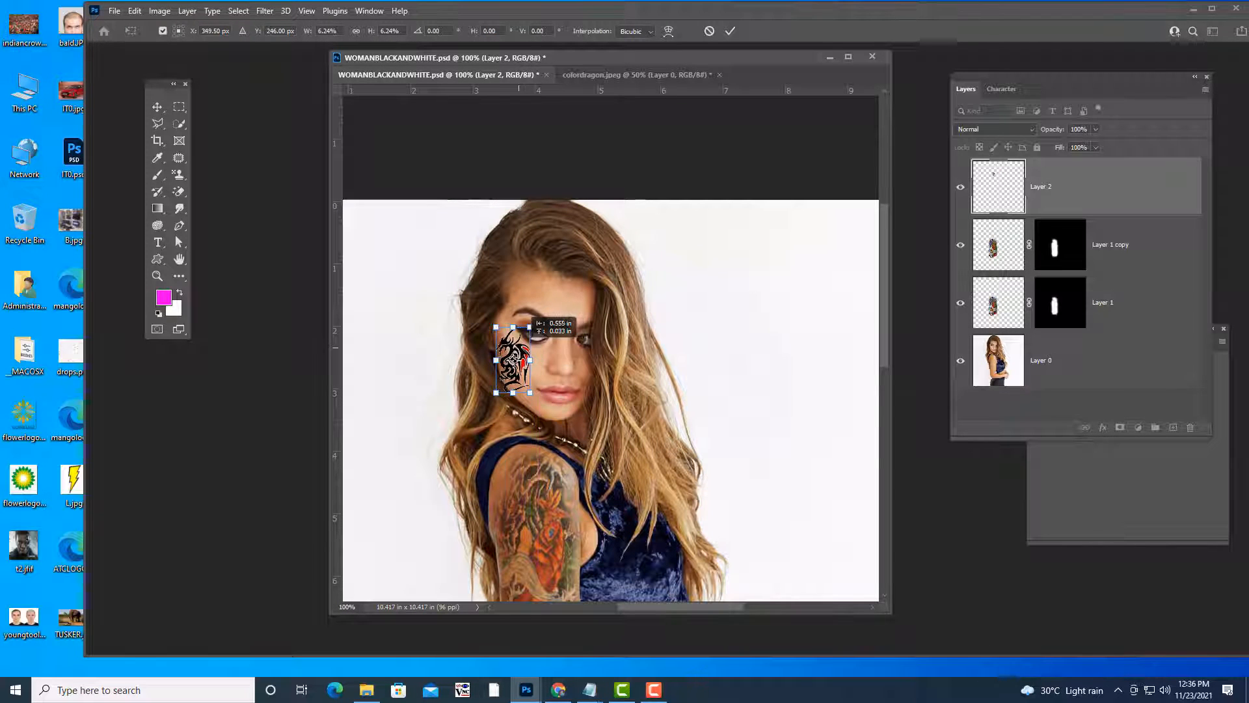
Fit the dragon to the cheek by scaling it to about 4.85% and rotating it about -8.85°, and apply the transform.
{"action": "key", "text": "ctrl+plus"}
{"action": "key", "text": "ctrl+plus"}
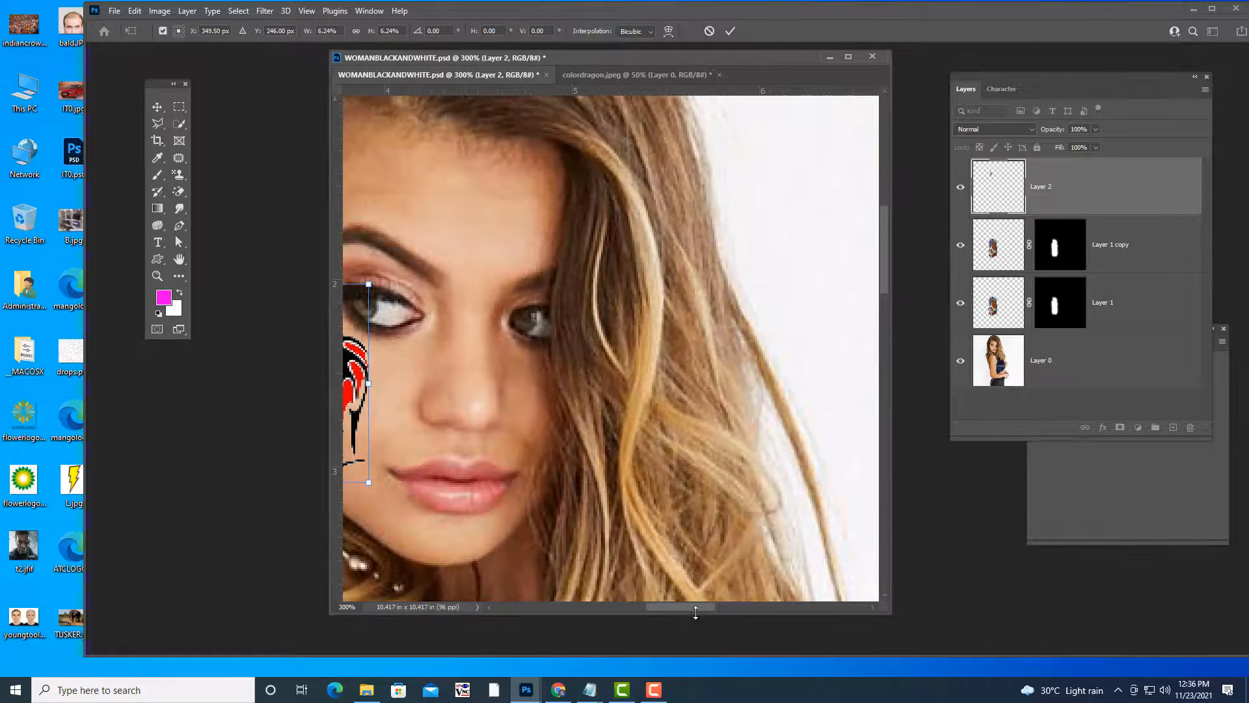
{"action": "left_click_drag", "start_coordinate": [696, 609], "coordinate": [674, 611]}
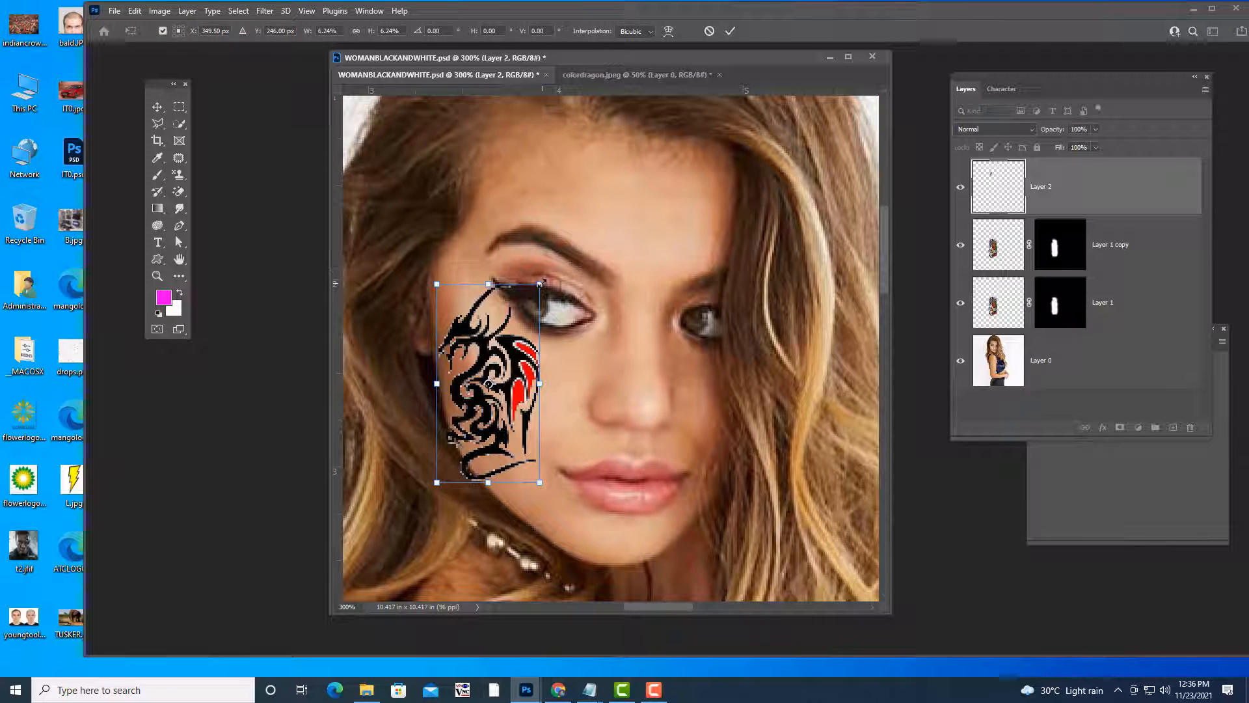
{"action": "left_click_drag", "start_coordinate": [540, 284], "coordinate": [528, 306]}
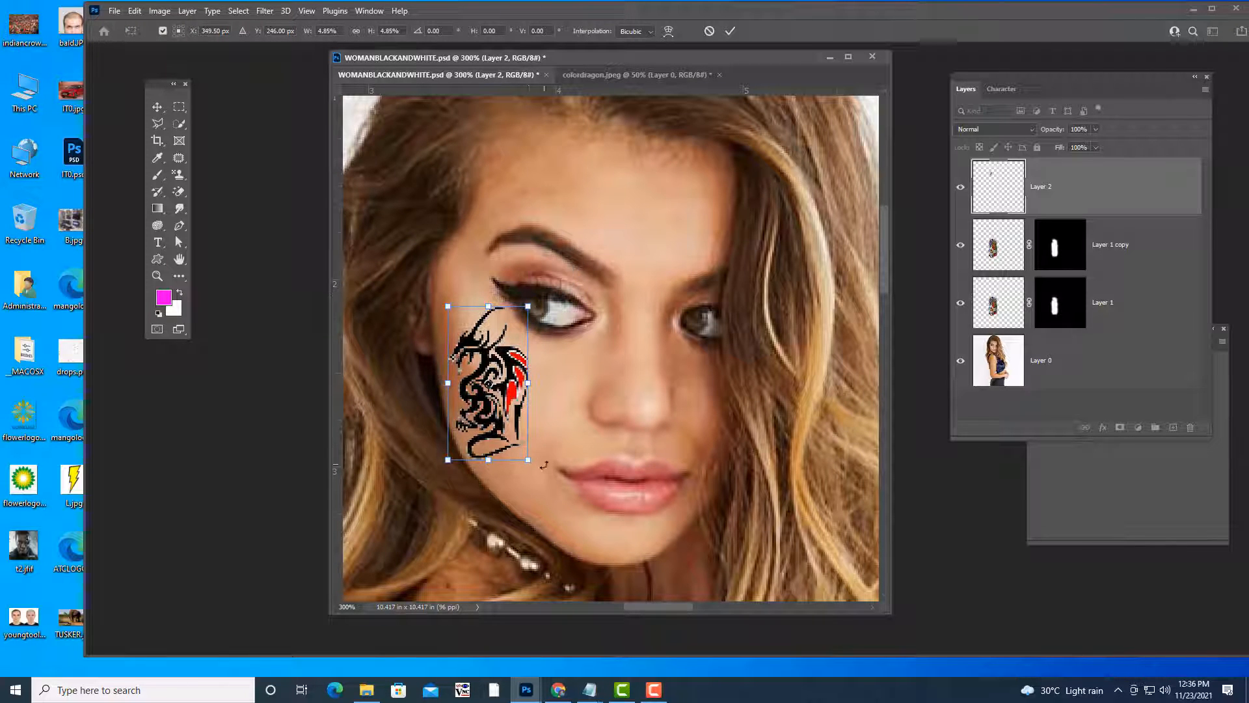
{"action": "left_click_drag", "start_coordinate": [544, 465], "coordinate": [554, 432]}
{"action": "left_click_drag", "start_coordinate": [516, 302], "coordinate": [514, 304]}
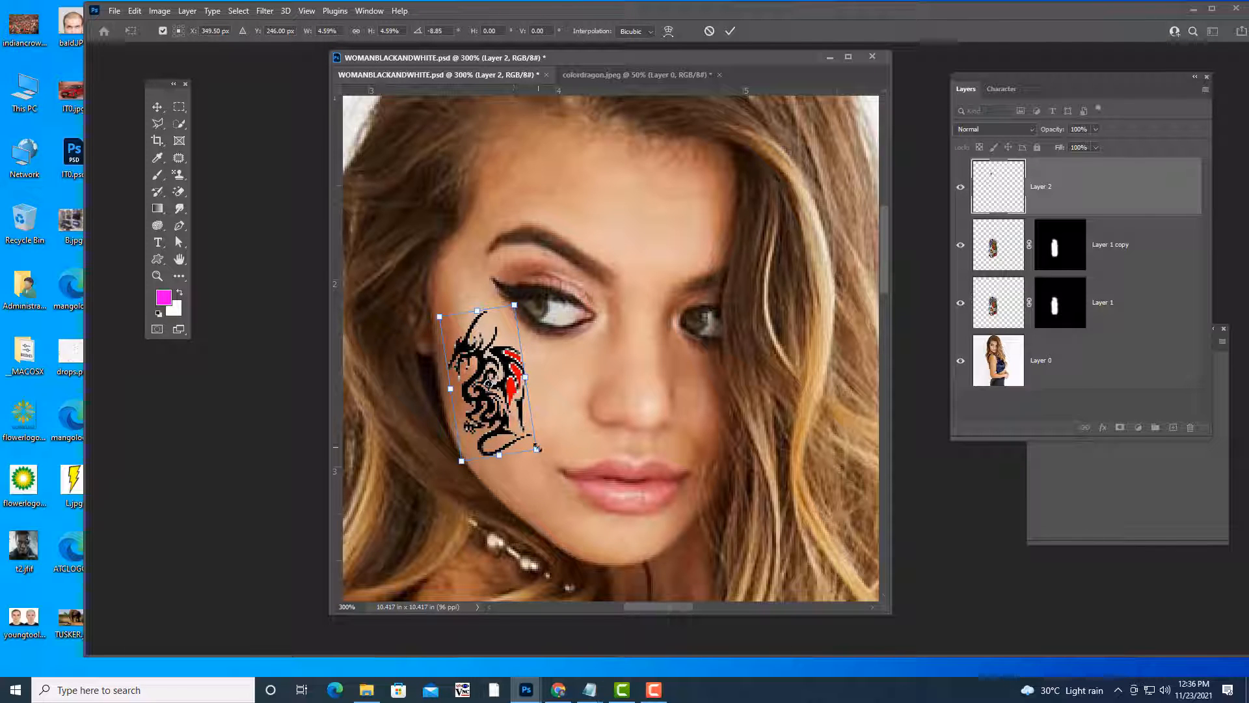
{"action": "left_click_drag", "start_coordinate": [538, 449], "coordinate": [539, 452]}
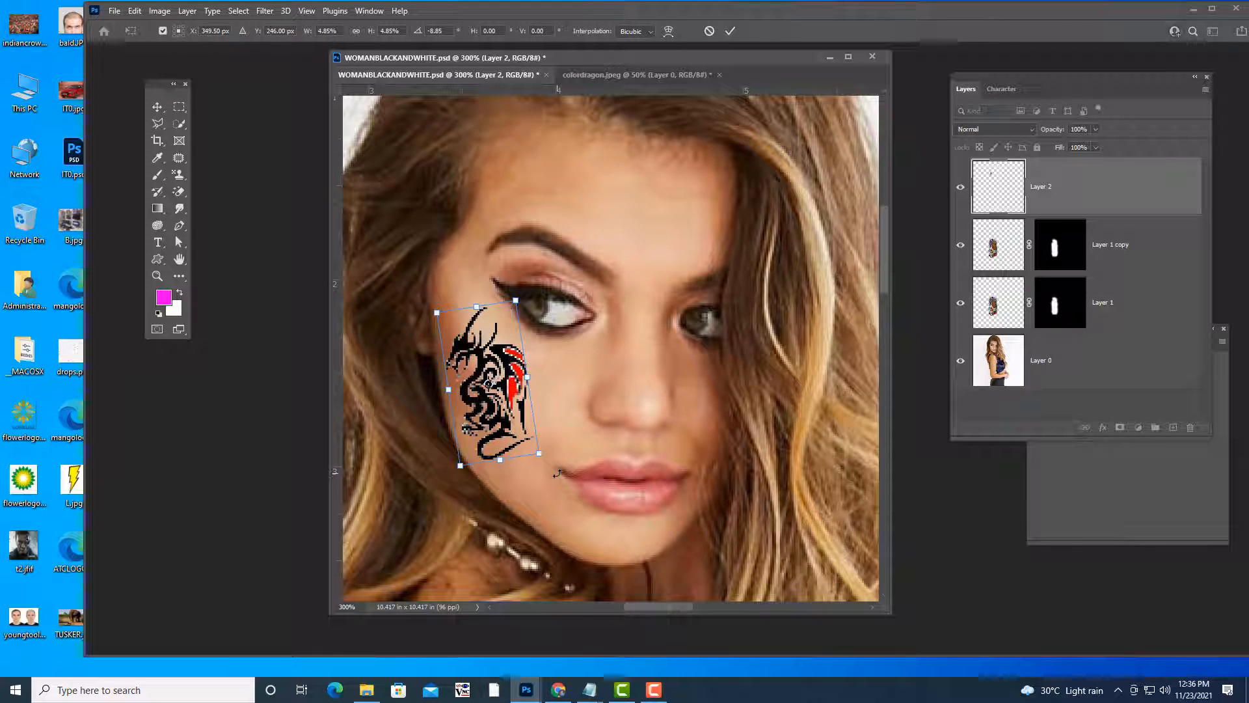
{"action": "key", "text": "Return"}
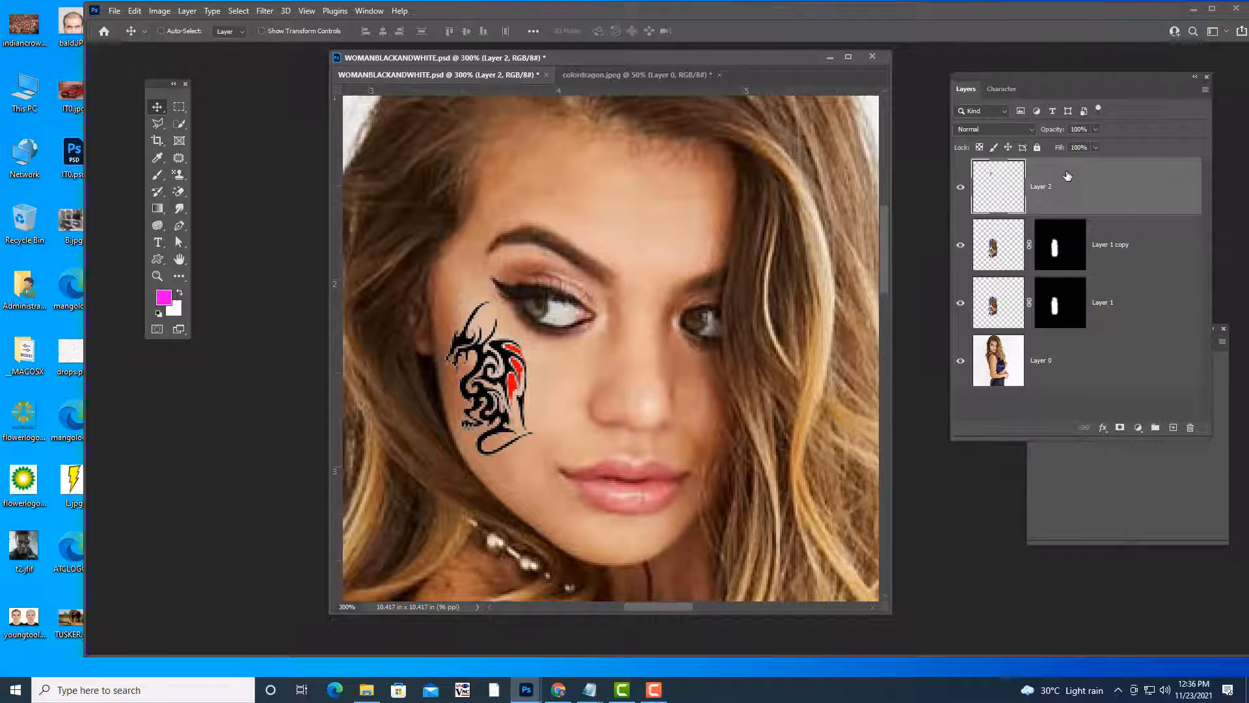
Start the Displace filter on the cheek dragon layer with horizontal and vertical scales of 5.
{"action": "key", "text": "ctrl"}
{"action": "key", "text": "ctrl+minus"}
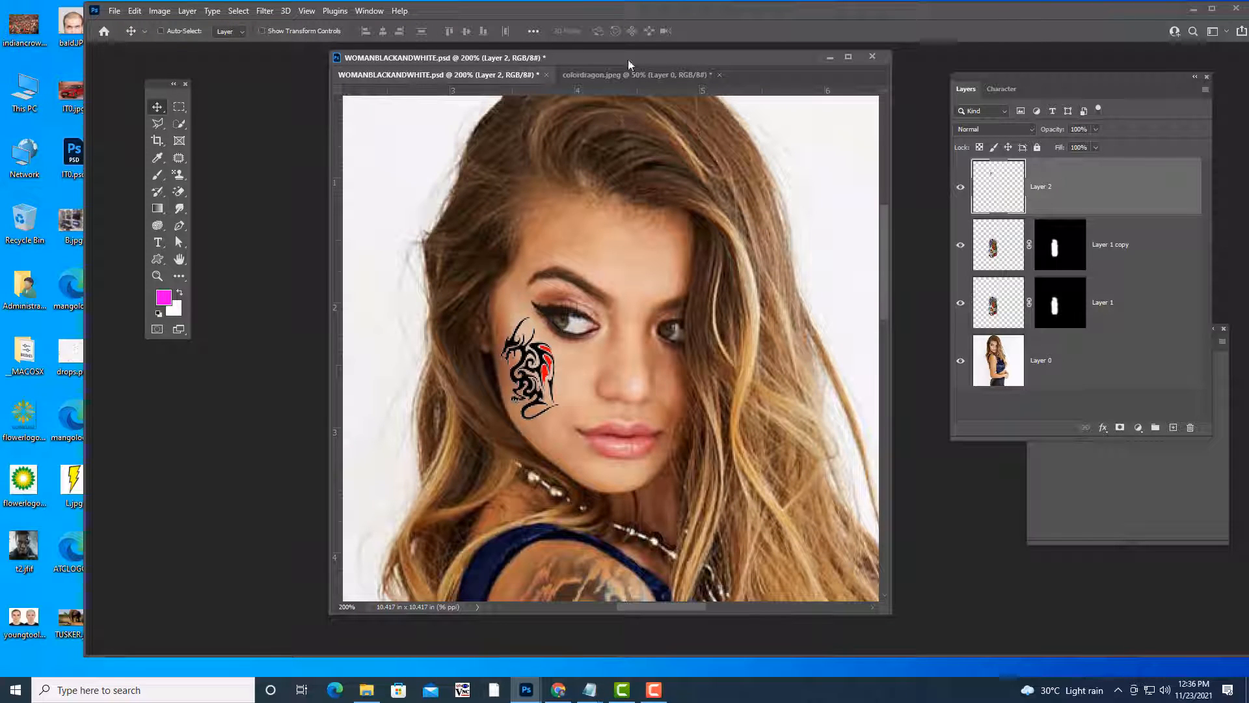
{"action": "left_click_drag", "start_coordinate": [571, 60], "coordinate": [559, 69]}
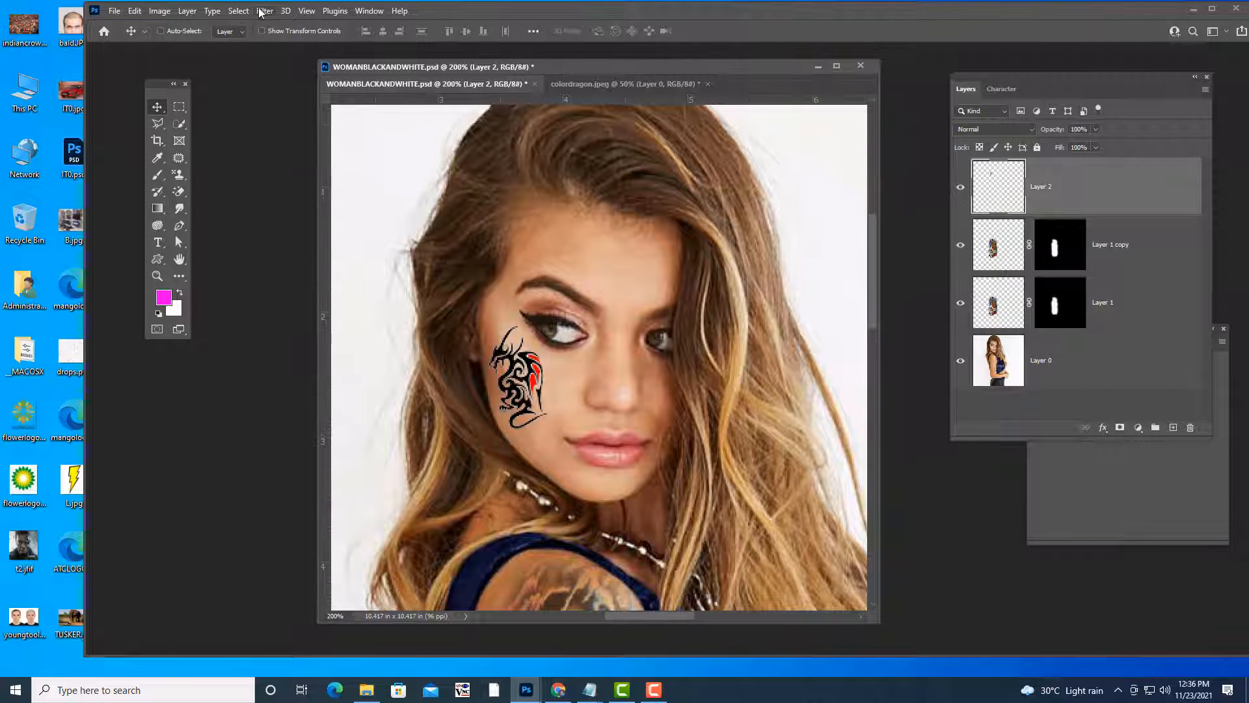
{"action": "left_click", "coordinate": [264, 11]}
{"action": "mouse_move", "coordinate": [340, 202]}
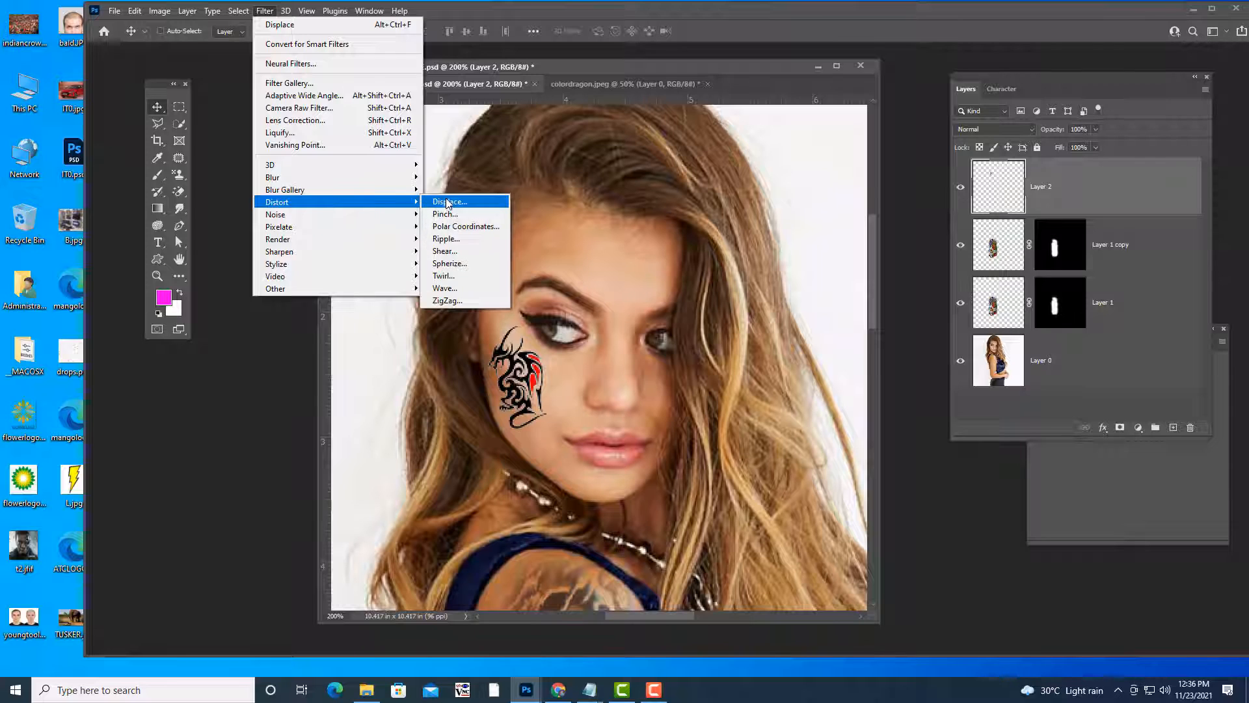
{"action": "left_click", "coordinate": [447, 203]}
{"action": "mouse_move", "coordinate": [867, 155]}
{"action": "left_mouse_down"}
{"action": "mouse_move", "coordinate": [898, 163]}
{"action": "mouse_move", "coordinate": [870, 164]}
{"action": "left_mouse_up"}
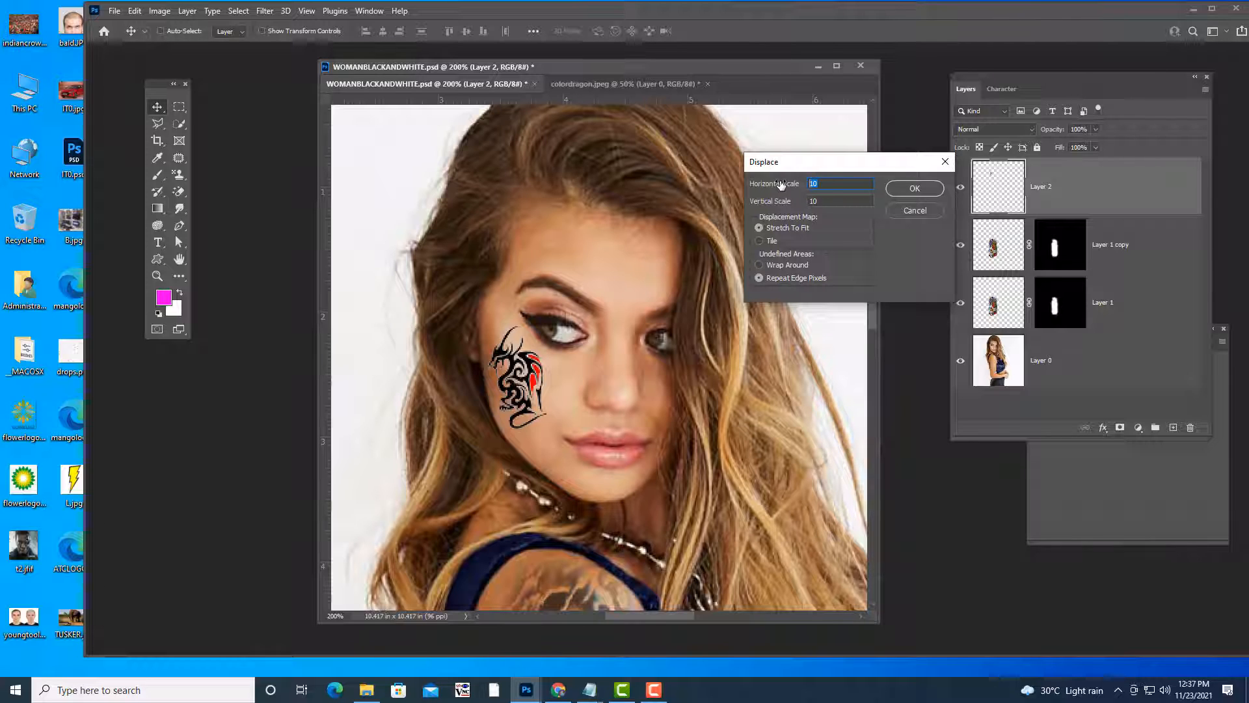
{"action": "key", "text": "Tab"}
{"action": "type", "text": "5"}
{"action": "left_click_drag", "start_coordinate": [860, 161], "coordinate": [898, 157]}
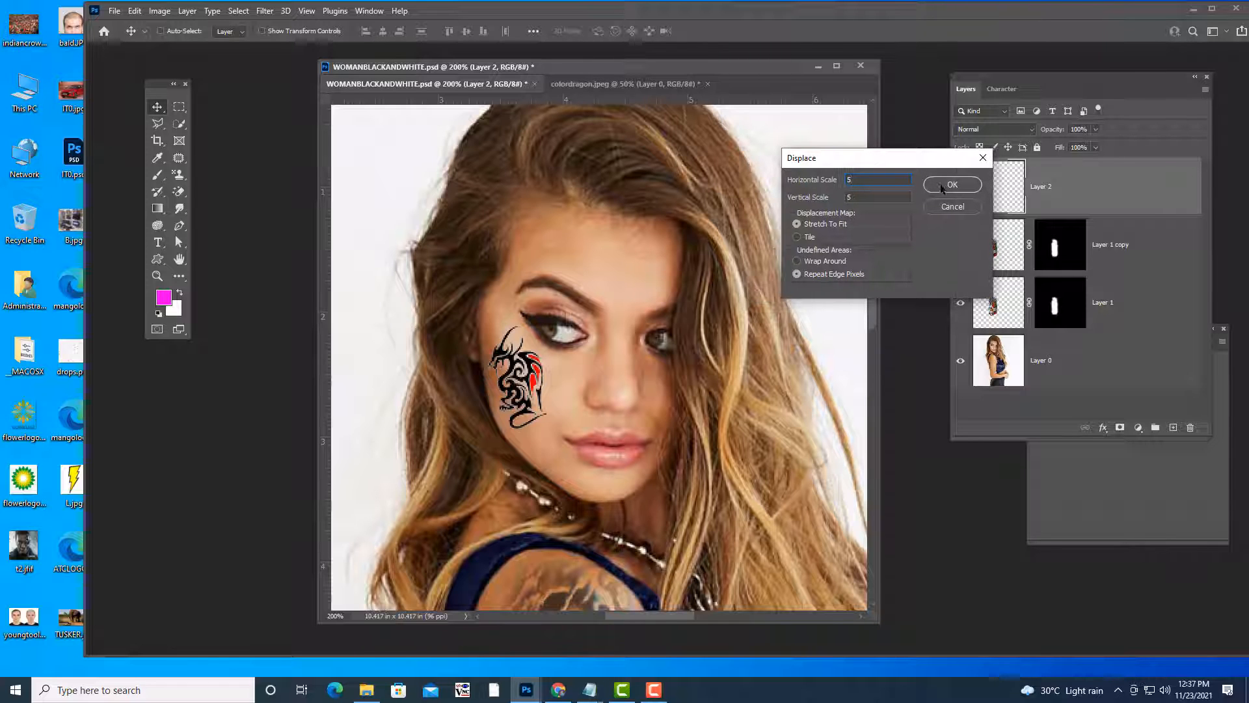
{"action": "left_click", "coordinate": [952, 185]}
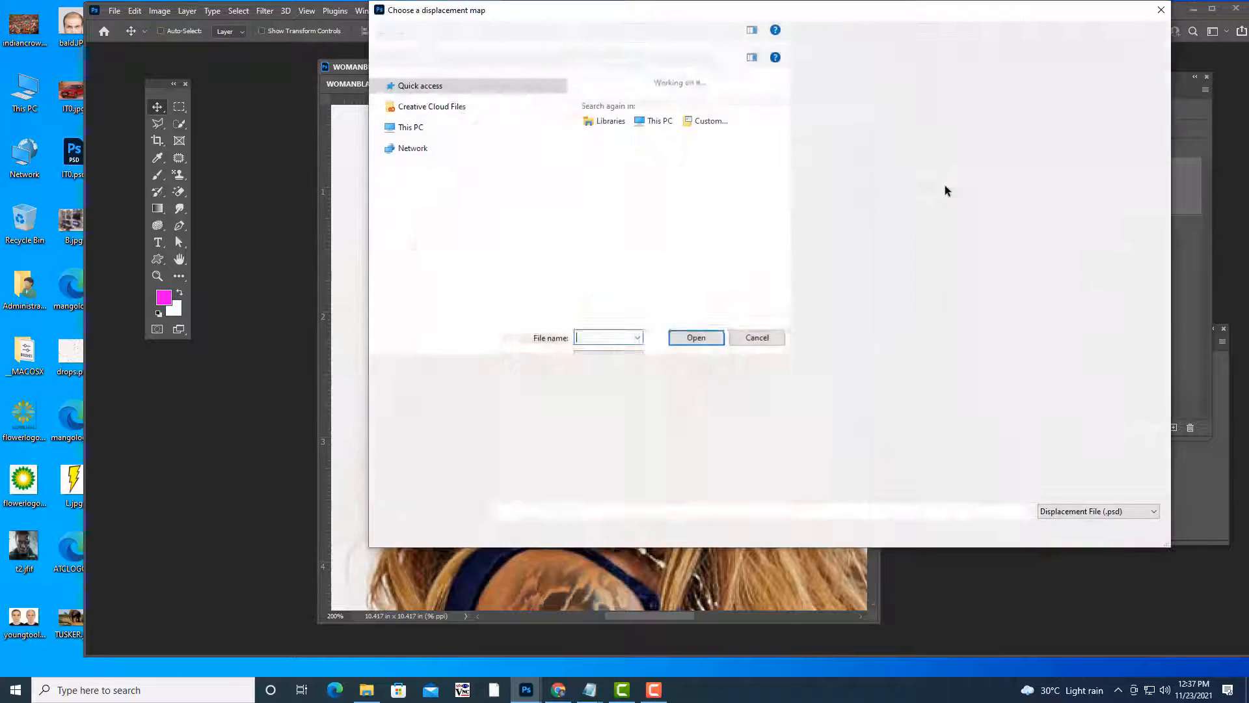
Choose WOMANBLACKANDWHITE.psd from the Desktop as the displacement map and apply the distortion to the dragon.
{"action": "left_click", "coordinate": [400, 100]}
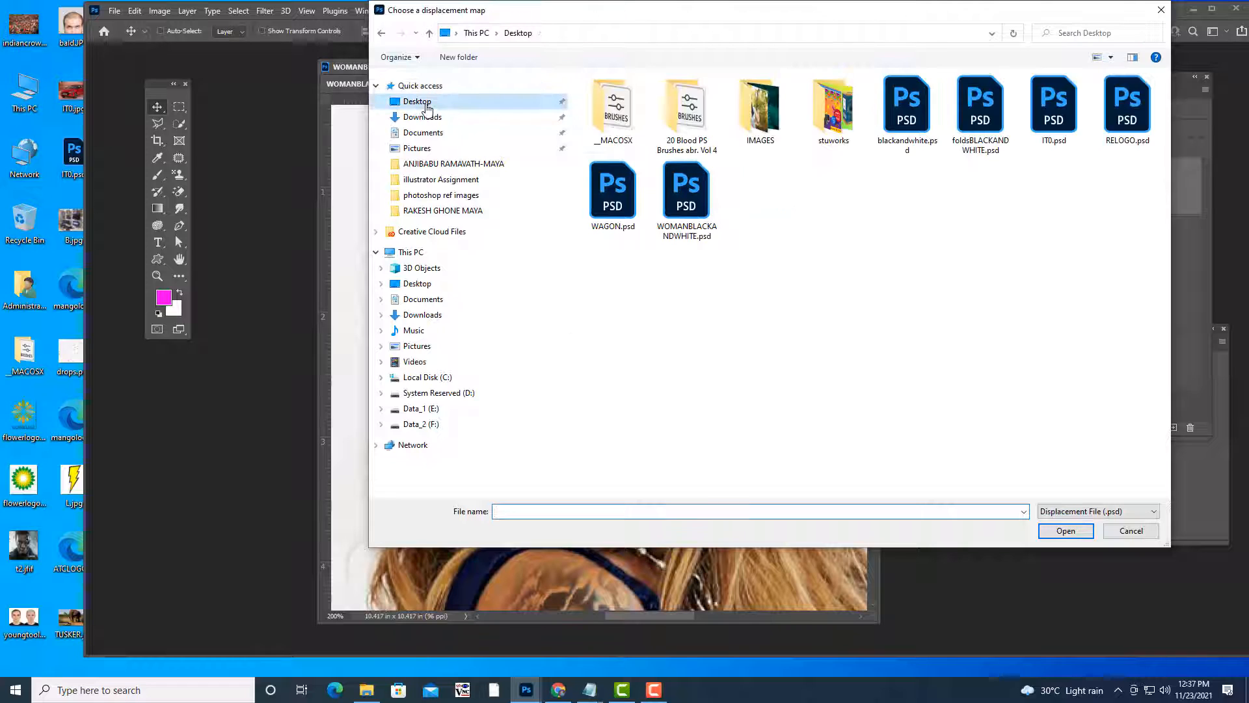
{"action": "left_click_drag", "start_coordinate": [758, 16], "coordinate": [833, 34]}
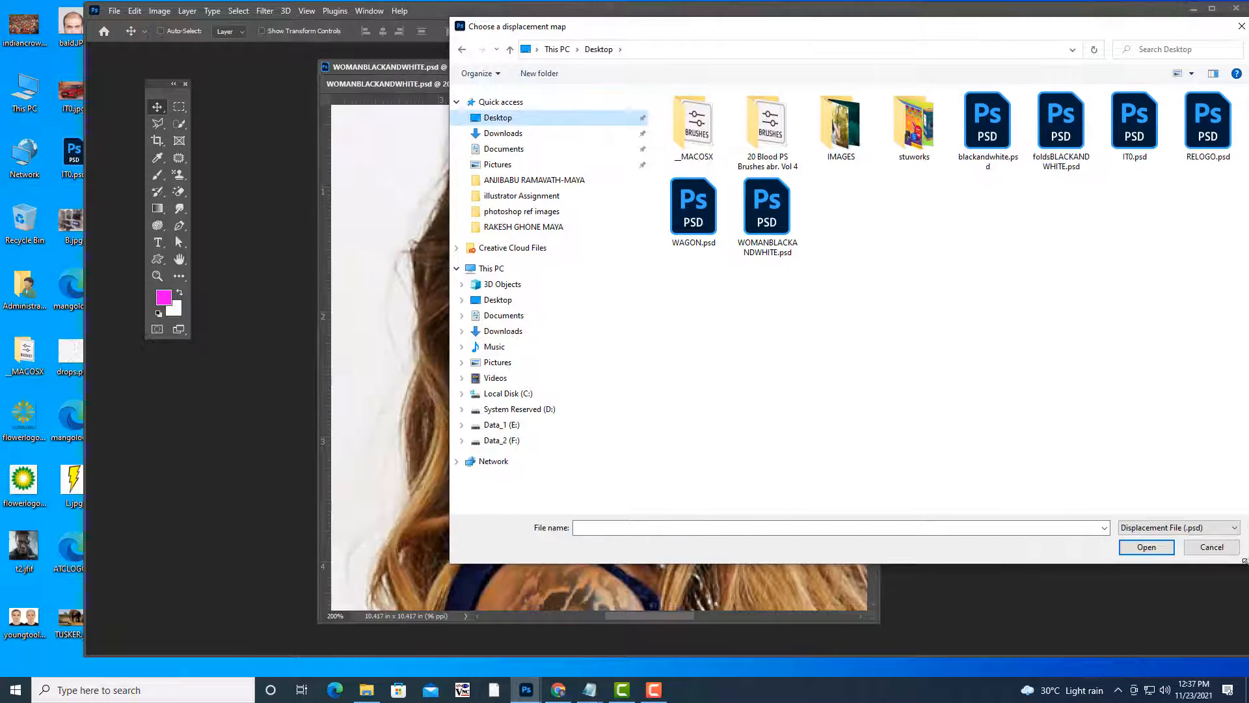
{"action": "left_click_drag", "start_coordinate": [1245, 561], "coordinate": [947, 553]}
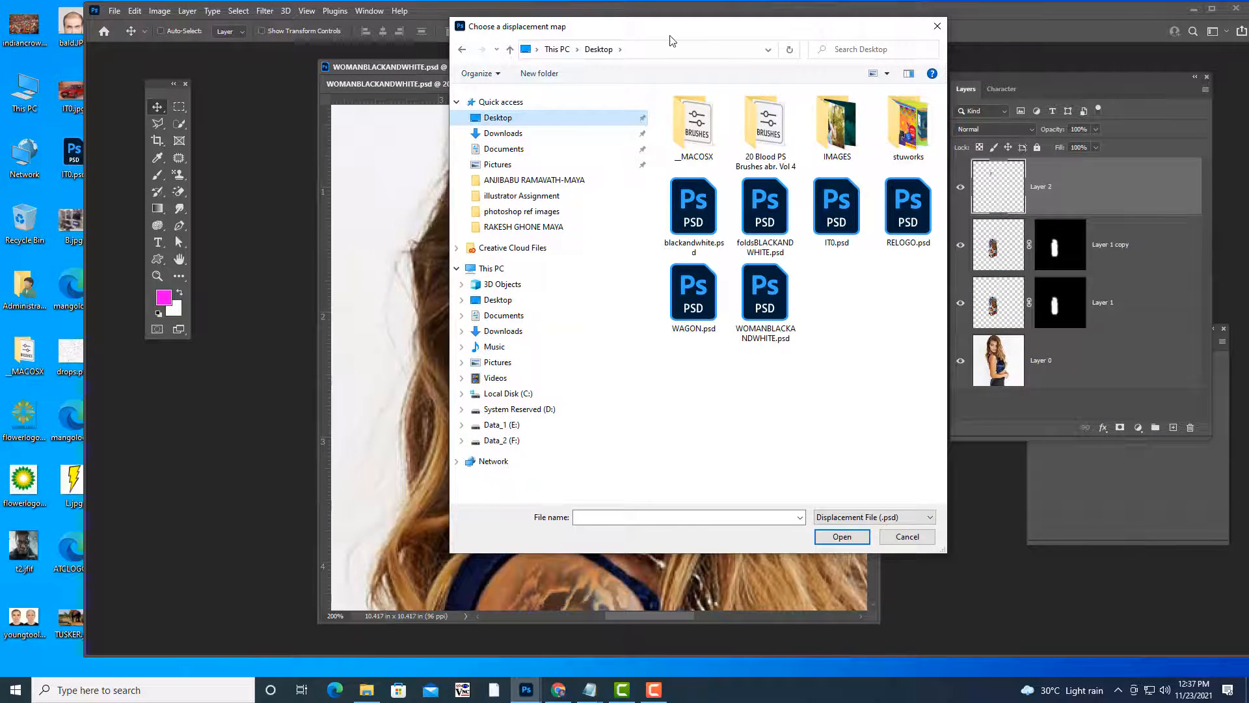
{"action": "left_click_drag", "start_coordinate": [672, 40], "coordinate": [969, 74]}
{"action": "left_click", "coordinate": [1070, 346]}
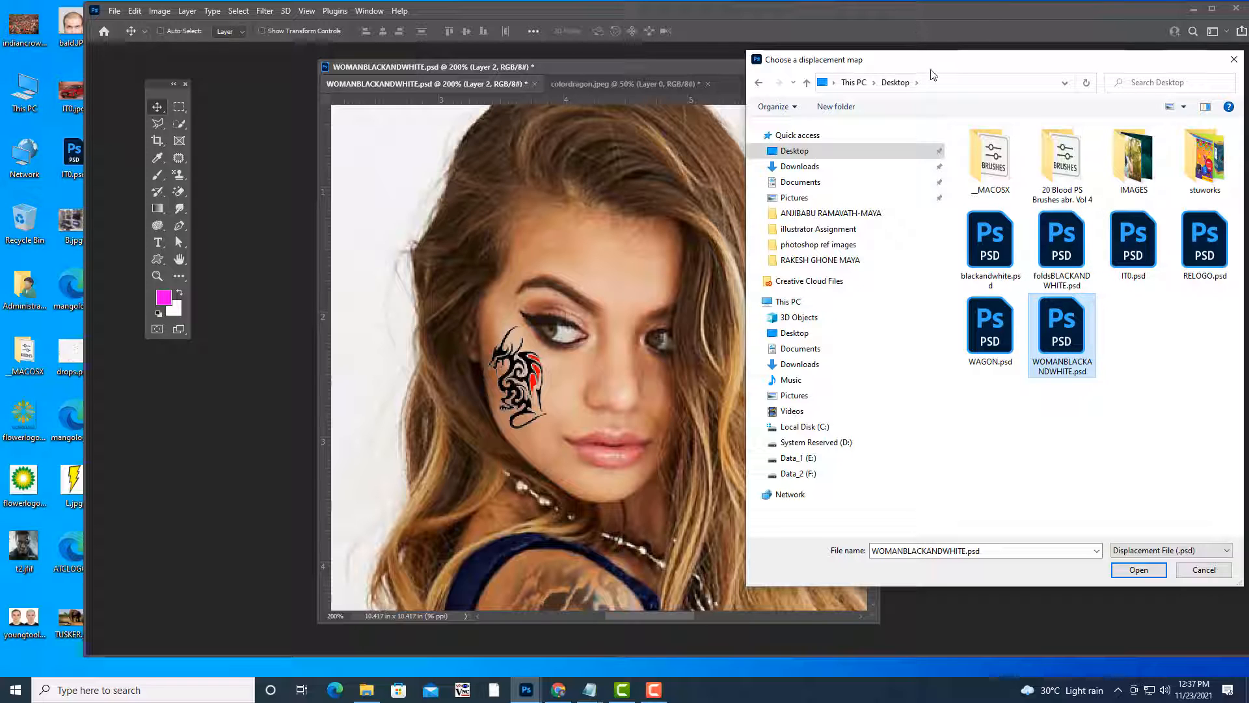
{"action": "left_click_drag", "start_coordinate": [935, 68], "coordinate": [934, 37]}
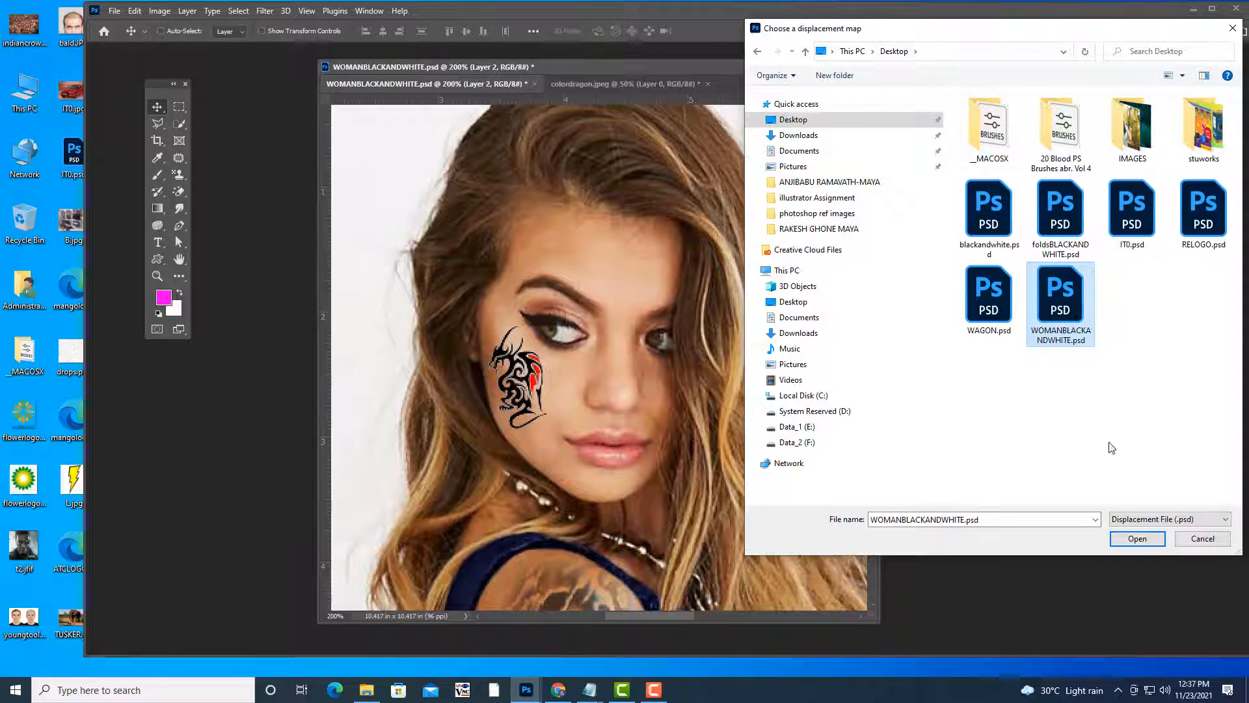
{"action": "left_click", "coordinate": [1135, 540]}
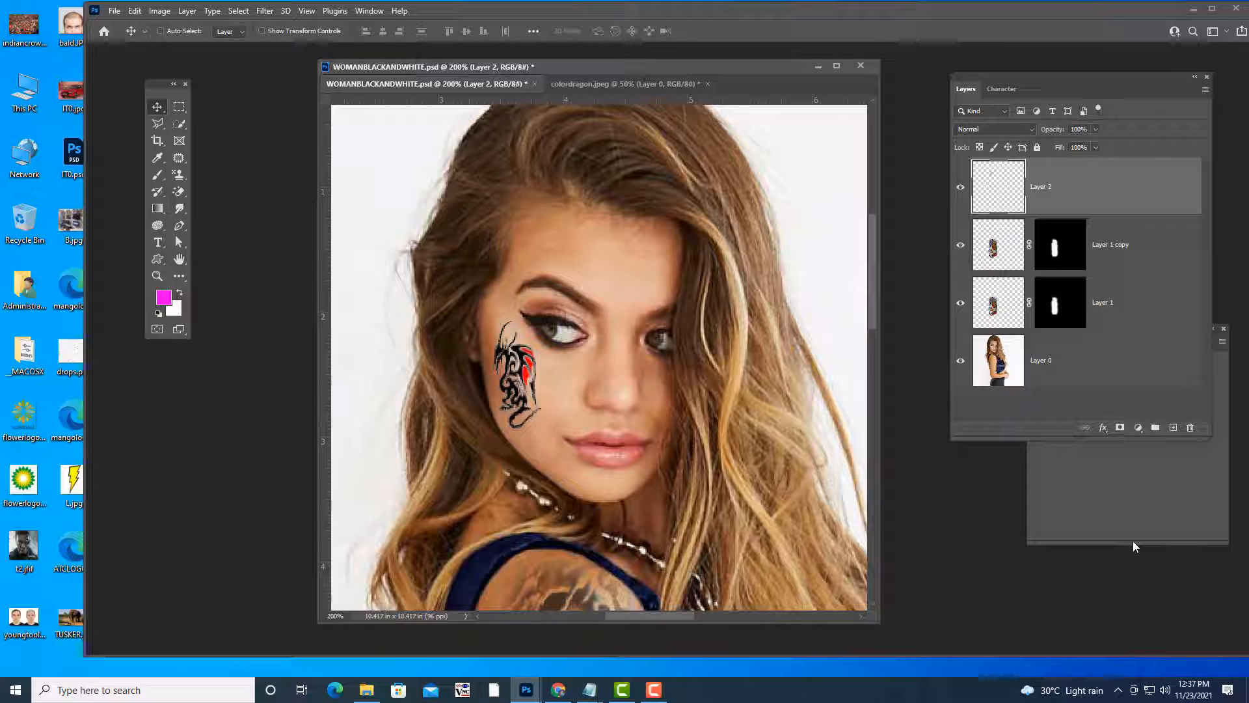
Set the dragon layer's blend mode to Multiply and its opacity to 59%.
{"action": "left_click", "coordinate": [1021, 129]}
{"action": "left_click", "coordinate": [970, 179]}
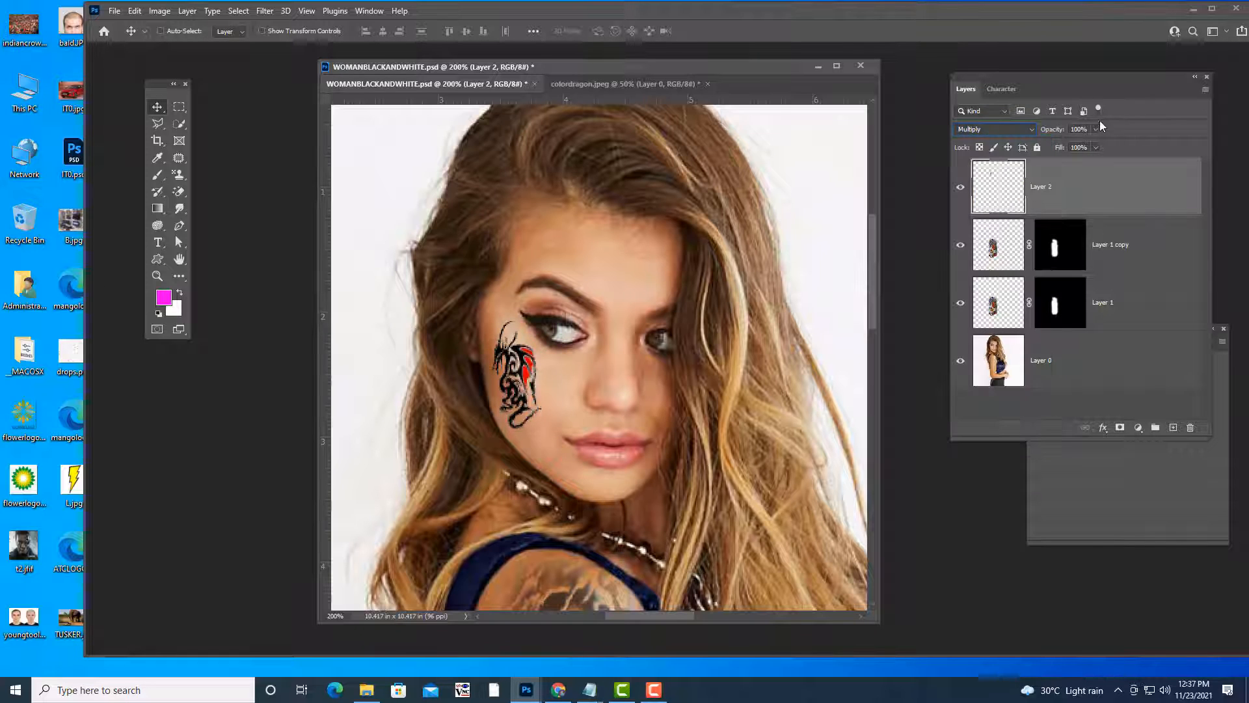
{"action": "left_click_drag", "start_coordinate": [1096, 130], "coordinate": [1074, 150]}
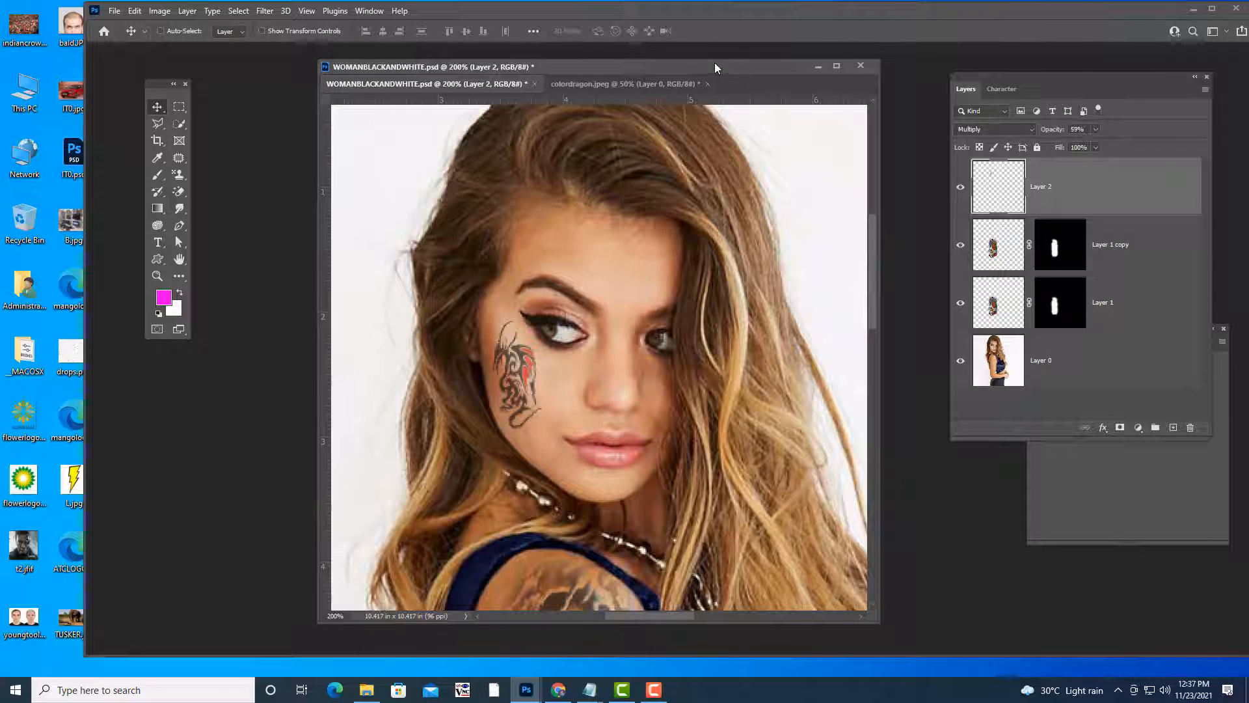
Duplicate the dragon layer to strengthen the cheek tattoo, and check the result on the whole photo.
{"action": "left_click_drag", "start_coordinate": [730, 70], "coordinate": [707, 66]}
{"action": "key", "text": "ctrl+minus"}
{"action": "key", "text": "ctrl+minus"}
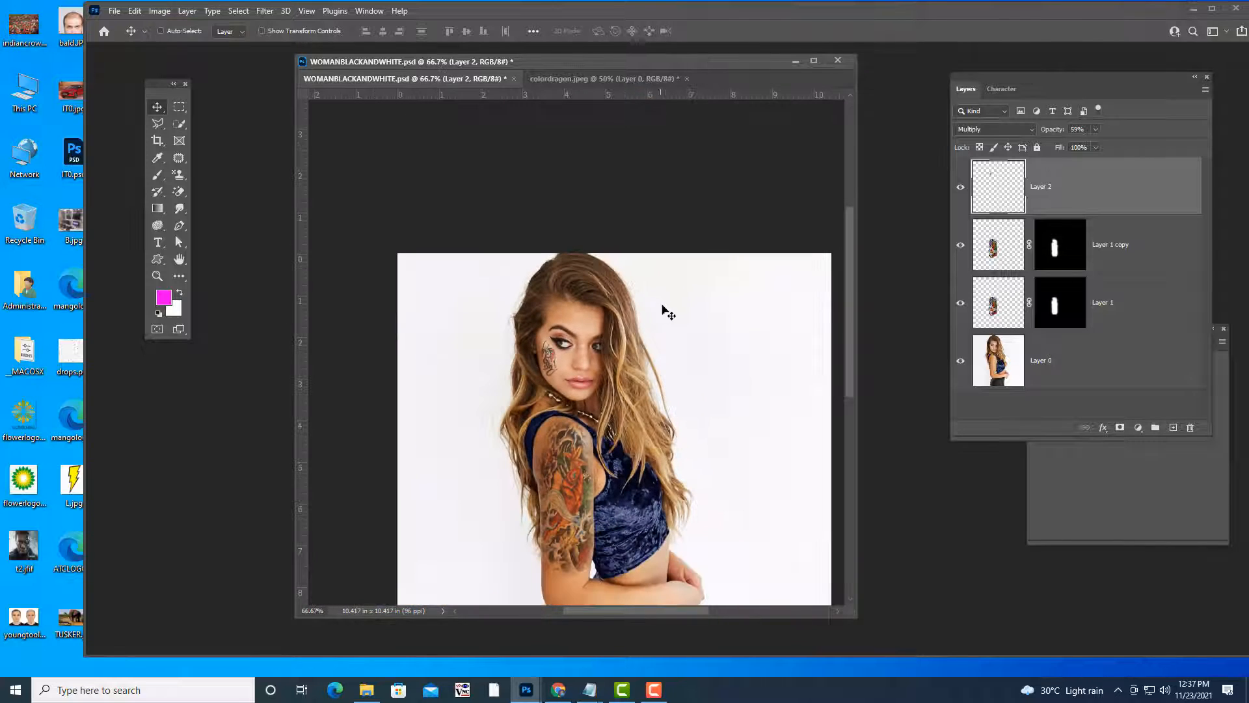
{"action": "key", "text": "ctrl+plus"}
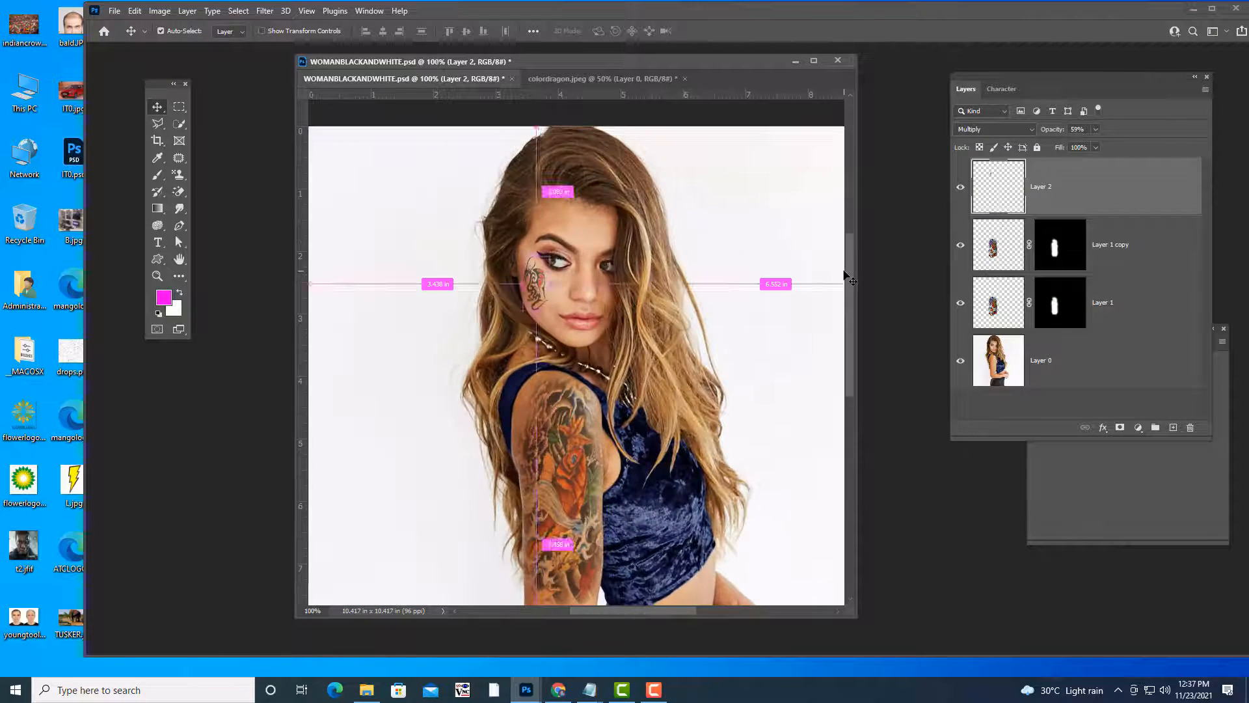
{"action": "key", "text": "ctrl+minus"}
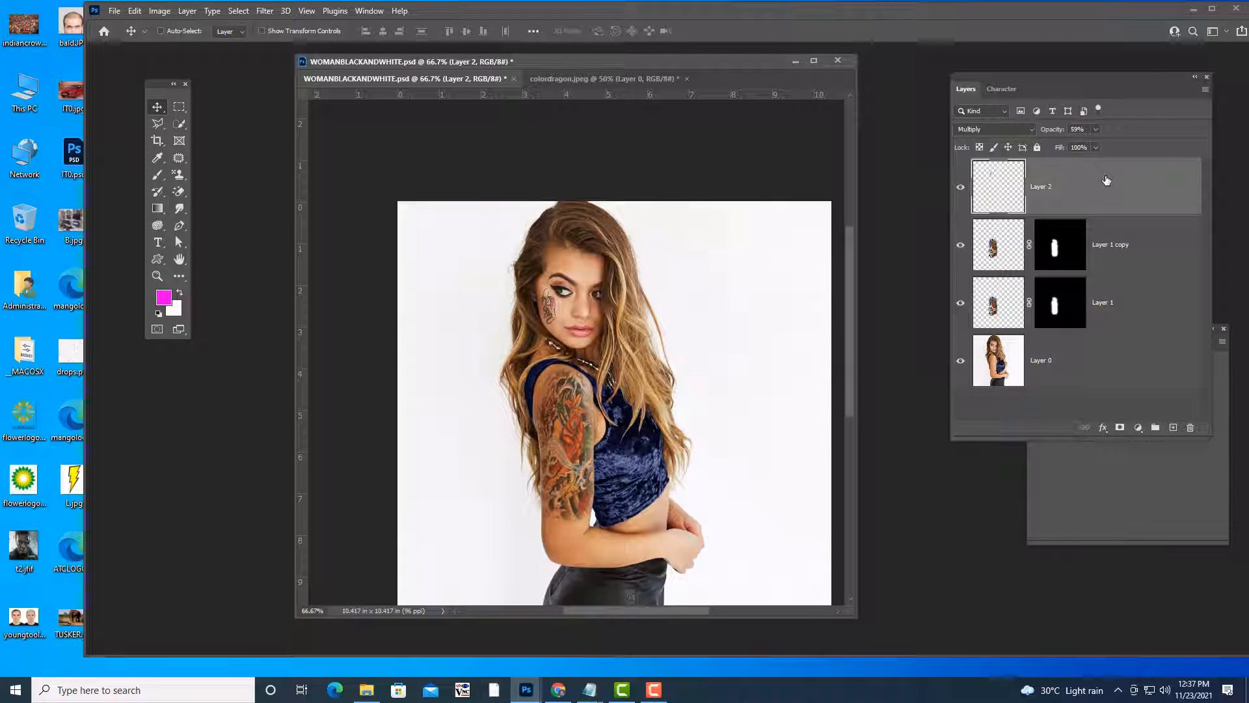
{"action": "key", "text": "ctrl+j"}
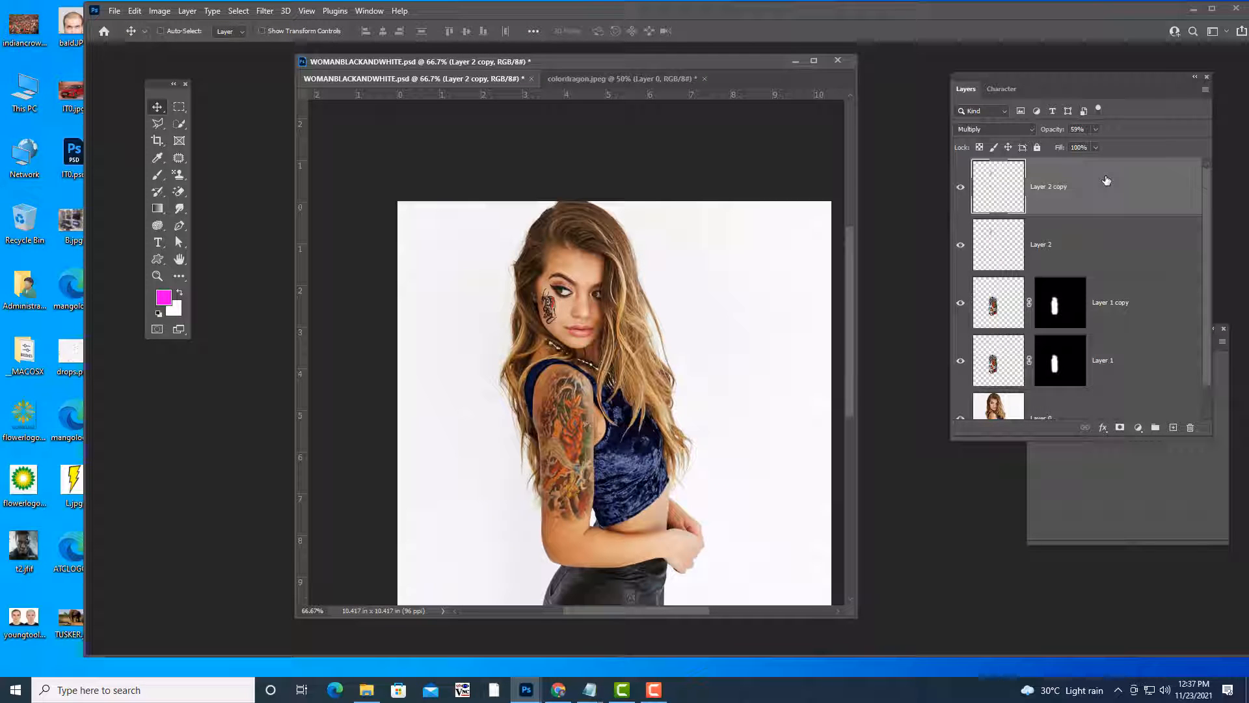
{"action": "key", "text": "ctrl+plus"}
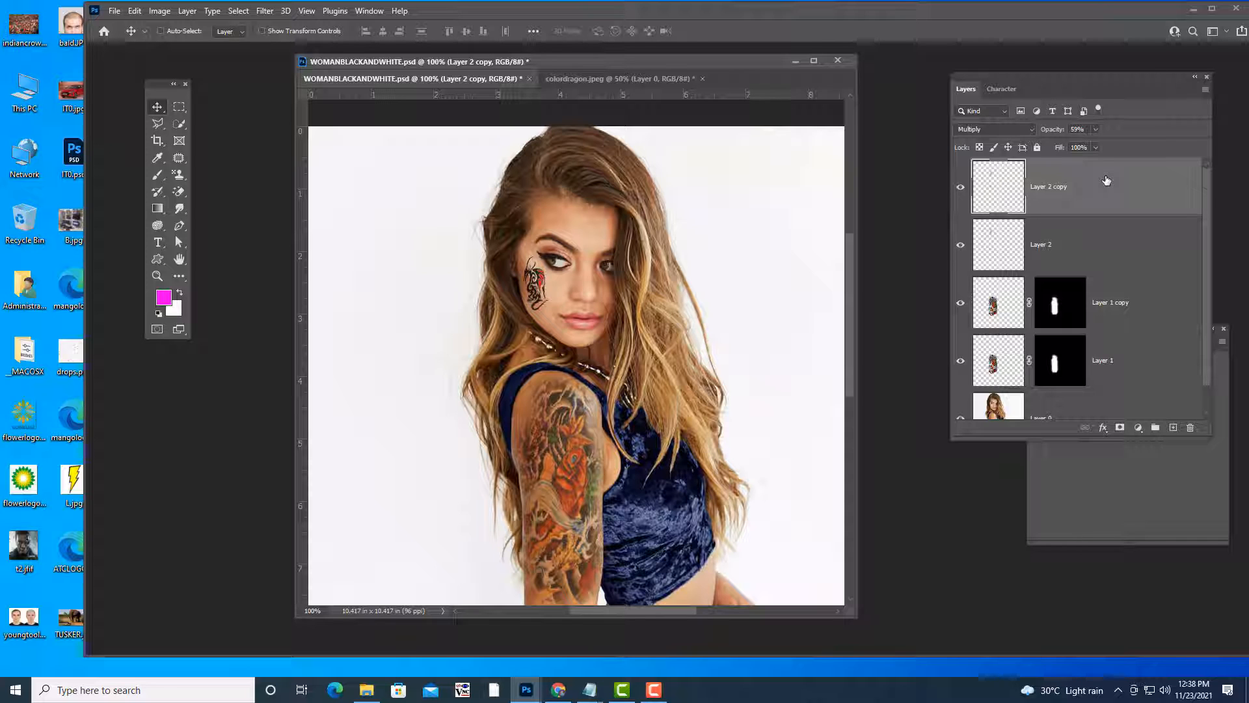
{"action": "key", "text": "ctrl+minus"}
{"action": "key", "text": "ctrl+minus"}
{"action": "key", "text": "ctrl+plus"}
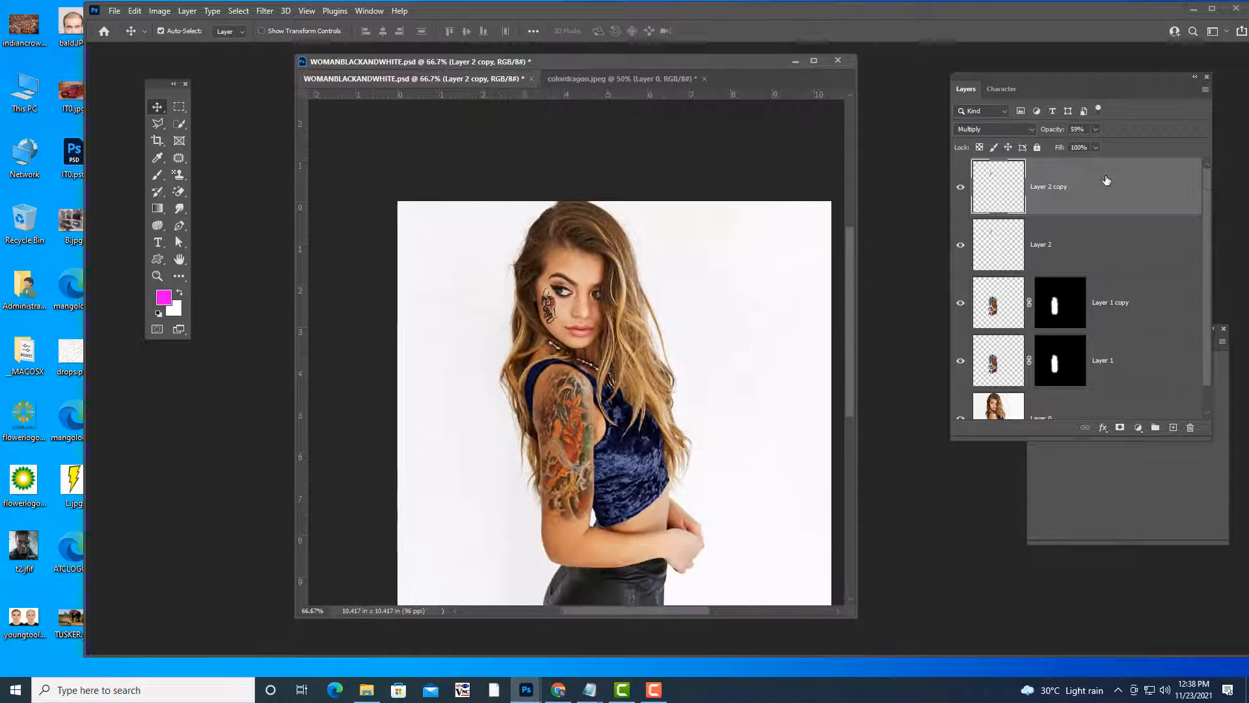
{"action": "key", "text": "ctrl+plus"}
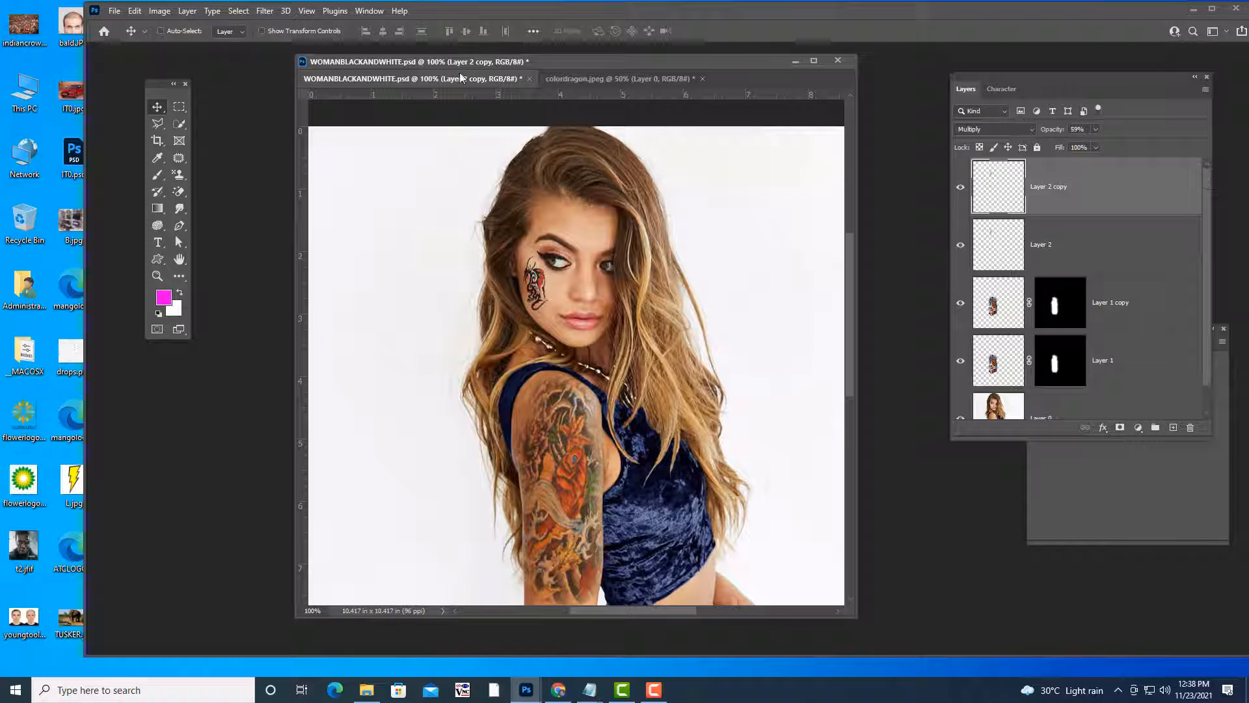
{"action": "left_click_drag", "start_coordinate": [527, 62], "coordinate": [540, 67]}
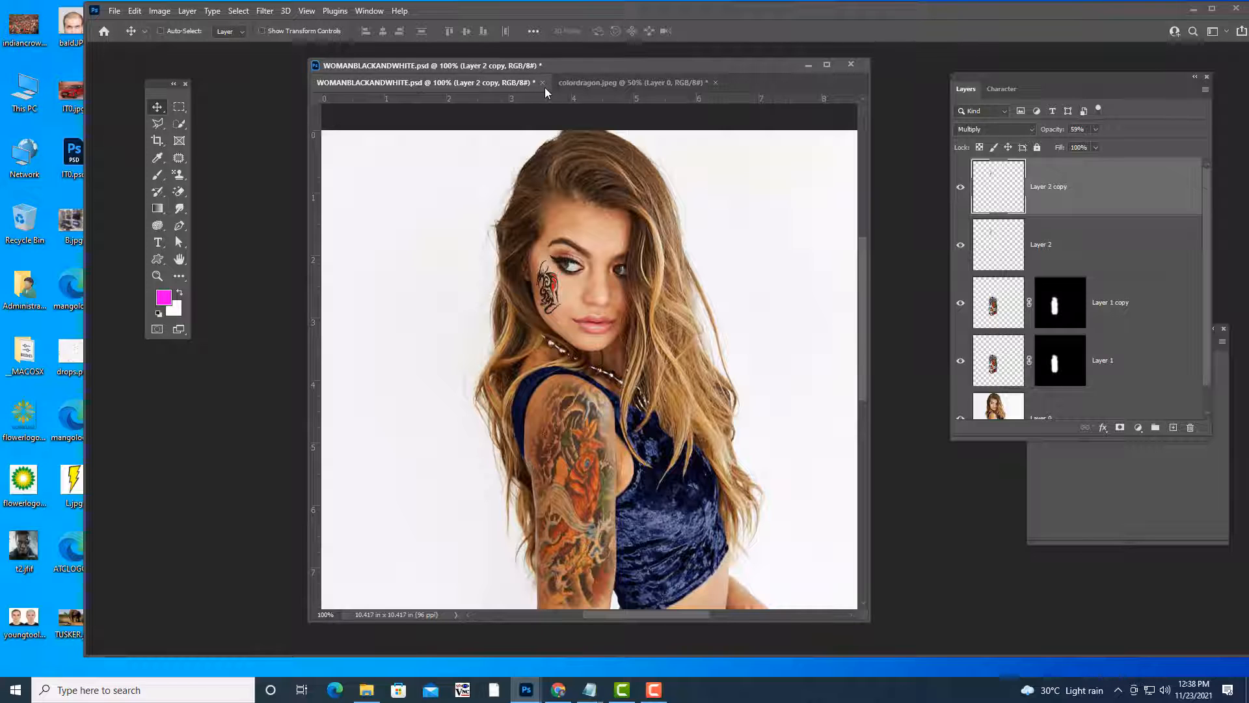
Close WOMANBLACKANDWHITE.psd and colordragon.jpeg without saving changes.
{"action": "left_click", "coordinate": [542, 83]}
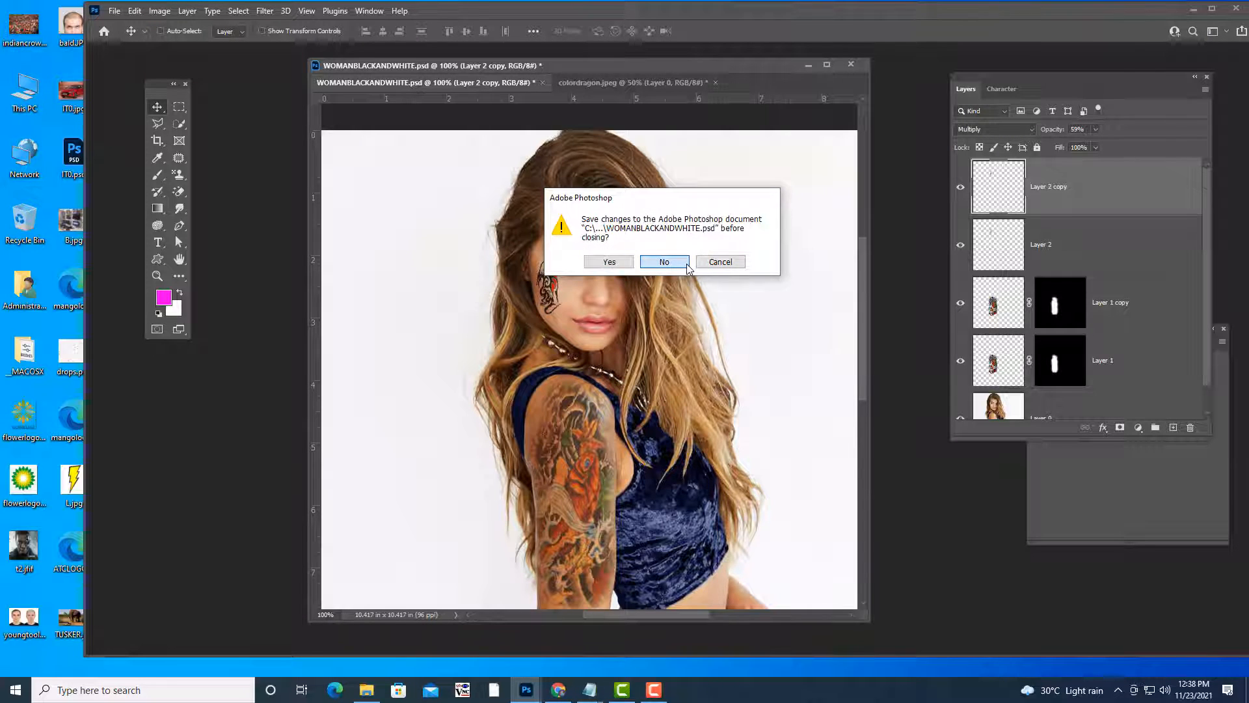
{"action": "left_click", "coordinate": [688, 267]}
{"action": "left_click", "coordinate": [851, 64]}
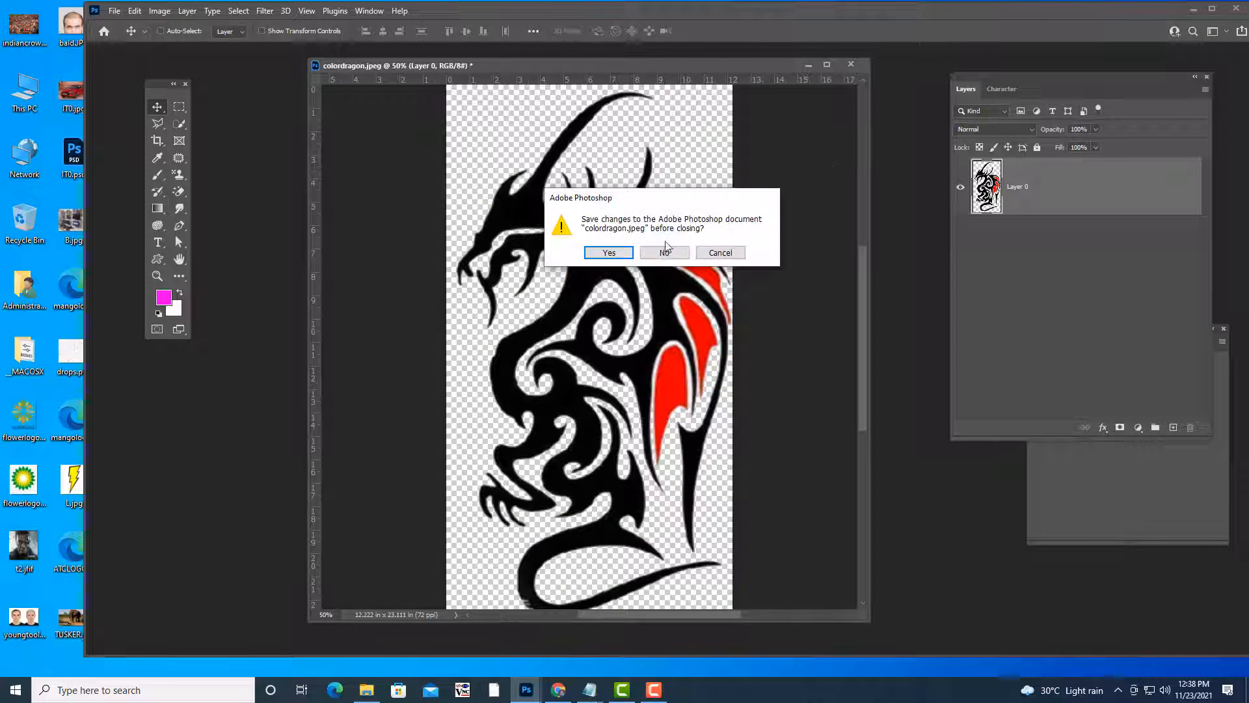
{"action": "left_click", "coordinate": [665, 251]}
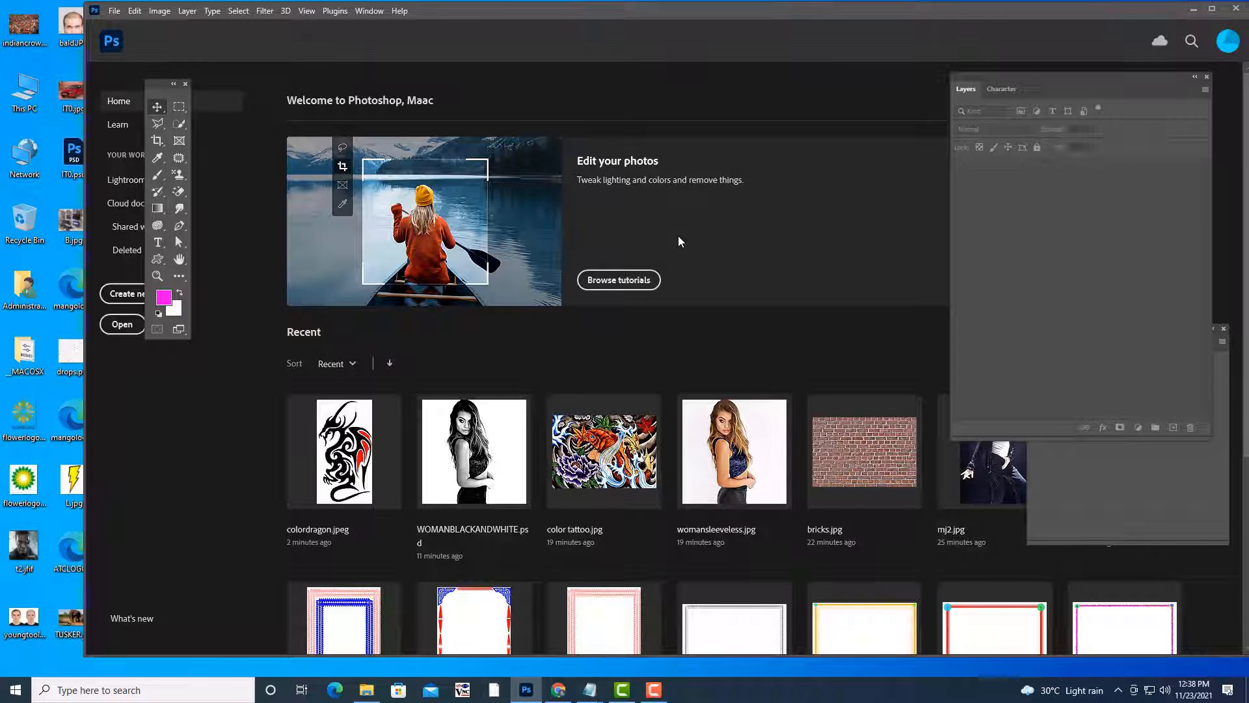
Search the photoshop ref images folder for "folds" and open folds.jpg.
{"action": "key", "text": "ctrl+o"}
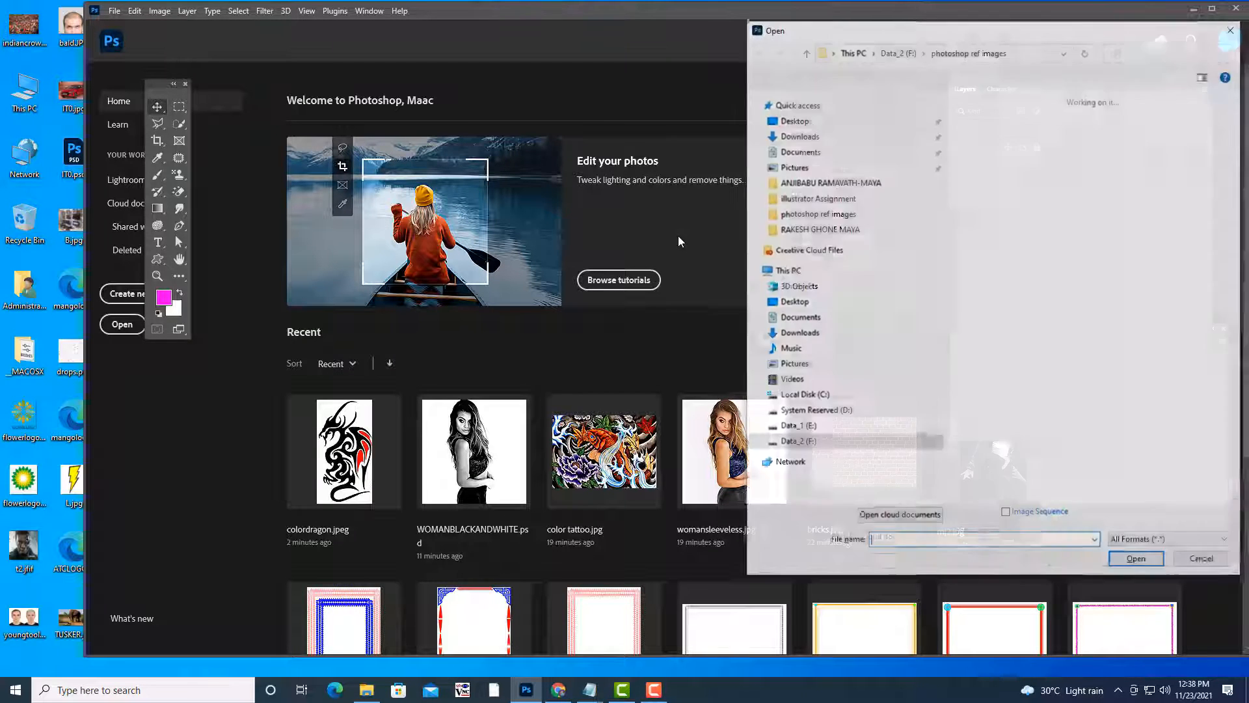
{"action": "left_click", "coordinate": [818, 219]}
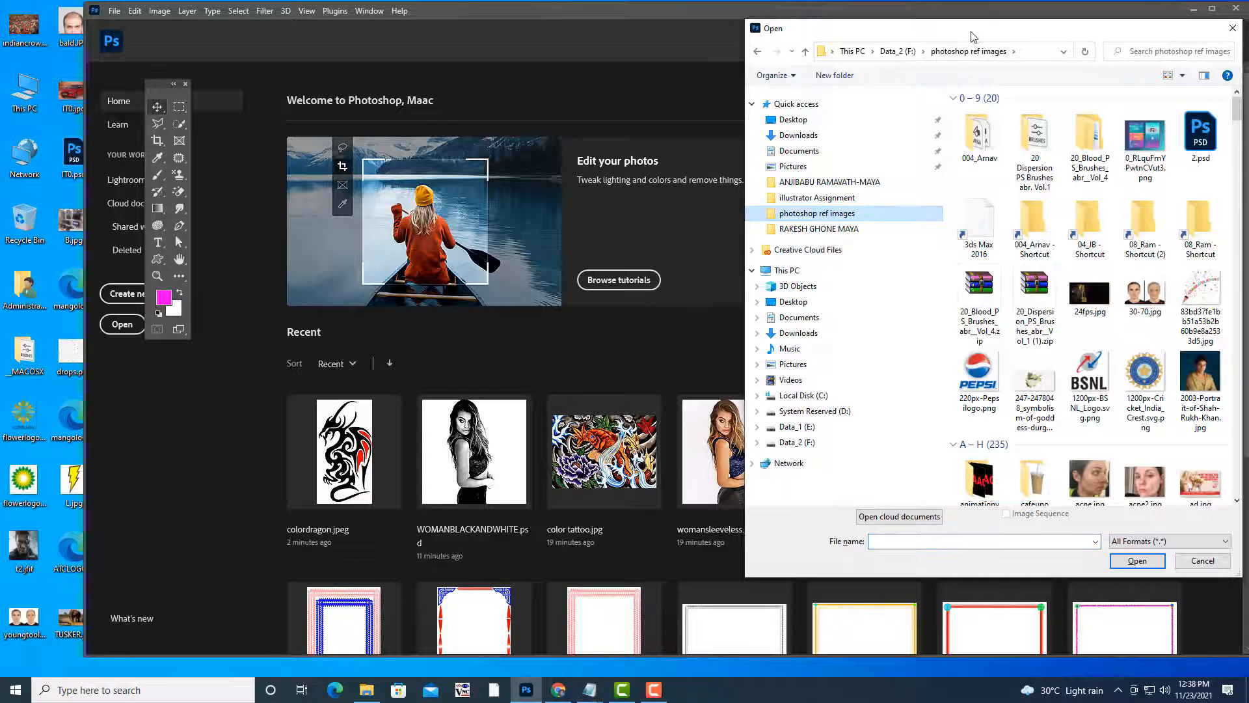
{"action": "left_click_drag", "start_coordinate": [973, 33], "coordinate": [636, 34]}
{"action": "left_click", "coordinate": [850, 55]}
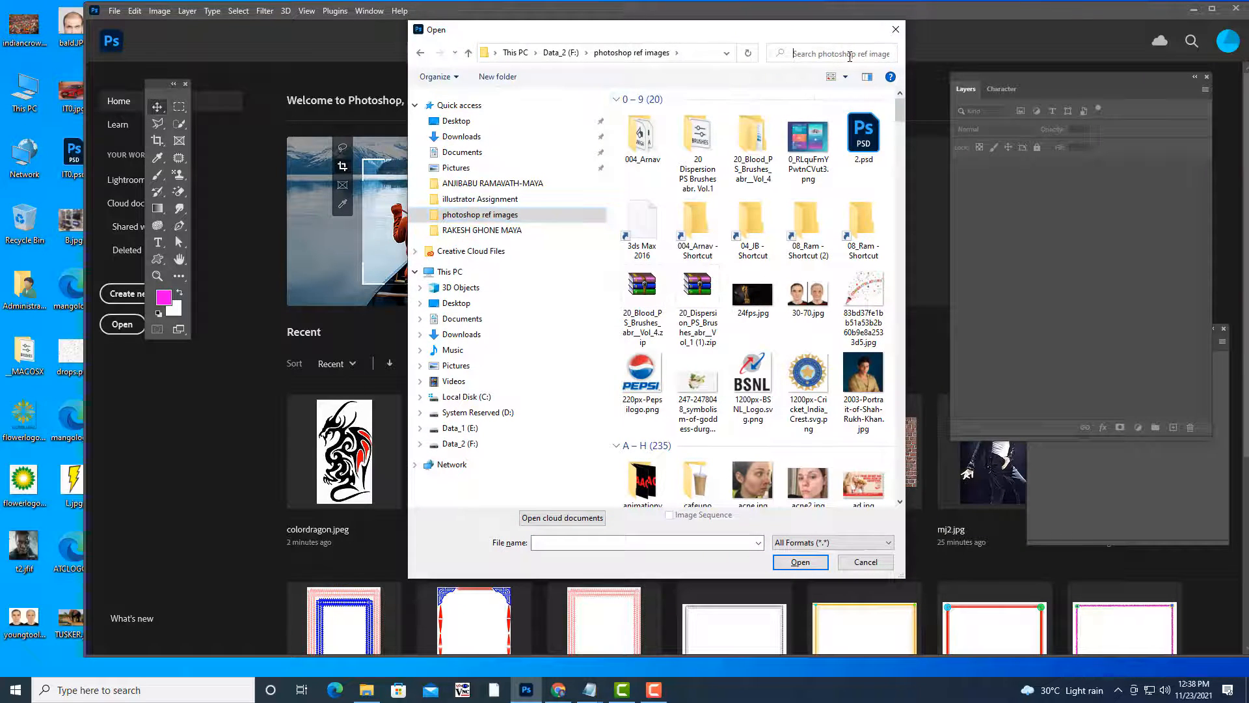
{"action": "type", "text": "folds"}
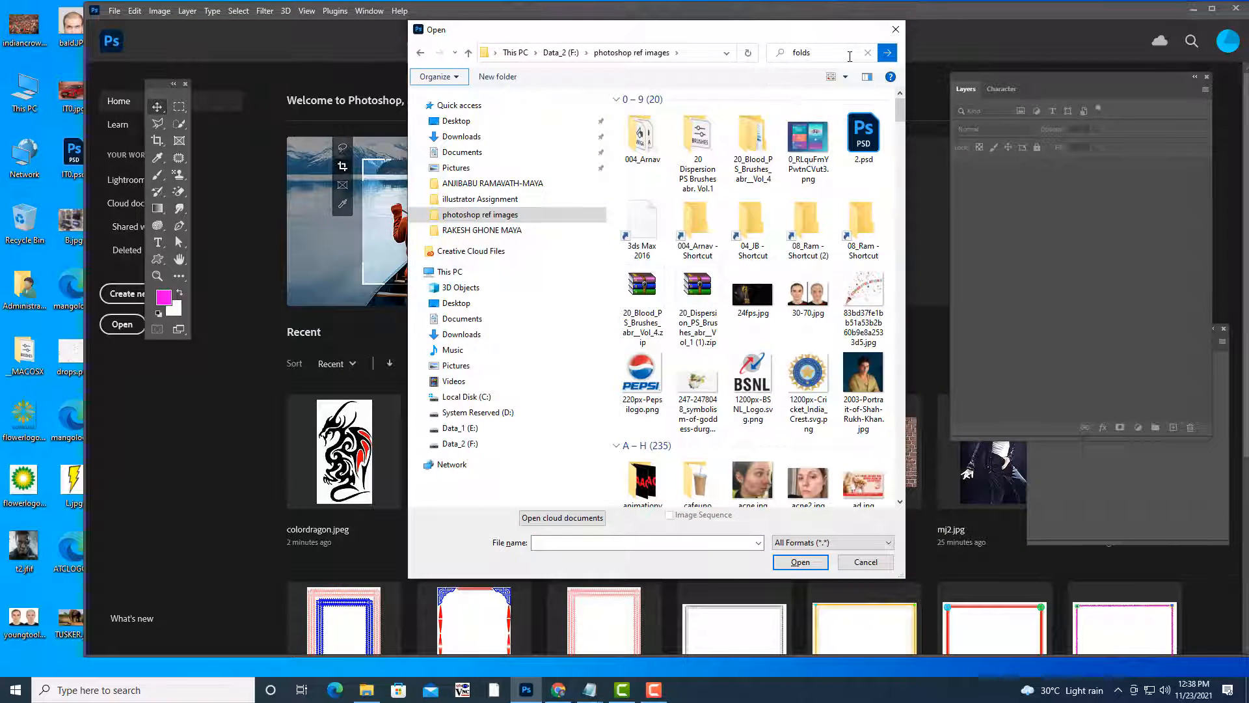
{"action": "left_click", "coordinate": [741, 139]}
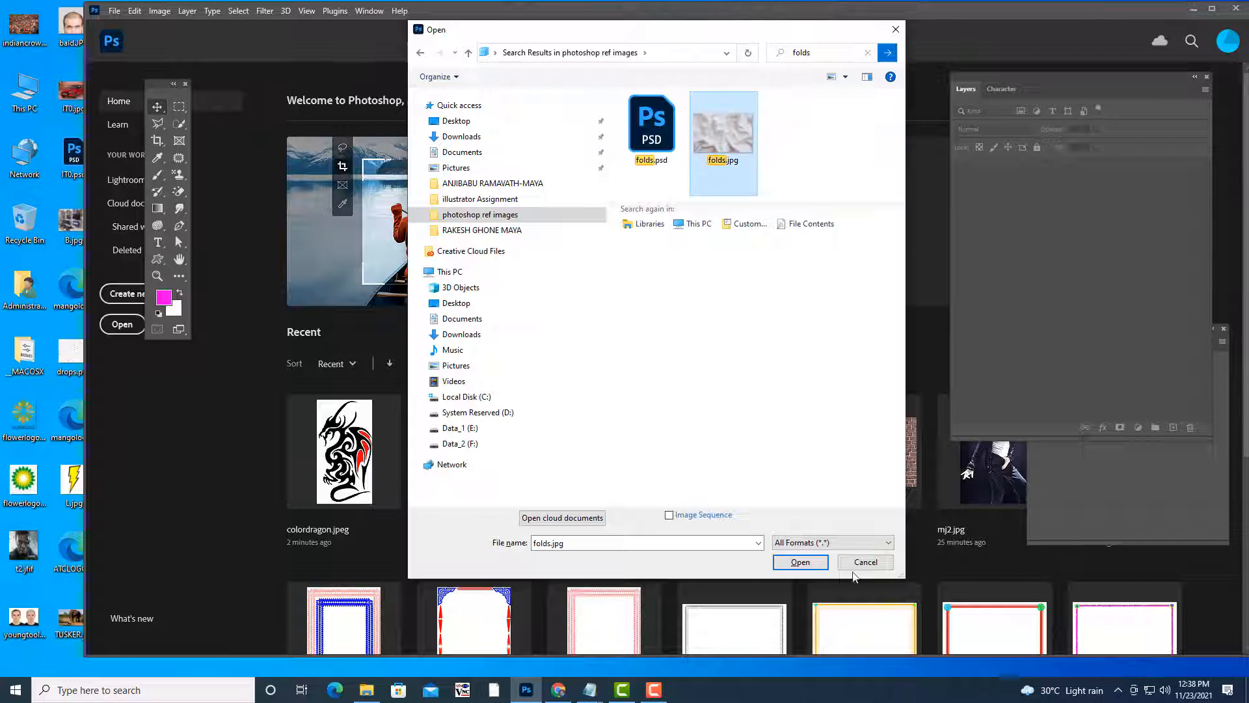
{"action": "left_click", "coordinate": [819, 564]}
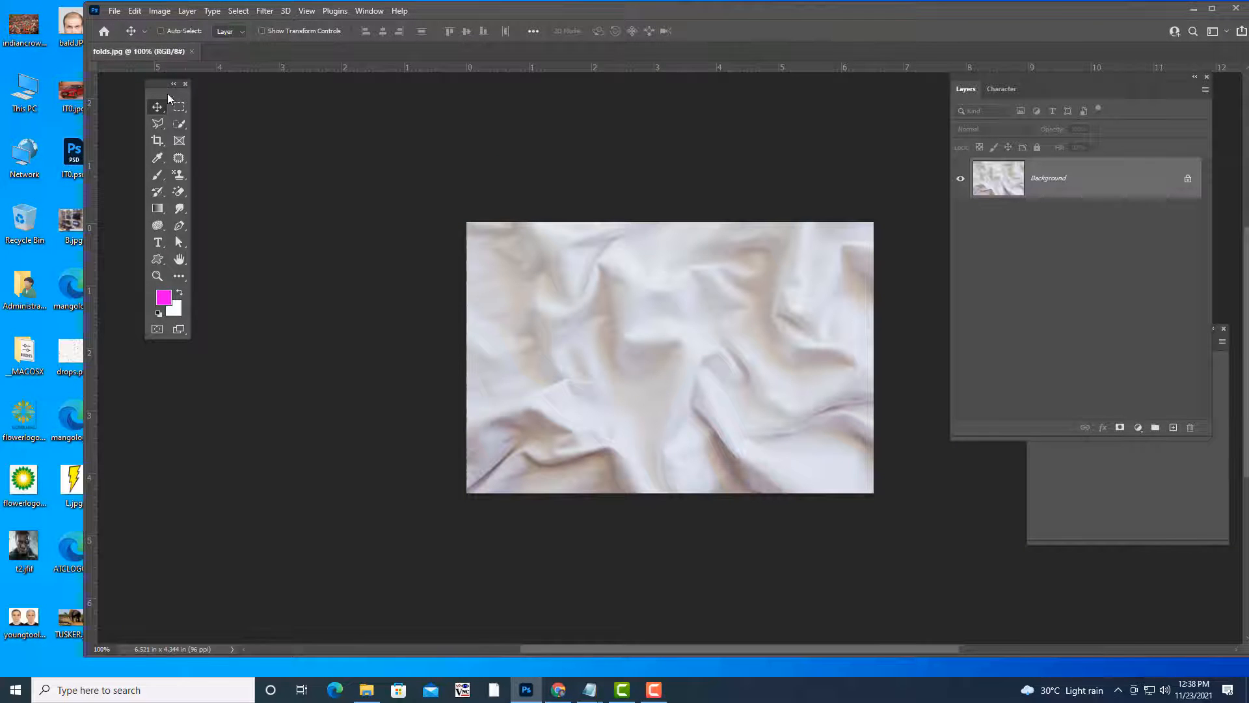
Float the folds.jpg document in its own window, and enlarge and reposition that window in the workspace.
{"action": "left_click_drag", "start_coordinate": [174, 55], "coordinate": [478, 163]}
{"action": "left_click_drag", "start_coordinate": [728, 446], "coordinate": [962, 613]}
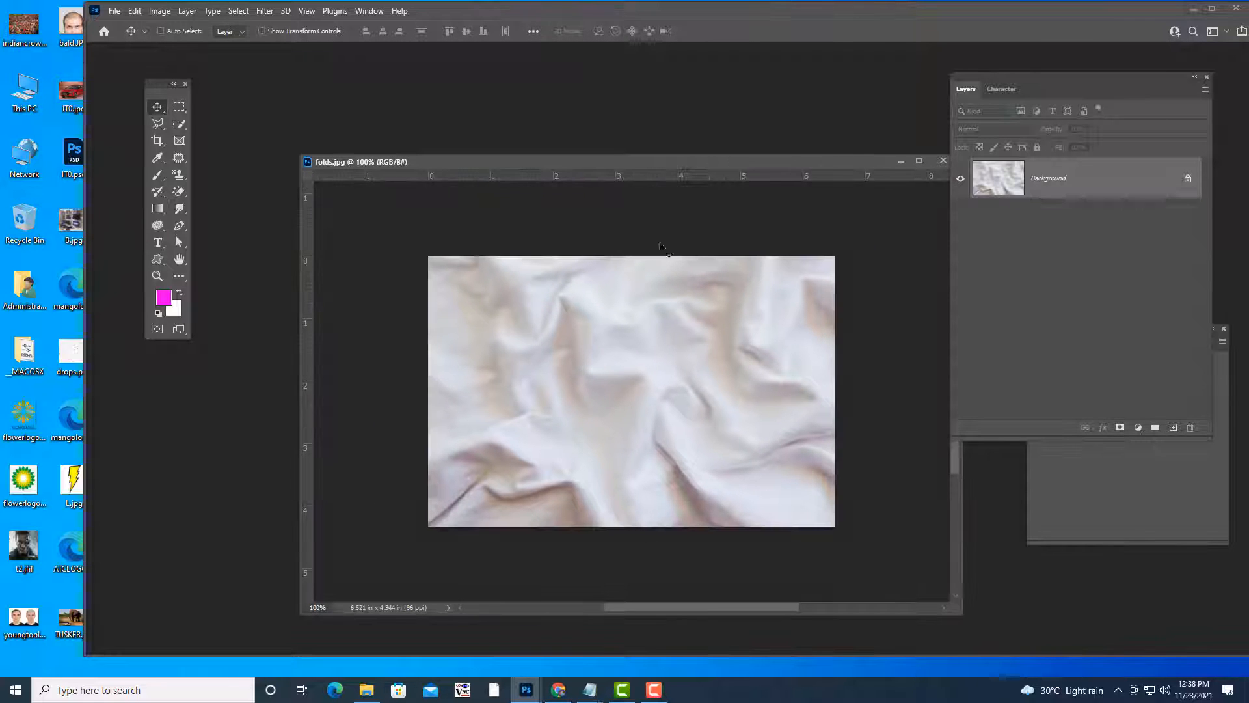
{"action": "left_click_drag", "start_coordinate": [607, 160], "coordinate": [547, 101]}
{"action": "key", "text": "ctrl+plus"}
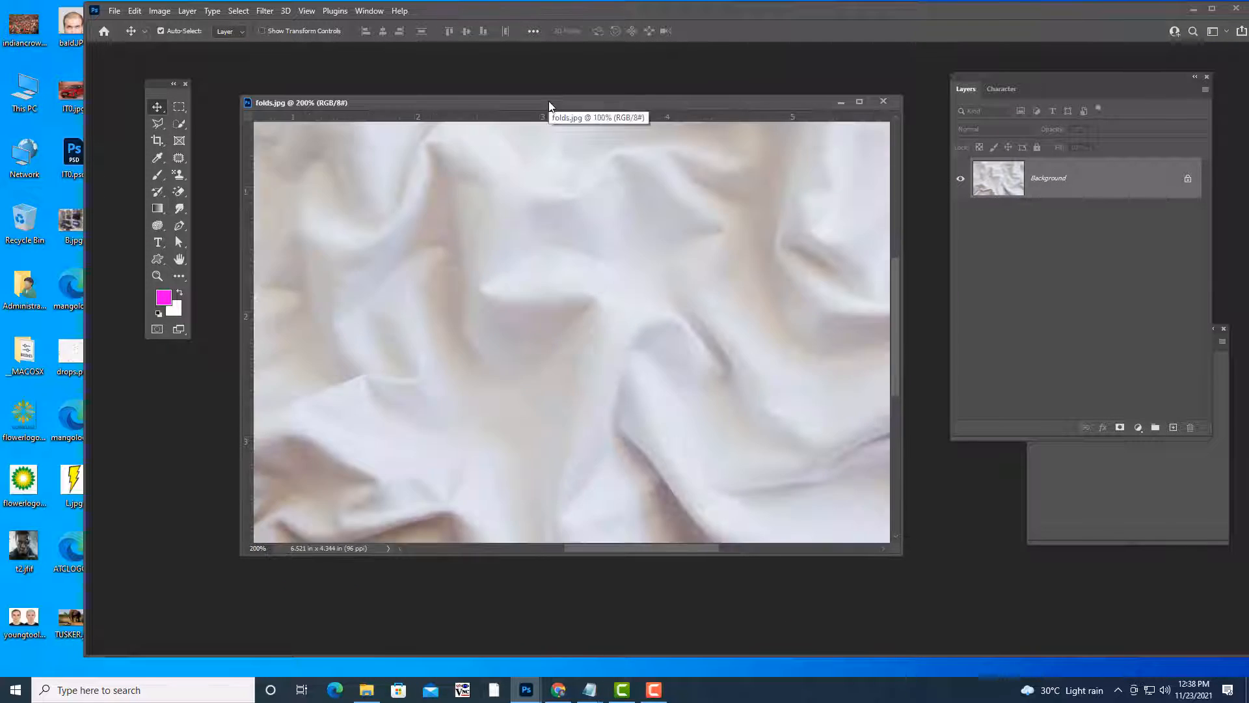
{"action": "key", "text": "ctrl+minus"}
Add a placeholder text layer on the cloth image and set its font to Arial Black.
{"action": "key", "text": "t"}
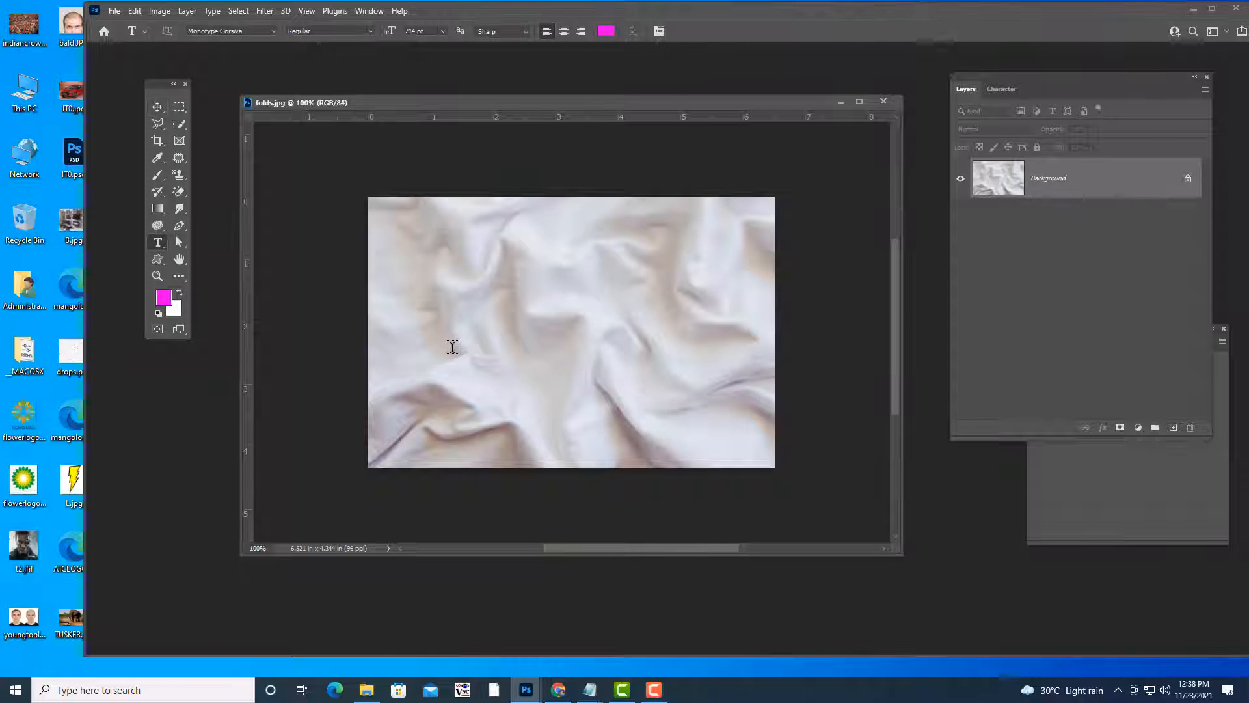
{"action": "left_click", "coordinate": [452, 347]}
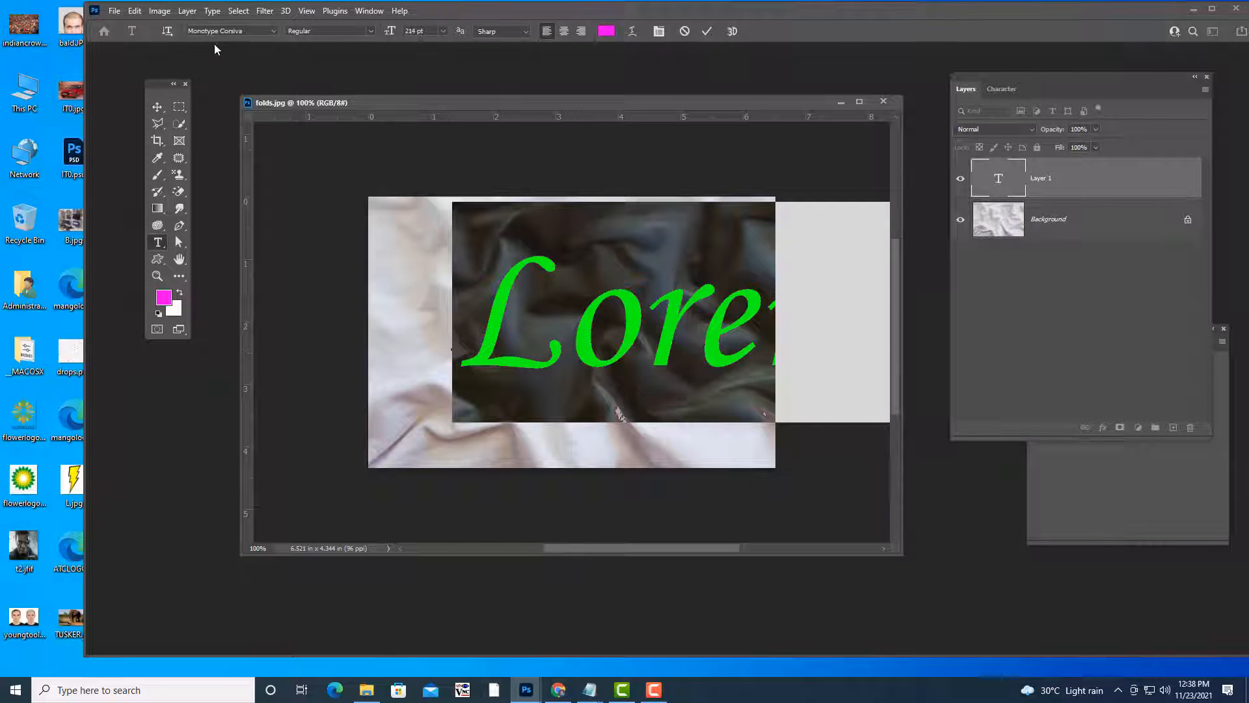
{"action": "left_click", "coordinate": [254, 28]}
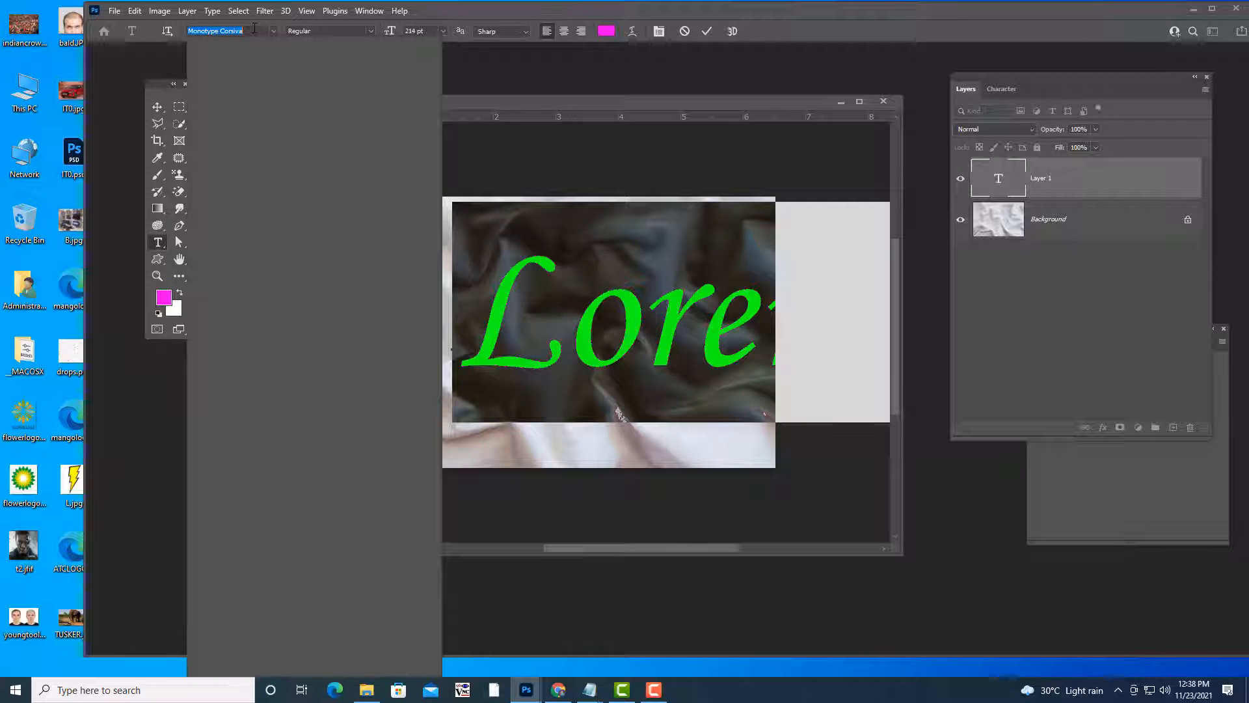
{"action": "type", "text": "ar"}
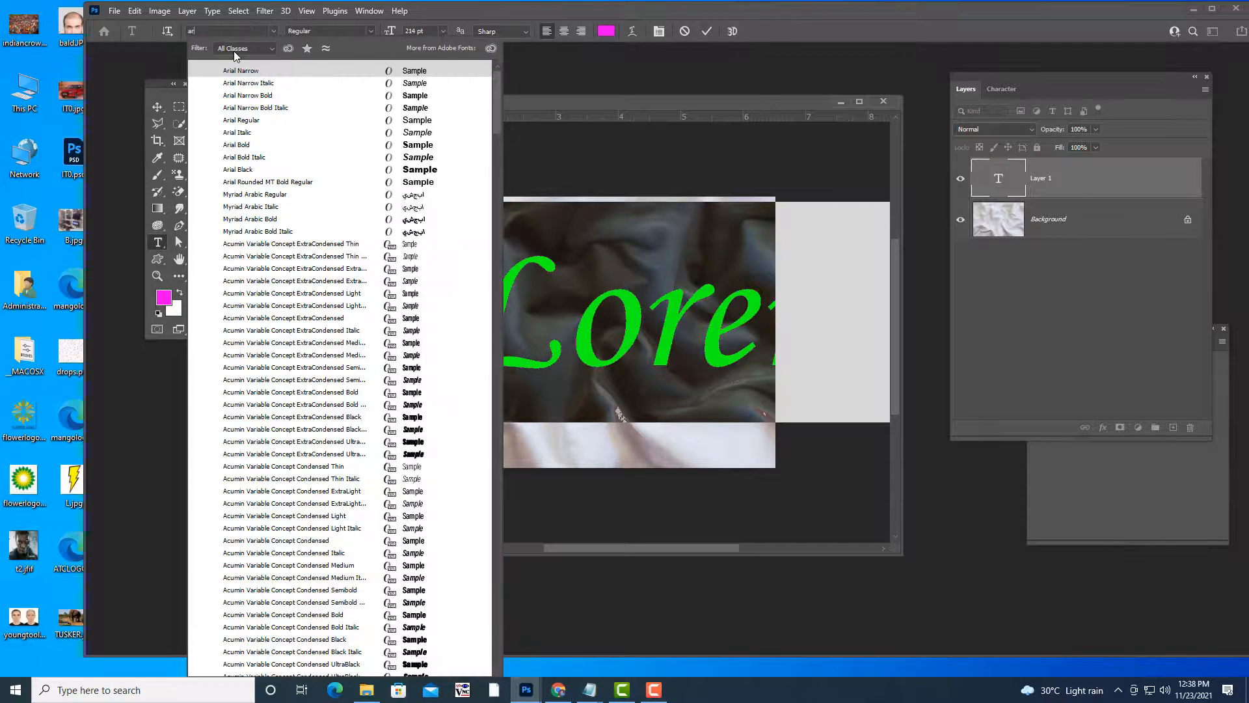
{"action": "left_click", "coordinate": [259, 169]}
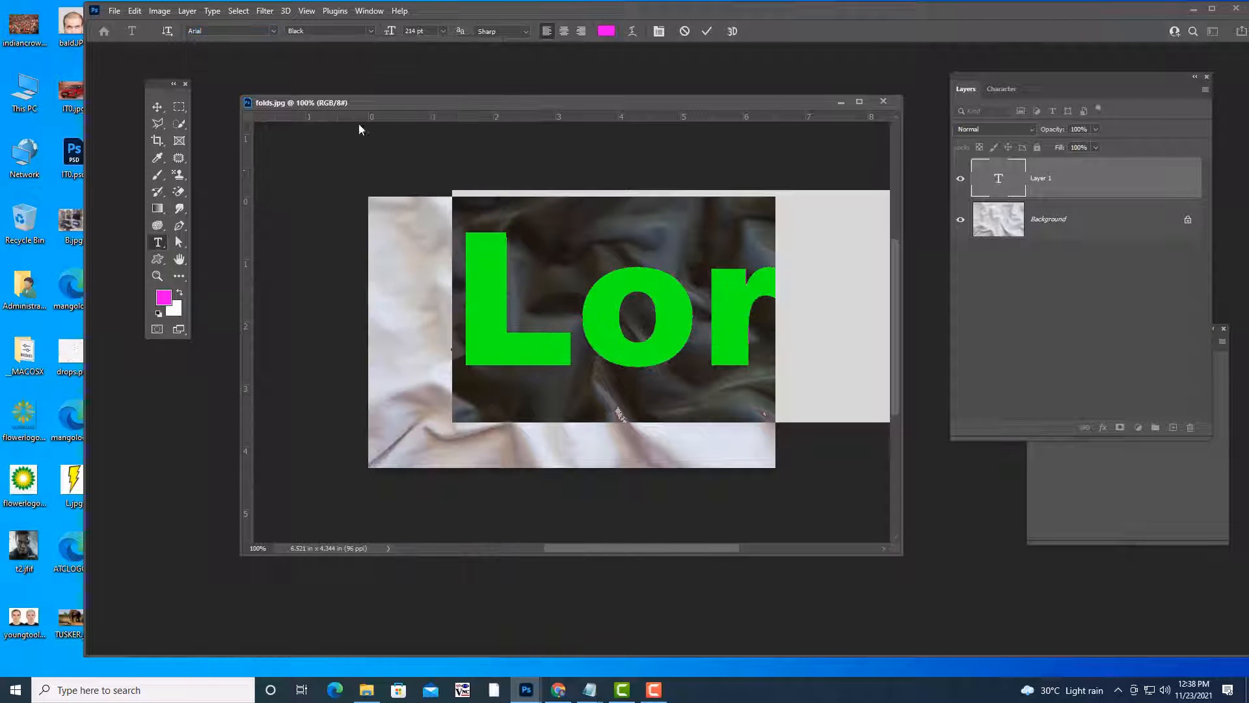
Set the placeholder text's size to 100 pt and move the text left across the cloth.
{"action": "left_click", "coordinate": [424, 31]}
{"action": "type", "text": "1--"}
{"action": "key", "text": "BackSpace"}
{"action": "key", "text": "BackSpace"}
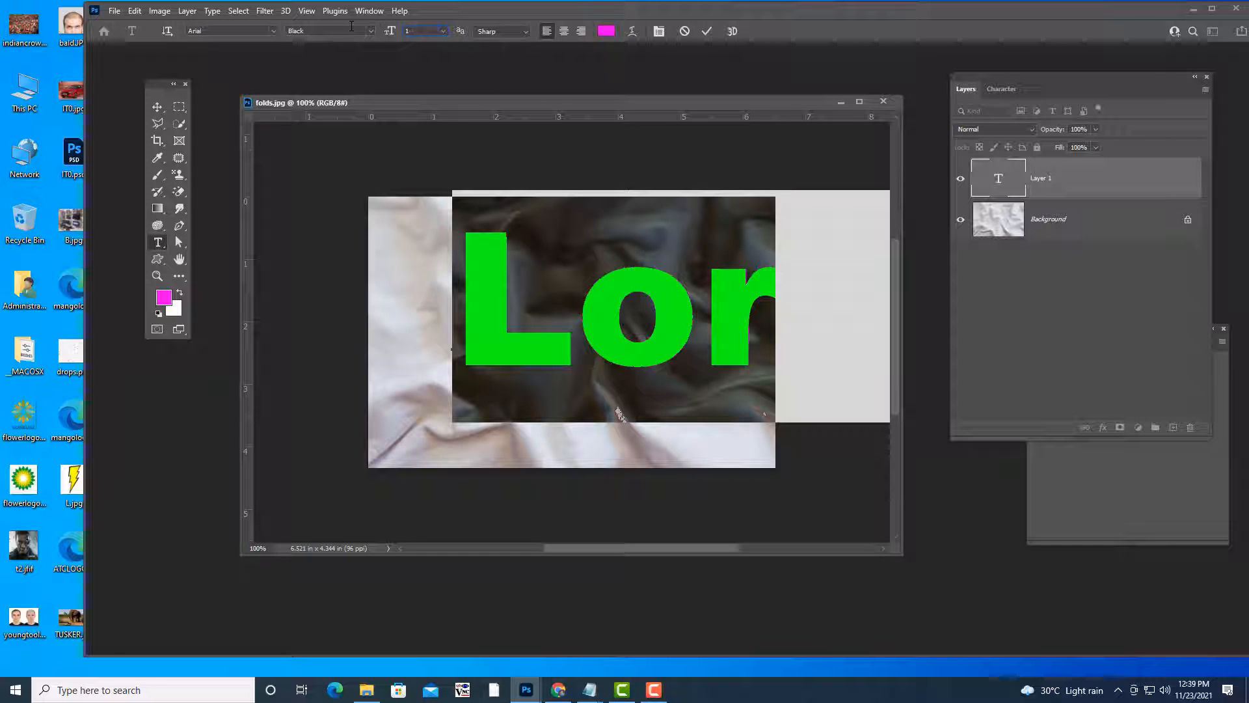
{"action": "type", "text": "00"}
{"action": "key", "text": "Return"}
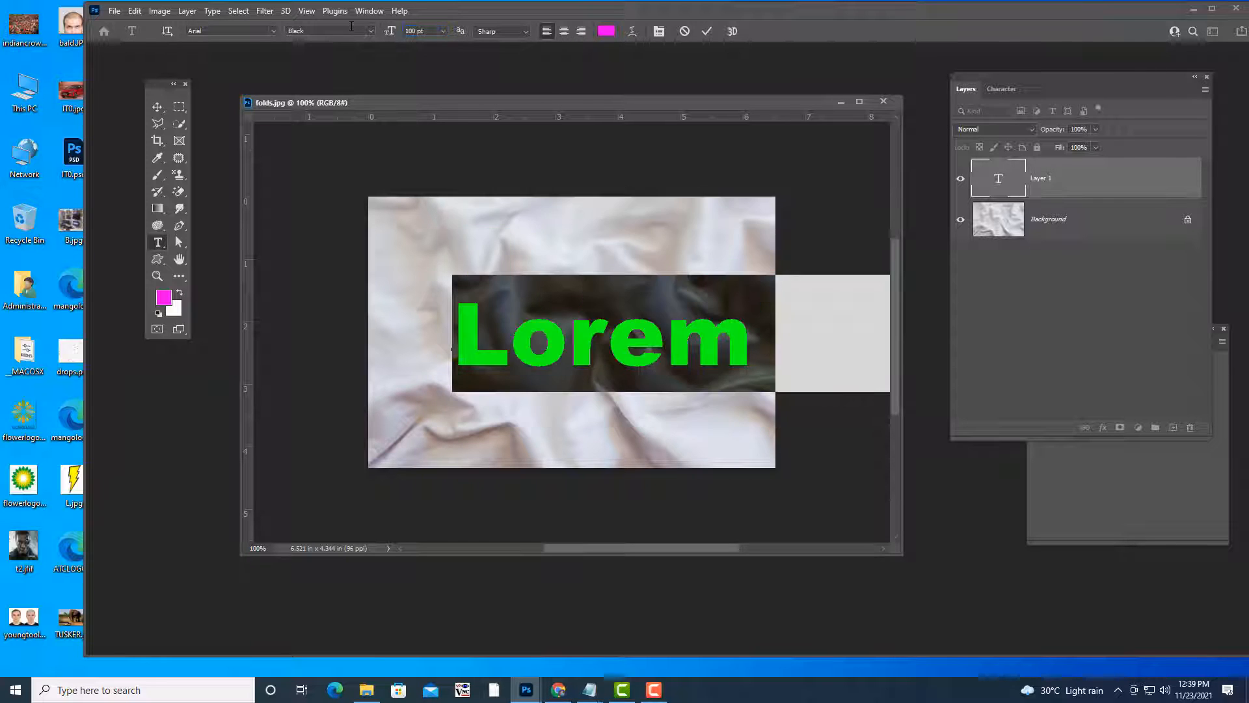
{"action": "left_click", "coordinate": [157, 107]}
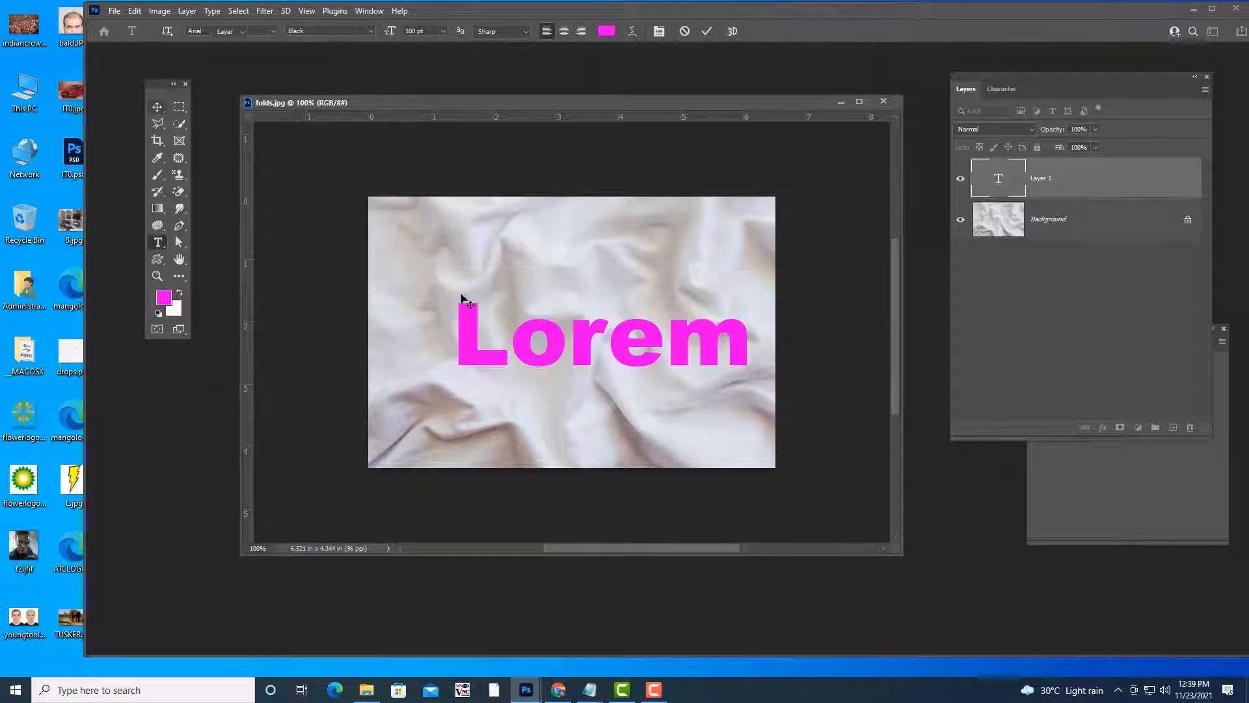
{"action": "left_click_drag", "start_coordinate": [653, 359], "coordinate": [455, 359]}
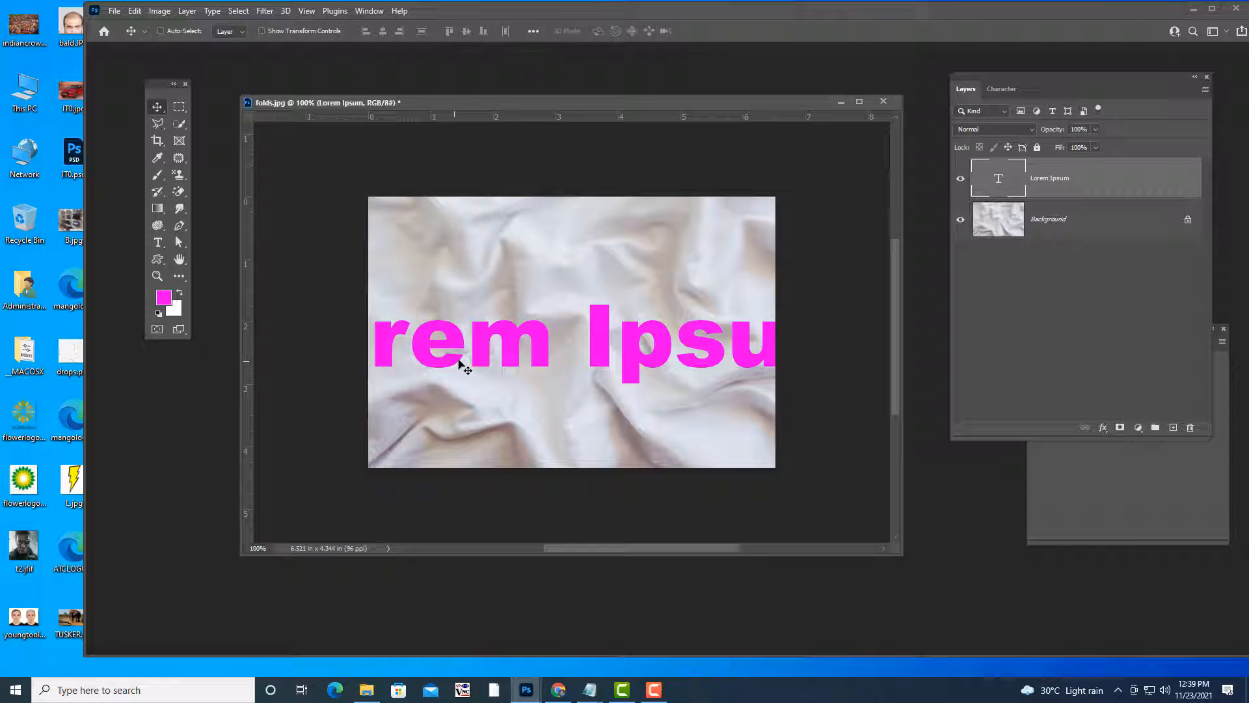
Reduce the Lorem Ipsum text to 68 pt and move it to the middle of the cloth.
{"action": "double_click", "coordinate": [1001, 181]}
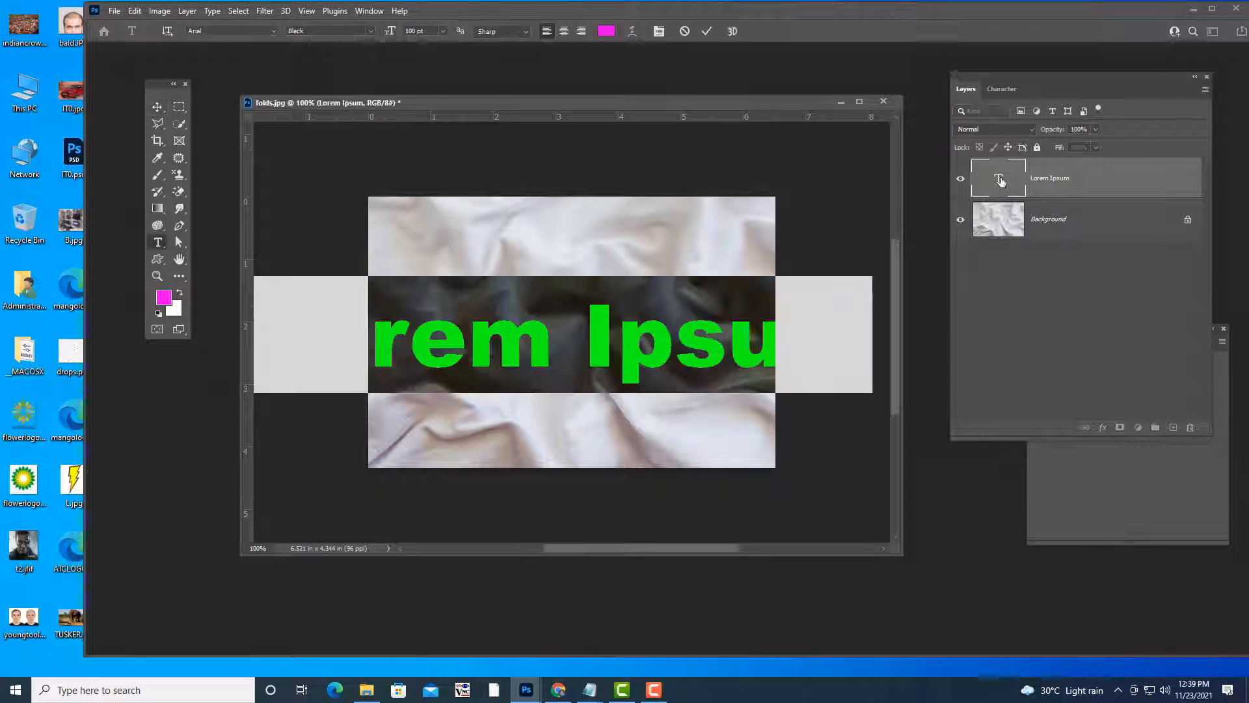
{"action": "key", "text": "ctrl+shift+comma"}
{"action": "key", "text": "ctrl+shift+comma"}
{"action": "key", "text": "ctrl+shift+comma"}
{"action": "key", "text": "ctrl+shift+comma"}
{"action": "key", "text": "ctrl+shift+comma"}
{"action": "key", "text": "ctrl+shift+comma"}
{"action": "key", "text": "ctrl+shift+comma"}
{"action": "key", "text": "ctrl+shift+comma"}
{"action": "key", "text": "ctrl+shift+comma"}
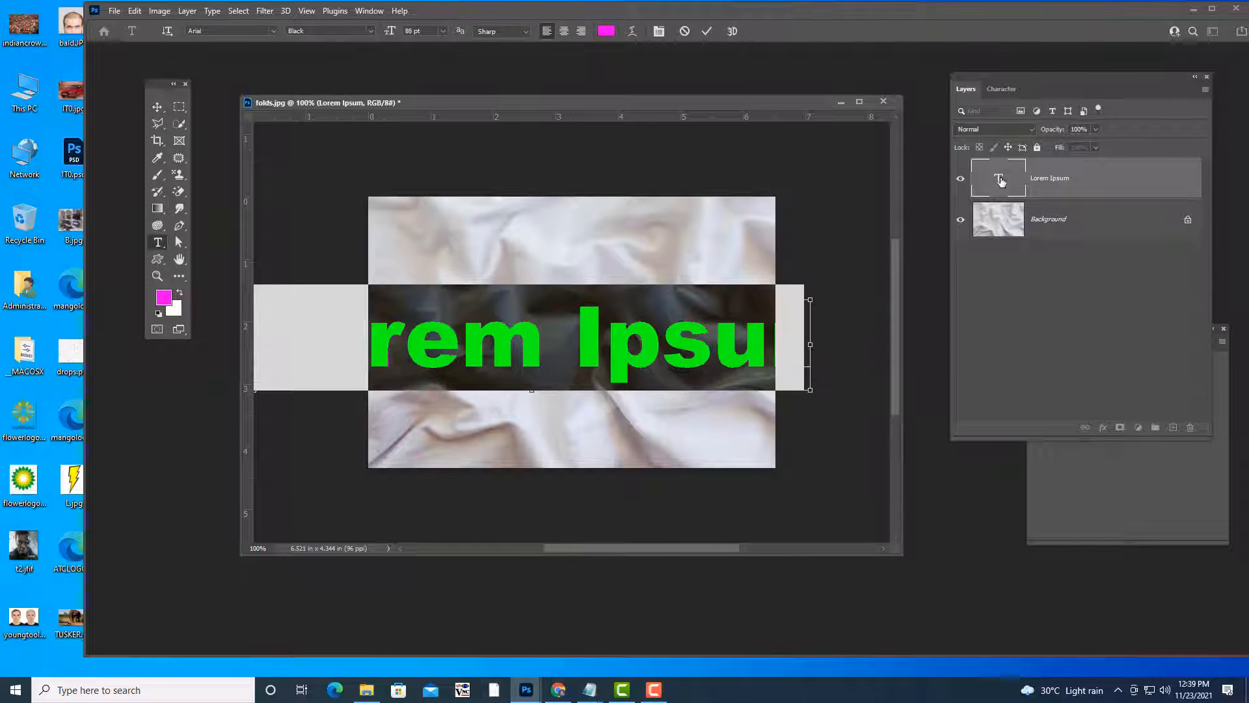
{"action": "key", "text": "ctrl+shift+comma"}
{"action": "key", "text": "ctrl+shift+comma"}
{"action": "key", "text": "ctrl+shift+comma"}
{"action": "key", "text": "ctrl+shift+comma"}
{"action": "key", "text": "ctrl+shift+comma"}
{"action": "key", "text": "ctrl+shift+comma"}
{"action": "key", "text": "ctrl+shift+comma"}
{"action": "key", "text": "ctrl+shift+comma"}
{"action": "key", "text": "ctrl+shift+comma"}
{"action": "key", "text": "ctrl+shift+comma"}
{"action": "key", "text": "ctrl+shift+comma"}
{"action": "key", "text": "ctrl+shift+comma"}
{"action": "key", "text": "ctrl+shift+comma"}
{"action": "key", "text": "ctrl+shift+comma"}
{"action": "key", "text": "ctrl+shift+comma"}
{"action": "key", "text": "ctrl+shift+comma"}
{"action": "key", "text": "ctrl+shift+comma"}
{"action": "key", "text": "ctrl+shift+comma"}
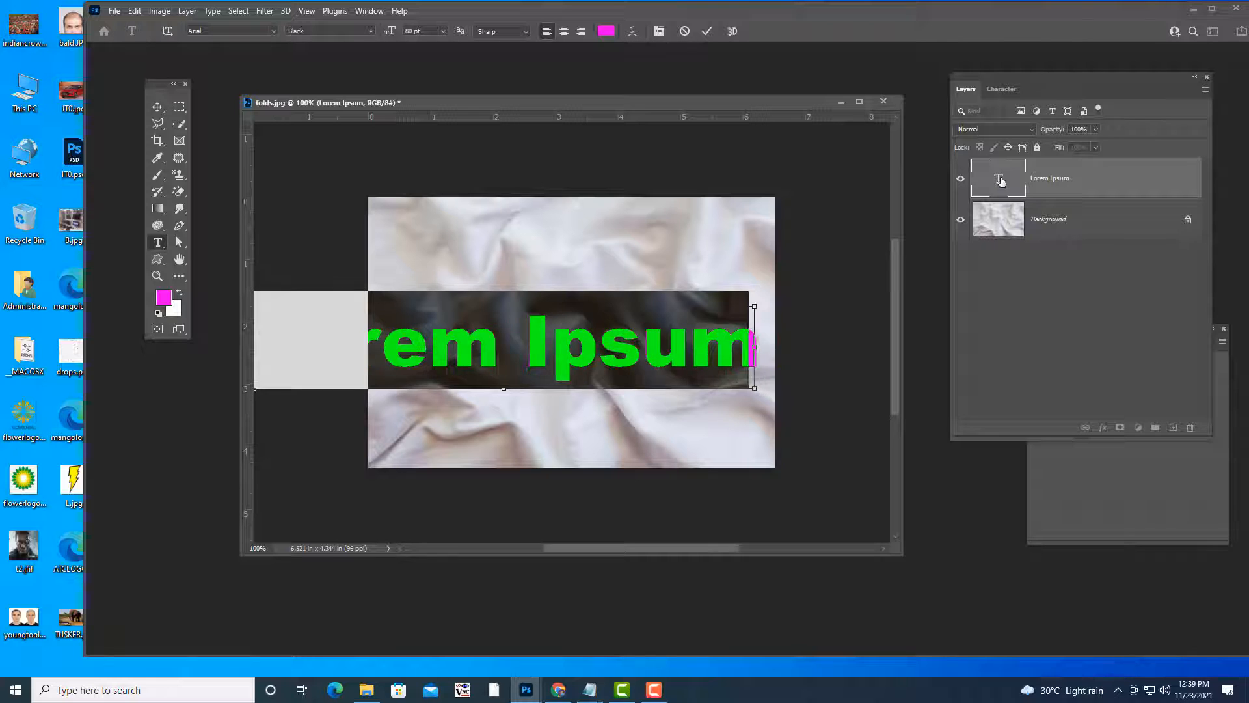
{"action": "key", "text": "ctrl+shift+comma"}
{"action": "key", "text": "ctrl+shift+comma"}
{"action": "key", "text": "ctrl+shift+comma"}
{"action": "key", "text": "ctrl+shift+comma"}
{"action": "key", "text": "ctrl+shift+comma"}
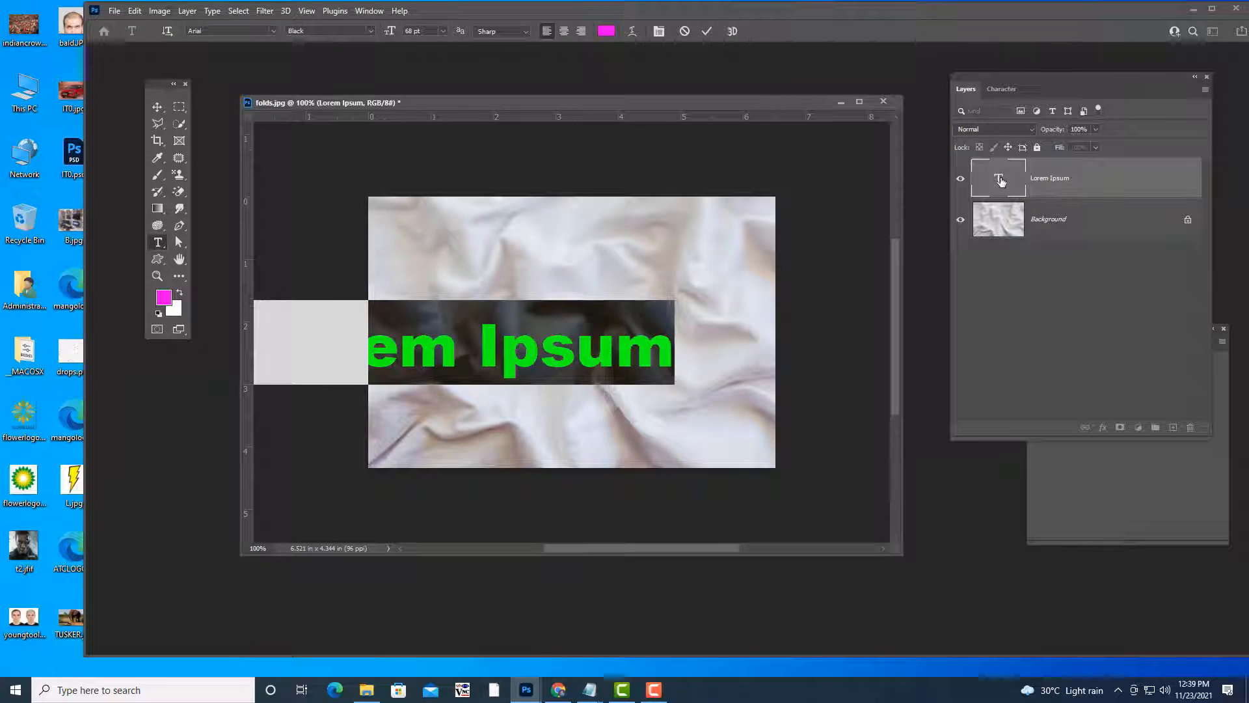
{"action": "left_click", "coordinate": [156, 107]}
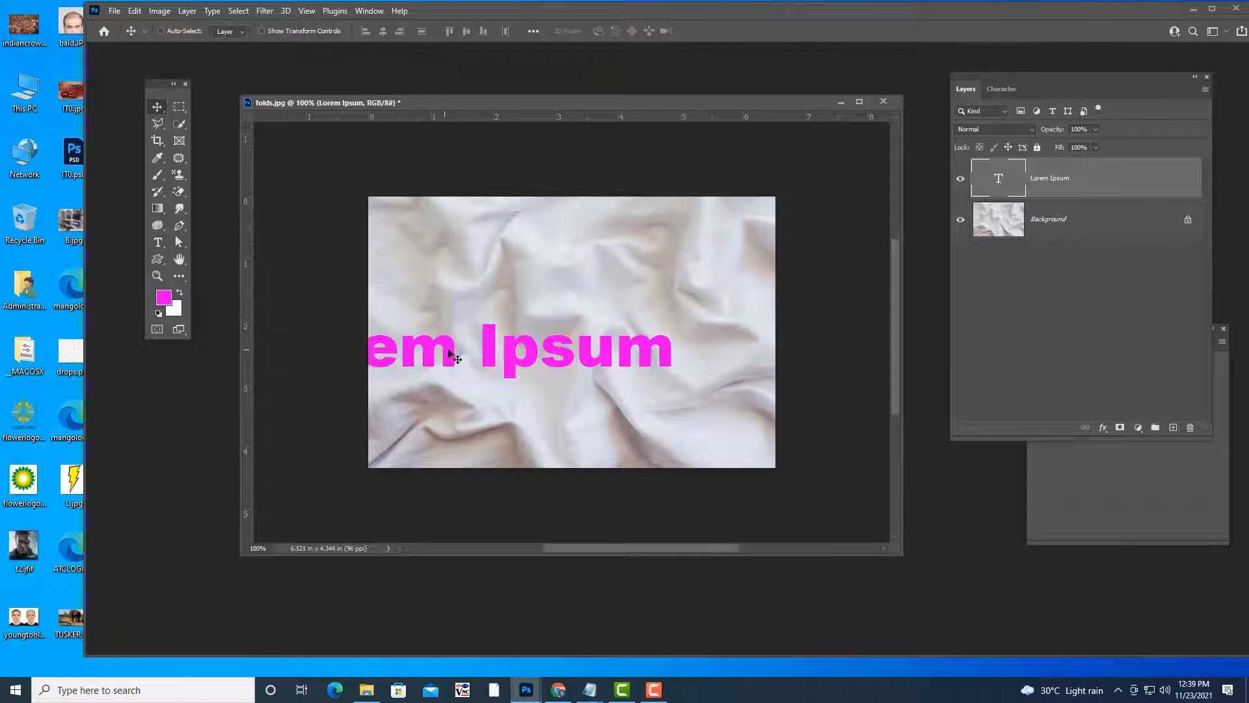
{"action": "left_click_drag", "start_coordinate": [453, 357], "coordinate": [558, 343]}
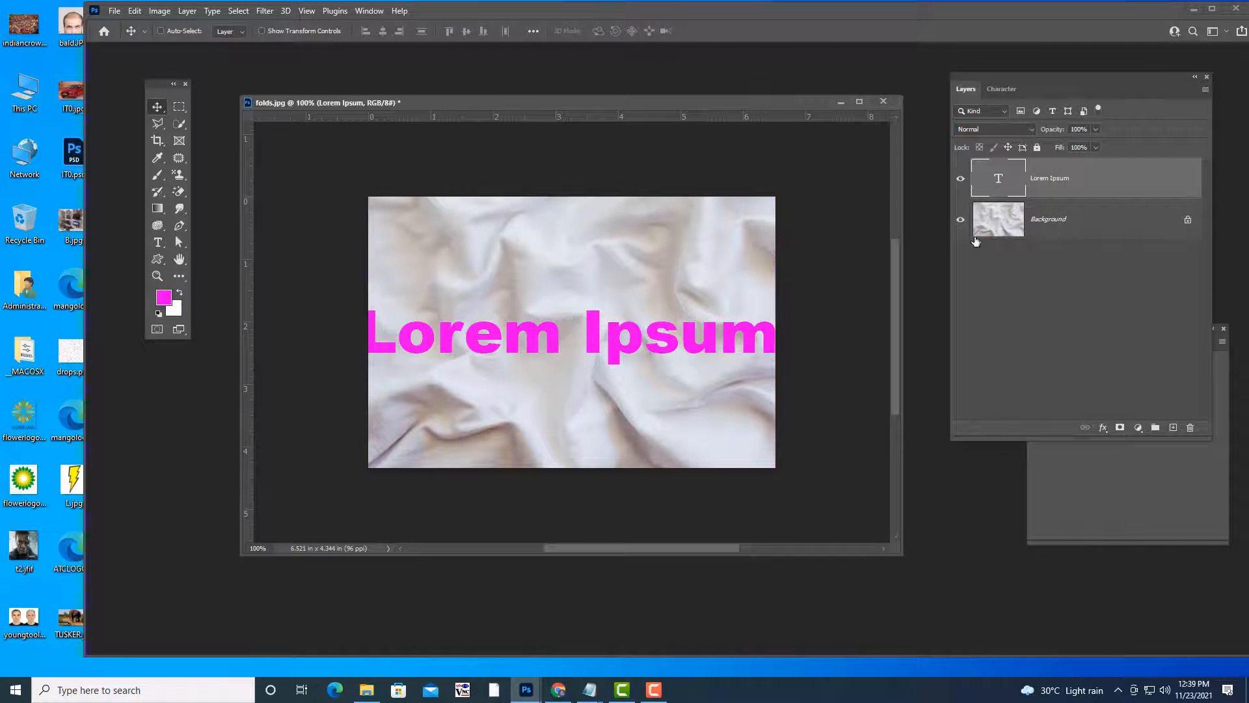
Reduce the Lorem Ipsum text to 59 pt and shift it right so it fits within the cloth.
{"action": "double_click", "coordinate": [997, 170]}
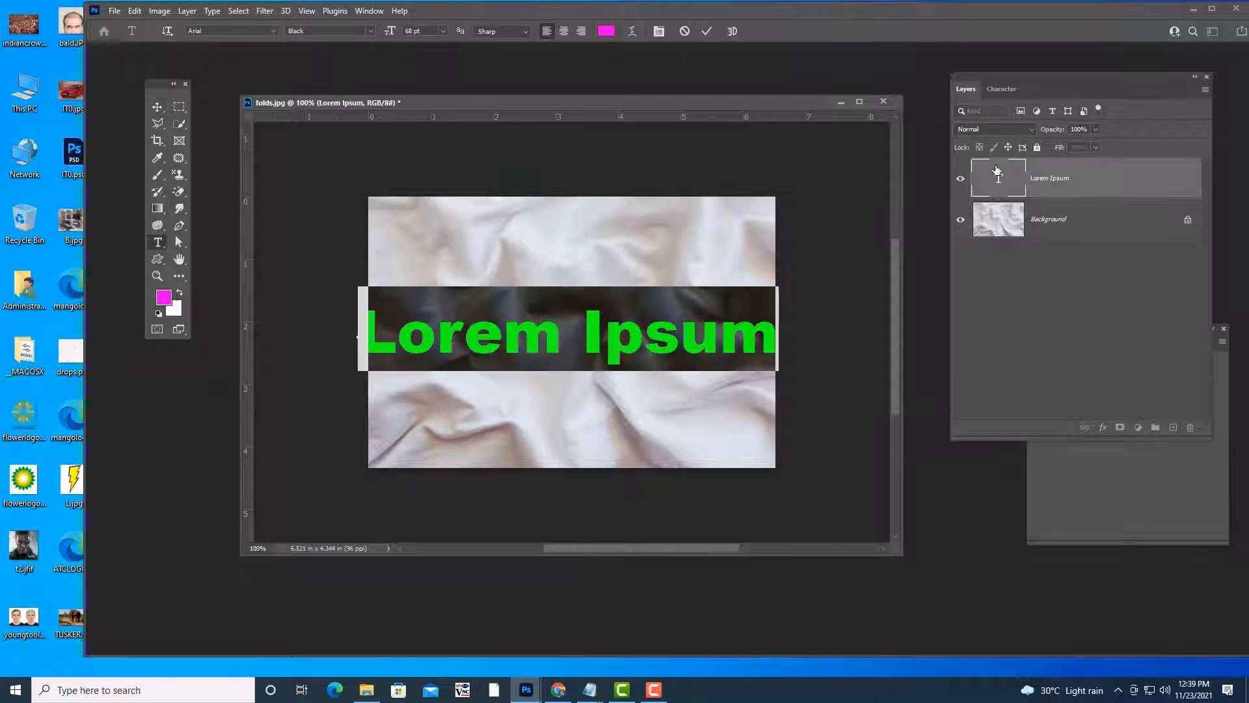
{"action": "key", "text": "ctrl+shift+comma"}
{"action": "key", "text": "ctrl+shift+comma"}
{"action": "key", "text": "ctrl+shift+comma"}
{"action": "key", "text": "ctrl+shift+comma"}
{"action": "key", "text": "ctrl+shift+comma"}
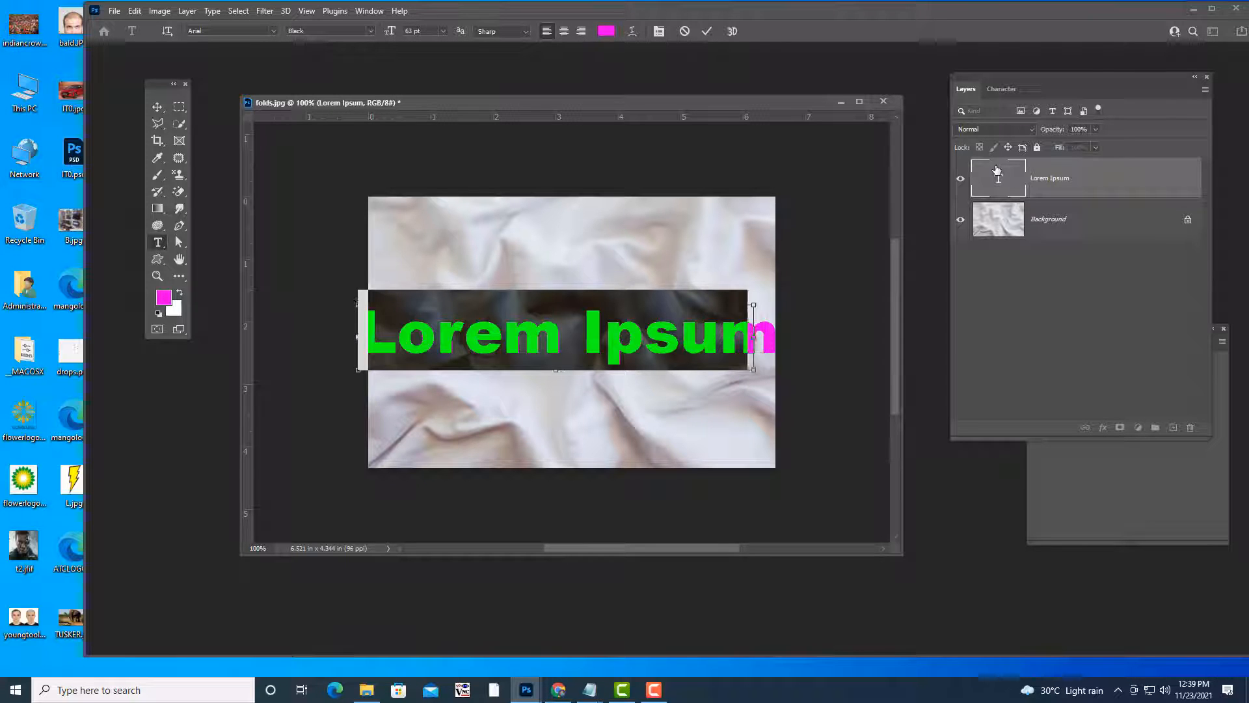
{"action": "key", "text": "ctrl+shift+comma"}
{"action": "key", "text": "ctrl+shift+comma"}
{"action": "key", "text": "ctrl+shift+comma"}
{"action": "key", "text": "ctrl+shift+comma"}
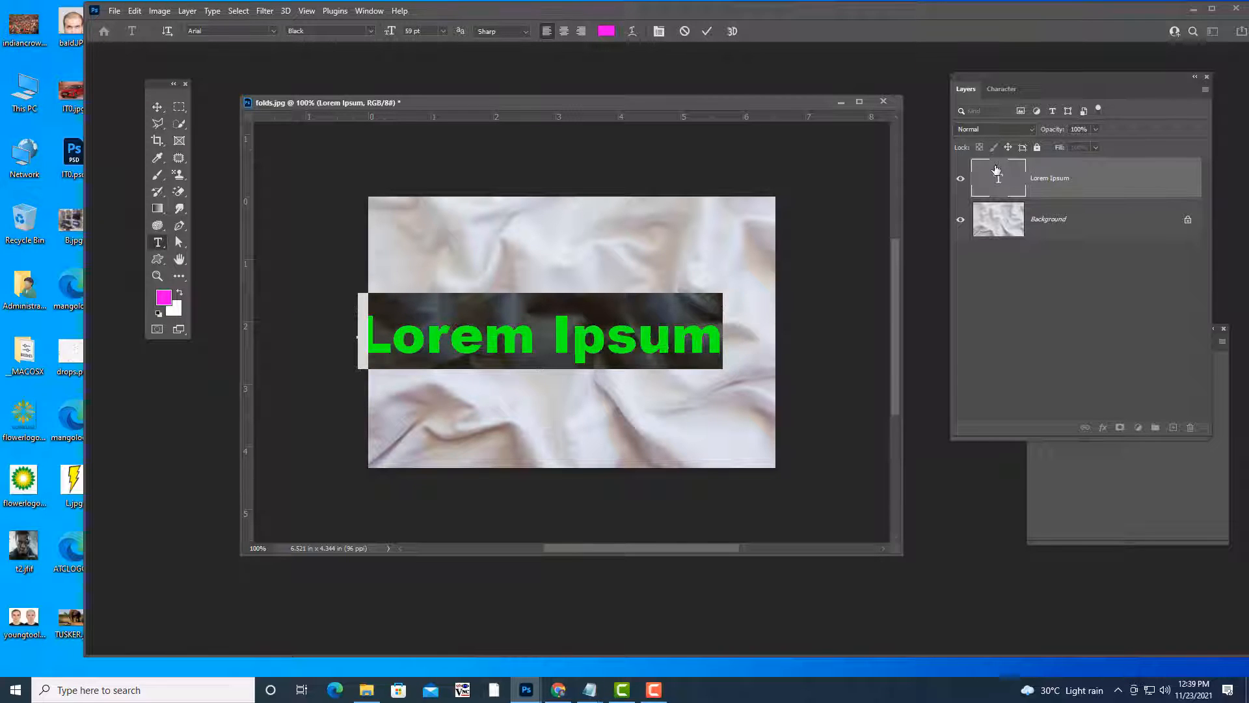
{"action": "left_click", "coordinate": [157, 107]}
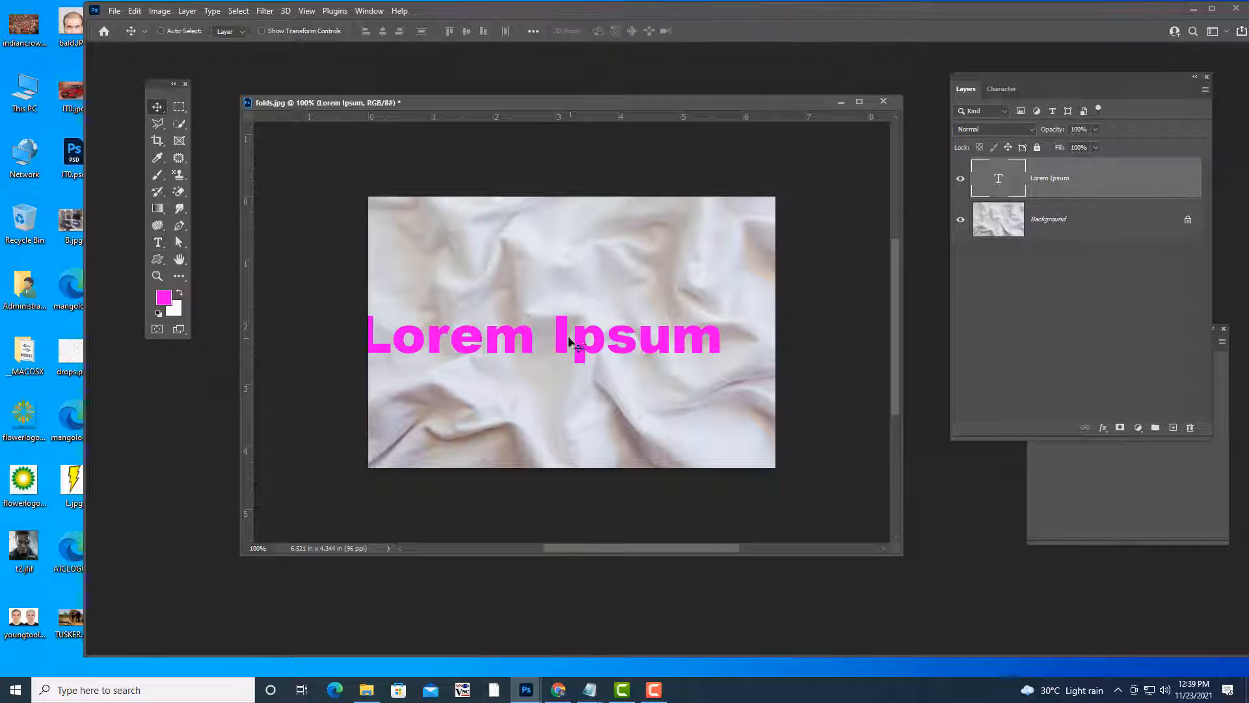
{"action": "left_click_drag", "start_coordinate": [570, 342], "coordinate": [596, 341]}
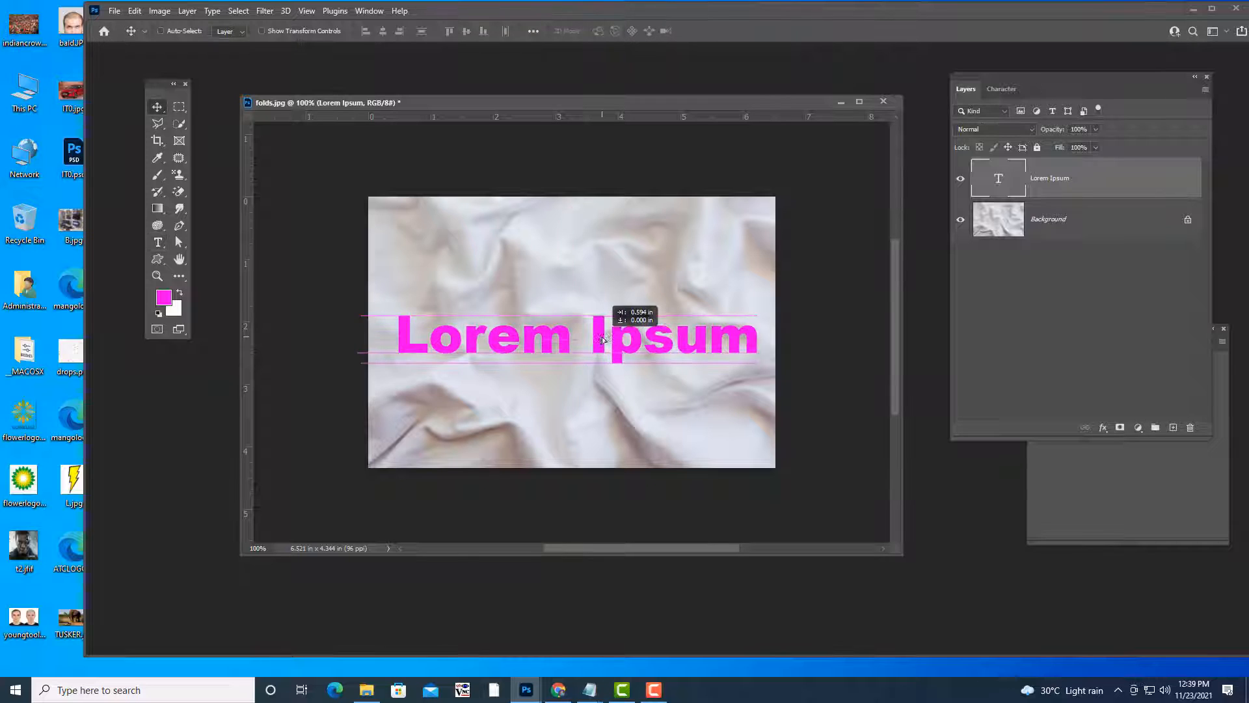
Replace the placeholder text with ANIMATION and center it horizontally on the cloth.
{"action": "double_click", "coordinate": [998, 183]}
{"action": "key", "text": "BackSpace"}
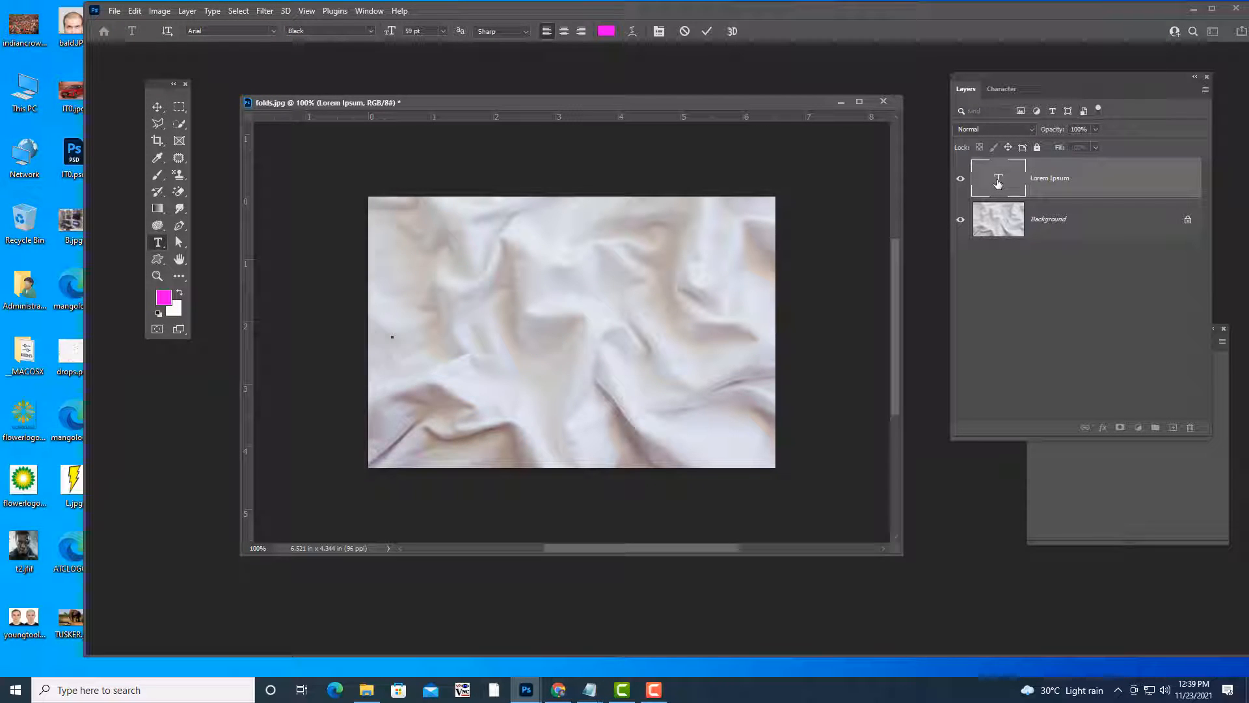
{"action": "type", "text": "ANIMATION"}
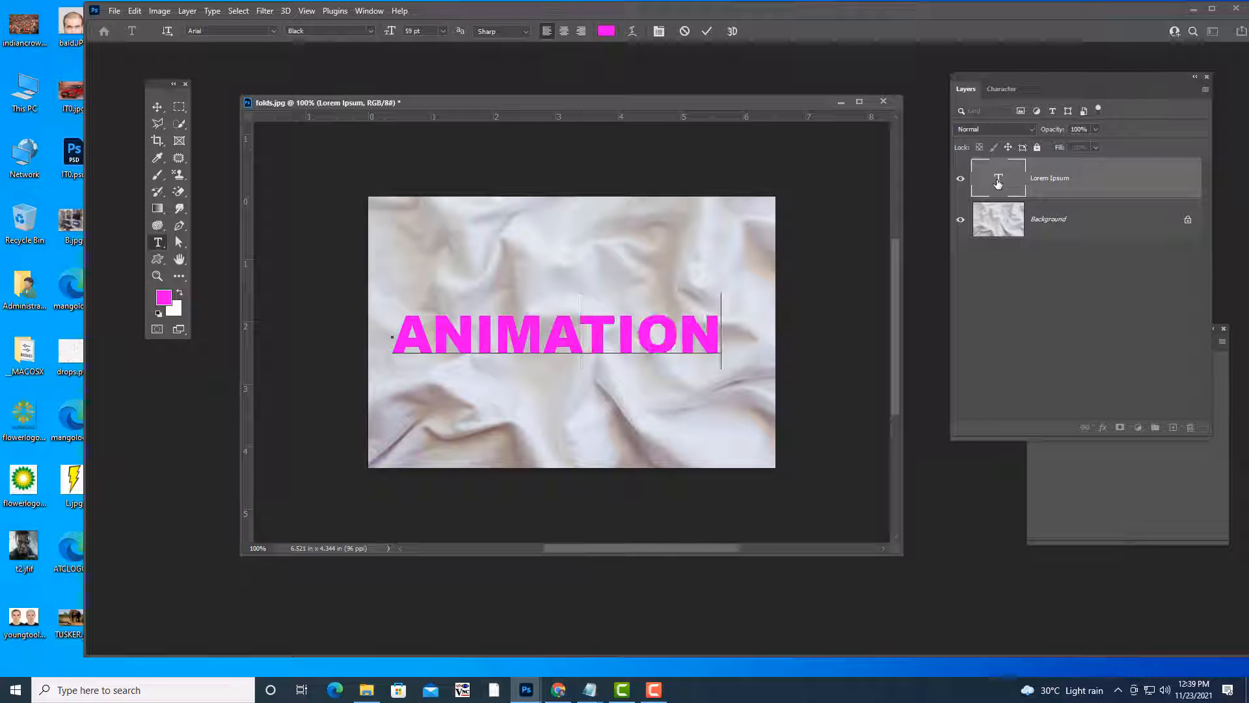
{"action": "left_click", "coordinate": [157, 106]}
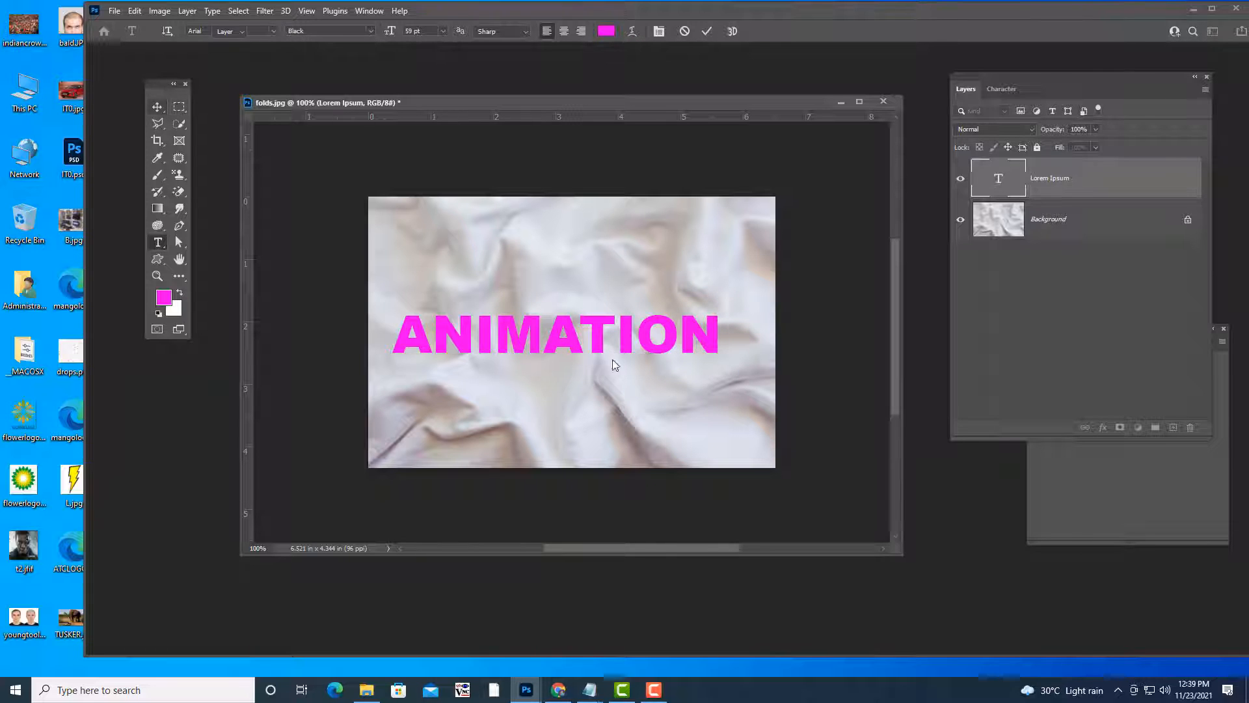
{"action": "mouse_move", "coordinate": [568, 351]}
{"action": "left_mouse_down"}
{"action": "mouse_move", "coordinate": [601, 352]}
{"action": "mouse_move", "coordinate": [590, 350]}
{"action": "left_mouse_up"}
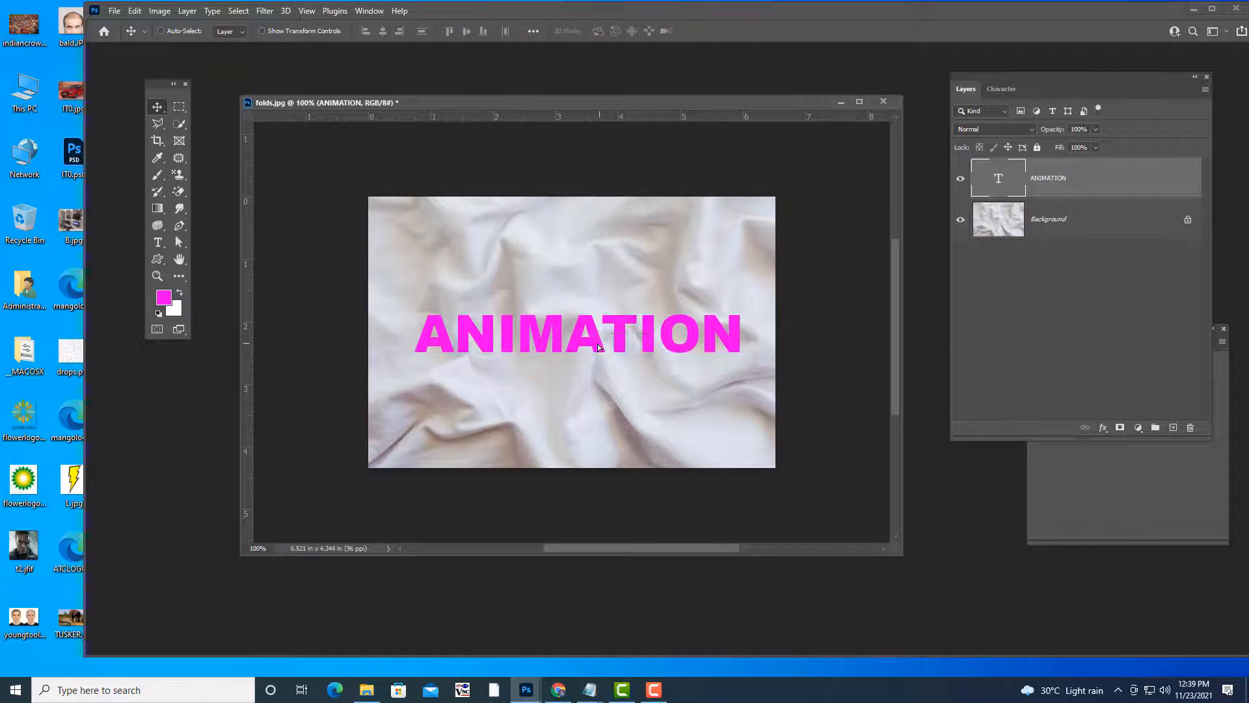
Arrange the folds.jpg window and the Layers panel side by side, and close the extra panel behind the Layers panel.
{"action": "key", "text": "ctrl+plus"}
{"action": "key", "text": "ctrl+minus"}
{"action": "left_click_drag", "start_coordinate": [1002, 73], "coordinate": [1003, 100]}
{"action": "left_click_drag", "start_coordinate": [717, 104], "coordinate": [705, 104]}
{"action": "left_click_drag", "start_coordinate": [1013, 100], "coordinate": [985, 132]}
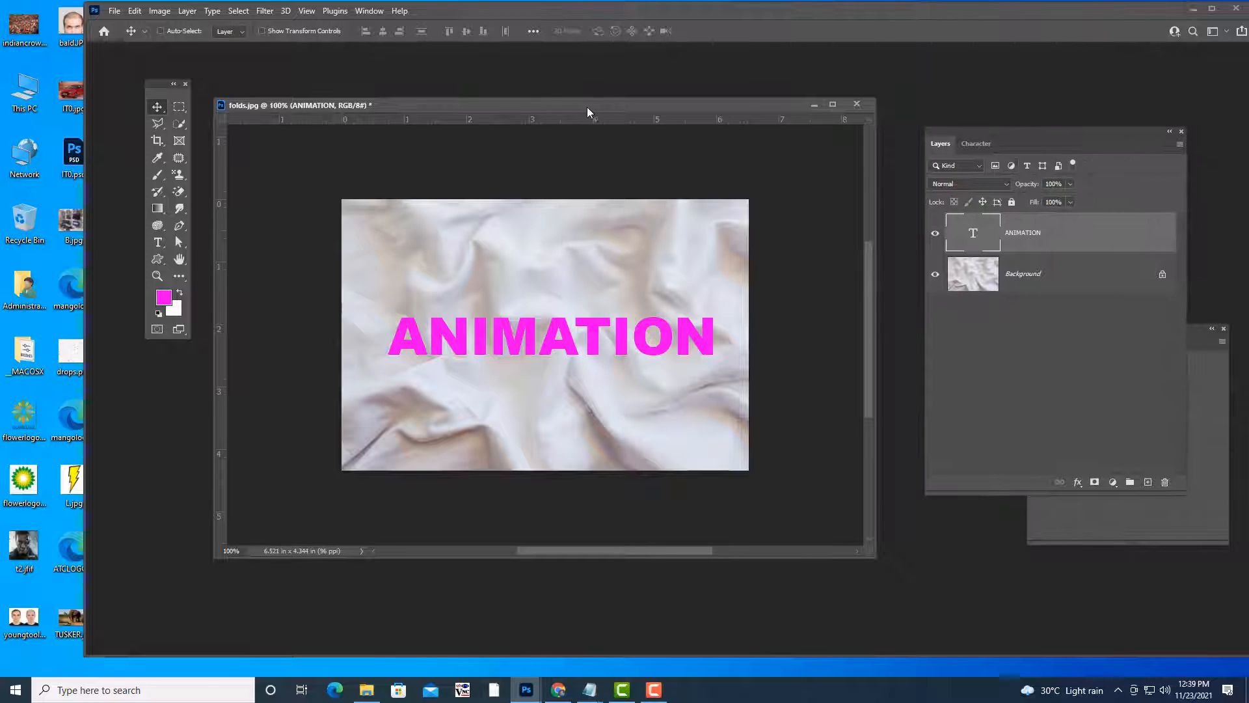
{"action": "left_click_drag", "start_coordinate": [587, 108], "coordinate": [662, 105]}
{"action": "left_click_drag", "start_coordinate": [1033, 141], "coordinate": [949, 122]}
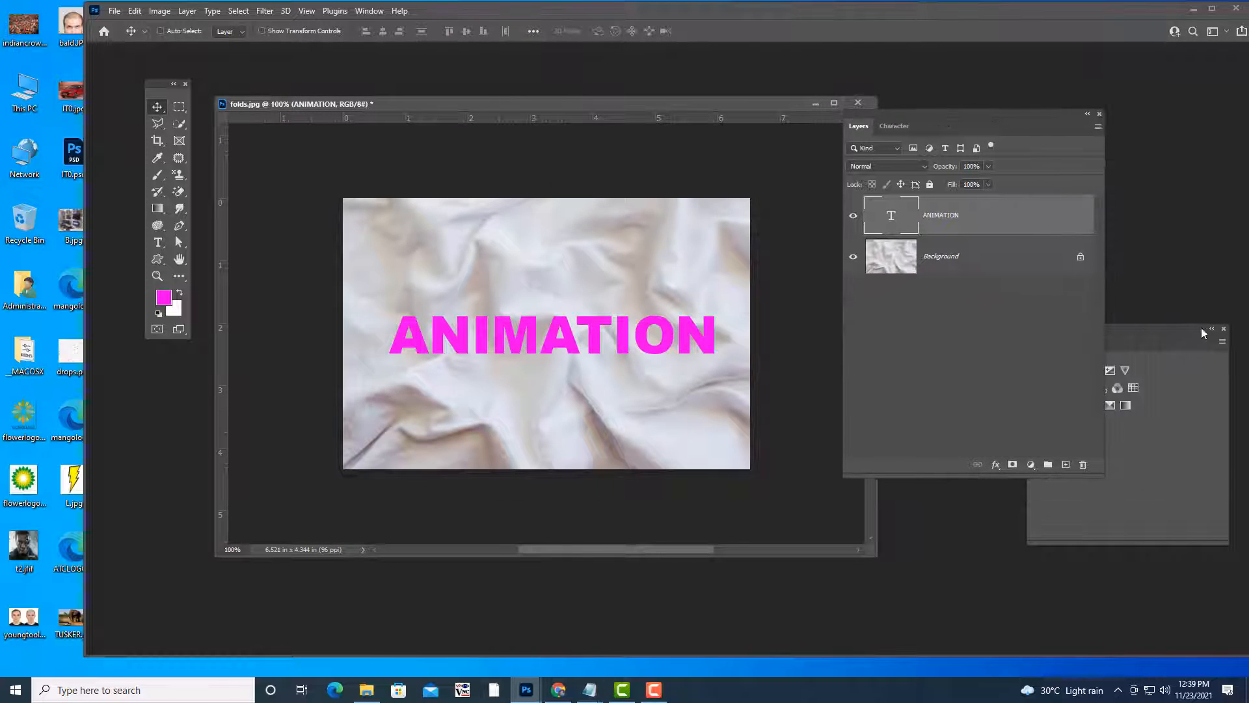
{"action": "left_click", "coordinate": [1223, 330]}
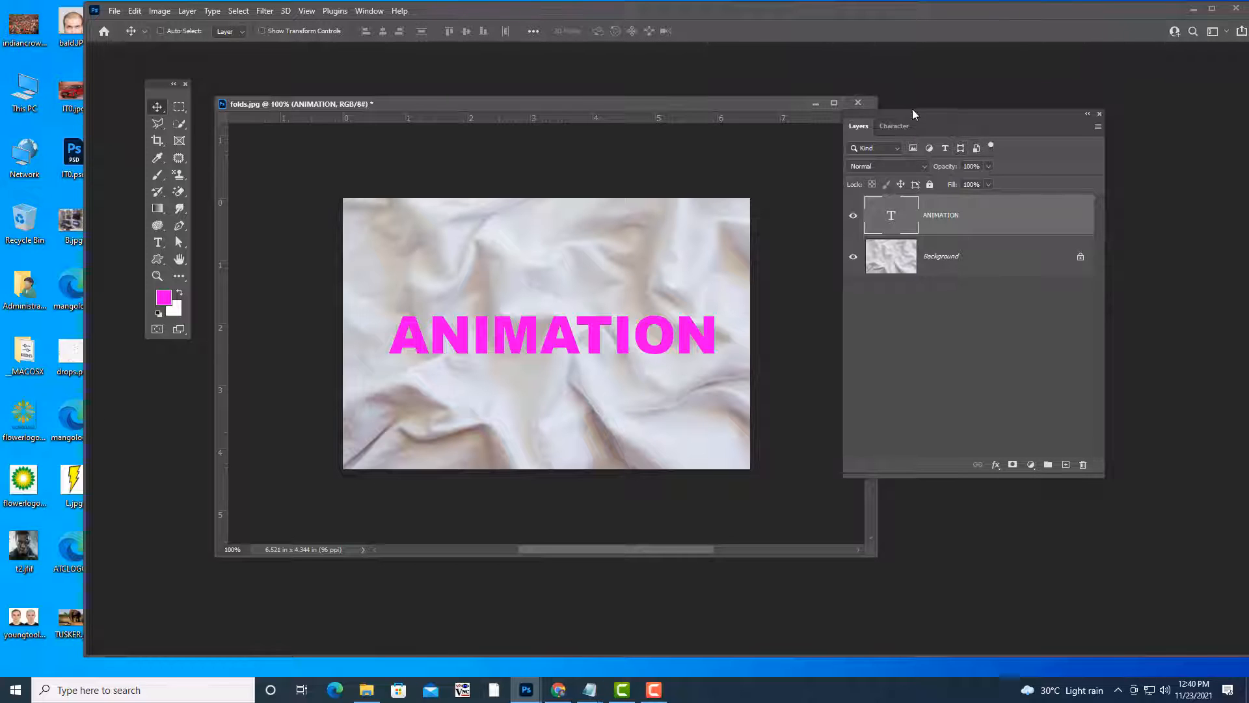
{"action": "left_click_drag", "start_coordinate": [912, 114], "coordinate": [981, 111]}
Hide the ANIMATION text layer and make a desaturated duplicate of the Background layer.
{"action": "left_click", "coordinate": [921, 213]}
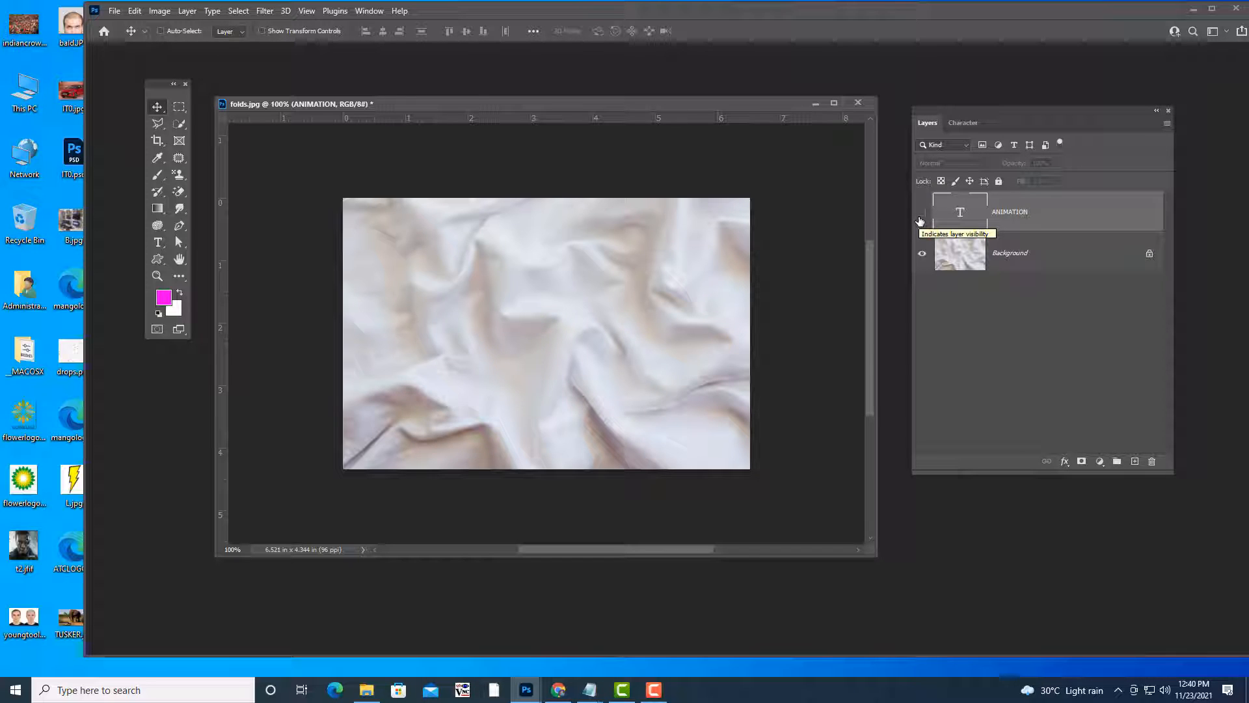
{"action": "left_click", "coordinate": [1097, 270]}
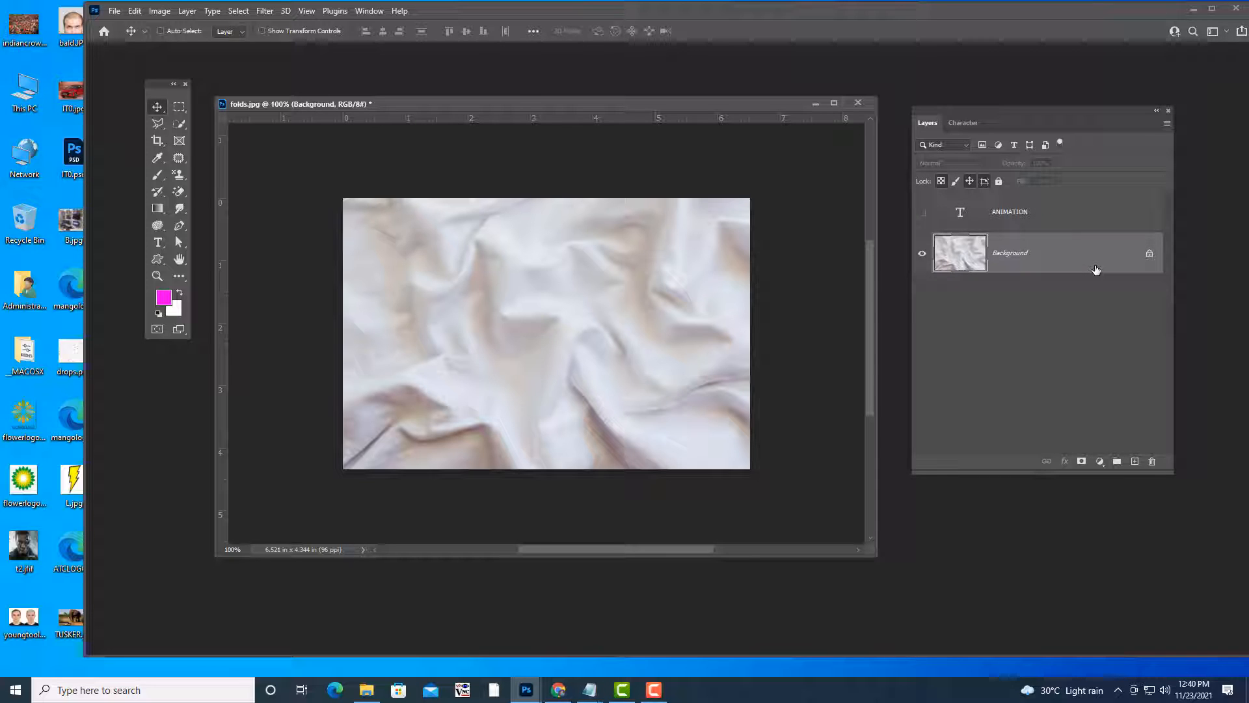
{"action": "key", "text": "ctrl+j"}
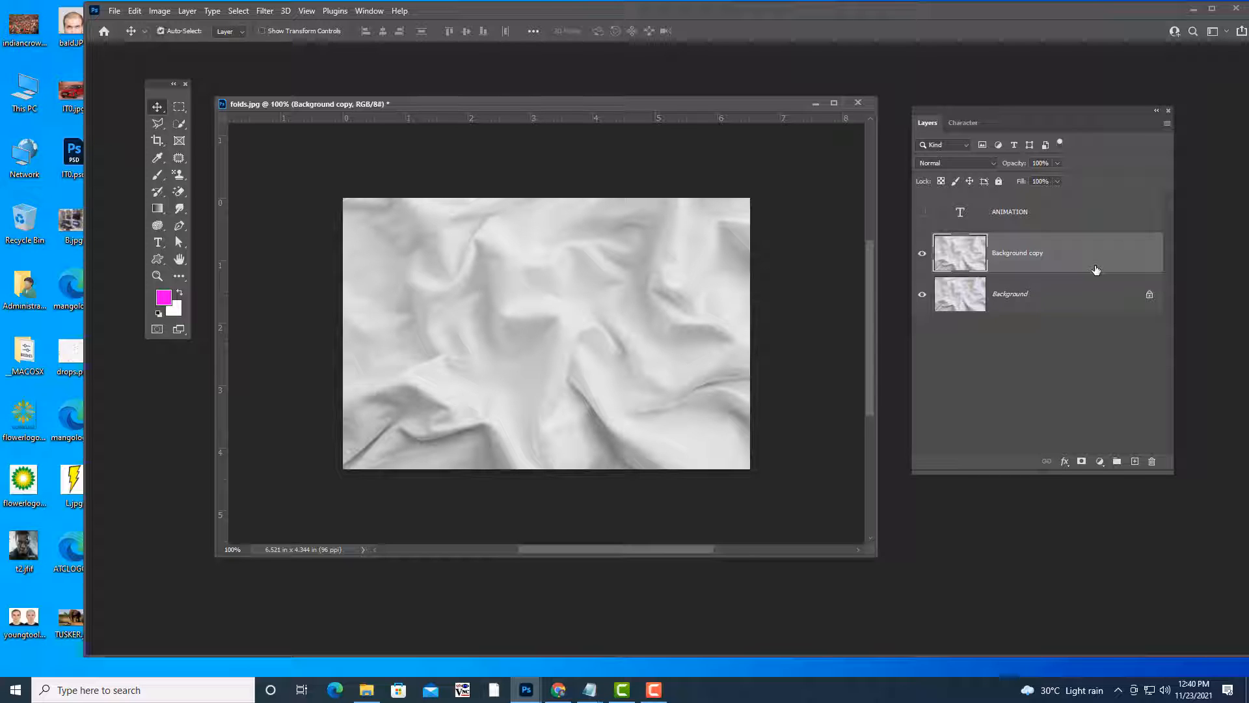
Increase the Background copy's contrast with Levels, using input levels 67, 0.61 and 221.
{"action": "key", "text": "ctrl+l"}
{"action": "left_click_drag", "start_coordinate": [847, 99], "coordinate": [873, 102]}
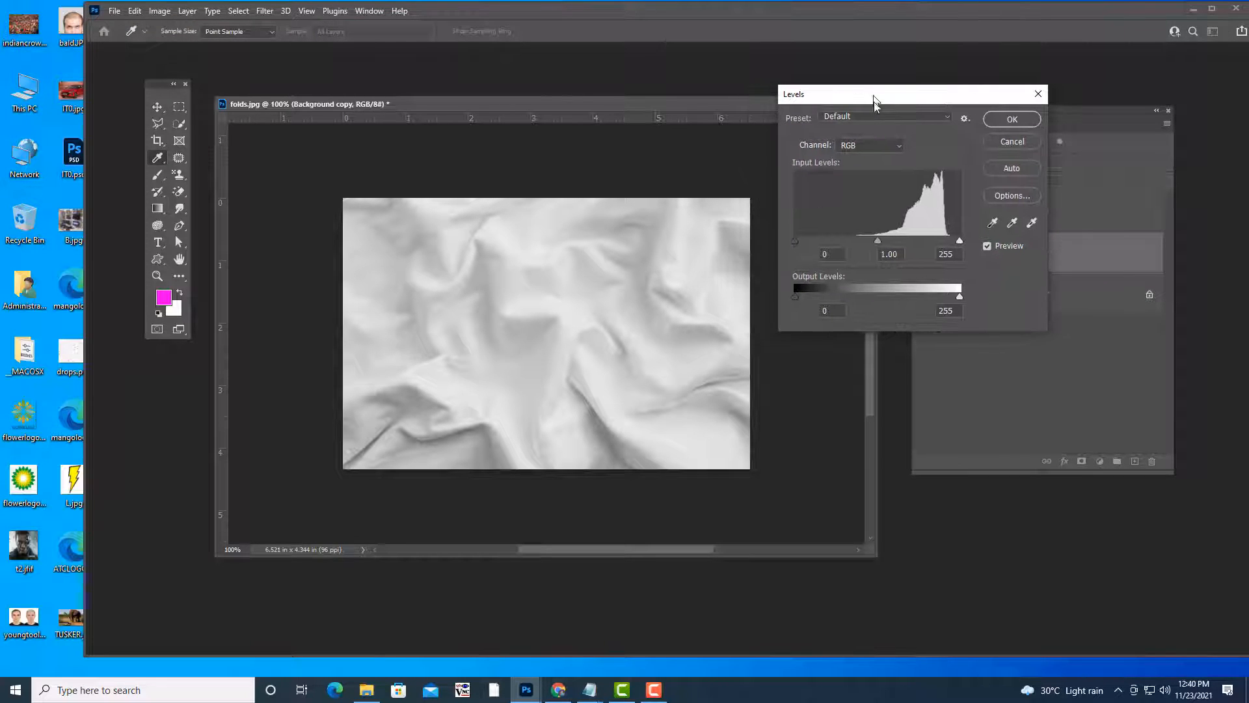
{"action": "left_click_drag", "start_coordinate": [796, 241], "coordinate": [826, 241]}
{"action": "left_click_drag", "start_coordinate": [960, 240], "coordinate": [839, 241]}
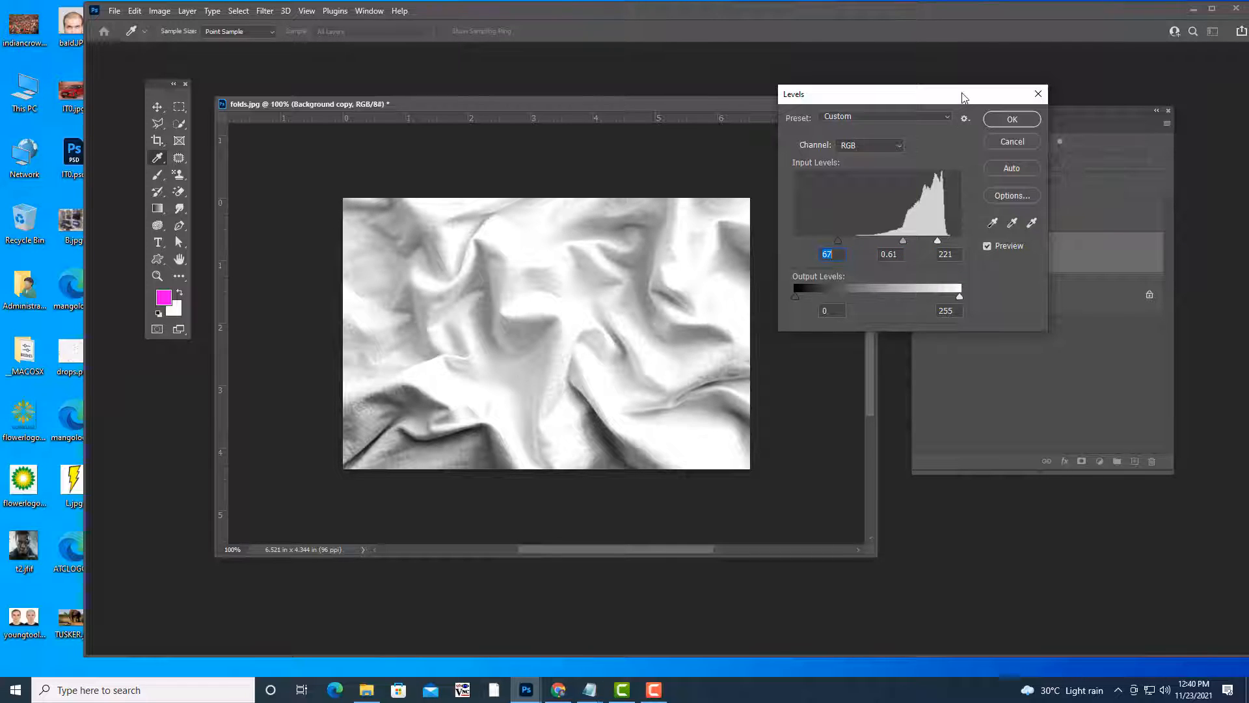
{"action": "left_click_drag", "start_coordinate": [961, 93], "coordinate": [930, 89]}
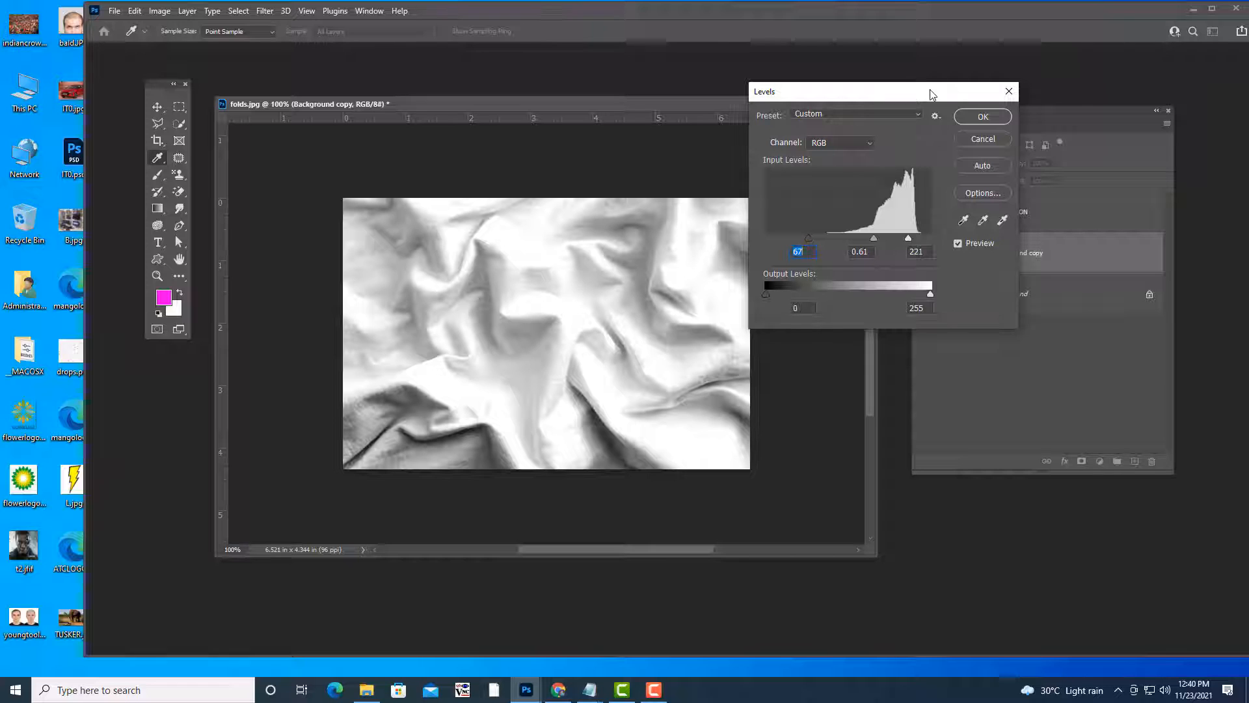
{"action": "left_click_drag", "start_coordinate": [932, 94], "coordinate": [918, 97]}
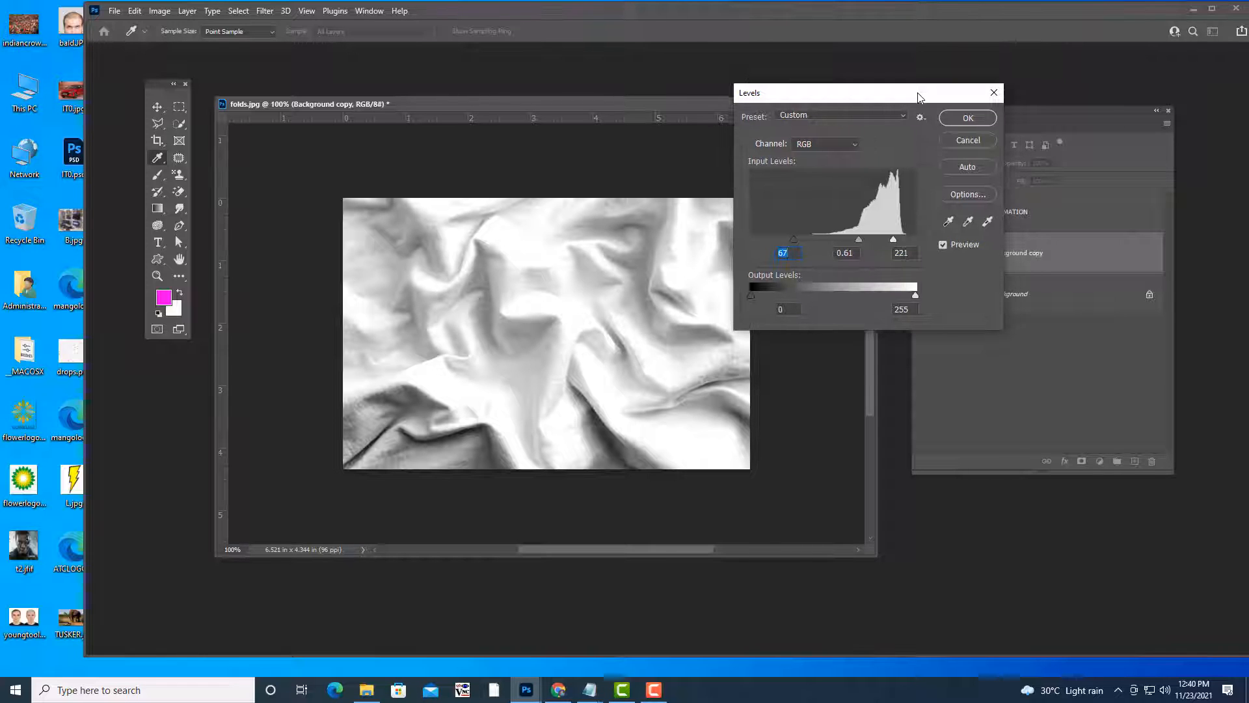
{"action": "left_click", "coordinate": [968, 118]}
{"action": "key", "text": "v"}
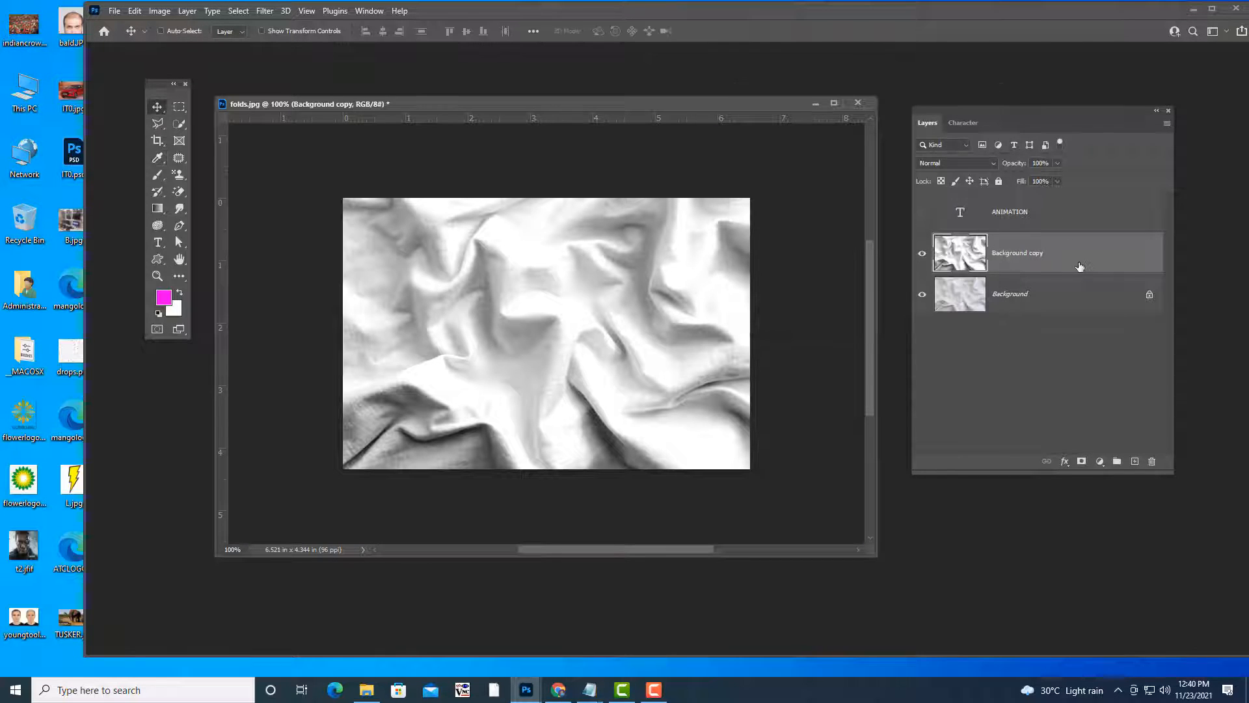
Save the document to the Desktop as clothblackwhite in Photoshop format, keeping maximum compatibility.
{"action": "left_click", "coordinate": [115, 11]}
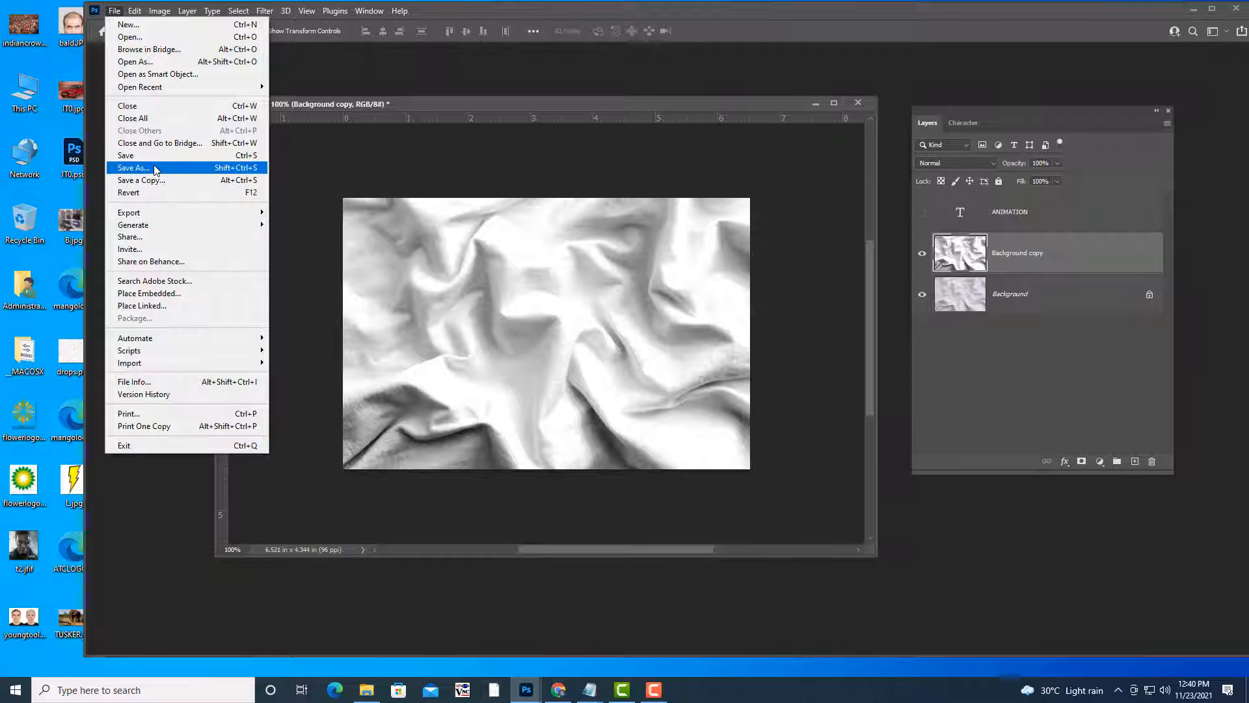
{"action": "left_click", "coordinate": [154, 180]}
{"action": "left_click", "coordinate": [698, 418]}
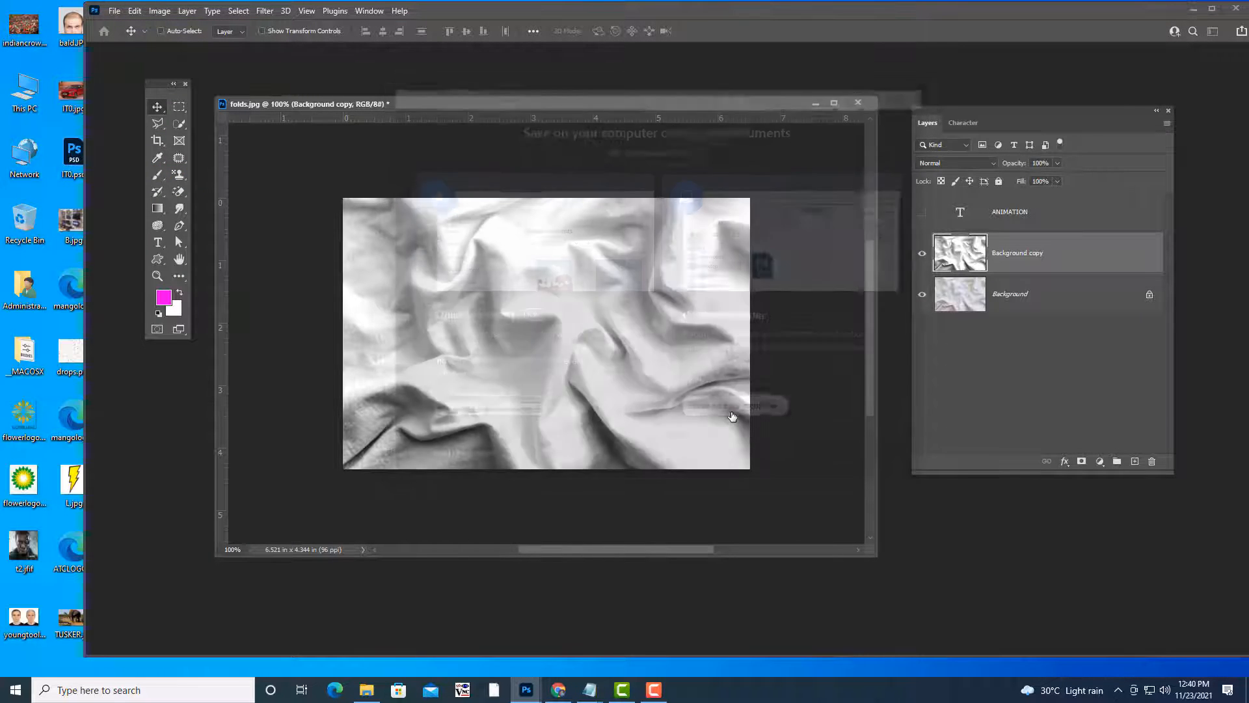
{"action": "left_click", "coordinate": [442, 123]}
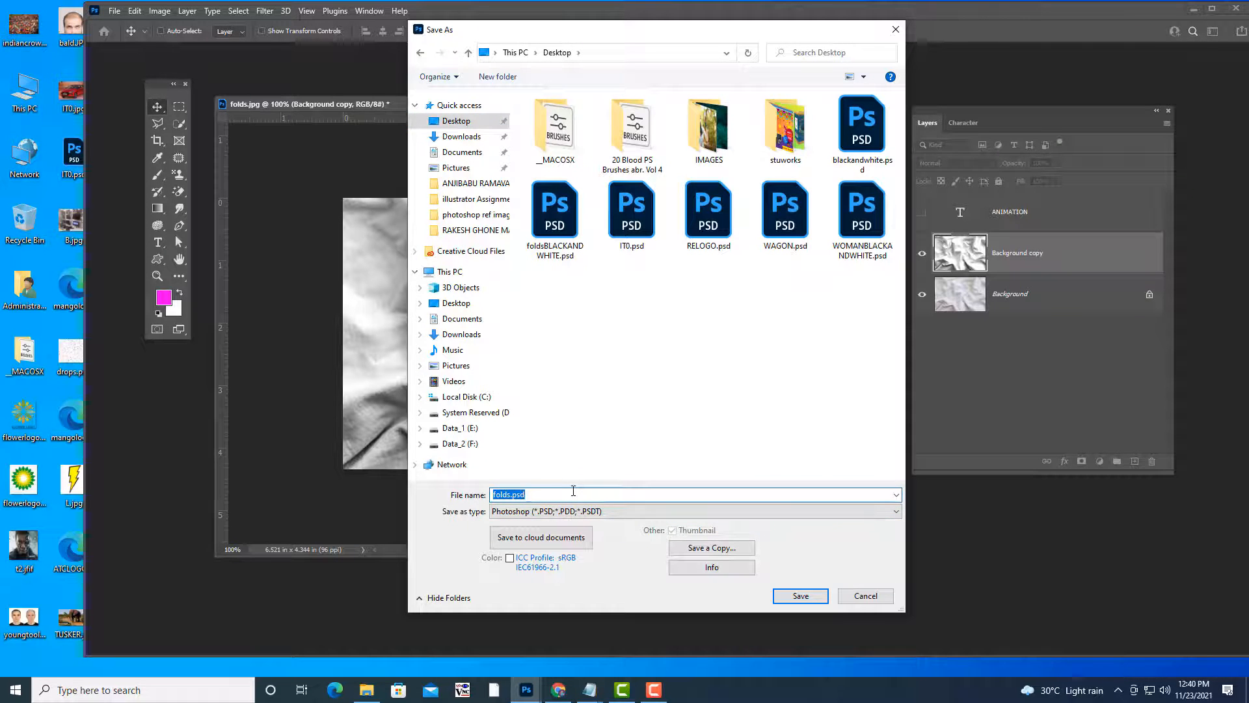
{"action": "type", "text": "clothblackwhite"}
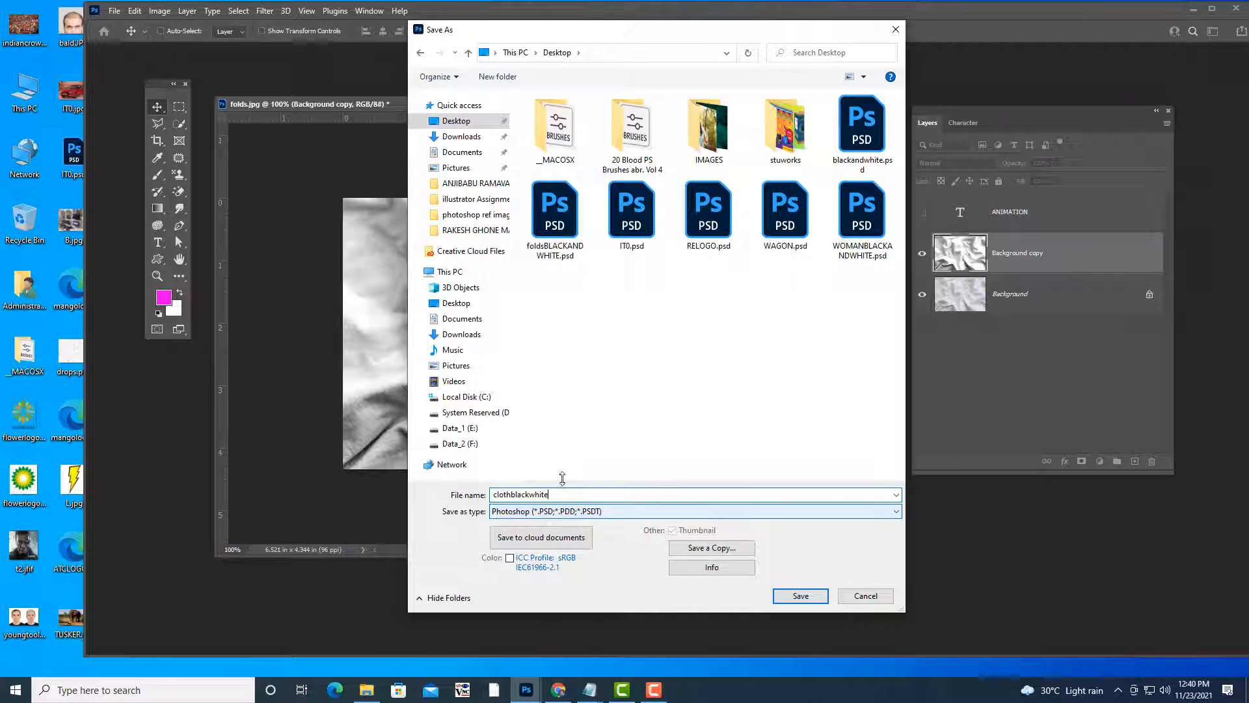
{"action": "left_click", "coordinate": [801, 596]}
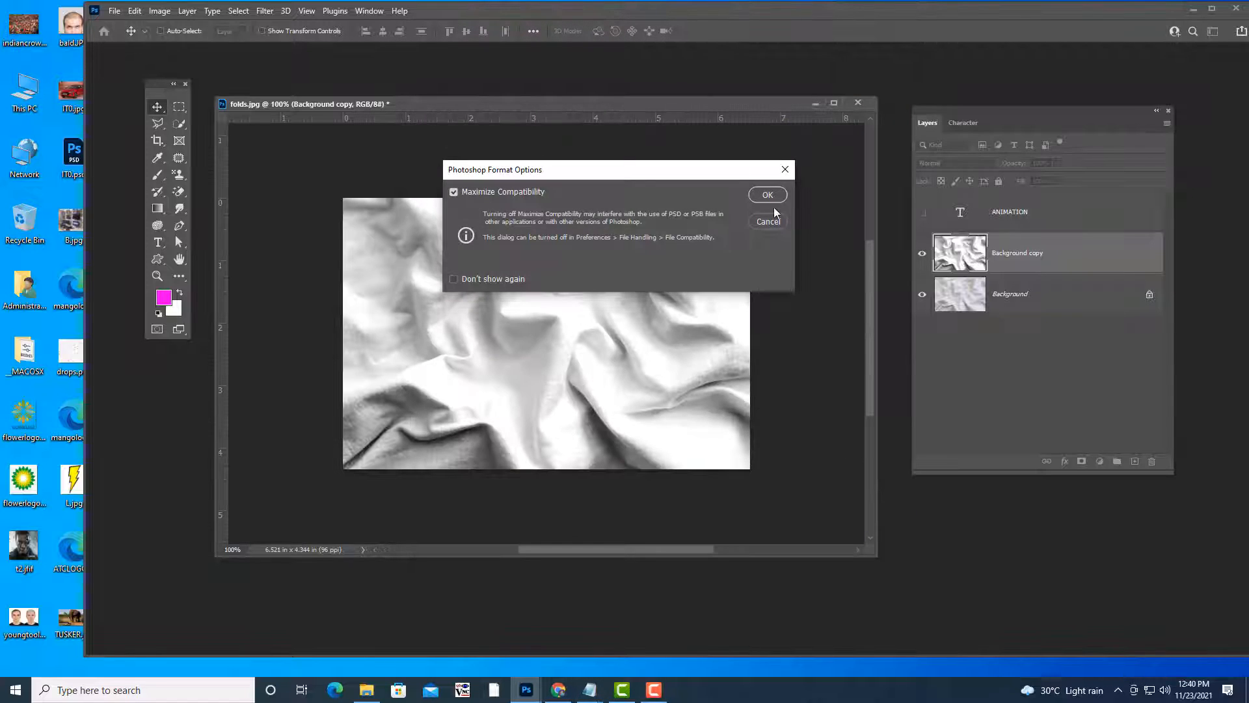
{"action": "left_click", "coordinate": [764, 194]}
Delete the black-and-white Background copy layer, and show and select the ANIMATION text layer.
{"action": "key", "text": "Delete"}
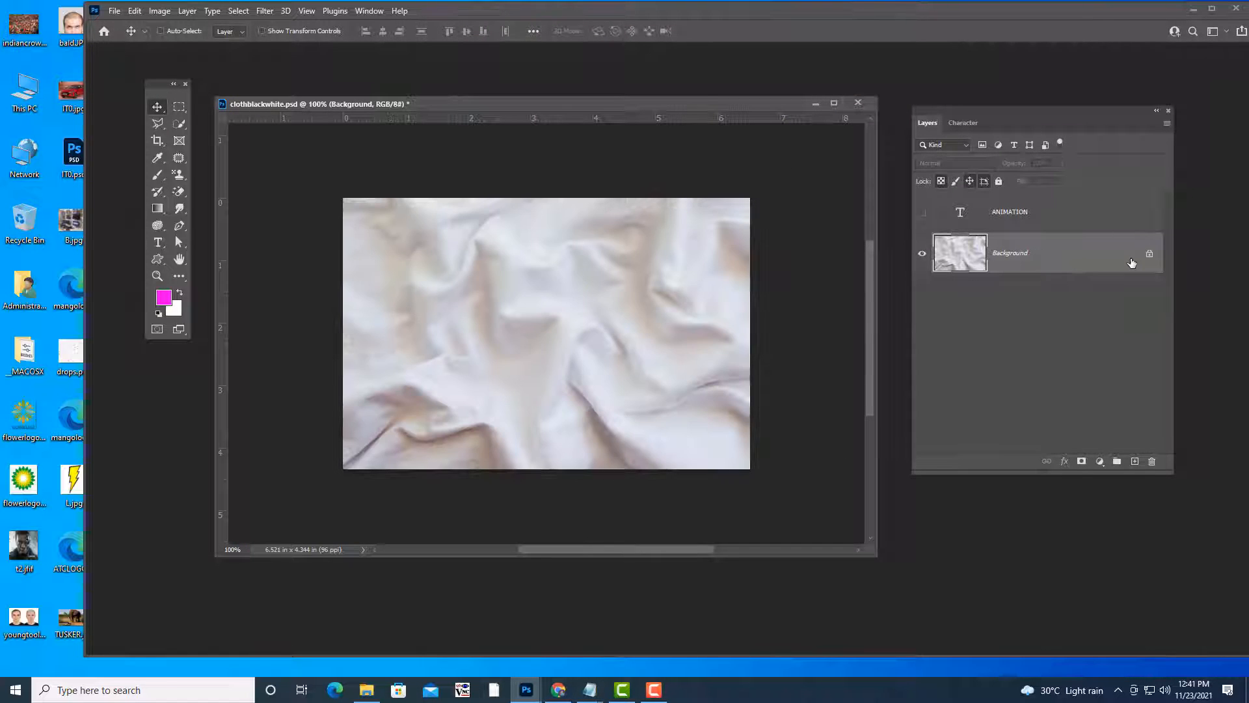
{"action": "left_click", "coordinate": [930, 211]}
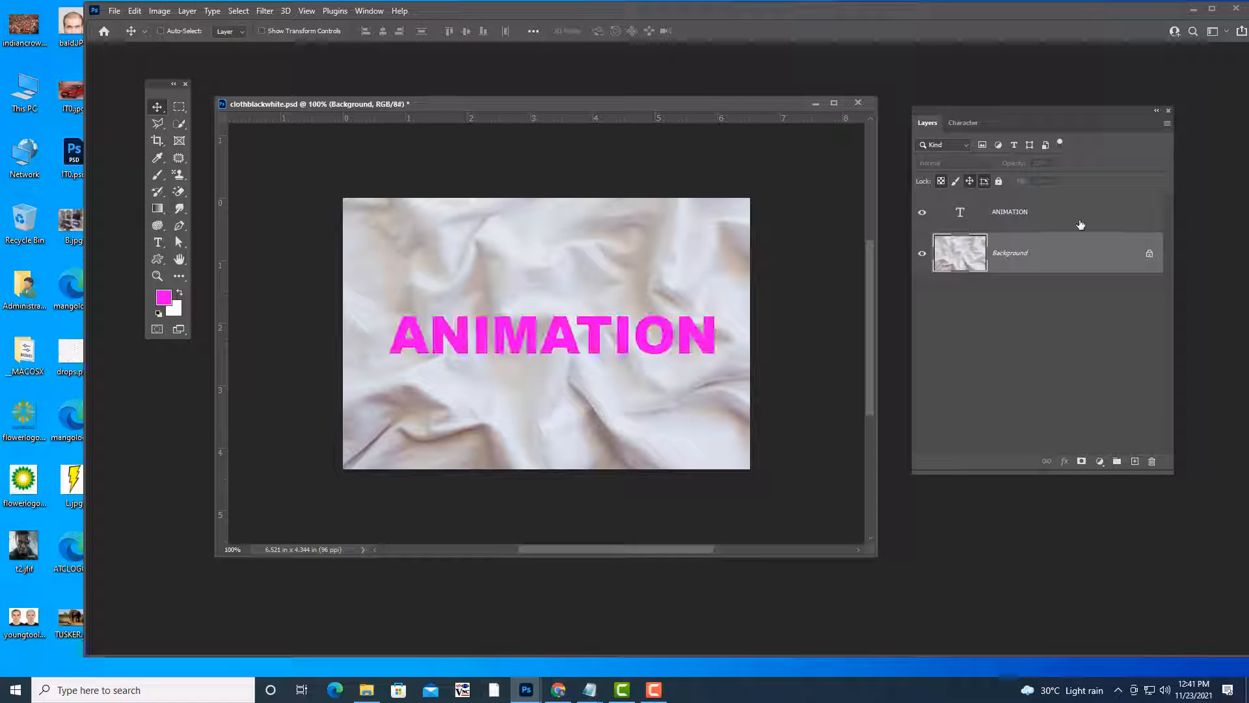
{"action": "left_click", "coordinate": [1080, 225]}
Enlarge the document window, and scale the ANIMATION text up slightly, centered horizontally on the cloth.
{"action": "mouse_move", "coordinate": [474, 104]}
{"action": "left_mouse_down"}
{"action": "mouse_move", "coordinate": [500, 128]}
{"action": "mouse_move", "coordinate": [474, 128]}
{"action": "mouse_move", "coordinate": [472, 99]}
{"action": "left_mouse_up"}
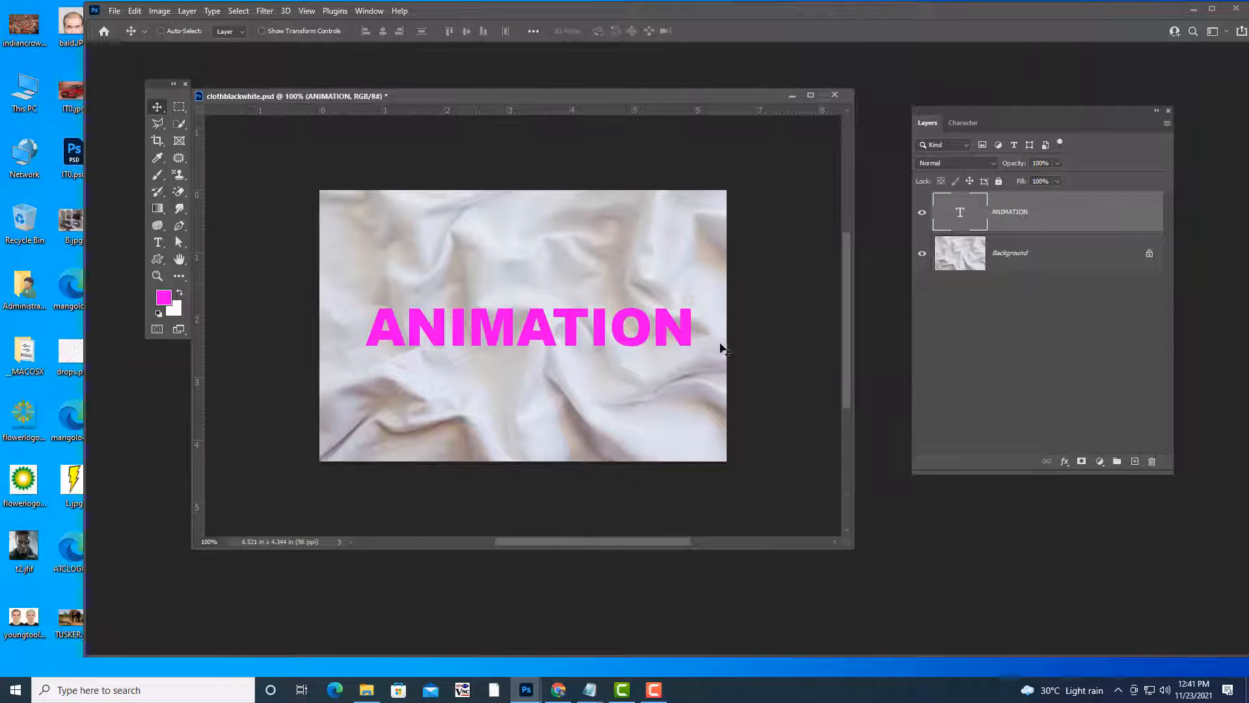
{"action": "left_click_drag", "start_coordinate": [846, 540], "coordinate": [916, 613]}
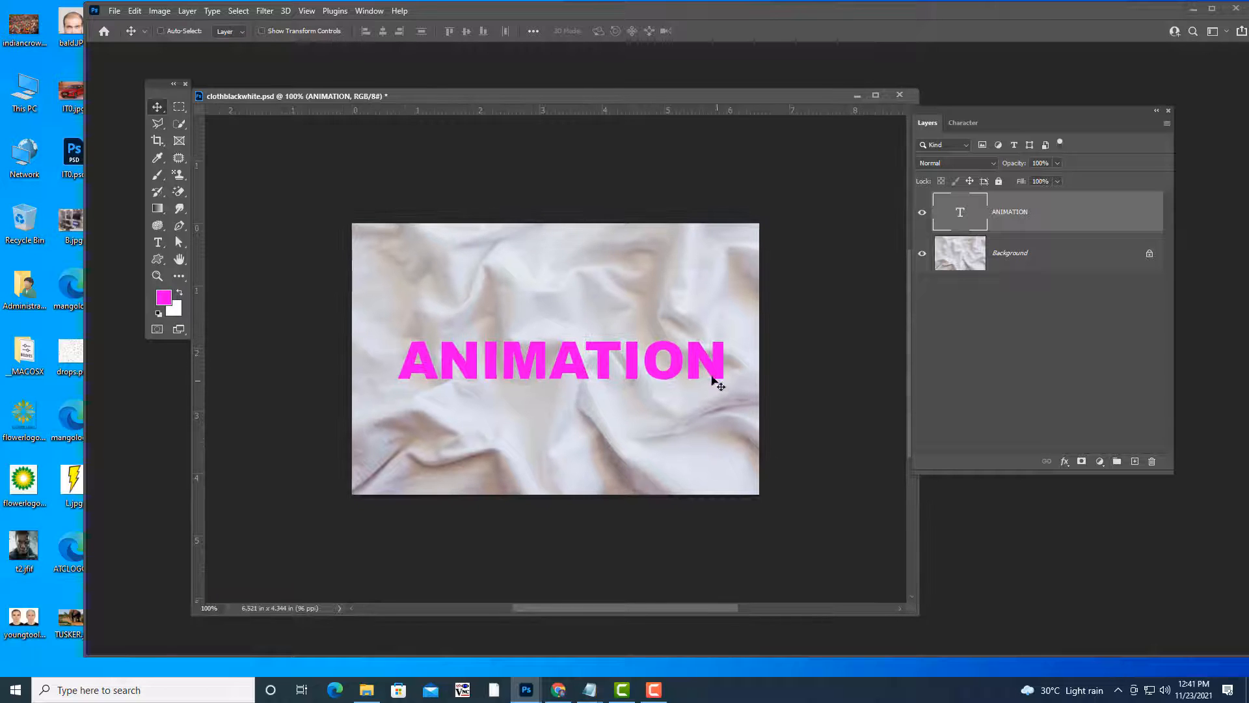
{"action": "left_click_drag", "start_coordinate": [711, 384], "coordinate": [698, 362]}
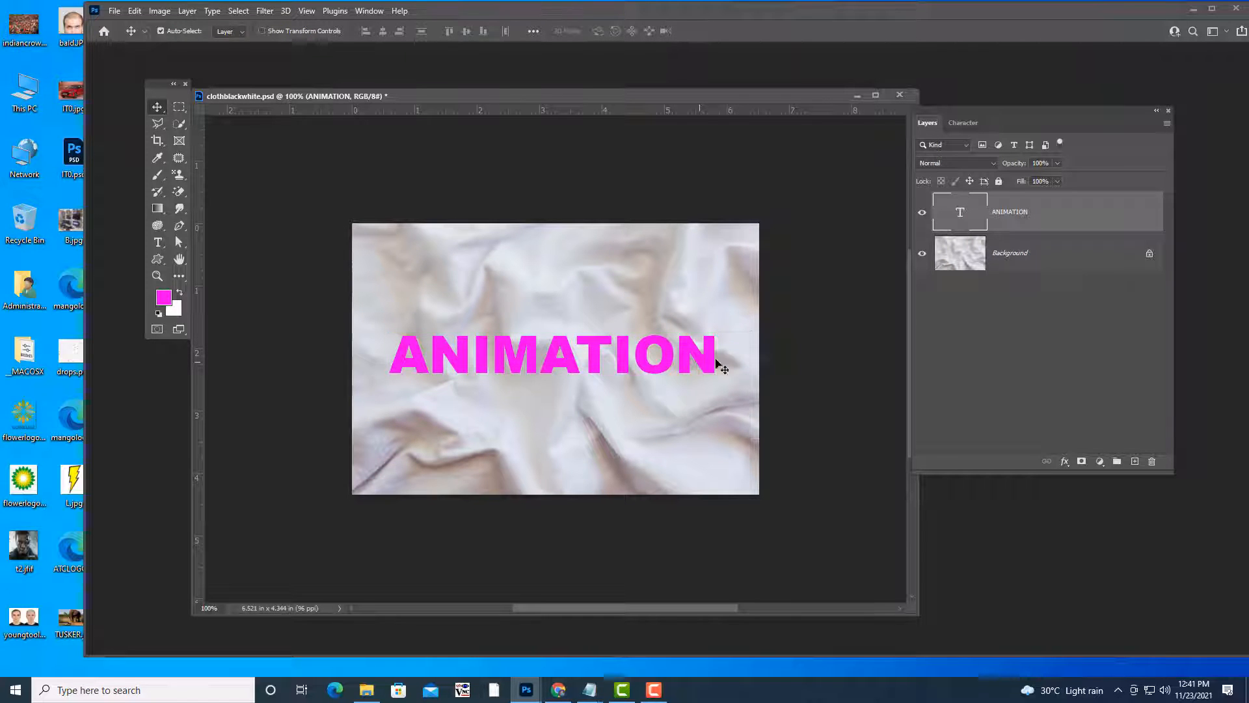
{"action": "key", "text": "ctrl+t"}
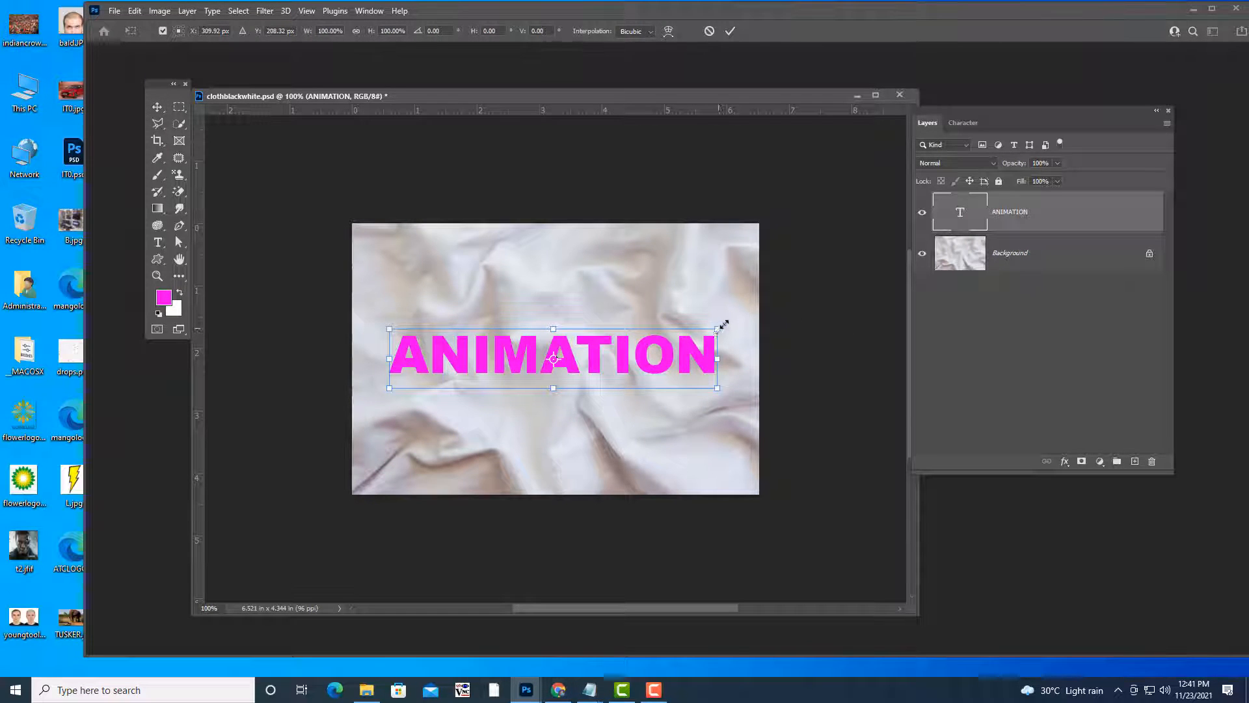
{"action": "left_click_drag", "start_coordinate": [718, 329], "coordinate": [710, 357]}
{"action": "key", "text": "Return"}
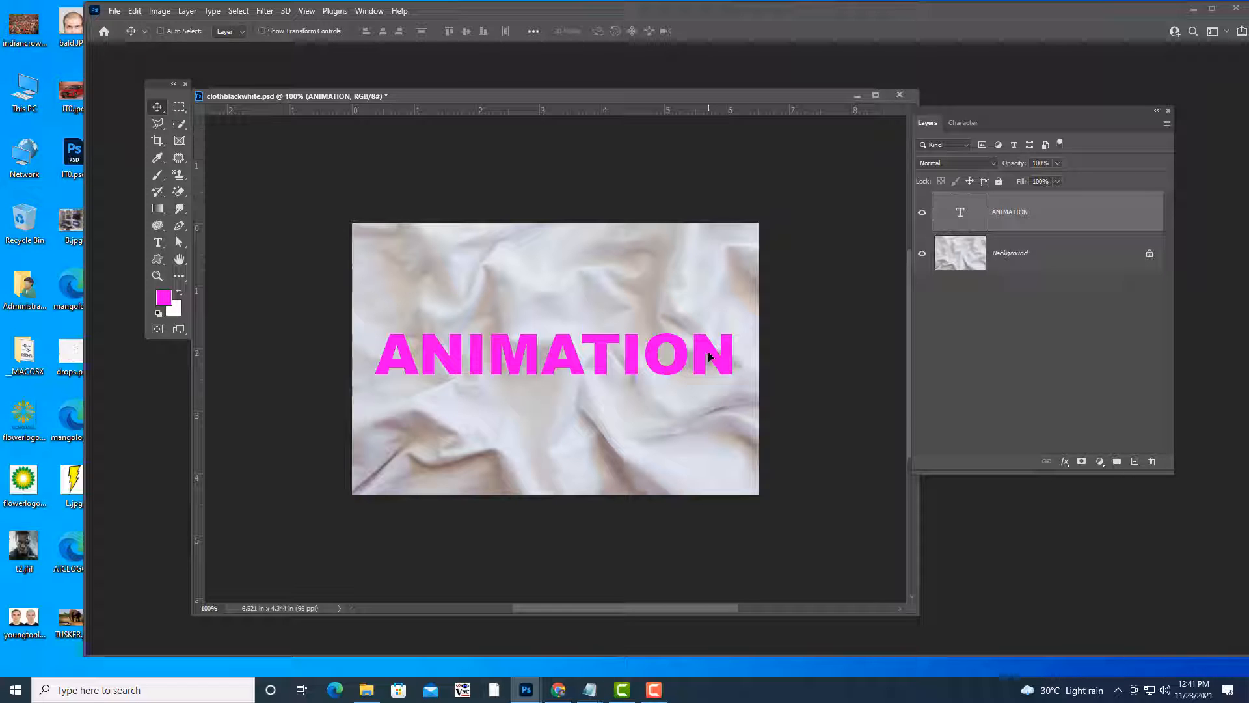
{"action": "left_click_drag", "start_coordinate": [579, 96], "coordinate": [585, 96]}
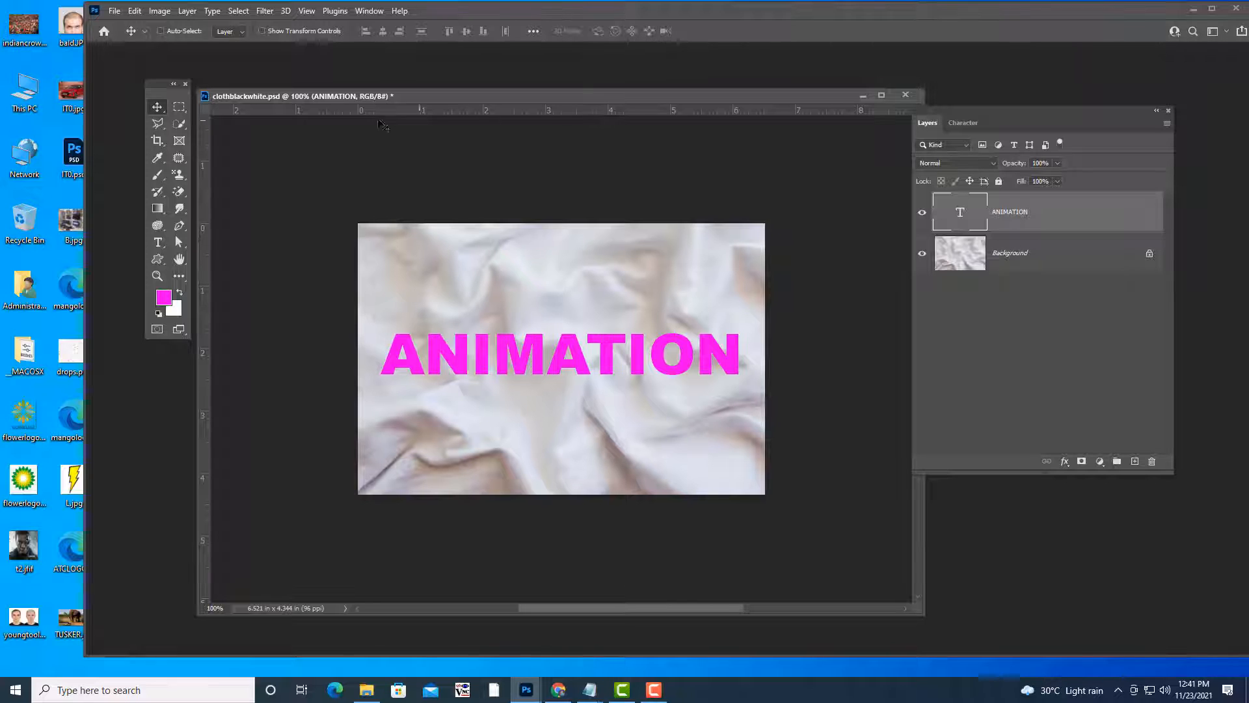
Start the Displace filter on the ANIMATION layer, rasterizing the text and using 5 for both horizontal and vertical scale.
{"action": "left_click", "coordinate": [265, 11]}
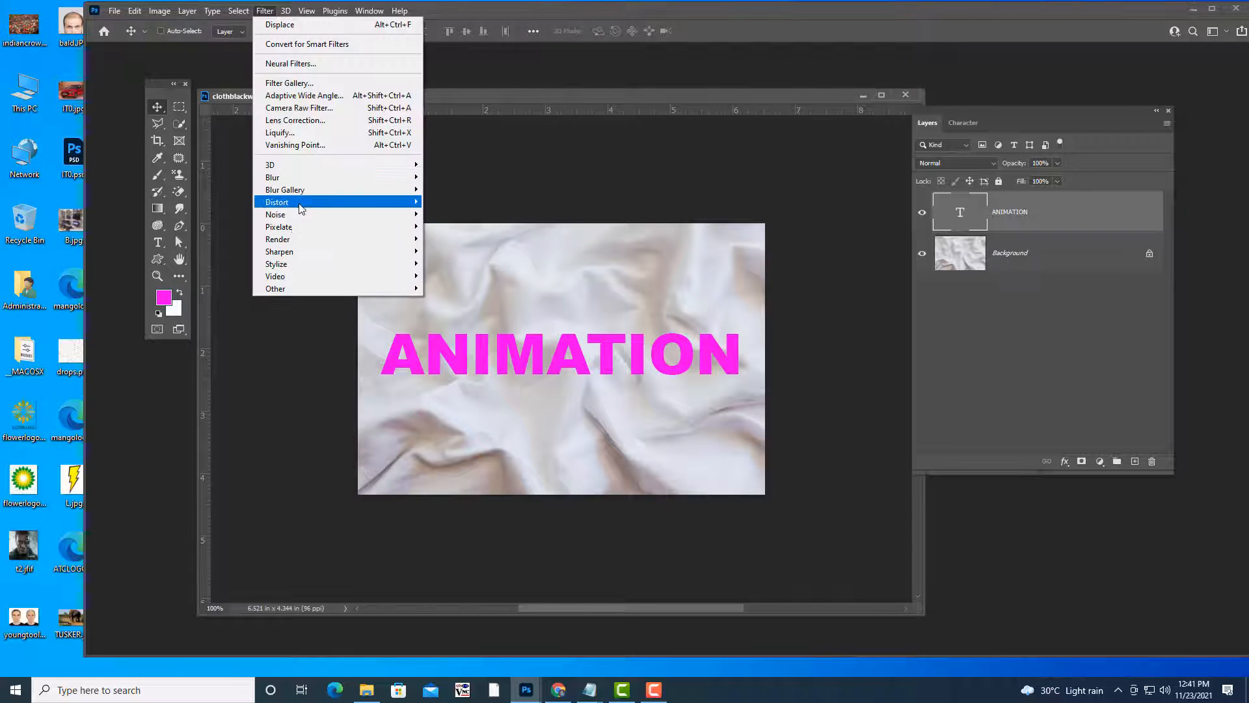
{"action": "mouse_move", "coordinate": [301, 209]}
{"action": "left_click", "coordinate": [463, 204]}
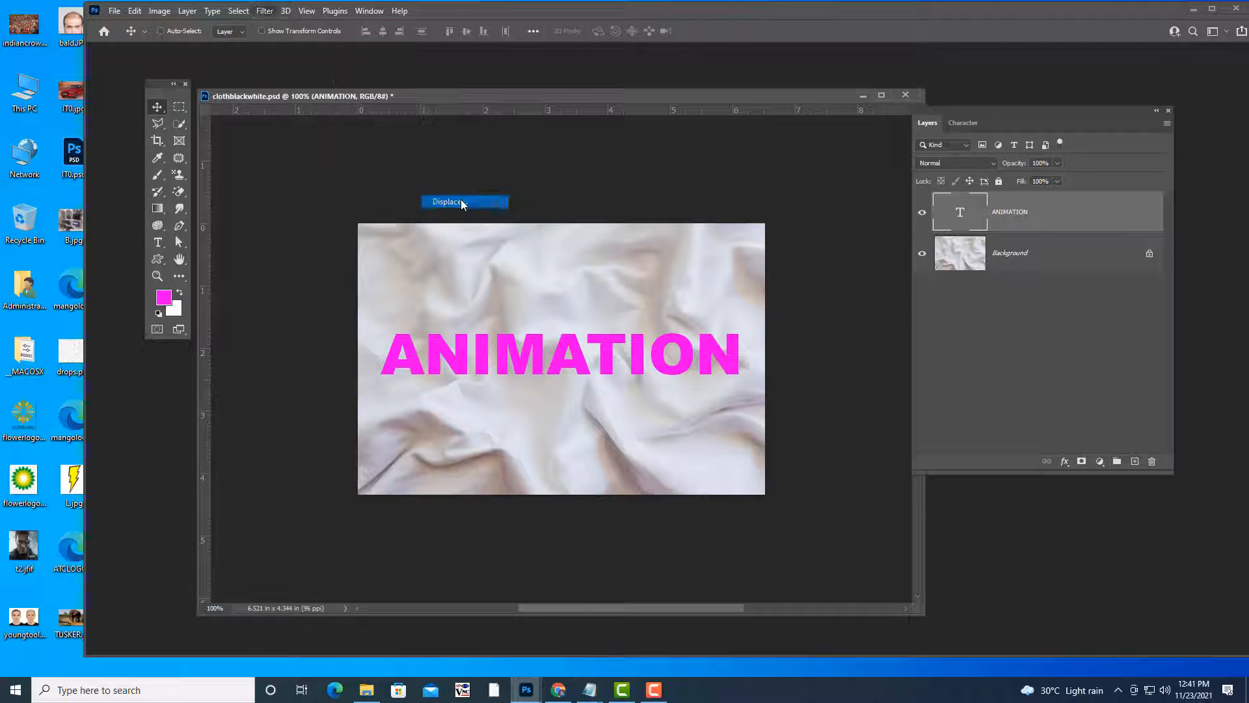
{"action": "left_click_drag", "start_coordinate": [647, 204], "coordinate": [630, 118]}
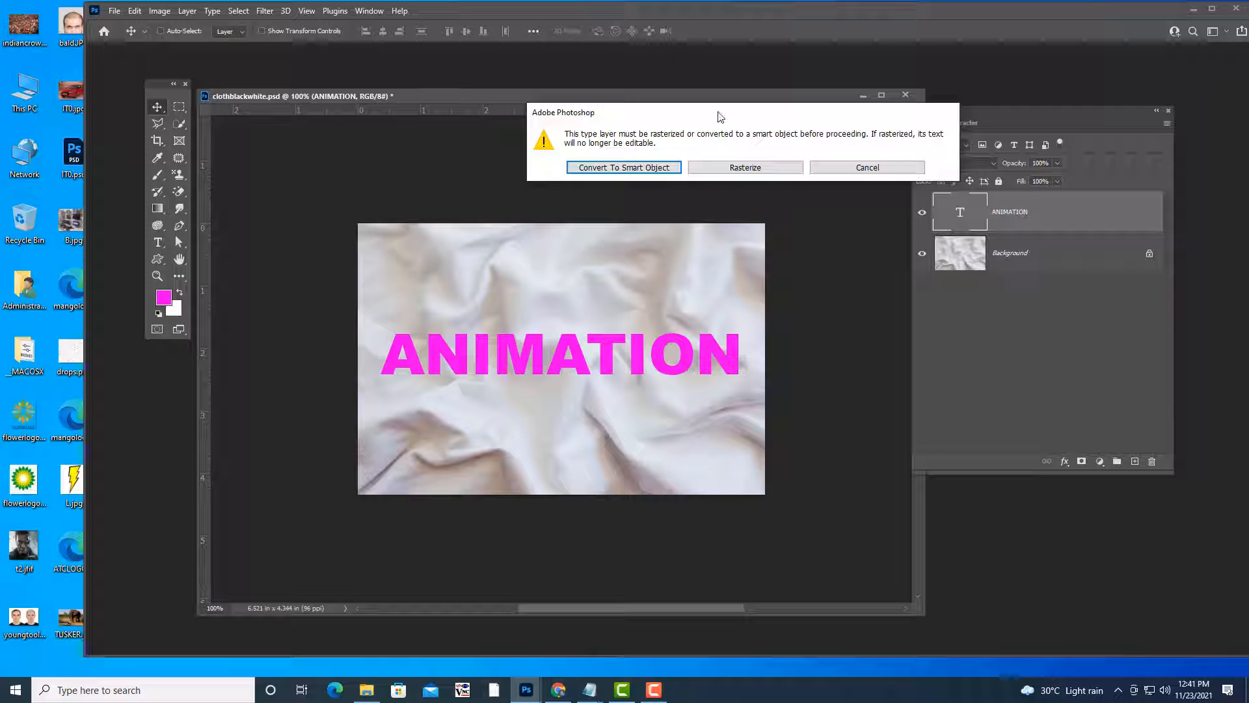
{"action": "left_click_drag", "start_coordinate": [720, 117], "coordinate": [694, 120]}
{"action": "left_click", "coordinate": [728, 173]}
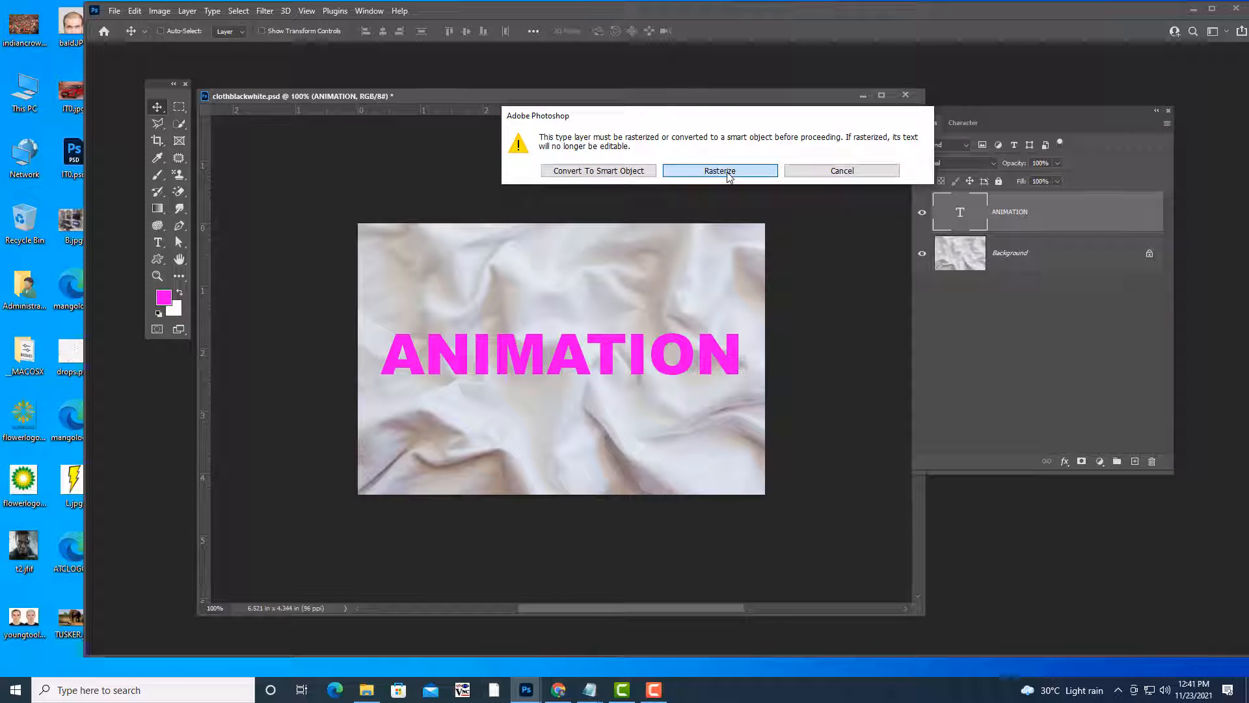
{"action": "left_click_drag", "start_coordinate": [848, 163], "coordinate": [832, 160]}
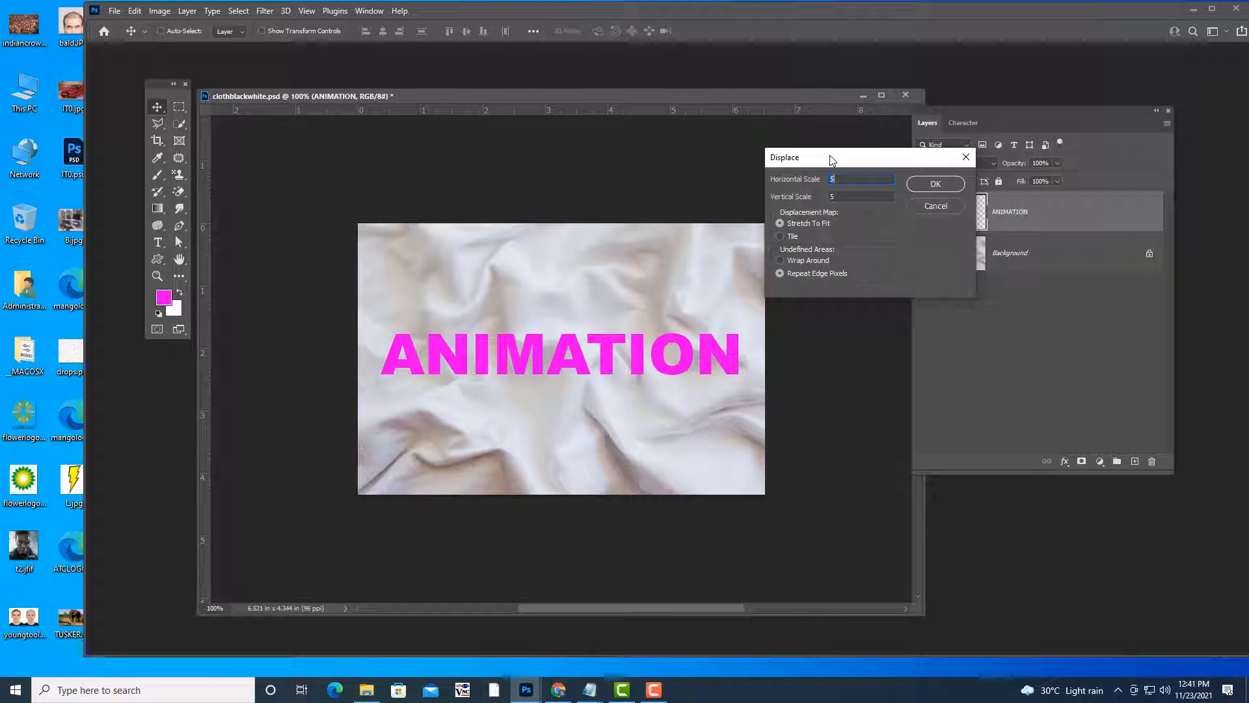
{"action": "left_click_drag", "start_coordinate": [832, 161], "coordinate": [835, 128]}
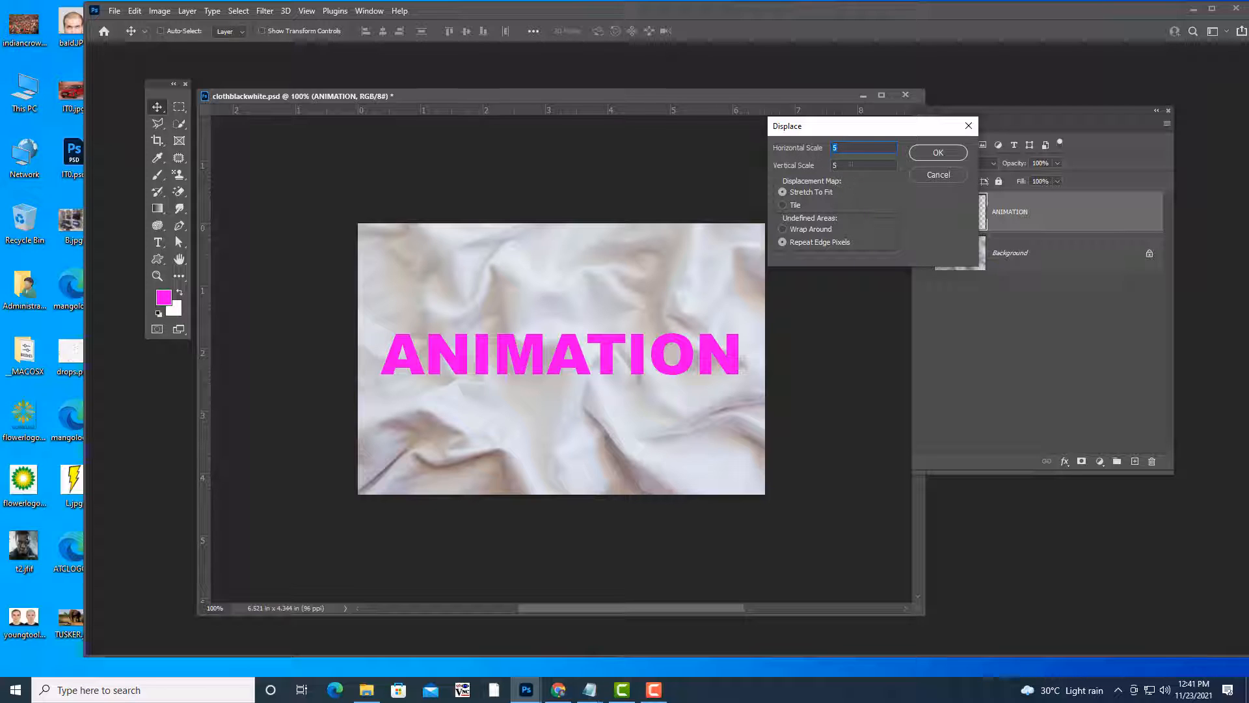
{"action": "left_click_drag", "start_coordinate": [863, 128], "coordinate": [841, 129]}
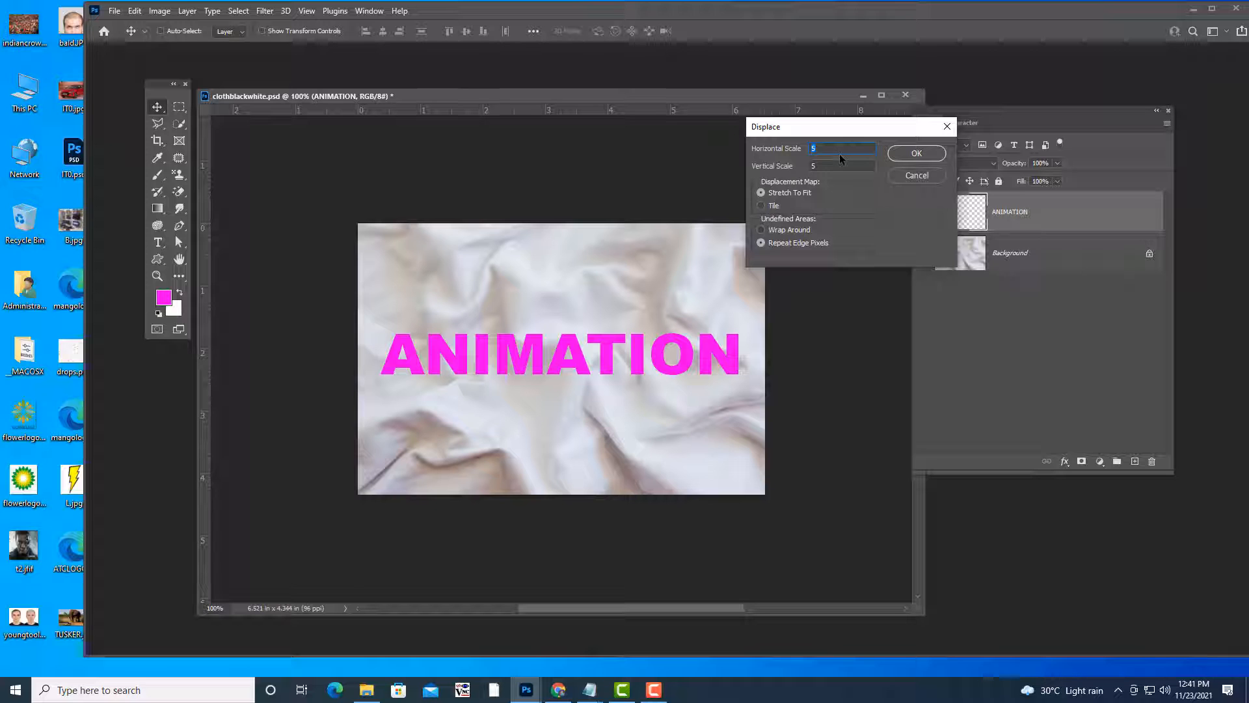
{"action": "left_click", "coordinate": [917, 155]}
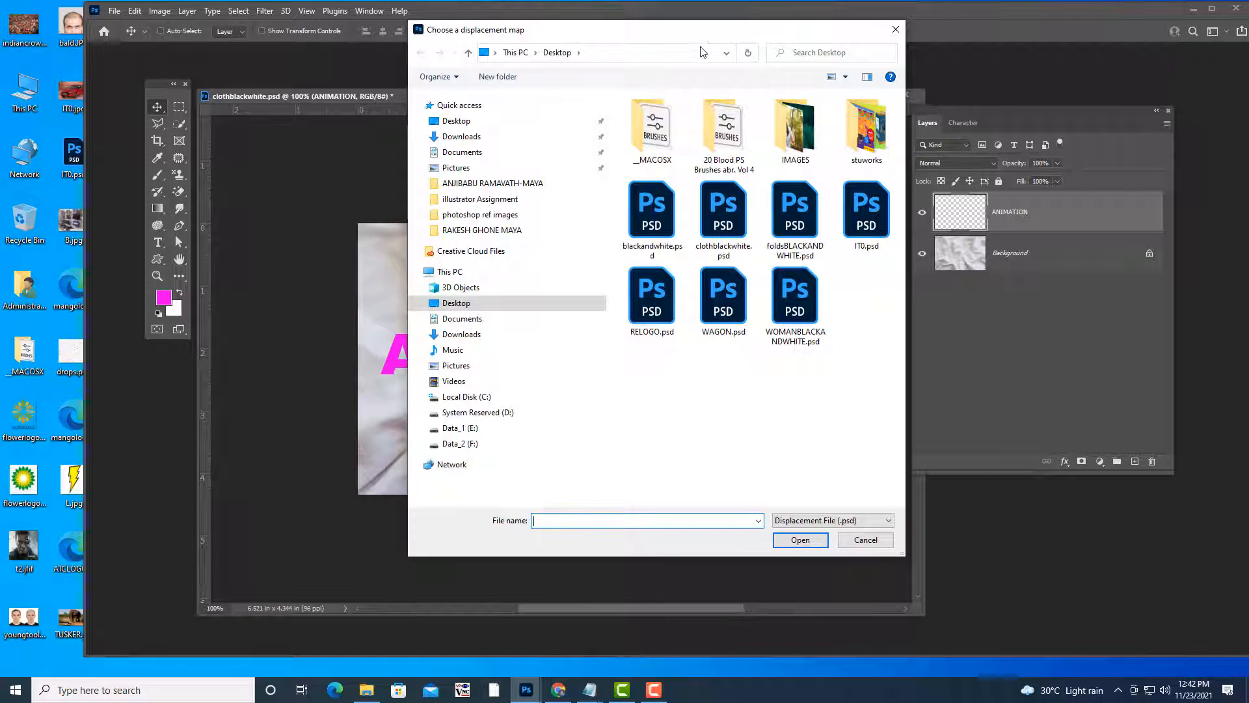
Try foldsBLACKANDWHITE.psd from the Desktop as the displacement map, and undo the displacement and rasterizing.
{"action": "left_click_drag", "start_coordinate": [703, 33], "coordinate": [1033, 40]}
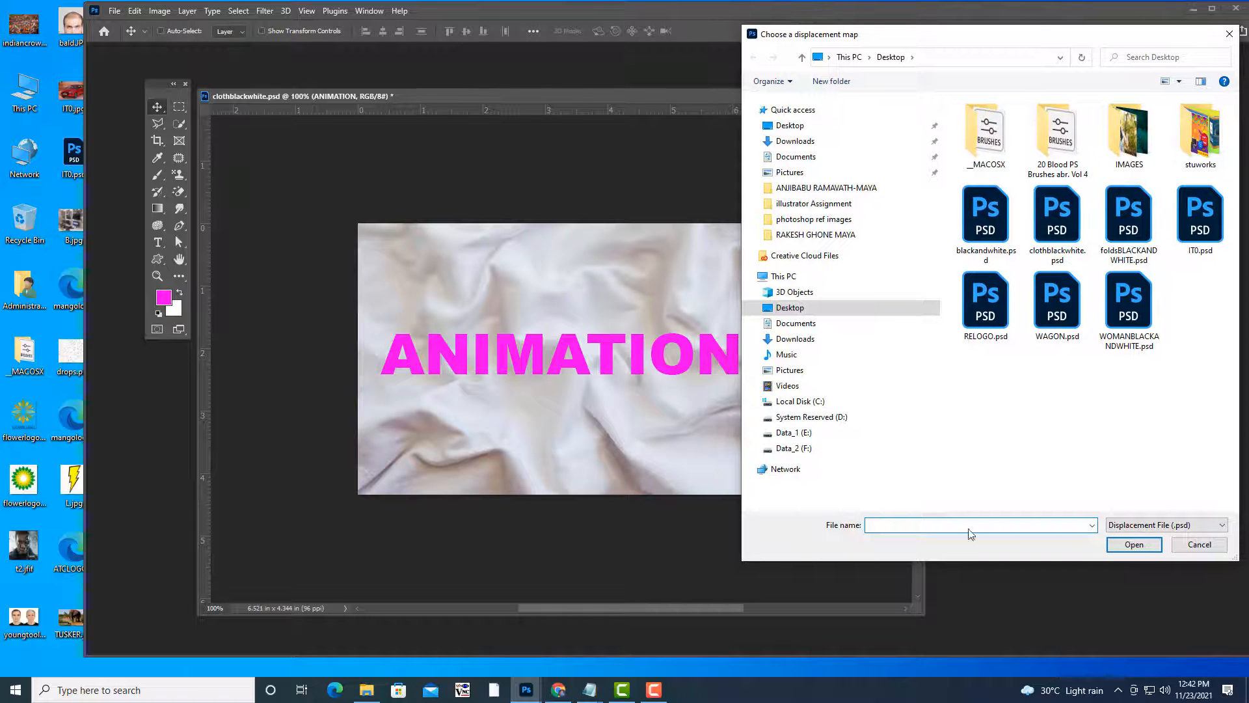
{"action": "left_click_drag", "start_coordinate": [744, 561], "coordinate": [835, 519]}
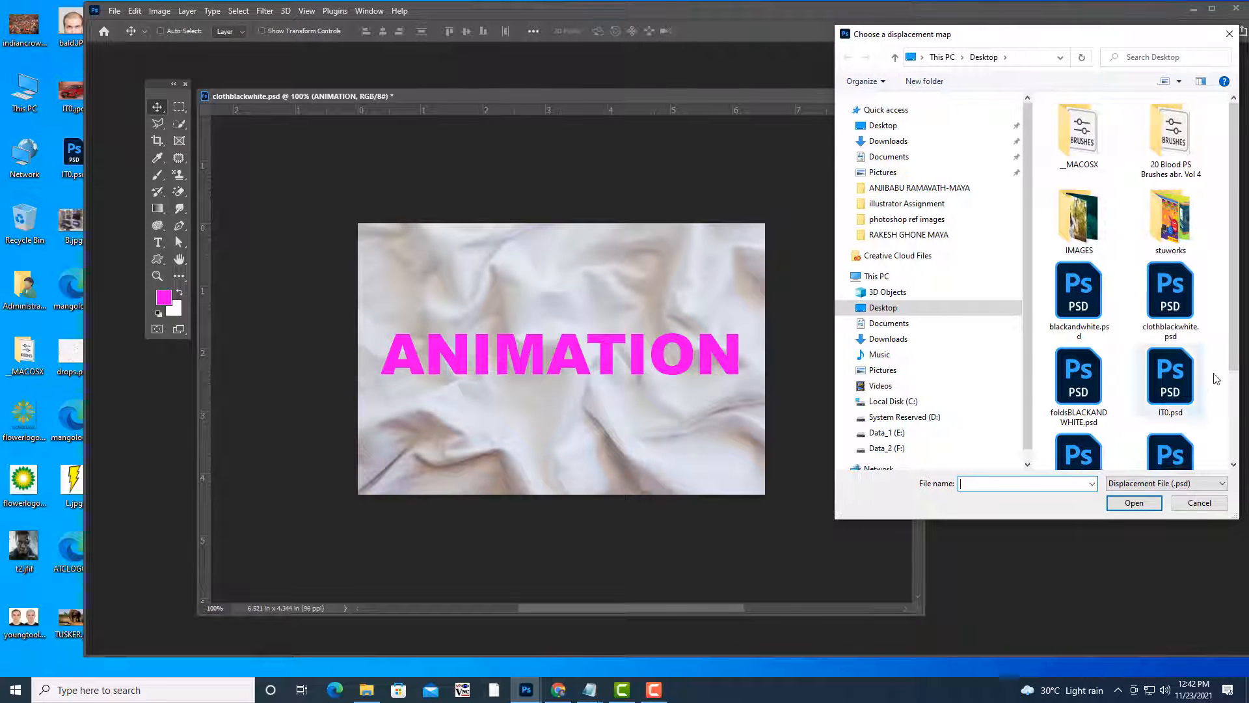
{"action": "scroll", "coordinate": [1216, 379], "scroll_direction": "down", "scroll_amount": 2}
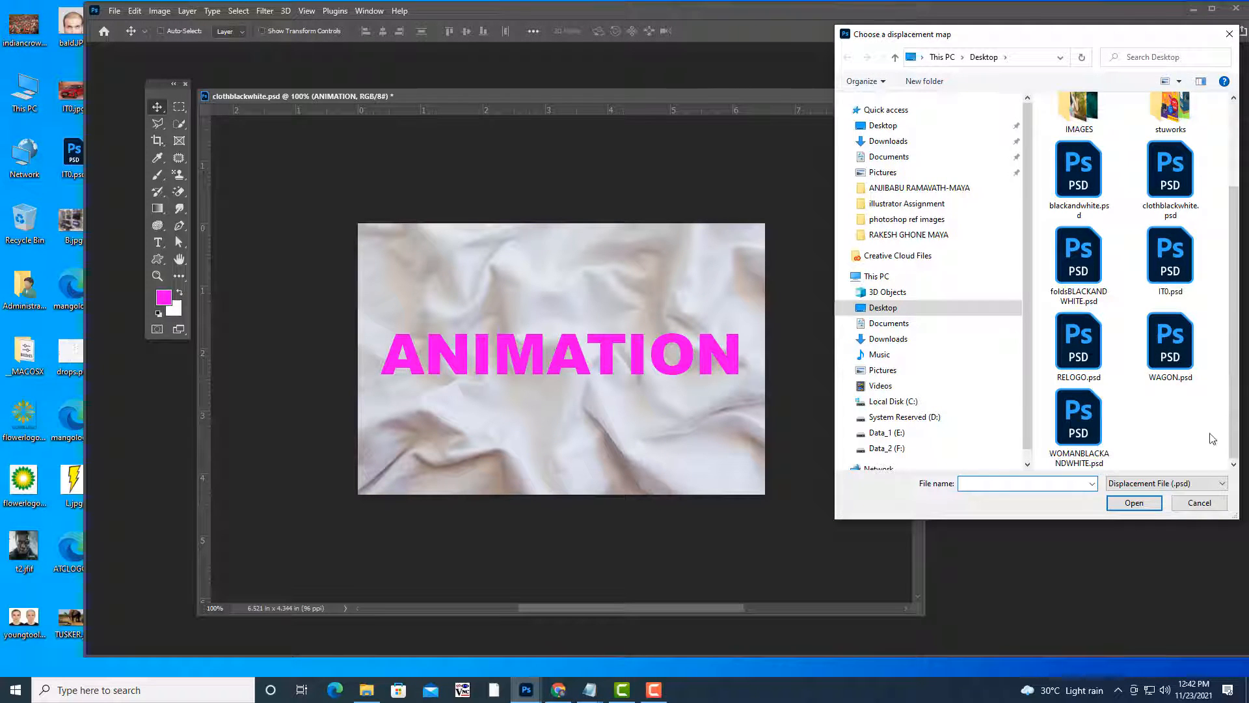
{"action": "left_click", "coordinate": [1104, 280]}
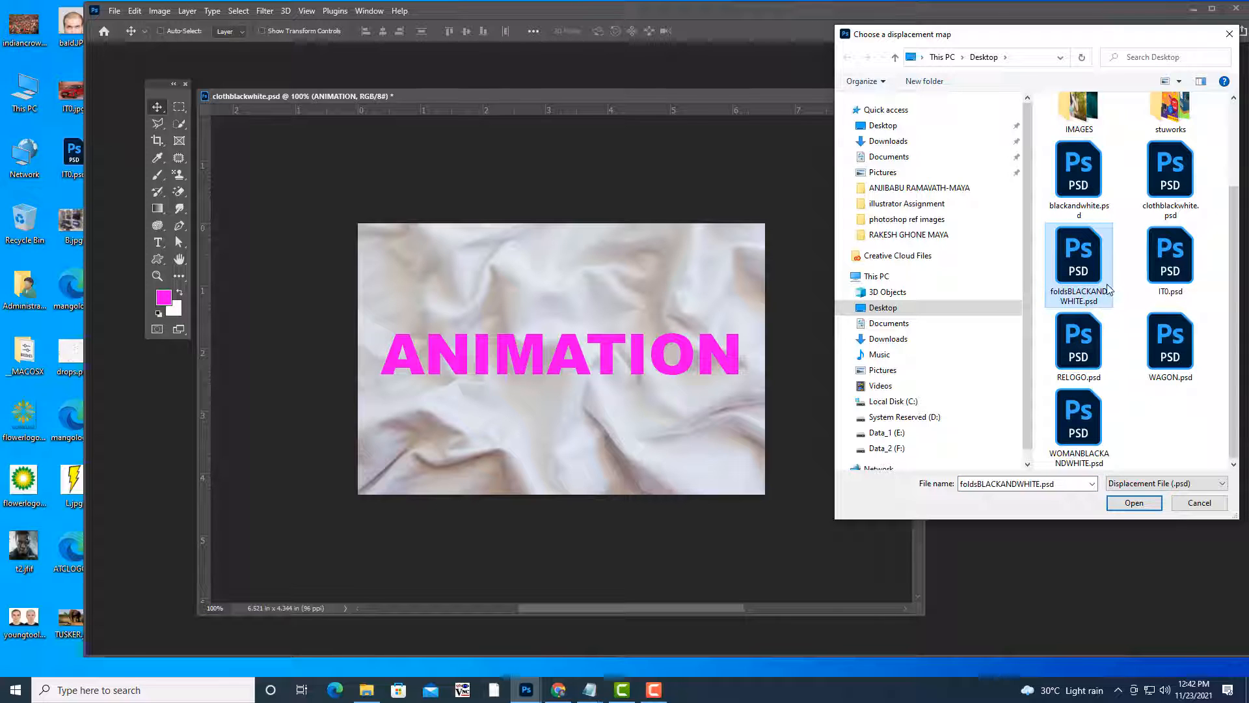
{"action": "left_click", "coordinate": [1135, 503]}
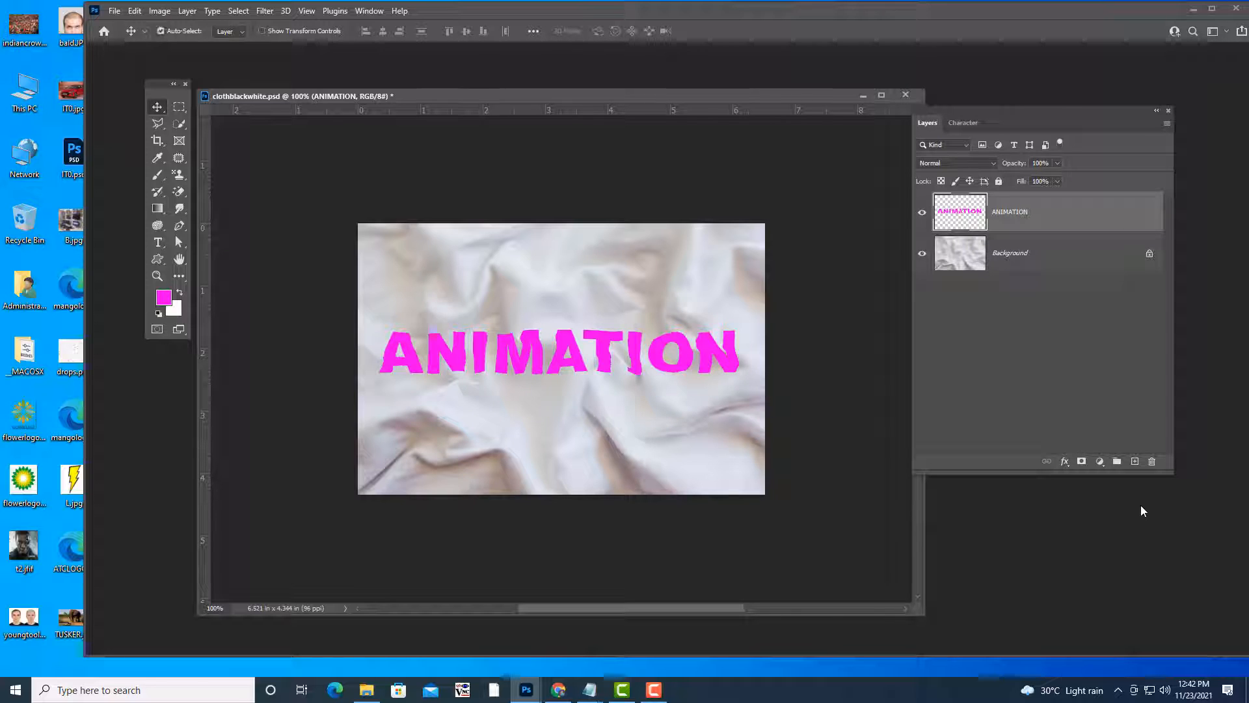
{"action": "key", "text": "ctrl+z"}
Run Displace on the ANIMATION layer again, rasterizing the text and setting horizontal and vertical scale to 10.
{"action": "left_click", "coordinate": [274, 13]}
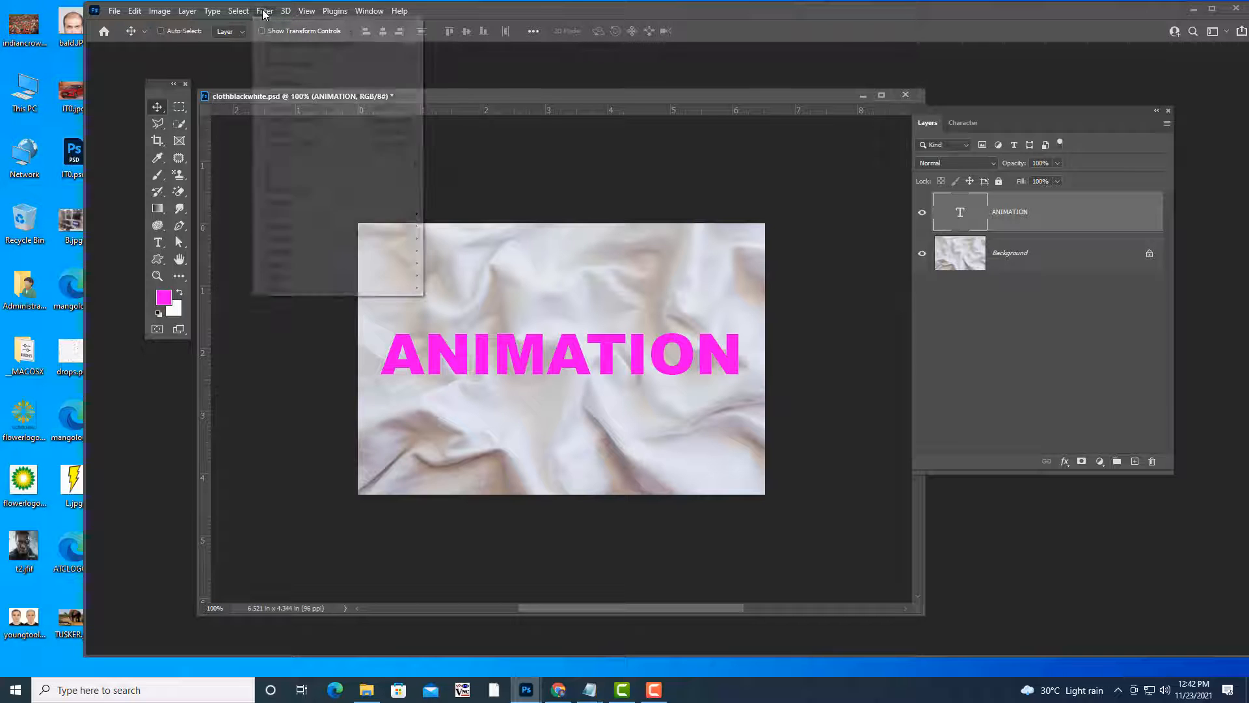
{"action": "mouse_move", "coordinate": [333, 207]}
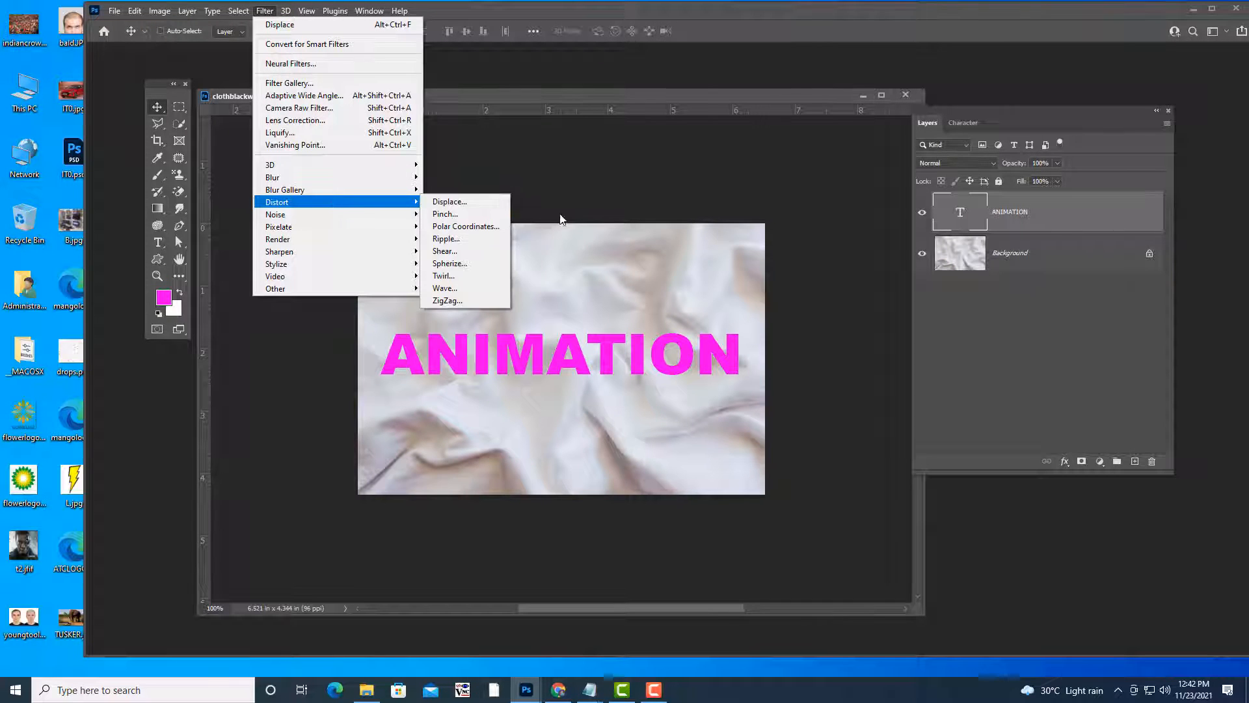
{"action": "left_click", "coordinate": [471, 199]}
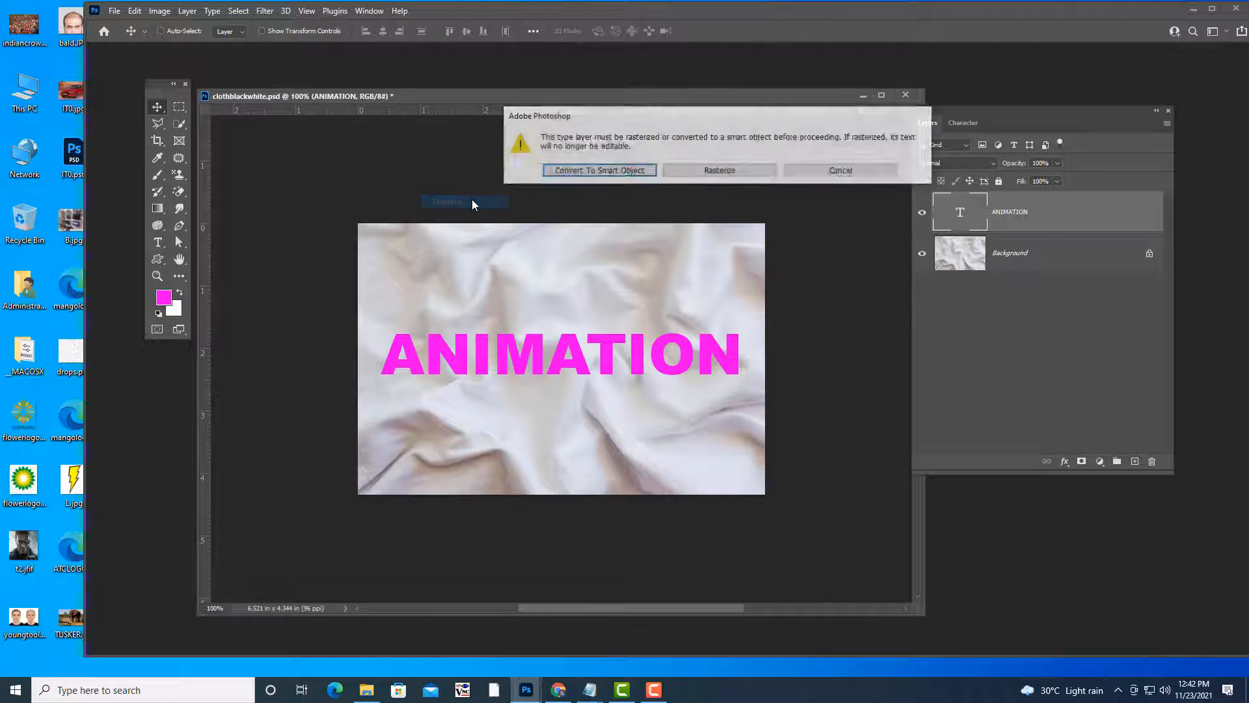
{"action": "left_click", "coordinate": [716, 170]}
{"action": "left_click_drag", "start_coordinate": [867, 129], "coordinate": [916, 130]}
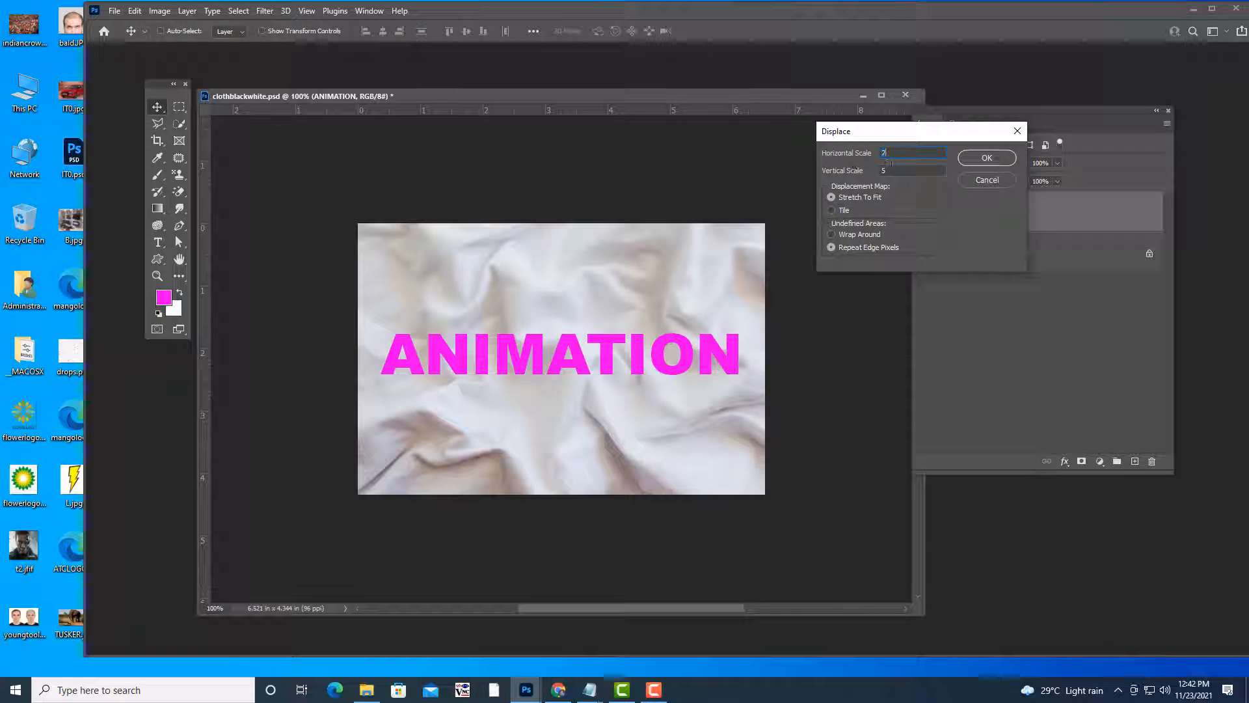
{"action": "type", "text": "7"}
{"action": "key", "text": "Tab"}
{"action": "left_click_drag", "start_coordinate": [904, 133], "coordinate": [978, 188]}
{"action": "left_click", "coordinate": [976, 205]}
{"action": "type", "text": "1"}
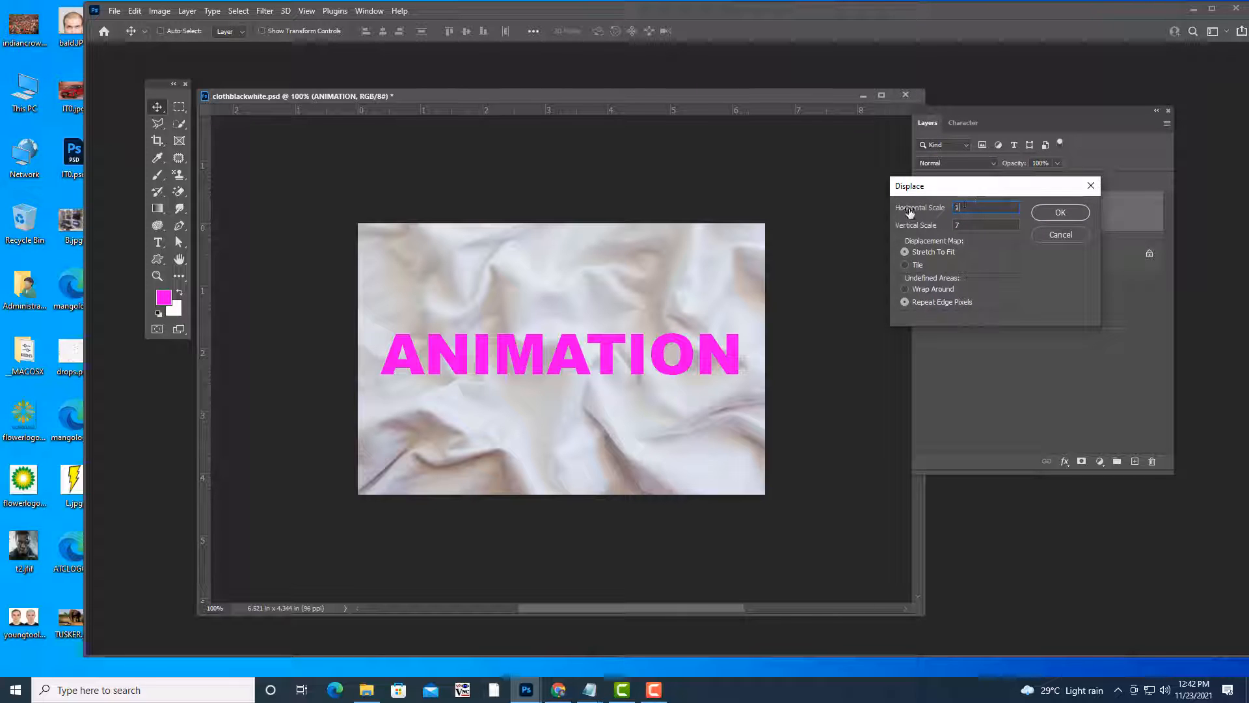
{"action": "type", "text": "0"}
{"action": "key", "text": "Tab"}
{"action": "type", "text": "10"}
{"action": "left_click", "coordinate": [1052, 212]}
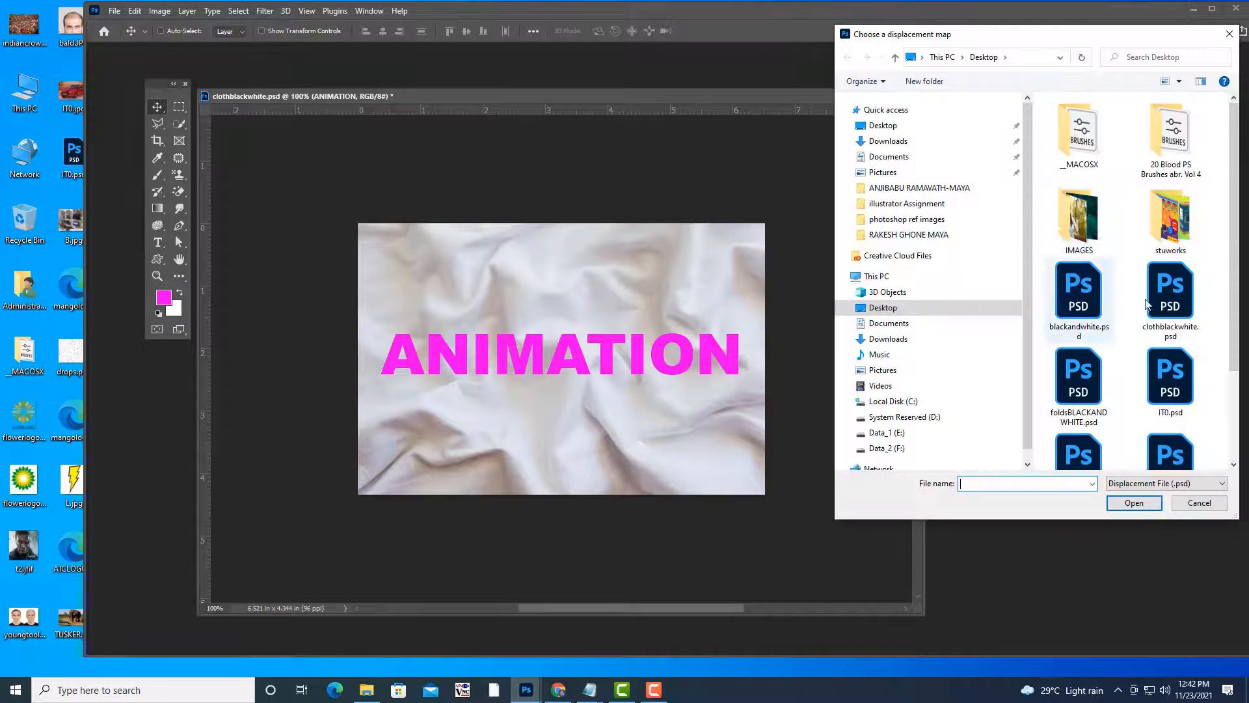
Try the scale-10 displacement with foldsBLACKANDWHITE.psd as the map, and undo it.
{"action": "scroll", "coordinate": [1146, 304], "scroll_direction": "down", "scroll_amount": 2}
{"action": "left_click", "coordinate": [1079, 260]}
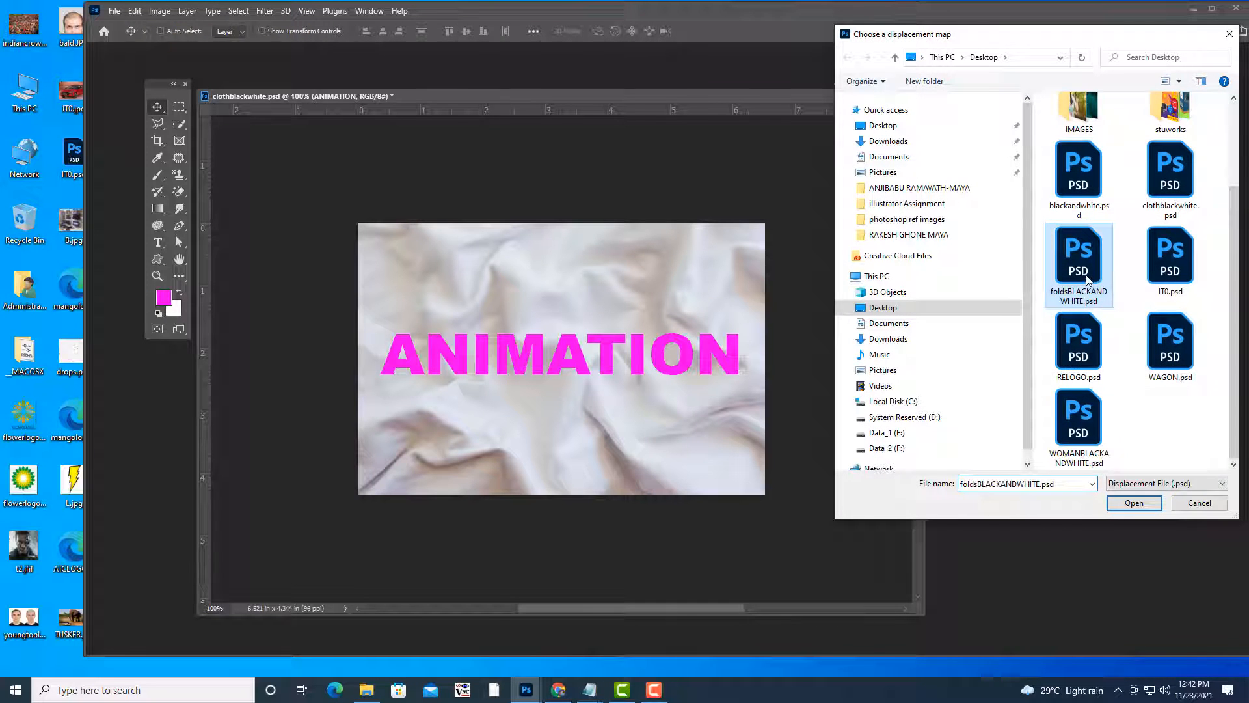
{"action": "left_click", "coordinate": [1145, 505]}
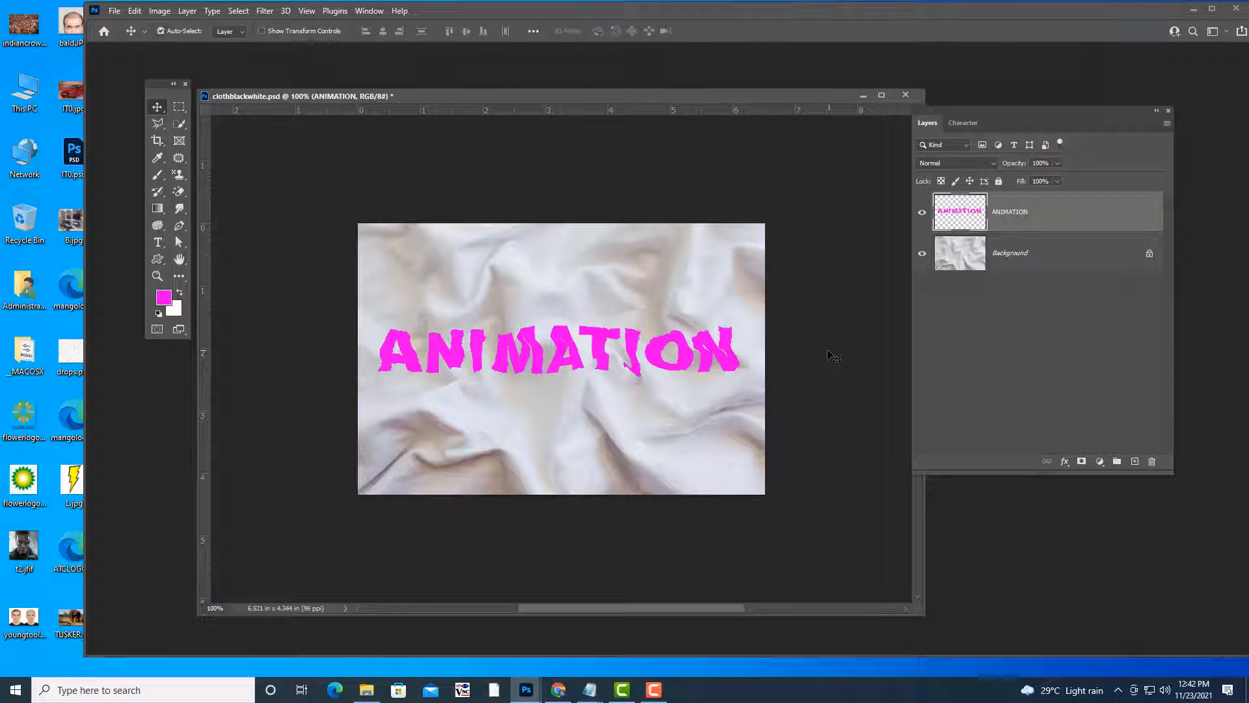
{"action": "key", "text": "ctrl+z"}
Run the Displace filter on the ANIMATION layer, rasterizing the text and setting horizontal and vertical scale to 7.
{"action": "left_click", "coordinate": [263, 11]}
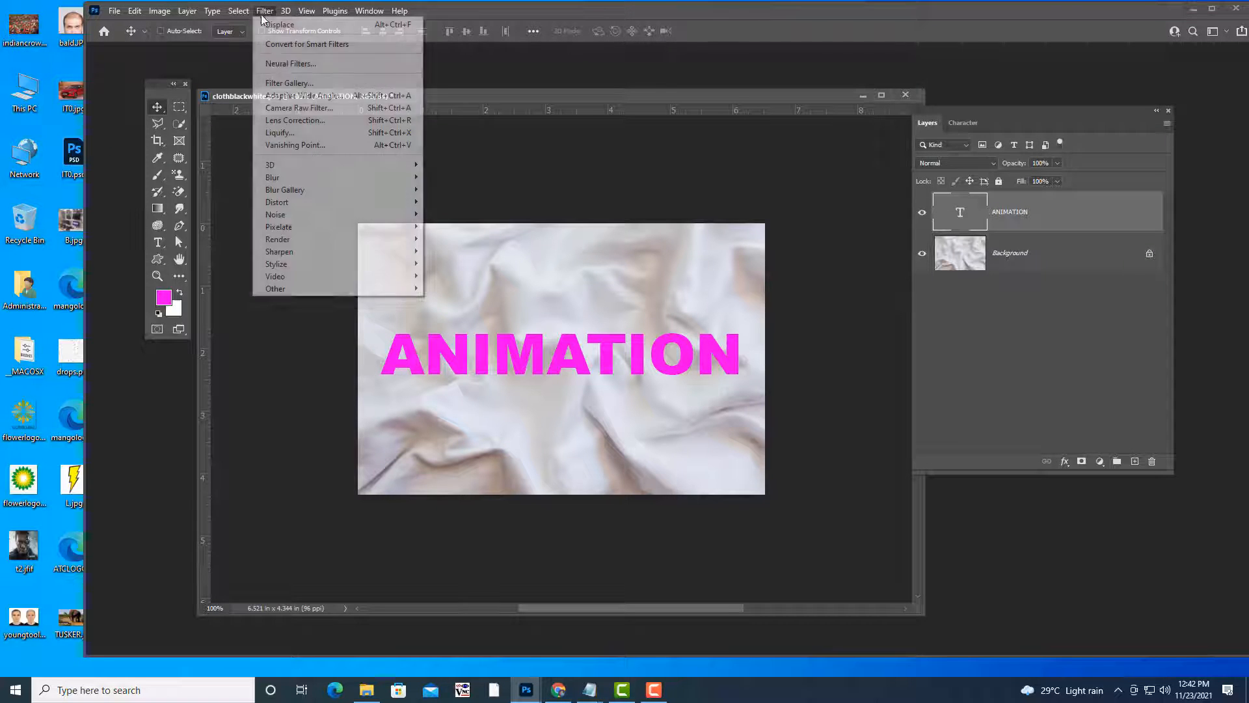
{"action": "mouse_move", "coordinate": [314, 202]}
{"action": "left_click", "coordinate": [477, 202]}
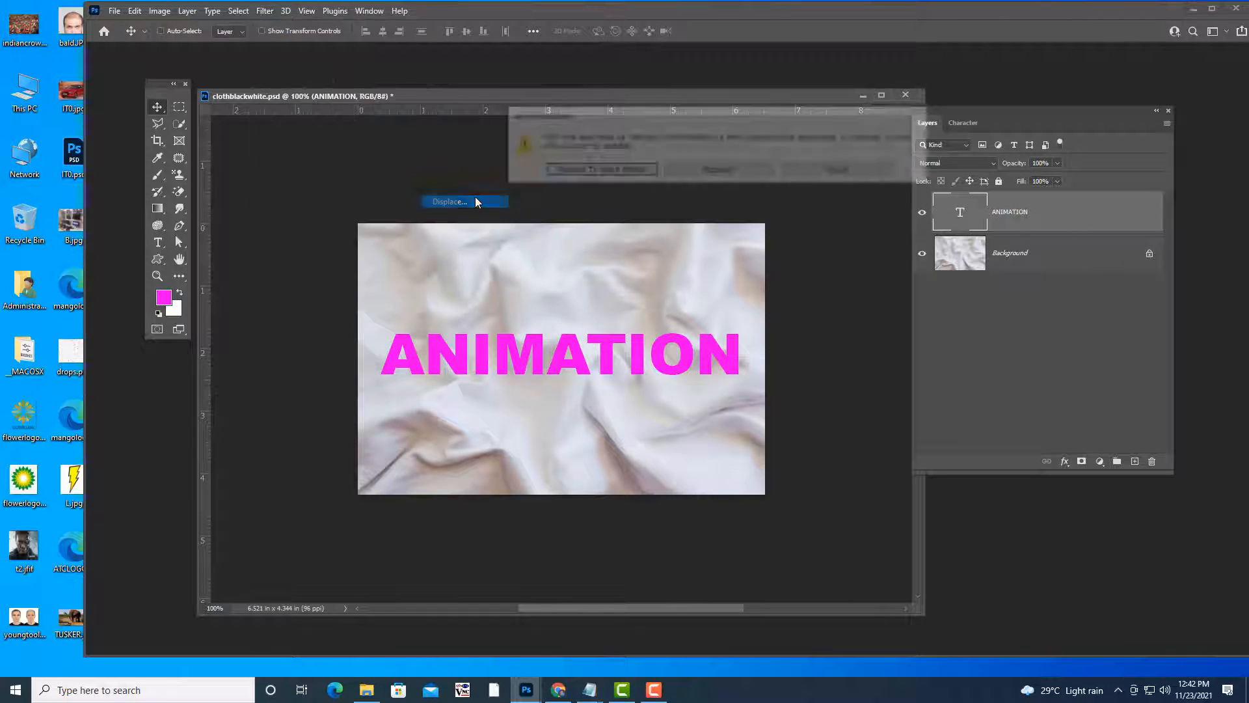
{"action": "left_click", "coordinate": [758, 173]}
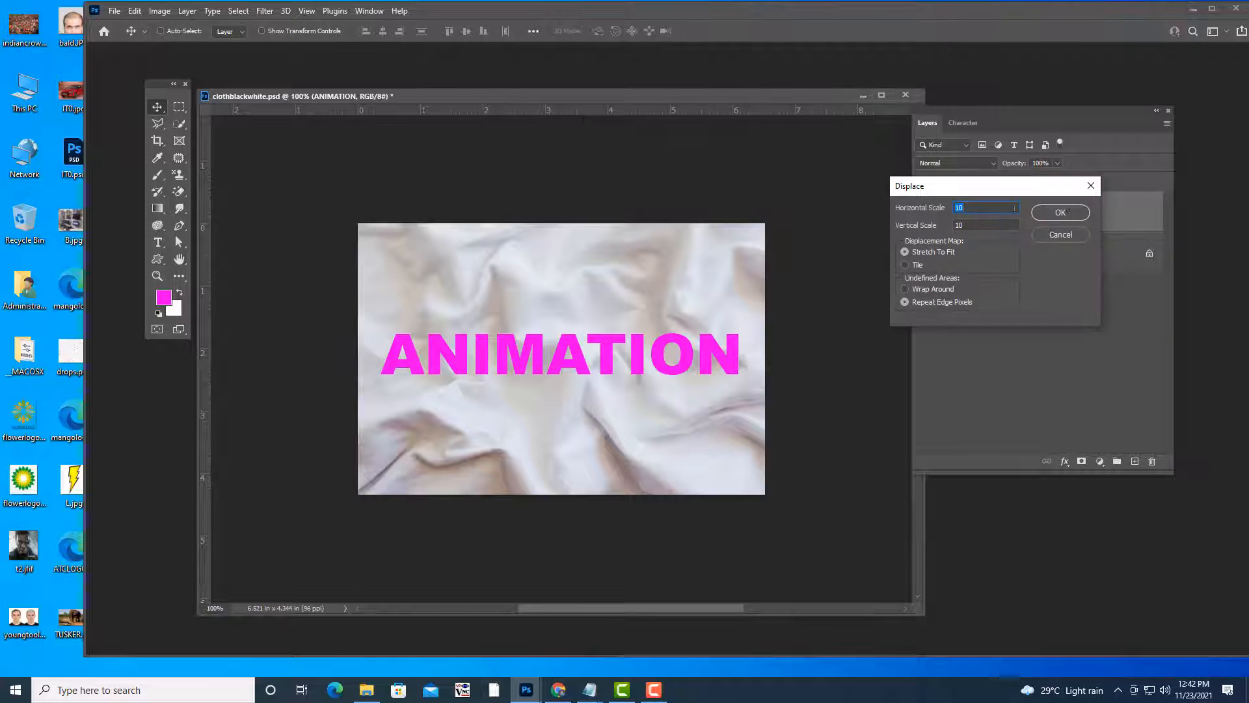
{"action": "type", "text": "7"}
{"action": "key", "text": "Tab"}
{"action": "type", "text": "7"}
{"action": "left_click", "coordinate": [1060, 213]}
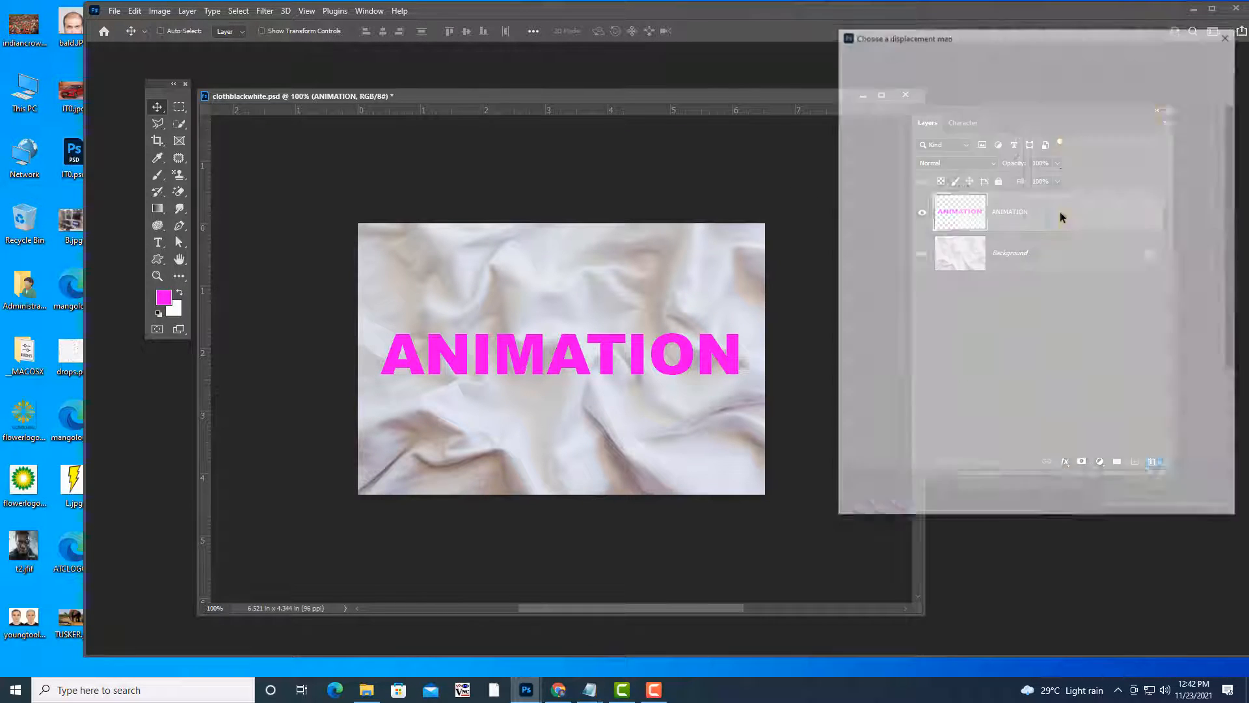
Apply foldsBLACKANDWHITE.psd from the Desktop as the displacement map for the ANIMATION layer.
{"action": "scroll", "coordinate": [1106, 273], "scroll_direction": "down", "scroll_amount": 2}
{"action": "left_click", "coordinate": [1103, 286]}
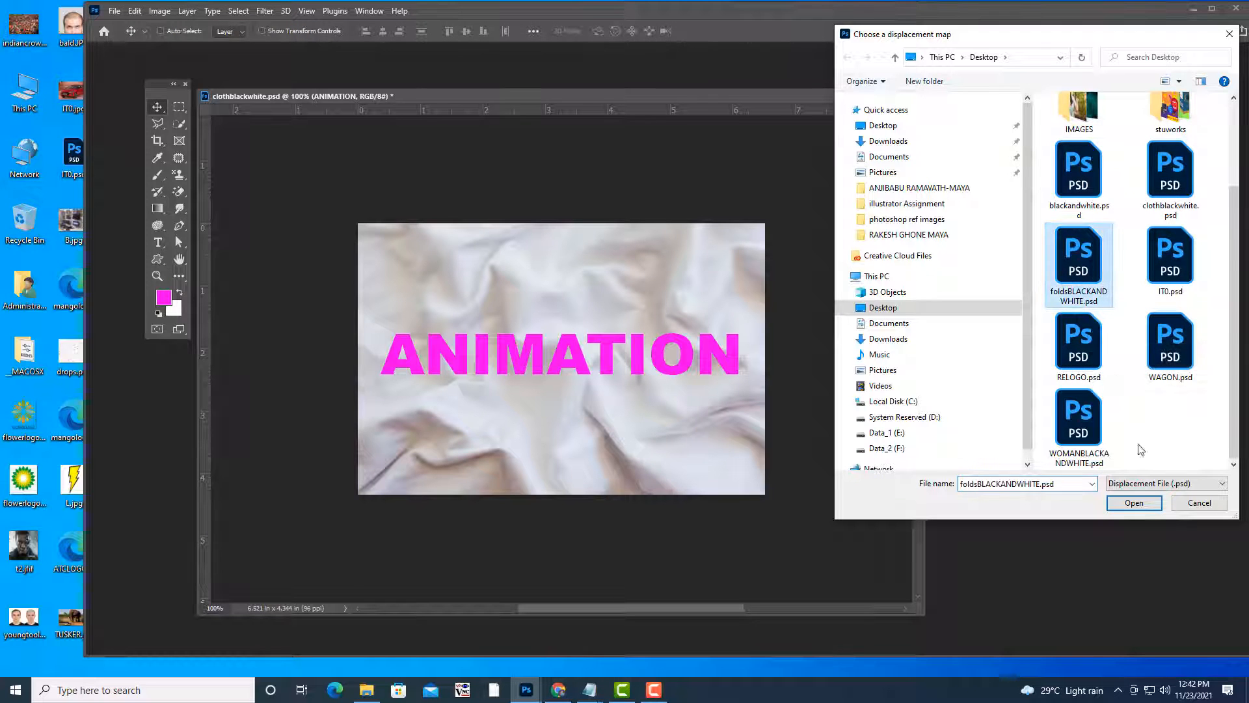
{"action": "left_click", "coordinate": [1135, 501]}
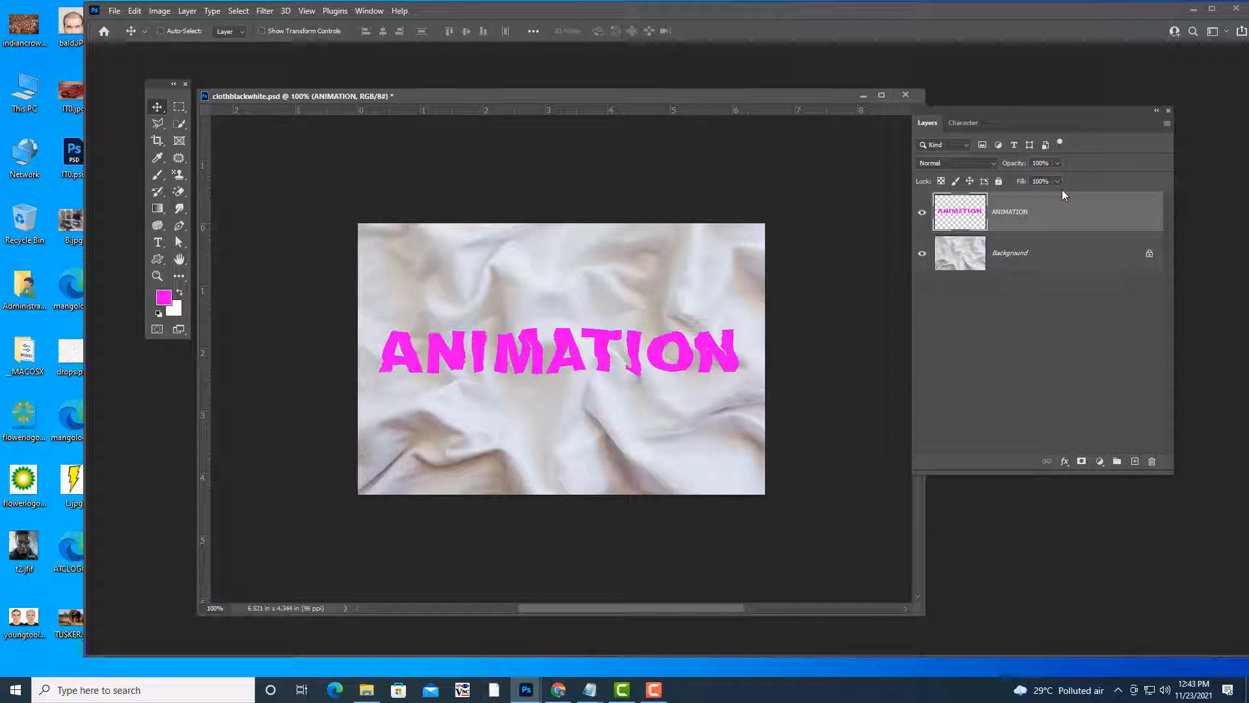
Try lowering the ANIMATION layer's opacity and fill to 0% in turn, and restore both to 100%.
{"action": "left_click_drag", "start_coordinate": [1063, 110], "coordinate": [1086, 77]}
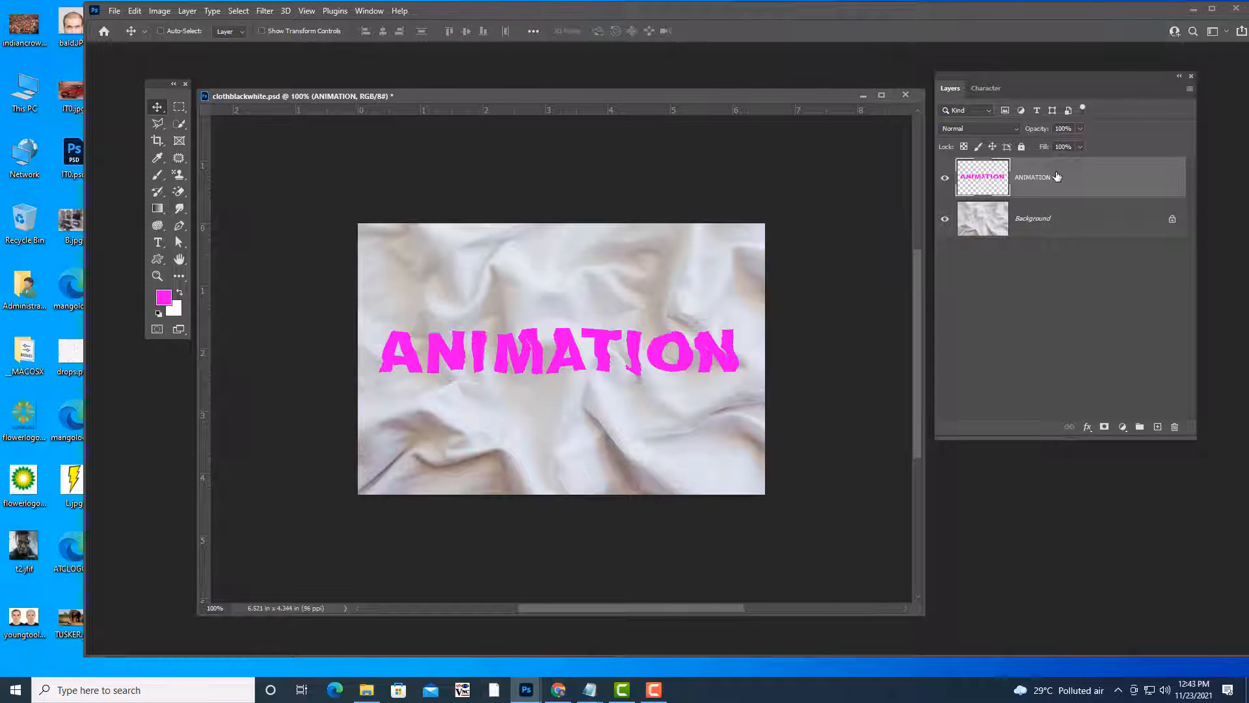
{"action": "left_click", "coordinate": [1081, 130]}
{"action": "left_click_drag", "start_coordinate": [1081, 144], "coordinate": [951, 143]}
{"action": "left_click", "coordinate": [1080, 146]}
{"action": "left_click_drag", "start_coordinate": [1080, 161], "coordinate": [994, 168]}
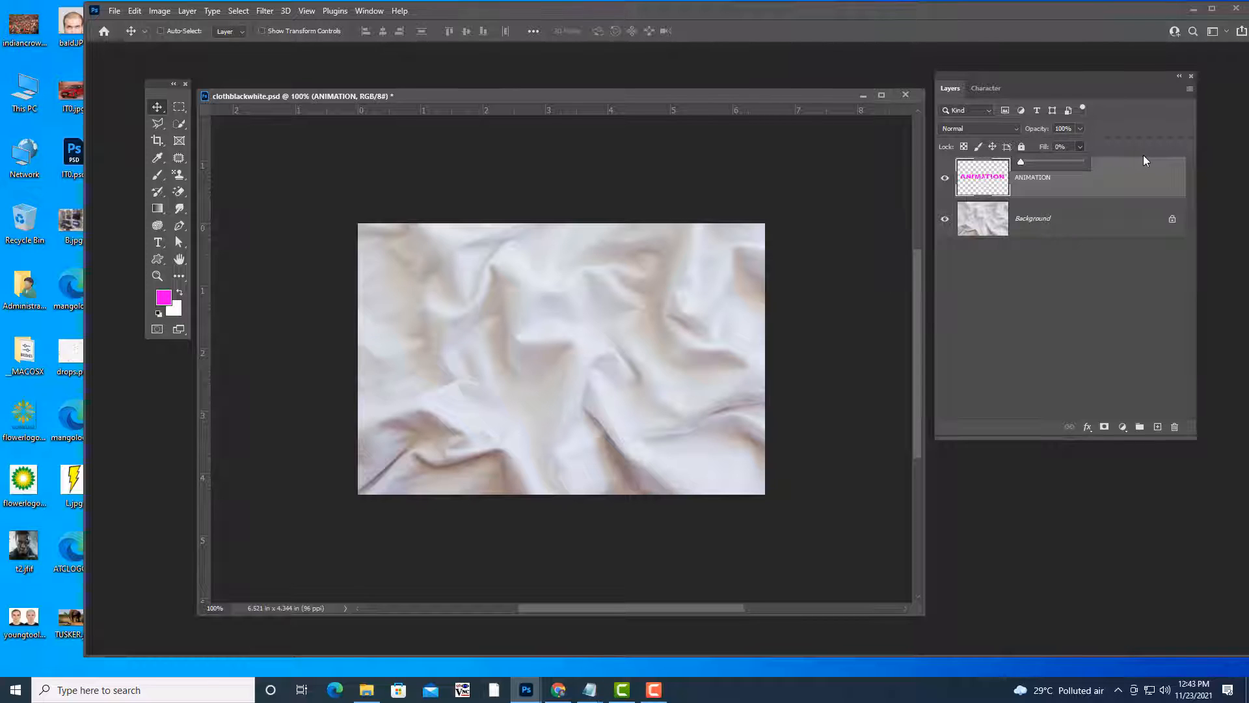
{"action": "left_click_drag", "start_coordinate": [1031, 164], "coordinate": [1090, 168]}
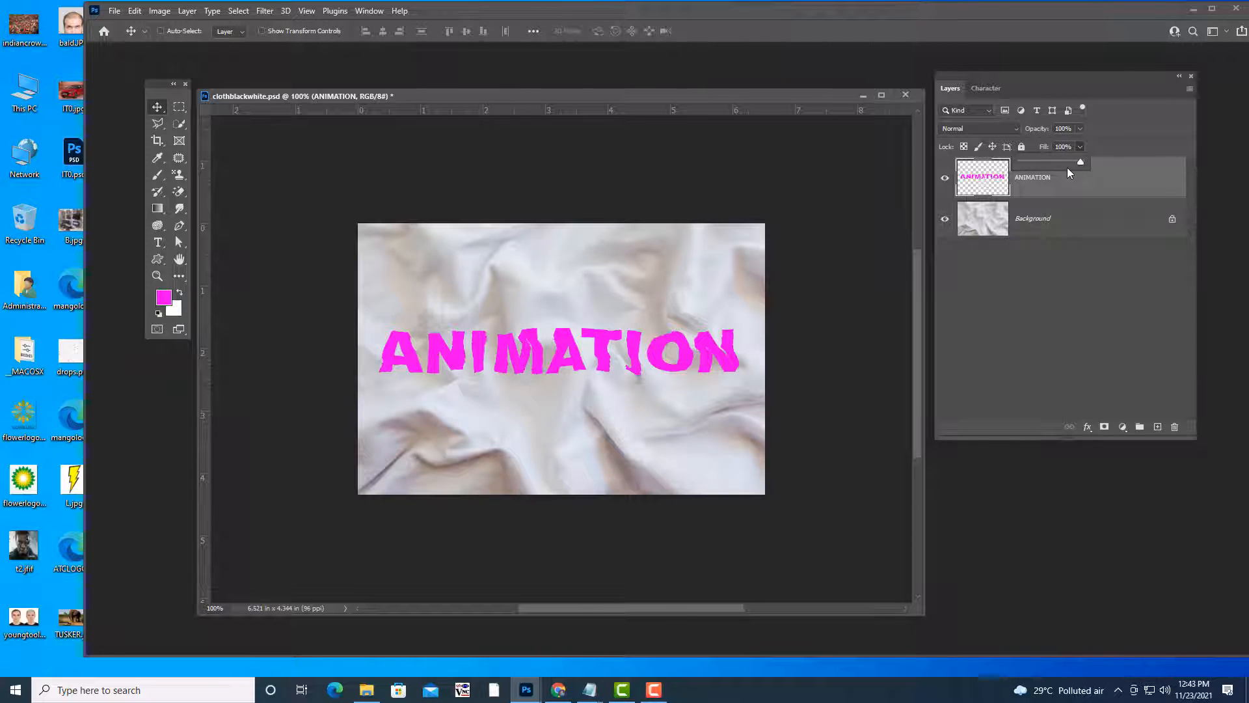
{"action": "left_click", "coordinate": [1127, 124]}
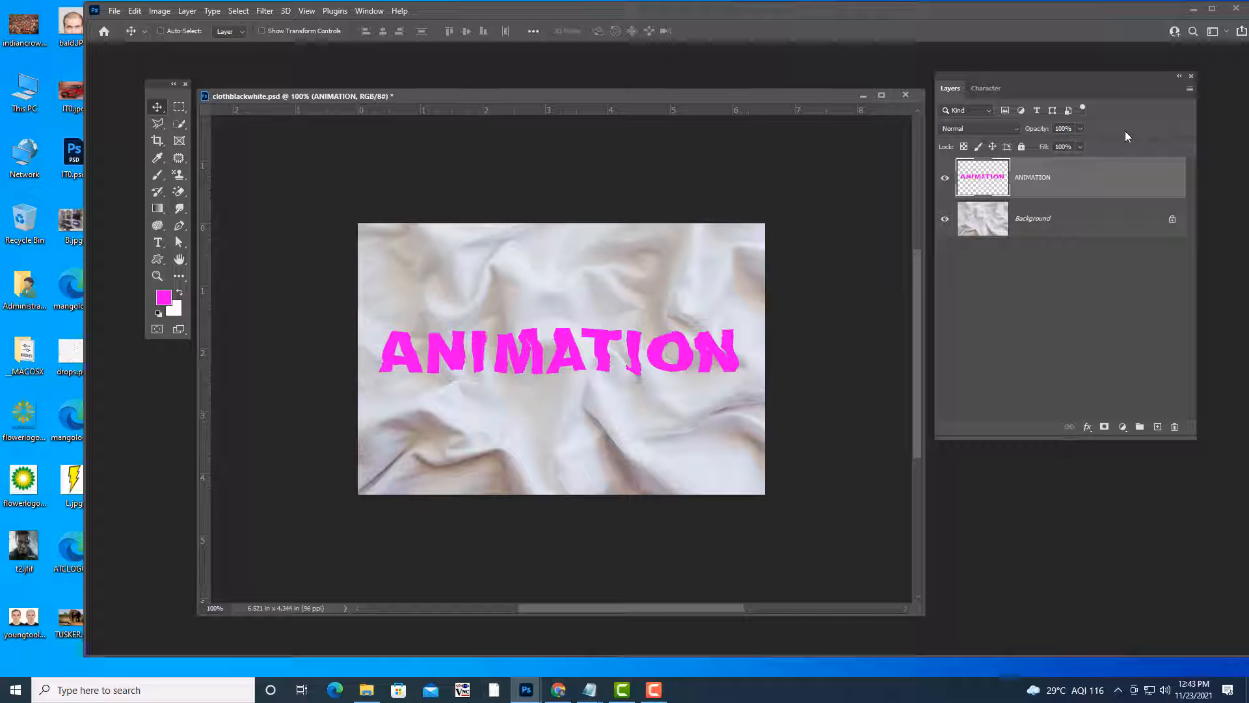
{"action": "left_click", "coordinate": [1081, 129]}
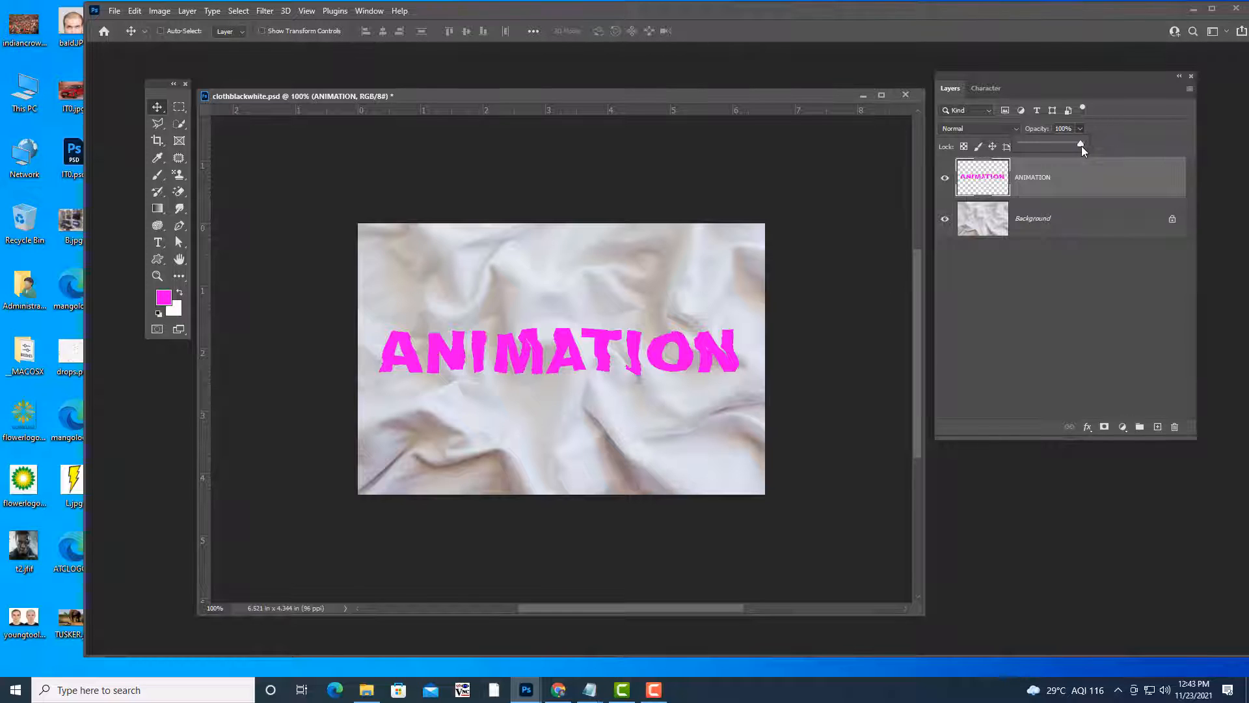
{"action": "left_click_drag", "start_coordinate": [1081, 144], "coordinate": [951, 163]}
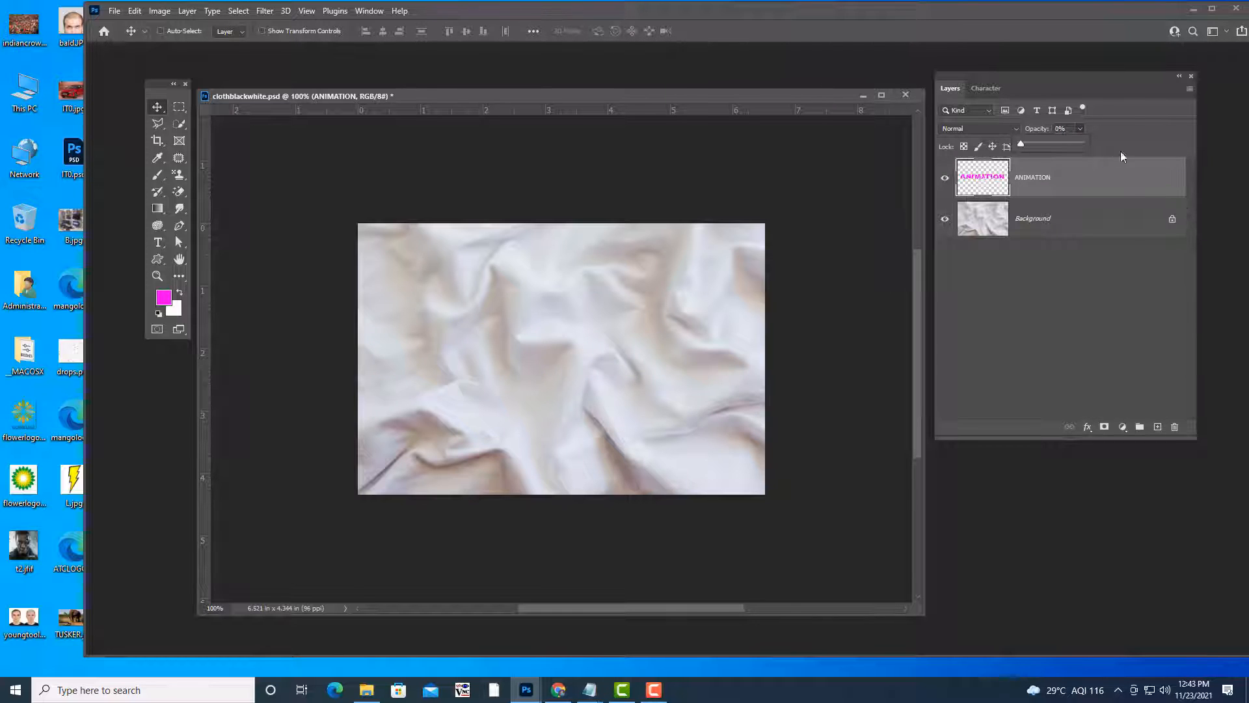
{"action": "left_click_drag", "start_coordinate": [1104, 143], "coordinate": [1147, 110]}
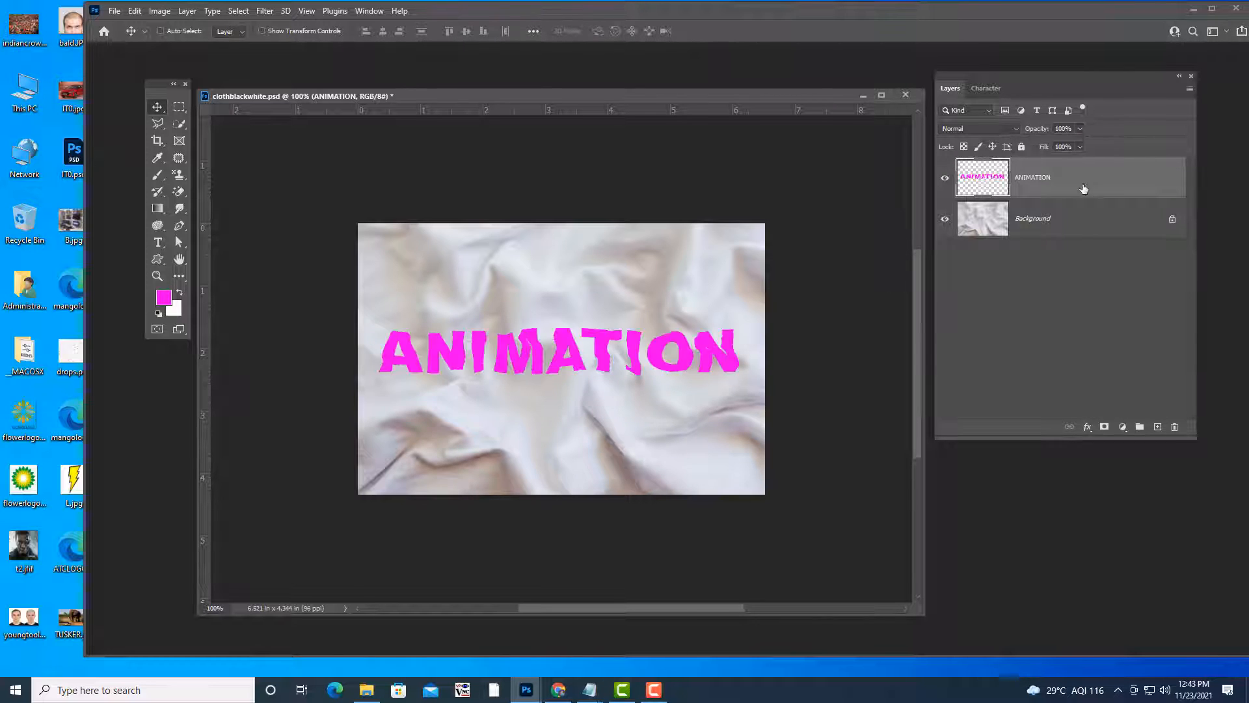
Set the ANIMATION layer's fill to 0% and enable a Stroke layer style with the Pattern fill type.
{"action": "left_click", "coordinate": [1080, 146]}
{"action": "left_click_drag", "start_coordinate": [1080, 163], "coordinate": [976, 173]}
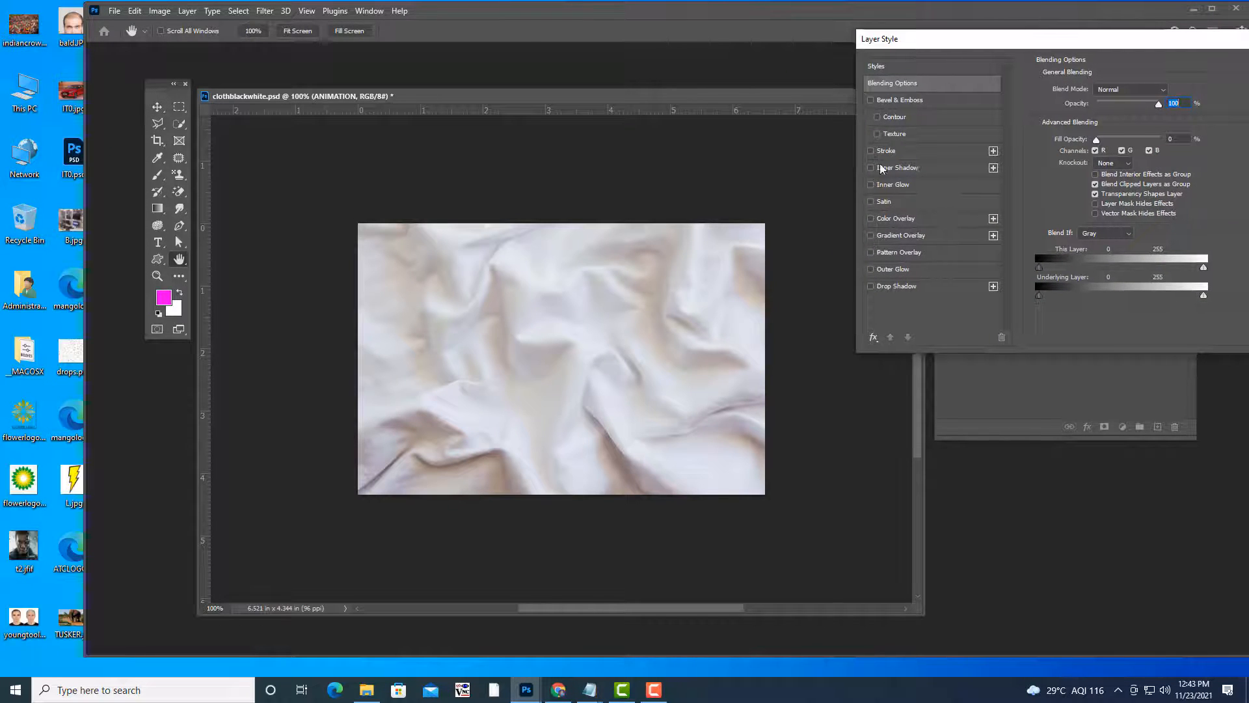
{"action": "left_click", "coordinate": [872, 151]}
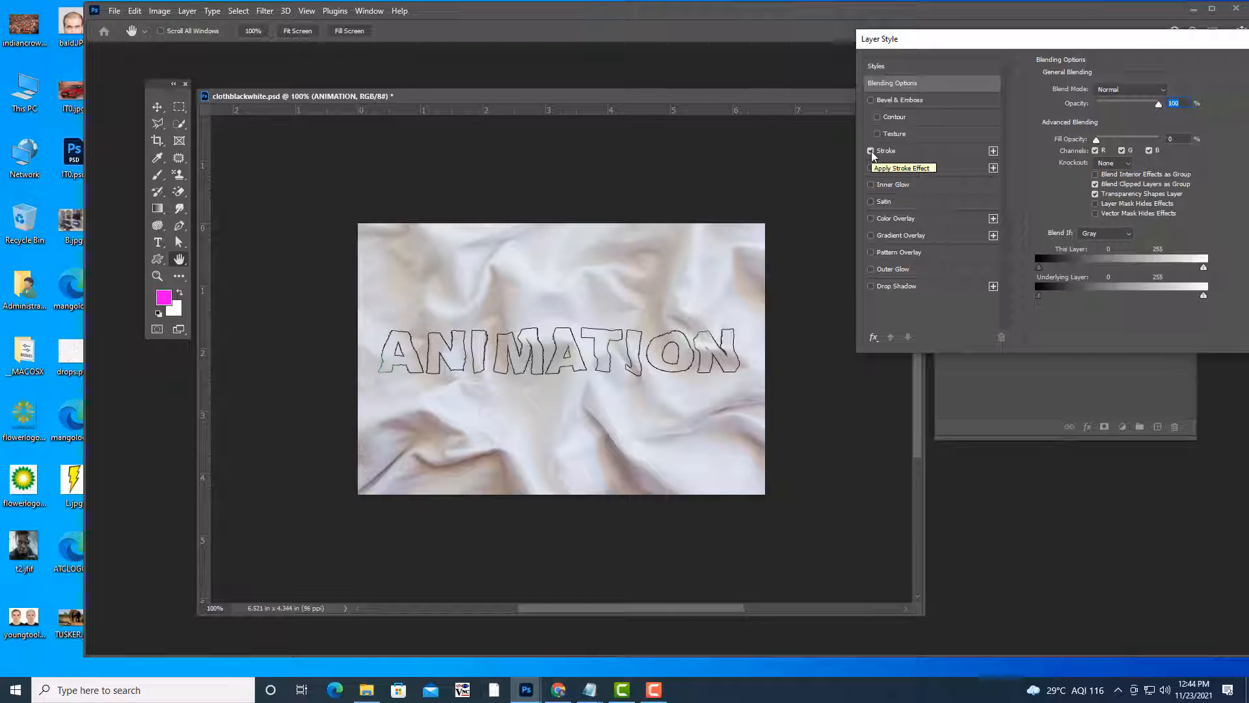
{"action": "left_click", "coordinate": [910, 154]}
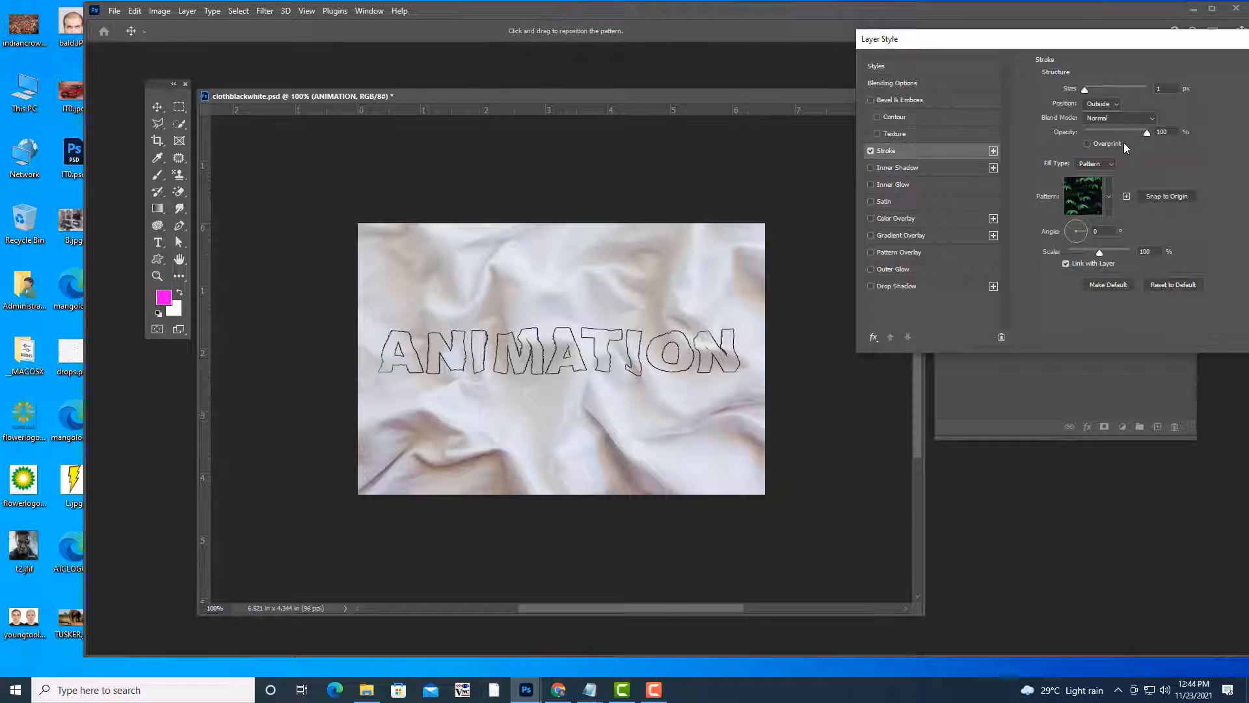
{"action": "left_click", "coordinate": [1111, 164]}
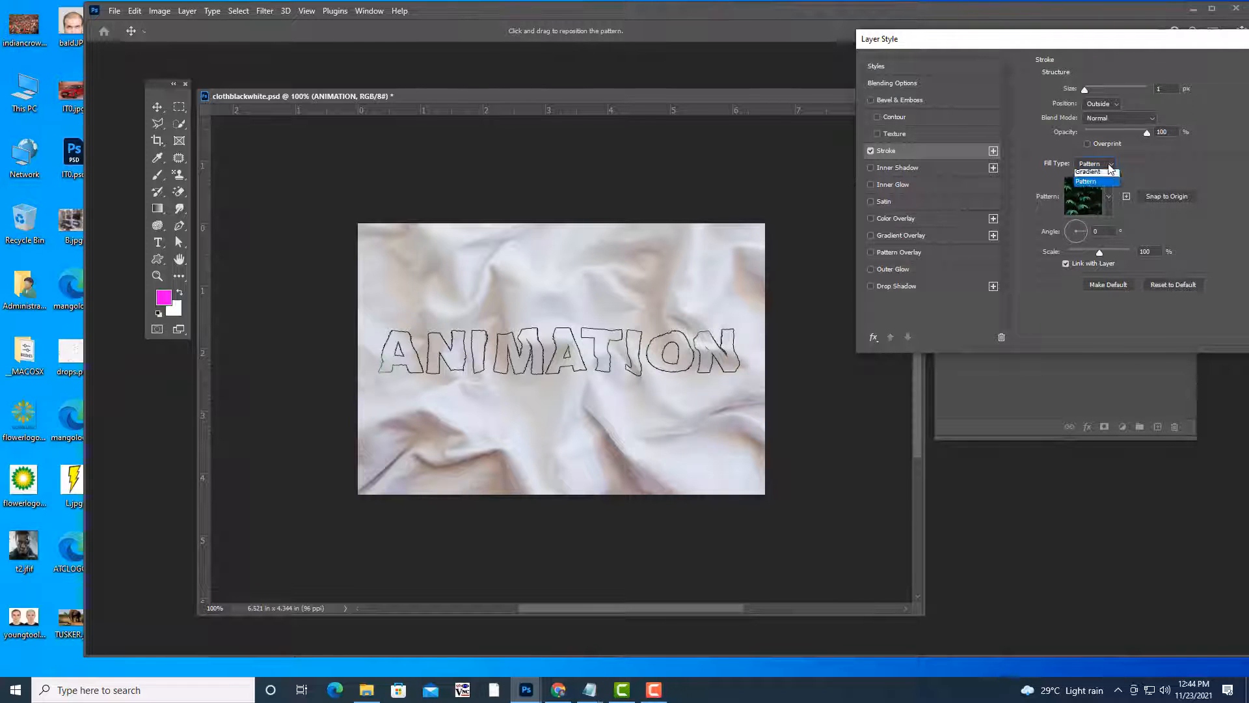
{"action": "left_click", "coordinate": [1099, 181]}
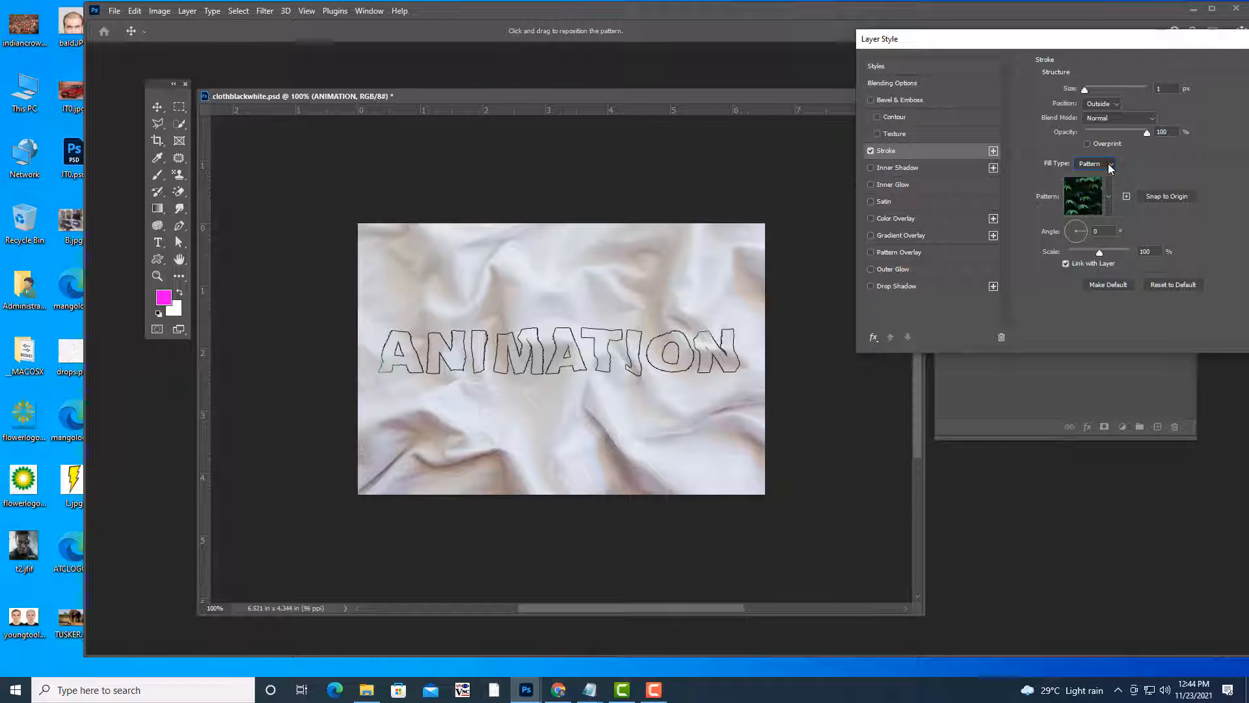
Try a Drop Shadow with 6% spread on the ANIMATION layer in place of the Stroke, and turn it off.
{"action": "left_click", "coordinate": [870, 150]}
{"action": "left_click", "coordinate": [870, 286]}
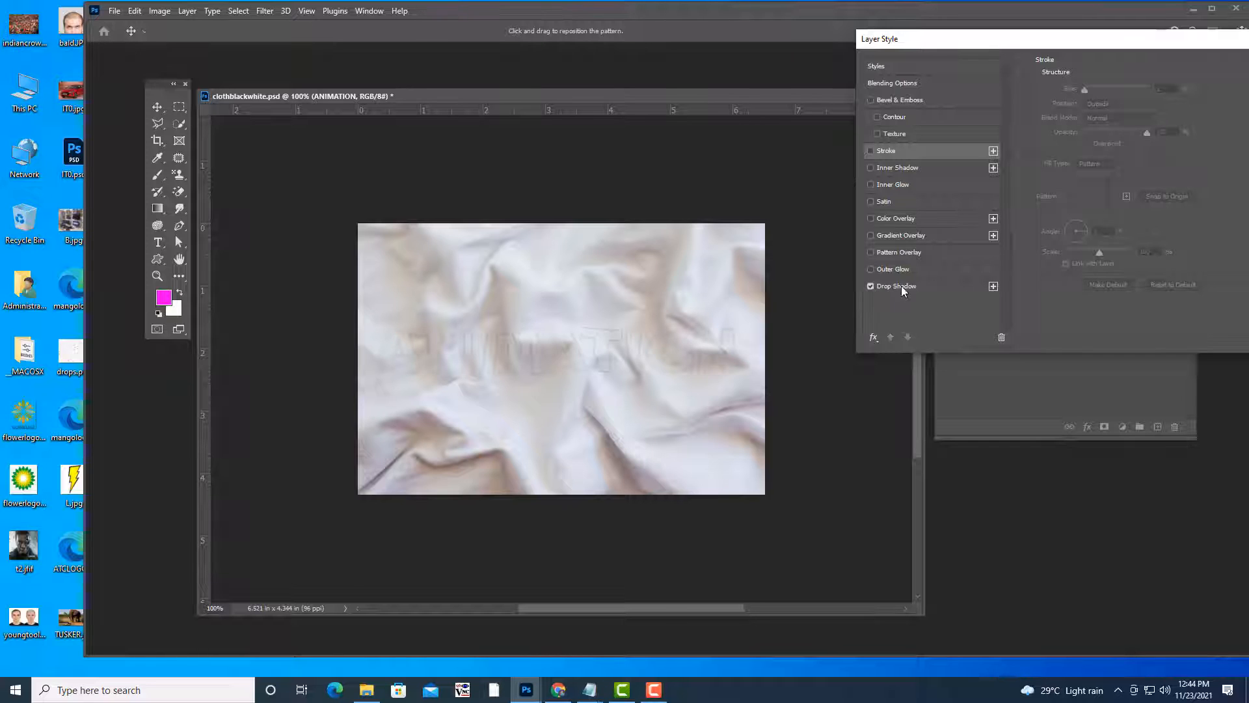
{"action": "left_click", "coordinate": [904, 286]}
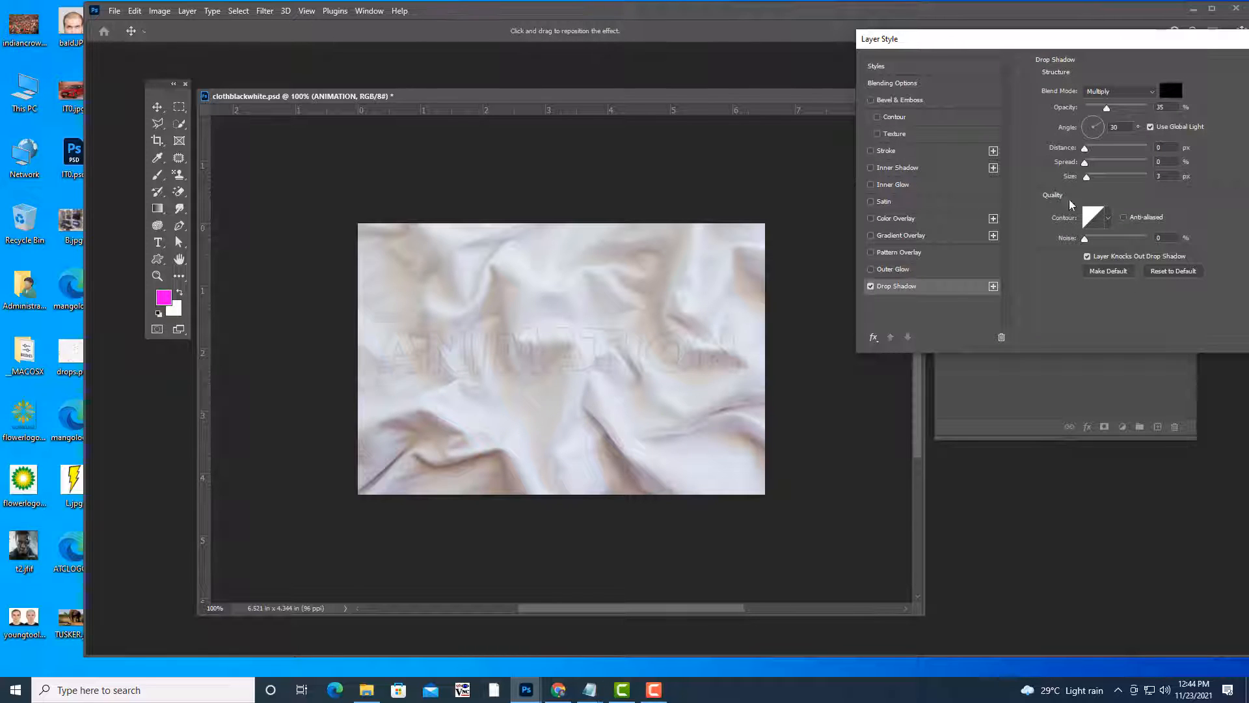
{"action": "left_click_drag", "start_coordinate": [1087, 177], "coordinate": [1089, 178]}
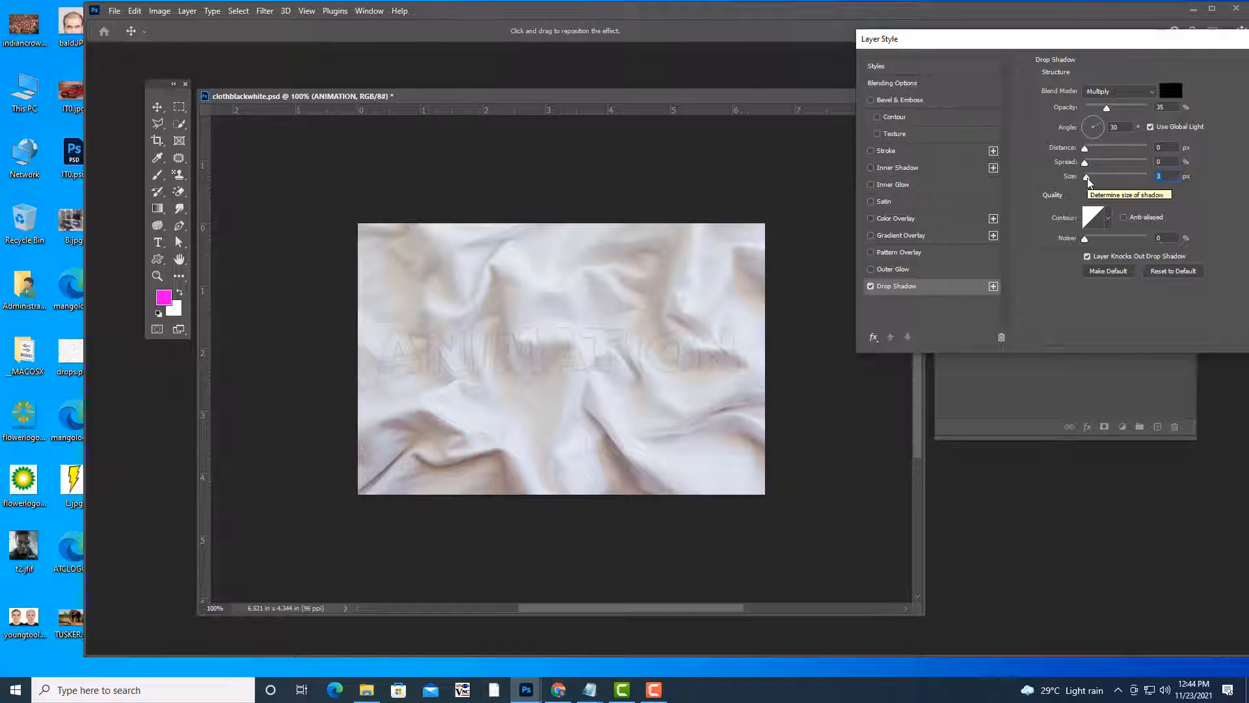
{"action": "left_click", "coordinate": [1085, 148]}
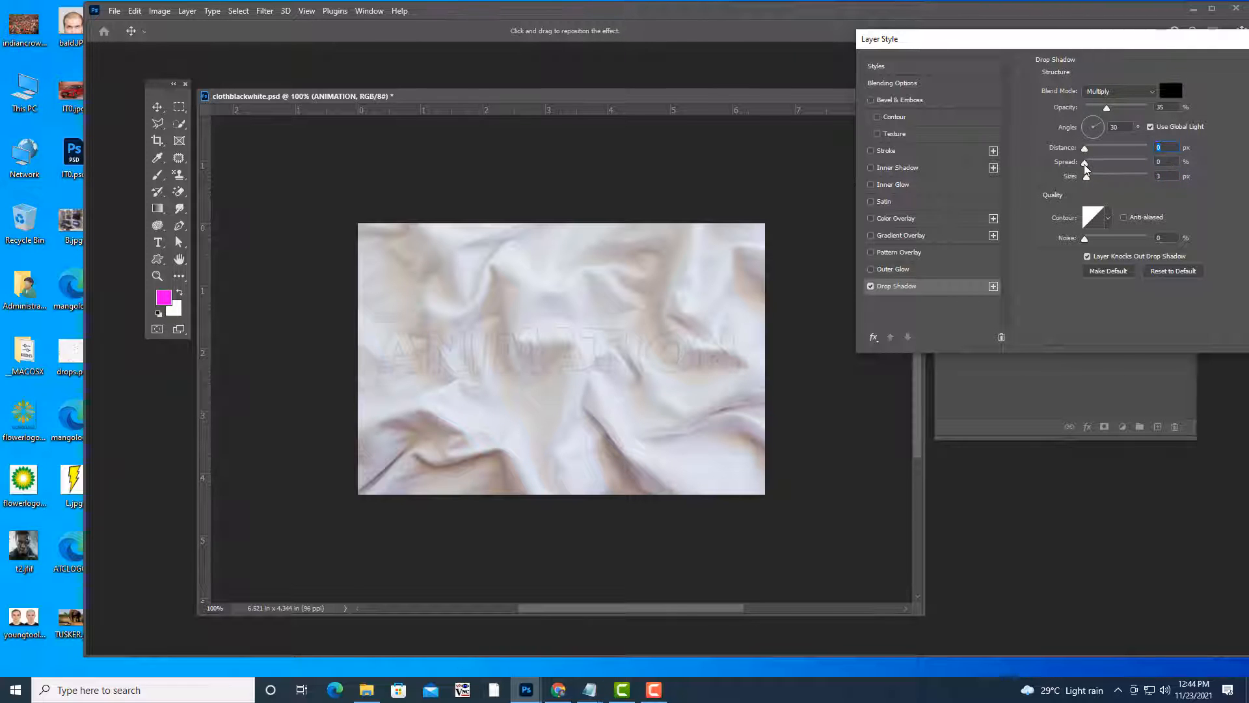
{"action": "left_click_drag", "start_coordinate": [1085, 166], "coordinate": [1088, 163]}
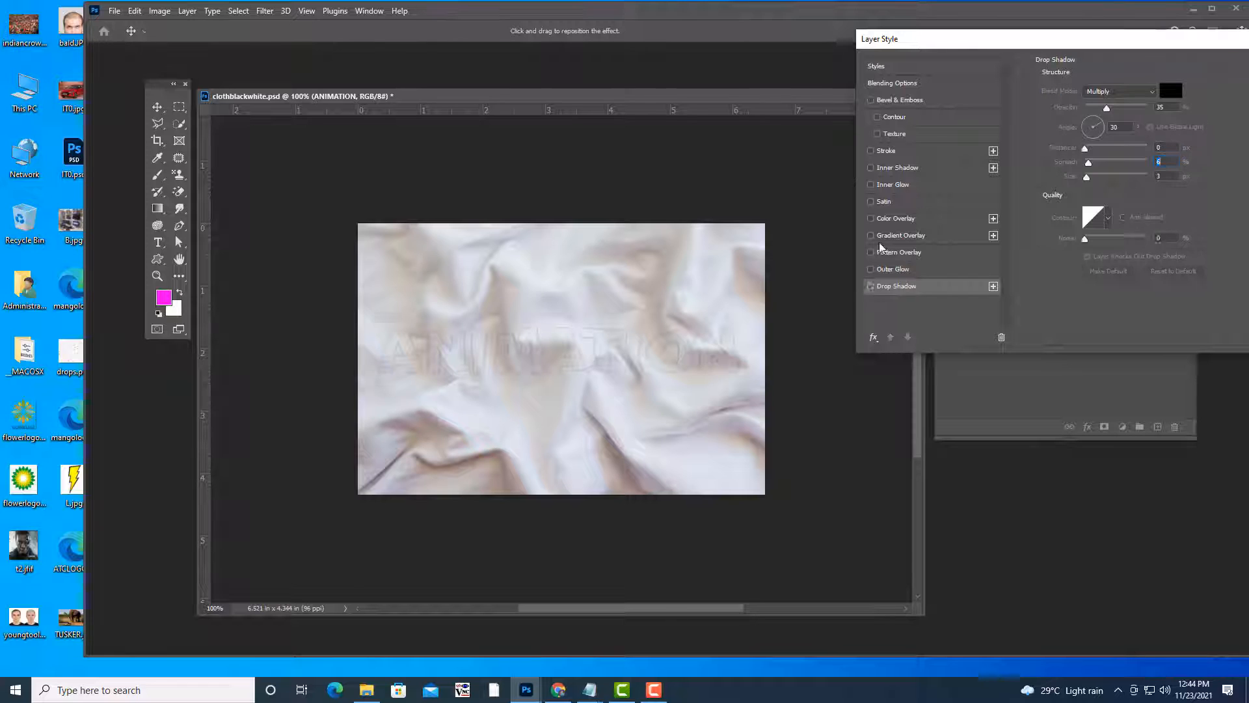
{"action": "left_click", "coordinate": [871, 285]}
Apply a 1 px Stroke effect with pattern fill to the ANIMATION layer and accept the layer style.
{"action": "left_click", "coordinate": [872, 151]}
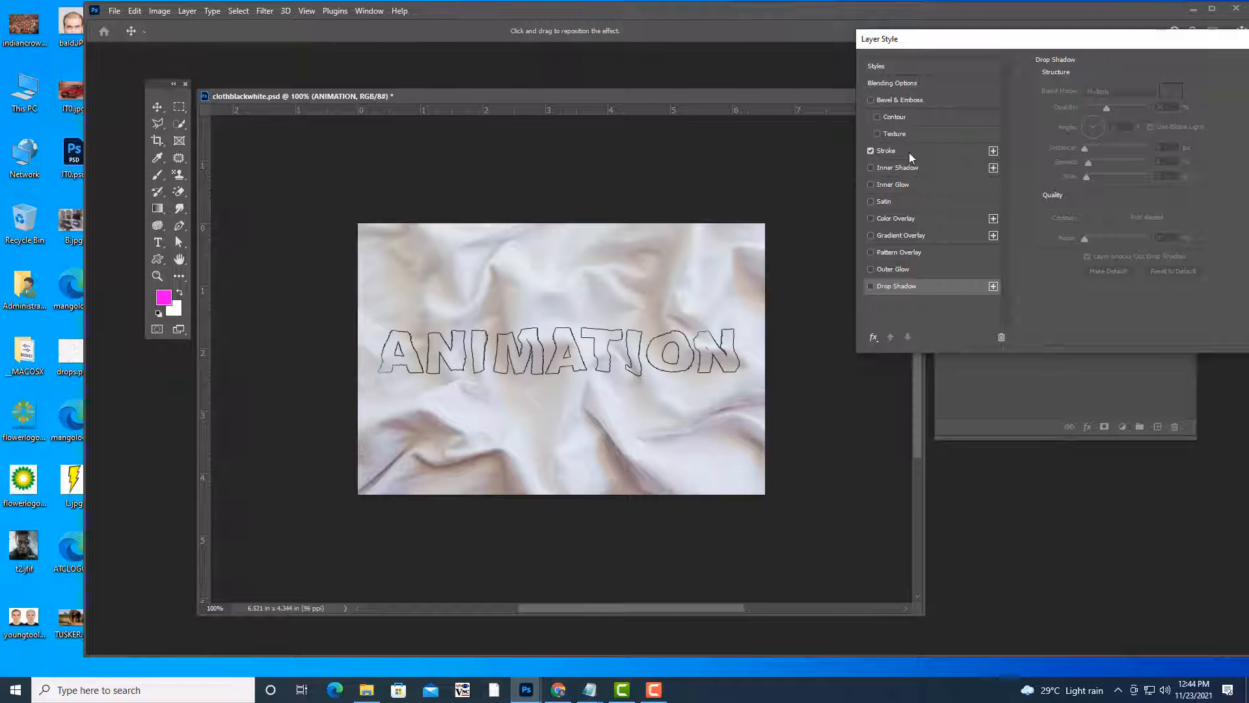
{"action": "left_click", "coordinate": [908, 152]}
{"action": "left_click", "coordinate": [1087, 90]}
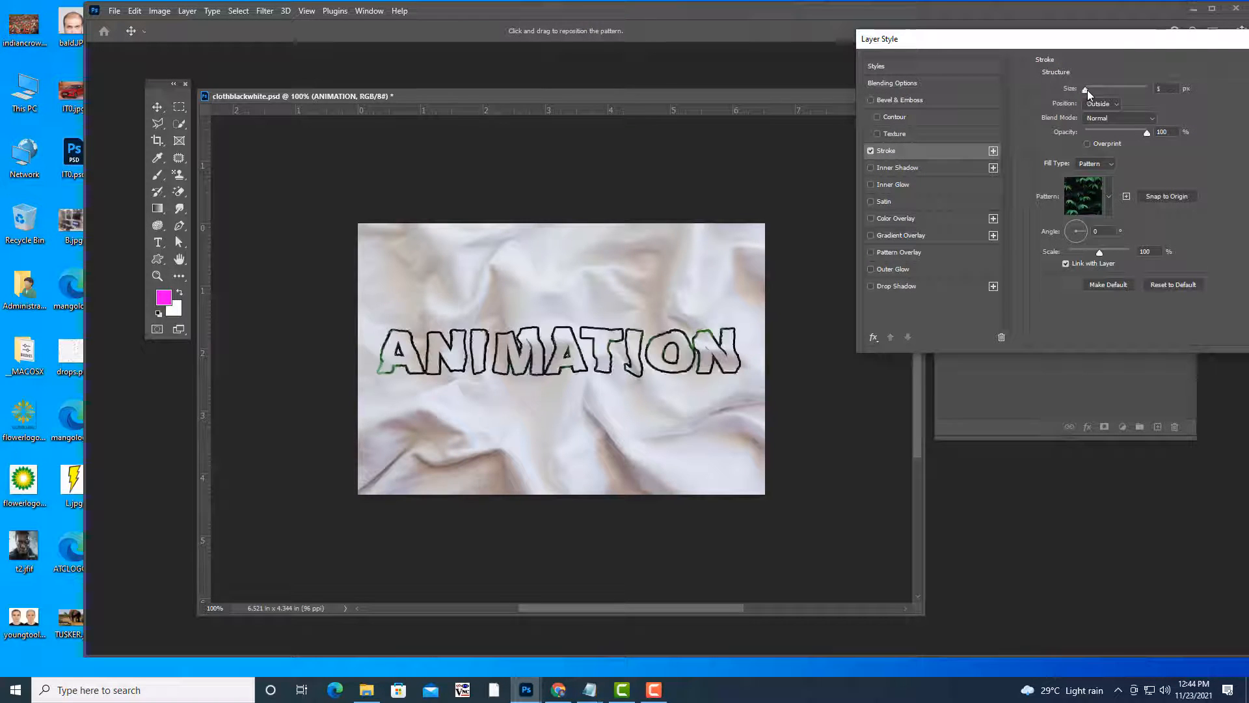
{"action": "left_click_drag", "start_coordinate": [1087, 90], "coordinate": [1084, 91]}
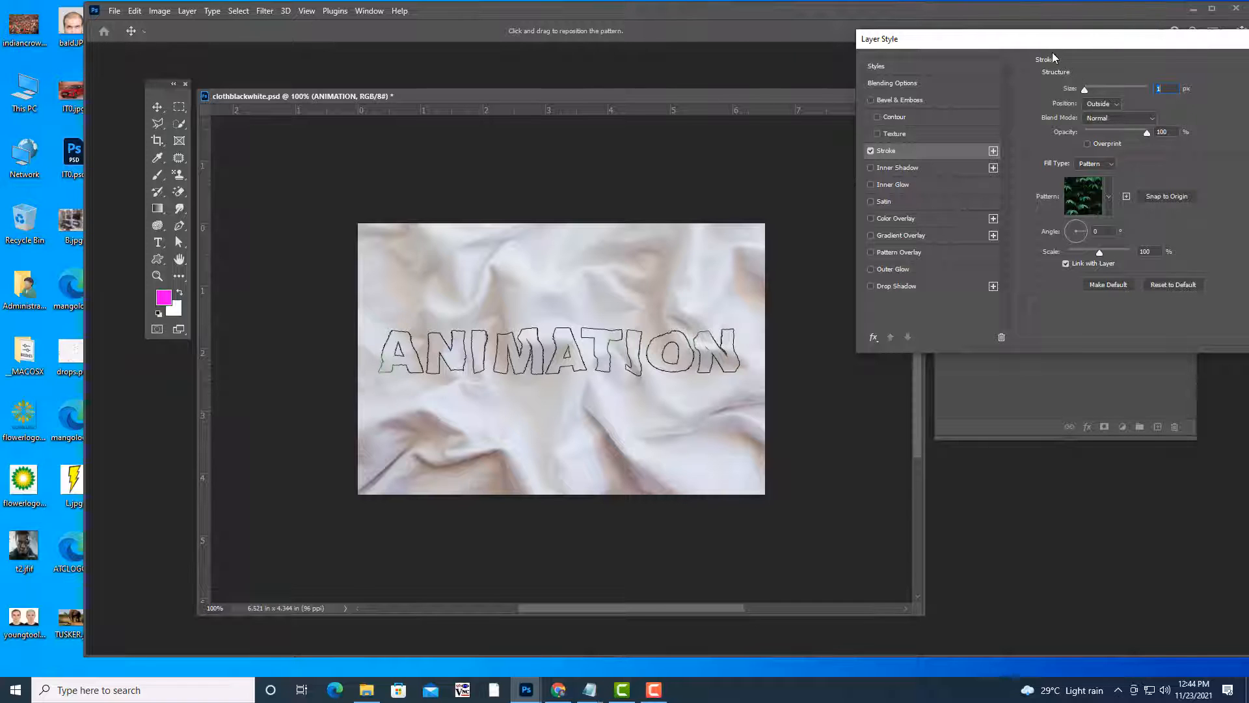
{"action": "left_click_drag", "start_coordinate": [1052, 42], "coordinate": [915, 42]}
{"action": "left_click", "coordinate": [1195, 100]}
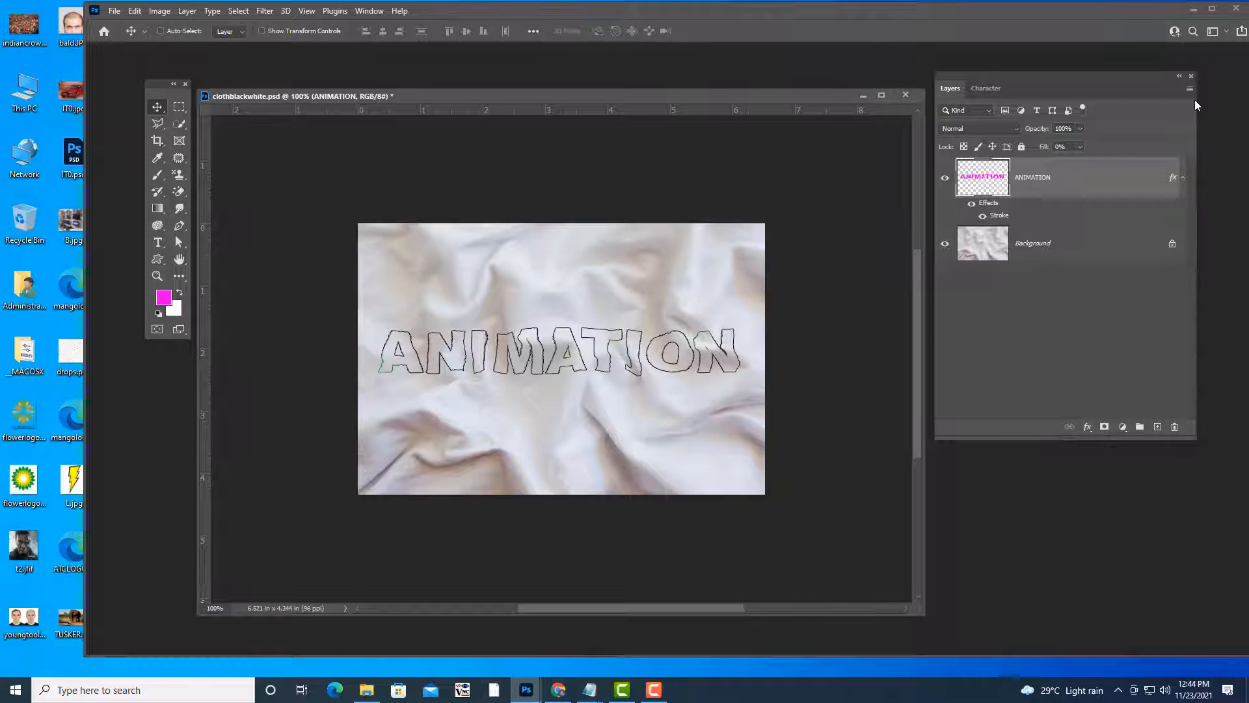
{"action": "left_click_drag", "start_coordinate": [738, 96], "coordinate": [729, 74]}
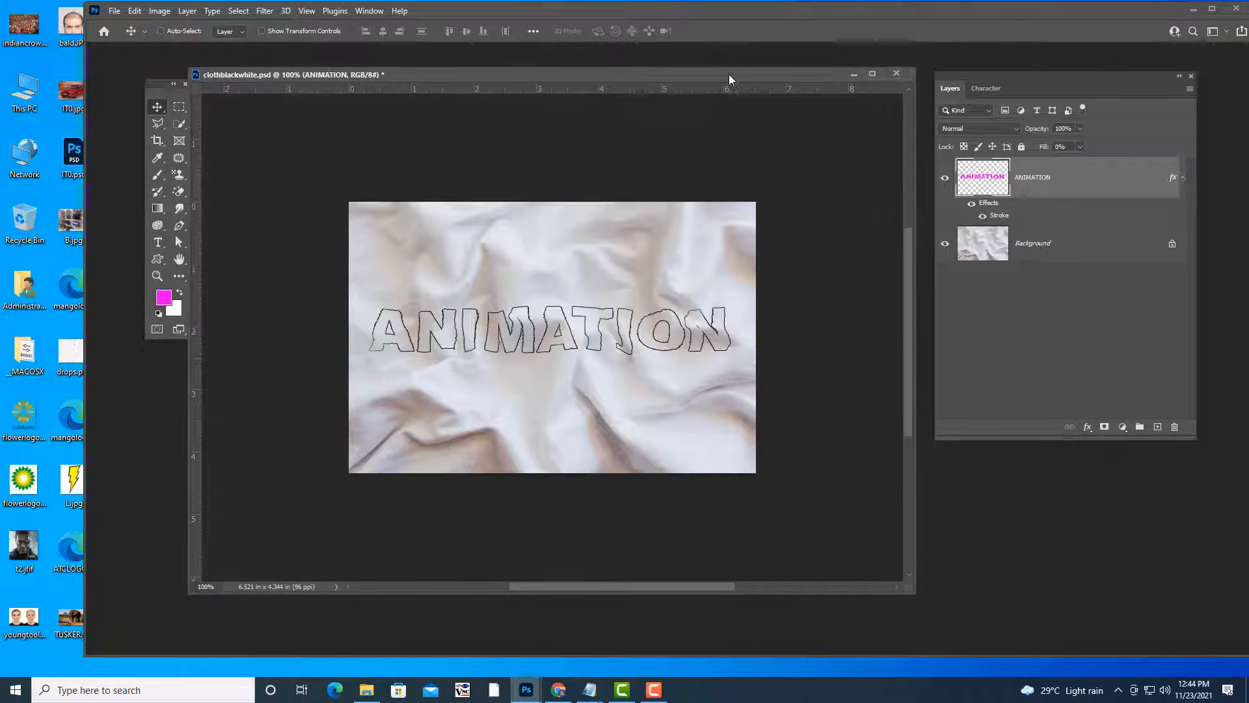
{"action": "left_click_drag", "start_coordinate": [972, 76], "coordinate": [963, 90]}
{"action": "left_click_drag", "start_coordinate": [676, 76], "coordinate": [678, 75]}
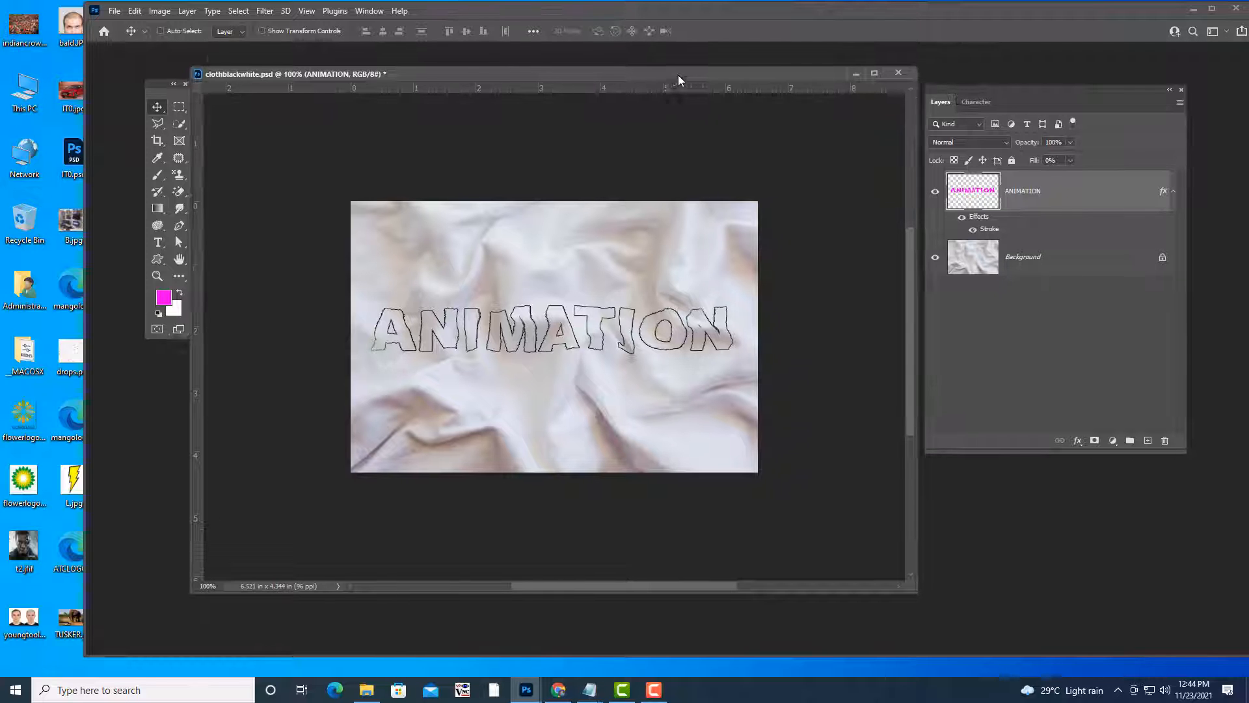
{"action": "left_click_drag", "start_coordinate": [527, 71], "coordinate": [508, 81]}
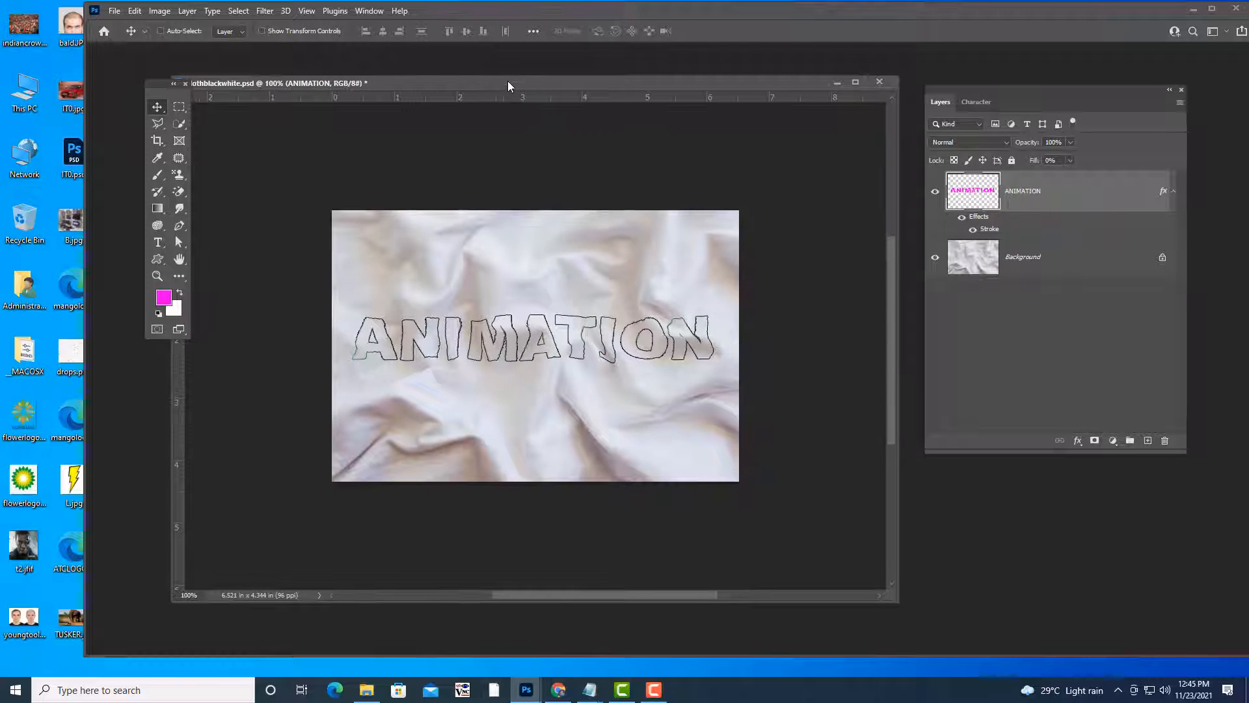
Minimize Photoshop and open New Text Document.txt from the desktop in Notepad.
{"action": "left_click", "coordinate": [1194, 10]}
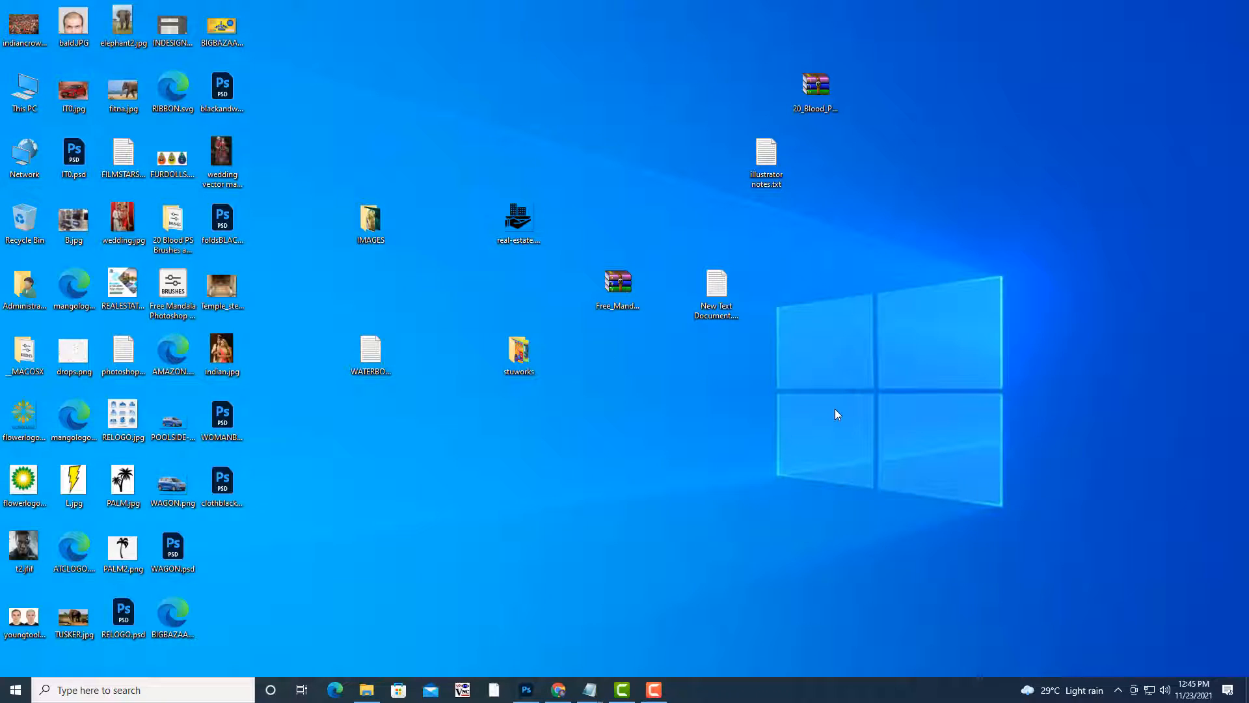
{"action": "left_click", "coordinate": [767, 163]}
{"action": "double_click", "coordinate": [728, 296]}
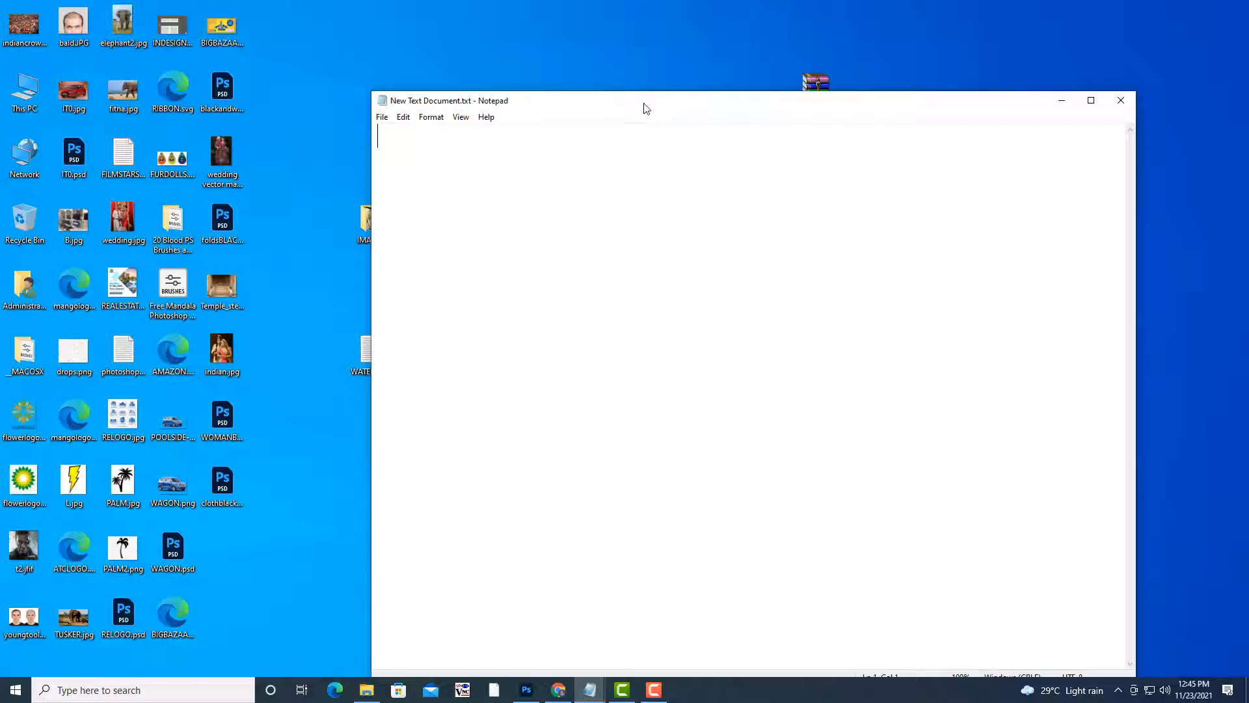
{"action": "left_click_drag", "start_coordinate": [644, 108], "coordinate": [666, 64]}
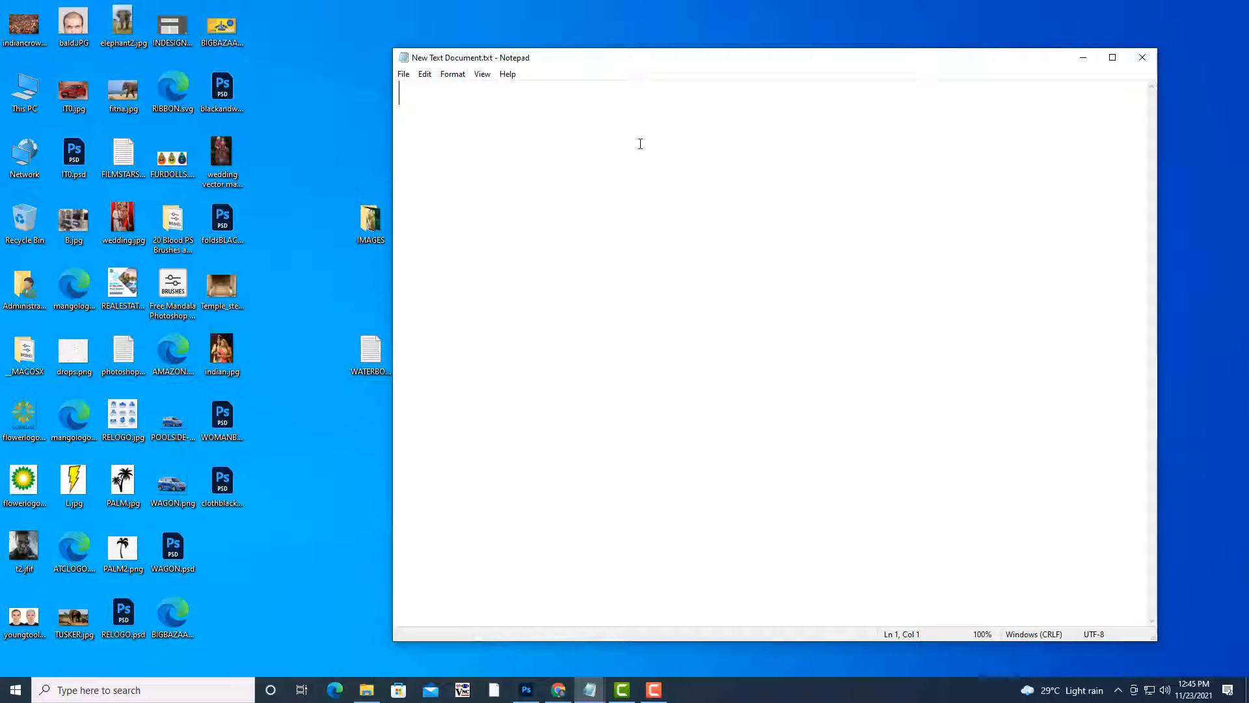
Write "take a picture of body builder actor" as the first line of the Notepad document.
{"action": "type", "text": "take a "}
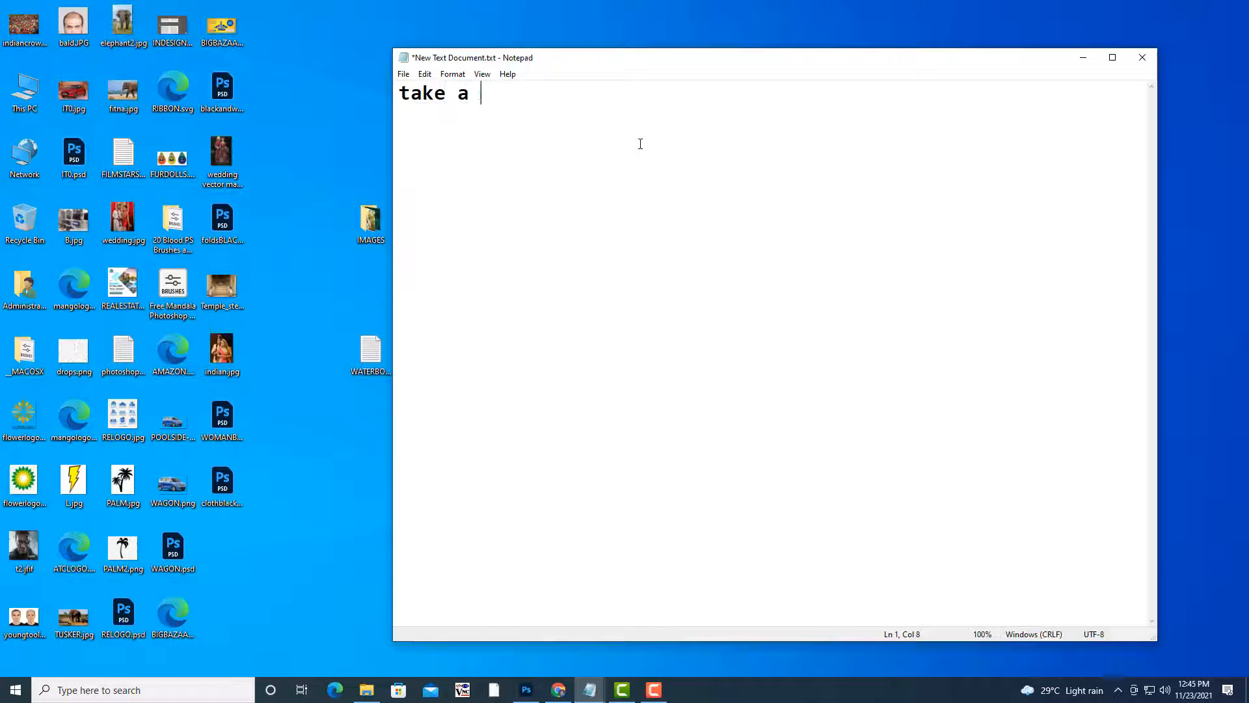
{"action": "type", "text": "pict"}
{"action": "key", "text": "BackSpace"}
{"action": "type", "text": "cture of bo"}
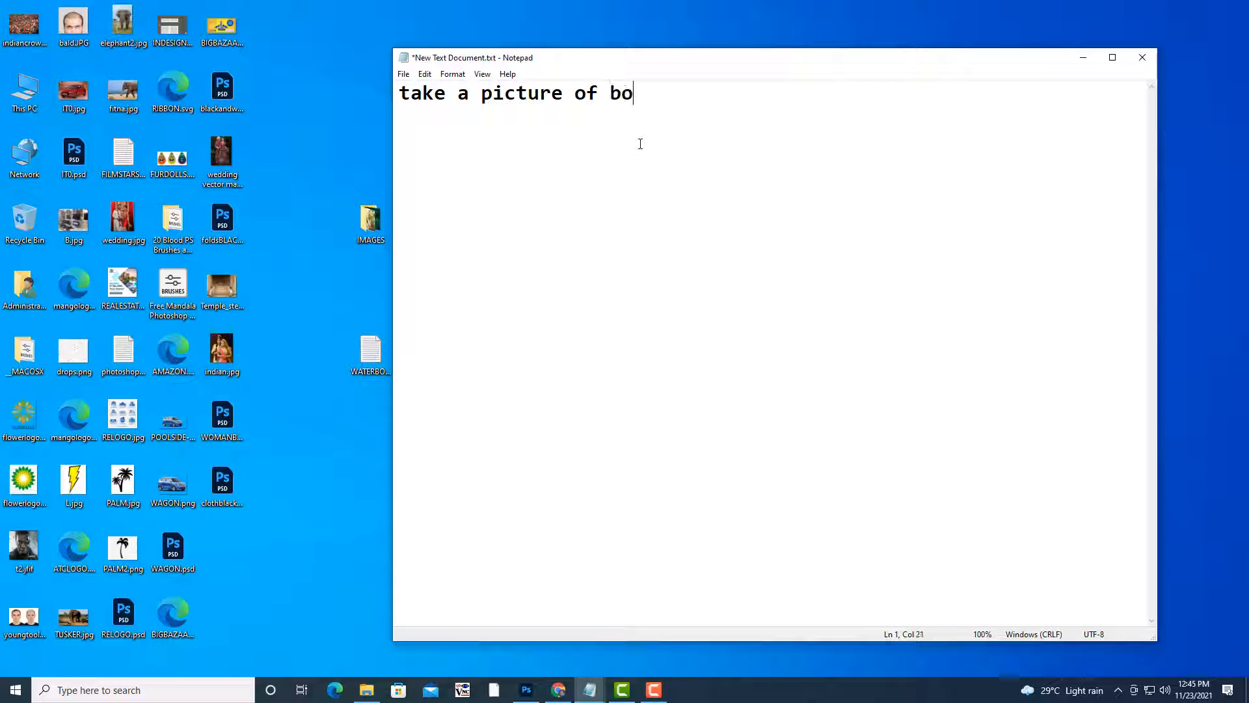
{"action": "type", "text": "dy builder "}
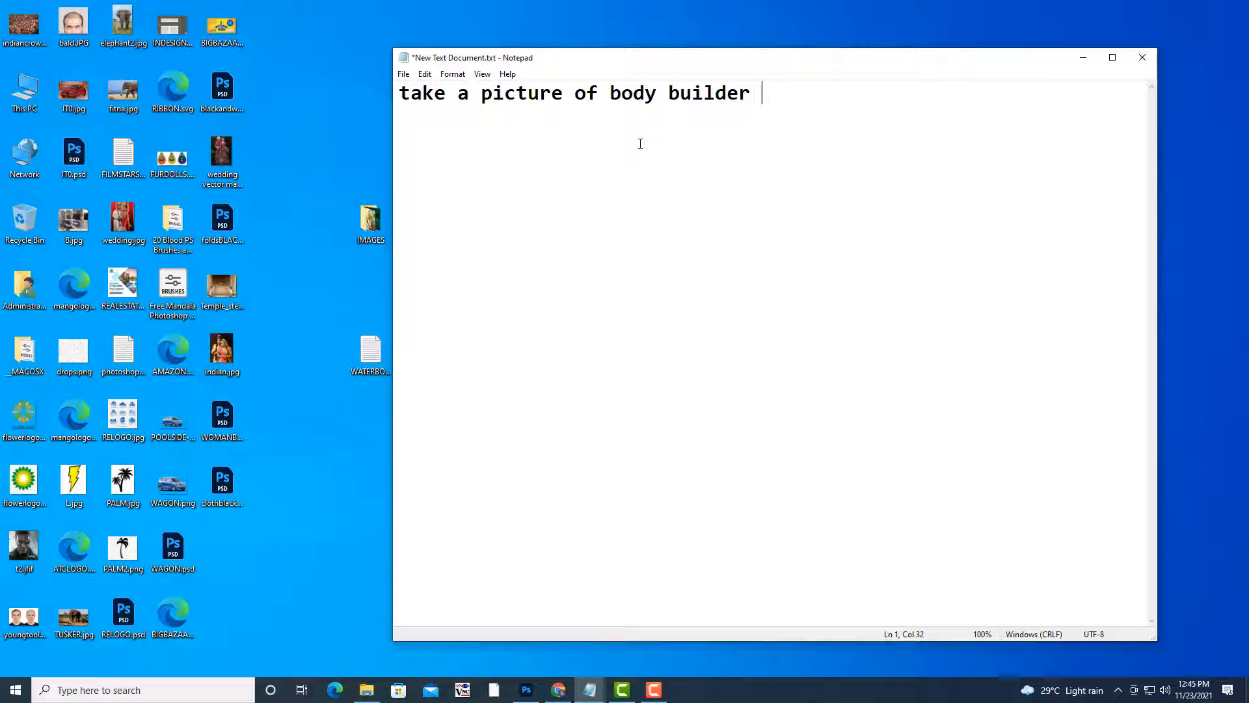
{"action": "type", "text": "actor"}
Continue the note on two new lines with "and fill his body with tattoos using" and "displace filter".
{"action": "key", "text": "Return"}
{"action": "type", "text": "and ifll"}
{"action": "key", "text": "BackSpace"}
{"action": "key", "text": "BackSpace"}
{"action": "key", "text": "BackSpace"}
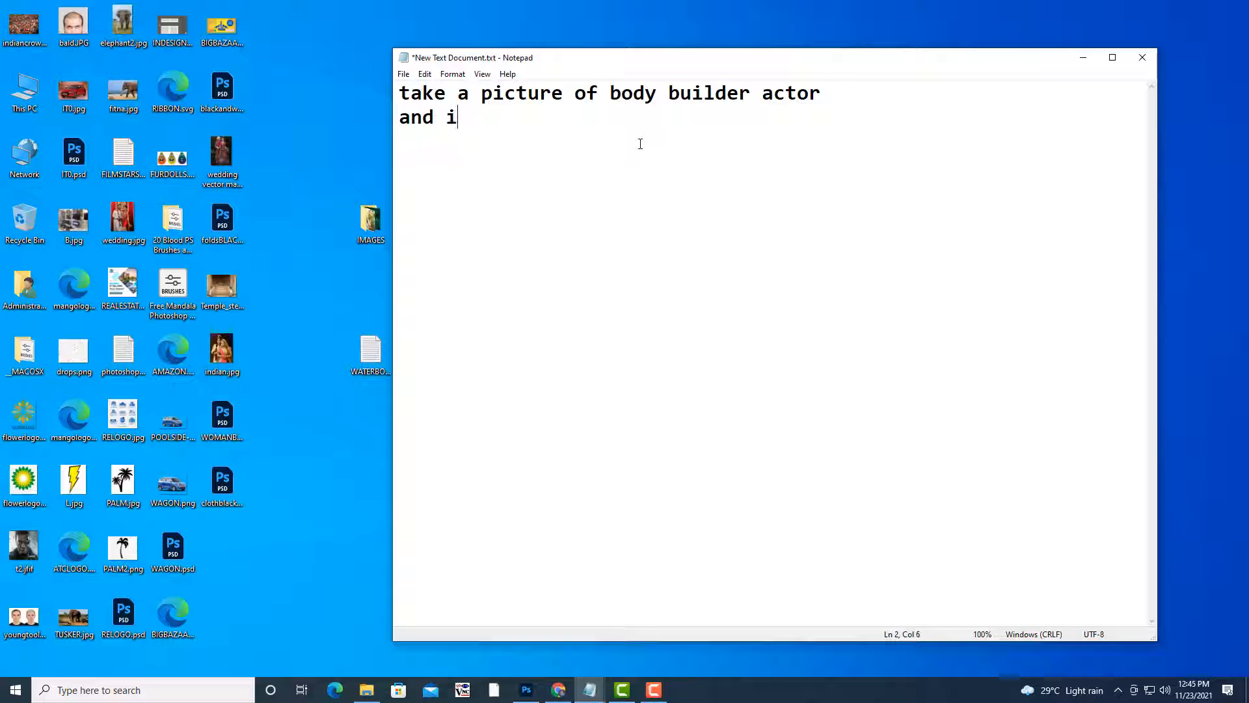
{"action": "key", "text": "BackSpace"}
{"action": "type", "text": "fill his body with"}
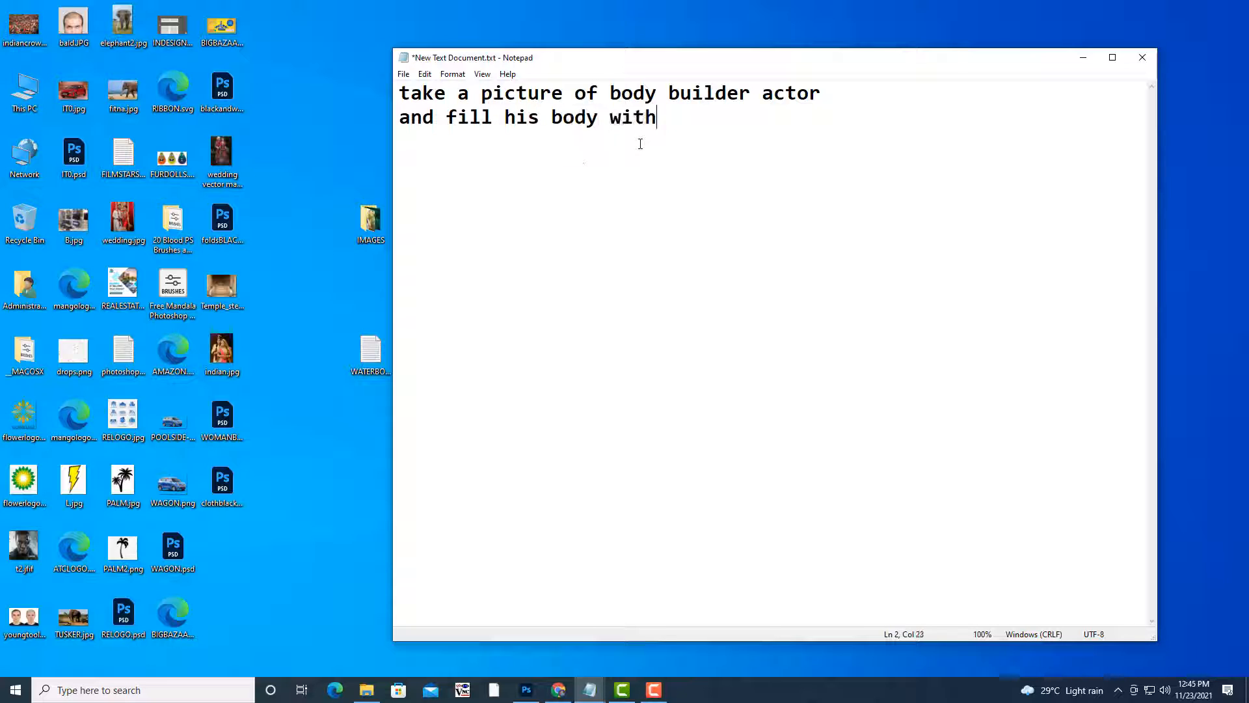
{"action": "type", "text": " tattoos"}
{"action": "type", "text": "using"}
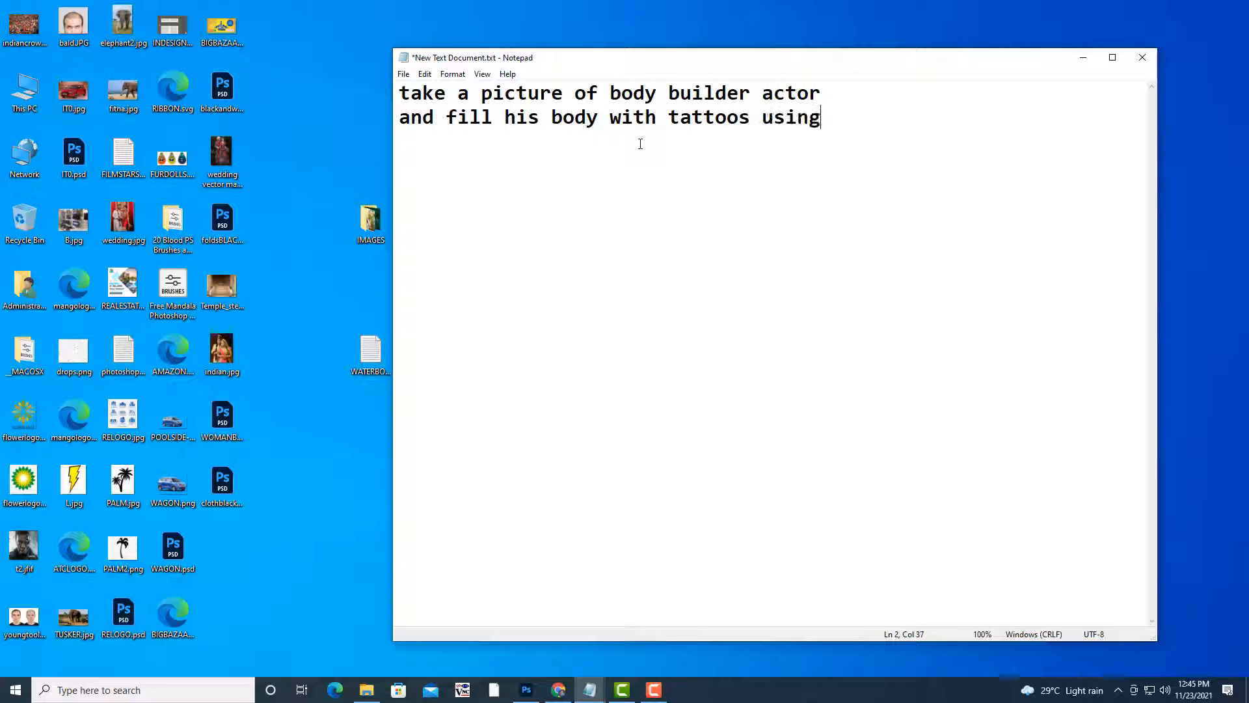
{"action": "key", "text": "Return"}
{"action": "type", "text": "displace "}
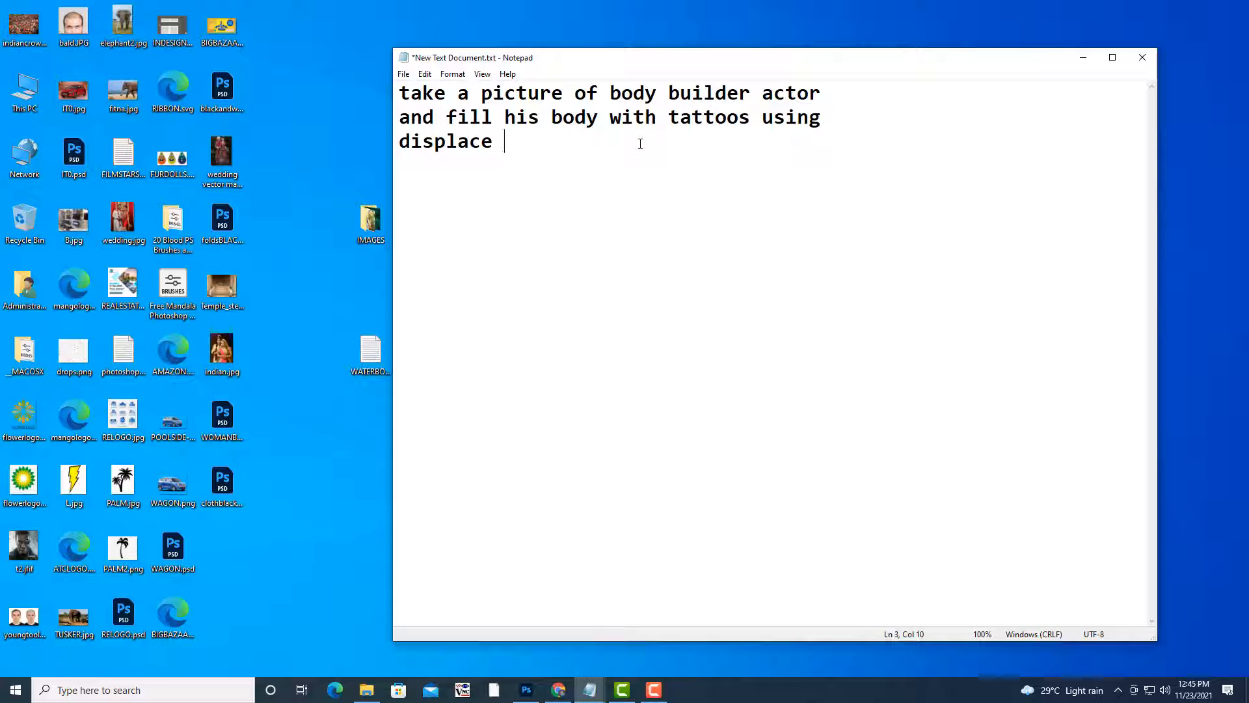
{"action": "type", "text": "filter"}
Leave a blank line and start a second assignment reading "take a picture of waving indian flag".
{"action": "key", "text": "Return"}
{"action": "key", "text": "Return"}
{"action": "type", "text": "take "}
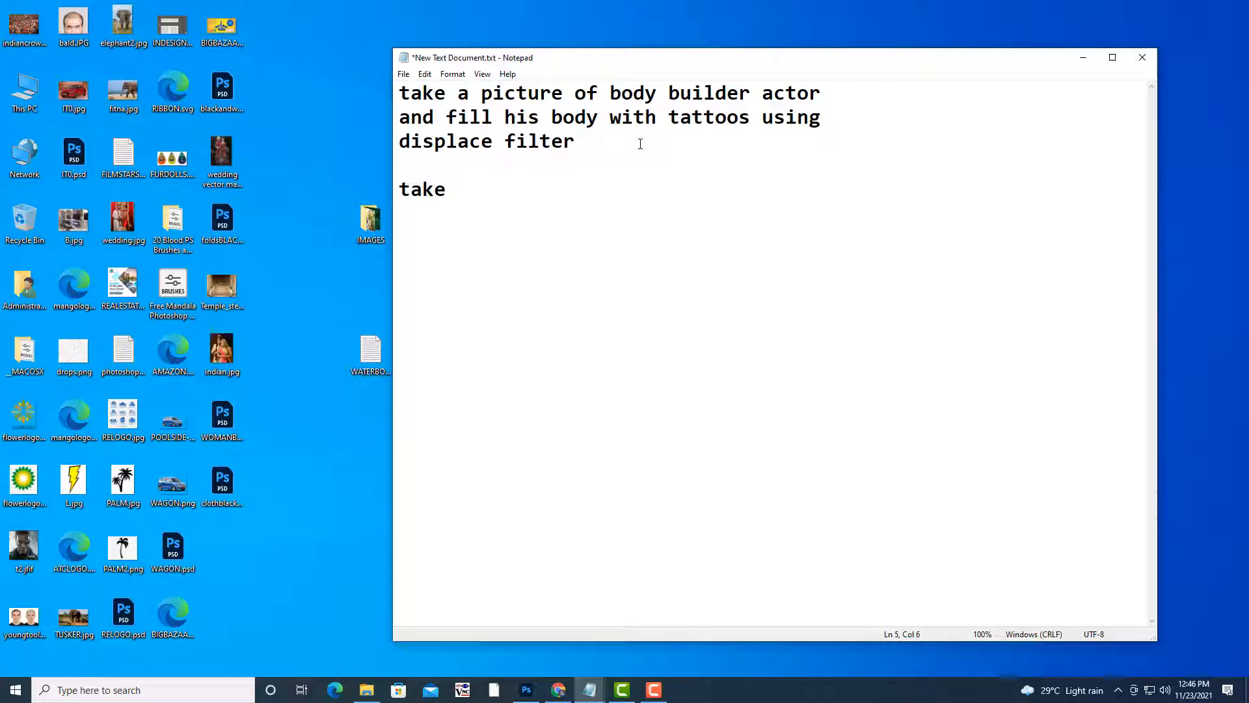
{"action": "type", "text": "a pict"}
{"action": "key", "text": "BackSpace"}
{"action": "type", "text": "a picture of w"}
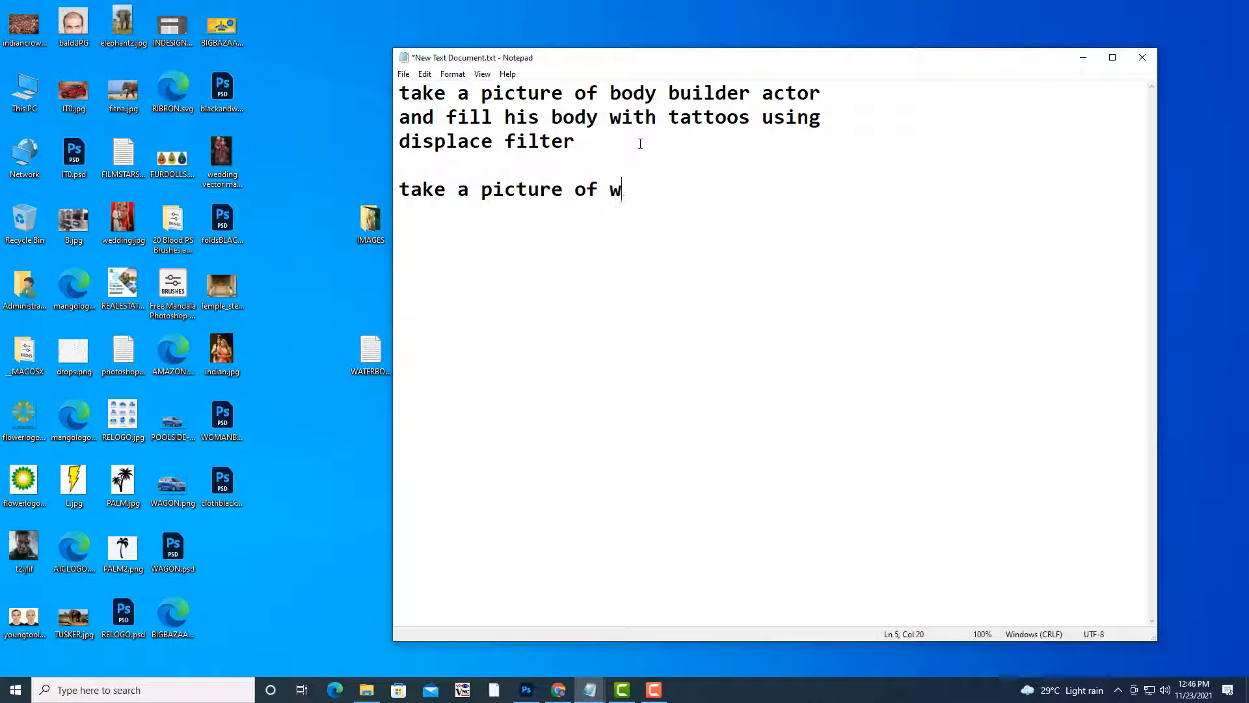
{"action": "type", "text": "aving indian flag"}
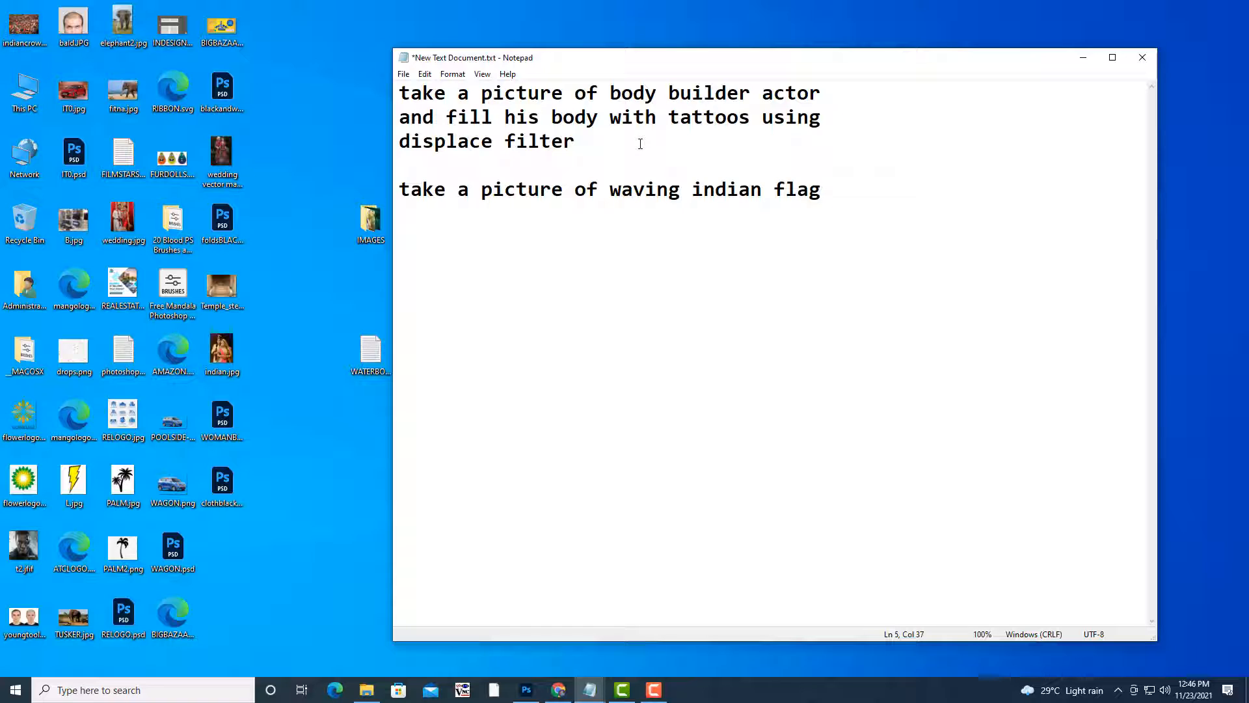
Add the line "put the word 'india is great'" below the flag sentence and reposition the Notepad window slightly.
{"action": "key", "text": "Return"}
{"action": "type", "text": "put the word"}
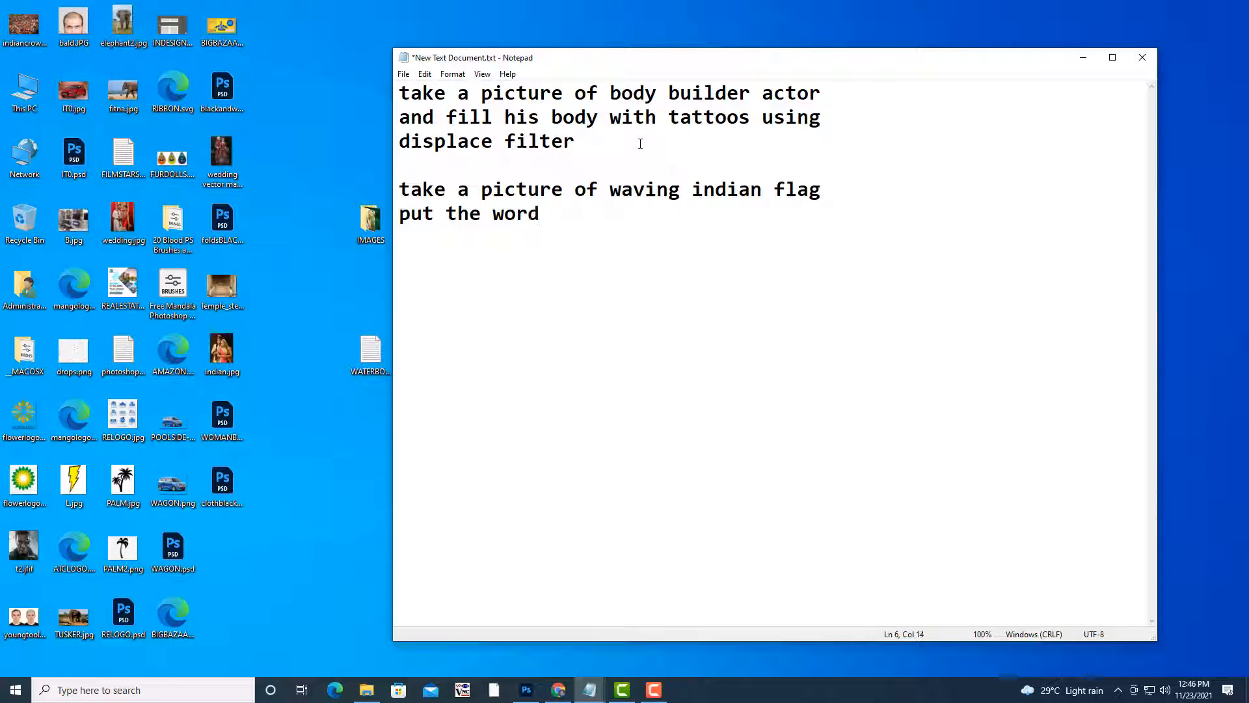
{"action": "key", "text": "BackSpace"}
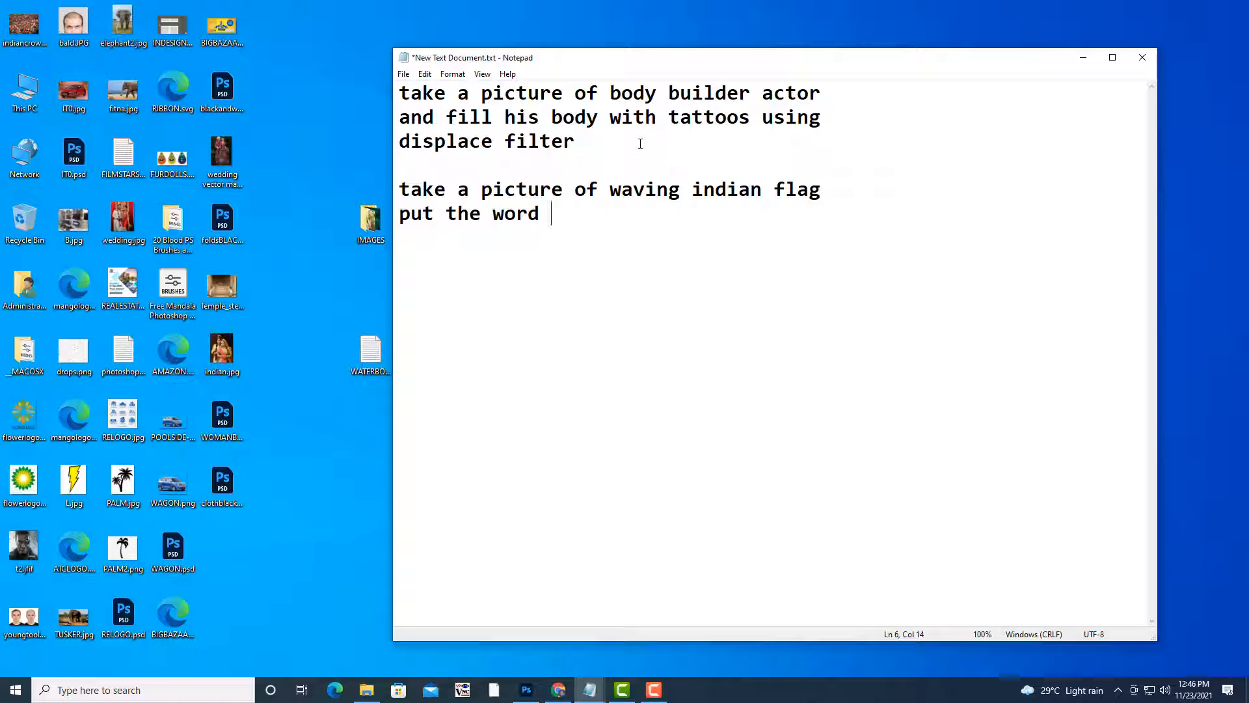
{"action": "type", "text": ";;"}
{"action": "key", "text": "BackSpace"}
{"action": "key", "text": "BackSpace"}
{"action": "key", "text": "Left"}
{"action": "type", "text": "india is great"}
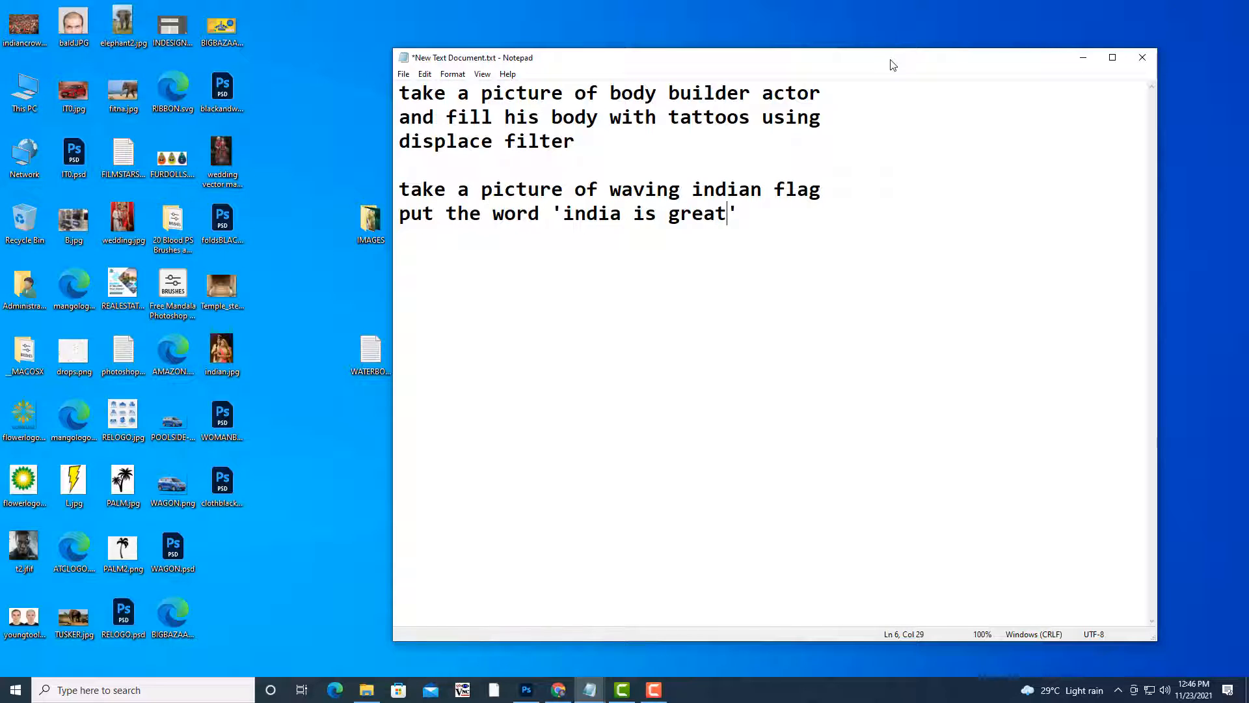
{"action": "left_click_drag", "start_coordinate": [892, 60], "coordinate": [888, 64]}
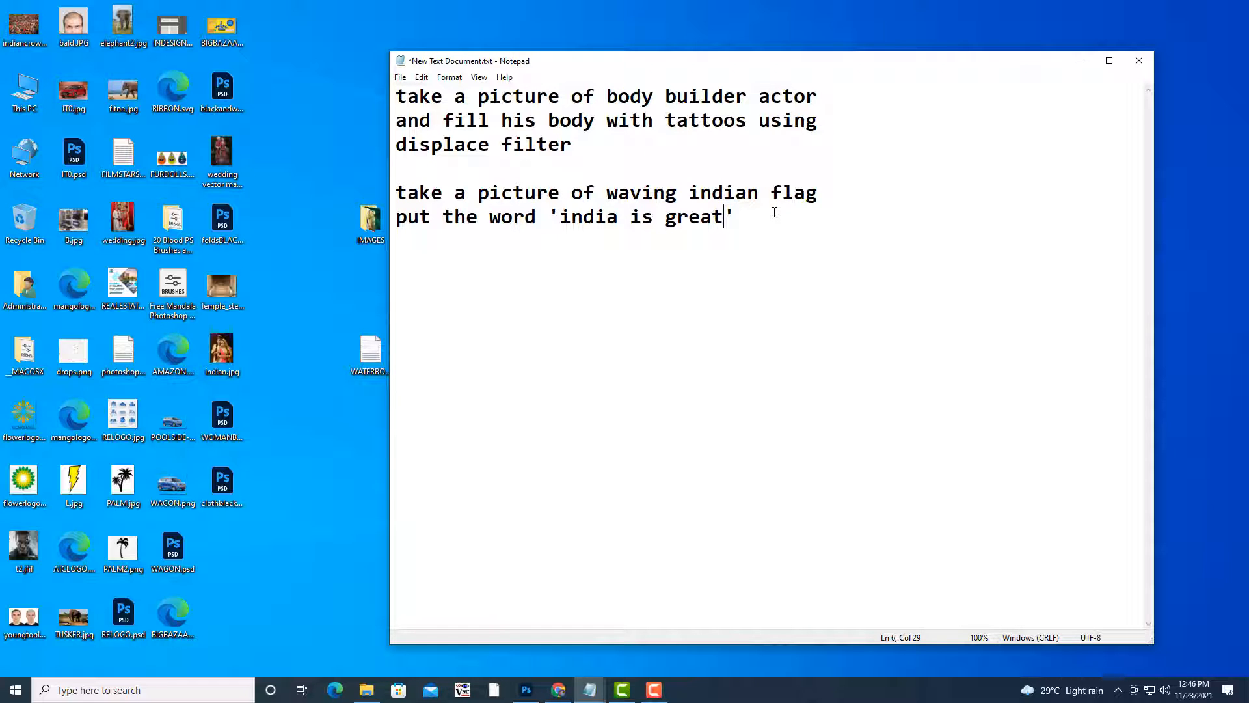
{"action": "left_click_drag", "start_coordinate": [749, 61], "coordinate": [764, 47]}
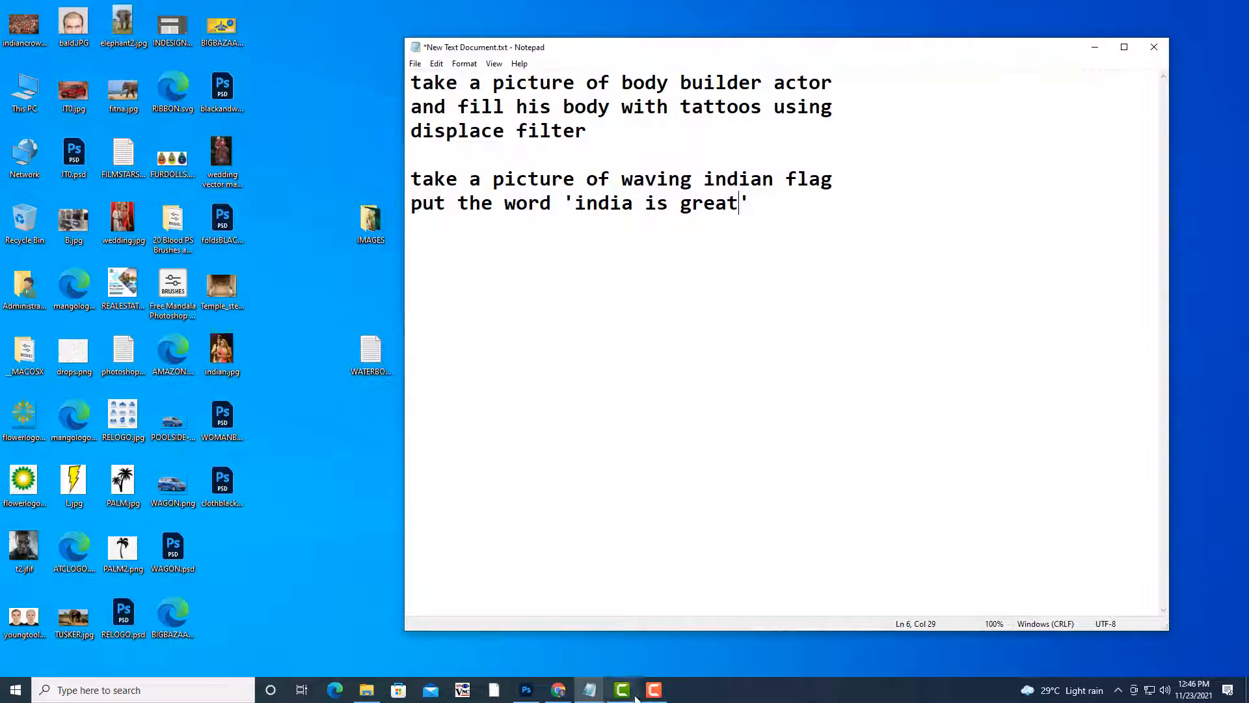
Switch to Chrome and search Google Images for "waving india flag".
{"action": "left_click", "coordinate": [559, 690]}
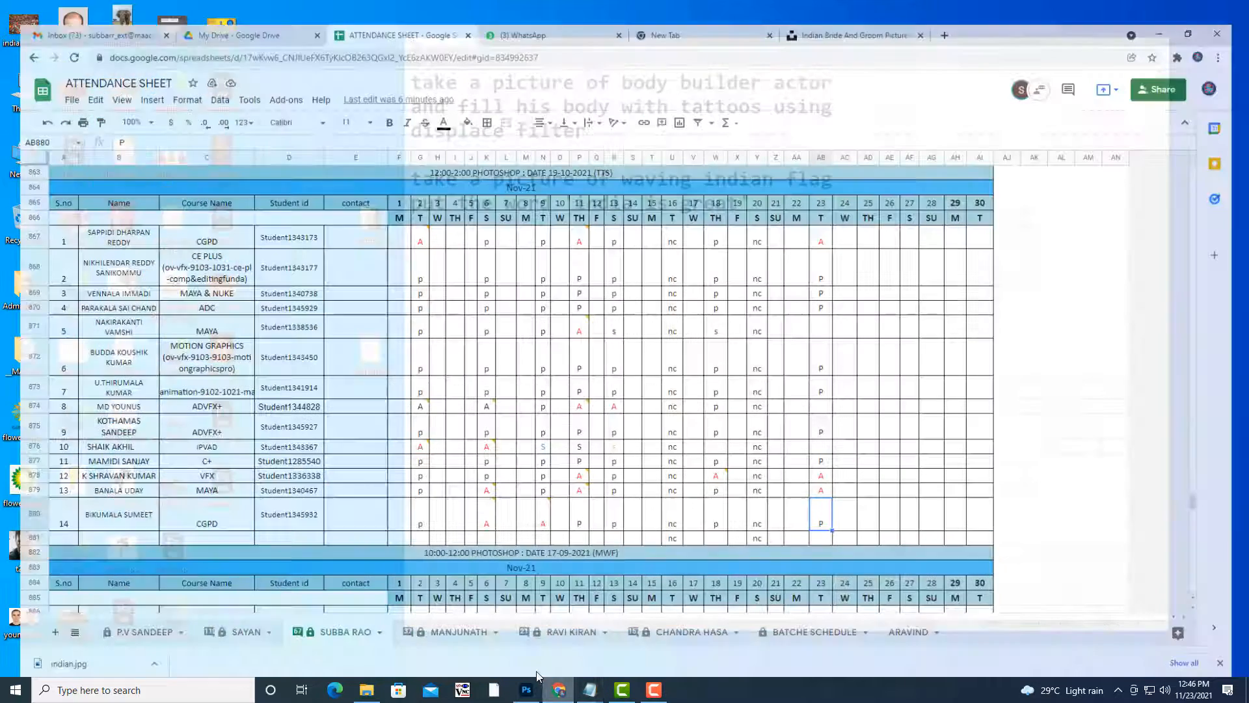
{"action": "left_click", "coordinate": [953, 11]}
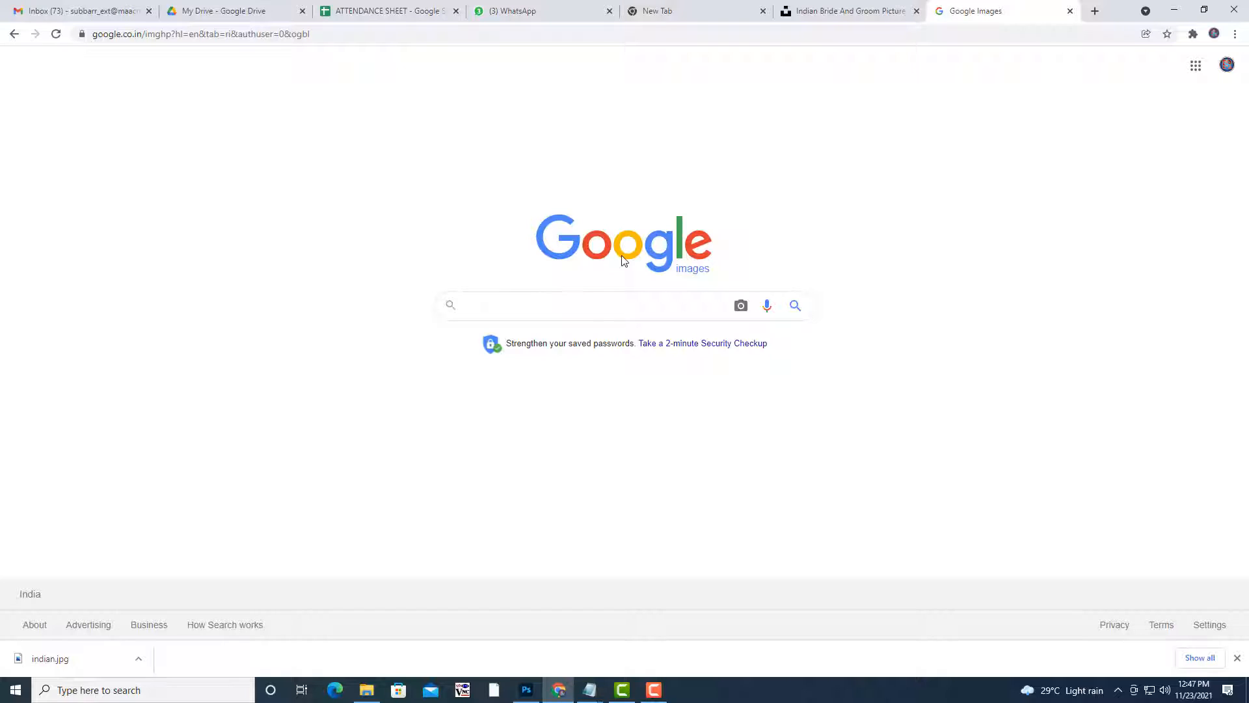
{"action": "type", "text": "india"}
{"action": "key", "text": "BackSpace"}
{"action": "key", "text": "BackSpace"}
{"action": "key", "text": "BackSpace"}
{"action": "key", "text": "BackSpace"}
{"action": "key", "text": "BackSpace"}
{"action": "type", "text": "wa"}
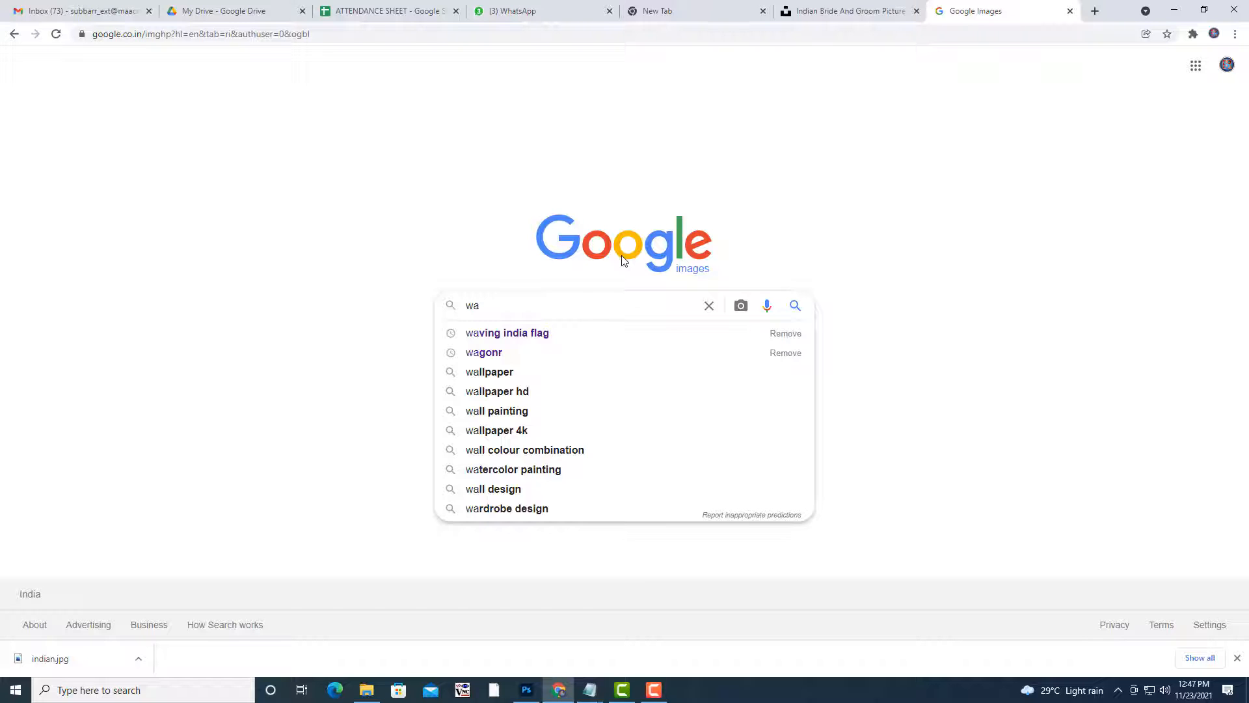
{"action": "key", "text": "Down"}
{"action": "key", "text": "Return"}
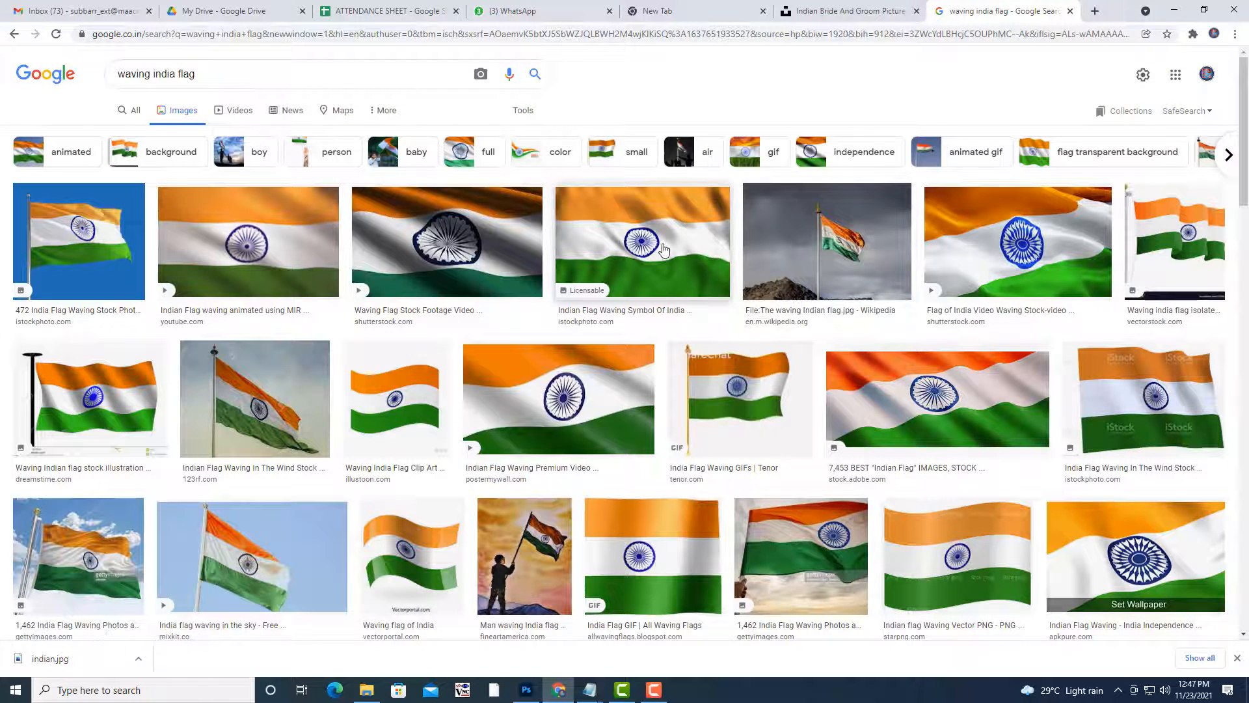
Preview several waving Indian flag images with visible cloth folds from the results, and minimize the browser.
{"action": "left_click", "coordinate": [645, 246]}
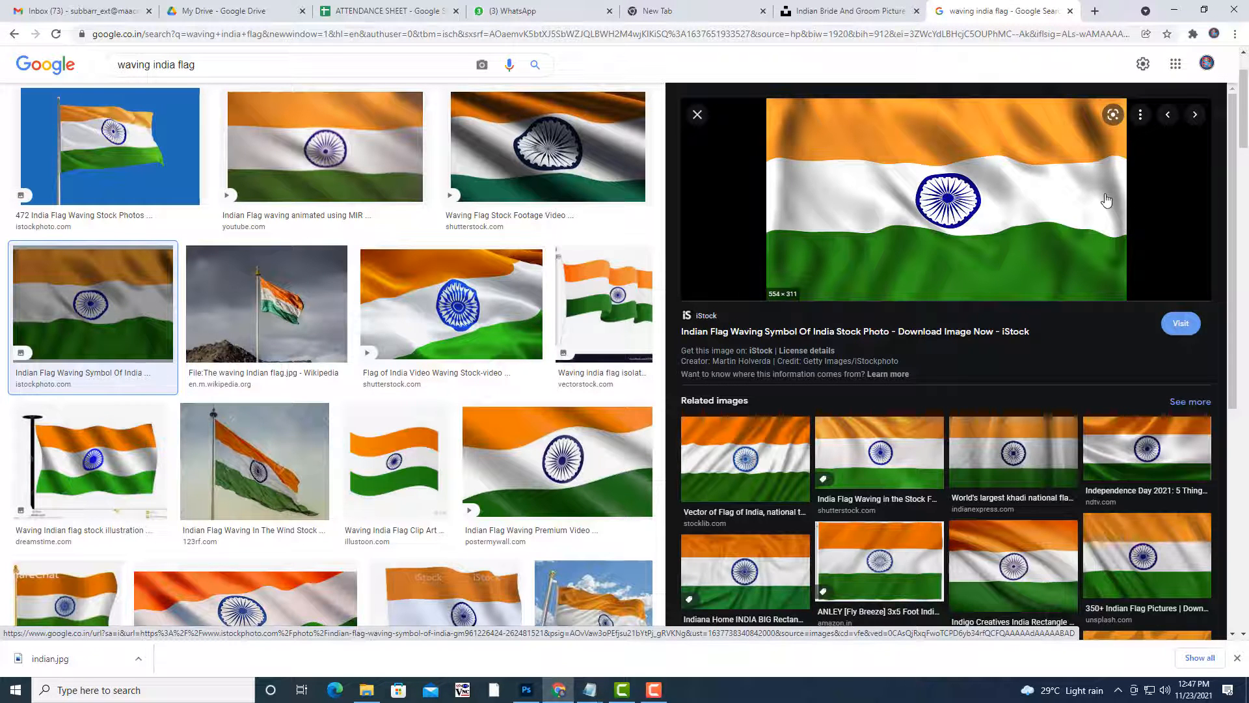
{"action": "scroll", "coordinate": [581, 464], "scroll_direction": "down", "scroll_amount": 4}
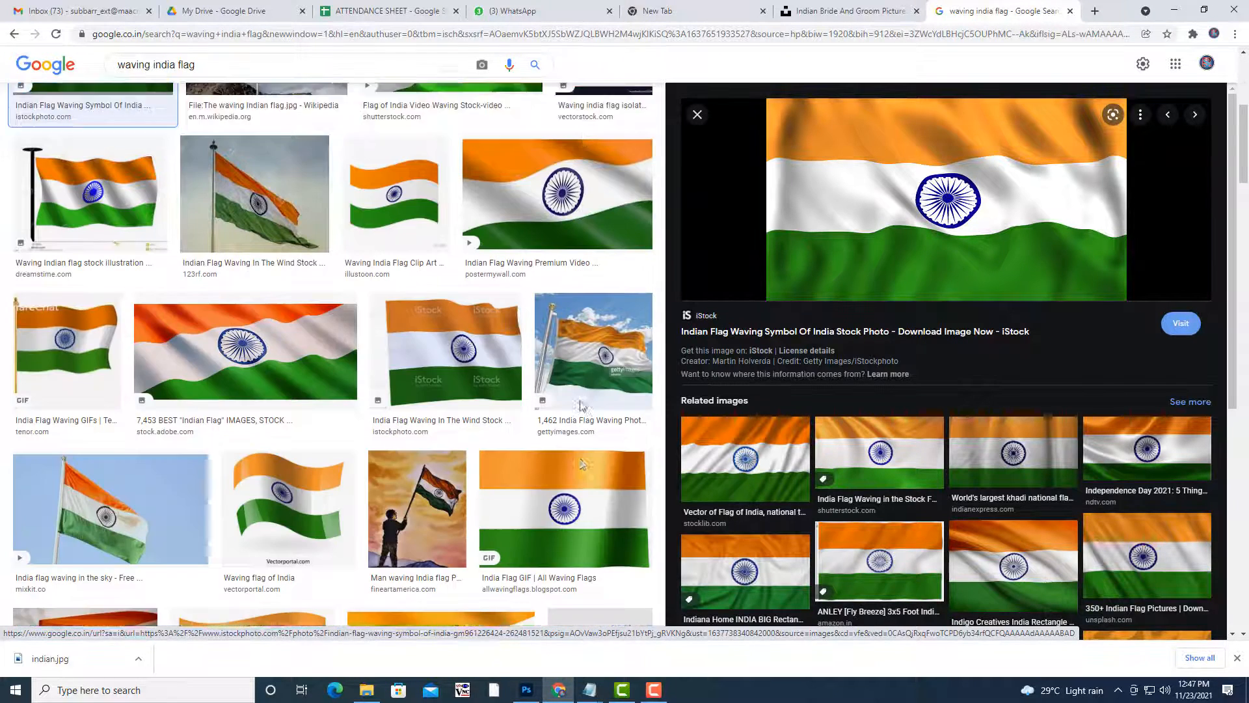
{"action": "scroll", "coordinate": [581, 464], "scroll_direction": "down", "scroll_amount": 1}
{"action": "left_click", "coordinate": [734, 482]}
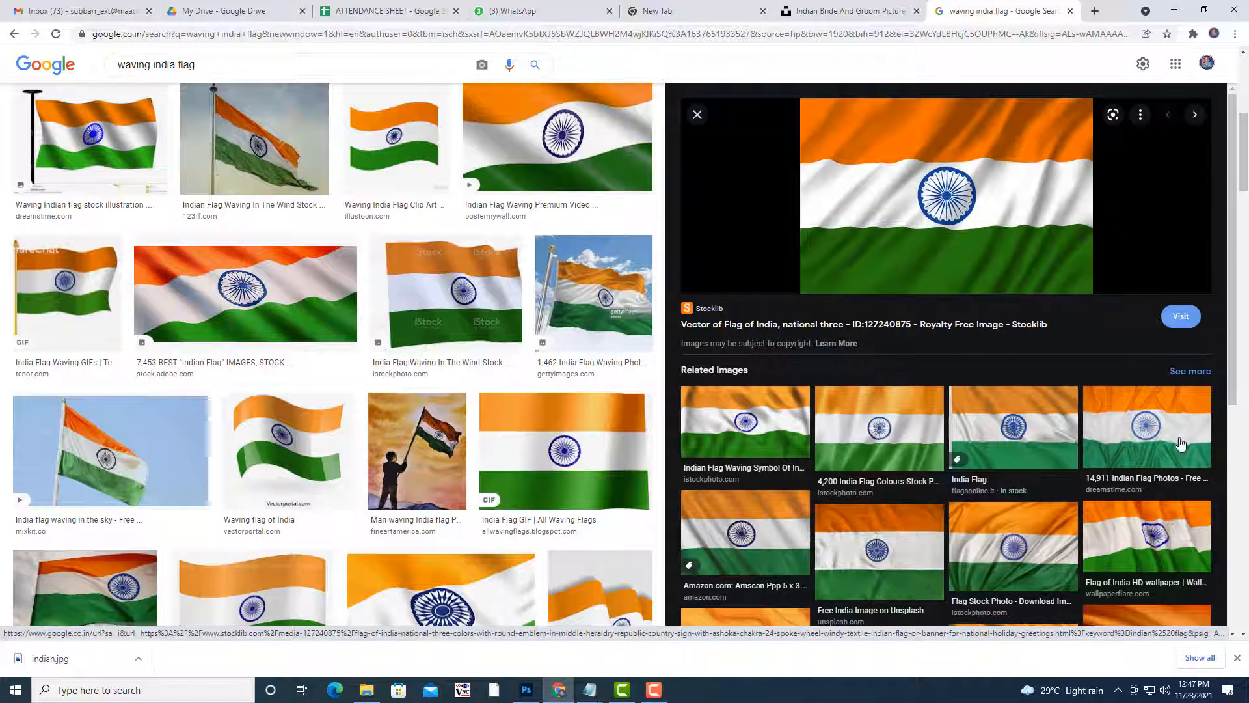
{"action": "left_click", "coordinate": [1044, 547]}
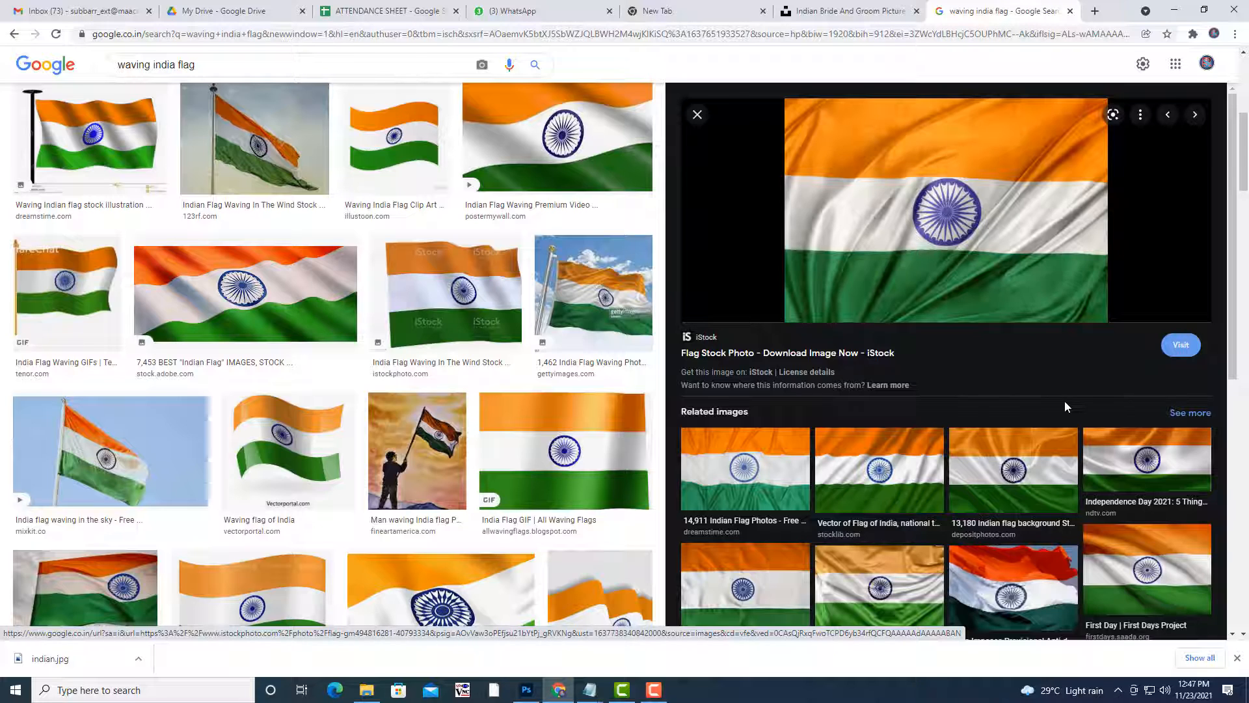
{"action": "scroll", "coordinate": [1062, 238], "scroll_direction": "up", "scroll_amount": 5}
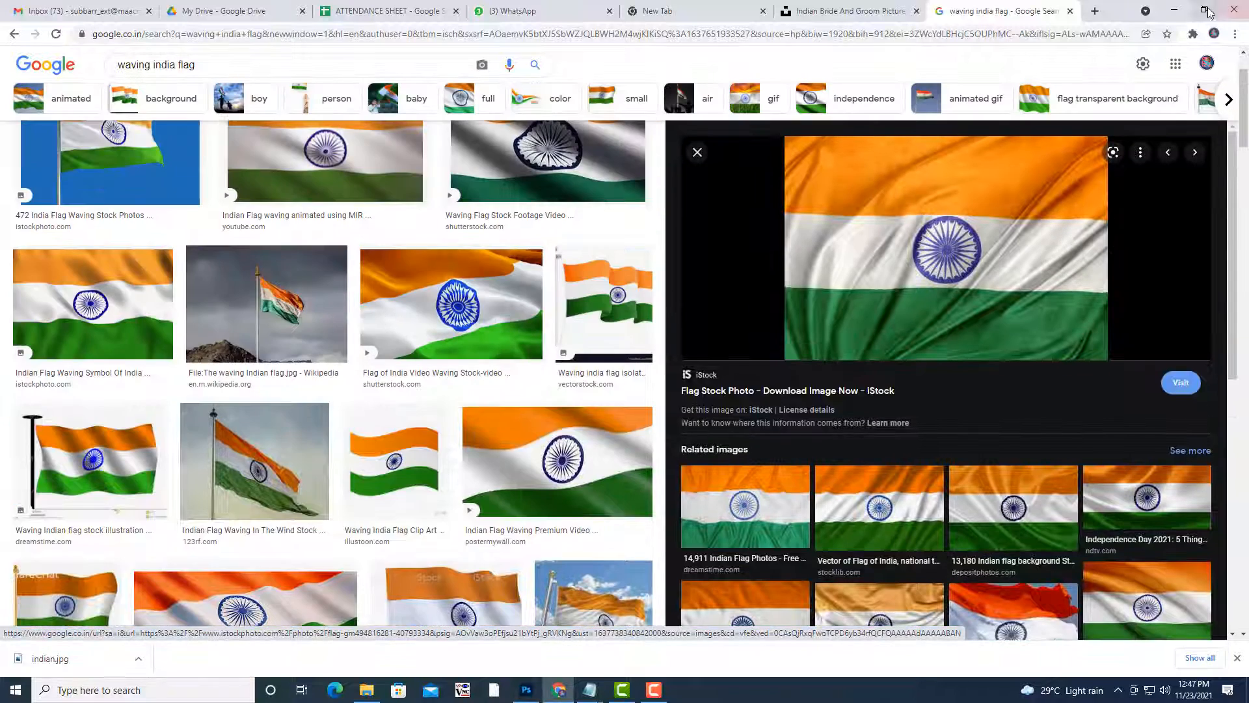
{"action": "left_click", "coordinate": [1177, 12]}
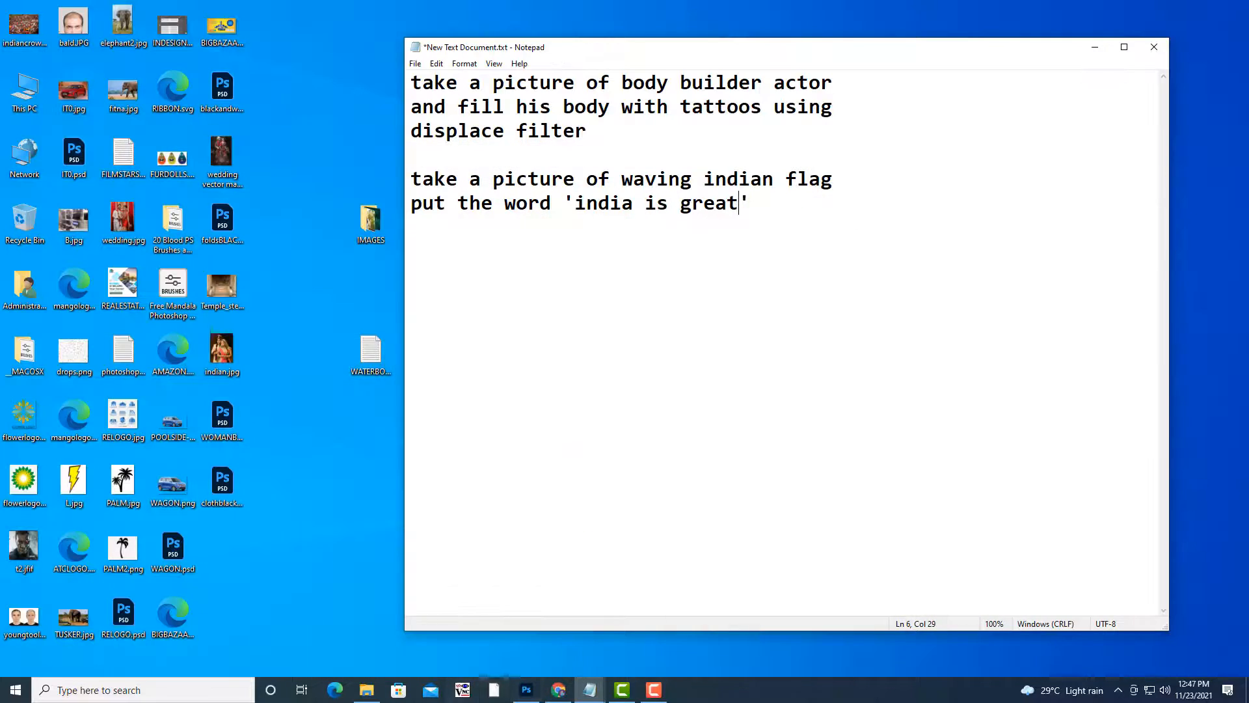
Switch to Photoshop, rearrange the document window and tools, and close clothblackwhite.psd without saving.
{"action": "left_click", "coordinate": [527, 690]}
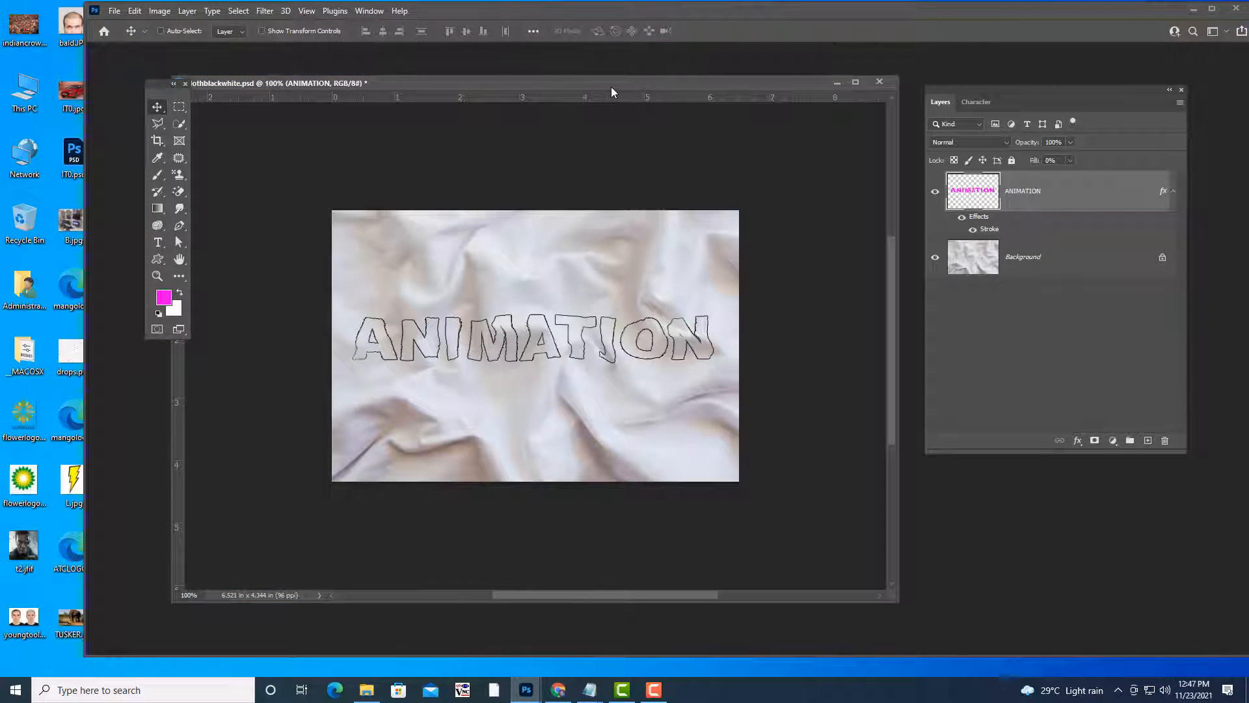
{"action": "left_click_drag", "start_coordinate": [658, 89], "coordinate": [618, 102]}
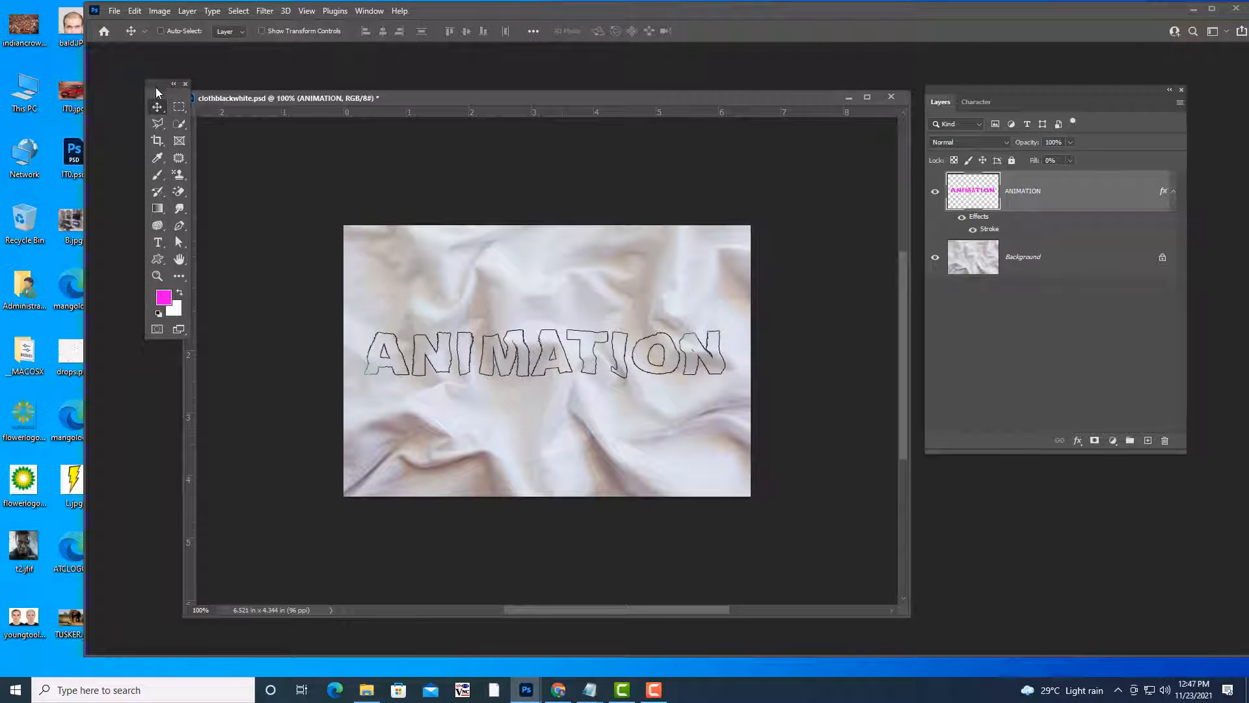
{"action": "left_click_drag", "start_coordinate": [155, 83], "coordinate": [121, 84]}
{"action": "left_click_drag", "start_coordinate": [565, 98], "coordinate": [533, 102]}
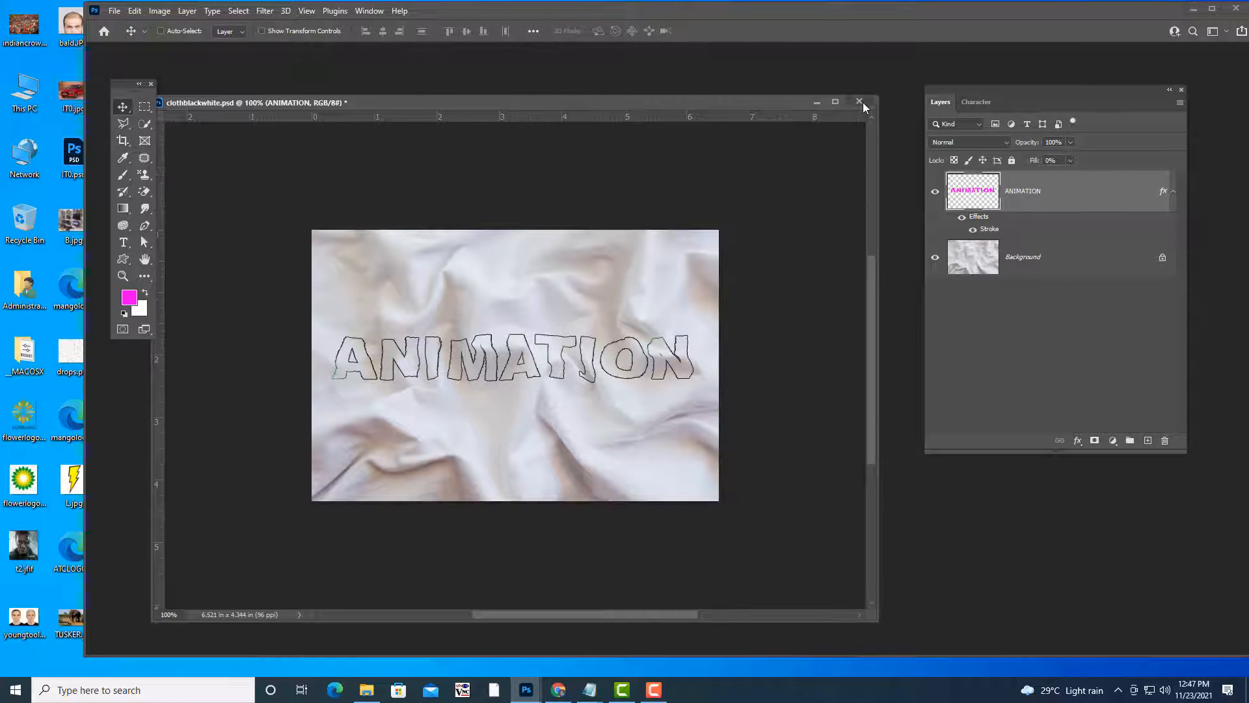
{"action": "left_click", "coordinate": [859, 102]}
{"action": "left_click", "coordinate": [627, 168]}
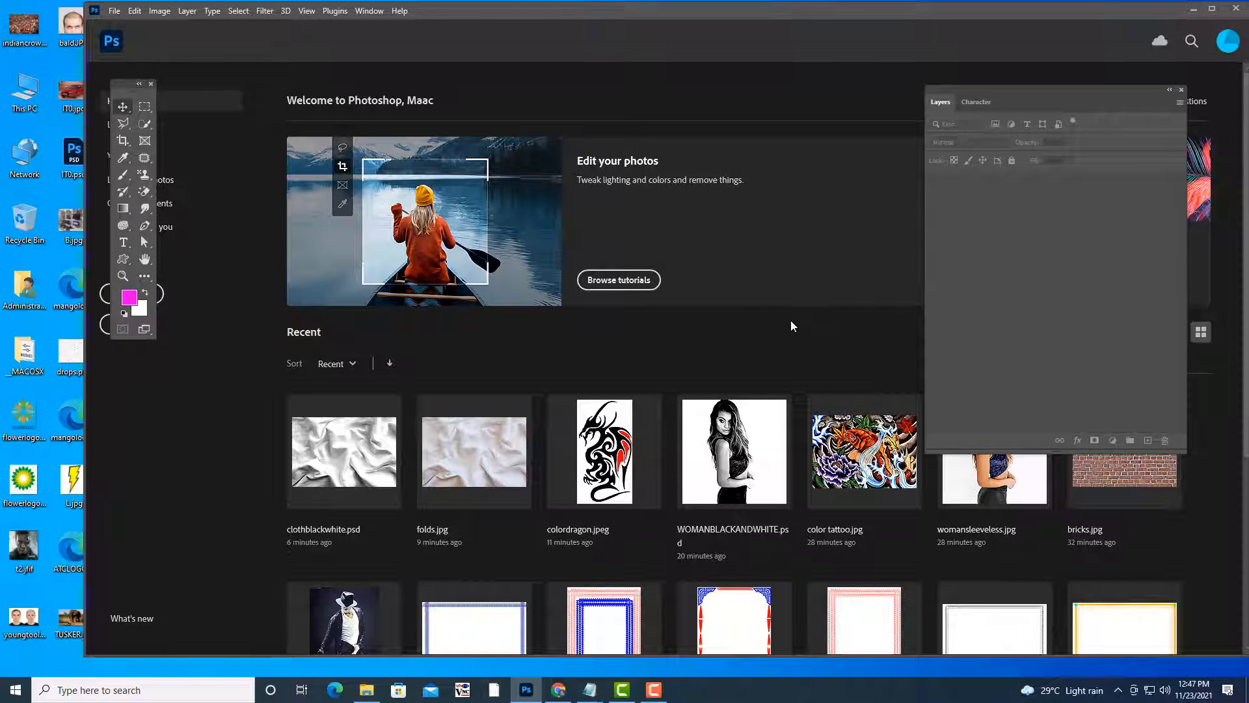
Bring up the Open dialog, enlarge it and browse to the "photoshop ref images" folder.
{"action": "key", "text": "ctrl+o"}
{"action": "left_click_drag", "start_coordinate": [1019, 39], "coordinate": [607, 50]}
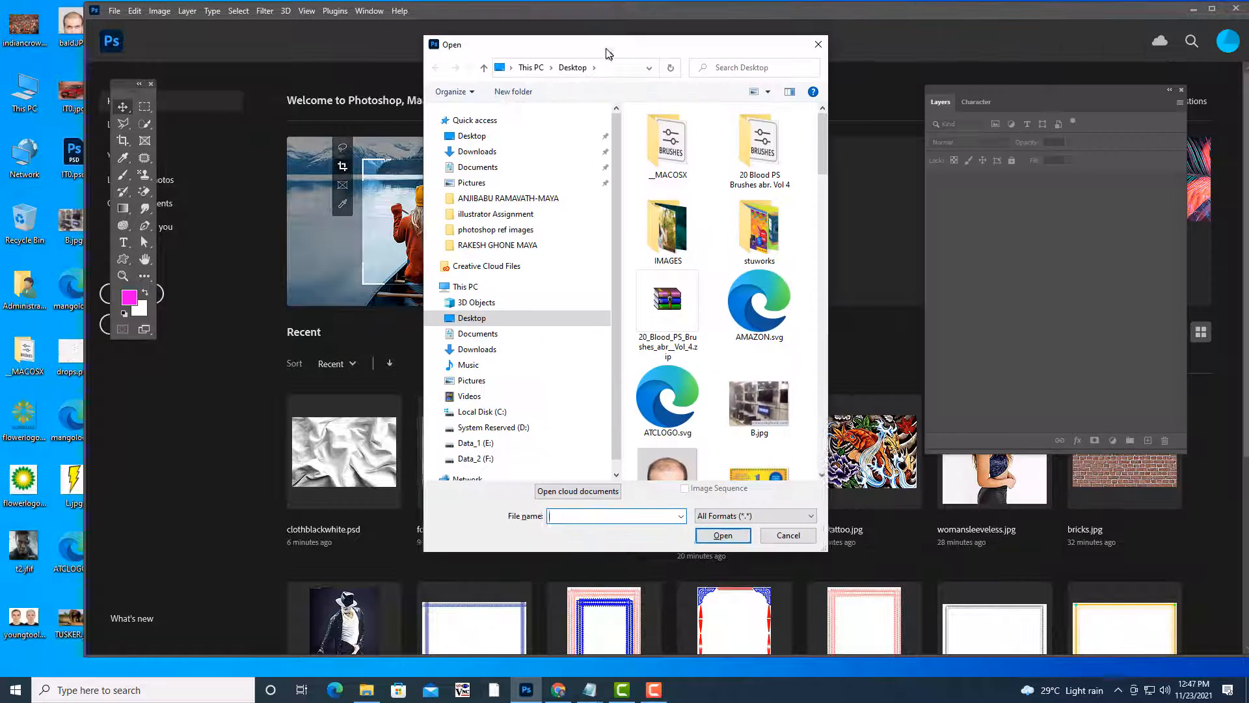
{"action": "left_click_drag", "start_coordinate": [825, 550], "coordinate": [1227, 544]}
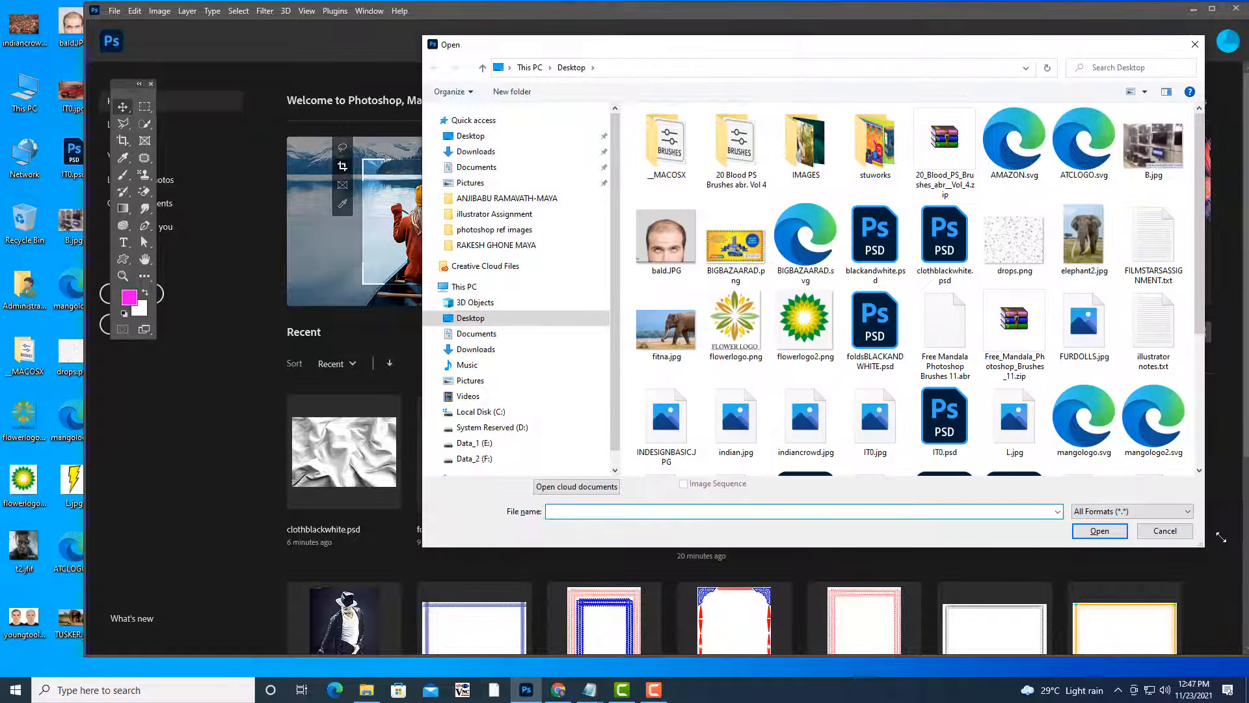
{"action": "left_click", "coordinate": [524, 231]}
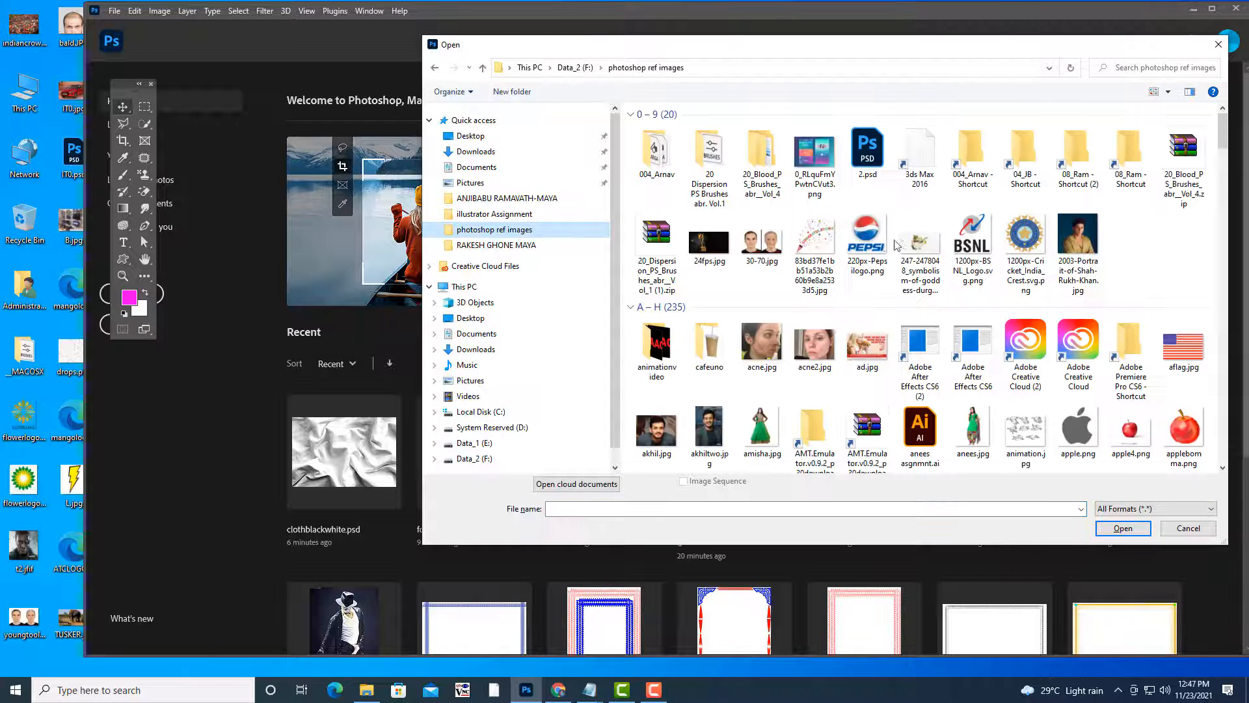
Find sidewall.jpg in the reference folder, open it and place it as a floating document window.
{"action": "scroll", "coordinate": [1149, 206], "scroll_direction": "down", "scroll_amount": 5}
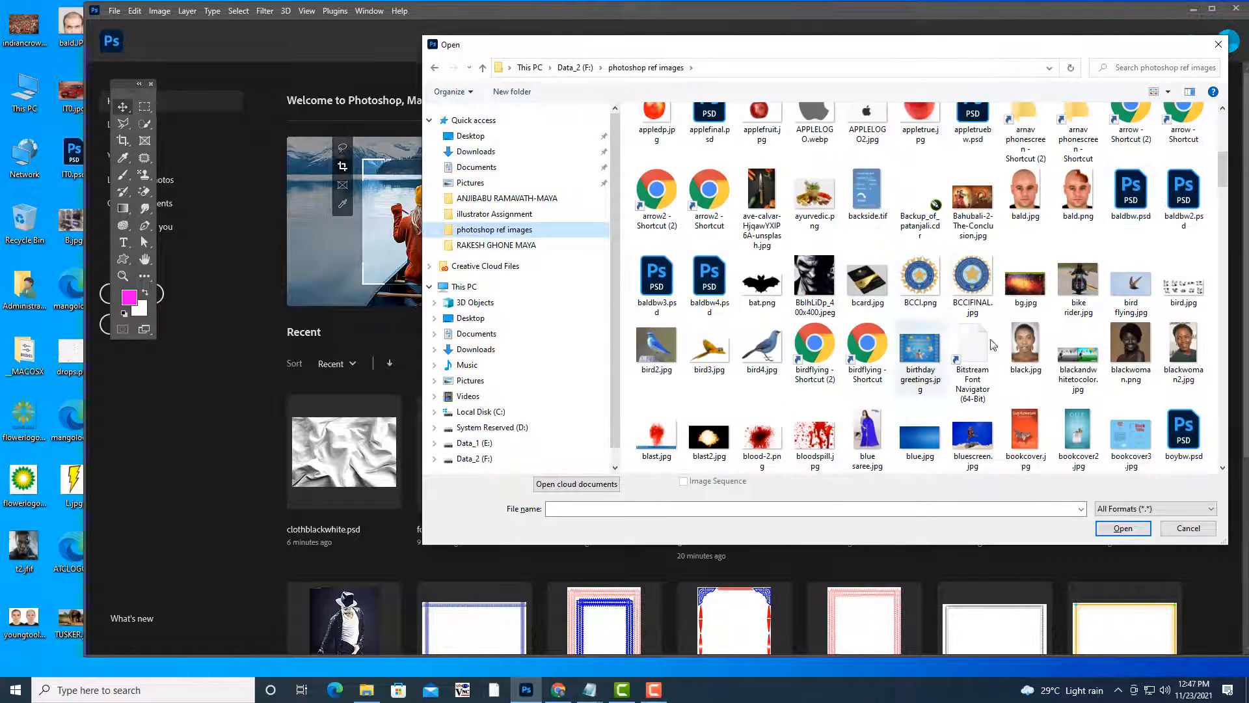
{"action": "scroll", "coordinate": [995, 317], "scroll_direction": "down", "scroll_amount": 10}
{"action": "scroll", "coordinate": [995, 317], "scroll_direction": "down", "scroll_amount": 10}
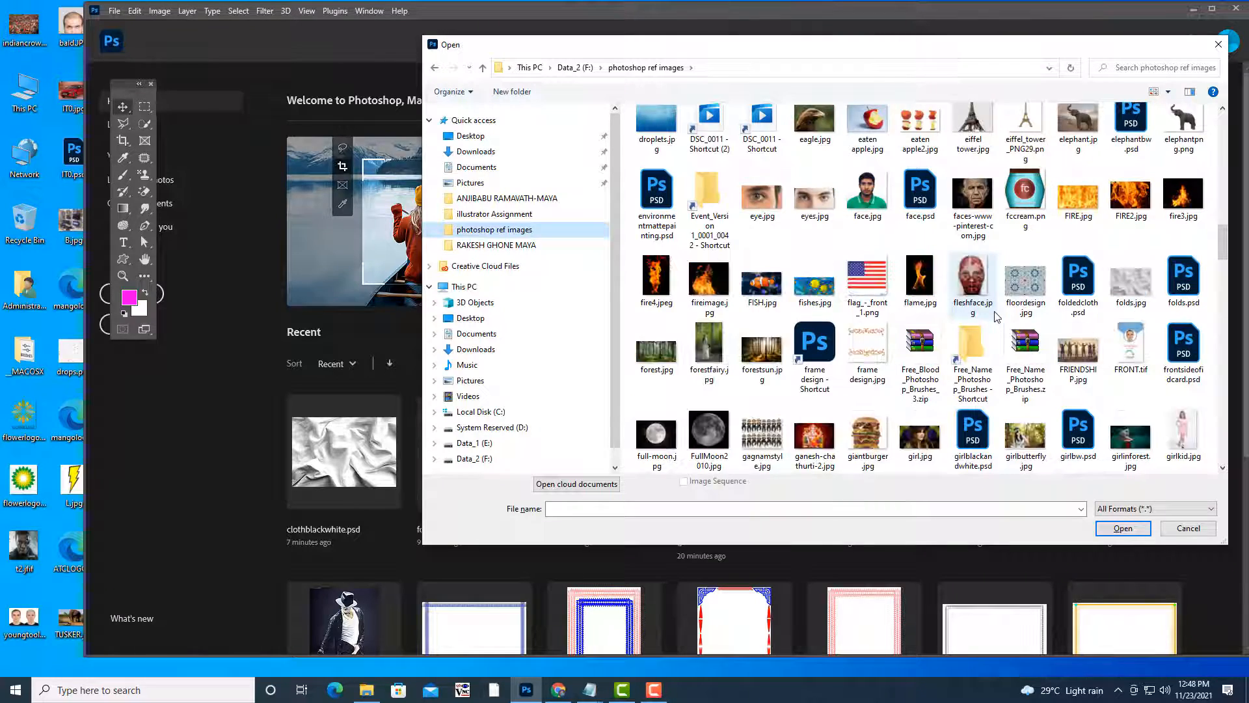
{"action": "scroll", "coordinate": [996, 316], "scroll_direction": "down", "scroll_amount": 15}
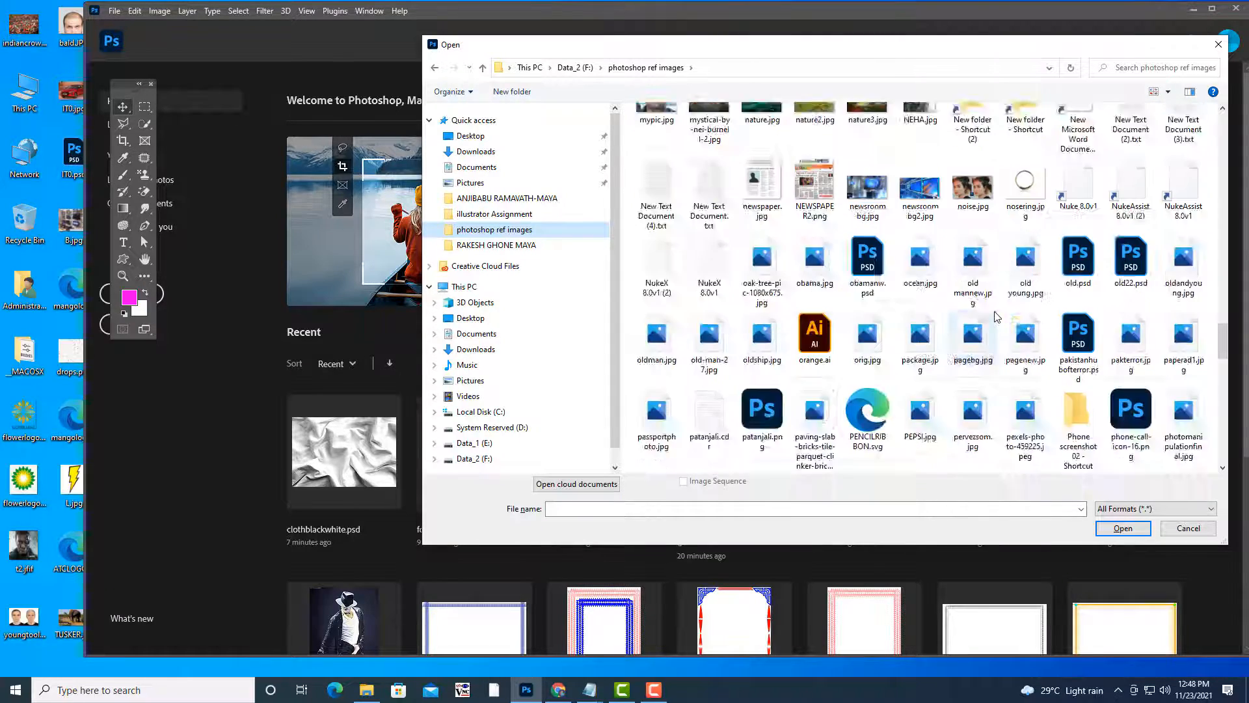
{"action": "scroll", "coordinate": [996, 317], "scroll_direction": "down", "scroll_amount": 15}
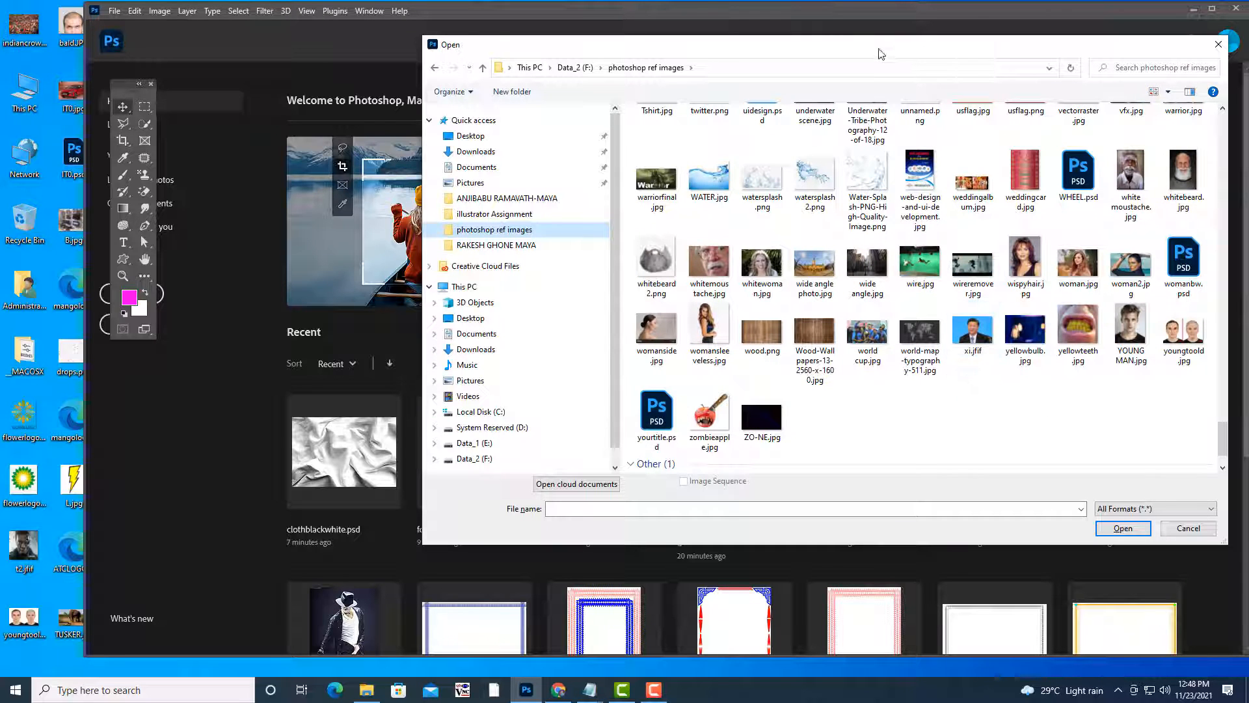
{"action": "left_click_drag", "start_coordinate": [883, 55], "coordinate": [593, 41]}
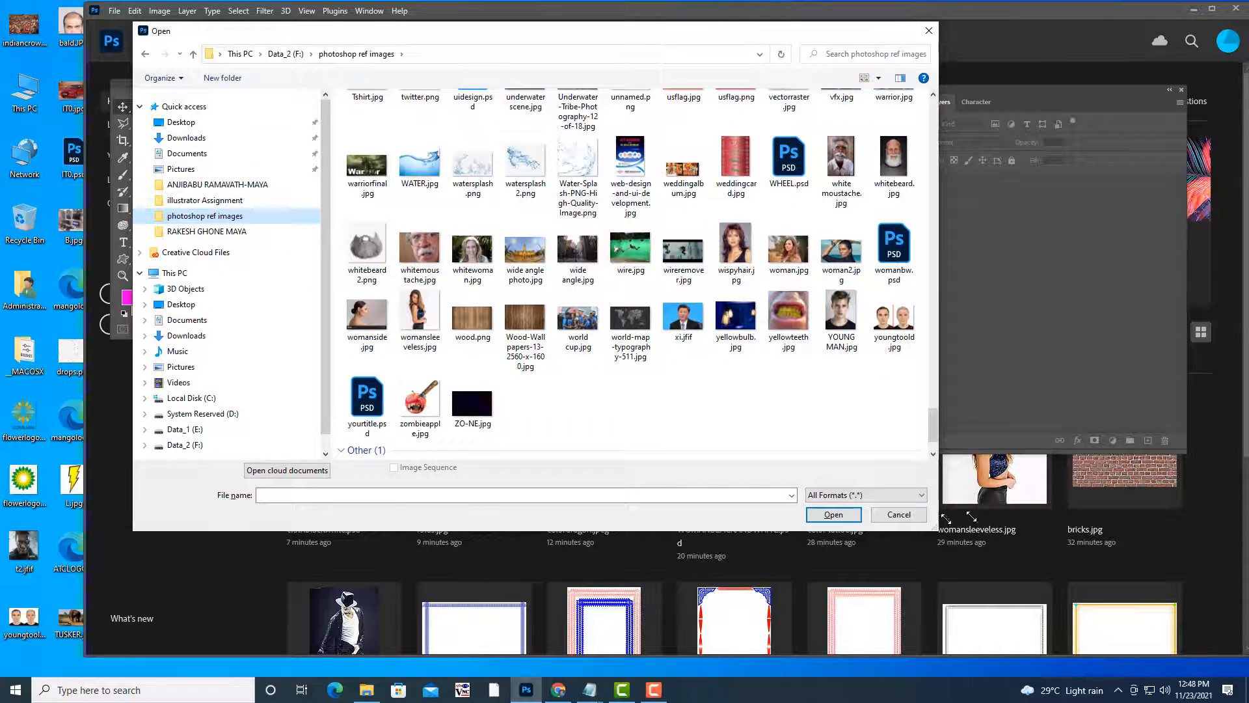
{"action": "left_click_drag", "start_coordinate": [932, 519], "coordinate": [1166, 526]}
{"action": "left_click_drag", "start_coordinate": [1166, 435], "coordinate": [1166, 411]}
{"action": "left_click", "coordinate": [570, 134]}
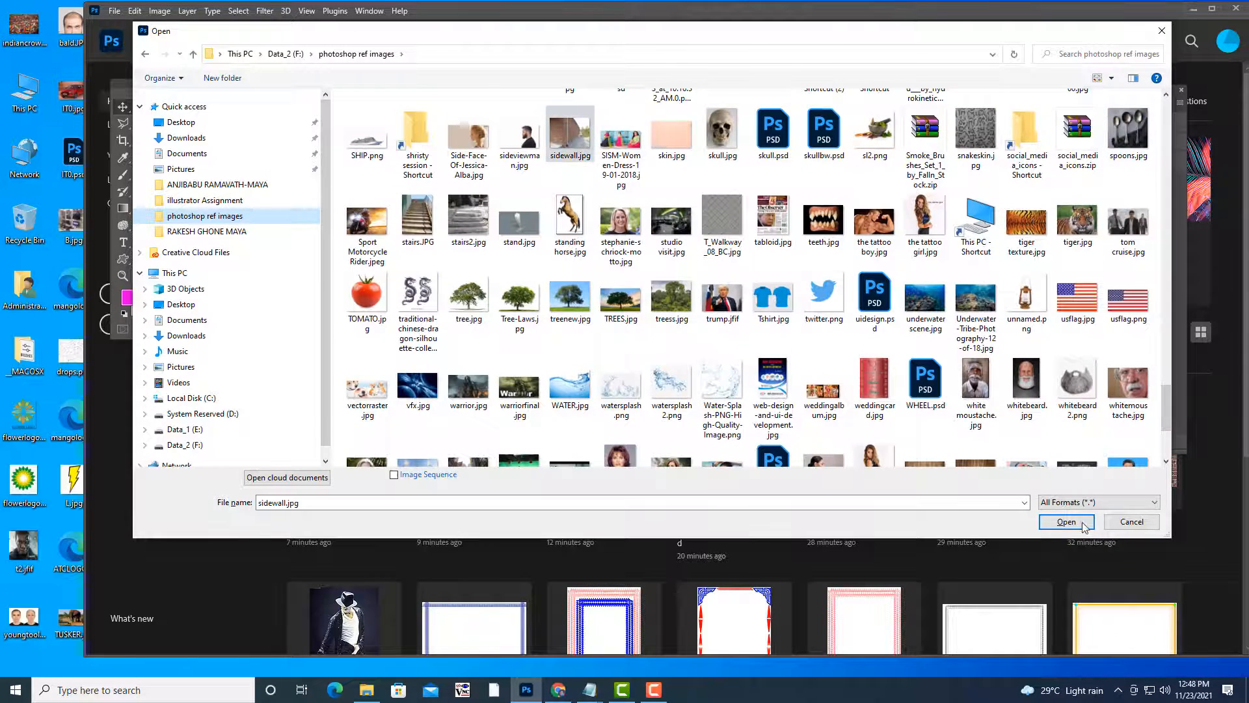
{"action": "left_click", "coordinate": [1067, 521]}
{"action": "left_click_drag", "start_coordinate": [174, 77], "coordinate": [460, 92]}
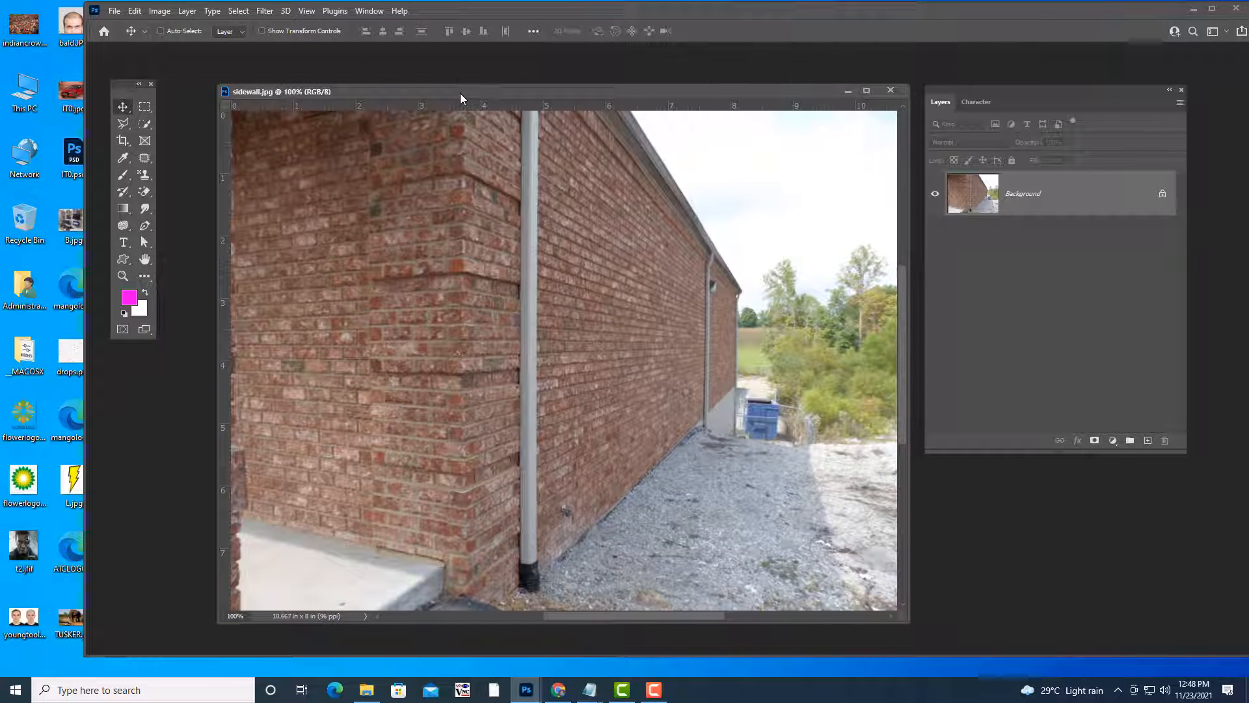
Search the reference folder for "bahu" and open Bahubali-2-The-Conclusion.jpg.
{"action": "key", "text": "ctrl+o"}
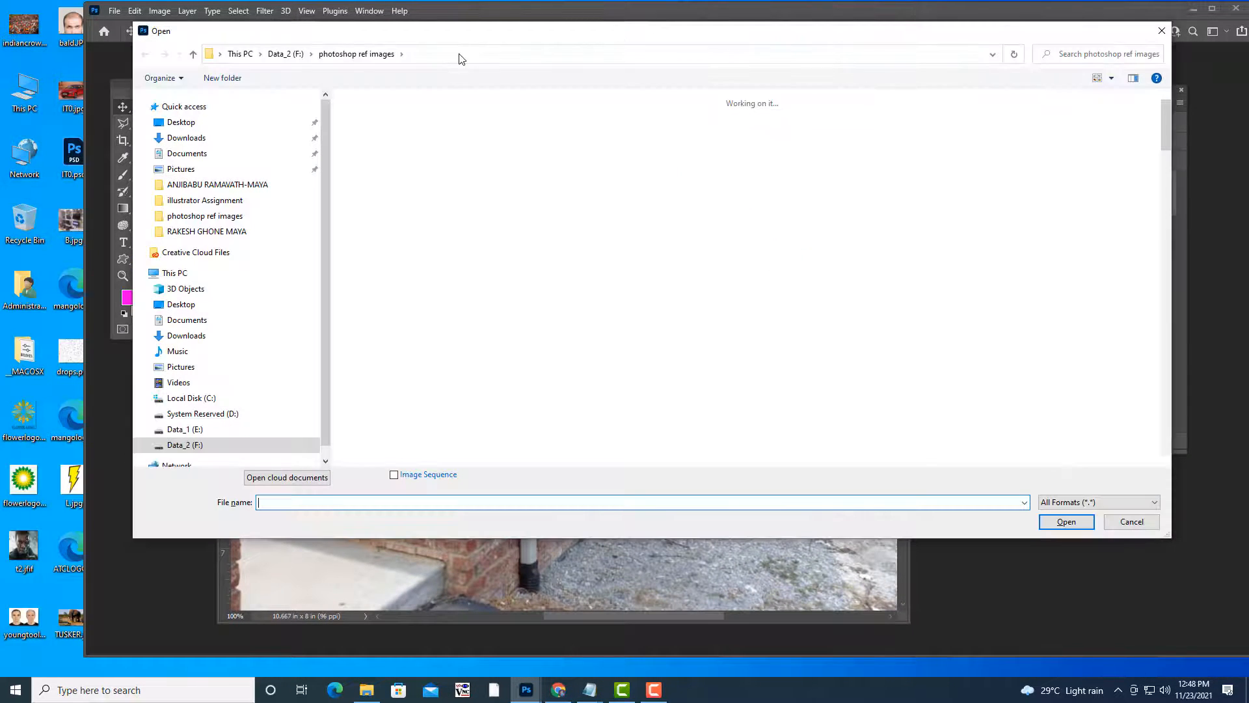
{"action": "left_click", "coordinate": [1101, 49]}
{"action": "type", "text": "bahi"}
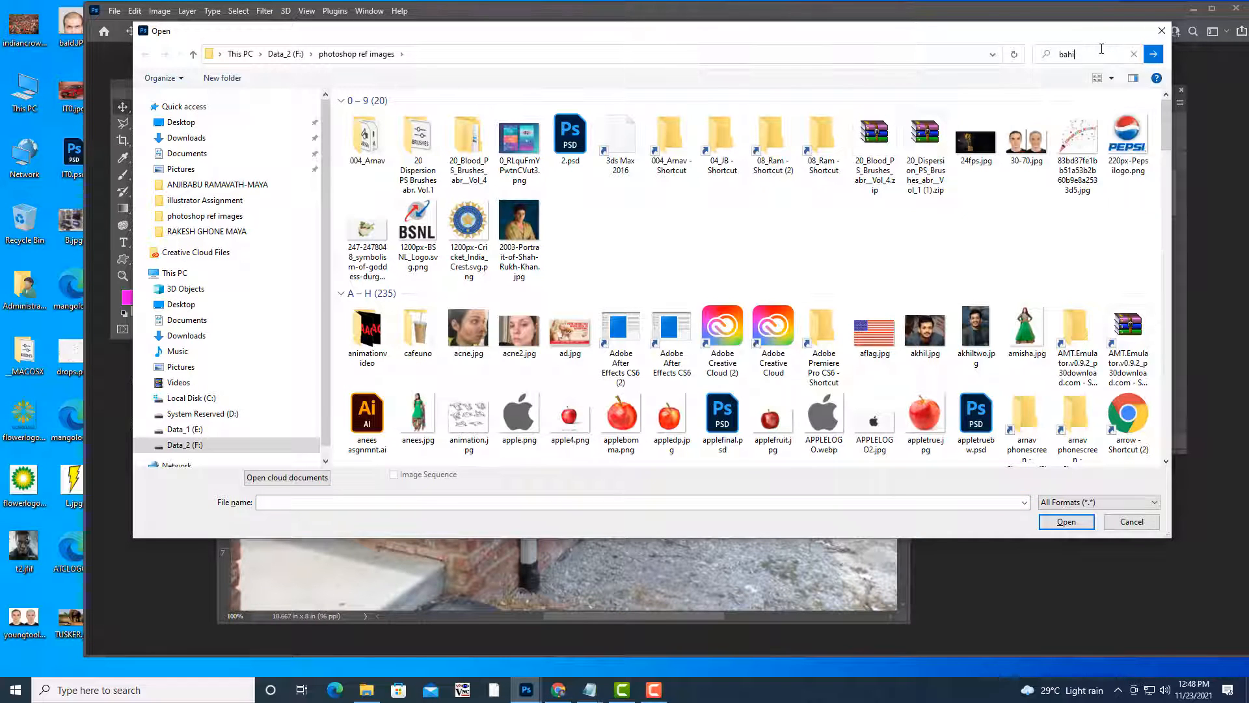
{"action": "key", "text": "BackSpace"}
{"action": "key", "text": "Return"}
{"action": "left_click", "coordinate": [384, 130]}
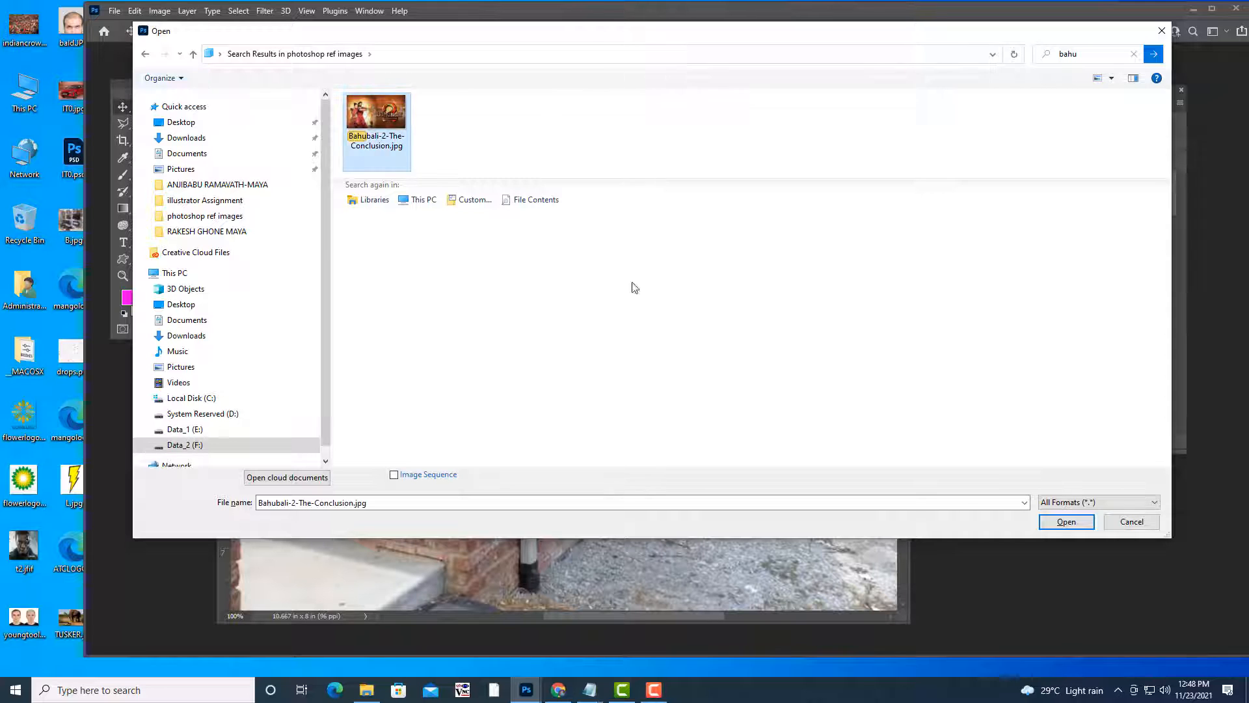
{"action": "left_click", "coordinate": [1070, 521]}
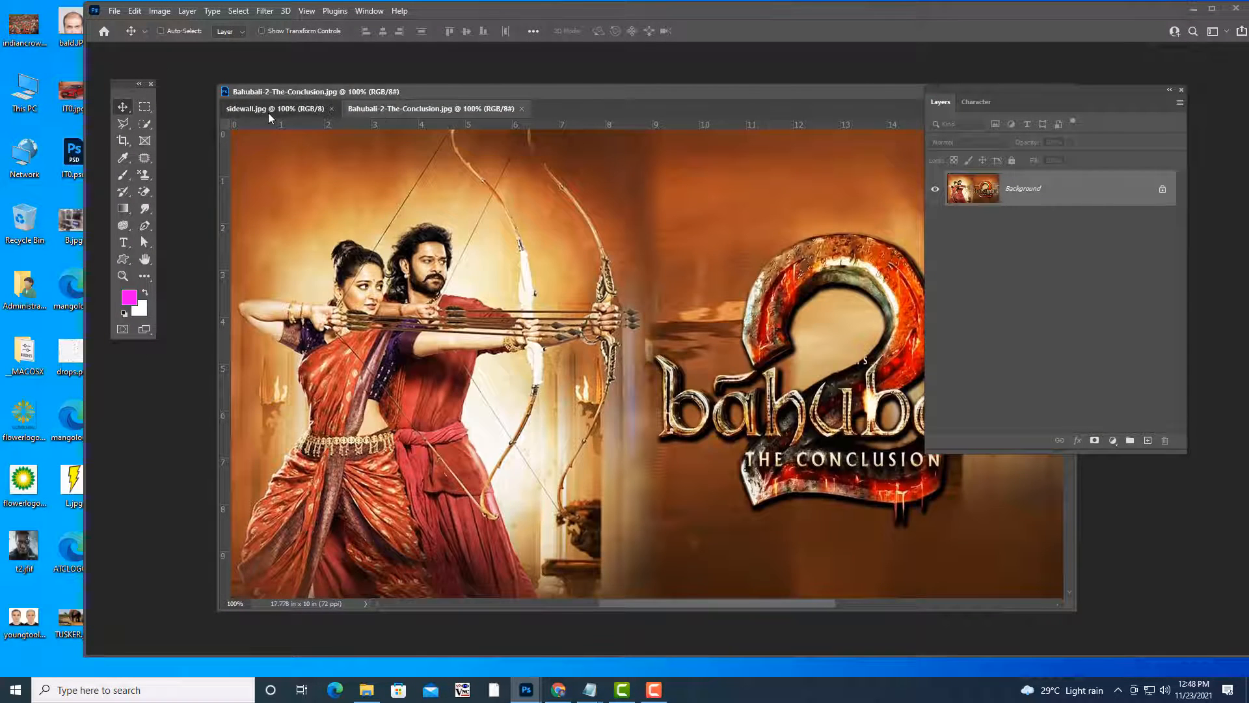
Paste the Bahubali poster into sidewall.jpg as a new layer and scale it down to about 37% over the wall.
{"action": "left_click", "coordinate": [270, 113]}
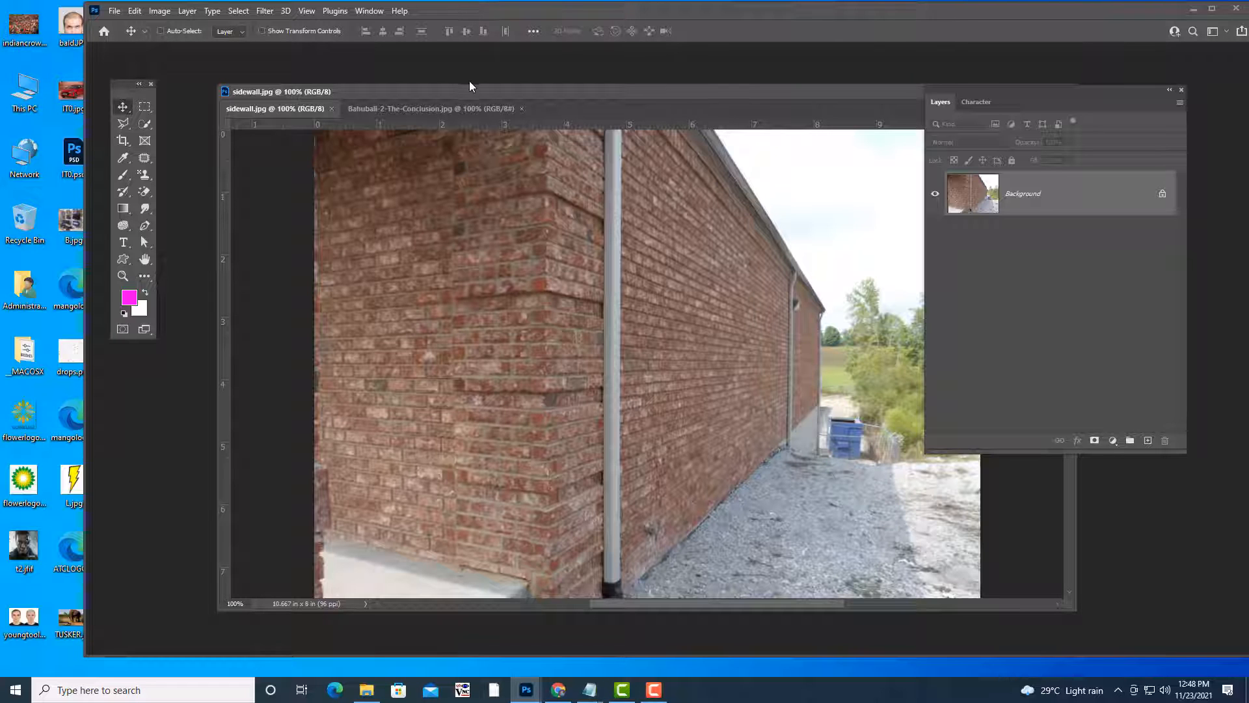
{"action": "left_click_drag", "start_coordinate": [470, 86], "coordinate": [432, 87]}
{"action": "left_click", "coordinate": [384, 113]}
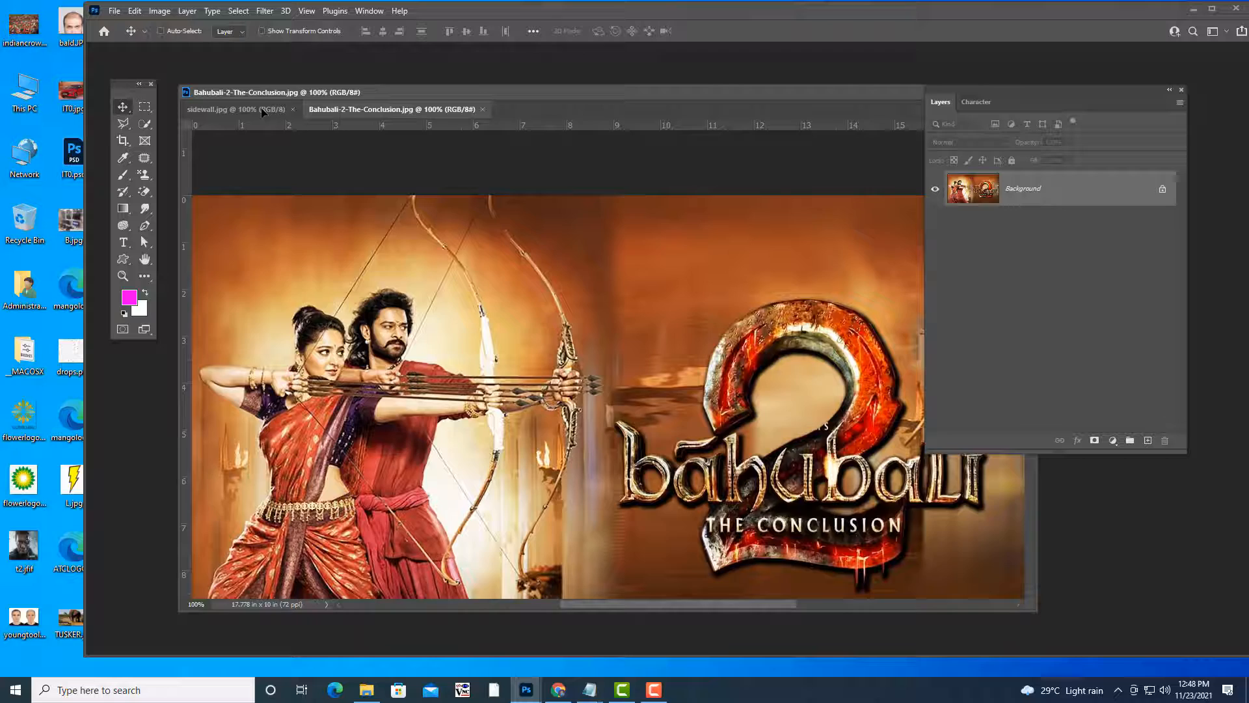
{"action": "left_click", "coordinate": [263, 110]}
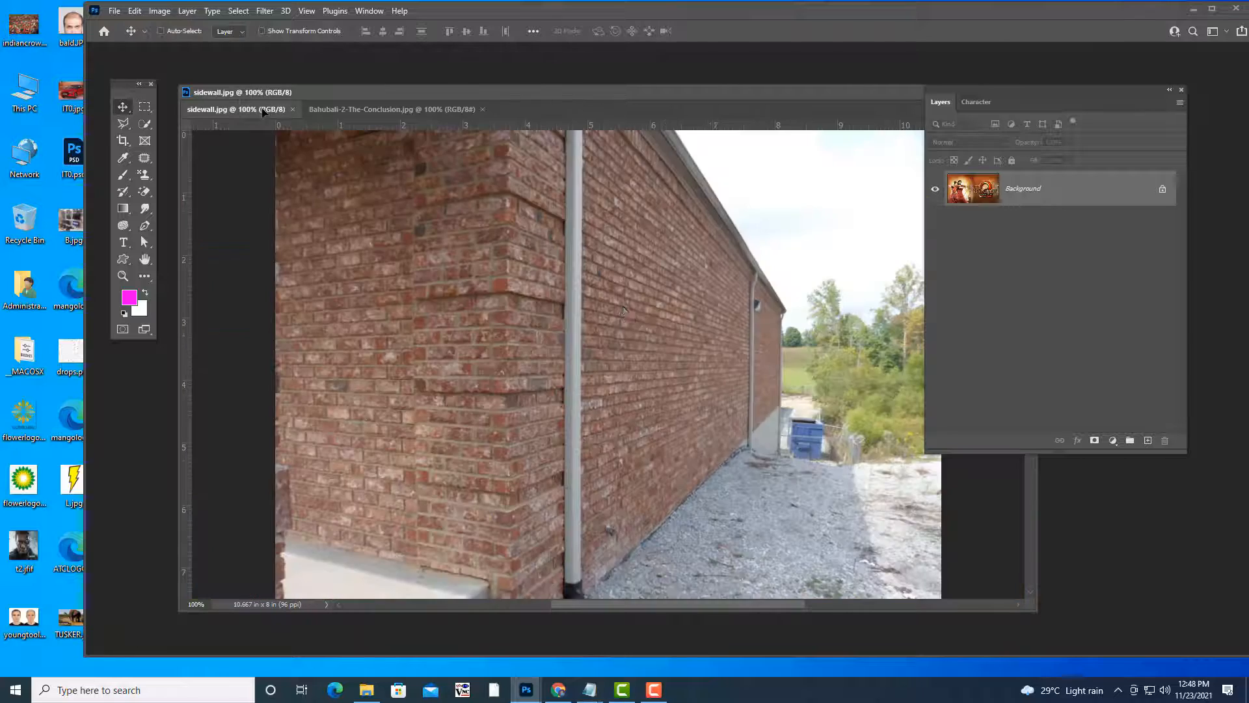
{"action": "key", "text": "ctrl+v"}
{"action": "left_click_drag", "start_coordinate": [758, 319], "coordinate": [521, 430]}
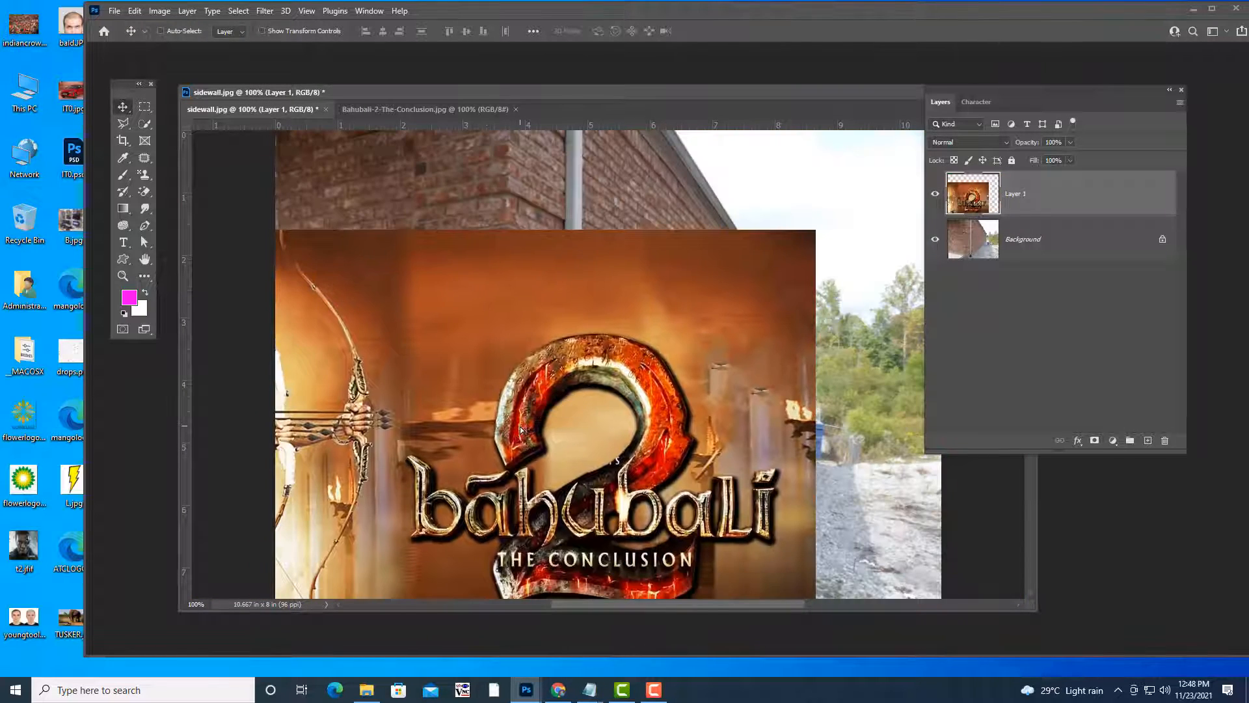
{"action": "key", "text": "ctrl+t"}
{"action": "left_click_drag", "start_coordinate": [816, 229], "coordinate": [714, 268]}
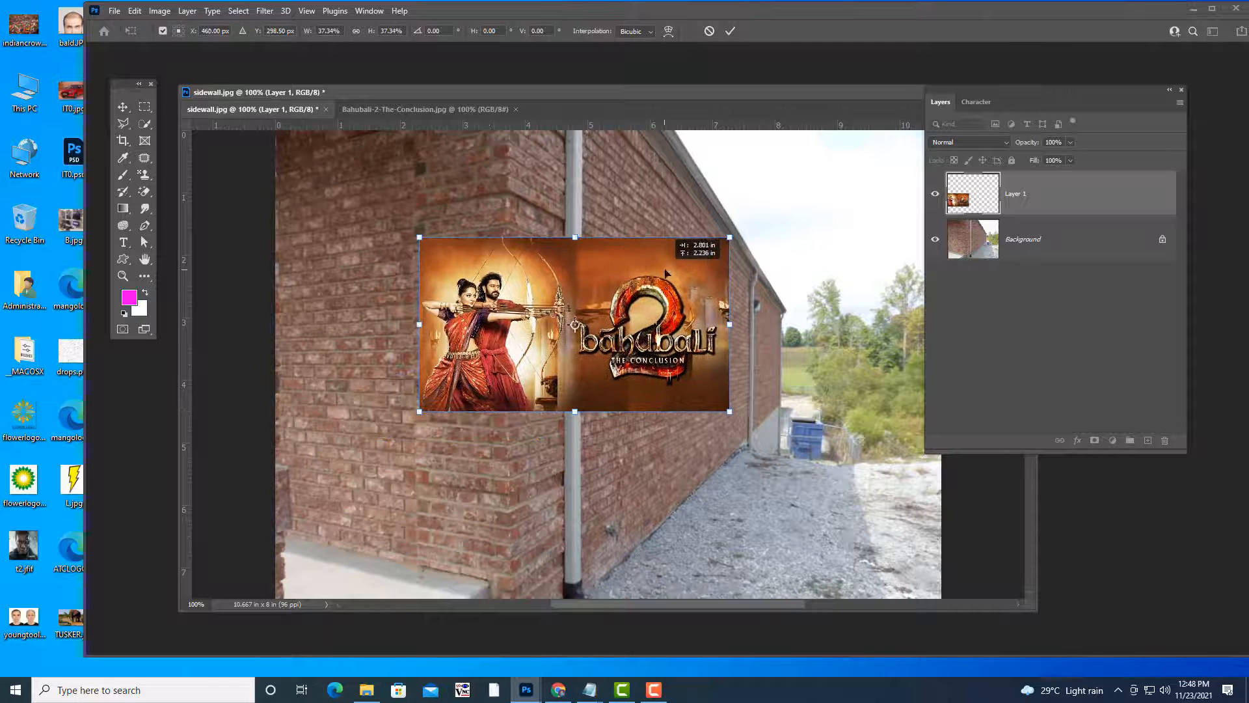
Distort the poster's corners to fit the receding brick wall between the two drainpipes and set the layer's blend mode to Multiply.
{"action": "right_click", "coordinate": [713, 265]}
{"action": "left_click", "coordinate": [738, 323]}
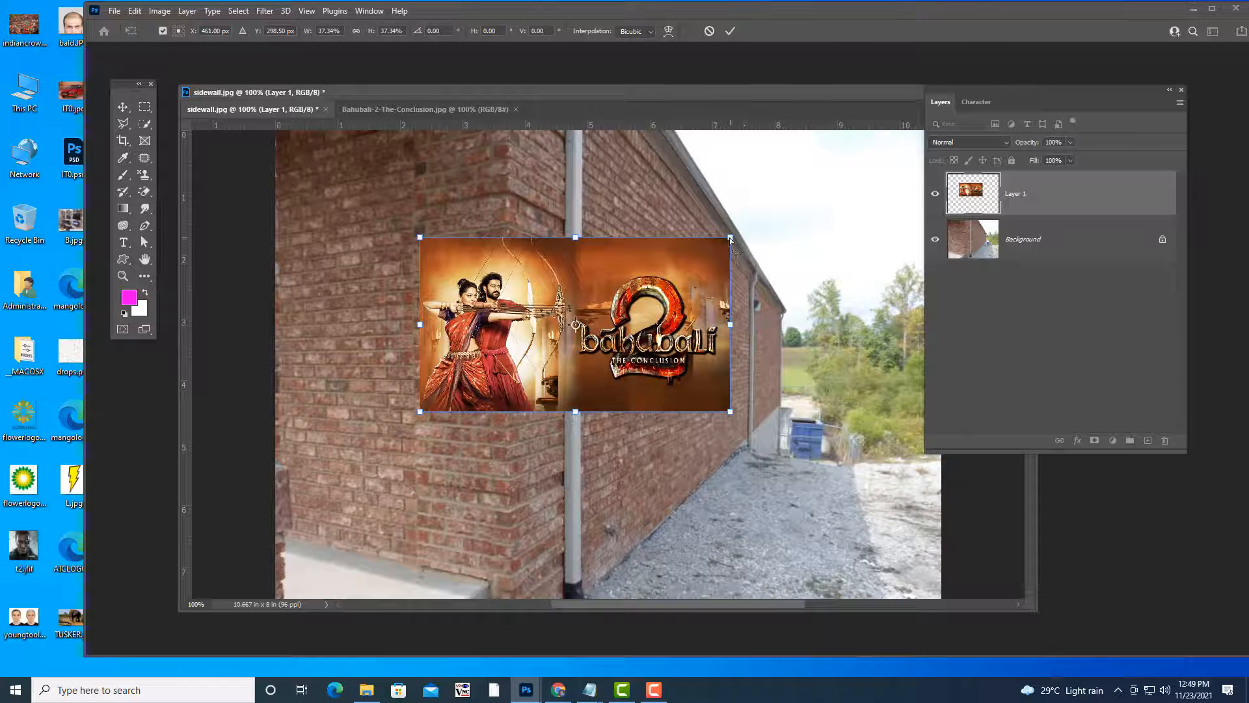
{"action": "left_click_drag", "start_coordinate": [730, 239], "coordinate": [742, 294]}
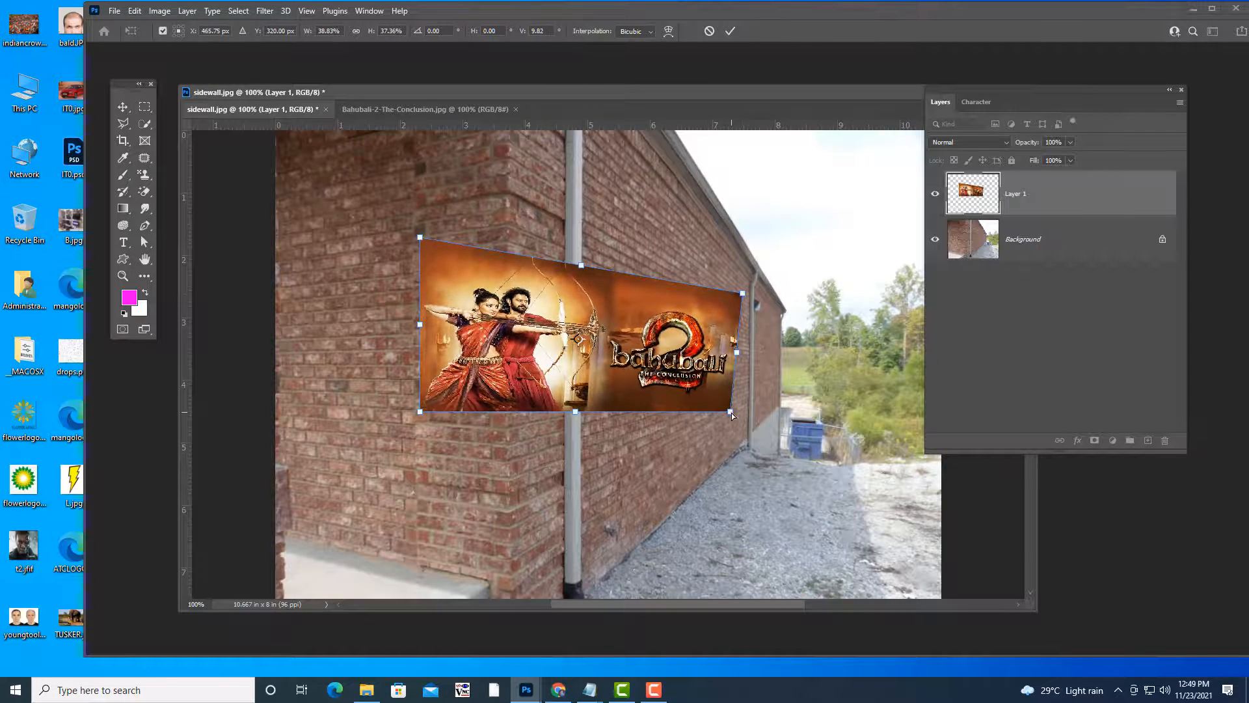
{"action": "left_click_drag", "start_coordinate": [732, 415], "coordinate": [608, 566]}
{"action": "left_click_drag", "start_coordinate": [424, 241], "coordinate": [597, 141]}
{"action": "left_click_drag", "start_coordinate": [614, 570], "coordinate": [600, 562]}
{"action": "left_click_drag", "start_coordinate": [744, 295], "coordinate": [745, 299]}
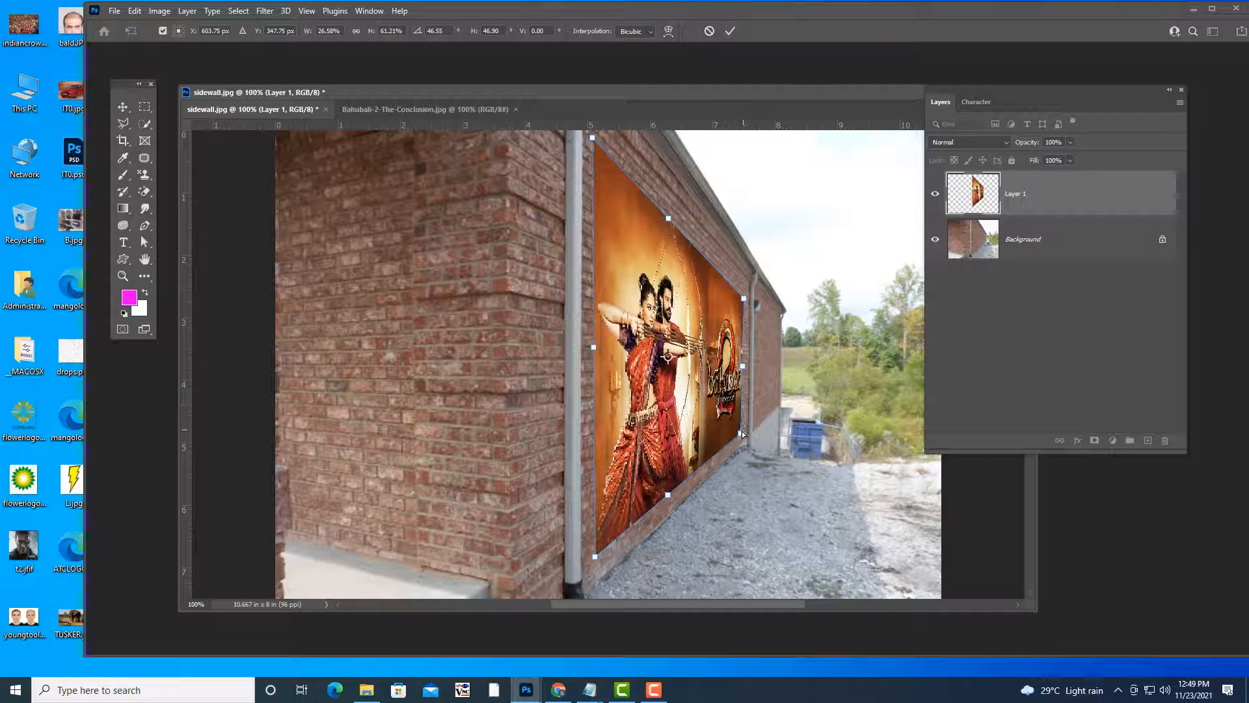
{"action": "left_click_drag", "start_coordinate": [742, 433], "coordinate": [744, 426]}
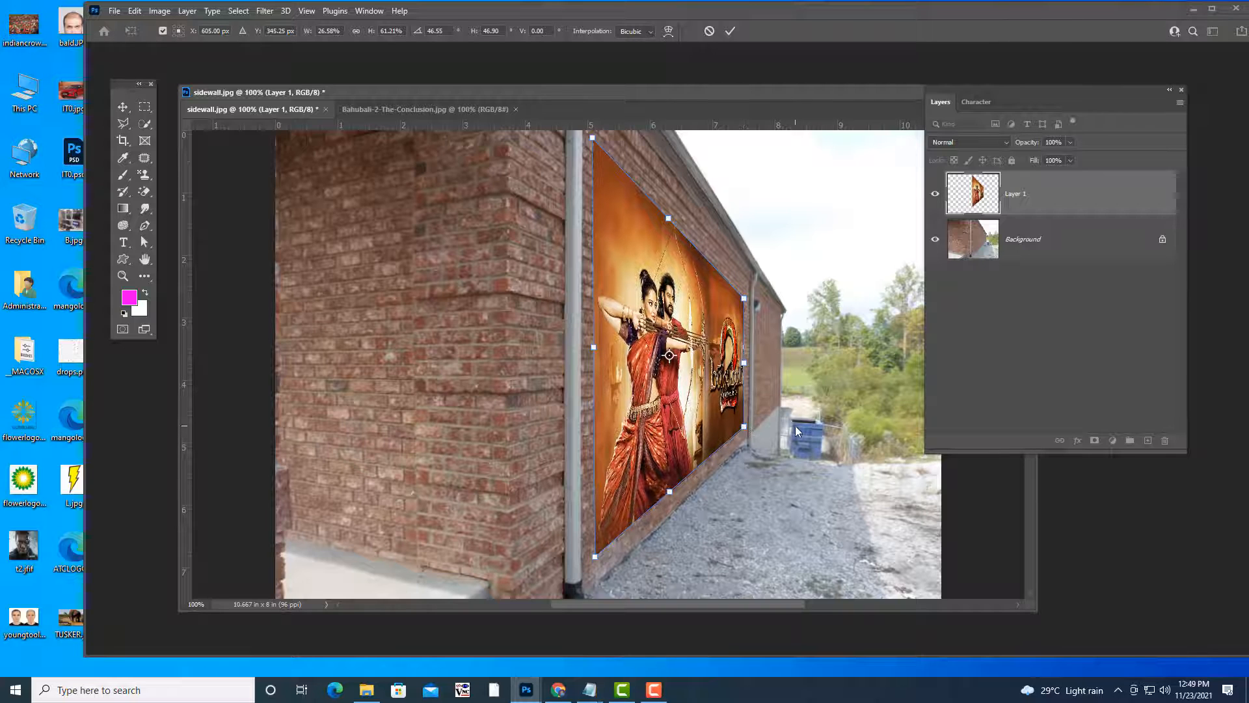
{"action": "key", "text": "Return"}
{"action": "left_click", "coordinate": [989, 139]}
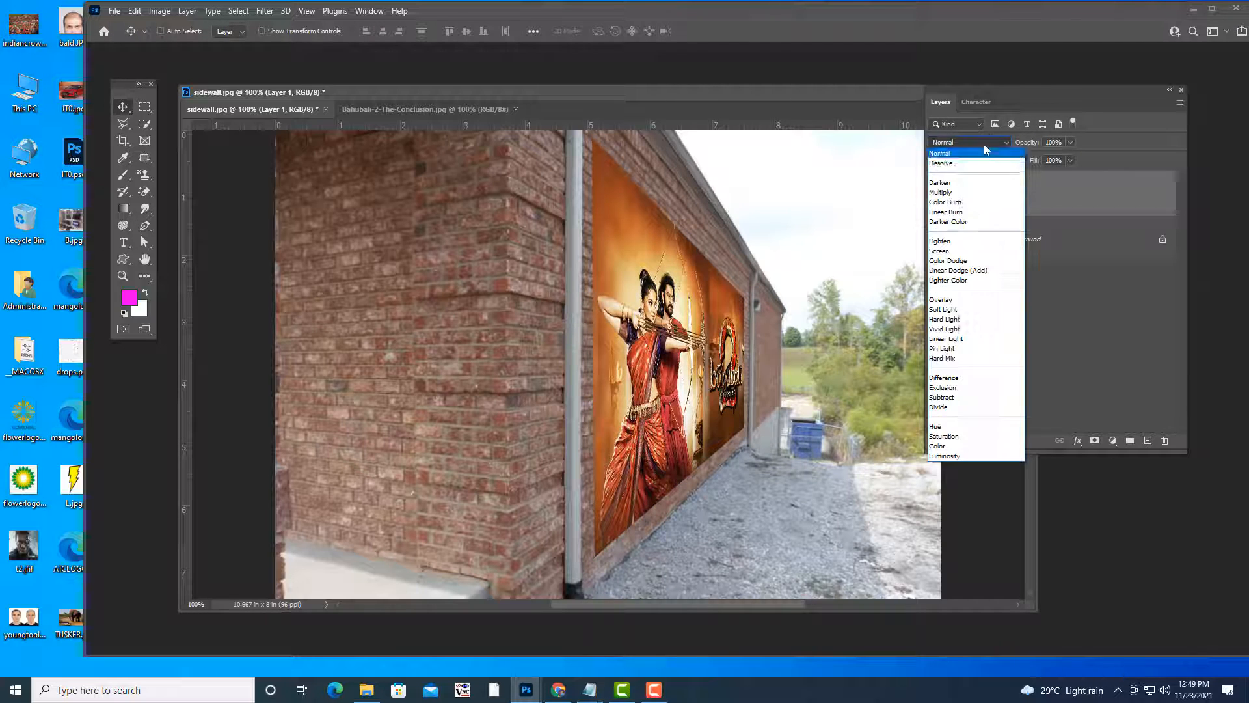
{"action": "left_click", "coordinate": [968, 195]}
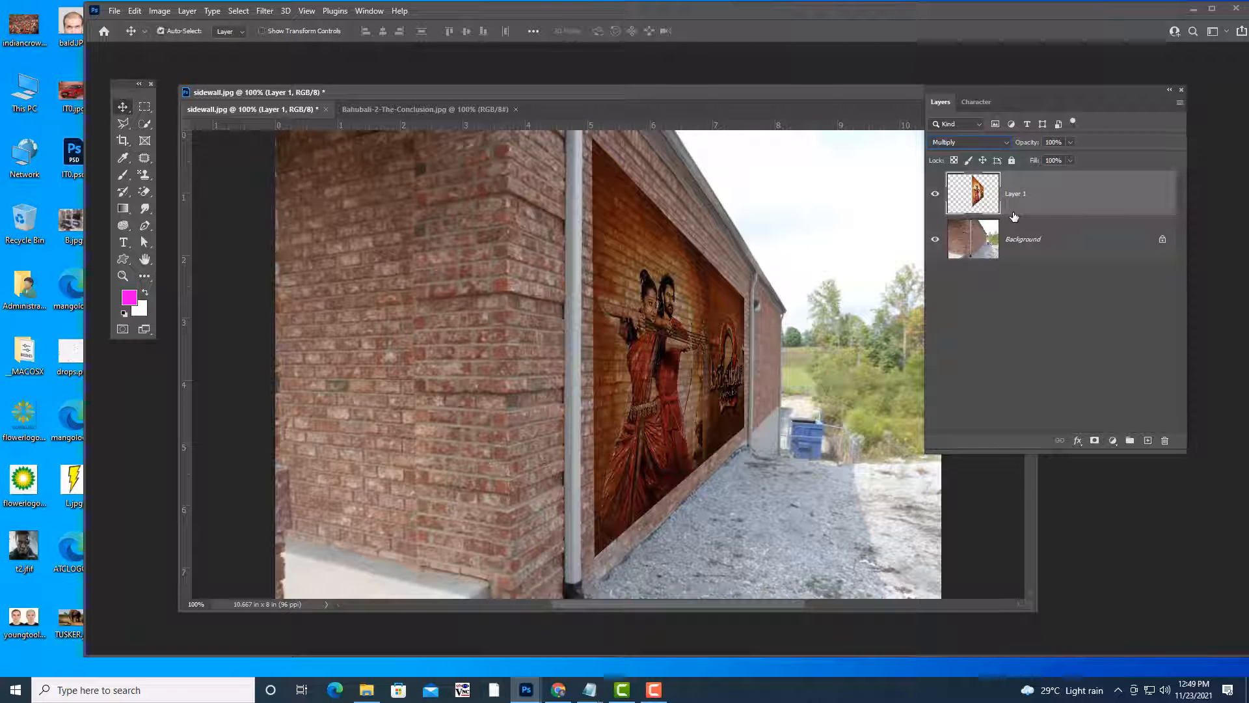
Undo the Multiply blending, distortion, move and paste of the poster in sidewall.jpg, leaving only the Background layer.
{"action": "key", "text": "ctrl+z"}
{"action": "key", "text": "ctrl+z"}
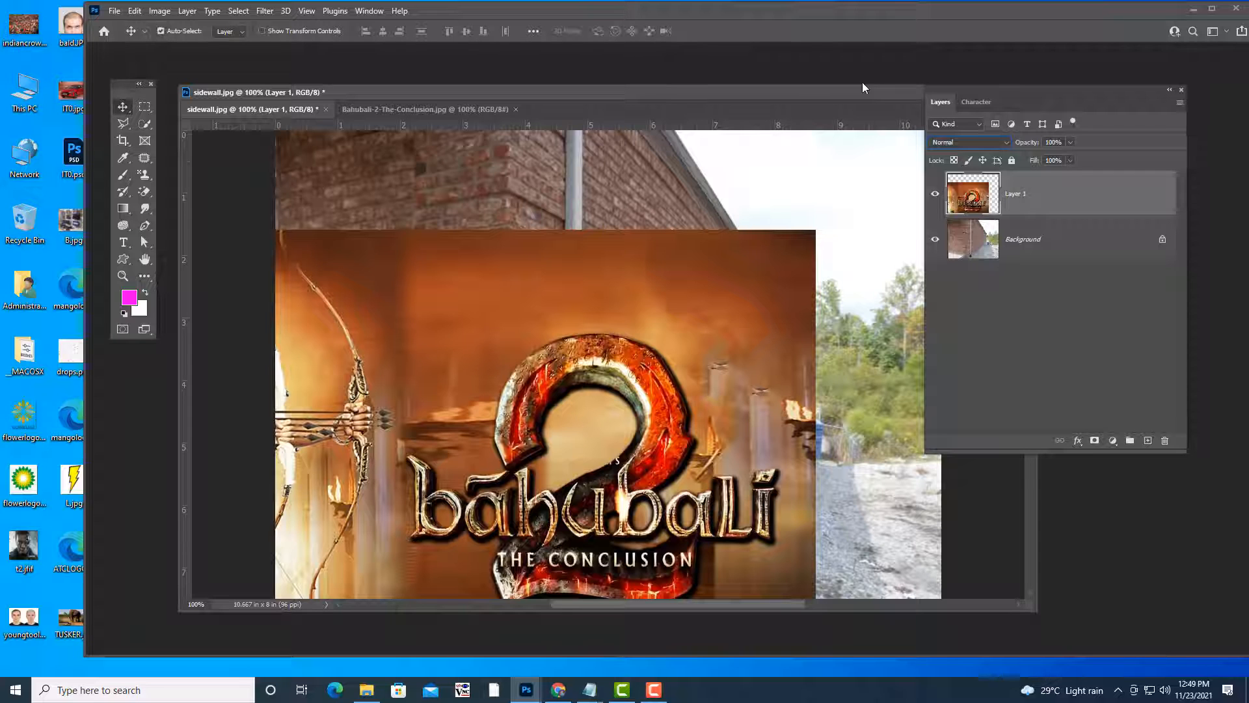
{"action": "key", "text": "ctrl+z"}
{"action": "left_click", "coordinate": [440, 109]}
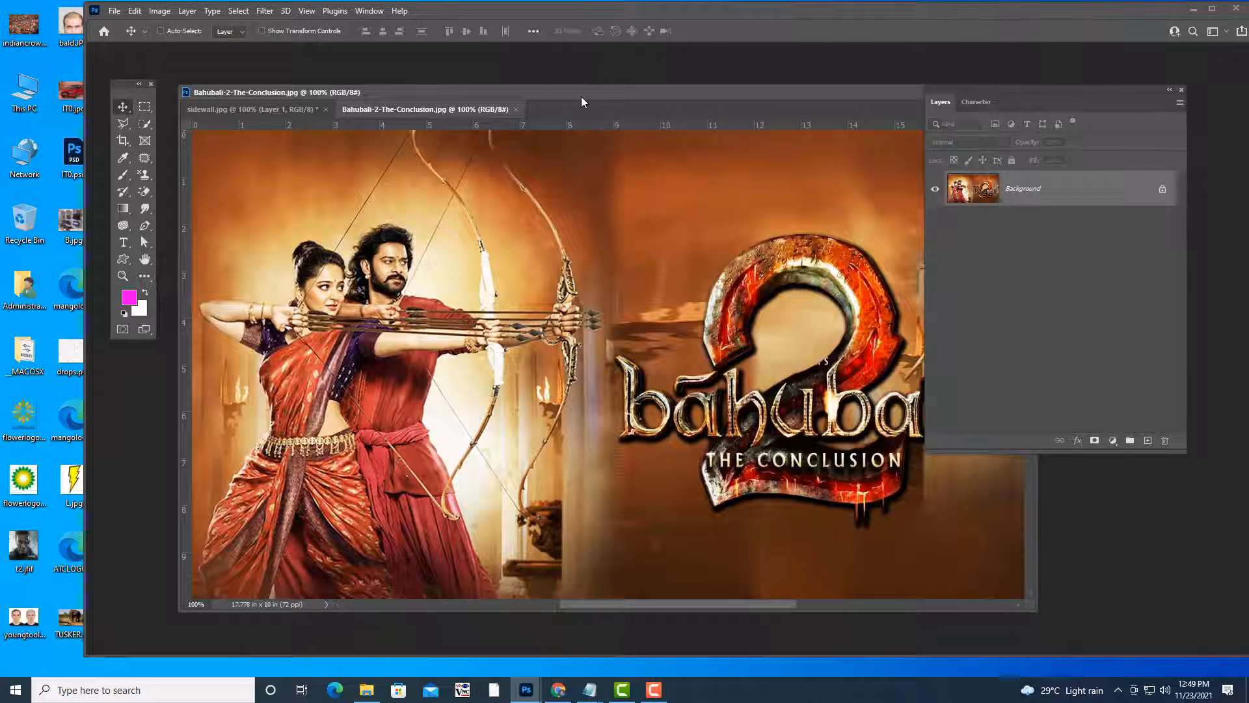
{"action": "left_click", "coordinate": [284, 110]}
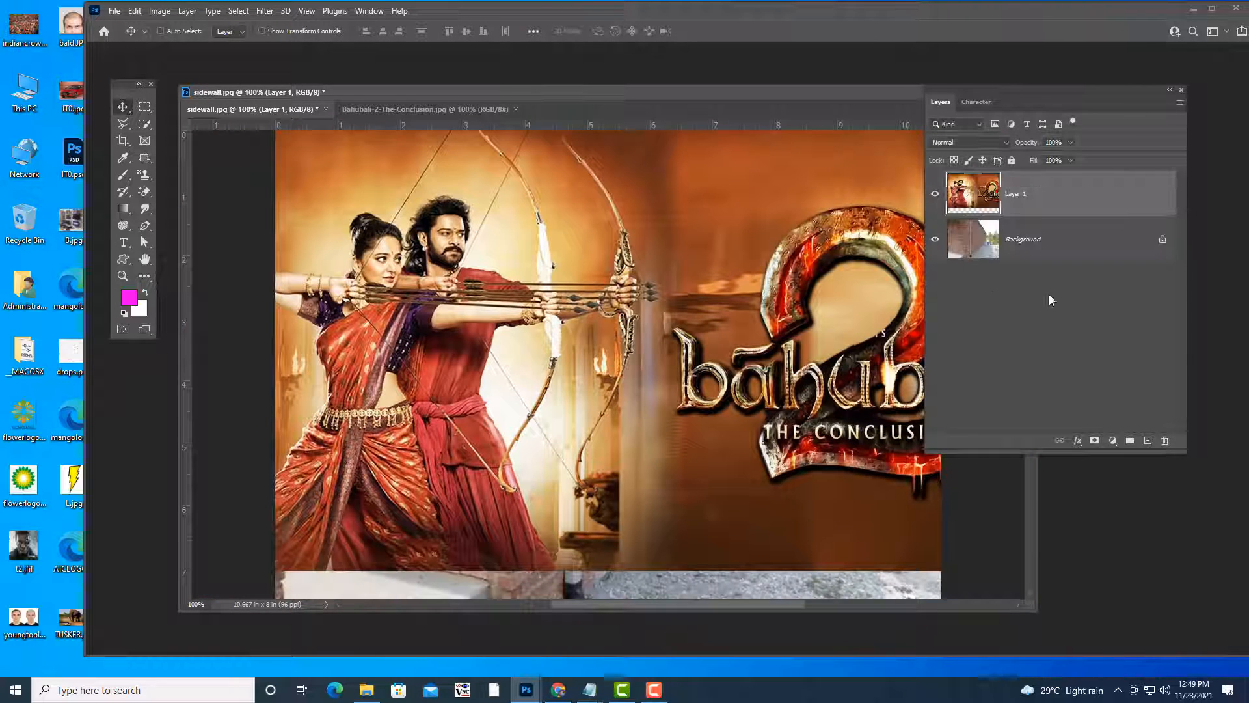
{"action": "key", "text": "ctrl+z"}
{"action": "mouse_move", "coordinate": [509, 92]}
{"action": "left_mouse_down"}
{"action": "mouse_move", "coordinate": [526, 73]}
{"action": "mouse_move", "coordinate": [499, 91]}
{"action": "left_mouse_up"}
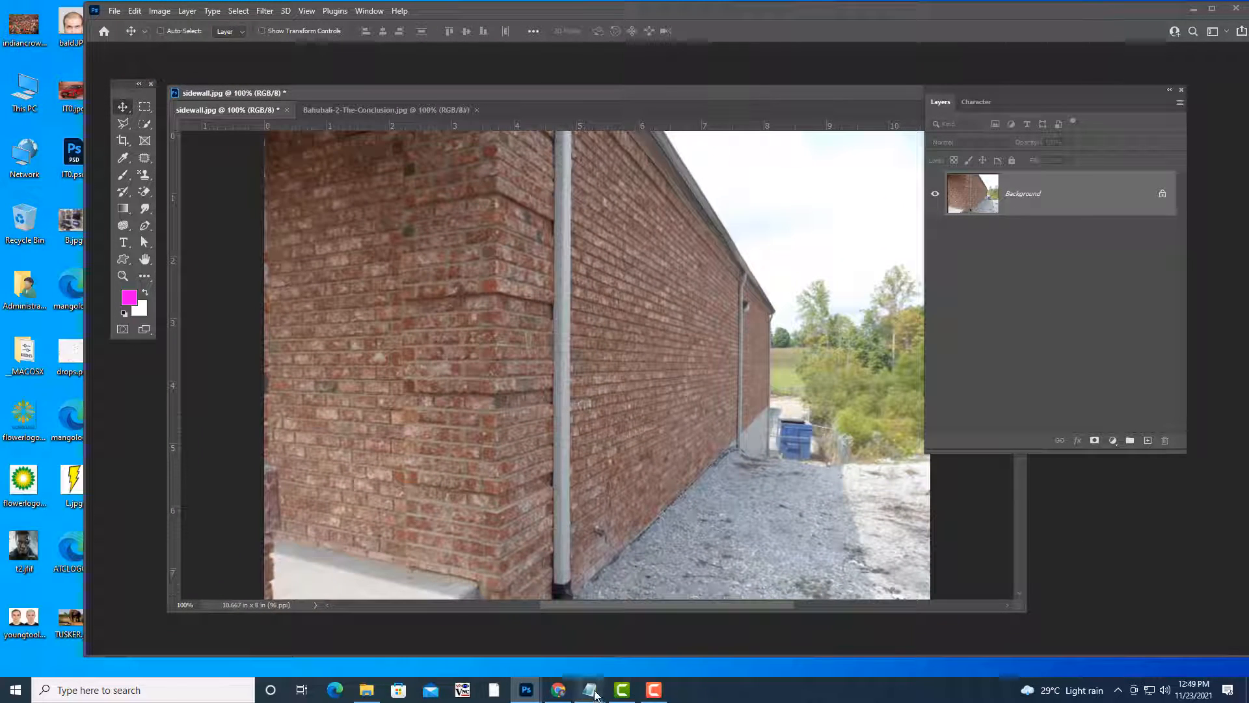
Switch to photoshopnotes.txt in Notepad, review the vanishing point steps for placing images on walls, and return to Photoshop.
{"action": "mouse_move", "coordinate": [590, 690]}
{"action": "left_click", "coordinate": [706, 649]}
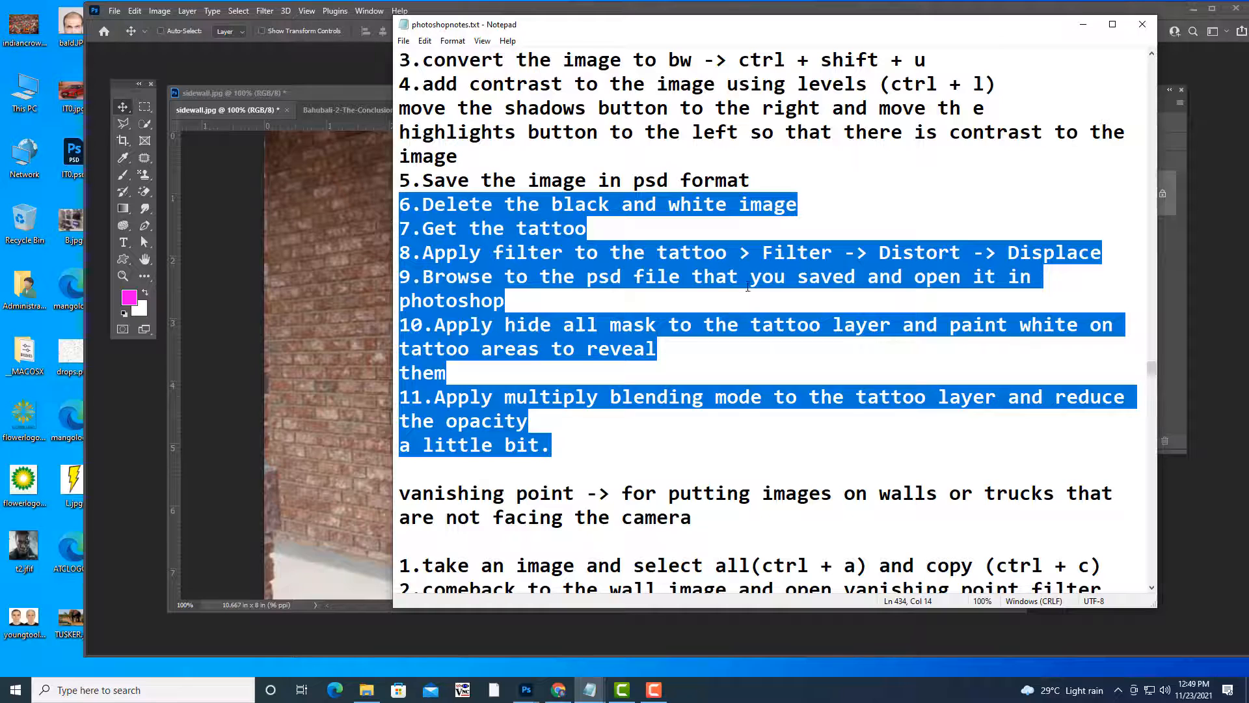
{"action": "scroll", "coordinate": [768, 325], "scroll_direction": "down", "scroll_amount": 4}
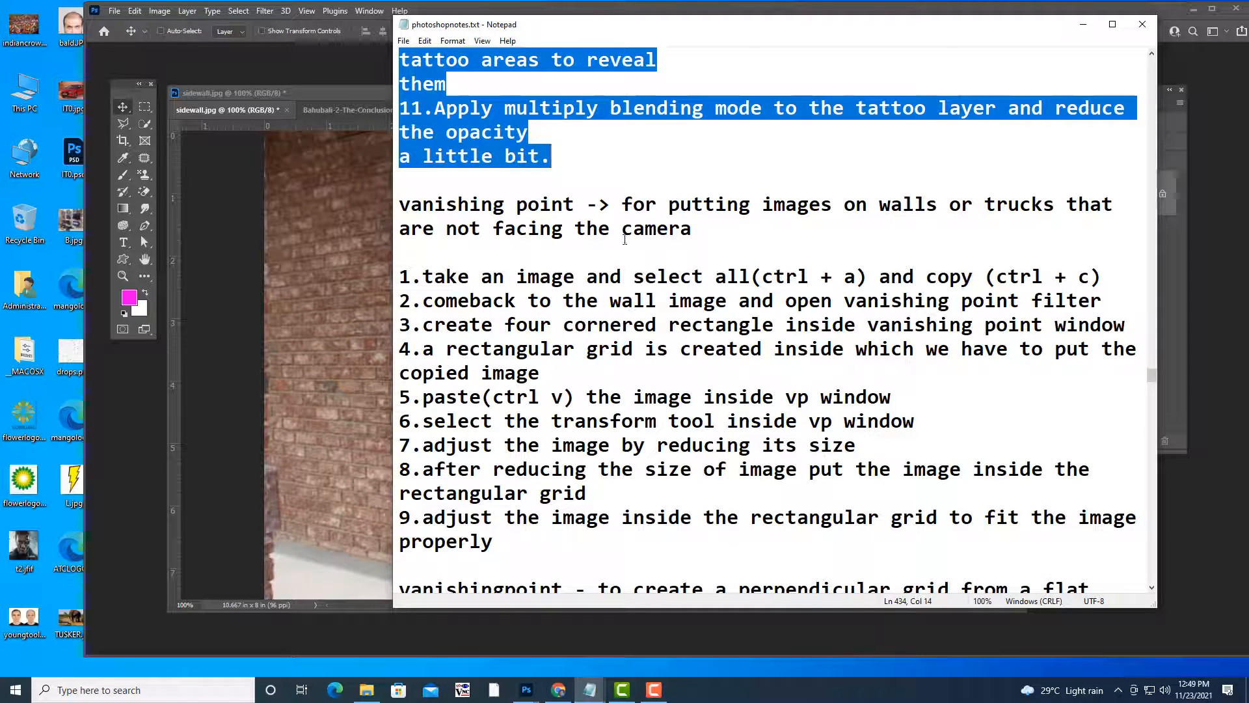
{"action": "scroll", "coordinate": [837, 274], "scroll_direction": "down", "scroll_amount": 1}
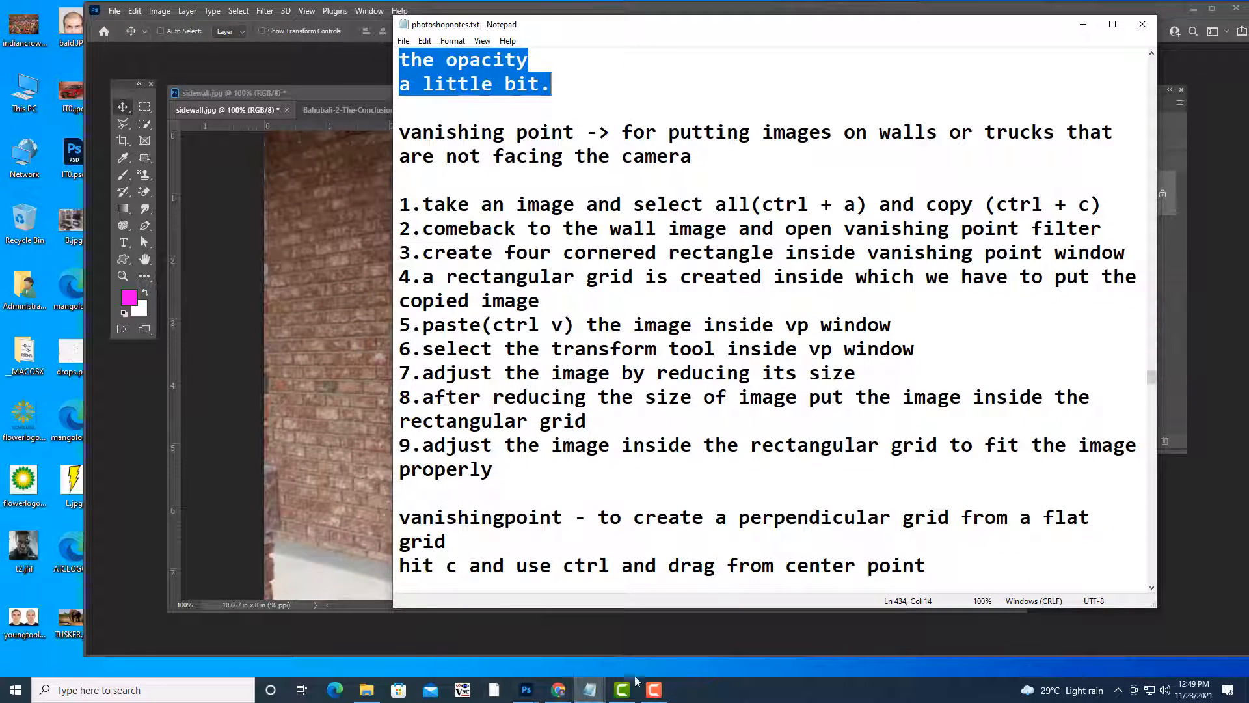
{"action": "left_click", "coordinate": [654, 690]}
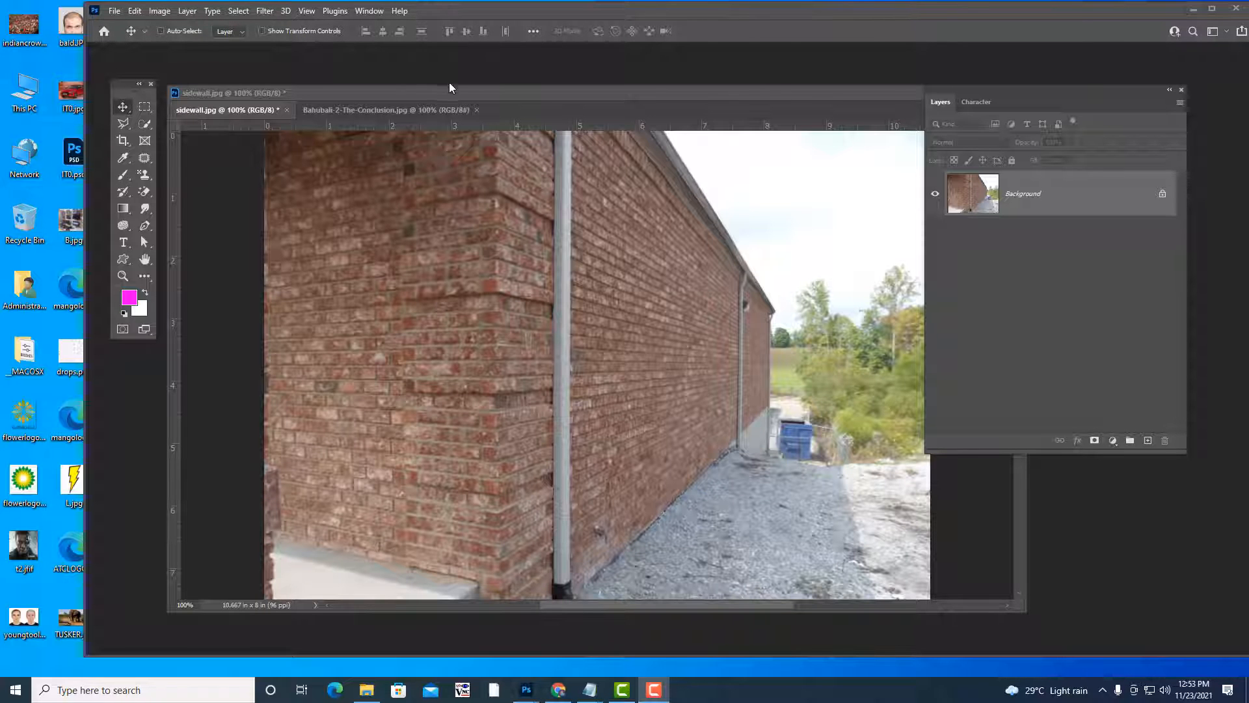
Rearrange the sidewall.jpg document window and the Layers panel so the whole wall image is uncovered.
{"action": "left_click_drag", "start_coordinate": [452, 91], "coordinate": [434, 62]}
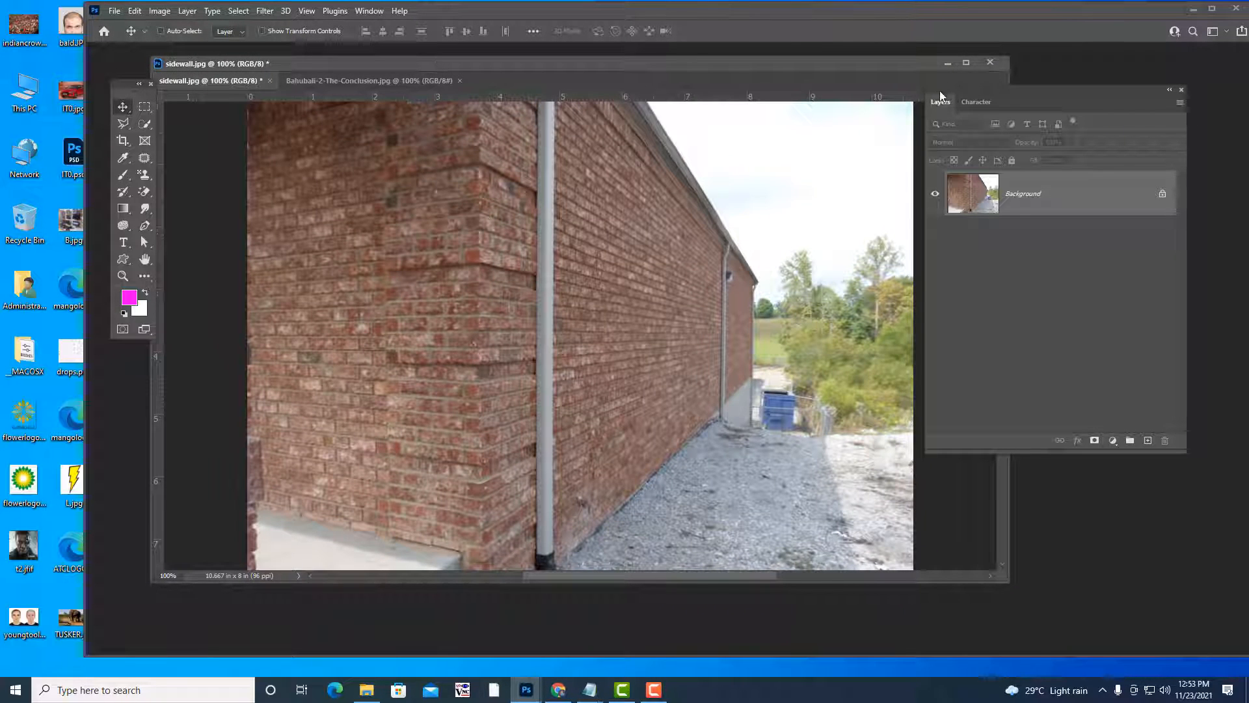
{"action": "left_click_drag", "start_coordinate": [940, 96], "coordinate": [982, 98]}
{"action": "left_click_drag", "start_coordinate": [691, 65], "coordinate": [692, 86]}
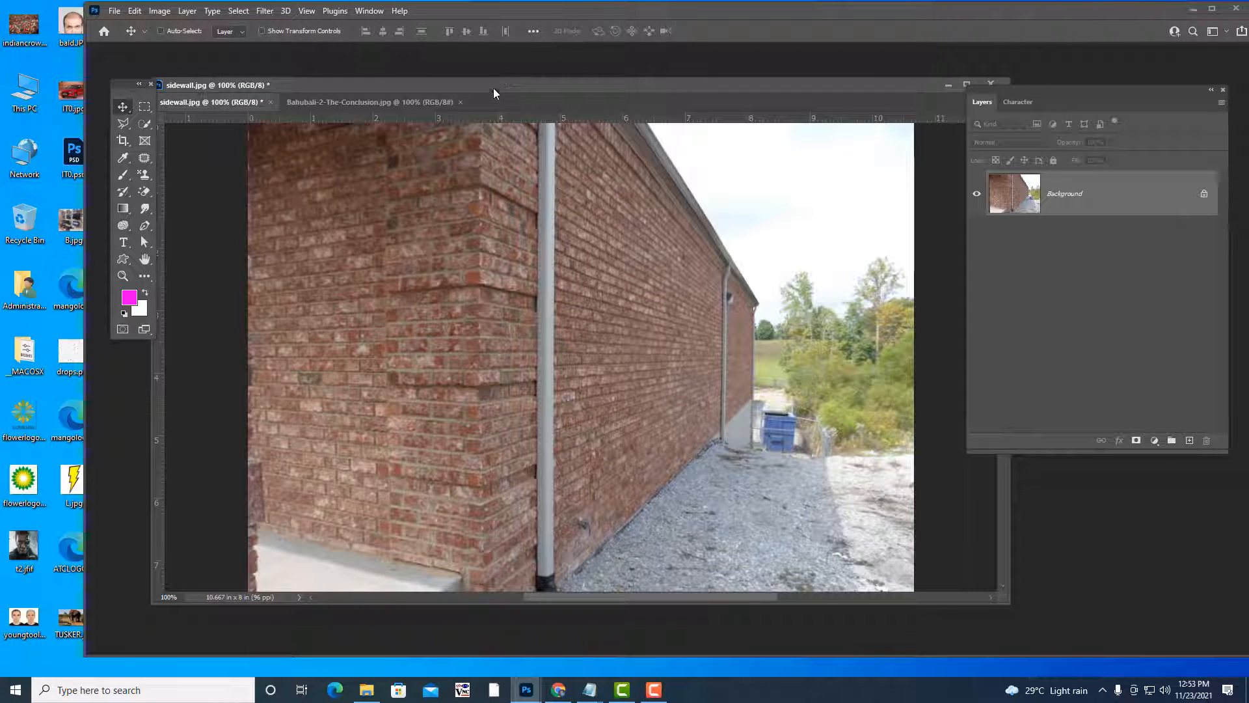
Add a new blank layer above the Background layer in sidewall.jpg and reposition the document window.
{"action": "mouse_move", "coordinate": [493, 88]}
{"action": "left_mouse_down"}
{"action": "mouse_move", "coordinate": [541, 81]}
{"action": "mouse_move", "coordinate": [508, 99]}
{"action": "mouse_move", "coordinate": [468, 95]}
{"action": "mouse_move", "coordinate": [478, 95]}
{"action": "left_mouse_up"}
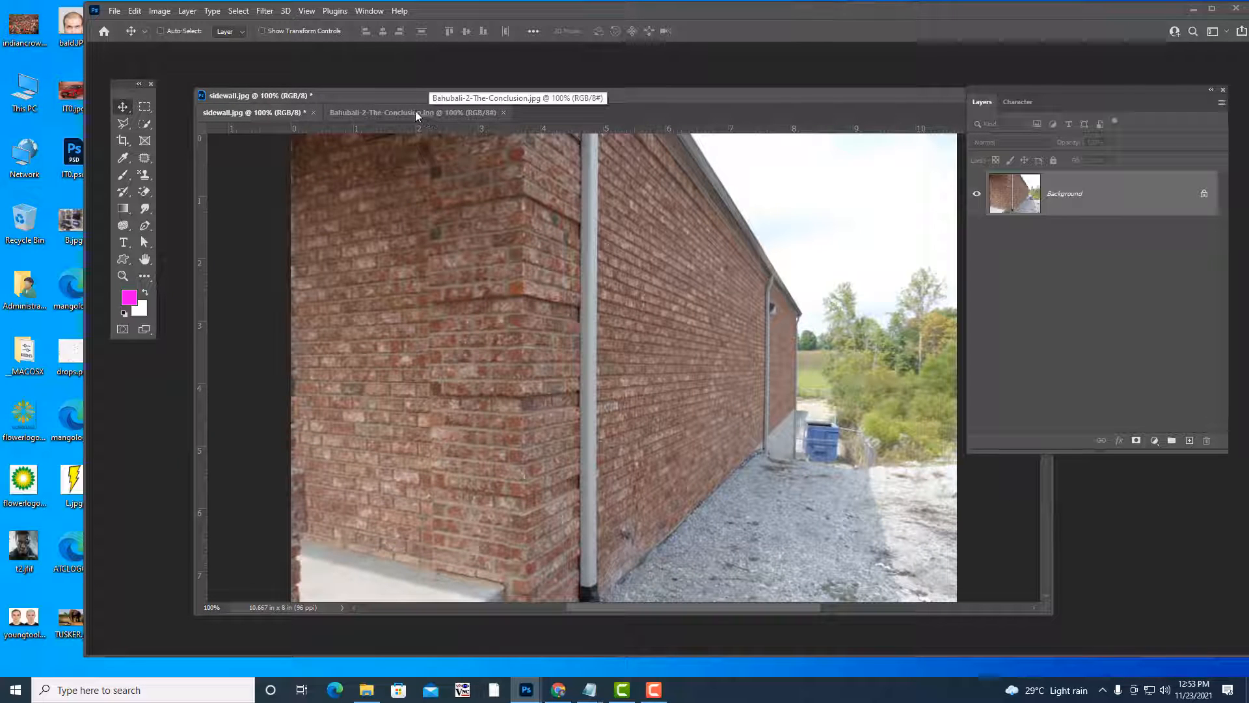
{"action": "left_click", "coordinate": [1191, 440]}
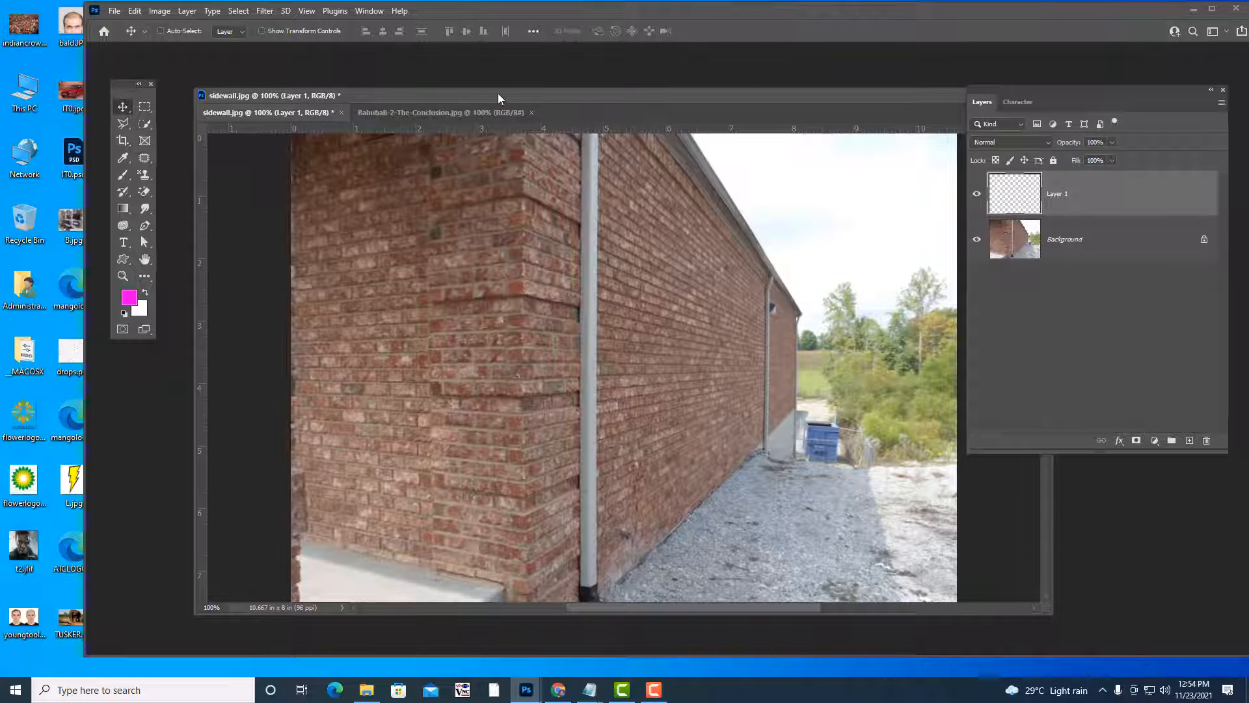
{"action": "left_click_drag", "start_coordinate": [498, 94], "coordinate": [444, 108]}
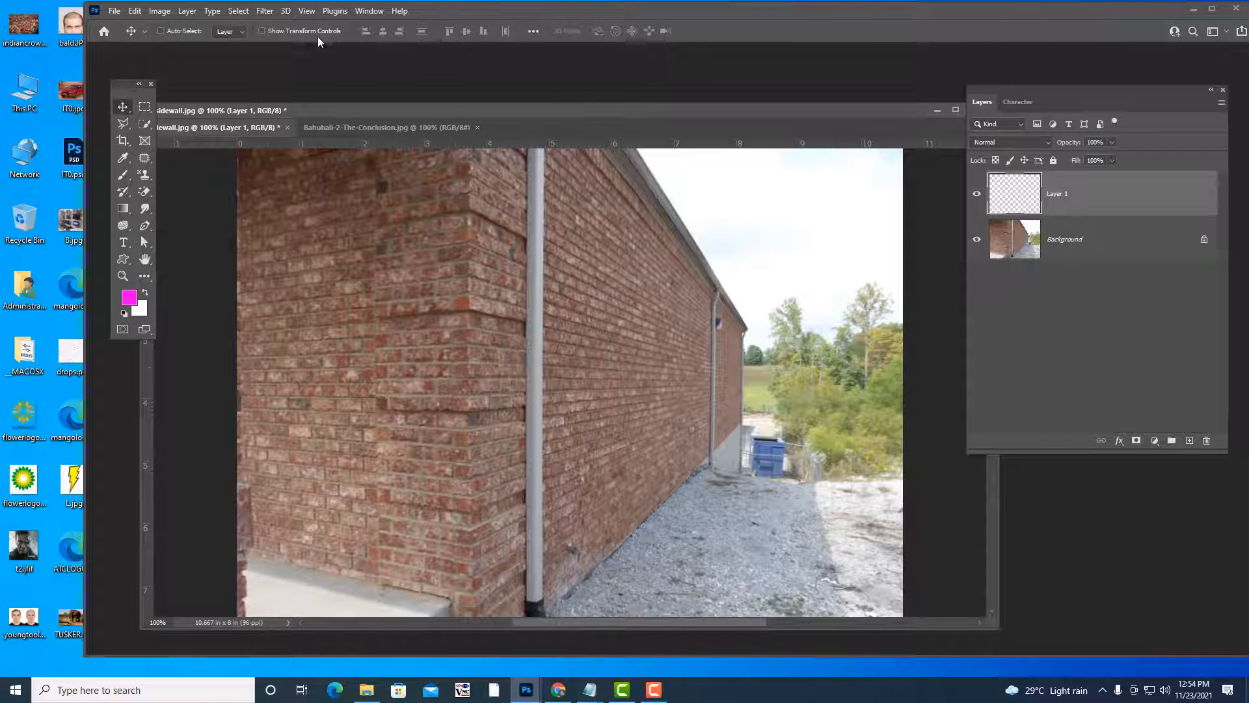
Start the Vanishing Point filter on the blank layer and outline a perspective plane on the receding brick wall between the two drainpipes.
{"action": "left_click", "coordinate": [265, 11]}
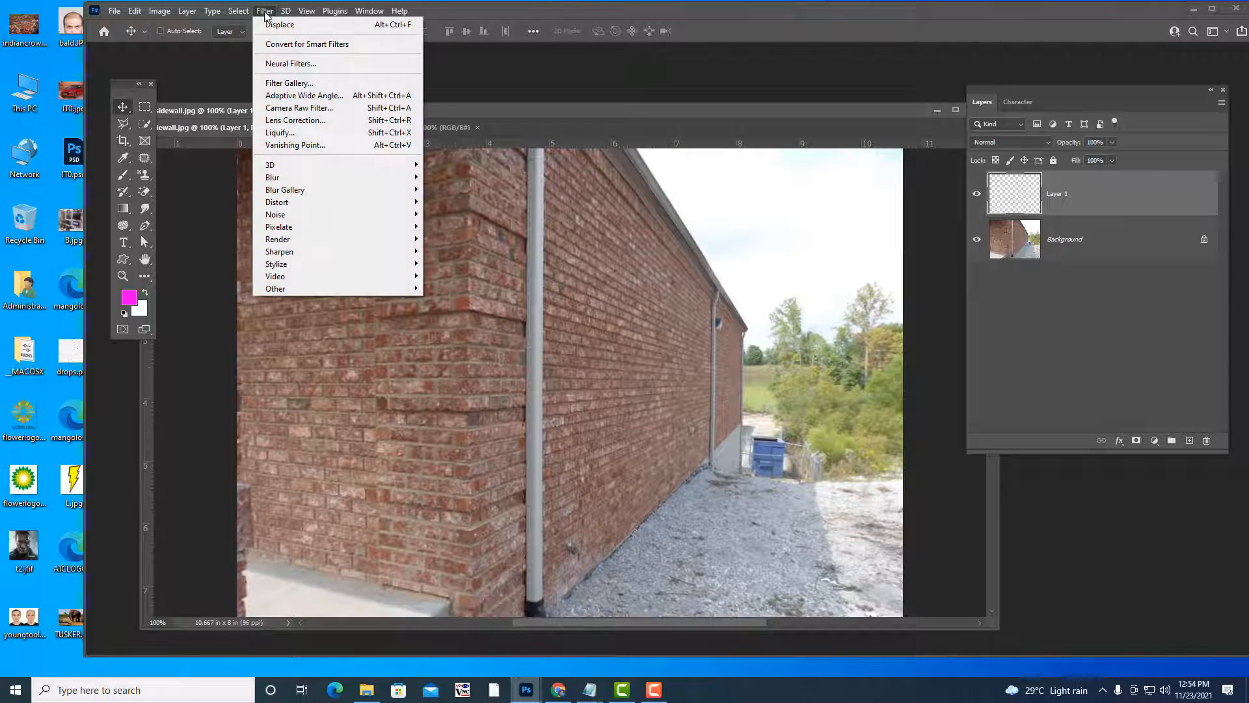
{"action": "left_click", "coordinate": [335, 145]}
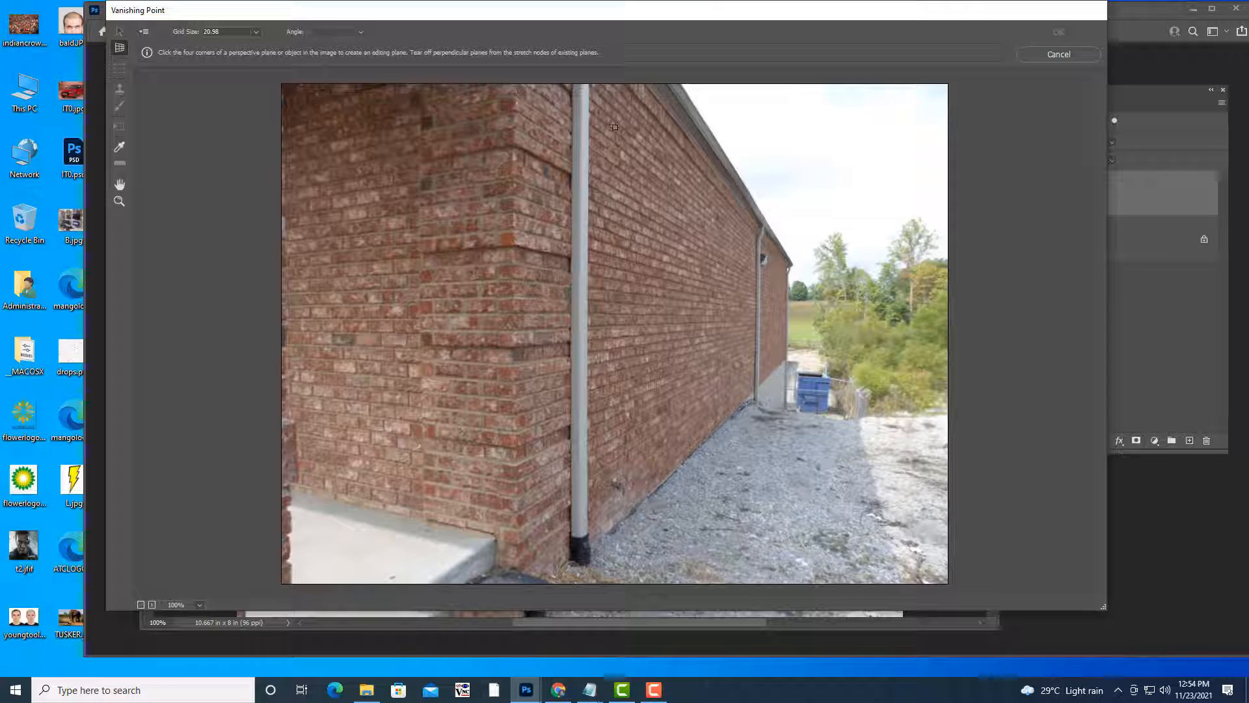
{"action": "left_click", "coordinate": [597, 89]}
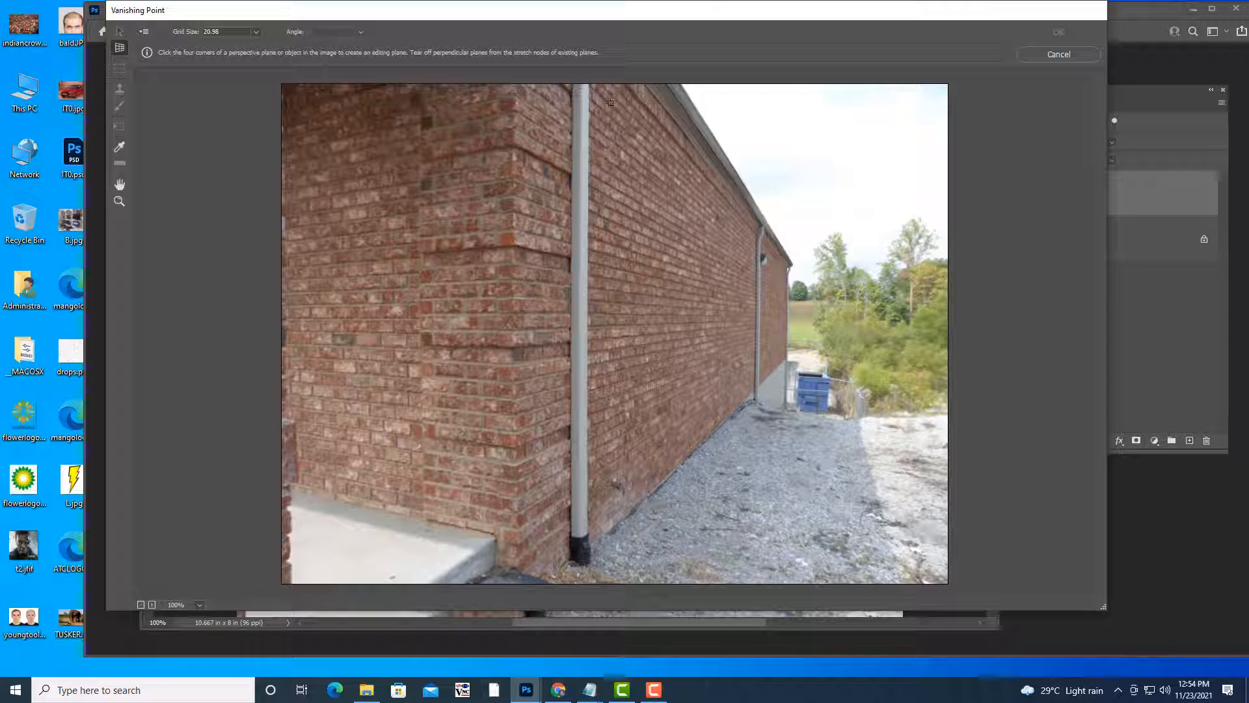
{"action": "left_click", "coordinate": [753, 245]}
{"action": "left_click", "coordinate": [750, 393]}
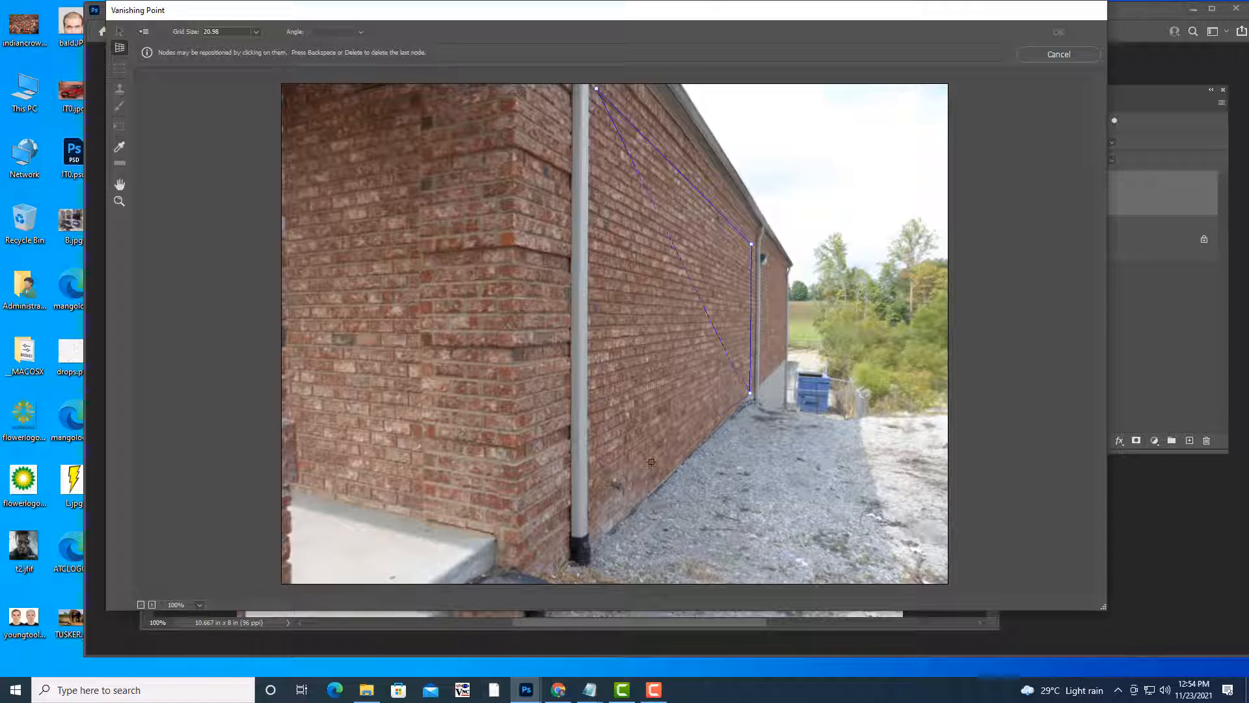
Complete the Vanishing Point perspective plane on the long brick wall, fine-tune its far lower corner and apply it.
{"action": "left_click", "coordinate": [594, 521]}
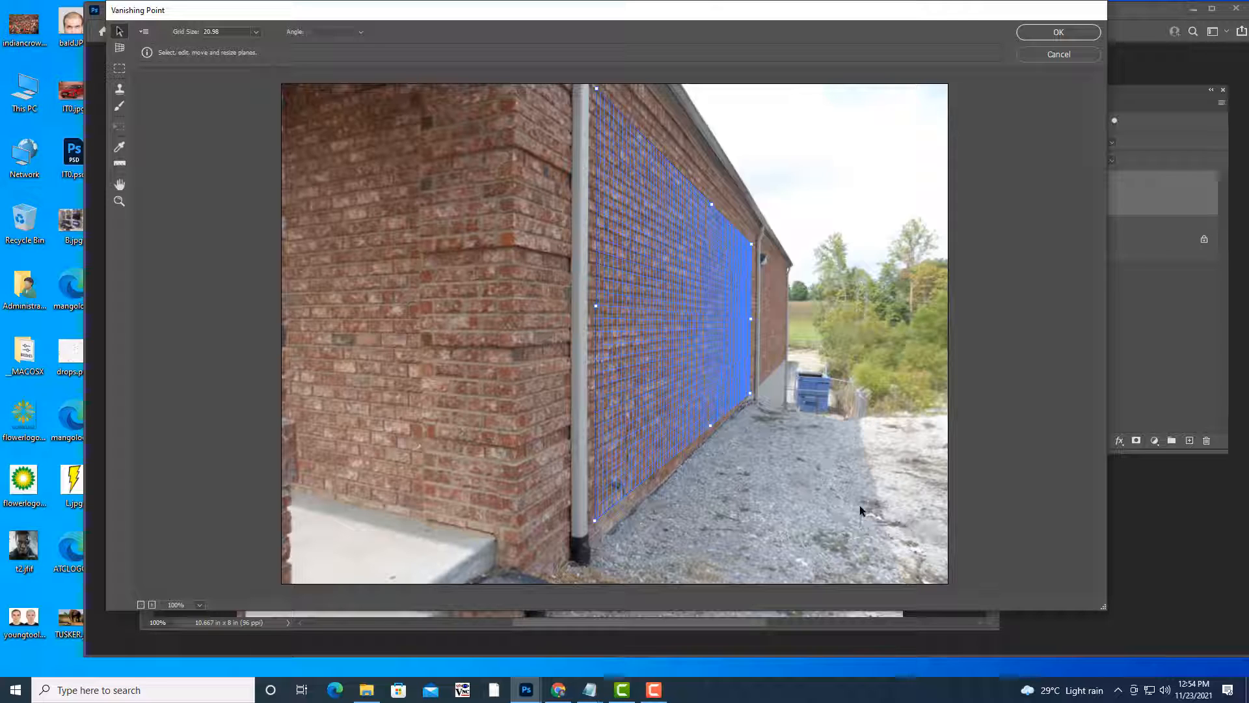
{"action": "left_click_drag", "start_coordinate": [825, 16], "coordinate": [837, 16]}
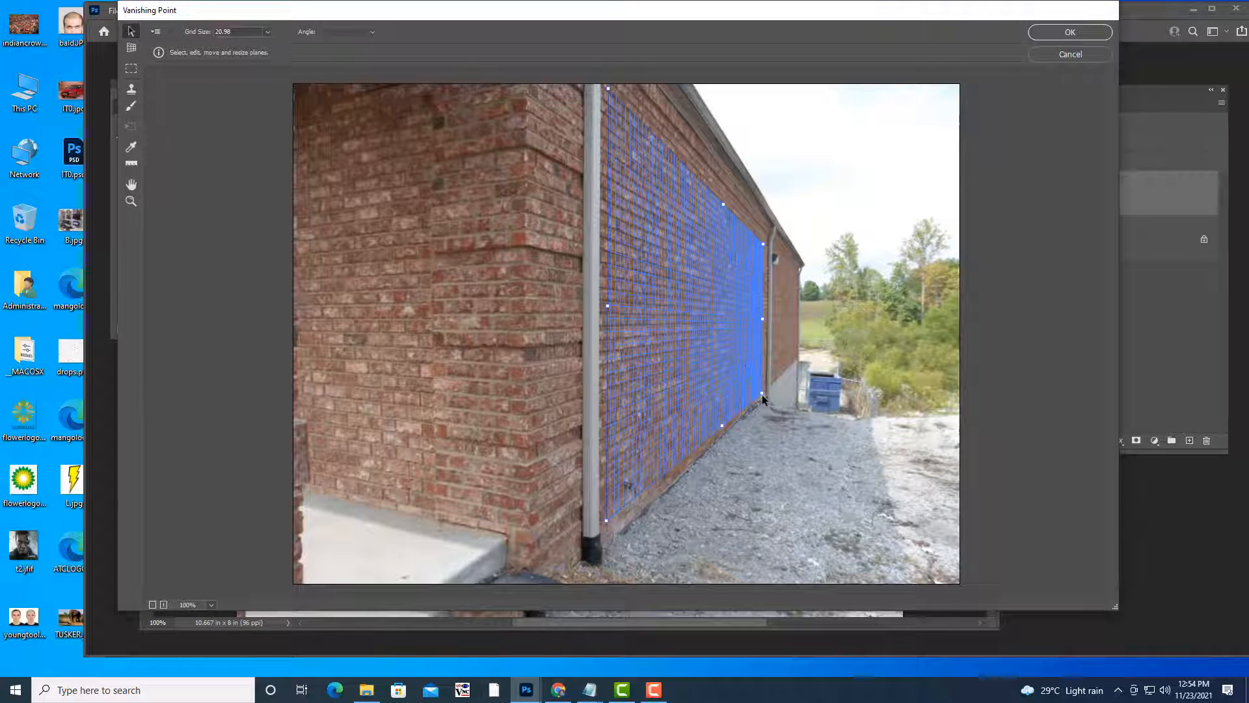
{"action": "mouse_move", "coordinate": [762, 394]}
{"action": "left_mouse_down"}
{"action": "mouse_move", "coordinate": [725, 382]}
{"action": "mouse_move", "coordinate": [761, 389]}
{"action": "left_mouse_up"}
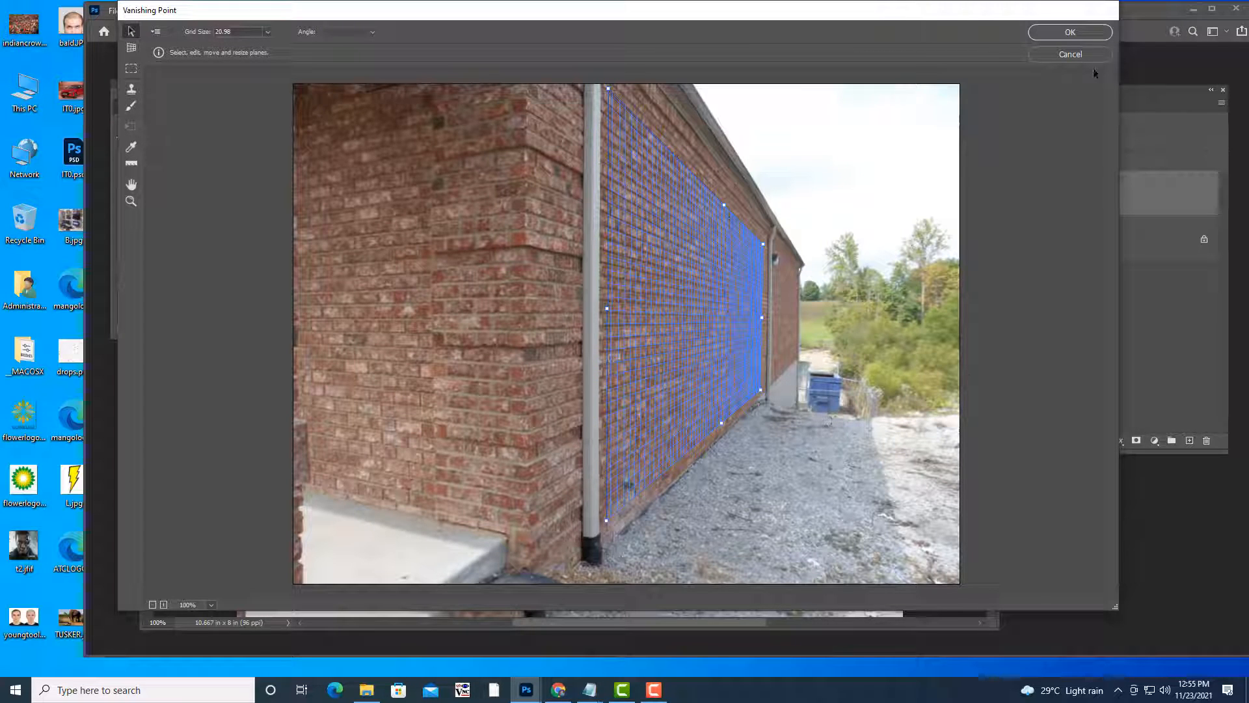
{"action": "left_click", "coordinate": [1070, 32]}
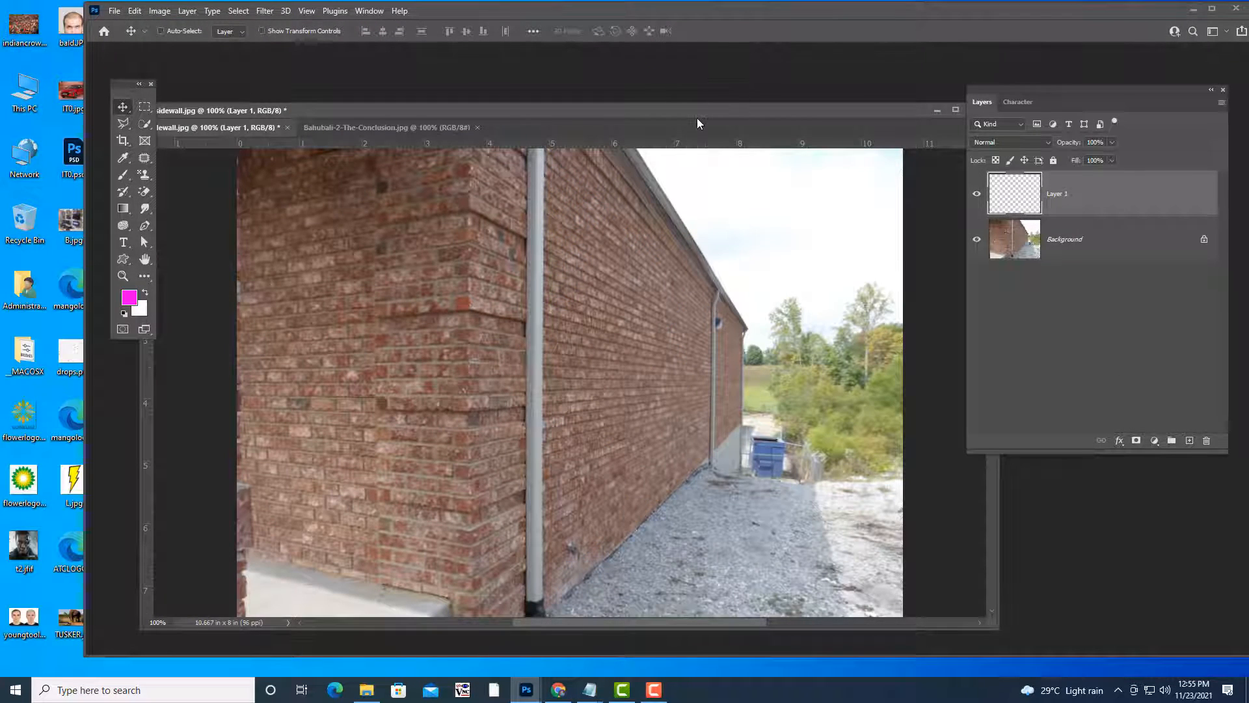
{"action": "left_click_drag", "start_coordinate": [696, 118], "coordinate": [688, 103]}
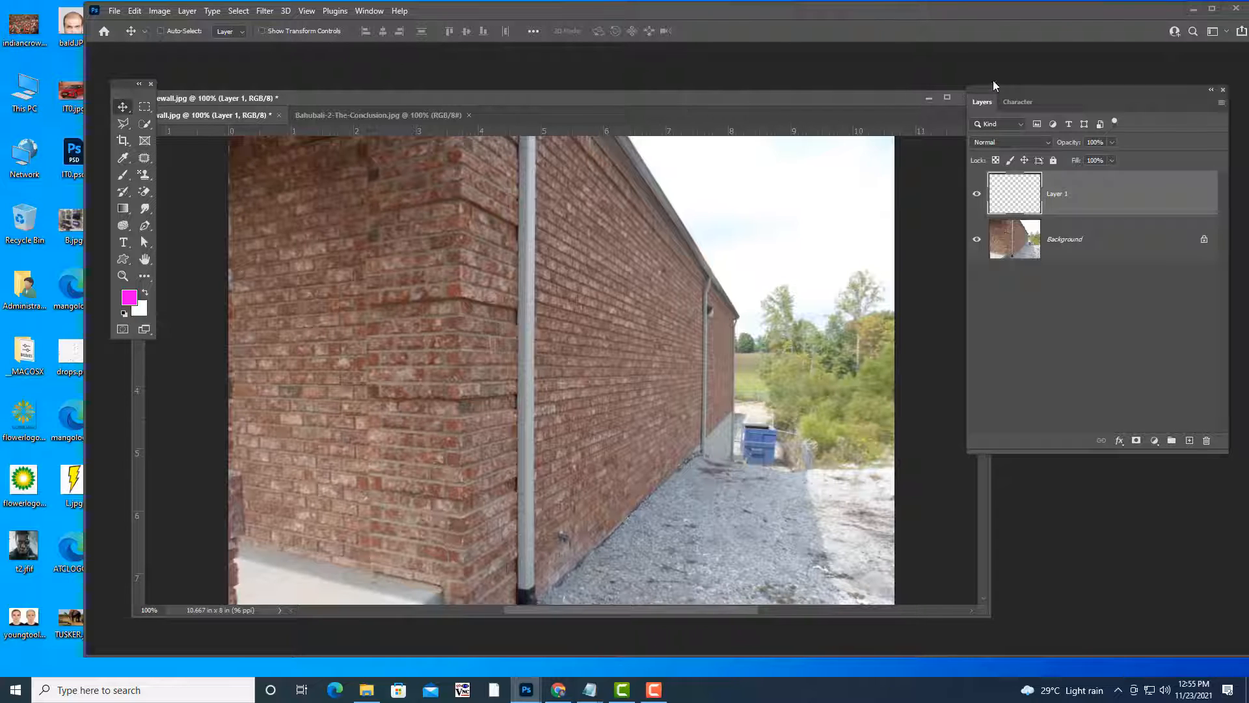
{"action": "left_click_drag", "start_coordinate": [852, 93], "coordinate": [861, 90]}
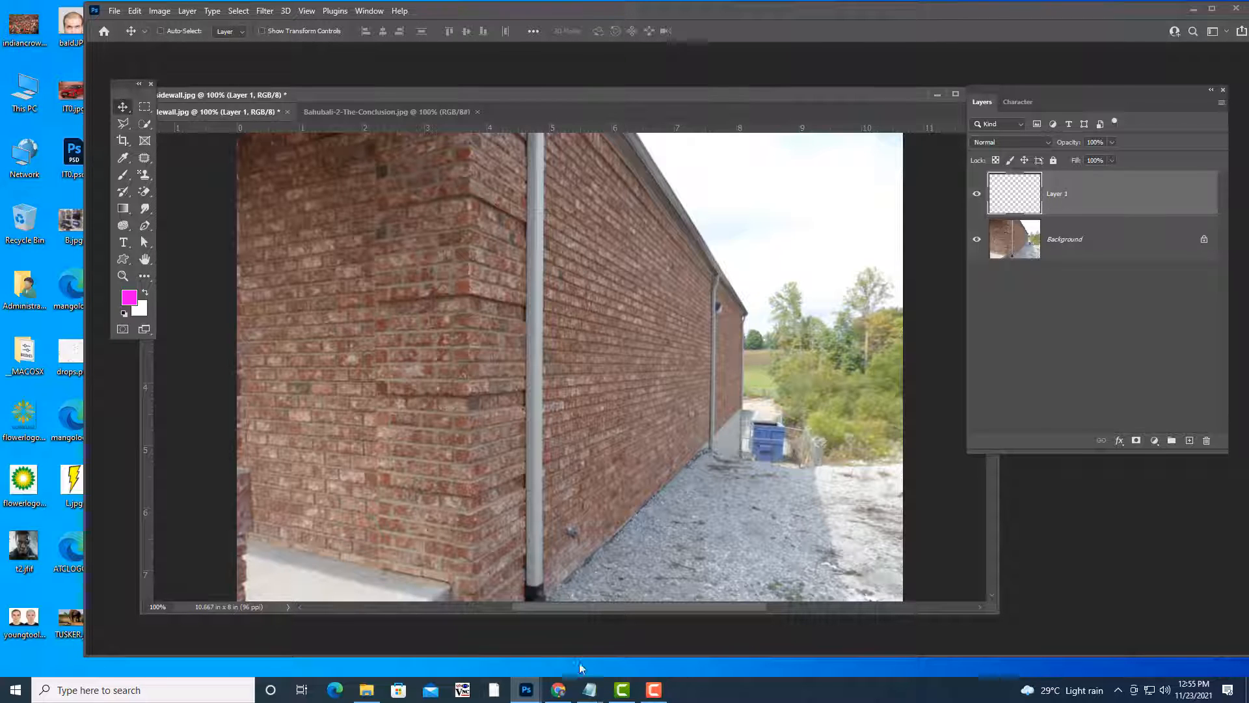
{"action": "left_click", "coordinate": [653, 689]}
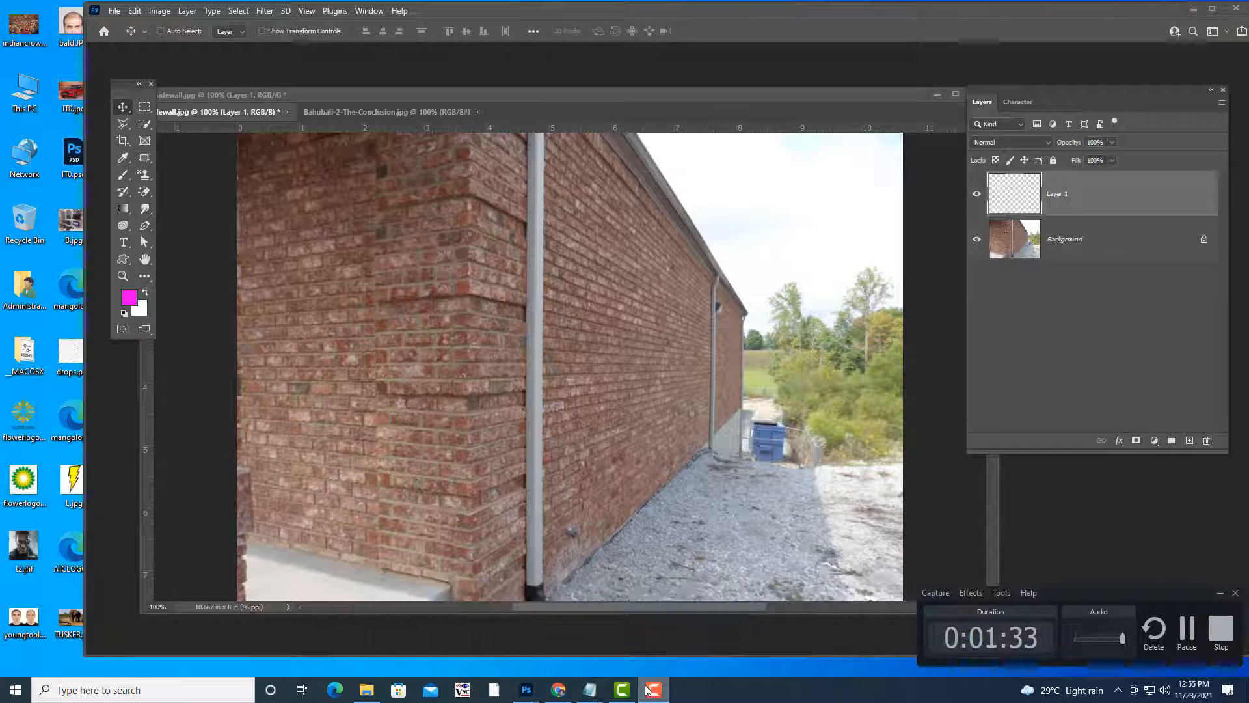
{"action": "left_click", "coordinate": [1224, 630]}
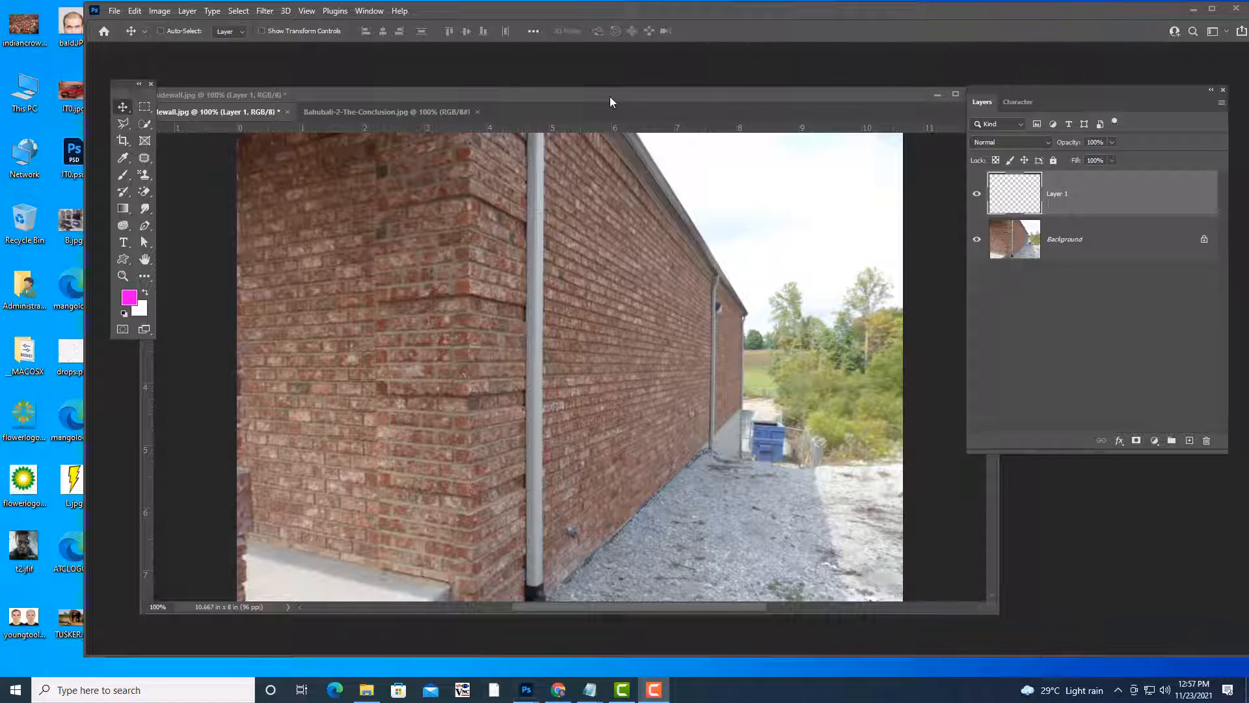
{"action": "left_click_drag", "start_coordinate": [610, 96], "coordinate": [608, 73]}
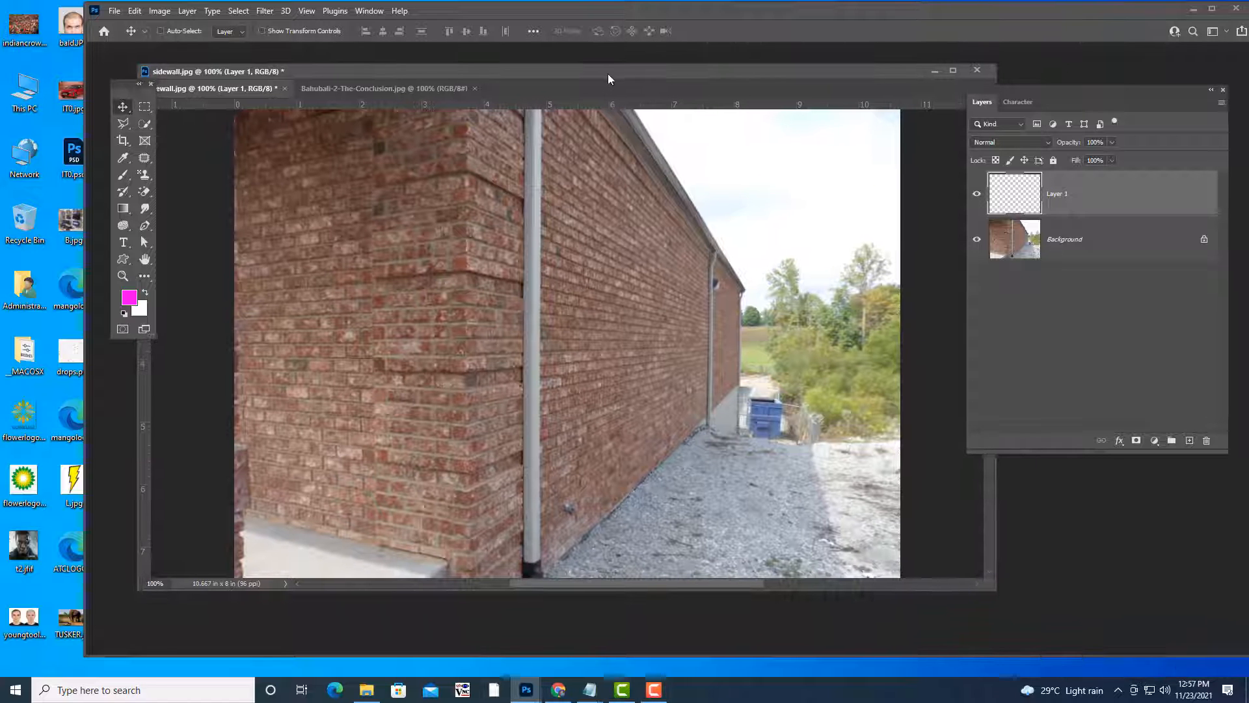
{"action": "left_click_drag", "start_coordinate": [531, 71], "coordinate": [544, 93]}
Copy the entire Bahubali-2-The-Conclusion.jpg image.
{"action": "left_click", "coordinate": [418, 92]}
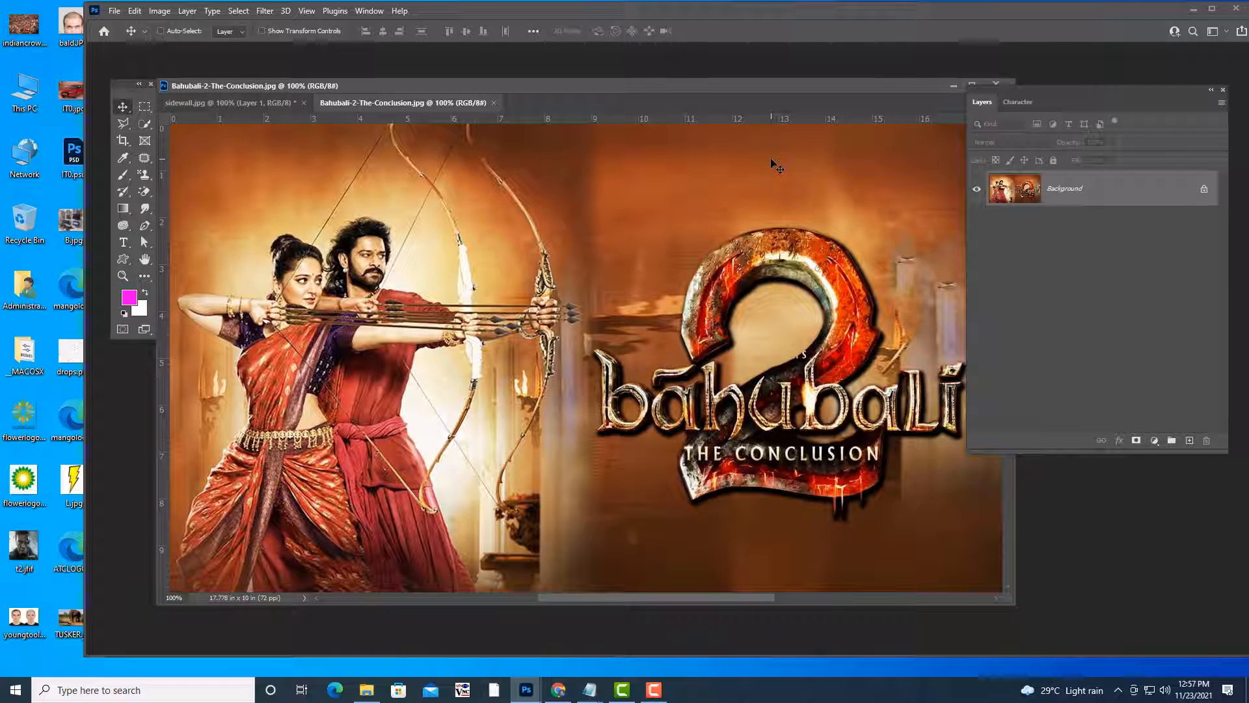
{"action": "key", "text": "ctrl+a"}
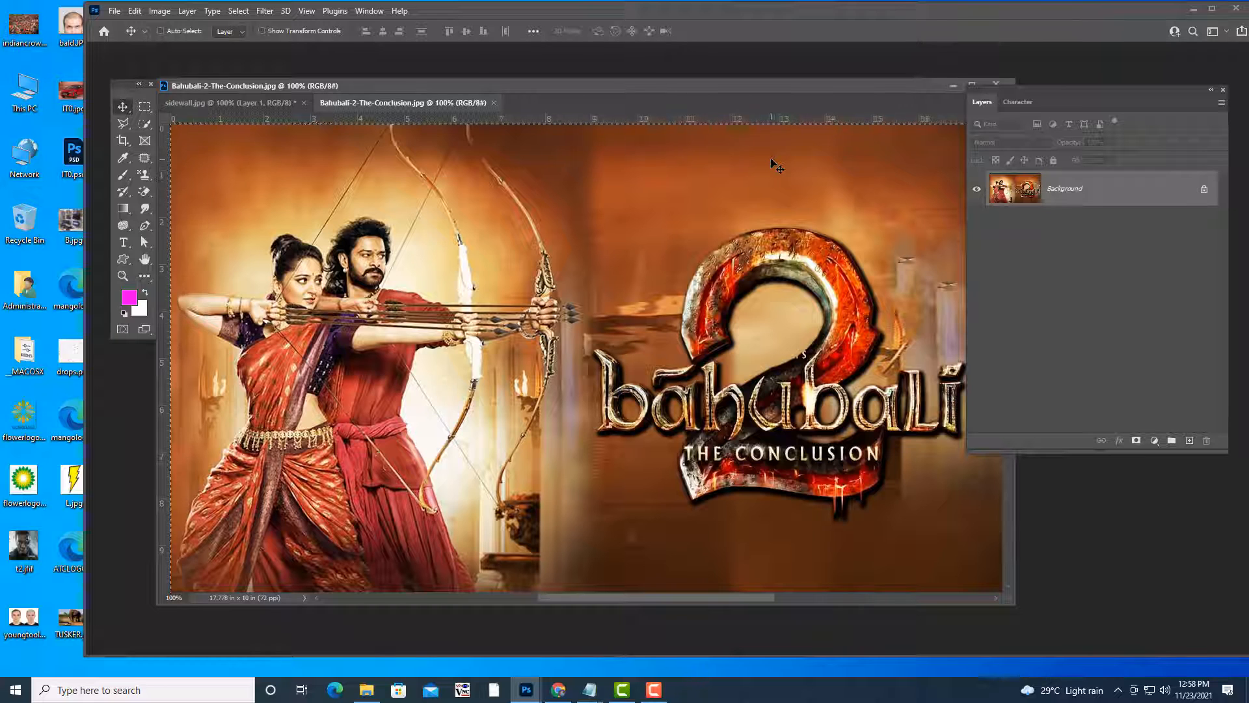
{"action": "key", "text": "ctrl+c"}
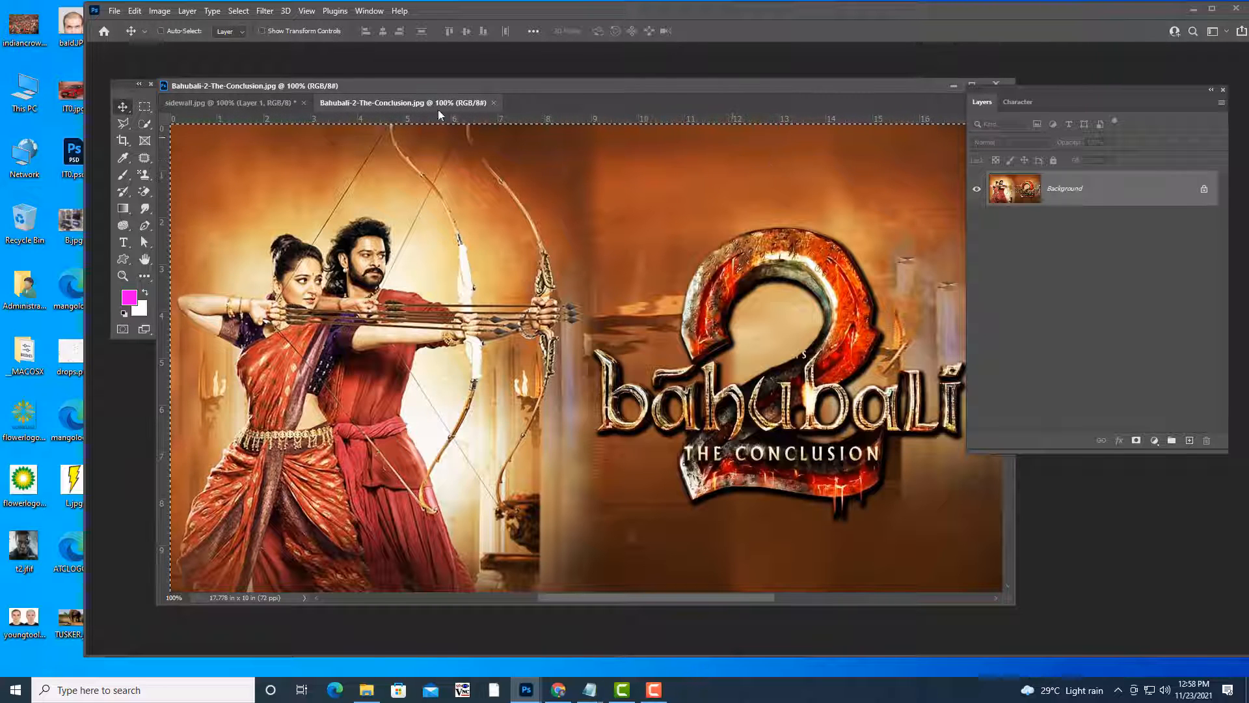
Paste the copied poster into the Vanishing Point filter on Layer 1 of sidewall.jpg.
{"action": "left_click", "coordinate": [265, 101]}
{"action": "left_click_drag", "start_coordinate": [515, 95], "coordinate": [537, 77]}
{"action": "left_click_drag", "start_coordinate": [744, 76], "coordinate": [723, 85]}
{"action": "left_click", "coordinate": [265, 11]}
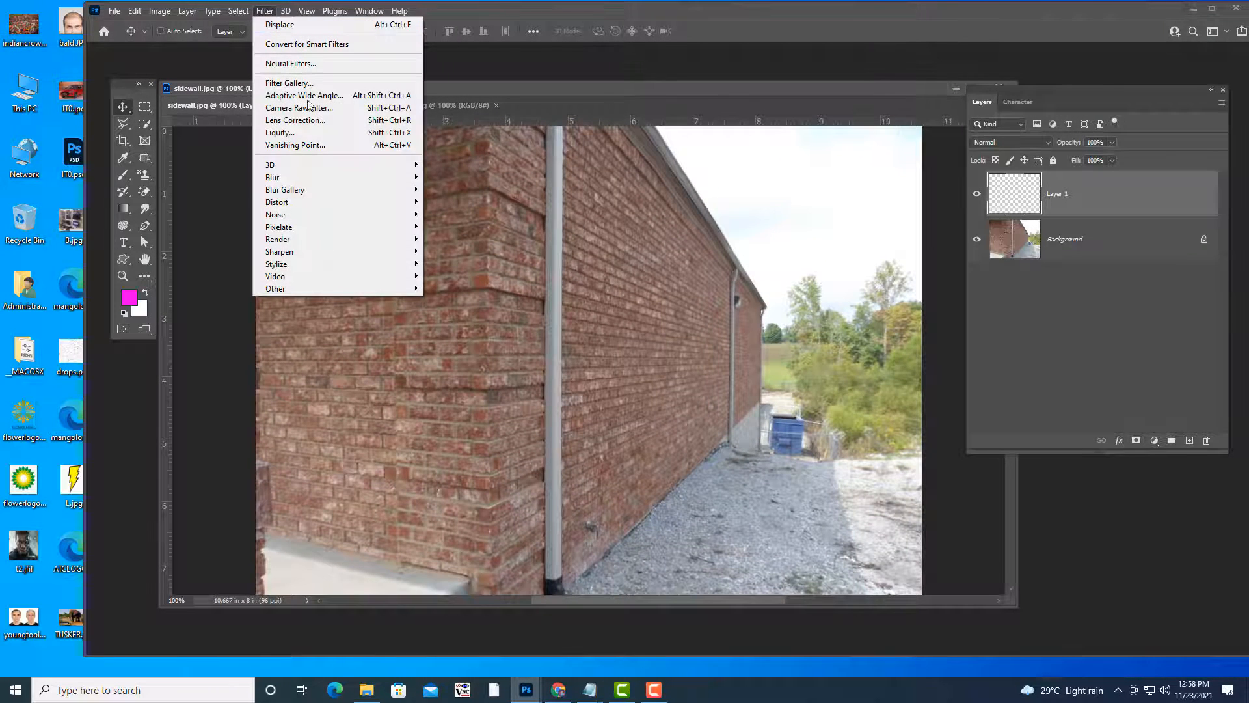
{"action": "left_click", "coordinate": [329, 146]}
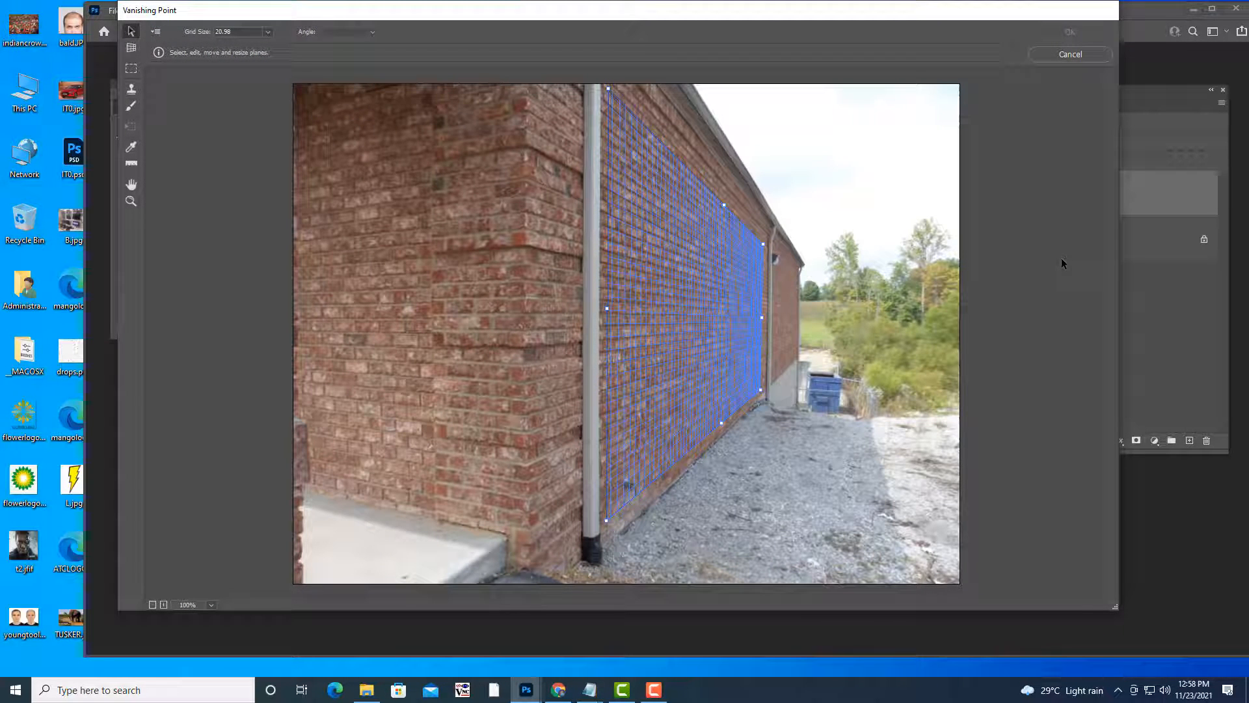
{"action": "key", "text": "alt"}
{"action": "key", "text": "ctrl+v"}
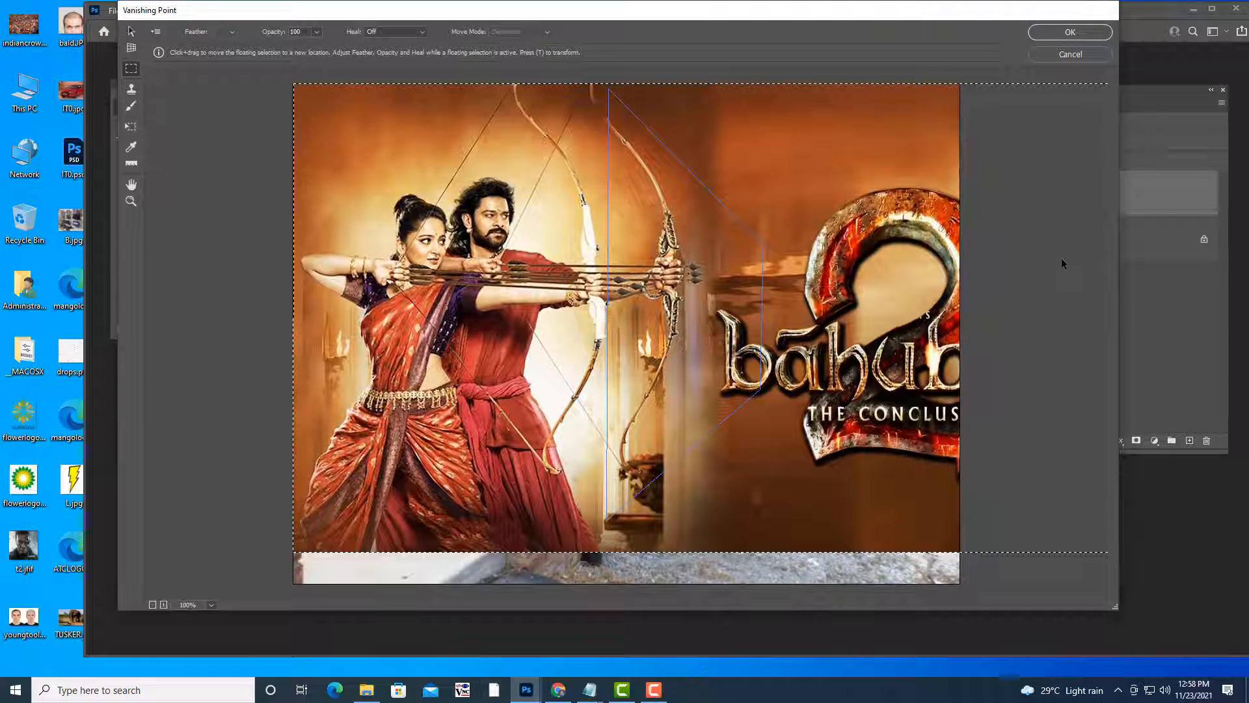
Scale the pasted poster down to a small thumbnail size and move it onto the brick wall's perspective plane.
{"action": "key", "text": "ctrl+minus"}
{"action": "key", "text": "ctrl+minus"}
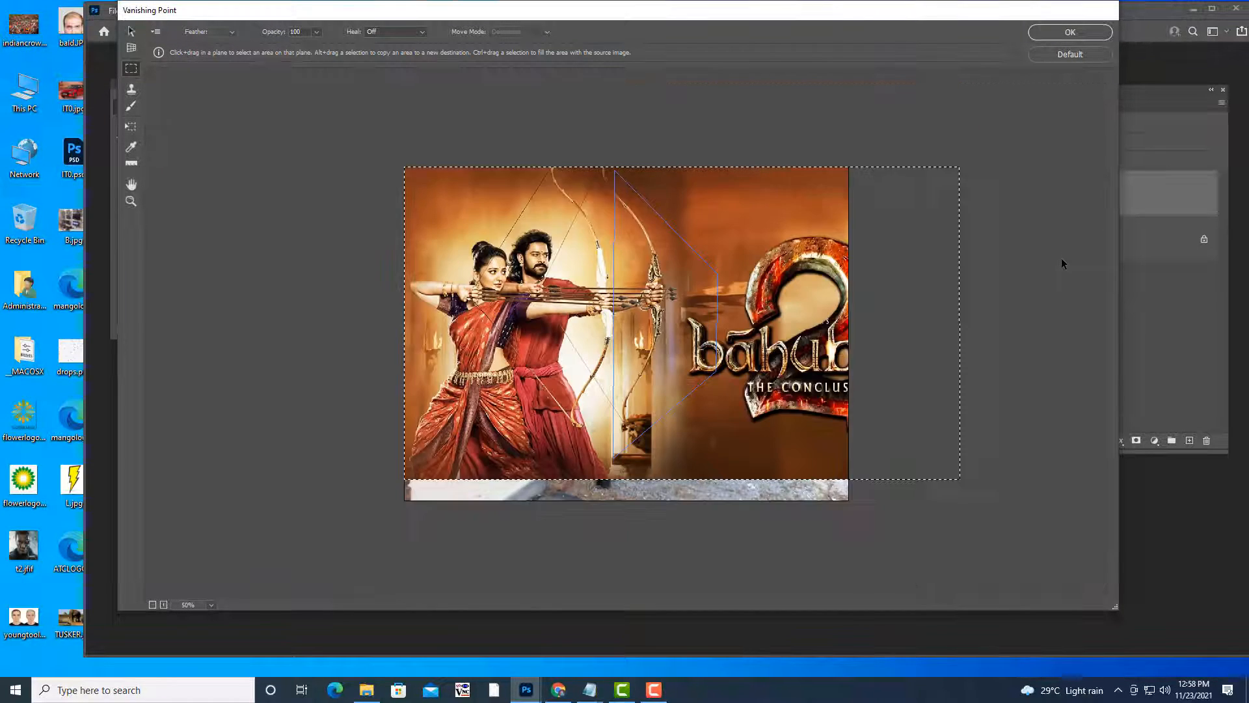
{"action": "key", "text": "ctrl+plus"}
{"action": "key", "text": "t"}
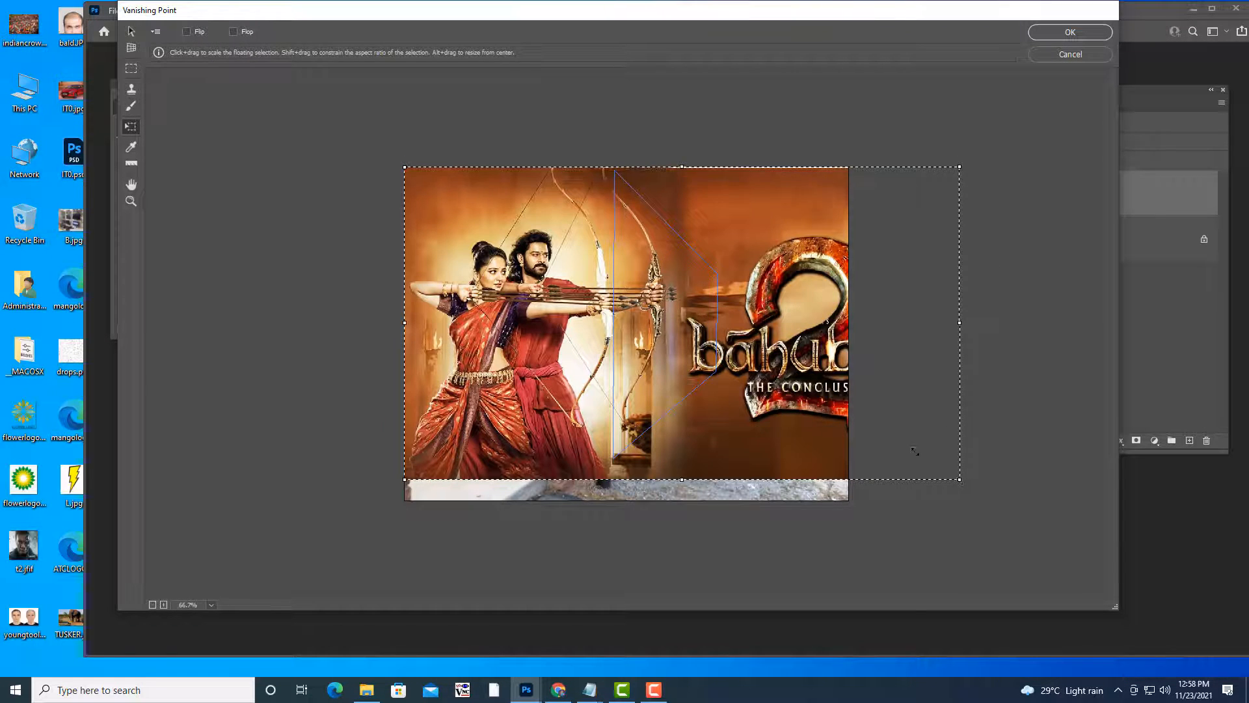
{"action": "left_click_drag", "start_coordinate": [960, 479], "coordinate": [484, 209]}
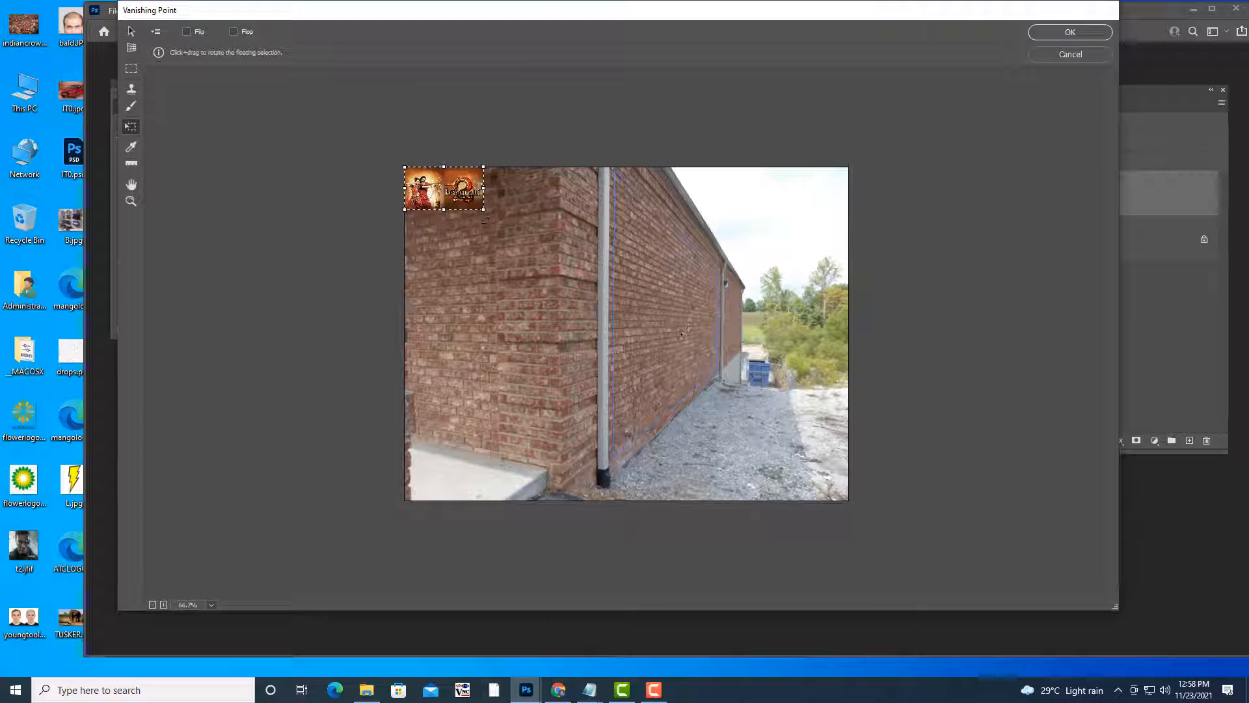
{"action": "left_click_drag", "start_coordinate": [484, 209], "coordinate": [514, 234]}
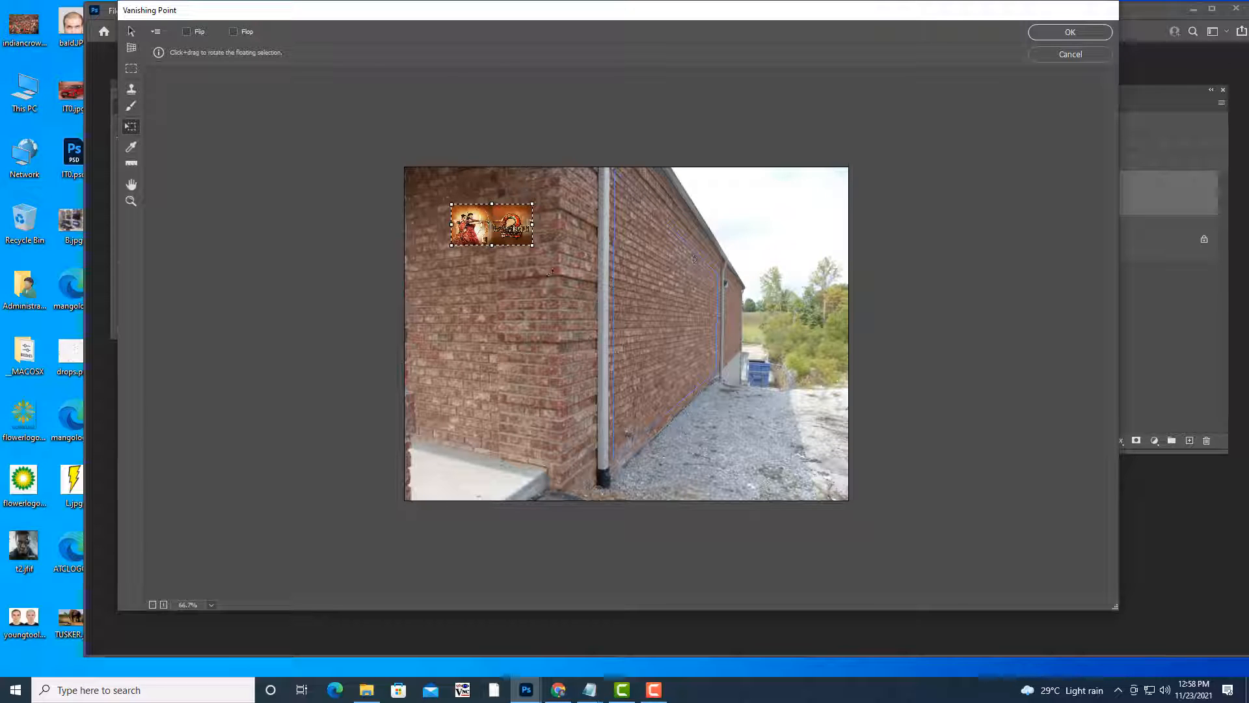
{"action": "left_click_drag", "start_coordinate": [532, 204], "coordinate": [675, 304]}
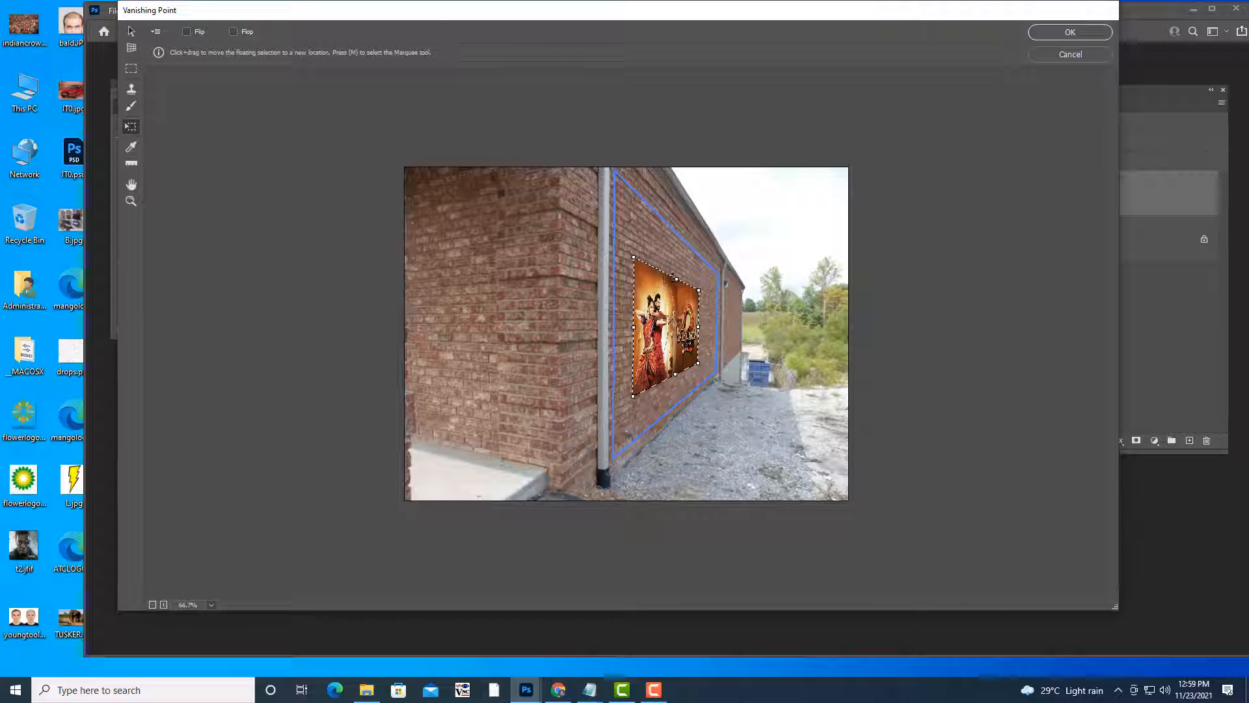
Stretch the poster's four sides to fill the wall's perspective plane and apply the Vanishing Point filter.
{"action": "left_click_drag", "start_coordinate": [677, 279], "coordinate": [677, 221]}
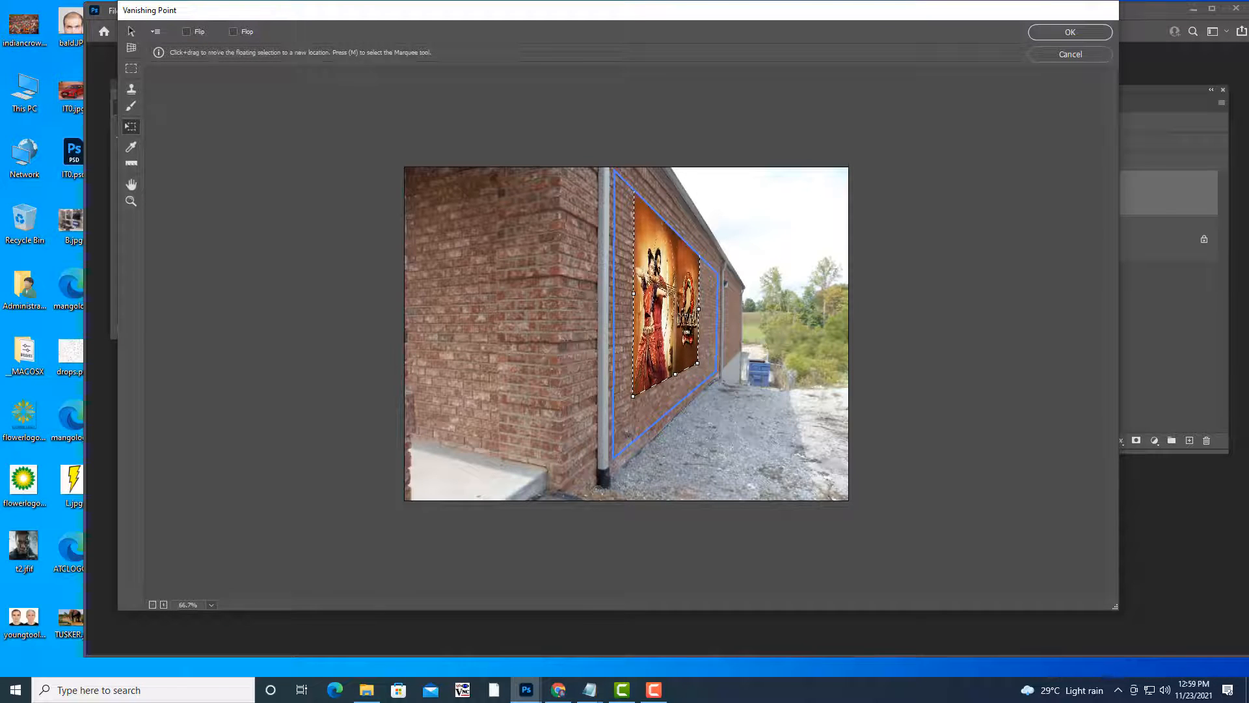
{"action": "left_click_drag", "start_coordinate": [631, 295], "coordinate": [611, 292]}
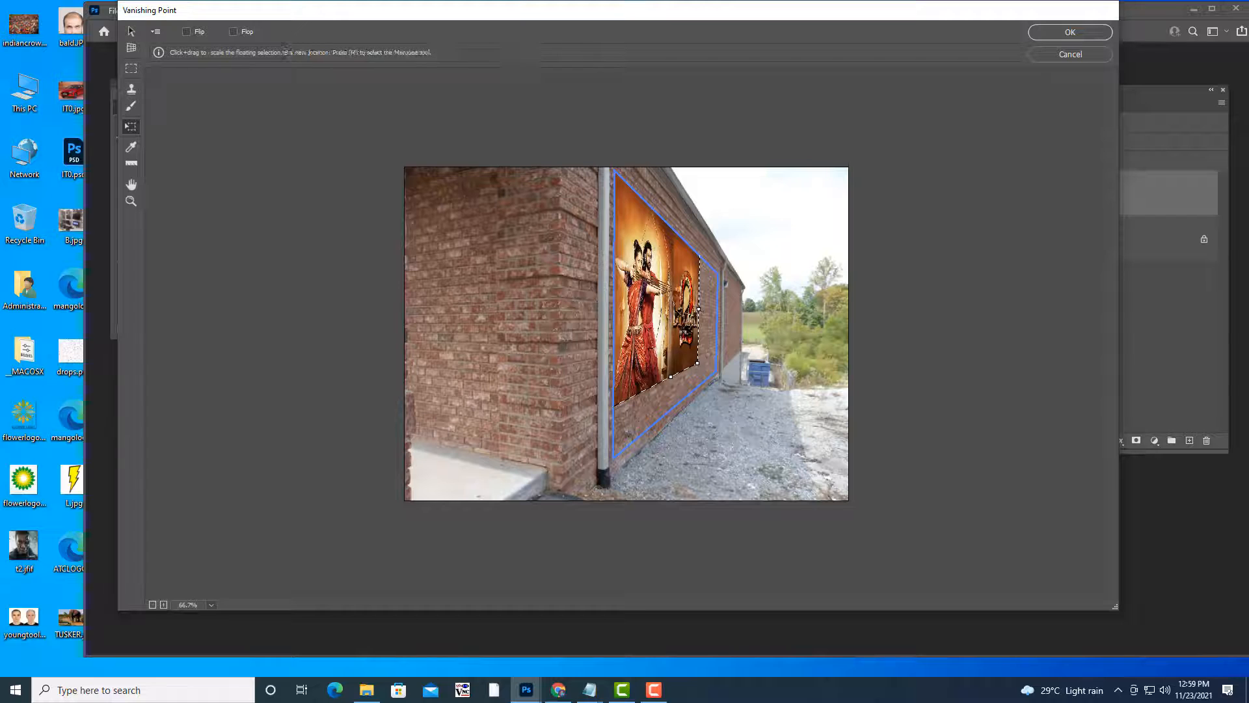
{"action": "left_click_drag", "start_coordinate": [700, 309], "coordinate": [721, 313]}
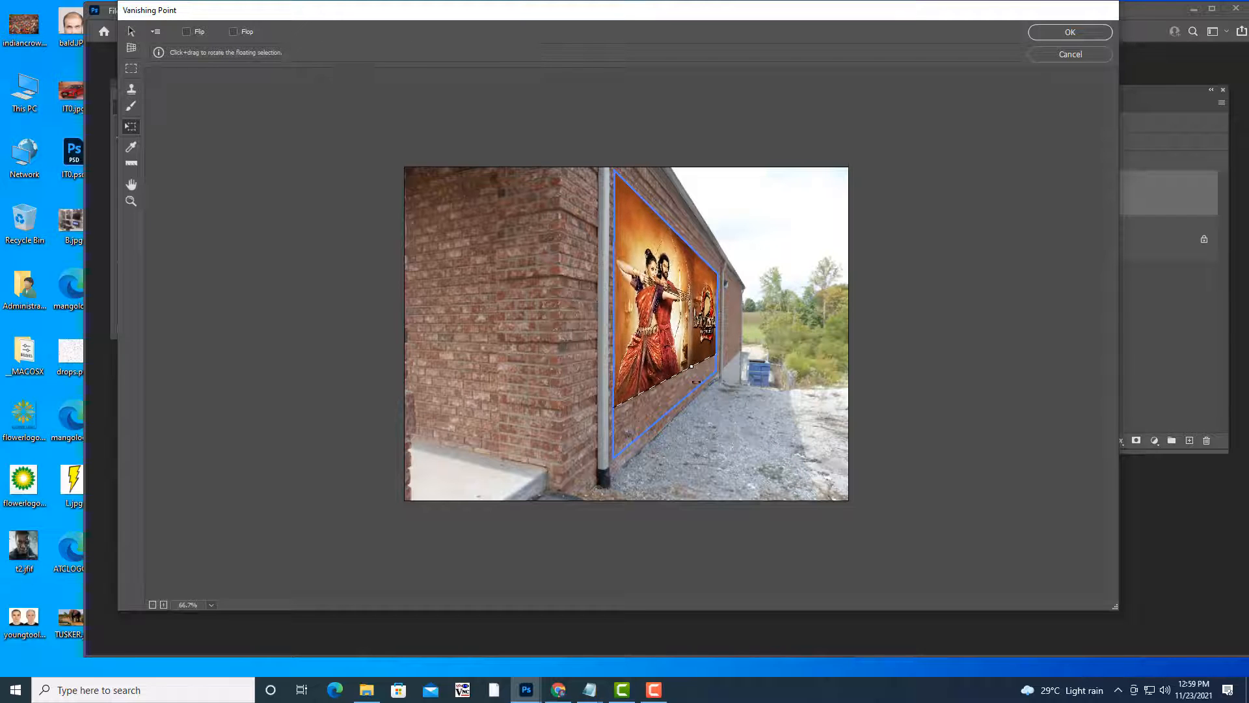
{"action": "left_click_drag", "start_coordinate": [693, 369], "coordinate": [694, 407]}
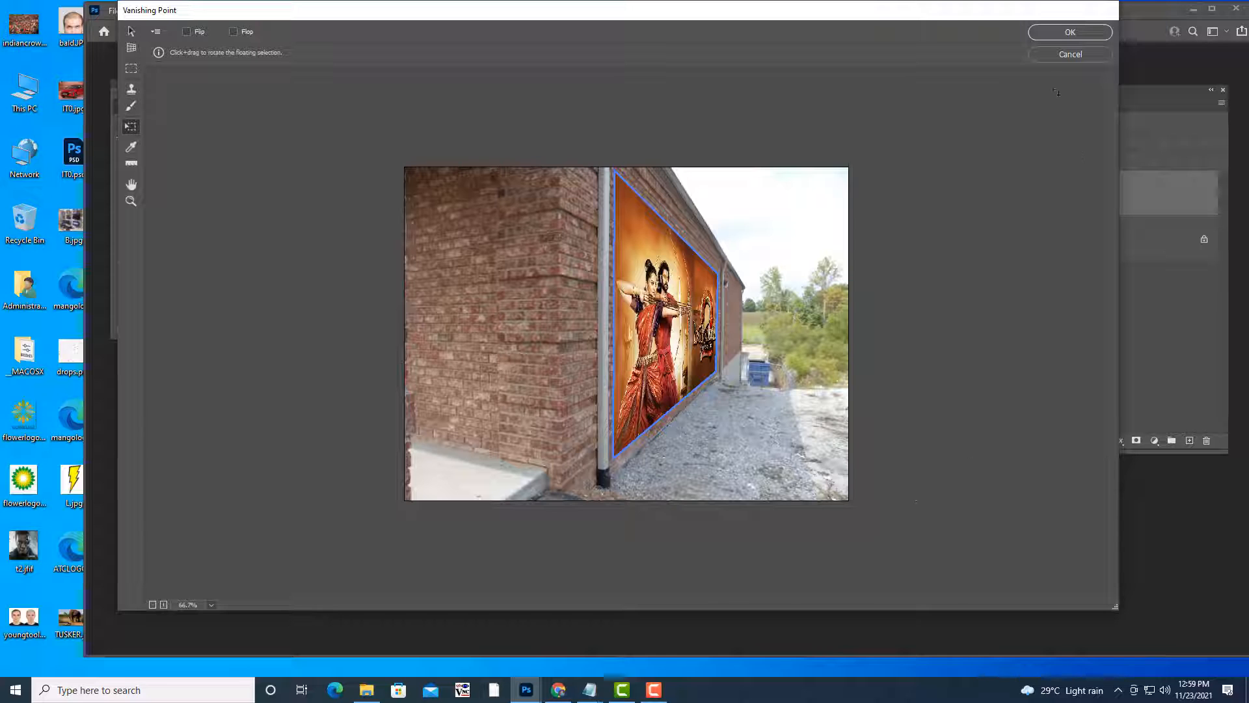
{"action": "left_click", "coordinate": [1063, 36]}
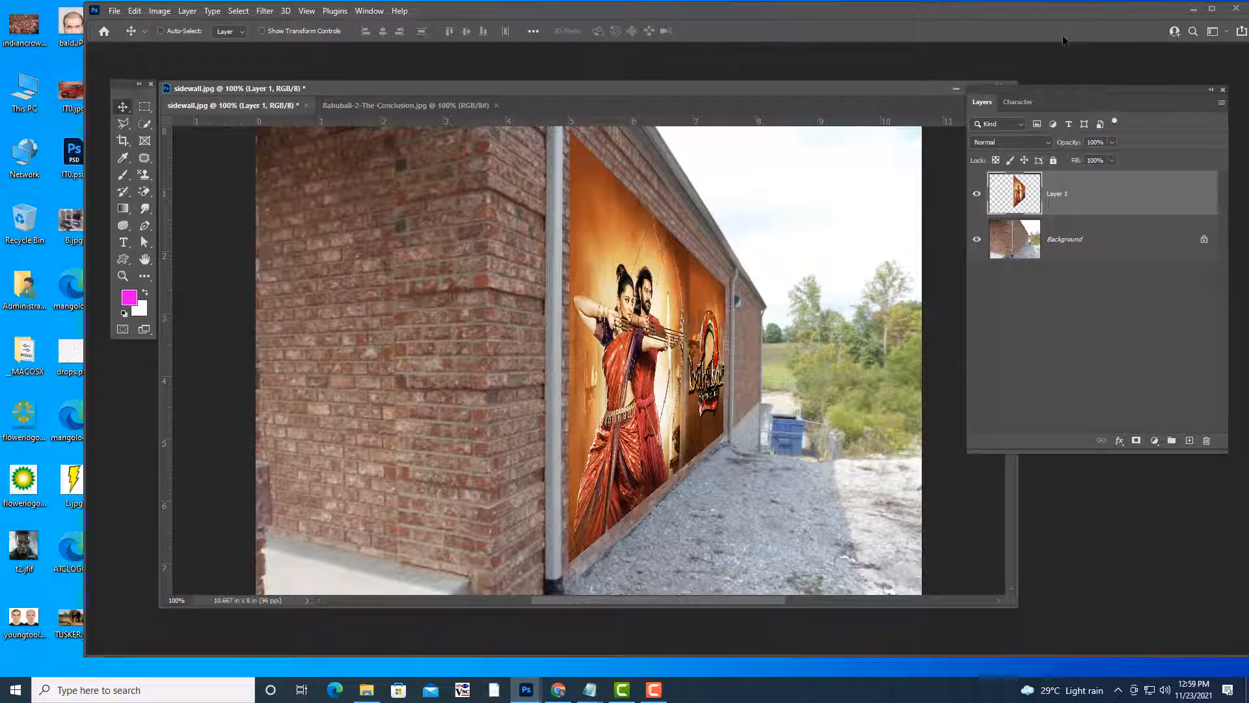
Set Layer 1's blend mode to Multiply so the poster blends with the bricks.
{"action": "left_click", "coordinate": [1044, 145]}
{"action": "left_click", "coordinate": [1029, 195]}
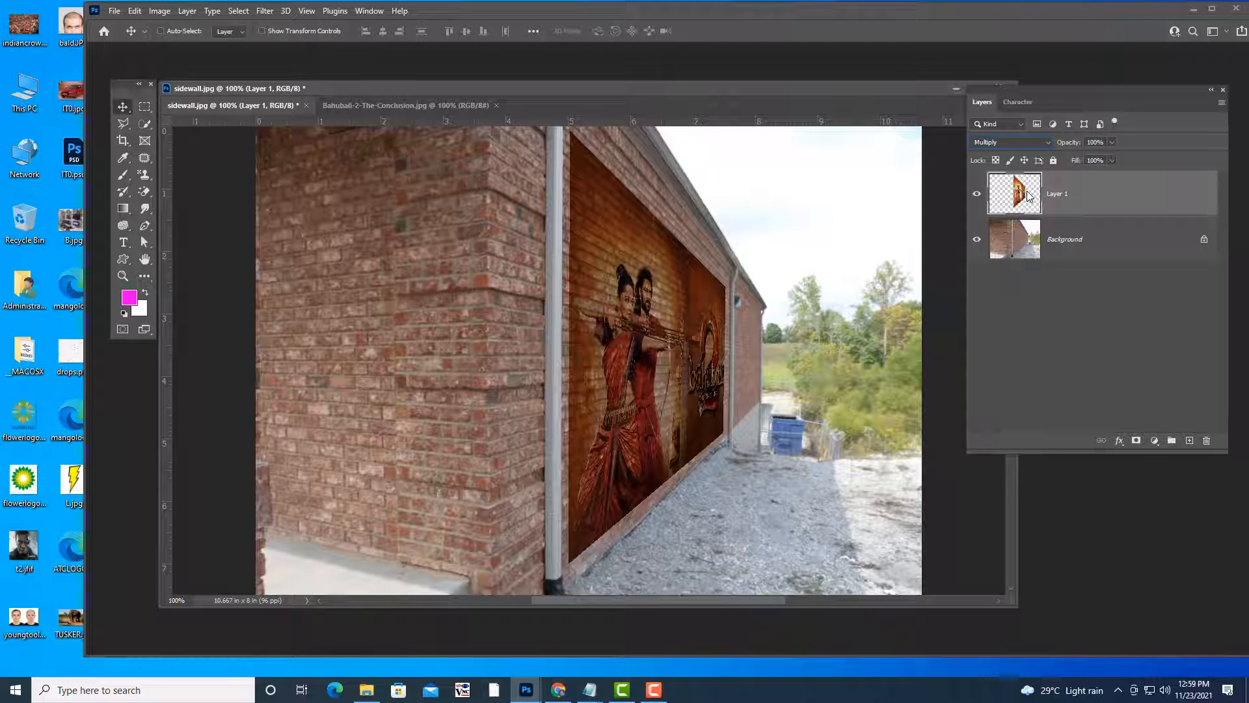
Search the photoshop ref images folder for "matt" and open truck.jpg and ttatasalt.jpg from the mattefiles folder.
{"action": "key", "text": "ctrl+o"}
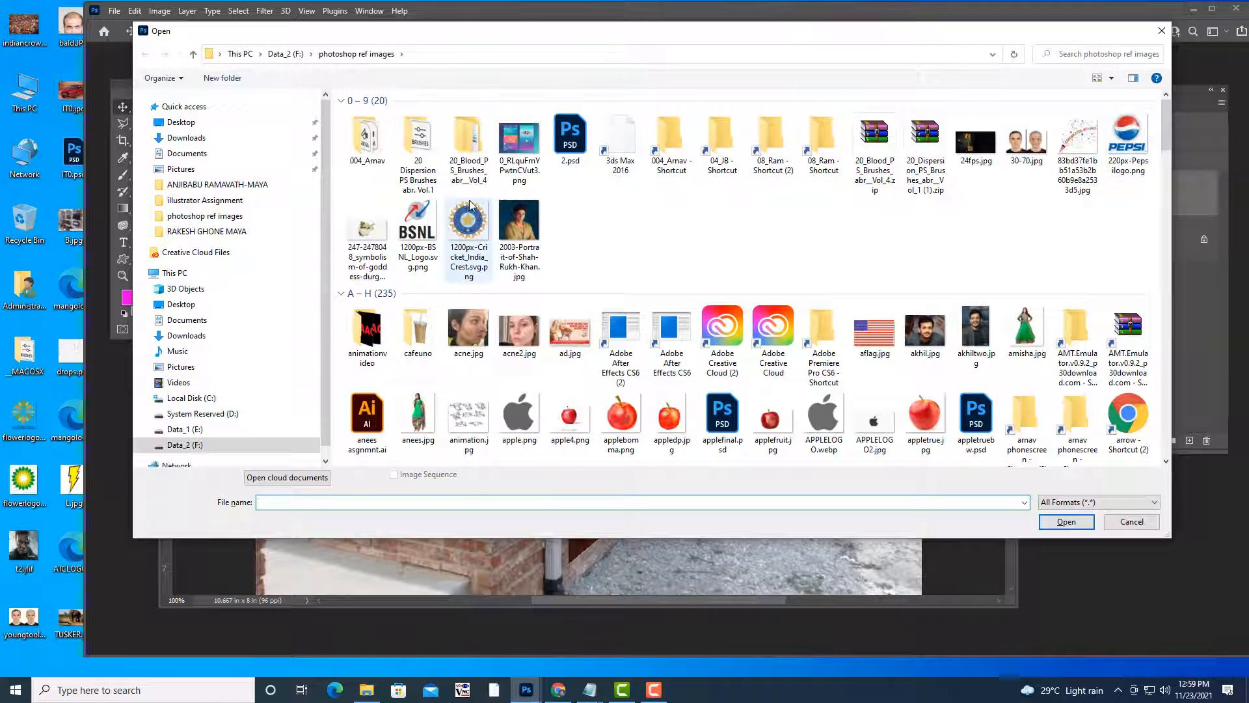
{"action": "left_click", "coordinate": [1065, 57]}
{"action": "type", "text": "matt"}
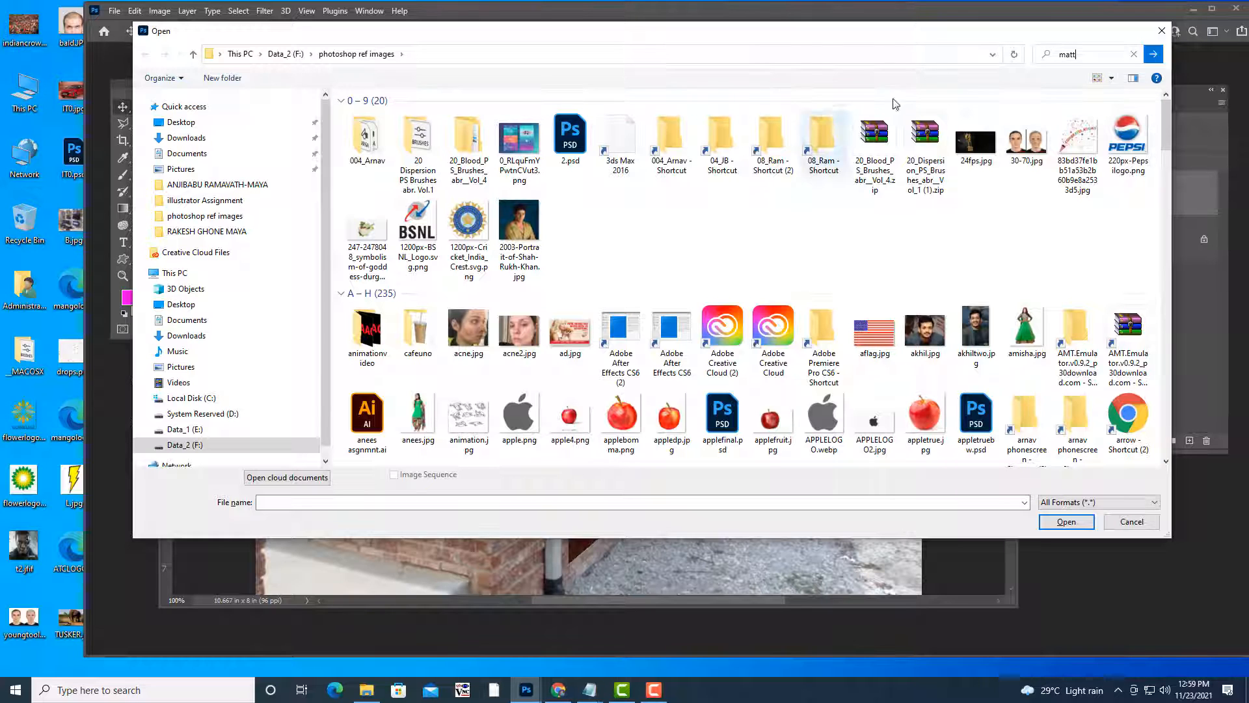
{"action": "key", "text": "Return"}
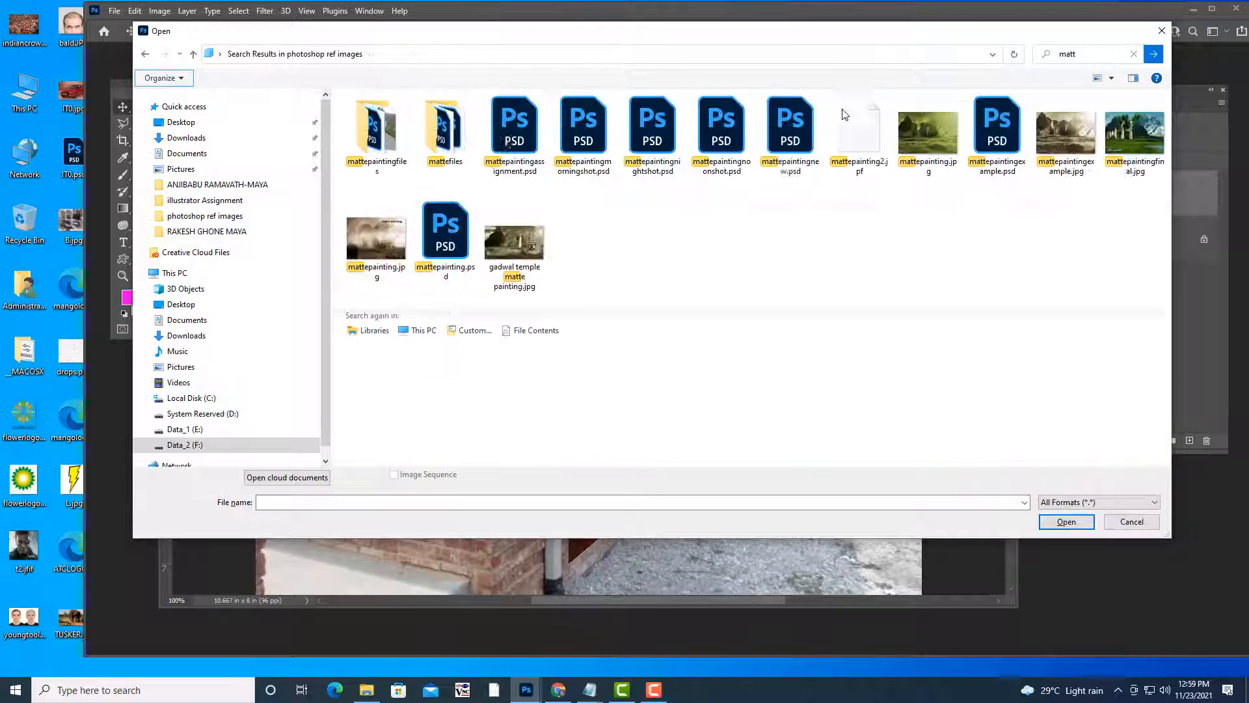
{"action": "double_click", "coordinate": [438, 139]}
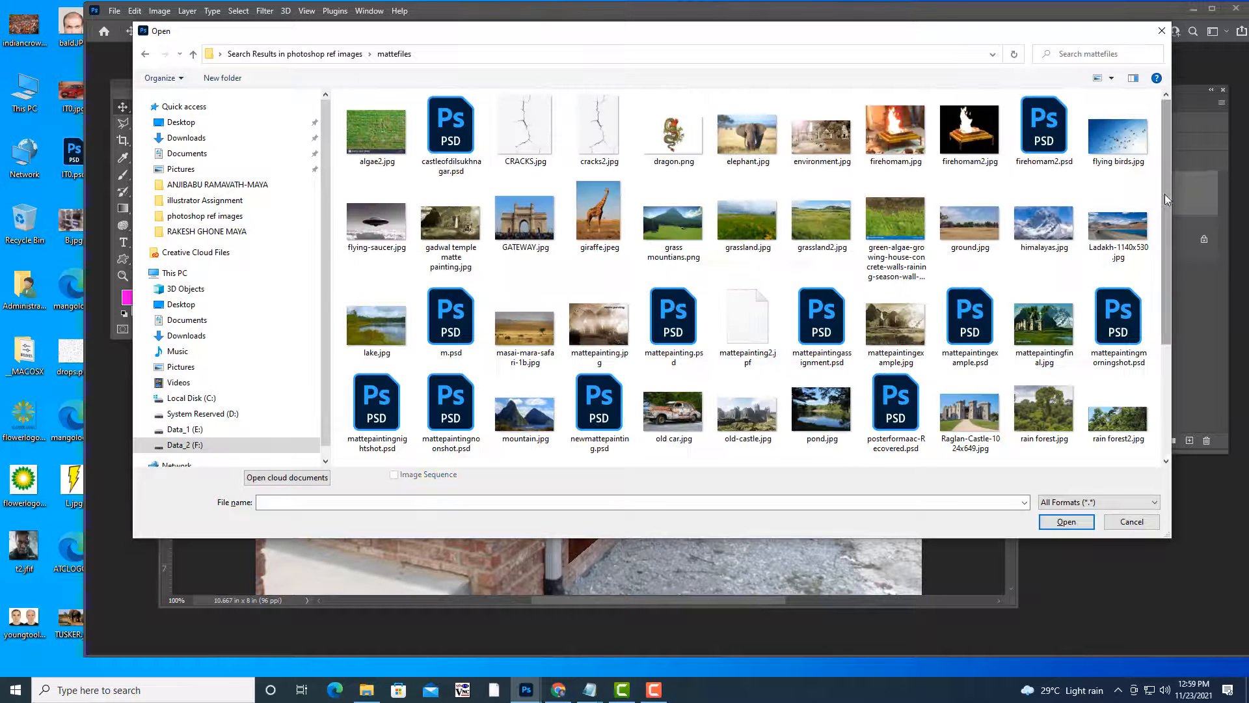
{"action": "scroll", "coordinate": [1161, 291], "scroll_direction": "down", "scroll_amount": 2}
{"action": "scroll", "coordinate": [1160, 291], "scroll_direction": "down", "scroll_amount": 1}
{"action": "left_click", "coordinate": [896, 351]}
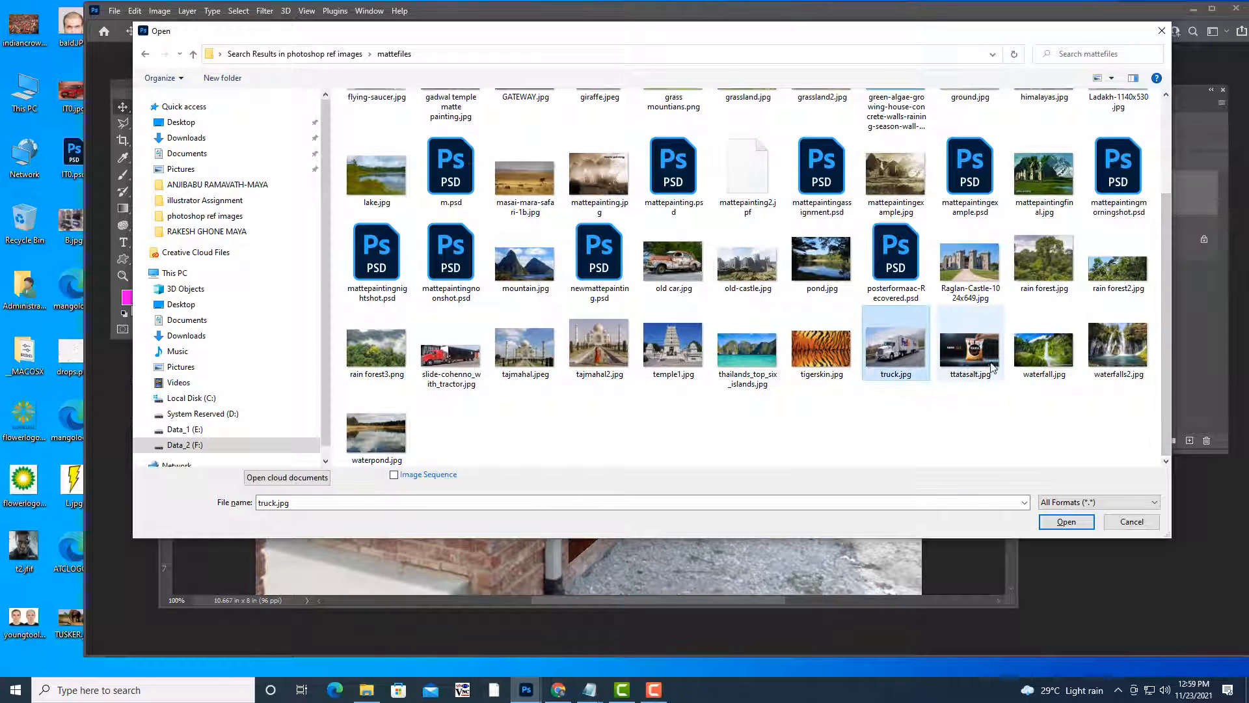
{"action": "left_click", "coordinate": [969, 354], "text": "ctrl"}
{"action": "left_click", "coordinate": [1066, 521]}
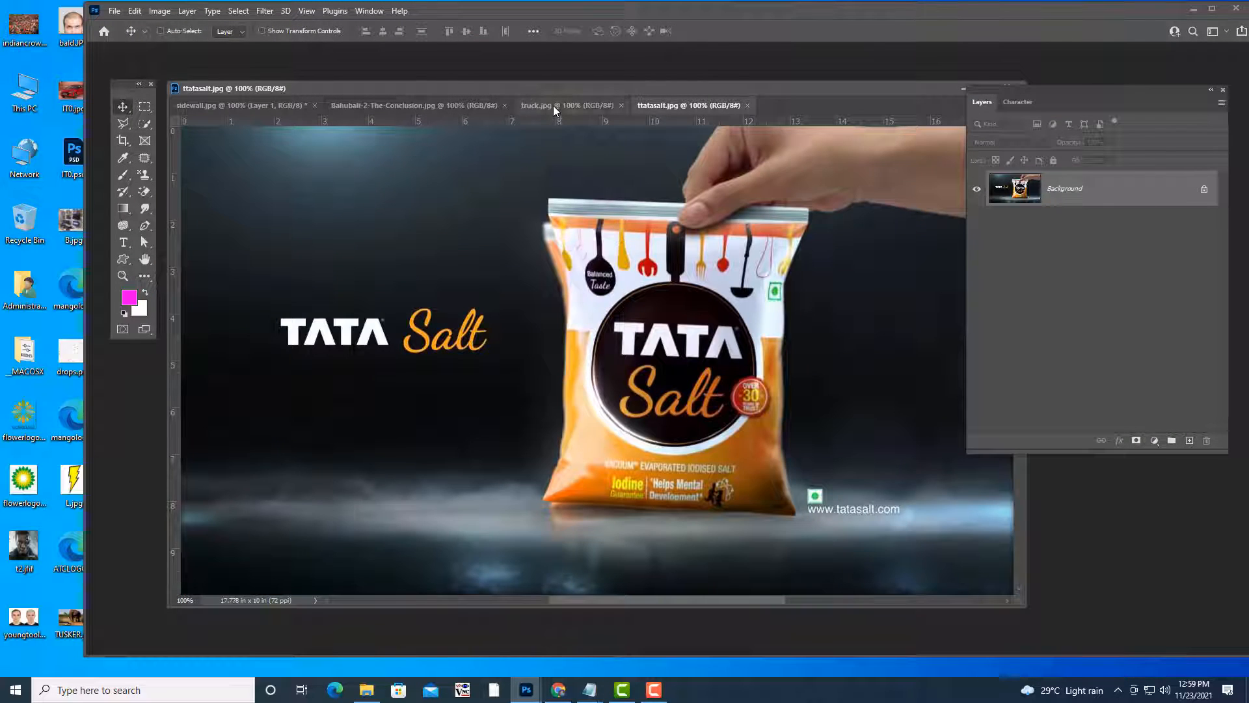
Examine the truck.jpg and ttatasalt.jpg images, finishing on the truck.
{"action": "left_click", "coordinate": [553, 106]}
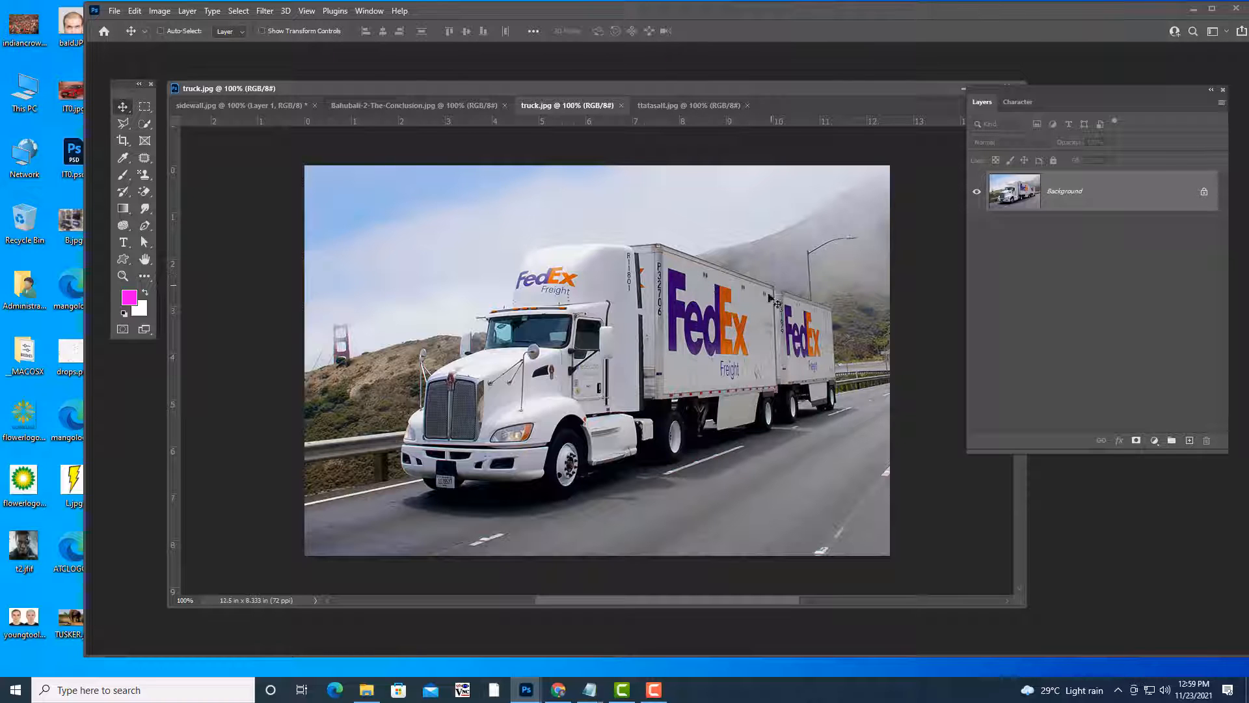
{"action": "left_click", "coordinate": [695, 108]}
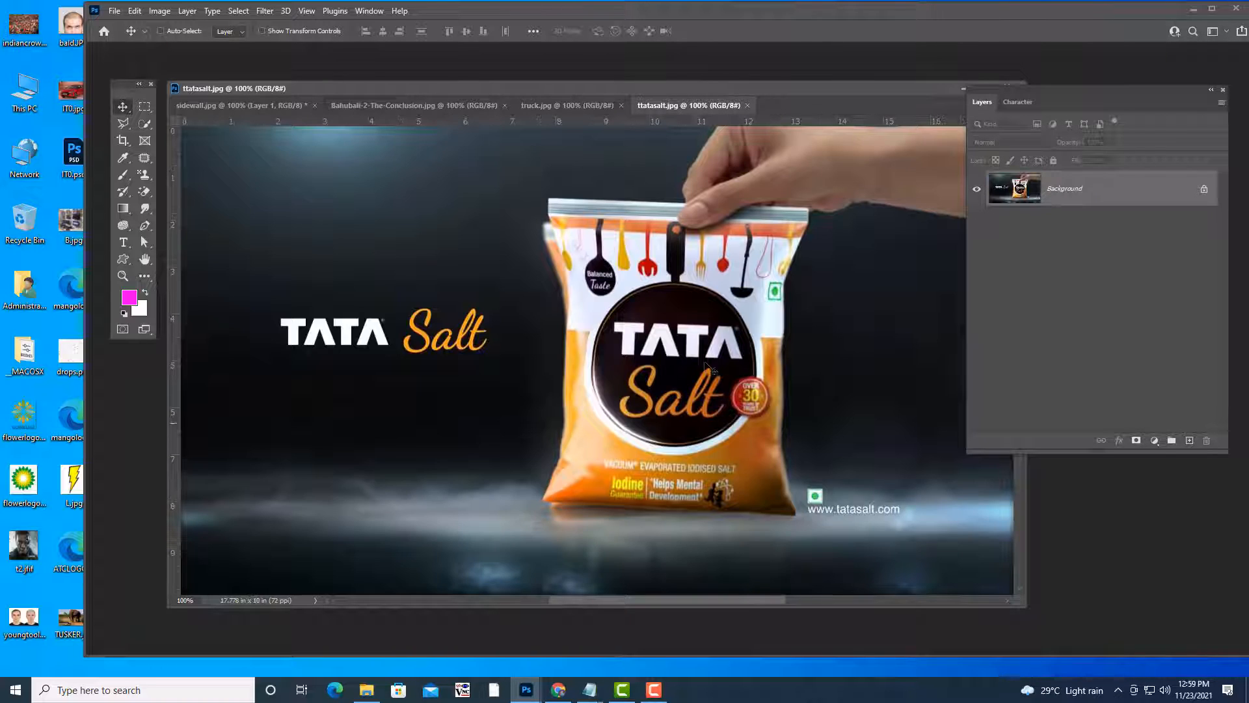
{"action": "left_click", "coordinate": [568, 101]}
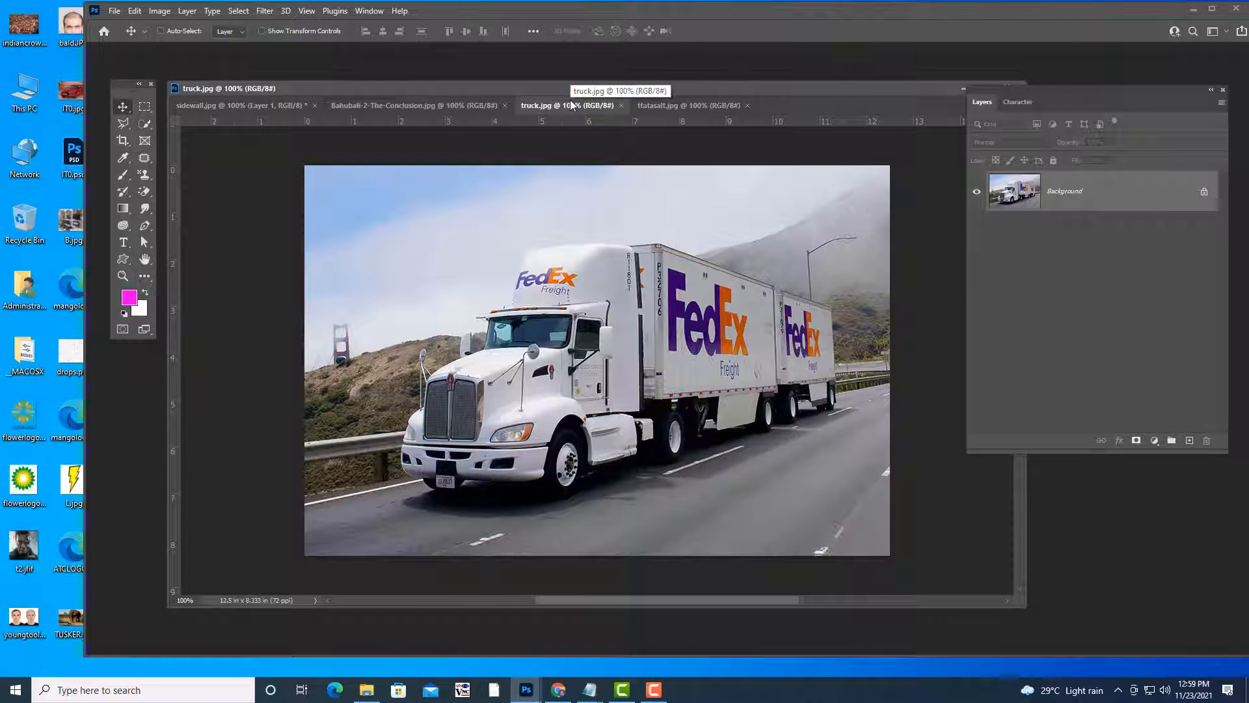
Add a new empty layer above the Background in truck.jpg.
{"action": "mouse_move", "coordinate": [1019, 96]}
{"action": "left_mouse_down"}
{"action": "mouse_move", "coordinate": [1080, 103]}
{"action": "mouse_move", "coordinate": [1013, 99]}
{"action": "left_mouse_up"}
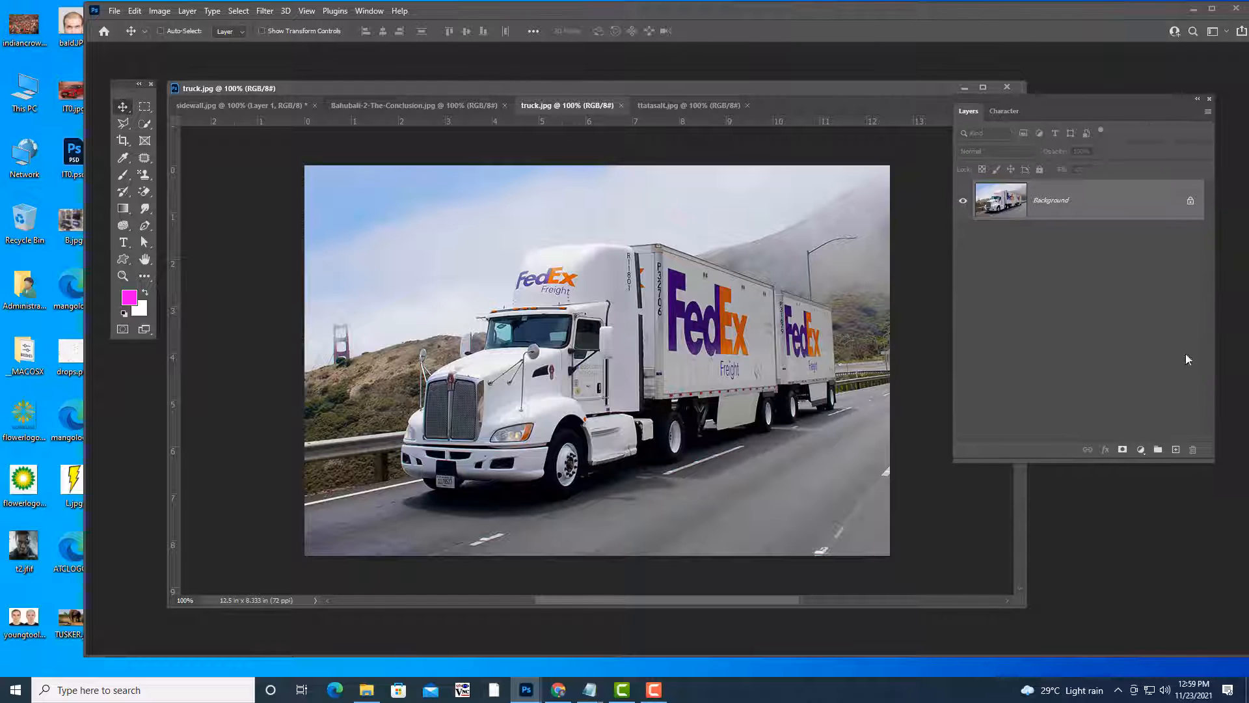
{"action": "left_click", "coordinate": [1178, 449]}
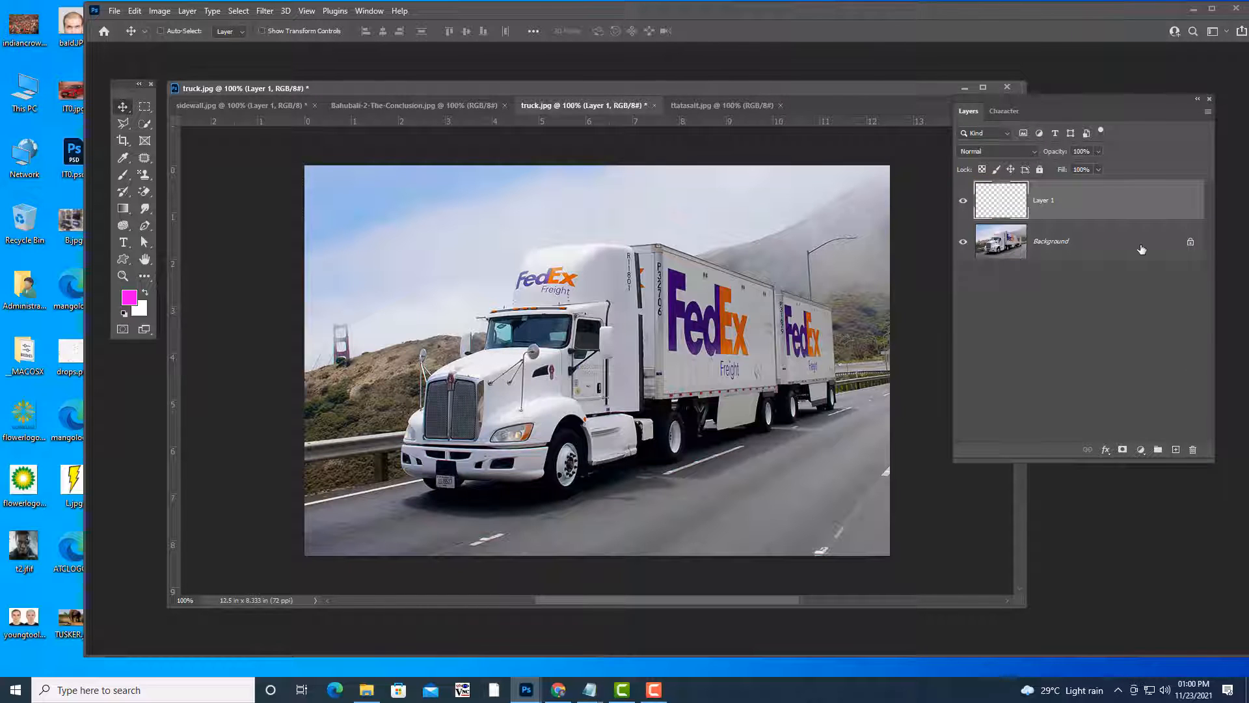
{"action": "left_click_drag", "start_coordinate": [699, 88], "coordinate": [639, 89]}
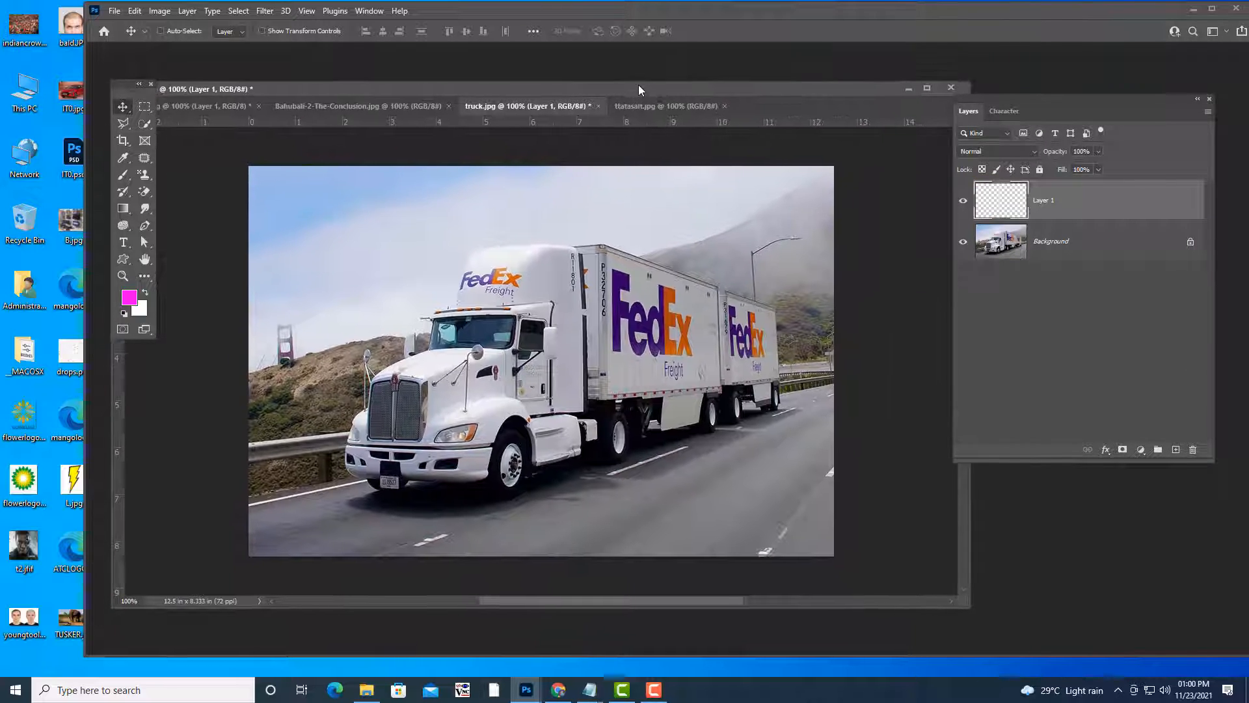
{"action": "key", "text": "ctrl"}
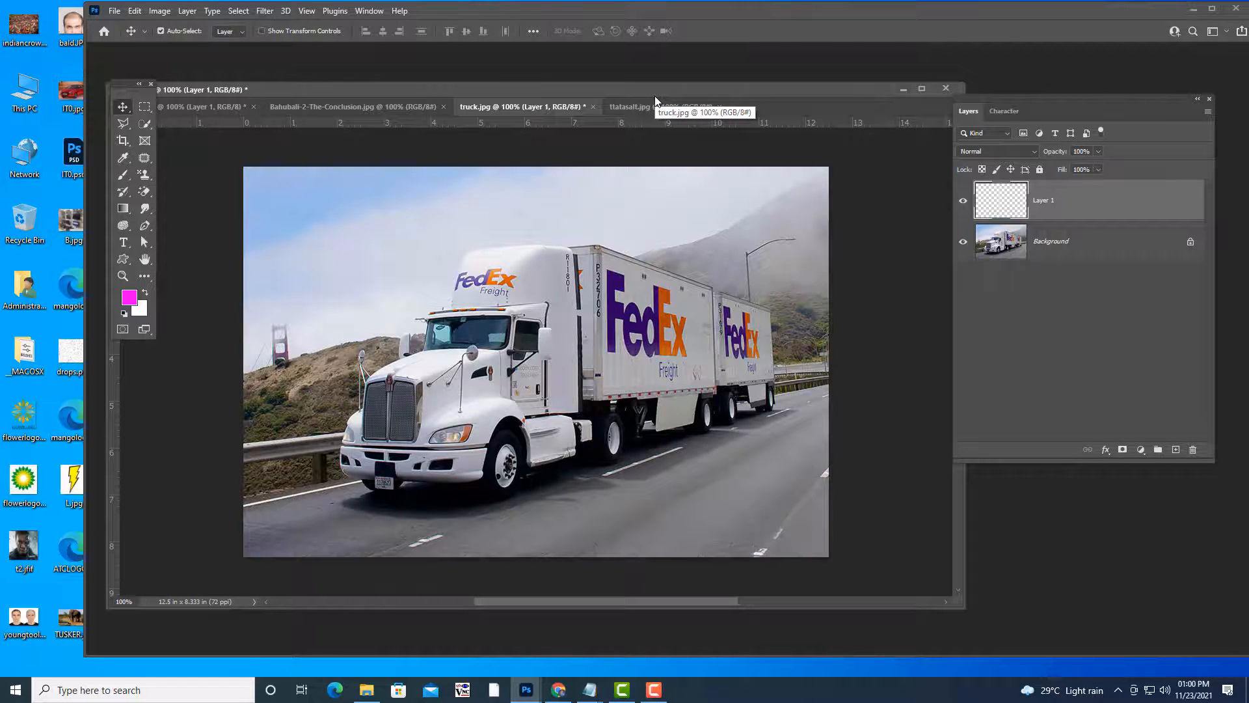
{"action": "key", "text": "ctrl+plus"}
{"action": "key", "text": "ctrl+minus"}
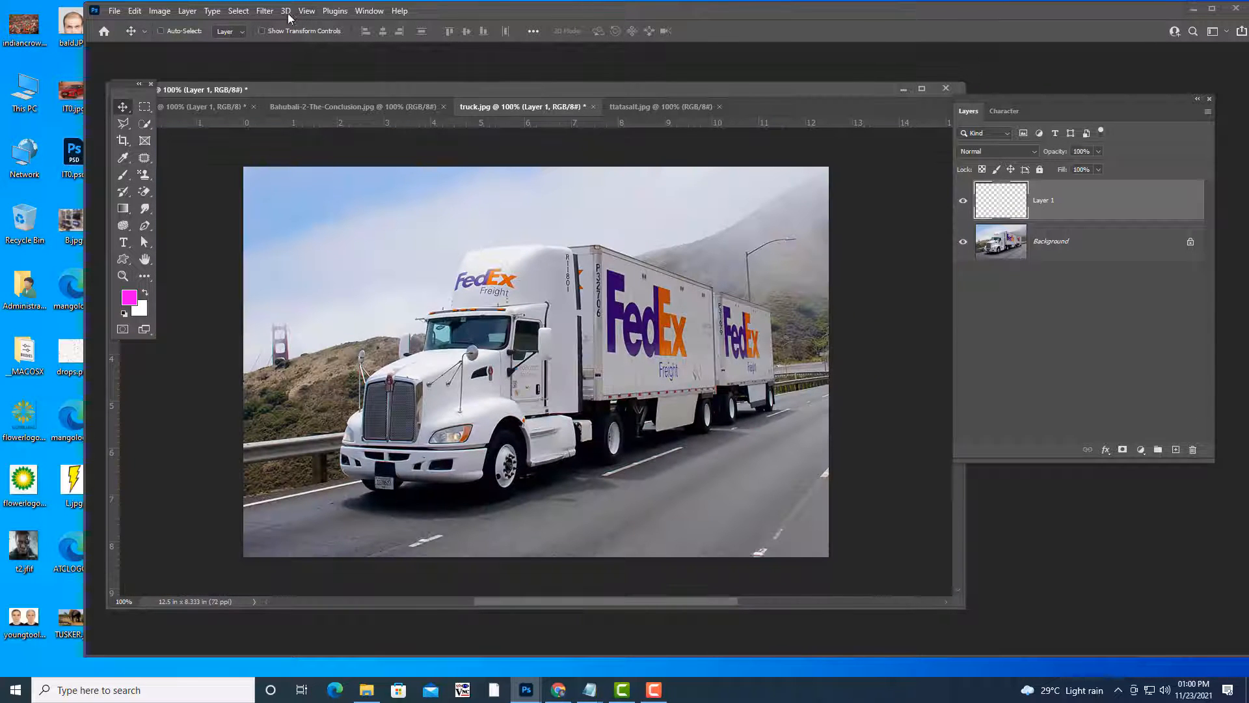
Define a four-corner Vanishing Point perspective plane over the side of the truck's front trailer and save it.
{"action": "left_click", "coordinate": [265, 11]}
{"action": "left_click", "coordinate": [294, 144]}
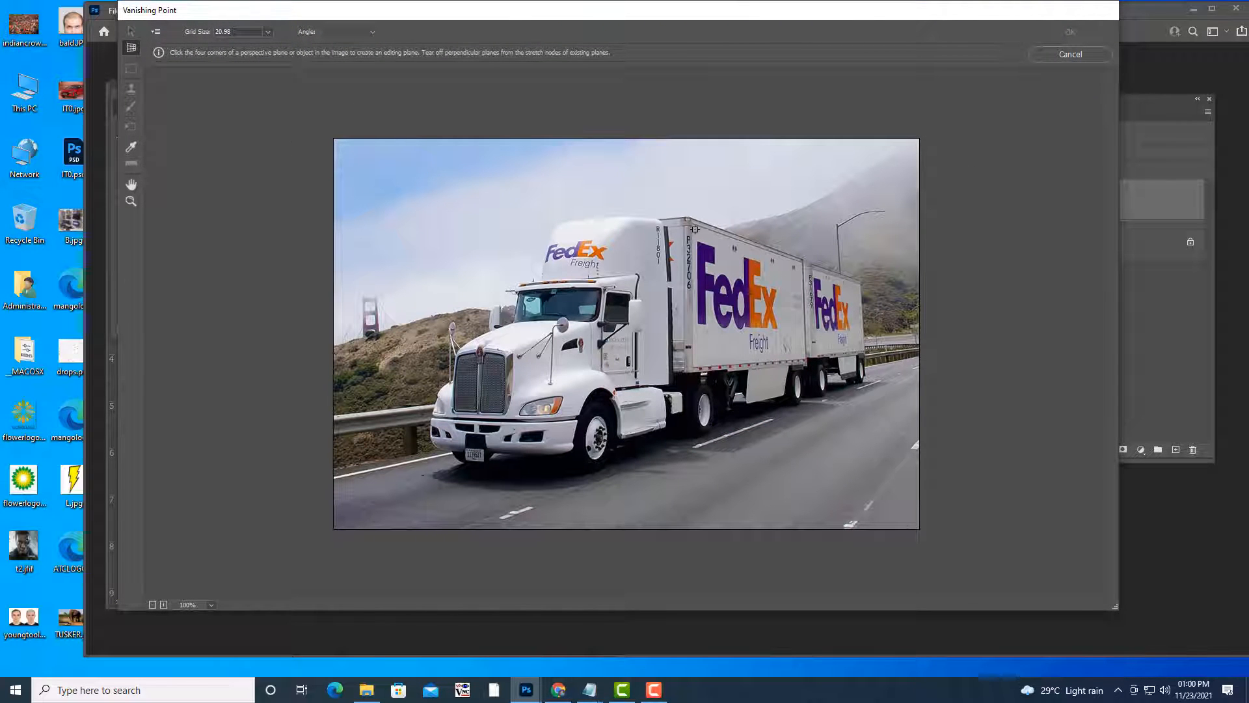
{"action": "left_click", "coordinate": [695, 229]}
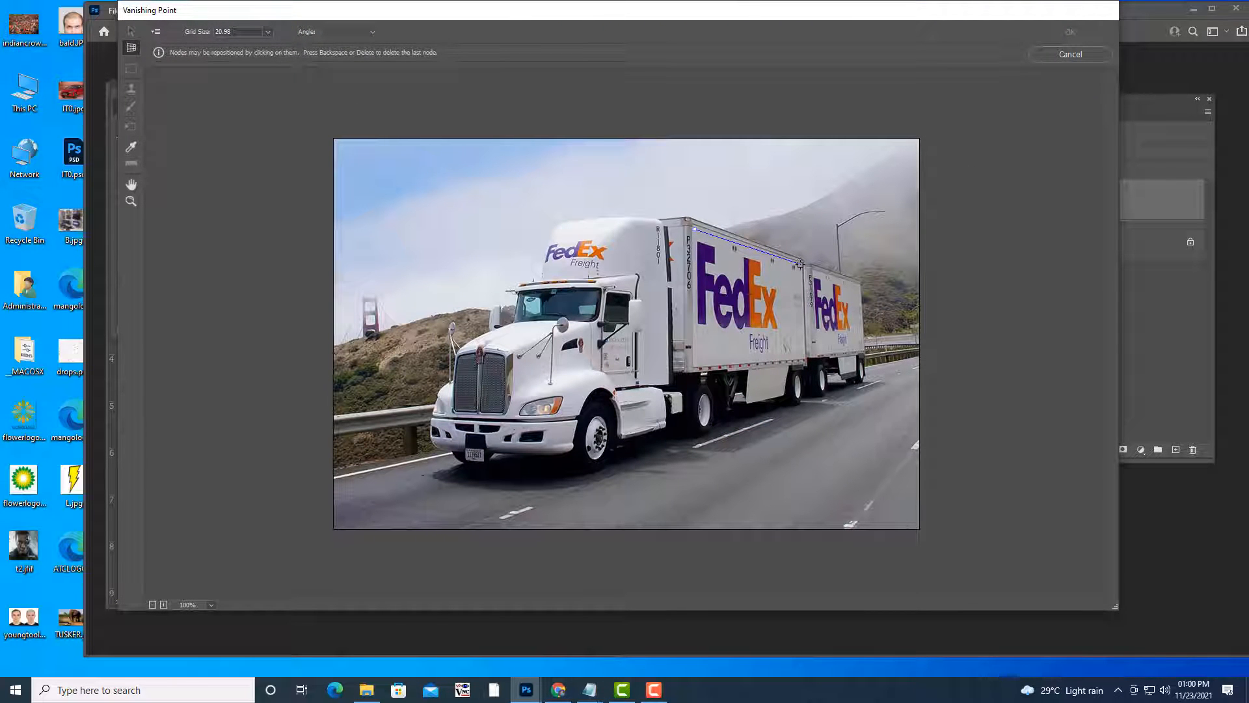
{"action": "left_click", "coordinate": [803, 354]}
{"action": "left_click", "coordinate": [699, 365]}
{"action": "left_click", "coordinate": [694, 364]}
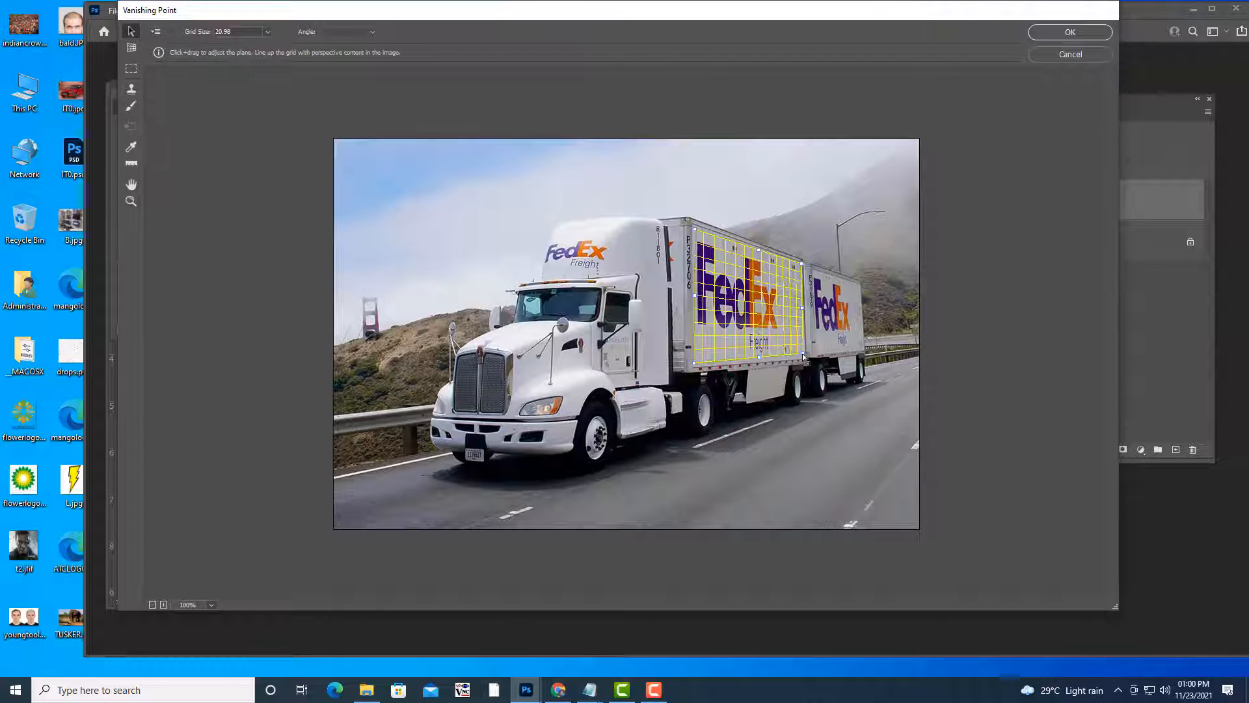
{"action": "left_click_drag", "start_coordinate": [805, 356], "coordinate": [800, 351]}
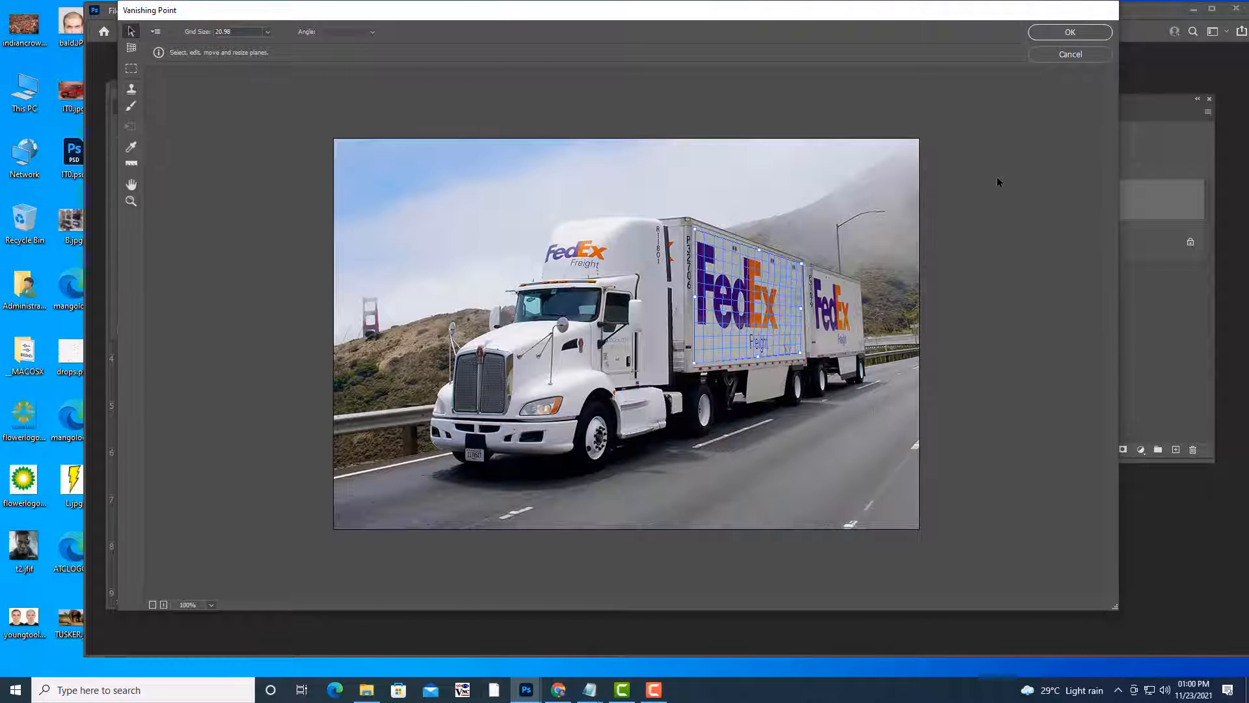
{"action": "left_click", "coordinate": [1048, 29]}
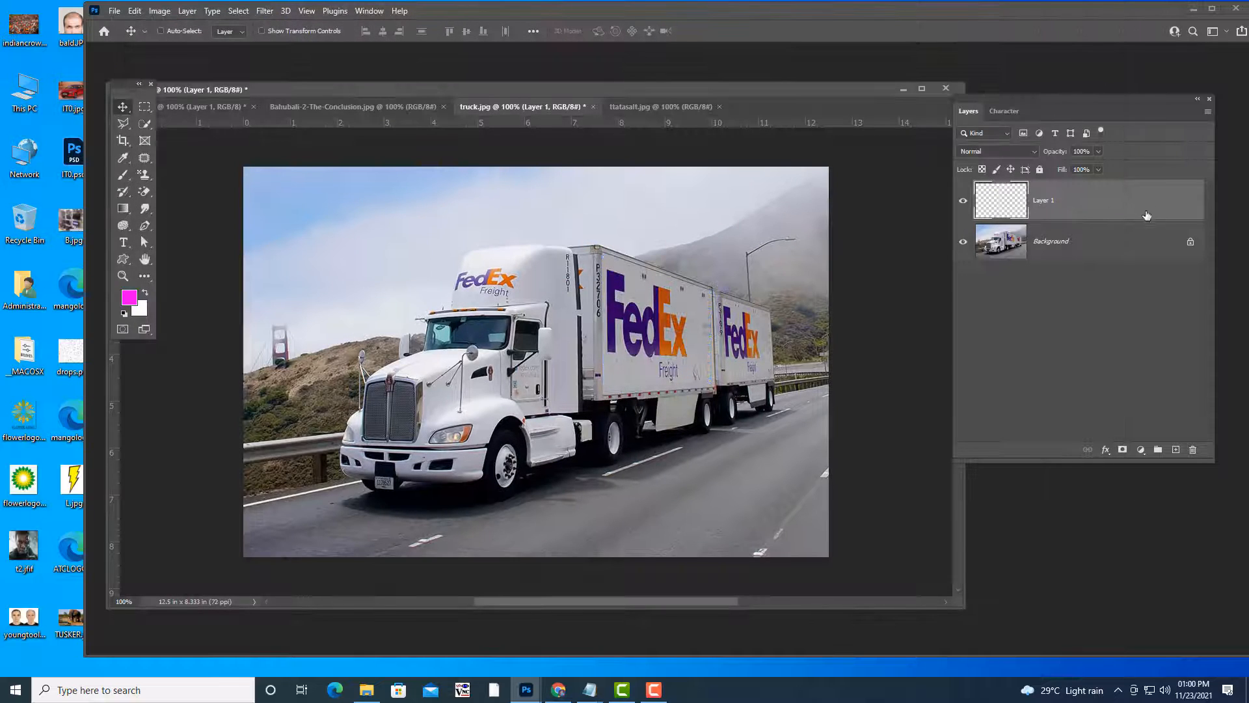
Copy the whole ttatasalt.jpg image and paste it into the Vanishing Point filter on truck.jpg's Layer 1.
{"action": "left_click", "coordinate": [638, 106]}
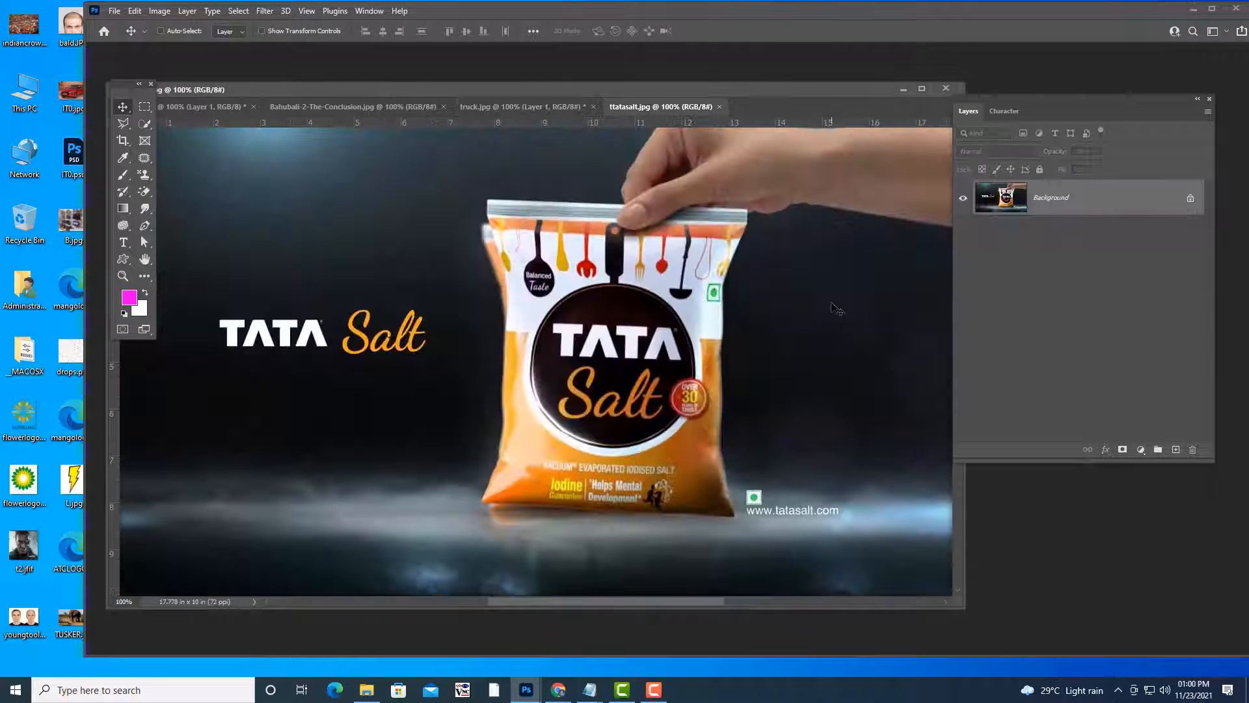
{"action": "key", "text": "ctrl+a"}
{"action": "left_click", "coordinate": [521, 106]}
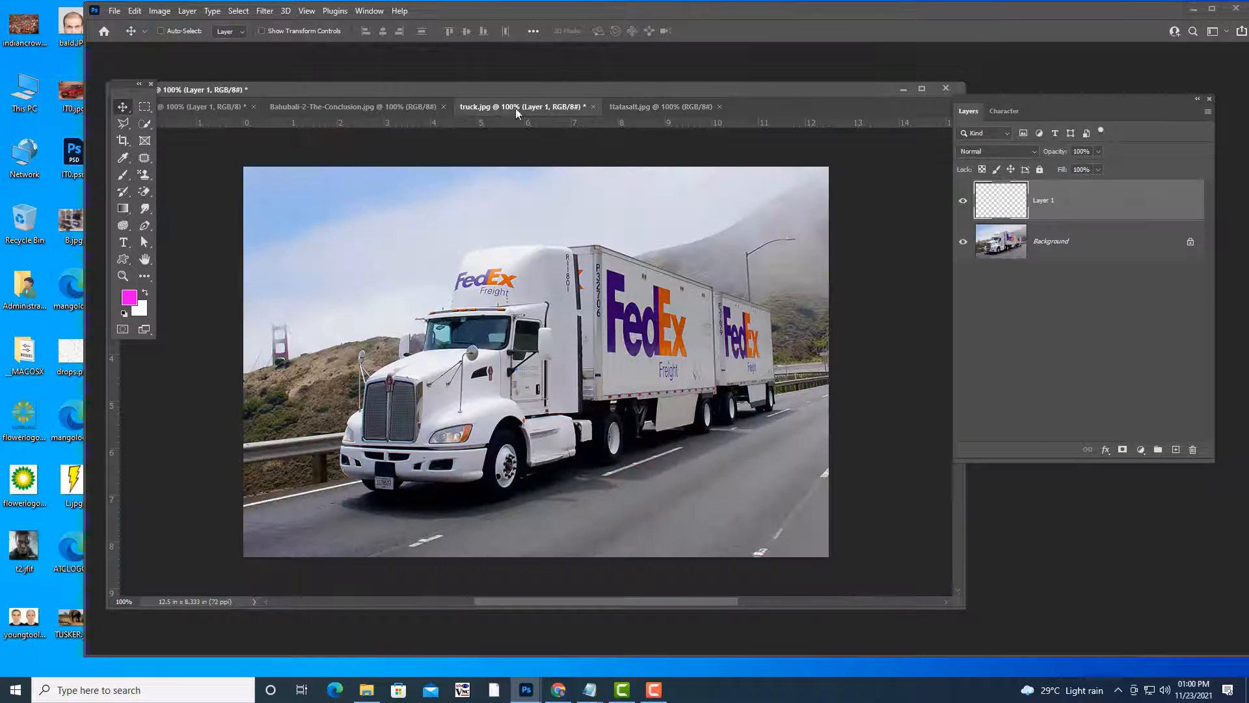
{"action": "left_click", "coordinate": [265, 11]}
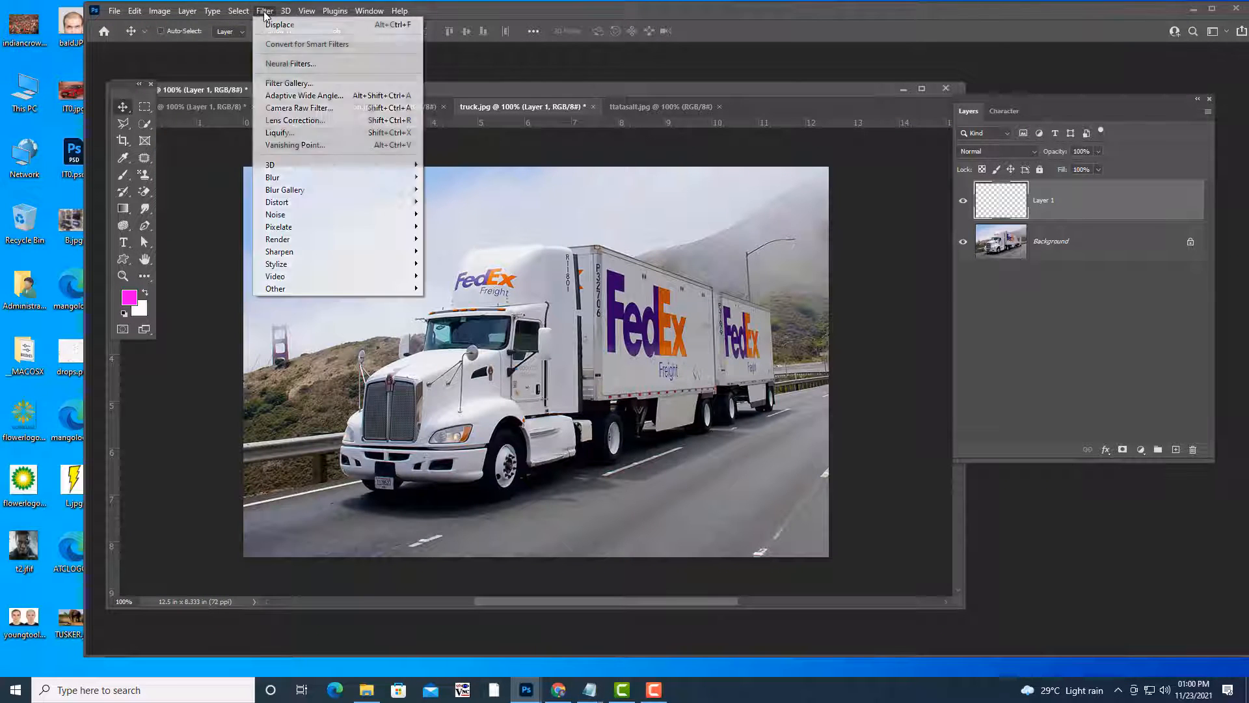
{"action": "left_click", "coordinate": [293, 142]}
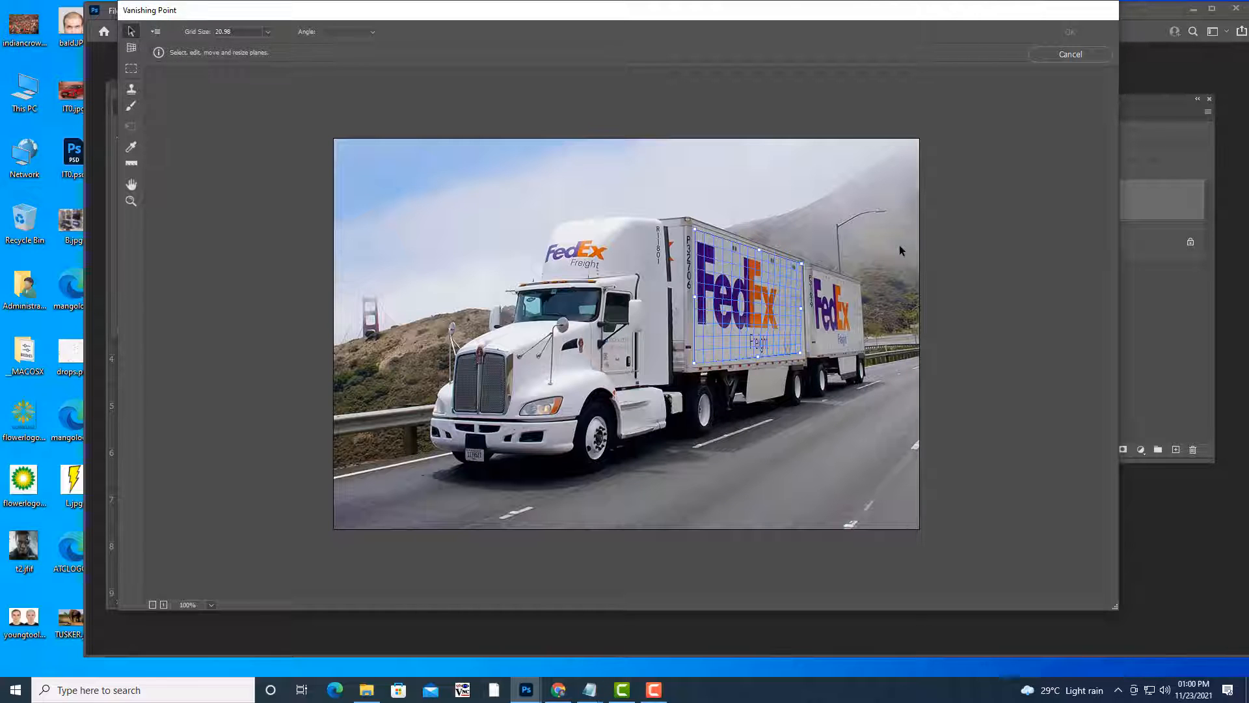
{"action": "key", "text": "ctrl+v"}
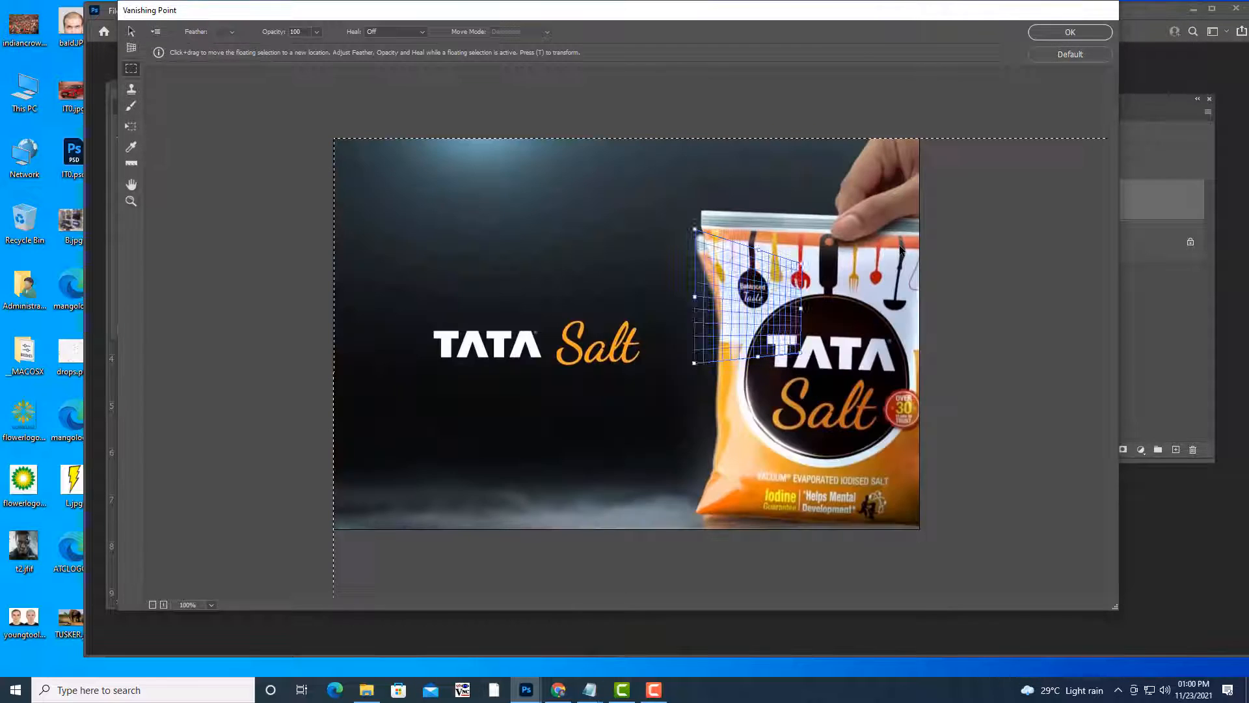
Scale the pasted Tata Salt image down to about a fifth of the photo's width and move it into the sky area.
{"action": "key", "text": "ctrl+minus"}
{"action": "key", "text": "ctrl+minus"}
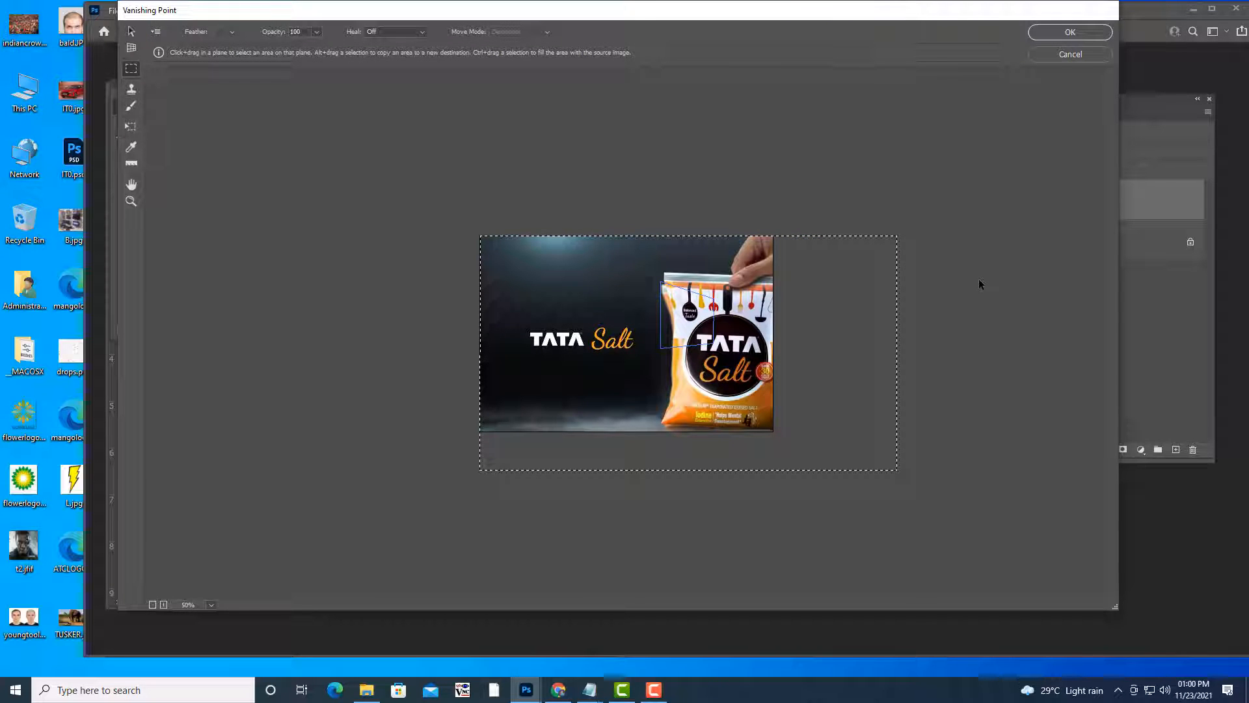
{"action": "key", "text": "t"}
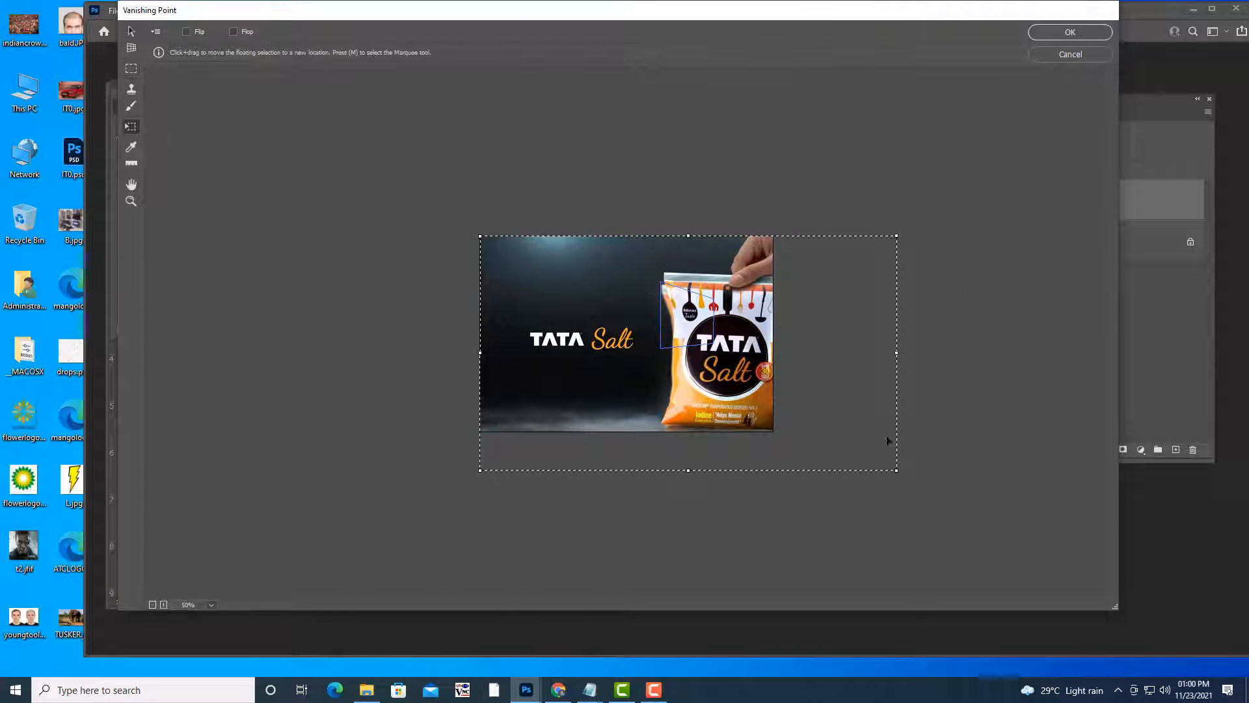
{"action": "left_click_drag", "start_coordinate": [899, 473], "coordinate": [540, 267]}
{"action": "key", "text": "ctrl+plus"}
{"action": "key", "text": "ctrl+plus"}
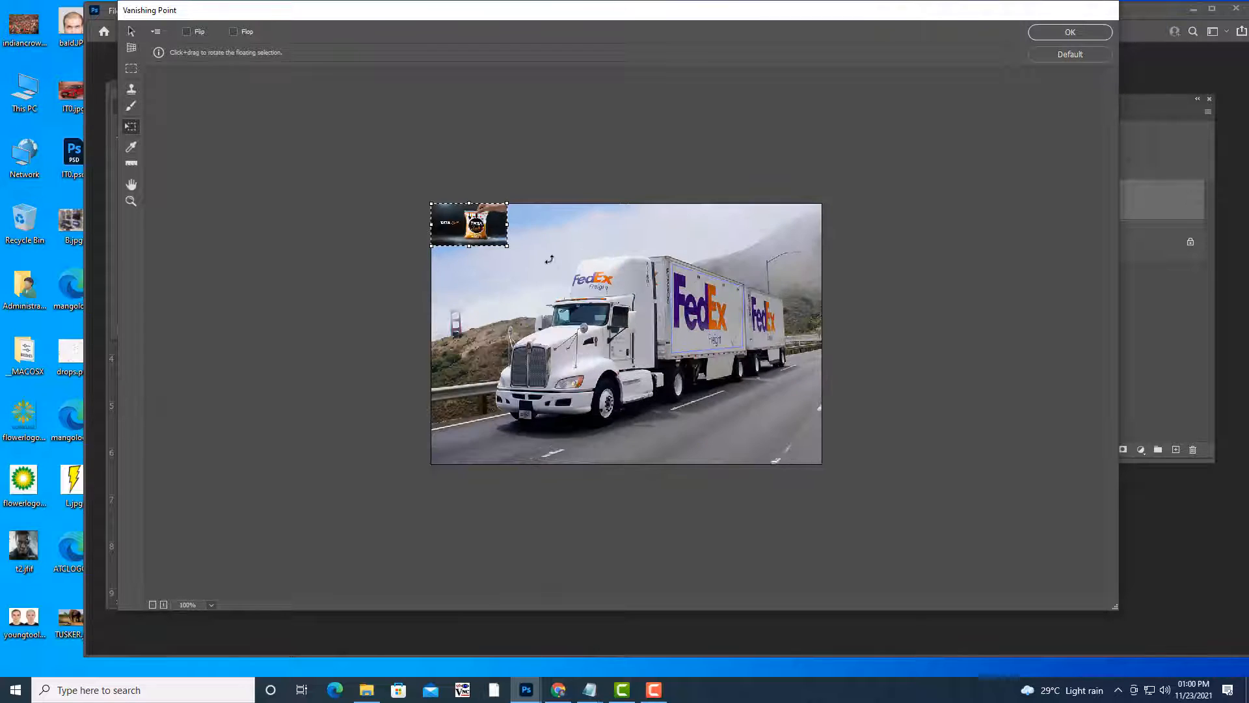
{"action": "left_click_drag", "start_coordinate": [391, 170], "coordinate": [443, 222]}
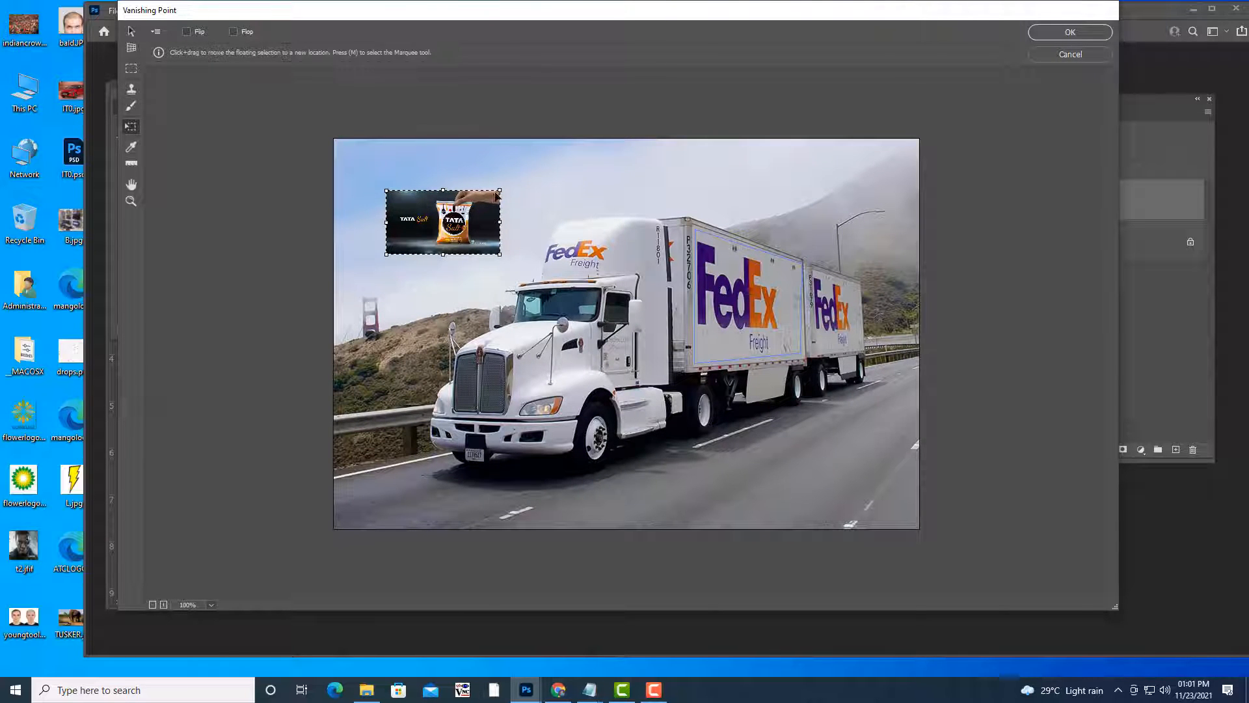
Place the Tata Salt image on the trailer's perspective plane, stretch it to fill the plane and apply the Vanishing Point filter.
{"action": "left_click_drag", "start_coordinate": [500, 191], "coordinate": [773, 331]}
{"action": "left_click_drag", "start_coordinate": [798, 270], "coordinate": [759, 236]}
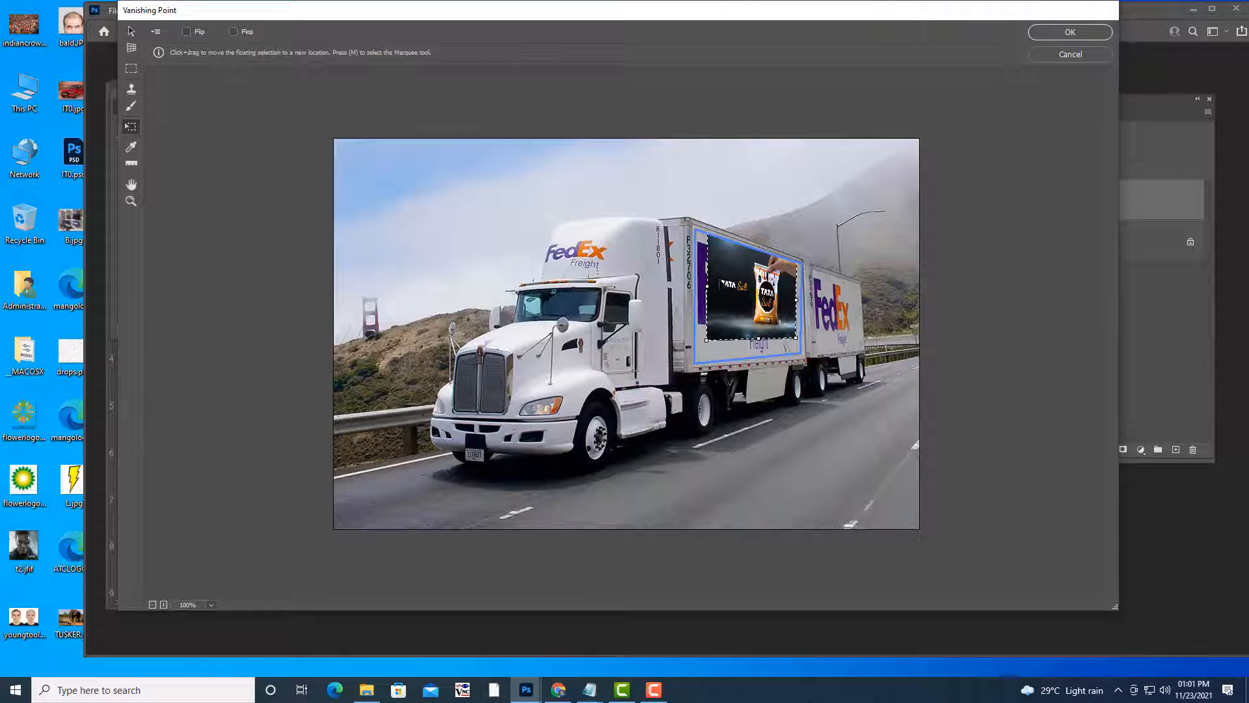
{"action": "left_click_drag", "start_coordinate": [711, 285], "coordinate": [695, 285]}
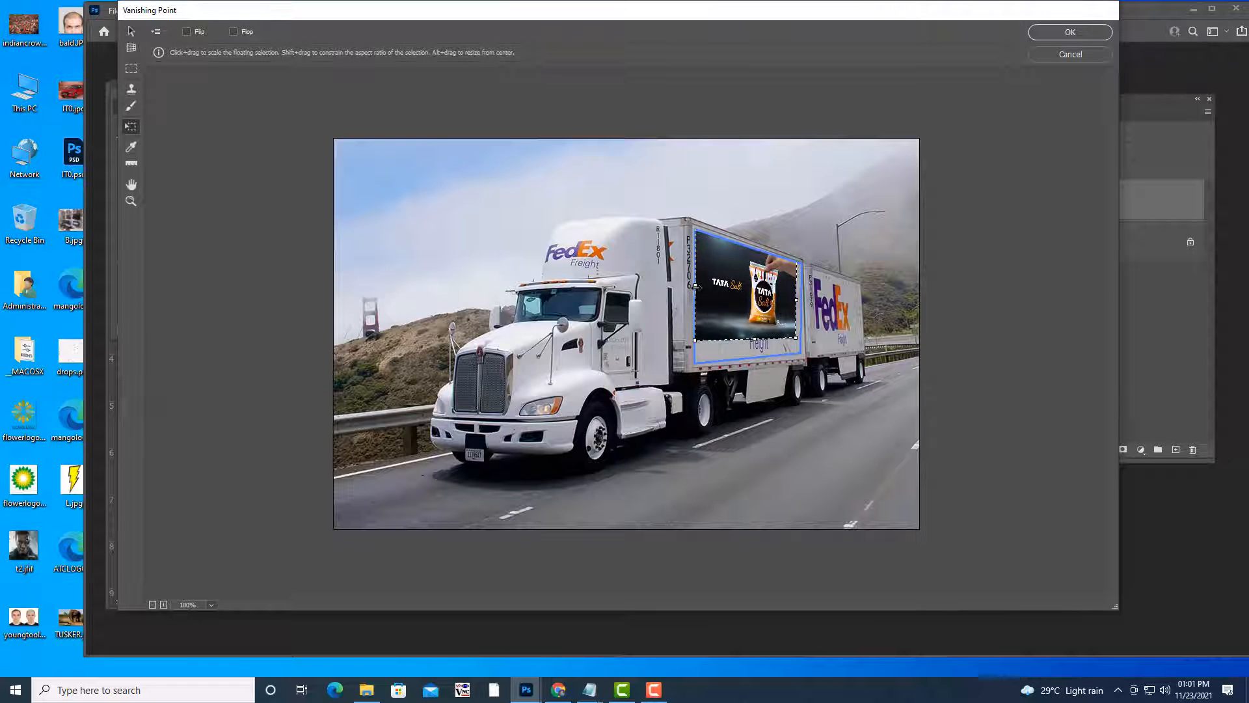
{"action": "left_click_drag", "start_coordinate": [797, 301], "coordinate": [801, 300]}
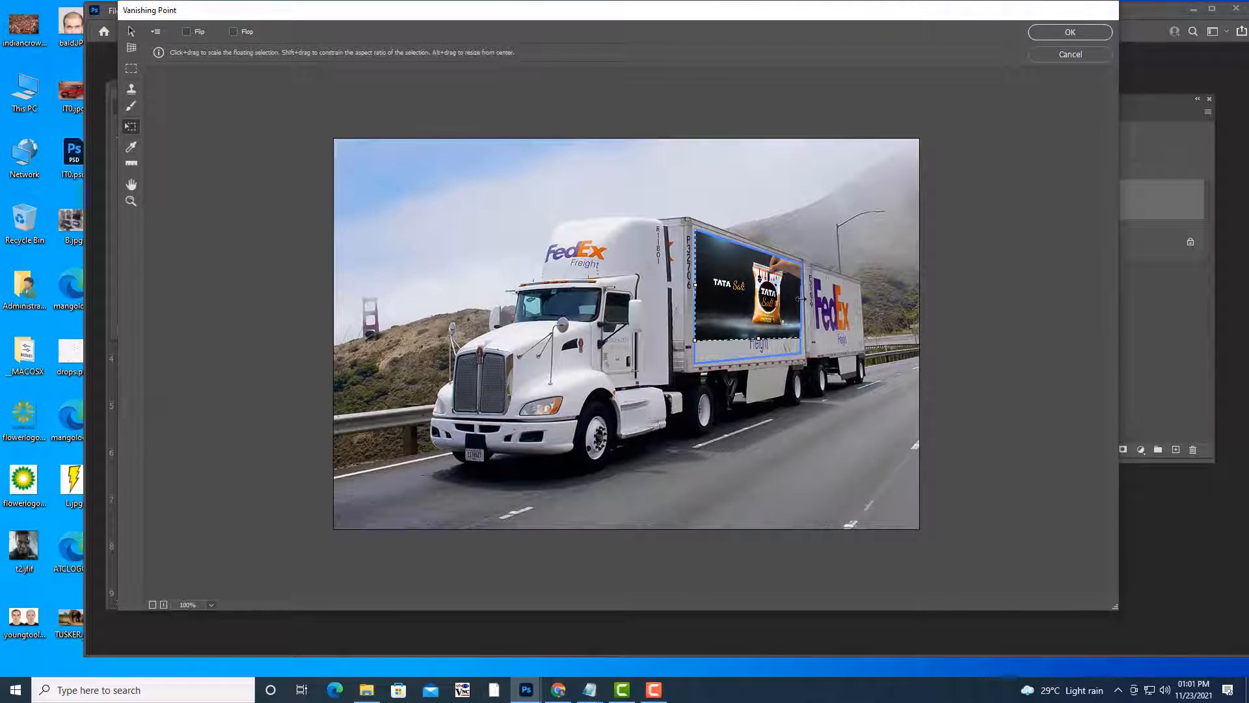
{"action": "left_click_drag", "start_coordinate": [759, 339], "coordinate": [758, 358]}
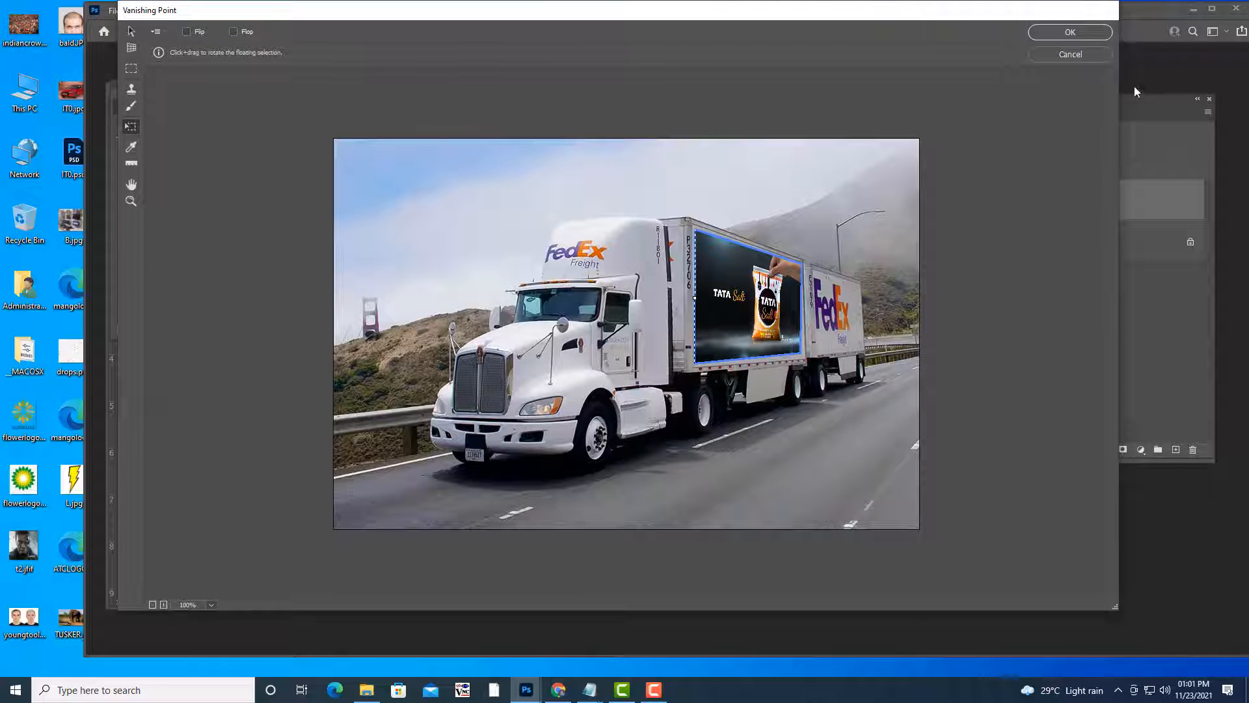
{"action": "left_click", "coordinate": [1081, 37]}
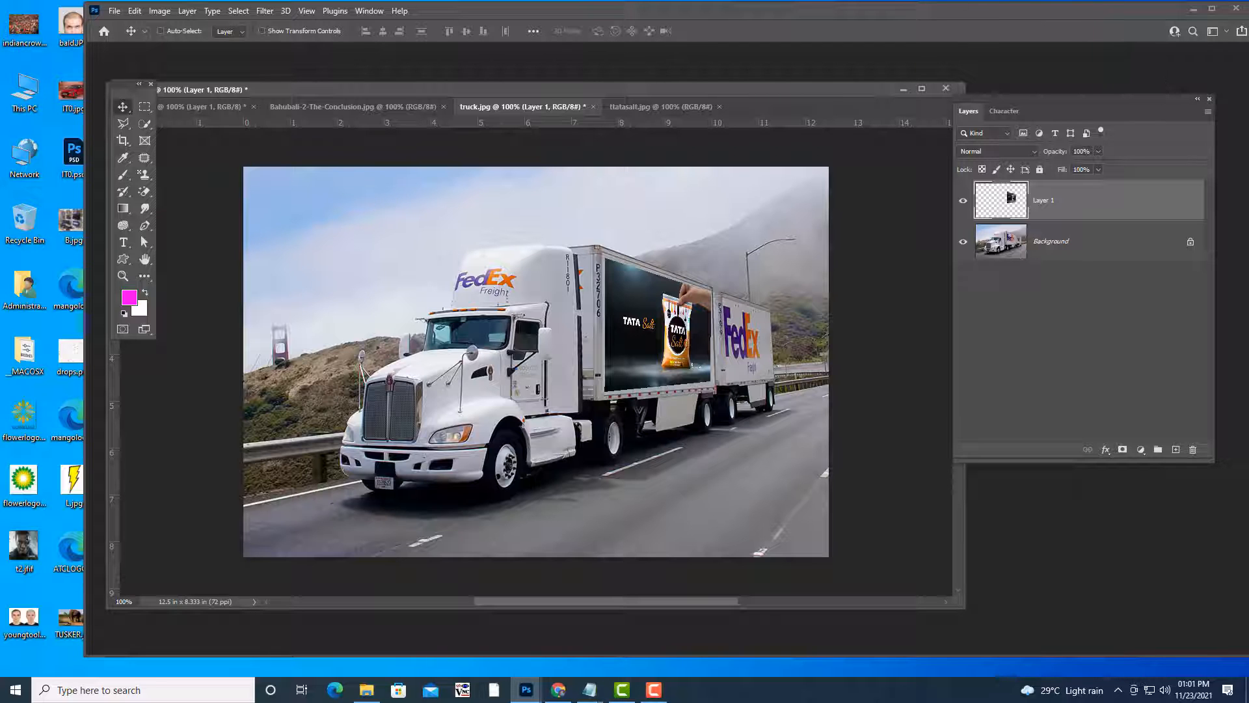
{"action": "mouse_move", "coordinate": [666, 92]}
{"action": "left_mouse_down"}
{"action": "mouse_move", "coordinate": [651, 89]}
{"action": "mouse_move", "coordinate": [670, 88]}
{"action": "left_mouse_up"}
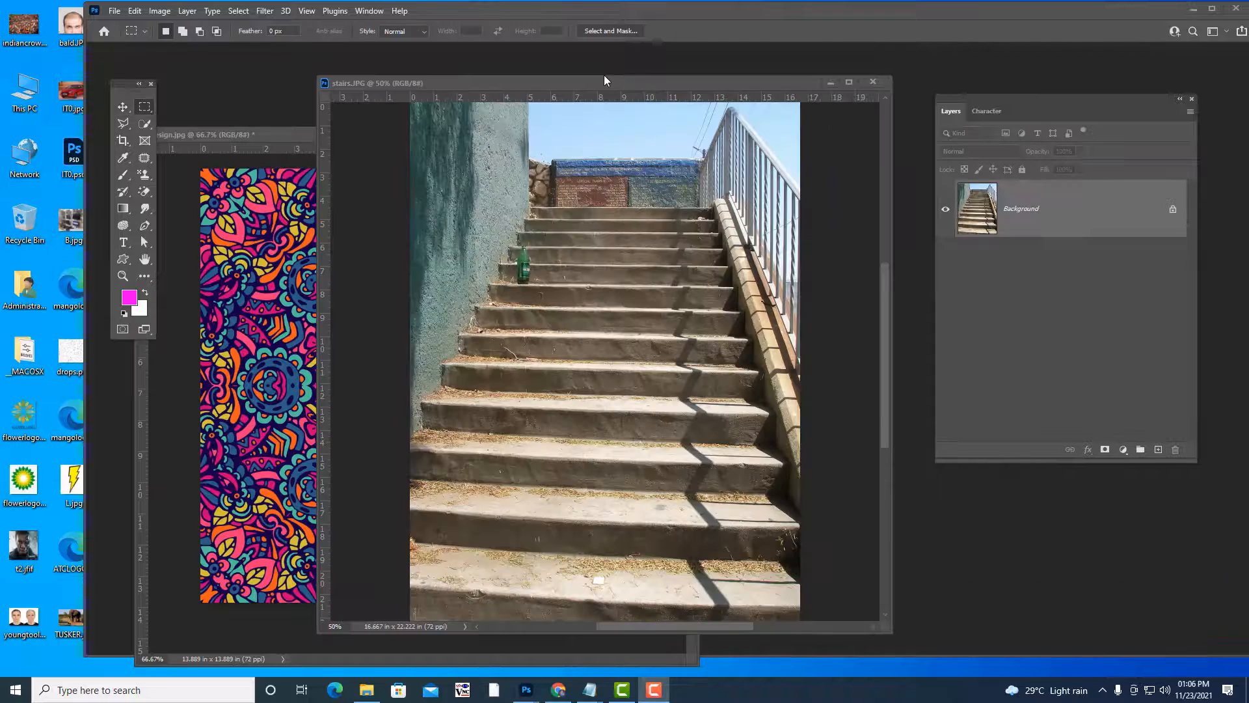
In stairs.JPG, convert the locked Background to Layer 0 and add an empty layer above it.
{"action": "left_click_drag", "start_coordinate": [585, 81], "coordinate": [605, 67]}
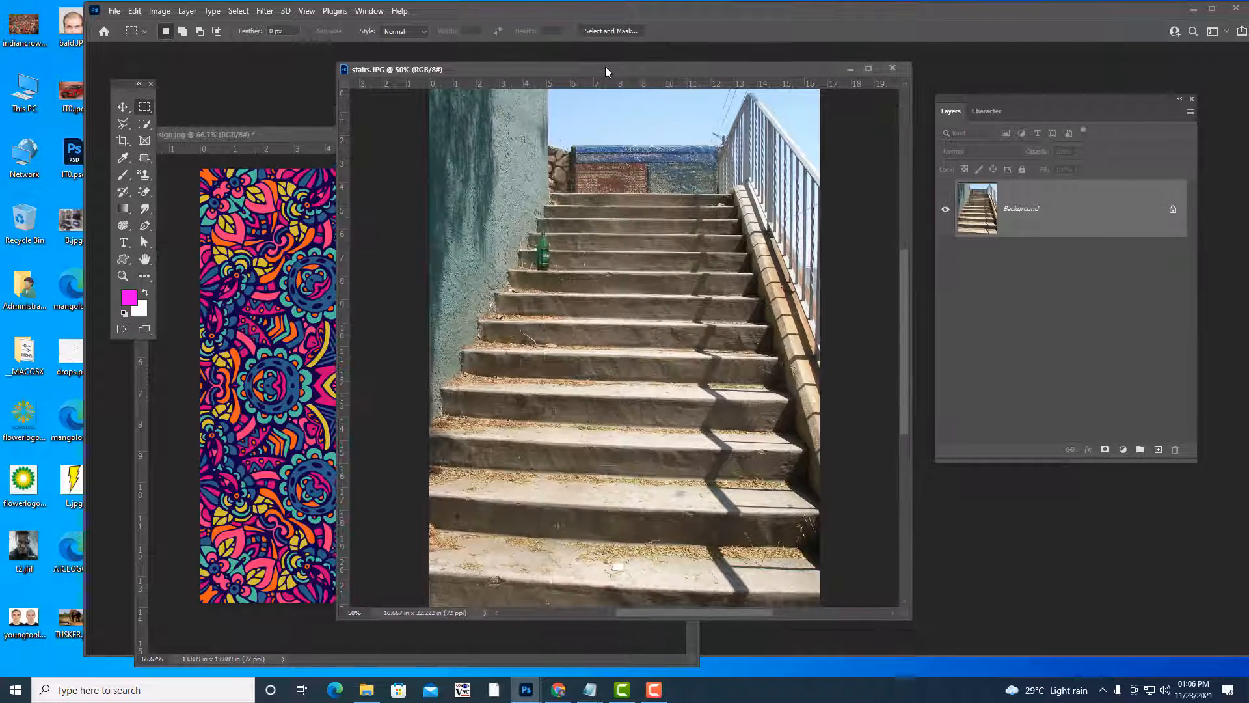
{"action": "left_click", "coordinate": [295, 136]}
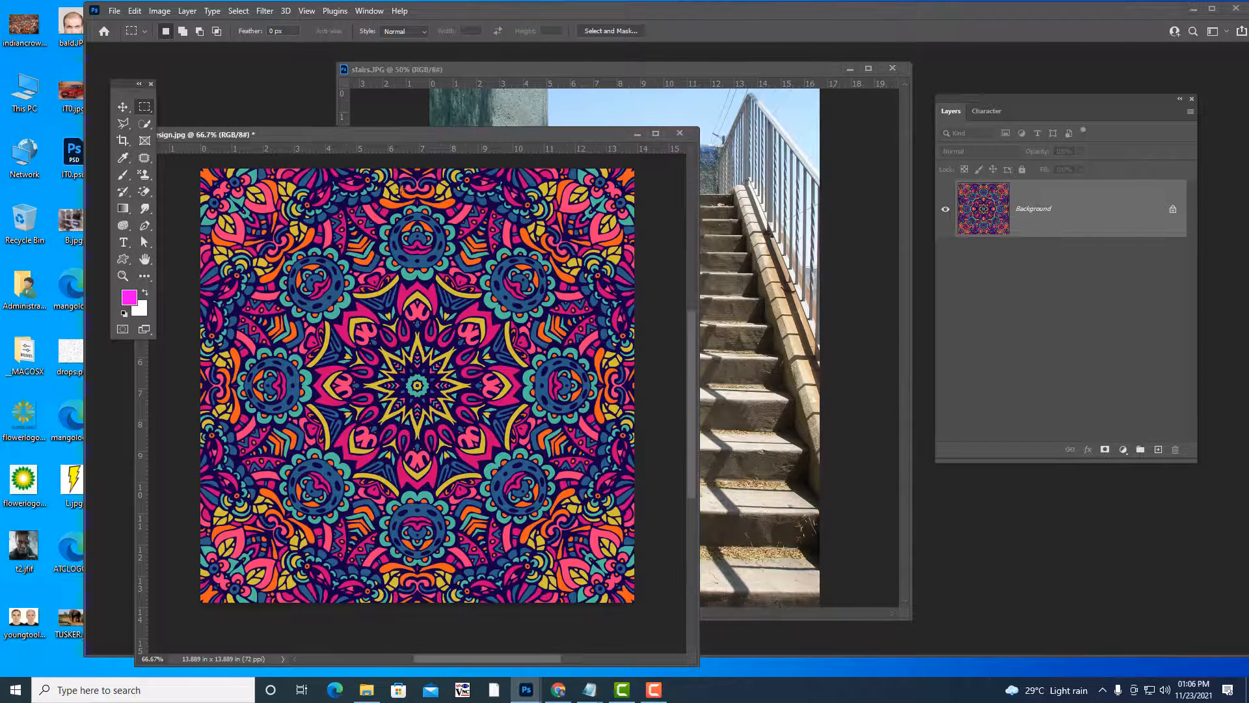
{"action": "left_click", "coordinate": [617, 69]}
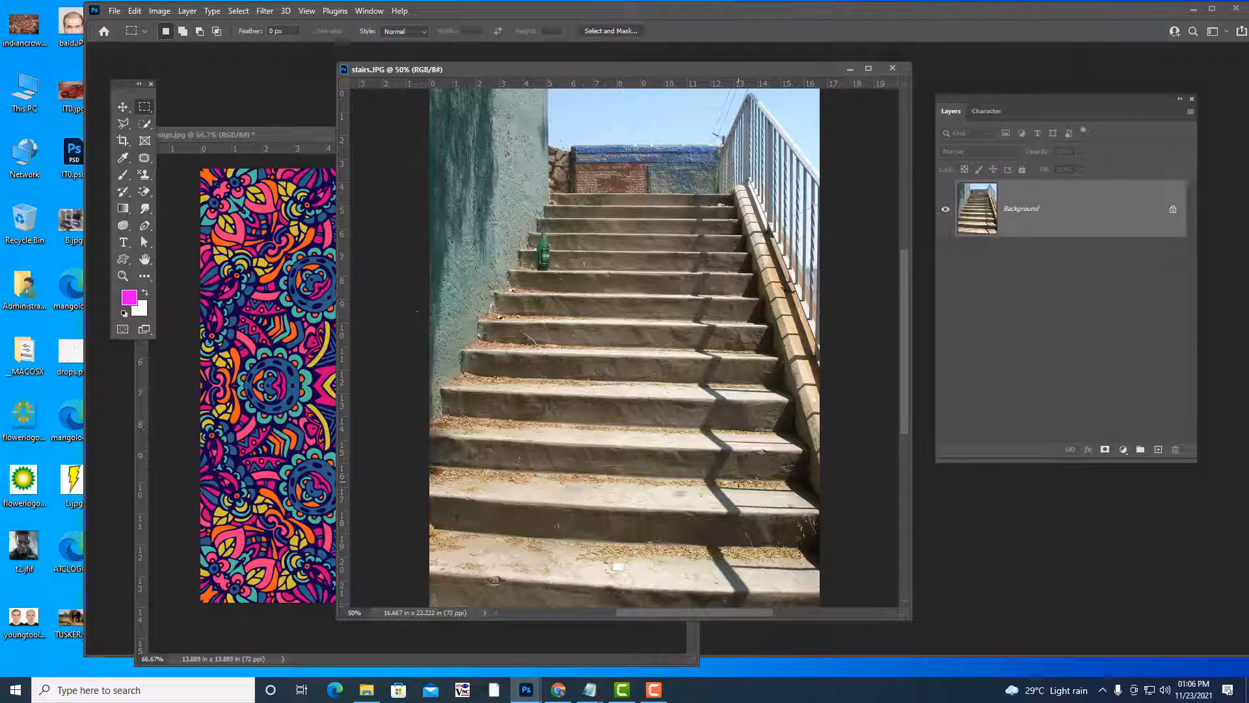
{"action": "double_click", "coordinate": [1078, 209]}
{"action": "left_click", "coordinate": [891, 212]}
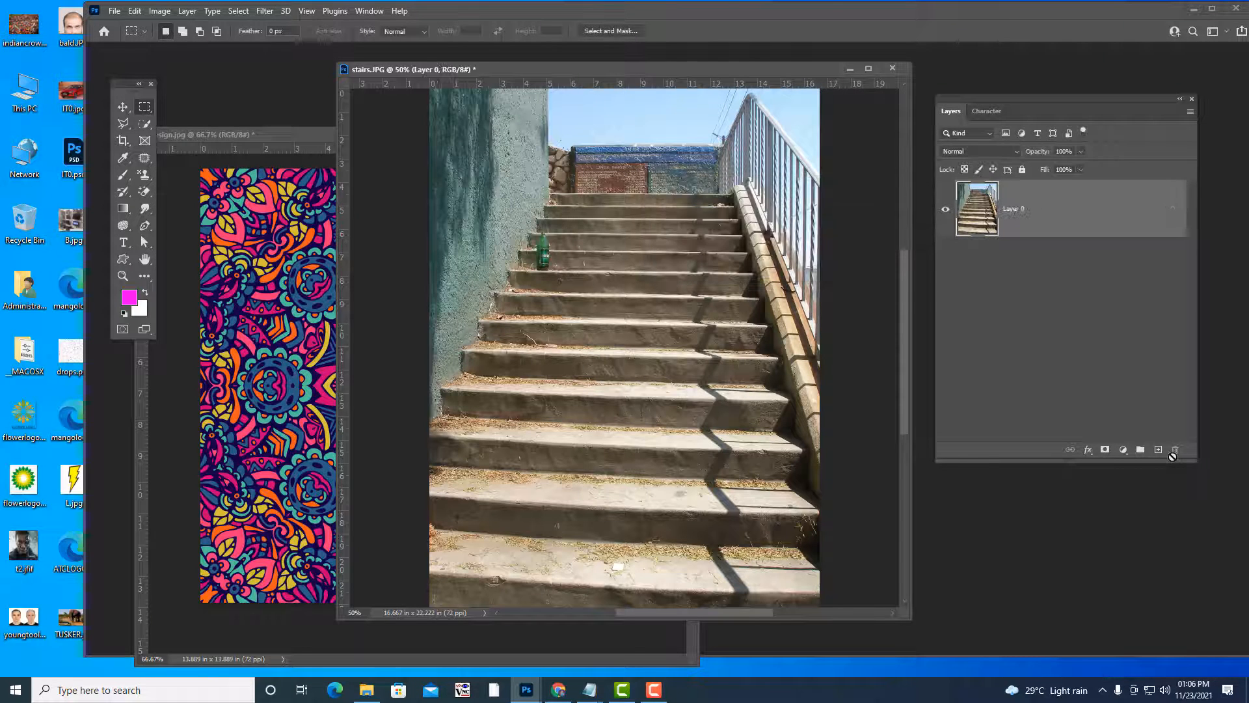
{"action": "left_click", "coordinate": [1158, 450]}
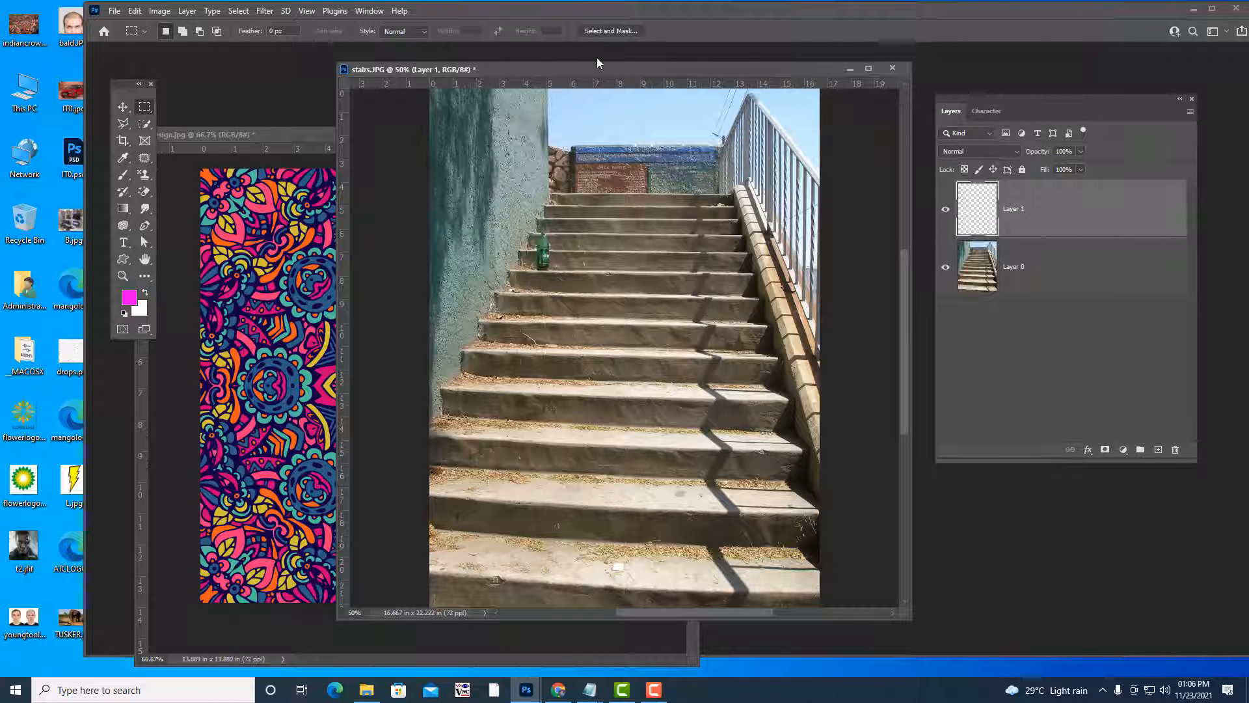
{"action": "left_click_drag", "start_coordinate": [594, 61], "coordinate": [582, 54]}
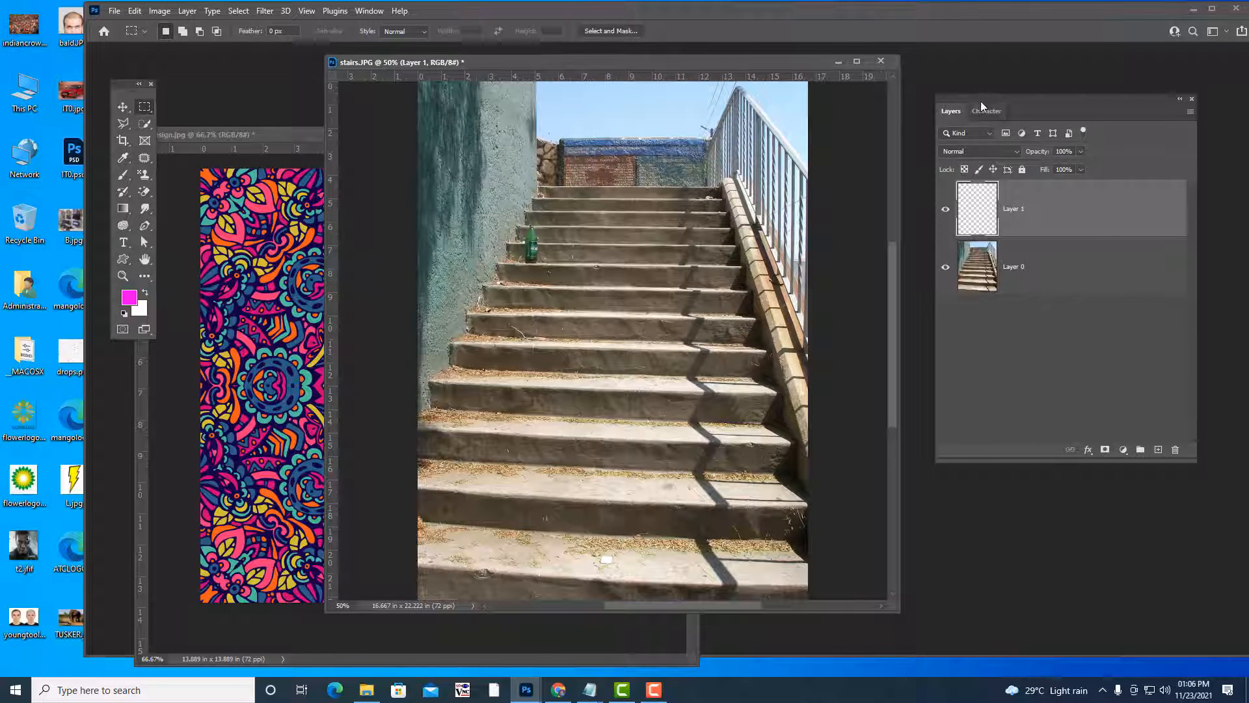
{"action": "left_click_drag", "start_coordinate": [981, 101], "coordinate": [999, 99]}
{"action": "left_click_drag", "start_coordinate": [665, 64], "coordinate": [683, 61]}
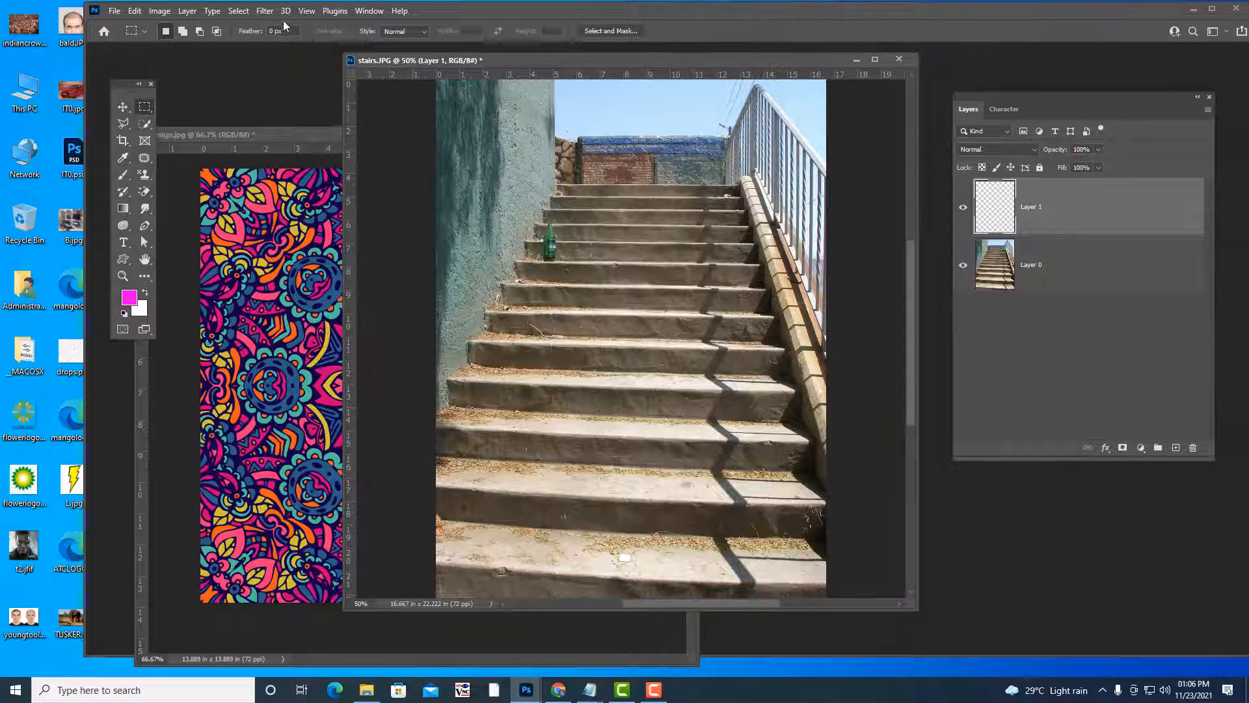
Open Vanishing Point on Layer 1 and outline a thin four-corner perspective plane on the second tread below the green bottle's step.
{"action": "left_click", "coordinate": [264, 12]}
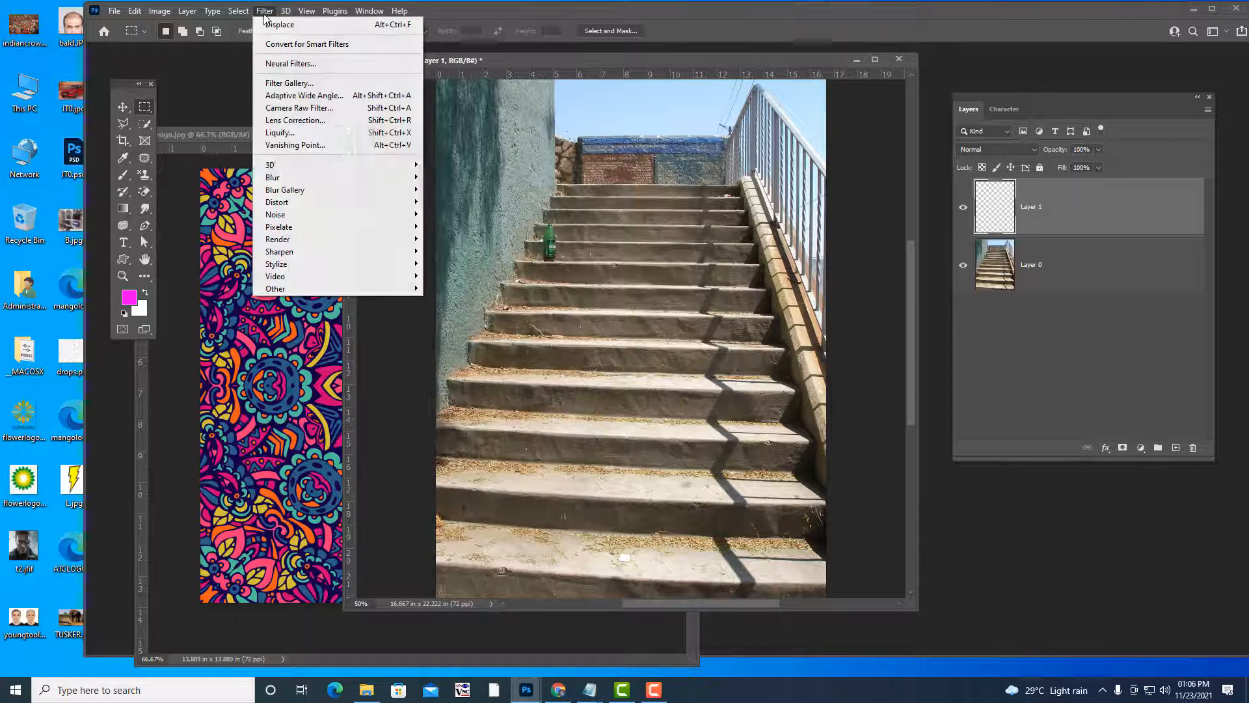
{"action": "left_click", "coordinate": [308, 149]}
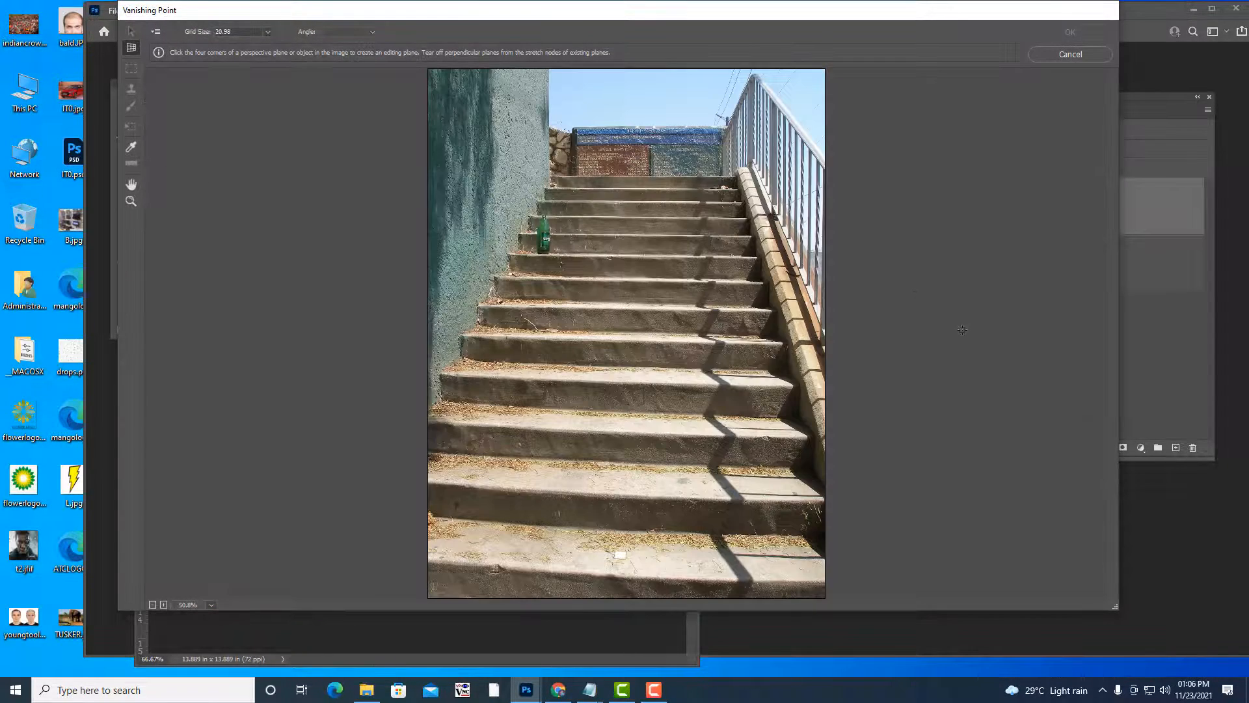
{"action": "key", "text": "ctrl+plus"}
{"action": "key", "text": "ctrl+plus"}
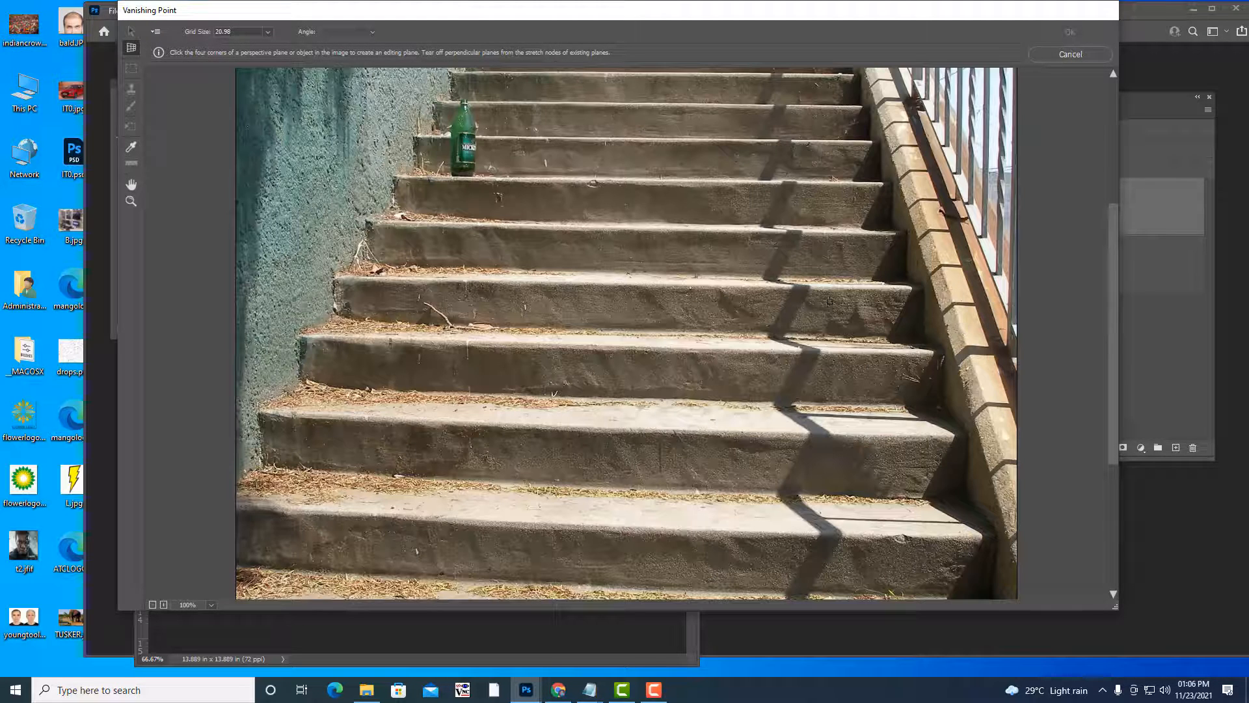
{"action": "scroll", "coordinate": [830, 302], "scroll_direction": "down", "scroll_amount": 3}
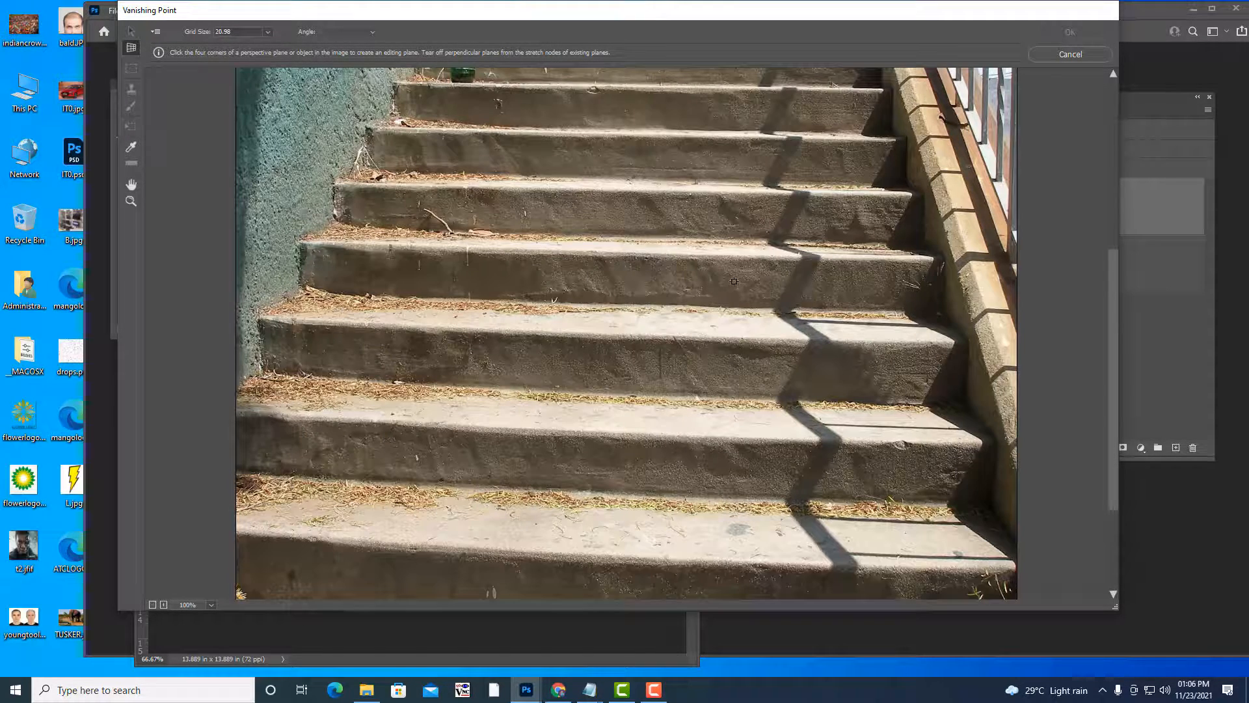
{"action": "scroll", "coordinate": [734, 281], "scroll_direction": "up", "scroll_amount": 3}
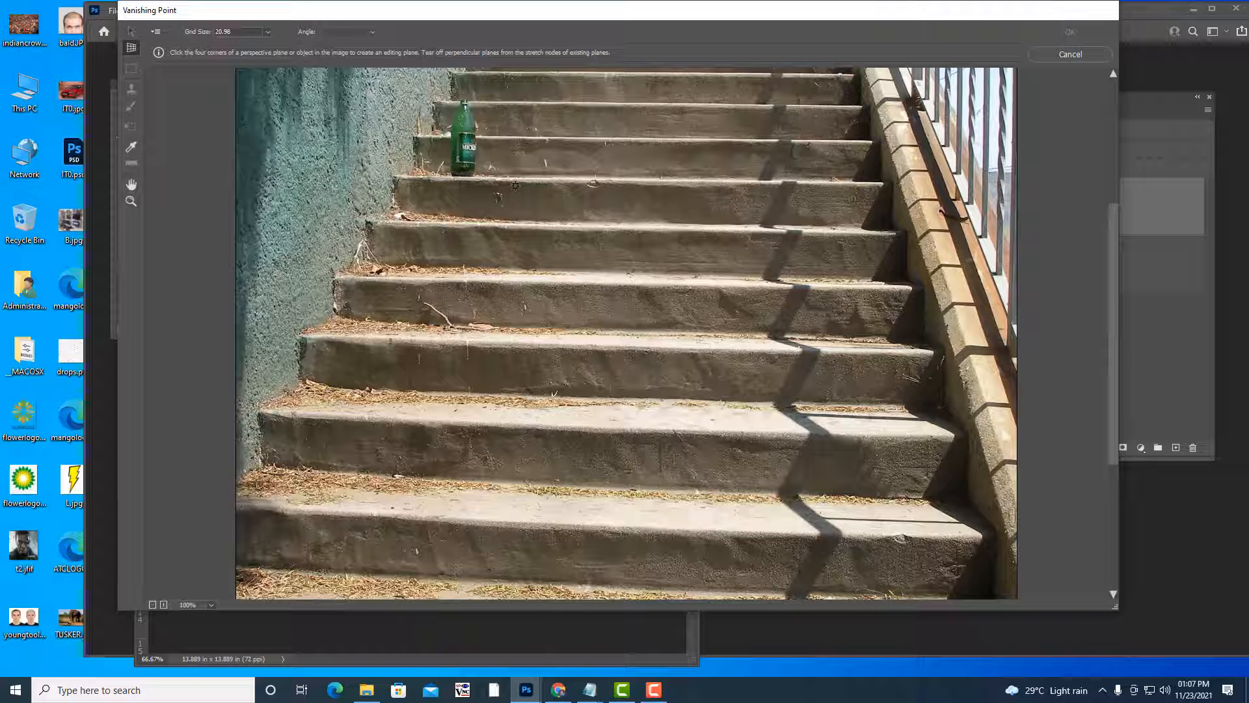
{"action": "key", "text": "ctrl+plus"}
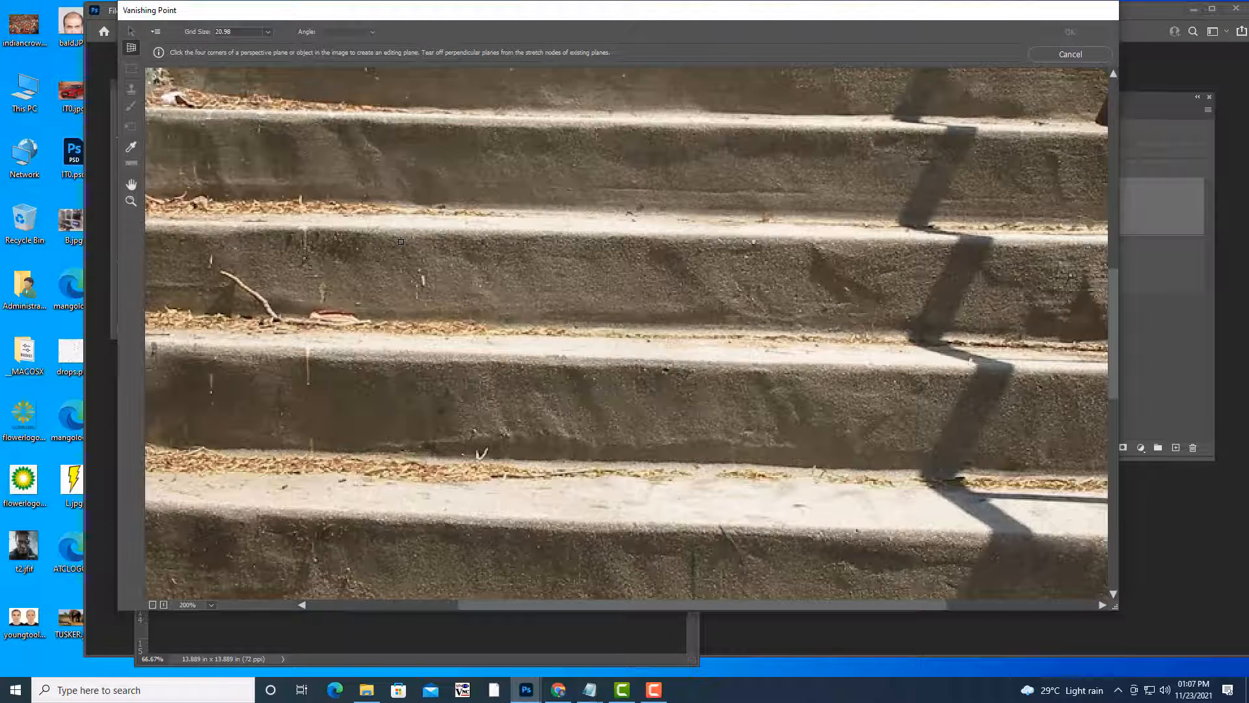
{"action": "key", "text": "ctrl+minus"}
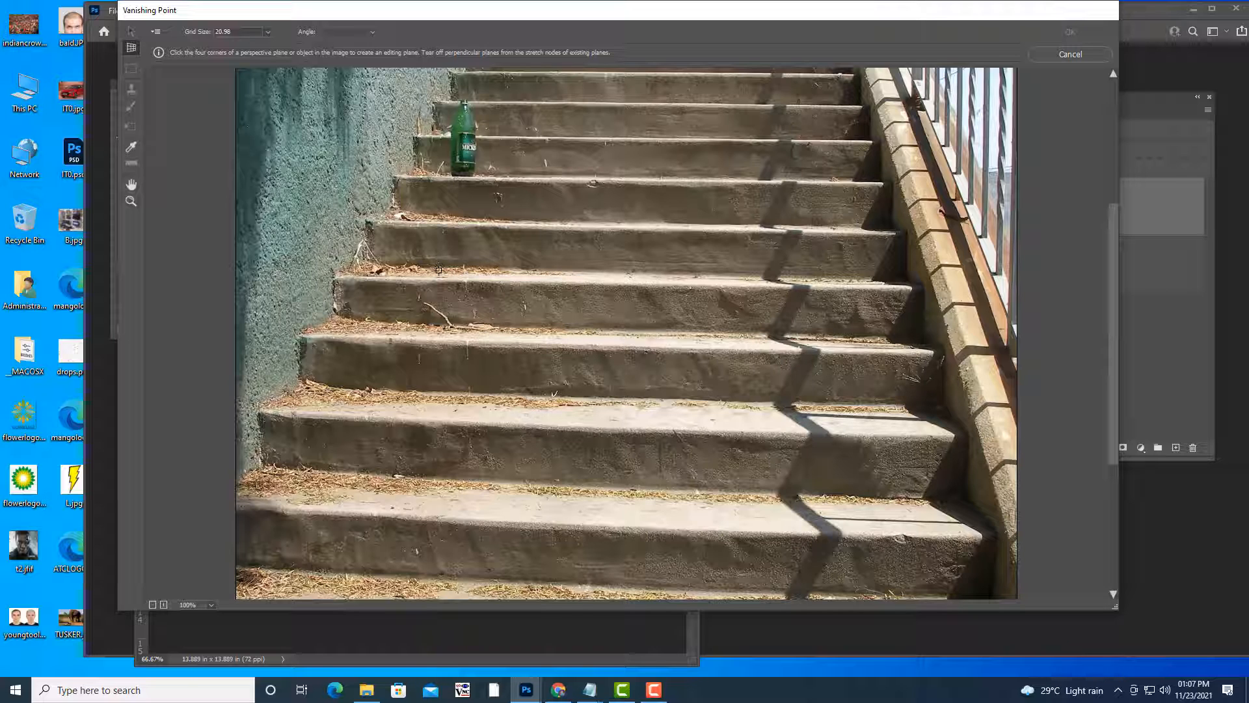
{"action": "left_click", "coordinate": [435, 269]}
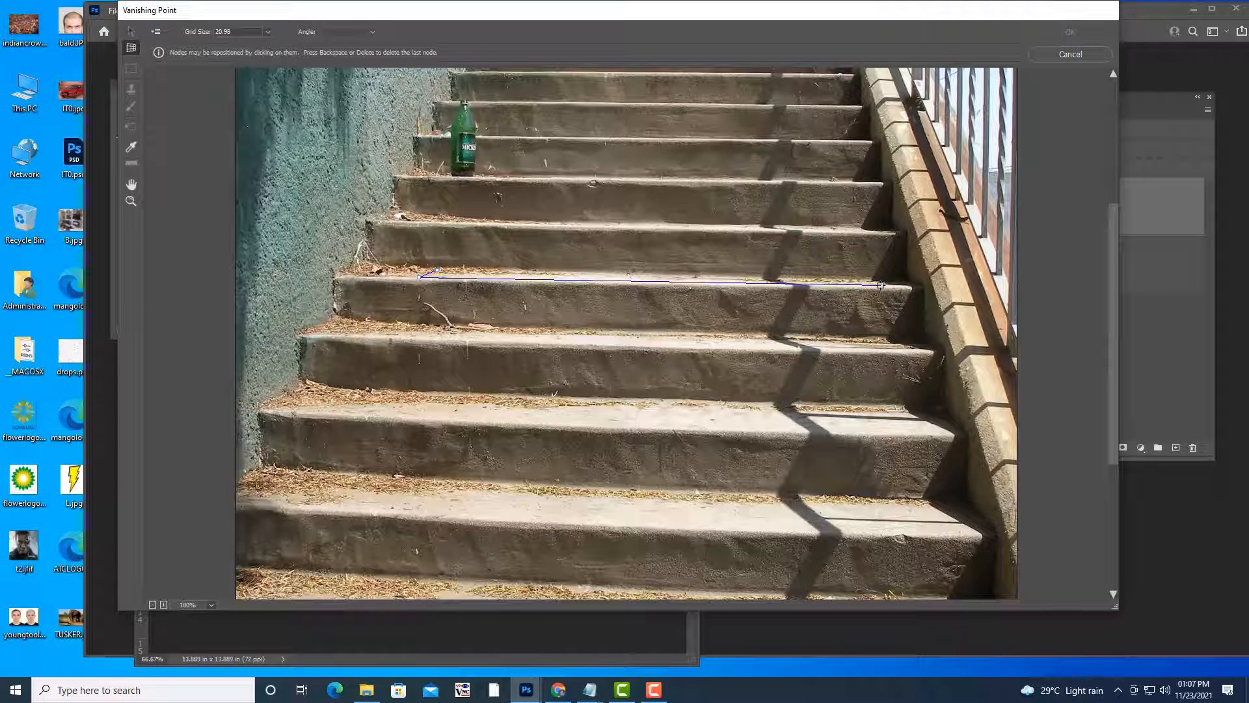
{"action": "left_click", "coordinate": [879, 285]}
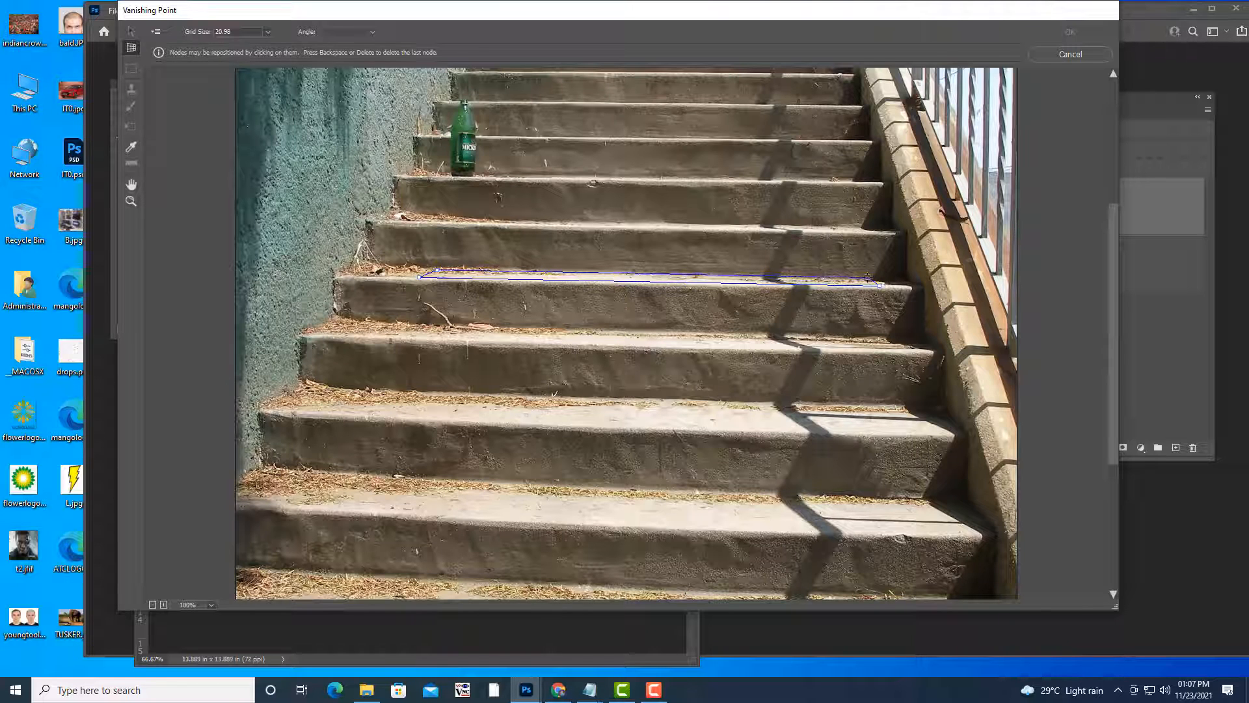
{"action": "left_click", "coordinate": [867, 281]}
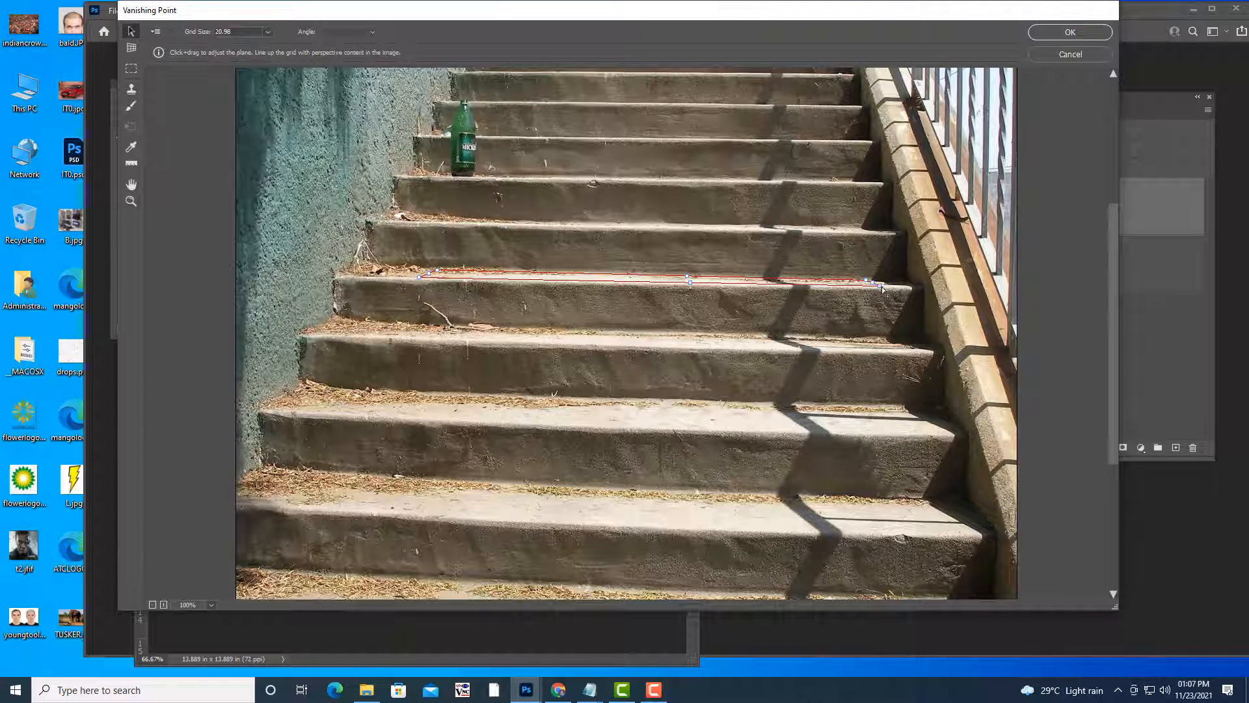
Adjust the front corners of the tread plane to line up with the step's front edge and form a valid grid.
{"action": "left_click_drag", "start_coordinate": [882, 287], "coordinate": [886, 285]}
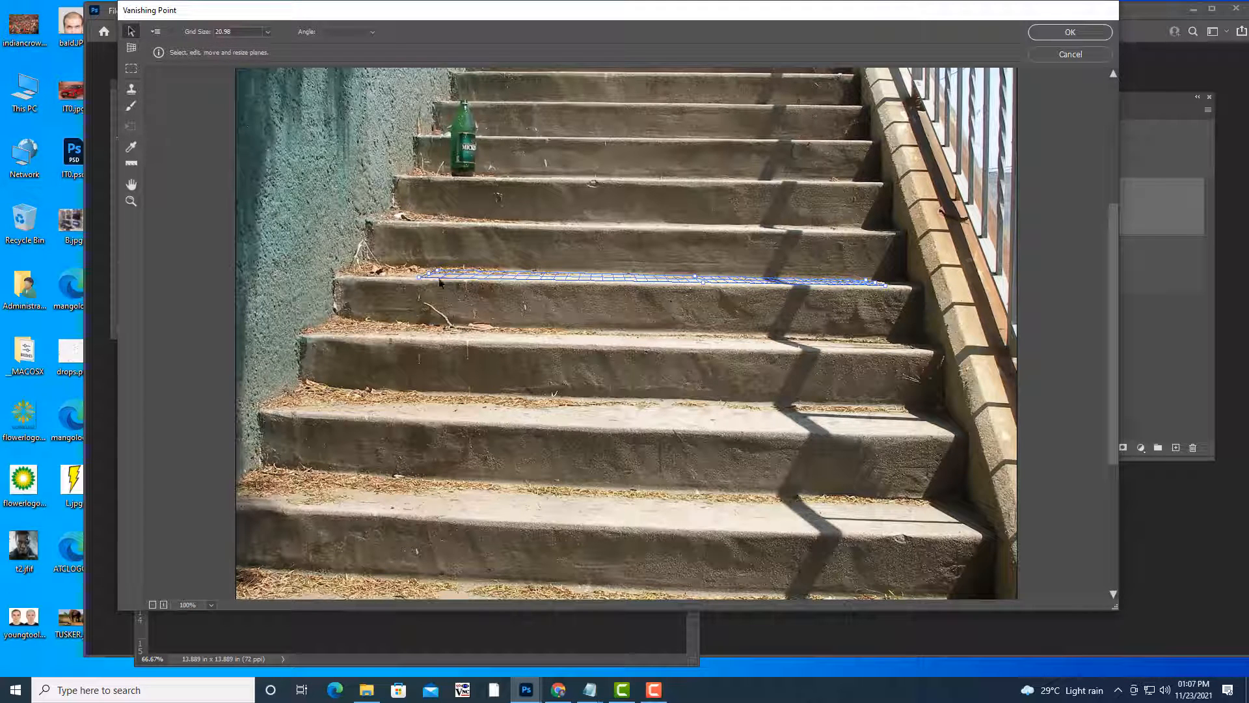
{"action": "mouse_move", "coordinate": [419, 278]}
{"action": "left_mouse_down"}
{"action": "mouse_move", "coordinate": [399, 279]}
{"action": "mouse_move", "coordinate": [422, 277]}
{"action": "left_mouse_up"}
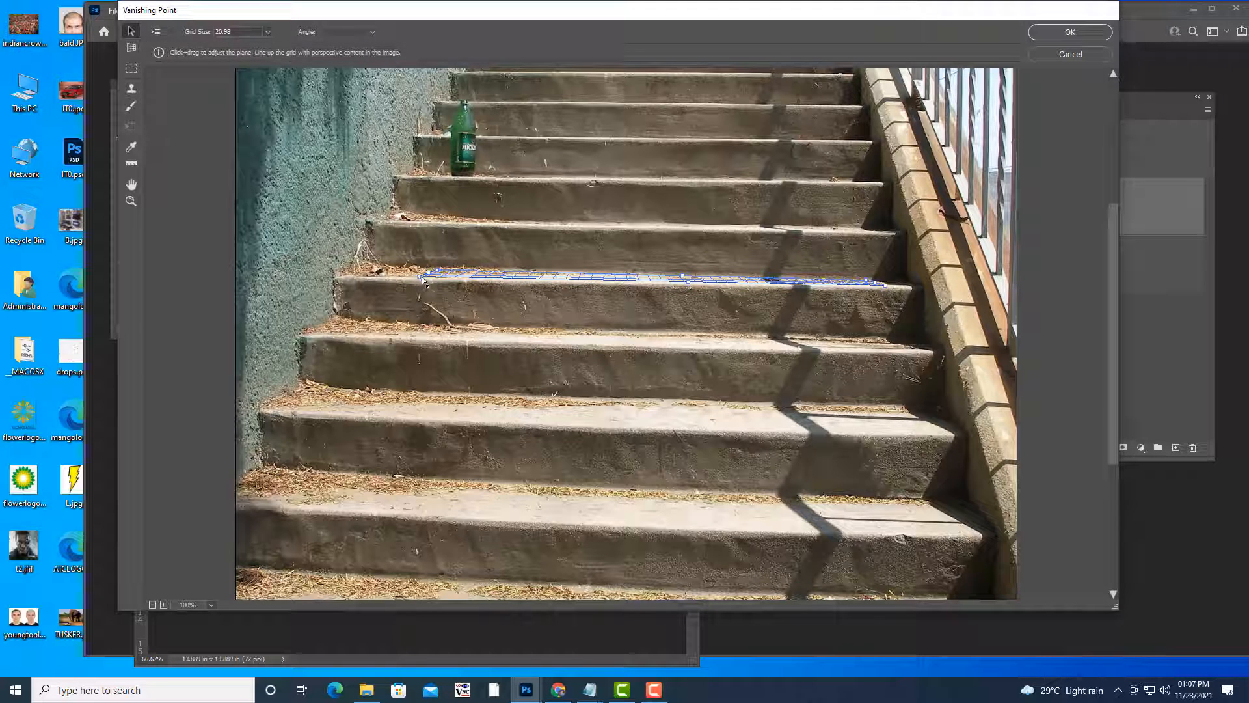
{"action": "left_click_drag", "start_coordinate": [887, 287], "coordinate": [872, 287]}
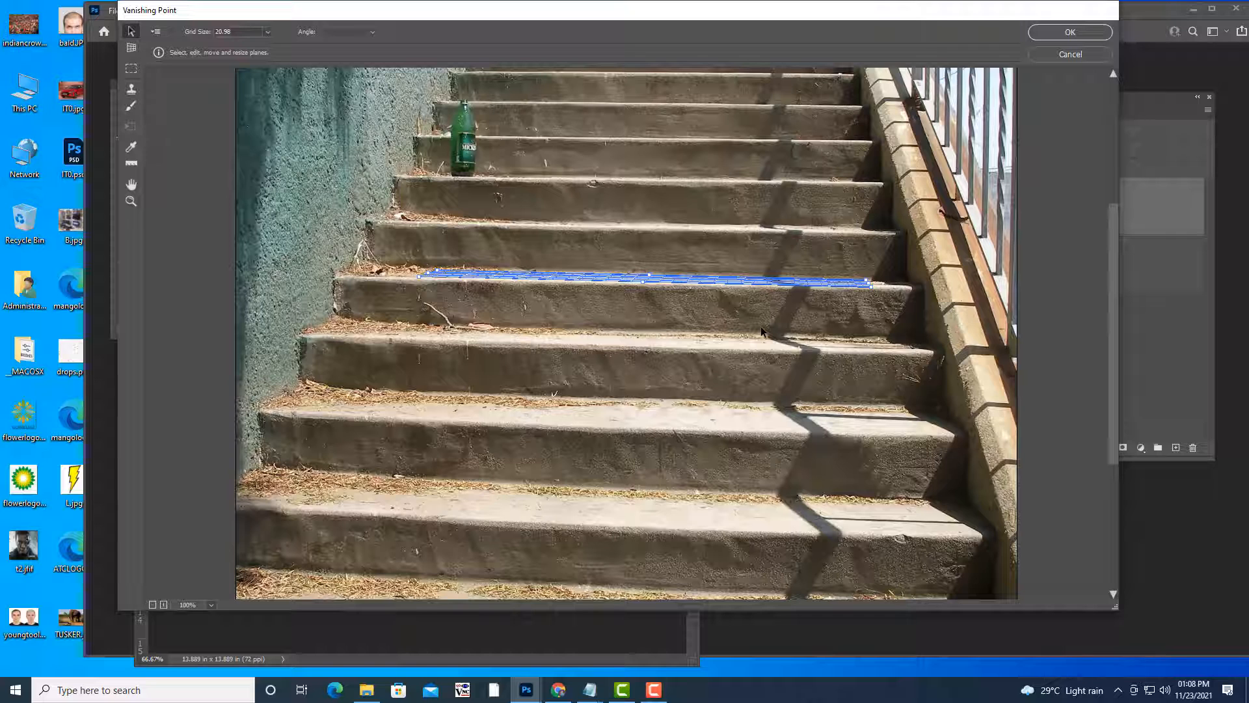
Tear off a perpendicular plane down the riser below the first tread, and another from it across the next tread.
{"action": "key", "text": "c"}
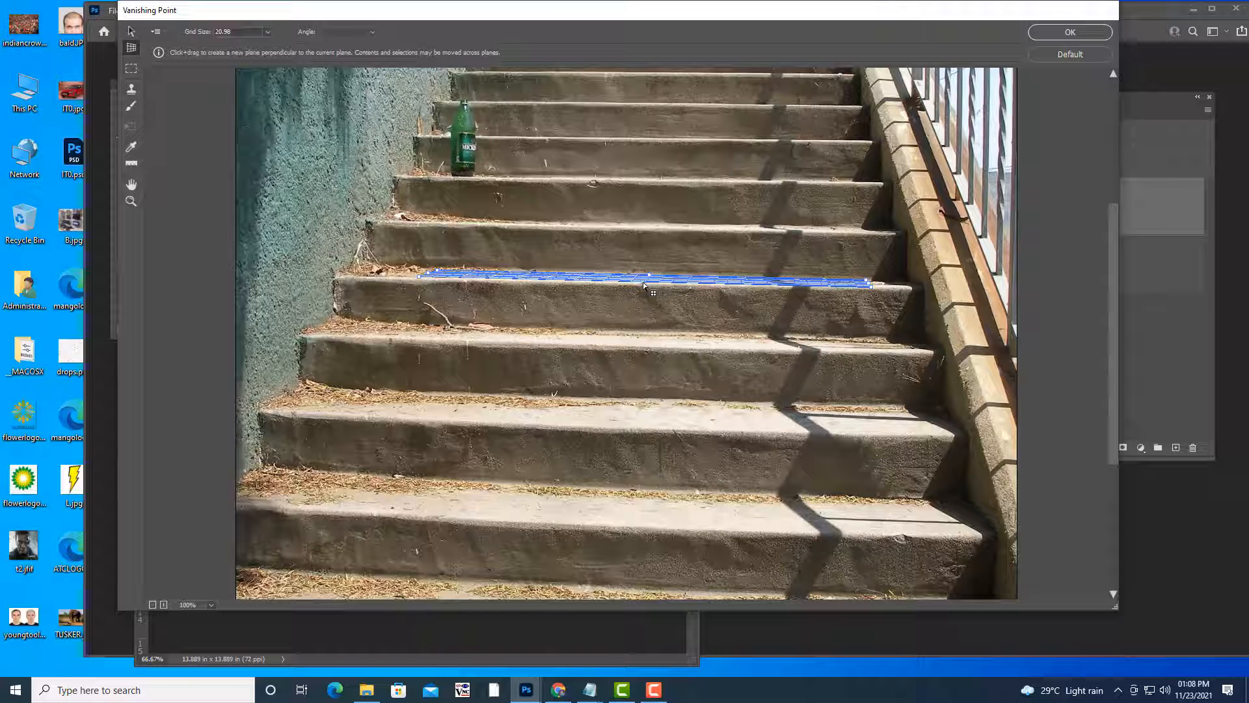
{"action": "left_click_drag", "start_coordinate": [644, 284], "coordinate": [646, 336]}
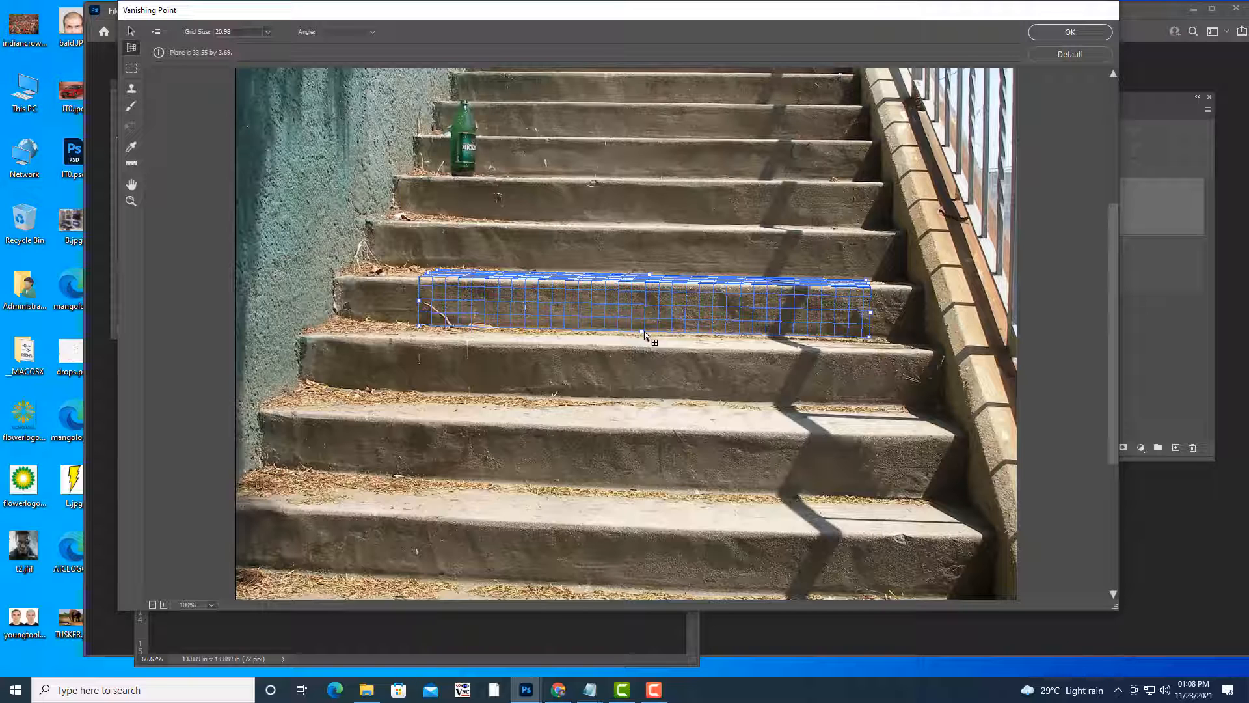
{"action": "key", "text": "v"}
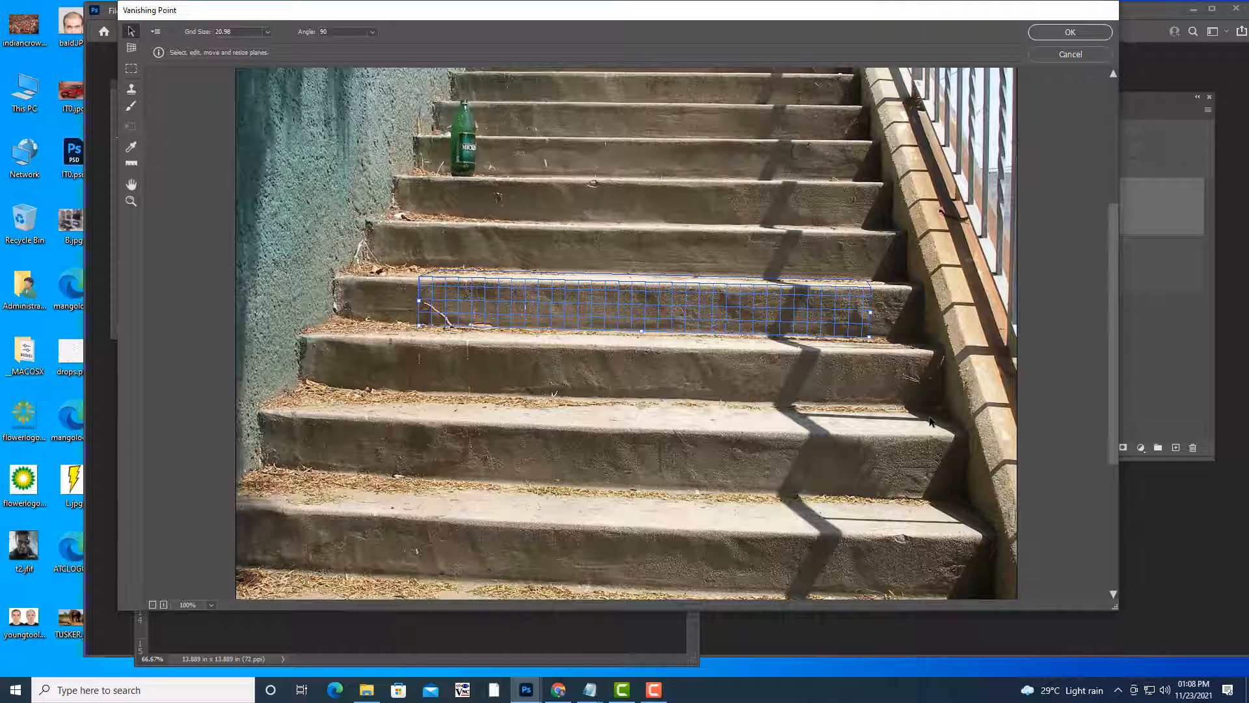
{"action": "key", "text": "c"}
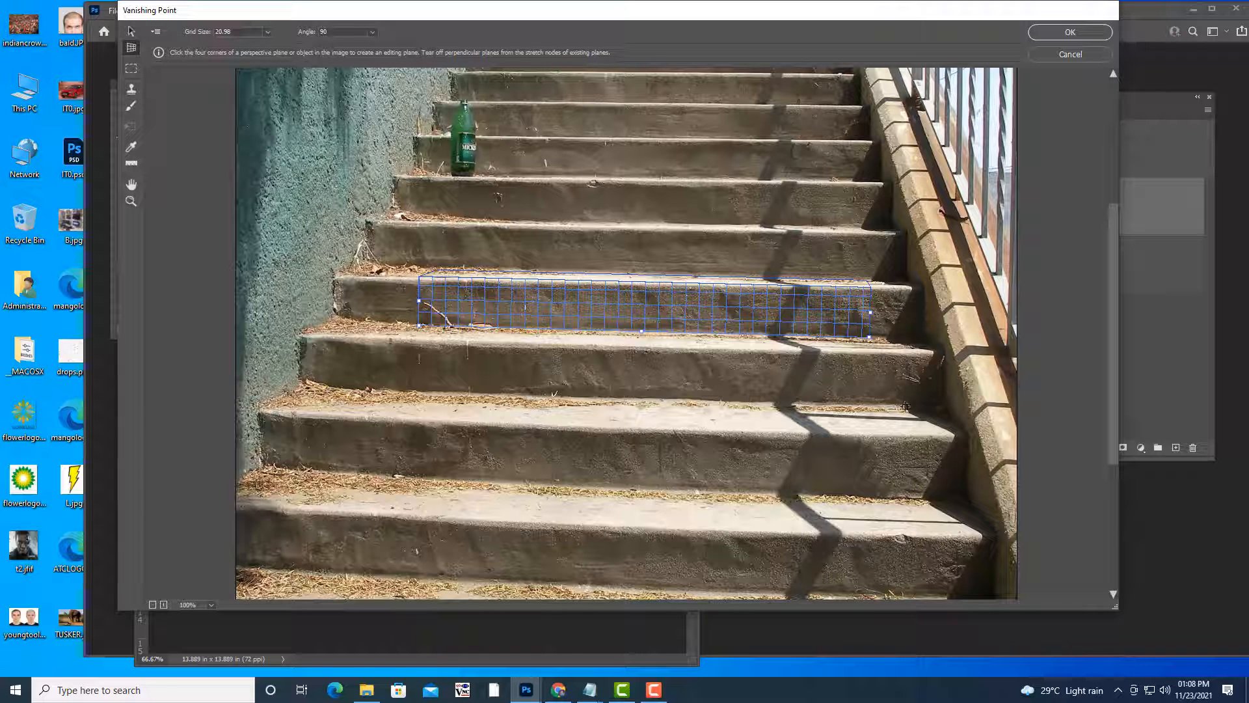
{"action": "key", "text": "ctrl"}
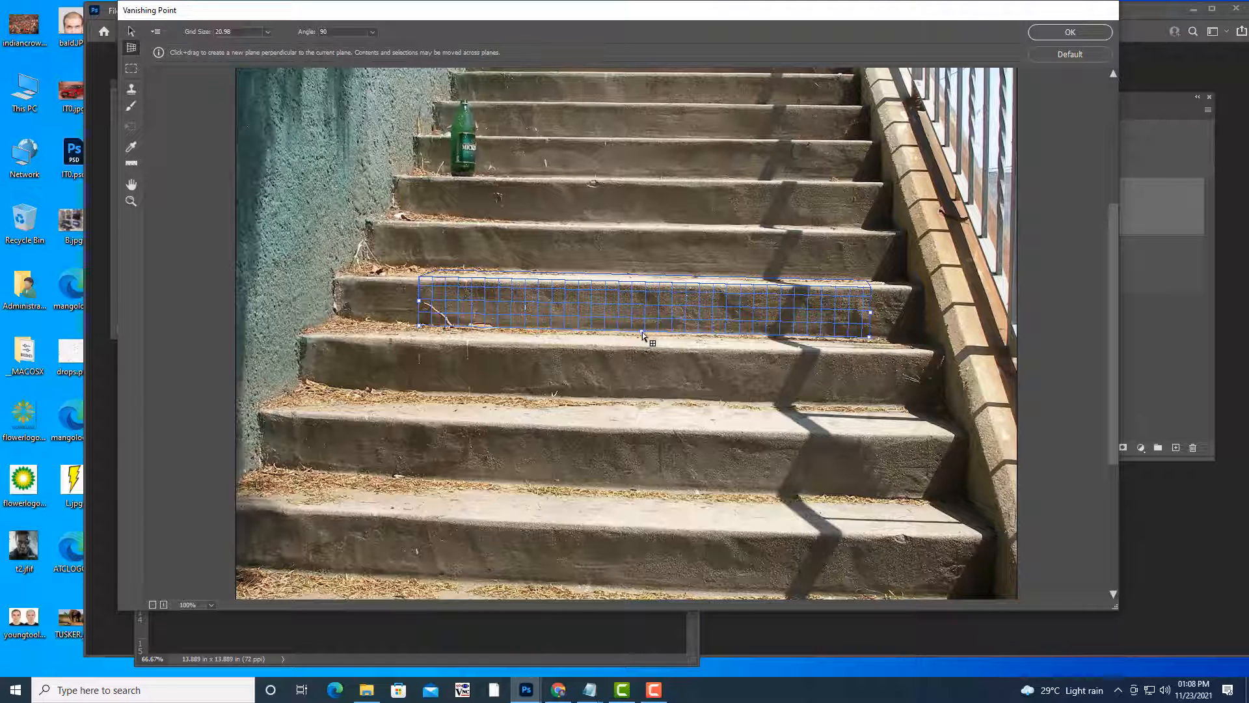
{"action": "left_click_drag", "start_coordinate": [640, 337], "coordinate": [636, 345]}
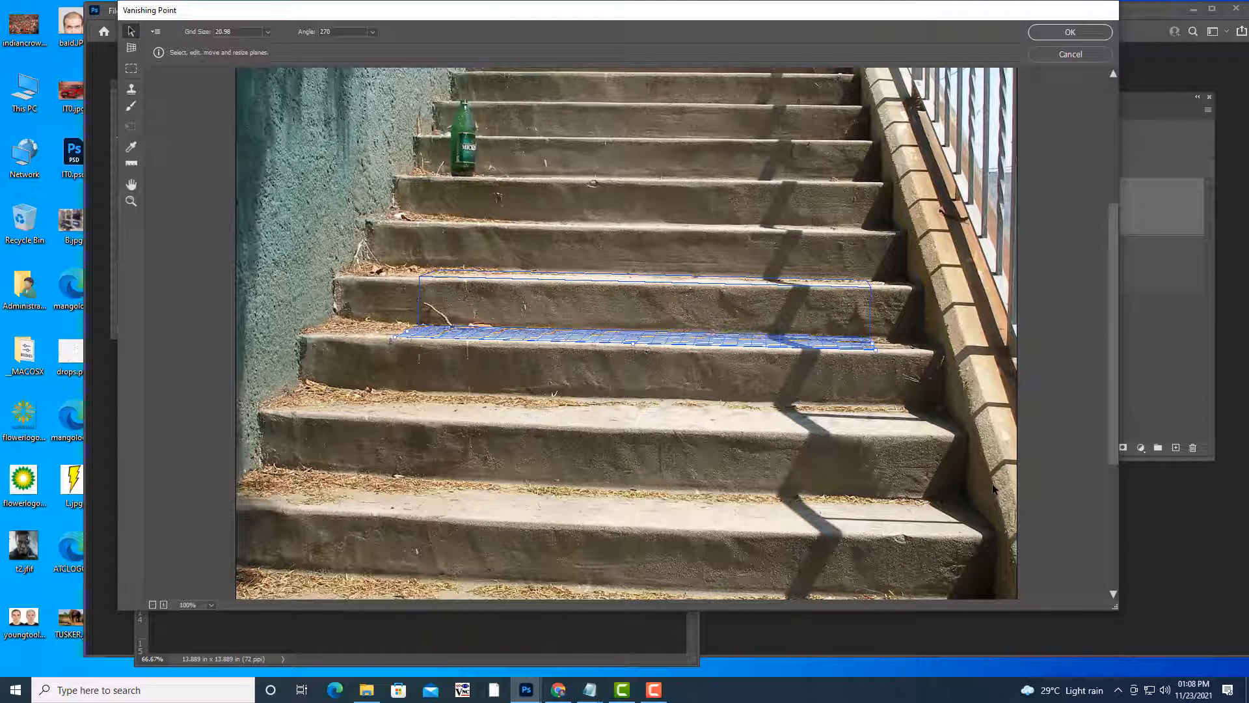
Continue the connected perpendicular planes down the second riser and out over the tread beneath it.
{"action": "key", "text": "c"}
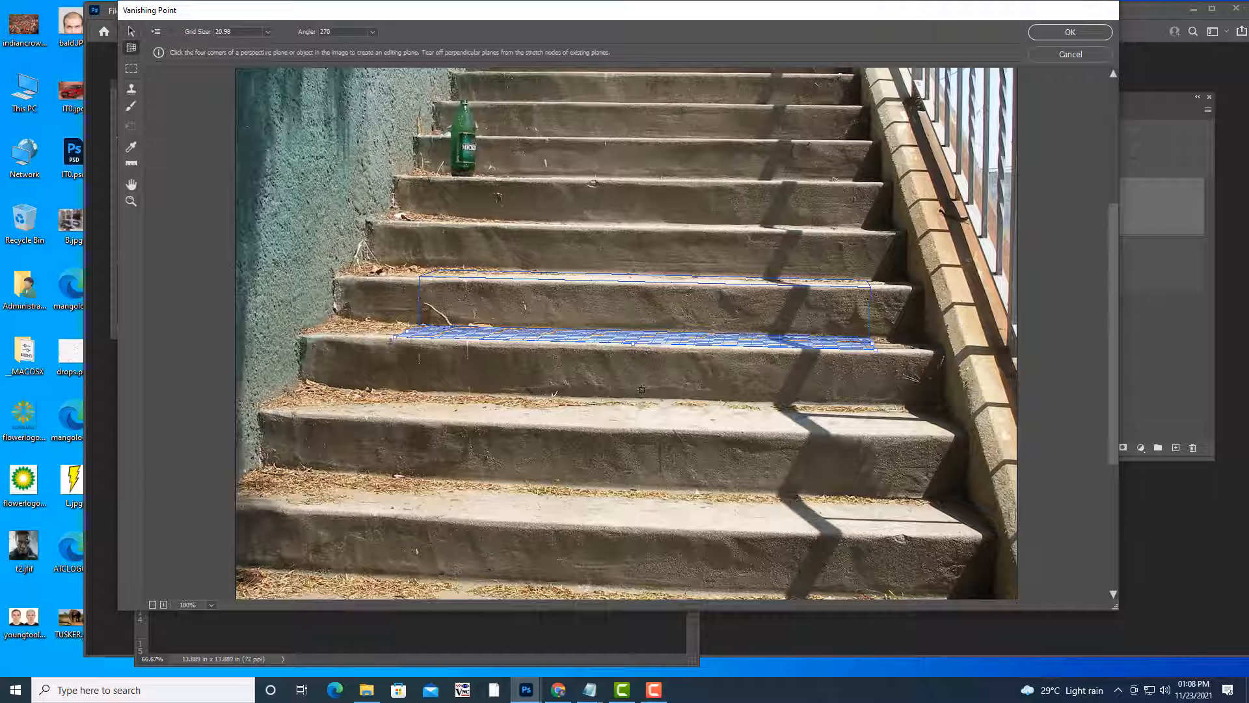
{"action": "left_click_drag", "start_coordinate": [633, 346], "coordinate": [632, 398]}
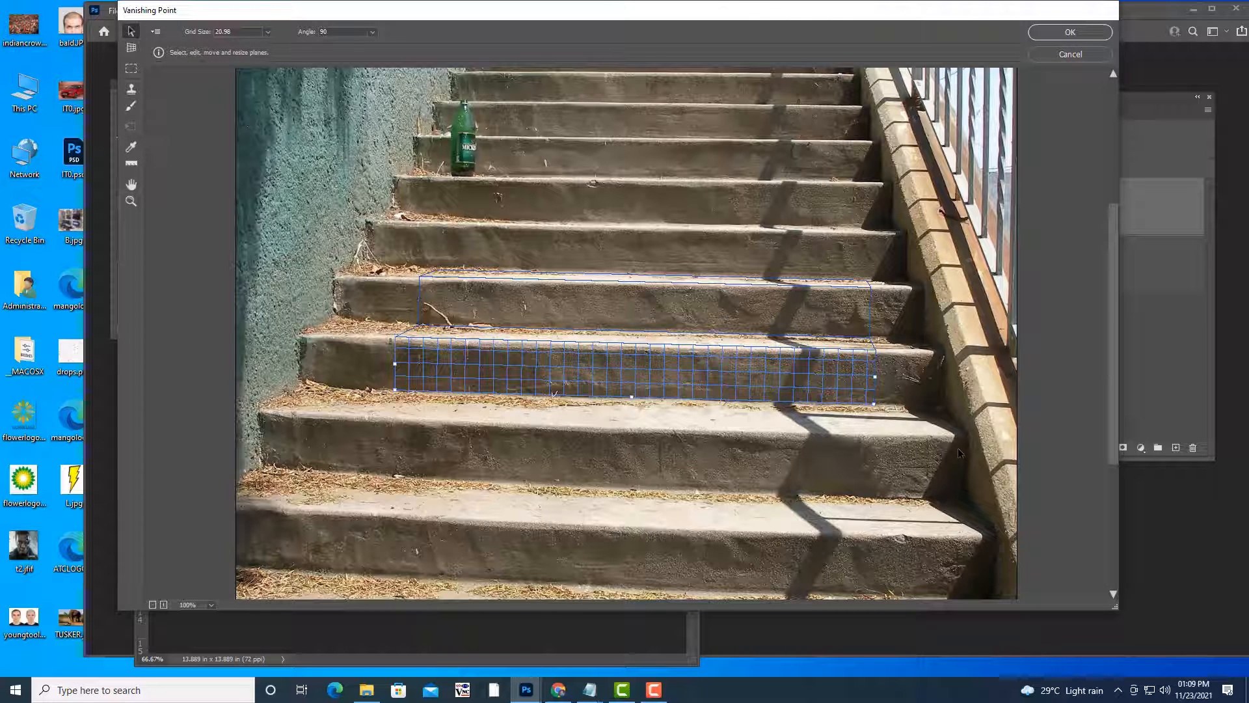
{"action": "key", "text": "c"}
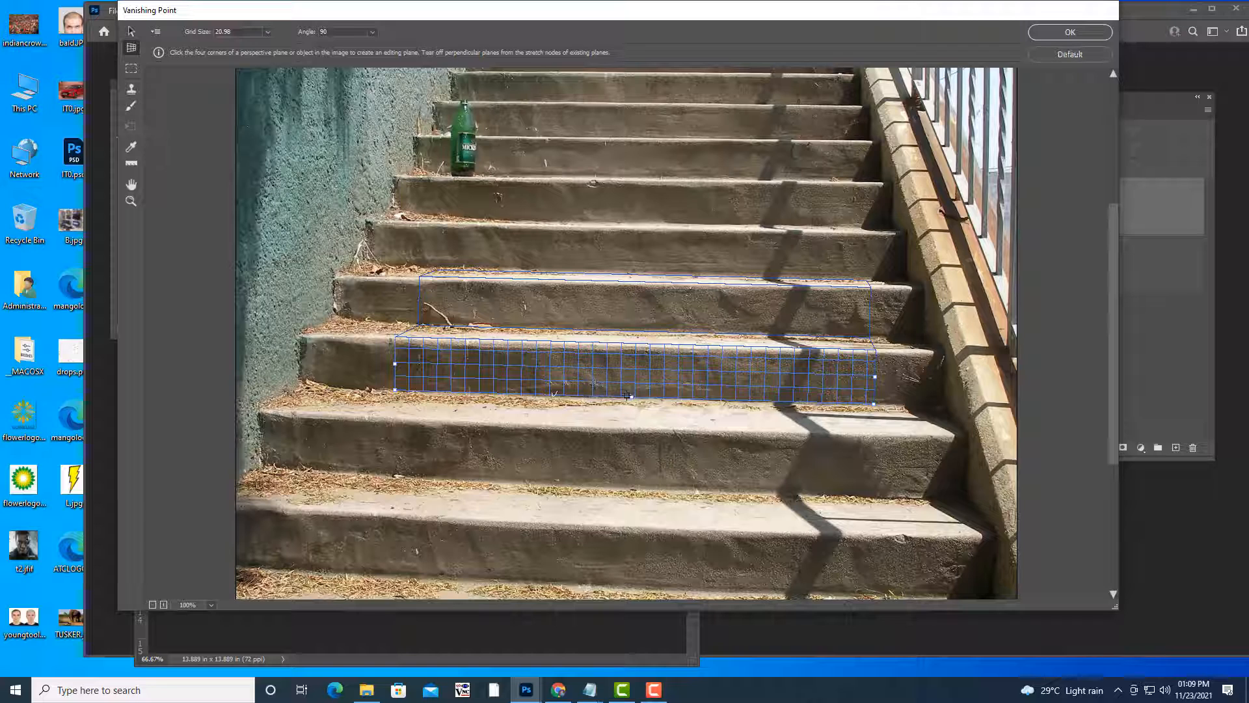
{"action": "left_click_drag", "start_coordinate": [632, 399], "coordinate": [622, 431]}
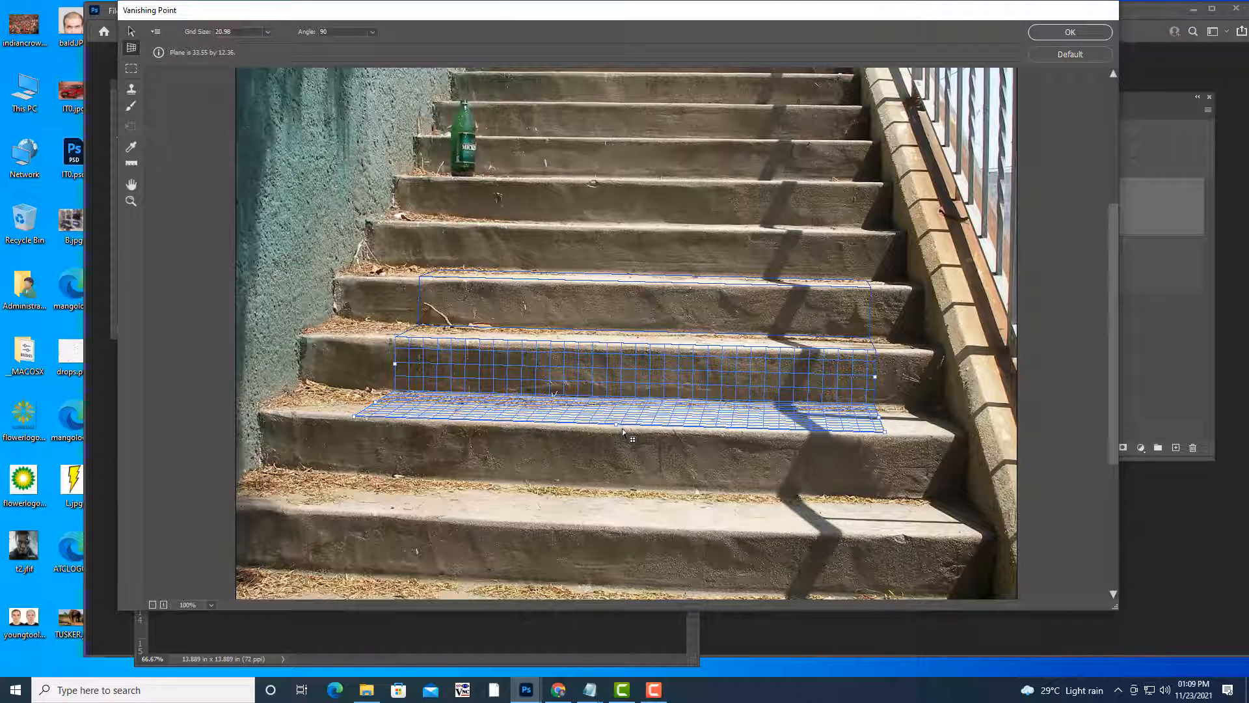
{"action": "key", "text": "v"}
Extend the chain of perpendicular planes down the third and fourth risers, covering the tread beneath each one.
{"action": "key", "text": "c"}
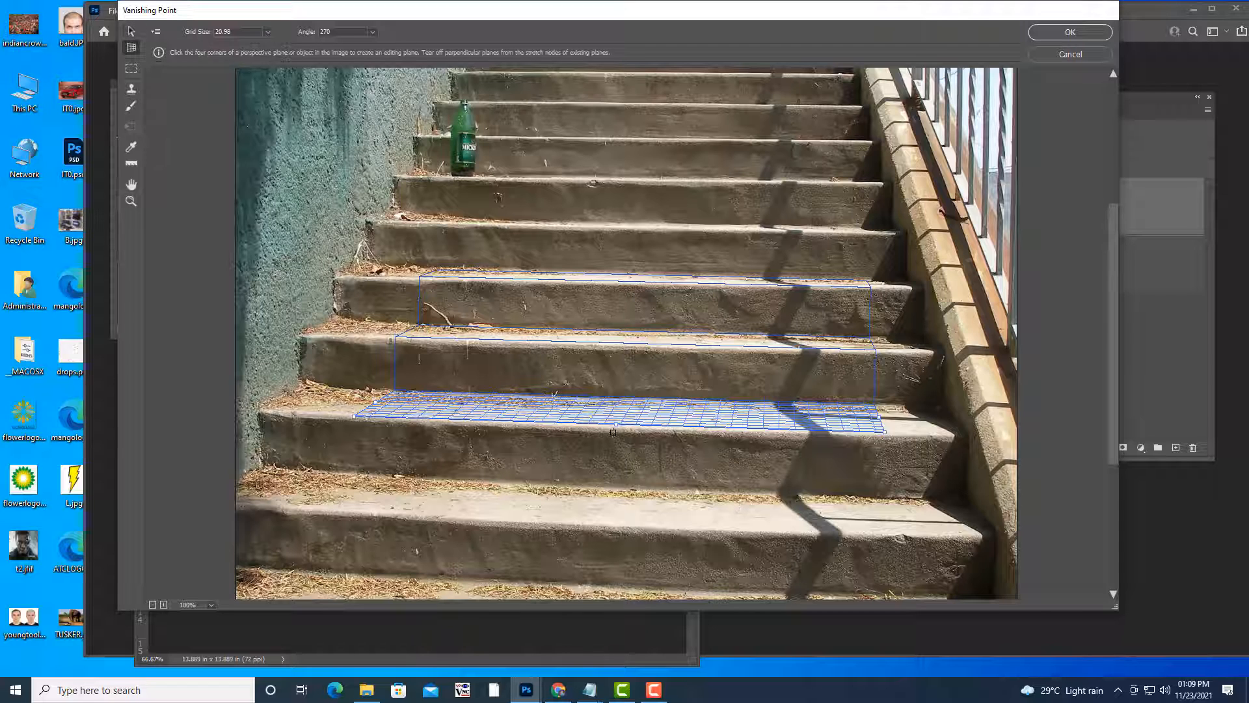
{"action": "left_click_drag", "start_coordinate": [617, 427], "coordinate": [603, 590]}
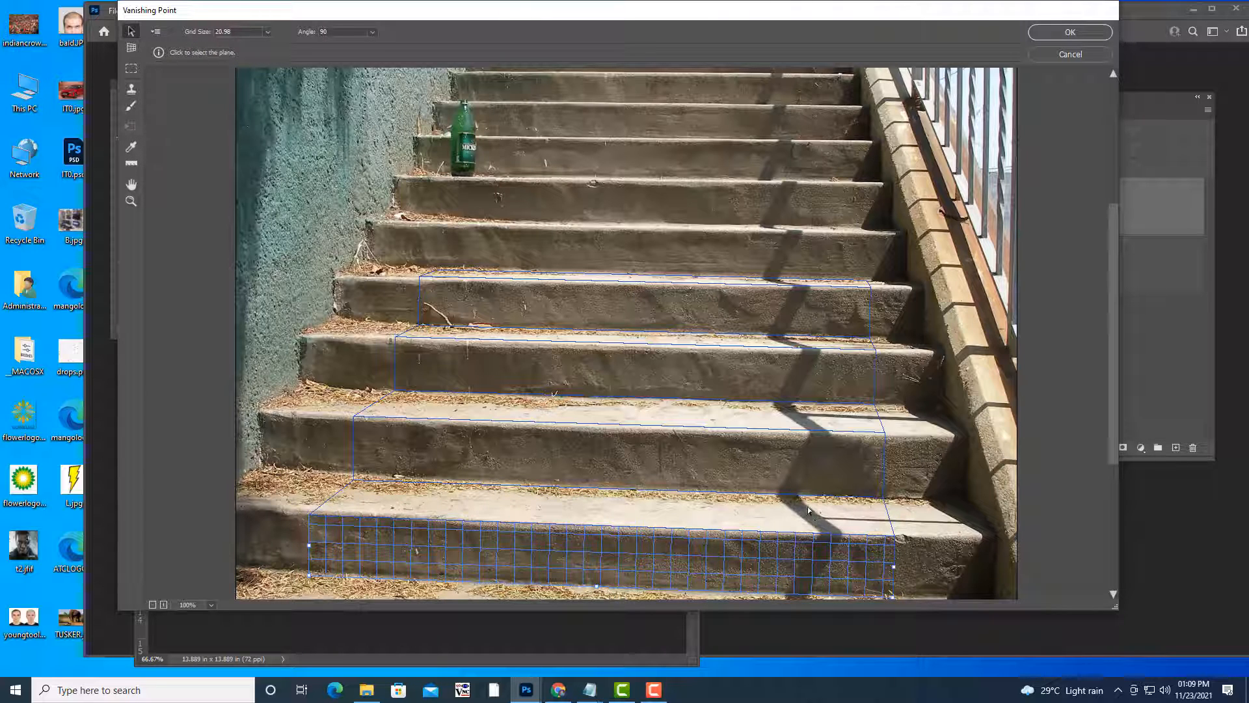
{"action": "scroll", "coordinate": [809, 510], "scroll_direction": "down", "scroll_amount": 4}
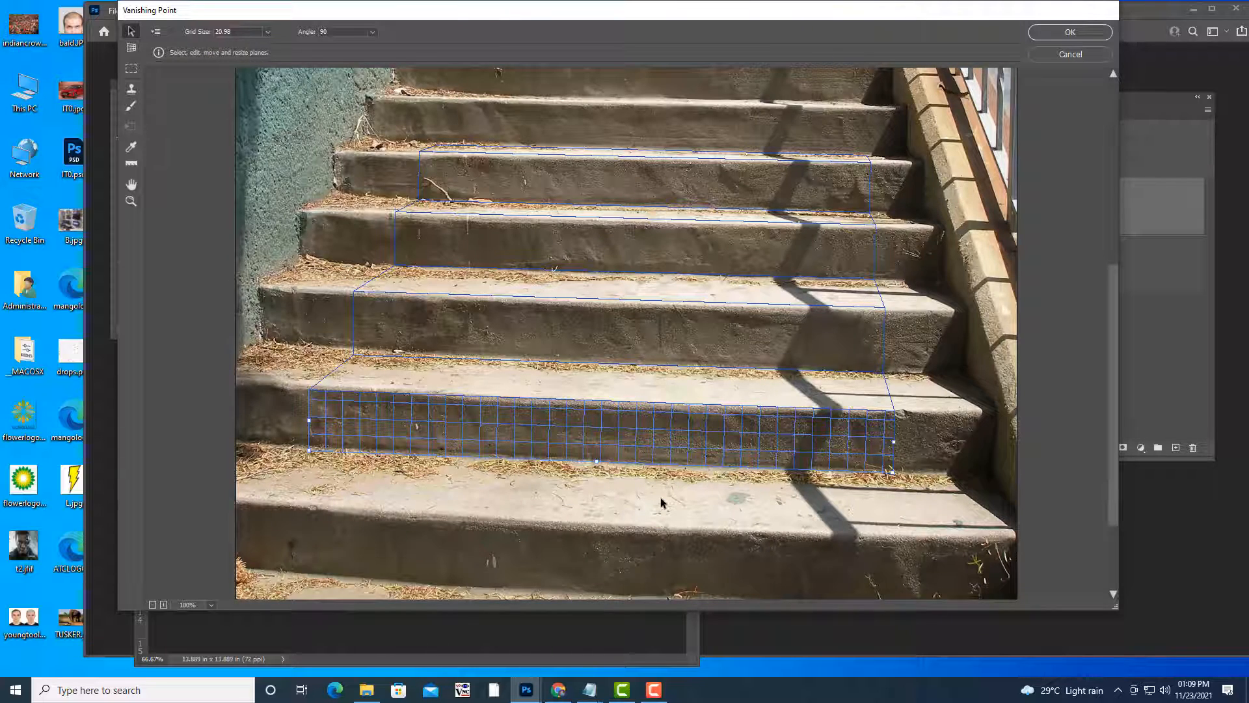
{"action": "key", "text": "c"}
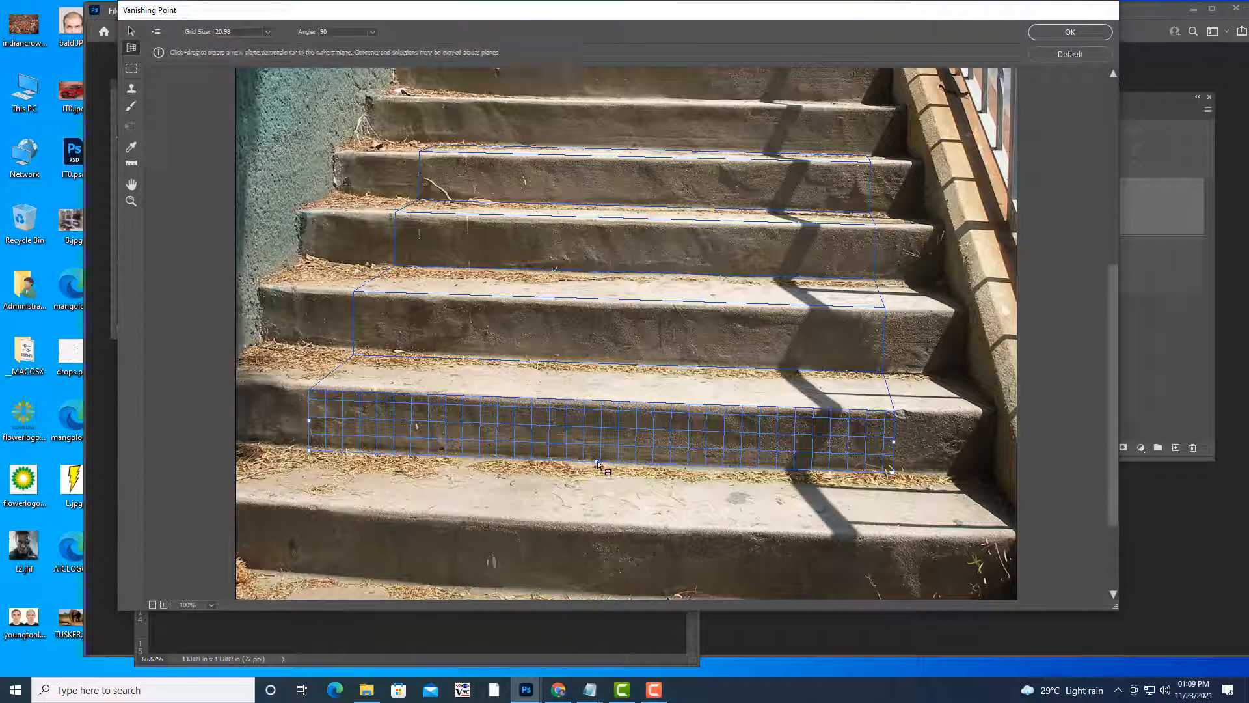
{"action": "left_click_drag", "start_coordinate": [598, 464], "coordinate": [584, 531]}
{"action": "key", "text": "v"}
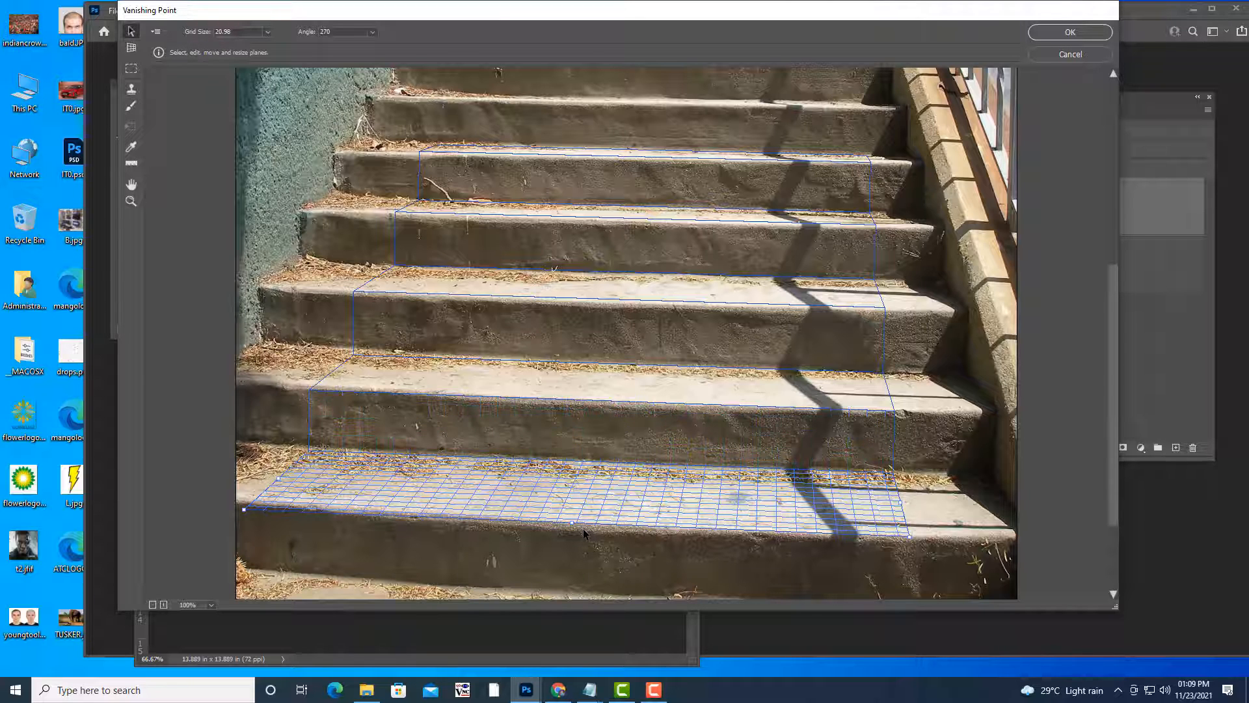
Add the final perpendicular plane down the fifth riser on the lowest step and apply the Vanishing Point filter.
{"action": "key", "text": "c"}
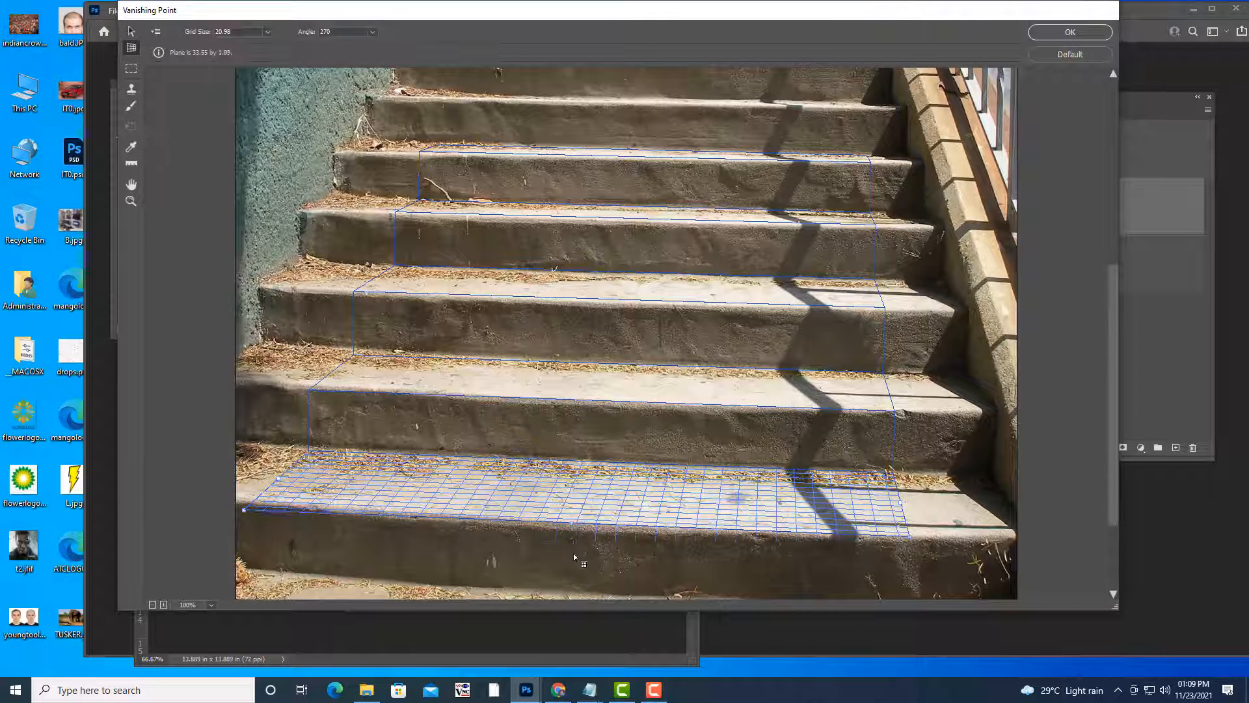
{"action": "left_click_drag", "start_coordinate": [575, 557], "coordinate": [577, 593]}
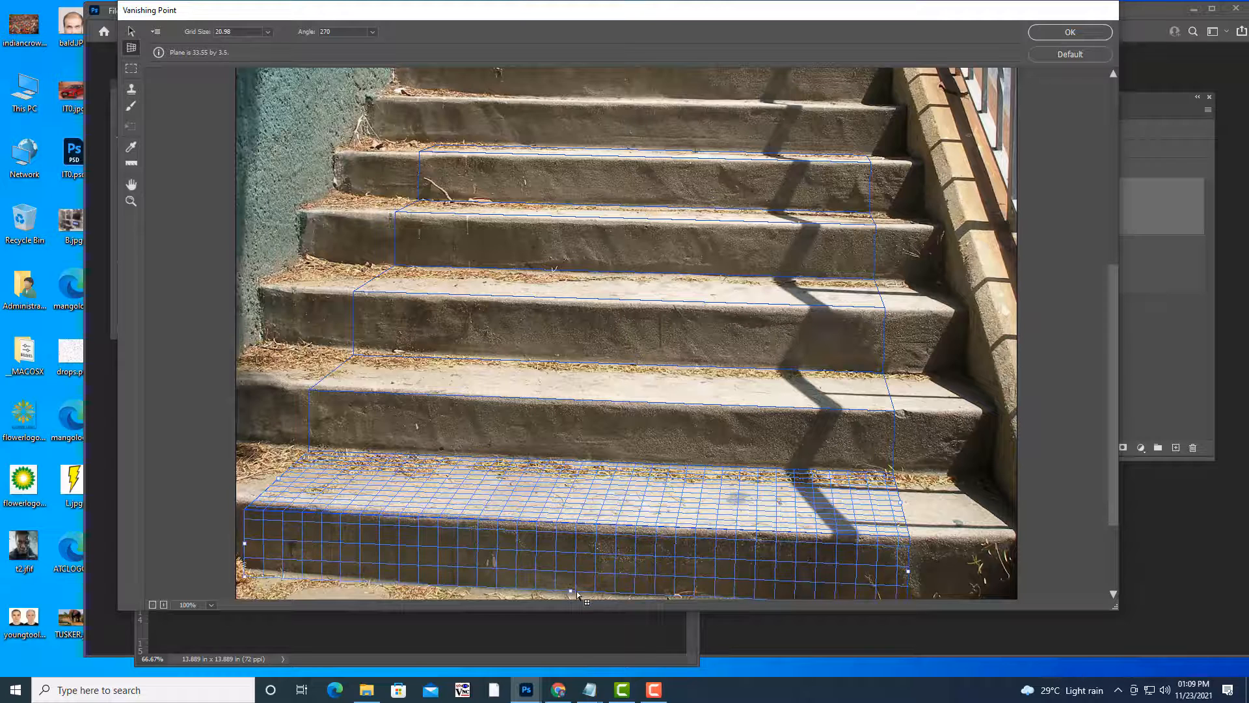
{"action": "key", "text": "v"}
{"action": "scroll", "coordinate": [791, 327], "scroll_direction": "down", "scroll_amount": 1}
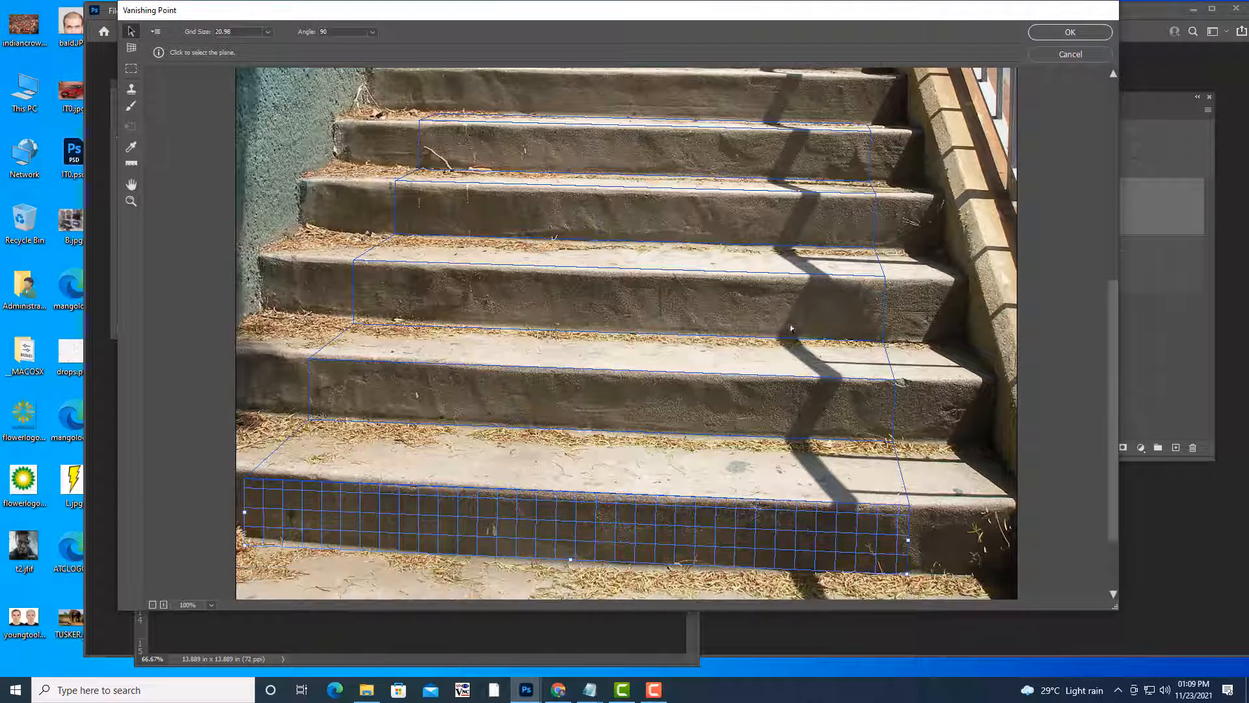
{"action": "scroll", "coordinate": [791, 328], "scroll_direction": "up", "scroll_amount": 1}
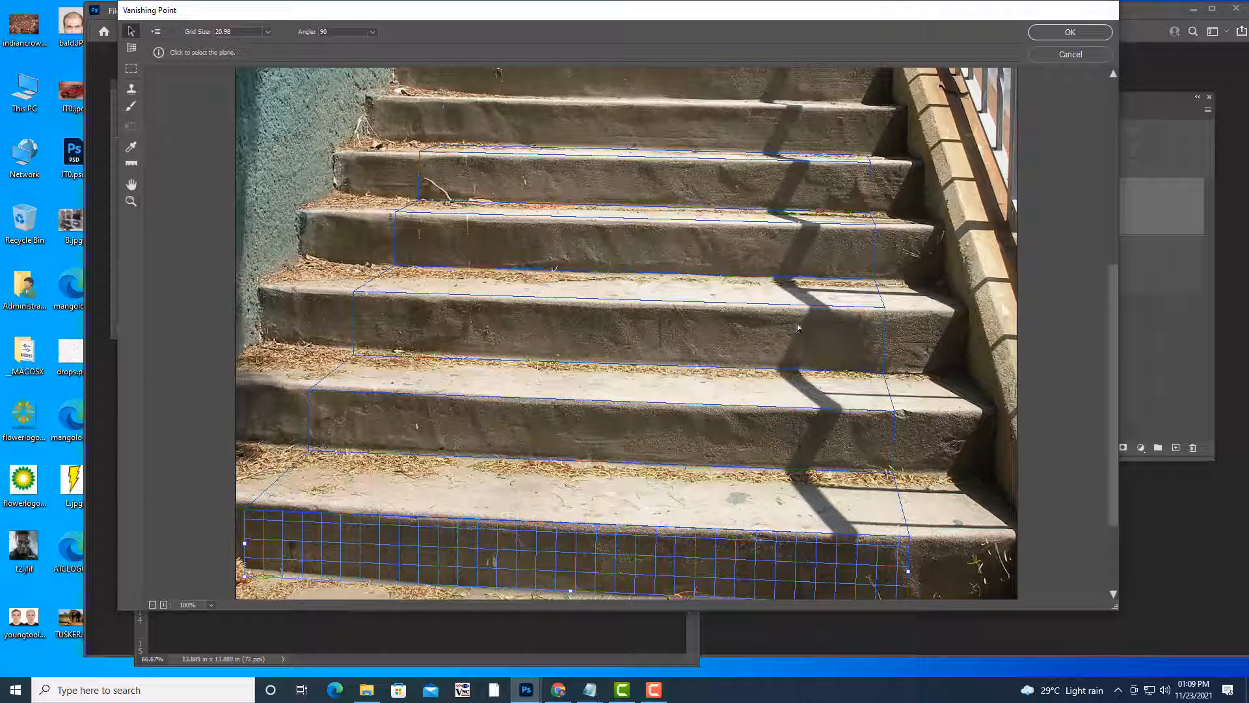
{"action": "left_click", "coordinate": [1071, 31]}
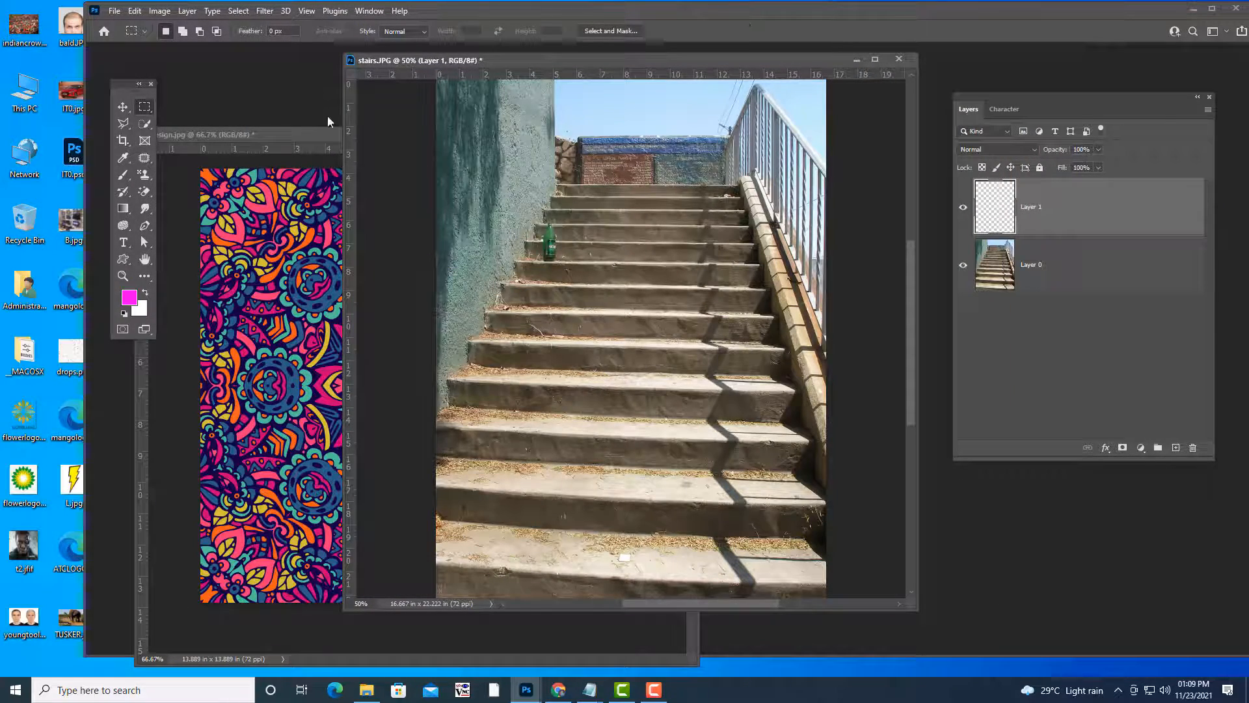
Bring the colourful mandala pattern document to the front and return to stairs.JPG.
{"action": "left_click", "coordinate": [304, 130]}
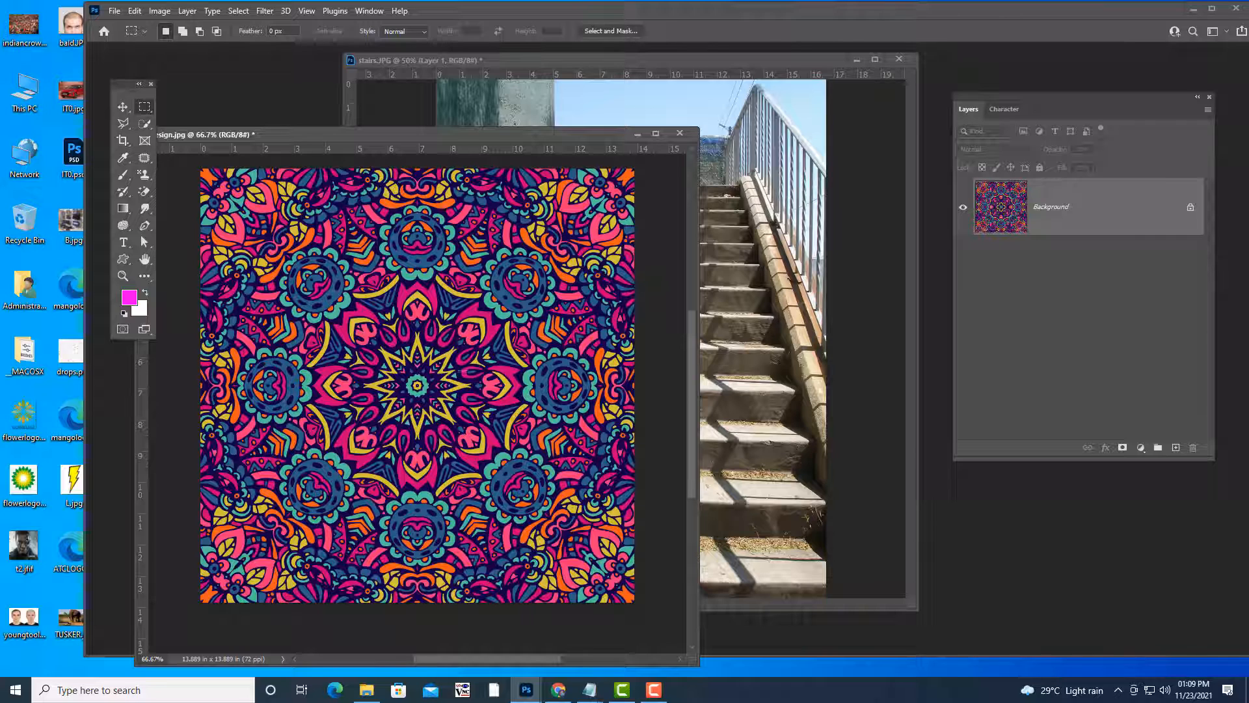
{"action": "left_click", "coordinate": [657, 58]}
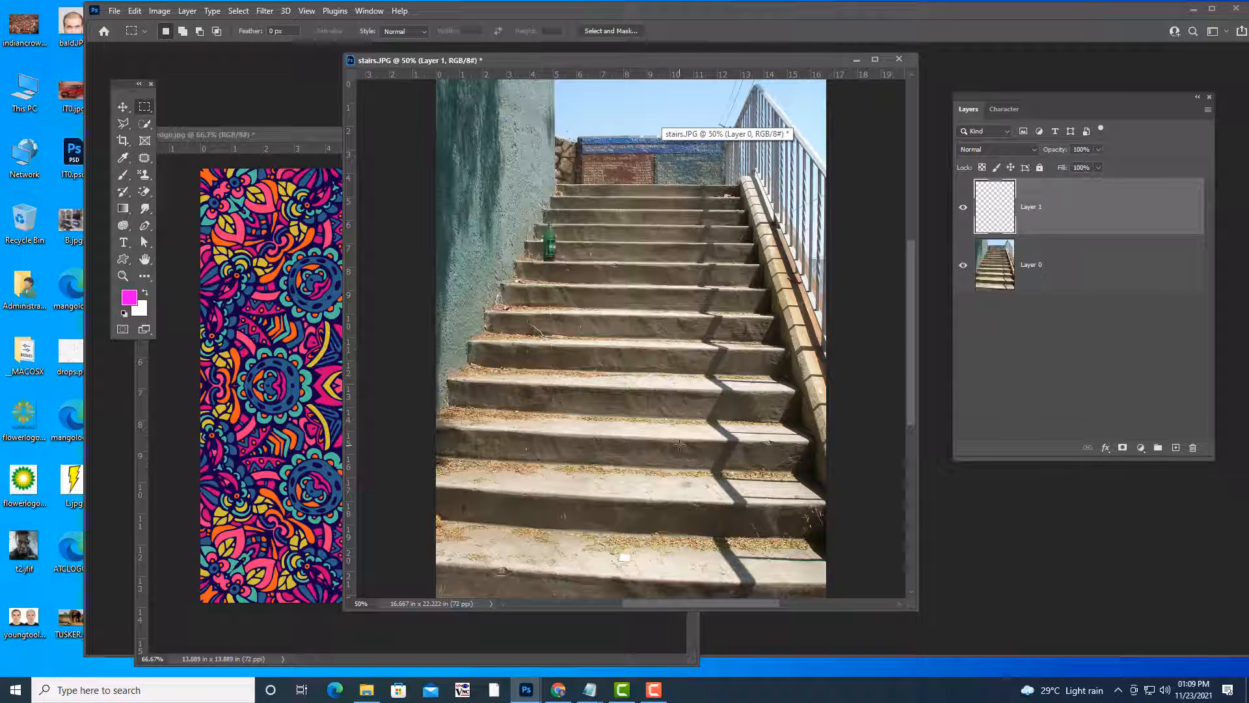
Bring design.jpg to the front and select the entire mandala pattern for copying.
{"action": "left_click_drag", "start_coordinate": [544, 65], "coordinate": [551, 57]}
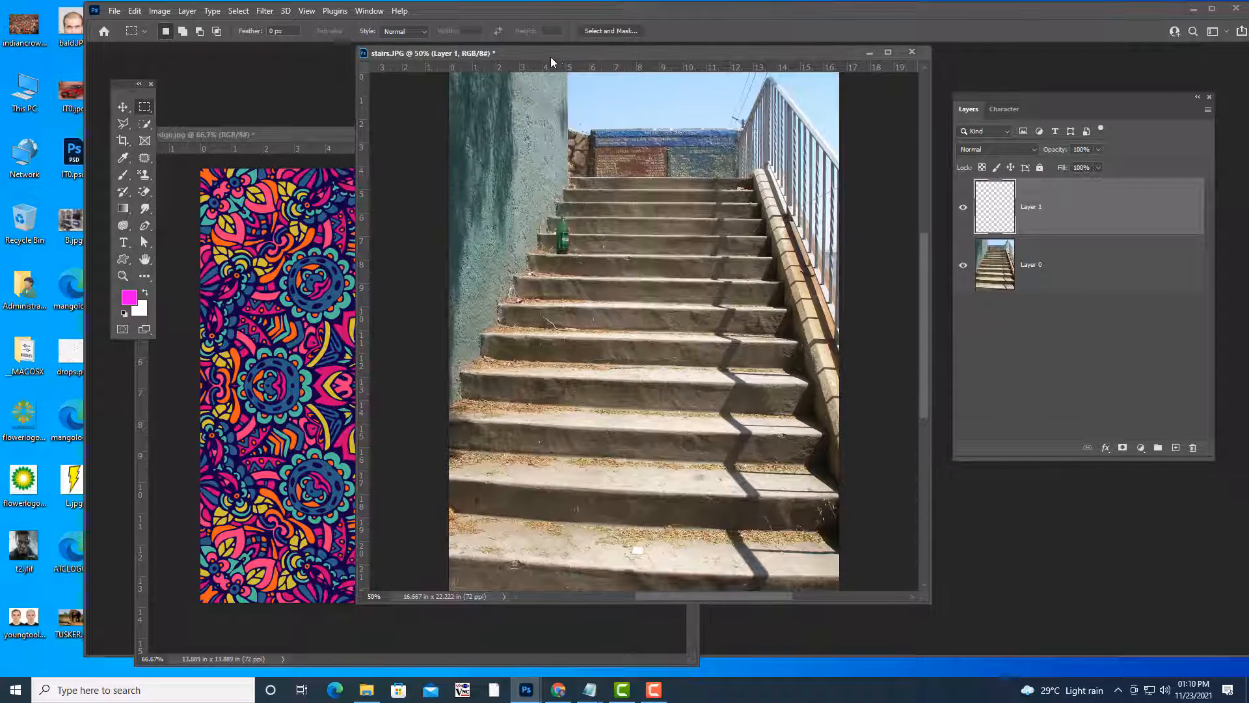
{"action": "left_click", "coordinate": [293, 139]}
{"action": "left_click_drag", "start_coordinate": [349, 138], "coordinate": [381, 109]}
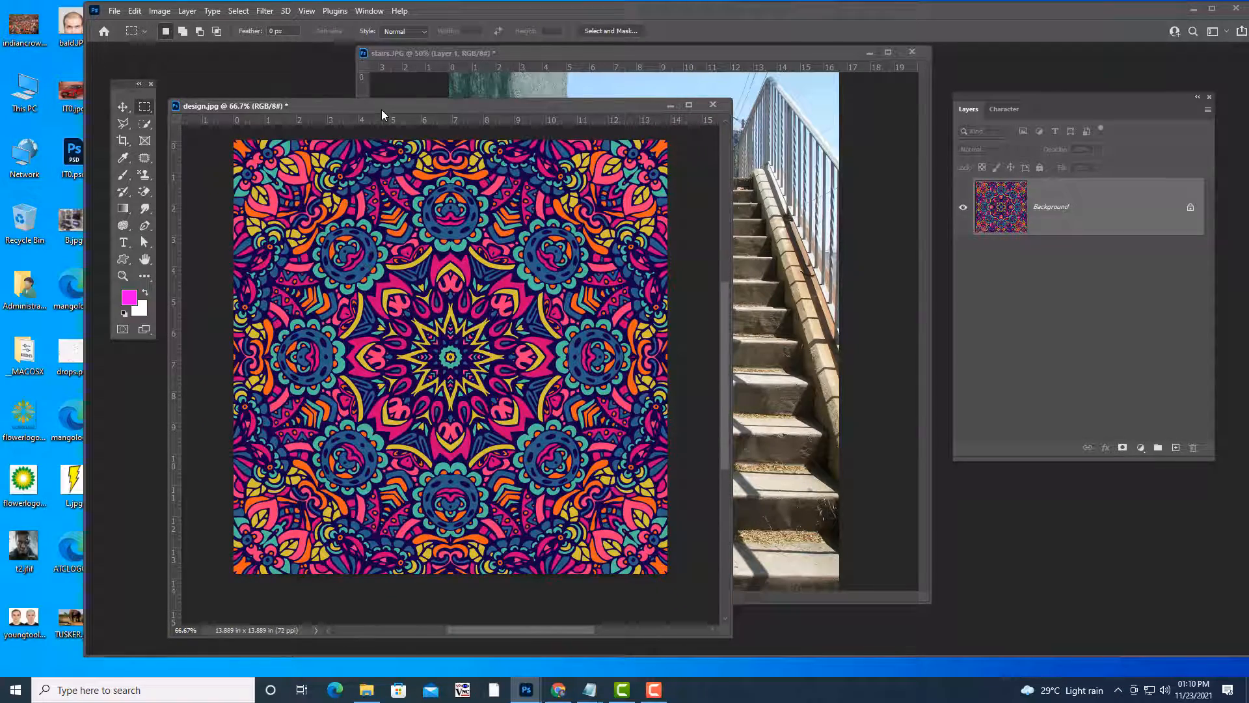
{"action": "key", "text": "ctrl+a"}
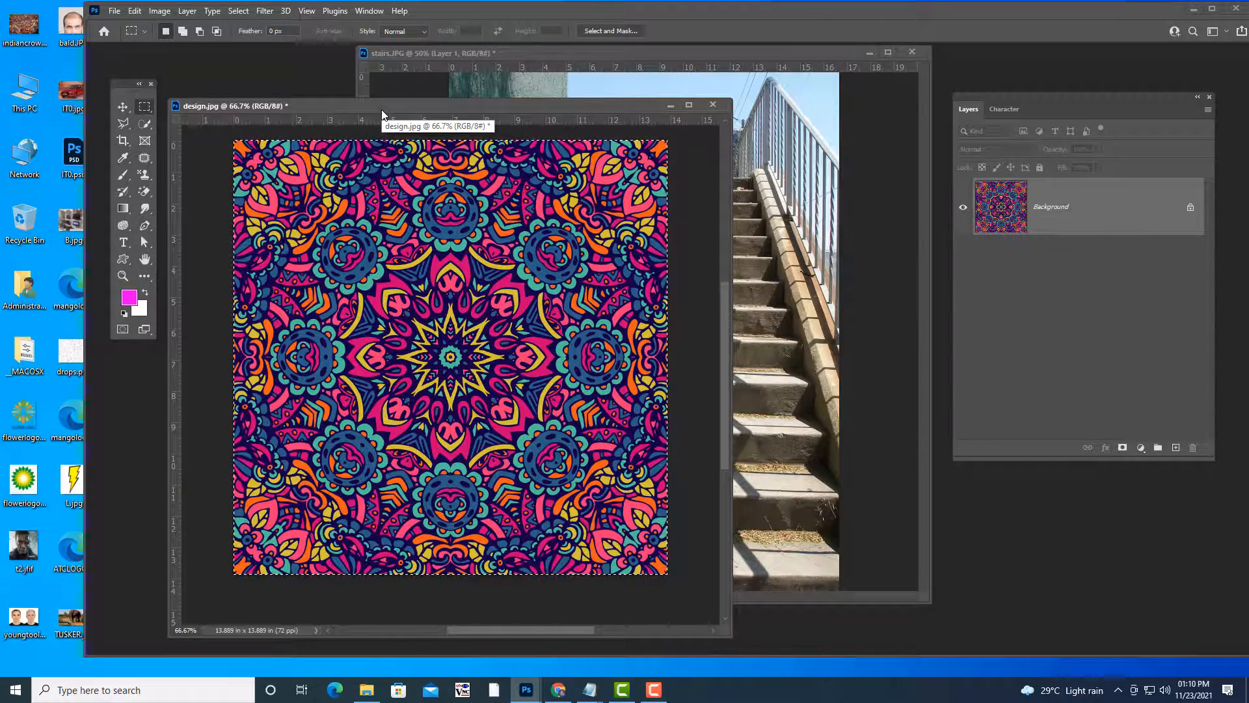
Return to stairs.JPG, open the Vanishing Point filter on Layer 1 and paste the mandala pattern.
{"action": "left_click_drag", "start_coordinate": [572, 52], "coordinate": [533, 81]}
{"action": "left_click", "coordinate": [260, 16]}
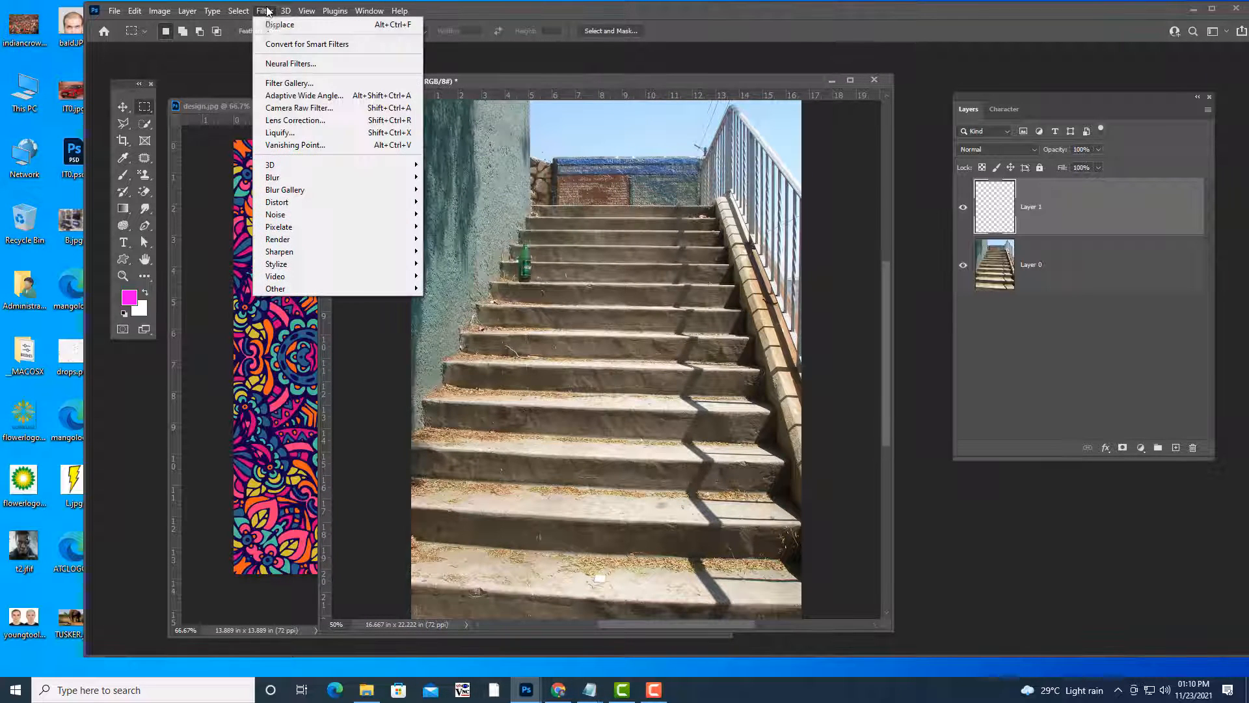
{"action": "left_click", "coordinate": [301, 143]}
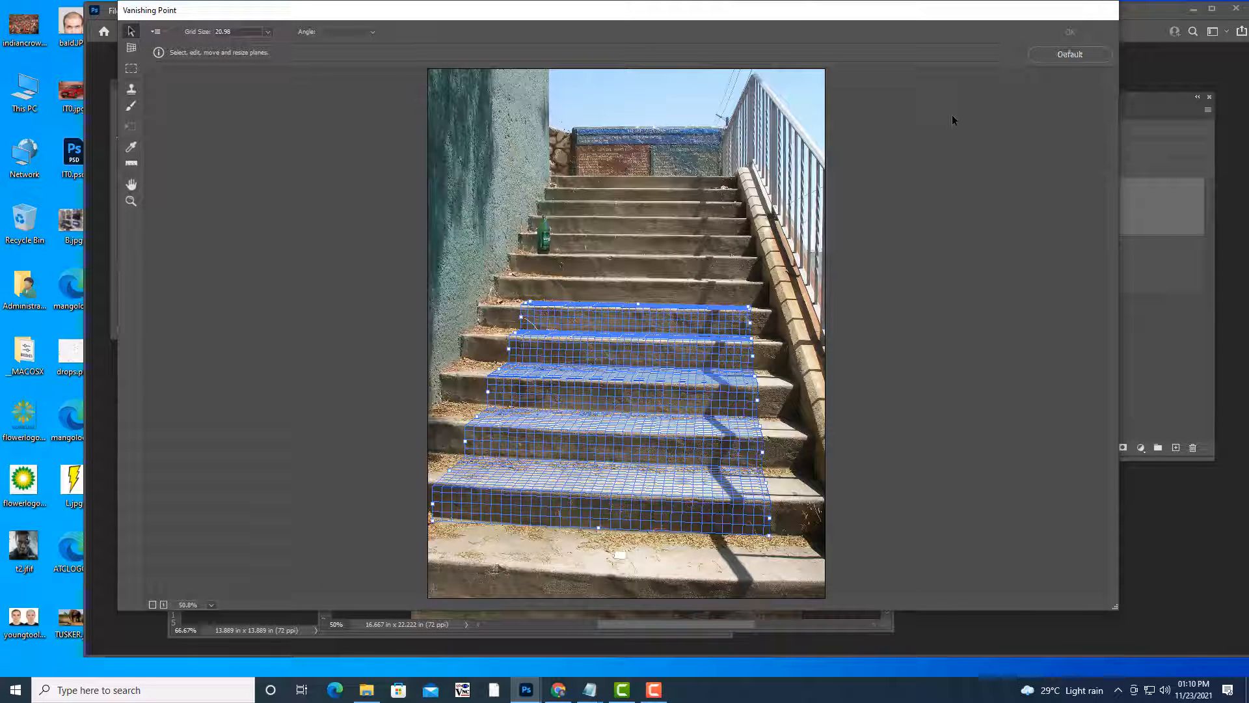
{"action": "key", "text": "ctrl+v"}
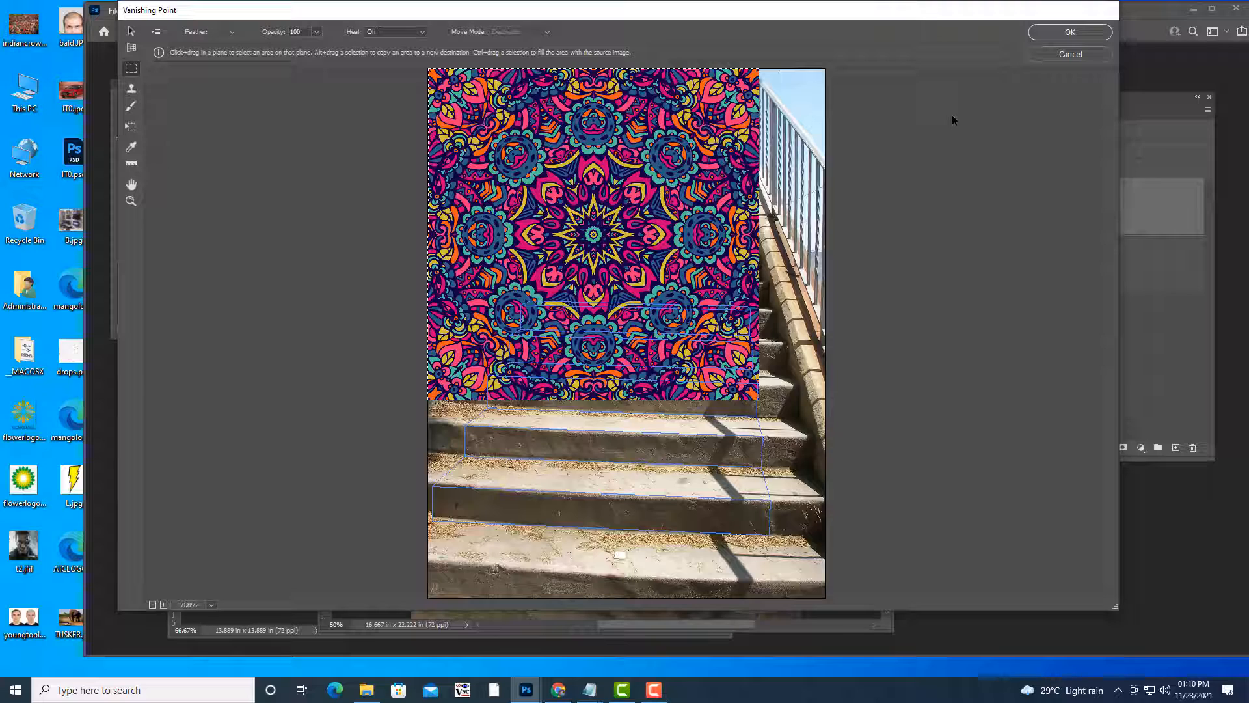
Transform the pasted pattern into a short, wide strip about as wide as the top plane and place it just above the grid.
{"action": "key", "text": "t"}
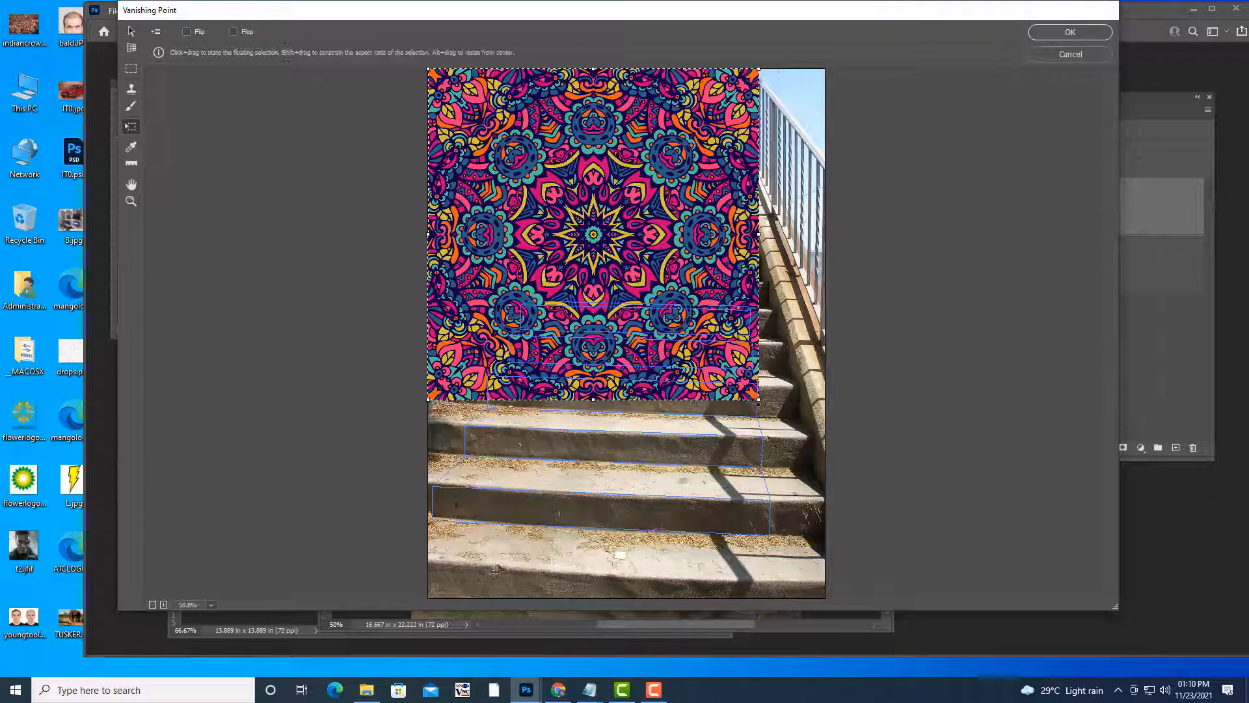
{"action": "left_click_drag", "start_coordinate": [759, 399], "coordinate": [750, 264]}
{"action": "left_click_drag", "start_coordinate": [644, 263], "coordinate": [658, 283]}
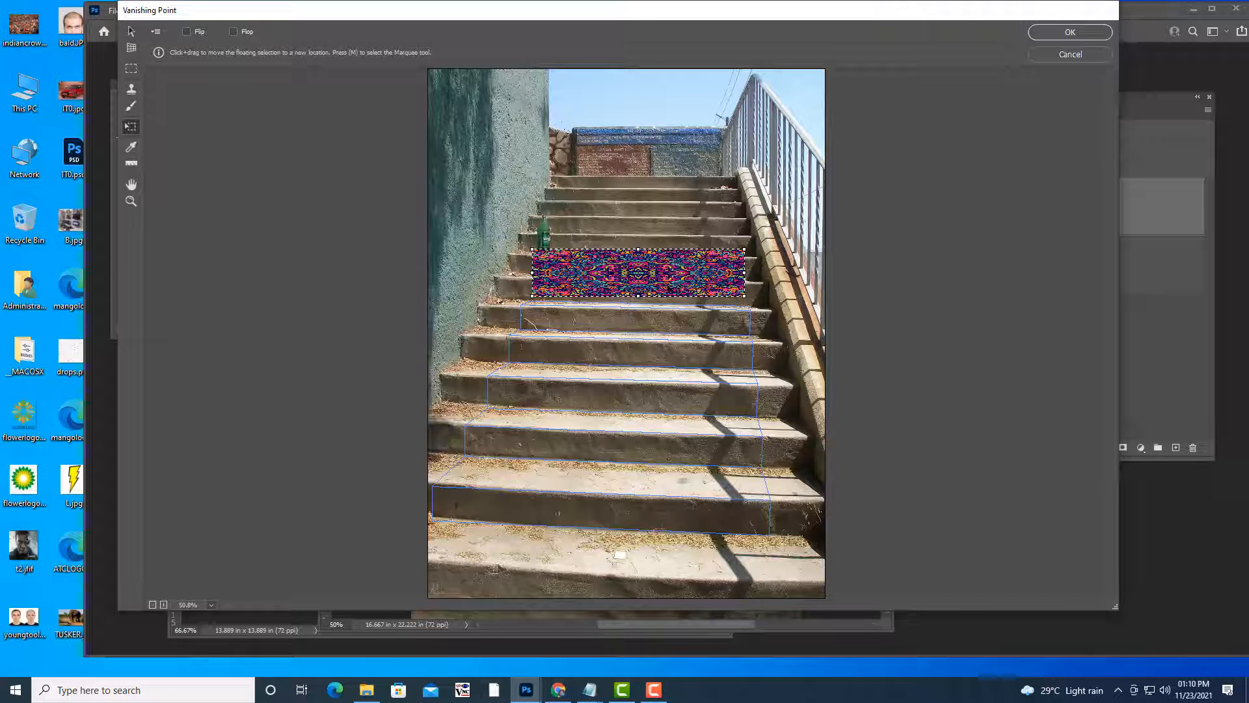
Move the pattern onto the connected planes so it runs down all five steps, shift it sideways to show the star, and apply the filter.
{"action": "left_click_drag", "start_coordinate": [670, 276], "coordinate": [673, 315]}
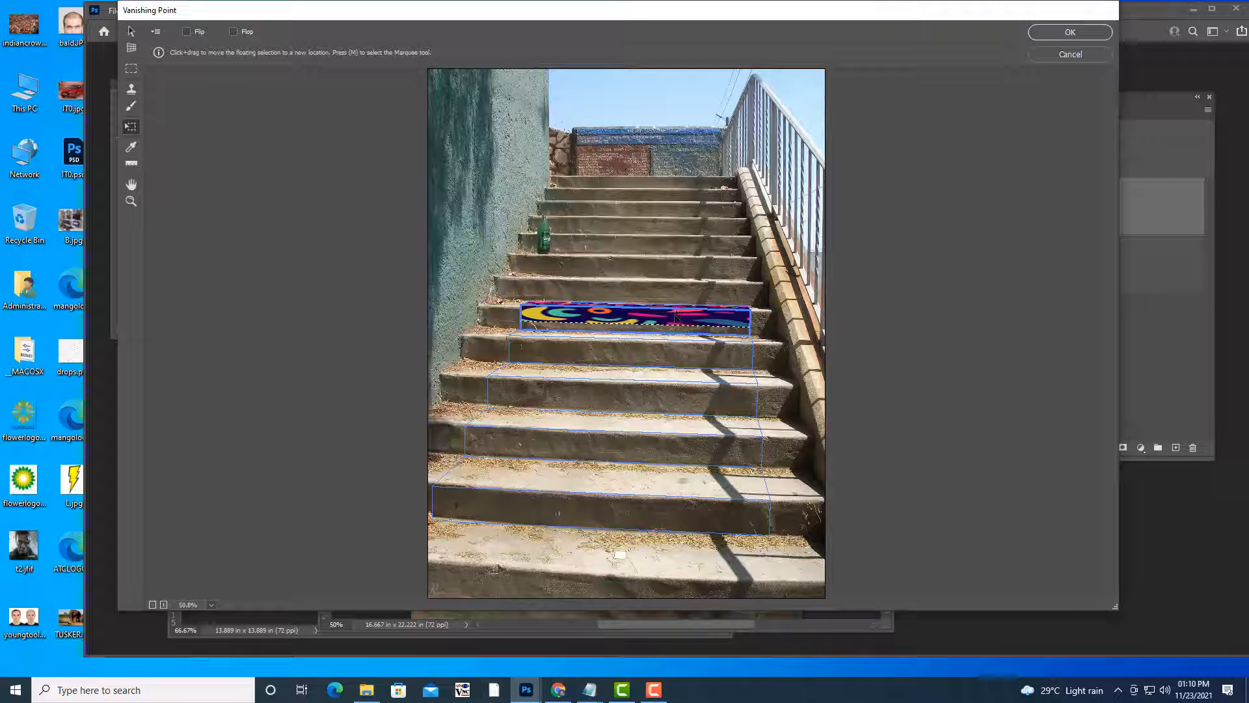
{"action": "left_click_drag", "start_coordinate": [675, 328], "coordinate": [677, 351]}
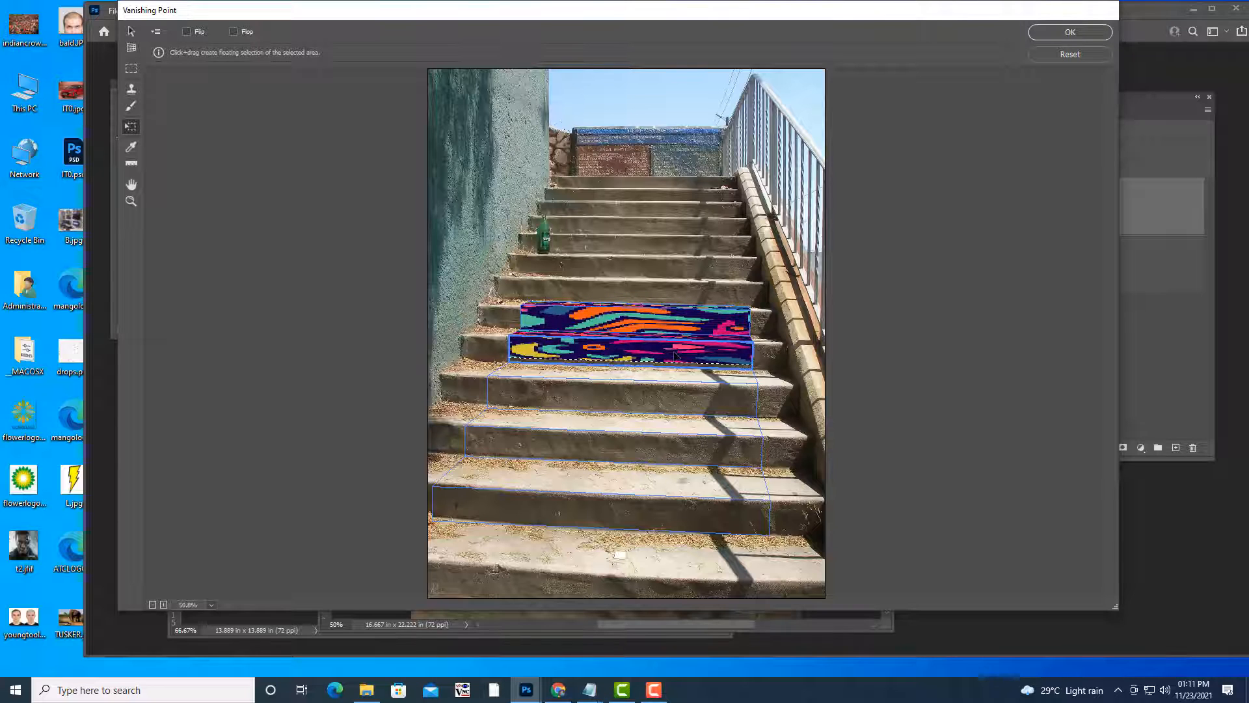
{"action": "left_click_drag", "start_coordinate": [675, 355], "coordinate": [665, 380]}
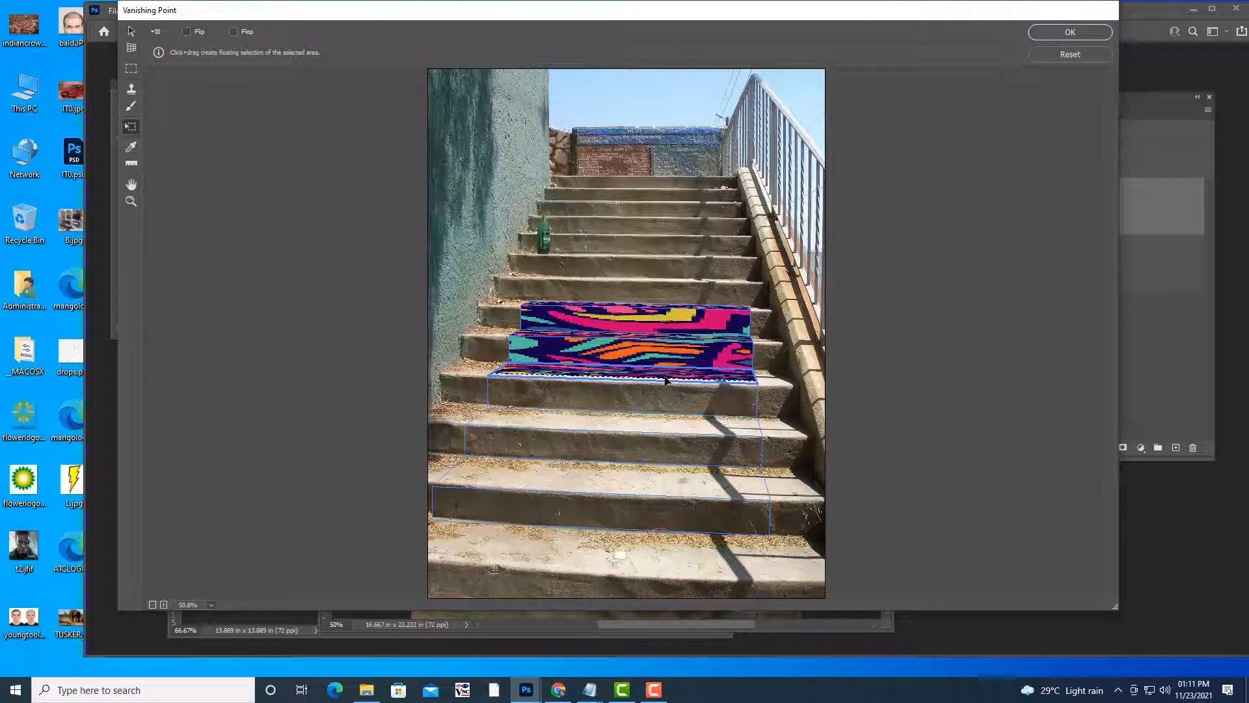
{"action": "mouse_move", "coordinate": [609, 322]}
{"action": "left_mouse_down"}
{"action": "mouse_move", "coordinate": [622, 346]}
{"action": "mouse_move", "coordinate": [628, 325]}
{"action": "left_mouse_up"}
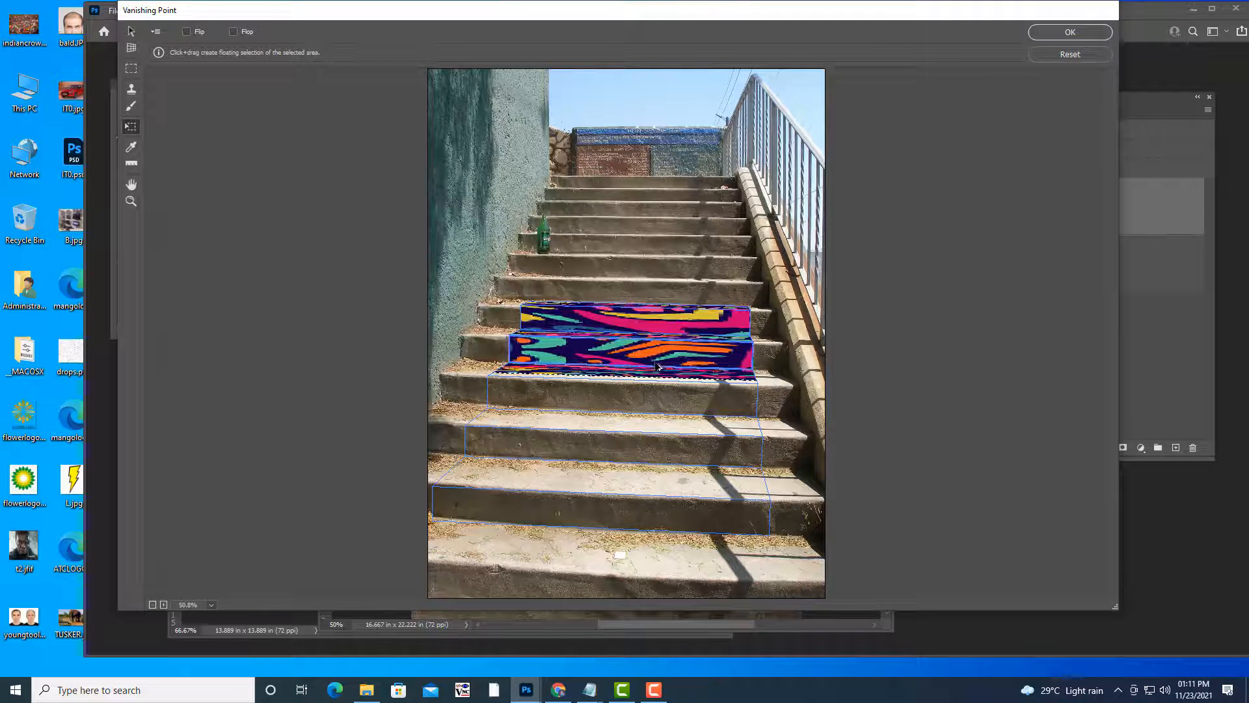
{"action": "left_click_drag", "start_coordinate": [643, 371], "coordinate": [698, 512]}
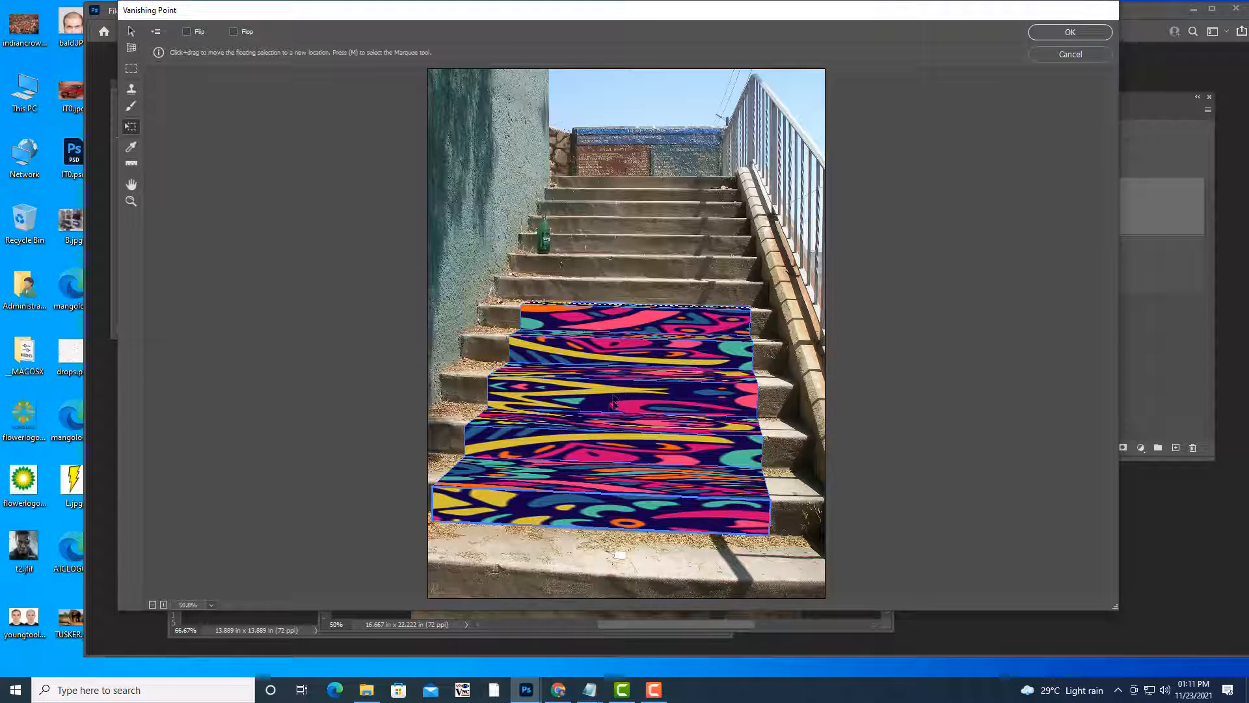
{"action": "left_click_drag", "start_coordinate": [613, 401], "coordinate": [774, 408]}
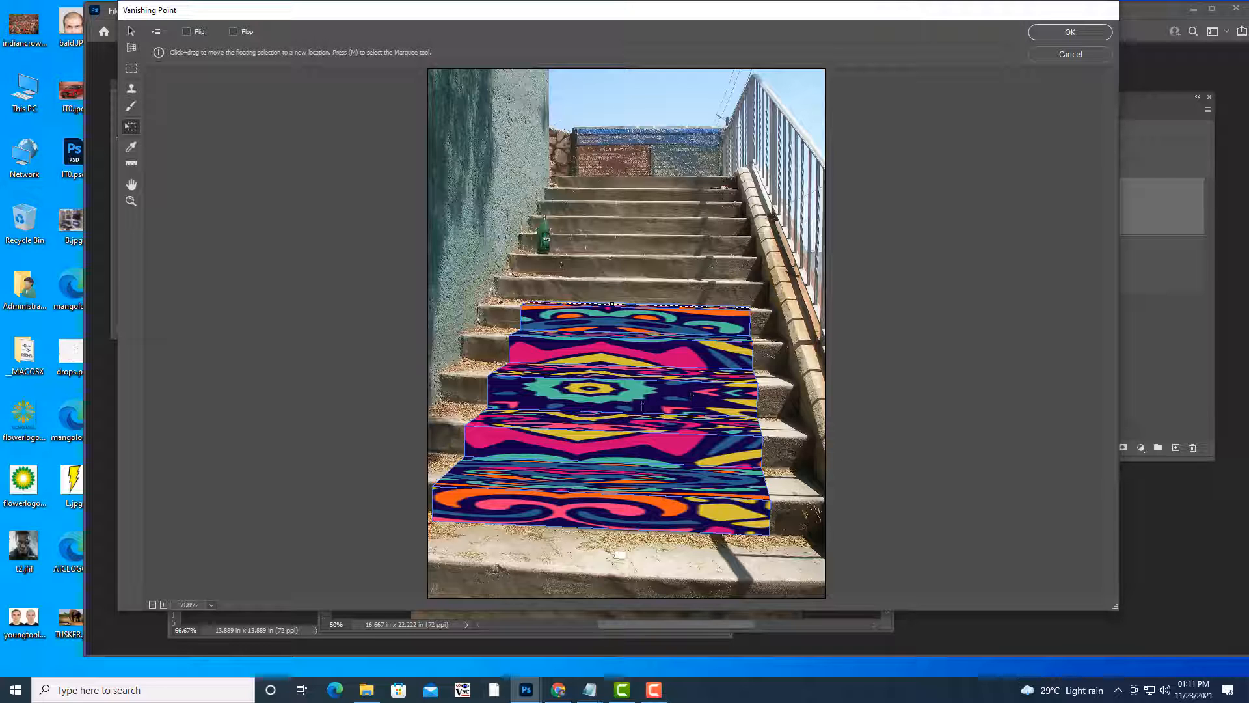
{"action": "left_click", "coordinate": [1070, 32]}
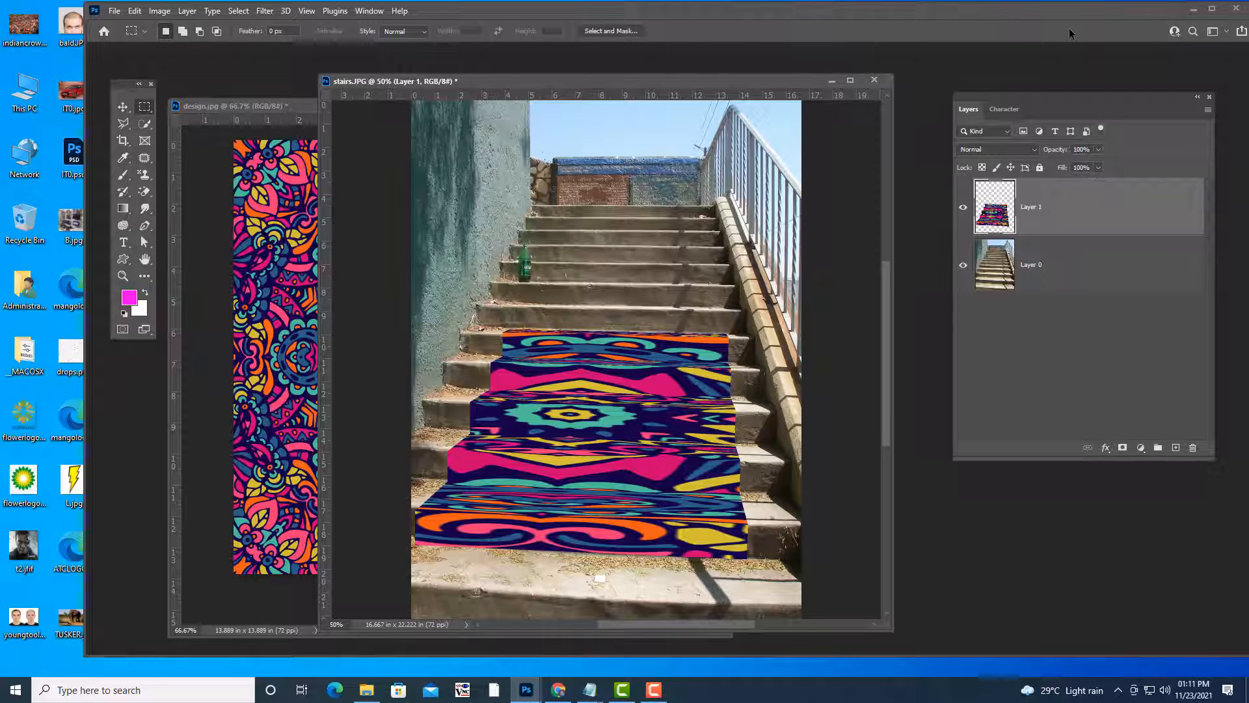
Set the blend mode of Layer 1 to Multiply so the pattern mixes with the stairs.
{"action": "left_click_drag", "start_coordinate": [718, 82], "coordinate": [725, 68]}
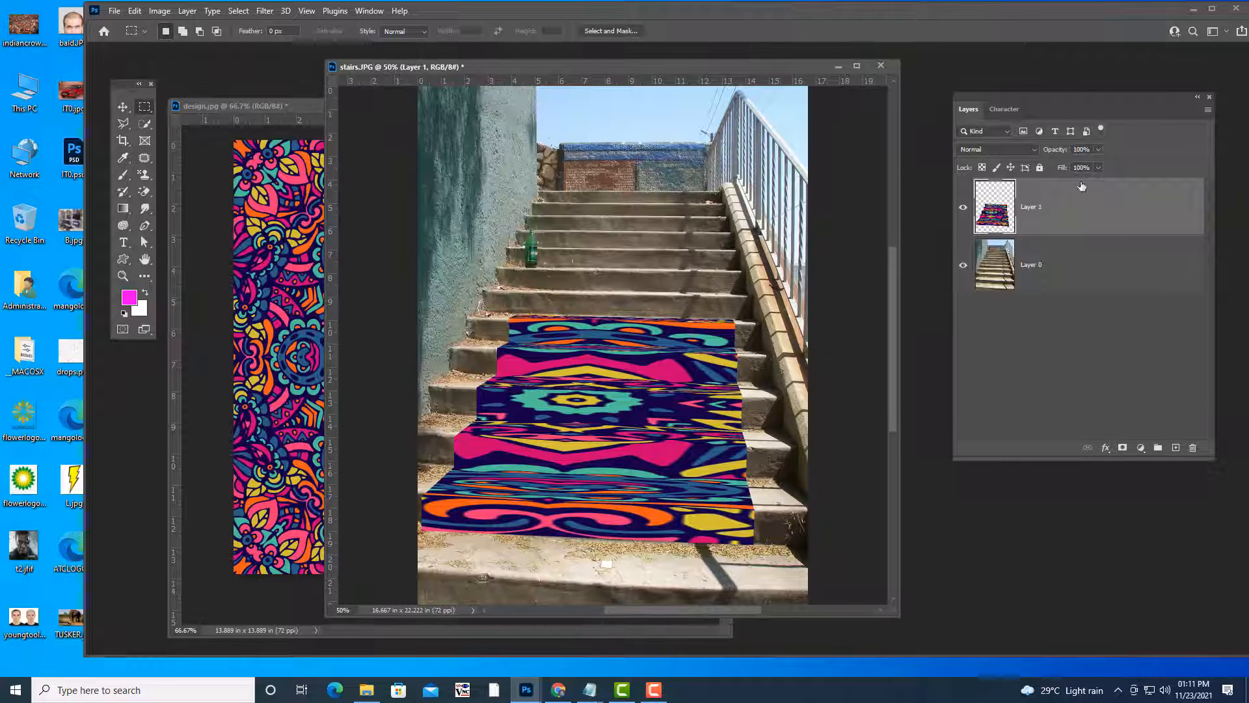
{"action": "left_click", "coordinate": [1009, 149]}
{"action": "left_click", "coordinate": [996, 202]}
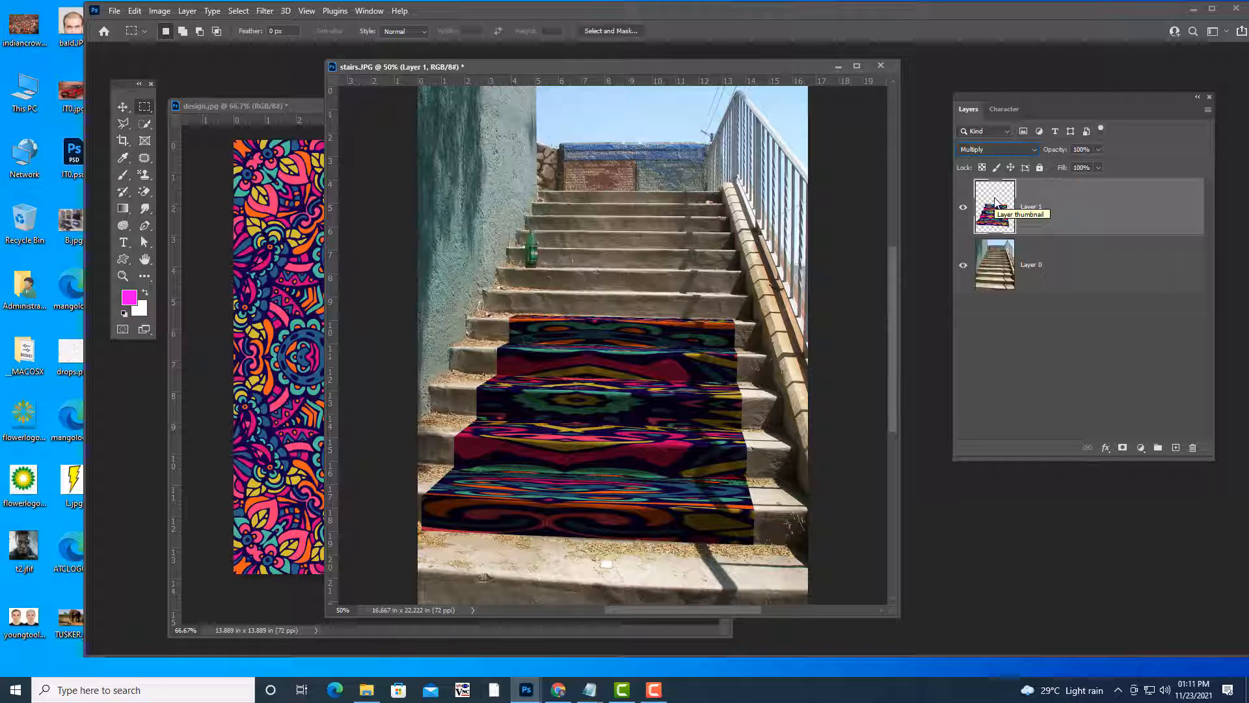
{"action": "left_click_drag", "start_coordinate": [618, 70], "coordinate": [596, 66]}
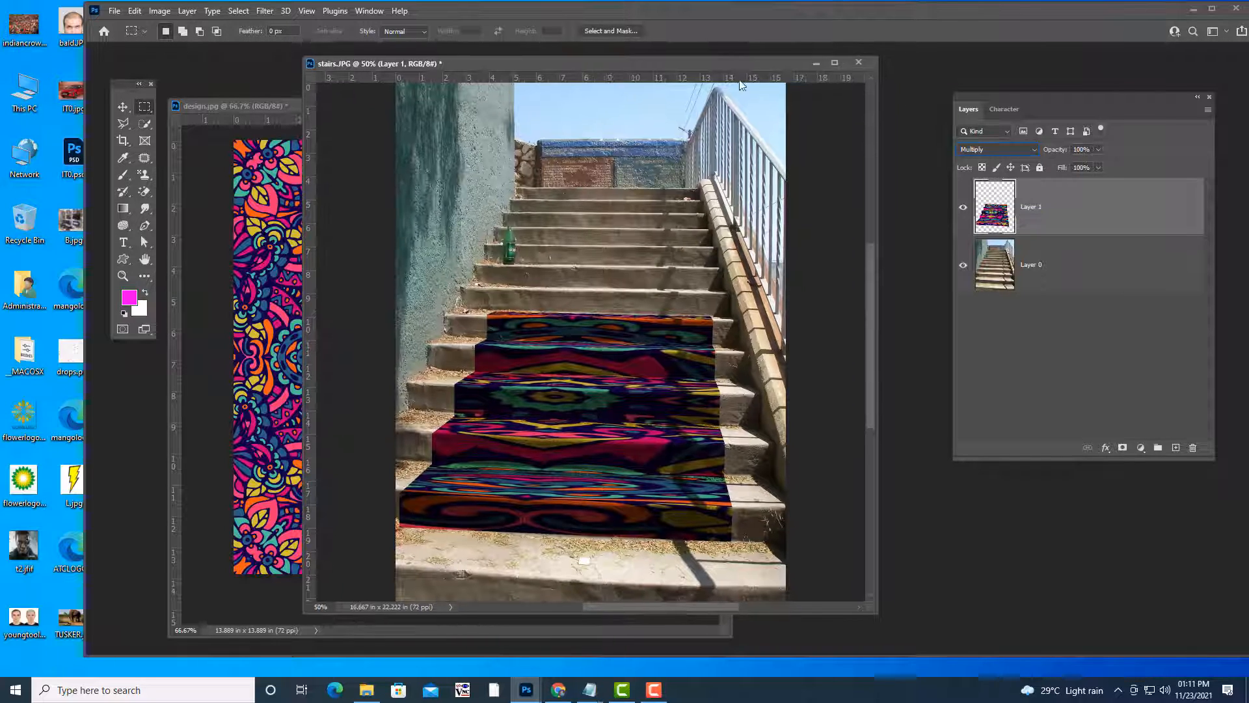
{"action": "left_click_drag", "start_coordinate": [1041, 95], "coordinate": [1018, 95]}
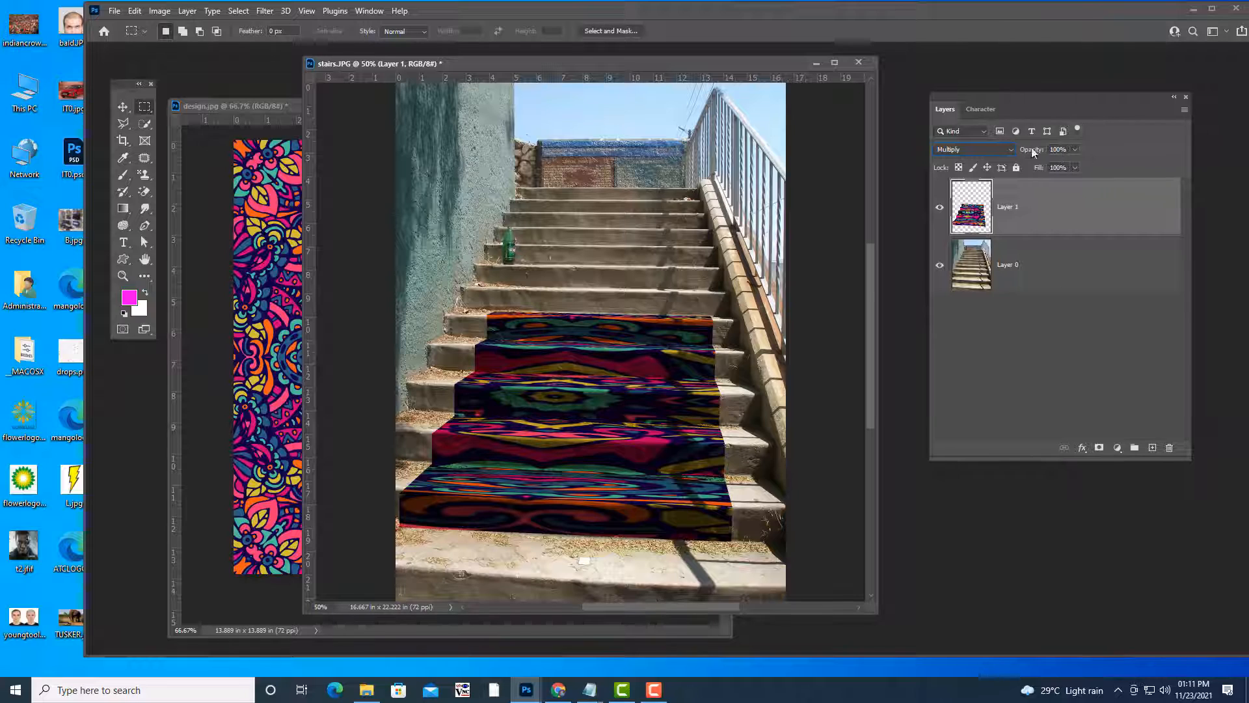
Open the blending options of Layer 1 and move the dialog clear of the patterned stairs.
{"action": "double_click", "coordinate": [1060, 219]}
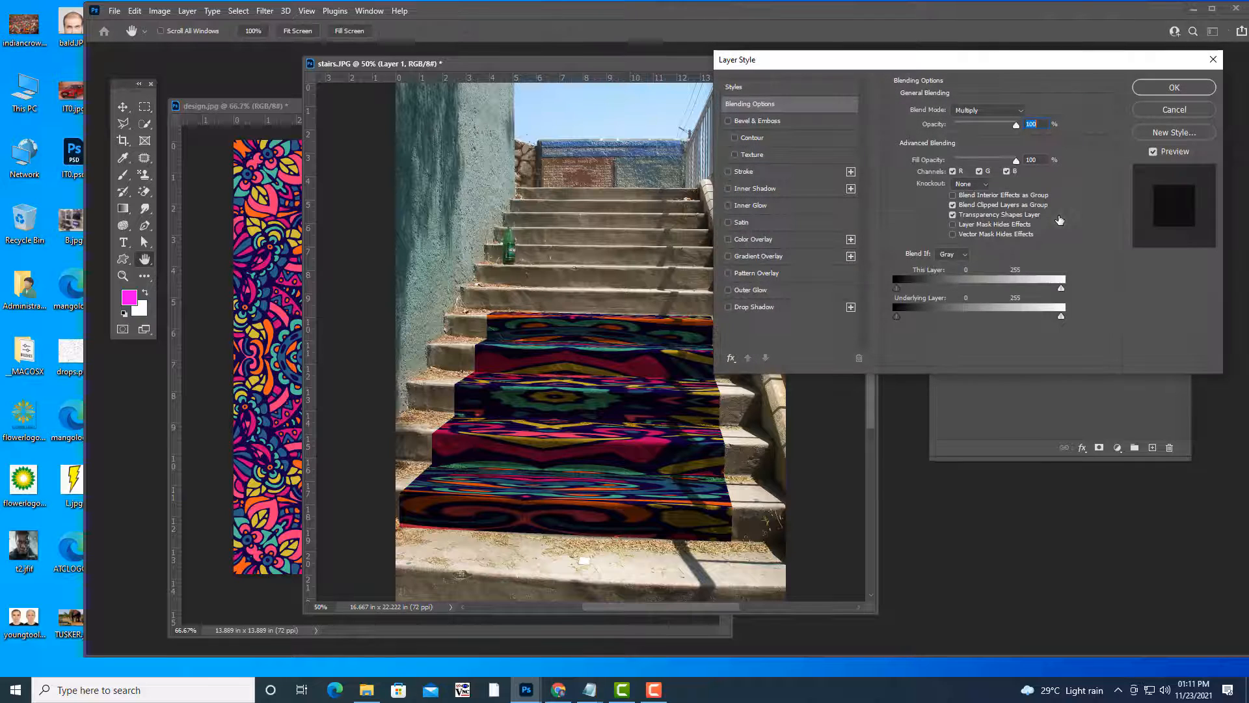
{"action": "left_click_drag", "start_coordinate": [813, 60], "coordinate": [849, 65]}
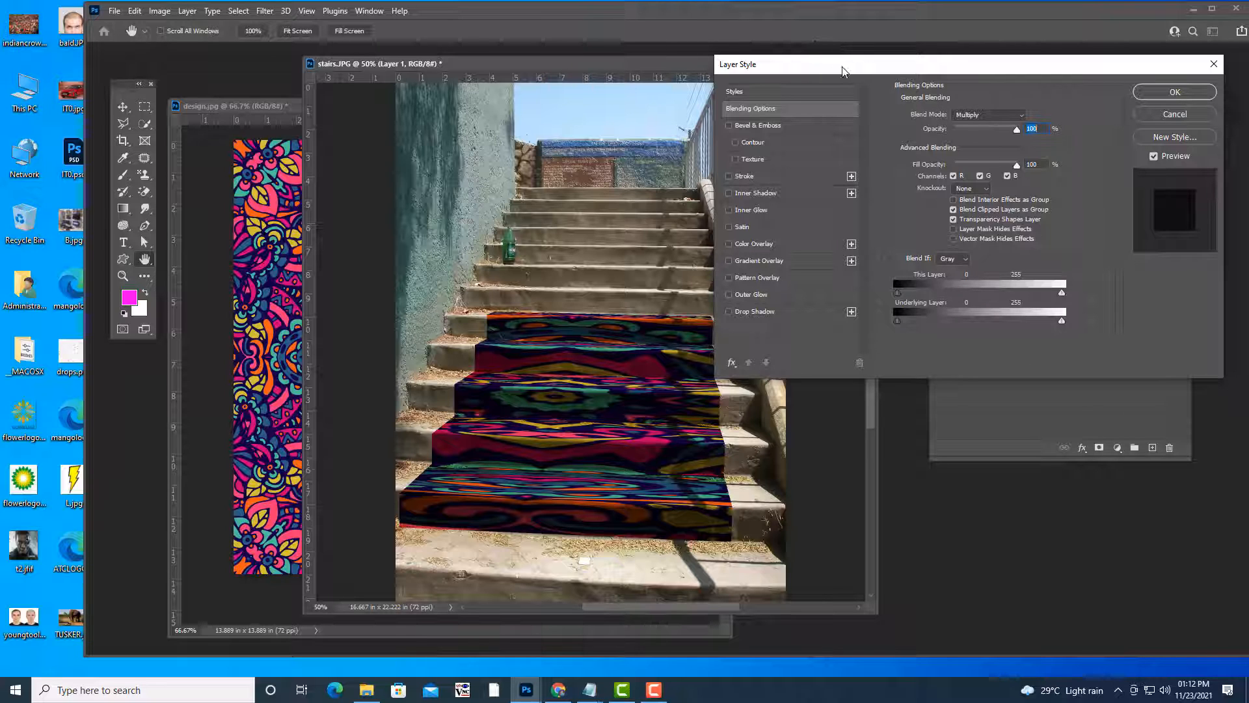
{"action": "left_click_drag", "start_coordinate": [843, 66], "coordinate": [893, 59]}
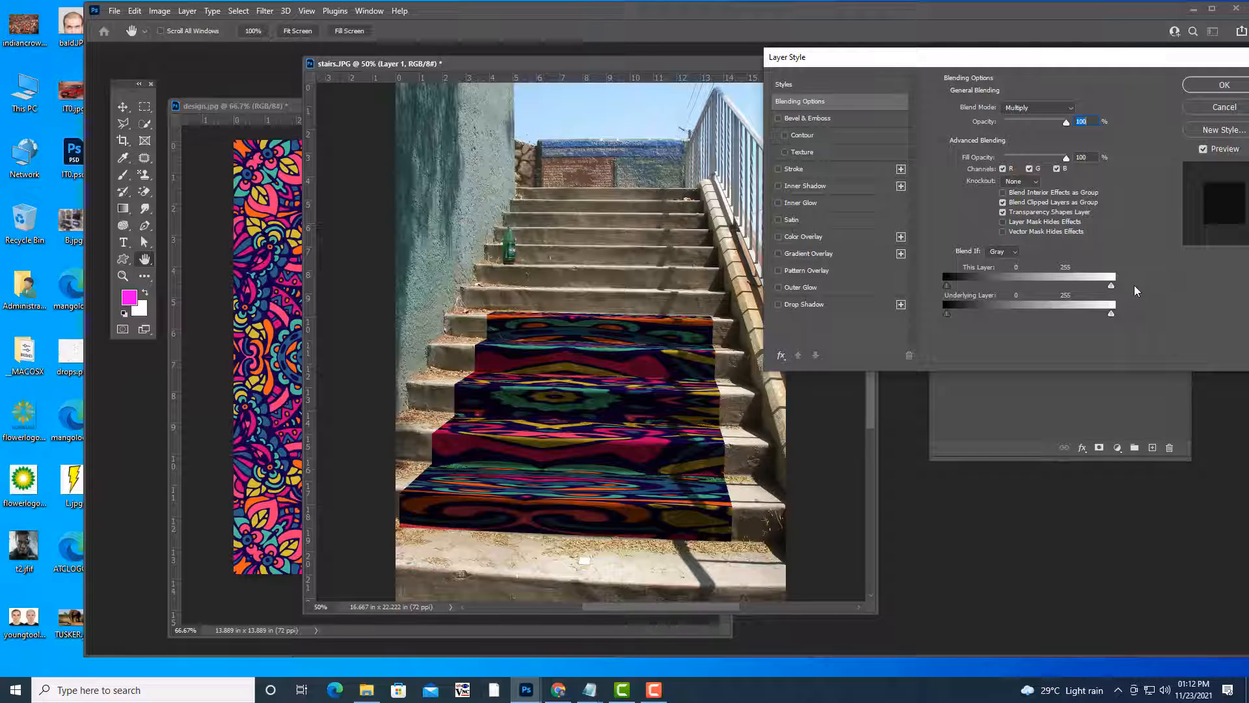
{"action": "left_click_drag", "start_coordinate": [959, 63], "coordinate": [970, 61]}
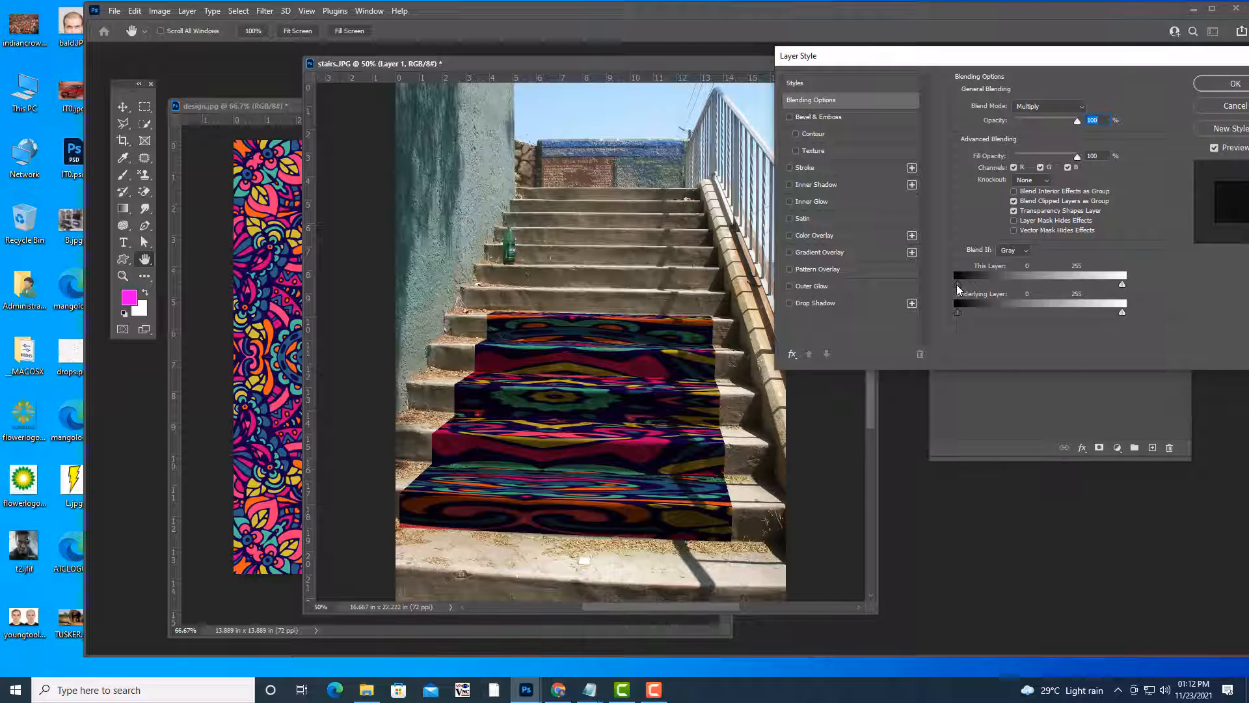
Try unsplit Blend If limits of 51 and 119 for This Layer, and return them to 0 and 255.
{"action": "left_click_drag", "start_coordinate": [957, 285], "coordinate": [997, 284]}
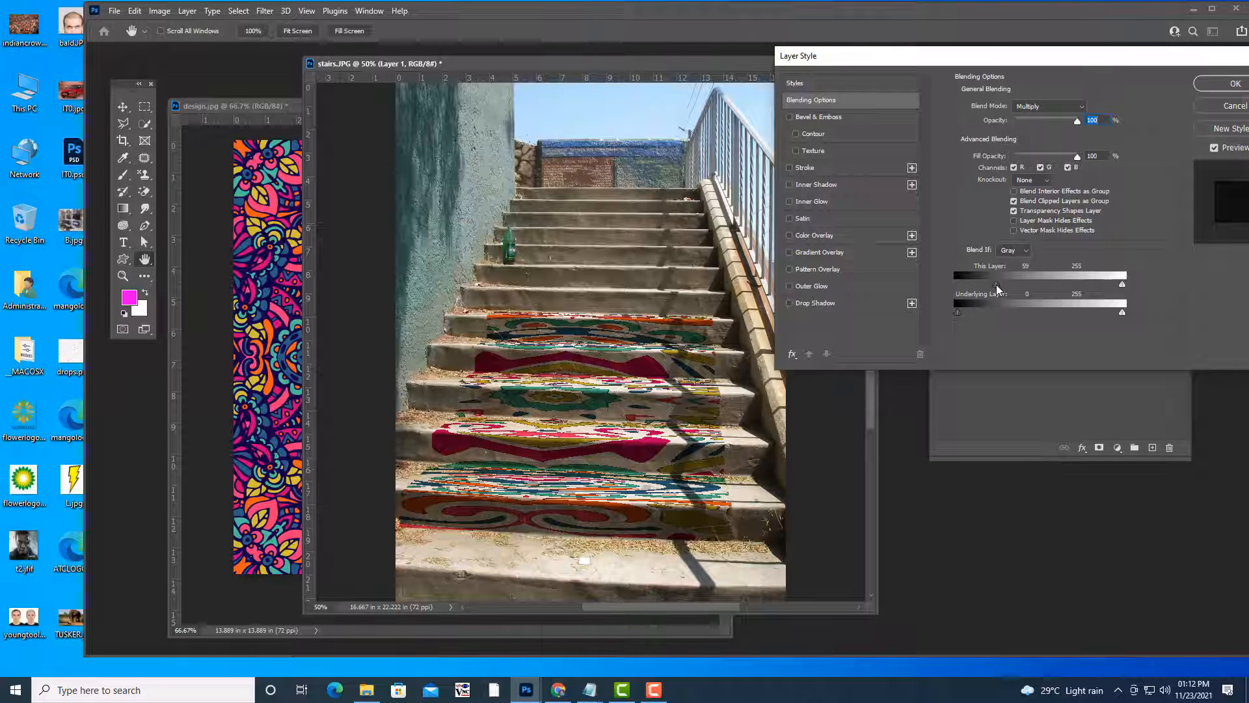
{"action": "left_click_drag", "start_coordinate": [998, 284], "coordinate": [992, 291]}
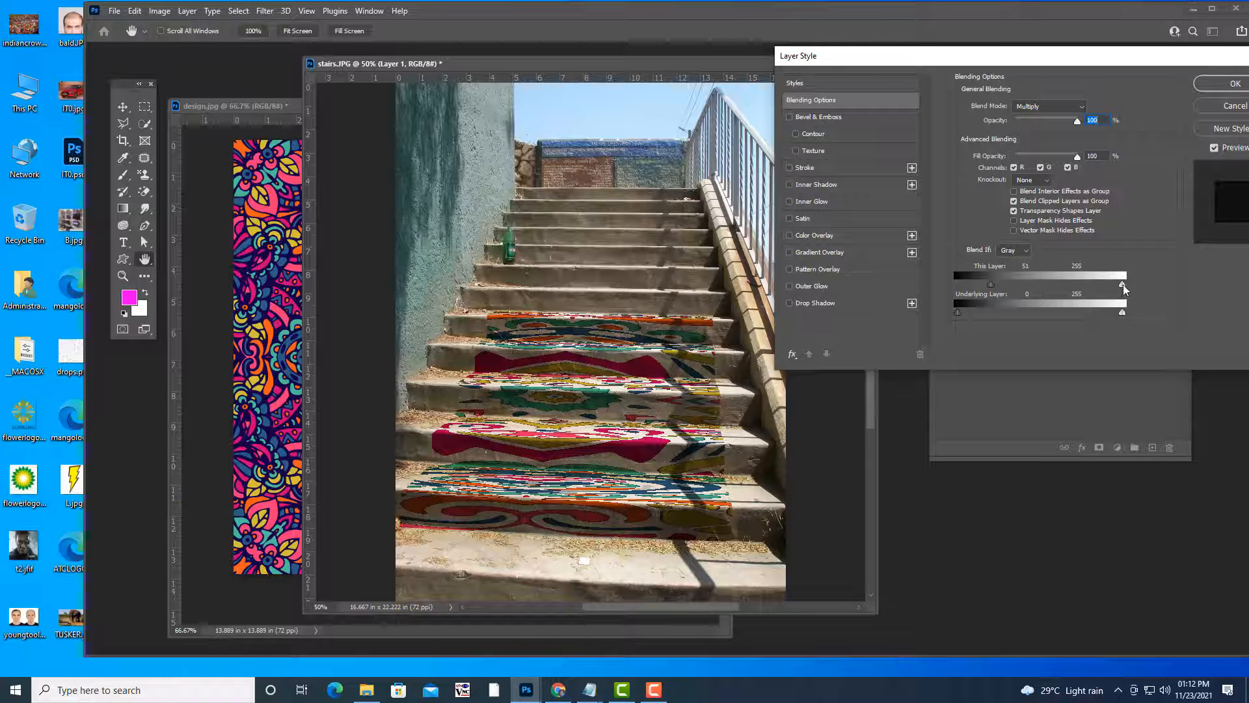
{"action": "left_click_drag", "start_coordinate": [1123, 284], "coordinate": [1035, 296]}
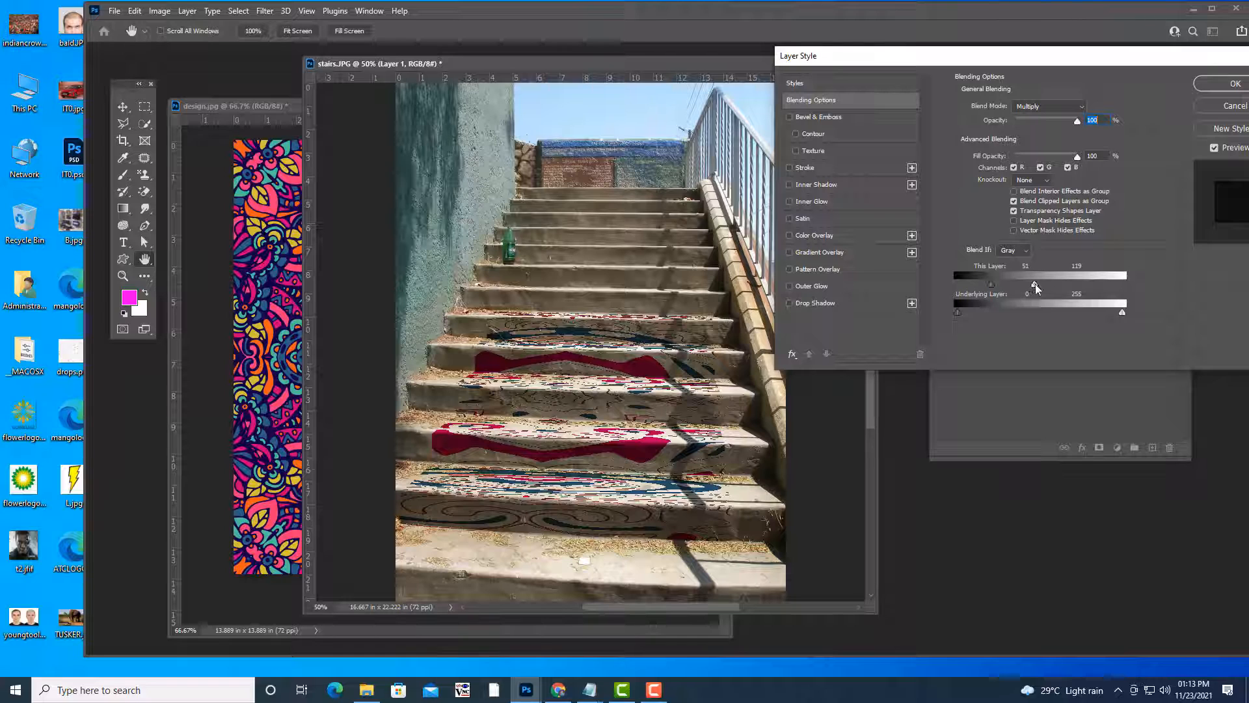
{"action": "left_click_drag", "start_coordinate": [1034, 283], "coordinate": [1143, 290]}
{"action": "left_click_drag", "start_coordinate": [991, 283], "coordinate": [912, 283]}
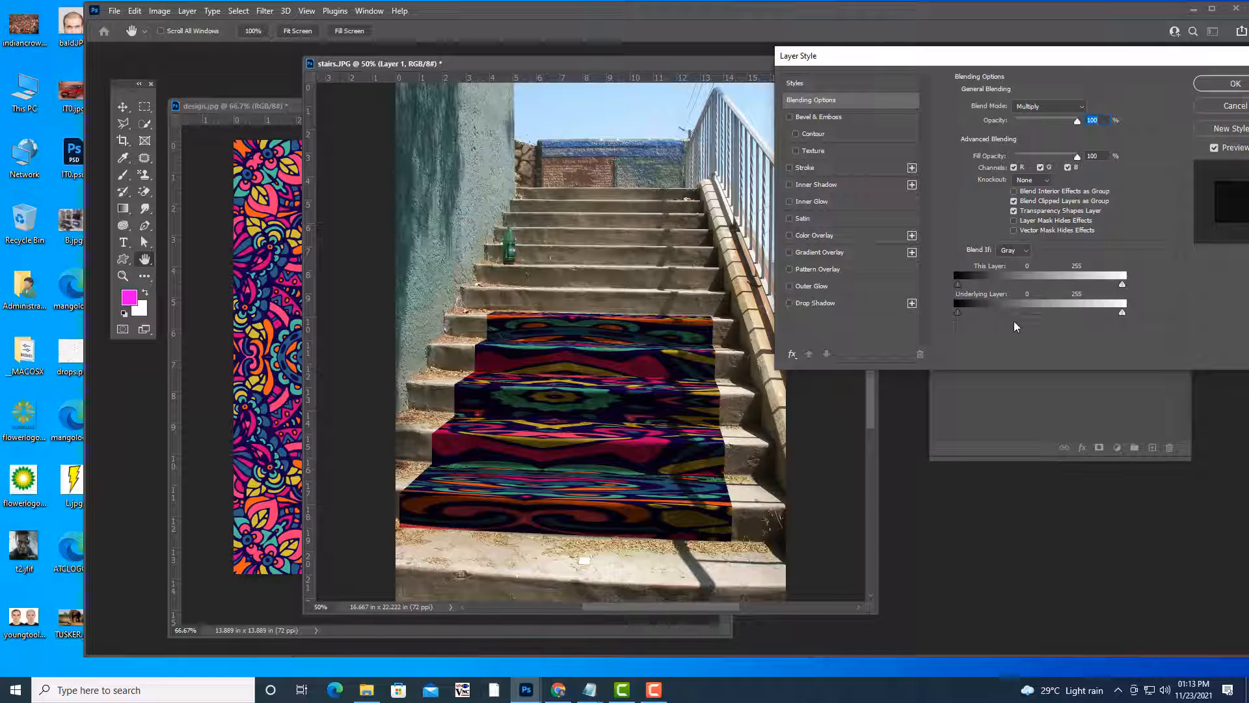
Split the This Layer Blend If sliders to 0 / 114 for the shadows and 173 / 255 for the highlights, and apply the style.
{"action": "key", "text": "alt"}
{"action": "left_click_drag", "start_coordinate": [959, 284], "coordinate": [1019, 286]}
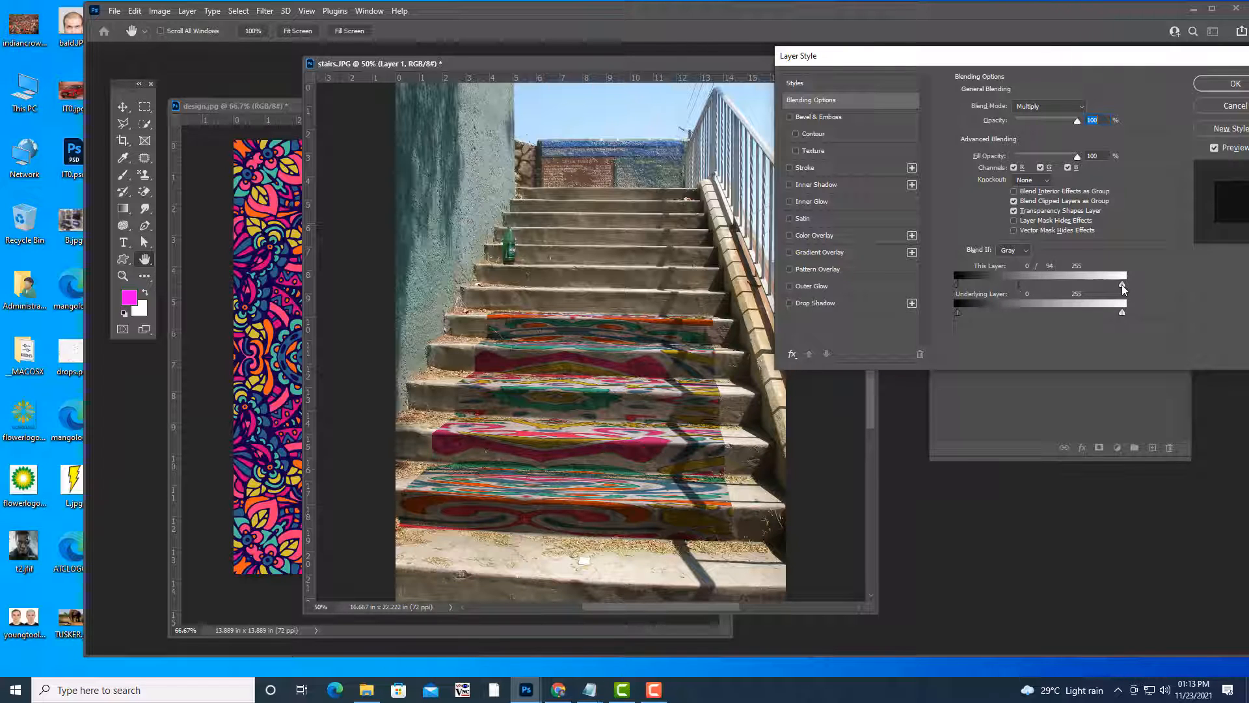
{"action": "left_click_drag", "start_coordinate": [1122, 284], "coordinate": [1080, 290]}
{"action": "left_click_drag", "start_coordinate": [1020, 285], "coordinate": [1024, 285]}
{"action": "key", "text": "alt"}
{"action": "left_click_drag", "start_coordinate": [1024, 286], "coordinate": [1033, 285]}
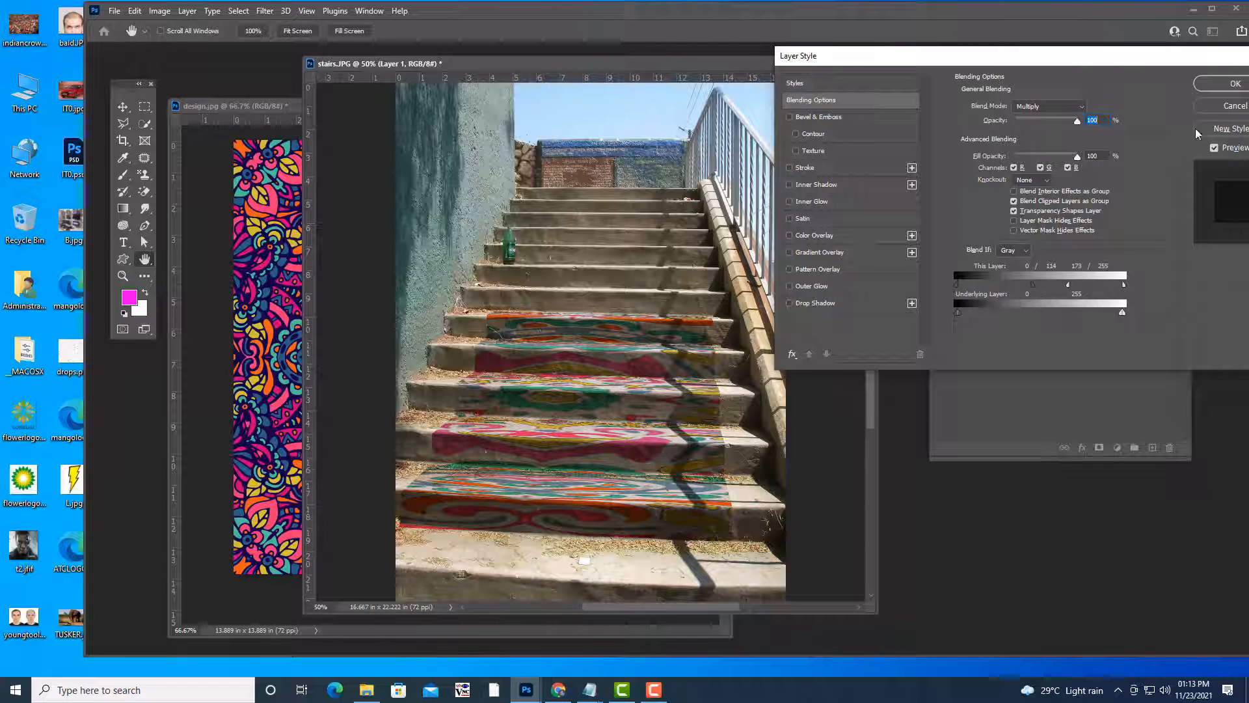
{"action": "left_click", "coordinate": [1221, 91]}
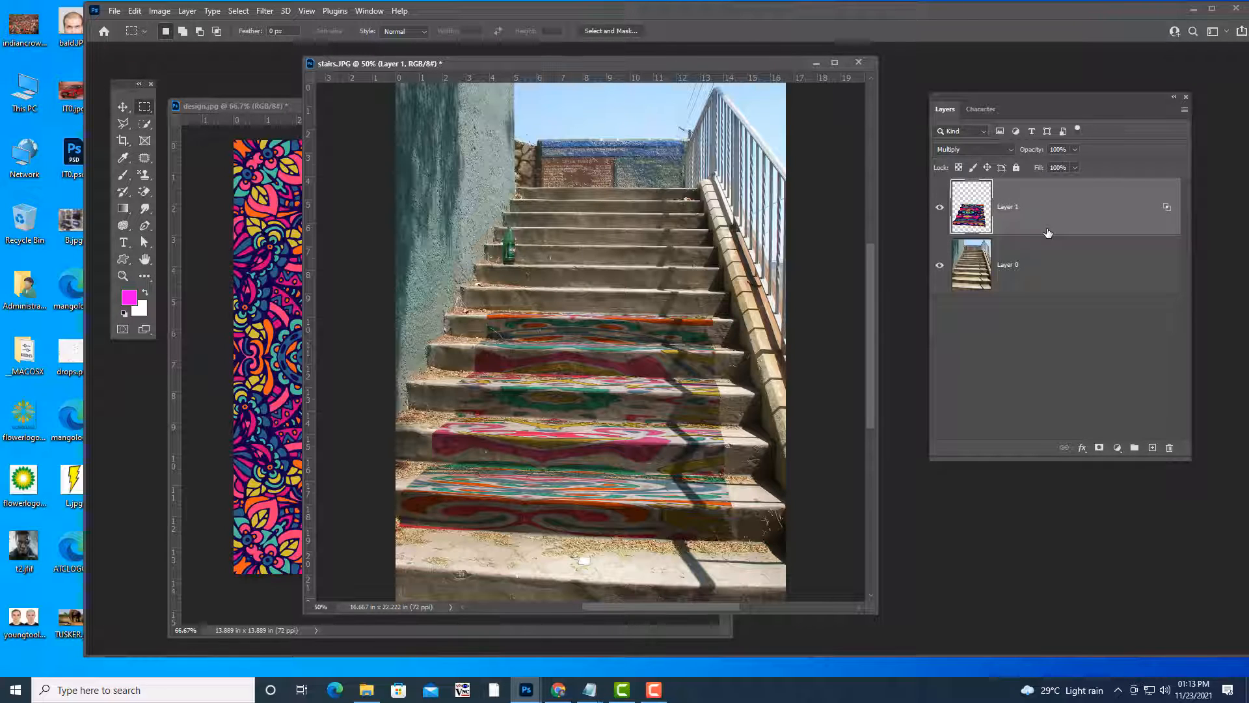
Duplicate Layer 1 to strengthen the pattern and group both pattern layers.
{"action": "key", "text": "ctrl+j"}
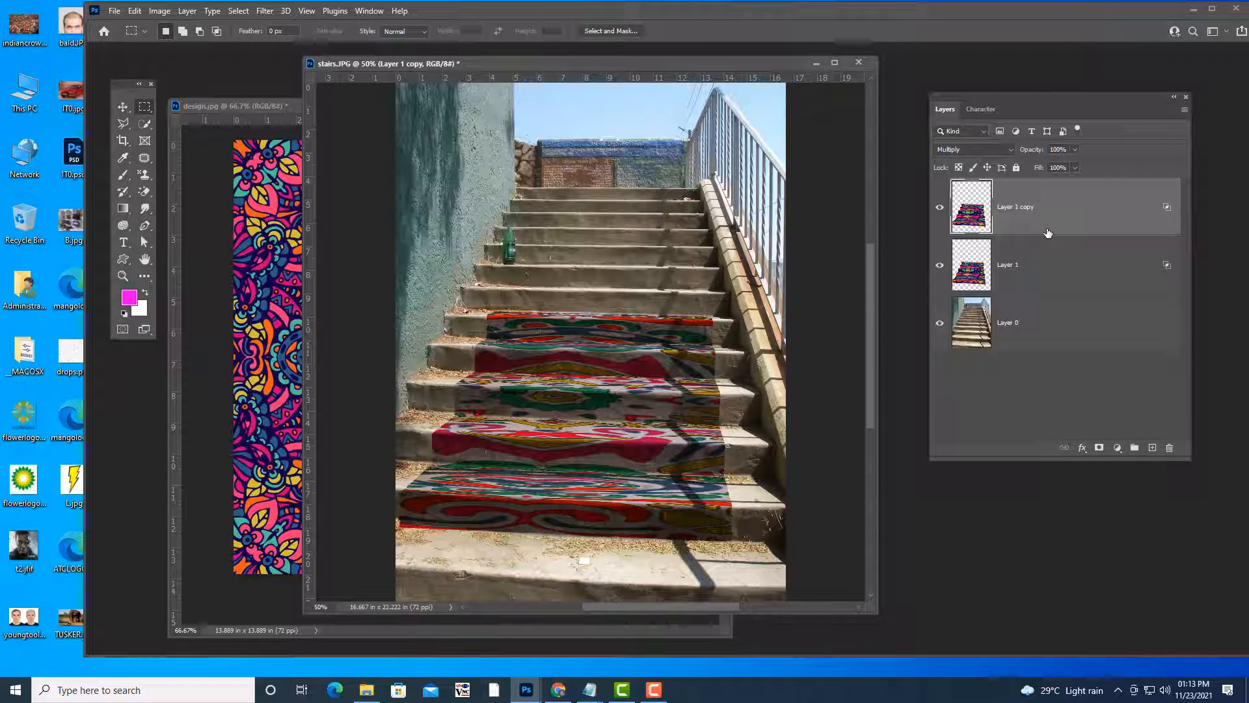
{"action": "left_click", "coordinate": [1084, 262], "text": "shift"}
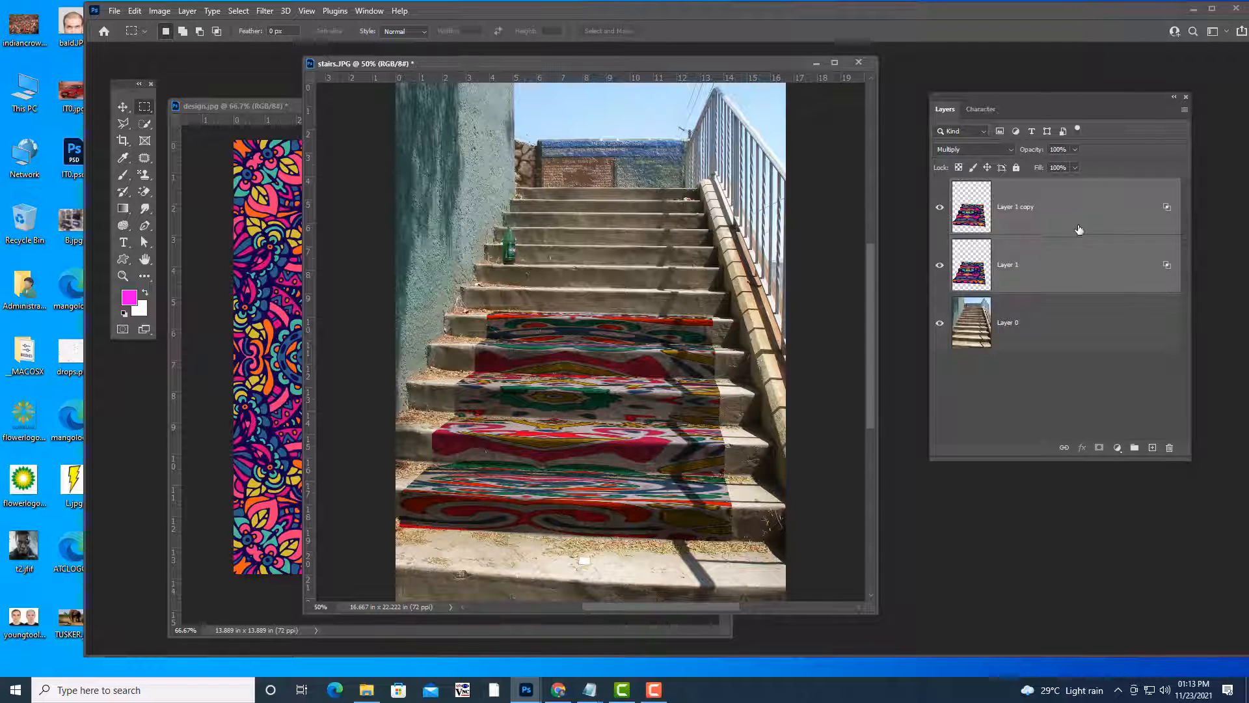
{"action": "key", "text": "ctrl+g"}
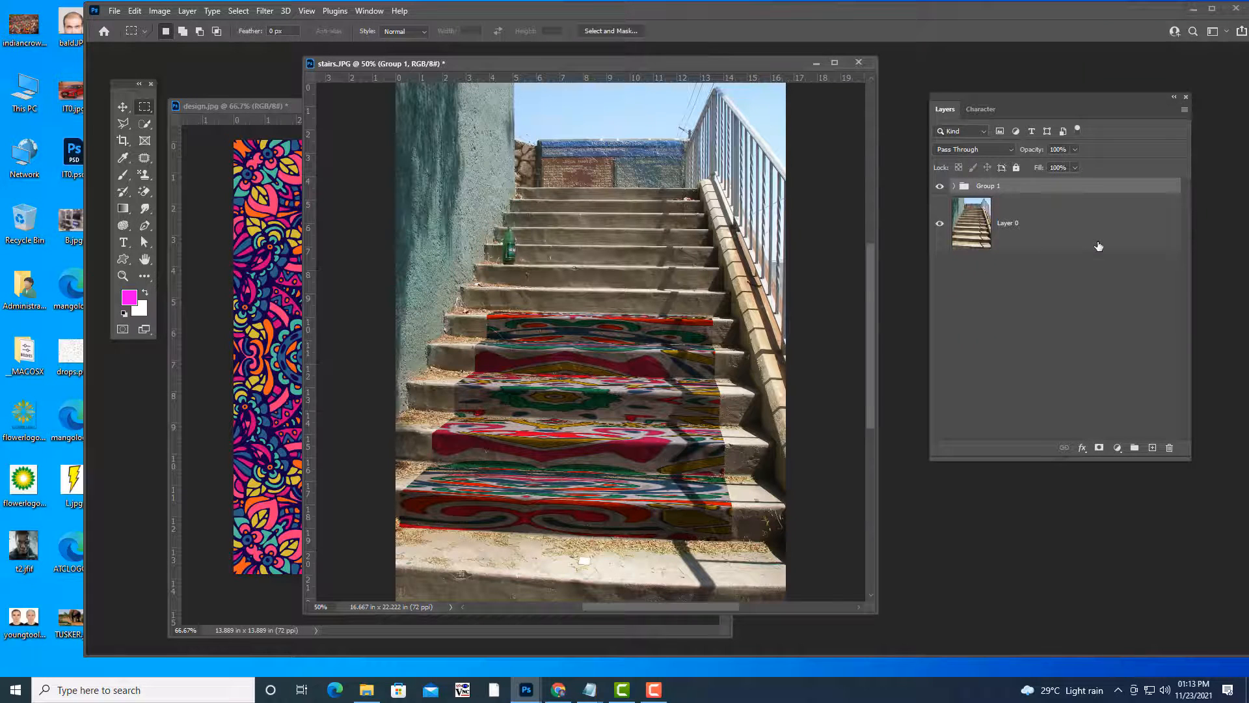
Rename the new layer group as design.
{"action": "double_click", "coordinate": [990, 186]}
{"action": "type", "text": "design"}
{"action": "key", "text": "Return"}
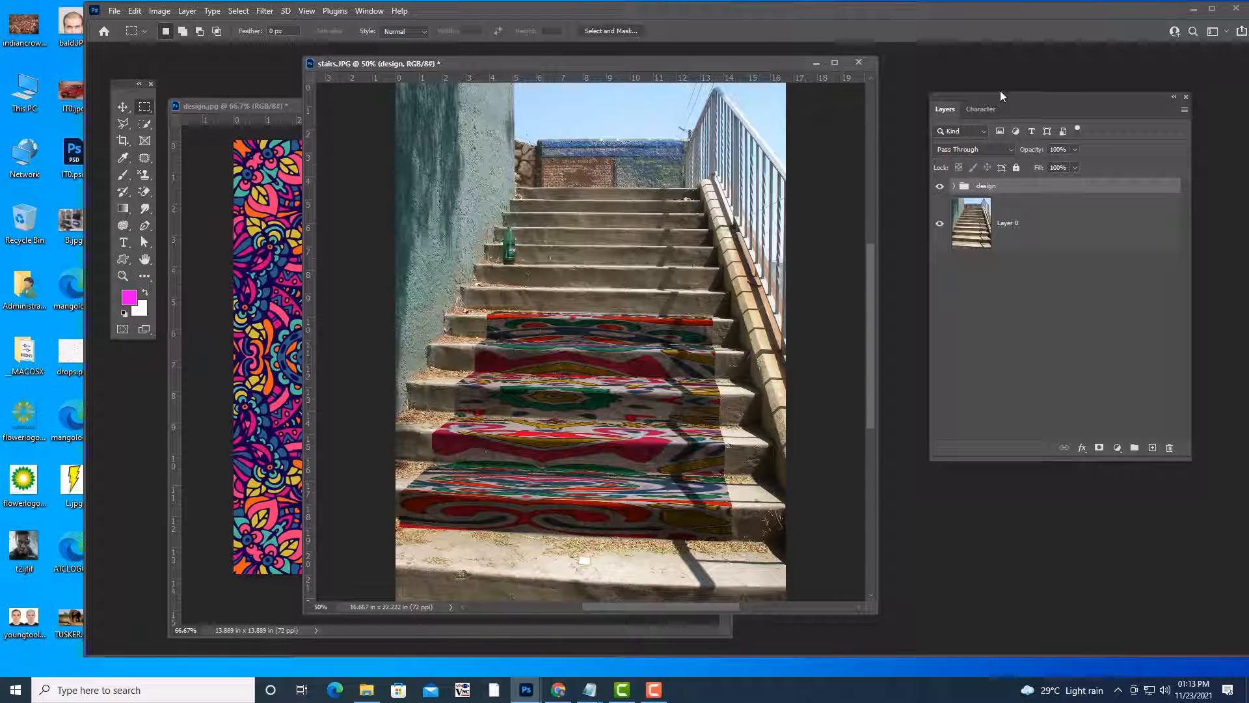
{"action": "left_click_drag", "start_coordinate": [1010, 95], "coordinate": [1015, 73]}
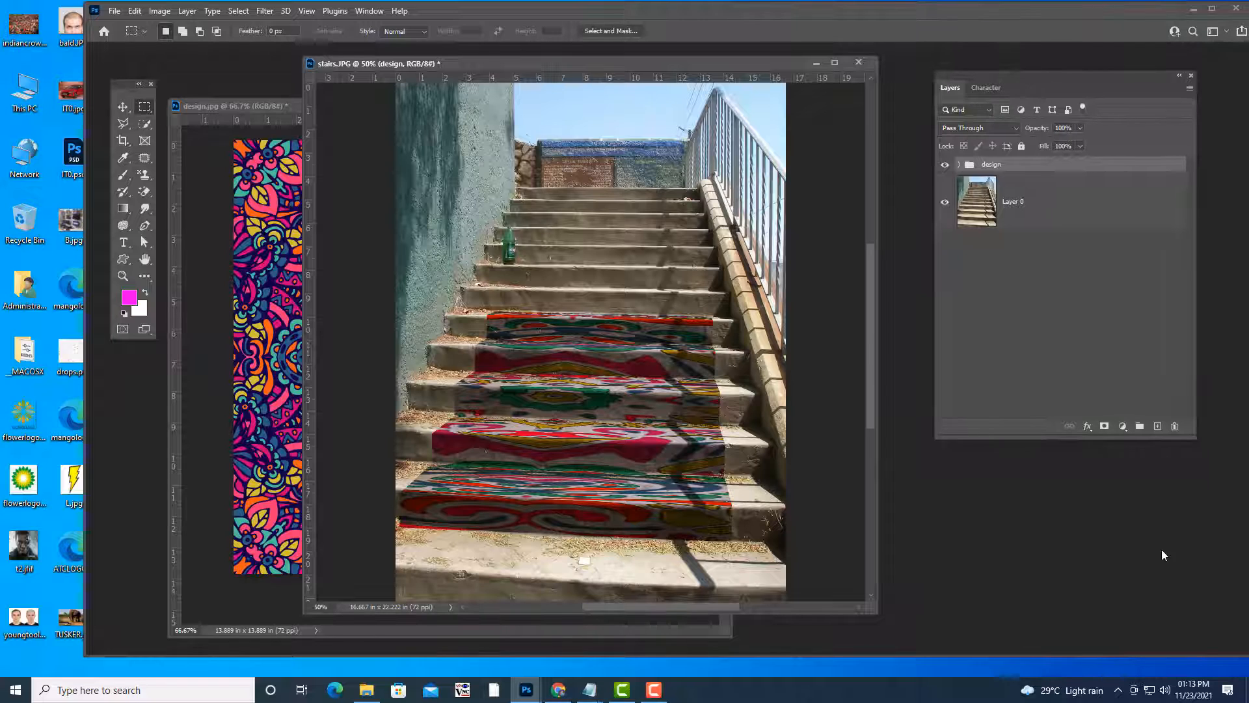
Add a black mask that hides the design group, and choose the Brush Tool with the Soft Round tip.
{"action": "left_click", "coordinate": [1104, 426], "text": "alt"}
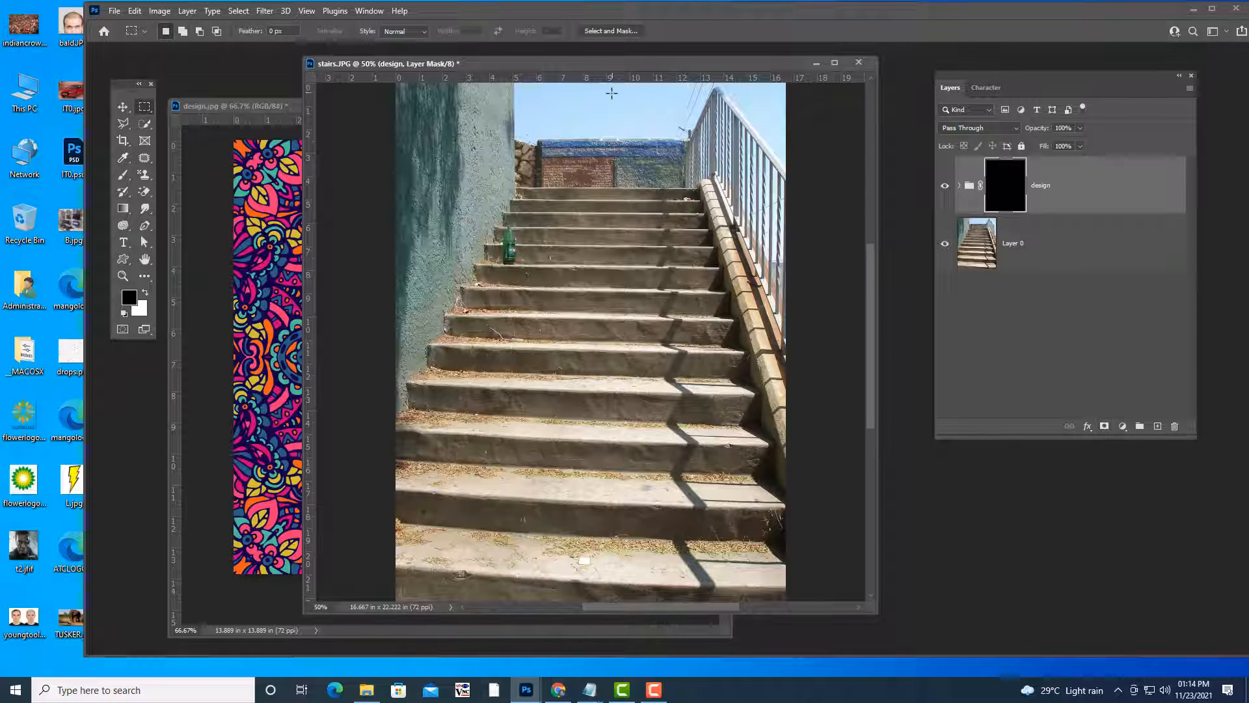
{"action": "left_click_drag", "start_coordinate": [614, 63], "coordinate": [629, 63]}
{"action": "left_click", "coordinate": [123, 175]}
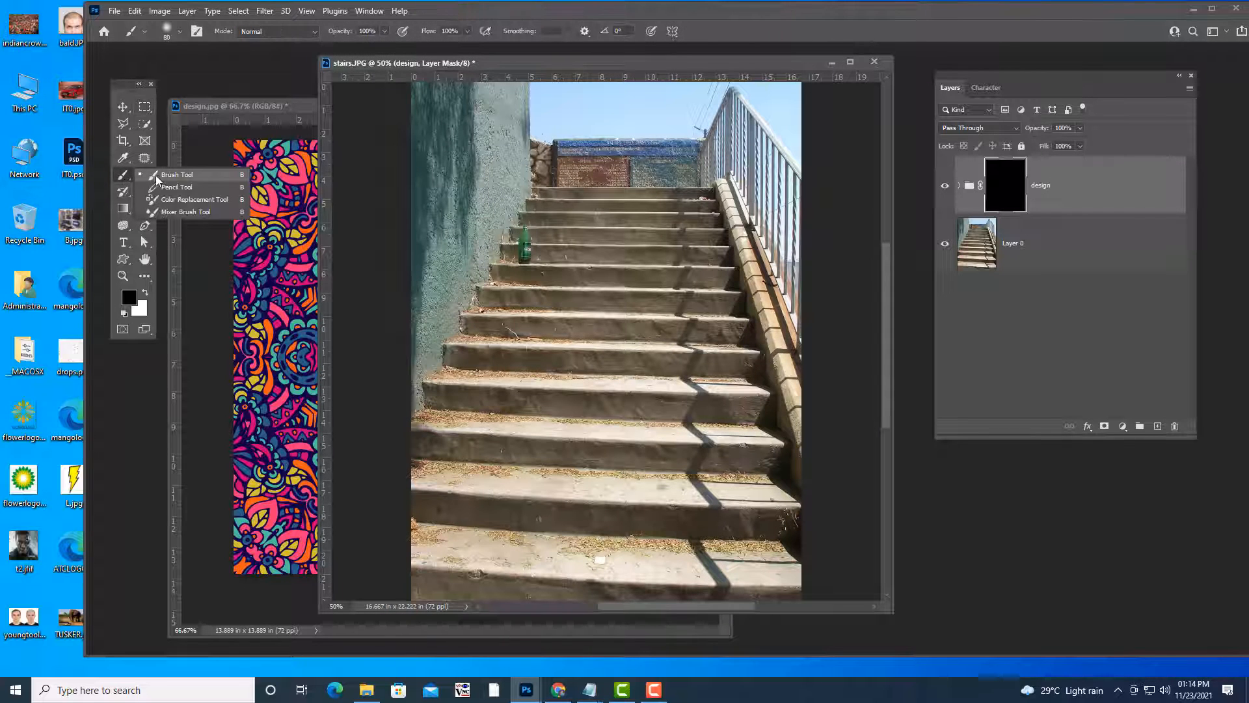
{"action": "left_click", "coordinate": [160, 175]}
{"action": "left_click", "coordinate": [171, 32]}
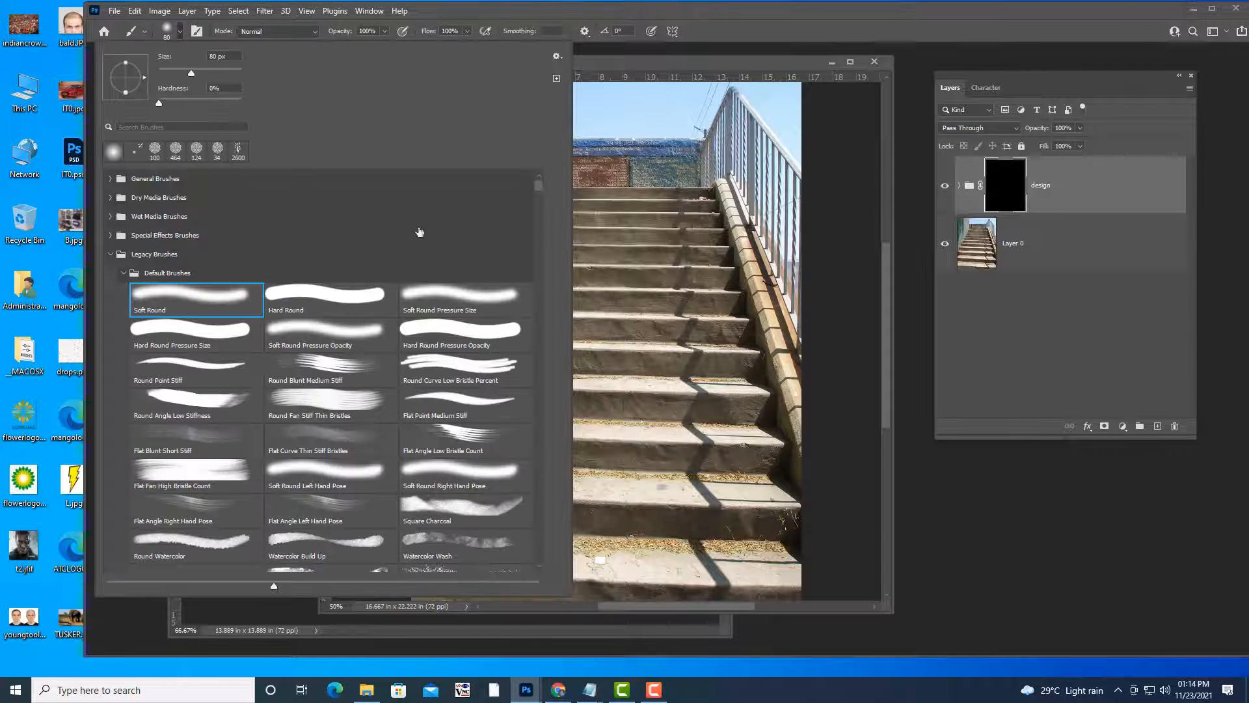
{"action": "left_click_drag", "start_coordinate": [629, 61], "coordinate": [665, 61]}
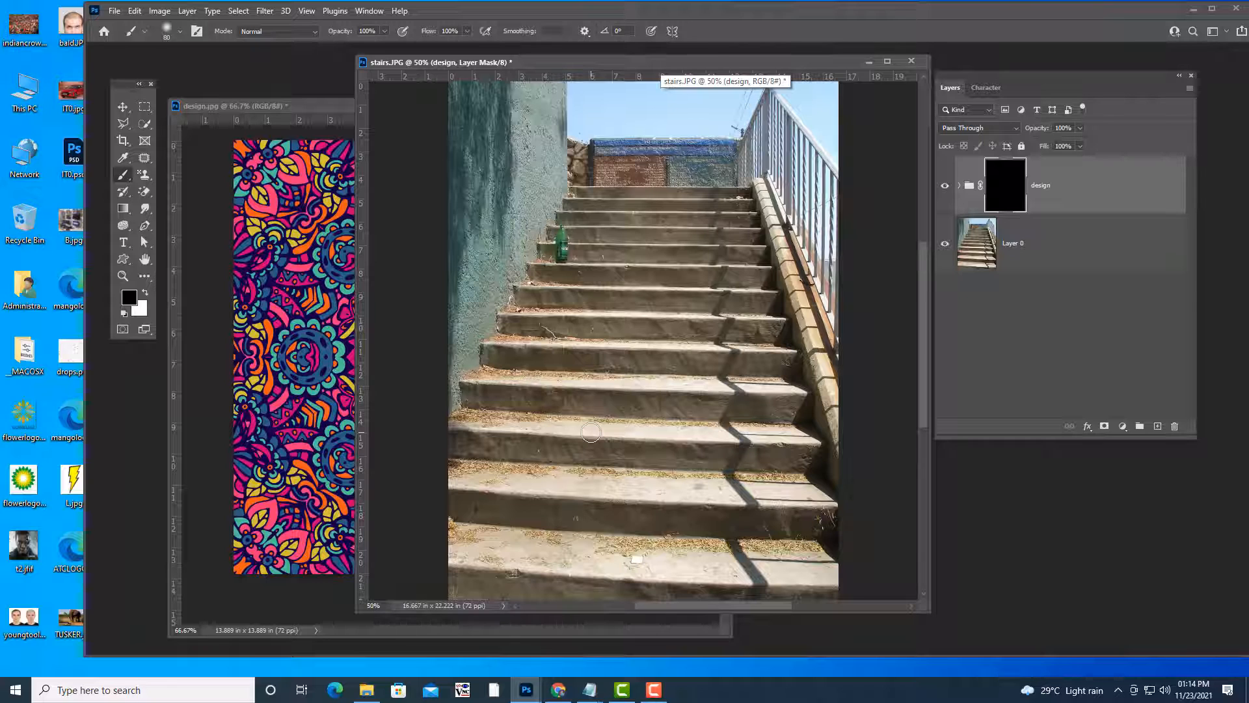
Paint white on the design group's mask with a 175 px brush to reveal the pattern across the middle of the steps.
{"action": "key", "text": "bracketright"}
{"action": "key", "text": "bracketright"}
{"action": "key", "text": "bracketright"}
{"action": "key", "text": "bracketright"}
{"action": "key", "text": "bracketright"}
{"action": "key", "text": "bracketright"}
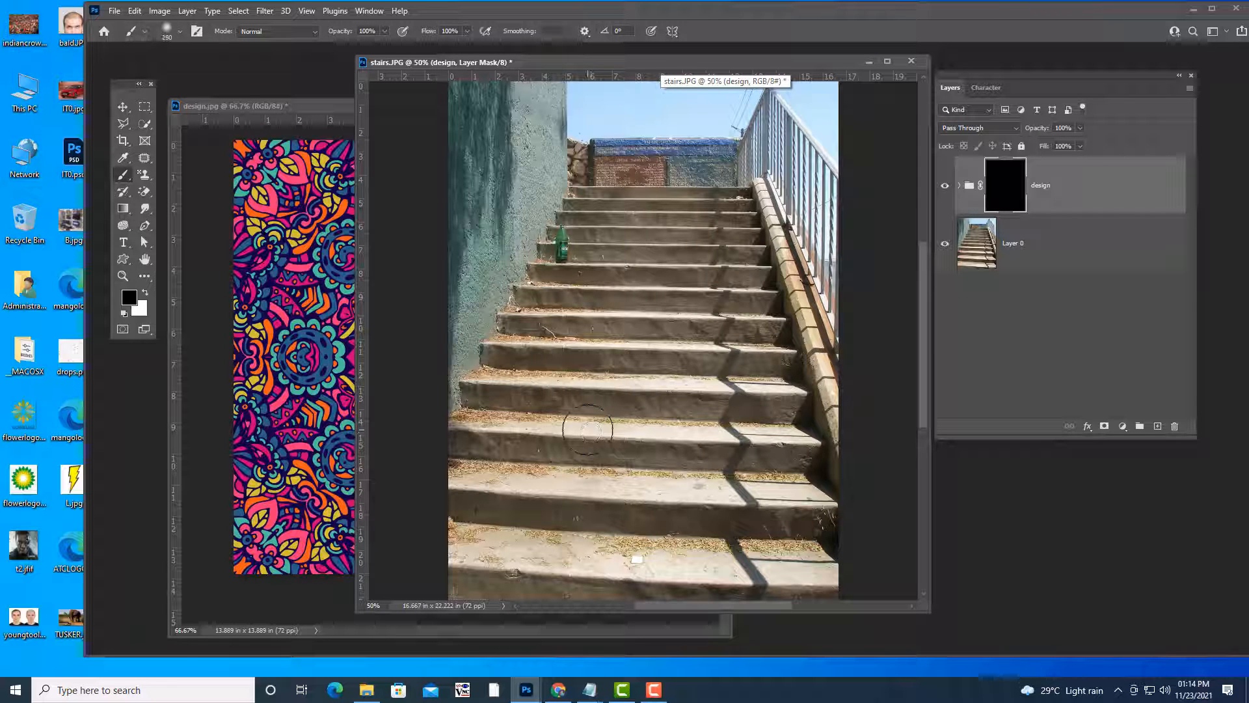
{"action": "key", "text": "bracketleft"}
{"action": "left_click", "coordinate": [147, 292]}
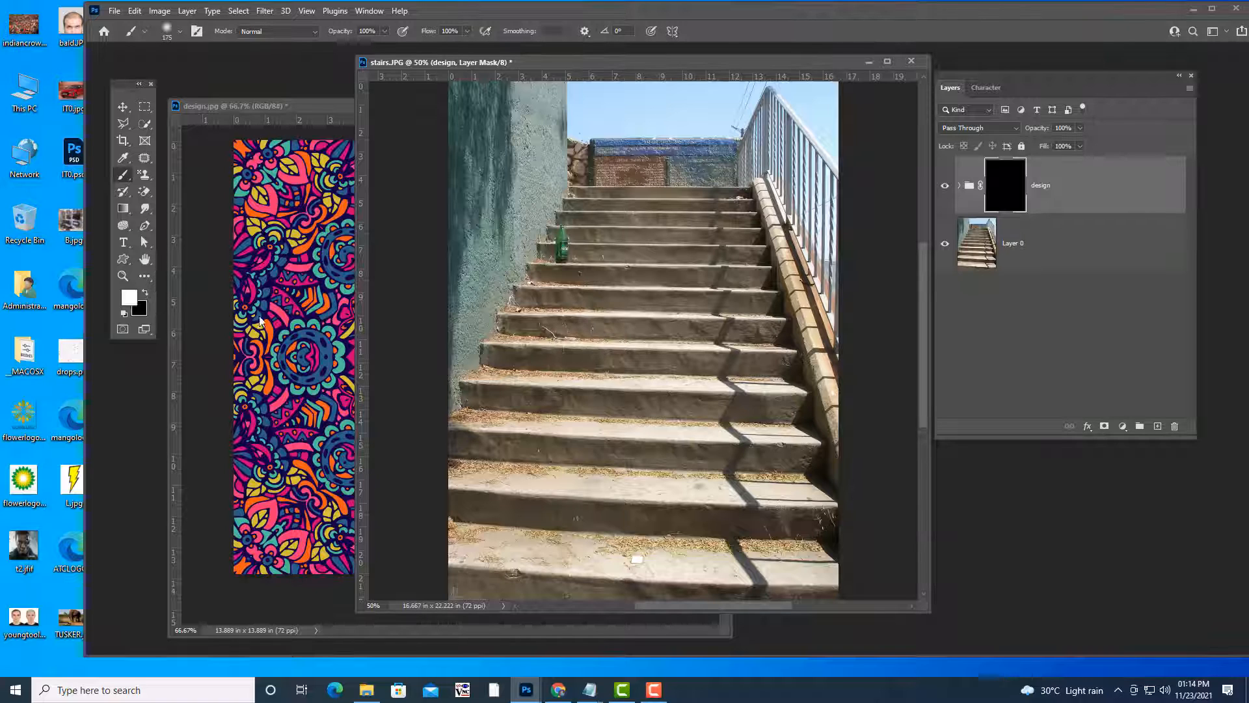
{"action": "left_click", "coordinate": [589, 348]}
{"action": "mouse_move", "coordinate": [589, 348]}
{"action": "left_mouse_down"}
{"action": "mouse_move", "coordinate": [573, 342]}
{"action": "mouse_move", "coordinate": [723, 335]}
{"action": "mouse_move", "coordinate": [739, 352]}
{"action": "mouse_move", "coordinate": [722, 380]}
{"action": "mouse_move", "coordinate": [576, 390]}
{"action": "mouse_move", "coordinate": [566, 407]}
{"action": "mouse_move", "coordinate": [722, 417]}
{"action": "mouse_move", "coordinate": [739, 445]}
{"action": "mouse_move", "coordinate": [539, 443]}
{"action": "mouse_move", "coordinate": [553, 374]}
{"action": "mouse_move", "coordinate": [546, 455]}
{"action": "mouse_move", "coordinate": [748, 484]}
{"action": "mouse_move", "coordinate": [676, 498]}
{"action": "mouse_move", "coordinate": [502, 485]}
{"action": "mouse_move", "coordinate": [612, 520]}
{"action": "mouse_move", "coordinate": [723, 511]}
{"action": "mouse_move", "coordinate": [658, 555]}
{"action": "mouse_move", "coordinate": [768, 485]}
{"action": "mouse_move", "coordinate": [758, 540]}
{"action": "mouse_move", "coordinate": [771, 384]}
{"action": "mouse_move", "coordinate": [827, 318]}
{"action": "mouse_move", "coordinate": [778, 313]}
{"action": "left_mouse_up"}
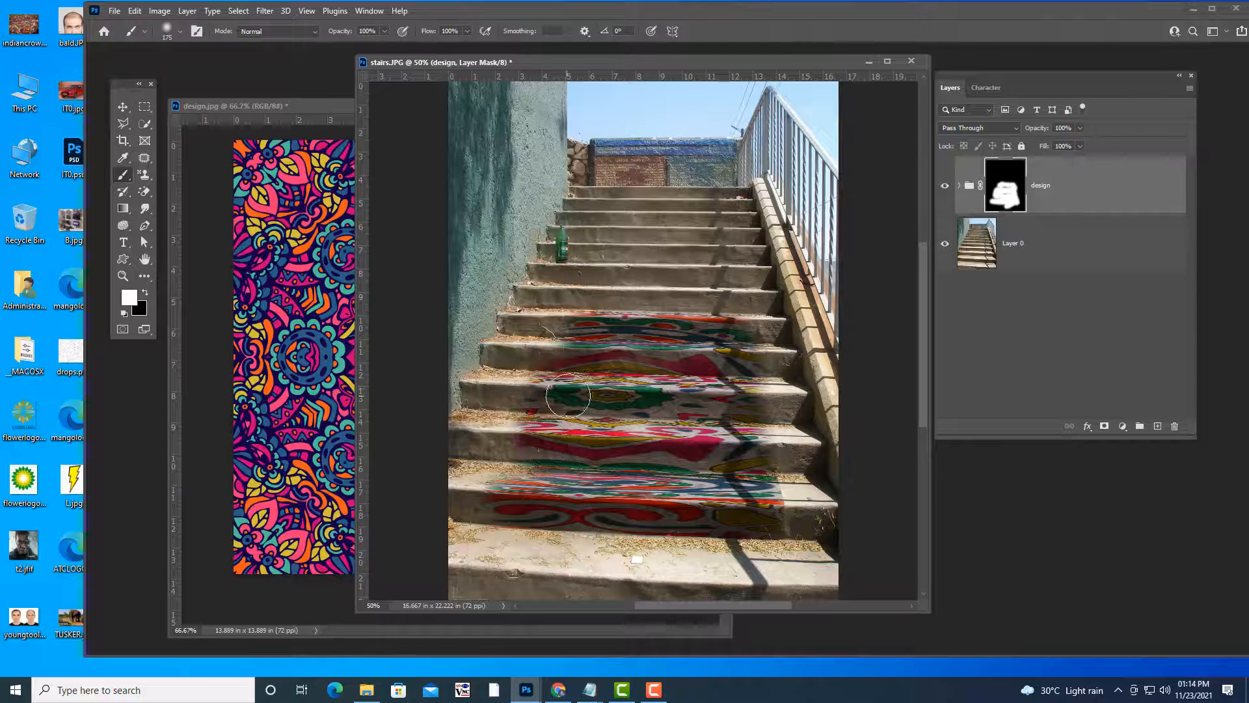
Lower the brush flow to 18% and paint the mask along both sides of the pattern to fade its edges.
{"action": "left_click_drag", "start_coordinate": [533, 54], "coordinate": [532, 69]}
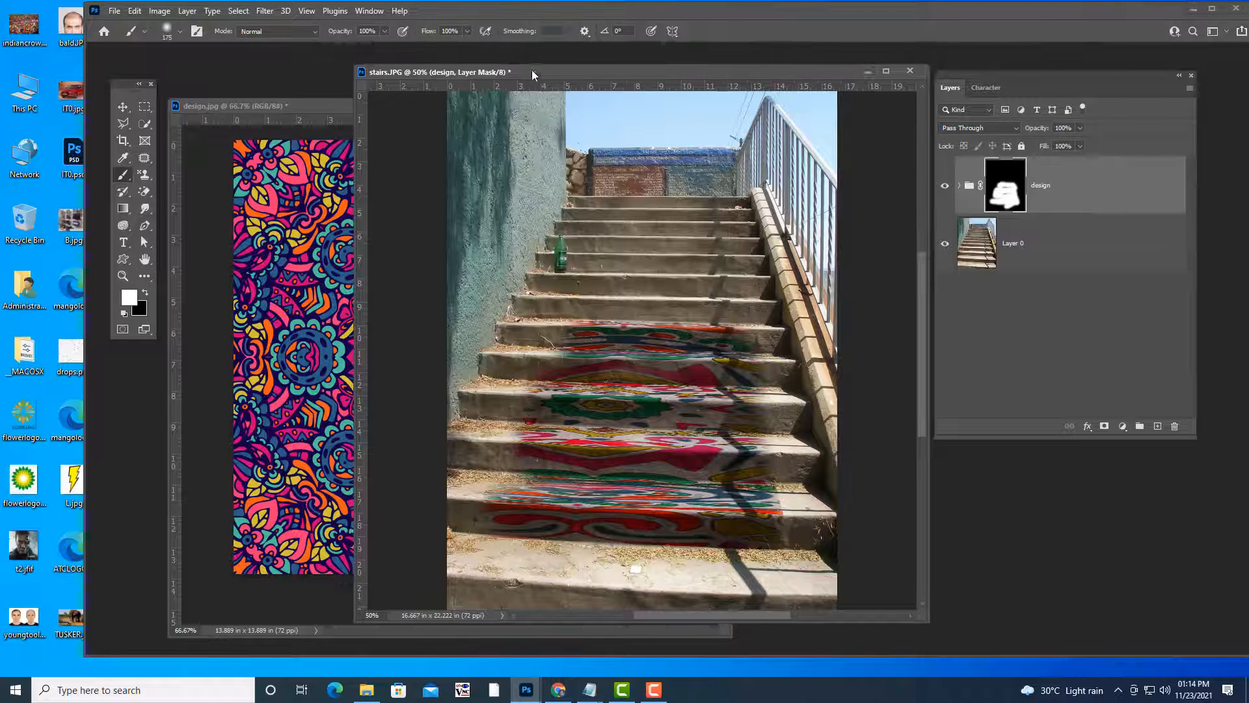
{"action": "left_click_drag", "start_coordinate": [470, 33], "coordinate": [419, 47]}
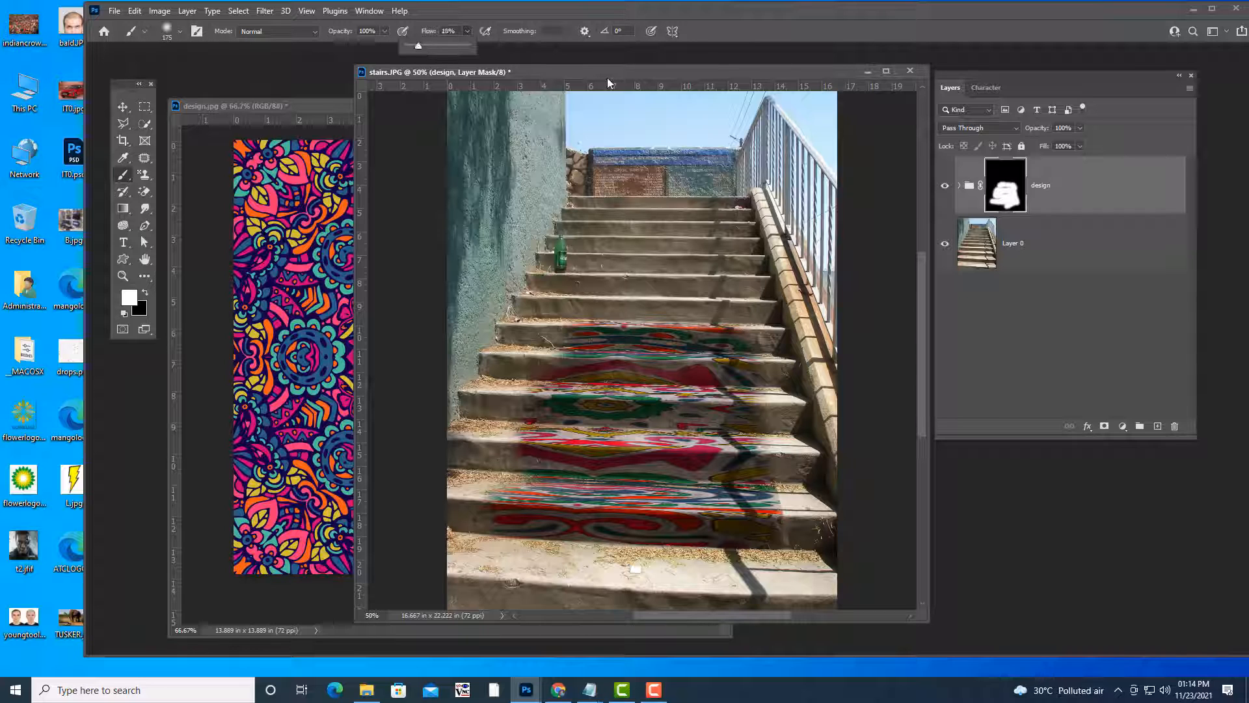
{"action": "mouse_move", "coordinate": [557, 324]}
{"action": "left_mouse_down"}
{"action": "mouse_move", "coordinate": [532, 358]}
{"action": "mouse_move", "coordinate": [532, 406]}
{"action": "mouse_move", "coordinate": [507, 403]}
{"action": "mouse_move", "coordinate": [522, 441]}
{"action": "mouse_move", "coordinate": [511, 474]}
{"action": "mouse_move", "coordinate": [467, 542]}
{"action": "left_mouse_up"}
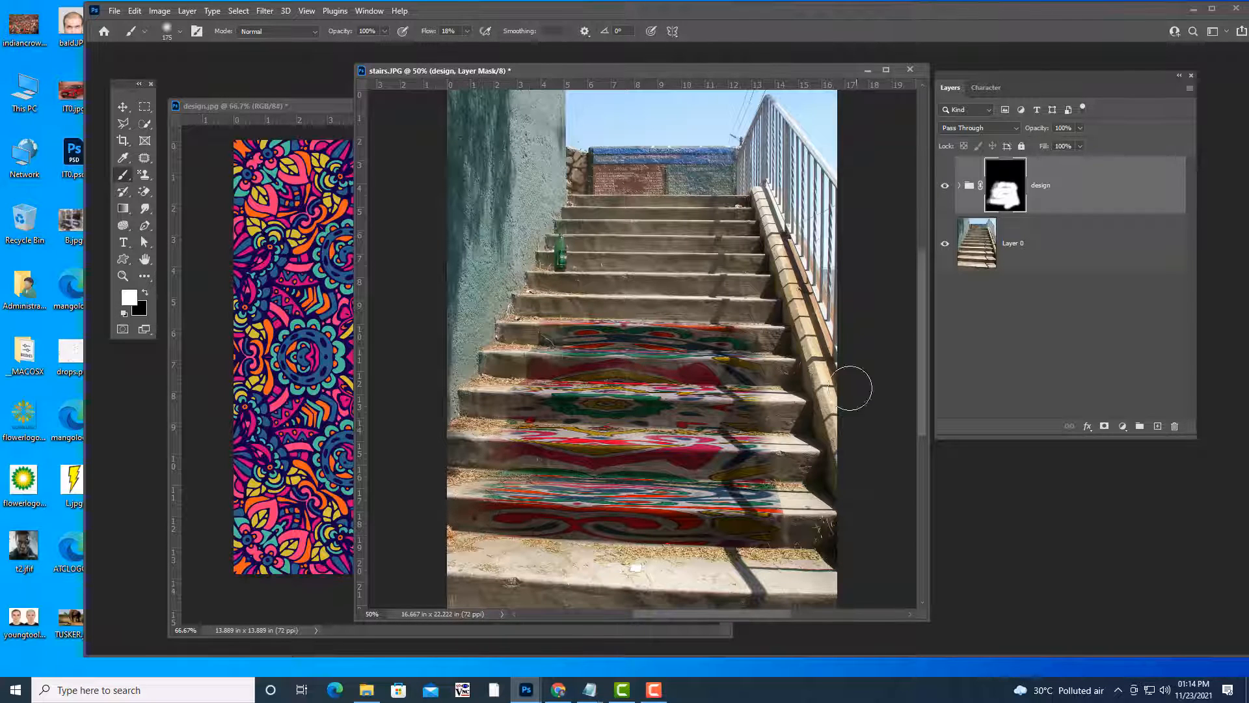
{"action": "left_click_drag", "start_coordinate": [763, 349], "coordinate": [790, 534]}
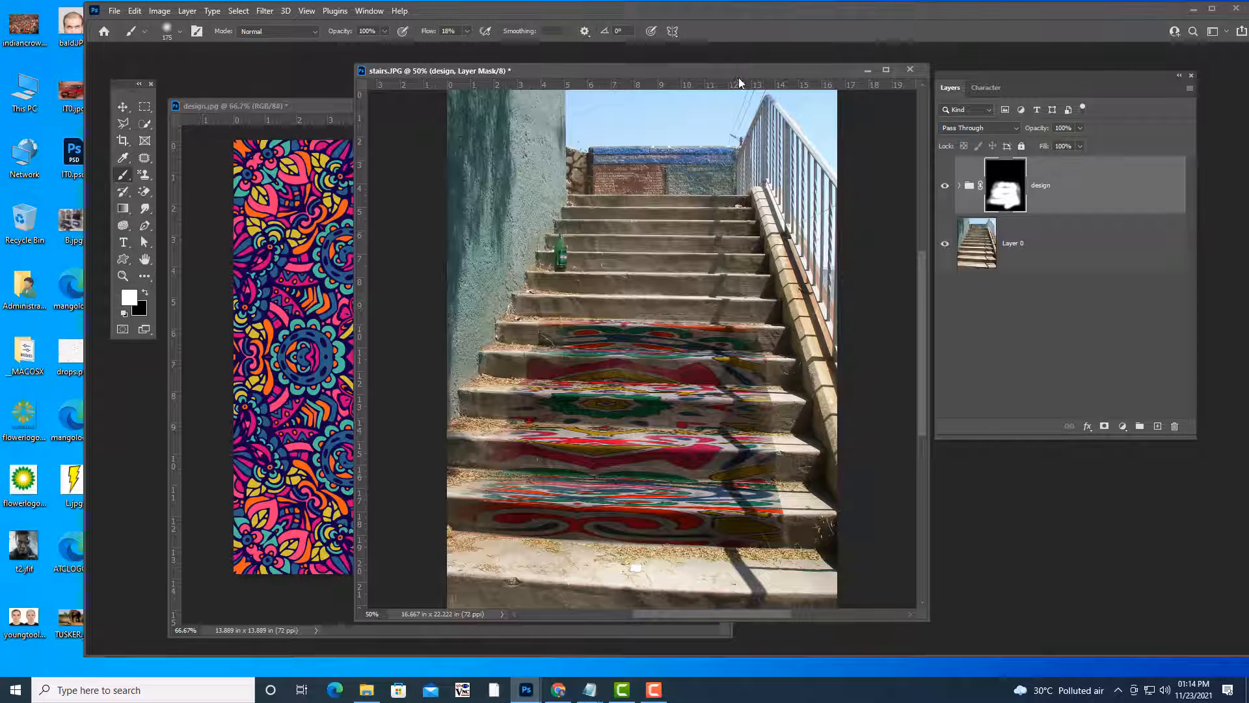
{"action": "left_click_drag", "start_coordinate": [739, 77], "coordinate": [711, 70]}
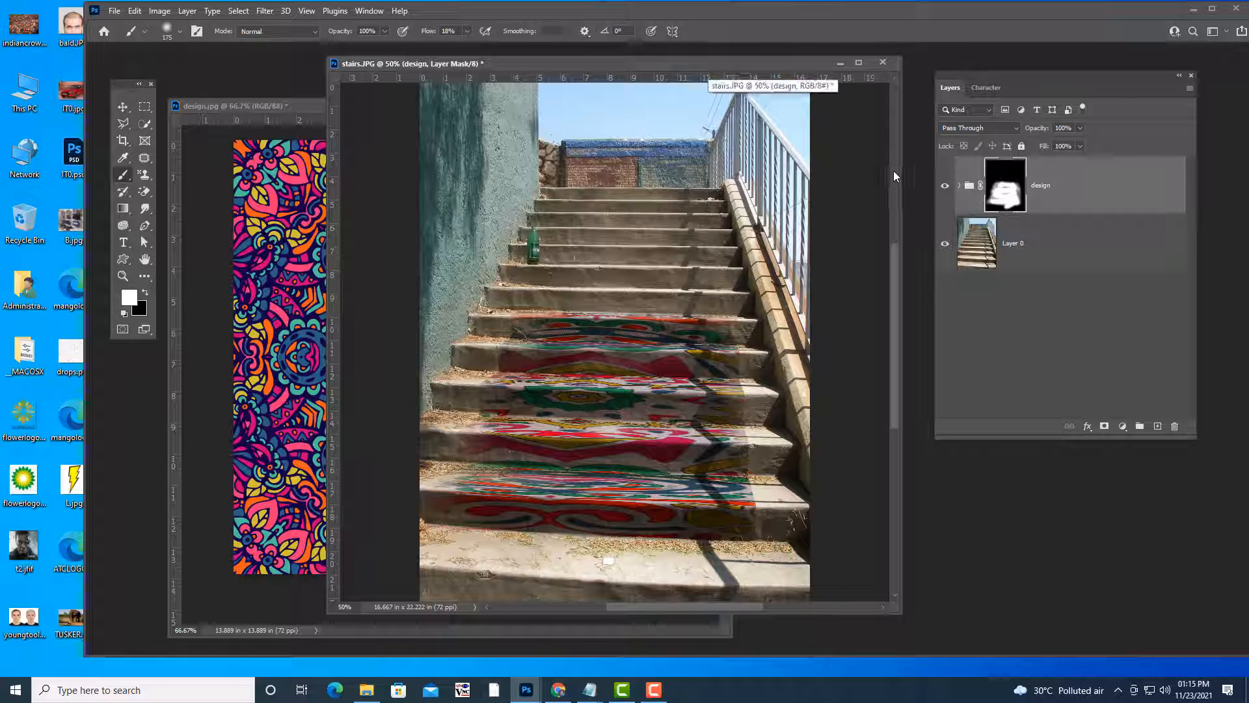
Search the photoshop ref images folder for rock and open rock.jpg as a texture.
{"action": "key", "text": "ctrl+plus"}
{"action": "key", "text": "ctrl+plus"}
{"action": "key", "text": "ctrl+plus"}
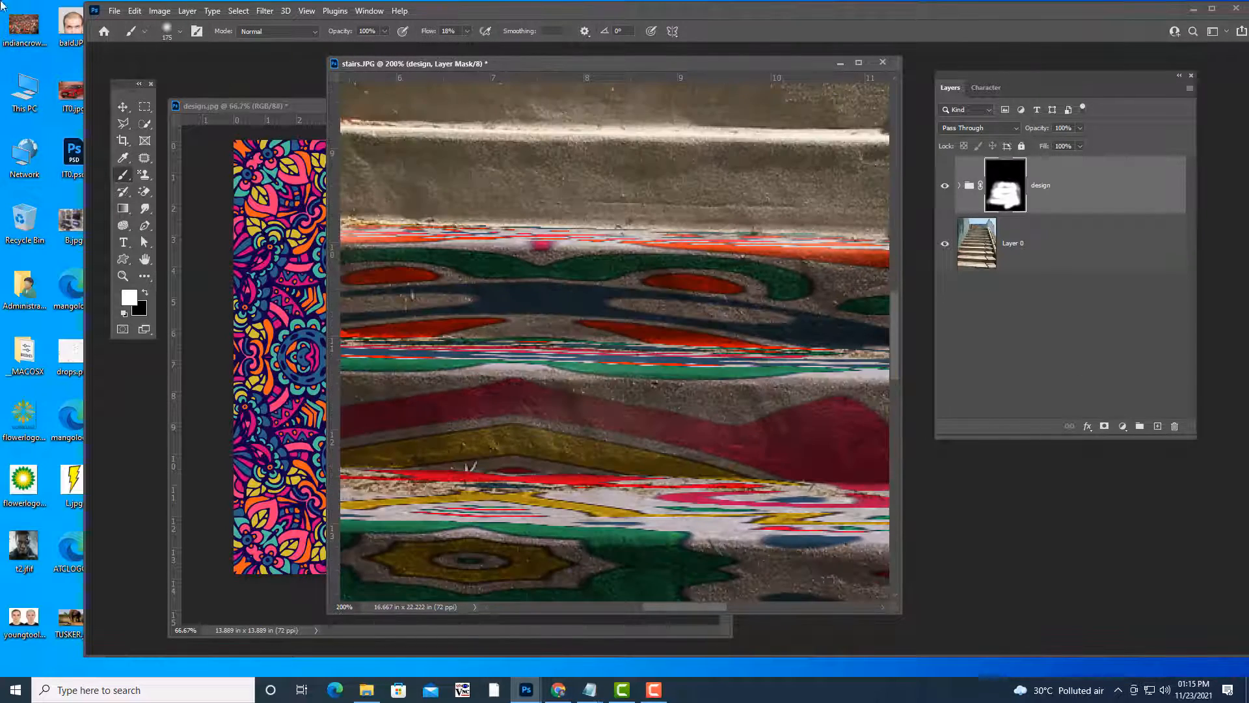
{"action": "left_click", "coordinate": [121, 103]}
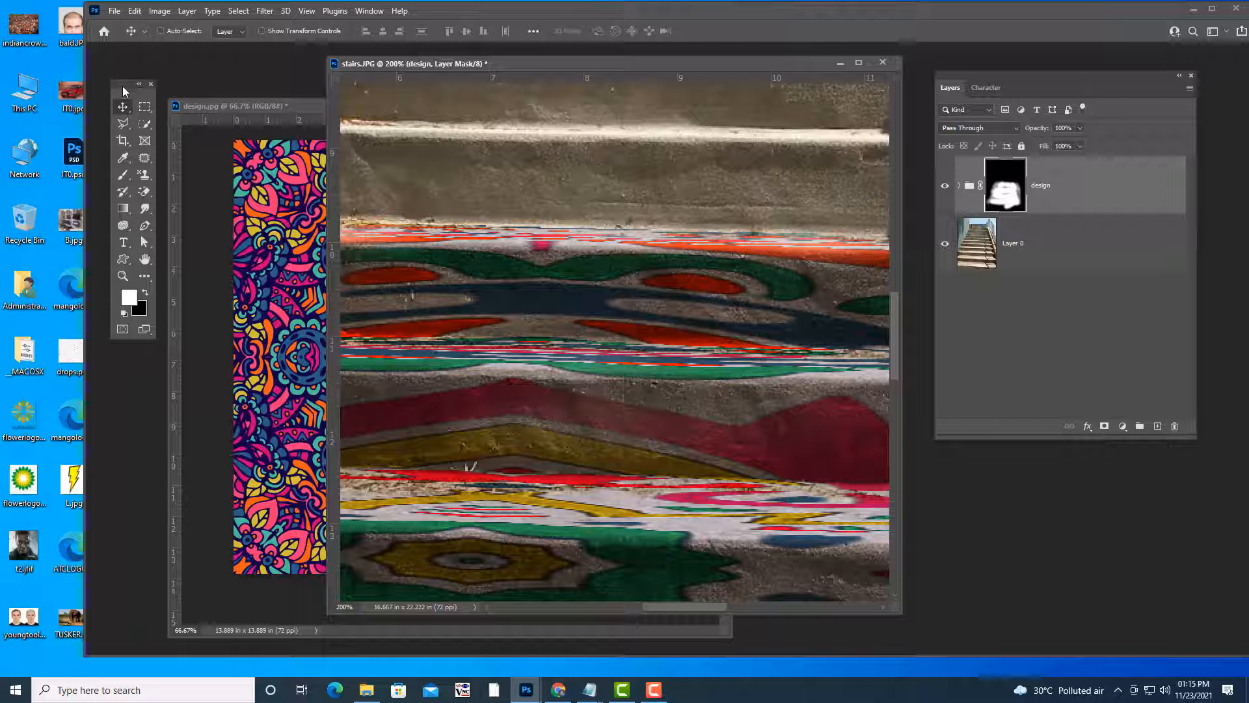
{"action": "key", "text": "ctrl+o"}
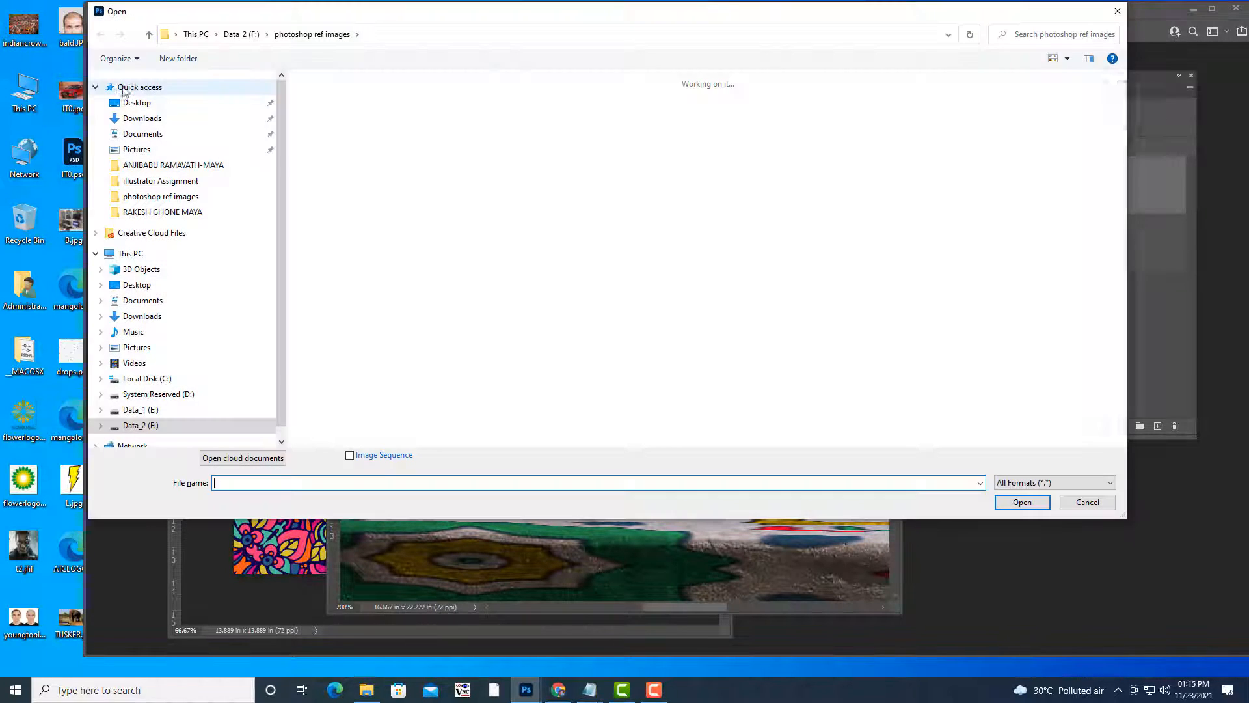
{"action": "left_click", "coordinate": [1074, 37]}
{"action": "type", "text": "rock"}
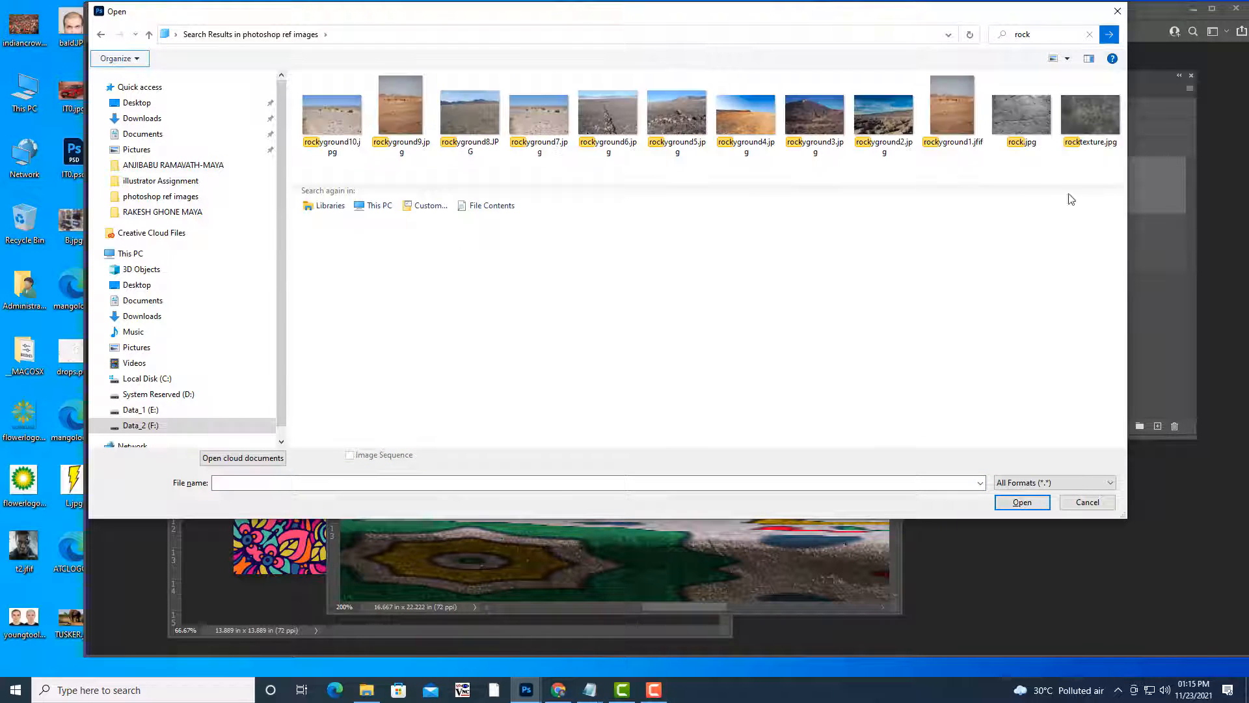
{"action": "left_click", "coordinate": [1022, 121]}
{"action": "left_click", "coordinate": [1022, 502]}
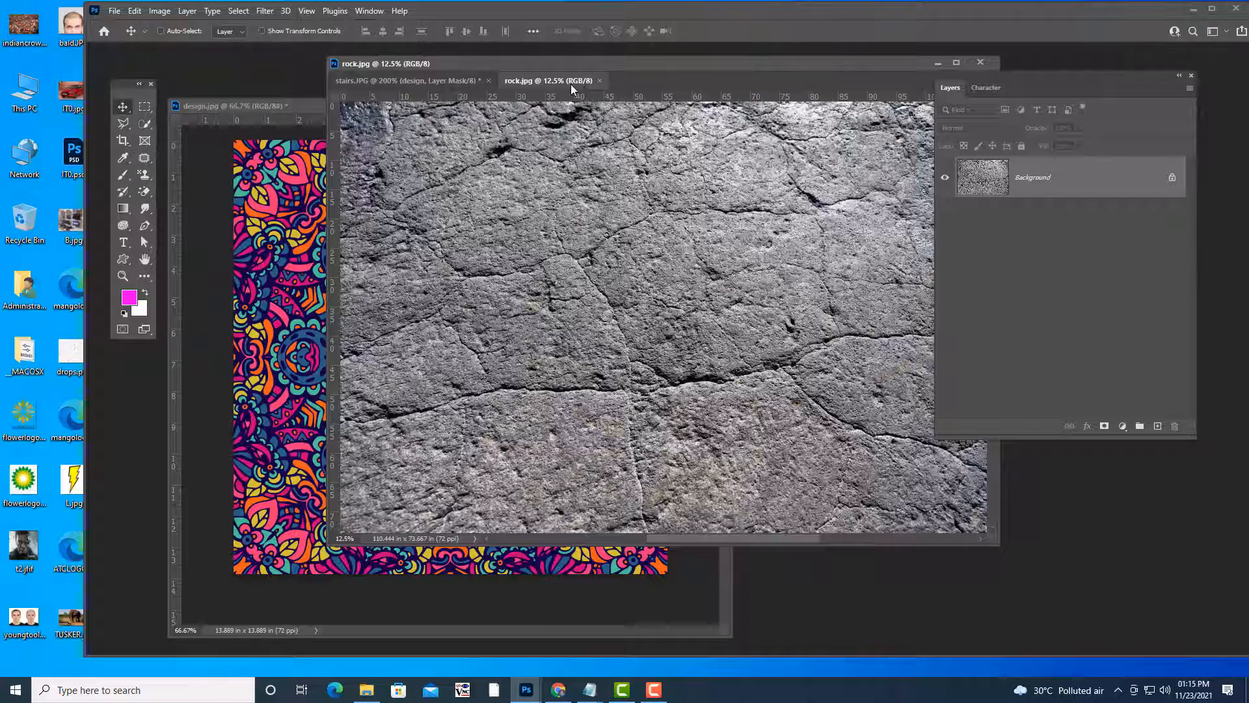
Separate rock.jpg into its own floating window and bring the stairs.JPG document back to the front.
{"action": "left_click_drag", "start_coordinate": [548, 81], "coordinate": [228, 285]}
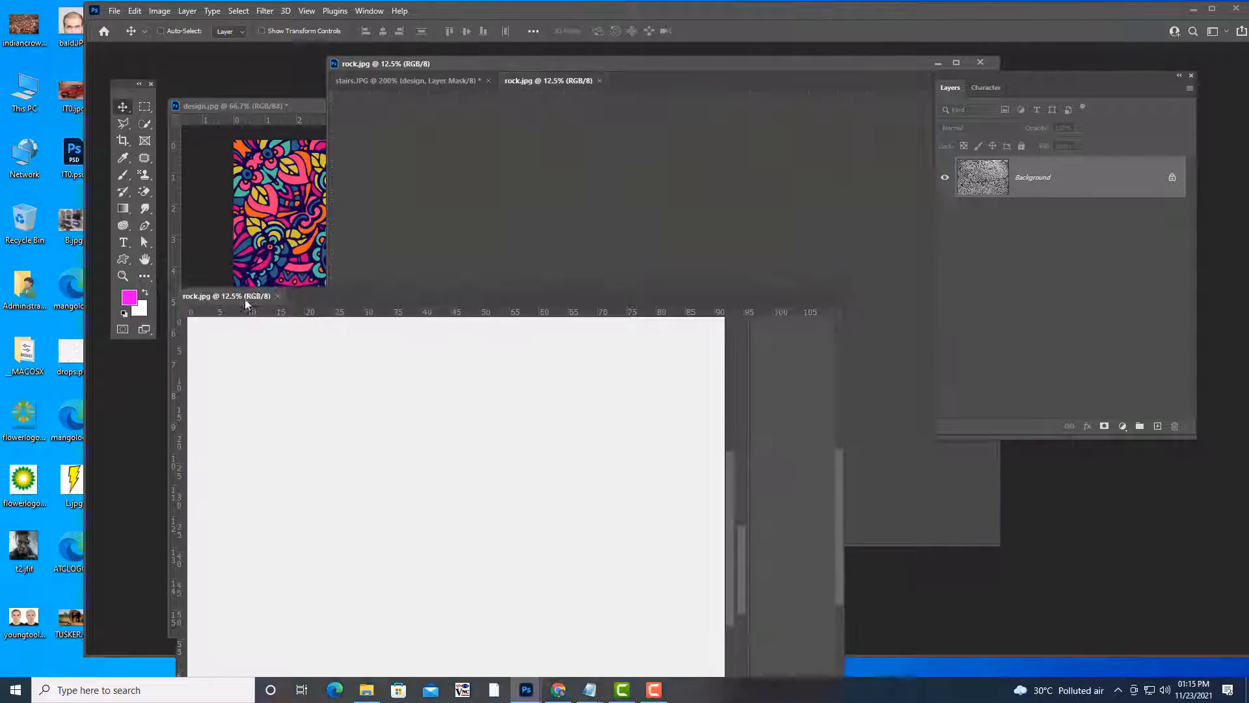
{"action": "left_click", "coordinate": [730, 62]}
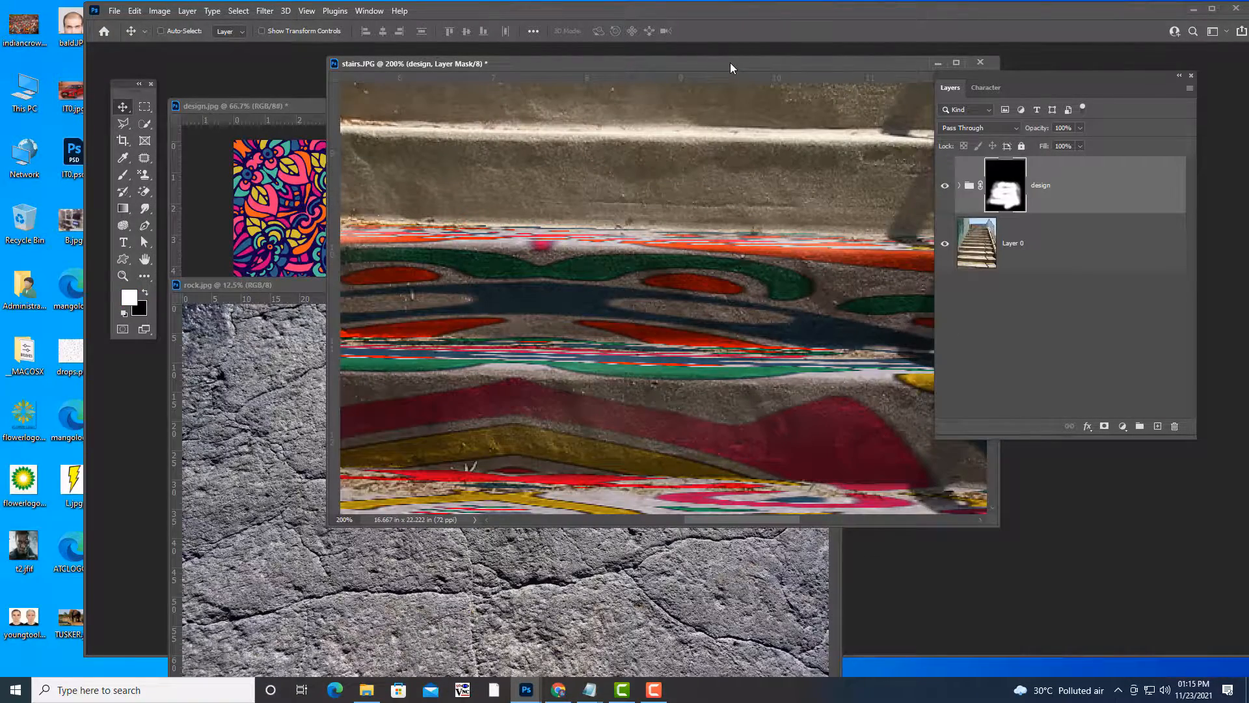
{"action": "key", "text": "ctrl+minus"}
{"action": "key", "text": "ctrl+minus"}
{"action": "key", "text": "ctrl+minus"}
{"action": "key", "text": "ctrl+plus"}
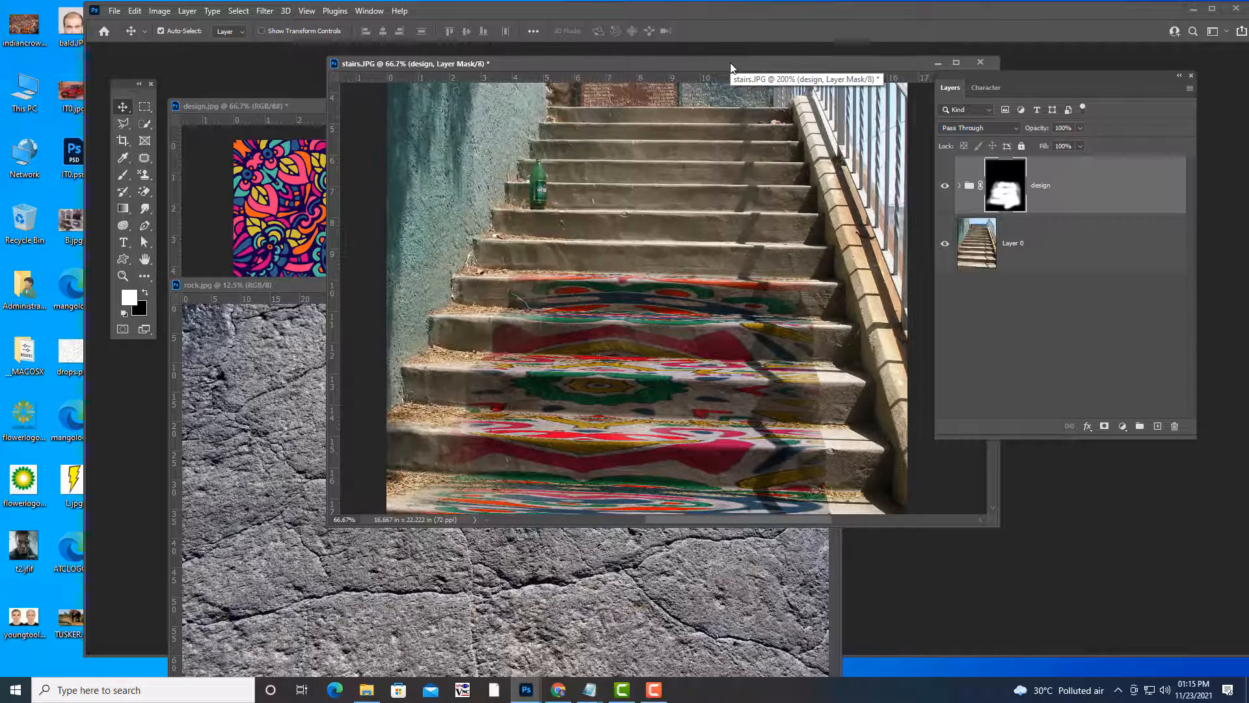
{"action": "key", "text": "ctrl+minus"}
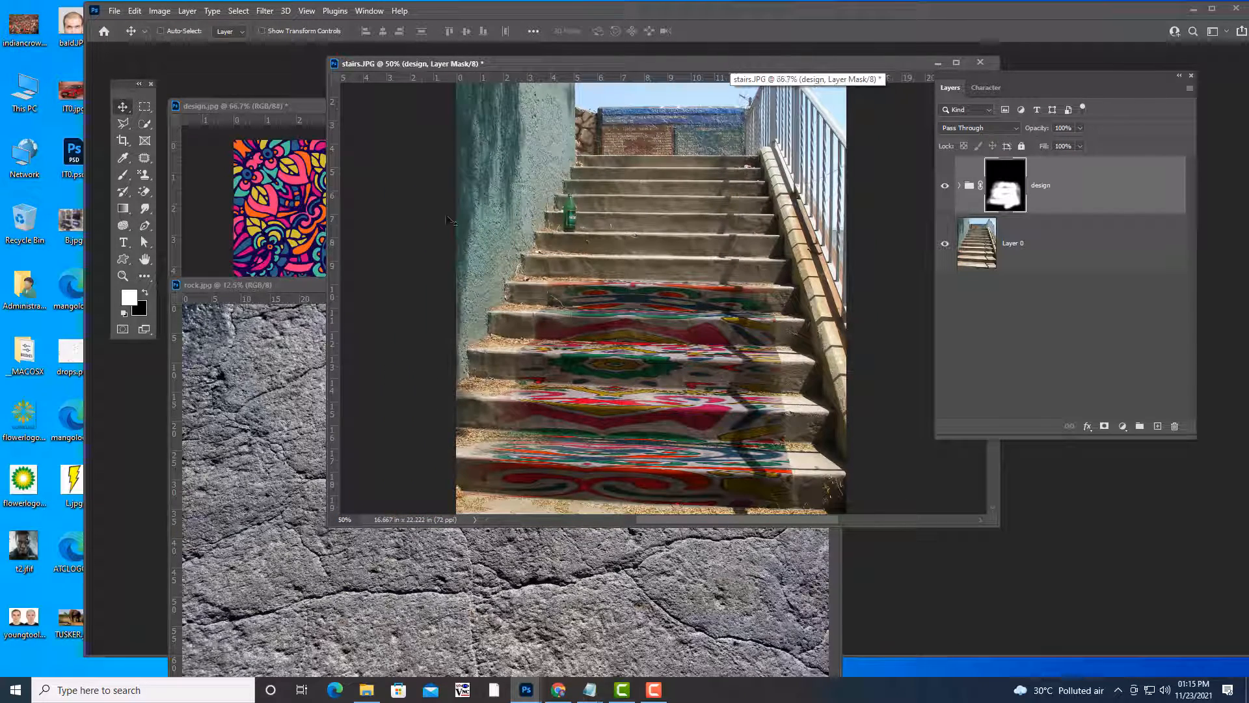
Copy the entire rock.jpg image and paste it into stairs.JPG as a new layer above the design group.
{"action": "left_click_drag", "start_coordinate": [306, 288], "coordinate": [309, 189]}
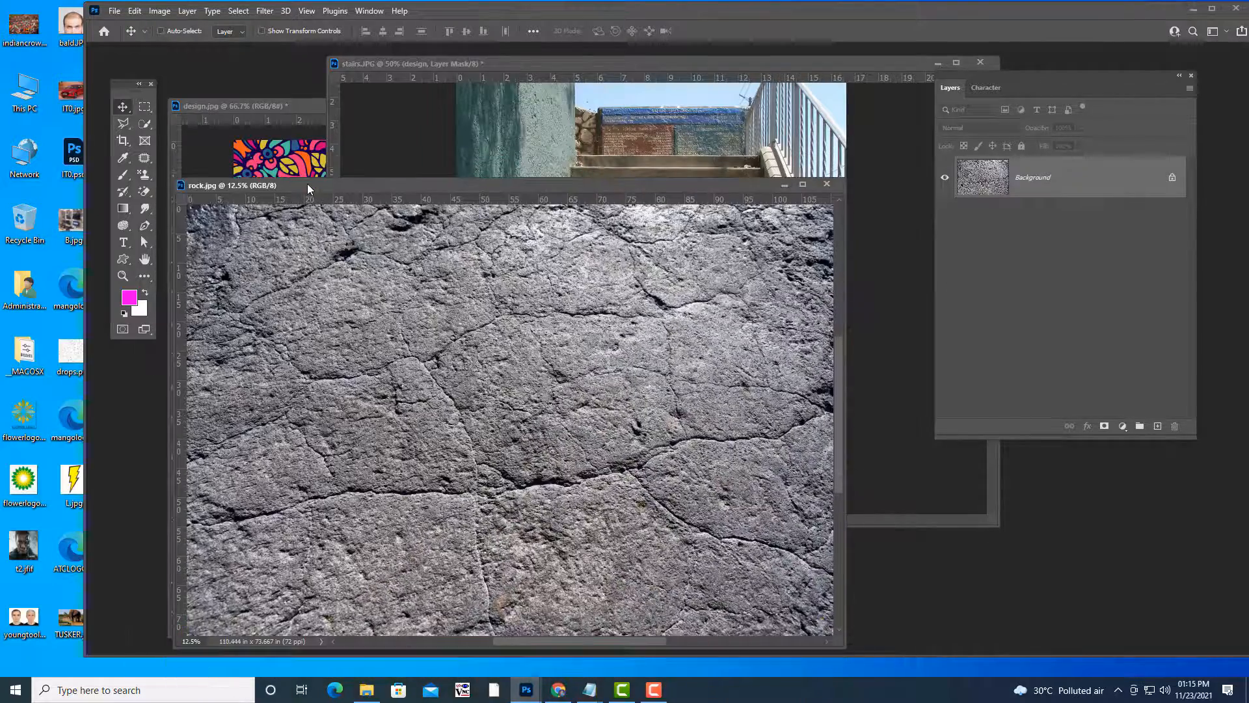
{"action": "key", "text": "ctrl+a"}
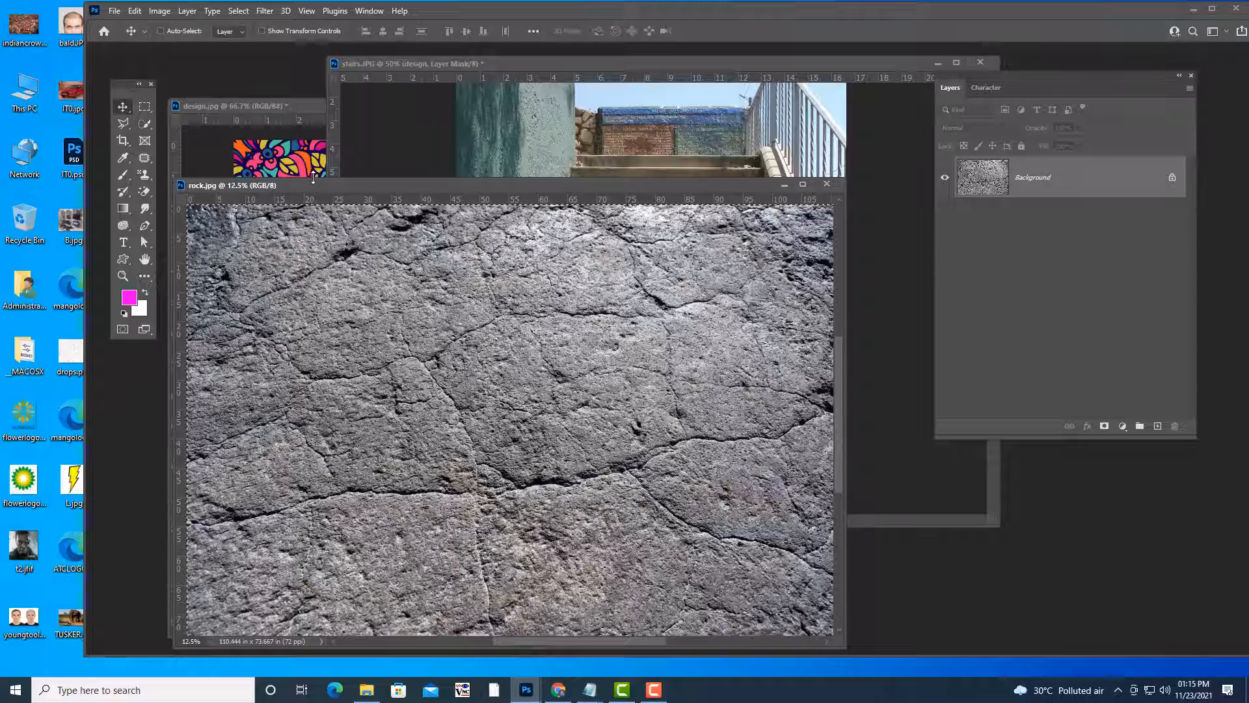
{"action": "left_click", "coordinate": [633, 61]}
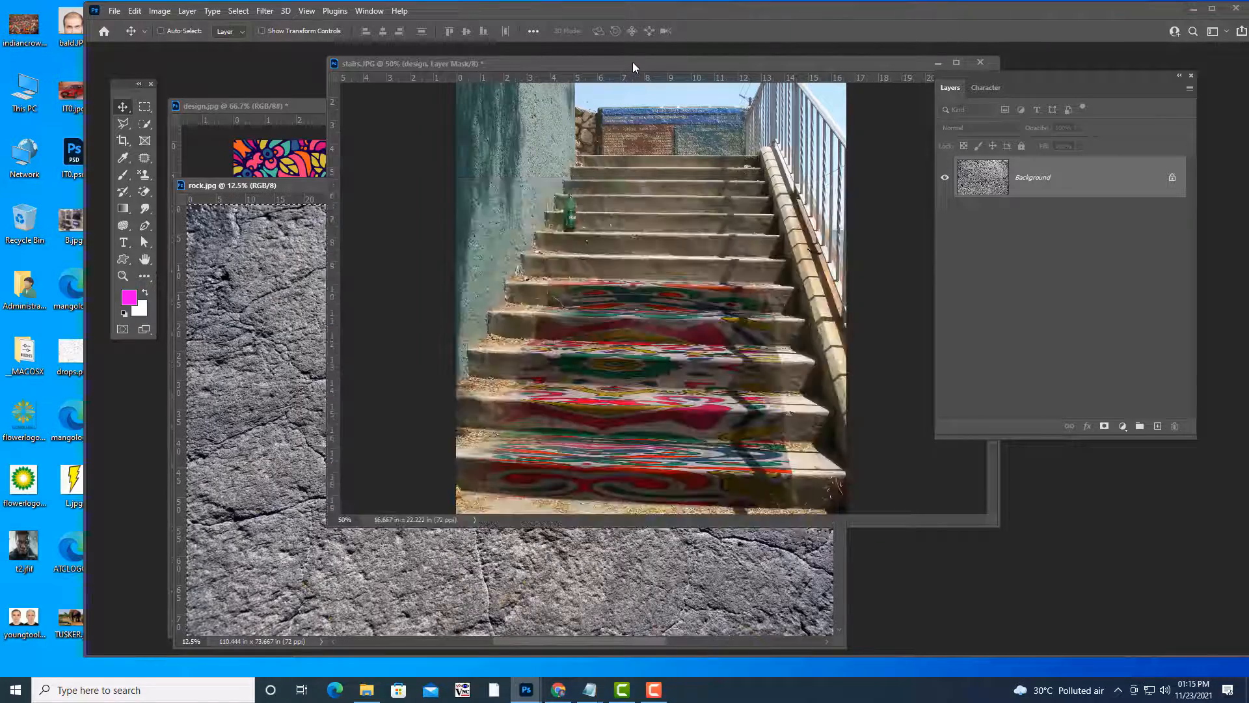
{"action": "left_click", "coordinate": [271, 262]}
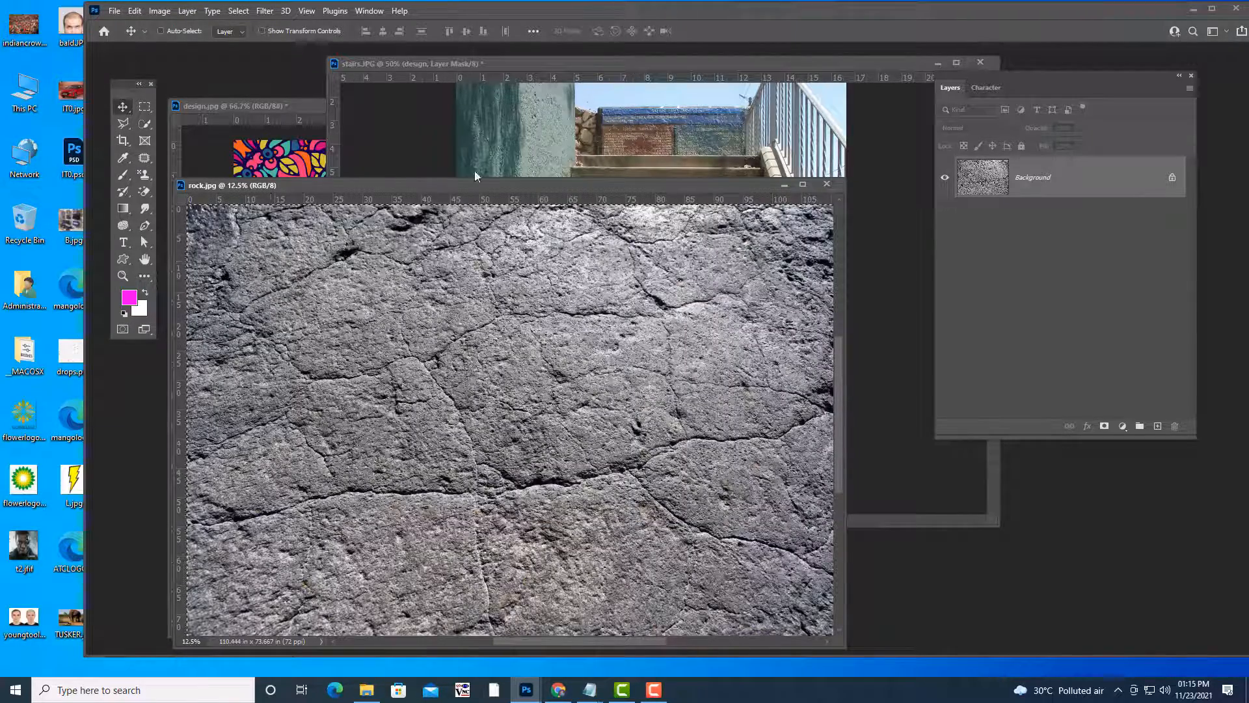
{"action": "left_click", "coordinate": [587, 61]}
{"action": "key", "text": "ctrl+v"}
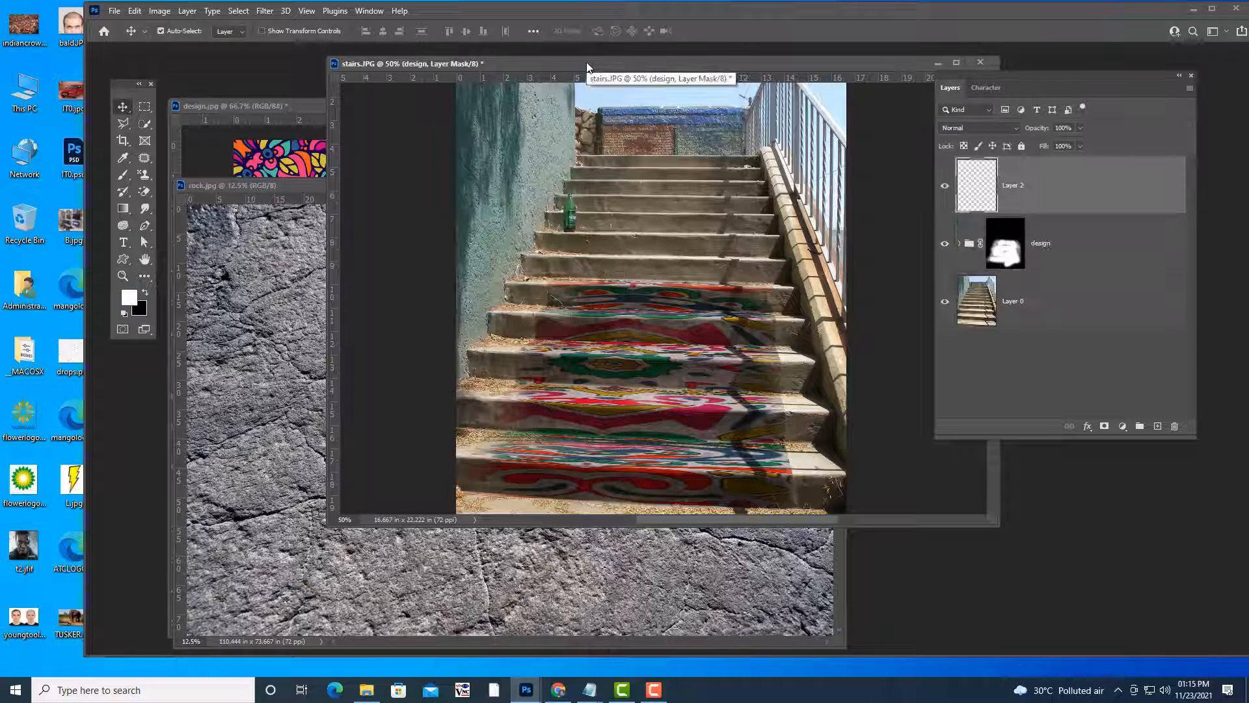
Scale the pasted rock texture proportionally to 17.64% and place it over the lower steps.
{"action": "key", "text": "ctrl+minus"}
{"action": "key", "text": "ctrl+minus"}
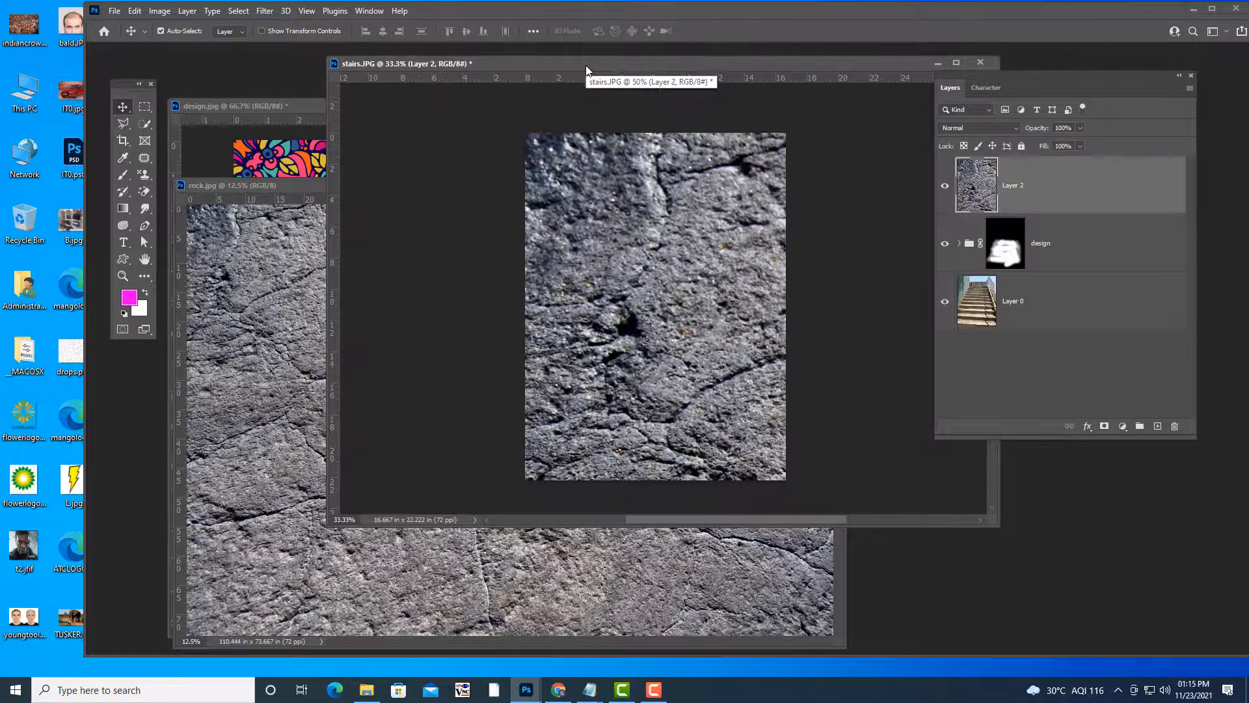
{"action": "key", "text": "ctrl+minus"}
{"action": "key", "text": "ctrl+t"}
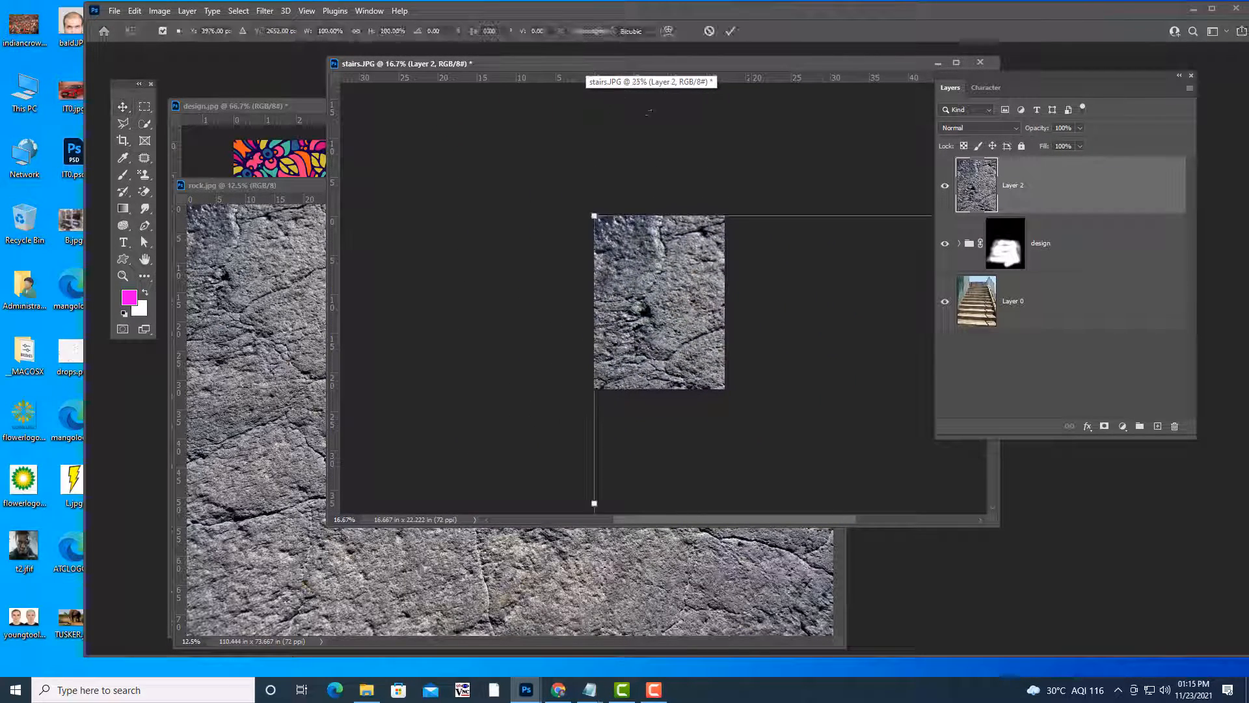
{"action": "left_click_drag", "start_coordinate": [693, 263], "coordinate": [321, 223]}
{"action": "left_click_drag", "start_coordinate": [734, 521], "coordinate": [828, 520]}
{"action": "left_click_drag", "start_coordinate": [845, 175], "coordinate": [708, 313]}
Shrink the rock texture further to 14.27%, position it over the patterned steps, and apply the transform.
{"action": "key", "text": "ctrl+plus"}
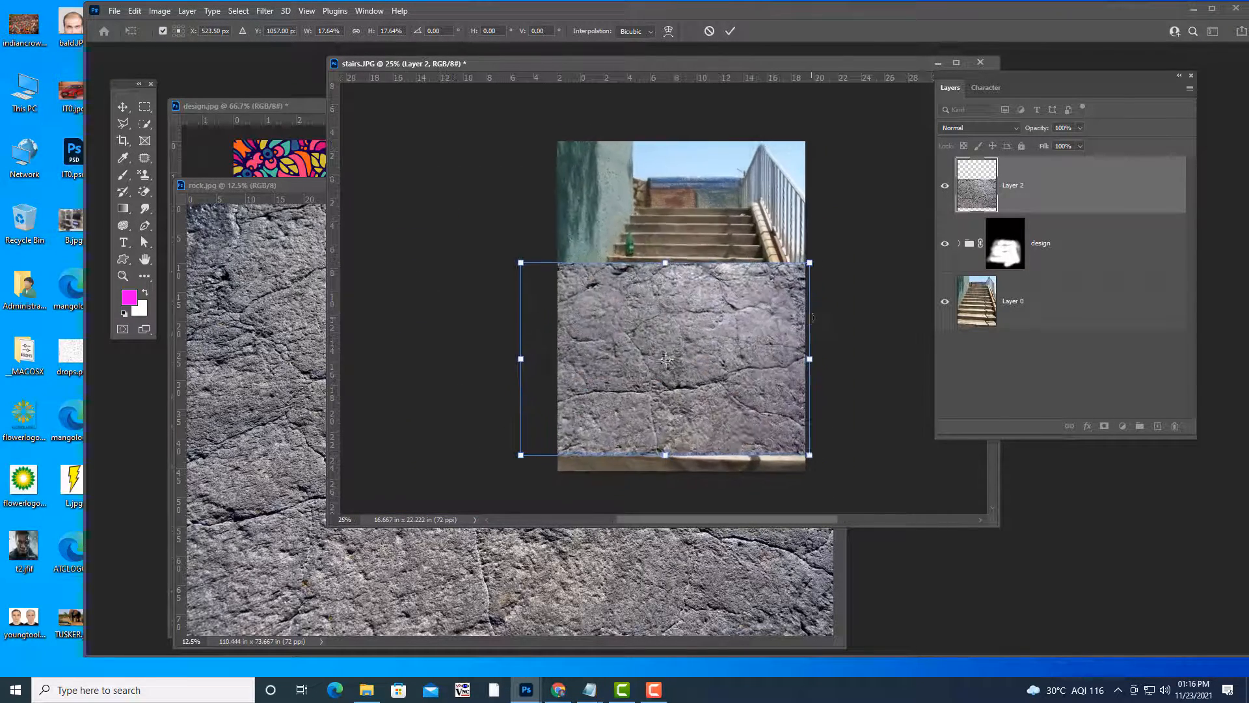
{"action": "key", "text": "ctrl+plus"}
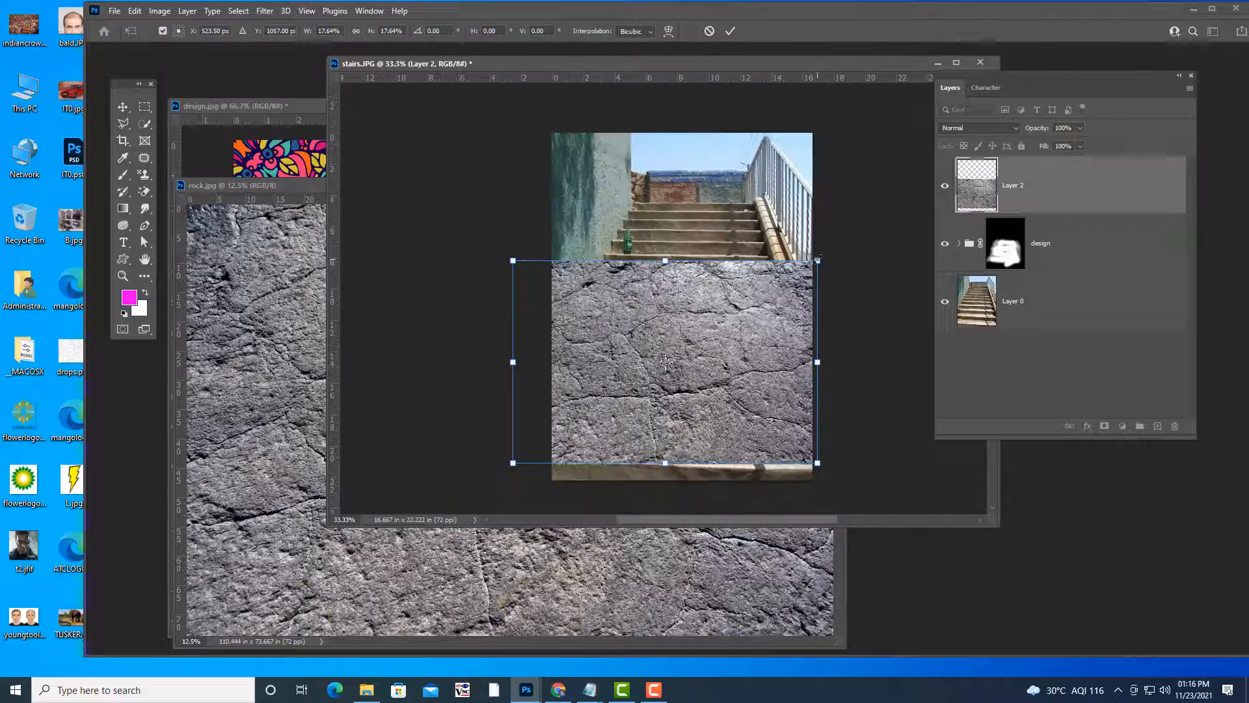
{"action": "left_click_drag", "start_coordinate": [817, 259], "coordinate": [795, 275]}
{"action": "left_click_drag", "start_coordinate": [692, 335], "coordinate": [707, 335]}
{"action": "left_click_drag", "start_coordinate": [807, 448], "coordinate": [775, 415]}
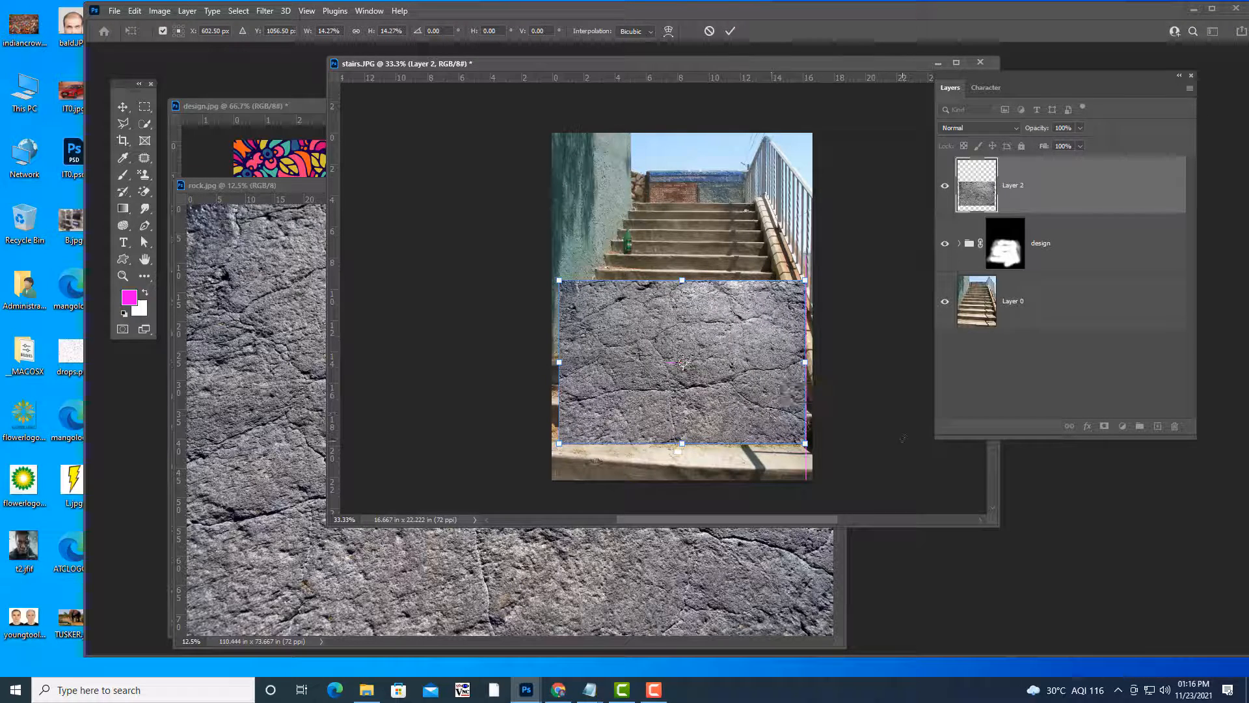
{"action": "key", "text": "Return"}
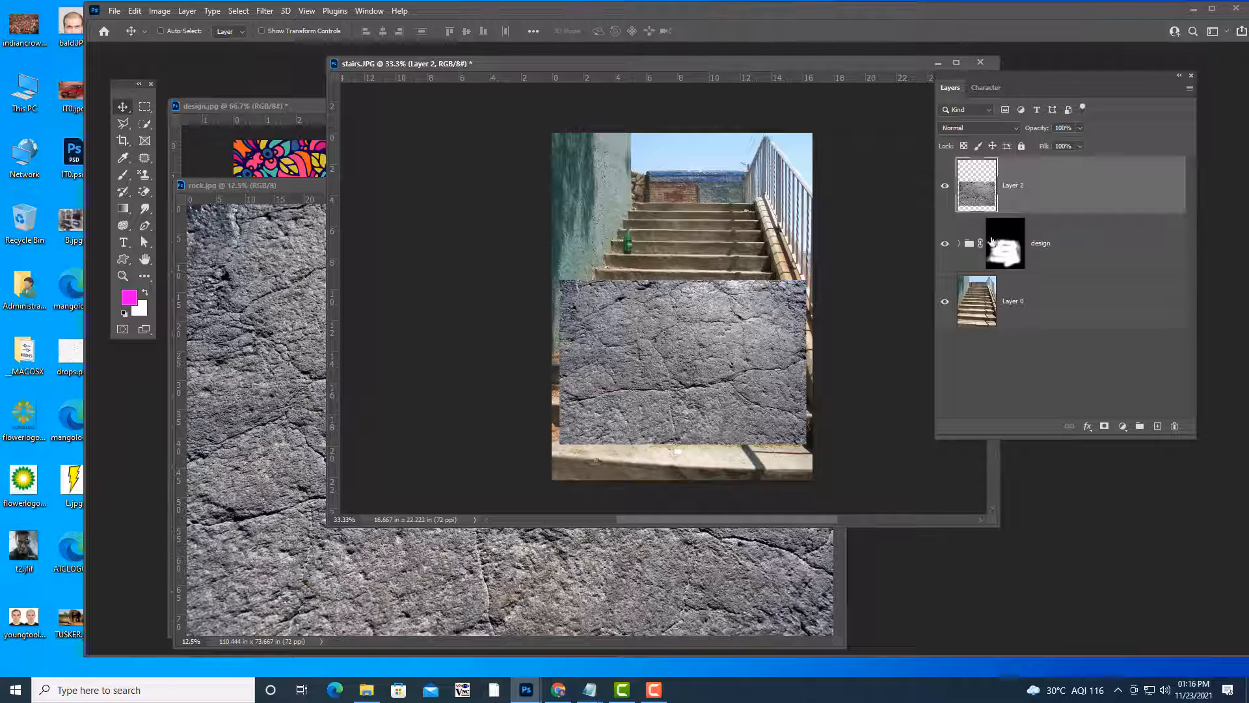
Clip the rock texture layer to the design group and set its blend mode to Multiply.
{"action": "left_click", "coordinate": [1100, 212], "text": "alt"}
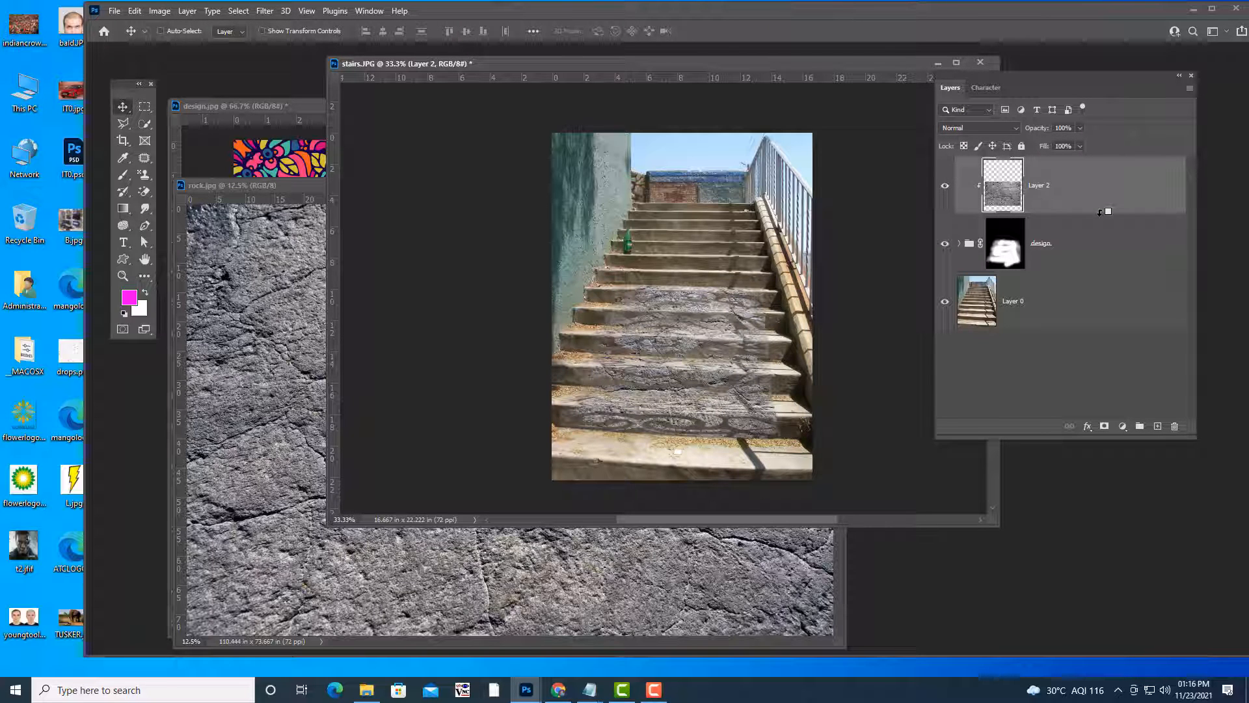
{"action": "key", "text": "ctrl+plus"}
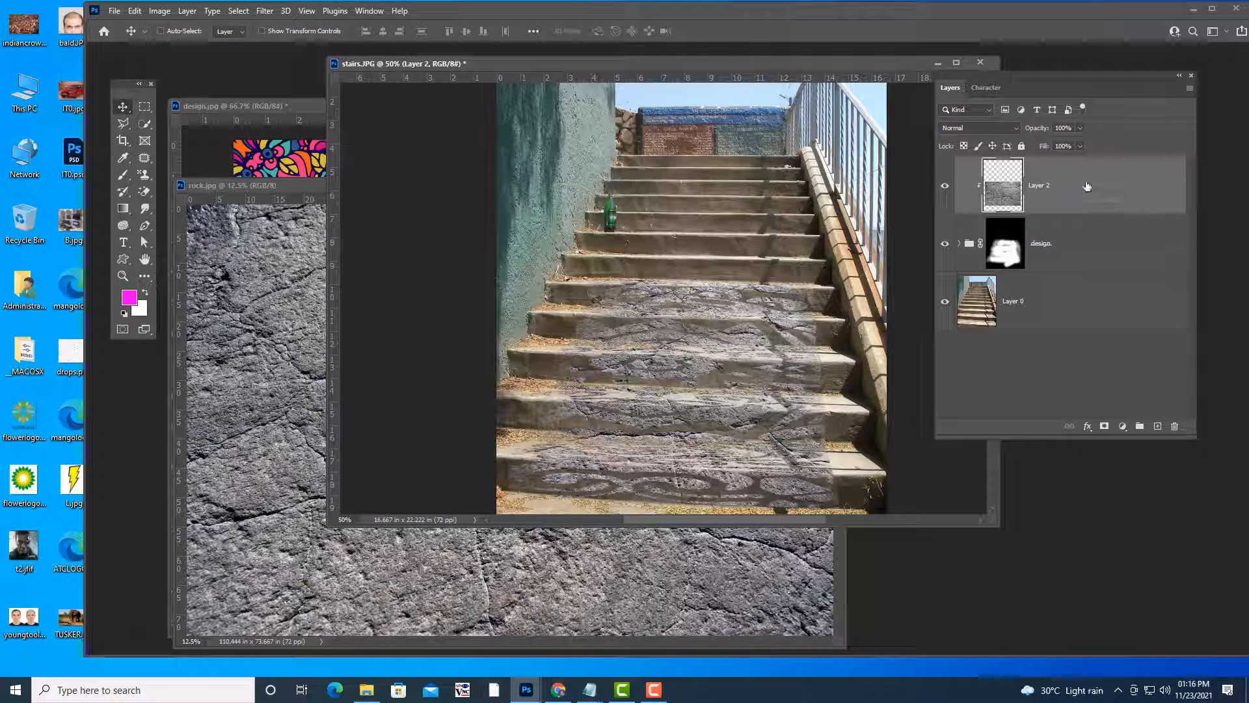
{"action": "left_click", "coordinate": [981, 127]}
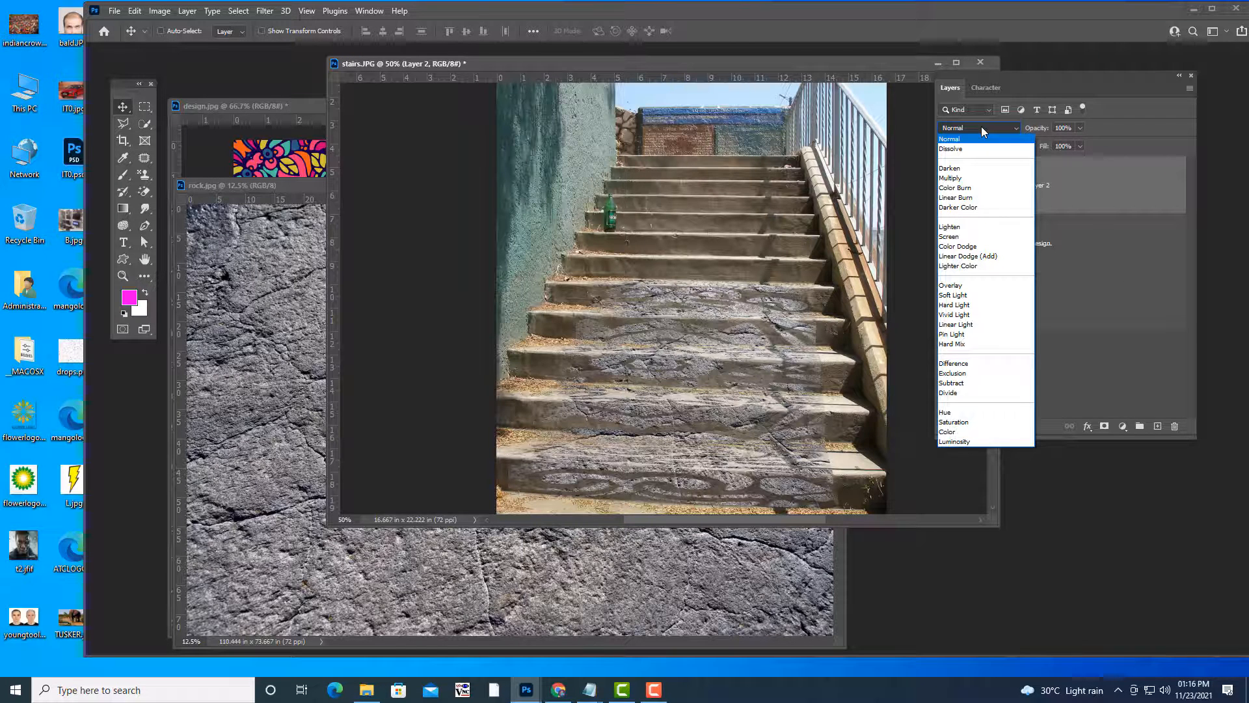
{"action": "left_click", "coordinate": [972, 179]}
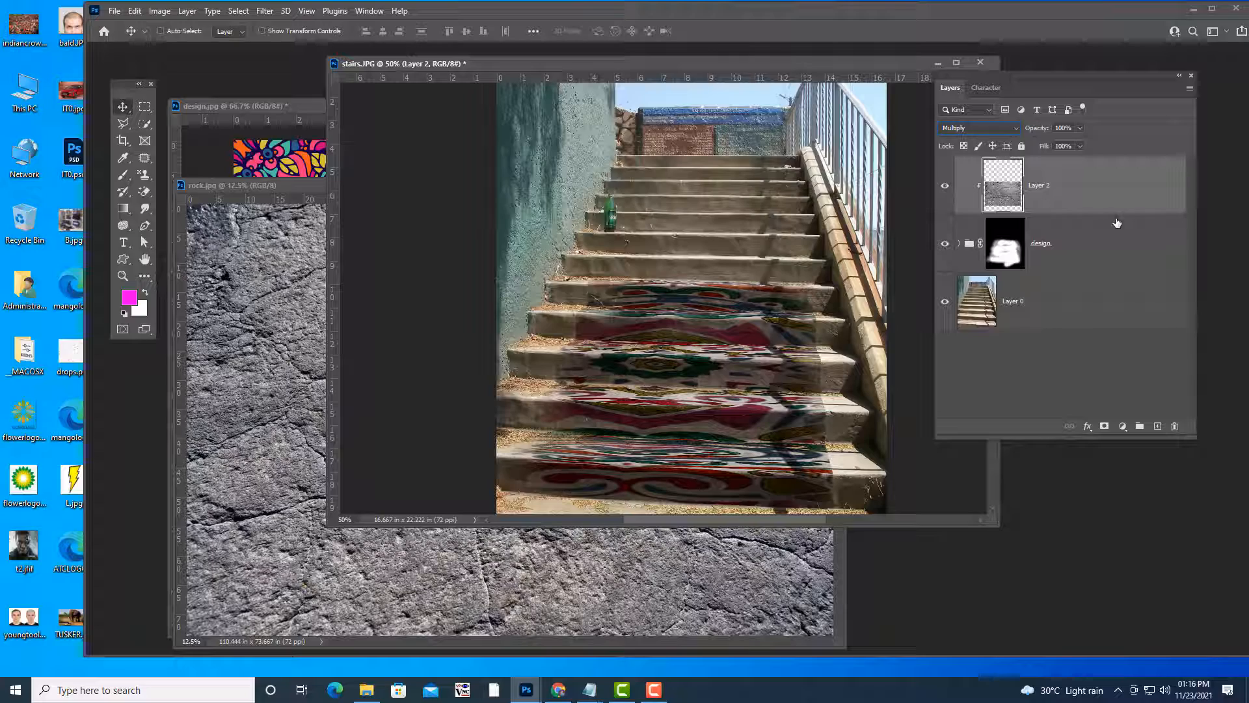
Duplicate the rock texture layer and clip the copy to the design group as well.
{"action": "key", "text": "ctrl+plus"}
{"action": "key", "text": "ctrl+plus"}
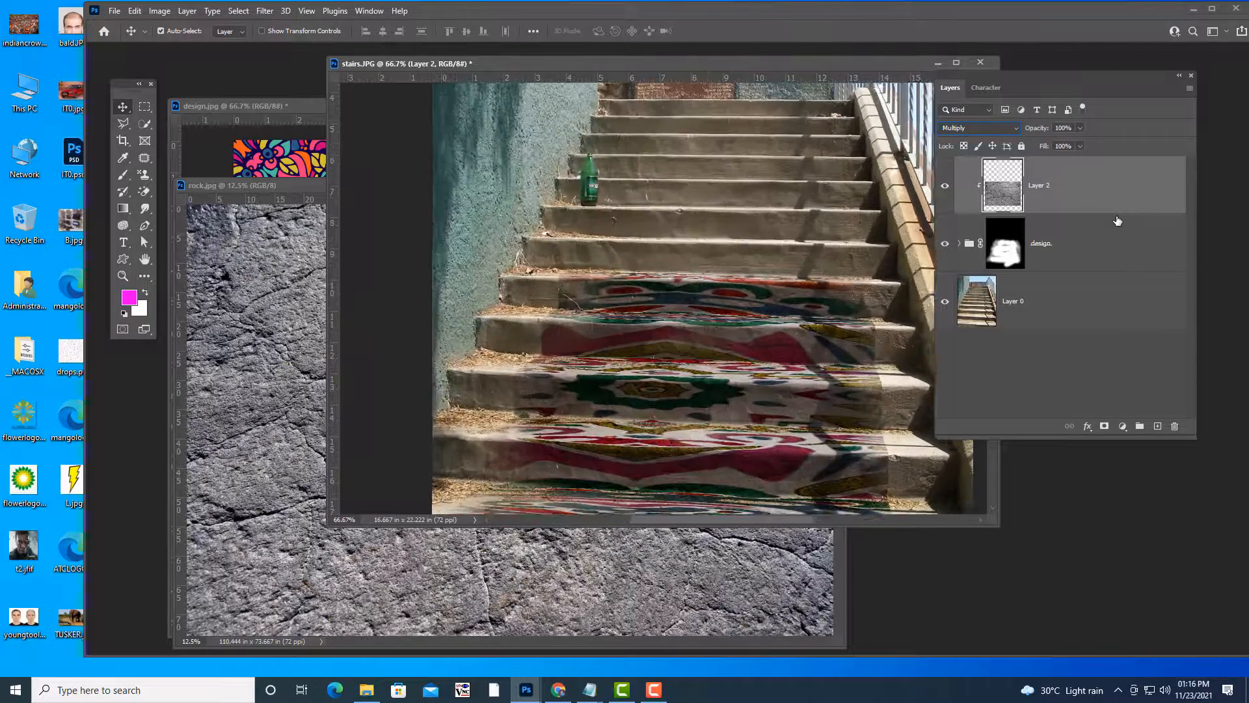
{"action": "key", "text": "ctrl+plus"}
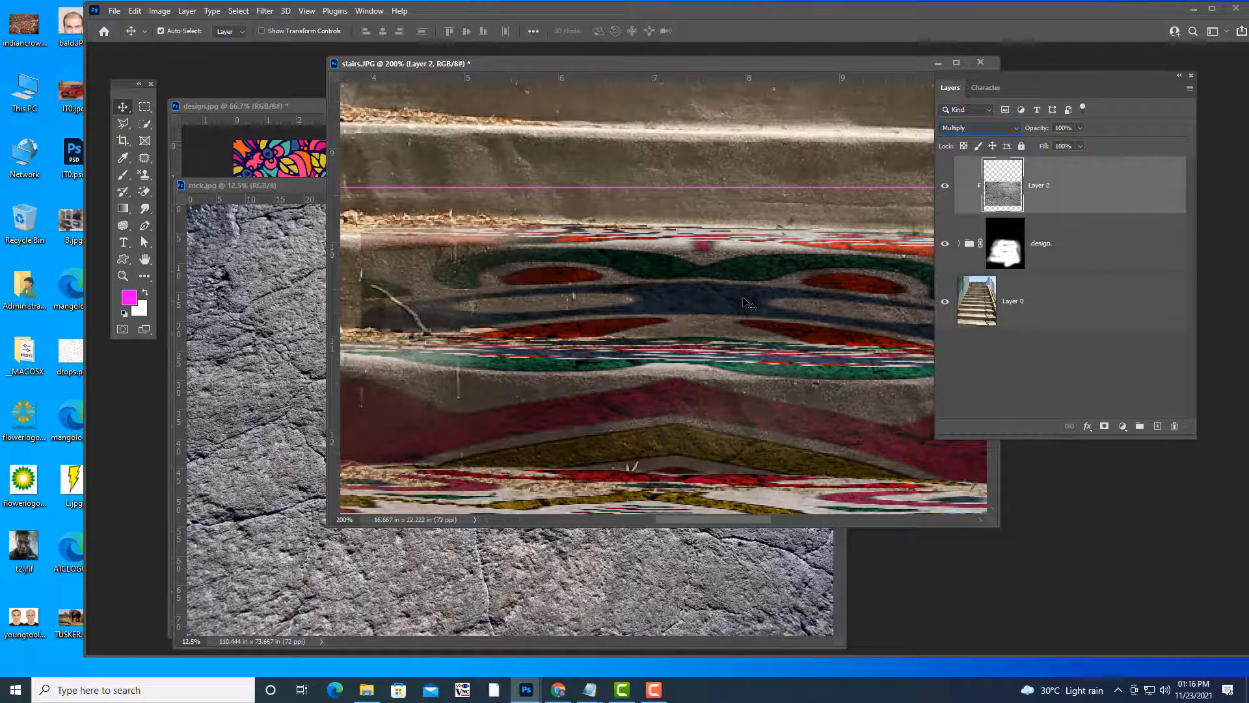
{"action": "key", "text": "ctrl+minus"}
{"action": "key", "text": "ctrl+minus"}
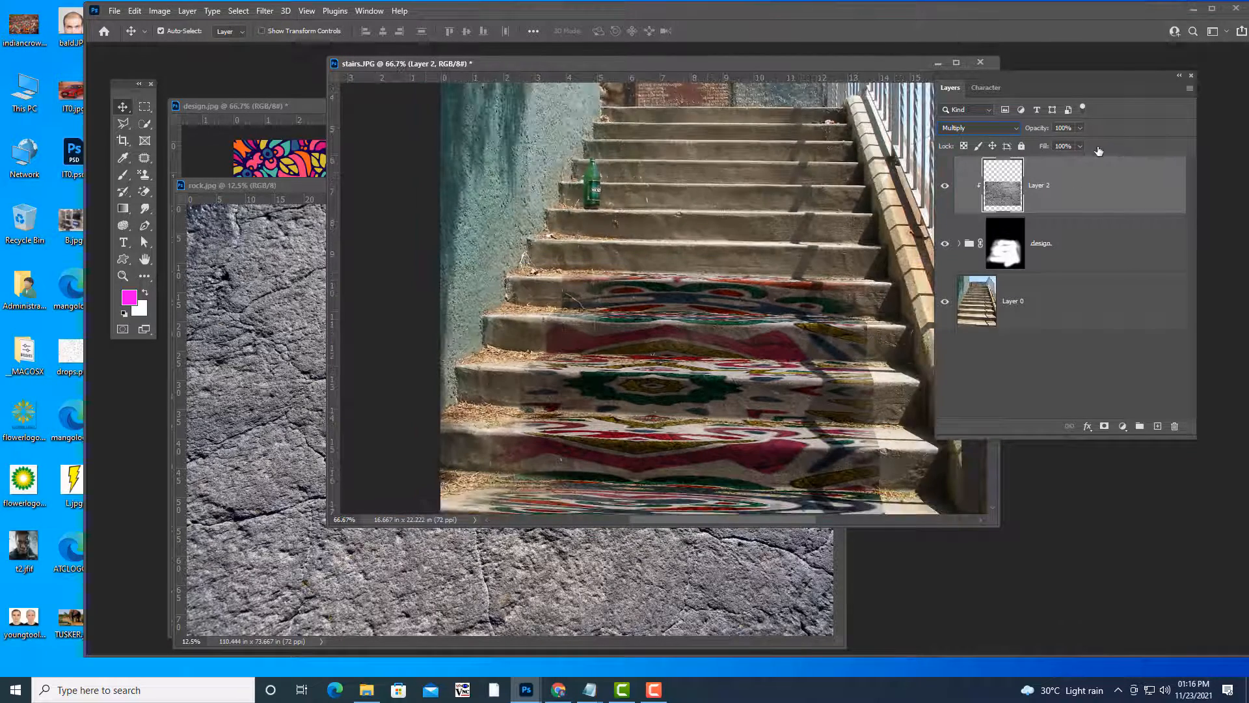
{"action": "key", "text": "ctrl+plus"}
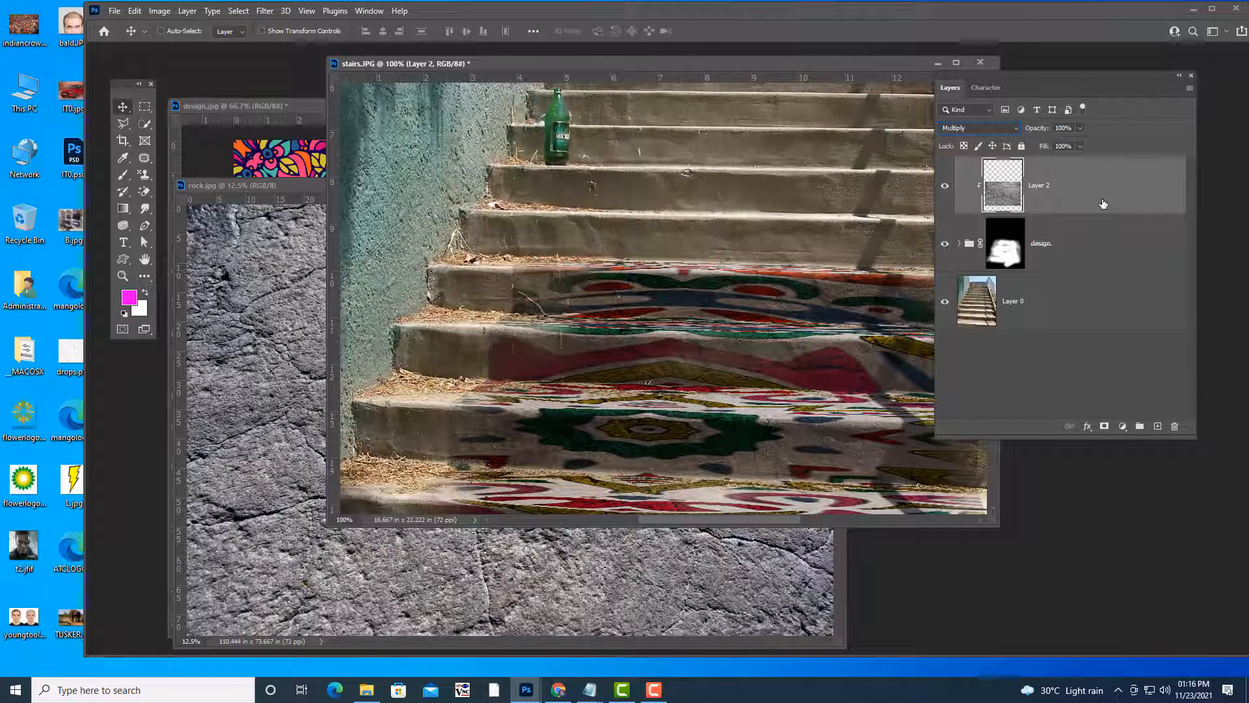
{"action": "key", "text": "ctrl+j"}
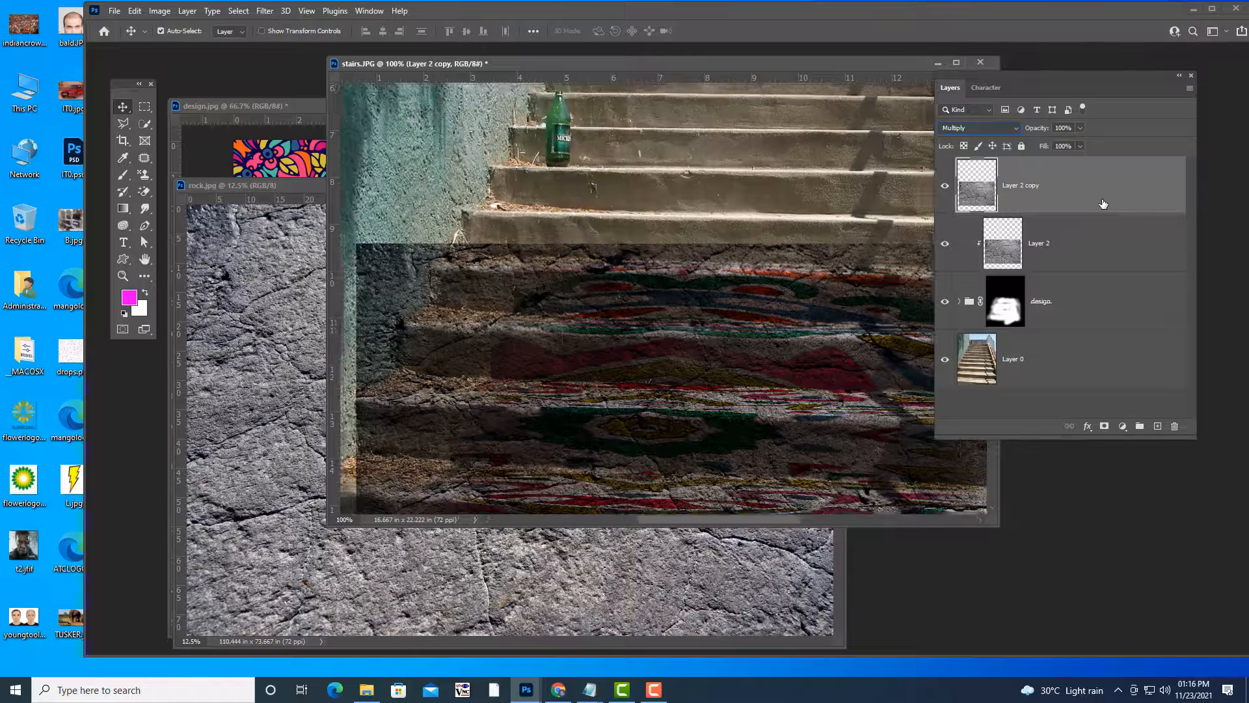
{"action": "key", "text": "ctrl+minus"}
{"action": "key", "text": "ctrl+minus"}
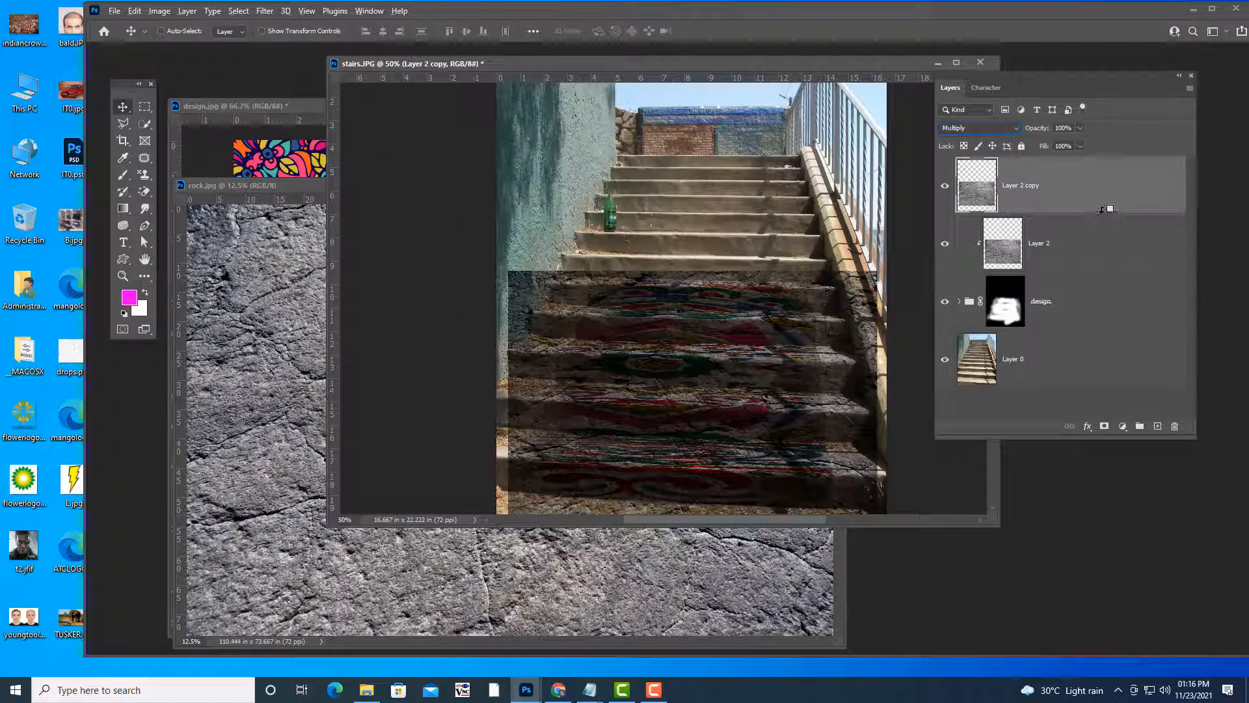
{"action": "left_click", "coordinate": [1102, 210], "text": "alt"}
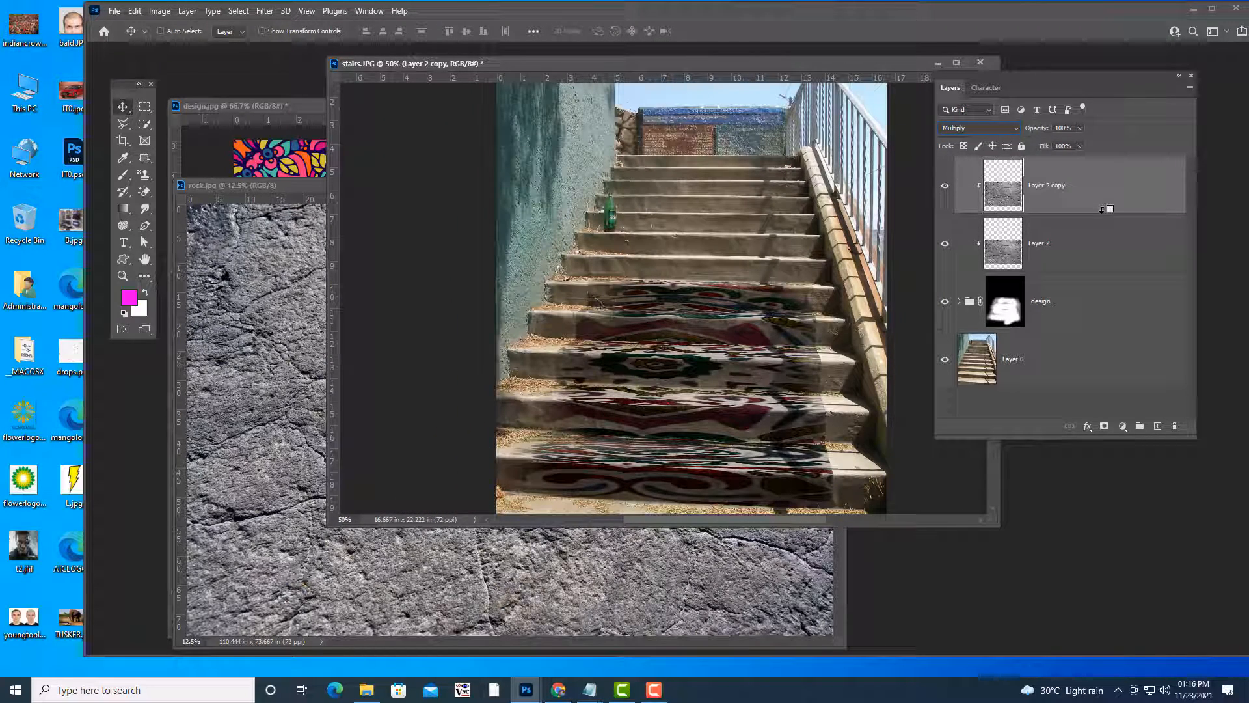
Reduce the opacity of the upper rock texture copy to 62% and the original rock layer to 48%.
{"action": "left_click", "coordinate": [1080, 127]}
{"action": "left_click_drag", "start_coordinate": [1083, 143], "coordinate": [1058, 142]}
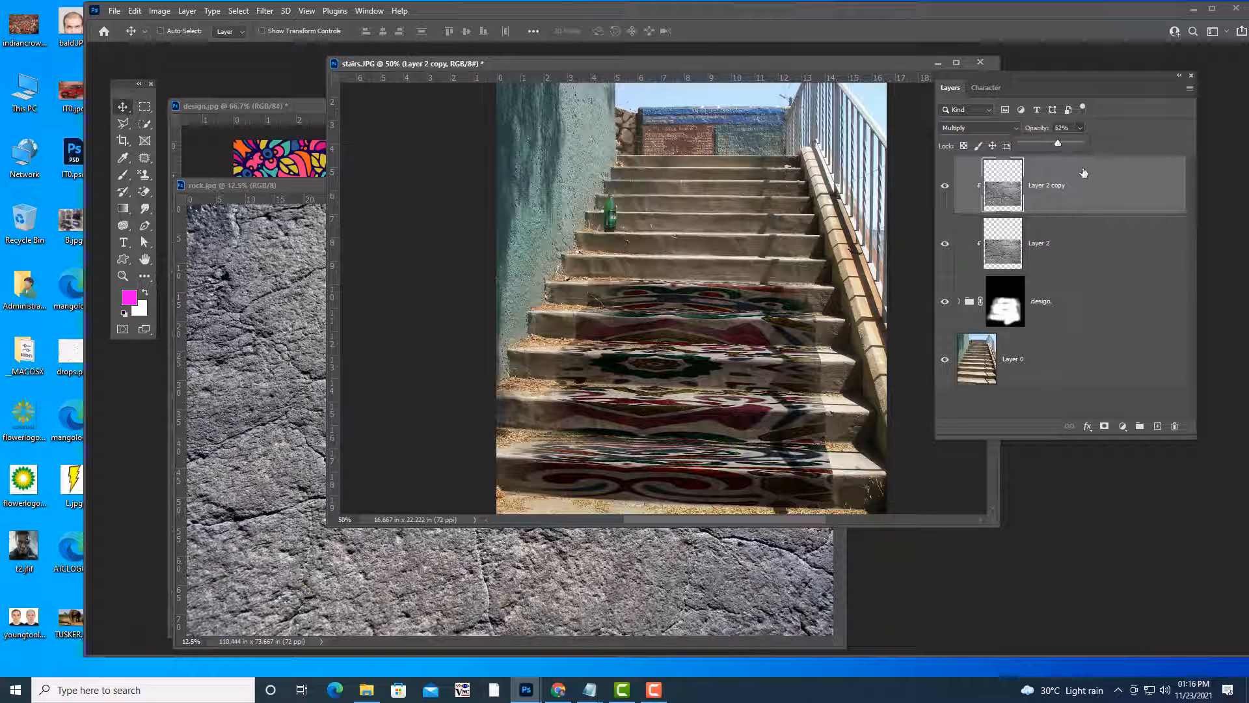
{"action": "left_click", "coordinate": [1086, 174]}
{"action": "left_click", "coordinate": [1096, 239]}
{"action": "left_click", "coordinate": [1080, 127]}
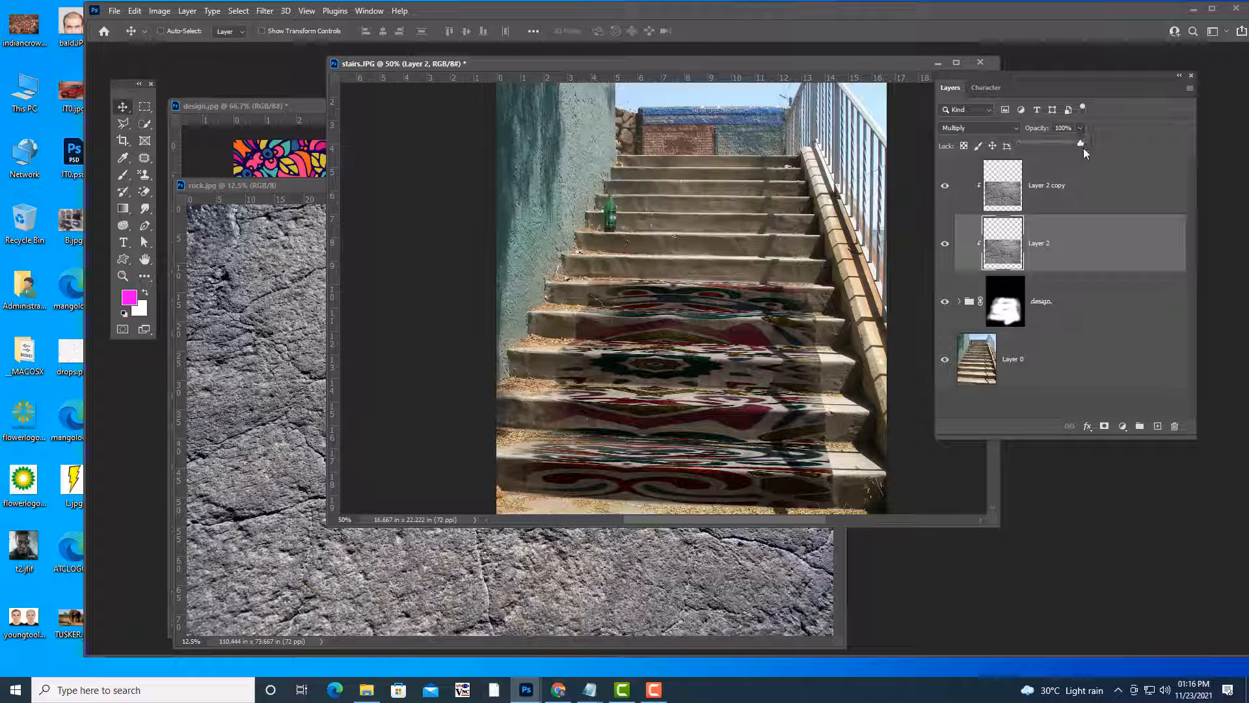
{"action": "left_click_drag", "start_coordinate": [1066, 145], "coordinate": [1049, 150]}
{"action": "left_click", "coordinate": [1103, 158]}
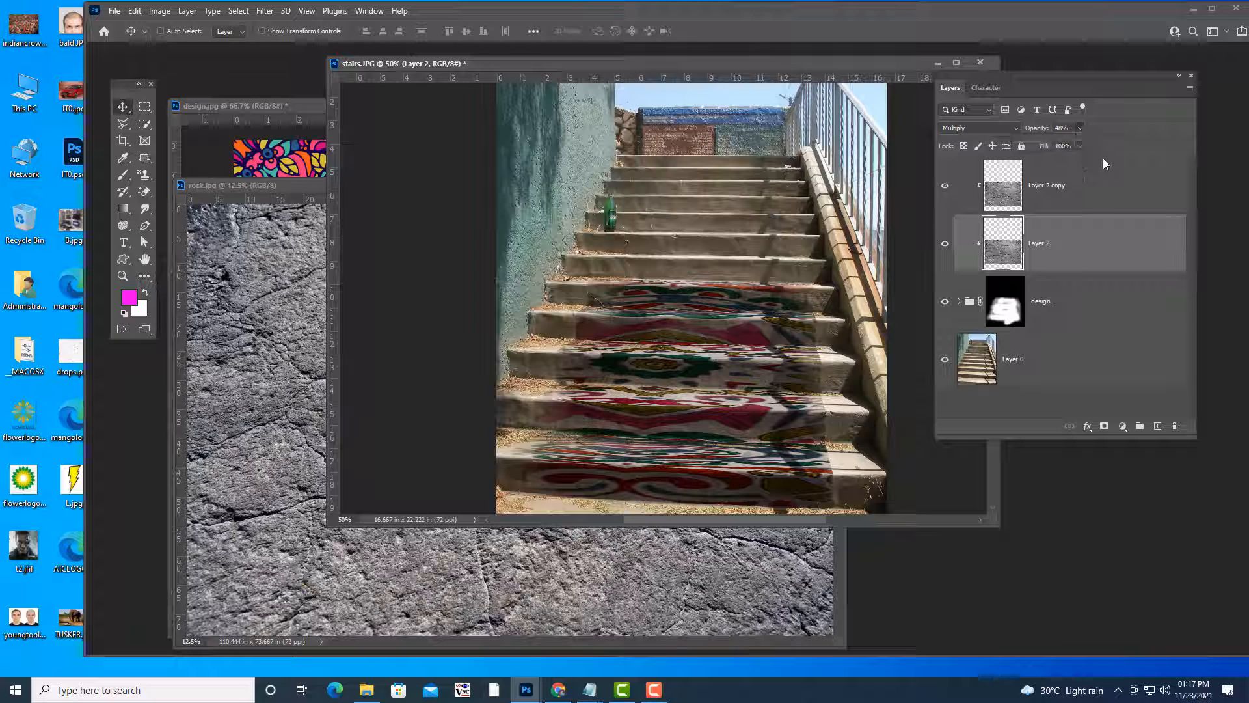
Group both rock texture layers with the design group and name the new group maindesign.
{"action": "left_click", "coordinate": [1094, 184], "text": "ctrl"}
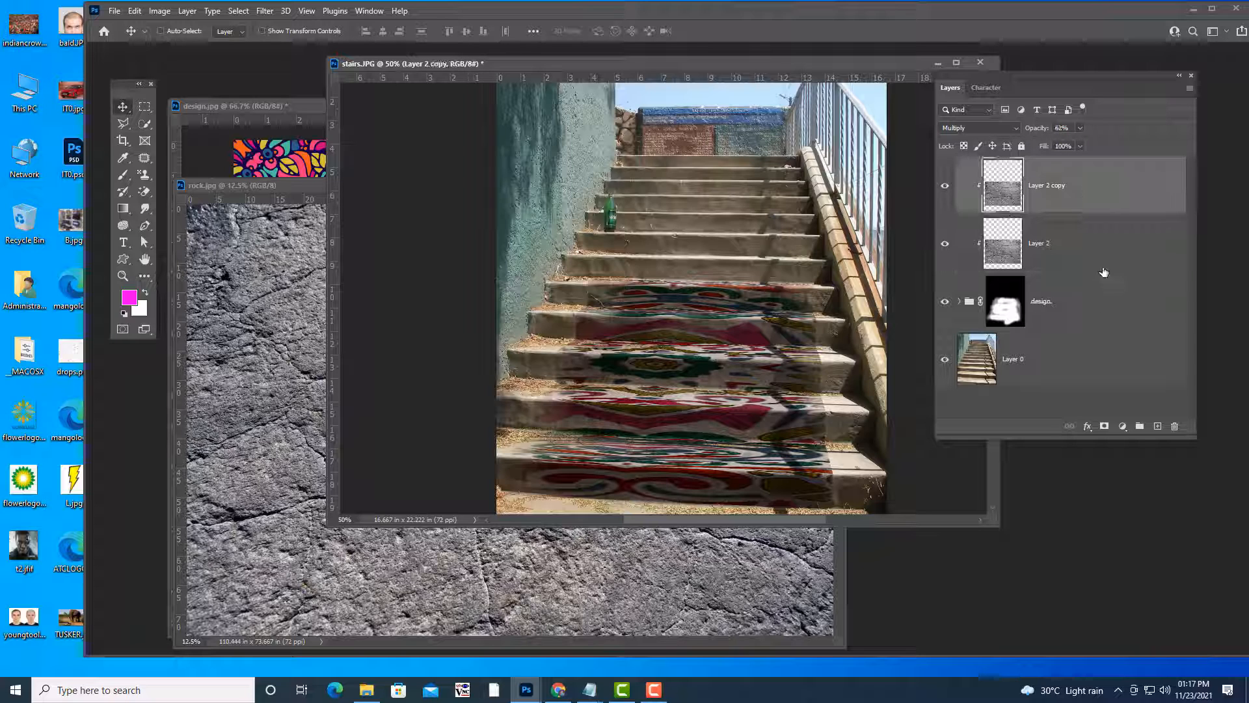
{"action": "left_click", "coordinate": [1105, 304], "text": "ctrl"}
{"action": "key", "text": "ctrl+g"}
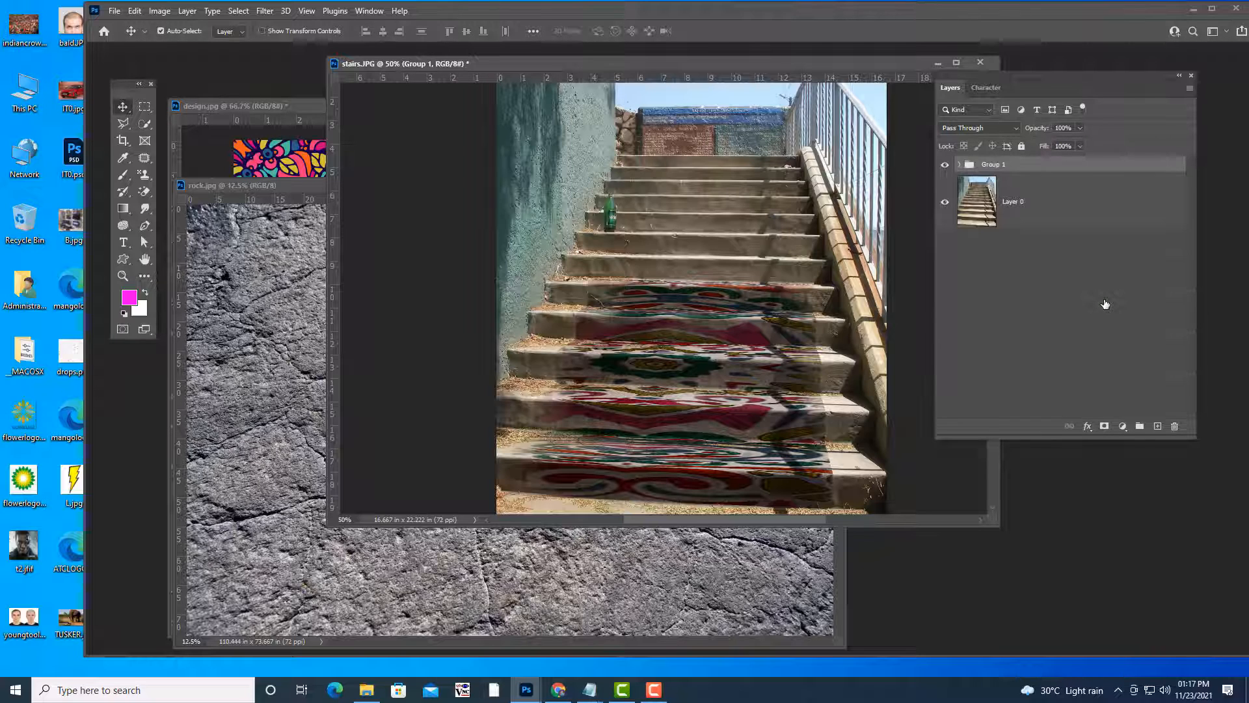
{"action": "double_click", "coordinate": [989, 165]}
{"action": "type", "text": "des"}
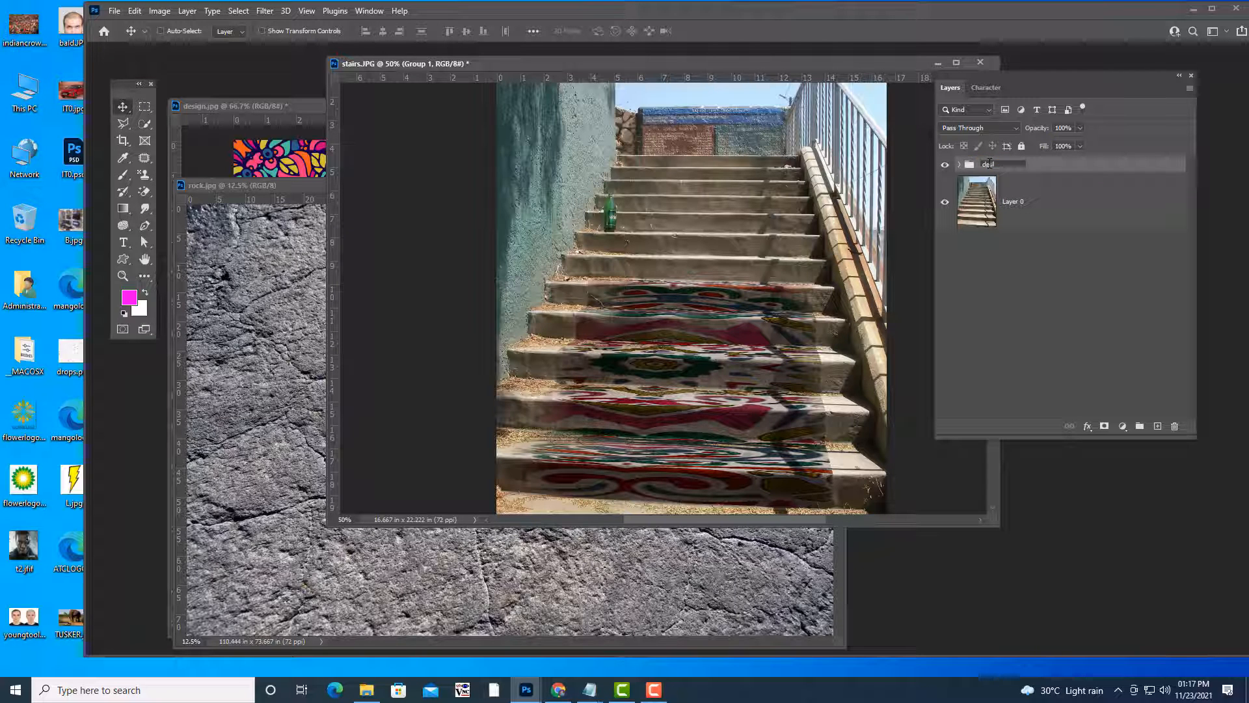
{"action": "key", "text": "BackSpace"}
{"action": "key", "text": "BackSpace"}
{"action": "key", "text": "BackSpace"}
{"action": "type", "text": "ar"}
{"action": "type", "text": "indesign"}
{"action": "key", "text": "Return"}
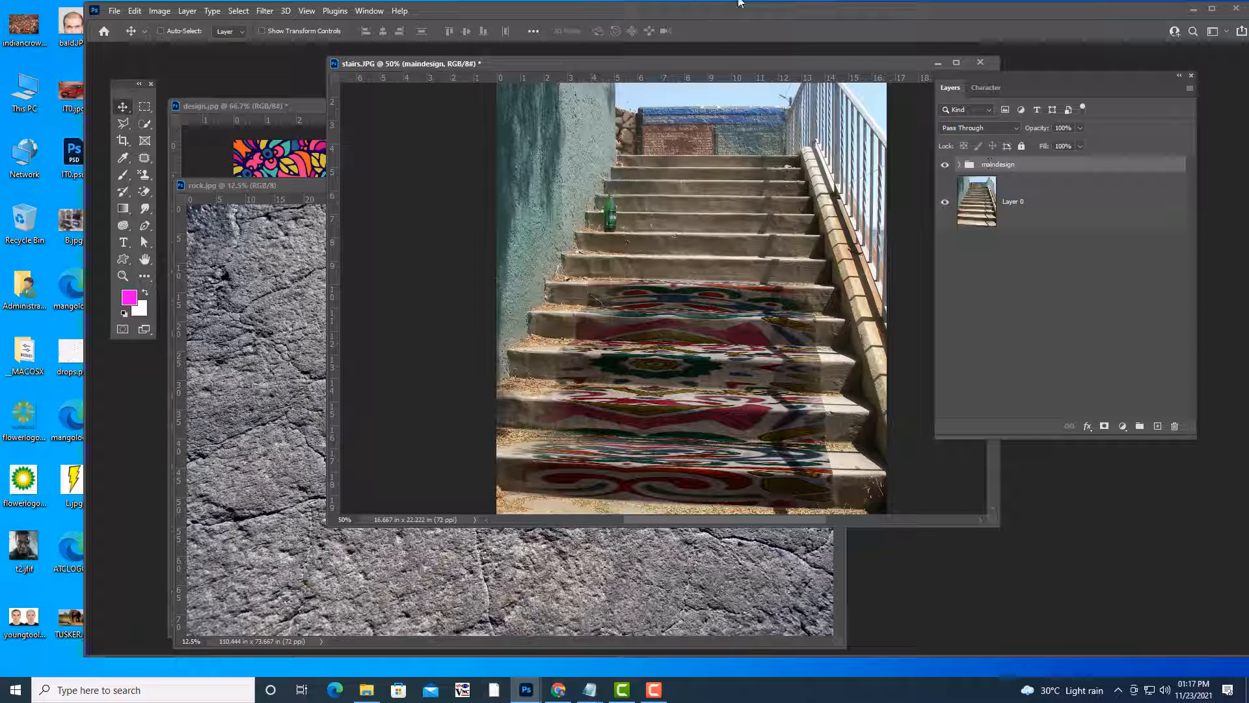
Lower the opacity of the maindesign group to 67%.
{"action": "left_click_drag", "start_coordinate": [1026, 75], "coordinate": [1047, 75]}
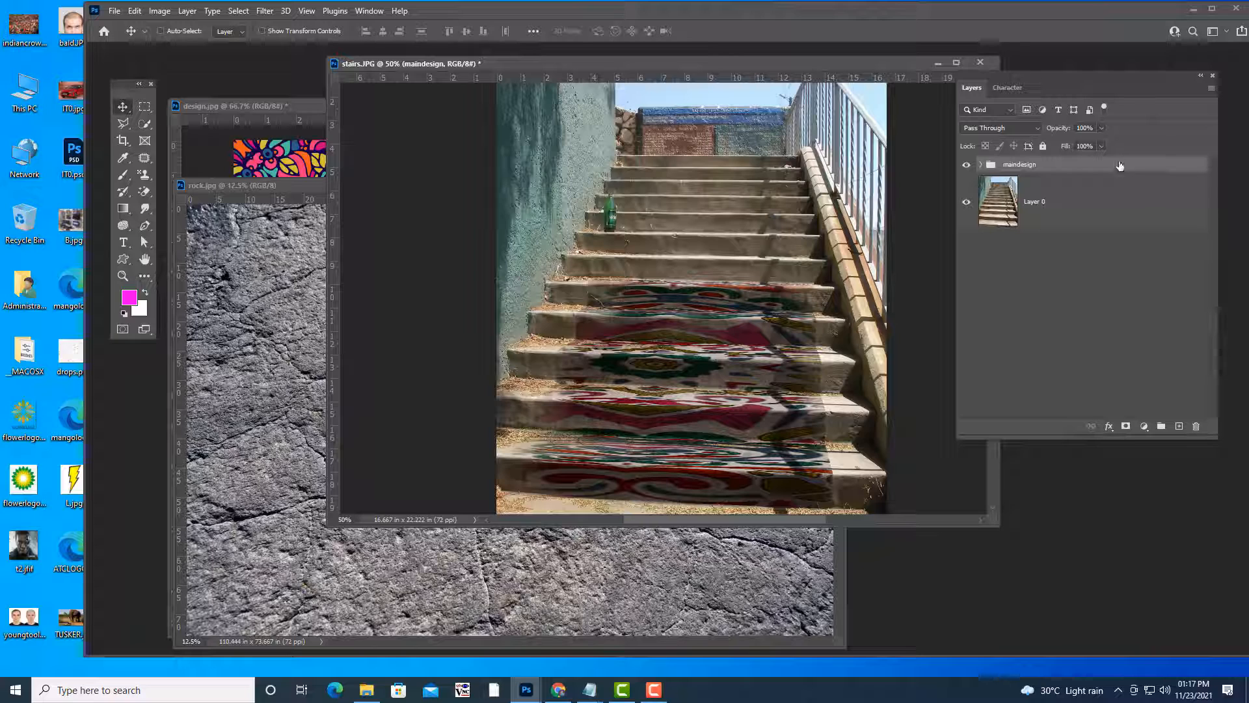
{"action": "left_click", "coordinate": [1101, 129]}
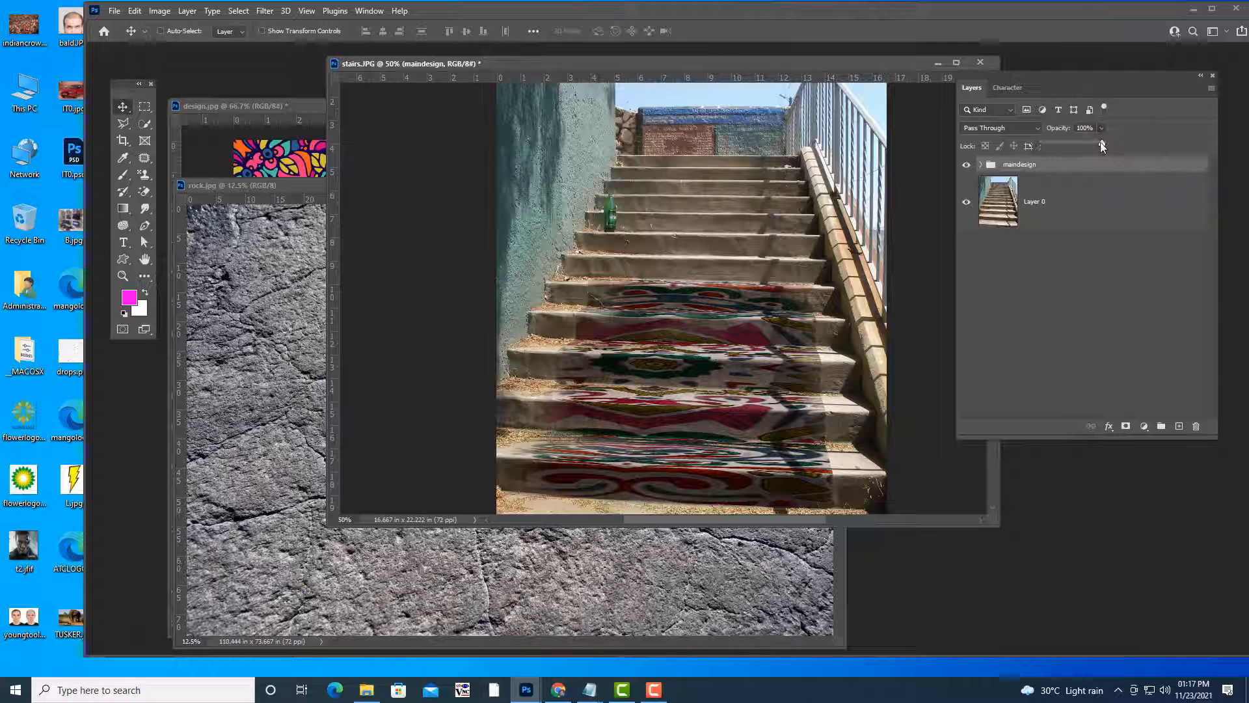
{"action": "left_click_drag", "start_coordinate": [1103, 143], "coordinate": [1085, 146]}
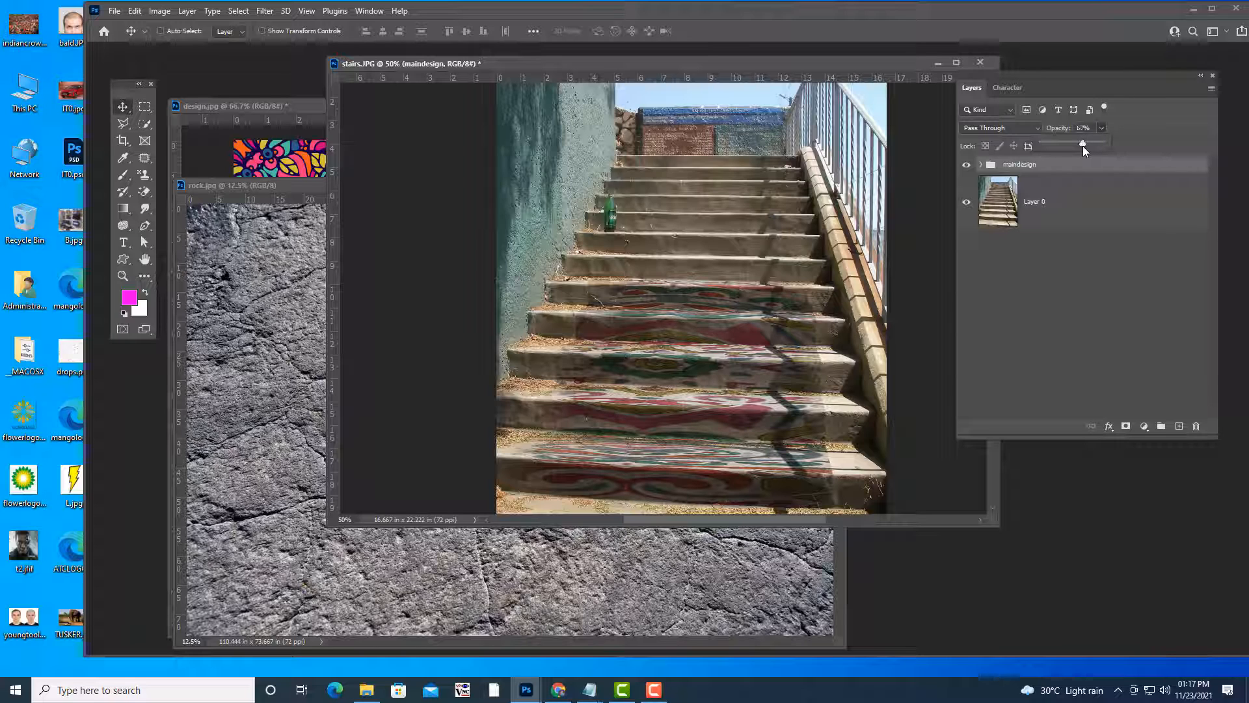
{"action": "left_click", "coordinate": [1141, 131]}
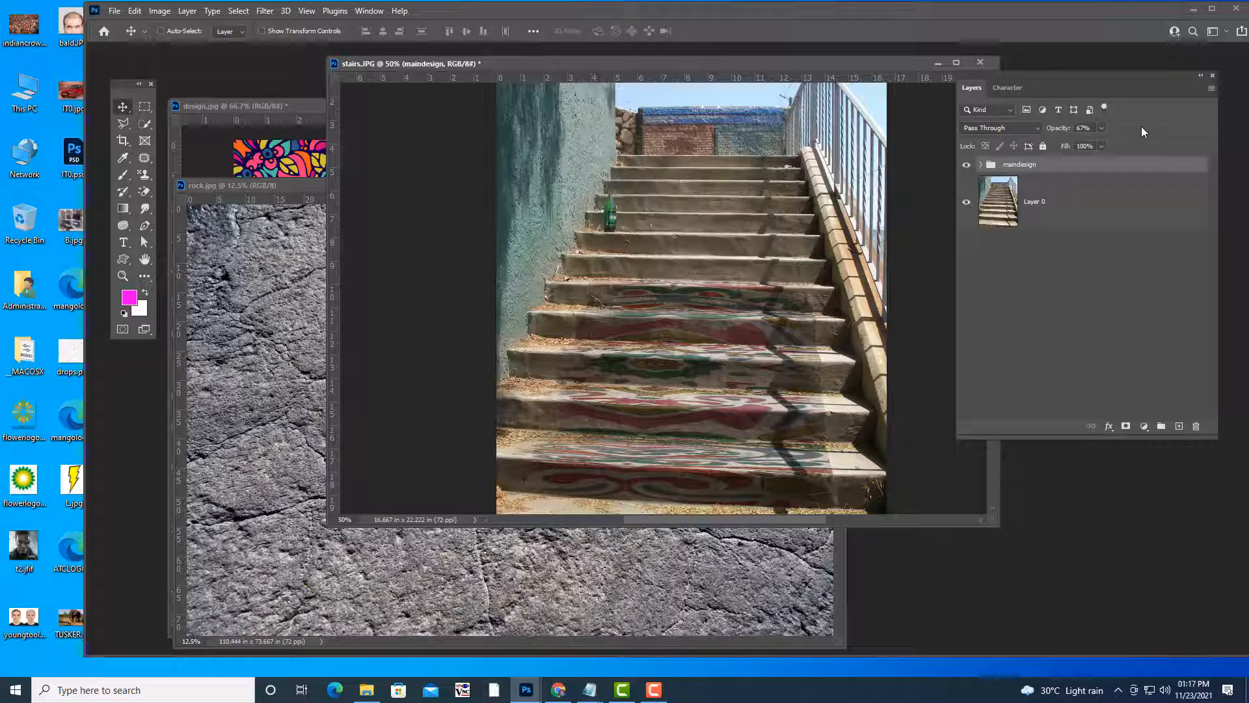
{"action": "key", "text": "ctrl+plus"}
{"action": "key", "text": "ctrl+plus"}
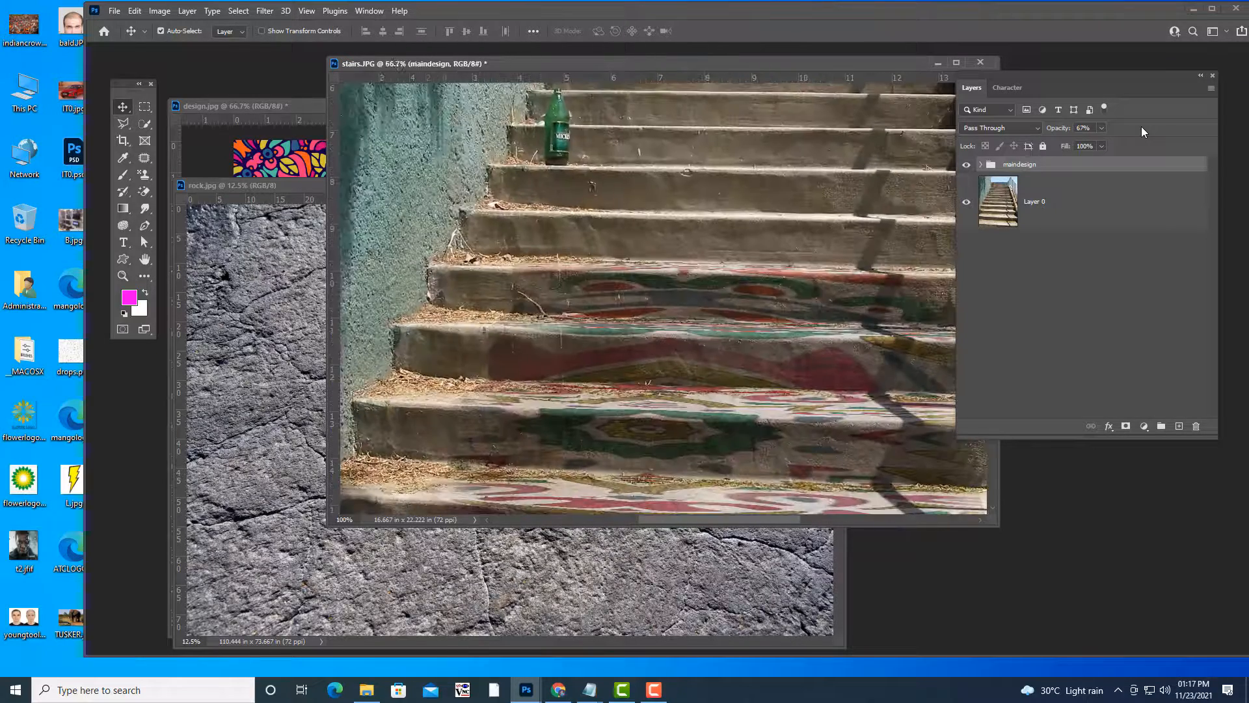
{"action": "key", "text": "ctrl+minus"}
{"action": "key", "text": "ctrl+plus"}
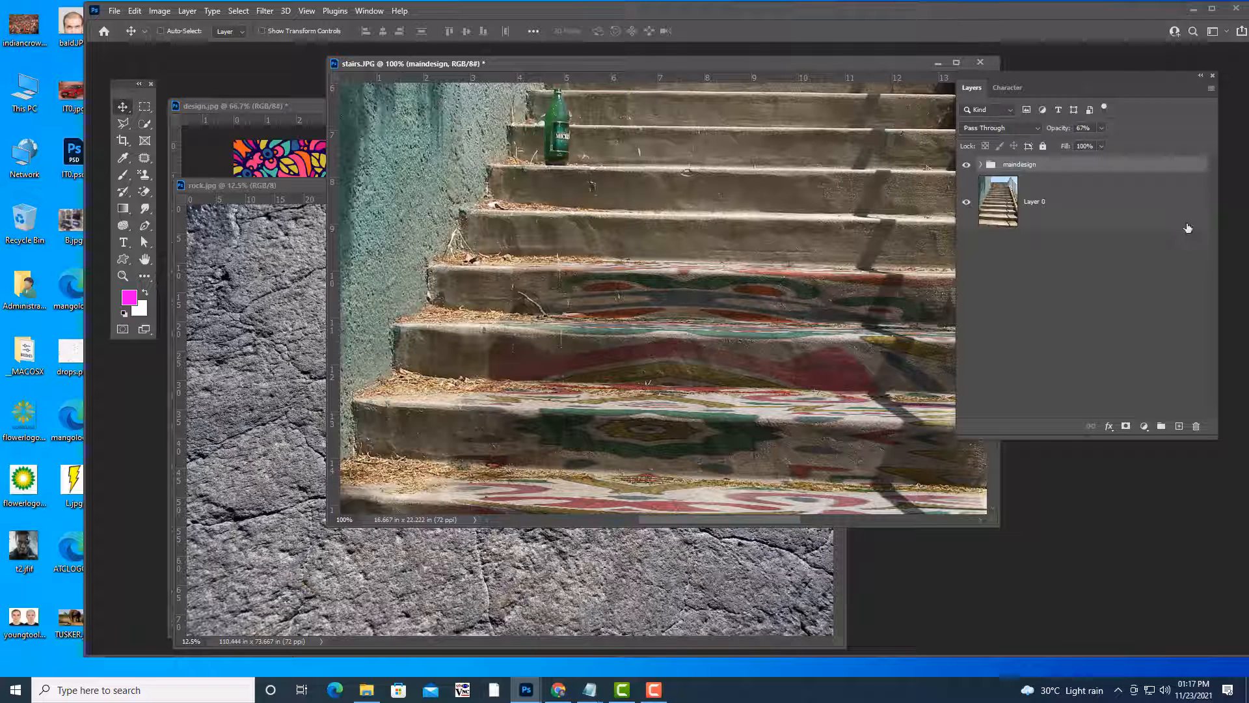
{"action": "left_click_drag", "start_coordinate": [803, 63], "coordinate": [756, 65]}
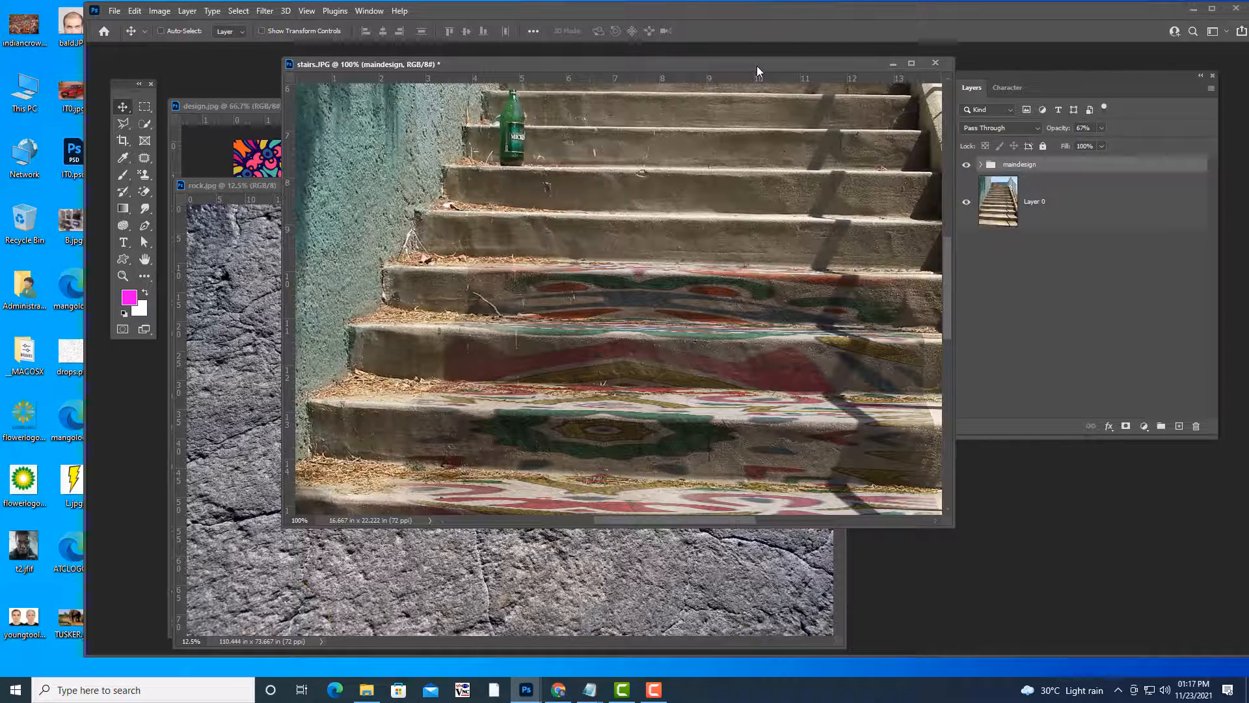
{"action": "left_click", "coordinate": [653, 688]}
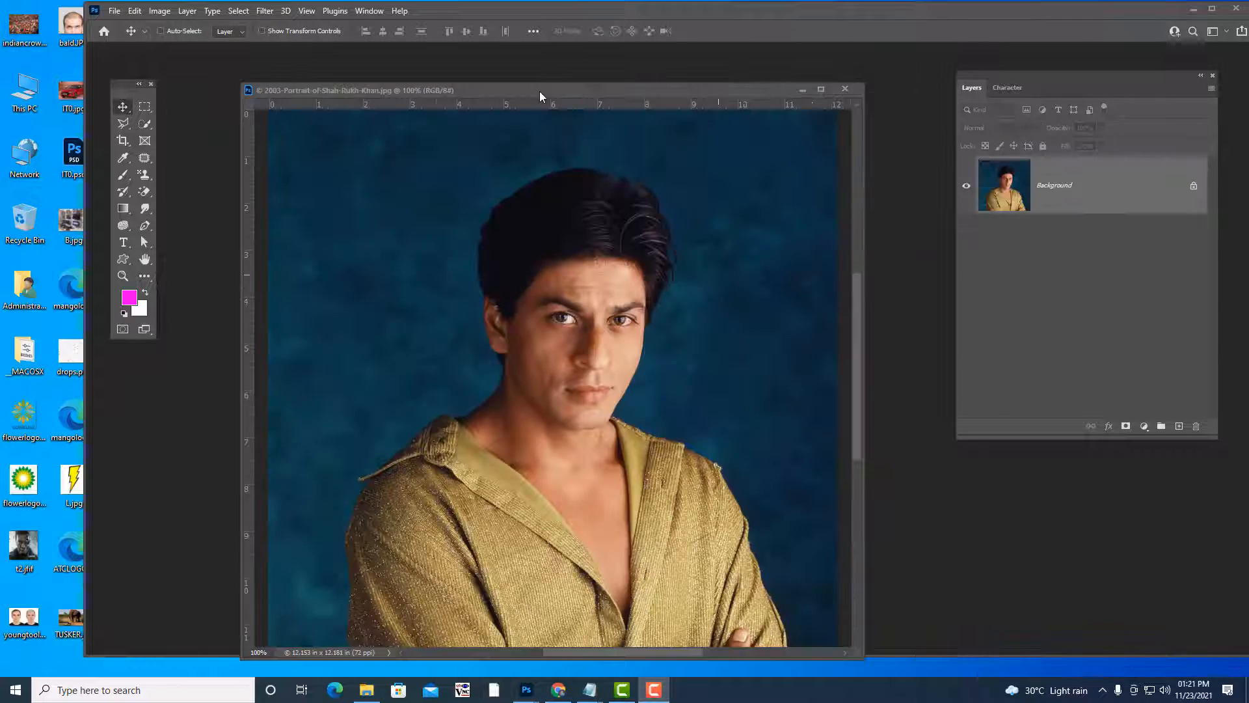
Convert the portrait's locked Background into an editable layer and enlarge the document window.
{"action": "left_click_drag", "start_coordinate": [540, 91], "coordinate": [531, 64]}
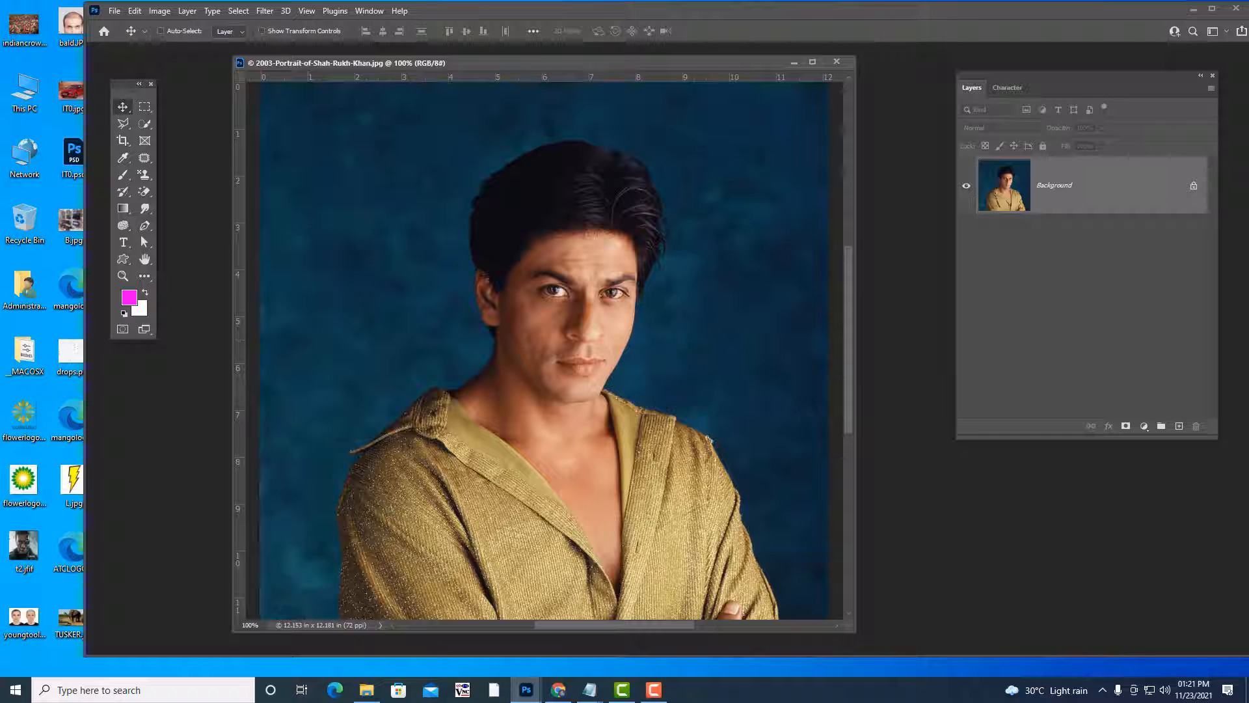
{"action": "left_click_drag", "start_coordinate": [1040, 76], "coordinate": [1013, 101]}
{"action": "double_click", "coordinate": [1083, 233]}
{"action": "left_click", "coordinate": [892, 210]}
{"action": "left_click_drag", "start_coordinate": [854, 630], "coordinate": [1000, 654]}
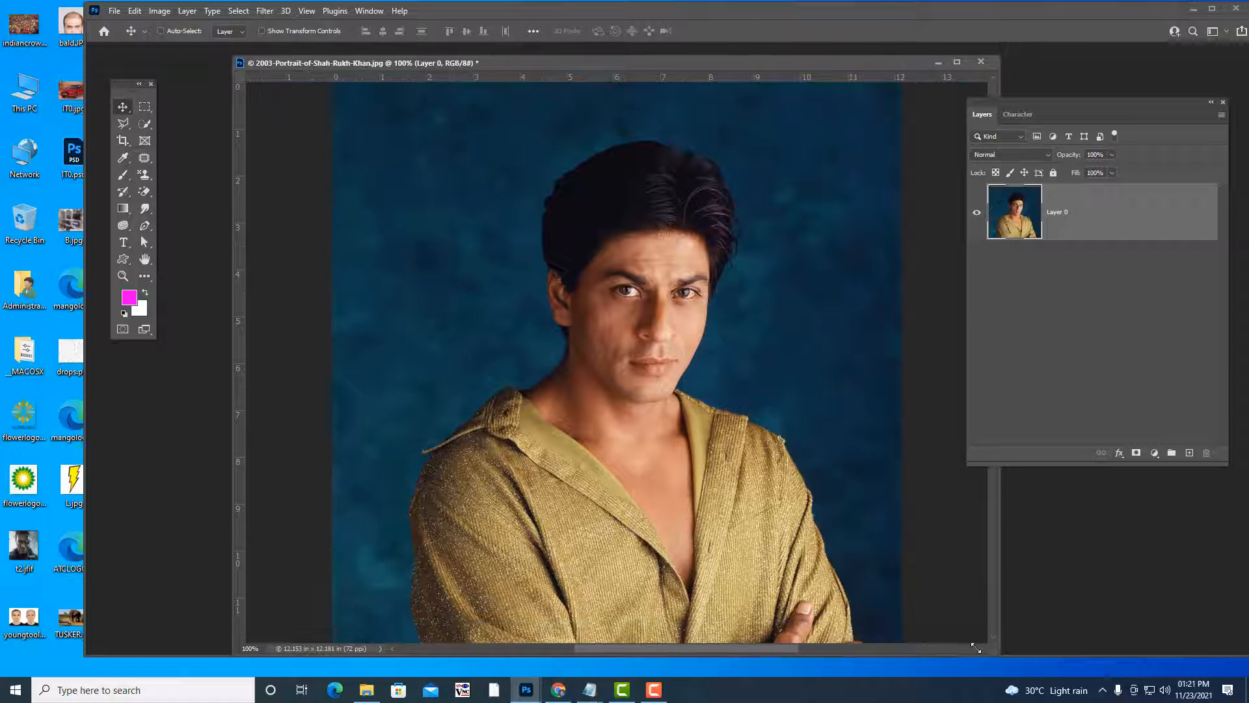
Remove the portrait's blue background by selecting the man with the Quick Selection tool, inverting the selection and deleting it, leaving nothing selected.
{"action": "key", "text": "ctrl+minus"}
{"action": "key", "text": "ctrl+minus"}
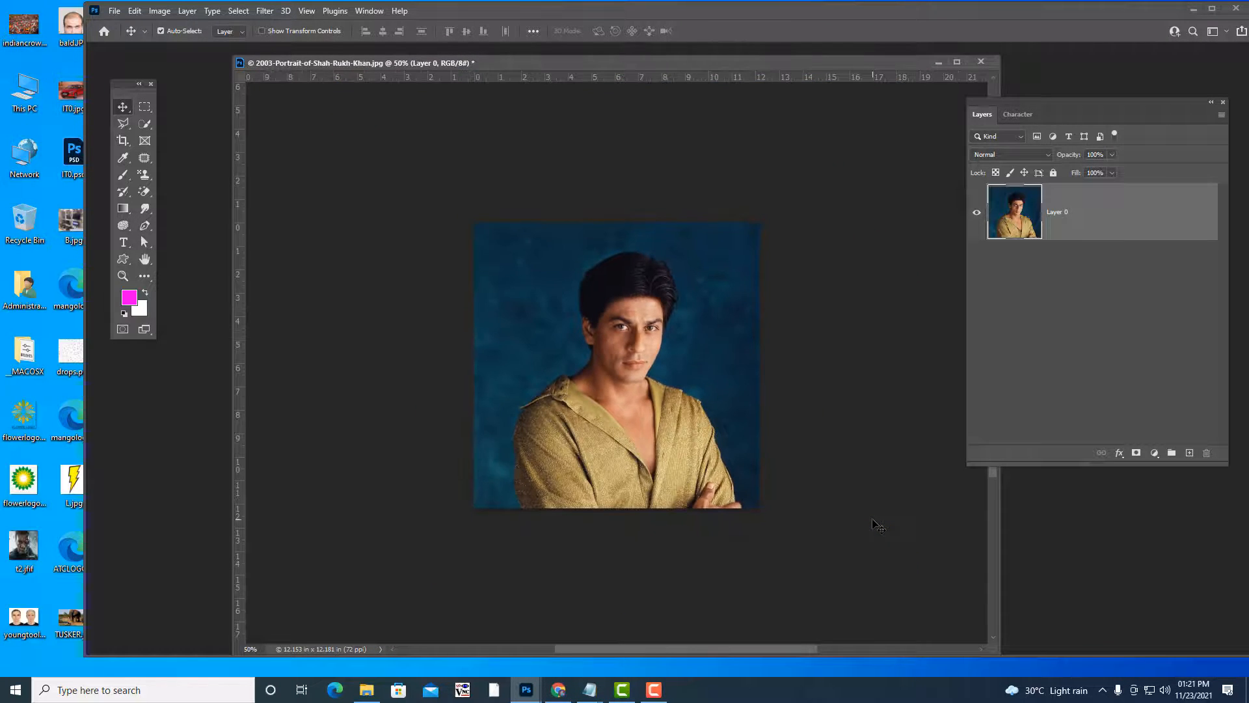
{"action": "key", "text": "ctrl+plus"}
{"action": "key", "text": "ctrl+plus"}
{"action": "key", "text": "ctrl+minus"}
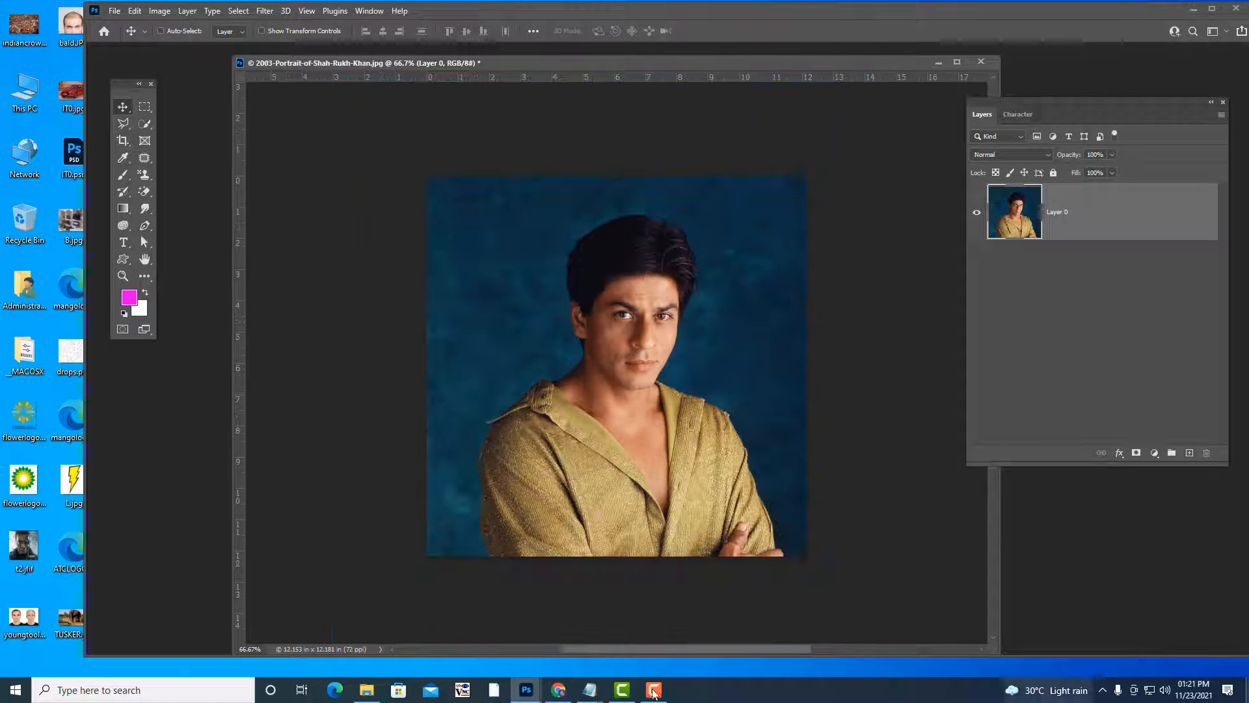
{"action": "left_click_drag", "start_coordinate": [454, 63], "coordinate": [405, 74]}
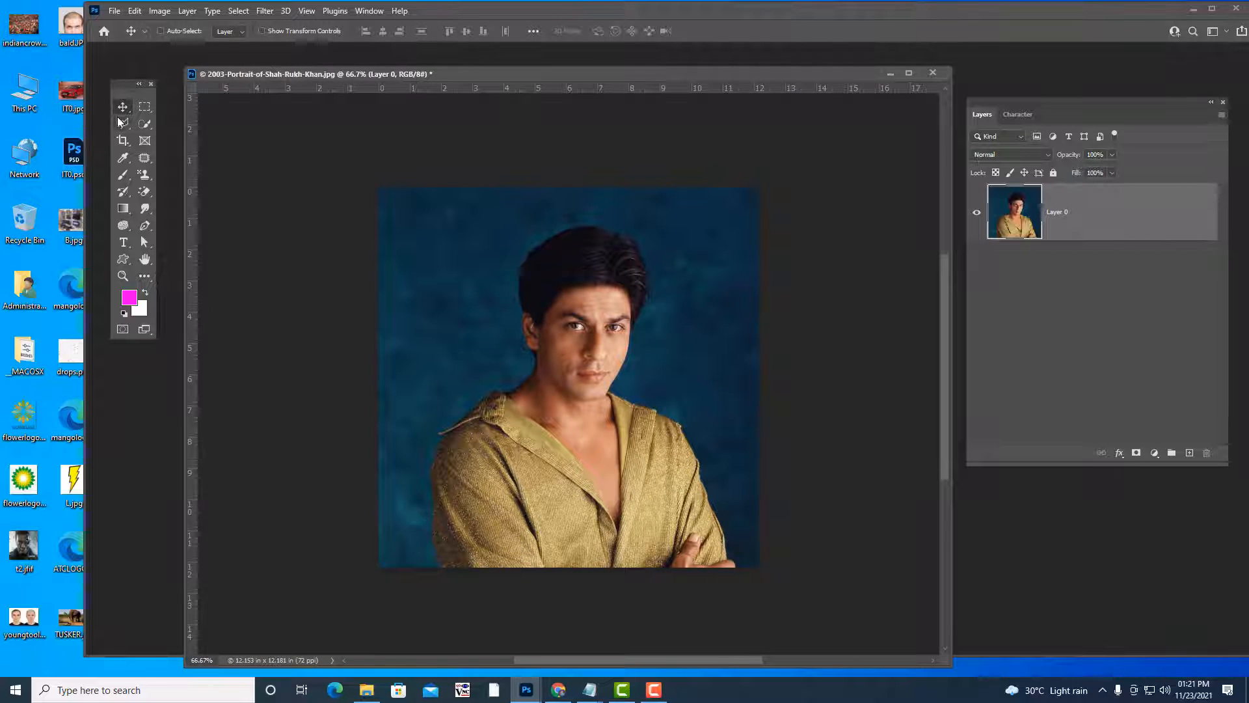
{"action": "left_click", "coordinate": [145, 127]}
{"action": "right_click", "coordinate": [146, 132]}
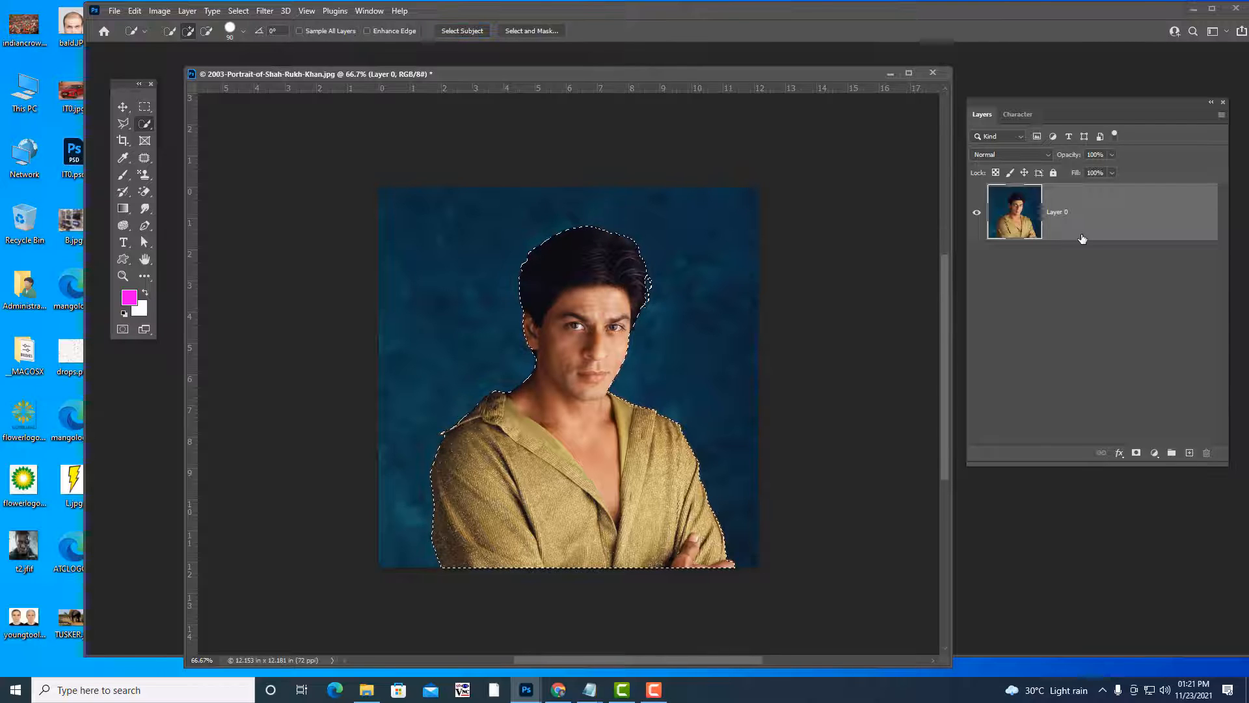
{"action": "key", "text": "ctrl+shift+i"}
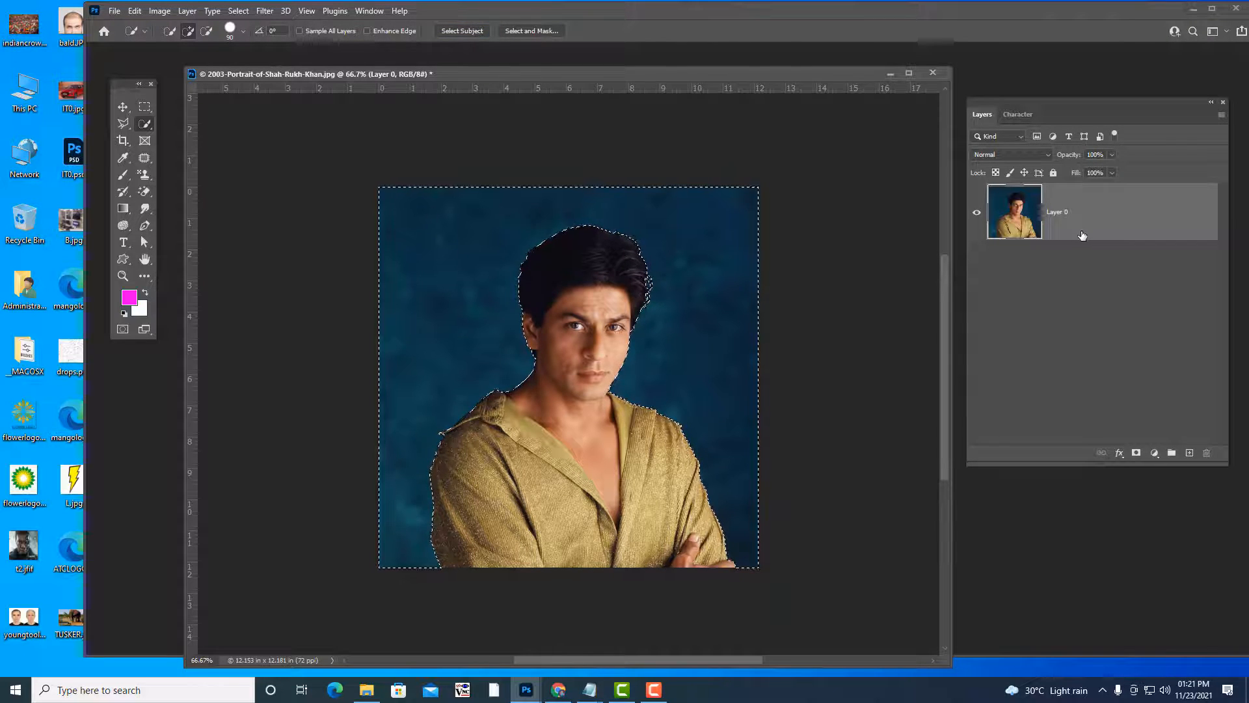
{"action": "key", "text": "Delete"}
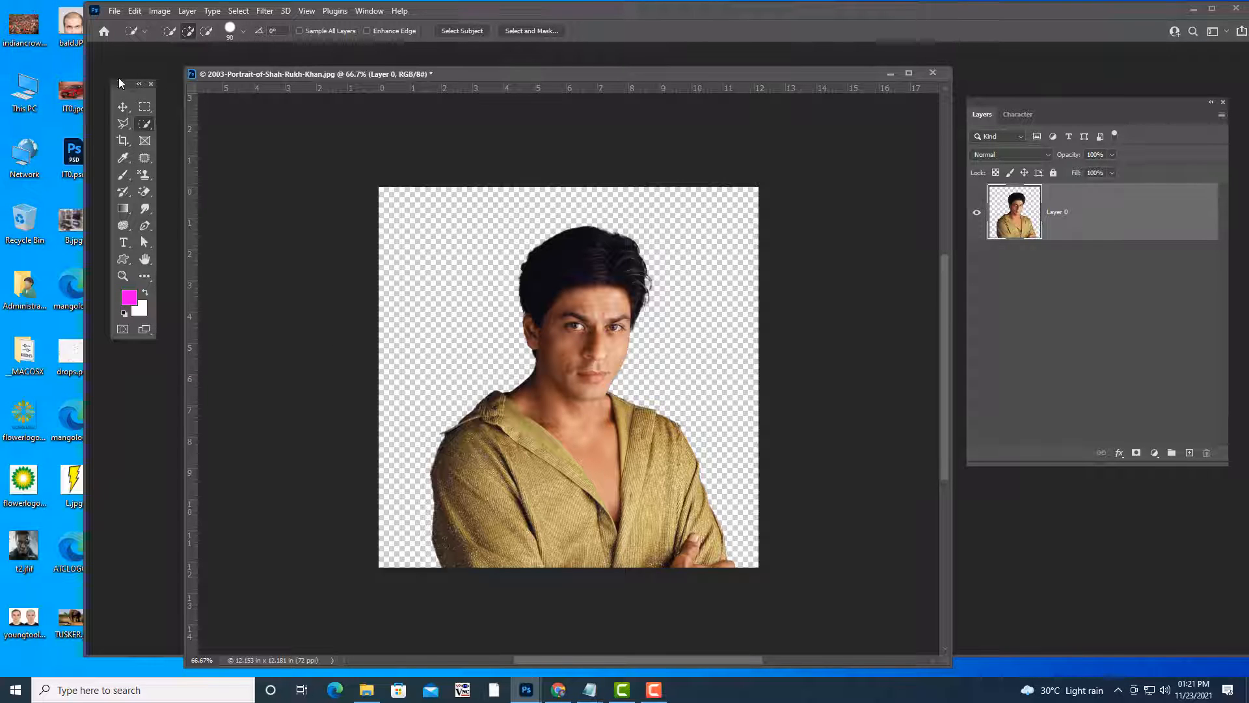
{"action": "left_click", "coordinate": [123, 107]}
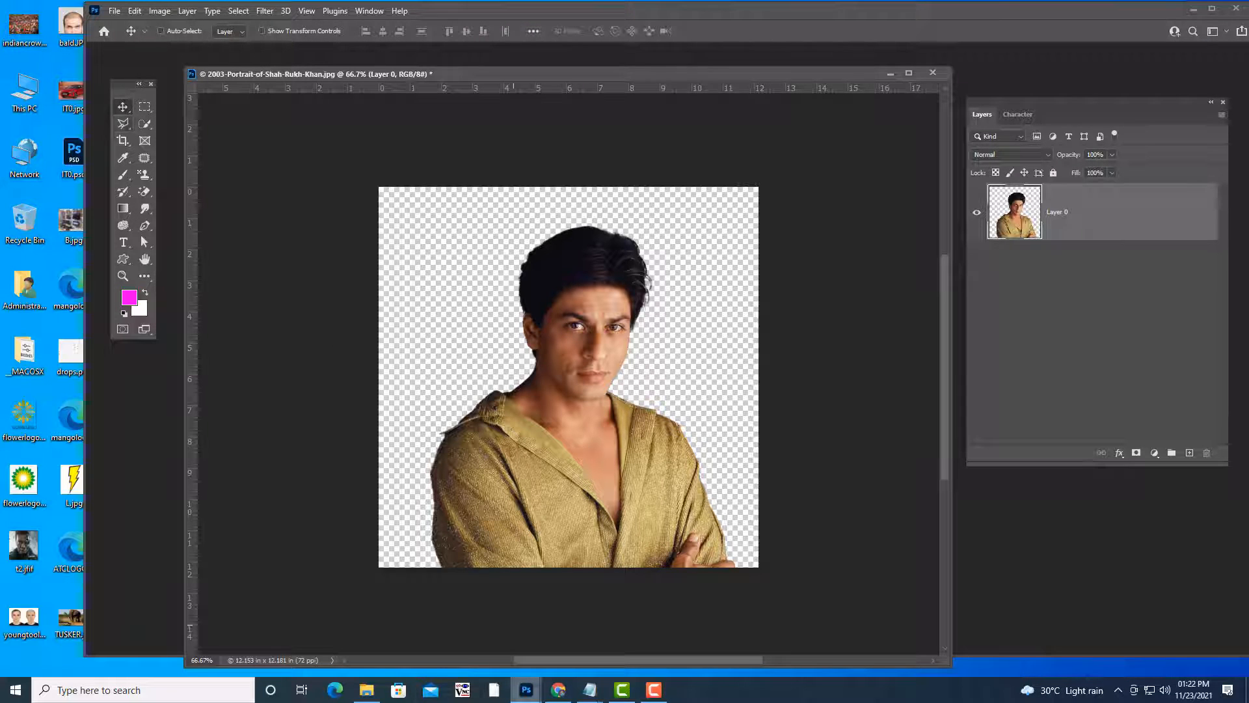
Switch to Chrome, search Google Images for caricatures and preview the result with three funny celebrity caricature drawings.
{"action": "left_click", "coordinate": [1194, 10]}
{"action": "left_click", "coordinate": [558, 690]}
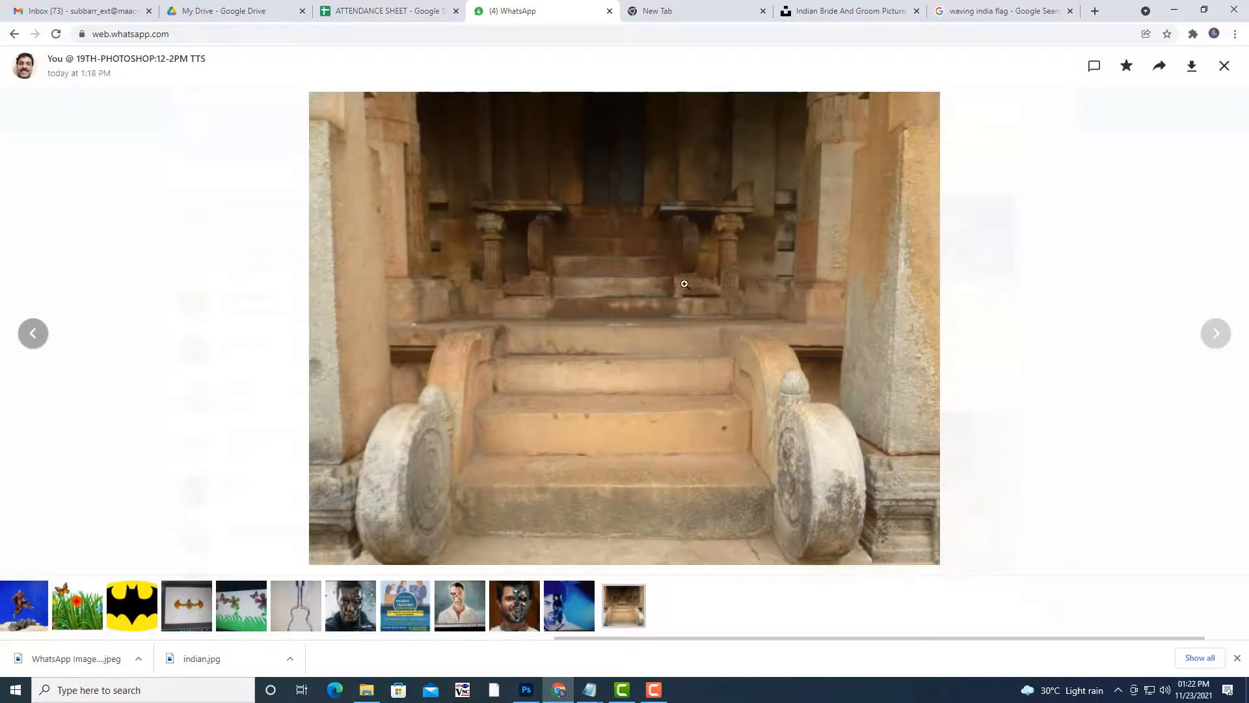
{"action": "left_click", "coordinate": [960, 11]}
{"action": "scroll", "coordinate": [628, 202], "scroll_direction": "up", "scroll_amount": 1}
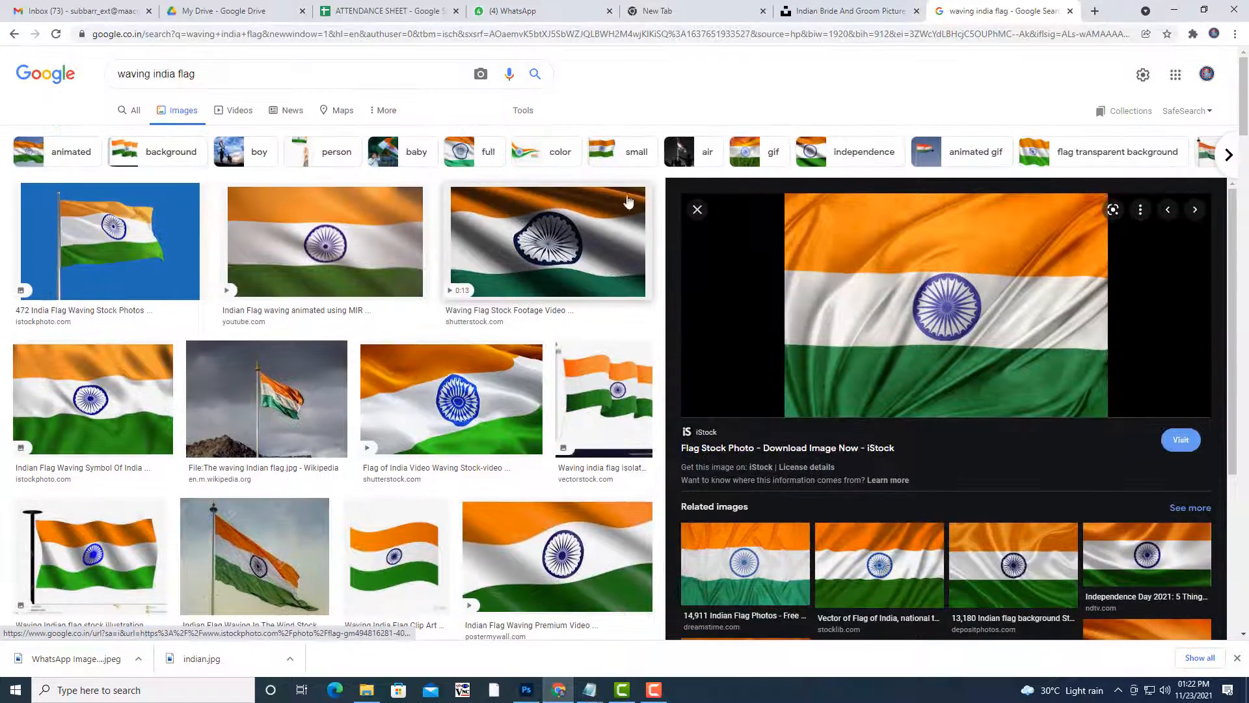
{"action": "left_click", "coordinate": [696, 209]}
{"action": "left_click_drag", "start_coordinate": [208, 75], "coordinate": [3, 37]}
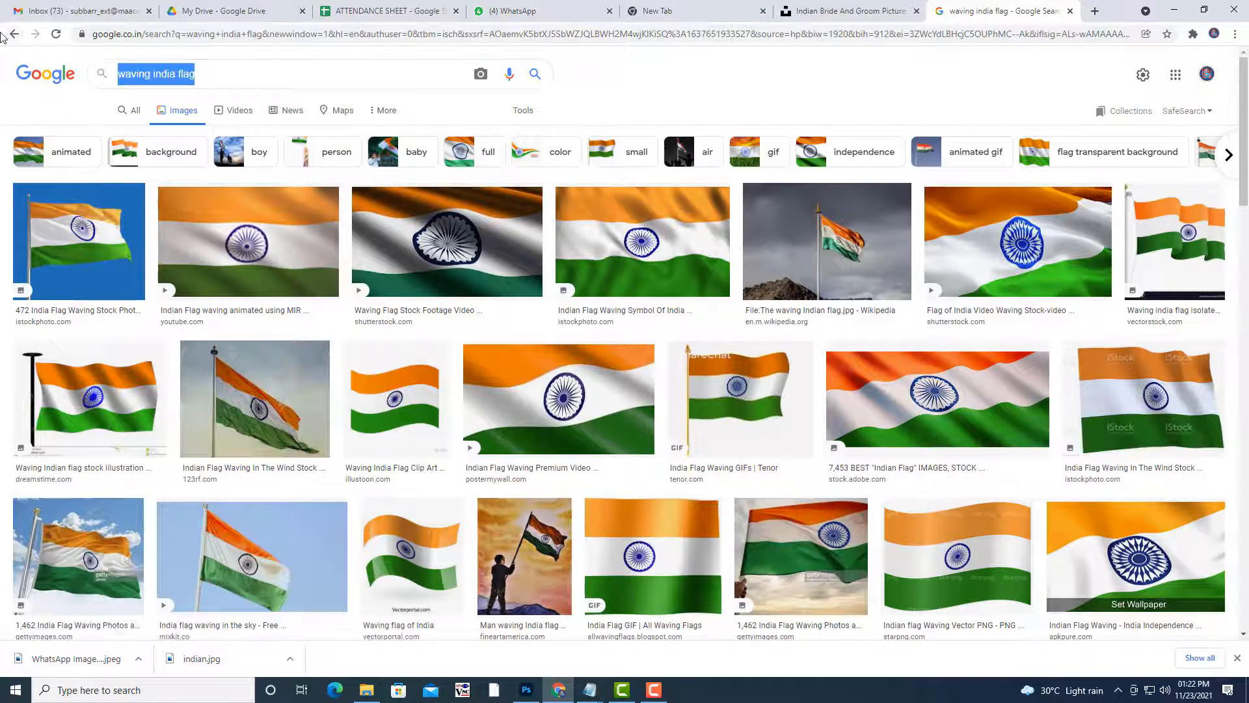
{"action": "type", "text": "caric"}
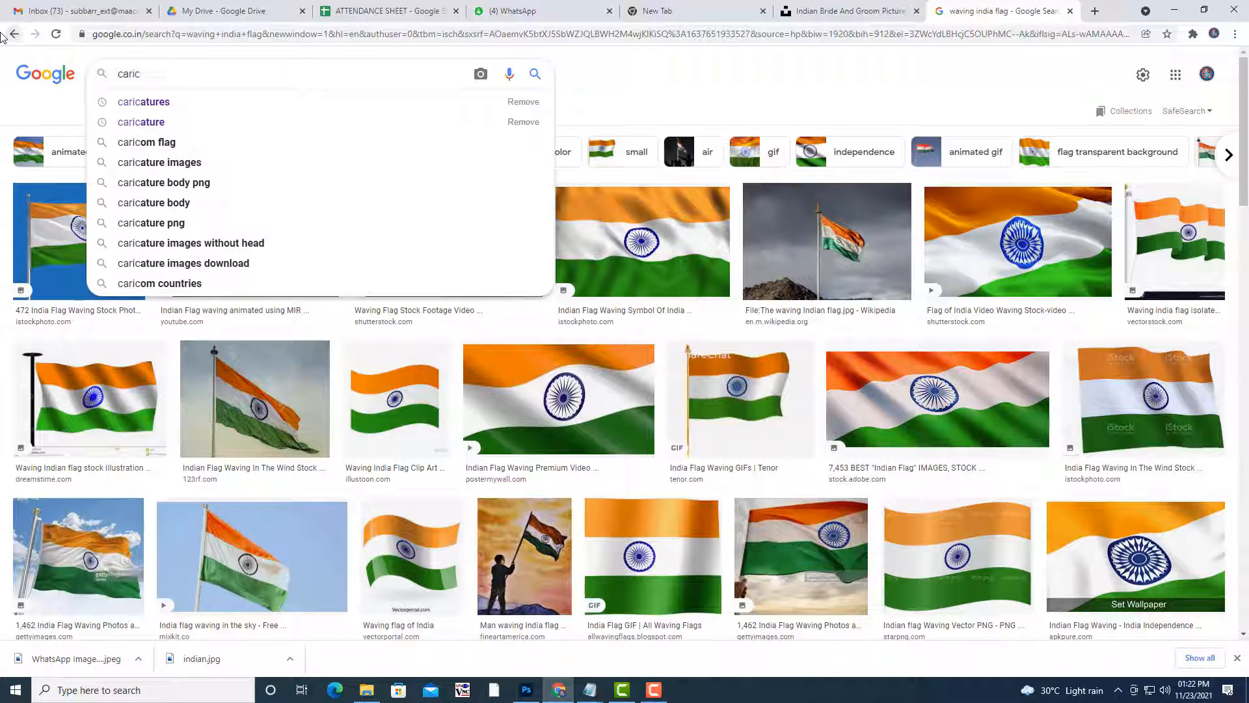
{"action": "key", "text": "Down"}
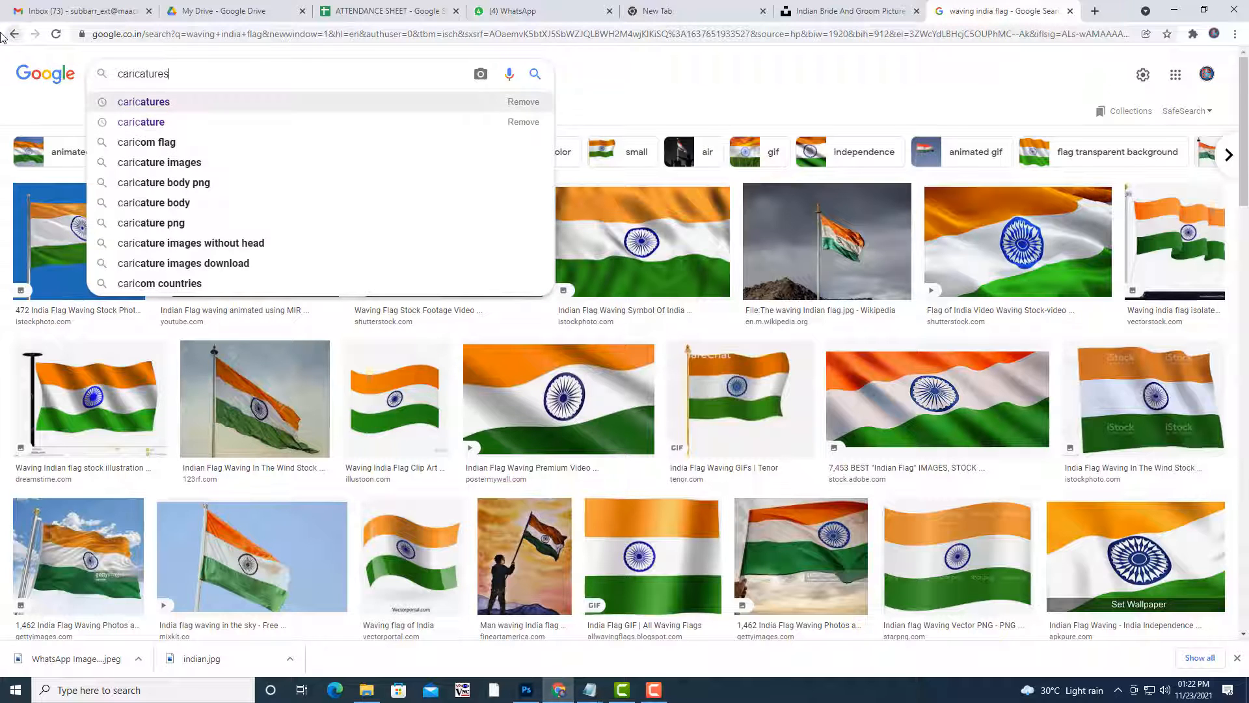
{"action": "key", "text": "Return"}
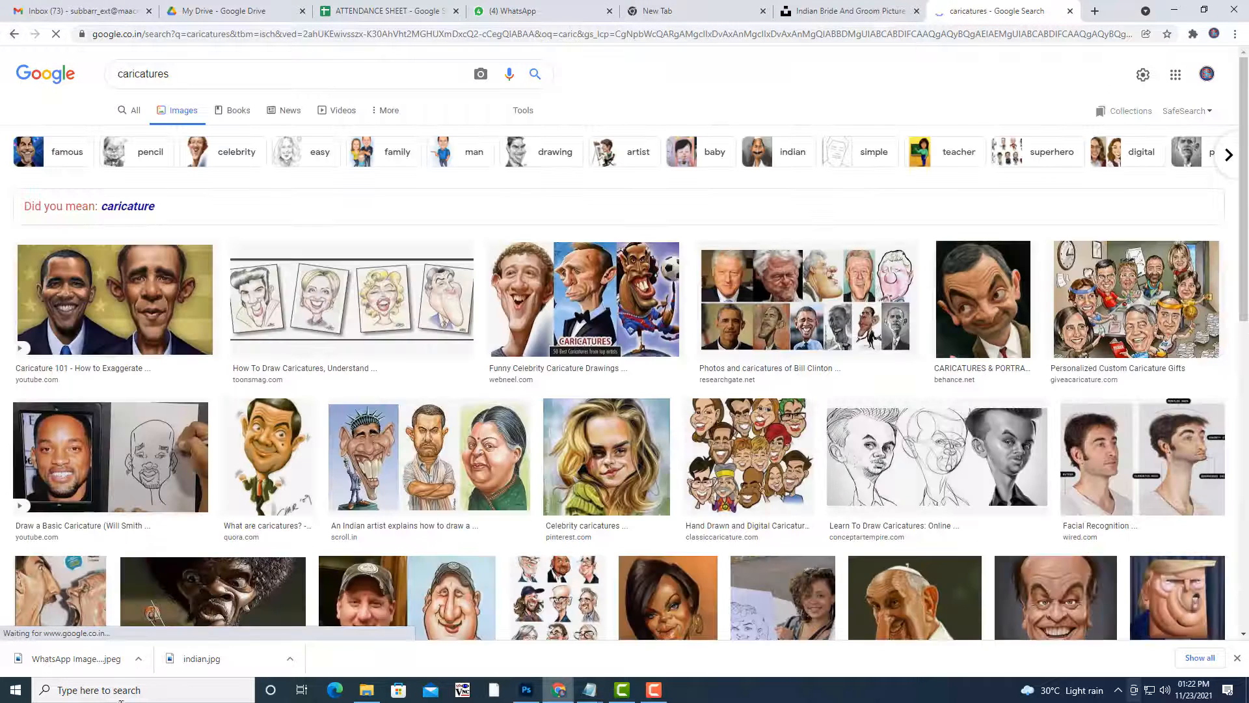
{"action": "left_click", "coordinate": [501, 317]}
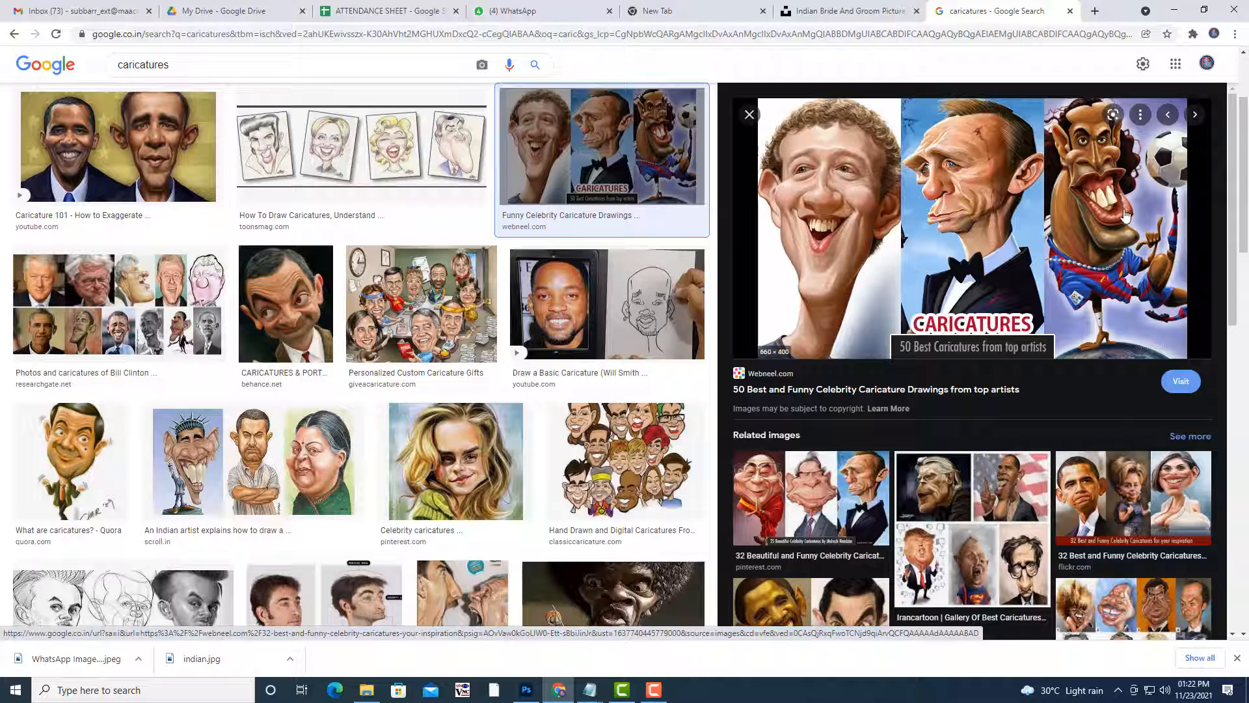
{"action": "scroll", "coordinate": [274, 169], "scroll_direction": "up", "scroll_amount": 1}
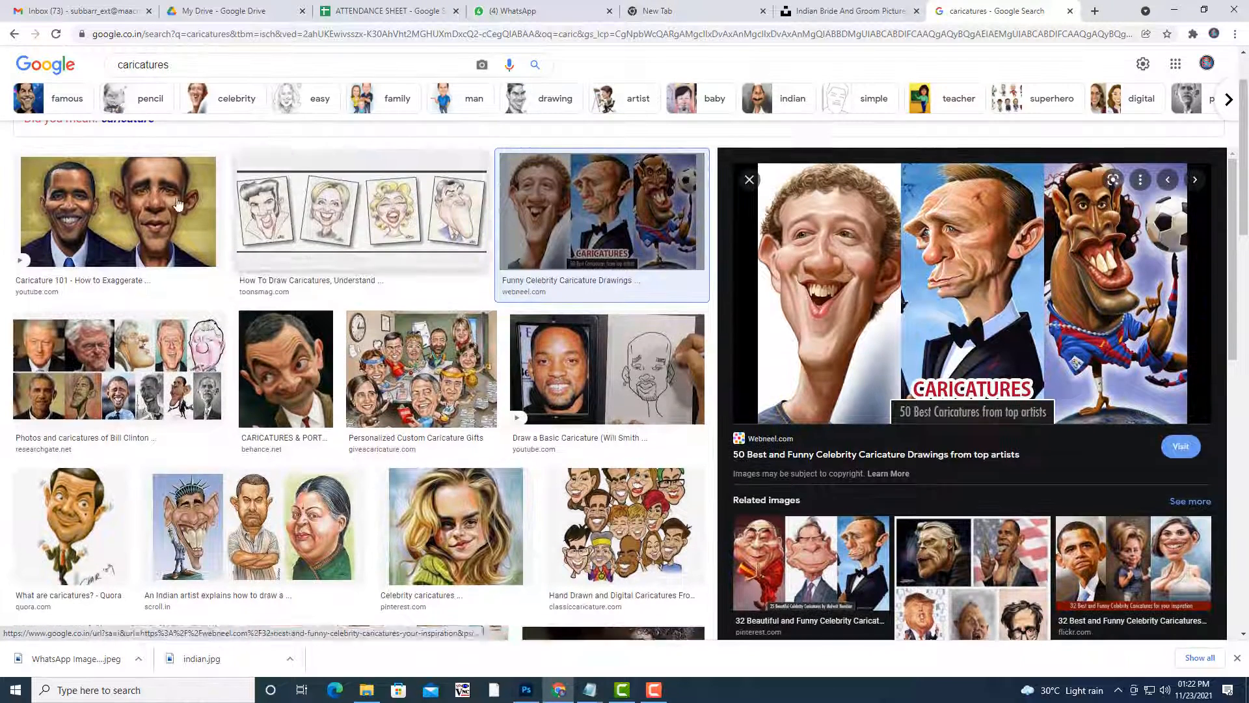
Search Google Images for indian caricatures and preview the tall-haired man and the bearded musician, closing the preview.
{"action": "left_click", "coordinate": [119, 67]}
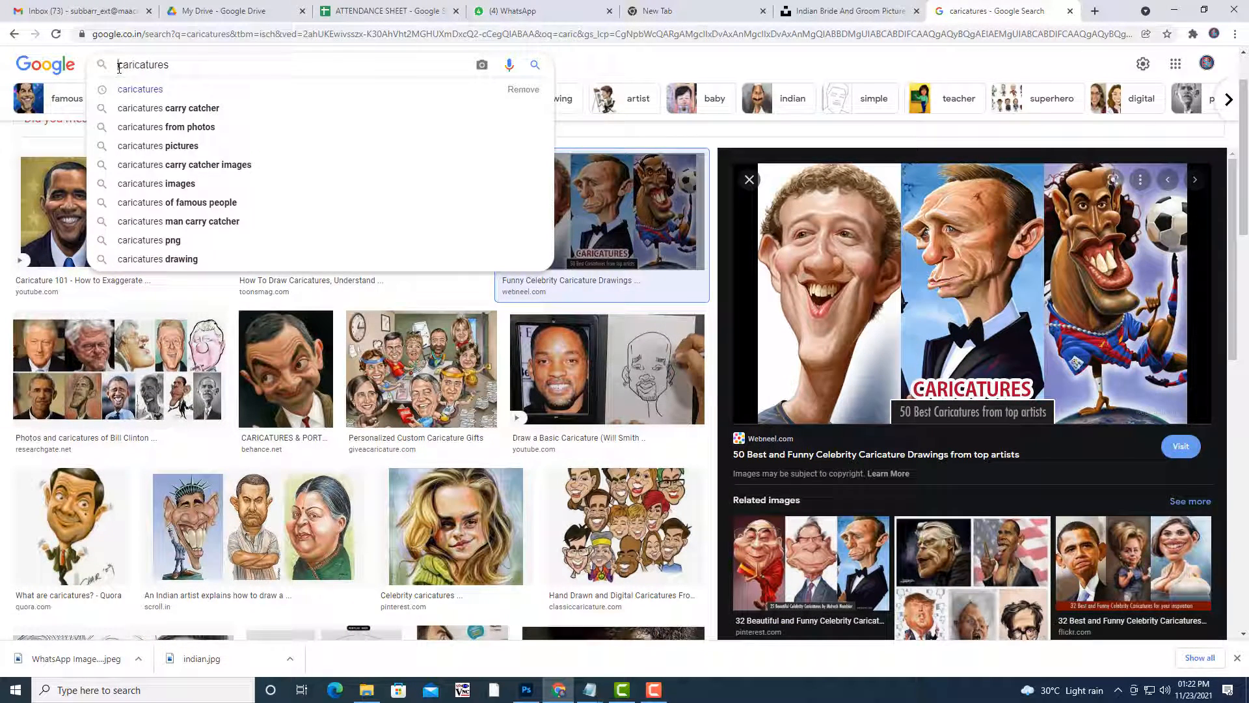
{"action": "type", "text": "indian"}
{"action": "key", "text": "Return"}
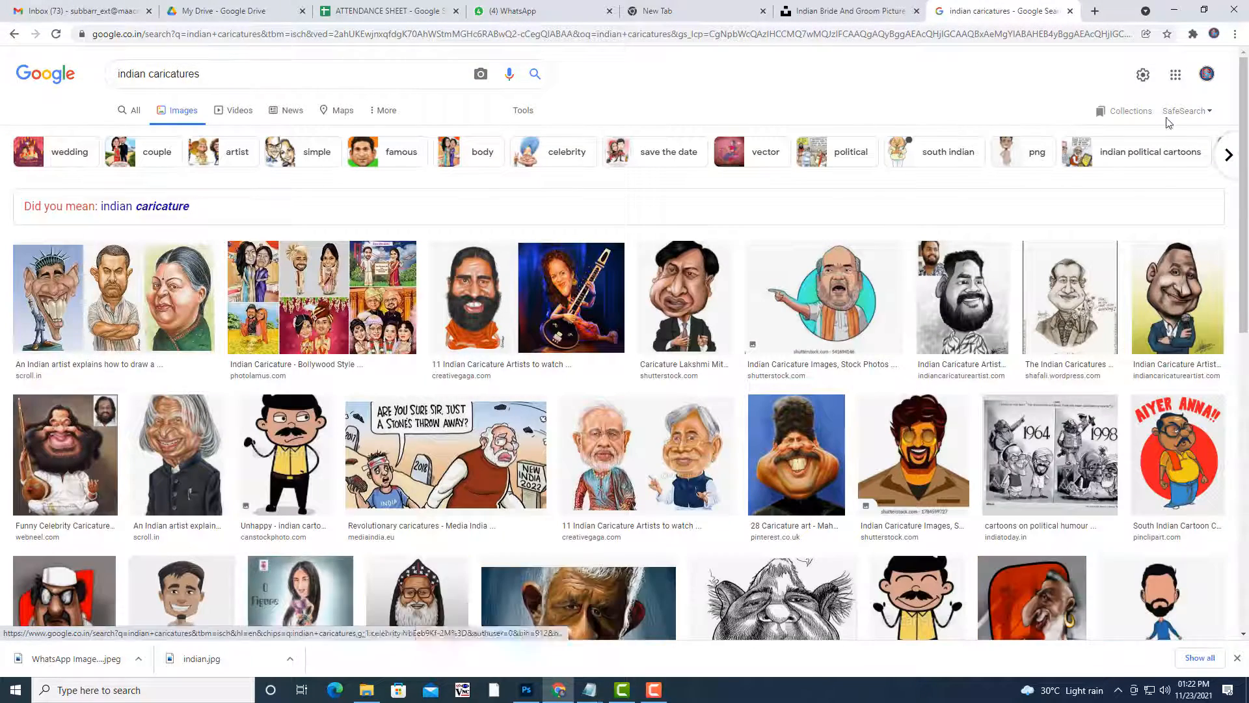
{"action": "left_click", "coordinate": [789, 460]}
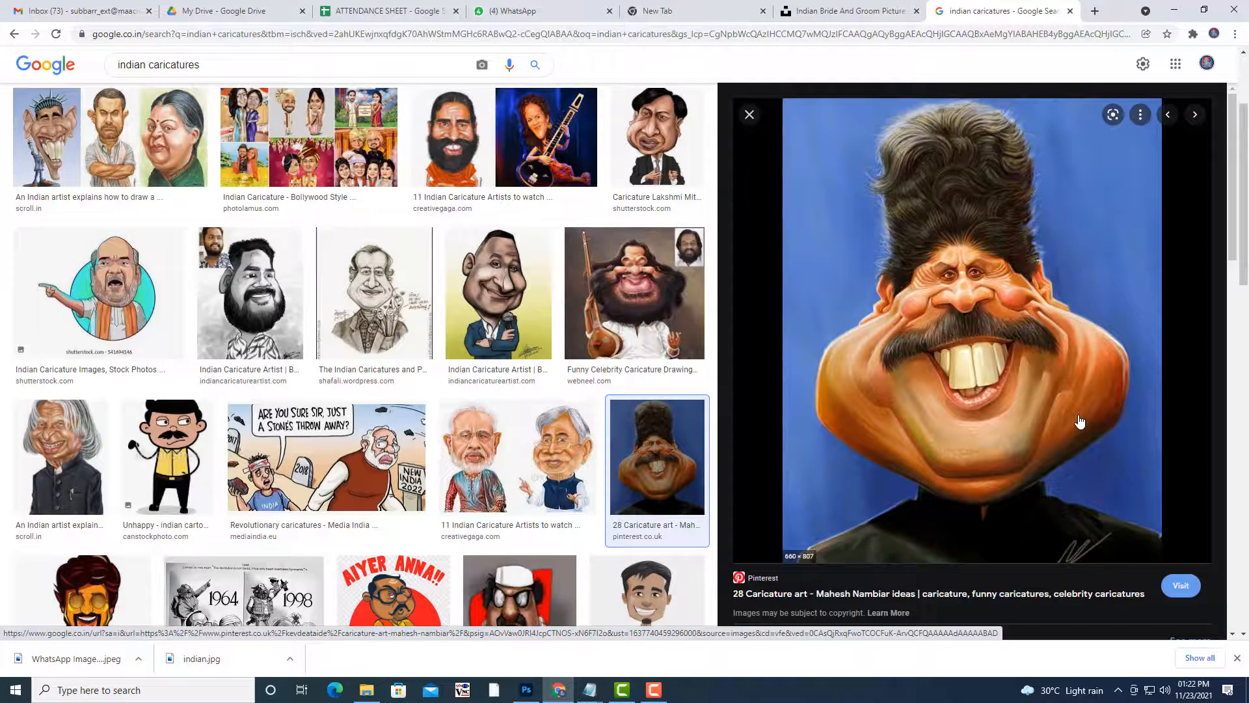
{"action": "left_click", "coordinate": [644, 296]}
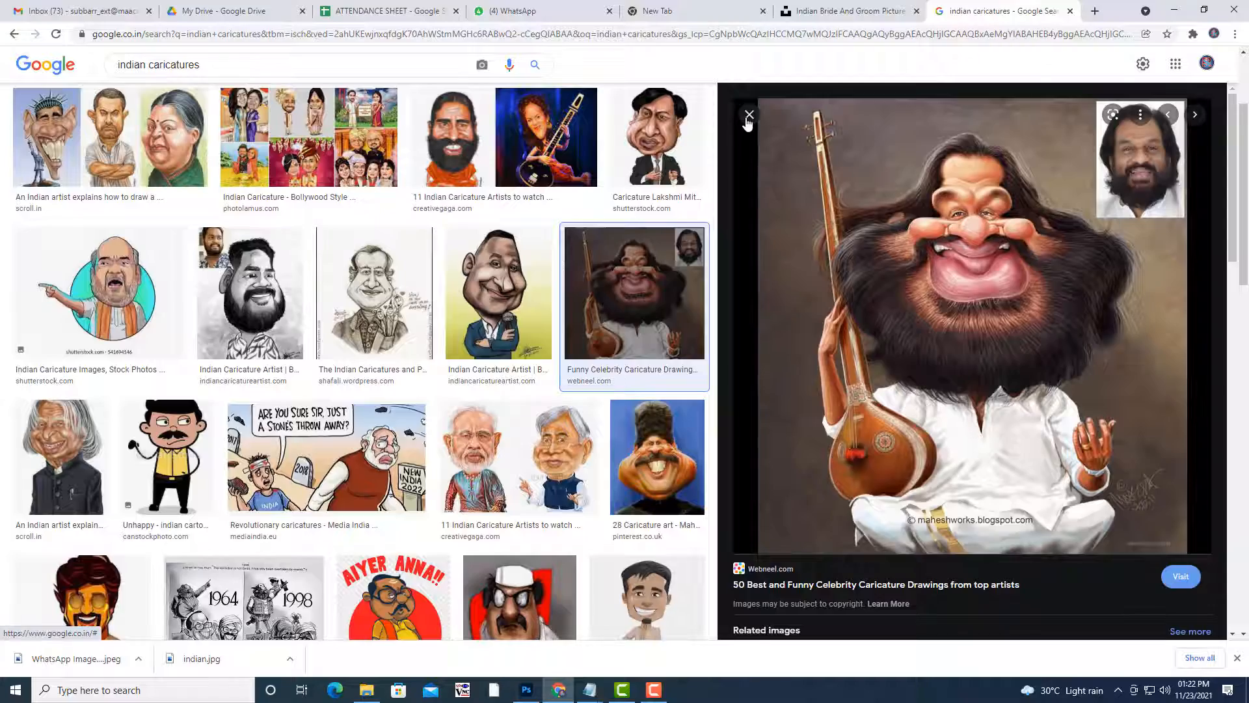
{"action": "left_click", "coordinate": [748, 118]}
{"action": "scroll", "coordinate": [343, 255], "scroll_direction": "up", "scroll_amount": 2}
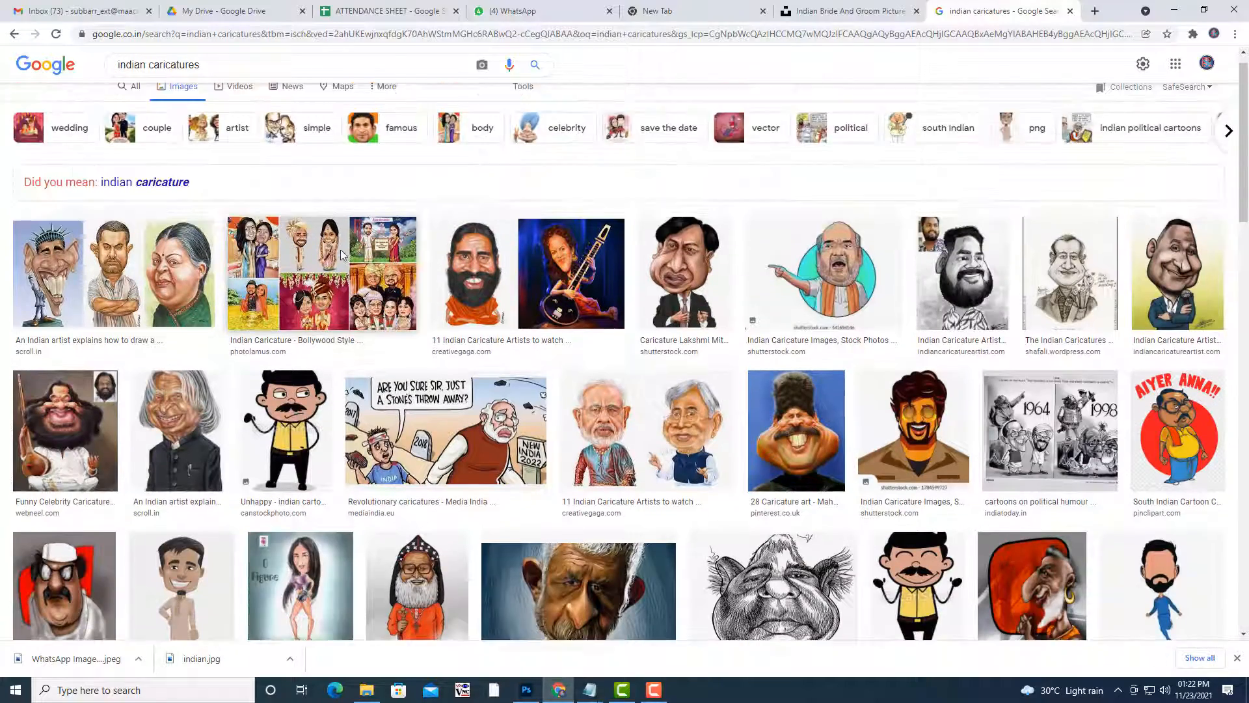
Browse the Indian caricature results and examine the images related to the pencil sketch of two politicians.
{"action": "scroll", "coordinate": [981, 324], "scroll_direction": "down", "scroll_amount": 7}
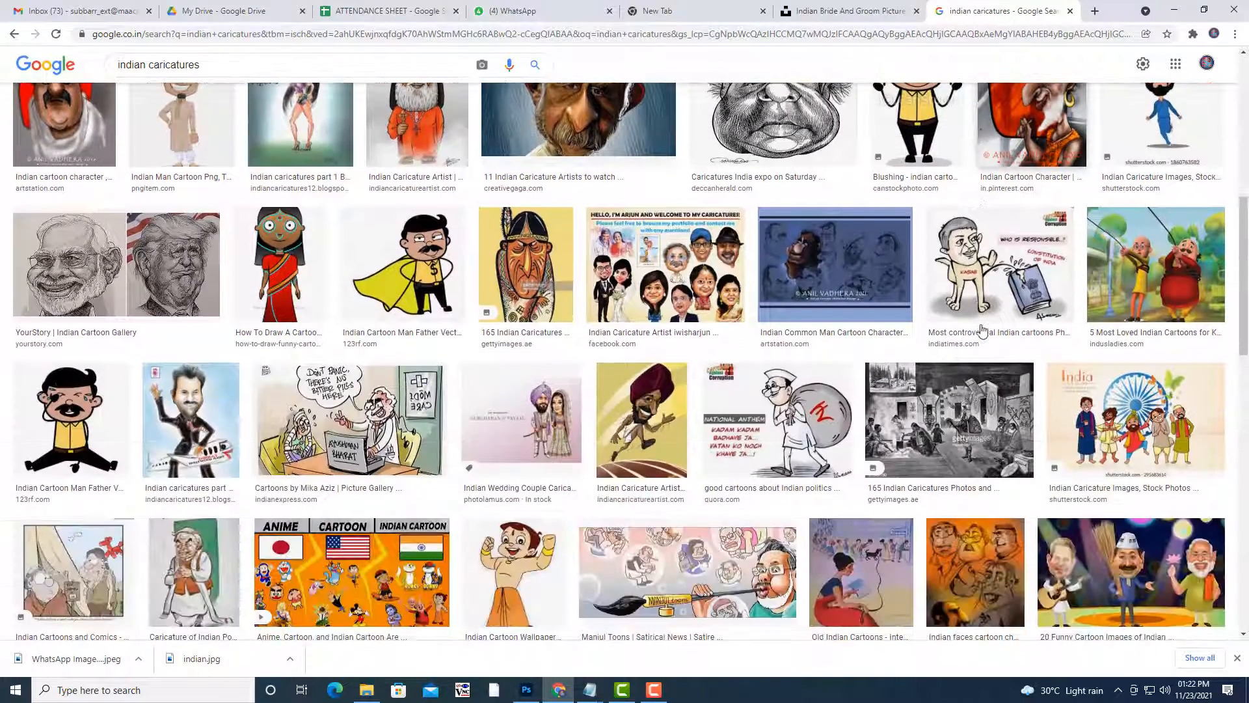
{"action": "scroll", "coordinate": [328, 379], "scroll_direction": "up", "scroll_amount": 2}
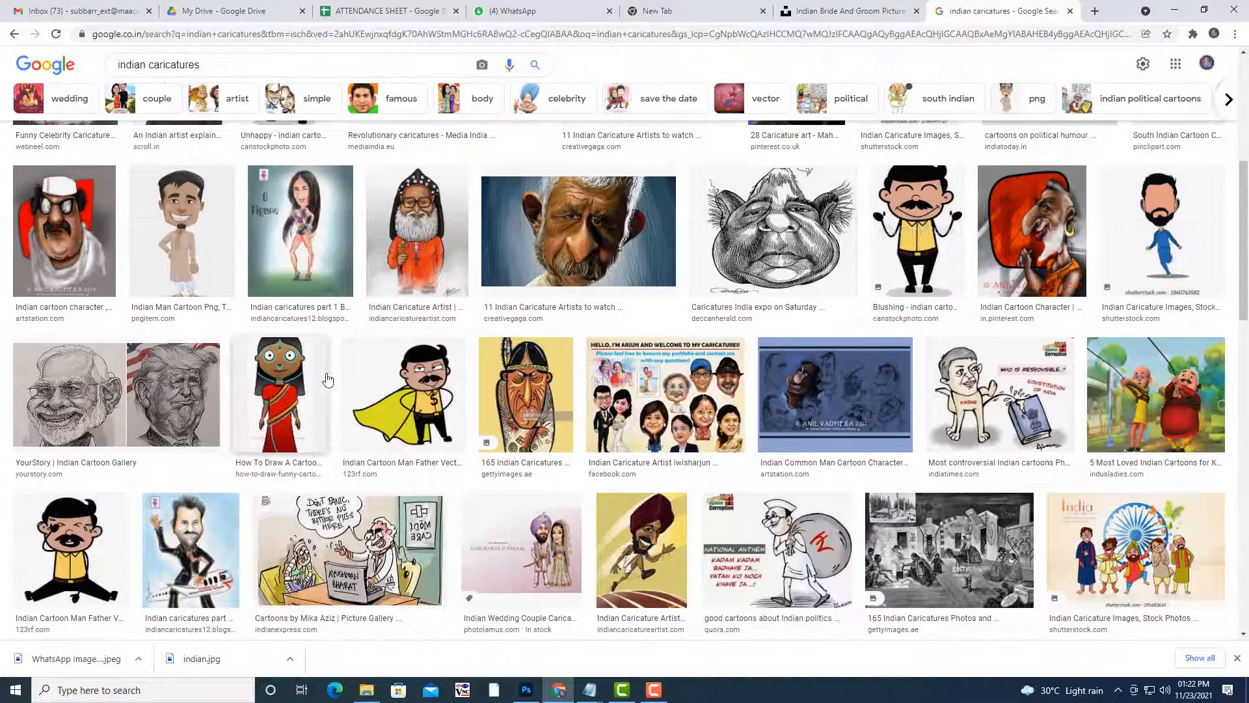
{"action": "scroll", "coordinate": [134, 417], "scroll_direction": "up", "scroll_amount": 2}
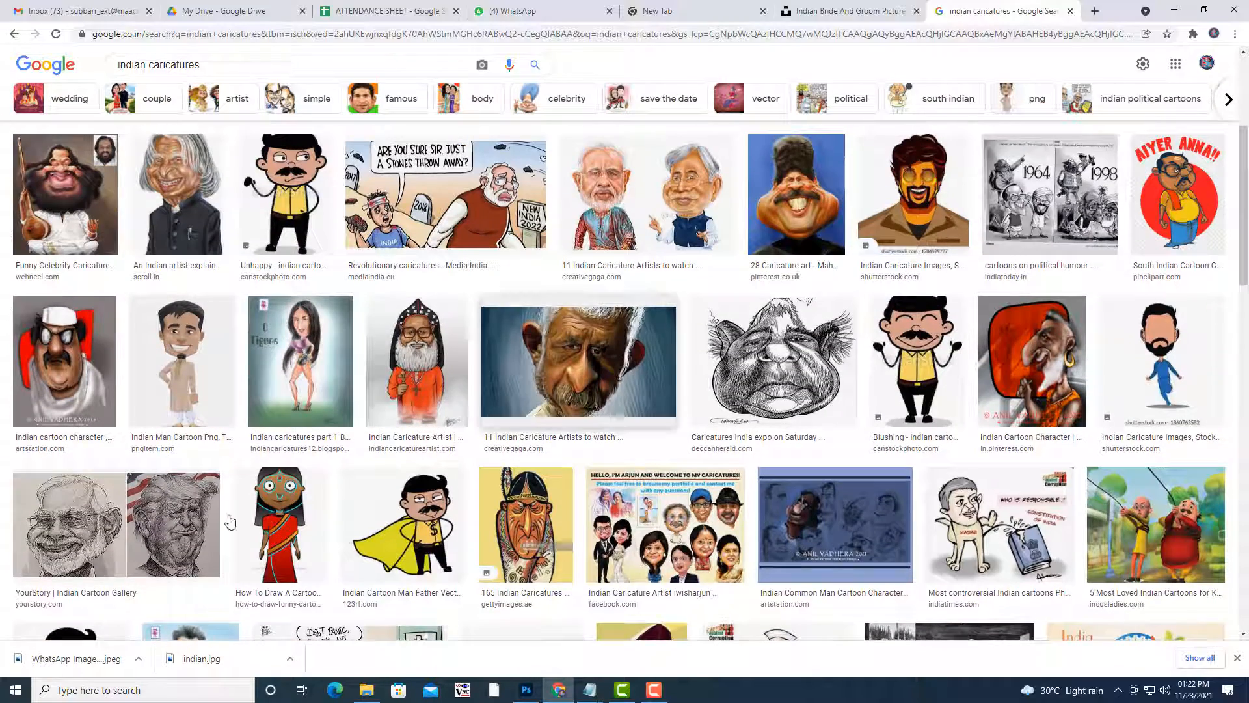
{"action": "left_click", "coordinate": [64, 512]}
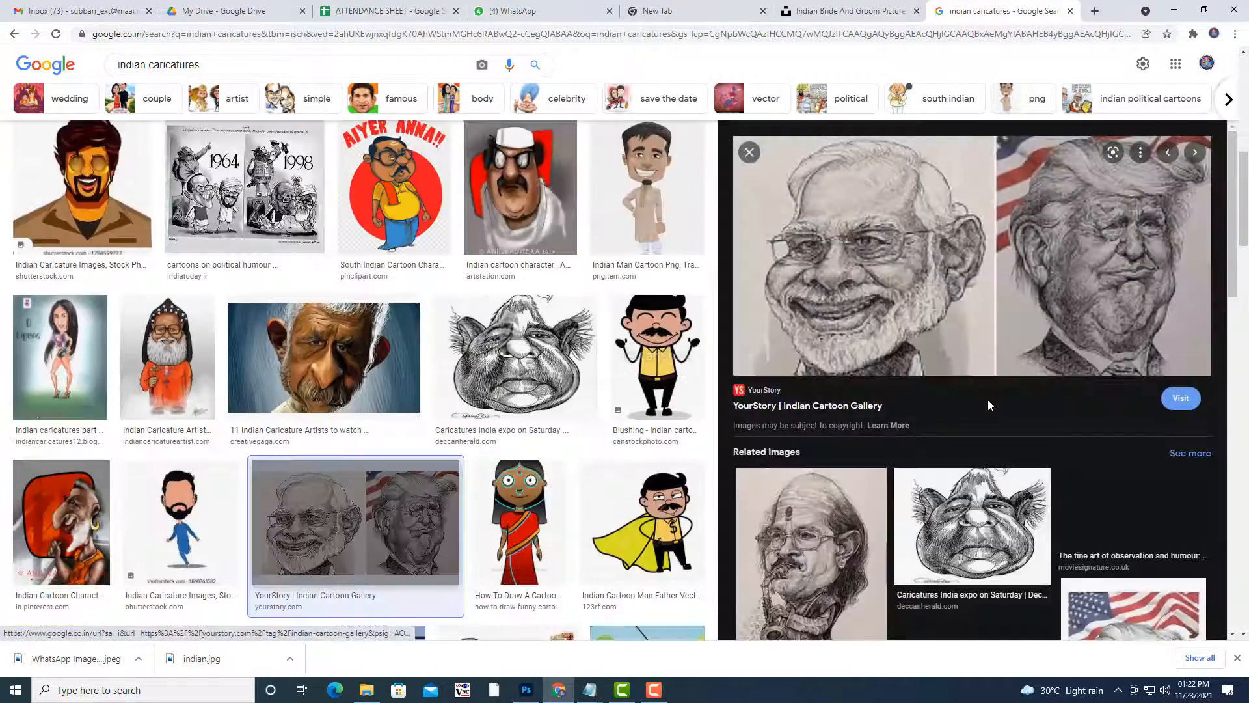
{"action": "scroll", "coordinate": [943, 443], "scroll_direction": "down", "scroll_amount": 10}
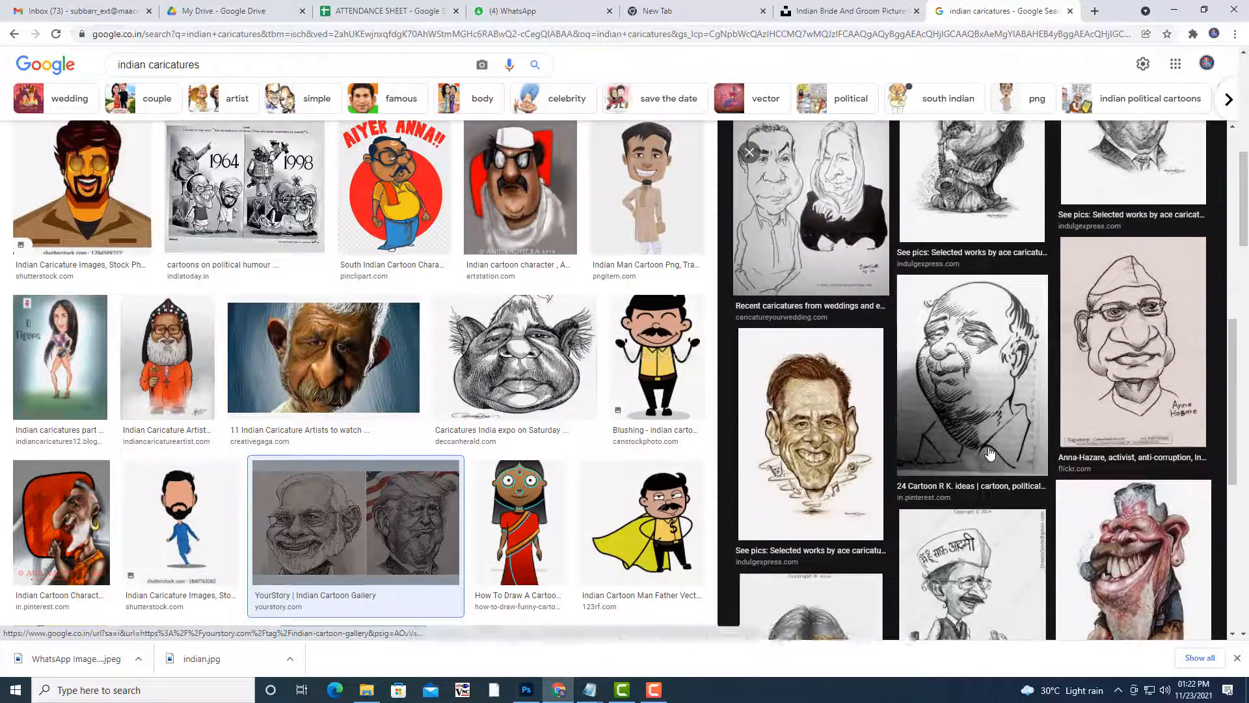
{"action": "scroll", "coordinate": [990, 453], "scroll_direction": "down", "scroll_amount": 2}
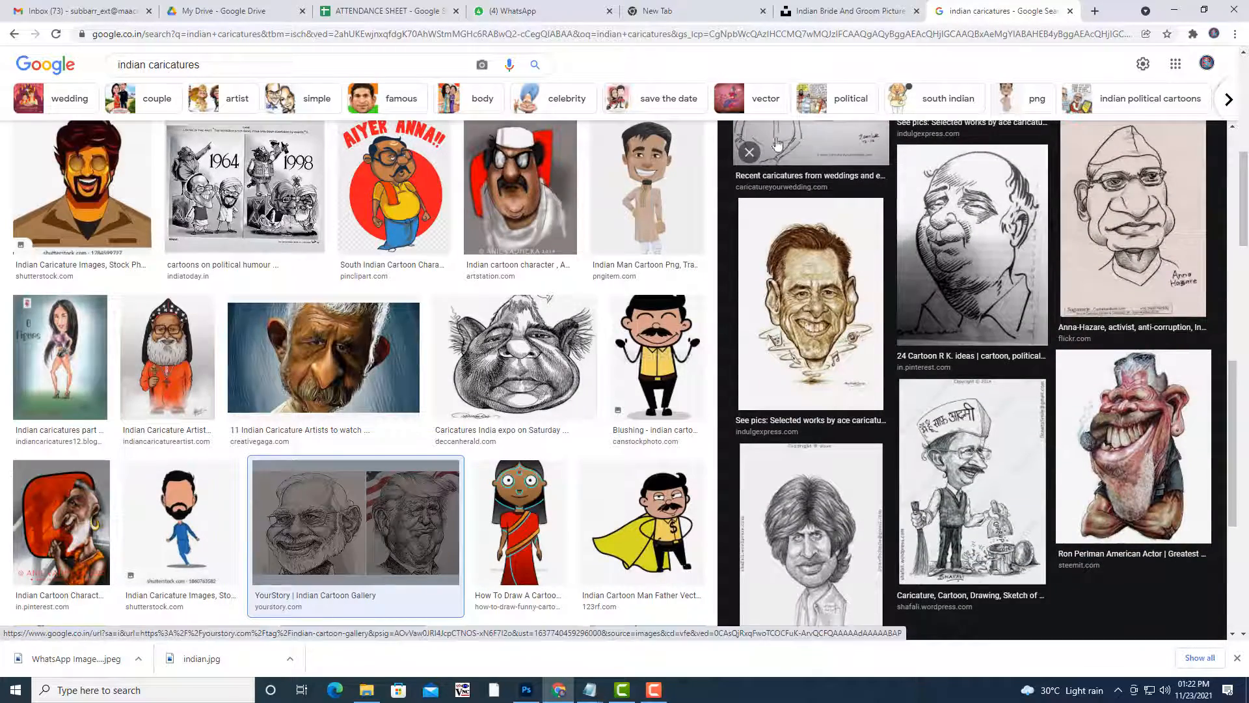
{"action": "left_click", "coordinate": [750, 152]}
{"action": "scroll", "coordinate": [441, 371], "scroll_direction": "down", "scroll_amount": 8}
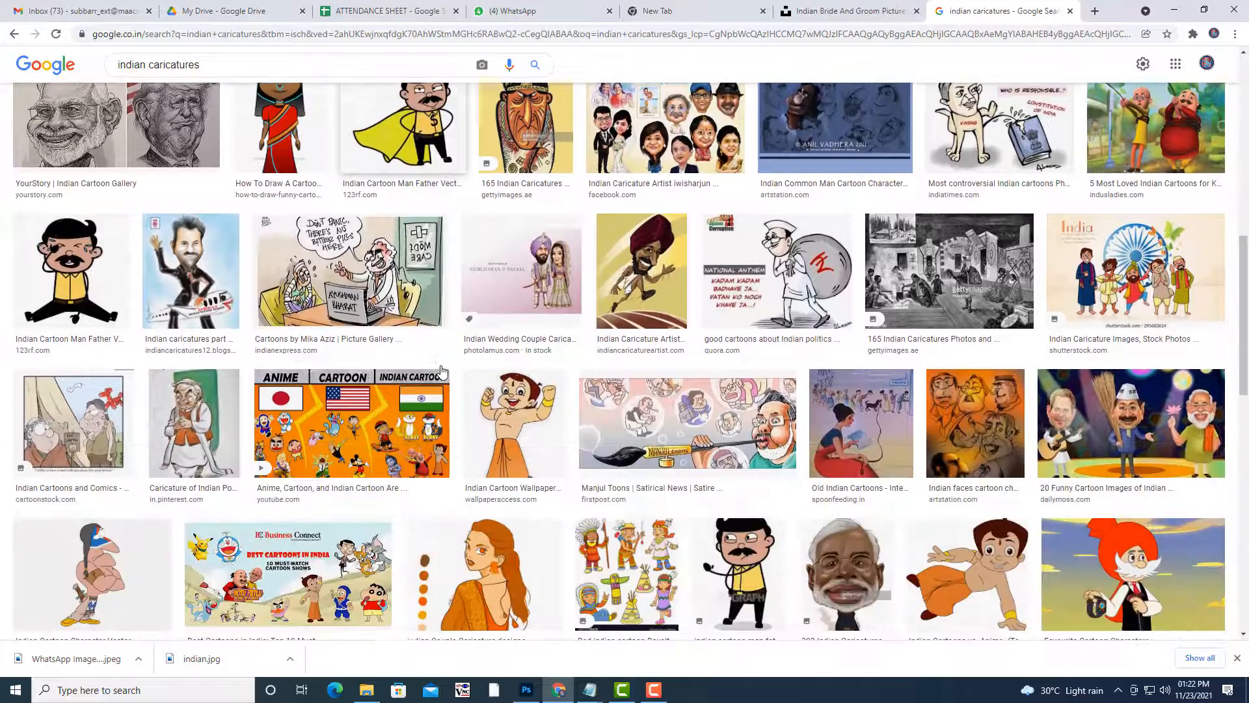
{"action": "scroll", "coordinate": [441, 371], "scroll_direction": "down", "scroll_amount": 6}
{"action": "scroll", "coordinate": [442, 371], "scroll_direction": "up", "scroll_amount": 5}
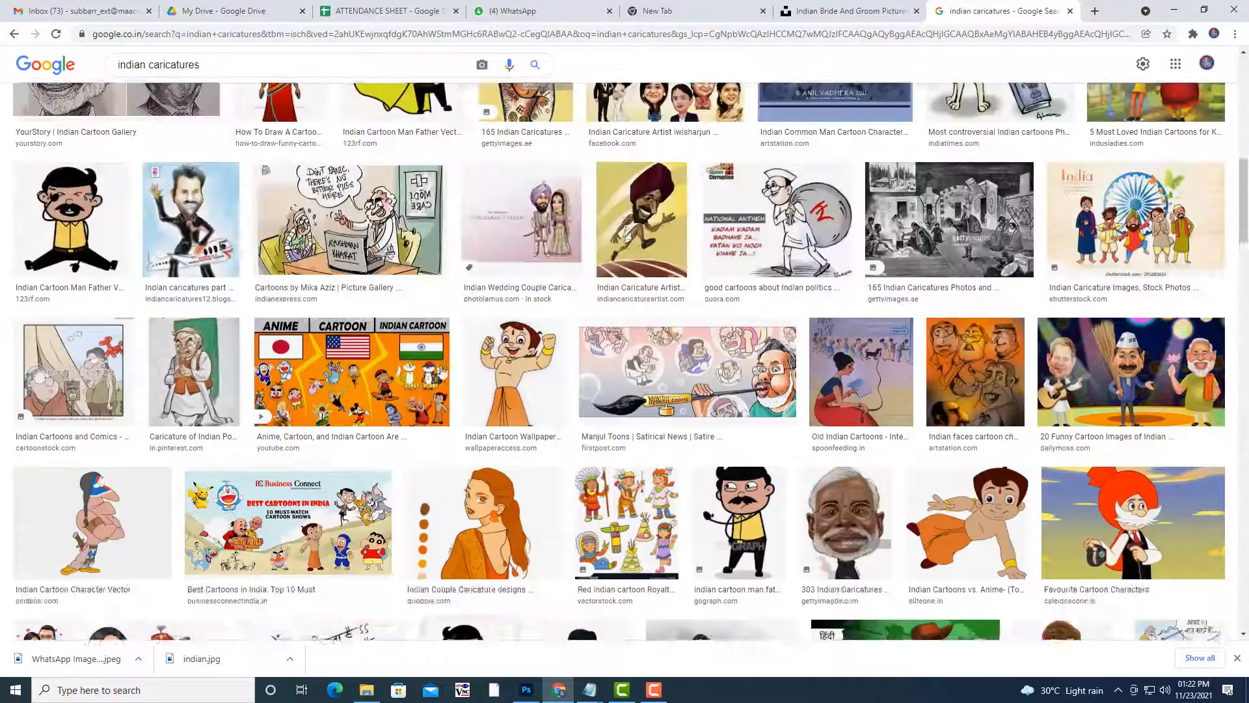
{"action": "scroll", "coordinate": [441, 370], "scroll_direction": "up", "scroll_amount": 10}
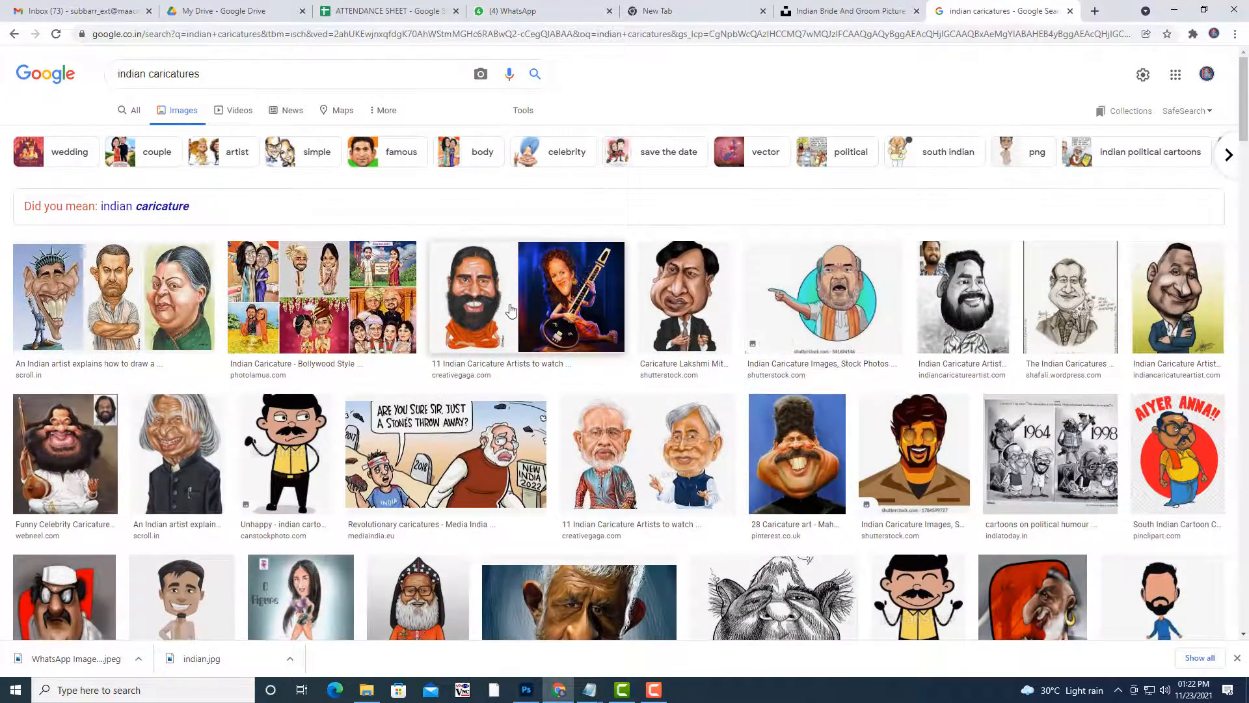
Examine related caricatures from the suited man and the white-capped man, and preview the smiling man in a blue cap.
{"action": "left_click", "coordinate": [683, 296]}
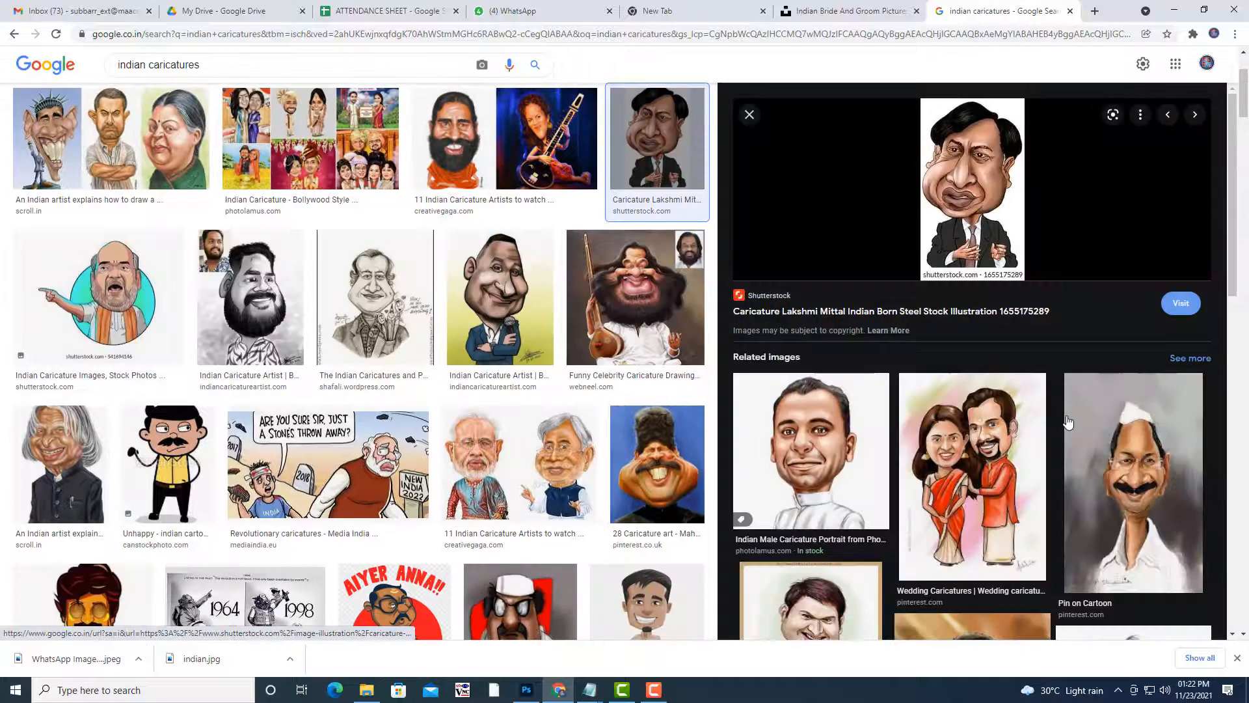
{"action": "scroll", "coordinate": [1068, 422], "scroll_direction": "down", "scroll_amount": 3}
{"action": "scroll", "coordinate": [1065, 469], "scroll_direction": "down", "scroll_amount": 1}
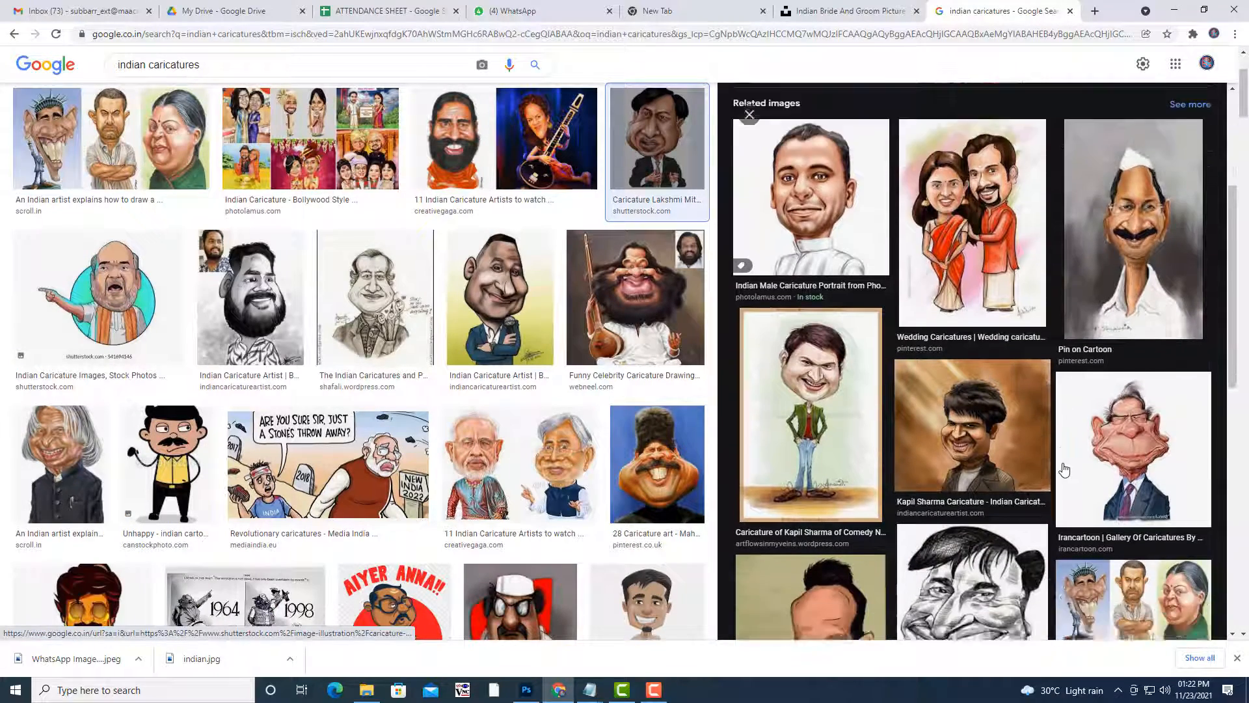
{"action": "scroll", "coordinate": [1064, 469], "scroll_direction": "down", "scroll_amount": 2}
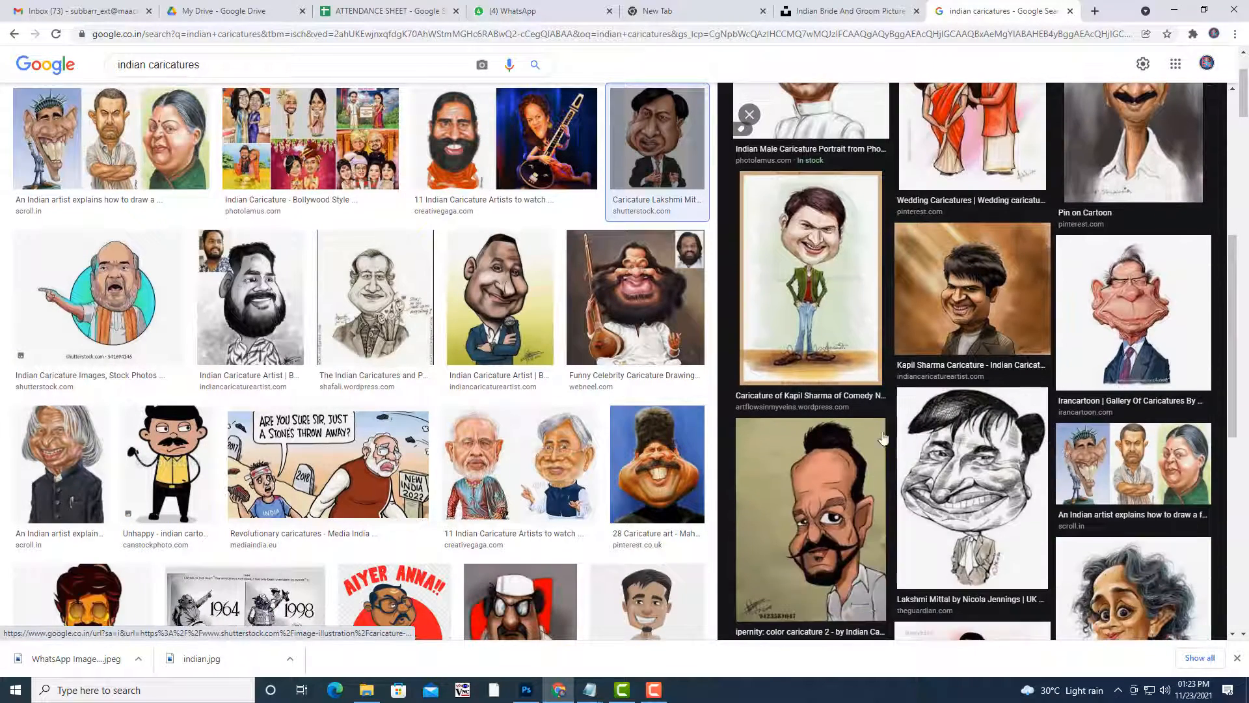
{"action": "scroll", "coordinate": [1163, 280], "scroll_direction": "up", "scroll_amount": 5}
{"action": "left_click", "coordinate": [1163, 280]}
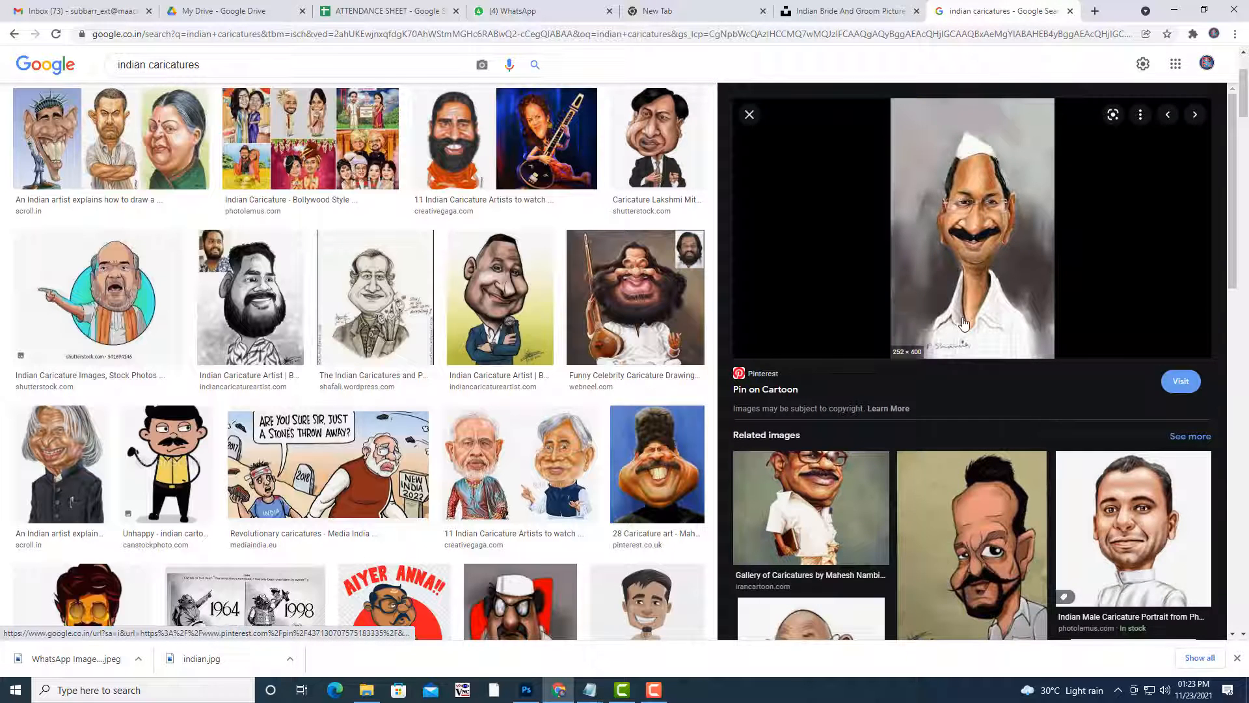
{"action": "scroll", "coordinate": [964, 323], "scroll_direction": "down", "scroll_amount": 2}
{"action": "scroll", "coordinate": [989, 332], "scroll_direction": "up", "scroll_amount": 2}
{"action": "scroll", "coordinate": [1020, 338], "scroll_direction": "down", "scroll_amount": 1}
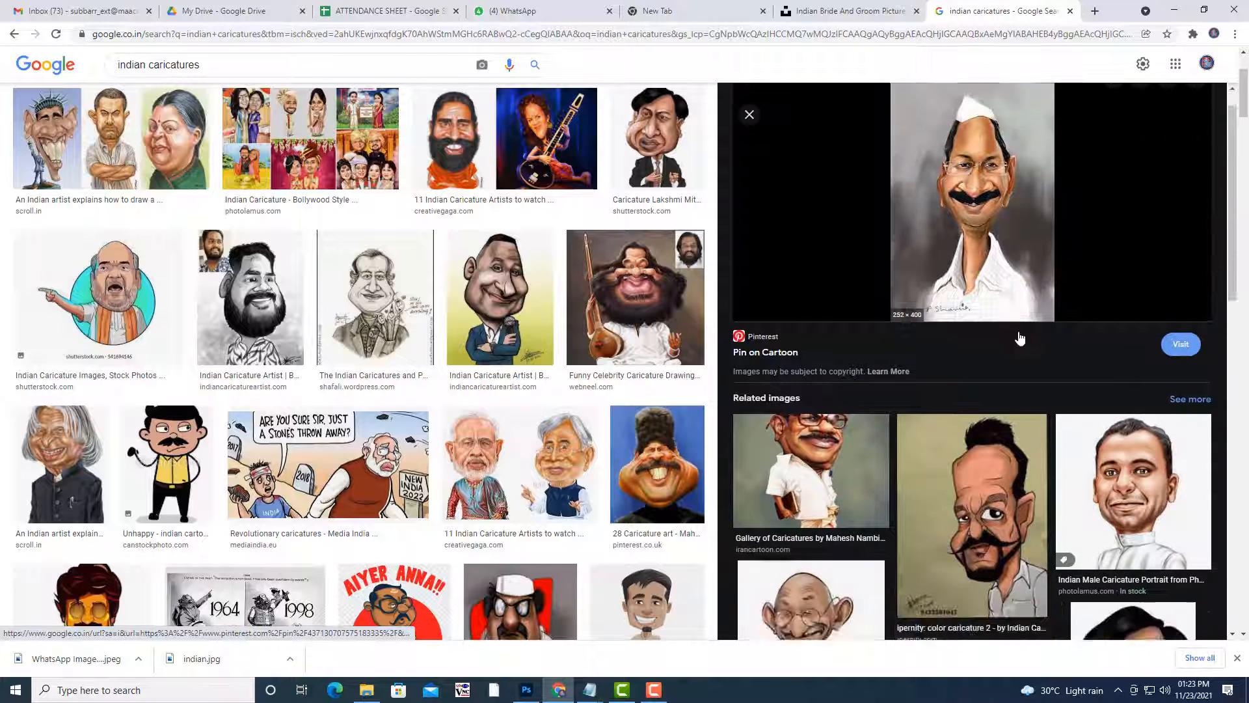
{"action": "scroll", "coordinate": [1020, 339], "scroll_direction": "down", "scroll_amount": 10}
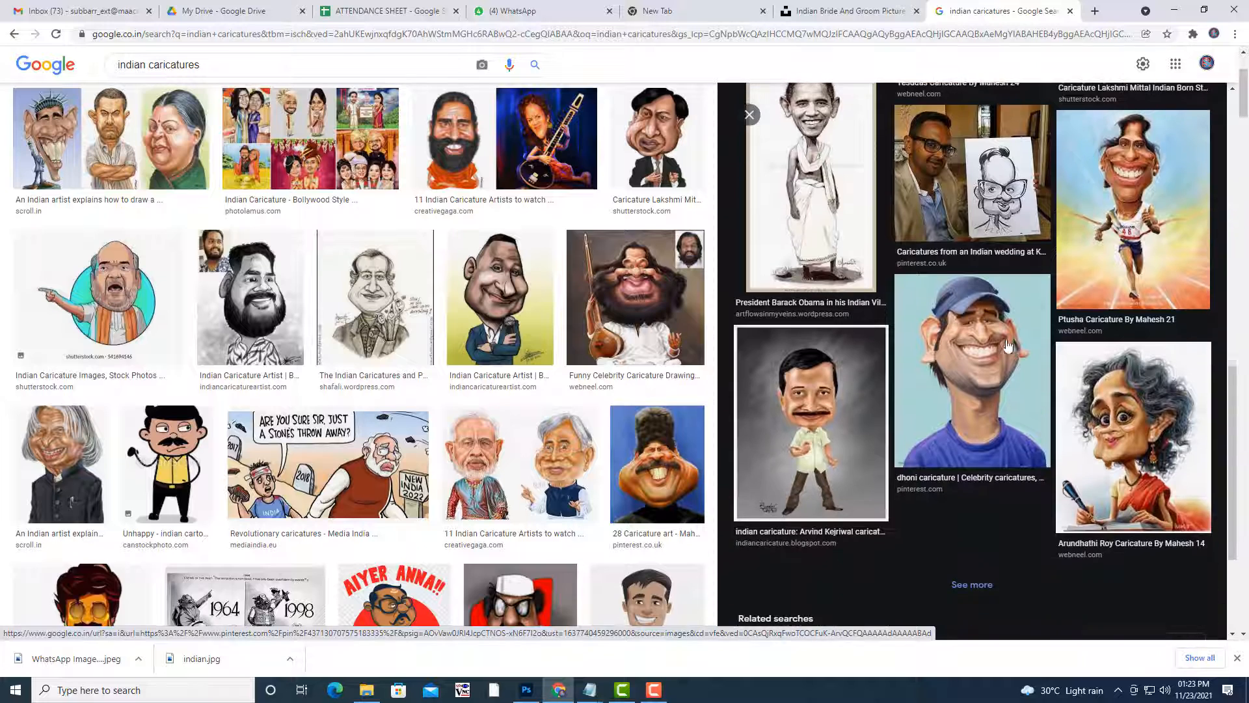
{"action": "left_click", "coordinate": [1007, 345]}
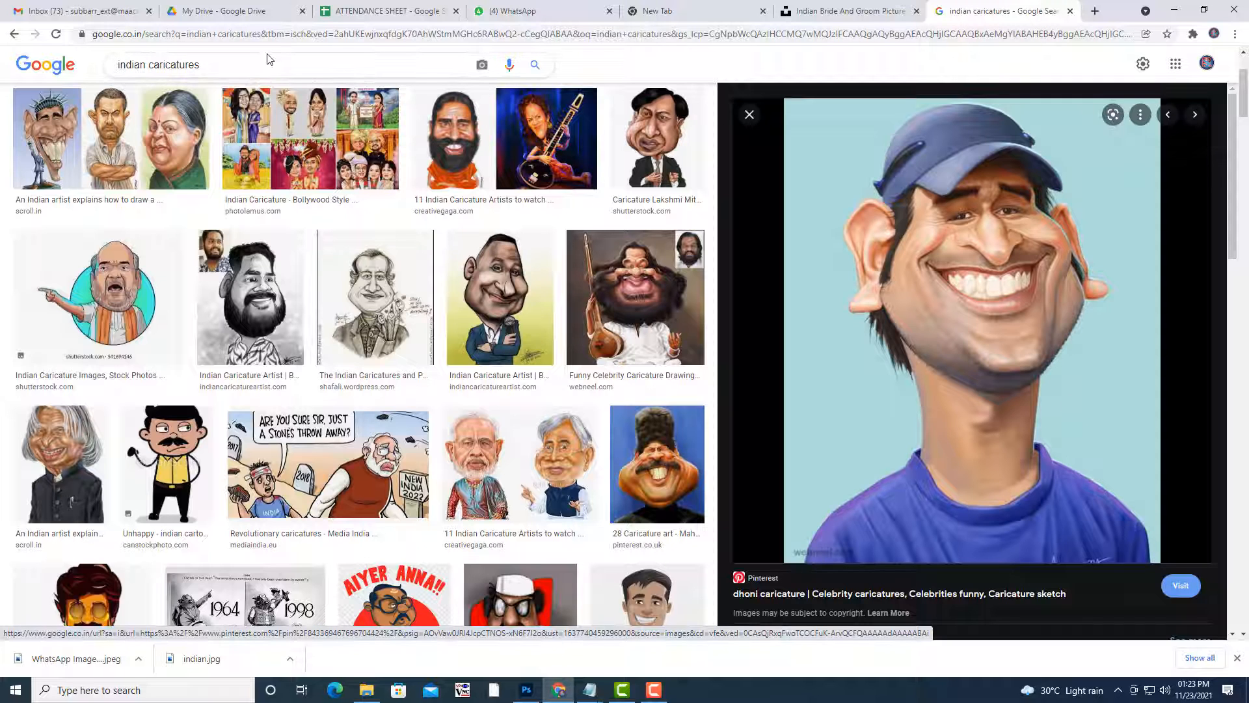
Minimize the browser, return to Photoshop and reposition the portrait's document window and the Layers panel beside each other.
{"action": "left_click", "coordinate": [525, 691]}
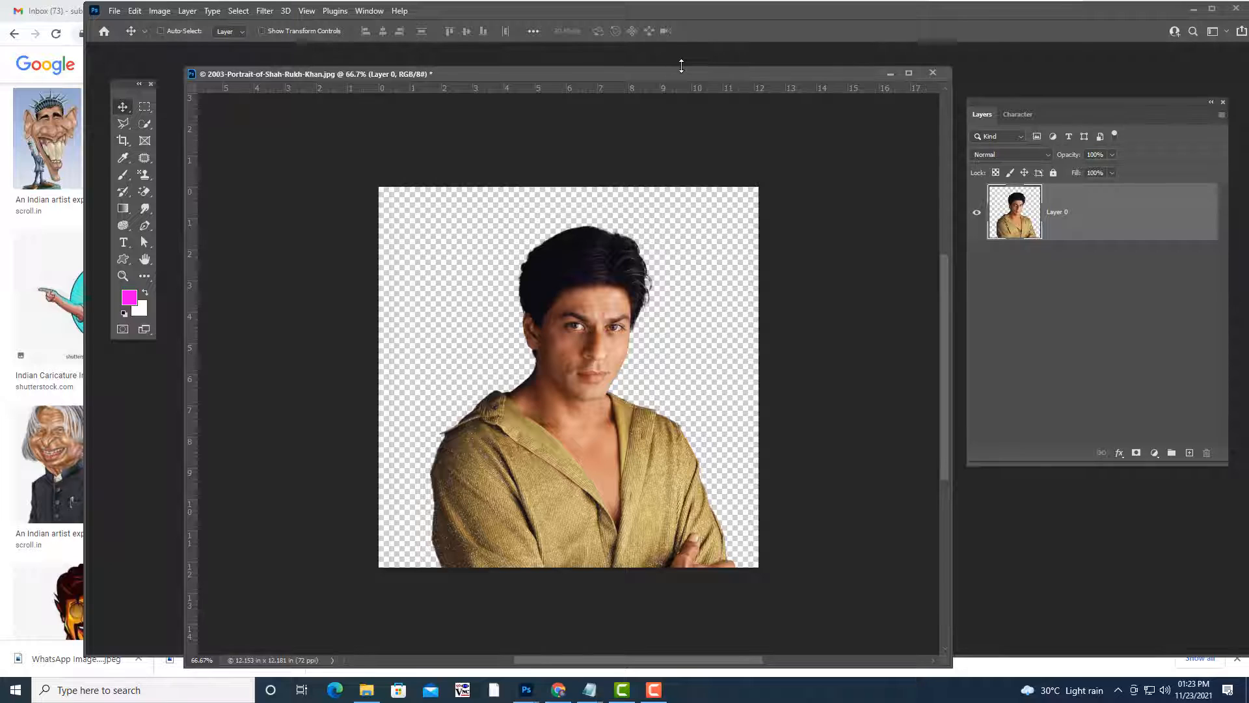
{"action": "left_click_drag", "start_coordinate": [678, 76], "coordinate": [661, 83]}
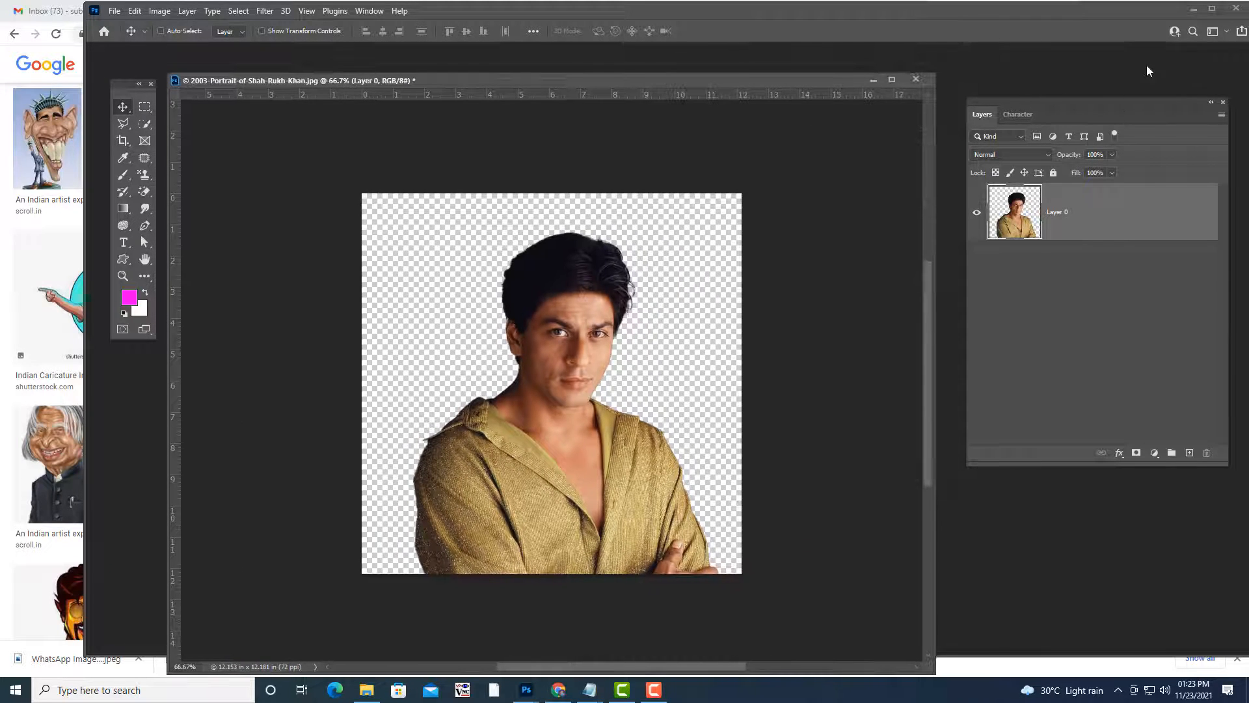
{"action": "left_click", "coordinate": [1197, 10]}
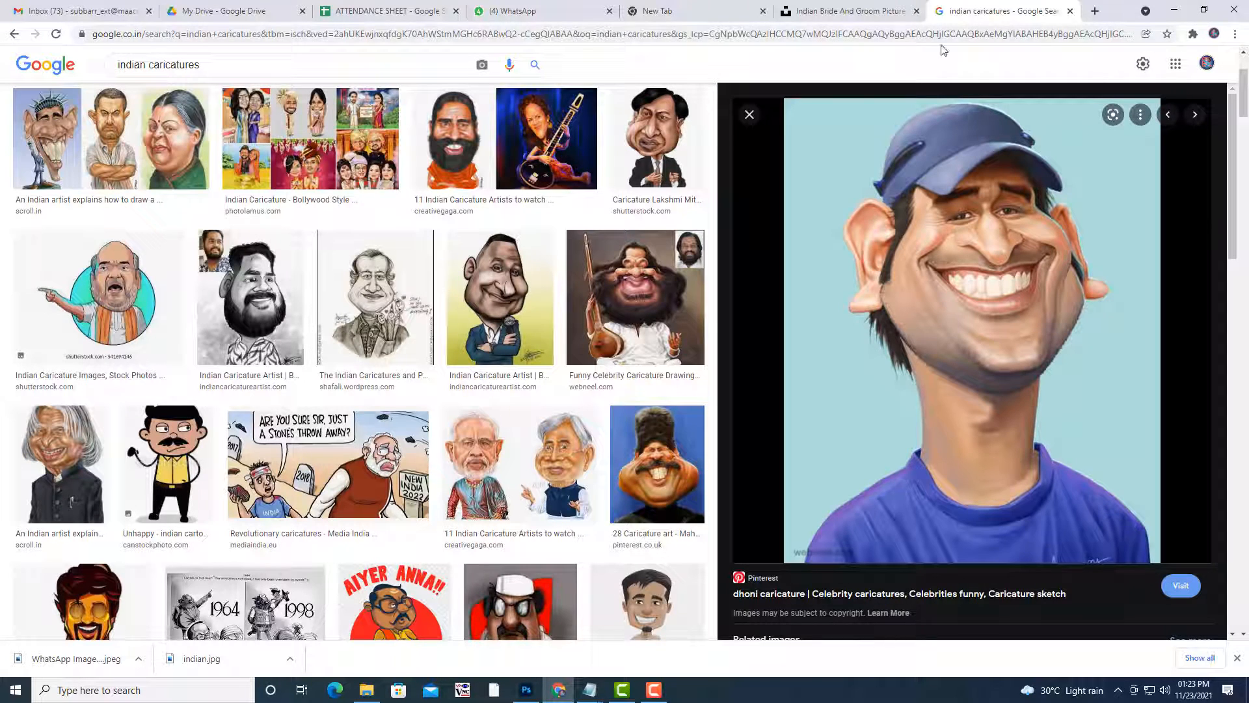
{"action": "left_click", "coordinate": [1174, 9]}
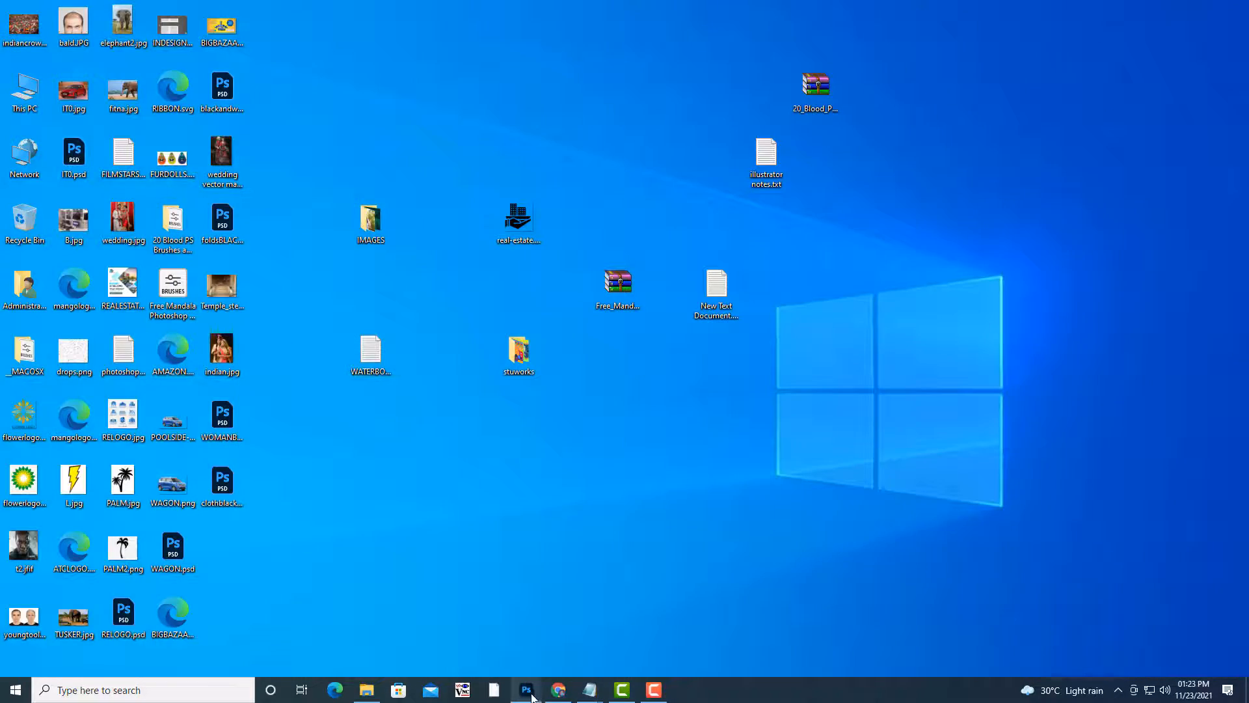
{"action": "left_click", "coordinate": [528, 691]}
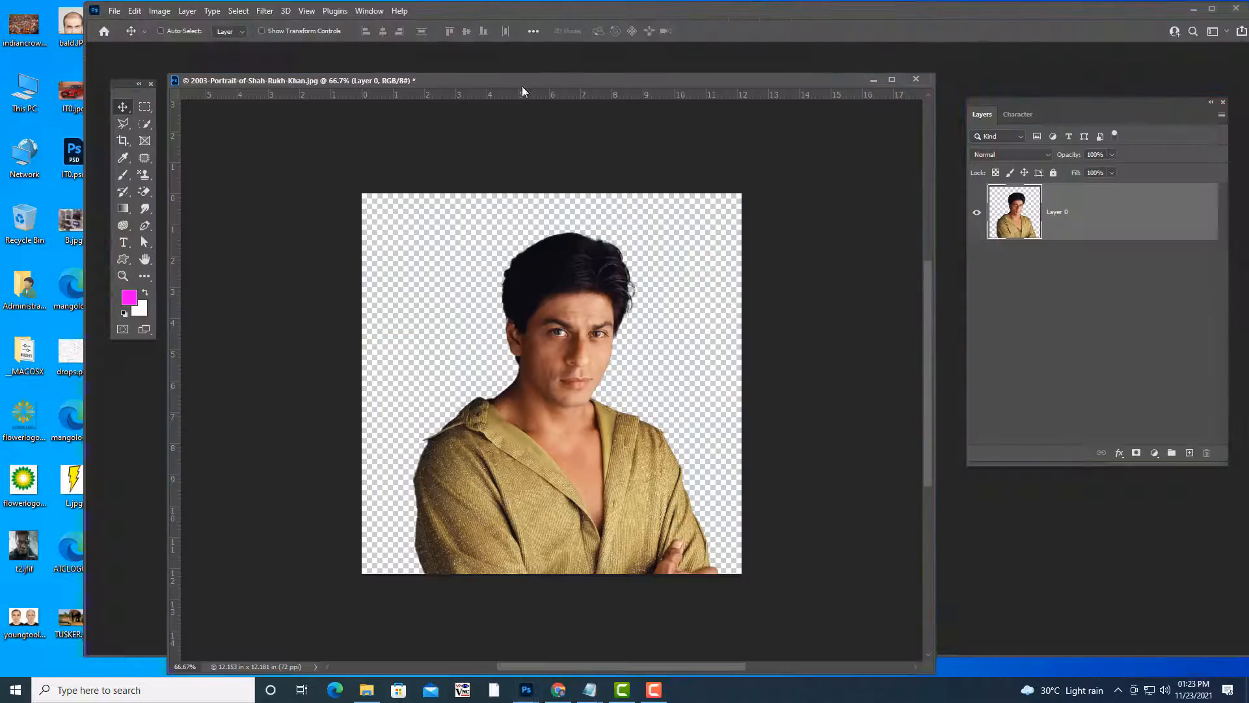
{"action": "left_click_drag", "start_coordinate": [1010, 99], "coordinate": [977, 106]}
{"action": "left_click_drag", "start_coordinate": [658, 71], "coordinate": [666, 55]}
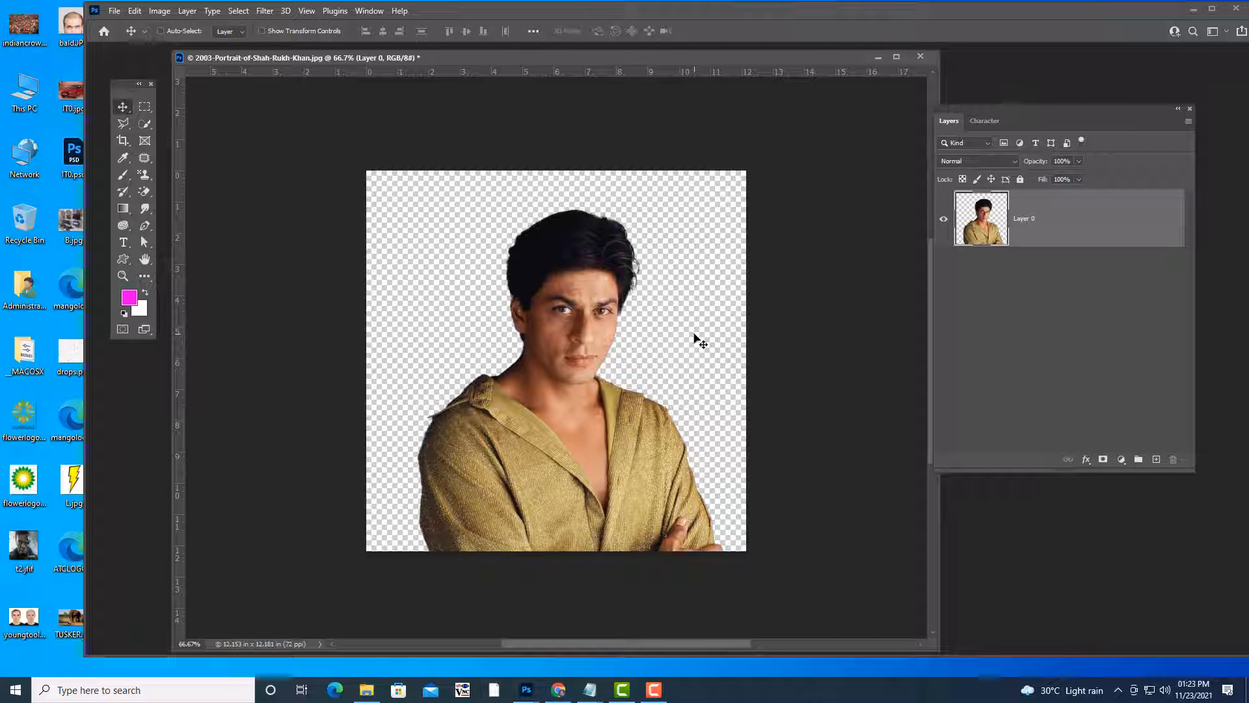
Lasso the head along the jawline, cut it from the portrait and paste it in place on a new layer.
{"action": "key", "text": "ctrl+1"}
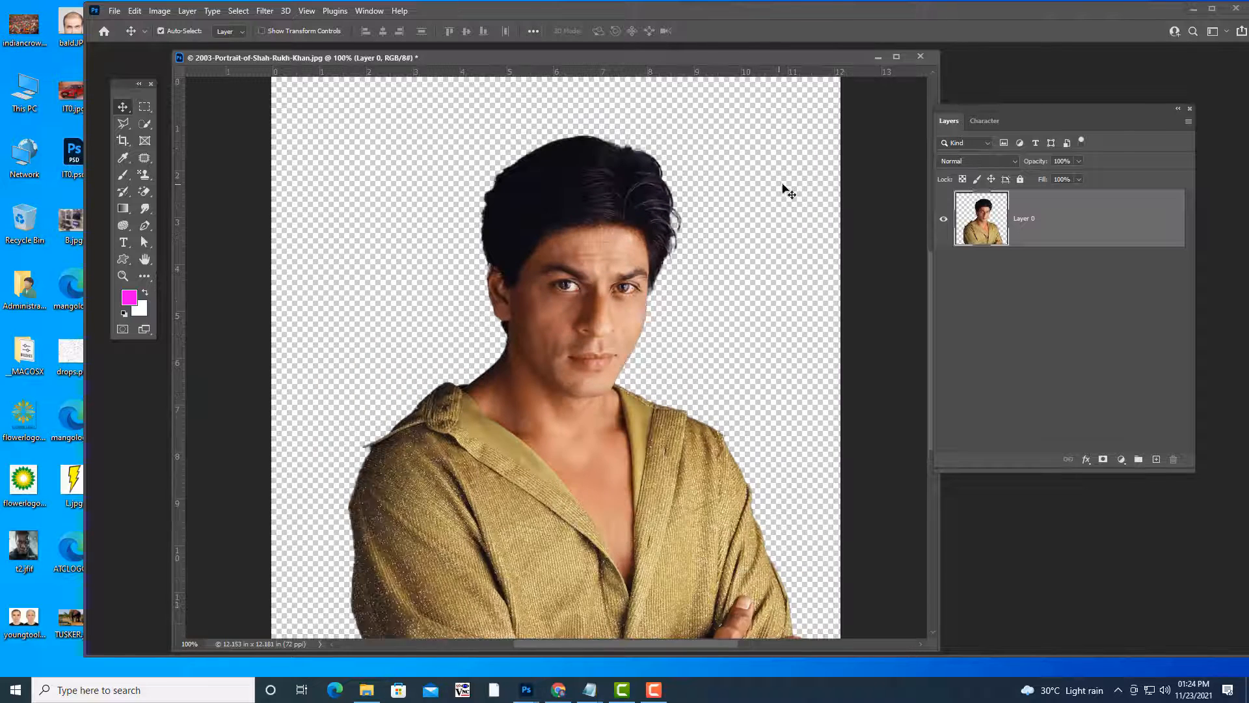
{"action": "left_click", "coordinate": [125, 125]}
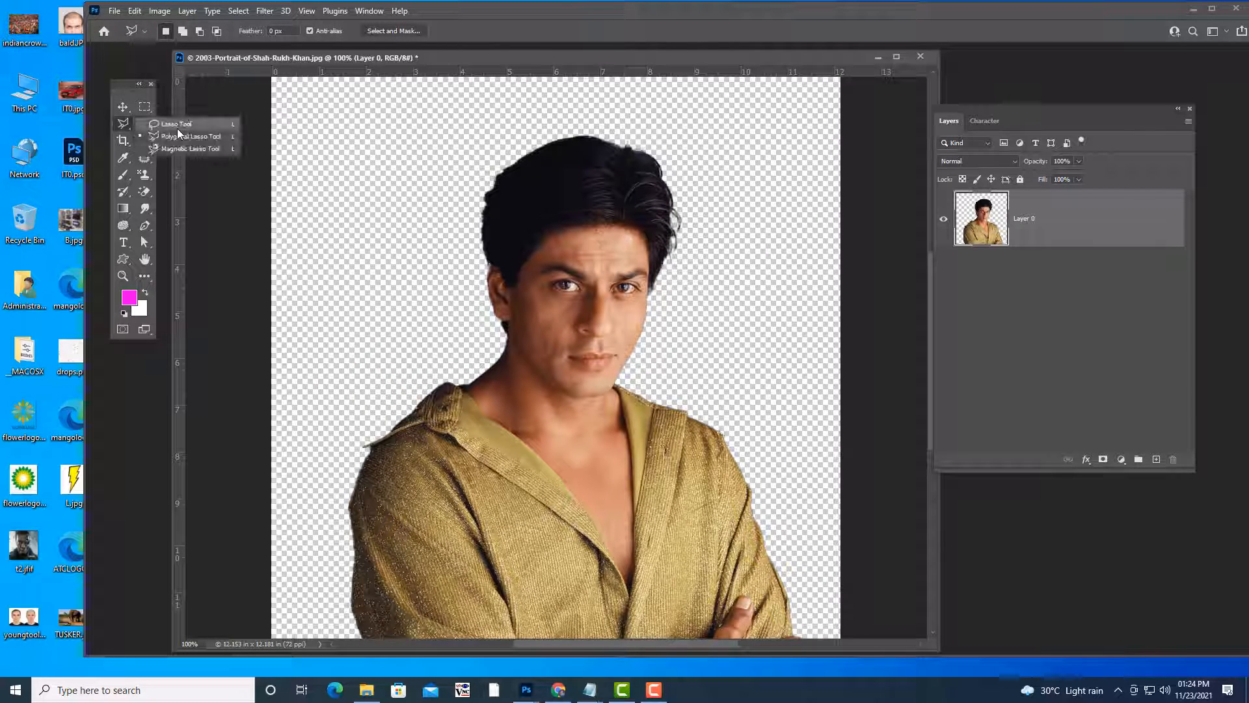
{"action": "left_click", "coordinate": [177, 125]}
{"action": "mouse_move", "coordinate": [527, 123]}
{"action": "left_mouse_down"}
{"action": "mouse_move", "coordinate": [490, 137]}
{"action": "mouse_move", "coordinate": [474, 287]}
{"action": "mouse_move", "coordinate": [490, 327]}
{"action": "mouse_move", "coordinate": [564, 400]}
{"action": "mouse_move", "coordinate": [588, 405]}
{"action": "mouse_move", "coordinate": [626, 380]}
{"action": "mouse_move", "coordinate": [671, 309]}
{"action": "mouse_move", "coordinate": [644, 89]}
{"action": "mouse_move", "coordinate": [560, 97]}
{"action": "left_mouse_up"}
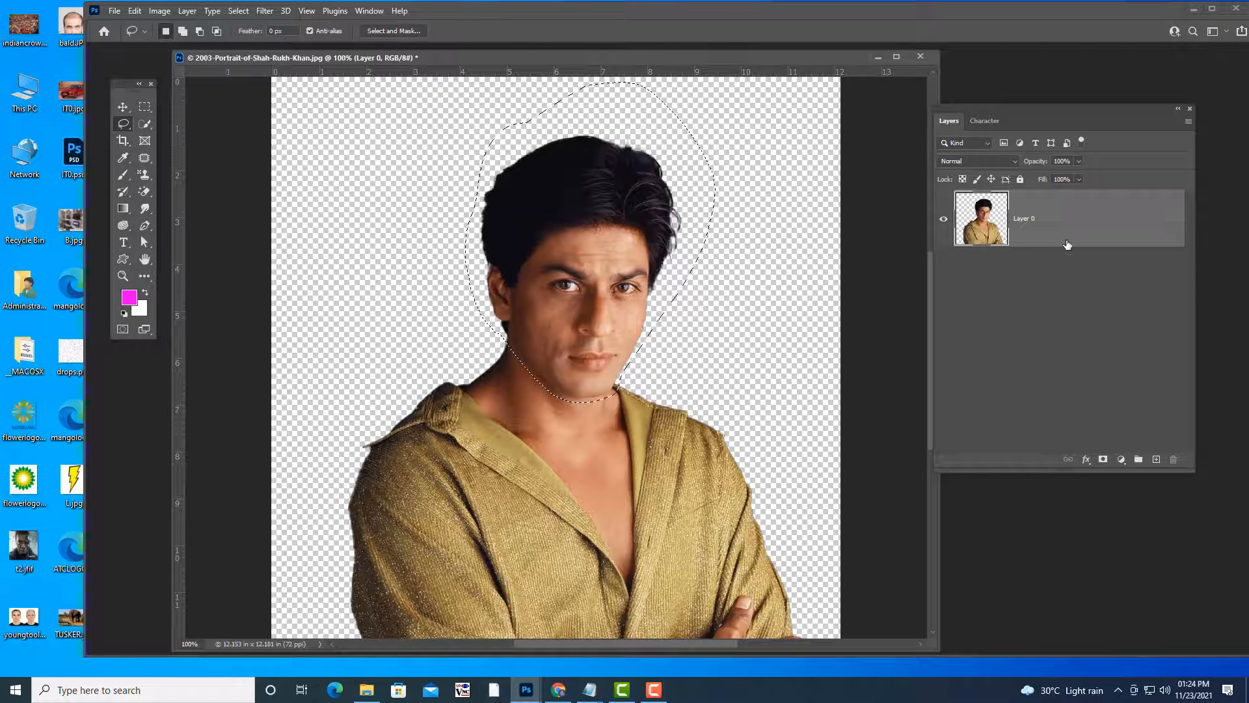
{"action": "key", "text": "ctrl+x"}
{"action": "key", "text": "ctrl+shift+v"}
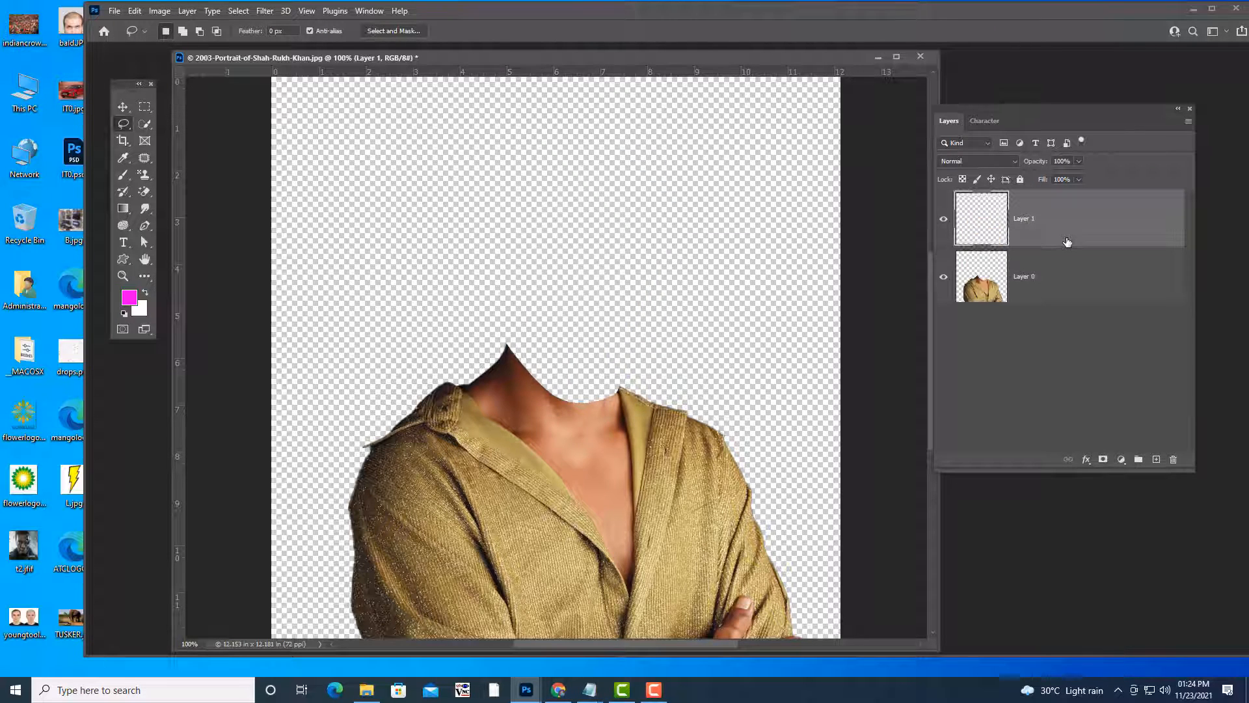
Enlarge the head layer proportionally about its centre to about 125.6% and apply the transform.
{"action": "left_click", "coordinate": [123, 107]}
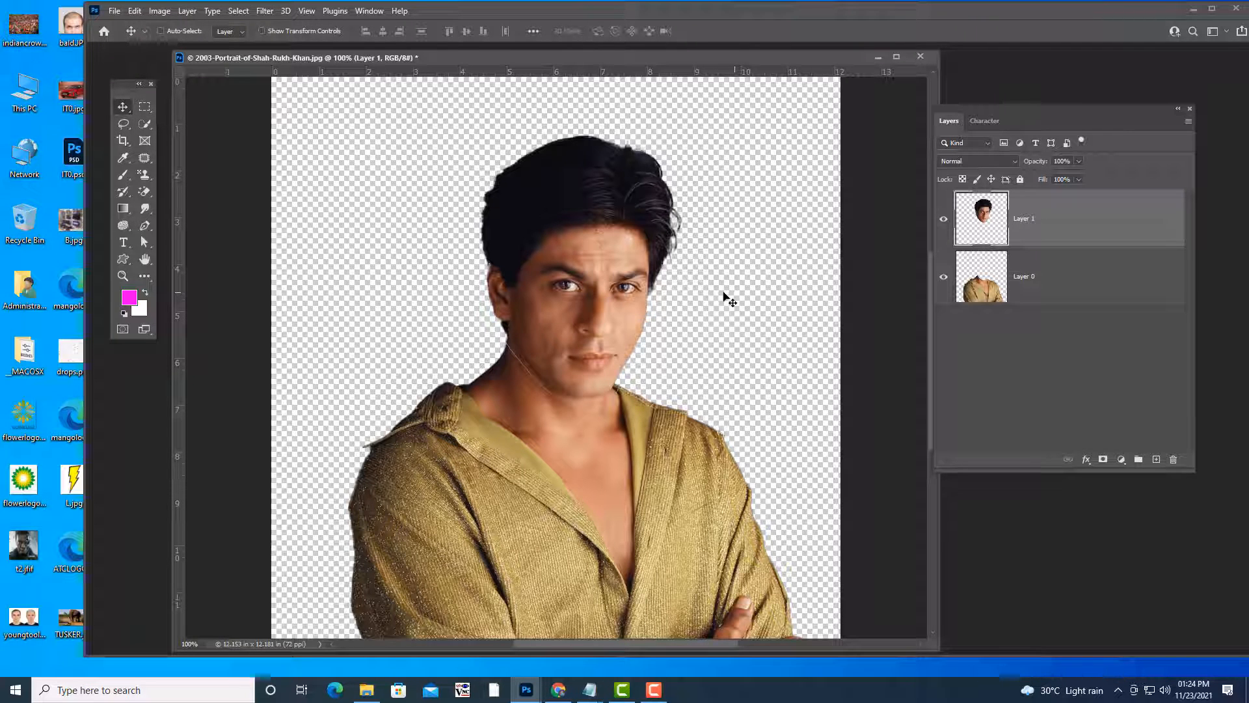
{"action": "key", "text": "ctrl"}
{"action": "key", "text": "ctrl+t"}
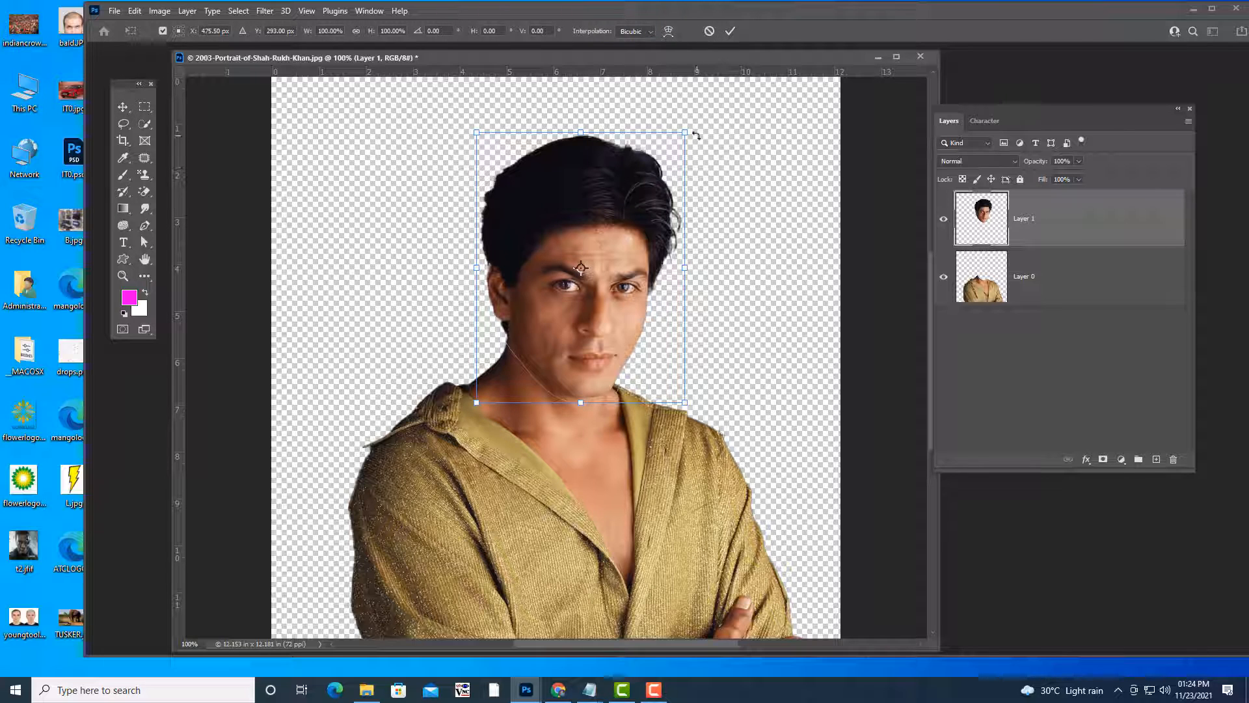
{"action": "left_click_drag", "start_coordinate": [686, 131], "coordinate": [733, 112]}
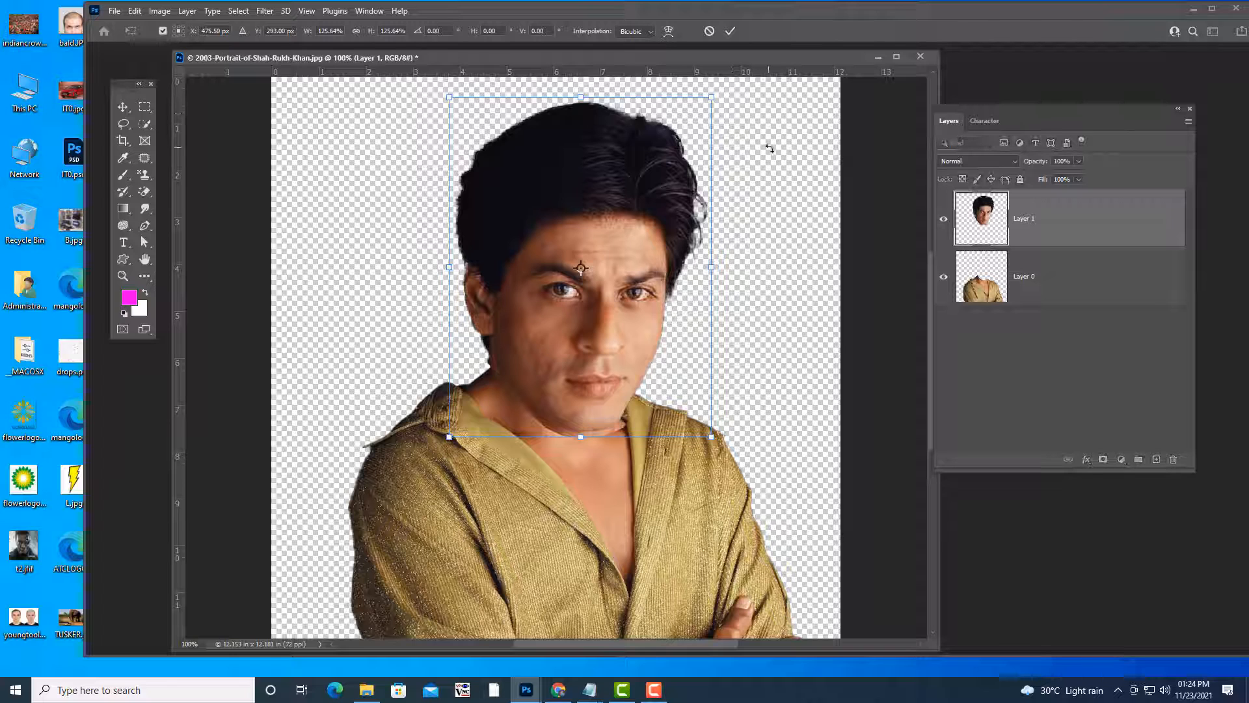
{"action": "key", "text": "Return"}
Scale the body layer down to about 80% beneath the enlarged head, positioning the shoulders under the chin.
{"action": "left_click", "coordinate": [1069, 293]}
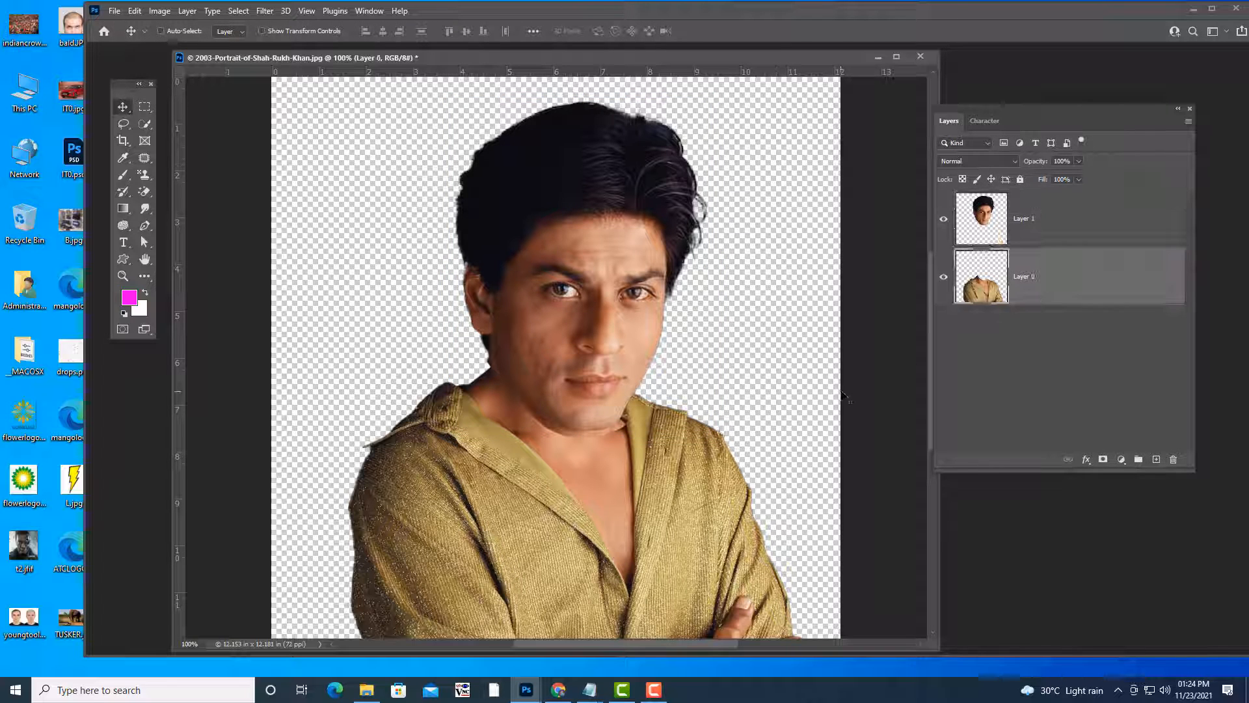
{"action": "key", "text": "ctrl+t"}
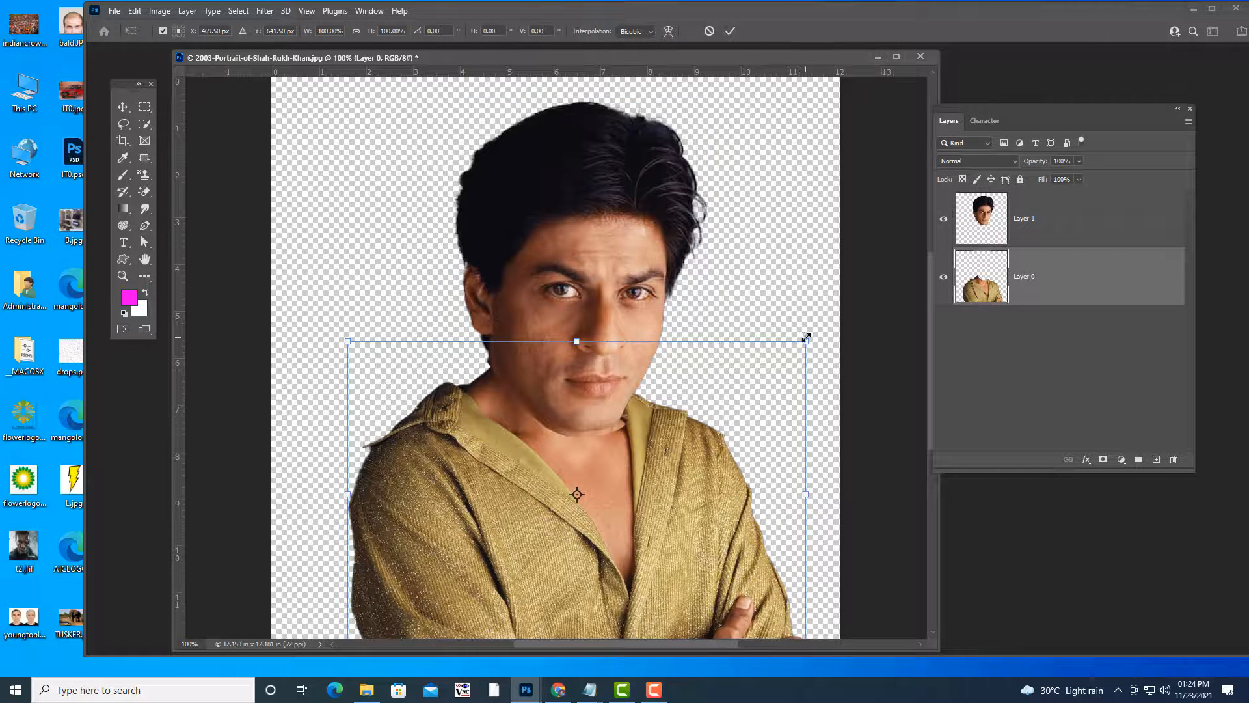
{"action": "left_click_drag", "start_coordinate": [806, 337], "coordinate": [771, 362]}
{"action": "left_click_drag", "start_coordinate": [675, 462], "coordinate": [669, 480]}
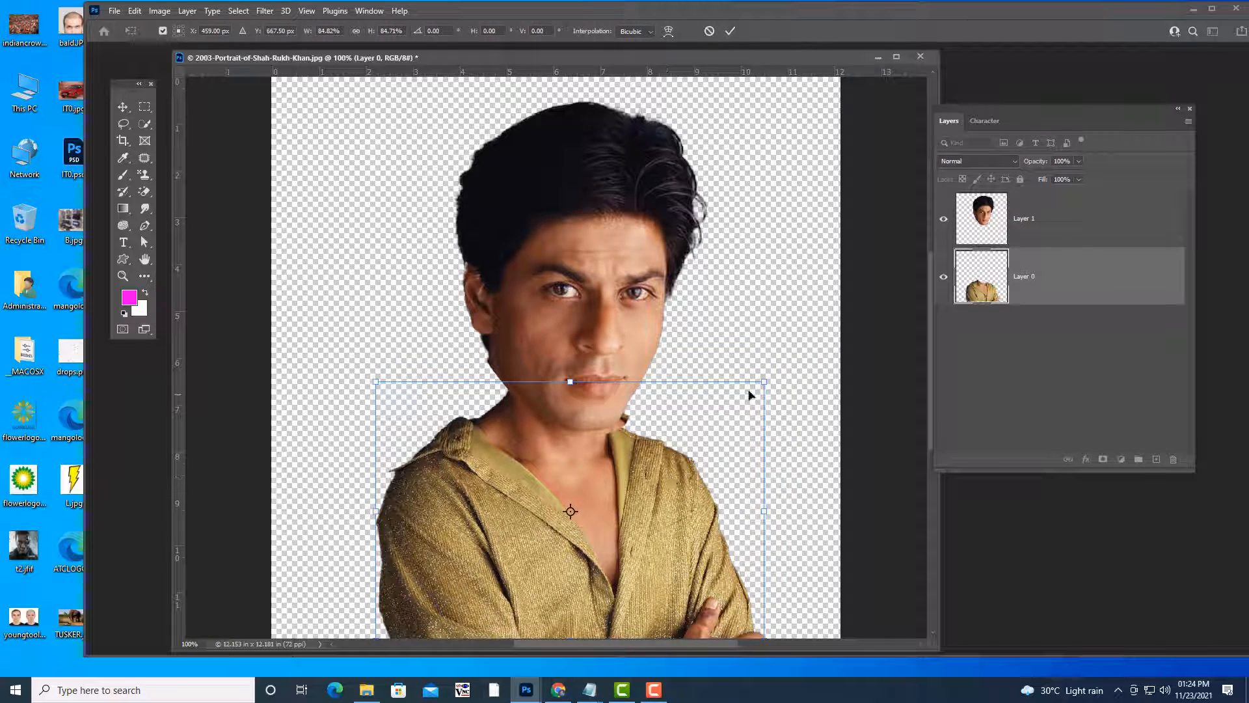
{"action": "left_click_drag", "start_coordinate": [763, 378], "coordinate": [753, 391]}
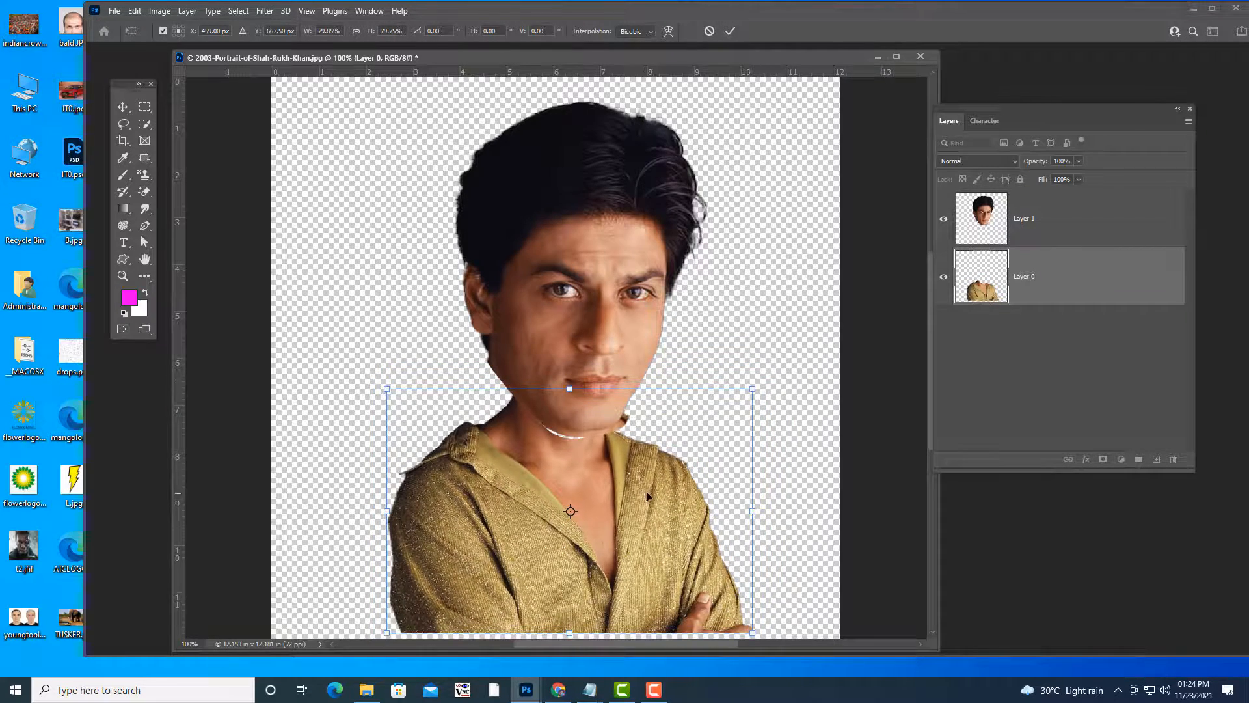
Nudge the shrunken body down and slightly sideways to centre it under the head, and apply the transform.
{"action": "left_click_drag", "start_coordinate": [646, 498], "coordinate": [651, 497]}
{"action": "key", "text": "Down"}
{"action": "key", "text": "Down"}
{"action": "key", "text": "Down"}
{"action": "key", "text": "Down"}
{"action": "key", "text": "Down"}
{"action": "key", "text": "Down"}
{"action": "key", "text": "Down"}
{"action": "key", "text": "Down"}
{"action": "key", "text": "Down"}
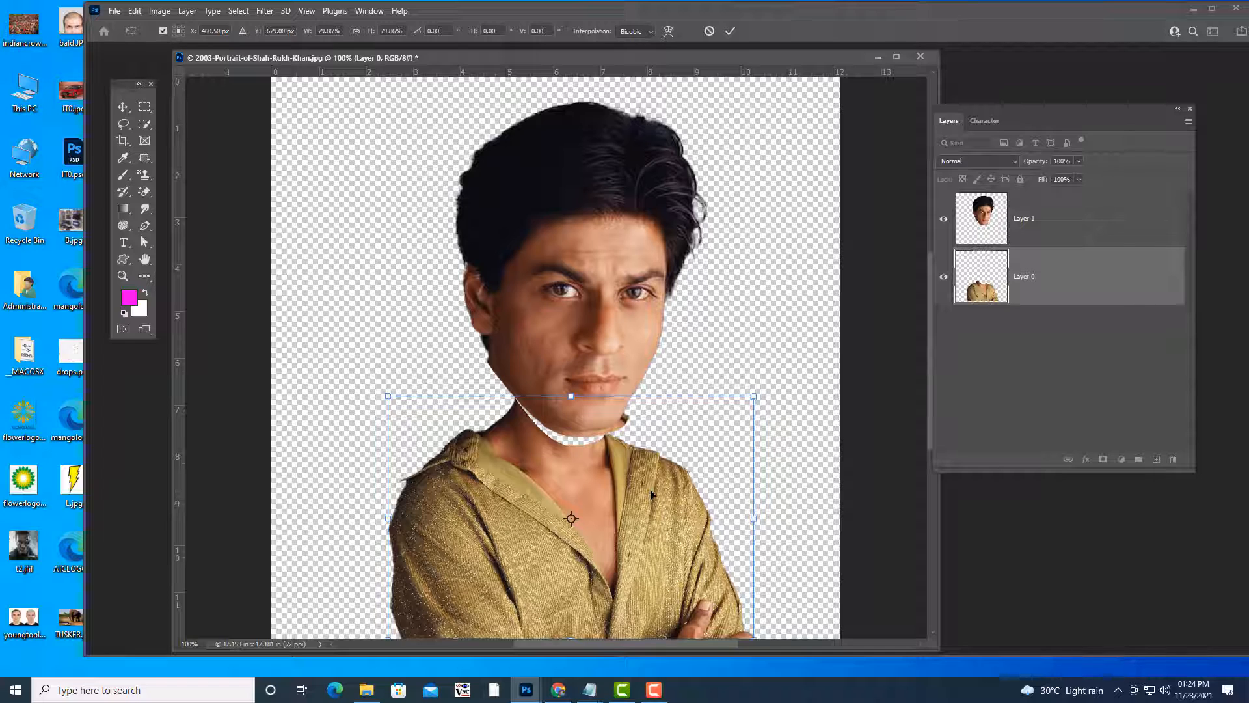
{"action": "key", "text": "Left"}
{"action": "key", "text": "Down"}
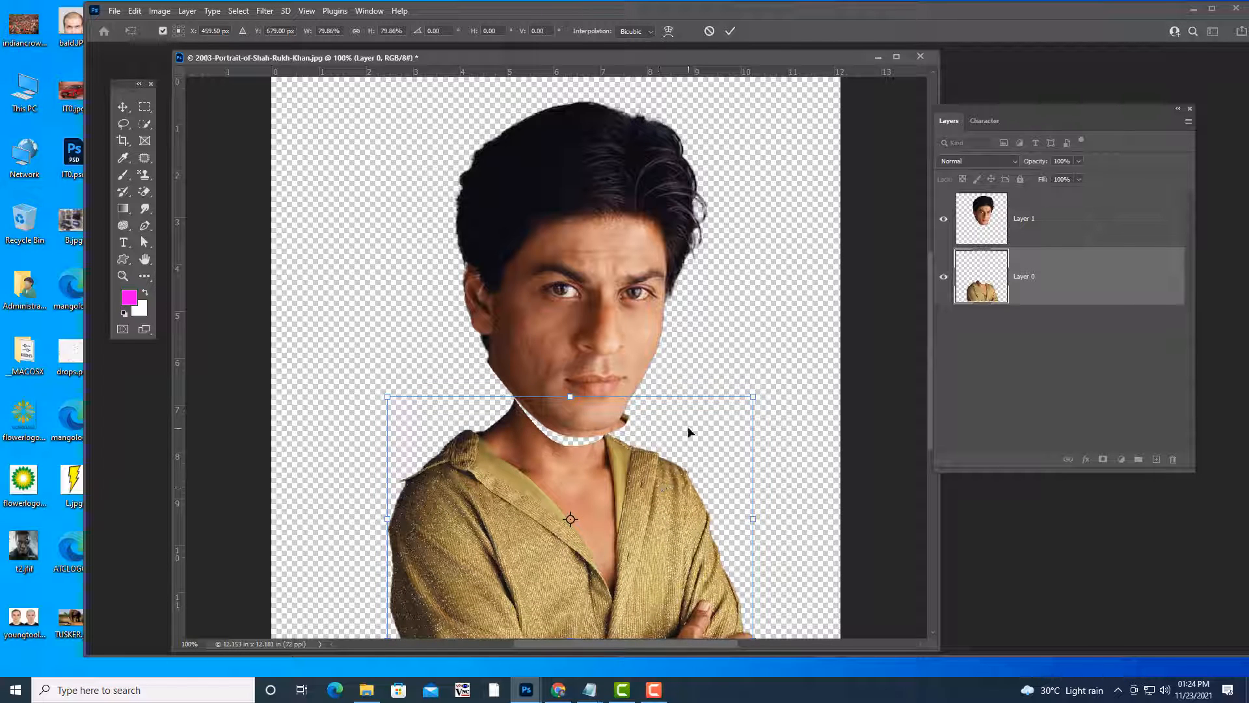
{"action": "key", "text": "Return"}
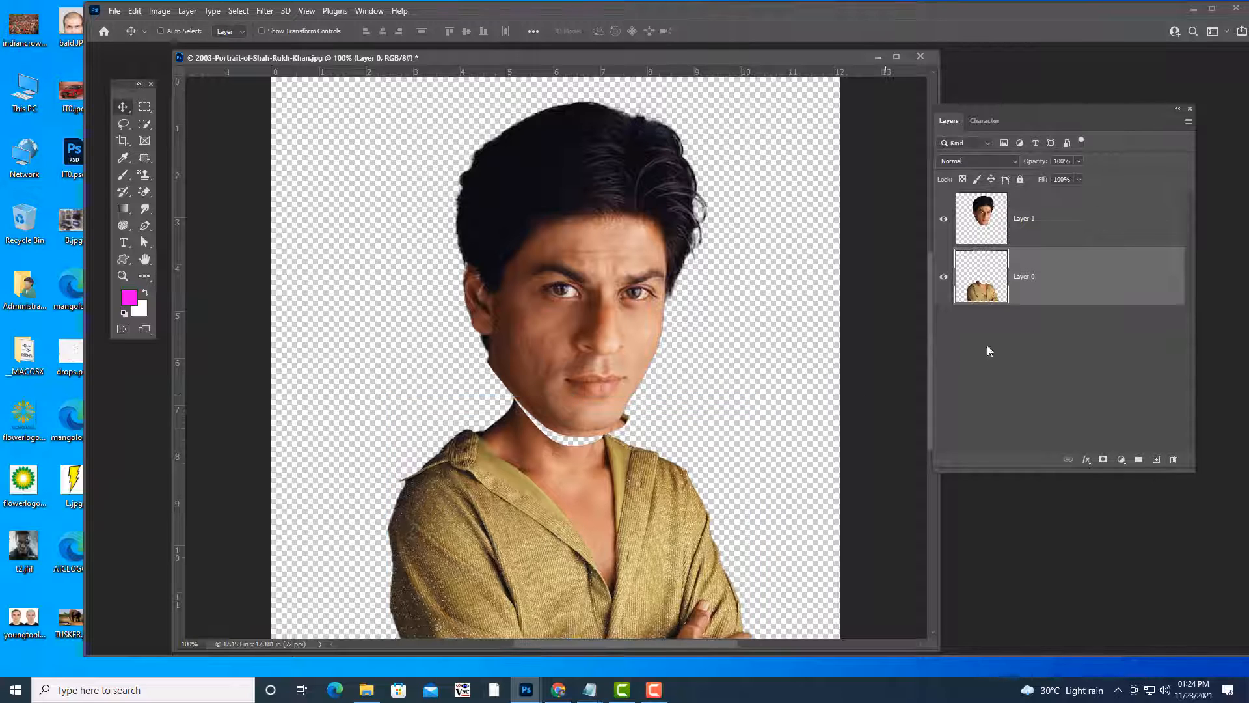
Warp the head layer to taper the jaw and stretch the chin down over the gap at the neck.
{"action": "left_click", "coordinate": [1052, 220]}
{"action": "mouse_move", "coordinate": [581, 64]}
{"action": "left_mouse_down"}
{"action": "mouse_move", "coordinate": [602, 91]}
{"action": "mouse_move", "coordinate": [594, 82]}
{"action": "left_mouse_up"}
{"action": "key", "text": "ctrl+t"}
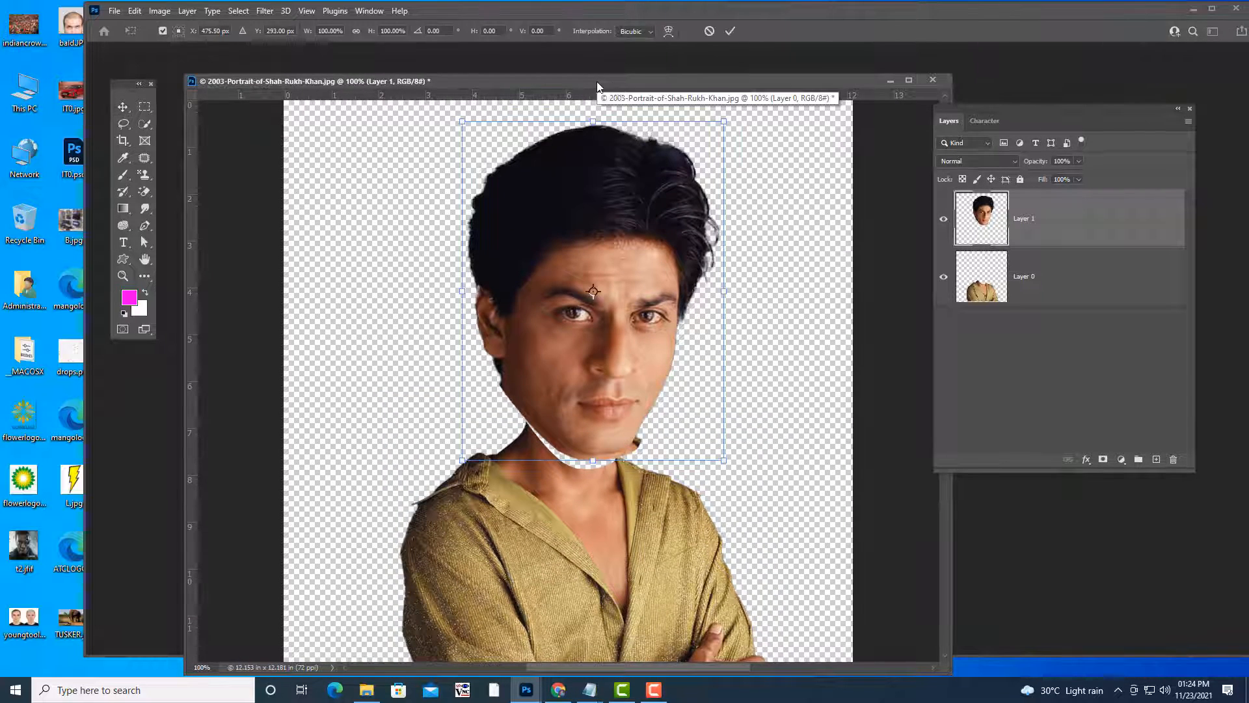
{"action": "left_click", "coordinate": [669, 31]}
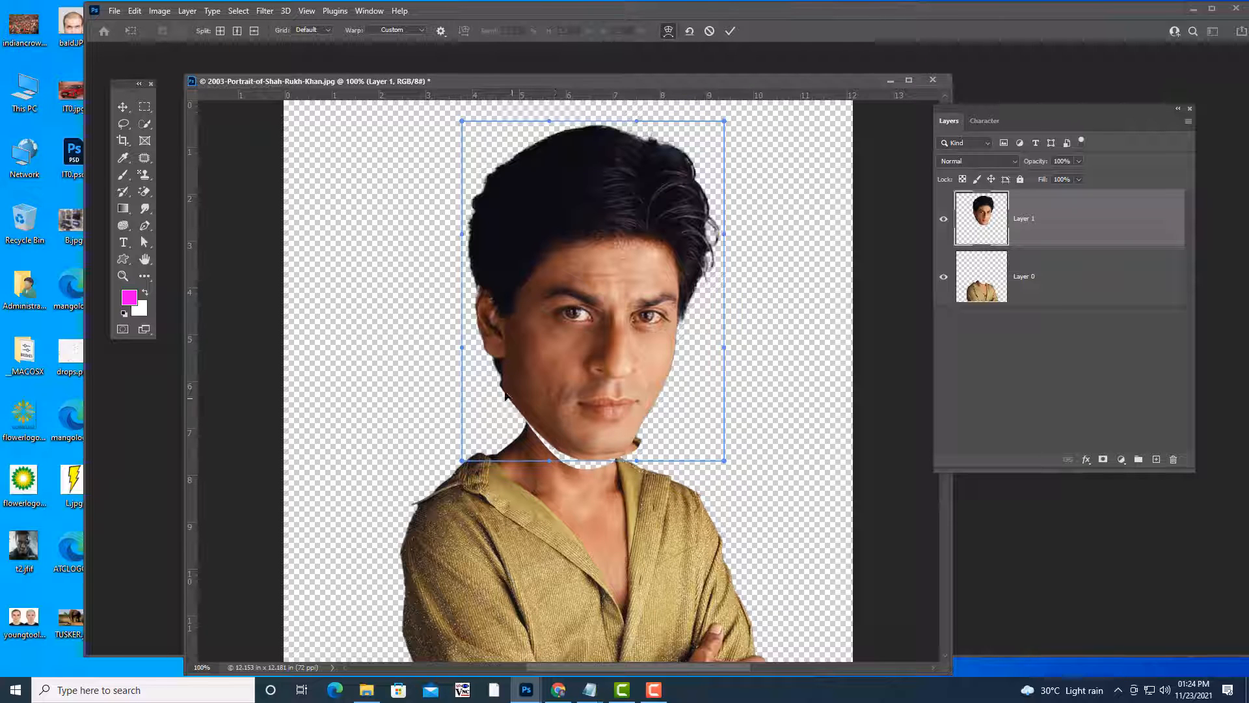
{"action": "left_click_drag", "start_coordinate": [510, 393], "coordinate": [525, 419]}
{"action": "left_click_drag", "start_coordinate": [725, 460], "coordinate": [688, 466]}
{"action": "left_click_drag", "start_coordinate": [596, 466], "coordinate": [663, 470]}
{"action": "left_click_drag", "start_coordinate": [654, 476], "coordinate": [648, 482]}
{"action": "left_click_drag", "start_coordinate": [485, 382], "coordinate": [426, 404]}
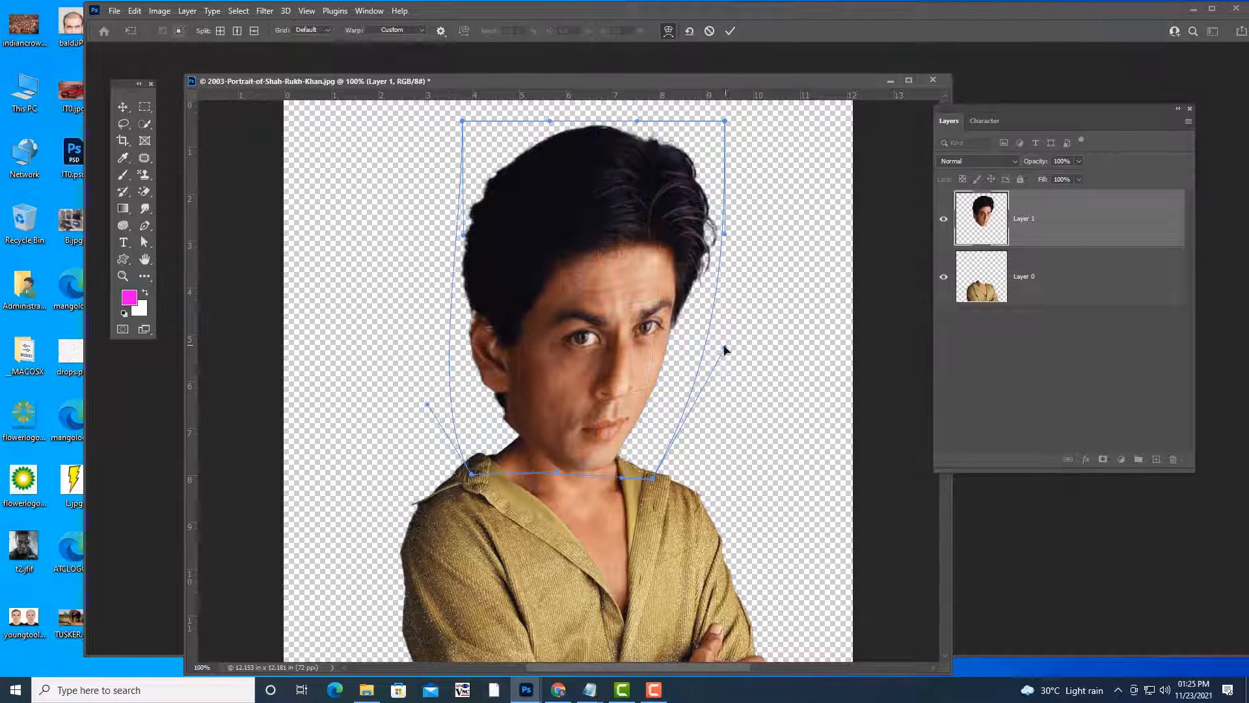
Refine the head warp by pulling the hair and cheek outward on the face's right side and adjusting the jaw to meet the neck.
{"action": "left_click_drag", "start_coordinate": [727, 350], "coordinate": [747, 349]}
{"action": "left_click_drag", "start_coordinate": [725, 120], "coordinate": [775, 138]}
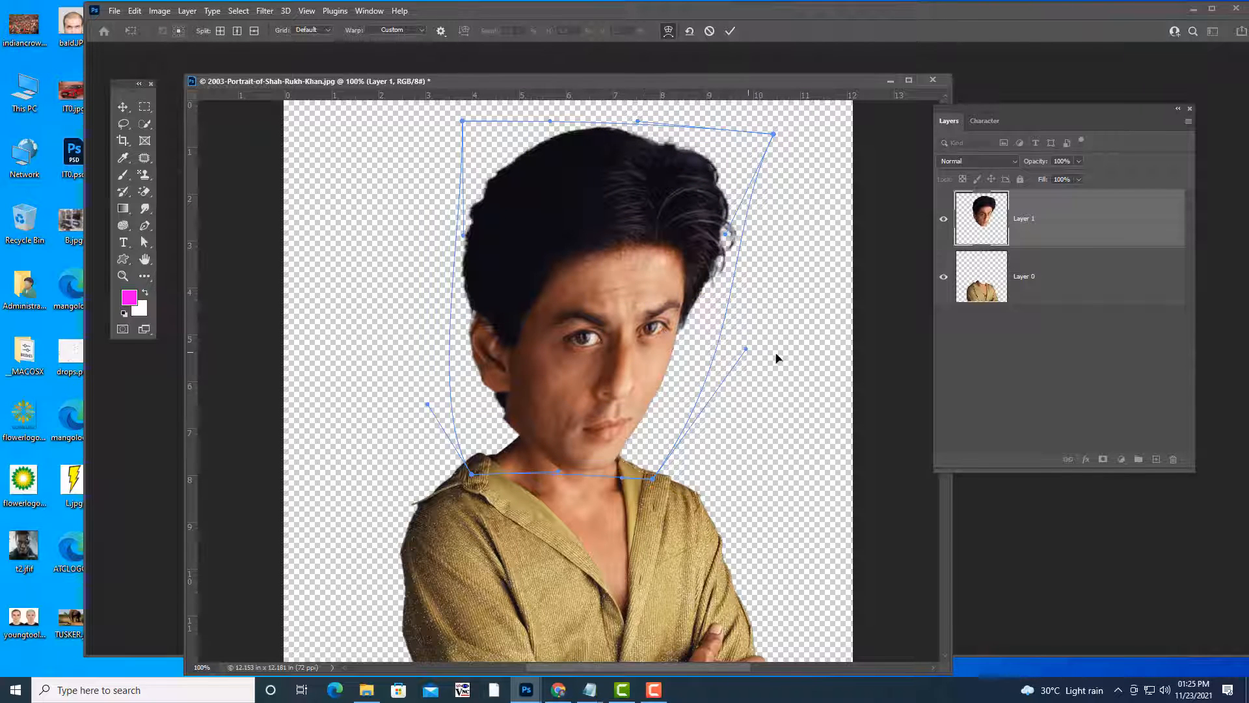
{"action": "left_click_drag", "start_coordinate": [747, 350], "coordinate": [774, 356]}
{"action": "left_click_drag", "start_coordinate": [624, 383], "coordinate": [619, 373]}
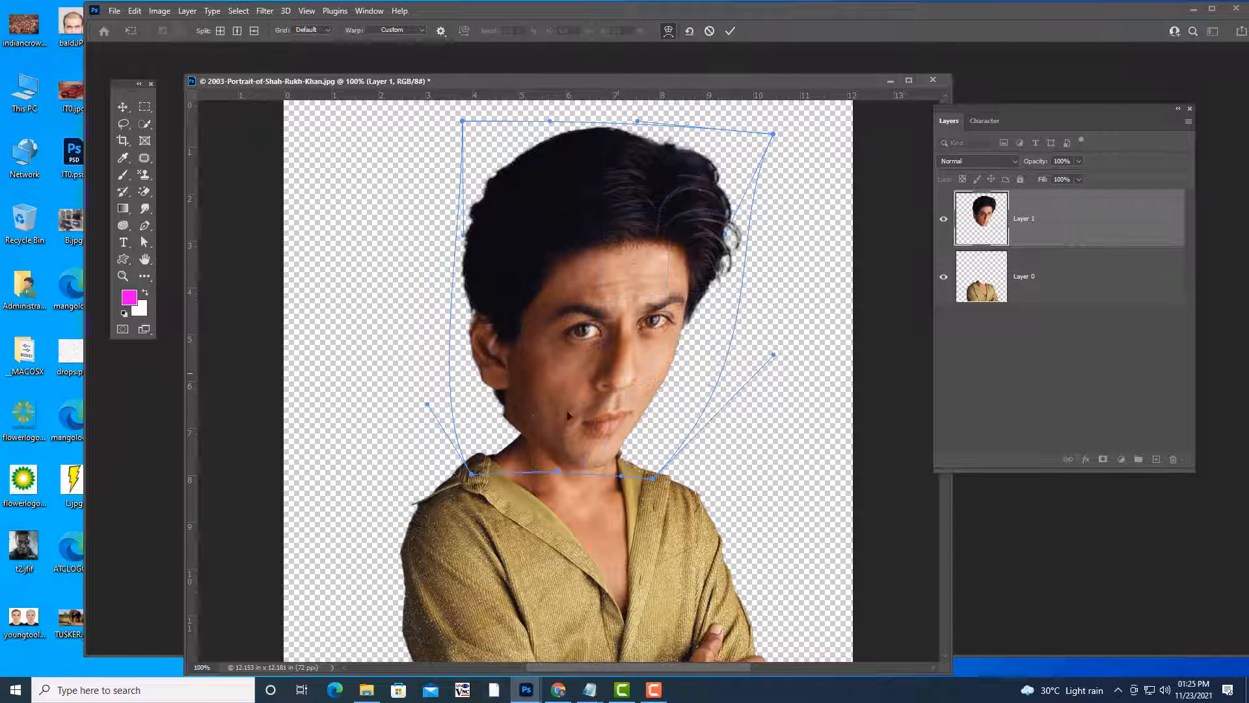
{"action": "left_click_drag", "start_coordinate": [513, 415], "coordinate": [529, 375]}
{"action": "left_click_drag", "start_coordinate": [548, 417], "coordinate": [551, 420]}
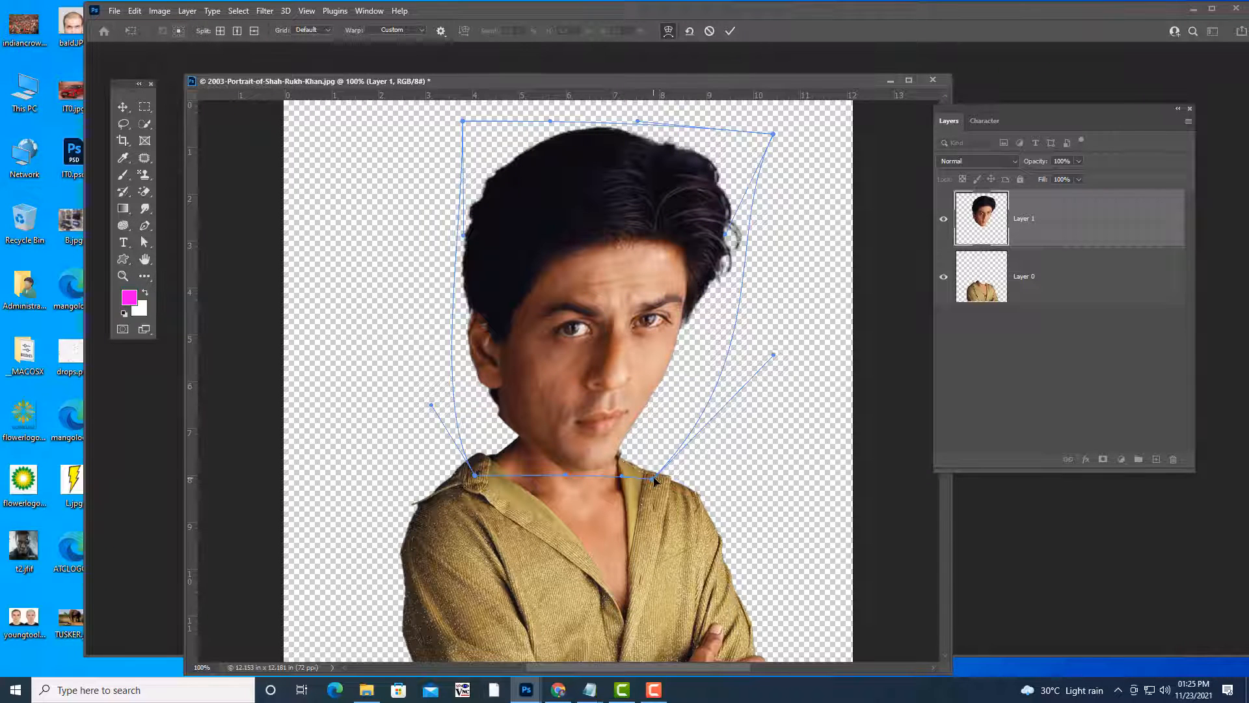
{"action": "left_click_drag", "start_coordinate": [653, 478], "coordinate": [659, 475]}
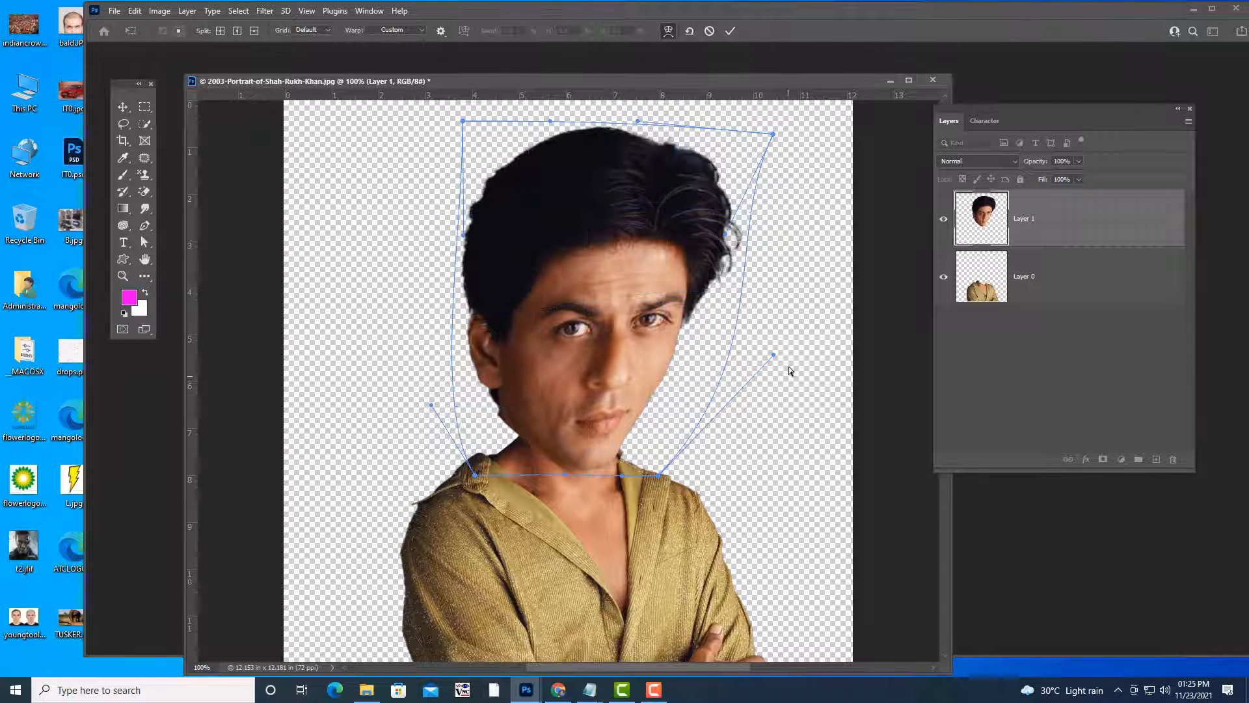
{"action": "left_click_drag", "start_coordinate": [774, 356], "coordinate": [781, 357]}
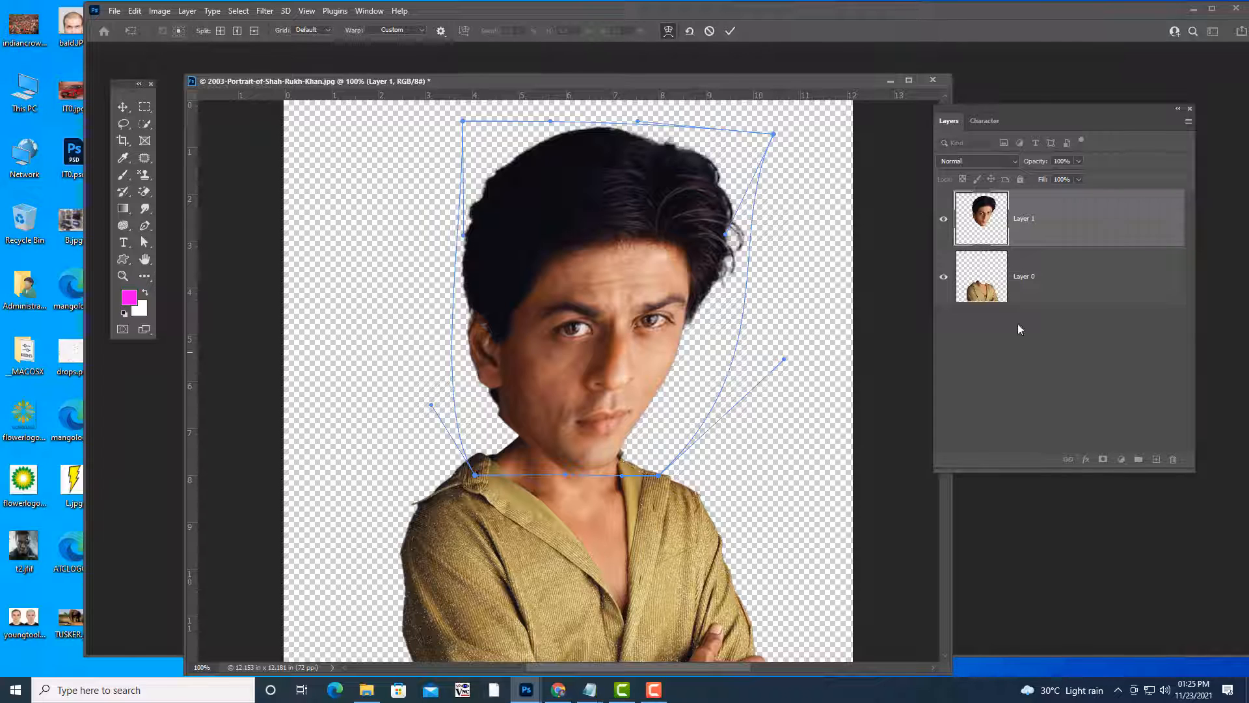
Warp the body layer to raise the collar and neck on the ear side so they blend into the jaw.
{"action": "left_click", "coordinate": [1074, 283]}
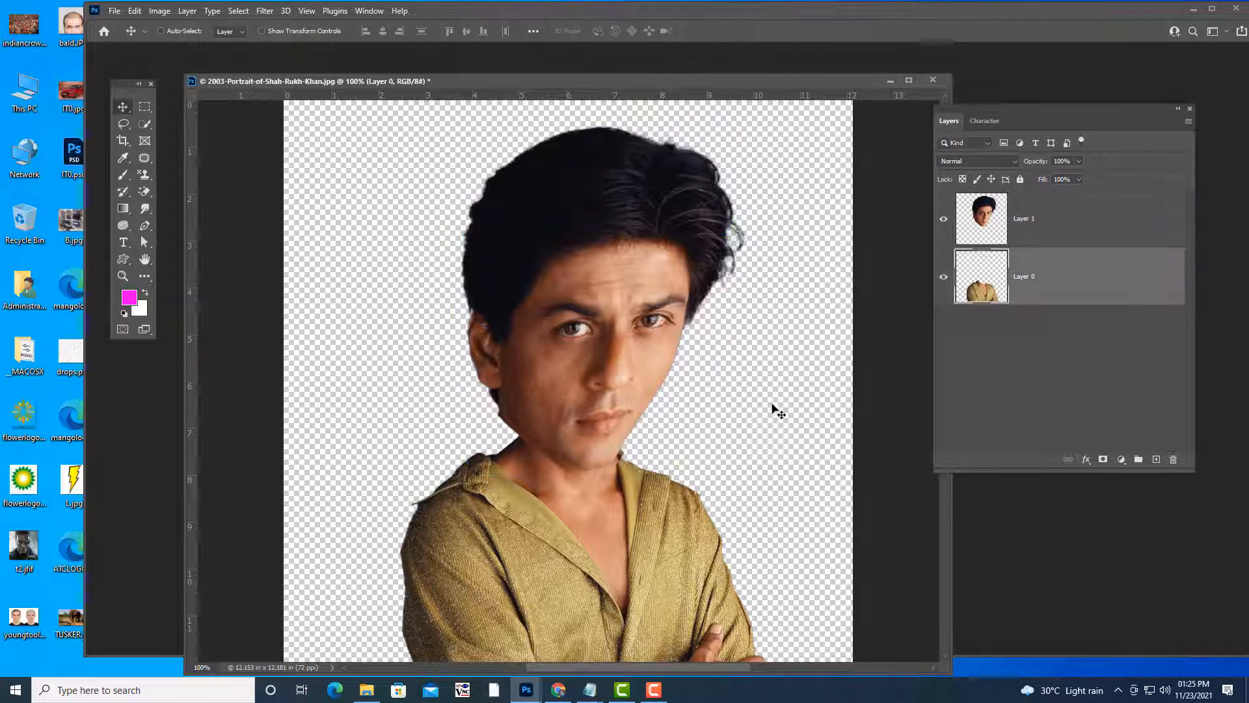
{"action": "key", "text": "ctrl"}
{"action": "key", "text": "ctrl+t"}
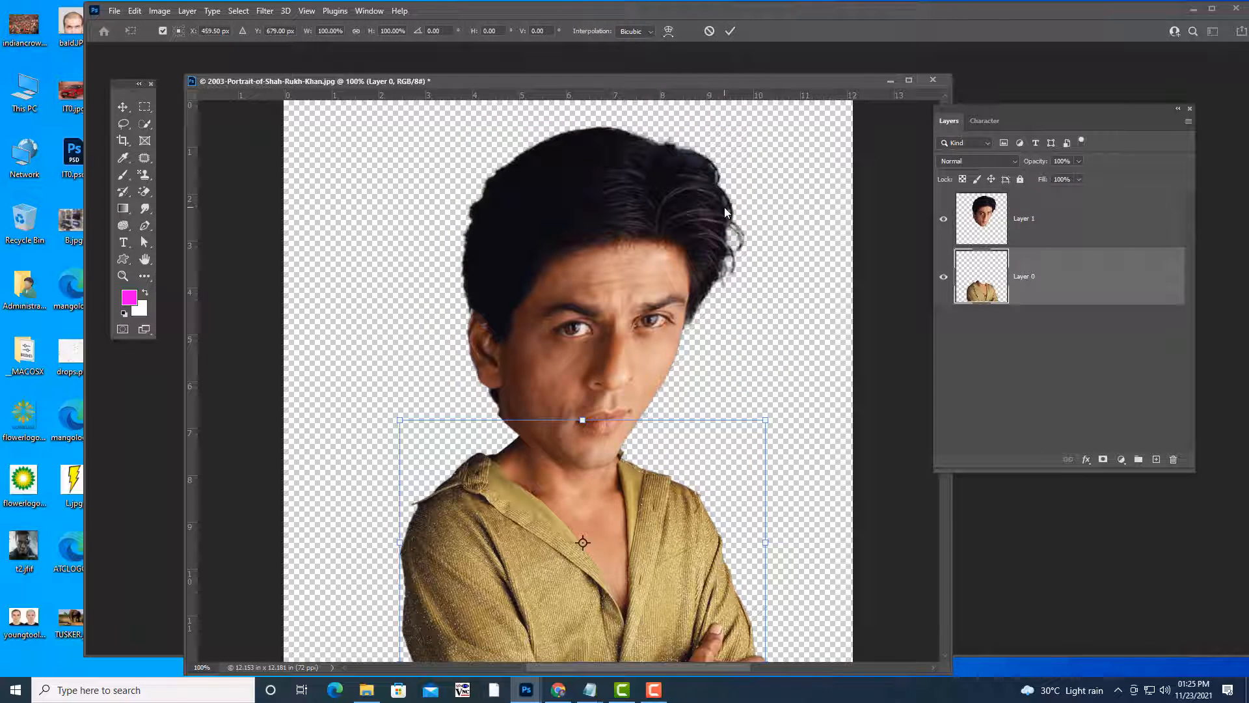
{"action": "left_click", "coordinate": [668, 31]}
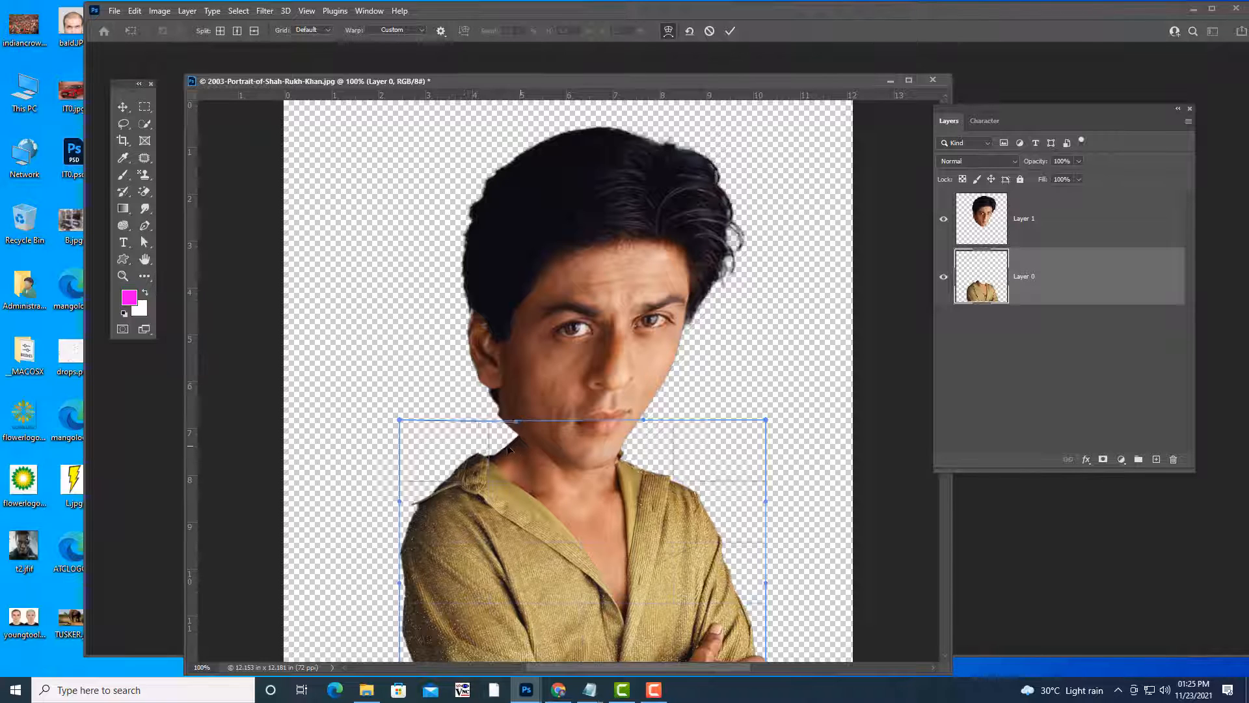
{"action": "left_click_drag", "start_coordinate": [509, 449], "coordinate": [502, 431]}
{"action": "left_click_drag", "start_coordinate": [550, 479], "coordinate": [635, 479]}
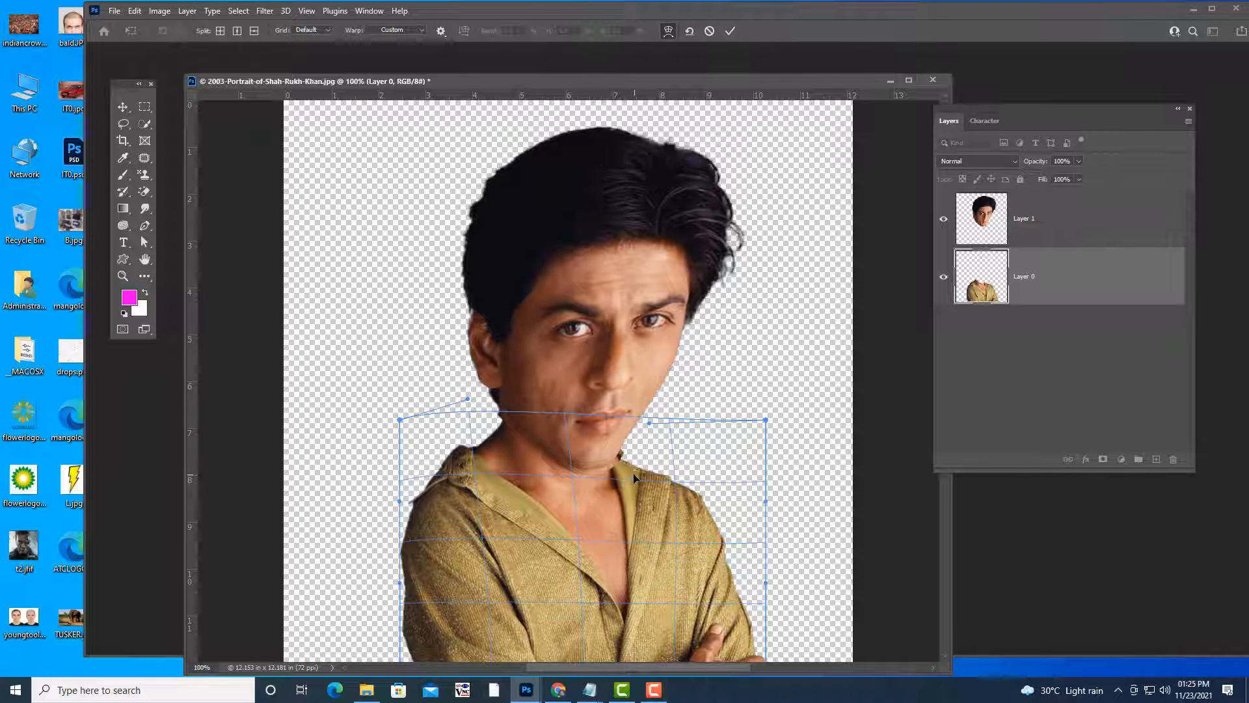
{"action": "key", "text": "Return"}
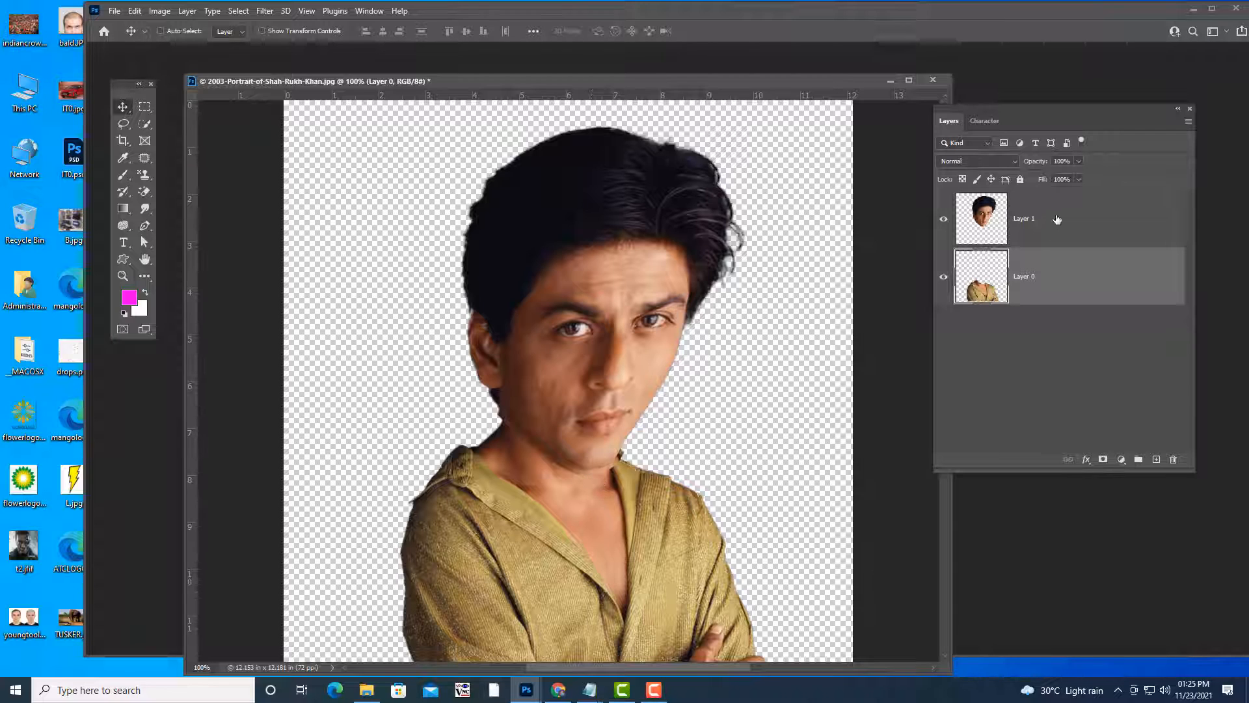
Merge the head and body layers into a single layer.
{"action": "left_click", "coordinate": [1060, 217]}
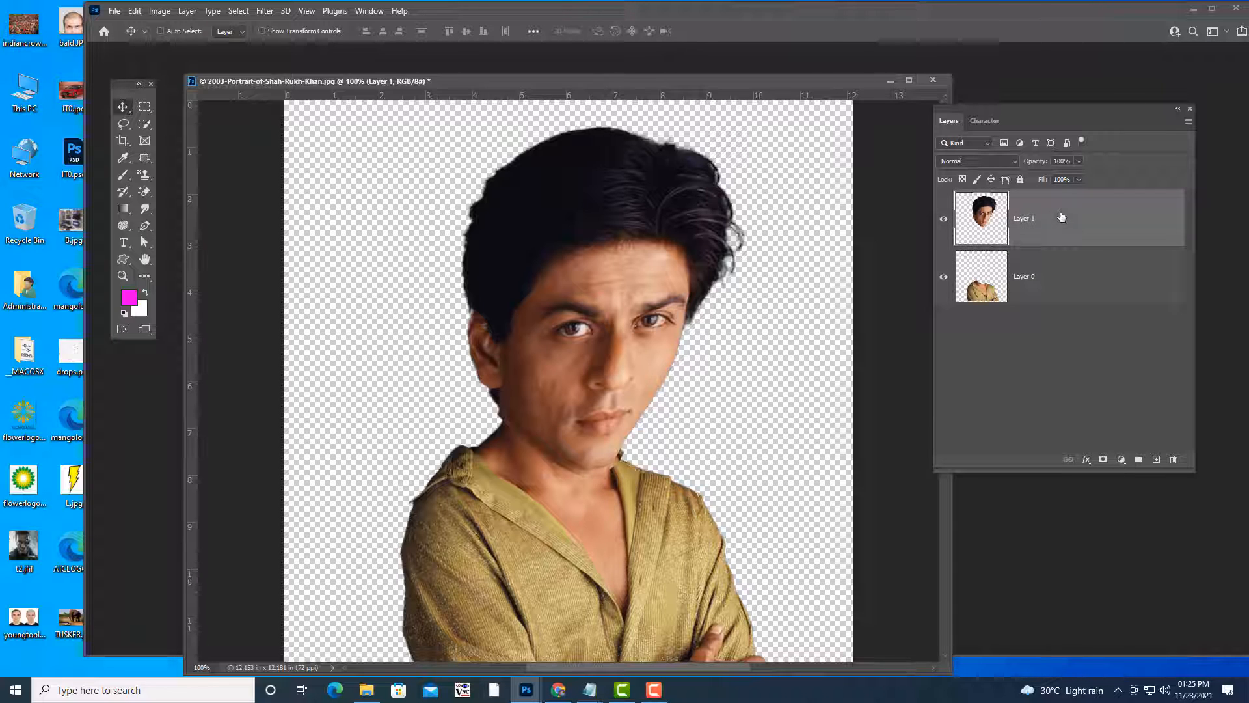
{"action": "left_click", "coordinate": [1076, 267], "text": "shift"}
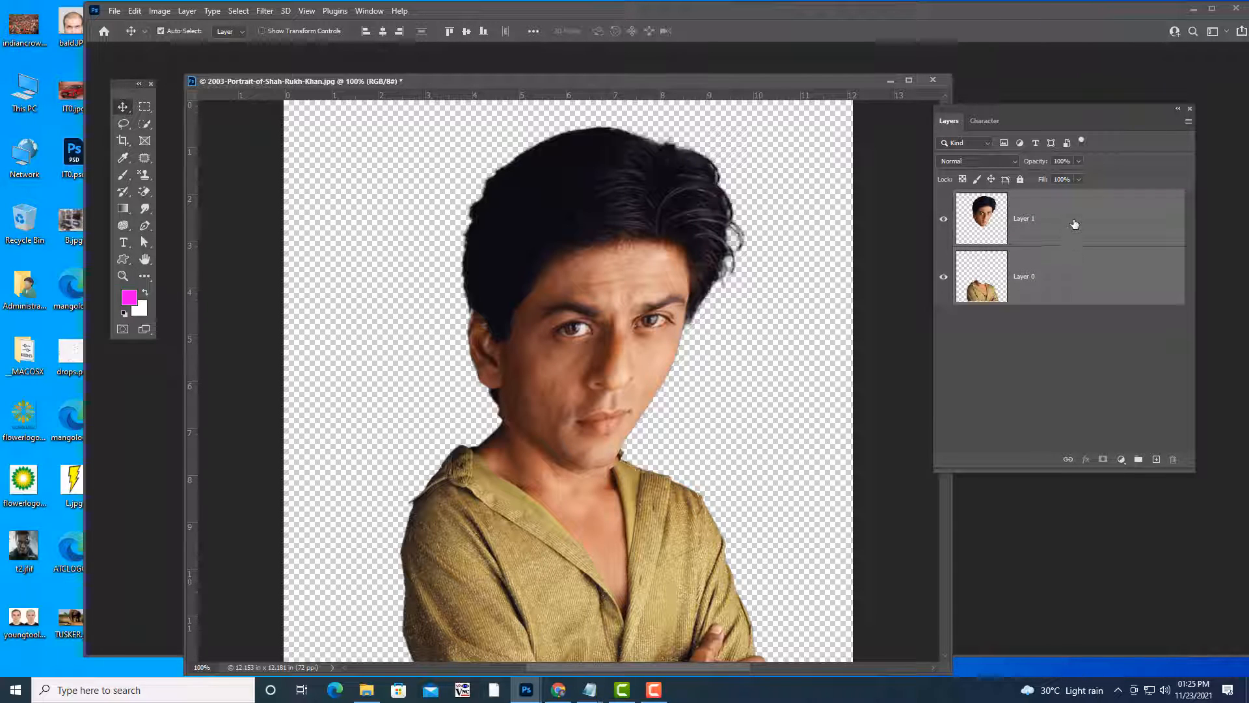
{"action": "key", "text": "ctrl+e"}
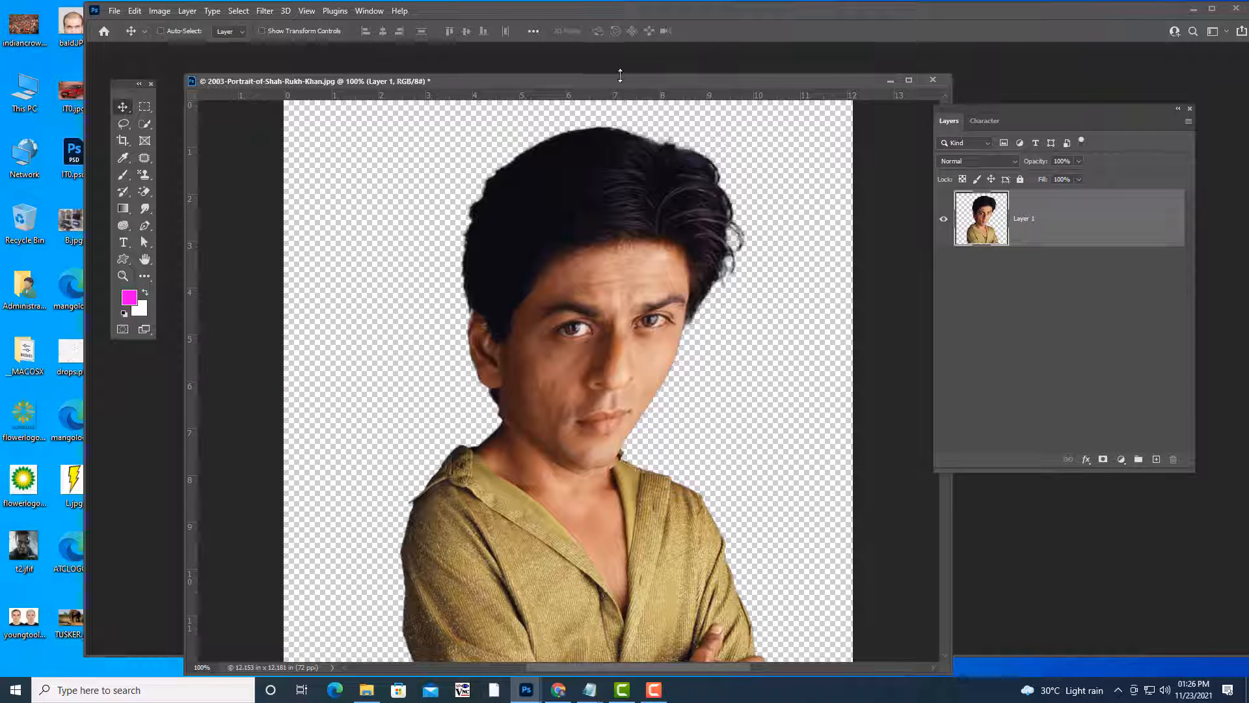
Clone neck skin over the dark seam directly beneath the chin with the Clone Stamp tool.
{"action": "left_click_drag", "start_coordinate": [622, 80], "coordinate": [647, 33]}
{"action": "scroll", "coordinate": [686, 484], "scroll_direction": "up", "scroll_amount": 2}
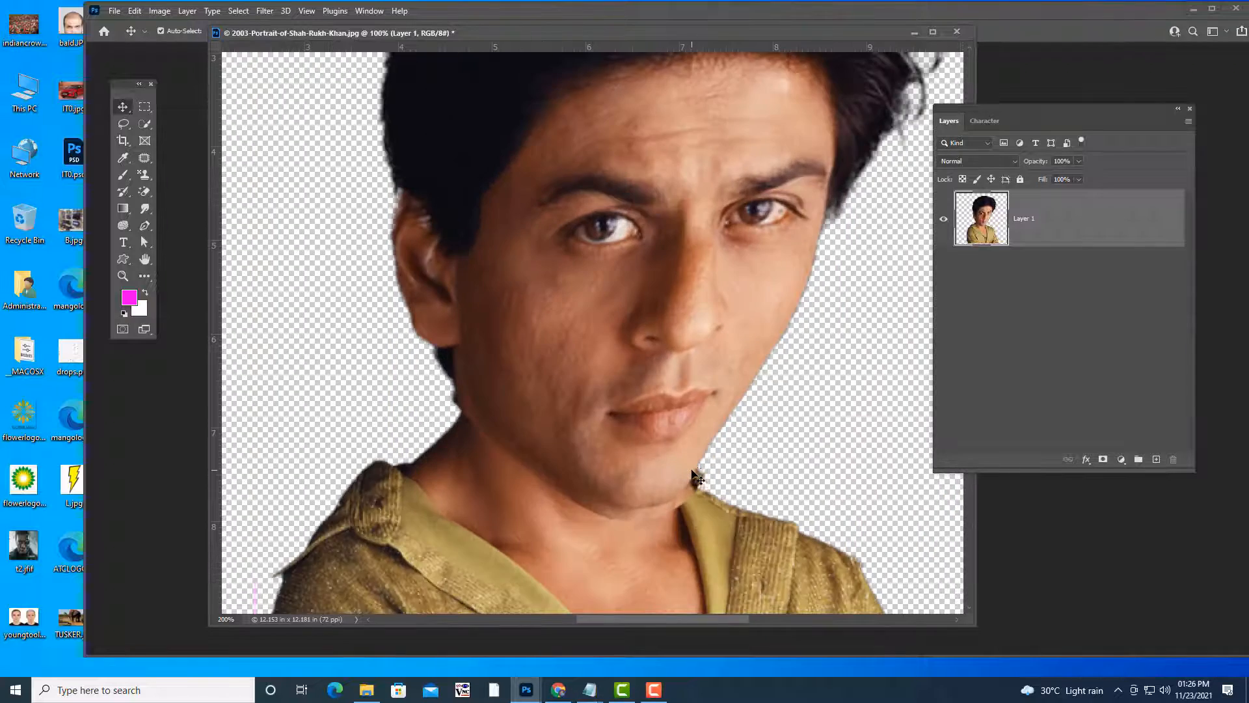
{"action": "scroll", "coordinate": [687, 433], "scroll_direction": "down", "scroll_amount": 3}
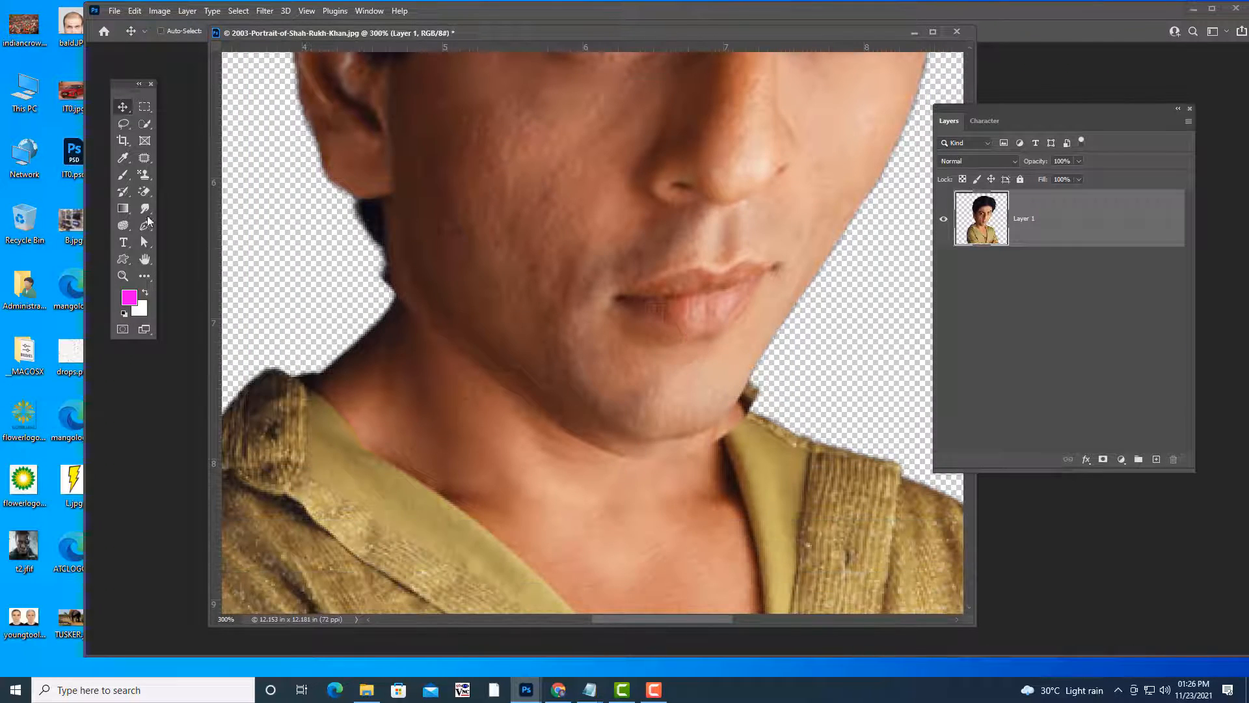
{"action": "right_click", "coordinate": [145, 175]}
{"action": "left_click", "coordinate": [196, 173]}
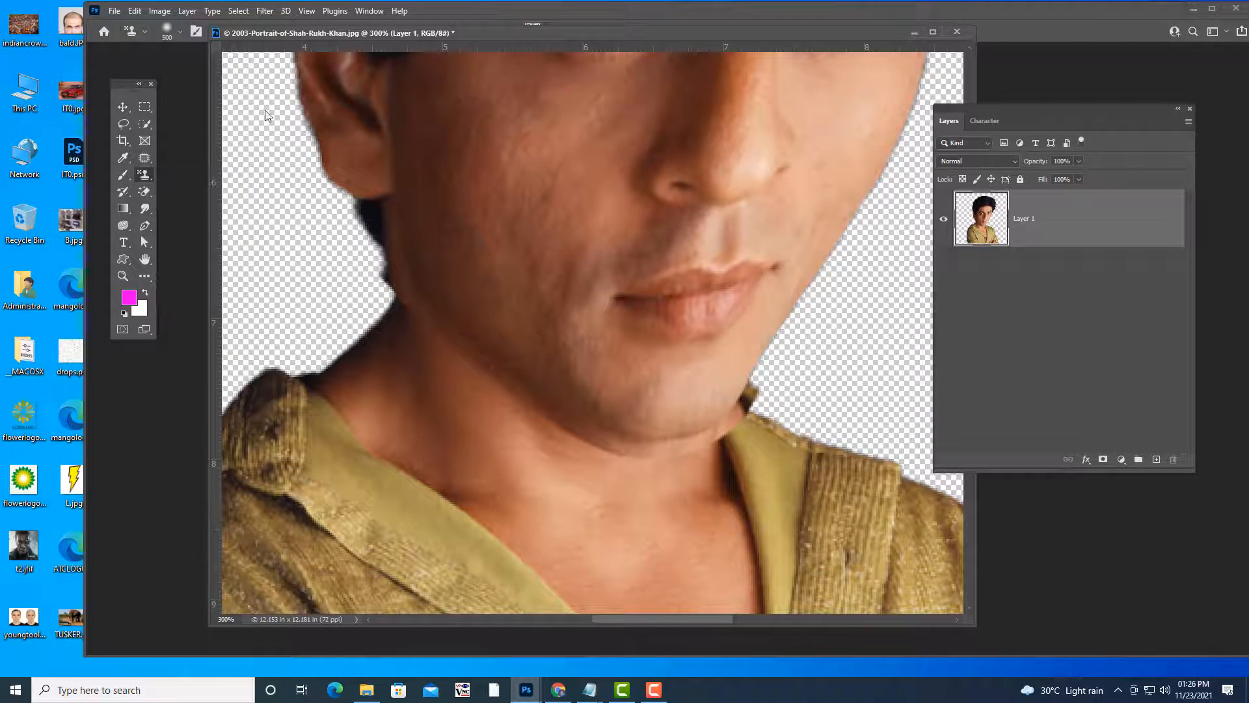
{"action": "left_click_drag", "start_coordinate": [397, 34], "coordinate": [390, 81]}
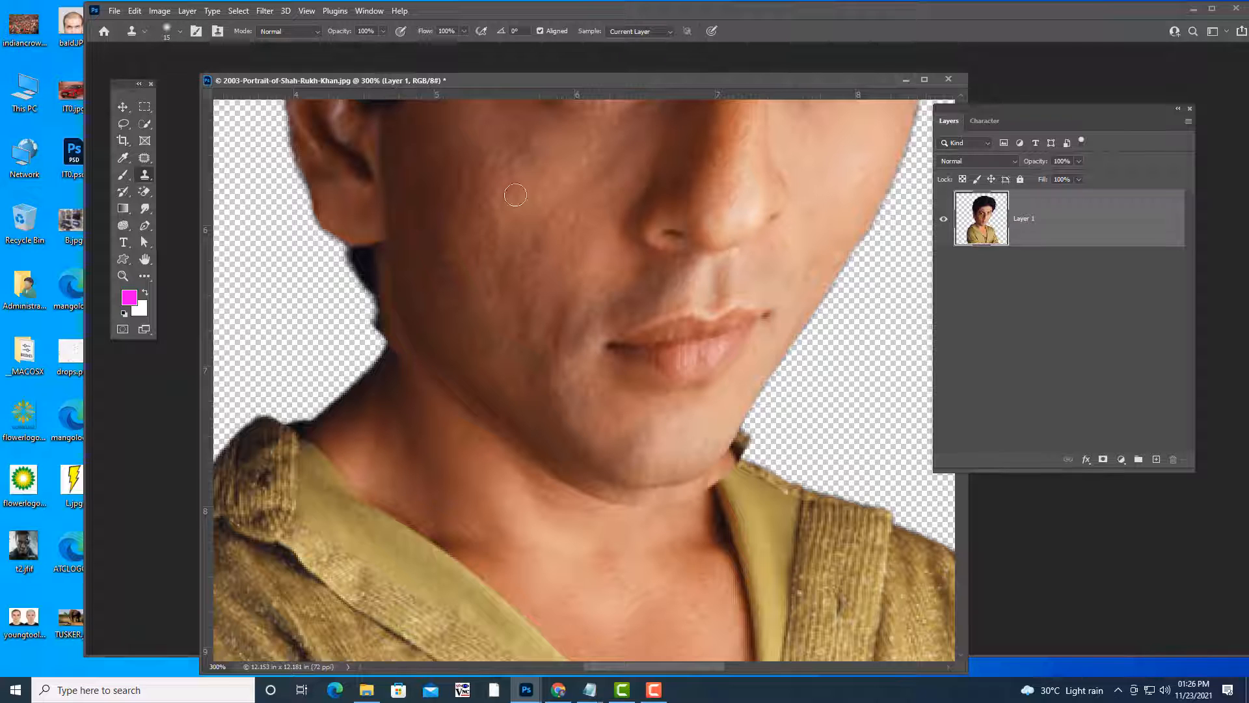
{"action": "left_click_drag", "start_coordinate": [537, 79], "coordinate": [513, 24]}
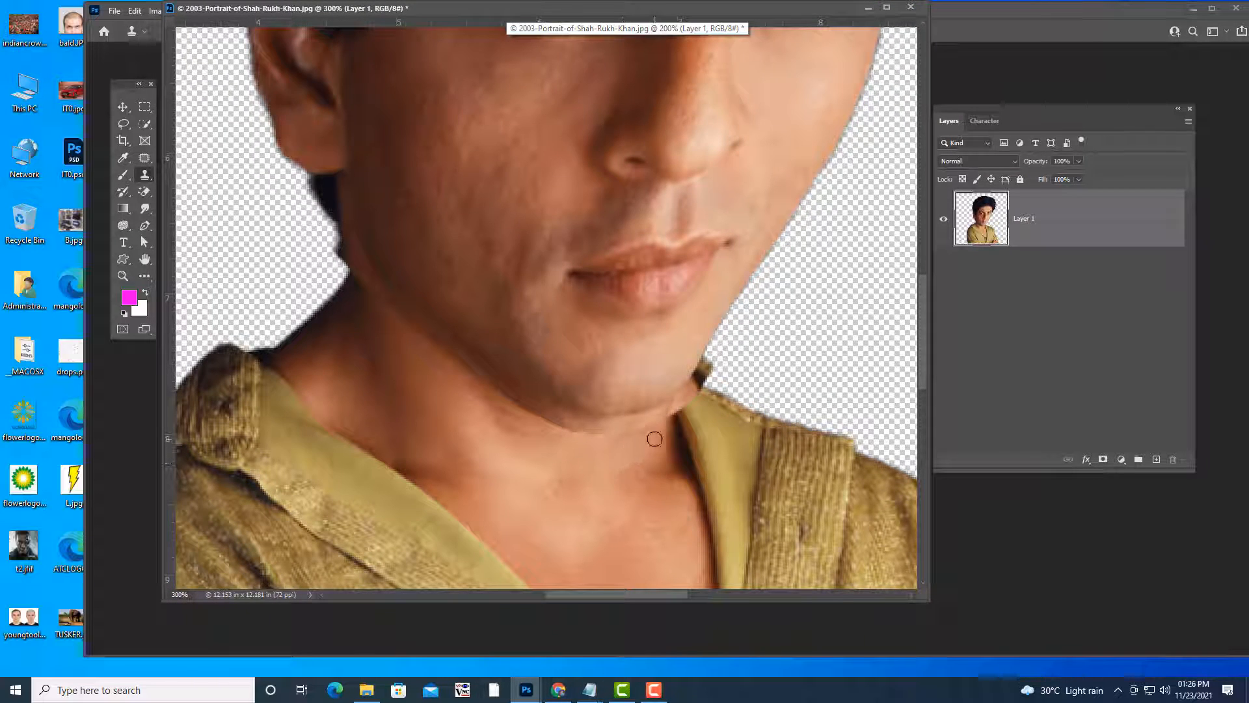
{"action": "left_click", "coordinate": [662, 437], "text": "alt"}
{"action": "mouse_move", "coordinate": [646, 427]}
{"action": "left_mouse_down"}
{"action": "mouse_move", "coordinate": [565, 437]}
{"action": "mouse_move", "coordinate": [521, 417]}
{"action": "mouse_move", "coordinate": [530, 433]}
{"action": "mouse_move", "coordinate": [528, 413]}
{"action": "mouse_move", "coordinate": [581, 432]}
{"action": "left_mouse_up"}
Extend the Clone Stamp retouching along the underside of the jaw toward the ear side.
{"action": "left_click", "coordinate": [539, 422], "text": "alt"}
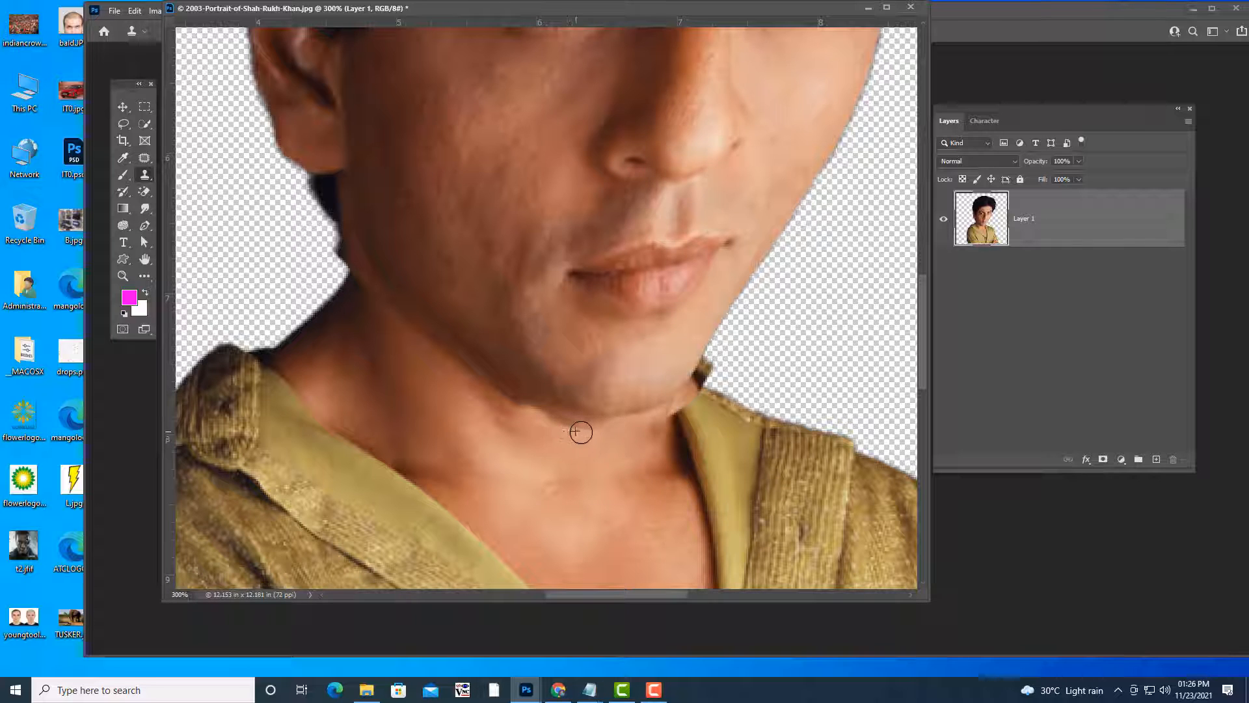
{"action": "right_click", "coordinate": [149, 177]}
{"action": "left_click", "coordinate": [205, 175]}
{"action": "left_click_drag", "start_coordinate": [517, 406], "coordinate": [498, 397]}
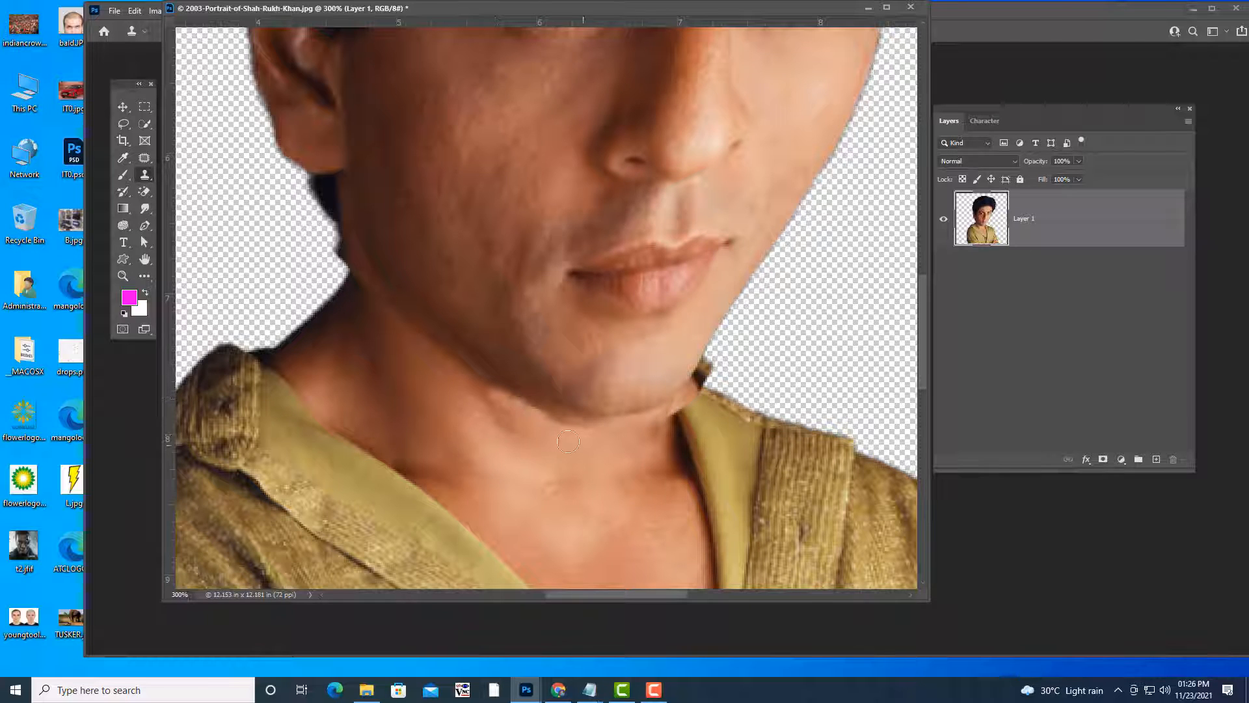
Patch the remaining seam under the chin and along the jawline with clean neck skin, and clear the selection.
{"action": "right_click", "coordinate": [145, 157]}
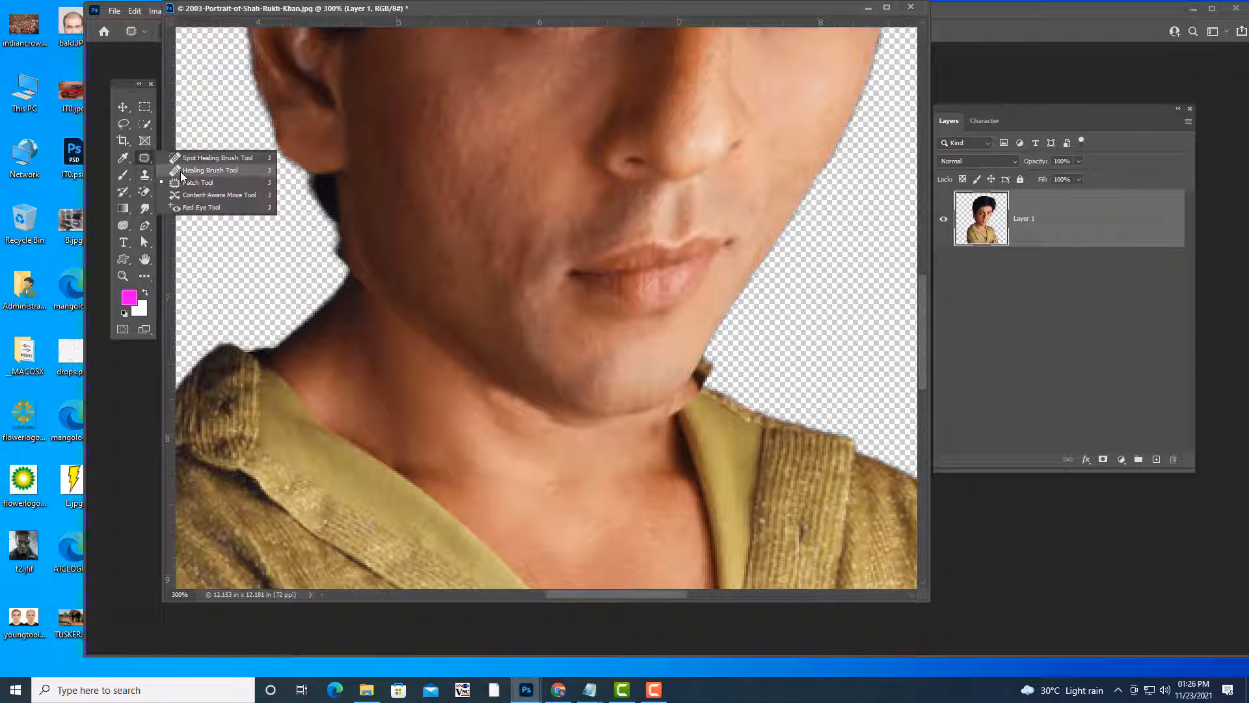
{"action": "left_click", "coordinate": [185, 184]}
{"action": "mouse_move", "coordinate": [578, 426]}
{"action": "left_mouse_down"}
{"action": "mouse_move", "coordinate": [613, 423]}
{"action": "mouse_move", "coordinate": [557, 418]}
{"action": "mouse_move", "coordinate": [489, 388]}
{"action": "mouse_move", "coordinate": [495, 407]}
{"action": "mouse_move", "coordinate": [554, 435]}
{"action": "mouse_move", "coordinate": [612, 424]}
{"action": "mouse_move", "coordinate": [594, 461]}
{"action": "left_mouse_up"}
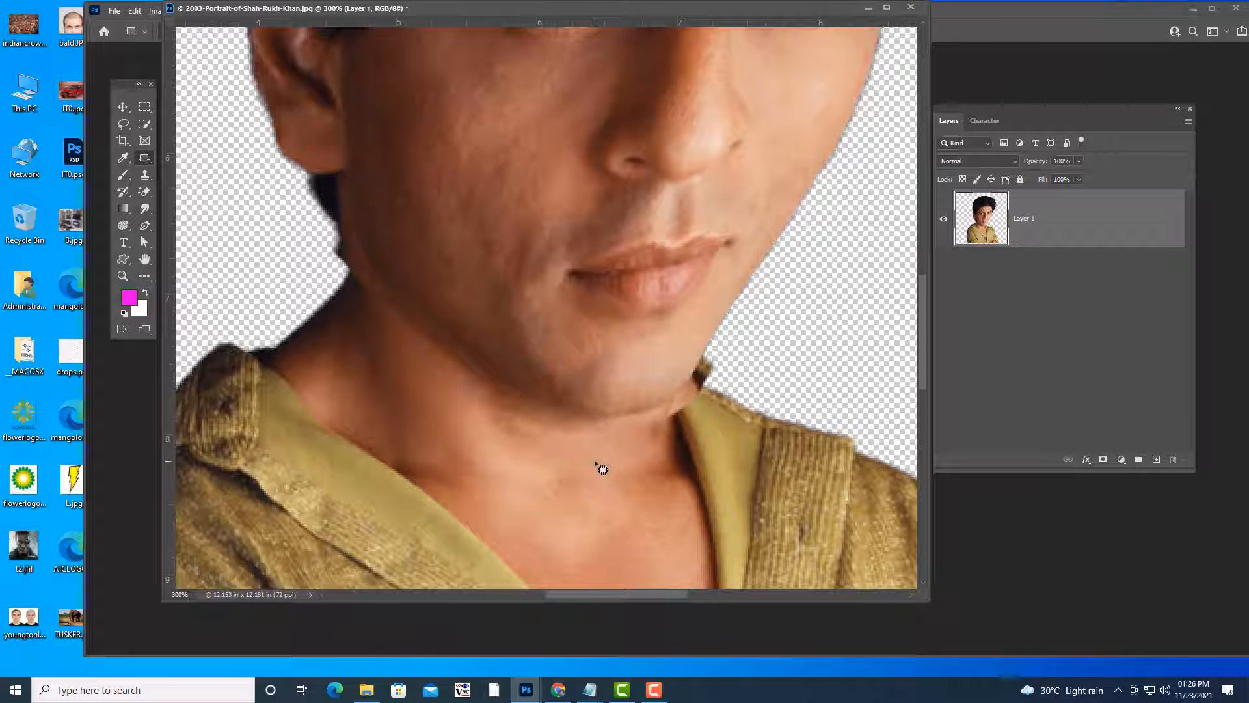
{"action": "left_click_drag", "start_coordinate": [678, 401], "coordinate": [677, 448]}
{"action": "left_click_drag", "start_coordinate": [423, 323], "coordinate": [386, 301]}
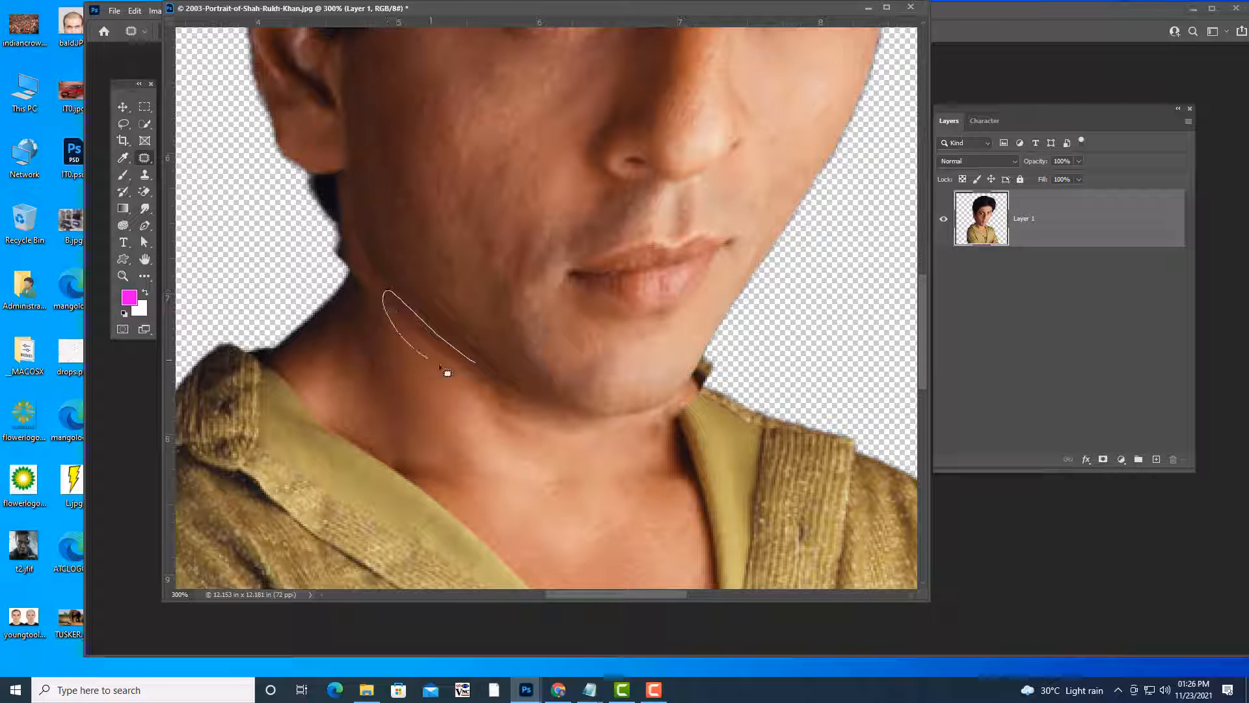
{"action": "left_click_drag", "start_coordinate": [440, 367], "coordinate": [421, 391]}
{"action": "key", "text": "ctrl+d"}
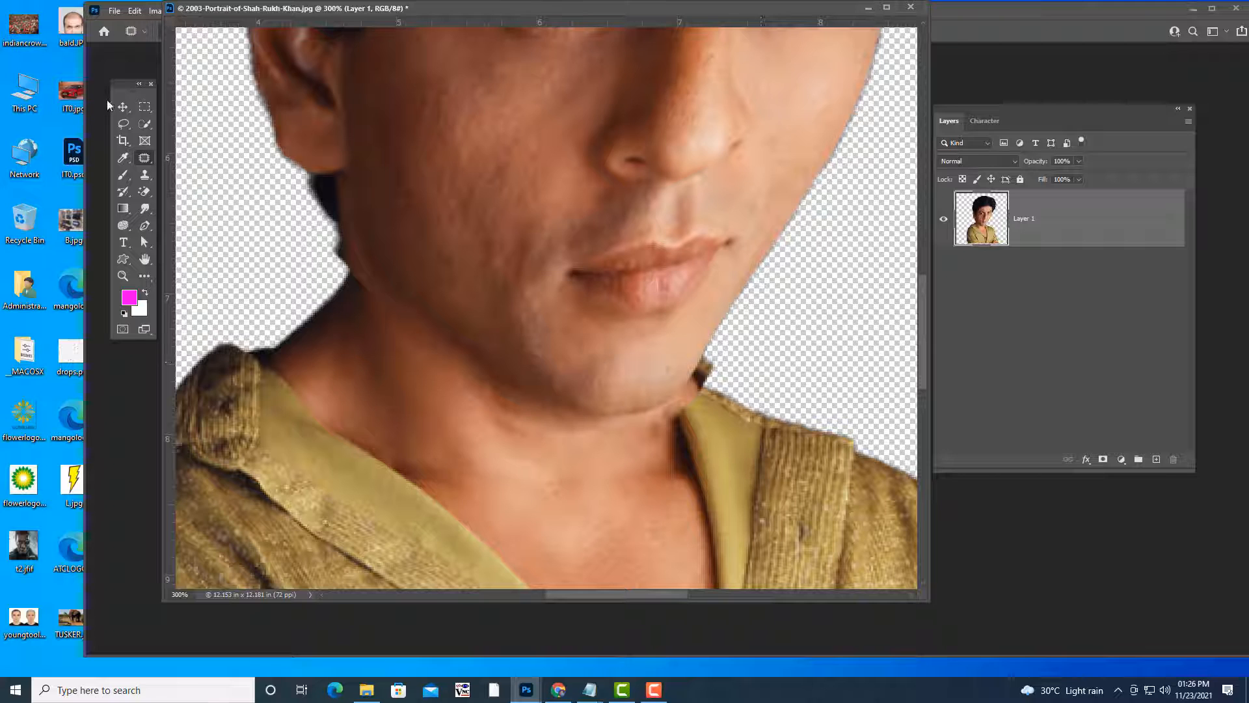
Lasso and delete the stray collar fragment beside the chin and the jagged hair edge below the ear.
{"action": "right_click", "coordinate": [123, 123]}
{"action": "left_click", "coordinate": [171, 125]}
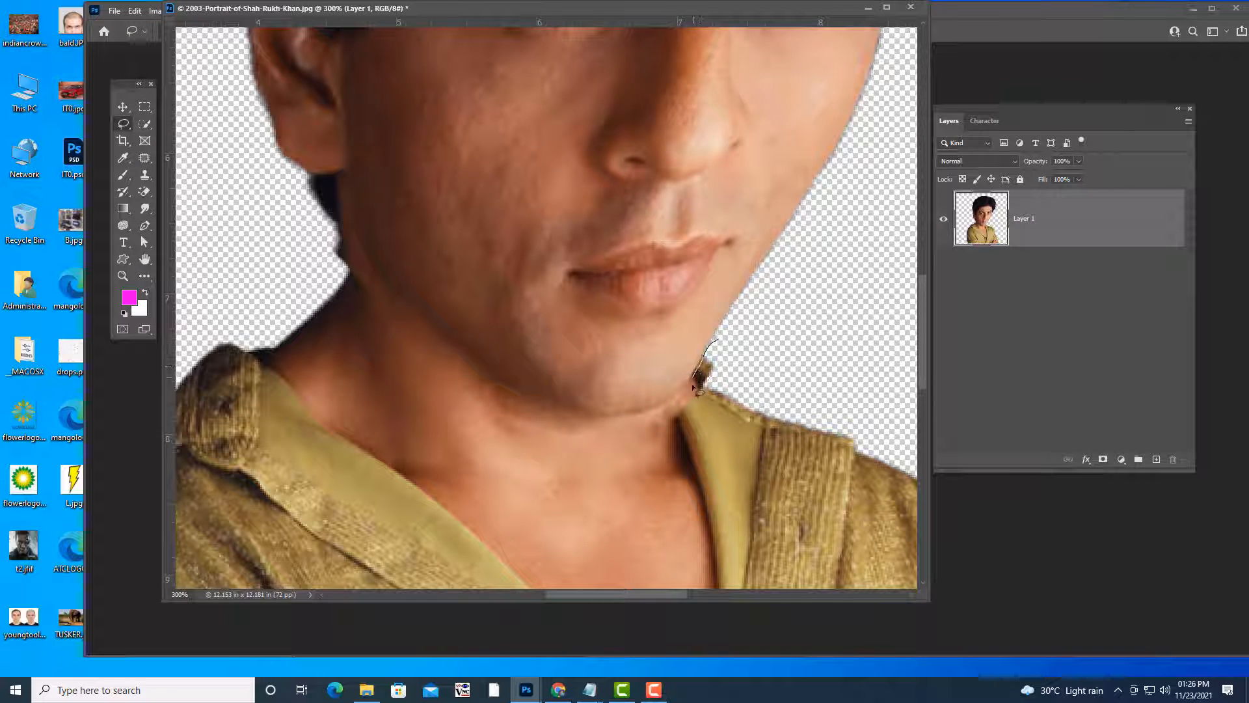
{"action": "mouse_move", "coordinate": [718, 399]}
{"action": "left_mouse_down"}
{"action": "mouse_move", "coordinate": [743, 357]}
{"action": "mouse_move", "coordinate": [715, 340]}
{"action": "left_mouse_up"}
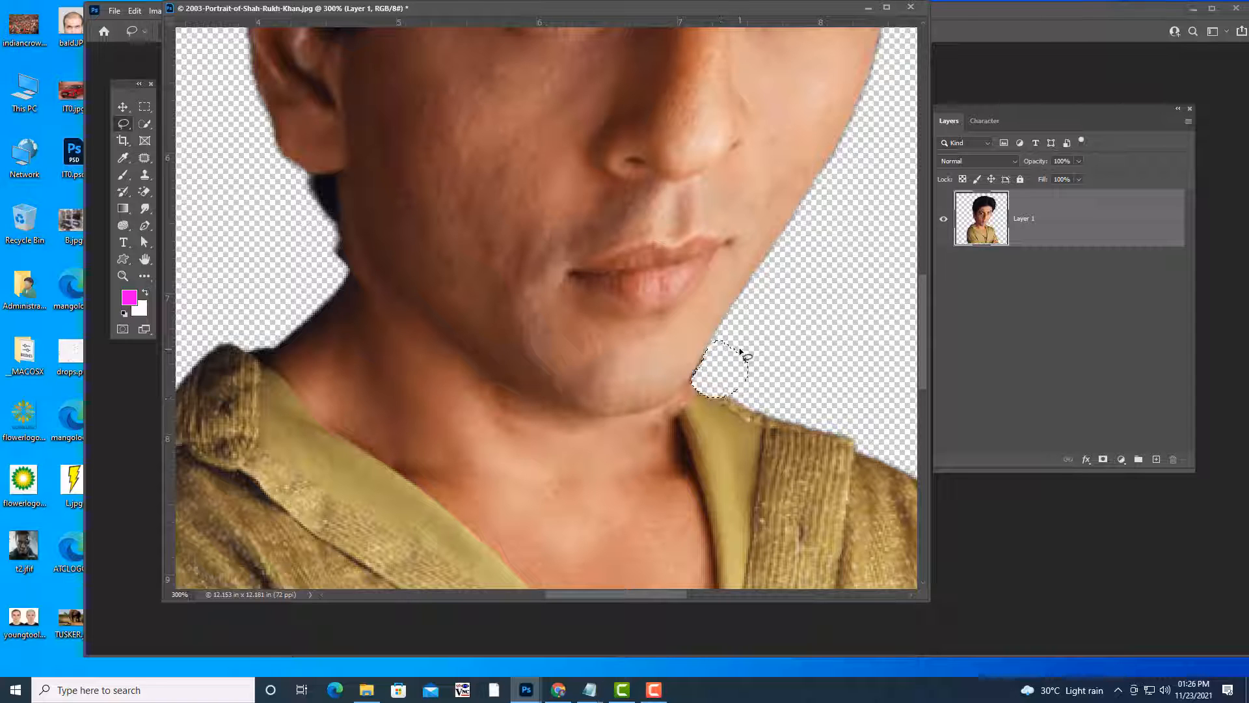
{"action": "left_click", "coordinate": [795, 348]}
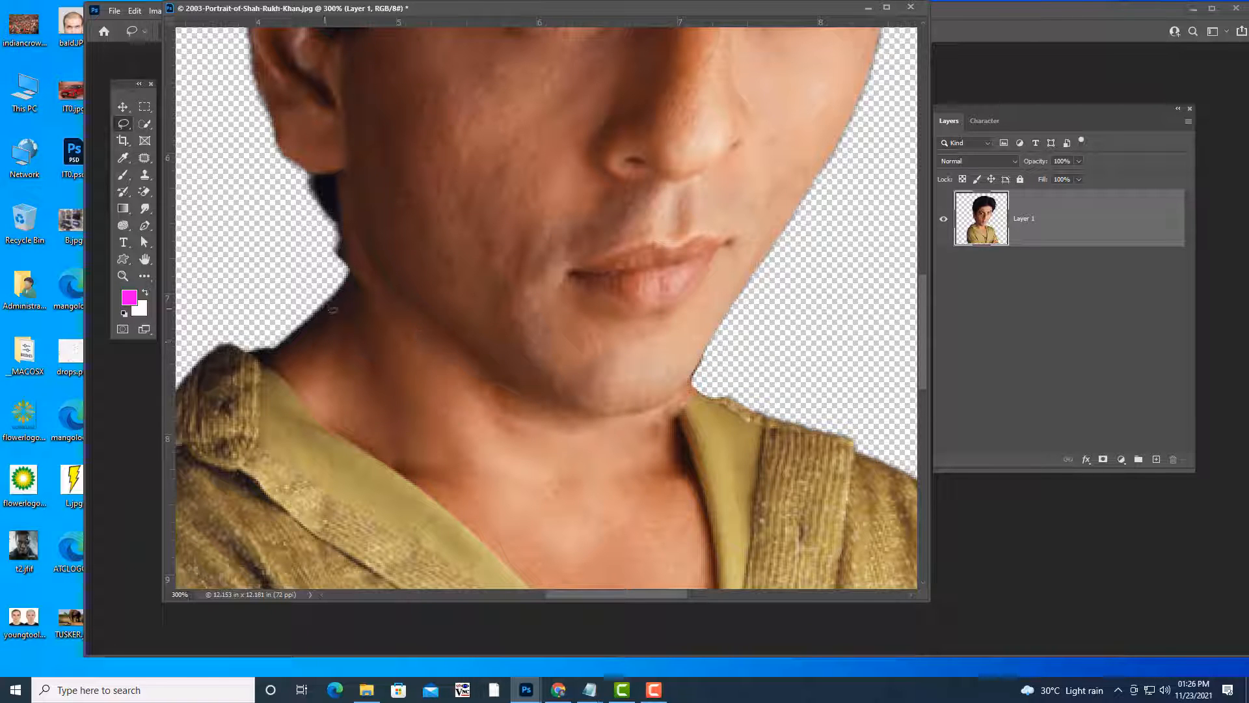
{"action": "mouse_move", "coordinate": [320, 222]}
{"action": "left_mouse_down"}
{"action": "mouse_move", "coordinate": [353, 269]}
{"action": "mouse_move", "coordinate": [331, 286]}
{"action": "mouse_move", "coordinate": [301, 260]}
{"action": "mouse_move", "coordinate": [312, 229]}
{"action": "left_mouse_up"}
{"action": "key", "text": "Delete"}
{"action": "key", "text": "ctrl+d"}
Patch the jaw and neck junction below the ear with neck skin, and clear the selection.
{"action": "right_click", "coordinate": [144, 159]}
{"action": "left_click", "coordinate": [188, 185]}
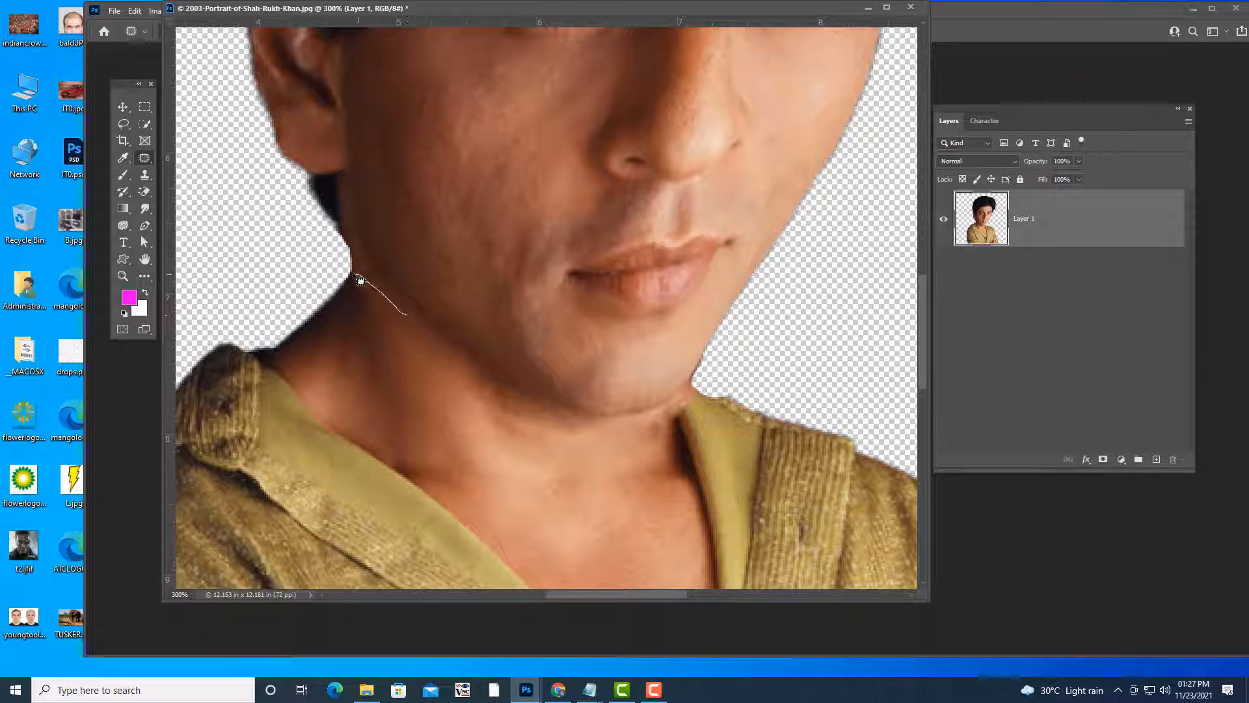
{"action": "mouse_move", "coordinate": [360, 281]}
{"action": "left_mouse_down"}
{"action": "mouse_move", "coordinate": [396, 329]}
{"action": "mouse_move", "coordinate": [406, 318]}
{"action": "mouse_move", "coordinate": [371, 317]}
{"action": "mouse_move", "coordinate": [368, 335]}
{"action": "left_mouse_up"}
{"action": "key", "text": "ctrl+d"}
Review the whole retouched caricature with the document window shrunk and the full figure in view.
{"action": "key", "text": "ctrl+minus"}
{"action": "key", "text": "ctrl+minus"}
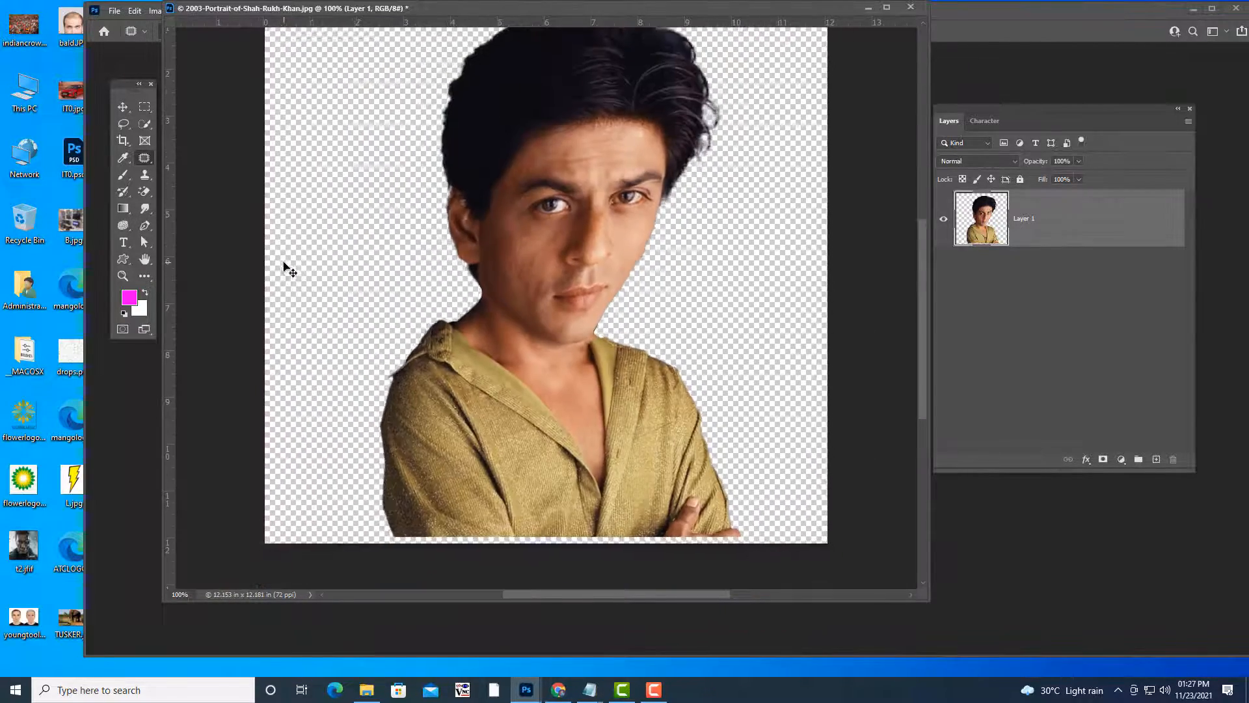
{"action": "key", "text": "ctrl+minus"}
{"action": "key", "text": "ctrl+plus"}
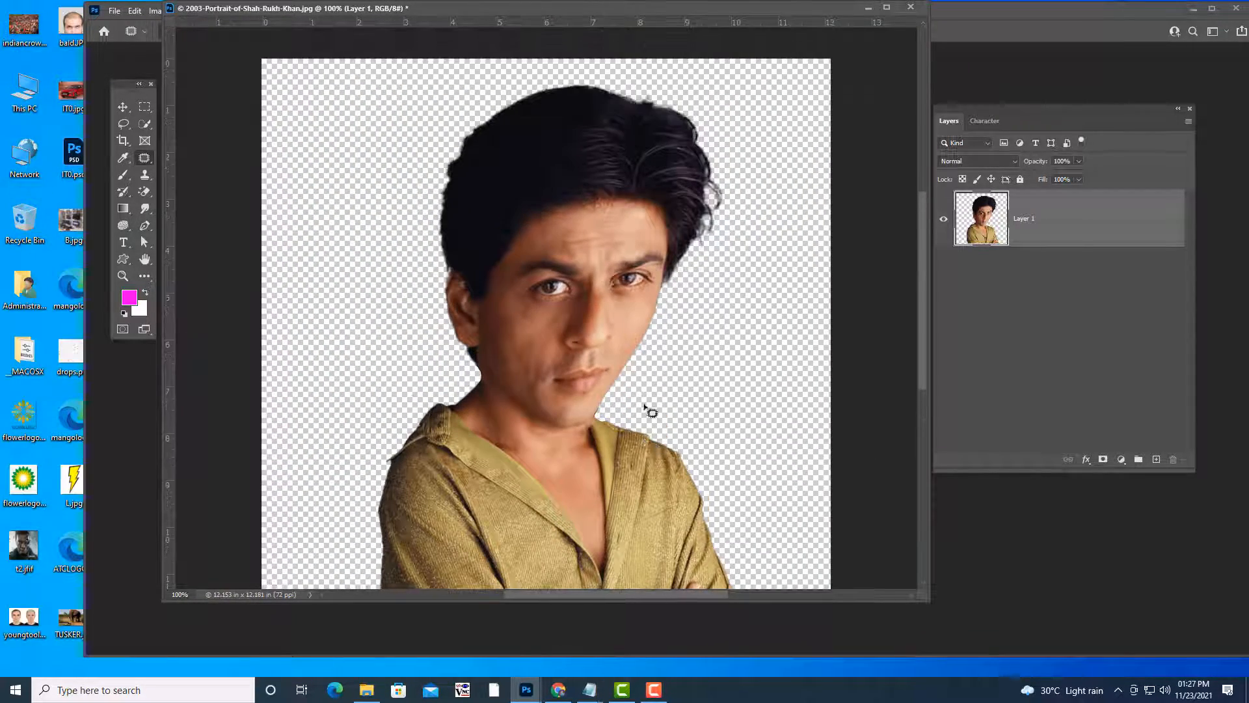
{"action": "left_click_drag", "start_coordinate": [529, 11], "coordinate": [554, 92]}
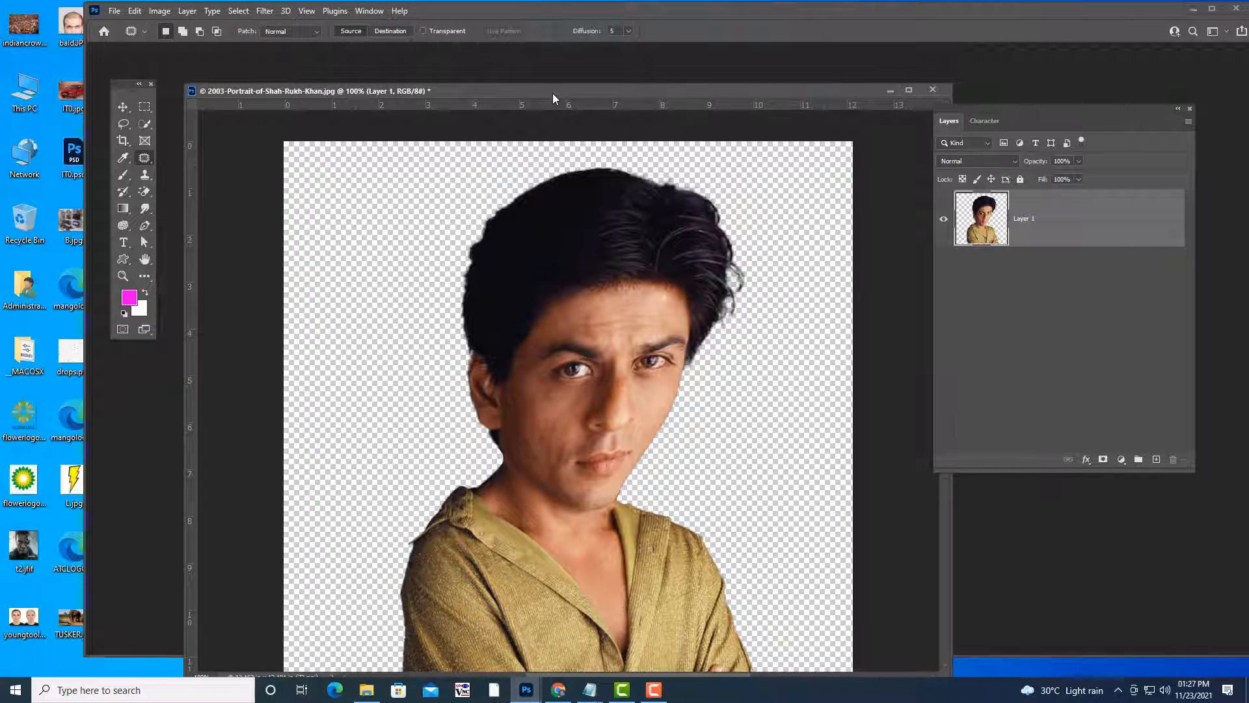
{"action": "left_click_drag", "start_coordinate": [805, 97], "coordinate": [795, 73]}
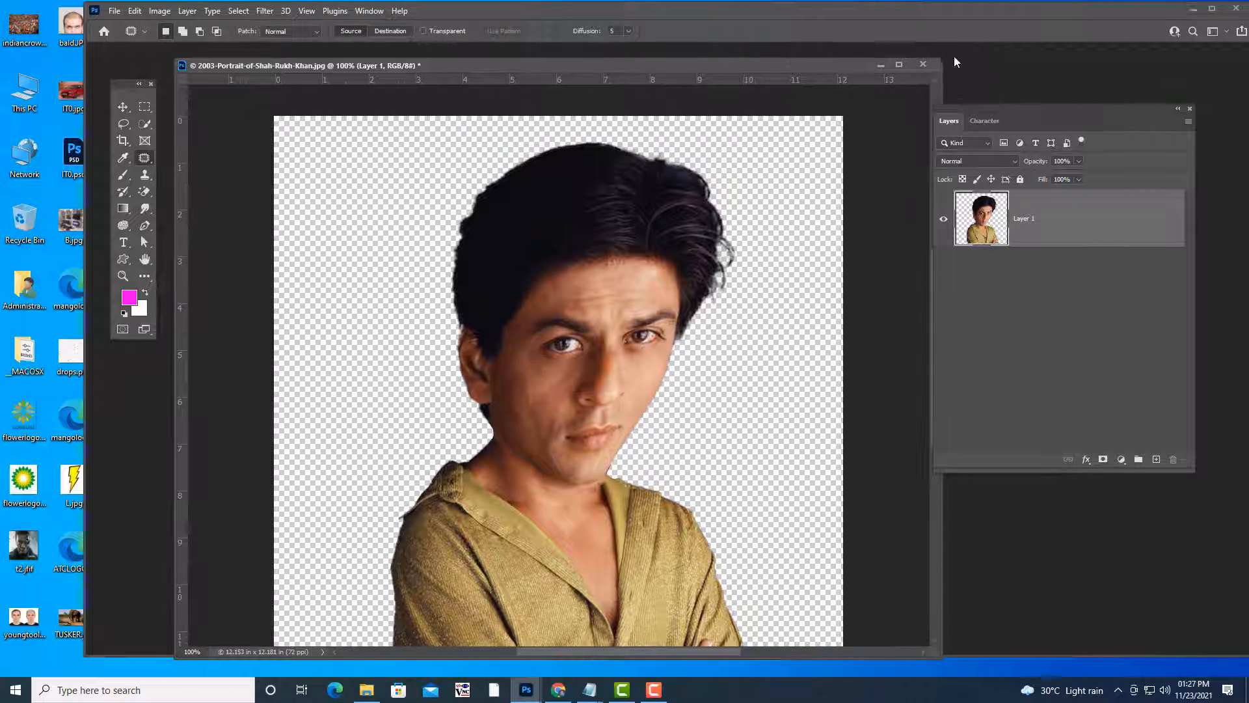
{"action": "left_click_drag", "start_coordinate": [942, 61], "coordinate": [881, 199]}
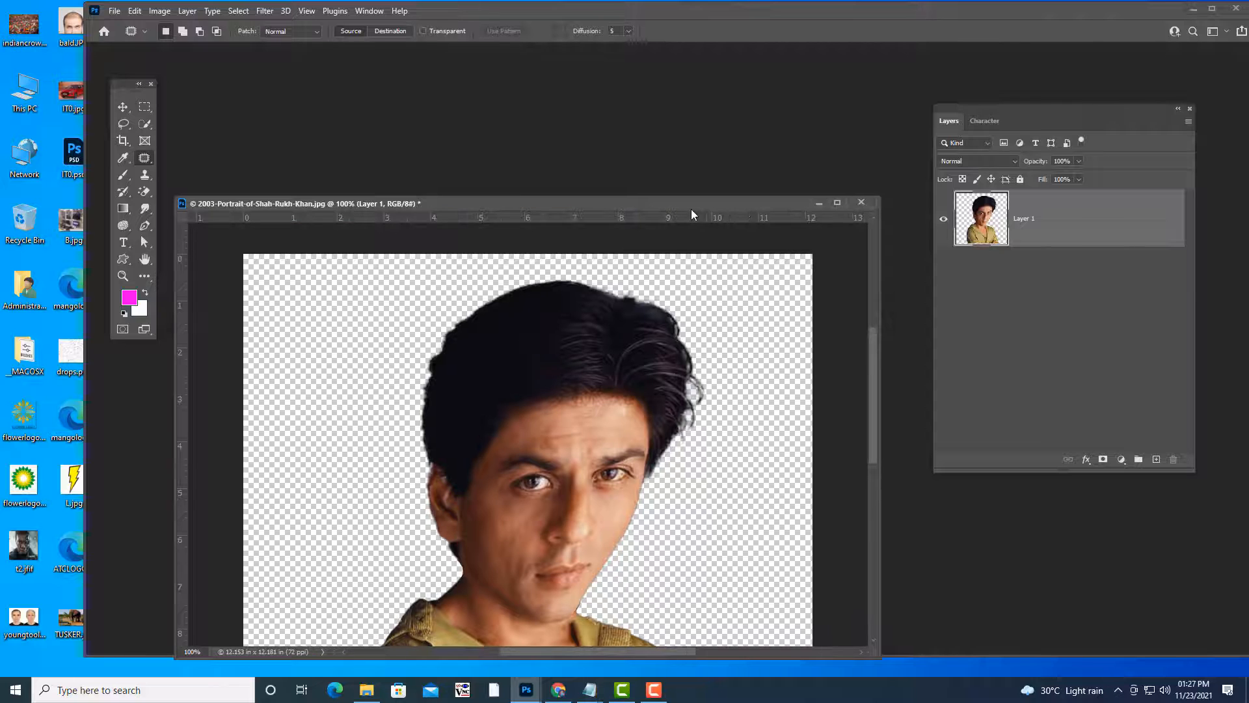
{"action": "left_click_drag", "start_coordinate": [691, 209], "coordinate": [703, 143]}
{"action": "key", "text": "ctrl+minus"}
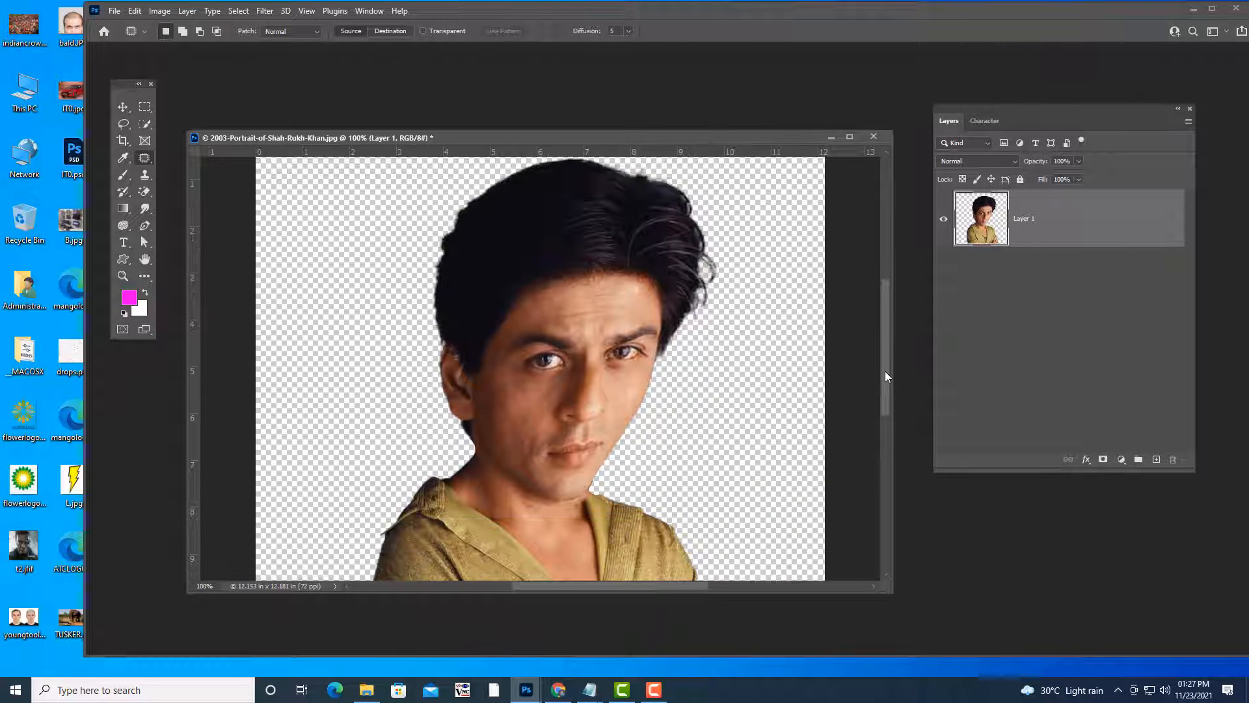
{"action": "mouse_move", "coordinate": [888, 368]}
{"action": "left_mouse_down"}
{"action": "mouse_move", "coordinate": [889, 395]}
{"action": "mouse_move", "coordinate": [888, 373]}
{"action": "left_mouse_up"}
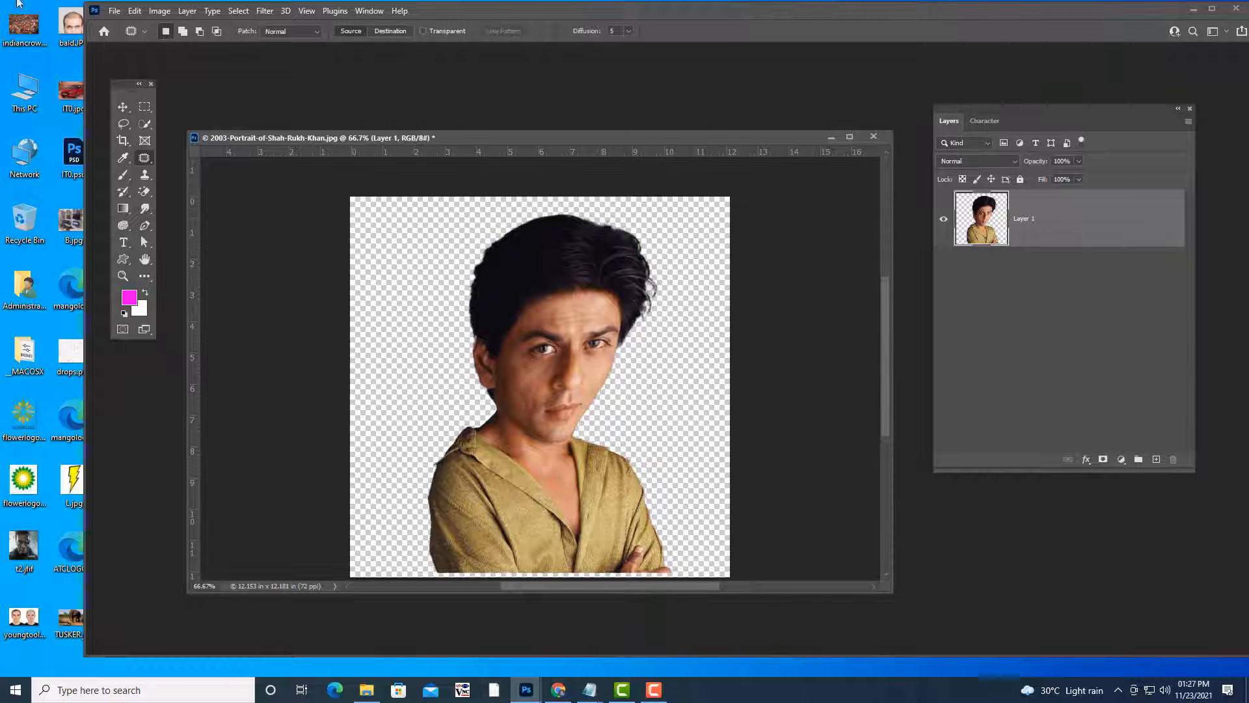
Open the Liquify filter on the merged layer and widen its dialog to show the Face-Aware settings.
{"action": "left_click", "coordinate": [263, 12]}
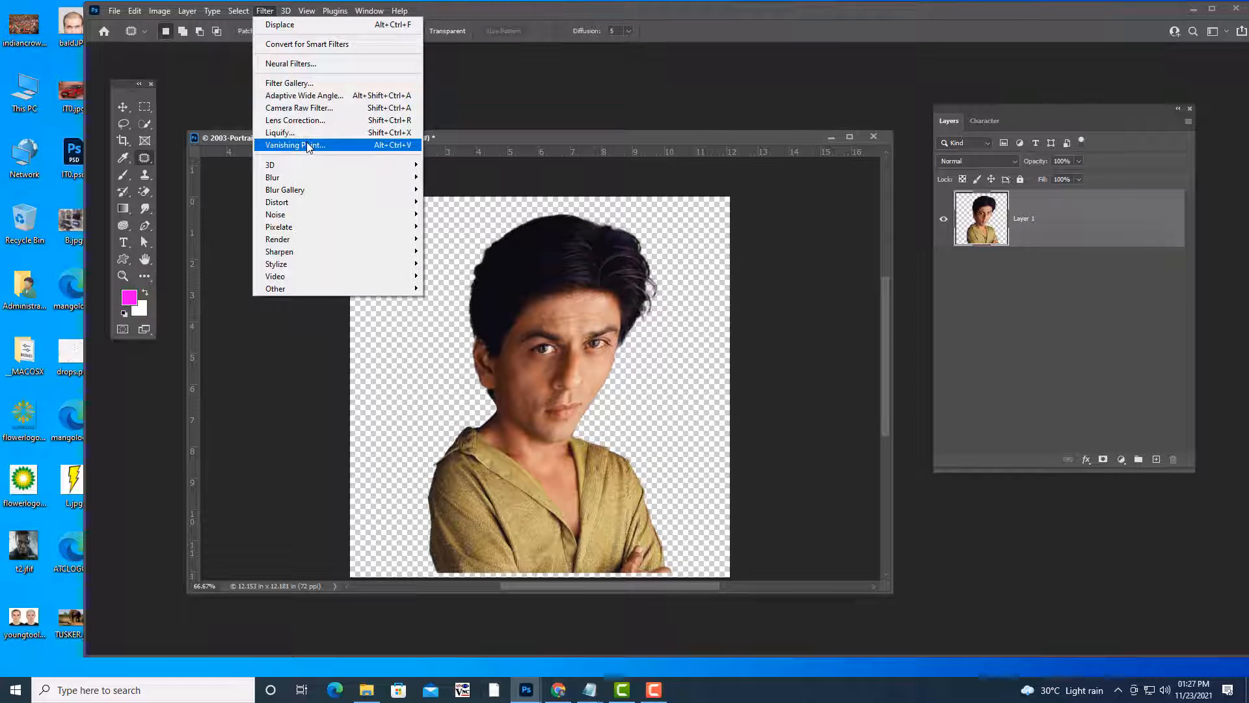
{"action": "left_click", "coordinate": [307, 133]}
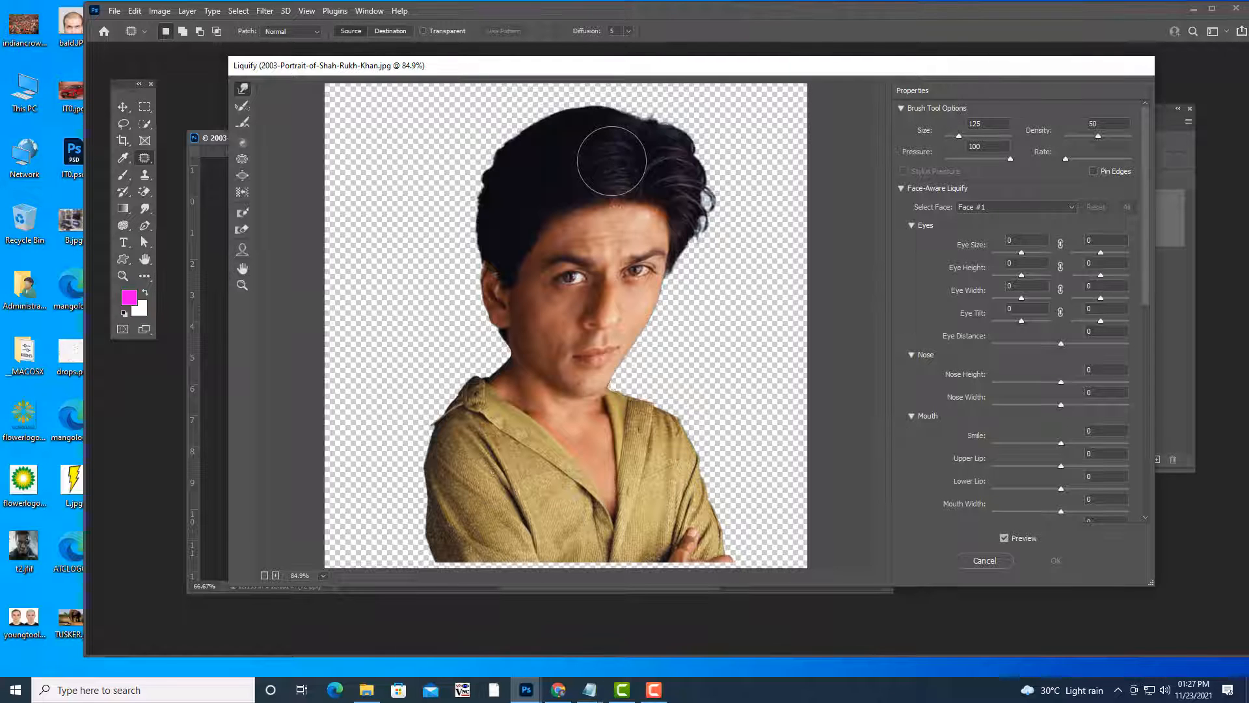
{"action": "left_click_drag", "start_coordinate": [541, 65], "coordinate": [503, 68]}
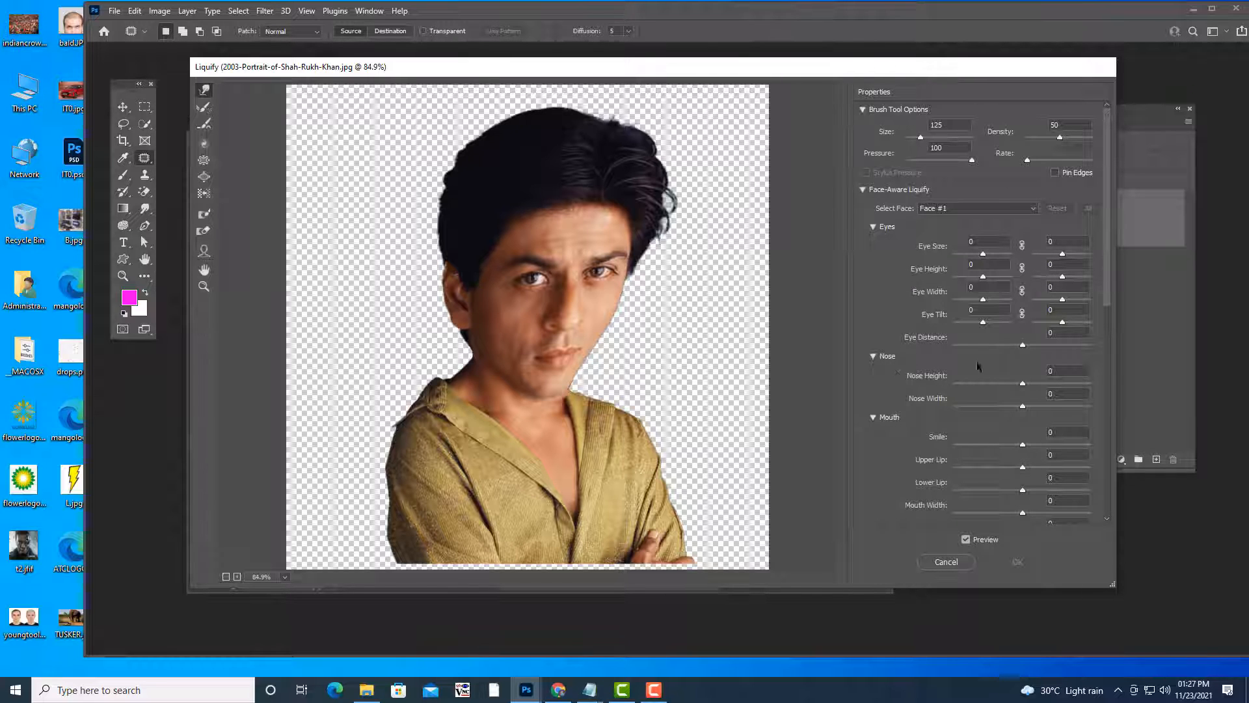
{"action": "scroll", "coordinate": [978, 366], "scroll_direction": "down", "scroll_amount": 4}
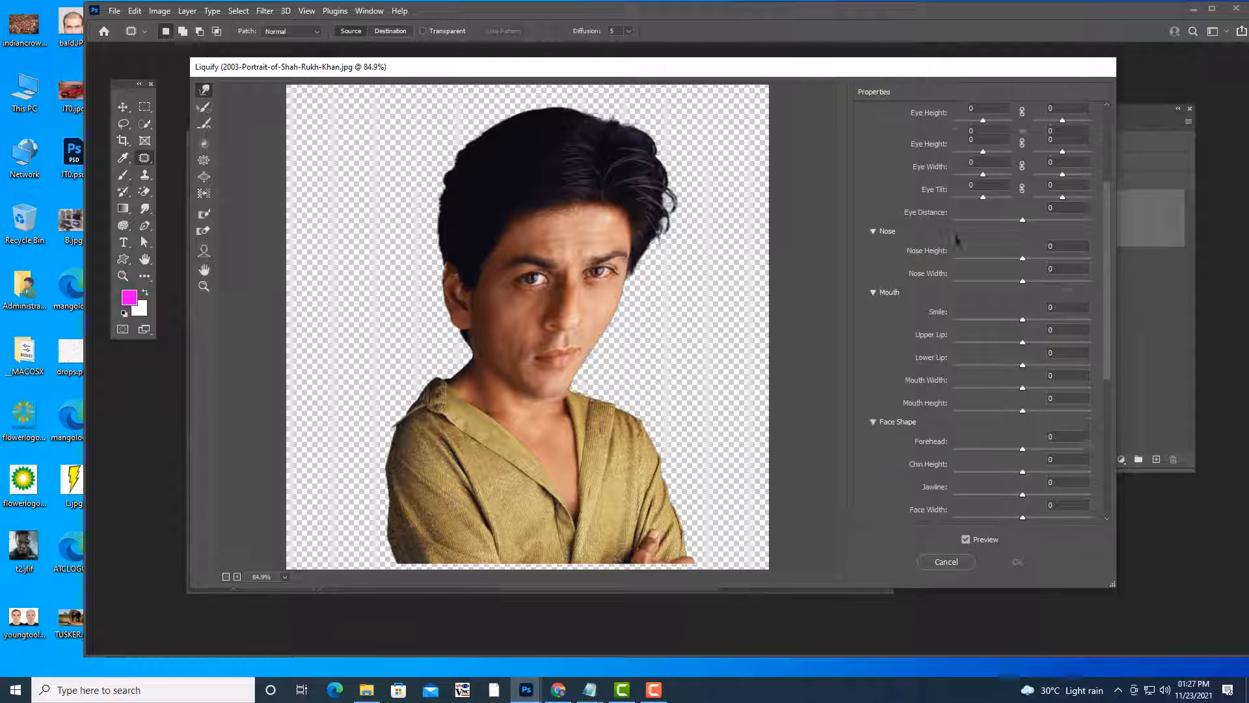
{"action": "scroll", "coordinate": [969, 222], "scroll_direction": "up", "scroll_amount": 2}
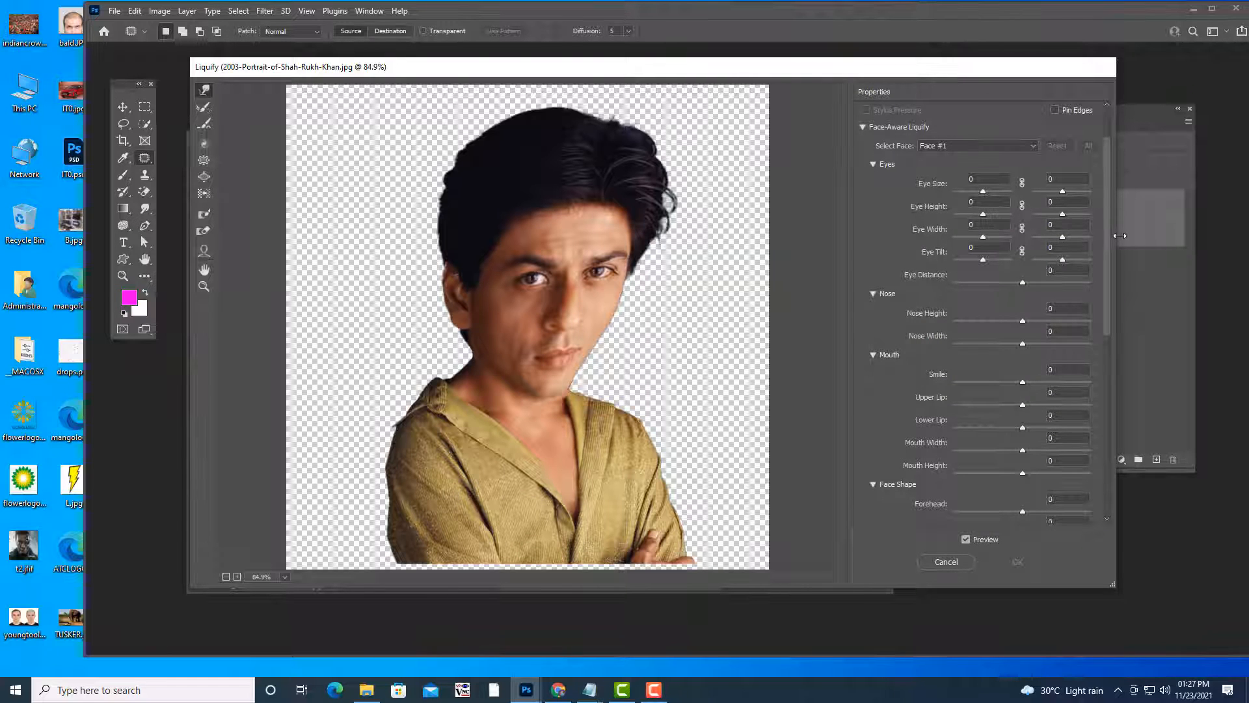
{"action": "left_click_drag", "start_coordinate": [1120, 236], "coordinate": [1134, 236]}
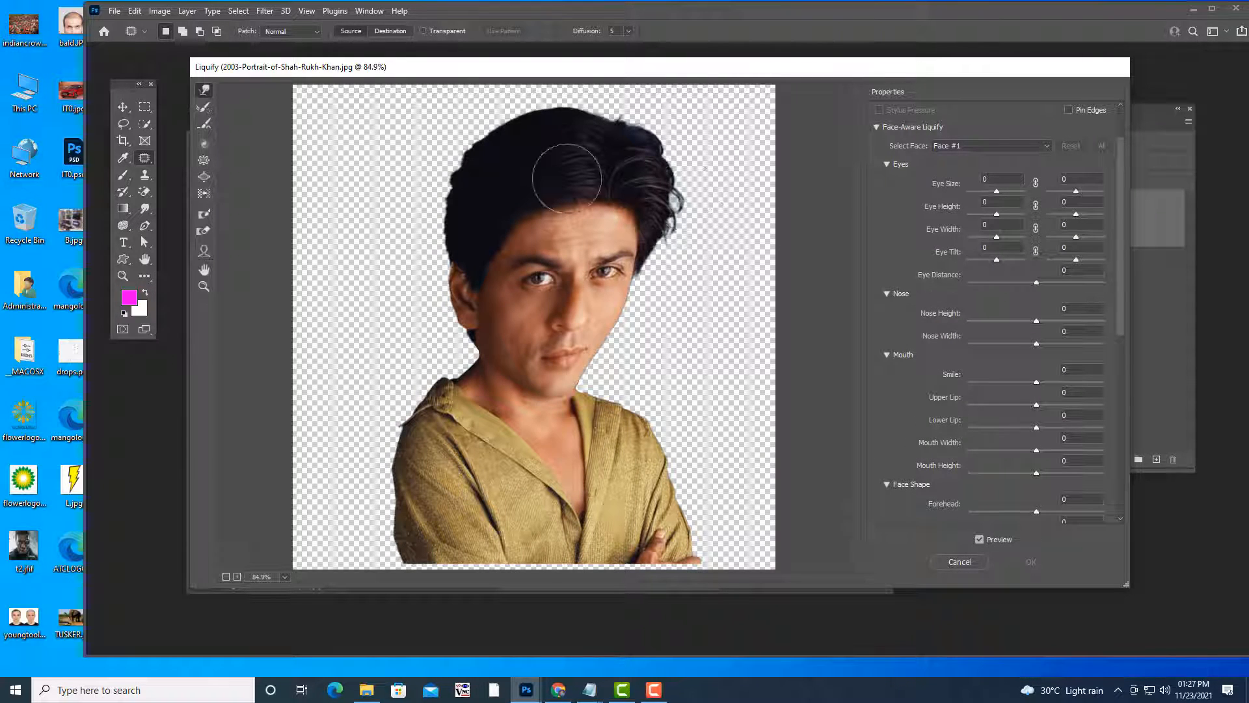
Set Face-Aware eye size to 31 and 17, eye height to 70 and 6, and eye width to 24 and 22.
{"action": "left_click_drag", "start_coordinate": [996, 192], "coordinate": [1081, 194]}
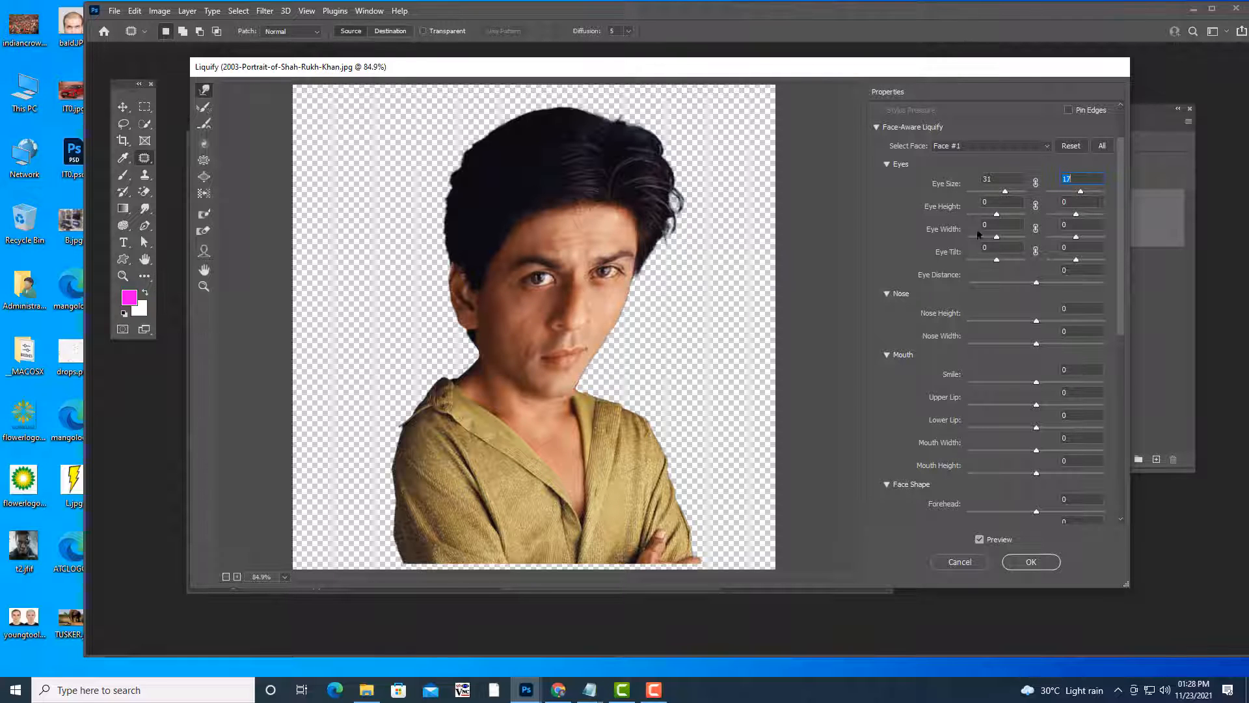
{"action": "left_click_drag", "start_coordinate": [993, 214], "coordinate": [1077, 214]}
{"action": "left_click", "coordinate": [1088, 223]}
{"action": "mouse_move", "coordinate": [997, 237]}
{"action": "left_mouse_down"}
{"action": "mouse_move", "coordinate": [1026, 241]}
{"action": "mouse_move", "coordinate": [1001, 240]}
{"action": "left_mouse_up"}
{"action": "left_click_drag", "start_coordinate": [1078, 237], "coordinate": [1102, 239]}
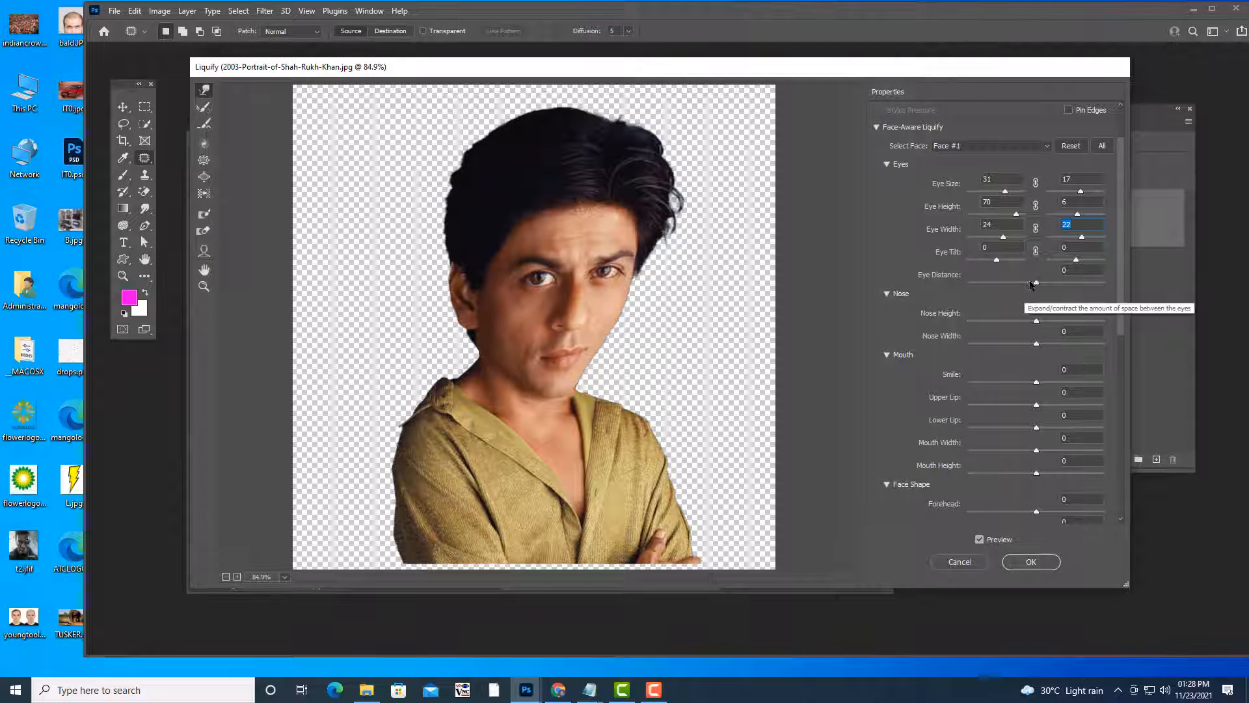
Set the eye tilt to 6 and 45 and the eye distance to -17.
{"action": "mouse_move", "coordinate": [996, 261]}
{"action": "left_mouse_down"}
{"action": "mouse_move", "coordinate": [1029, 263]}
{"action": "mouse_move", "coordinate": [997, 267]}
{"action": "left_mouse_up"}
{"action": "mouse_move", "coordinate": [1076, 262]}
{"action": "left_mouse_down"}
{"action": "mouse_move", "coordinate": [1122, 260]}
{"action": "mouse_move", "coordinate": [1089, 261]}
{"action": "left_mouse_up"}
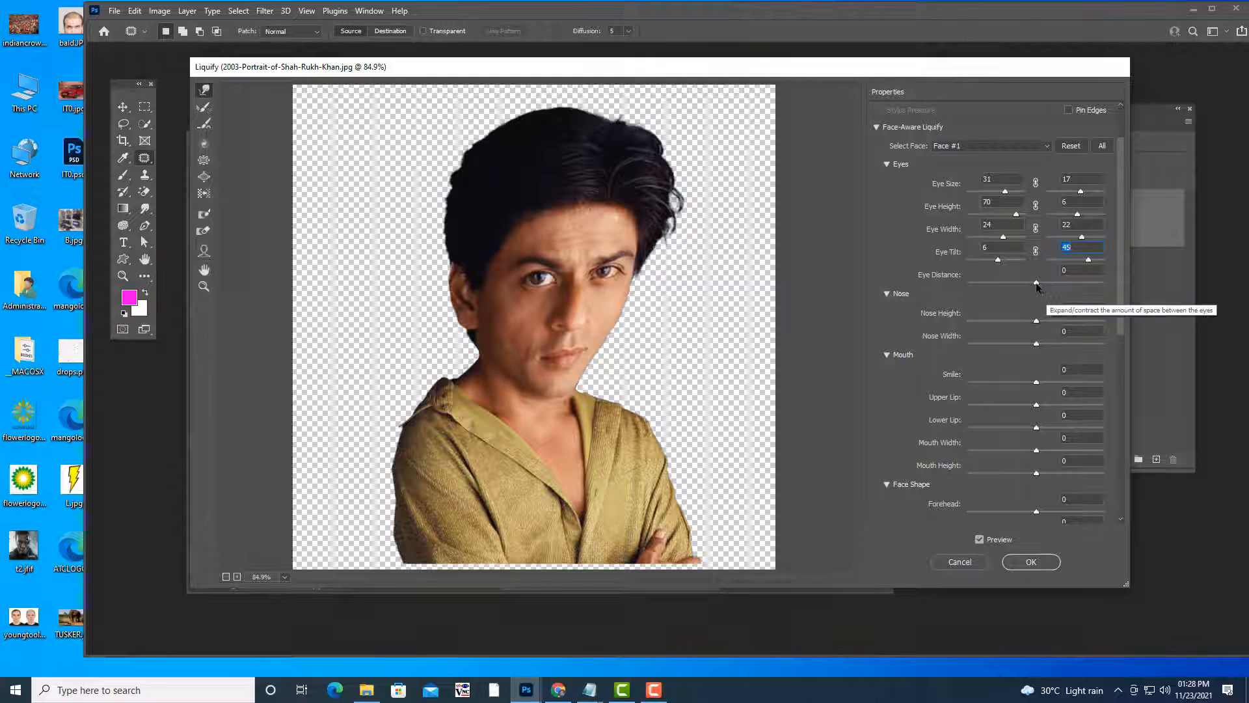
{"action": "mouse_move", "coordinate": [1045, 287]}
{"action": "left_mouse_down"}
{"action": "mouse_move", "coordinate": [985, 299]}
{"action": "mouse_move", "coordinate": [1026, 294]}
{"action": "left_mouse_up"}
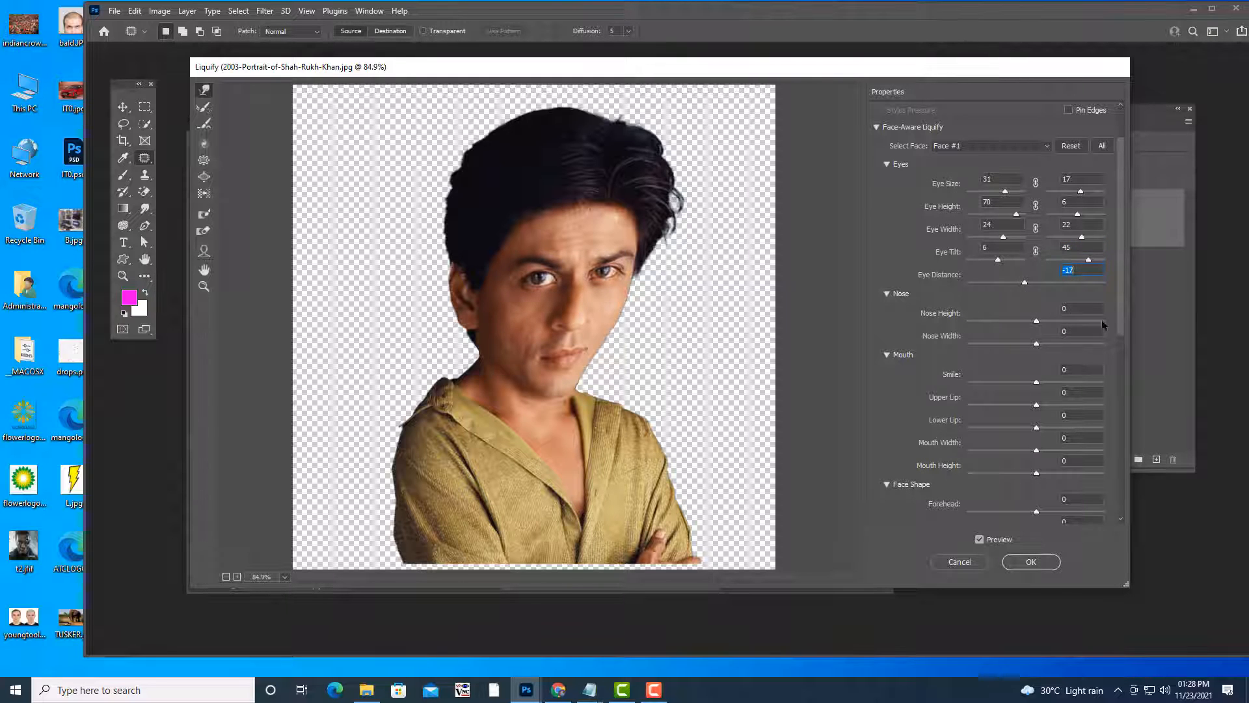
Set the nose height to 15 and nose width to 61, and raise the mouth's smile to 100.
{"action": "scroll", "coordinate": [1119, 326], "scroll_direction": "down", "scroll_amount": 1}
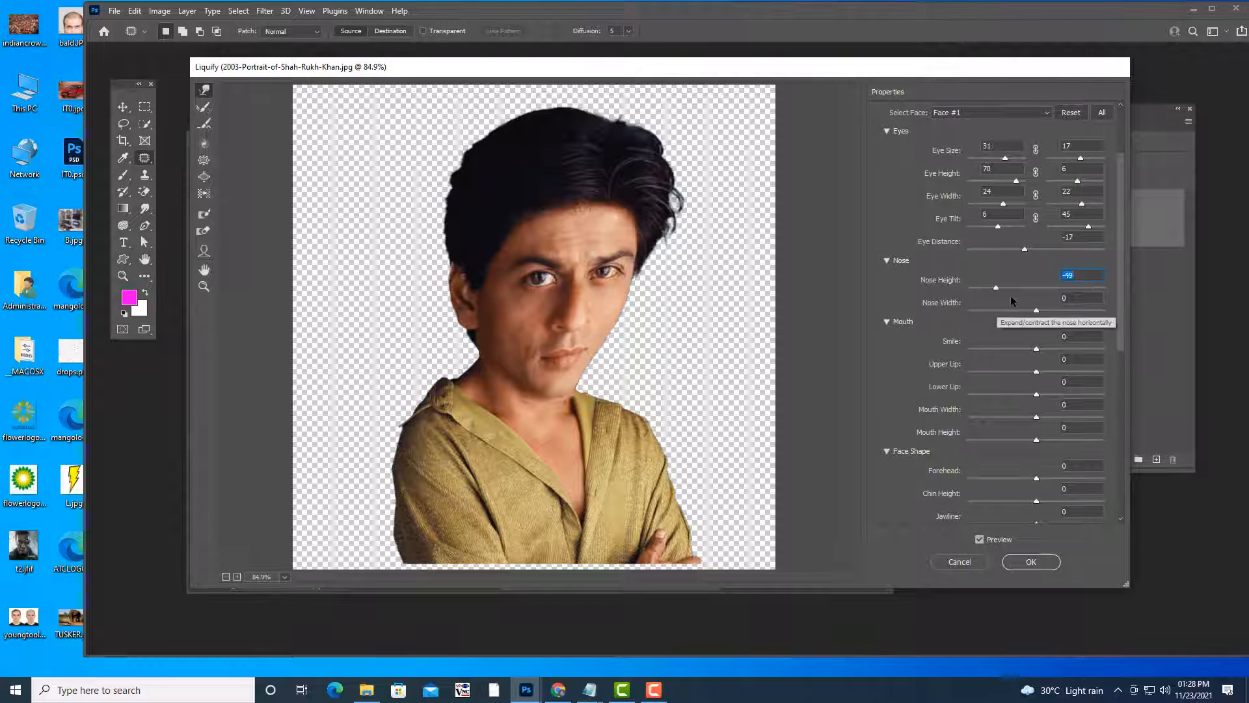
{"action": "left_click_drag", "start_coordinate": [1100, 299], "coordinate": [1050, 291]}
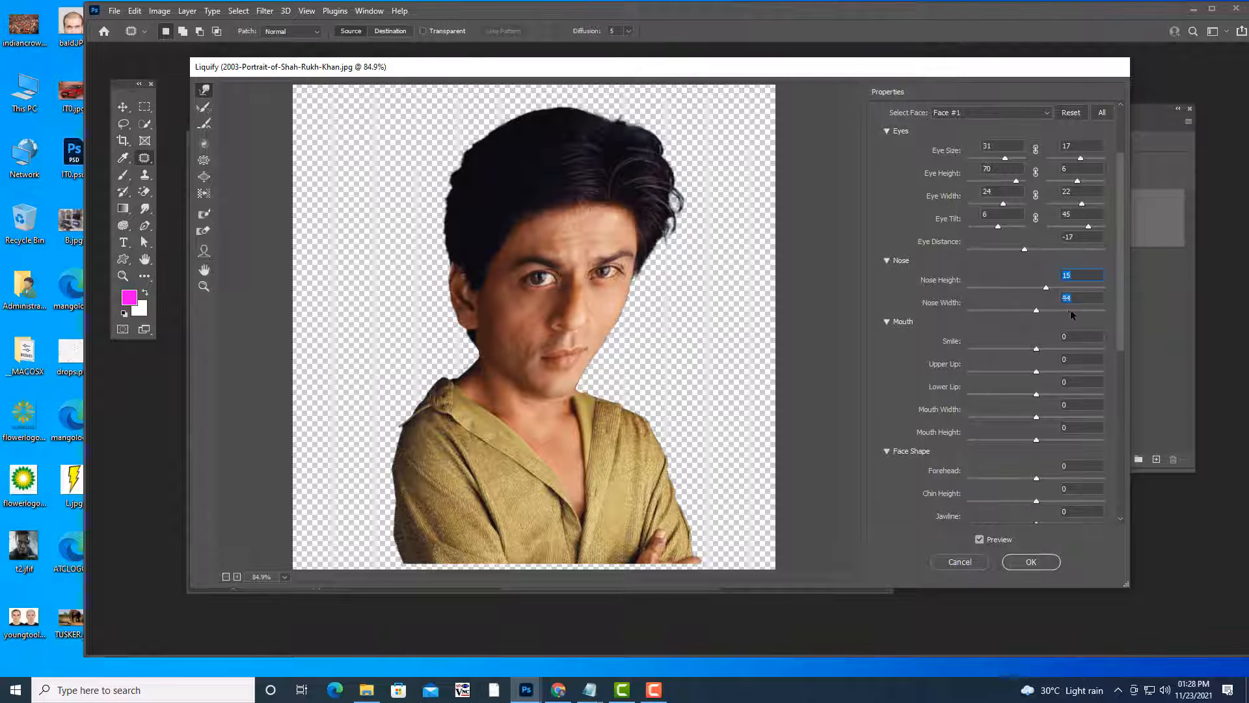
{"action": "left_click_drag", "start_coordinate": [1102, 313], "coordinate": [974, 324]}
{"action": "left_click_drag", "start_coordinate": [1075, 322], "coordinate": [1076, 319]}
{"action": "left_click_drag", "start_coordinate": [1037, 347], "coordinate": [1108, 337]}
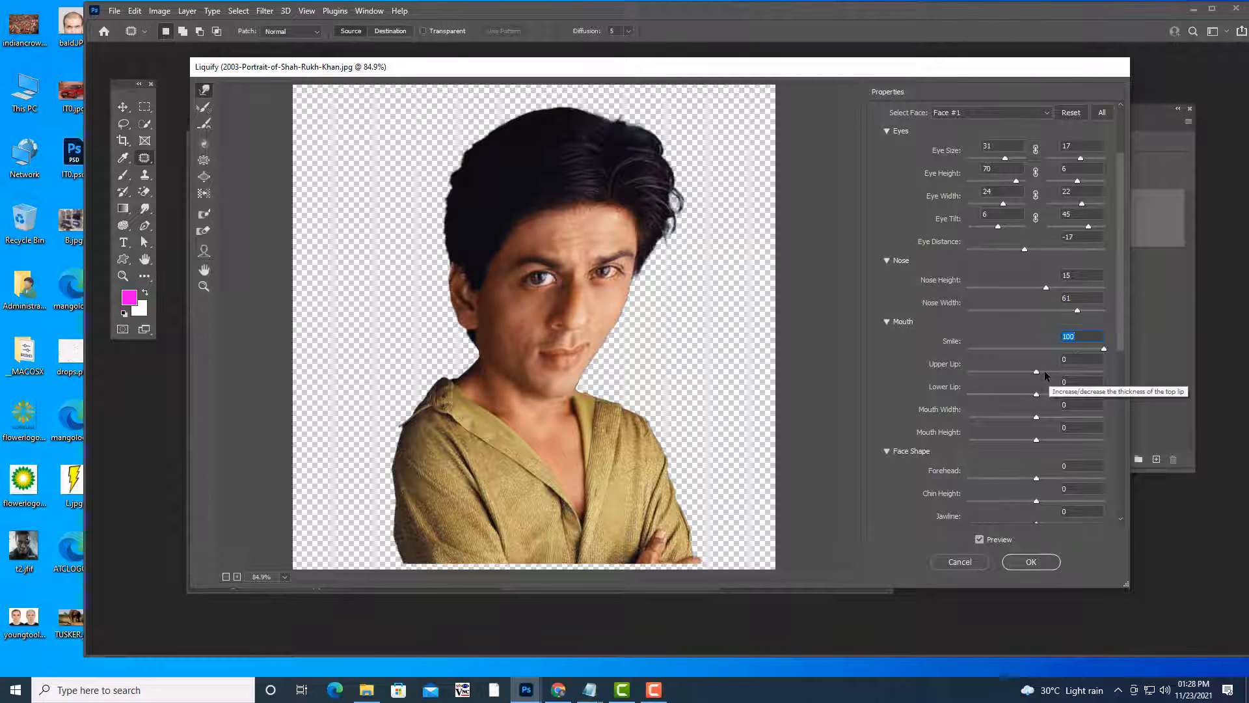
Set the mouth's upper lip to 39, lower lip to 56, smile to 9, mouth width to 100 and mouth height to 61.
{"action": "left_click_drag", "start_coordinate": [1037, 372], "coordinate": [1075, 396]}
{"action": "left_click_drag", "start_coordinate": [1106, 350], "coordinate": [1102, 349]}
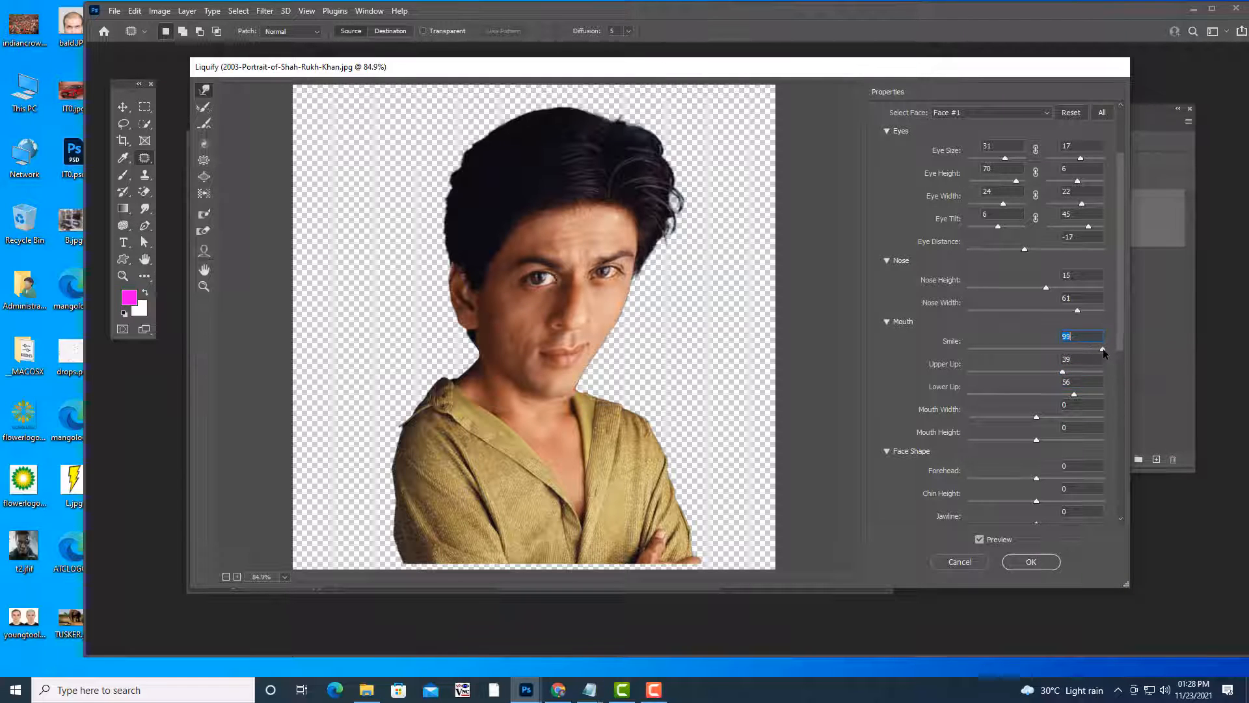
{"action": "left_click_drag", "start_coordinate": [970, 363], "coordinate": [1109, 359]}
{"action": "left_click_drag", "start_coordinate": [1103, 349], "coordinate": [1042, 351]}
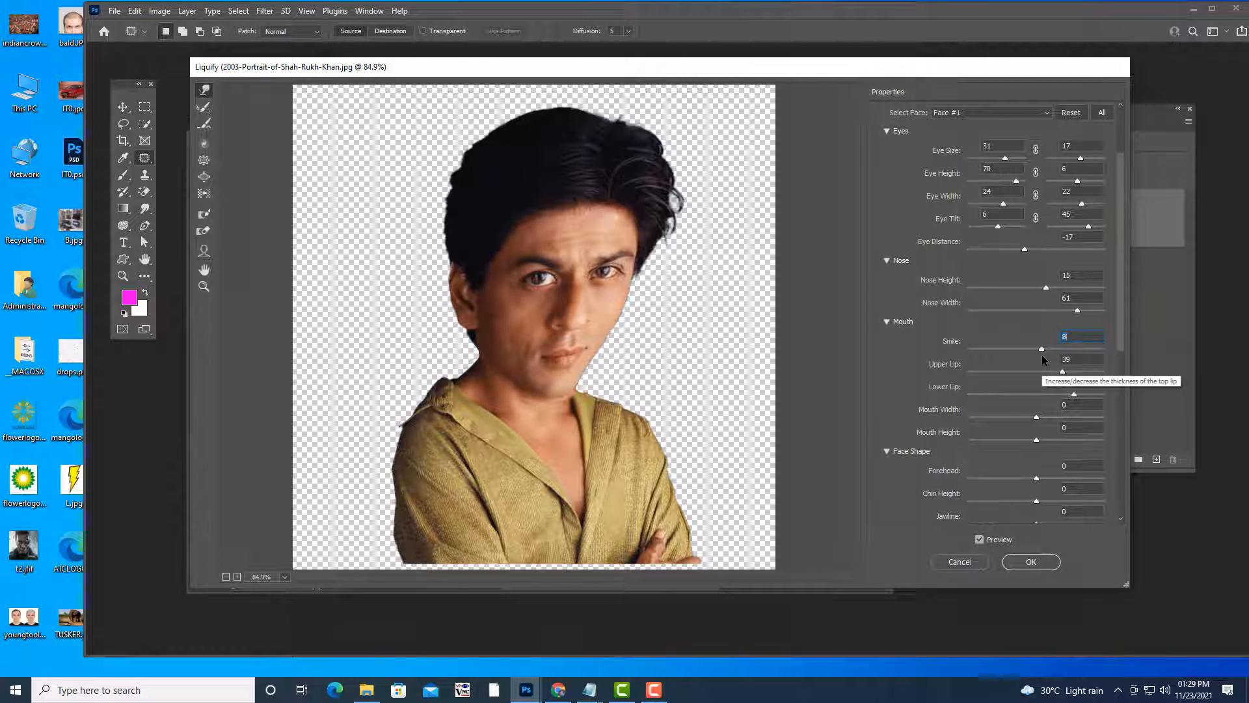
{"action": "left_click", "coordinate": [1039, 416]}
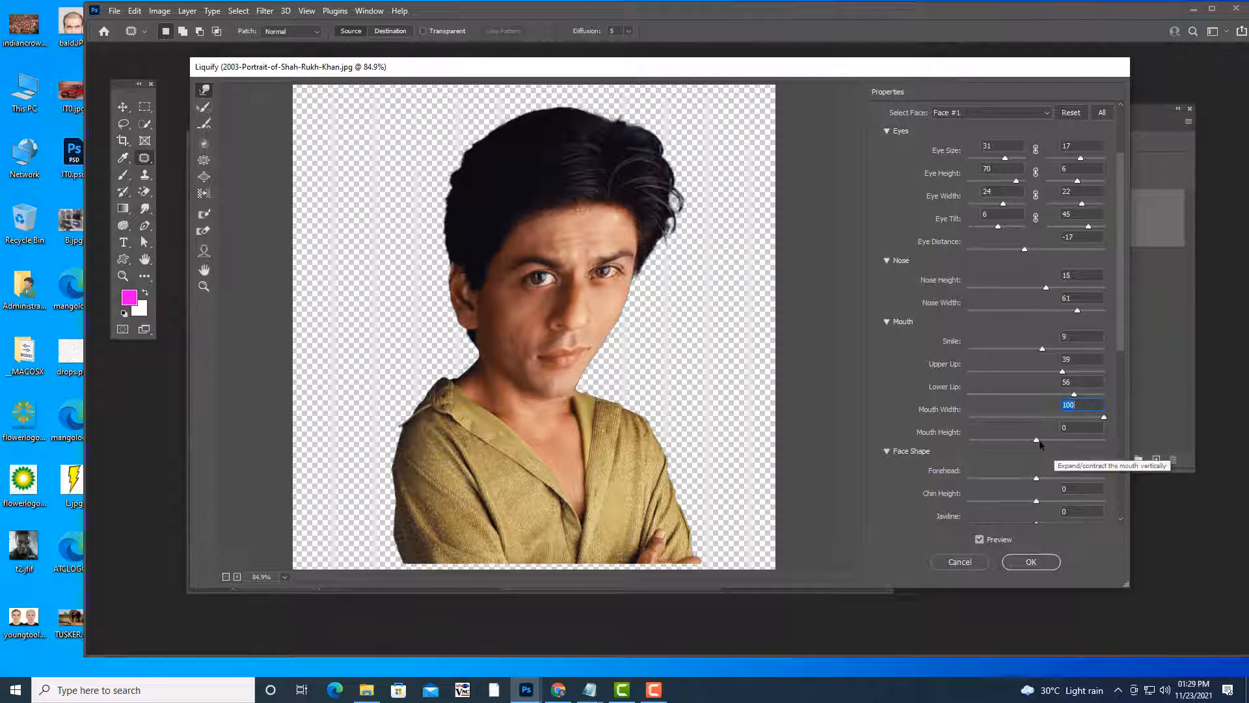
{"action": "left_click_drag", "start_coordinate": [1039, 440], "coordinate": [1054, 440]}
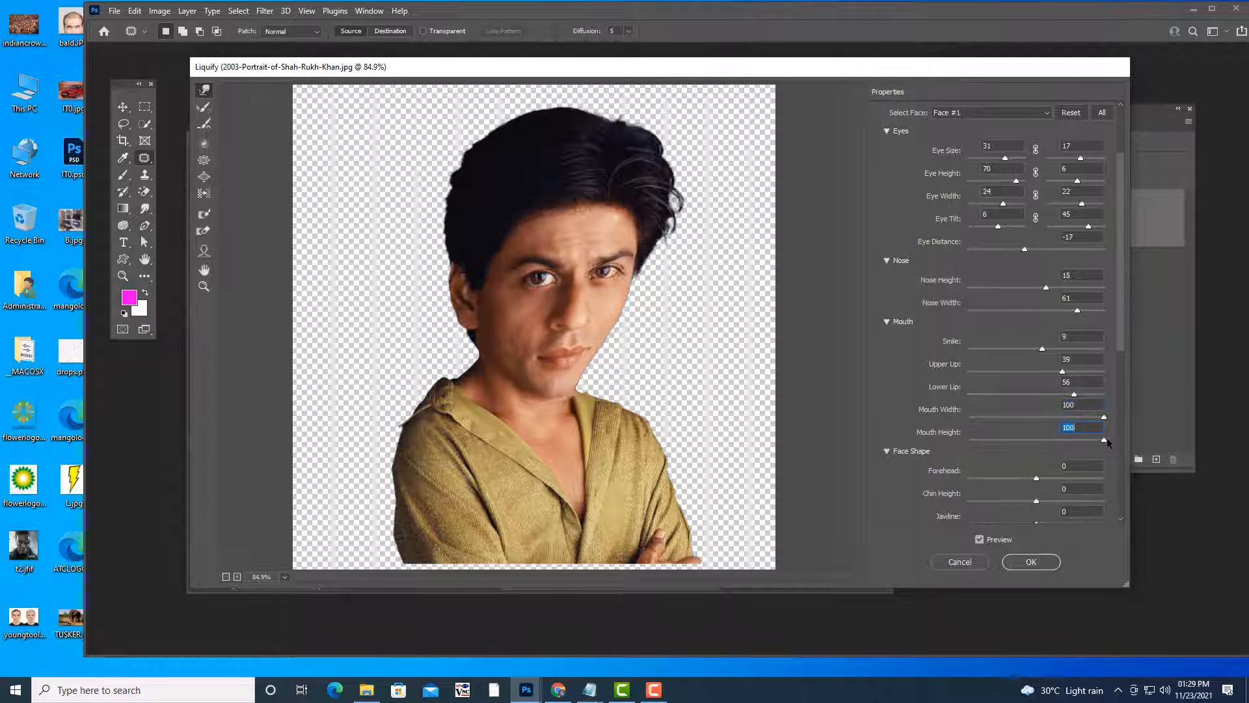
Set the face shape's forehead to 53, jawline to 100 and face width to 100.
{"action": "scroll", "coordinate": [1096, 451], "scroll_direction": "down", "scroll_amount": 3}
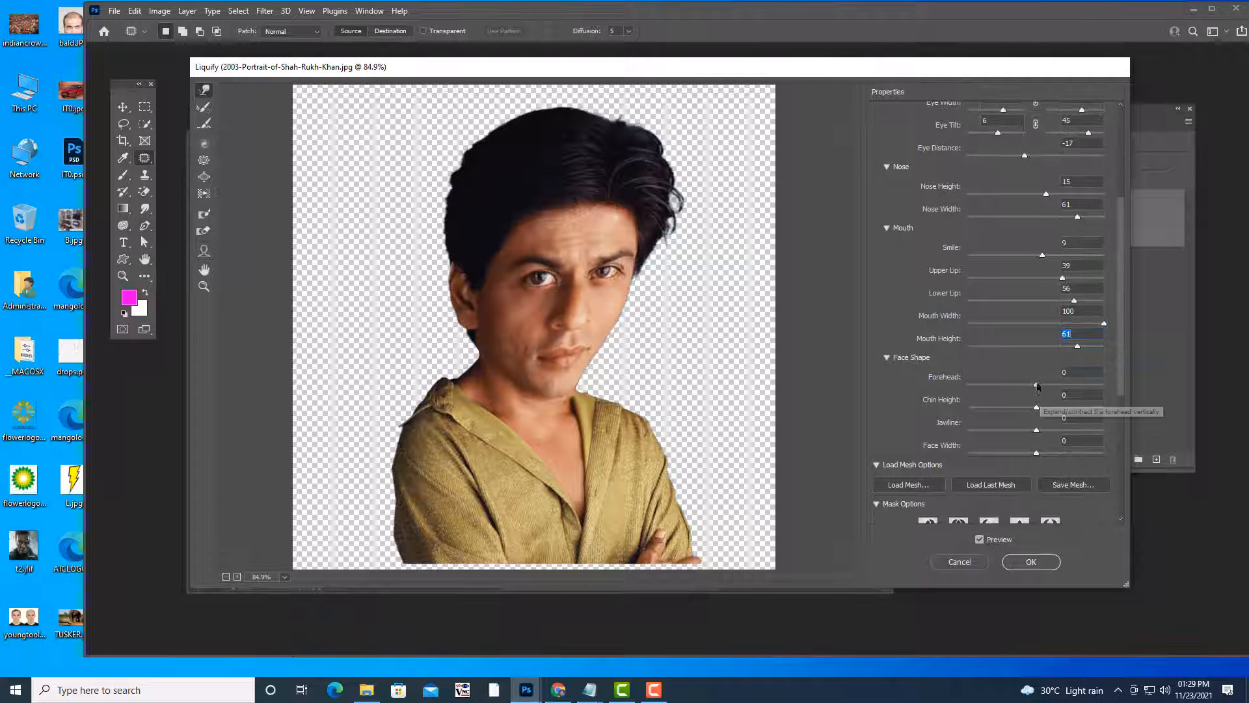
{"action": "left_click_drag", "start_coordinate": [1036, 385], "coordinate": [1073, 410]}
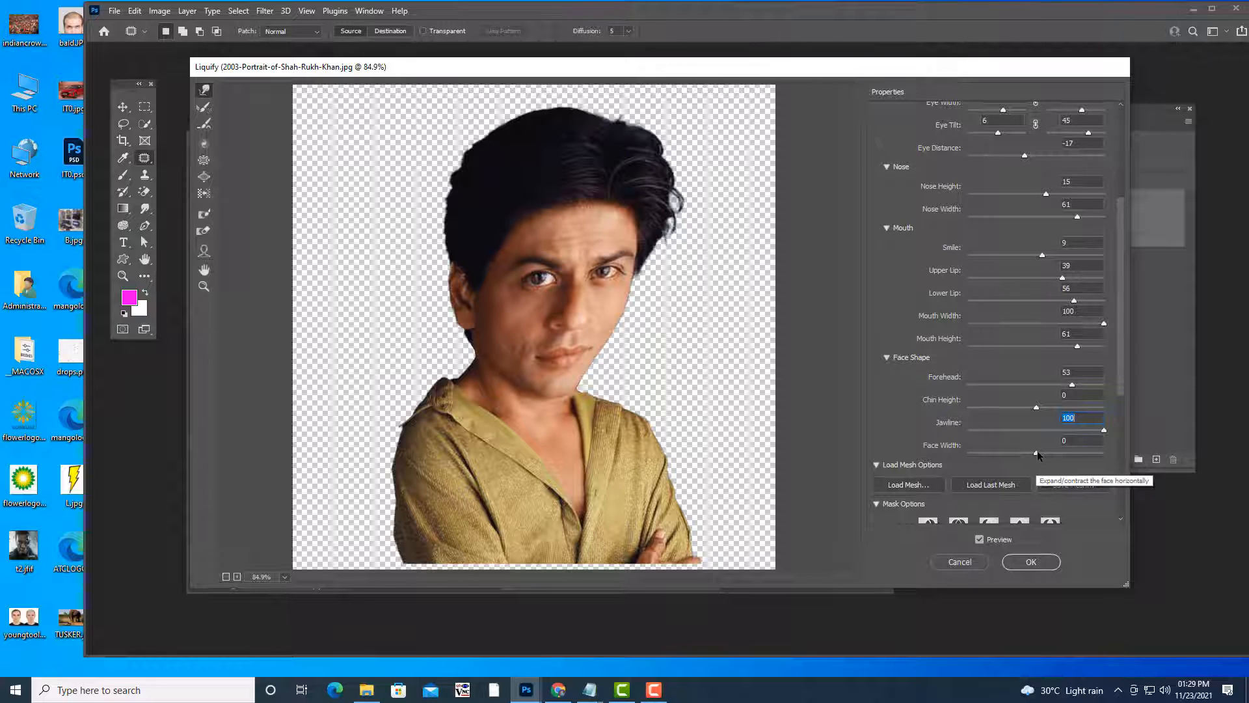
{"action": "left_click_drag", "start_coordinate": [1037, 454], "coordinate": [1098, 454]}
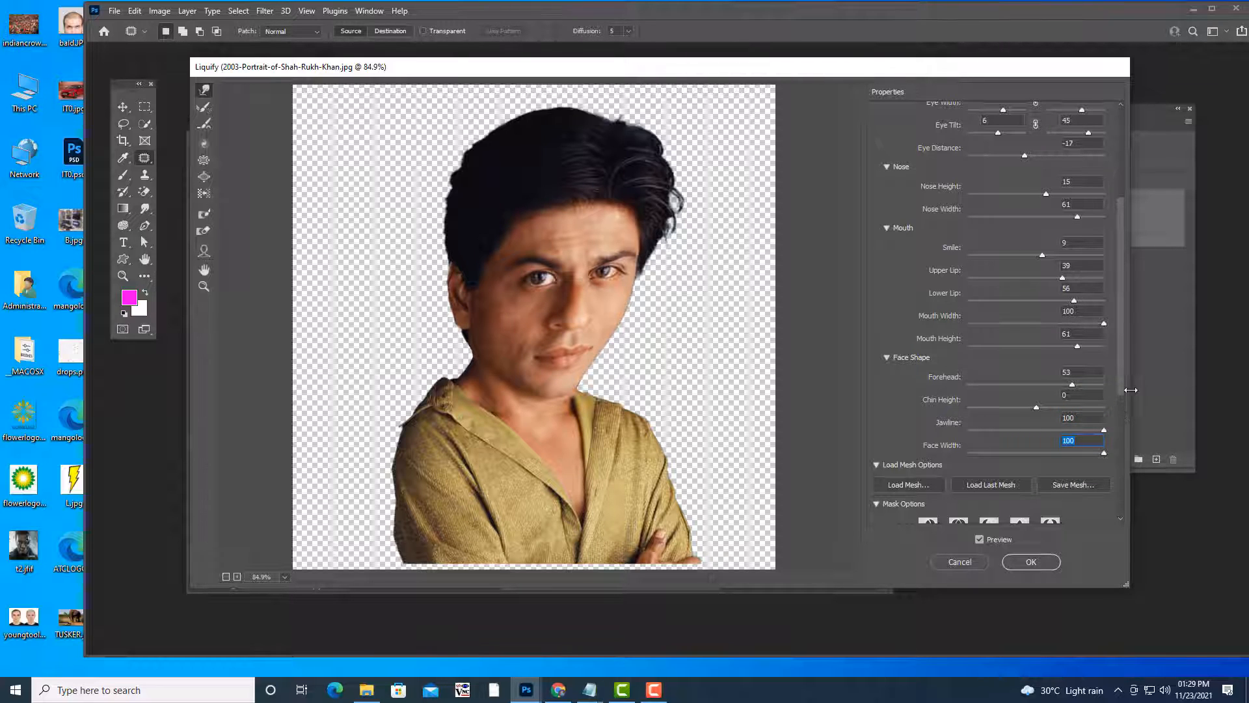
Look through the remaining Liquify options and reset the Face-Aware adjustments of Face #1.
{"action": "scroll", "coordinate": [1131, 390], "scroll_direction": "down", "scroll_amount": 5}
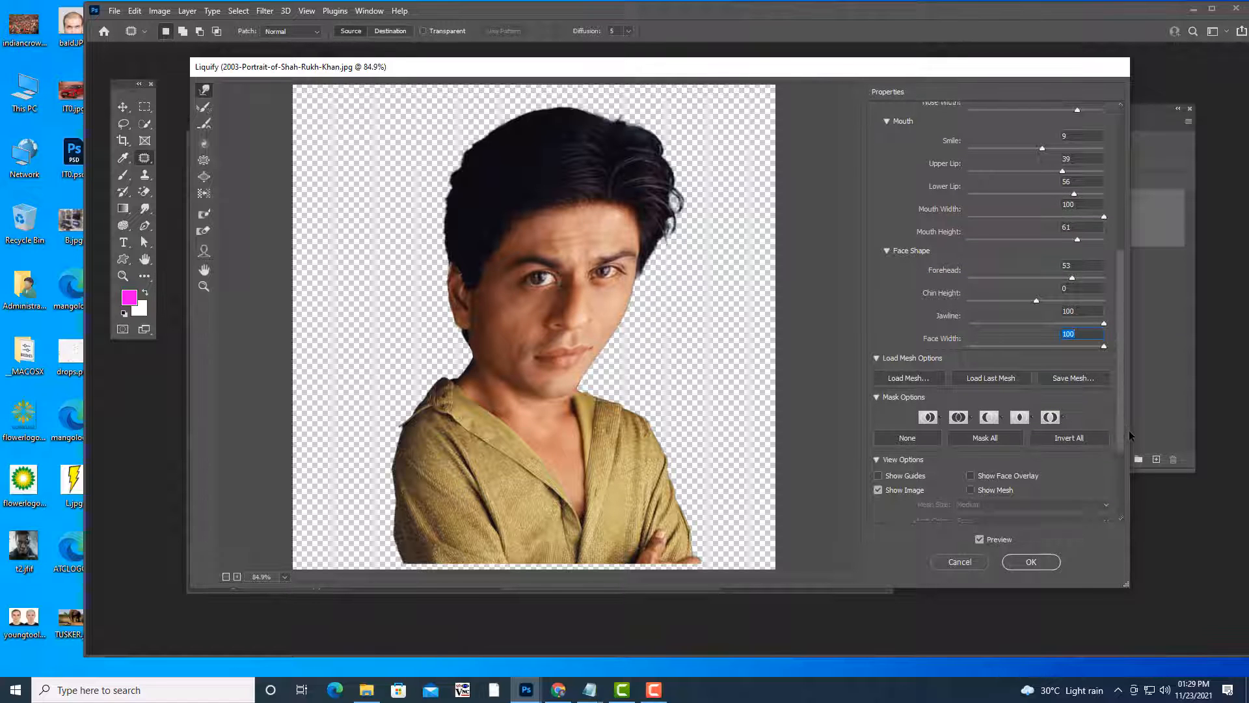
{"action": "scroll", "coordinate": [1131, 436], "scroll_direction": "down", "scroll_amount": 7}
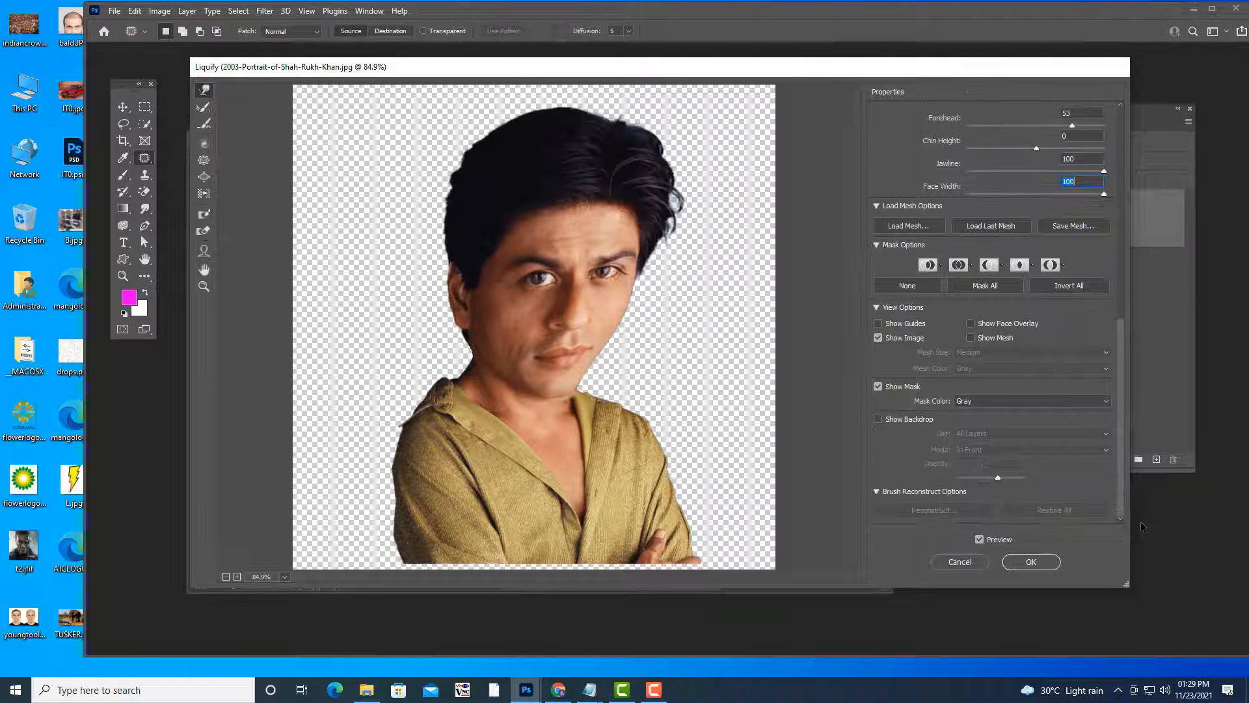
{"action": "scroll", "coordinate": [1122, 165], "scroll_direction": "up", "scroll_amount": 20}
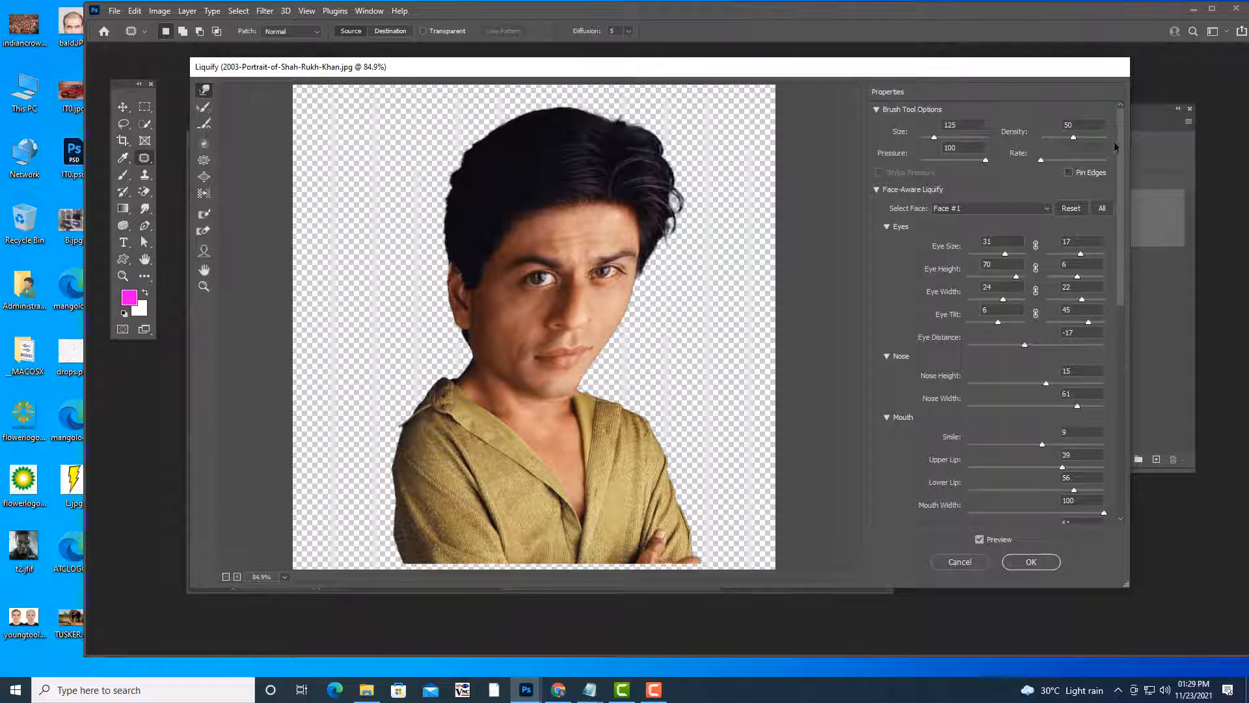
{"action": "left_click", "coordinate": [1077, 211]}
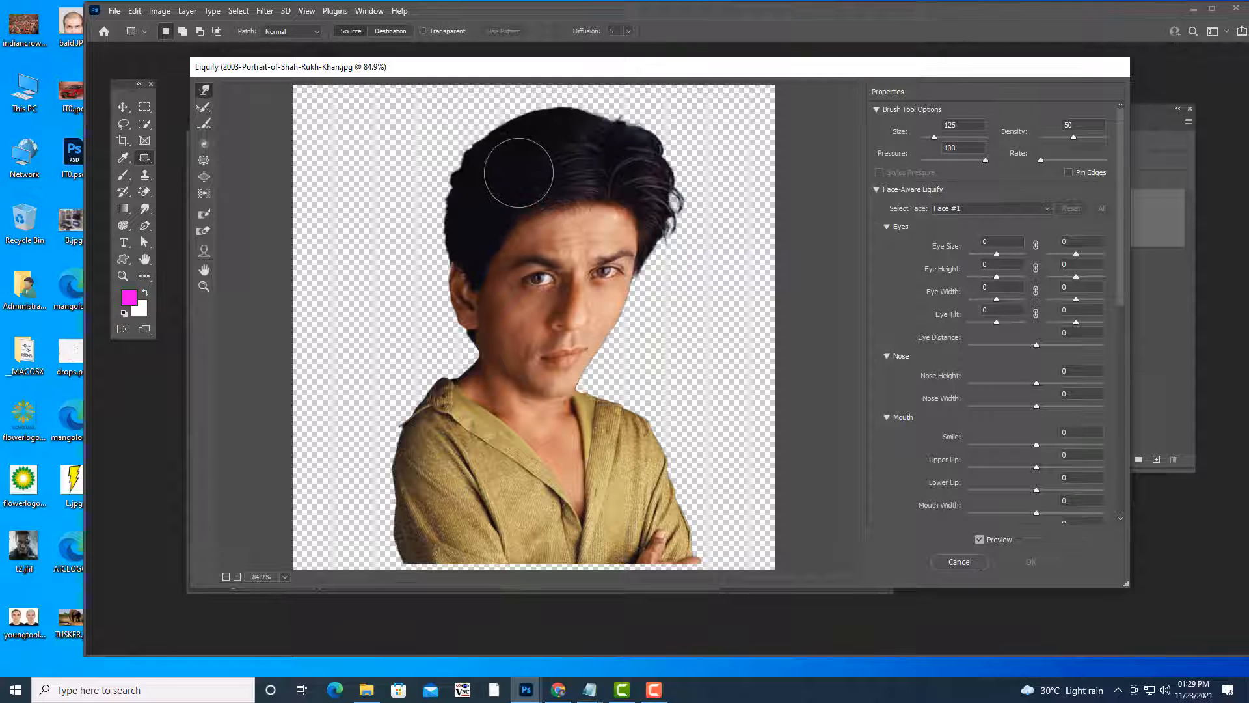
Try pulling the hair outline and the ear outward with Forward Warp at brush size 125, and undo the strokes on the hair and ear.
{"action": "left_click_drag", "start_coordinate": [655, 198], "coordinate": [676, 167]}
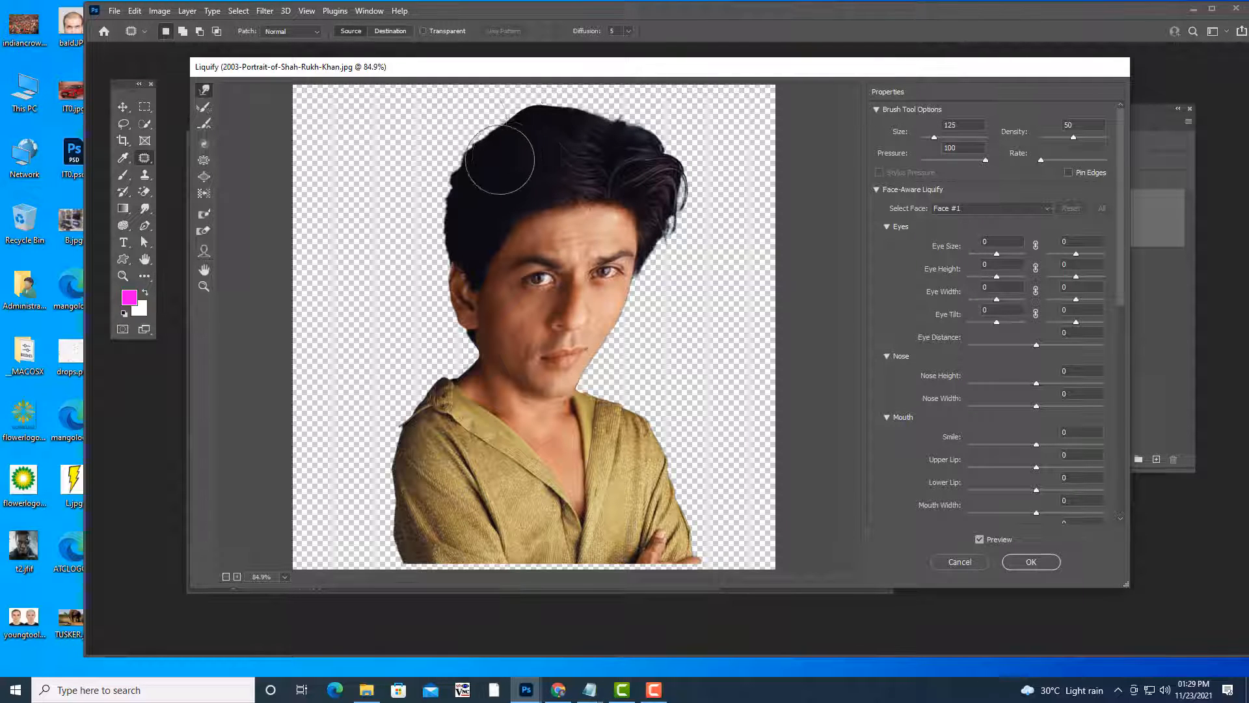
{"action": "mouse_move", "coordinate": [496, 153]}
{"action": "left_mouse_down"}
{"action": "mouse_move", "coordinate": [473, 121]}
{"action": "mouse_move", "coordinate": [482, 187]}
{"action": "mouse_move", "coordinate": [444, 164]}
{"action": "mouse_move", "coordinate": [438, 190]}
{"action": "left_mouse_up"}
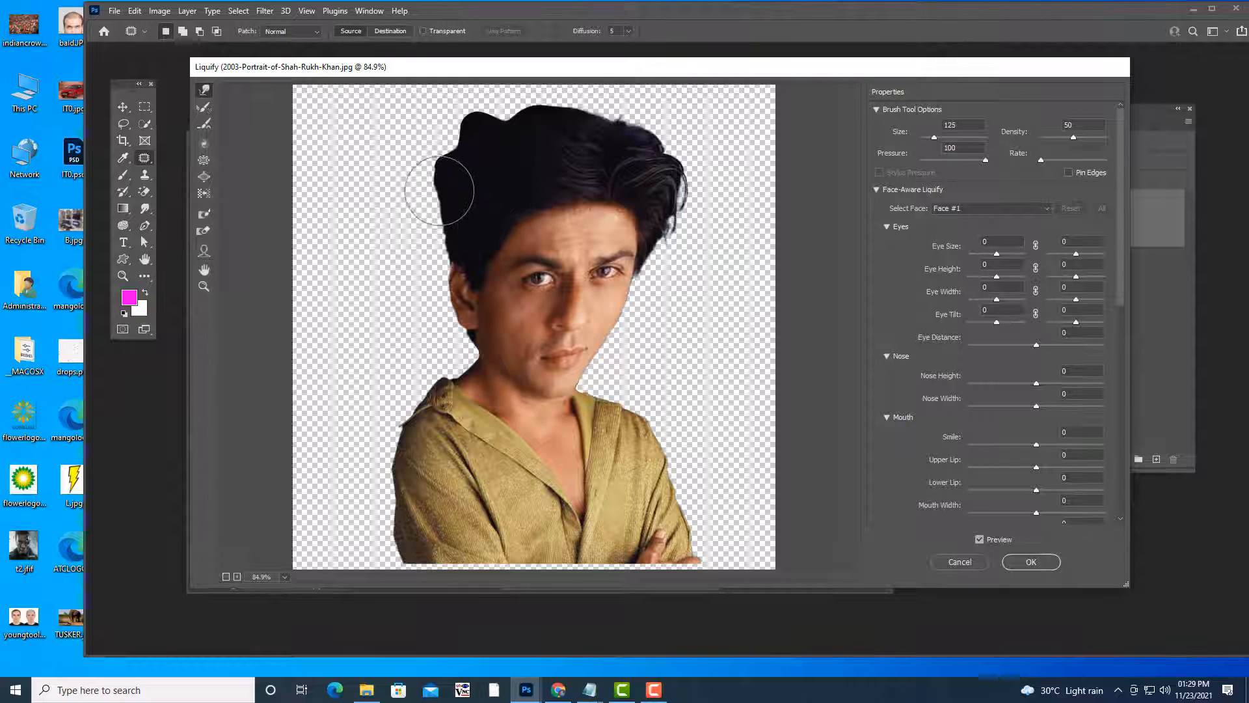
{"action": "left_click_drag", "start_coordinate": [458, 289], "coordinate": [432, 265]}
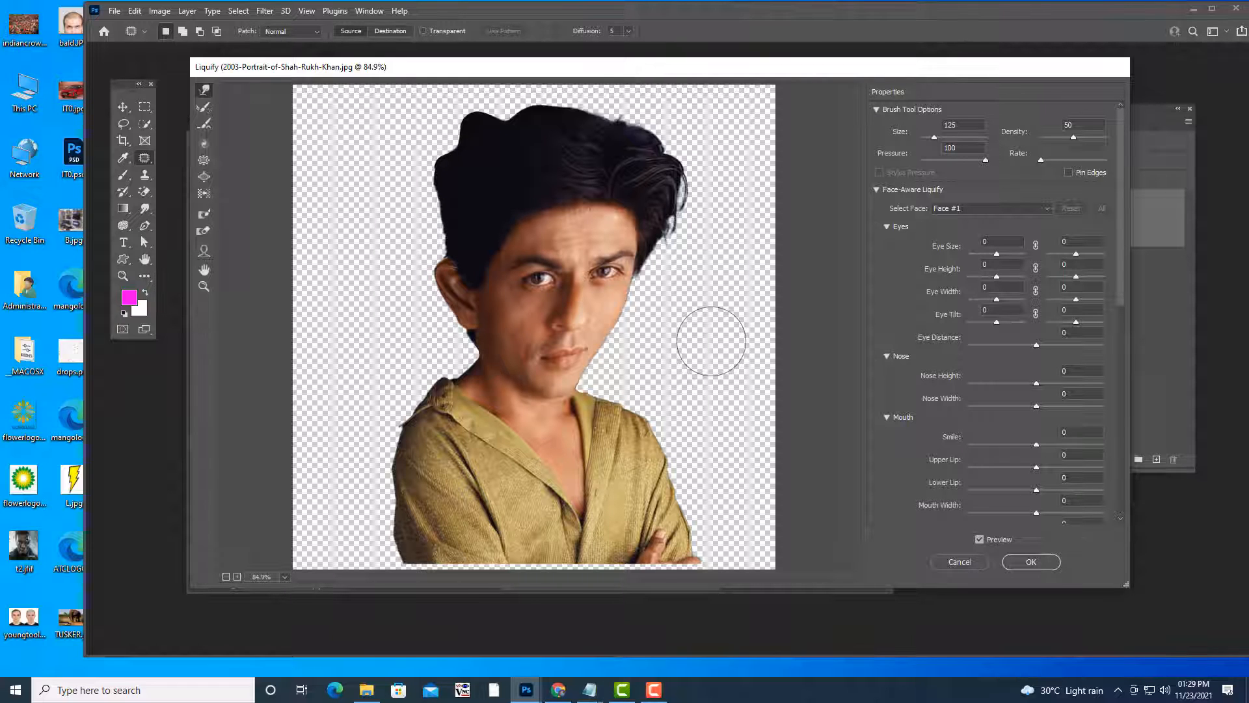
{"action": "key", "text": "ctrl+z"}
{"action": "key", "text": "ctrl+z"}
{"action": "key", "text": "ctrl+z"}
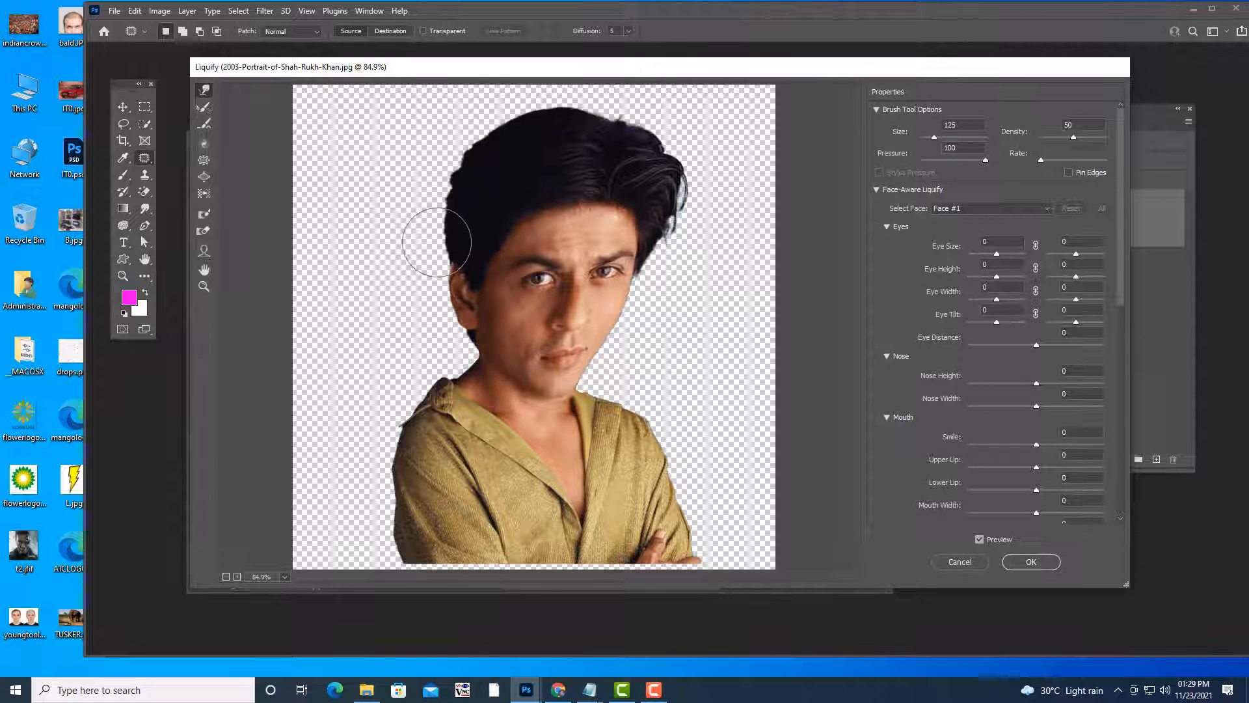
Enlarge the Forward Warp brush to 300 and reshape the hair and hairline around the top of the head.
{"action": "key", "text": "bracketright"}
{"action": "key", "text": "bracketright"}
{"action": "key", "text": "bracketright"}
{"action": "key", "text": "bracketright"}
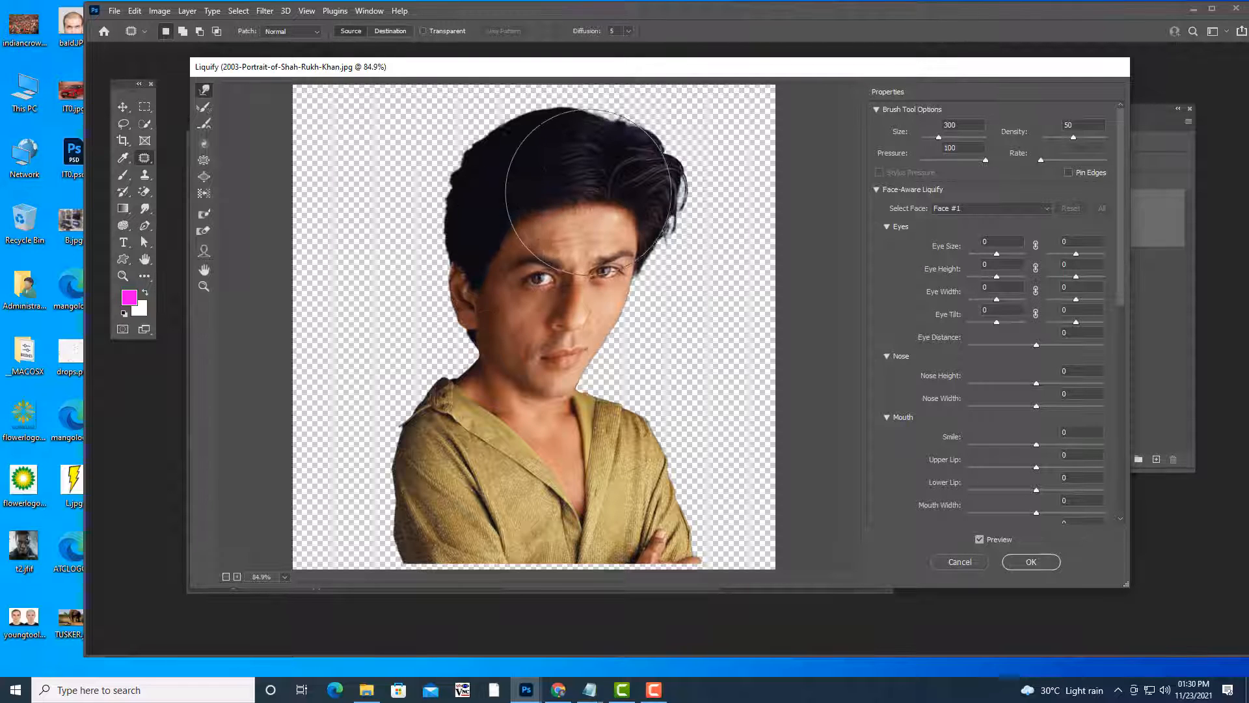
{"action": "key", "text": "bracketright"}
{"action": "key", "text": "bracketright"}
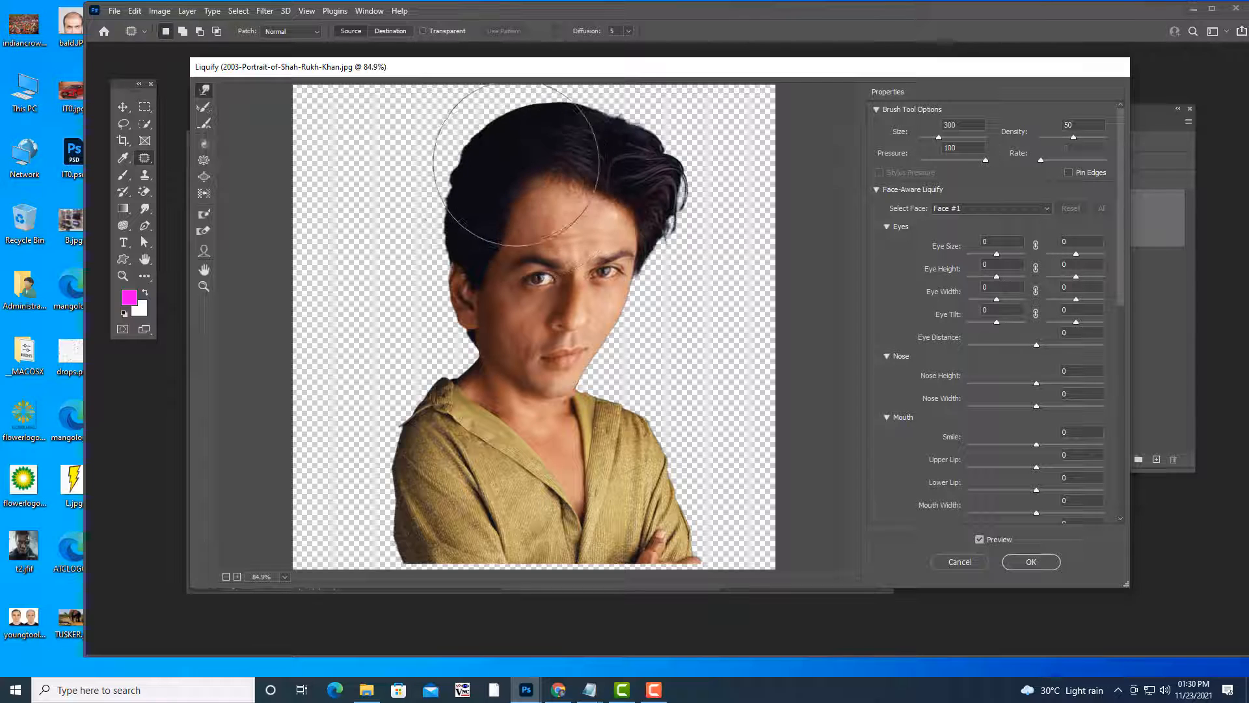
{"action": "mouse_move", "coordinate": [485, 203]}
{"action": "left_mouse_down"}
{"action": "mouse_move", "coordinate": [498, 192]}
{"action": "mouse_move", "coordinate": [458, 210]}
{"action": "left_mouse_up"}
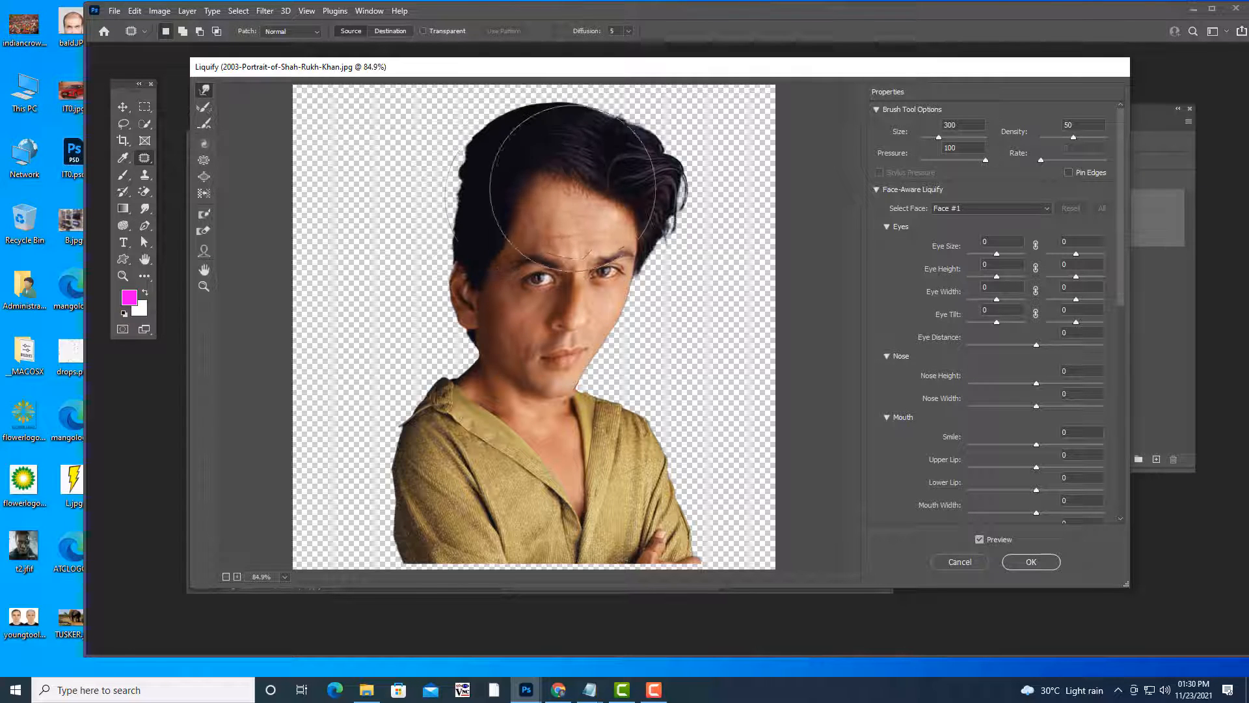
{"action": "mouse_move", "coordinate": [599, 146]}
{"action": "left_mouse_down"}
{"action": "mouse_move", "coordinate": [660, 167]}
{"action": "mouse_move", "coordinate": [656, 200]}
{"action": "left_mouse_up"}
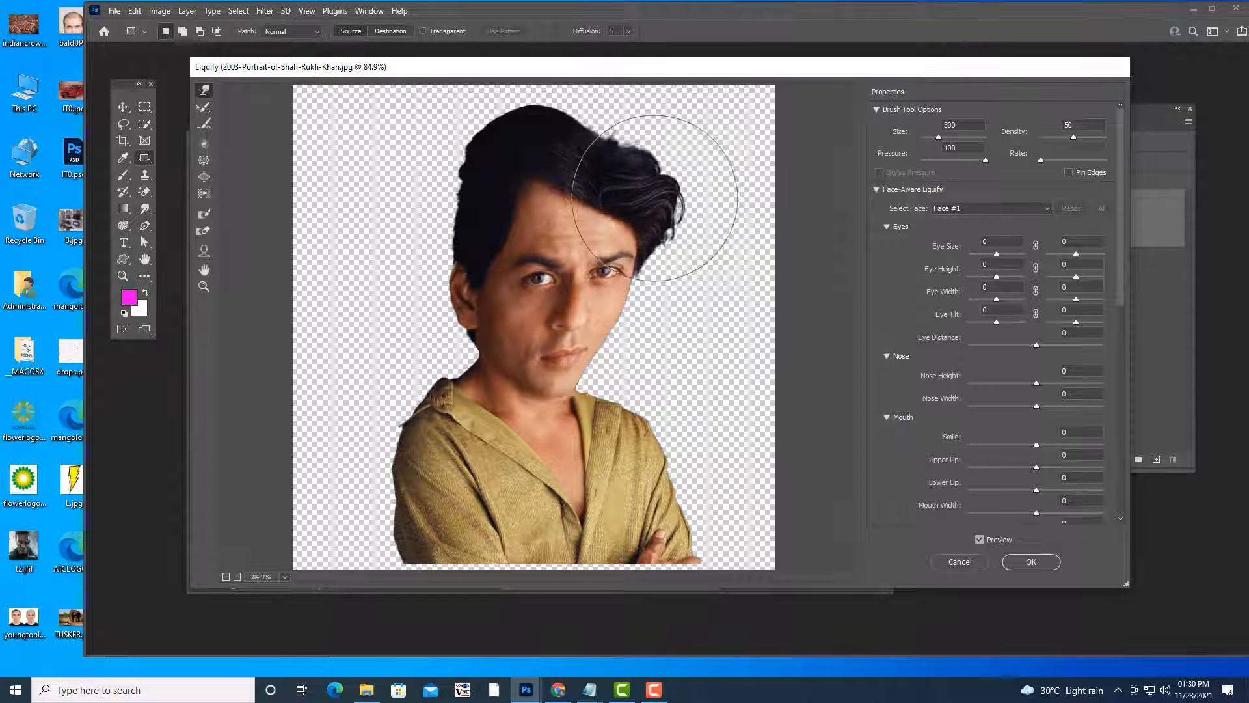
{"action": "mouse_move", "coordinate": [588, 155]}
{"action": "left_mouse_down"}
{"action": "mouse_move", "coordinate": [578, 180]}
{"action": "mouse_move", "coordinate": [589, 168]}
{"action": "mouse_move", "coordinate": [598, 197]}
{"action": "mouse_move", "coordinate": [600, 185]}
{"action": "left_mouse_up"}
Warp the forehead, cheeks and jaw outward on both sides to widen the face.
{"action": "left_click_drag", "start_coordinate": [546, 233], "coordinate": [511, 233]}
{"action": "mouse_move", "coordinate": [611, 246]}
{"action": "left_mouse_down"}
{"action": "mouse_move", "coordinate": [615, 231]}
{"action": "mouse_move", "coordinate": [626, 245]}
{"action": "left_mouse_up"}
{"action": "left_click_drag", "start_coordinate": [632, 338], "coordinate": [641, 338]}
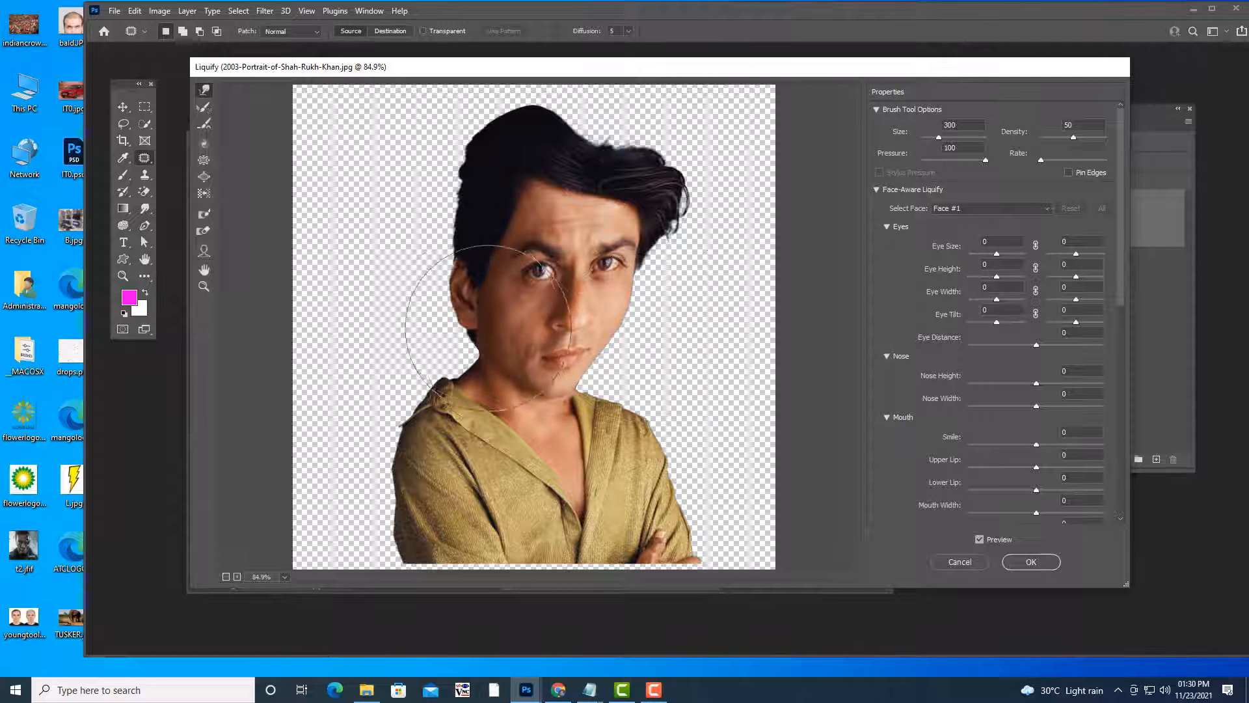
{"action": "left_click_drag", "start_coordinate": [475, 319], "coordinate": [467, 319]}
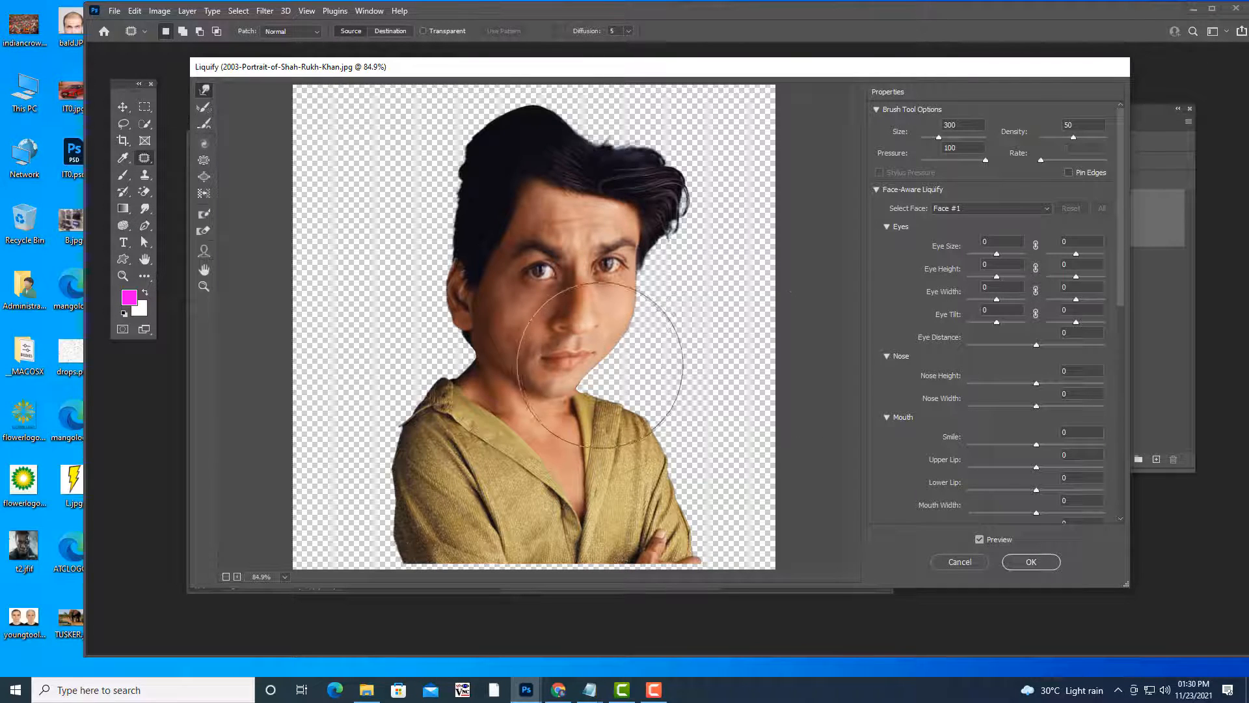
{"action": "left_click_drag", "start_coordinate": [599, 367], "coordinate": [606, 369]}
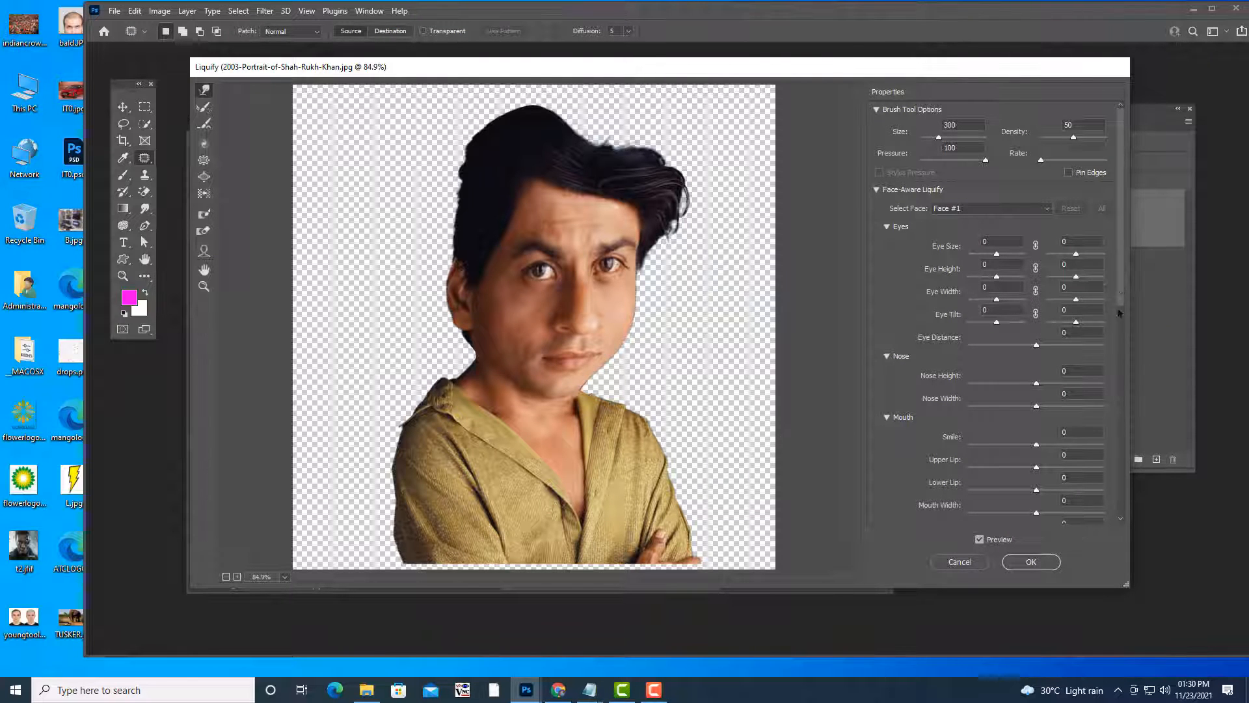
Restore all brush distortions on the portrait and shift the Liquify dialog slightly.
{"action": "mouse_move", "coordinate": [1119, 314]}
{"action": "left_mouse_down"}
{"action": "mouse_move", "coordinate": [1135, 451]}
{"action": "mouse_move", "coordinate": [1117, 511]}
{"action": "left_mouse_up"}
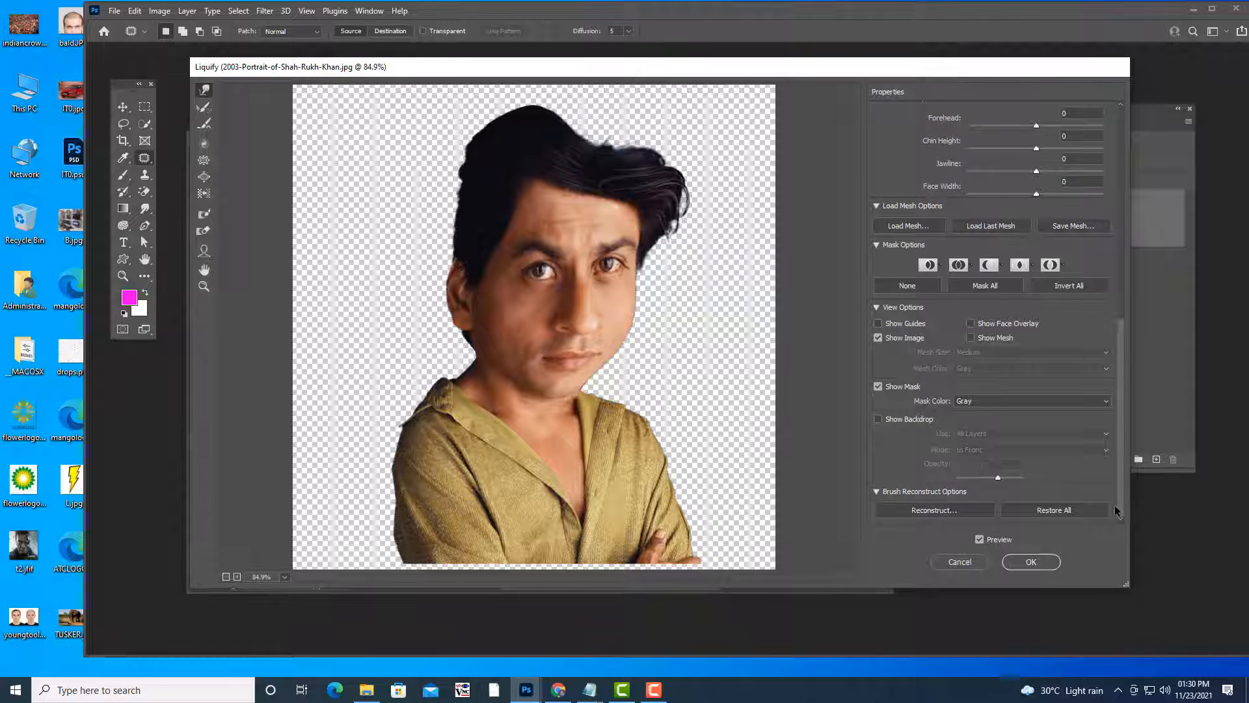
{"action": "left_click", "coordinate": [1093, 512]}
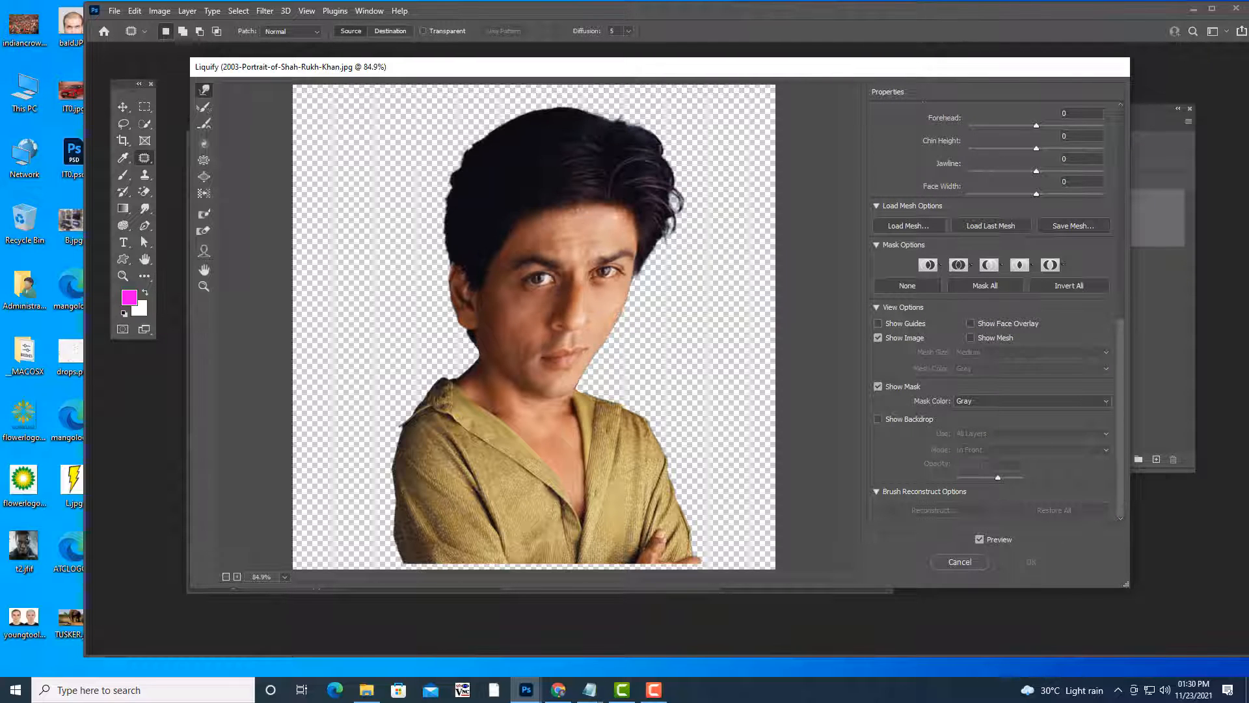
{"action": "left_click_drag", "start_coordinate": [710, 72], "coordinate": [729, 87]}
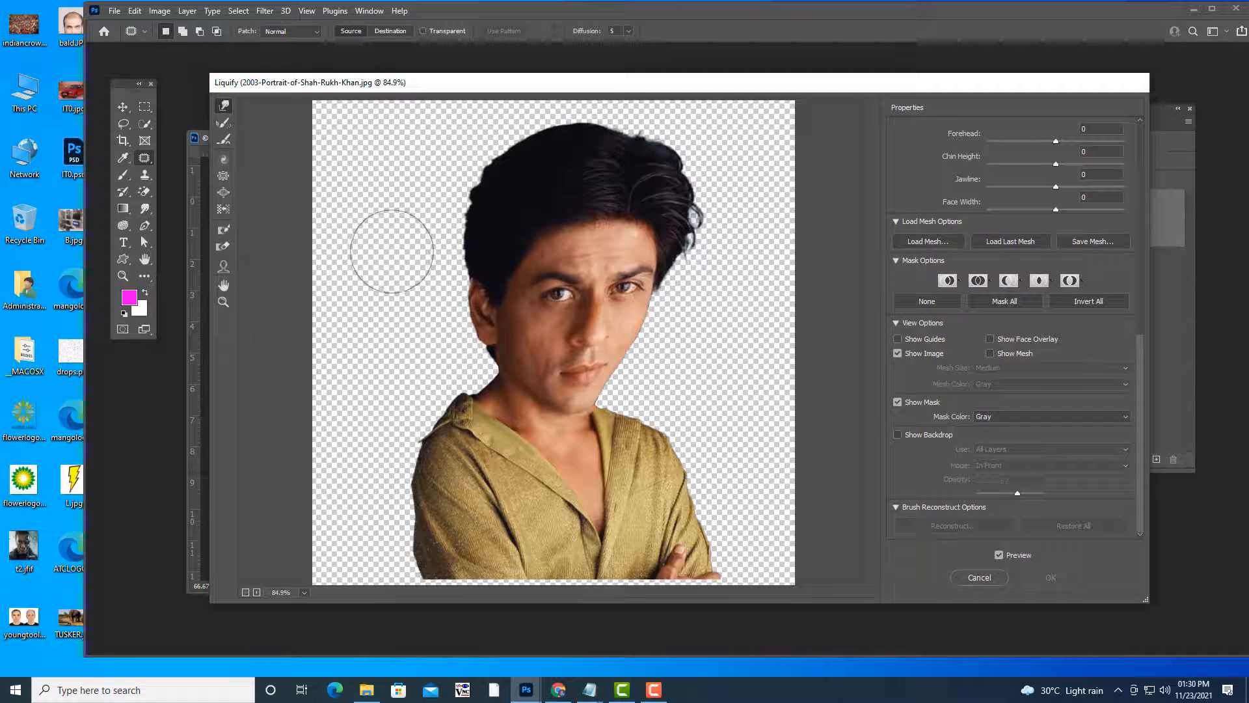
Switch to the Pucker tool, size its brush to cover most of the head, and apply it at the forehead.
{"action": "key", "text": "bracketright"}
{"action": "key", "text": "bracketright"}
{"action": "key", "text": "bracketleft"}
{"action": "key", "text": "bracketleft"}
{"action": "key", "text": "bracketleft"}
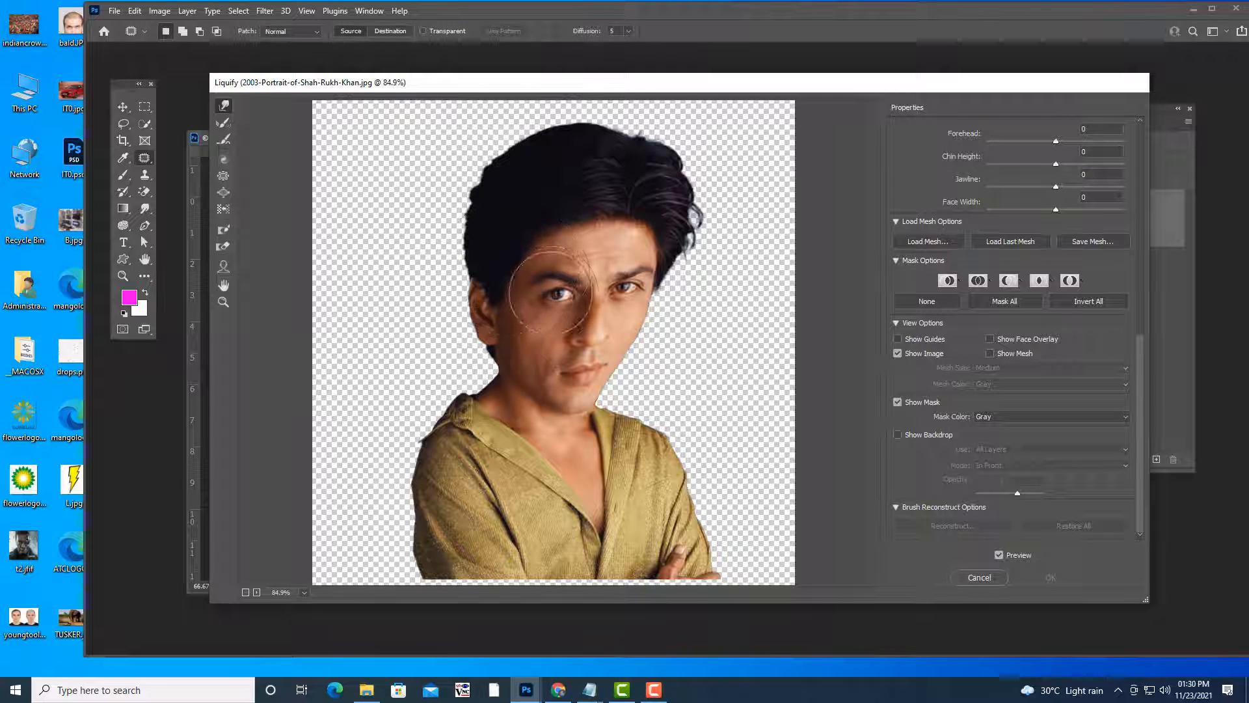
{"action": "key", "text": "bracketleft"}
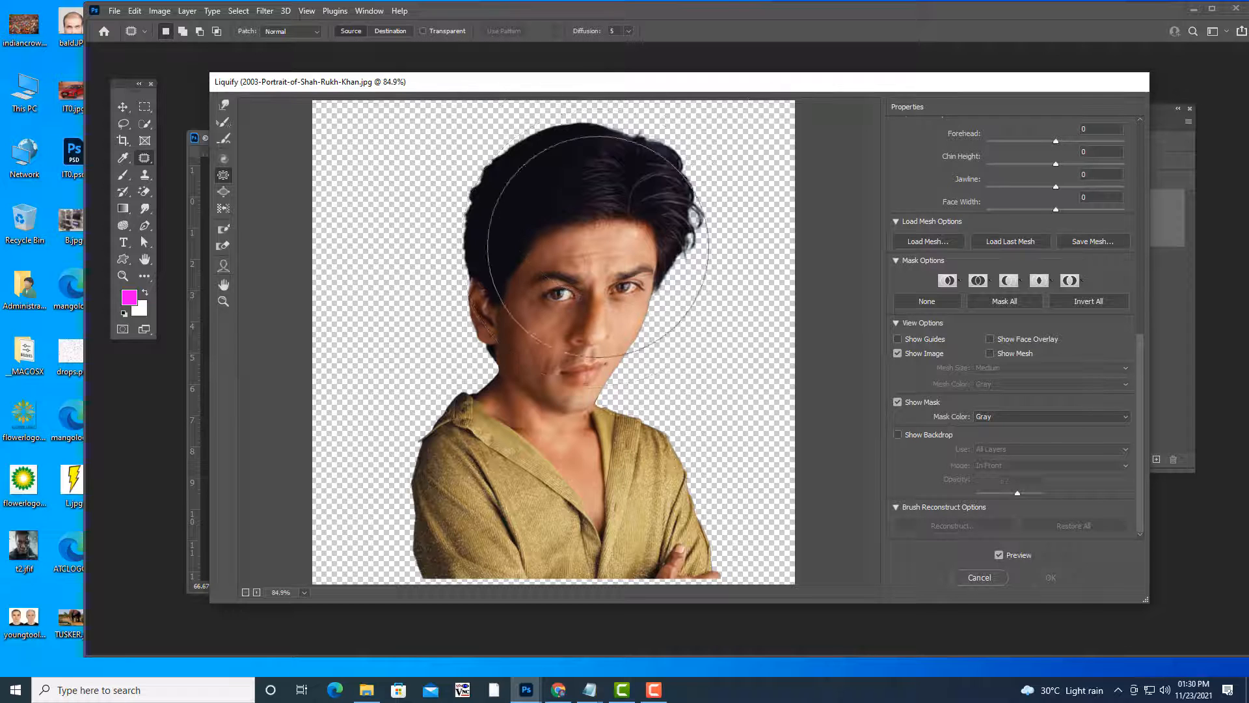
{"action": "key", "text": "bracketright"}
{"action": "left_click", "coordinate": [598, 234]}
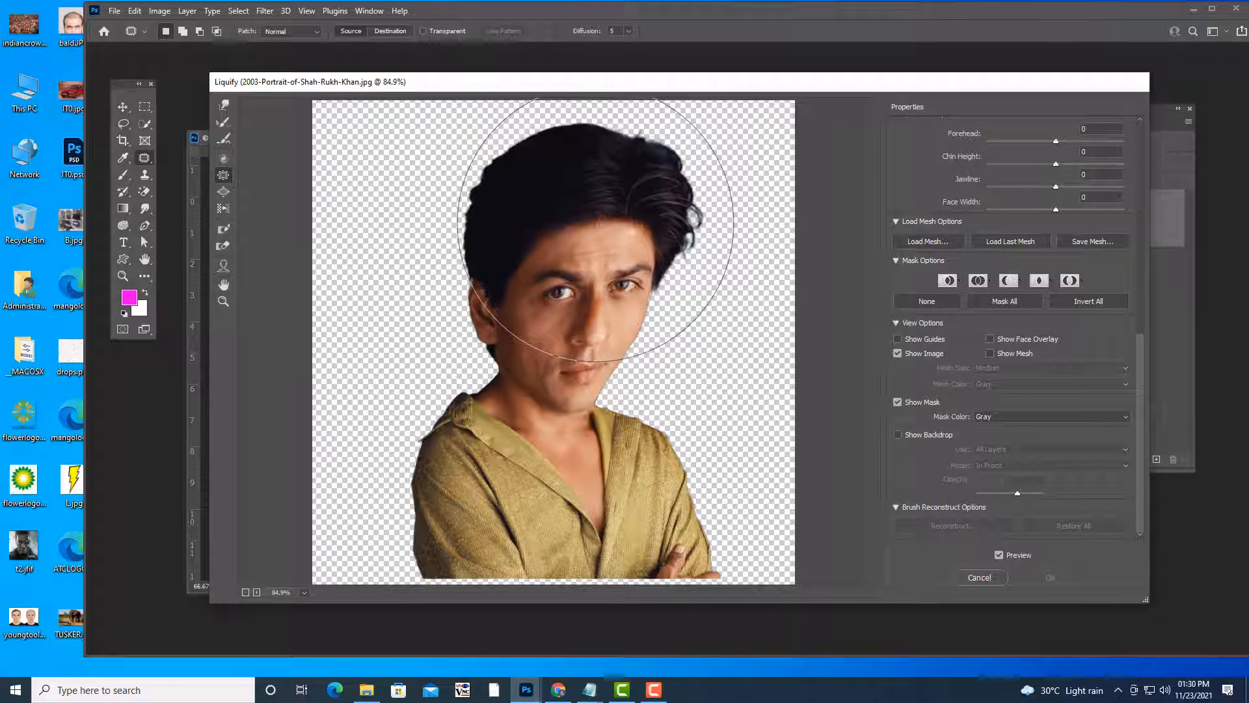
Shrink the forehead and eye area with the Pucker tool and enlarge the mouth and nose with the Bloat tool.
{"action": "left_click", "coordinate": [550, 254]}
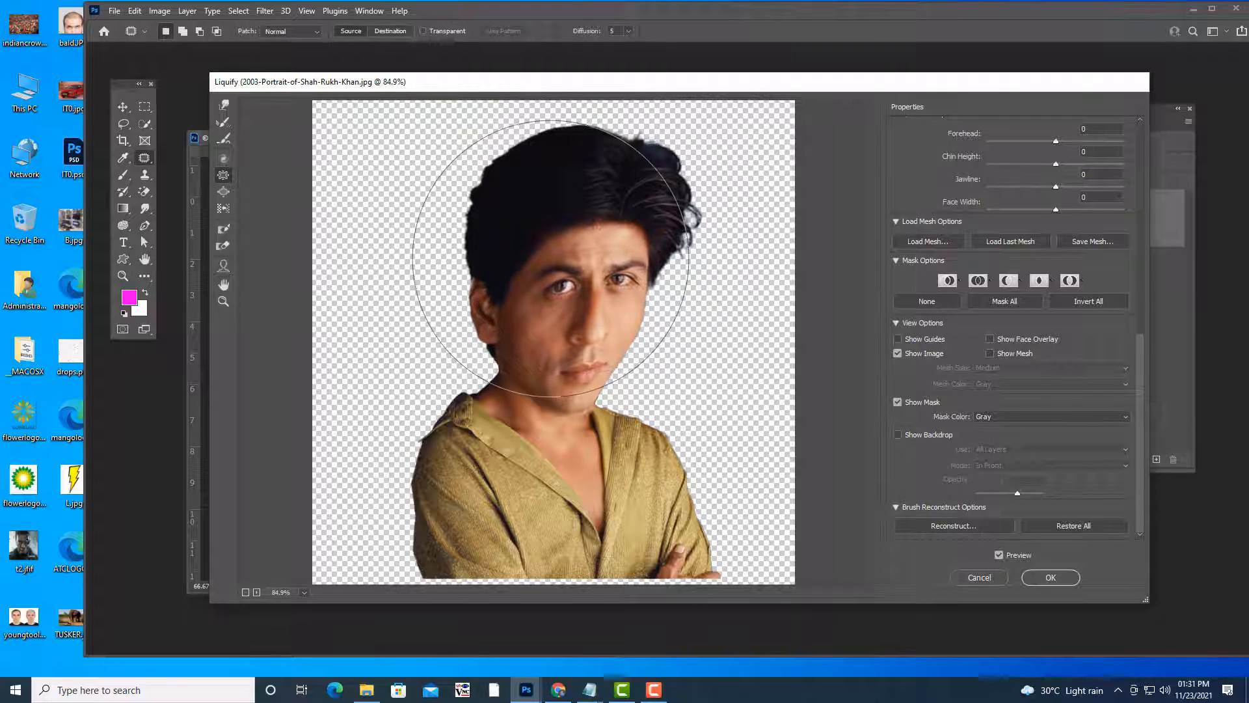
{"action": "left_click", "coordinate": [621, 253]}
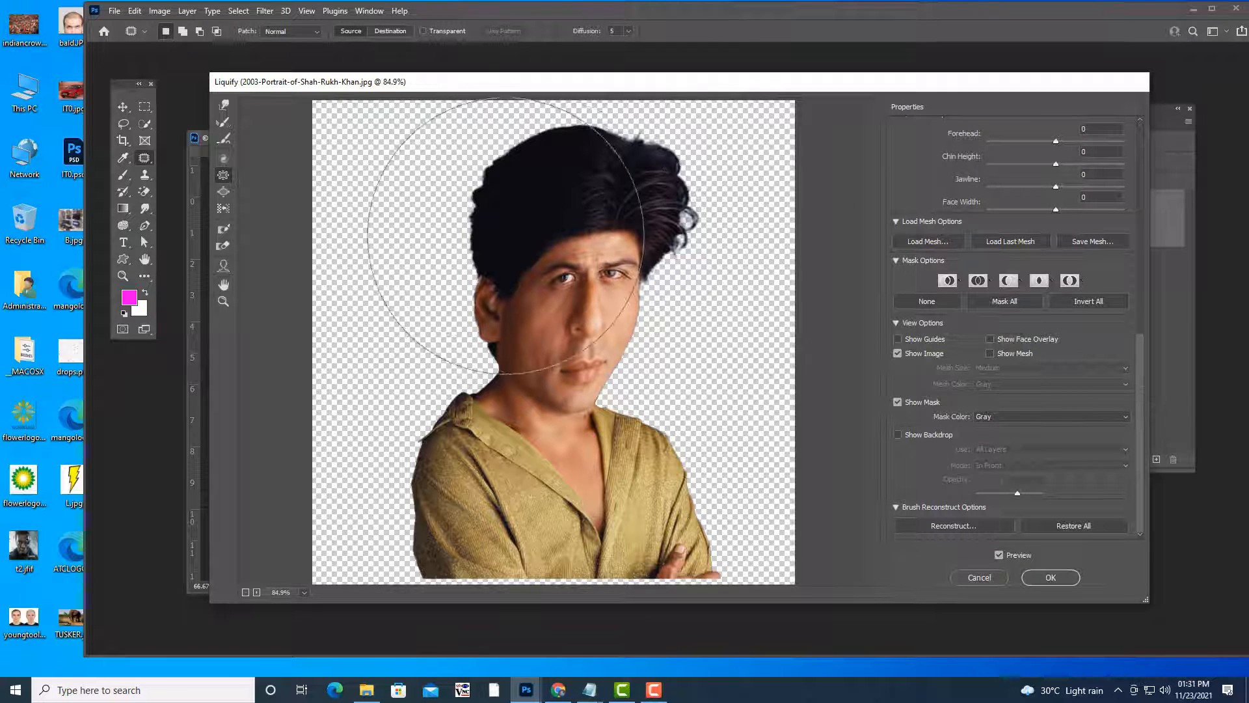
{"action": "left_click", "coordinate": [221, 194]}
{"action": "left_click", "coordinate": [587, 357]}
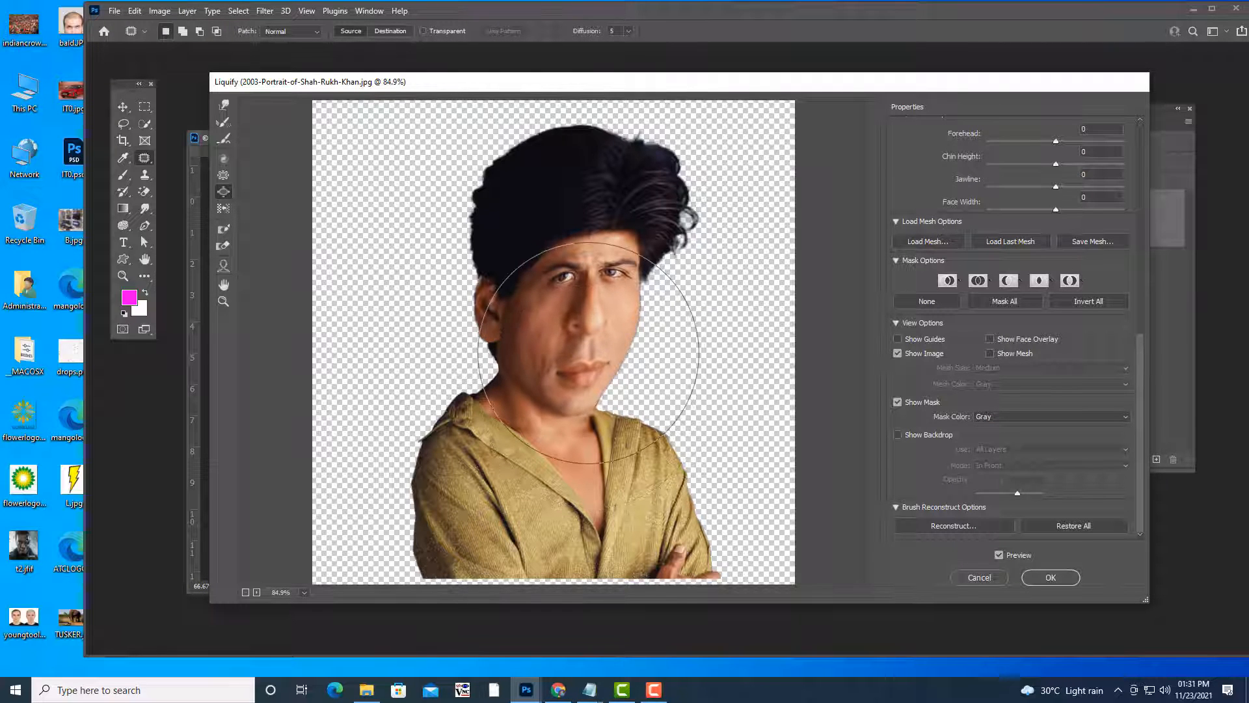
{"action": "left_click", "coordinate": [586, 357]}
{"action": "left_click_drag", "start_coordinate": [586, 357], "coordinate": [600, 364]}
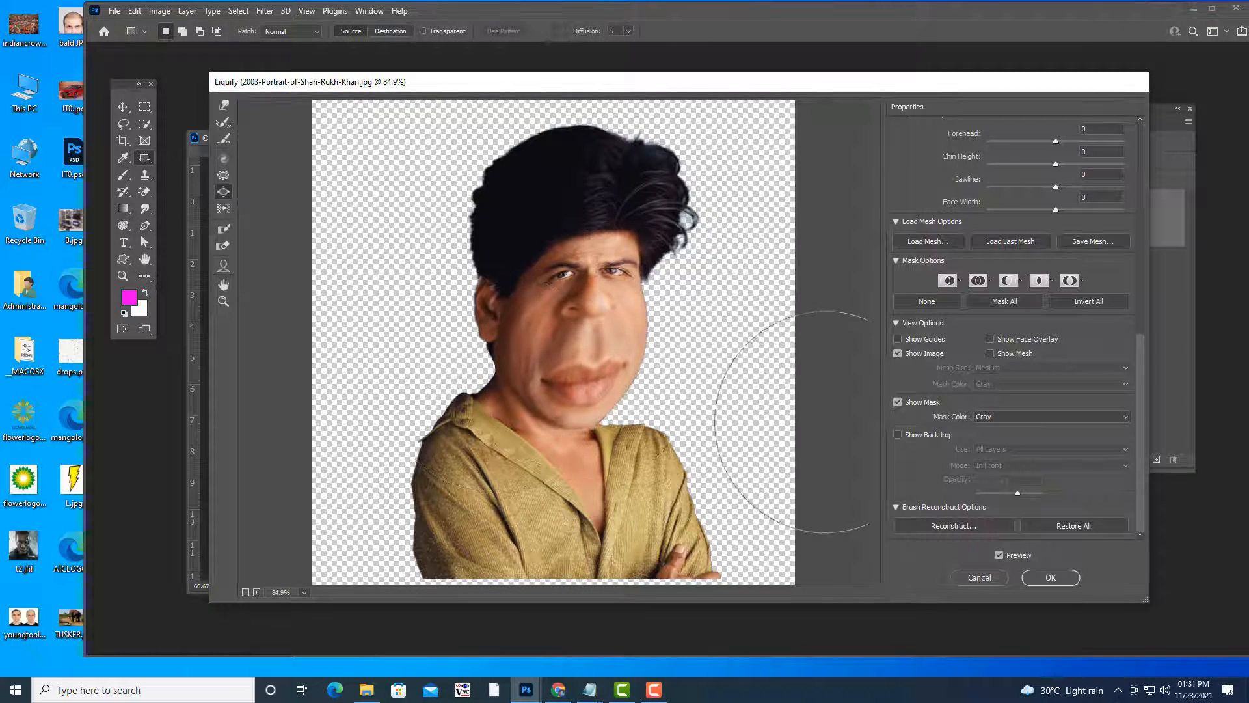
{"action": "left_click", "coordinate": [223, 174]}
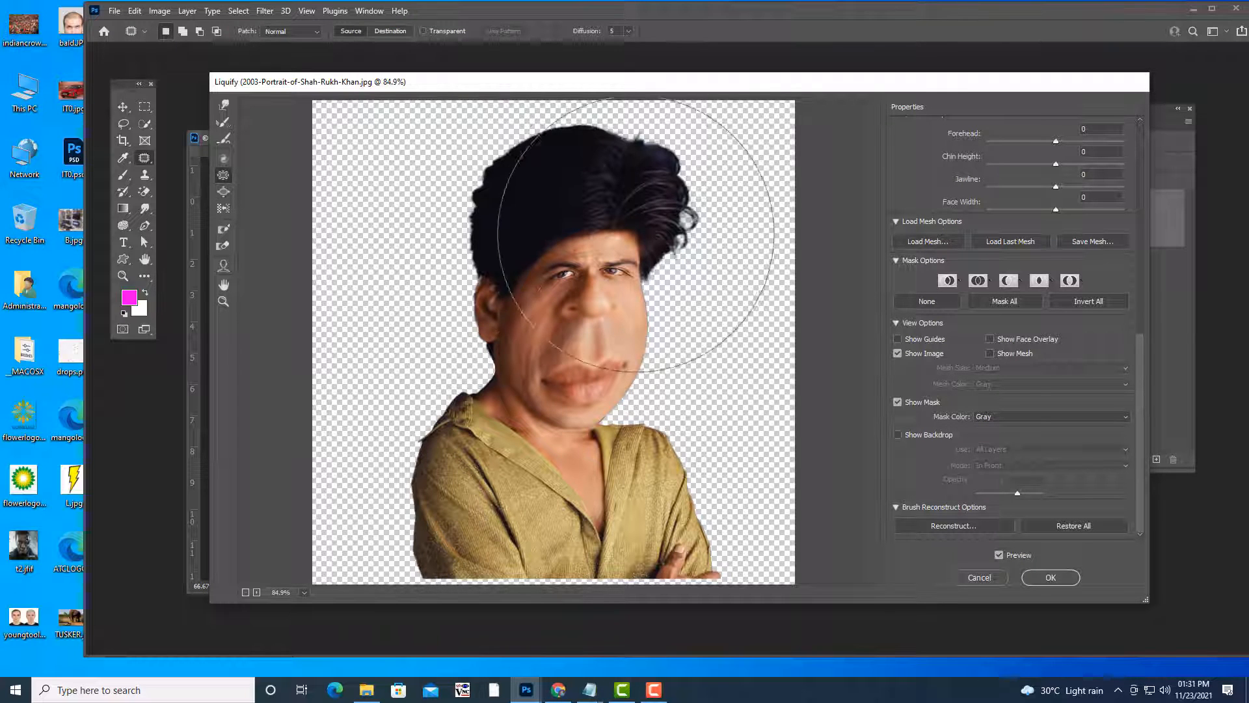
{"action": "mouse_move", "coordinate": [602, 208]}
{"action": "left_mouse_down"}
{"action": "mouse_move", "coordinate": [573, 248]}
{"action": "mouse_move", "coordinate": [609, 268]}
{"action": "left_mouse_up"}
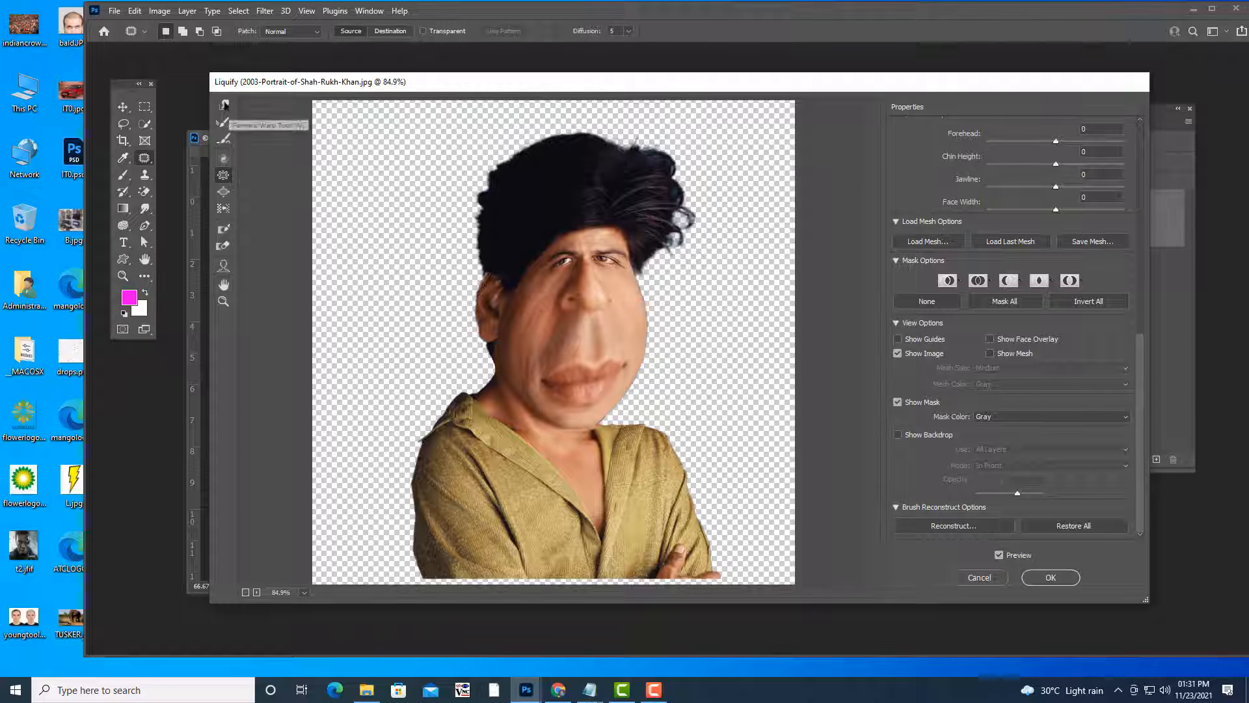
Try pushing the hair's top and side edges inward with a larger Forward Warp brush, and restore the whole image.
{"action": "left_click", "coordinate": [224, 104]}
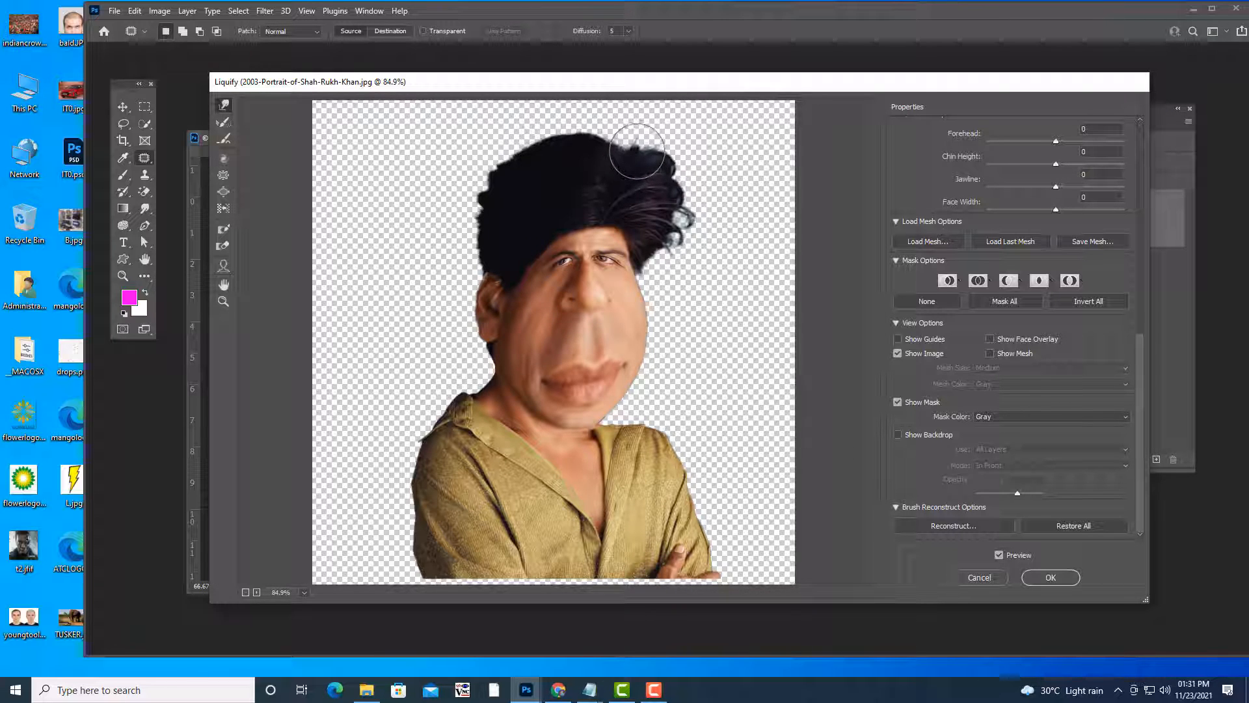
{"action": "key", "text": "bracketright"}
{"action": "key", "text": "bracketright"}
{"action": "key", "text": "bracketright"}
{"action": "key", "text": "bracketright"}
{"action": "left_click_drag", "start_coordinate": [638, 156], "coordinate": [621, 186]}
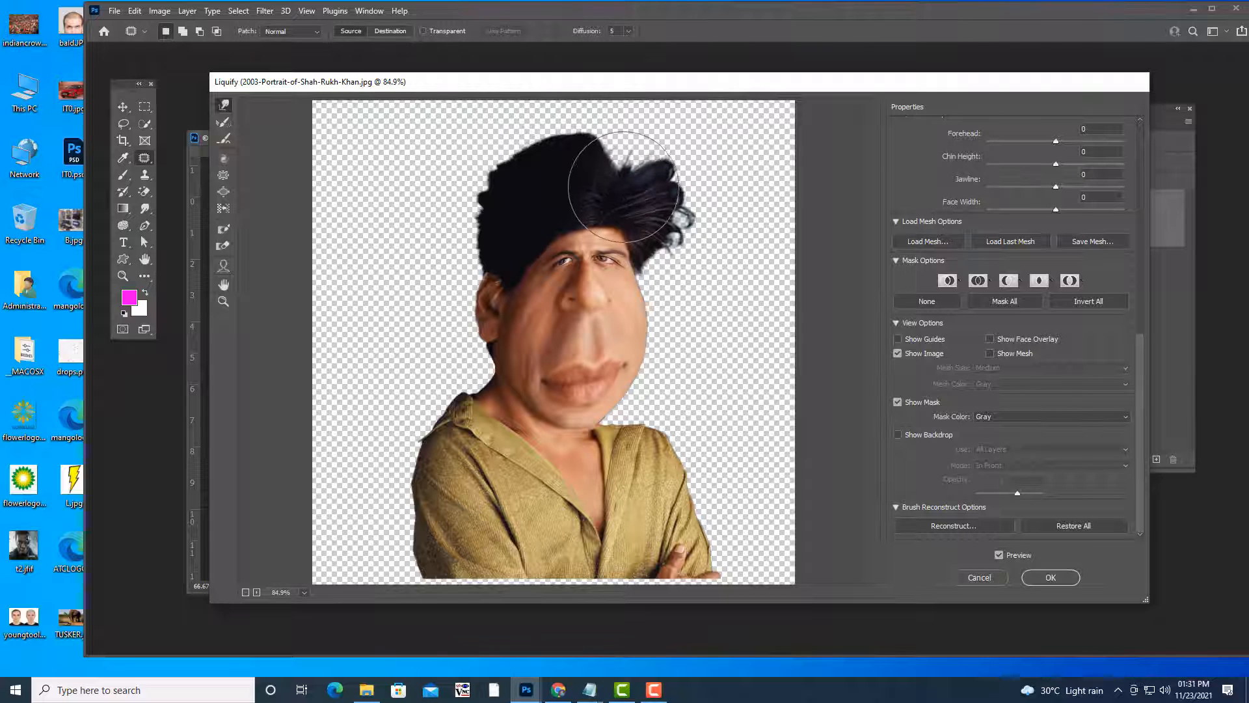
{"action": "left_click_drag", "start_coordinate": [586, 143], "coordinate": [547, 155]}
{"action": "left_click_drag", "start_coordinate": [468, 223], "coordinate": [503, 210]}
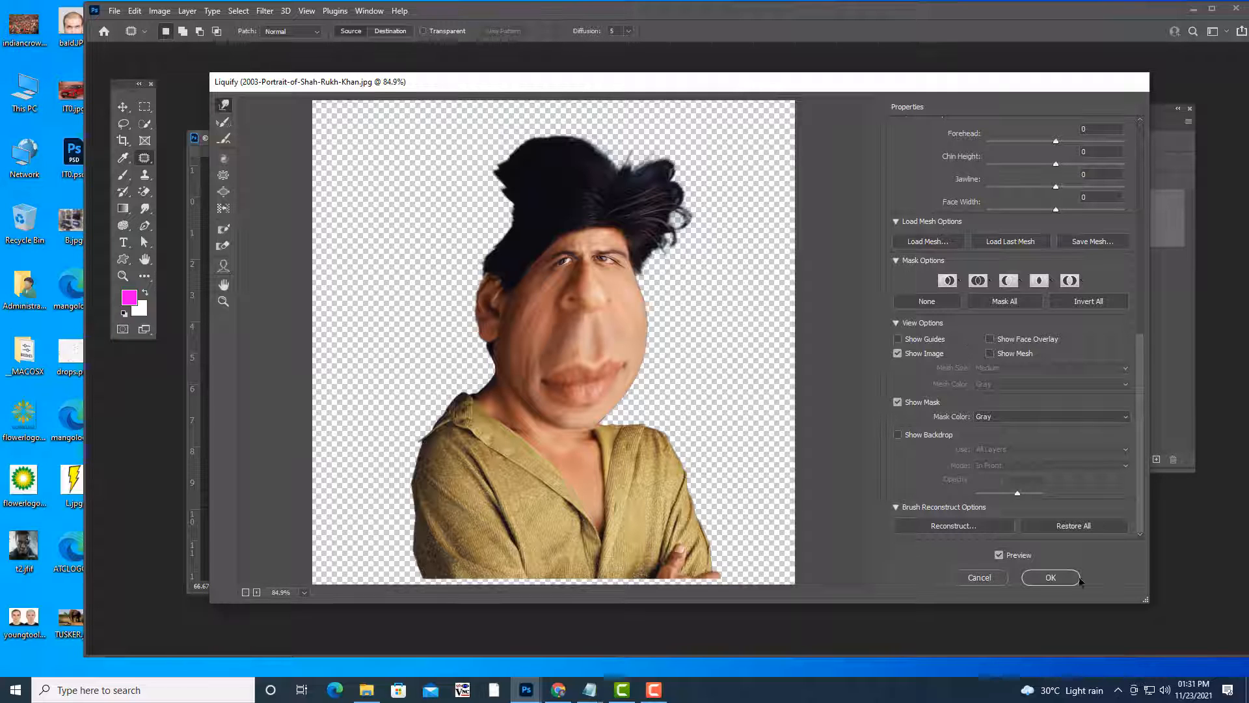
{"action": "left_click", "coordinate": [1077, 526]}
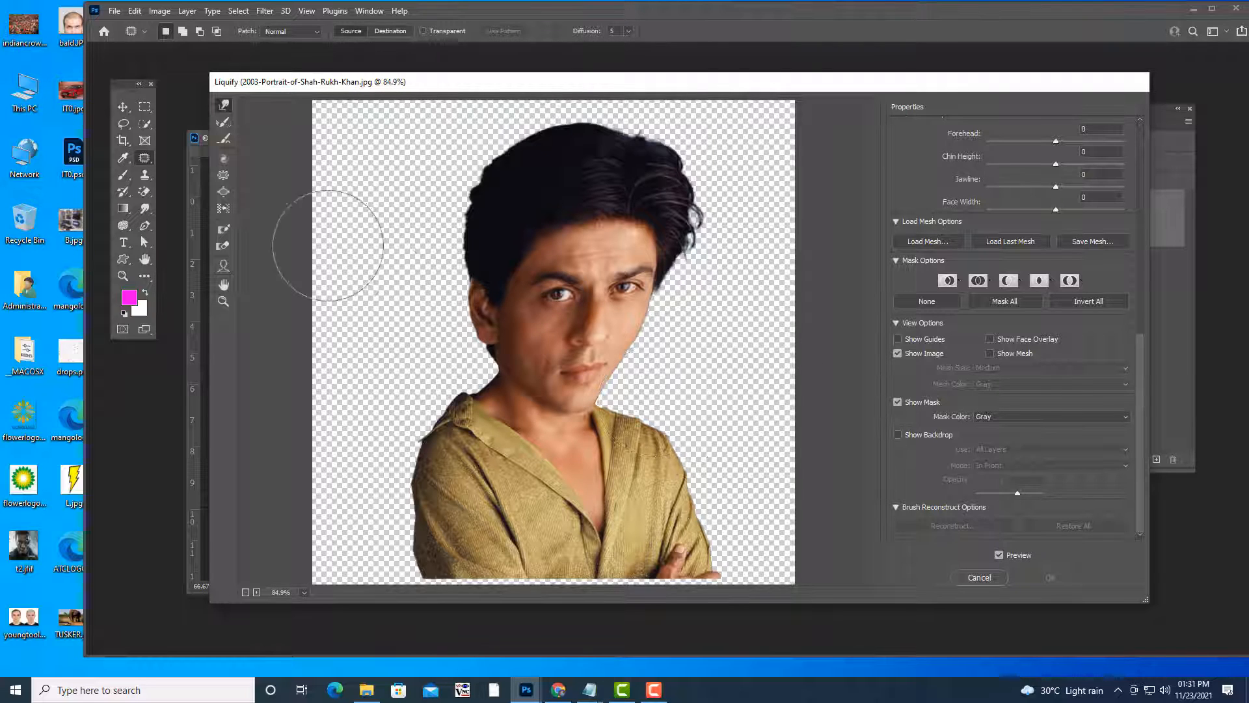
Bloat the mouth and nose area of the portrait and pucker the forehead and hair region slightly.
{"action": "left_click", "coordinate": [223, 191]}
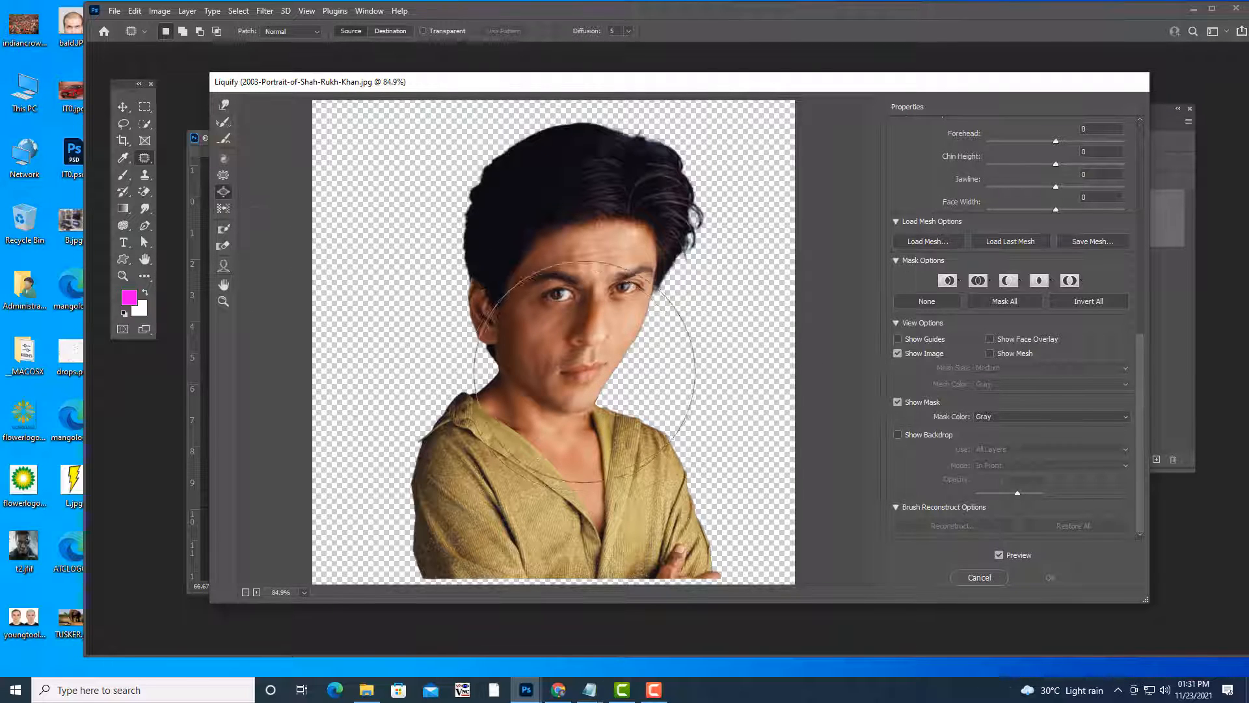
{"action": "left_click", "coordinate": [587, 369]}
{"action": "left_click_drag", "start_coordinate": [587, 369], "coordinate": [596, 362]}
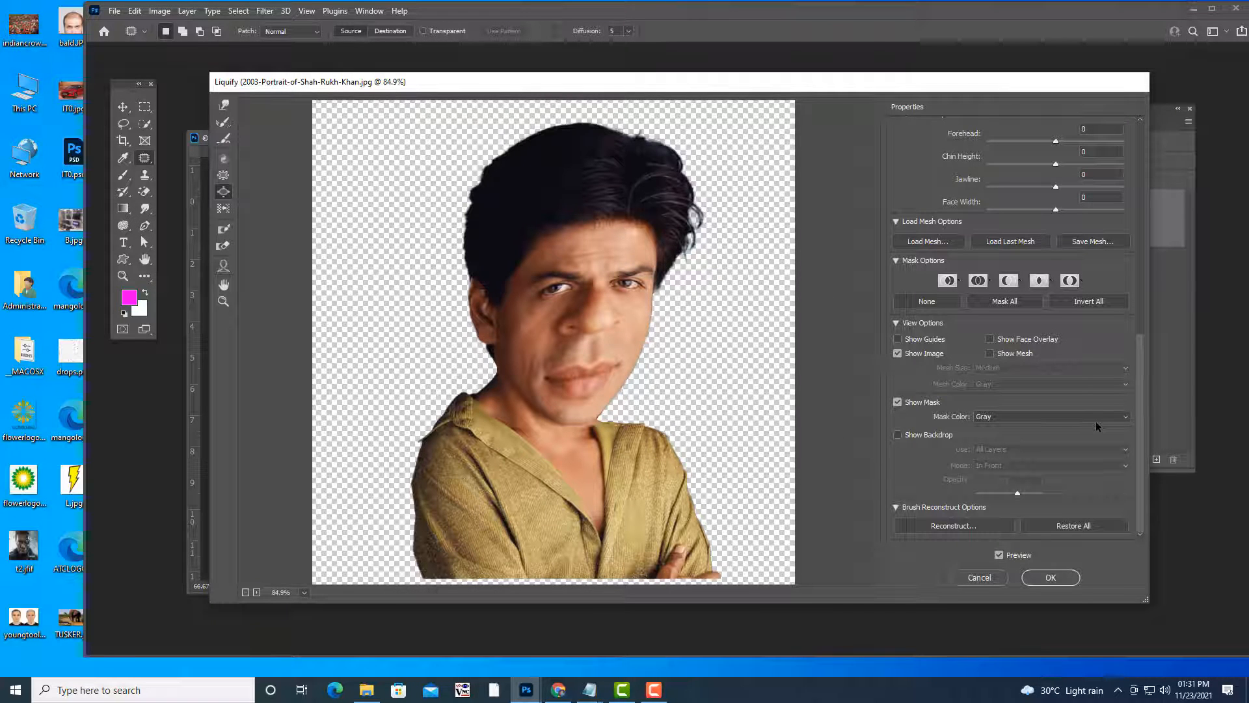
{"action": "left_click", "coordinate": [223, 177]}
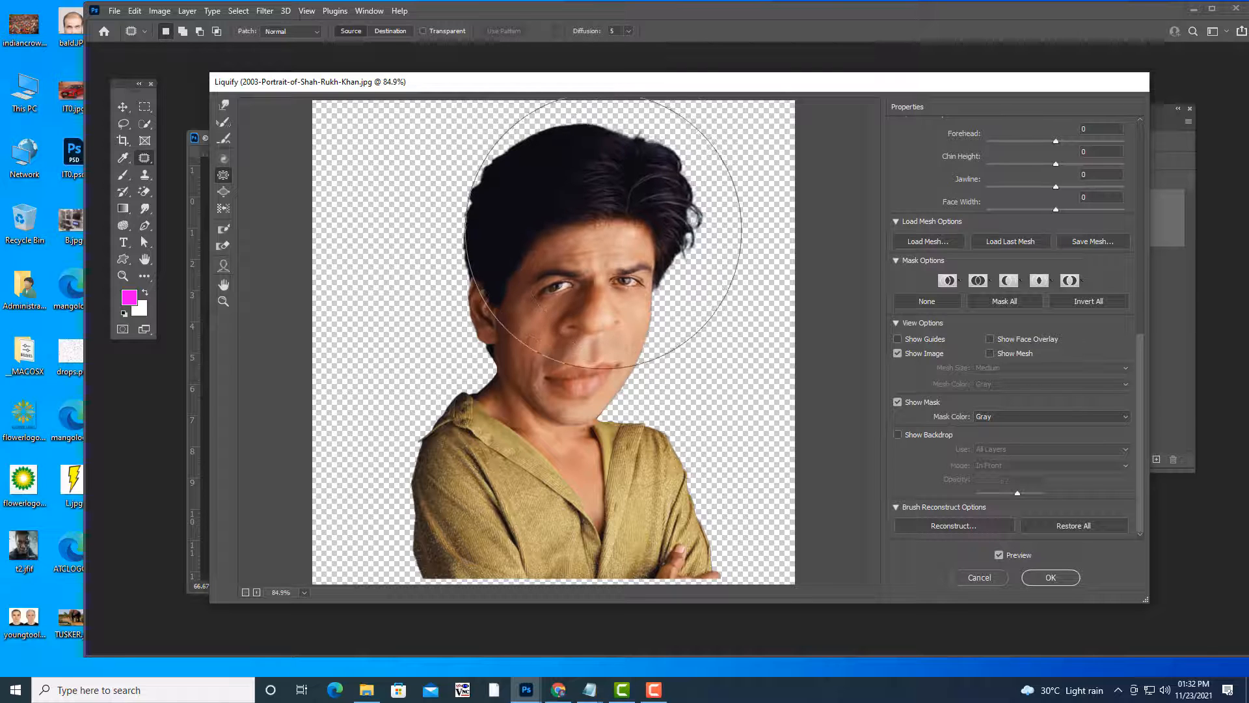
{"action": "mouse_move", "coordinate": [603, 232]}
{"action": "left_mouse_down"}
{"action": "mouse_move", "coordinate": [658, 182]}
{"action": "mouse_move", "coordinate": [553, 214]}
{"action": "mouse_move", "coordinate": [562, 244]}
{"action": "mouse_move", "coordinate": [614, 209]}
{"action": "left_mouse_up"}
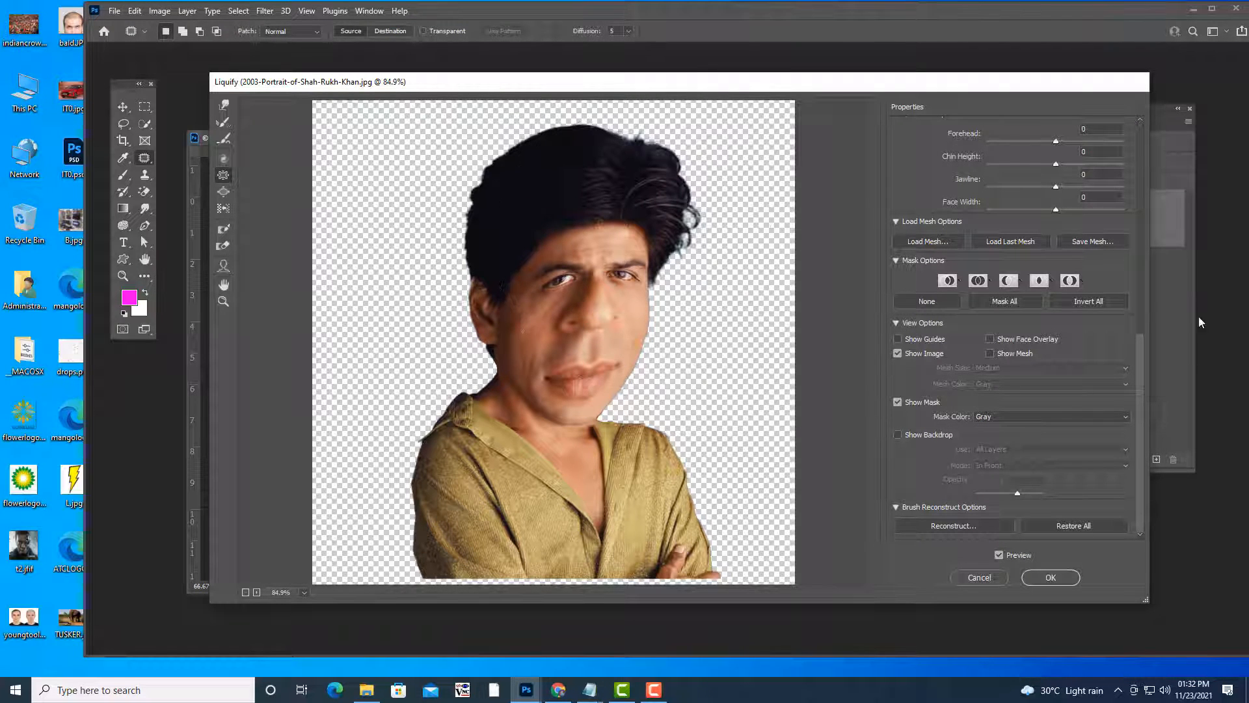
Push the hair inward above the visible ear and dent its top with the Forward Warp tool.
{"action": "left_click", "coordinate": [224, 104]}
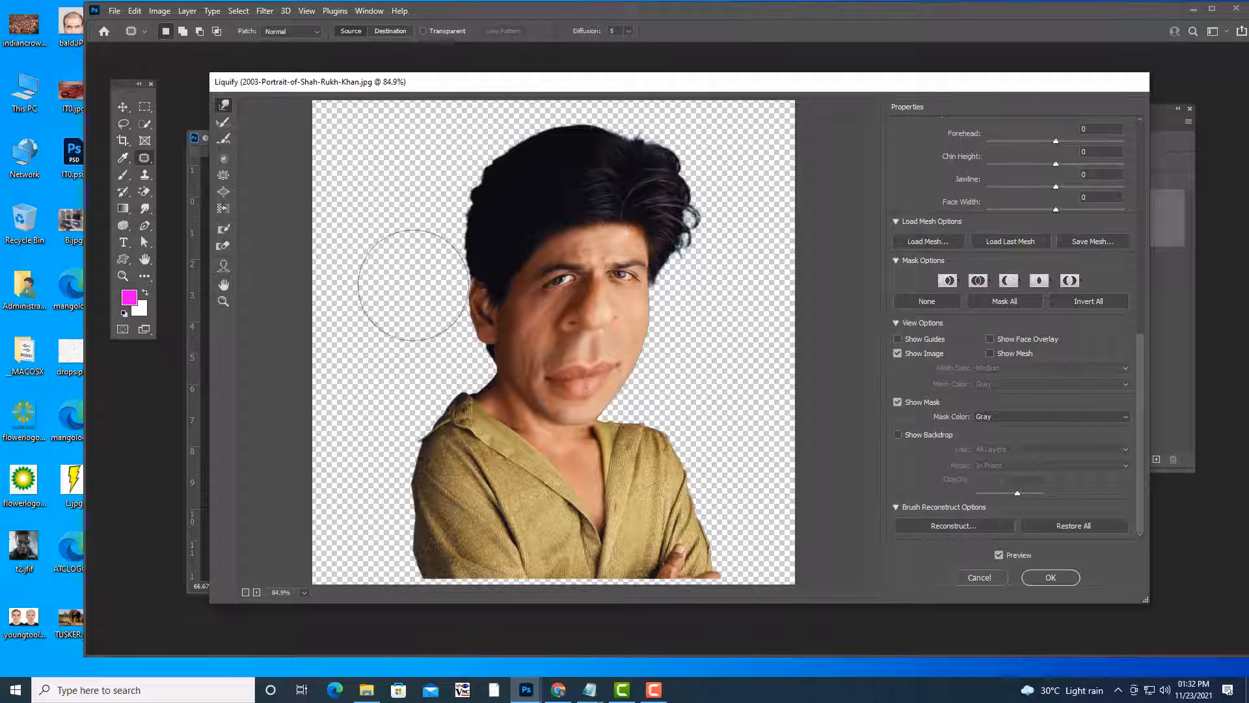
{"action": "key", "text": "bracketleft"}
{"action": "key", "text": "bracketleft"}
{"action": "key", "text": "bracketleft"}
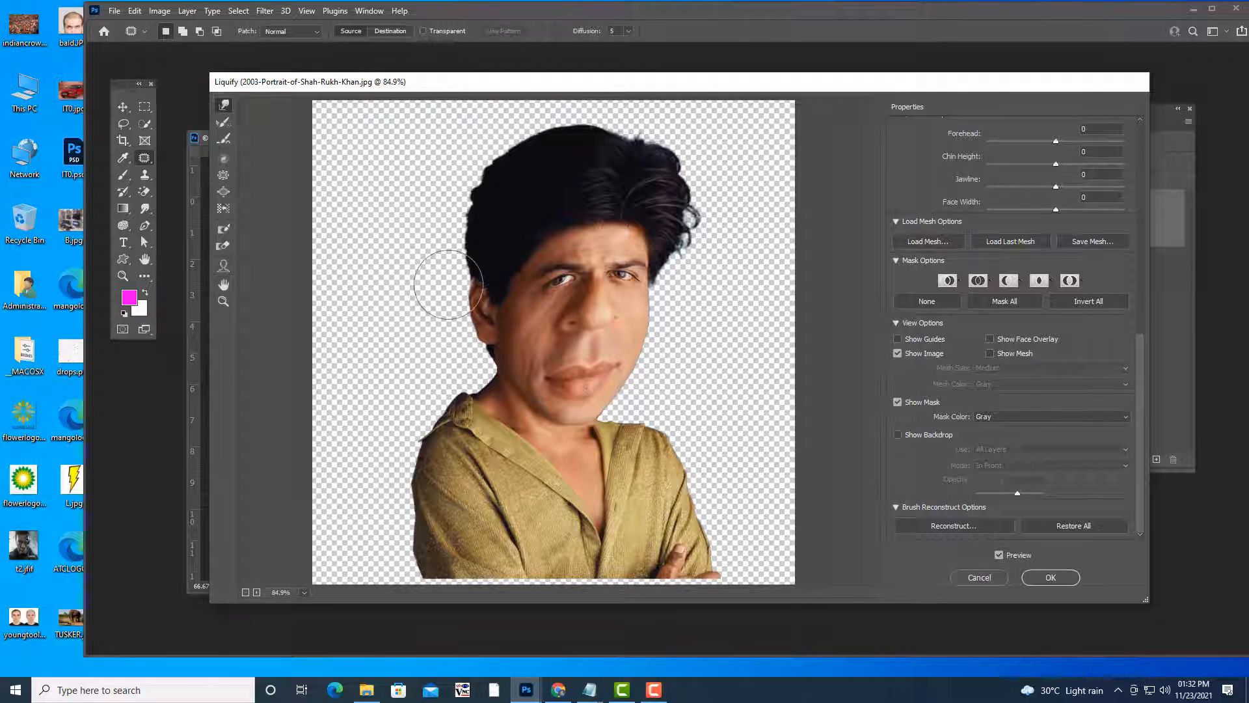
{"action": "key", "text": "bracketright"}
{"action": "key", "text": "bracketright"}
{"action": "key", "text": "bracketright"}
{"action": "left_click_drag", "start_coordinate": [504, 240], "coordinate": [511, 260]}
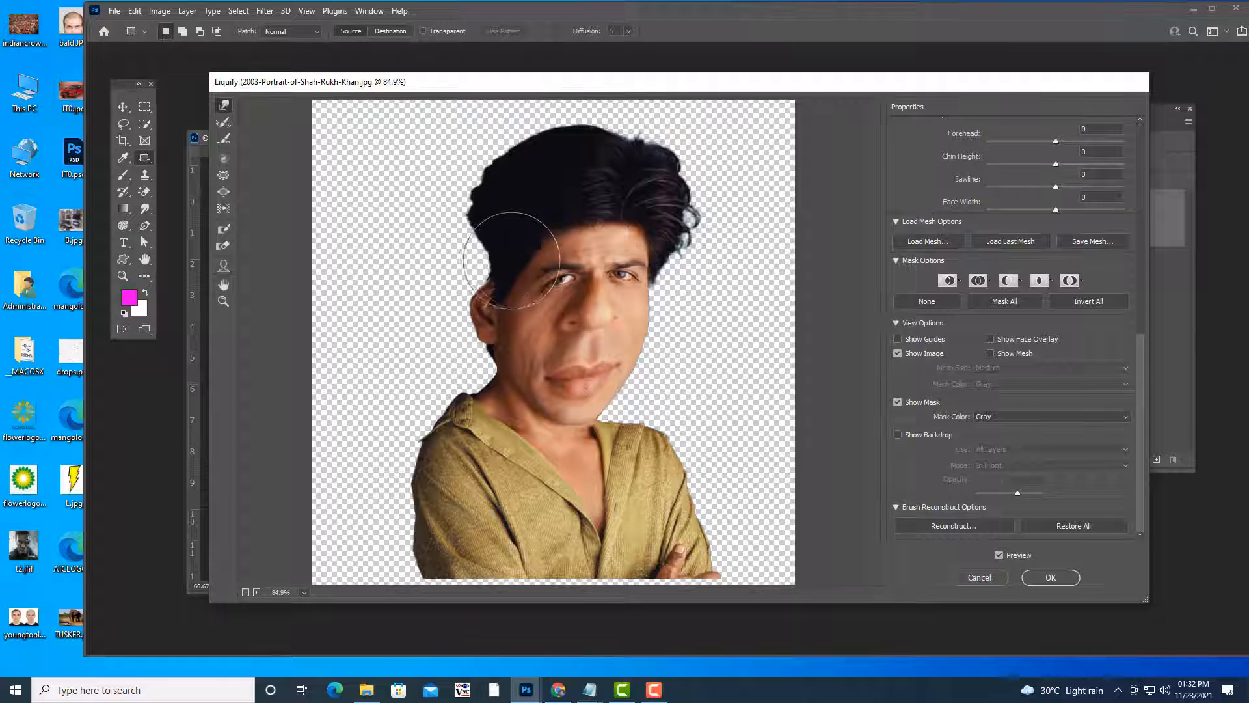
{"action": "left_click_drag", "start_coordinate": [654, 145], "coordinate": [633, 172]}
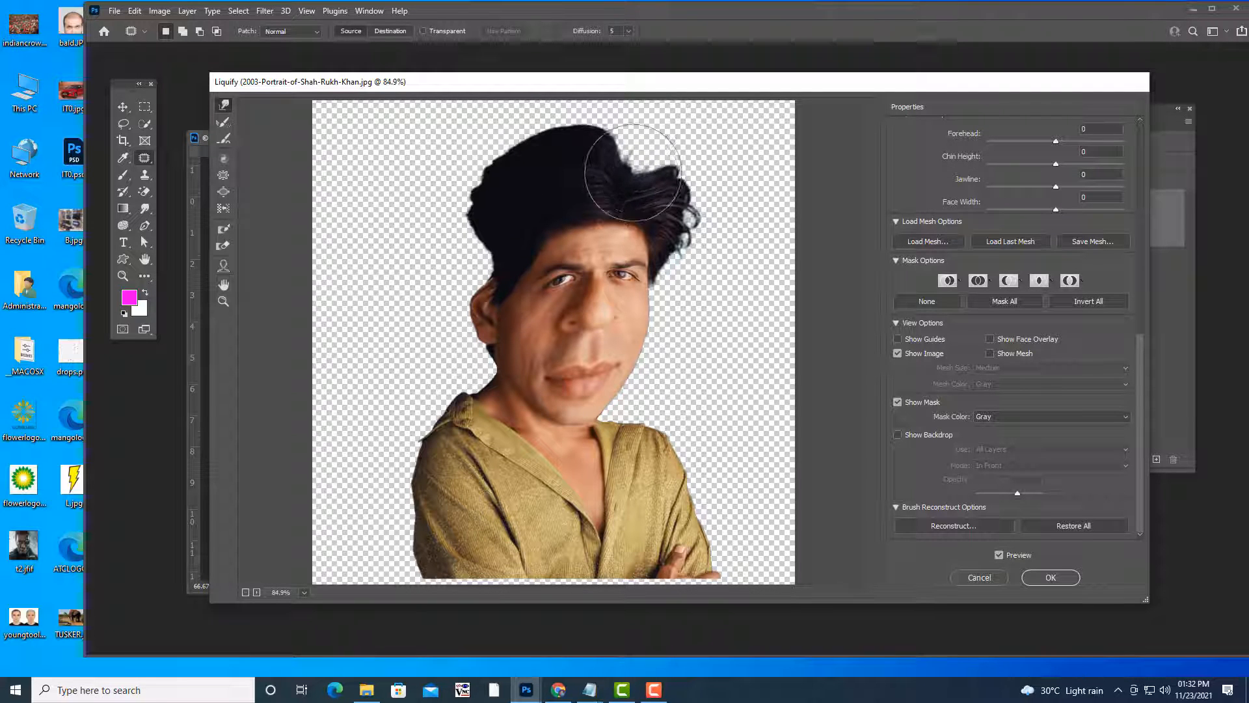
{"action": "key", "text": "ctrl+z"}
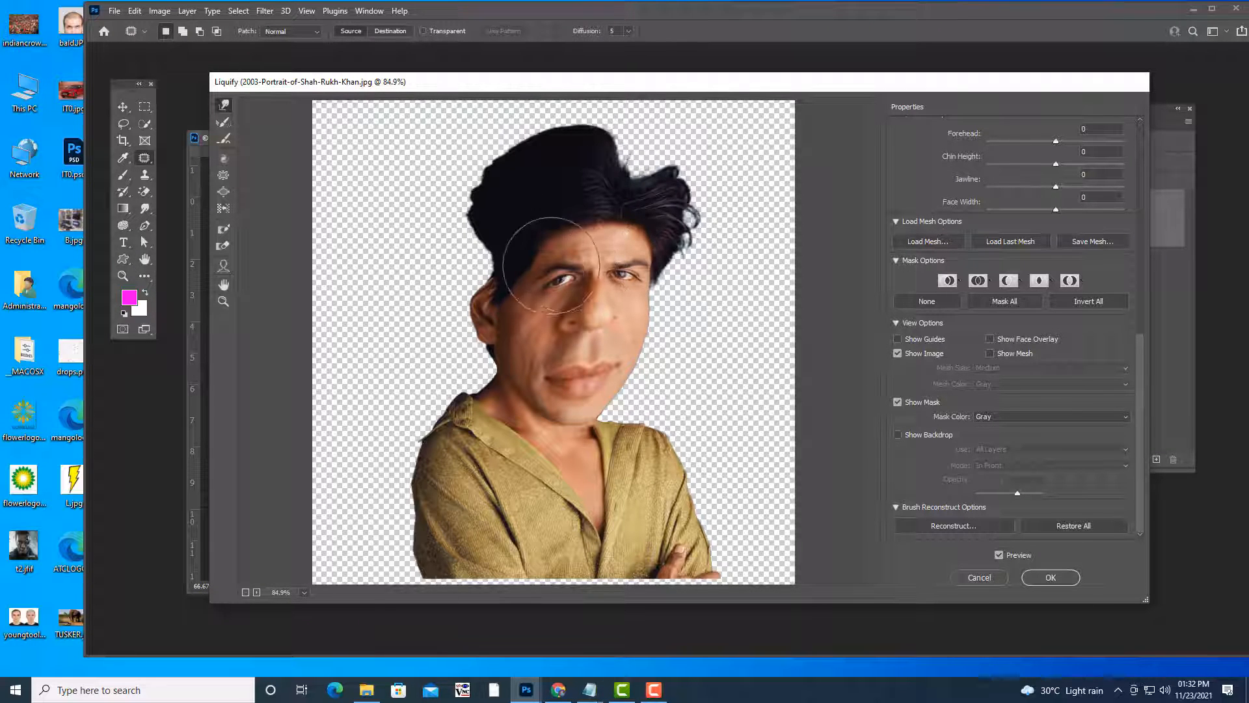
Pull the outer parts of both eyebrows upward using a smaller Forward Warp brush.
{"action": "key", "text": "bracketleft"}
{"action": "key", "text": "bracketleft"}
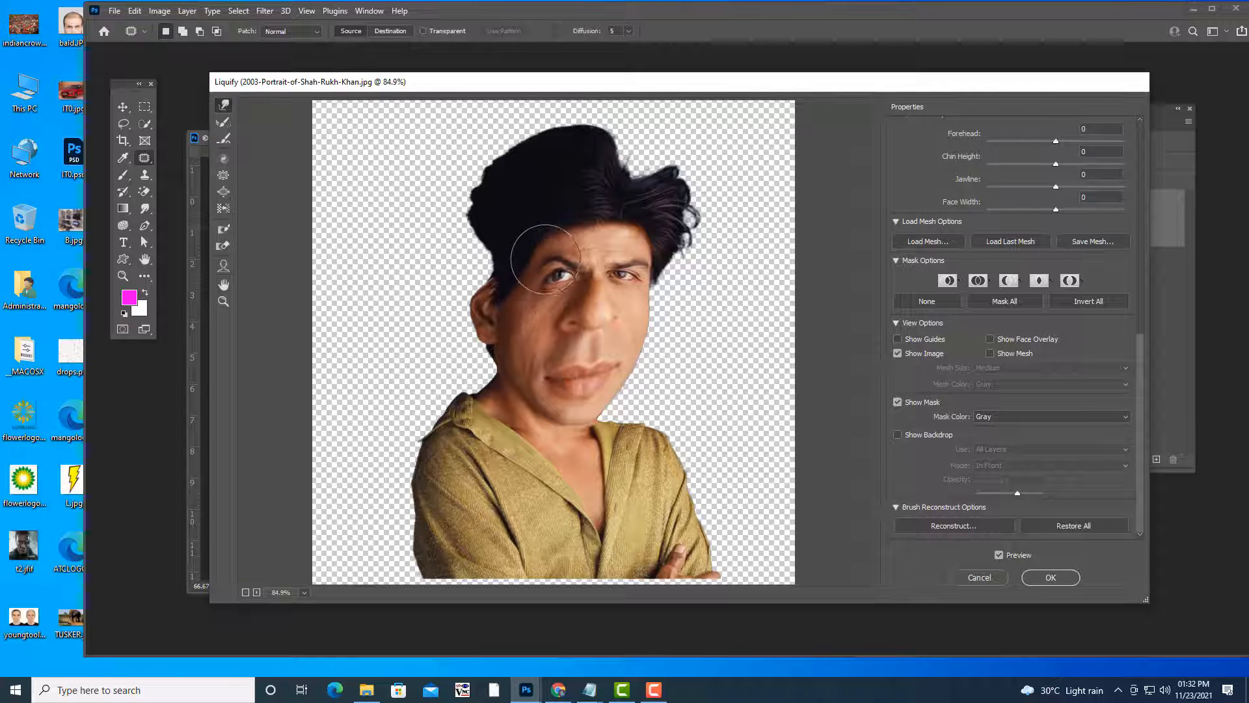
{"action": "left_click_drag", "start_coordinate": [545, 259], "coordinate": [550, 241]}
{"action": "left_click_drag", "start_coordinate": [638, 258], "coordinate": [642, 232]}
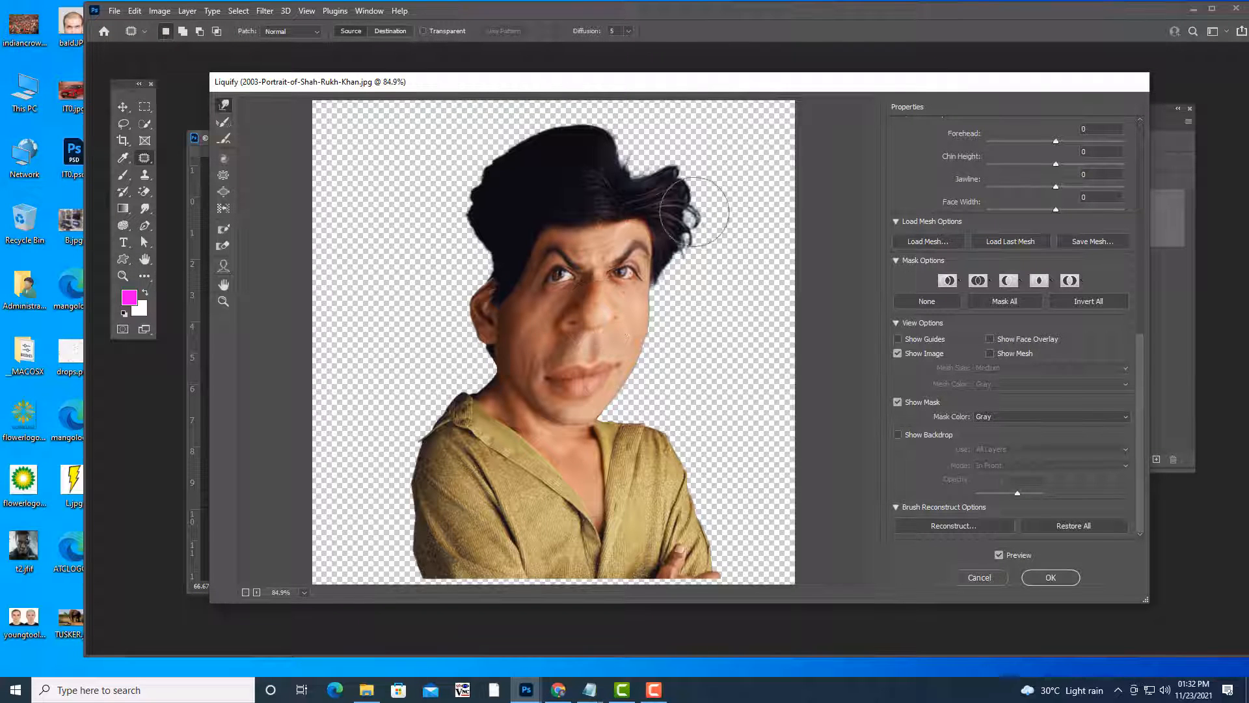
Push the hair edges inward at both temples with the Forward Warp tool to narrow the upper head.
{"action": "left_click_drag", "start_coordinate": [474, 271], "coordinate": [496, 268]}
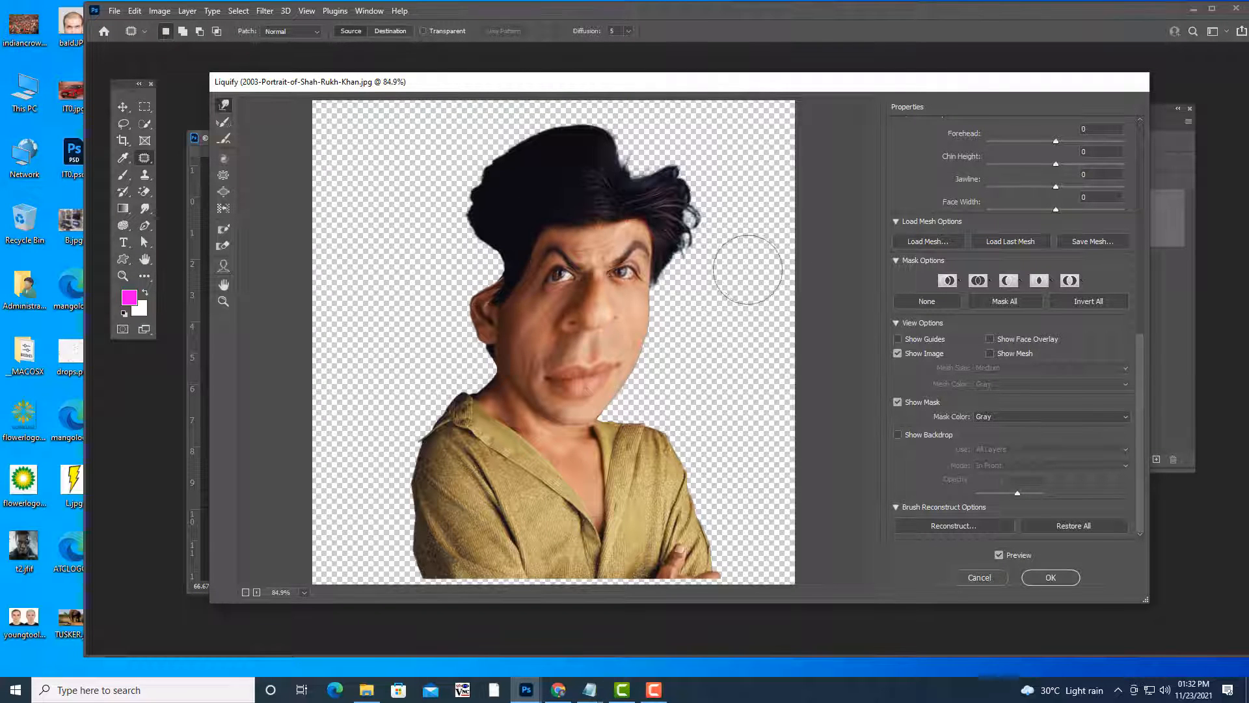
{"action": "left_click_drag", "start_coordinate": [663, 273], "coordinate": [641, 273]}
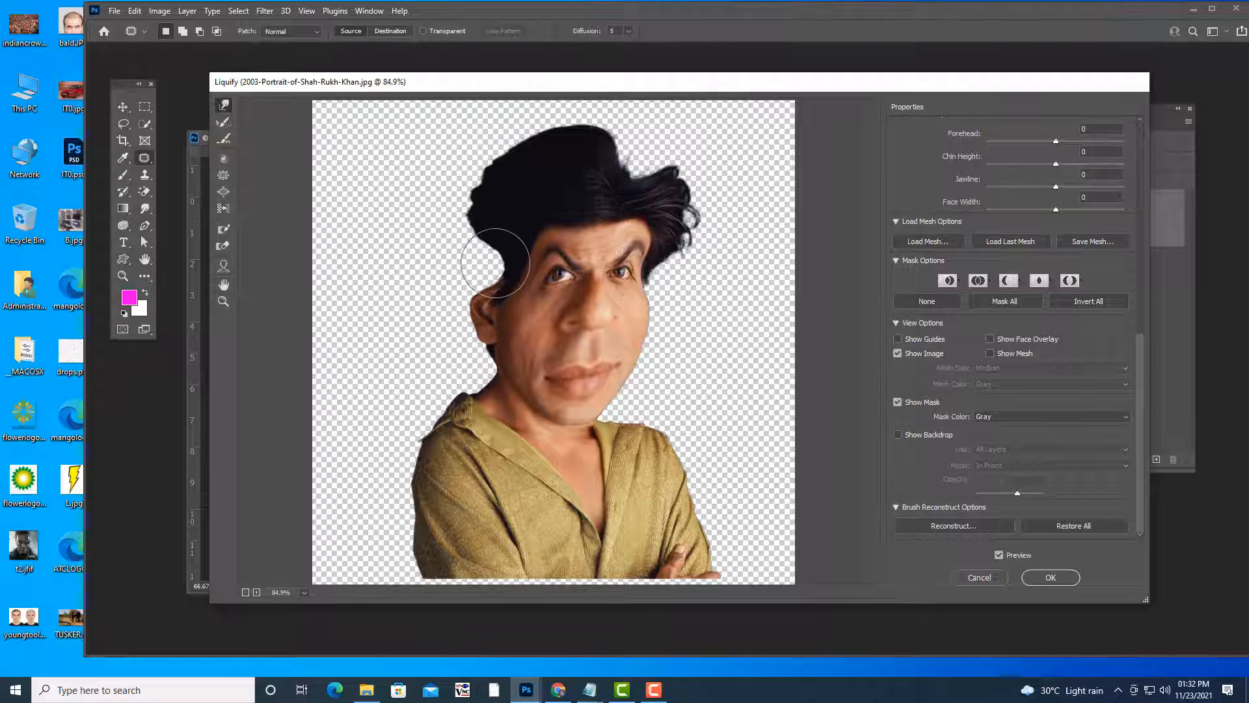
{"action": "left_click_drag", "start_coordinate": [495, 262], "coordinate": [506, 263]}
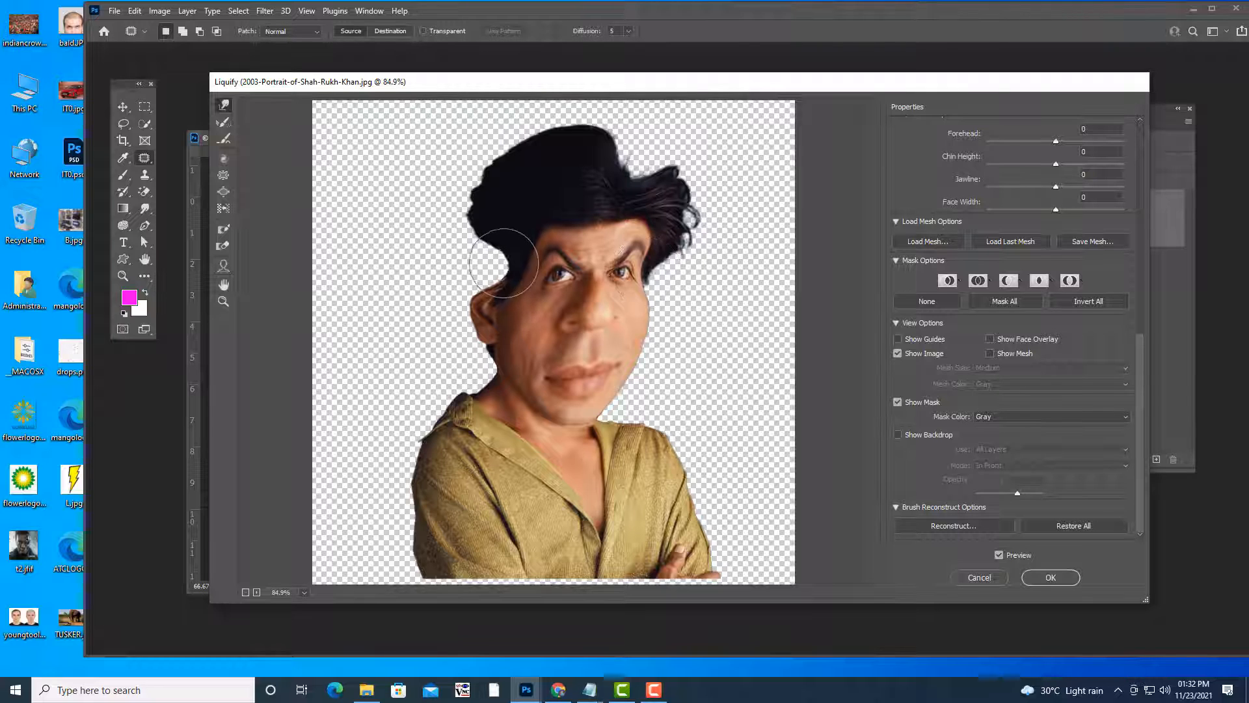
Enlarge the lips and lower face a little more with the Bloat tool centred on the mouth.
{"action": "left_click", "coordinate": [223, 191]}
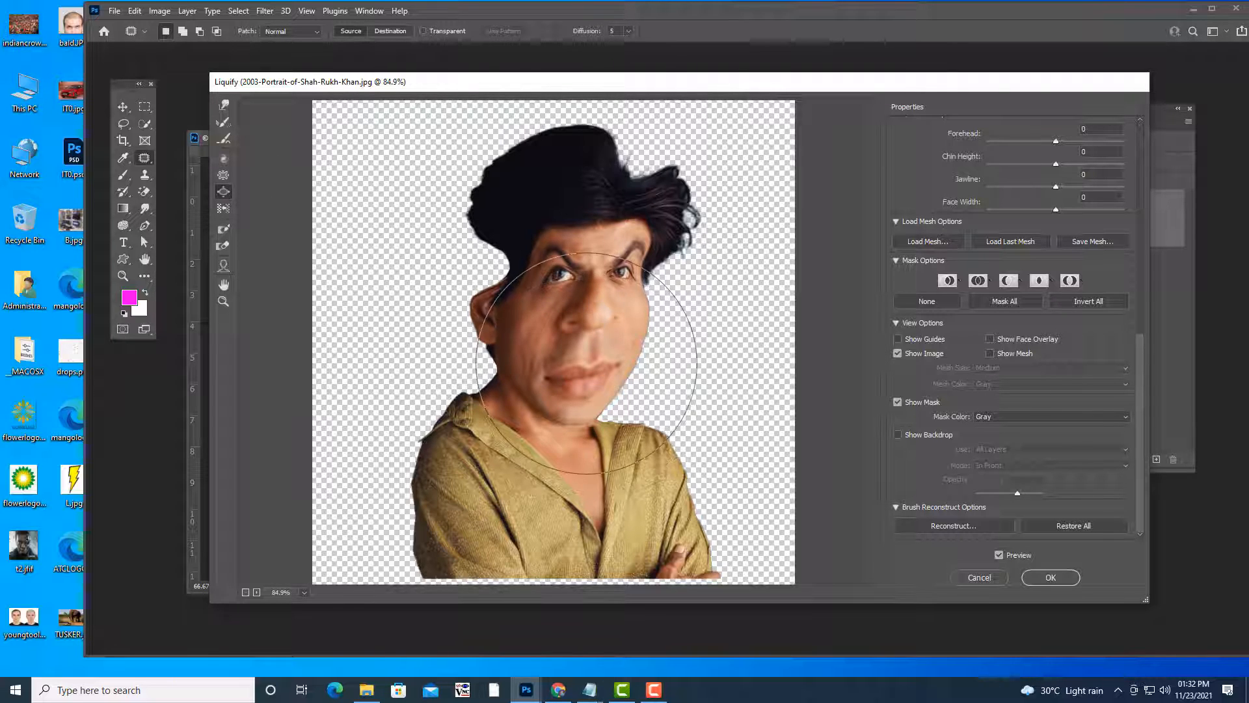
{"action": "left_click", "coordinate": [586, 363]}
{"action": "left_click", "coordinate": [593, 363]}
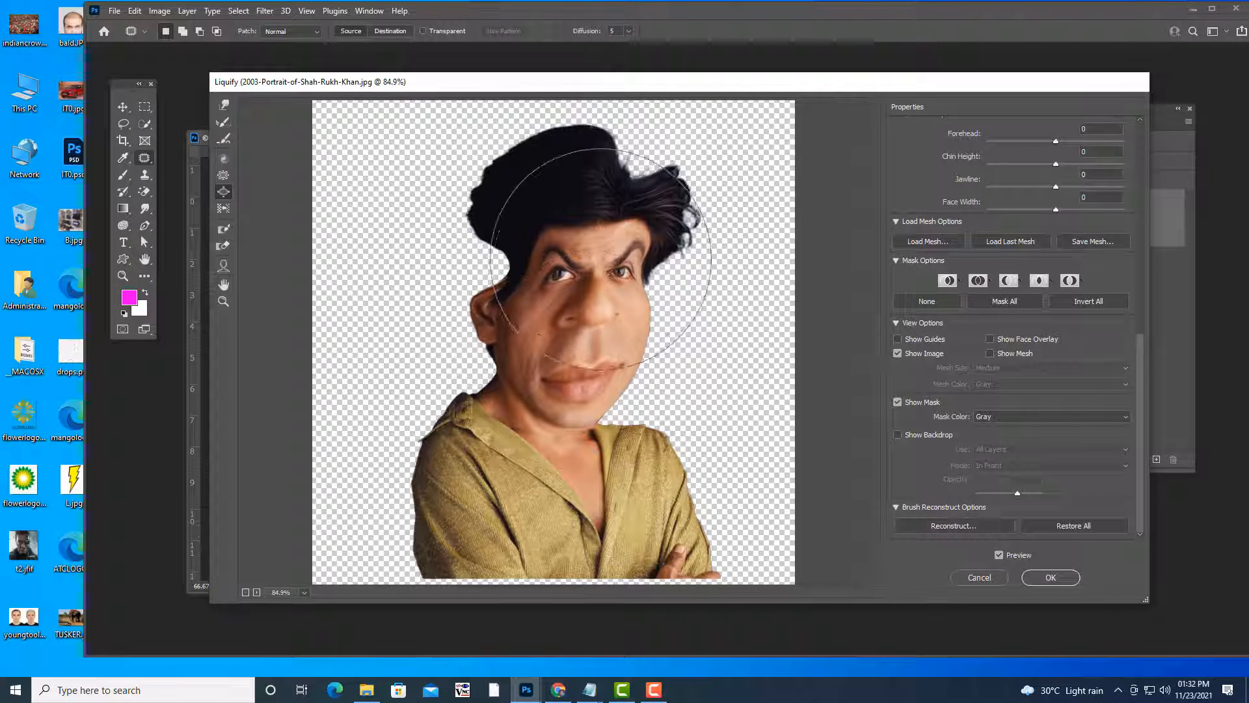
Reshape the nose using a larger Forward Warp brush and apply the Liquify distortion to the portrait.
{"action": "left_click", "coordinate": [224, 105]}
{"action": "left_click_drag", "start_coordinate": [576, 340], "coordinate": [602, 316]}
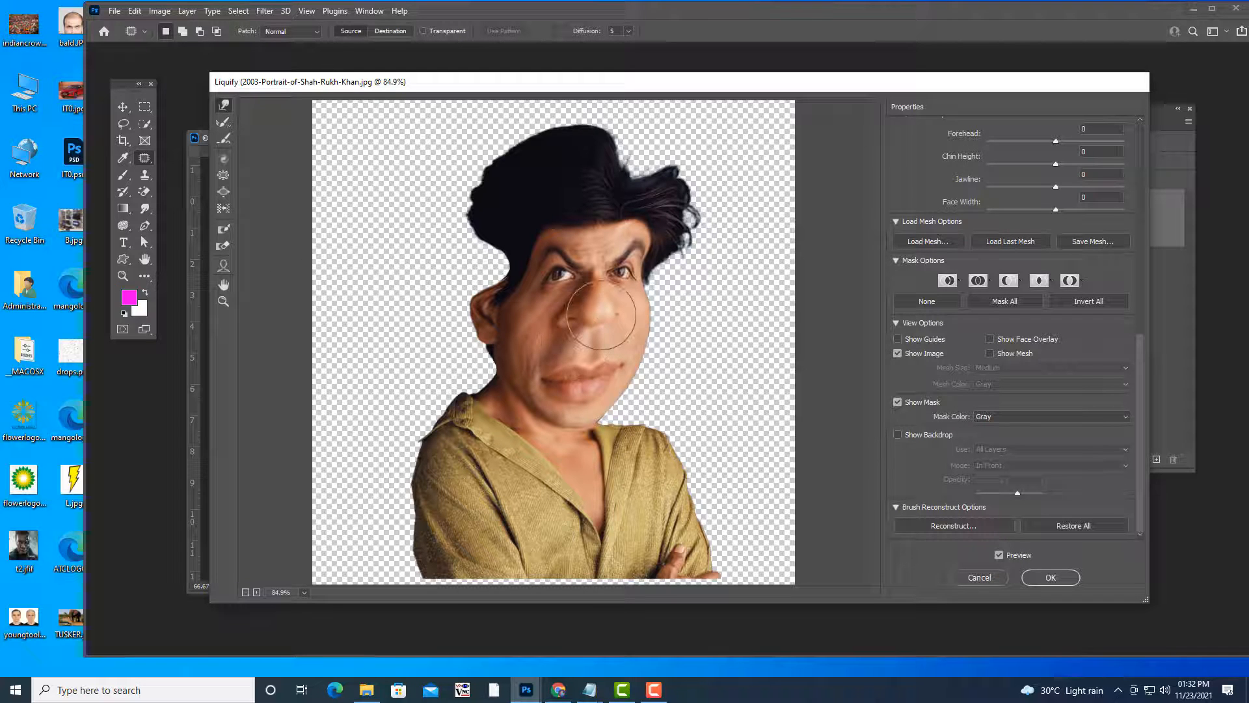
{"action": "key", "text": "bracketright"}
{"action": "key", "text": "bracketright"}
{"action": "key", "text": "bracketright"}
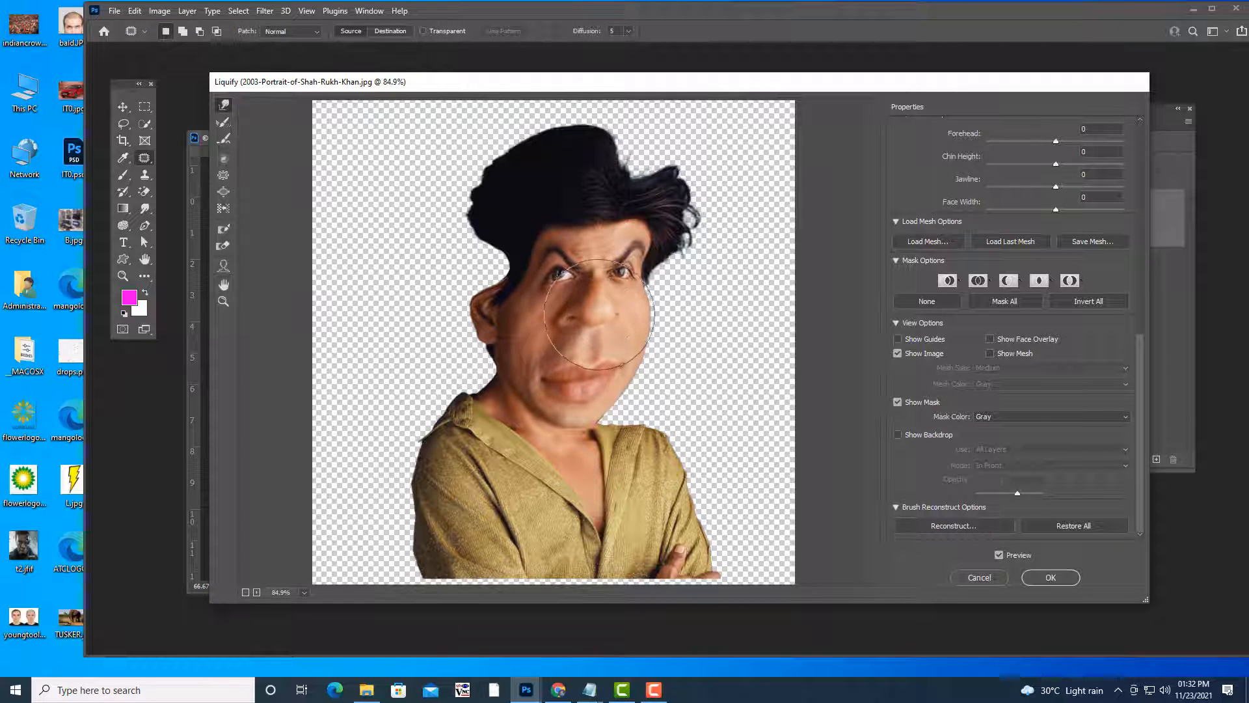
{"action": "left_click_drag", "start_coordinate": [598, 311], "coordinate": [605, 317]}
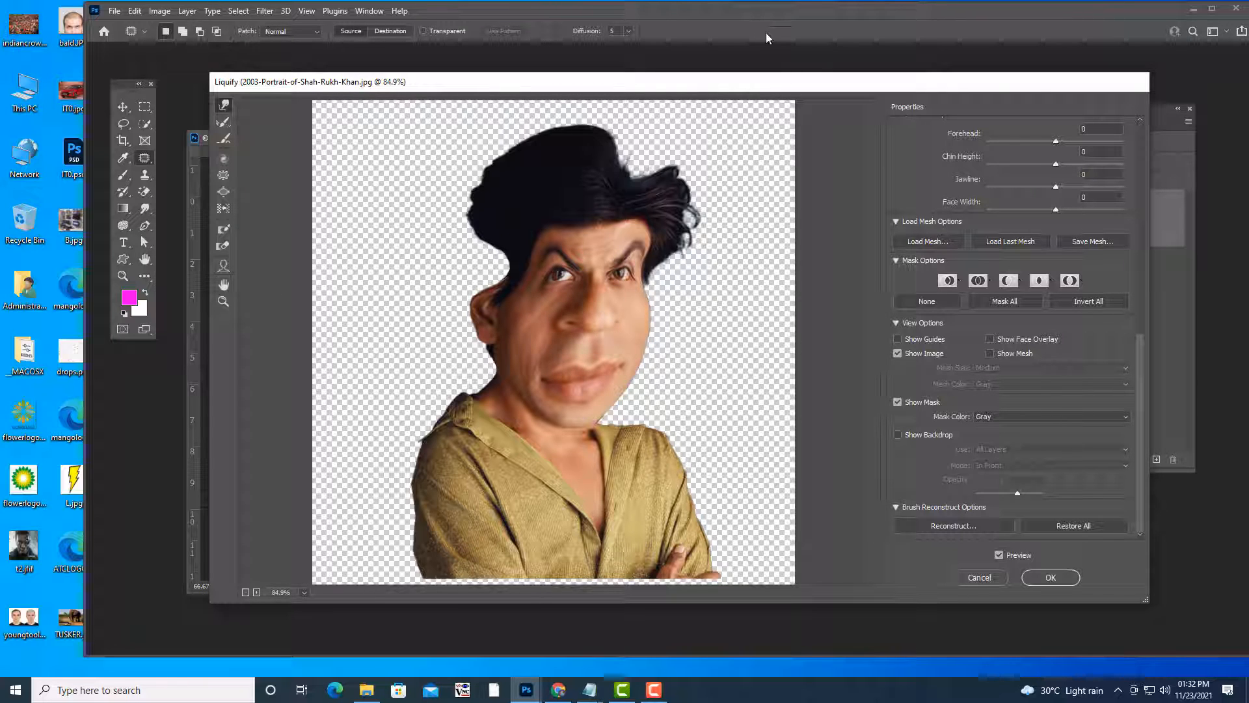
{"action": "left_click_drag", "start_coordinate": [640, 81], "coordinate": [630, 69]}
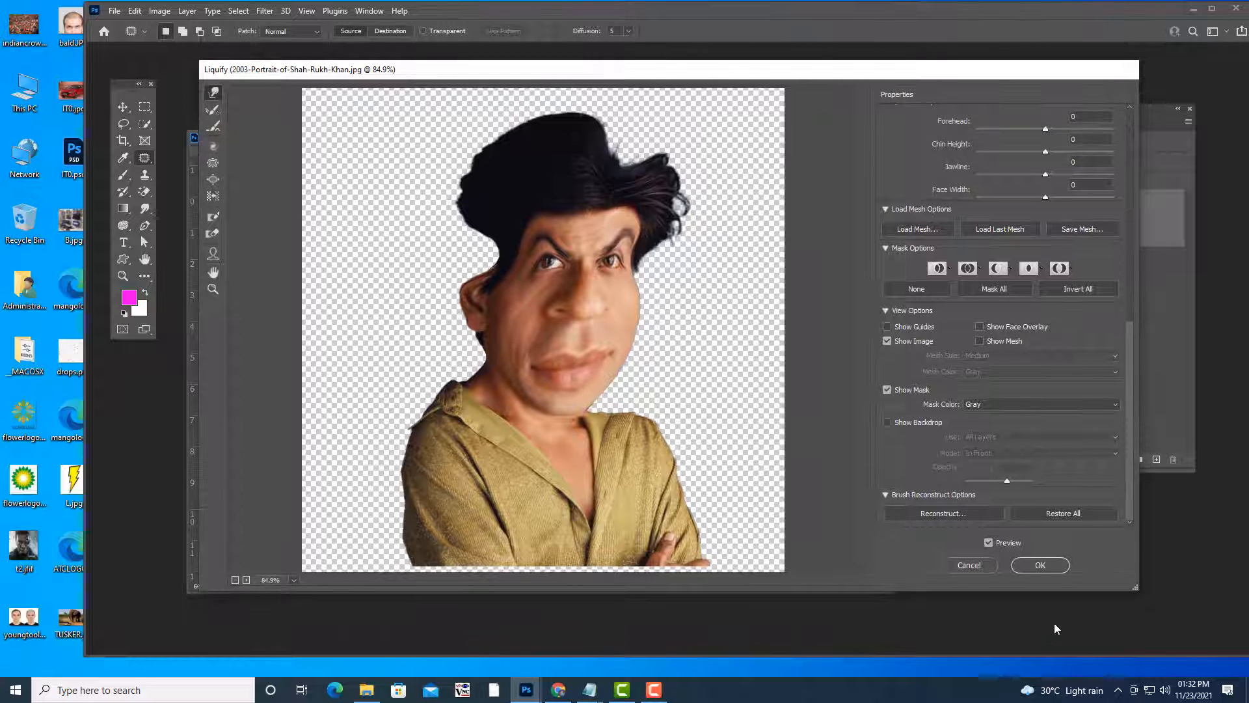
{"action": "left_click", "coordinate": [1044, 563]}
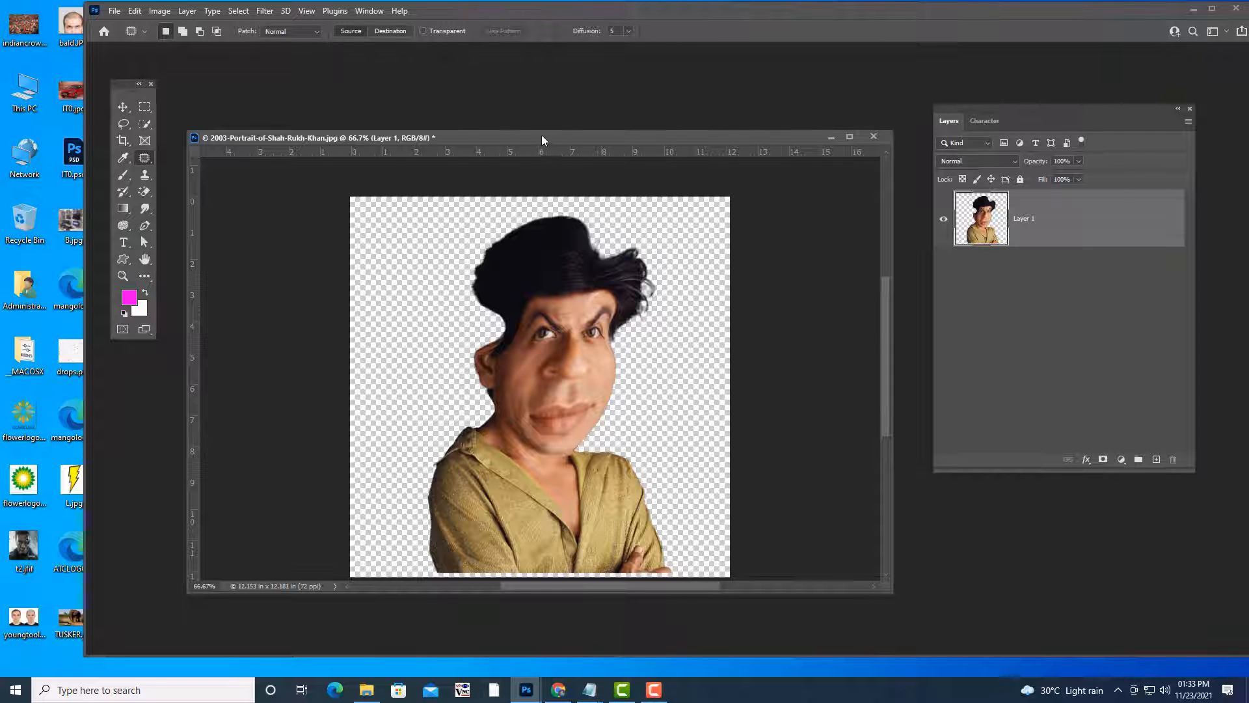
Rearrange the workspace with a larger document window and the Layers panel moved closer, and view the image at 100%.
{"action": "left_click_drag", "start_coordinate": [542, 138], "coordinate": [510, 91]}
{"action": "left_click_drag", "start_coordinate": [853, 537], "coordinate": [908, 600]}
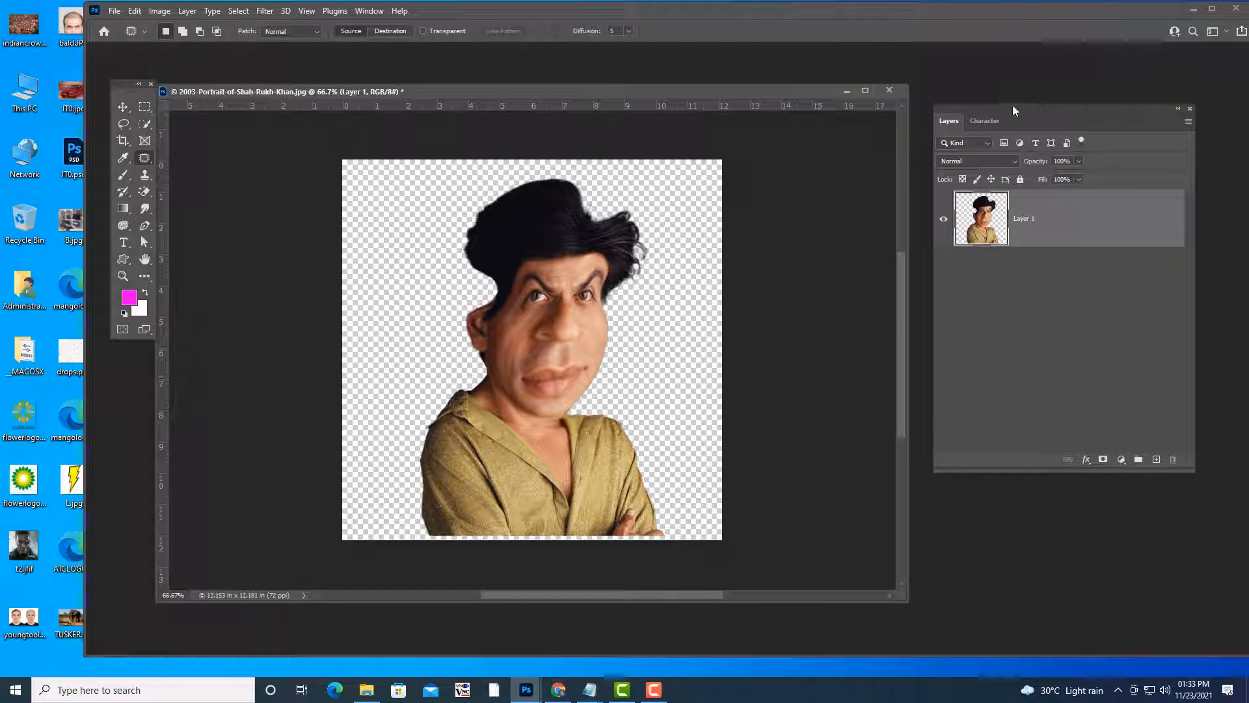
{"action": "left_click_drag", "start_coordinate": [1013, 106], "coordinate": [977, 115]}
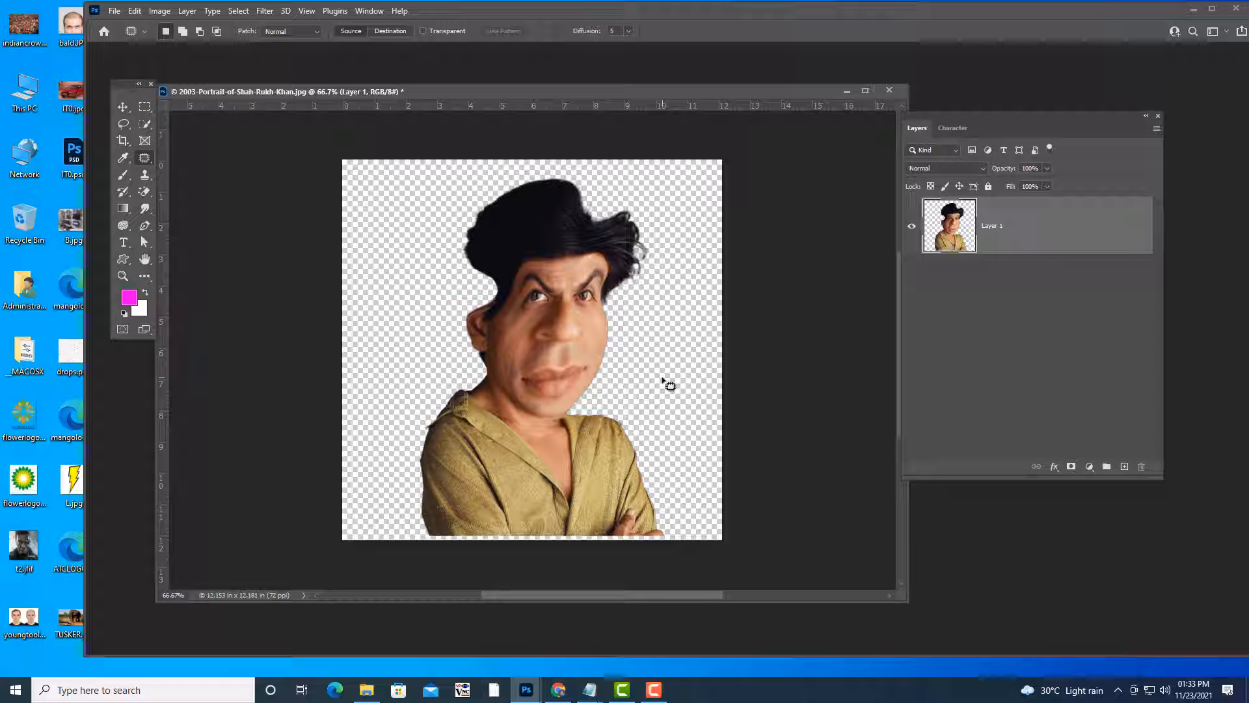
{"action": "left_click_drag", "start_coordinate": [905, 596], "coordinate": [920, 612]}
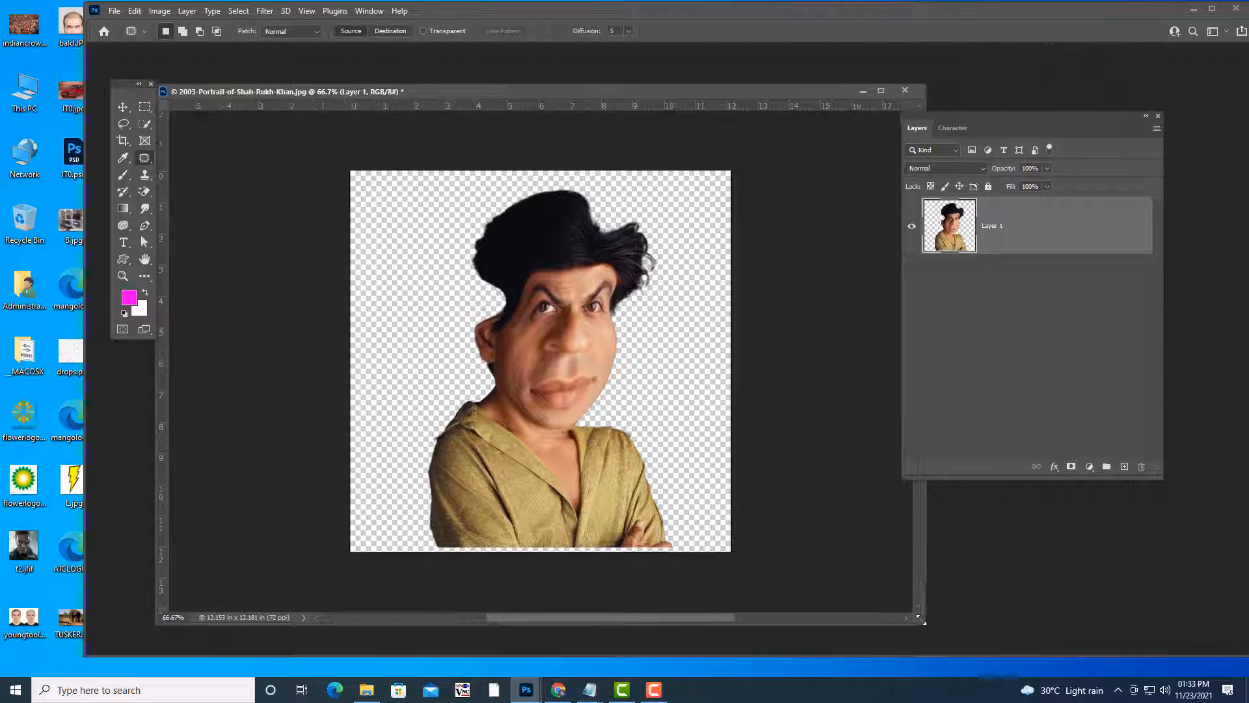
{"action": "key", "text": "ctrl+1"}
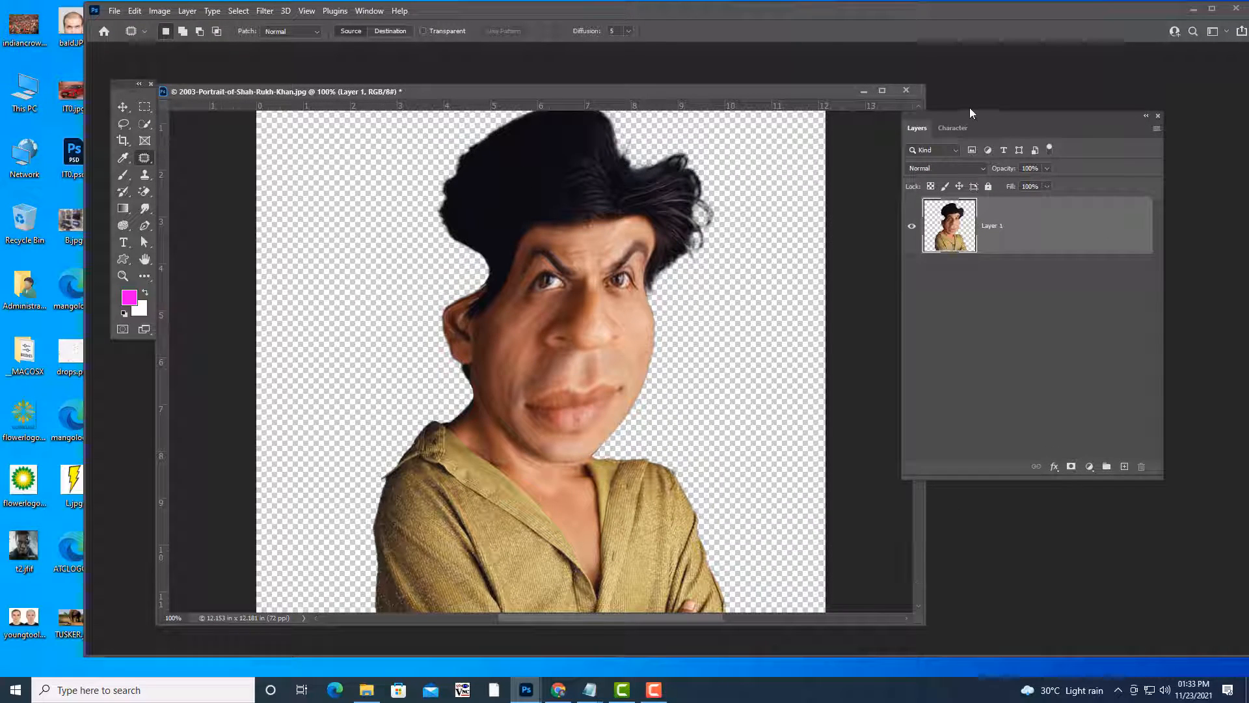
Add a new empty layer above the portrait and set the Pen tool to Path mode.
{"action": "left_click_drag", "start_coordinate": [970, 110], "coordinate": [1024, 98]}
{"action": "left_click", "coordinate": [1179, 453]}
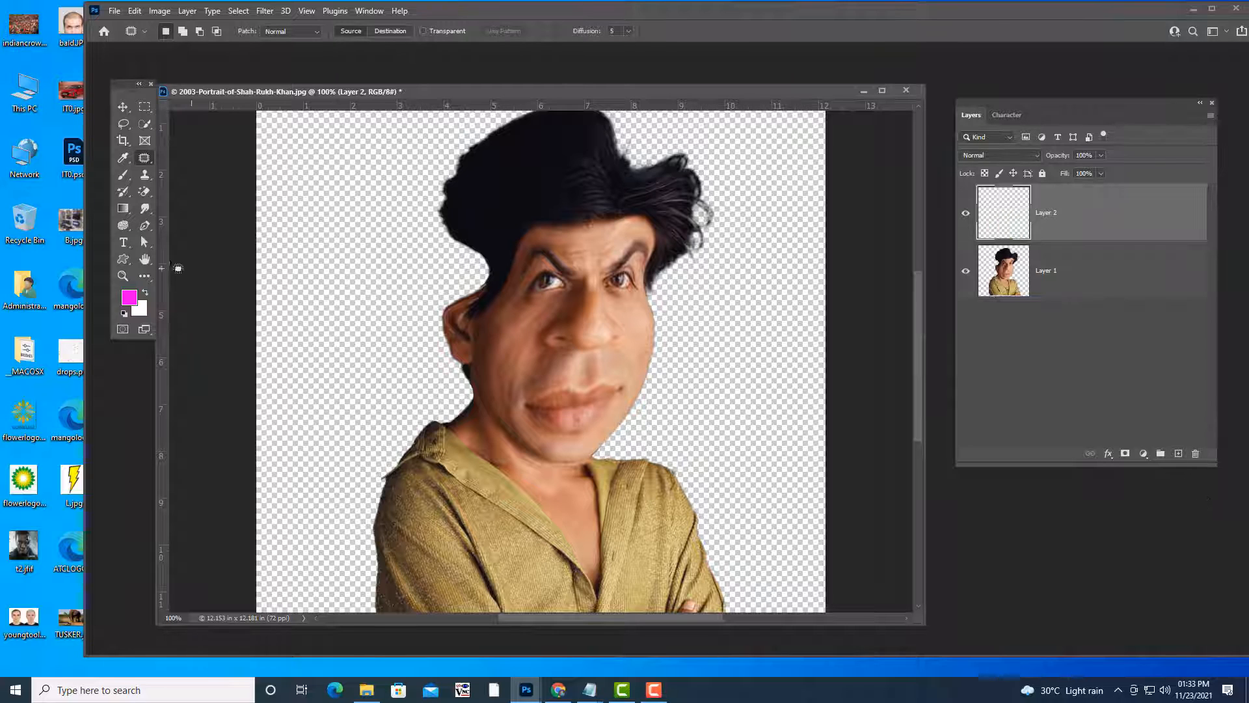
{"action": "left_click", "coordinate": [145, 226]}
{"action": "left_click", "coordinate": [175, 225]}
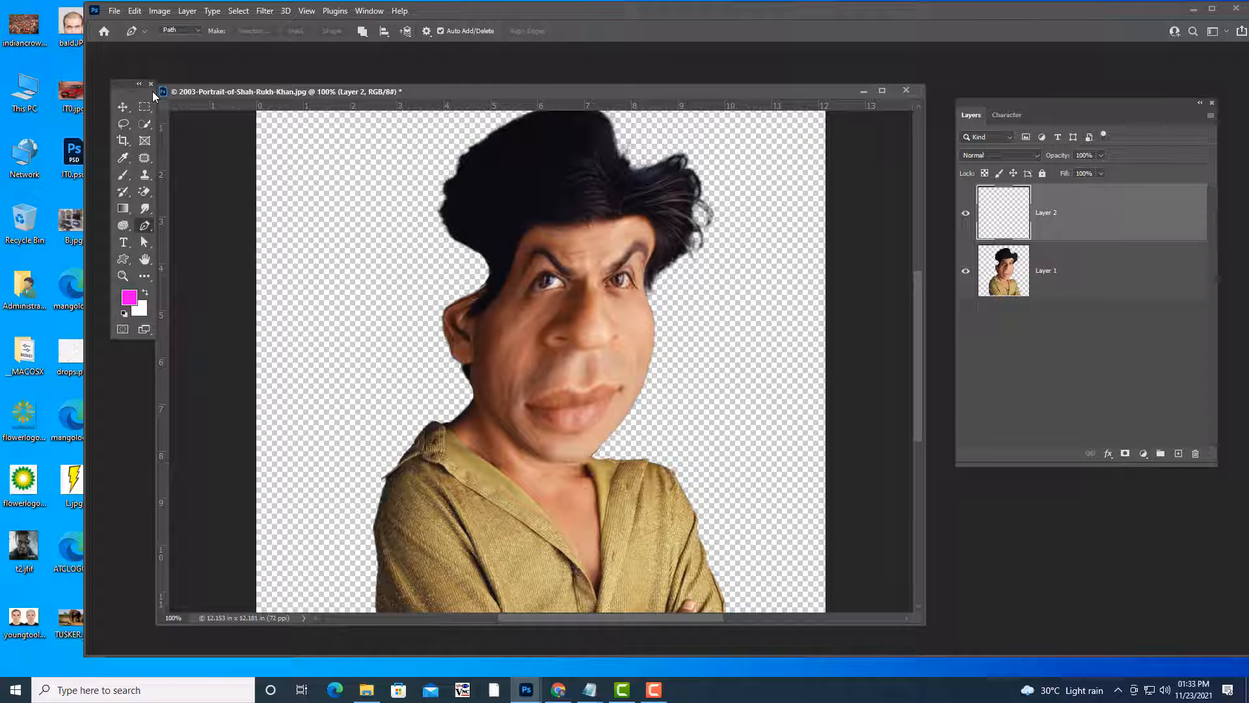
{"action": "left_click", "coordinate": [181, 30]}
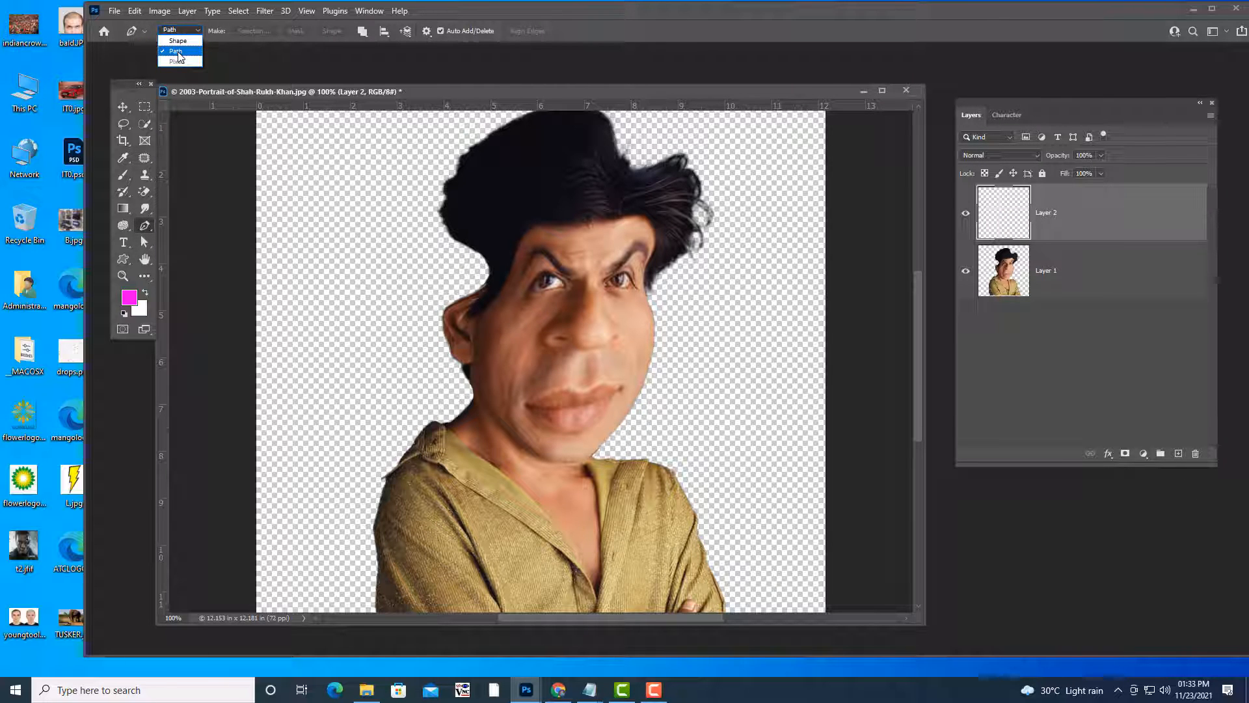
{"action": "left_click", "coordinate": [179, 52]}
Trace a closed Pen path around the outline of the lips with the image at 200%.
{"action": "left_click_drag", "start_coordinate": [529, 86], "coordinate": [548, 106]}
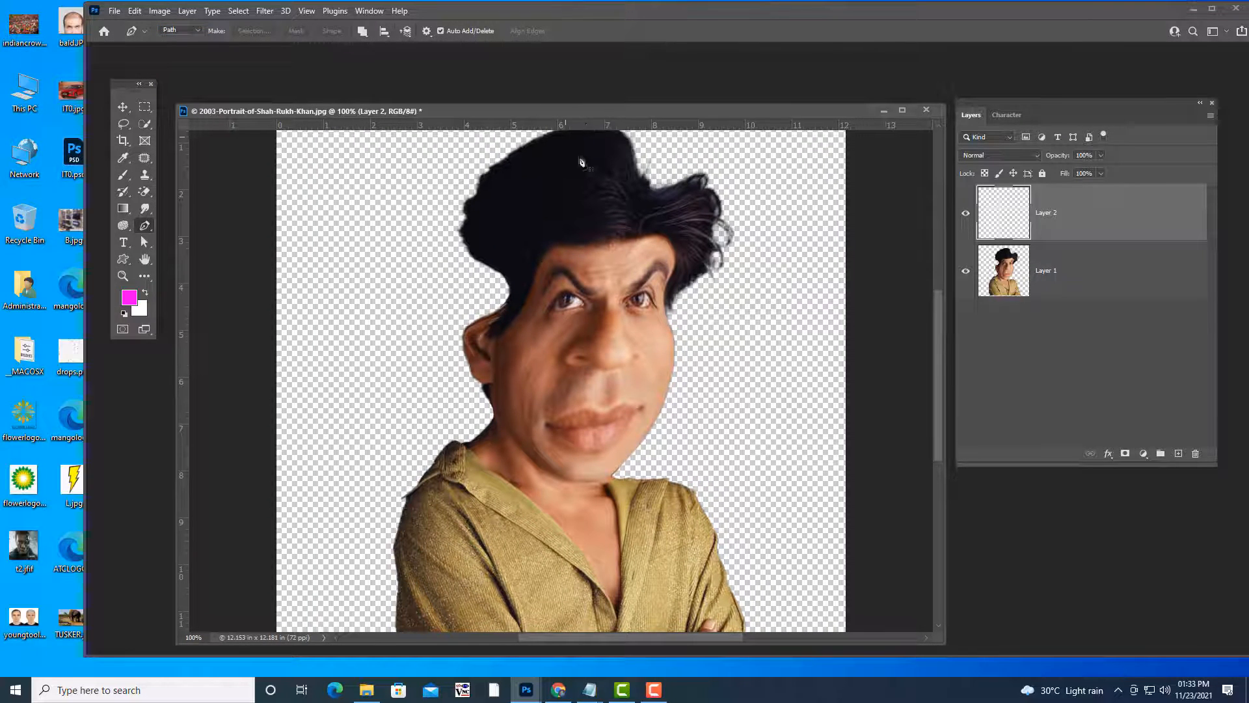
{"action": "key", "text": "ctrl+plus"}
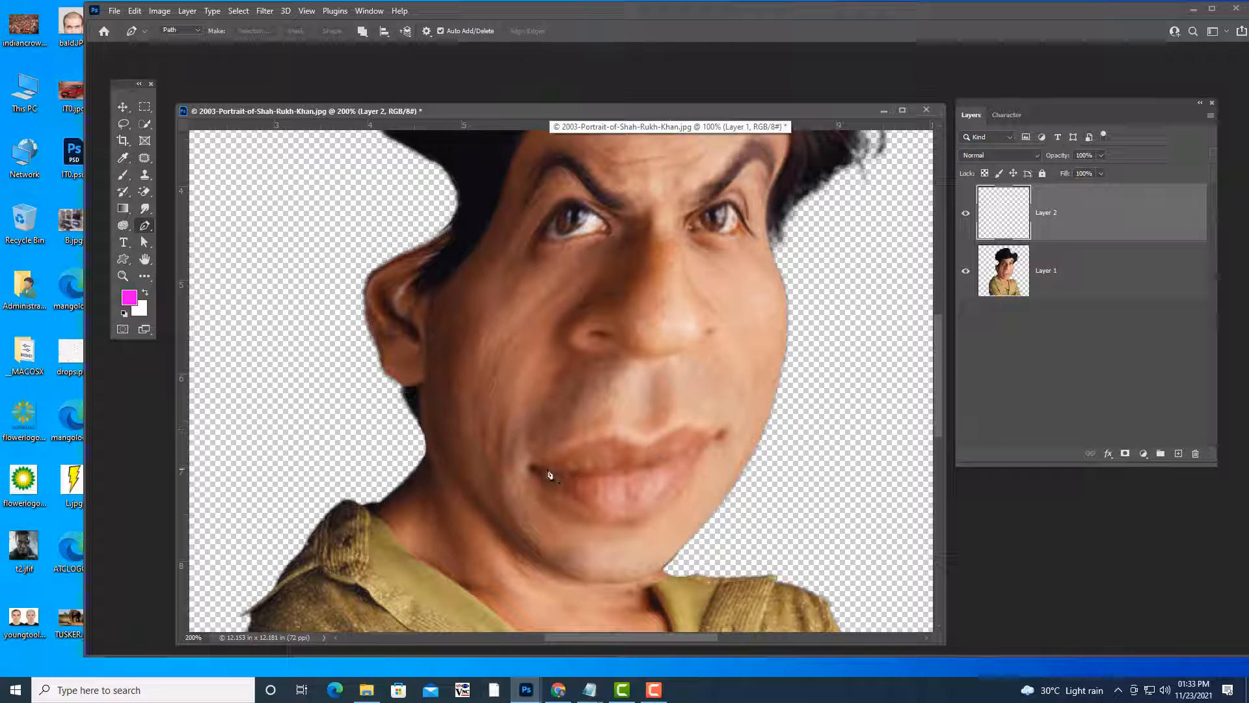
{"action": "left_click", "coordinate": [531, 467]}
{"action": "left_click_drag", "start_coordinate": [612, 435], "coordinate": [698, 428]}
{"action": "left_click", "coordinate": [727, 433]}
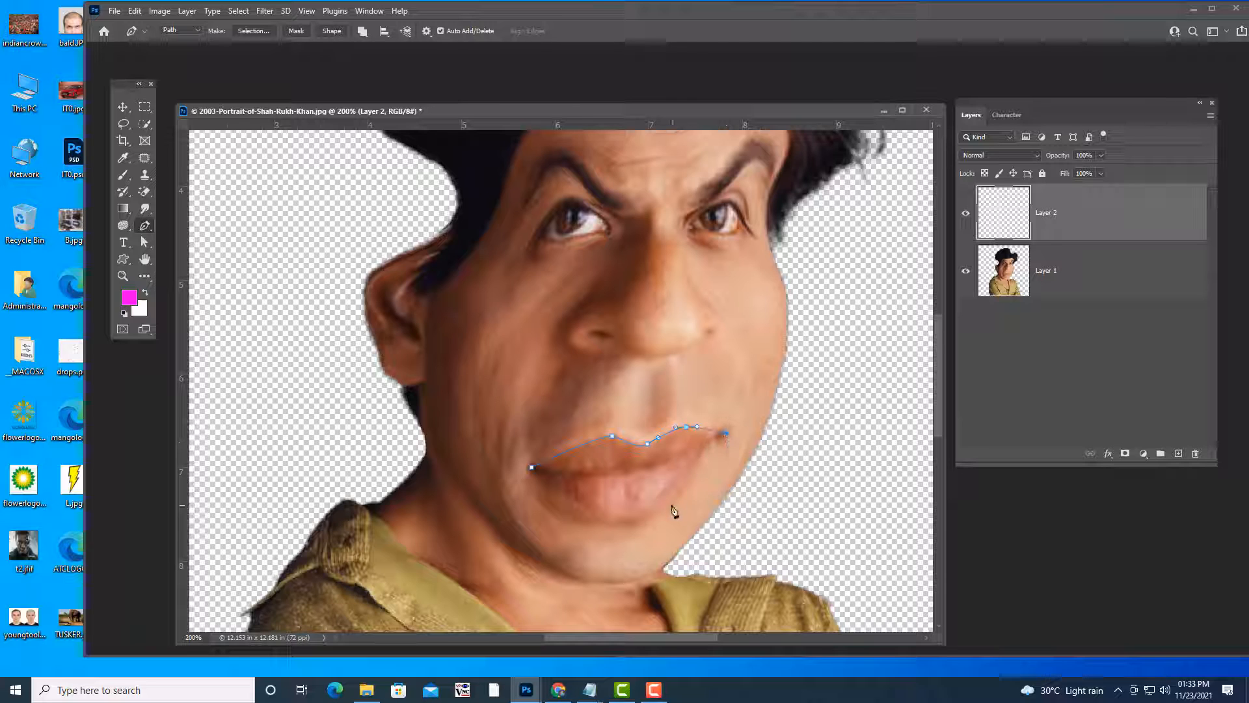
{"action": "left_click", "coordinate": [649, 520]}
{"action": "left_click_drag", "start_coordinate": [651, 524], "coordinate": [575, 514]}
{"action": "left_click", "coordinate": [532, 468]}
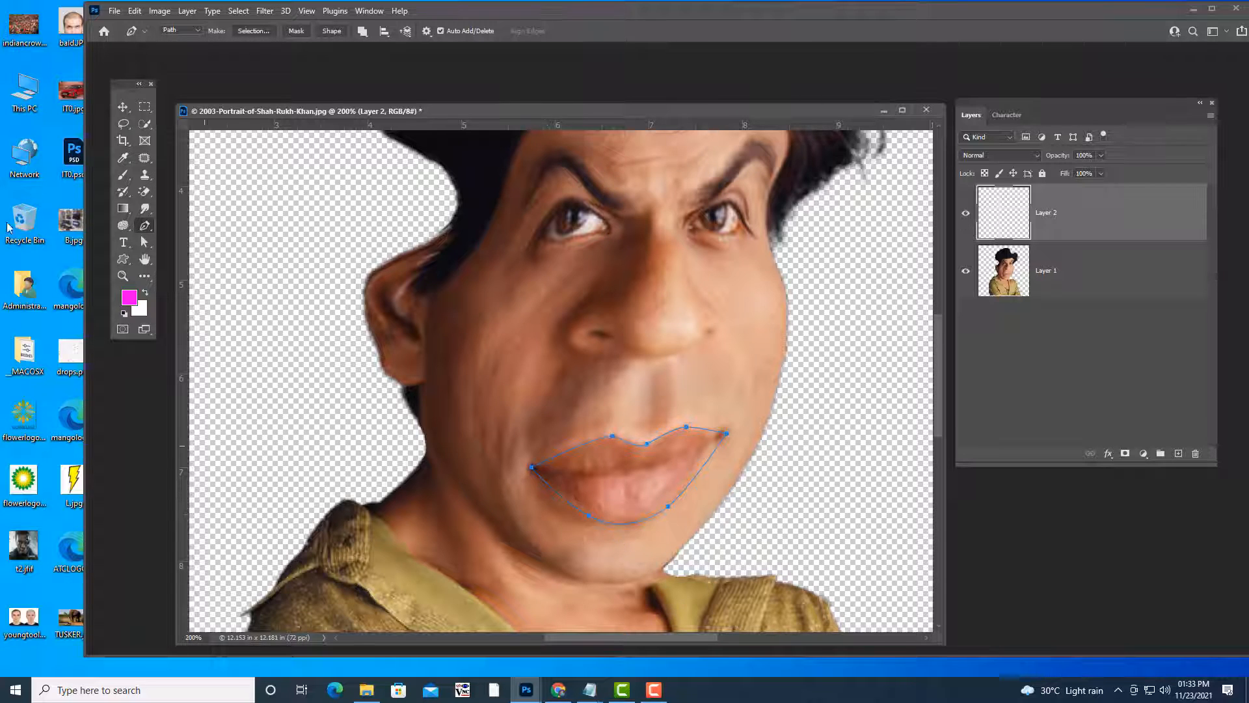
Refine the lip path by moving its anchor points with the Direct Selection tool to follow the mouth's edges and corners.
{"action": "left_click", "coordinate": [145, 244]}
{"action": "left_click", "coordinate": [188, 242]}
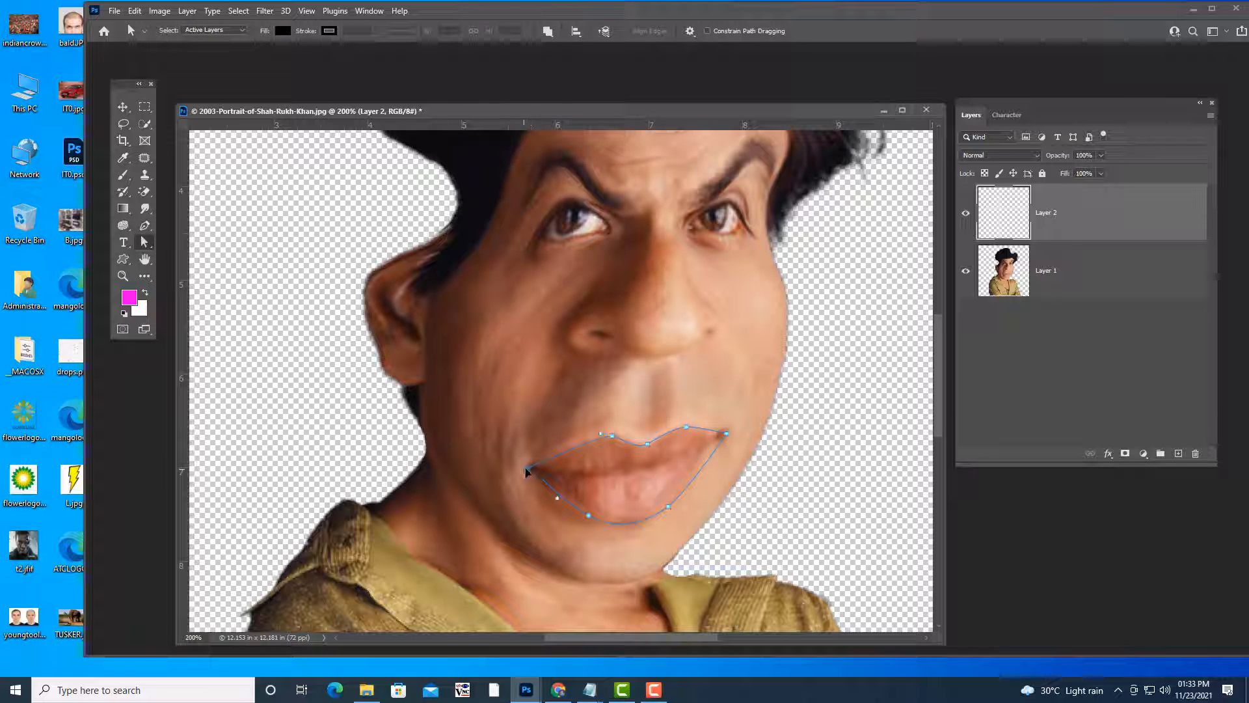
{"action": "left_click", "coordinate": [614, 436]}
{"action": "left_click_drag", "start_coordinate": [681, 428], "coordinate": [682, 426]}
{"action": "left_click", "coordinate": [726, 434]}
{"action": "left_click", "coordinate": [670, 511]}
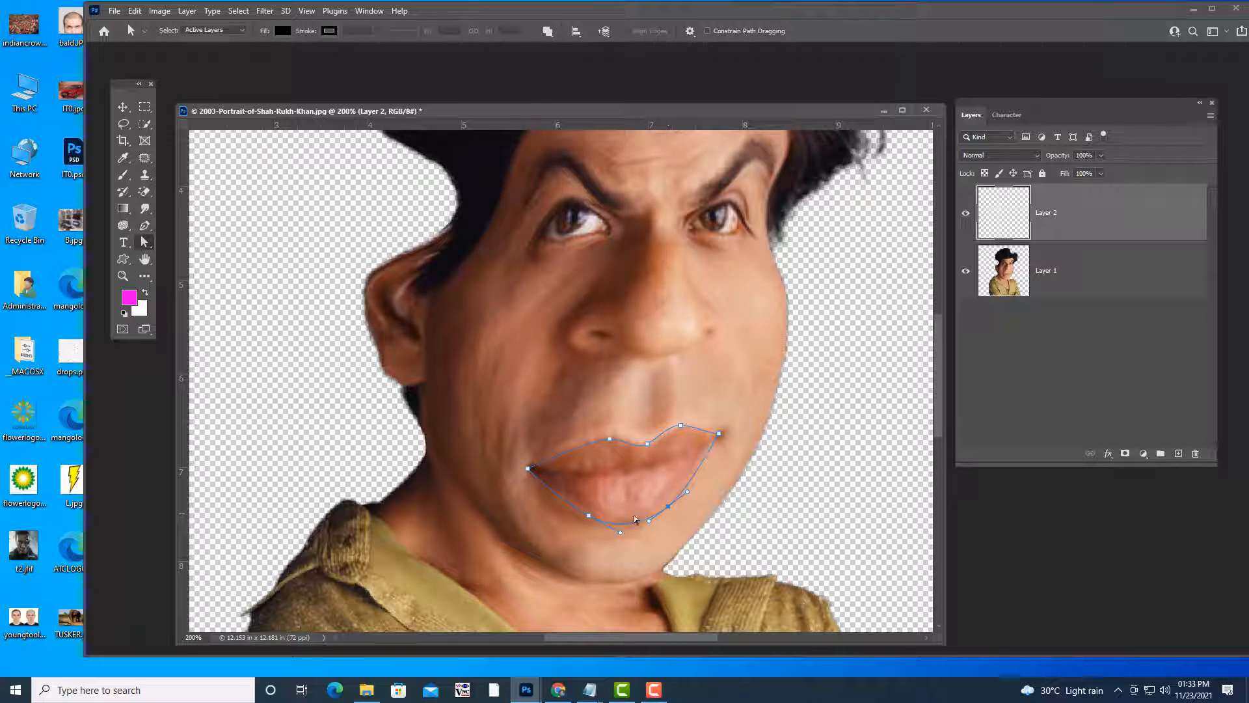
{"action": "left_click_drag", "start_coordinate": [582, 514], "coordinate": [584, 514]}
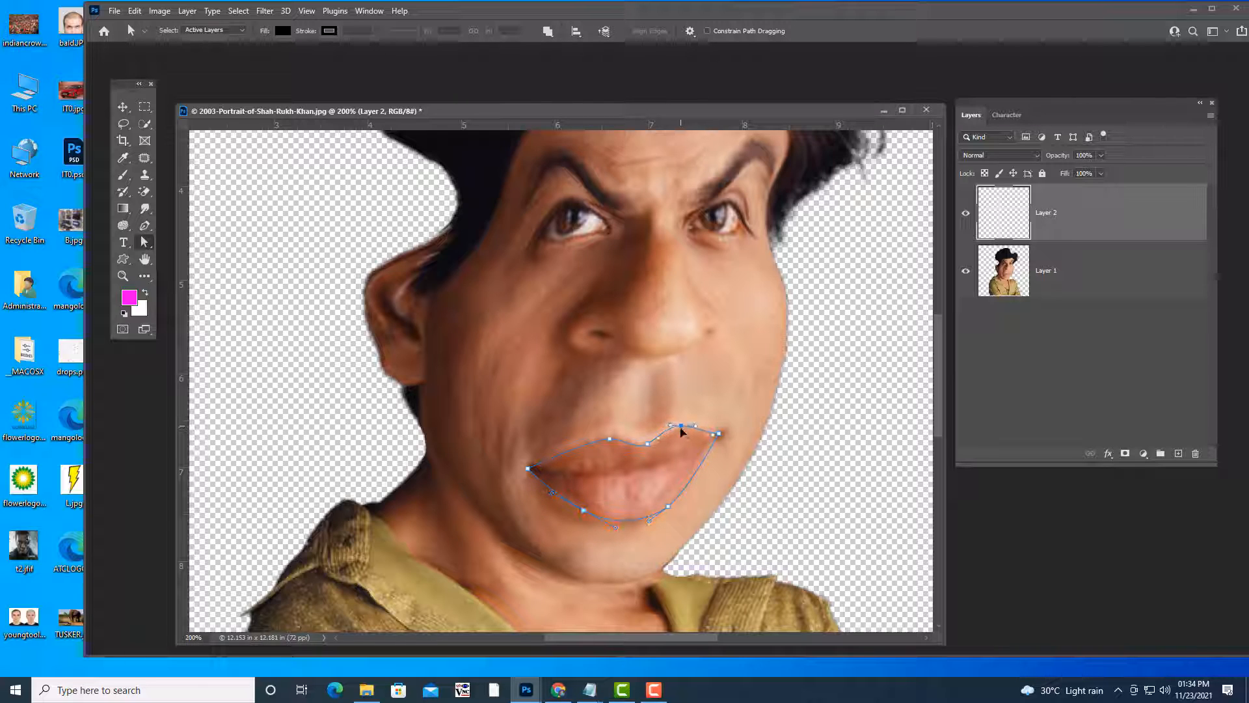
{"action": "left_click_drag", "start_coordinate": [680, 427], "coordinate": [681, 431]}
{"action": "left_click", "coordinate": [768, 417]}
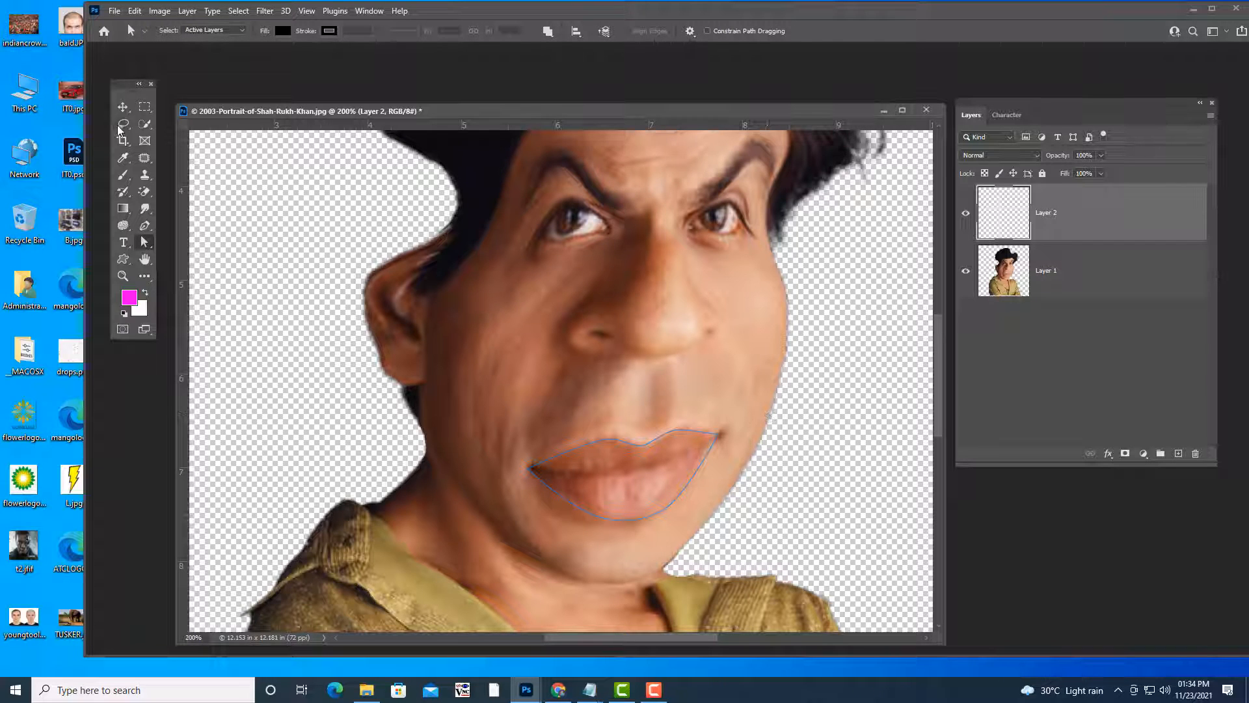
Activate the Brush tool and set the foreground colour to black (000000).
{"action": "left_click", "coordinate": [123, 175]}
{"action": "left_click", "coordinate": [137, 298]}
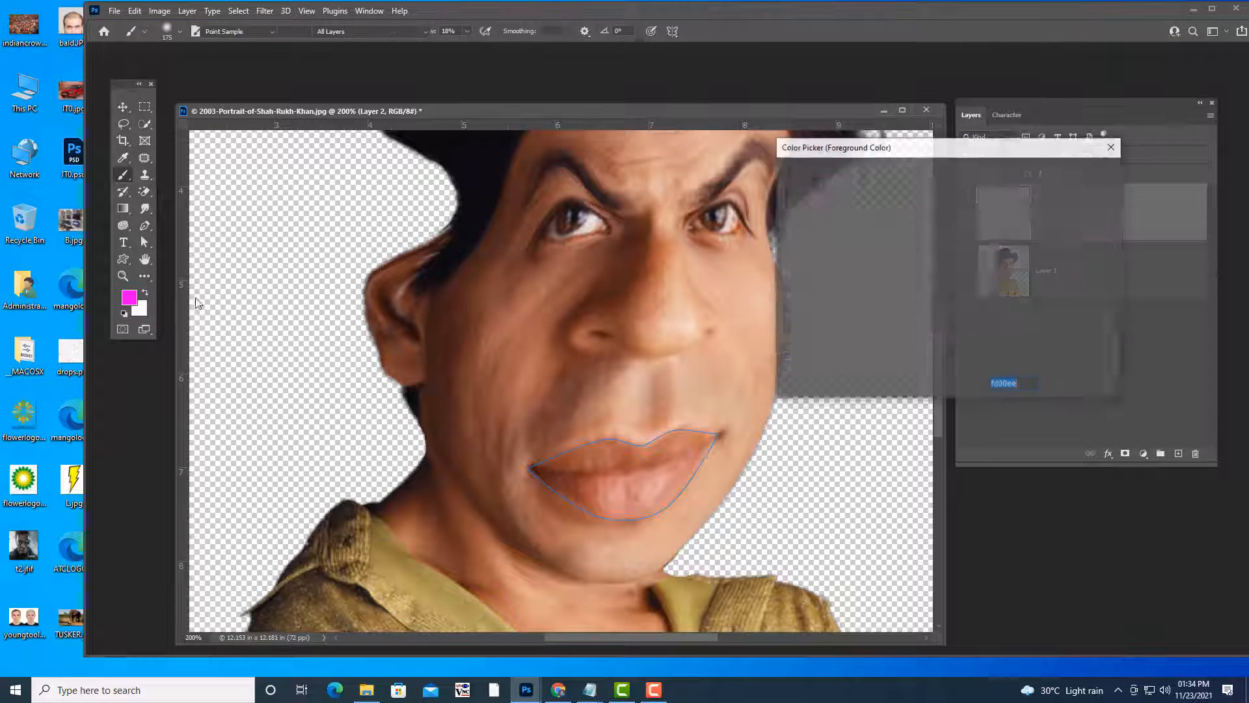
{"action": "left_click_drag", "start_coordinate": [935, 310], "coordinate": [948, 342]}
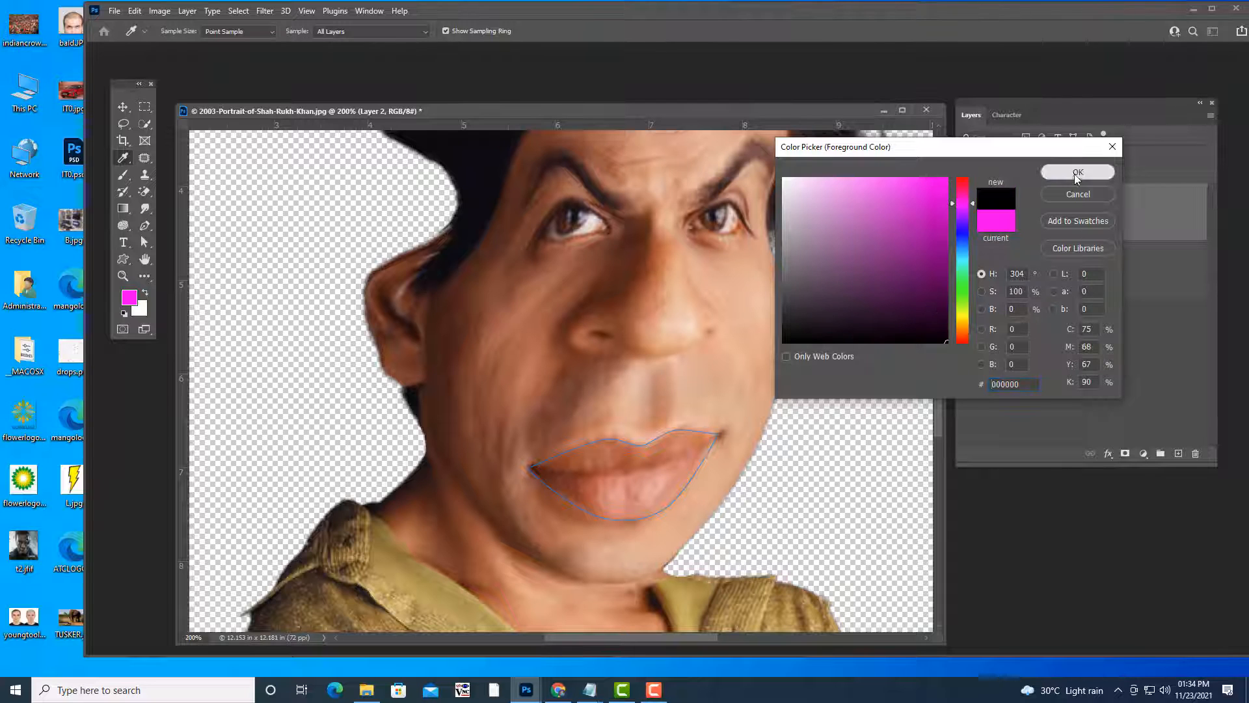
{"action": "left_click", "coordinate": [1078, 172]}
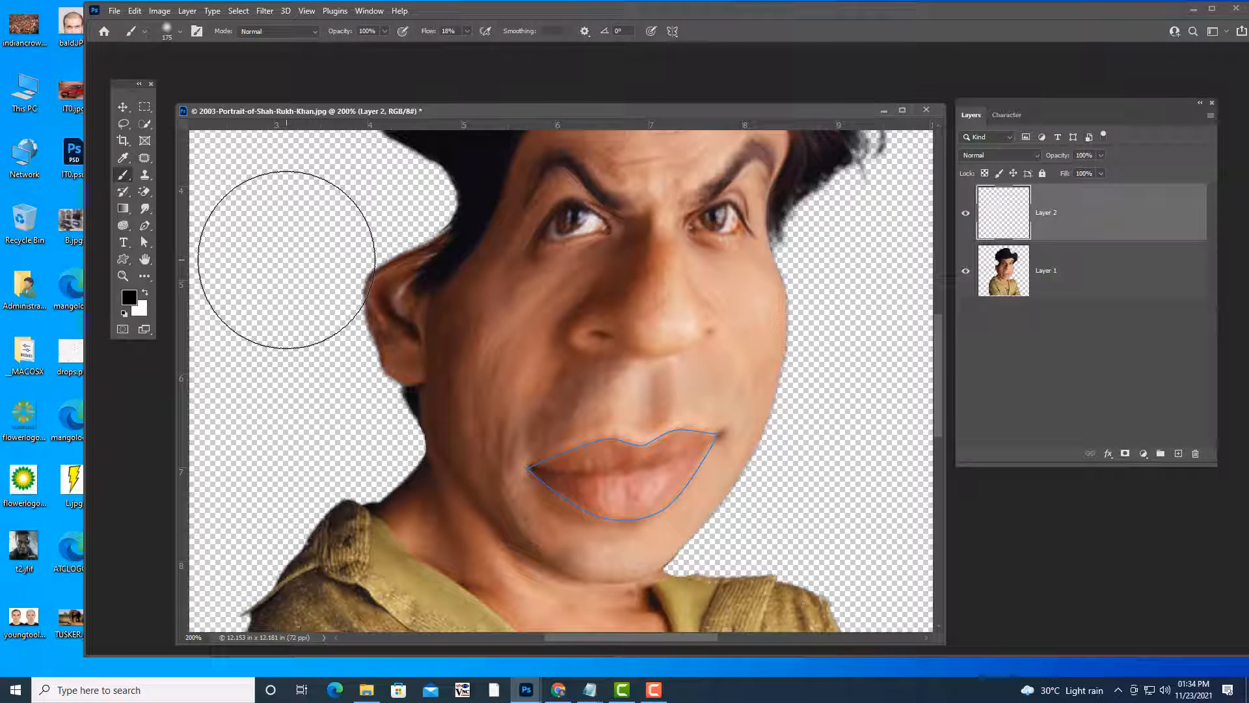
Choose the Hard Round brush from the Default Brushes and reduce its size to 3 px.
{"action": "left_click", "coordinate": [170, 30]}
{"action": "left_click", "coordinate": [303, 298]}
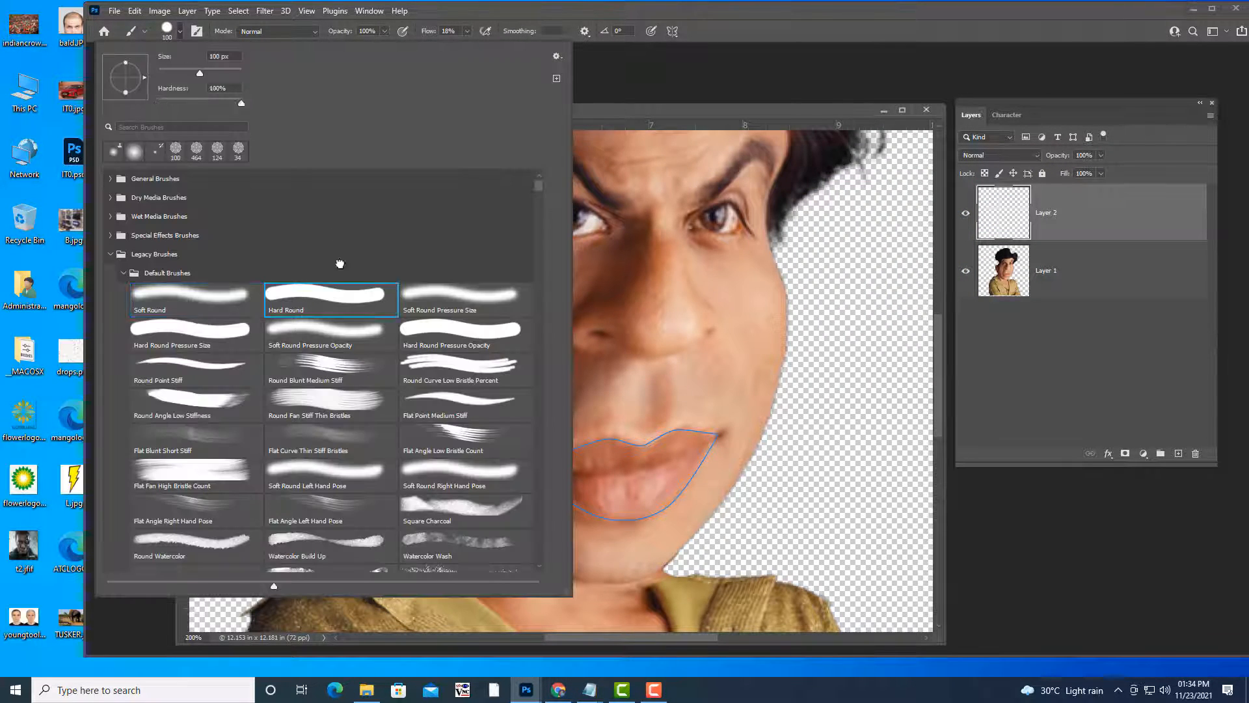
{"action": "left_click_drag", "start_coordinate": [718, 112], "coordinate": [766, 104]}
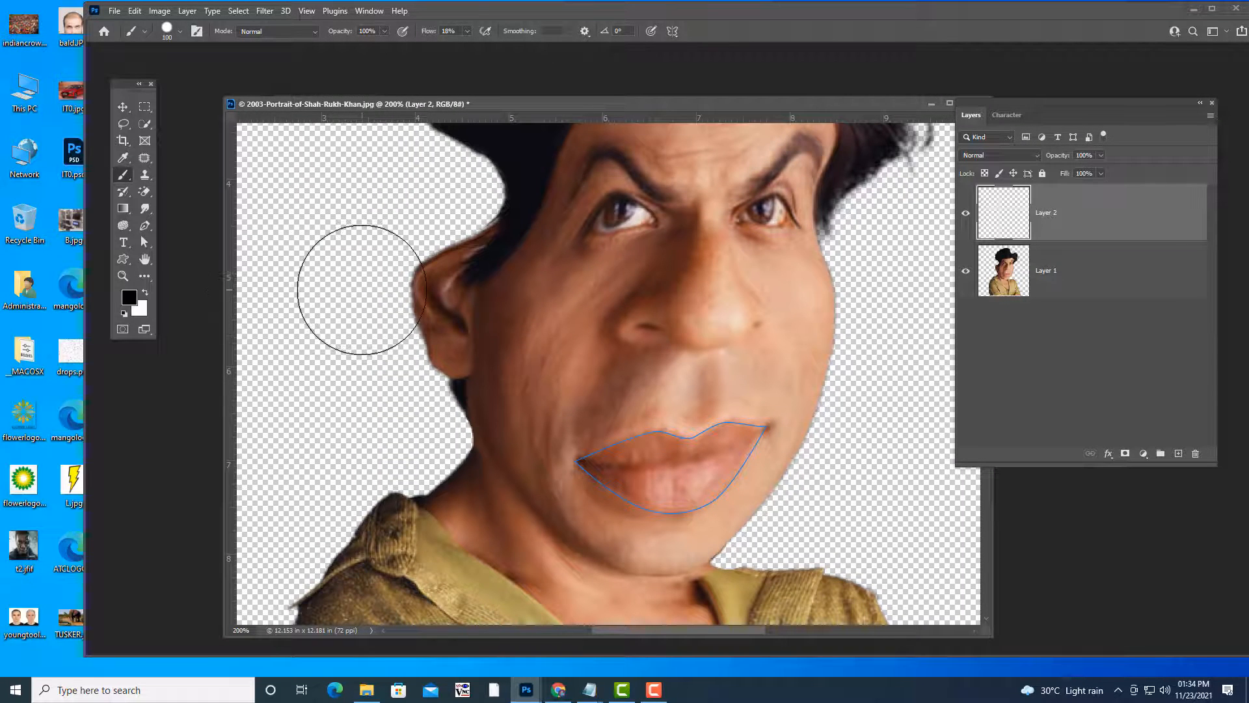
{"action": "key", "text": "bracketleft"}
{"action": "key", "text": "bracketleft"}
{"action": "key", "text": "bracketleft"}
{"action": "key", "text": "bracketleft"}
{"action": "key", "text": "bracketleft"}
{"action": "key", "text": "bracketleft"}
{"action": "key", "text": "bracketleft"}
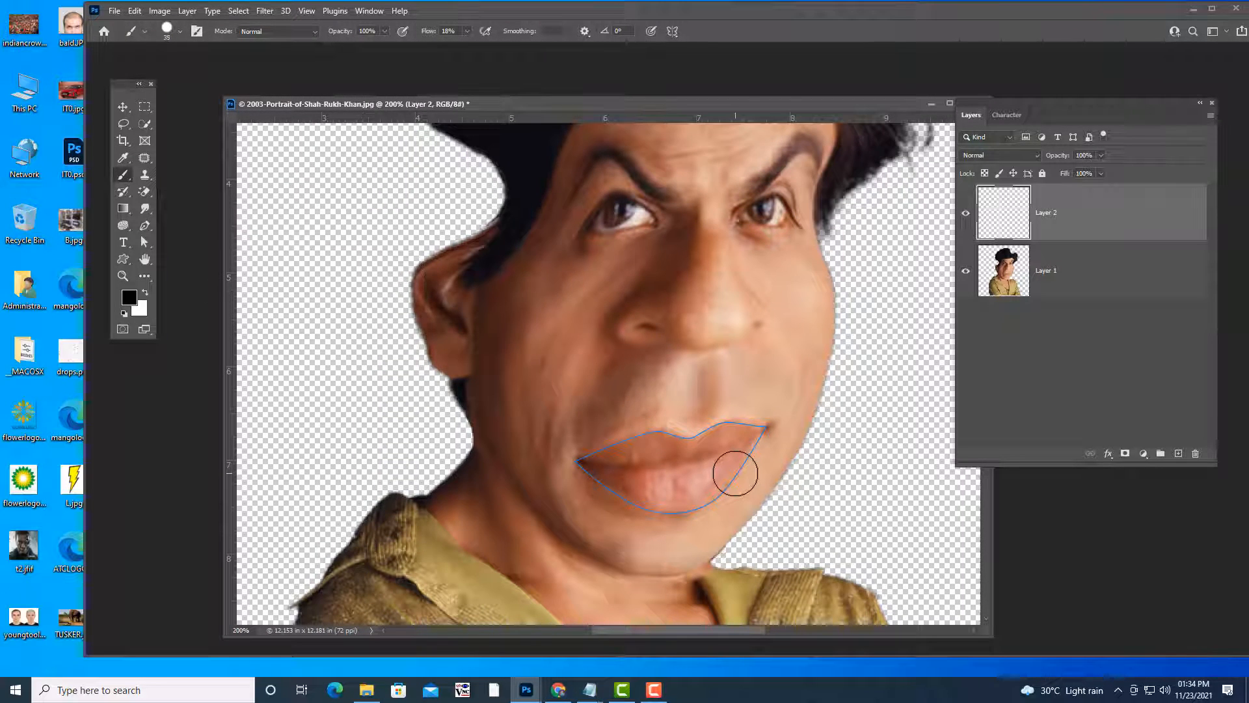
{"action": "key", "text": "bracketleft"}
{"action": "key", "text": "bracketleft"}
{"action": "key", "text": "bracketleft"}
{"action": "key", "text": "bracketleft"}
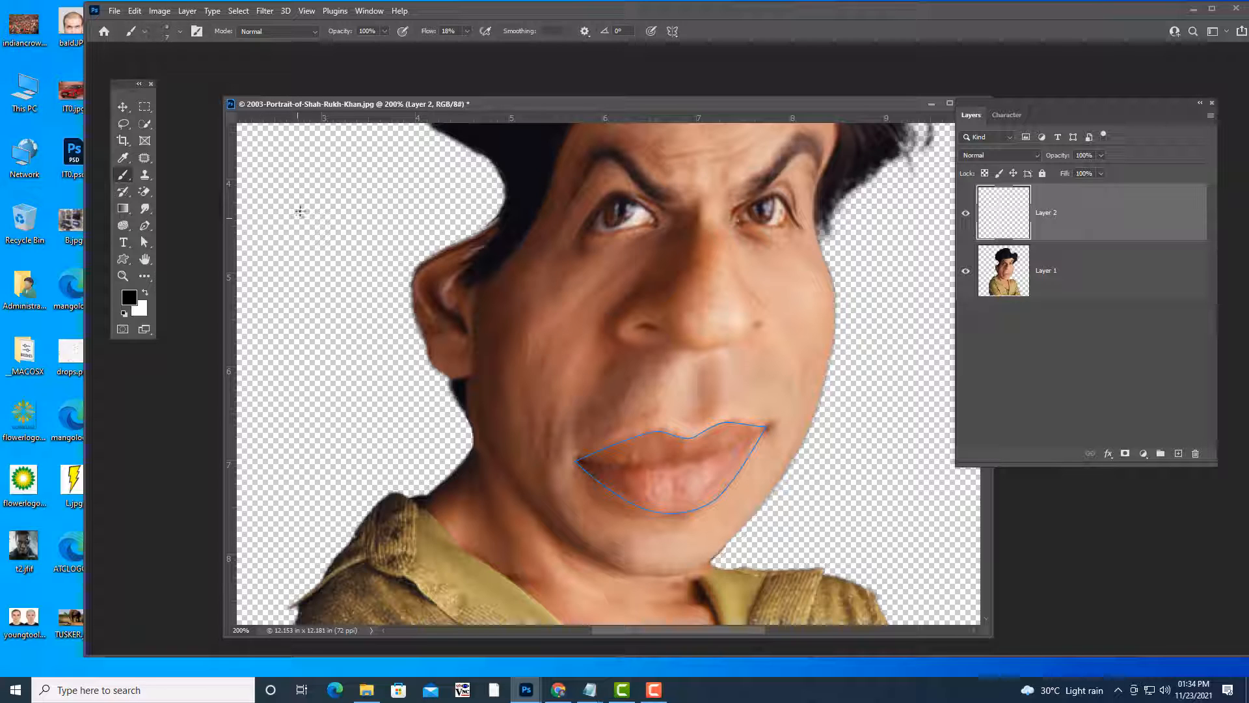
{"action": "key", "text": "bracketleft"}
{"action": "key", "text": "bracketleft"}
{"action": "key", "text": "bracketleft"}
{"action": "key", "text": "bracketleft"}
{"action": "key", "text": "bracketleft"}
{"action": "key", "text": "bracketright"}
Raise the brush flow to 100% and try strokes on the empty area beside the head, undoing each one.
{"action": "left_click_drag", "start_coordinate": [306, 165], "coordinate": [307, 387]}
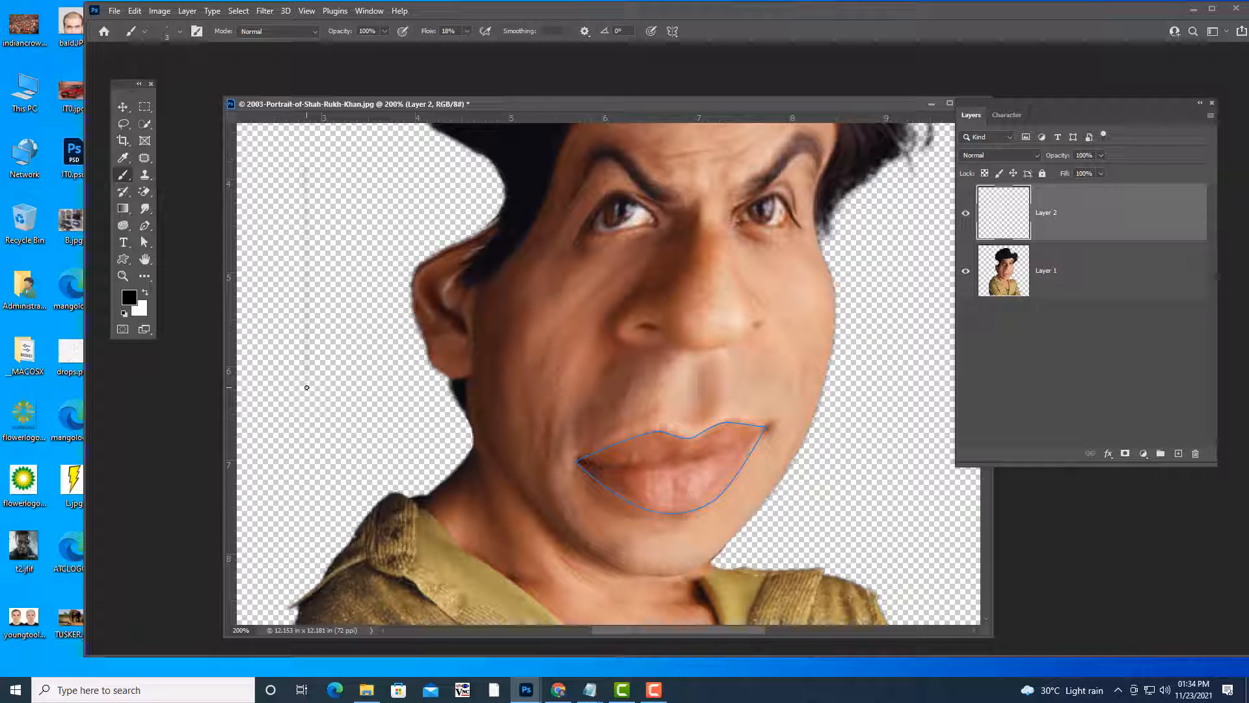
{"action": "key", "text": "ctrl+z"}
{"action": "left_click", "coordinate": [467, 31]}
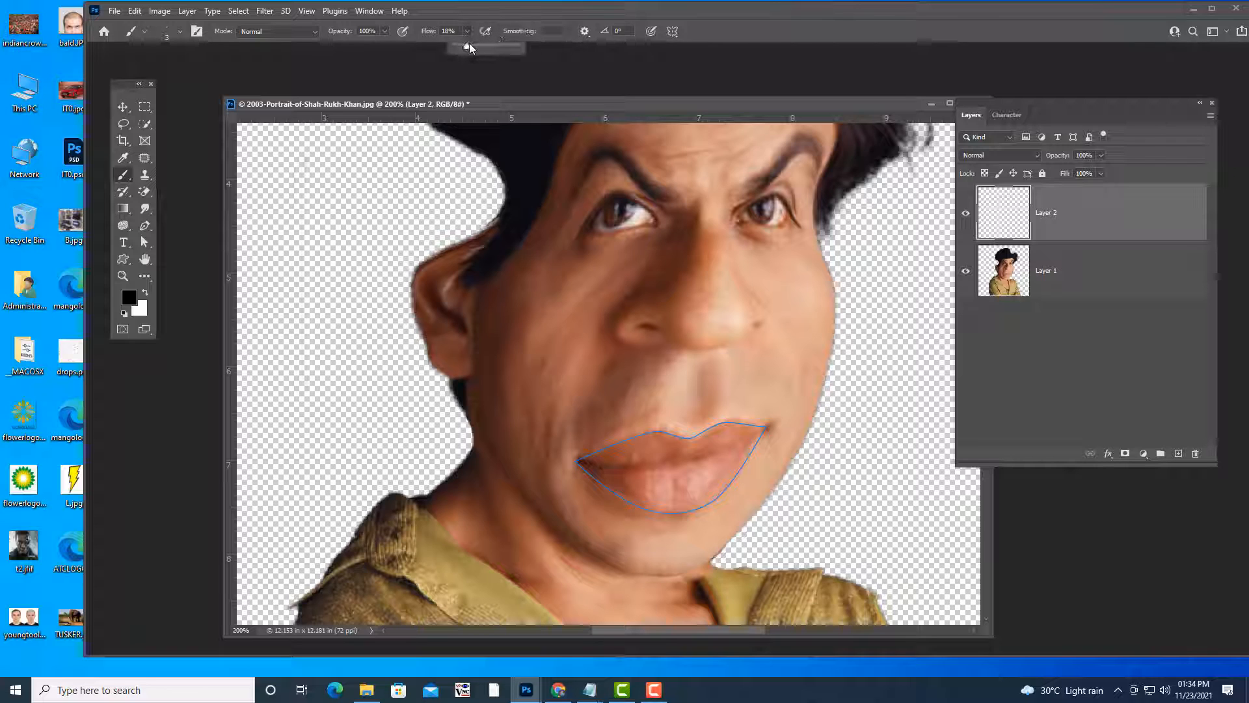
{"action": "left_click_drag", "start_coordinate": [322, 157], "coordinate": [328, 399]}
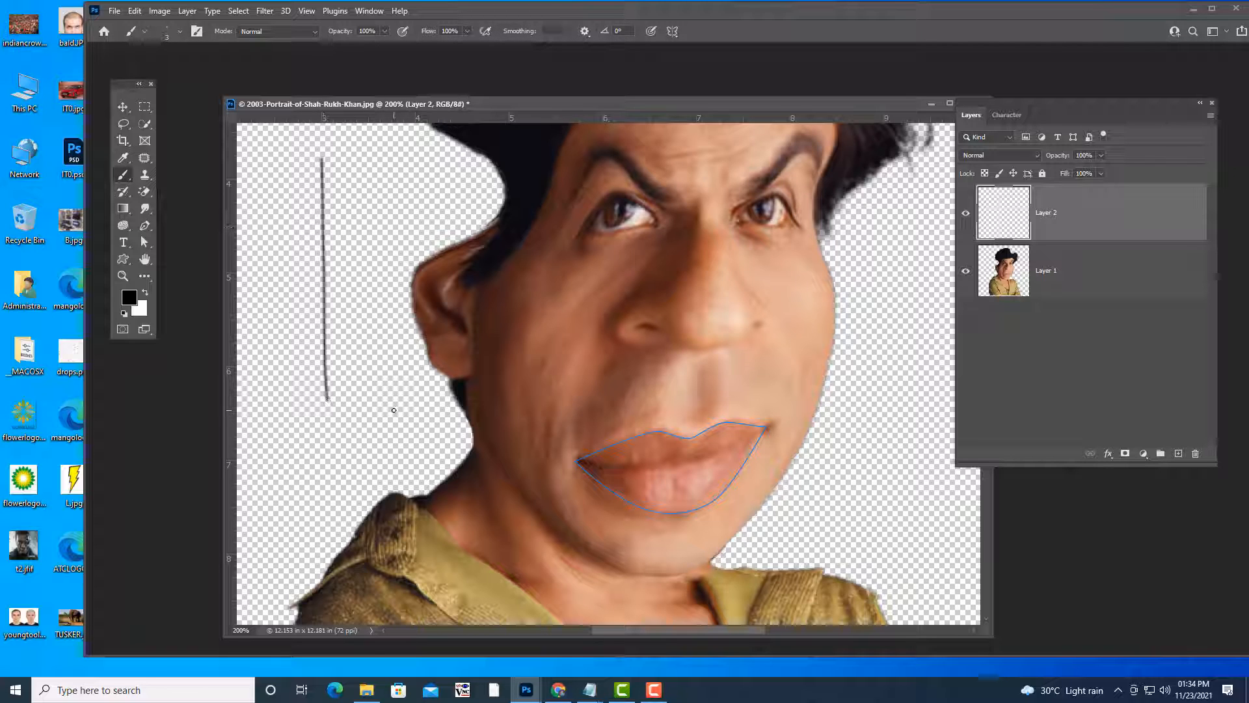
{"action": "key", "text": "ctrl+z"}
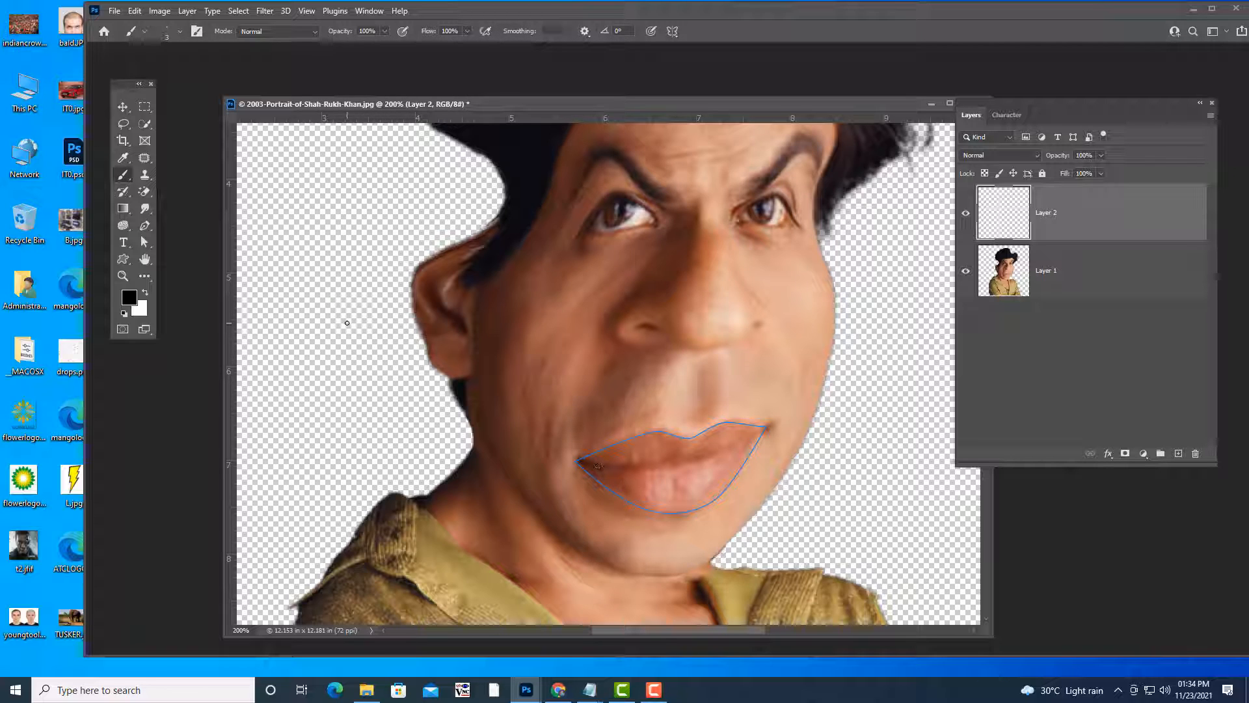
Test a 5 px stroke beside the head, undo it and set the brush size to 4 px.
{"action": "left_click_drag", "start_coordinate": [326, 182], "coordinate": [334, 400]}
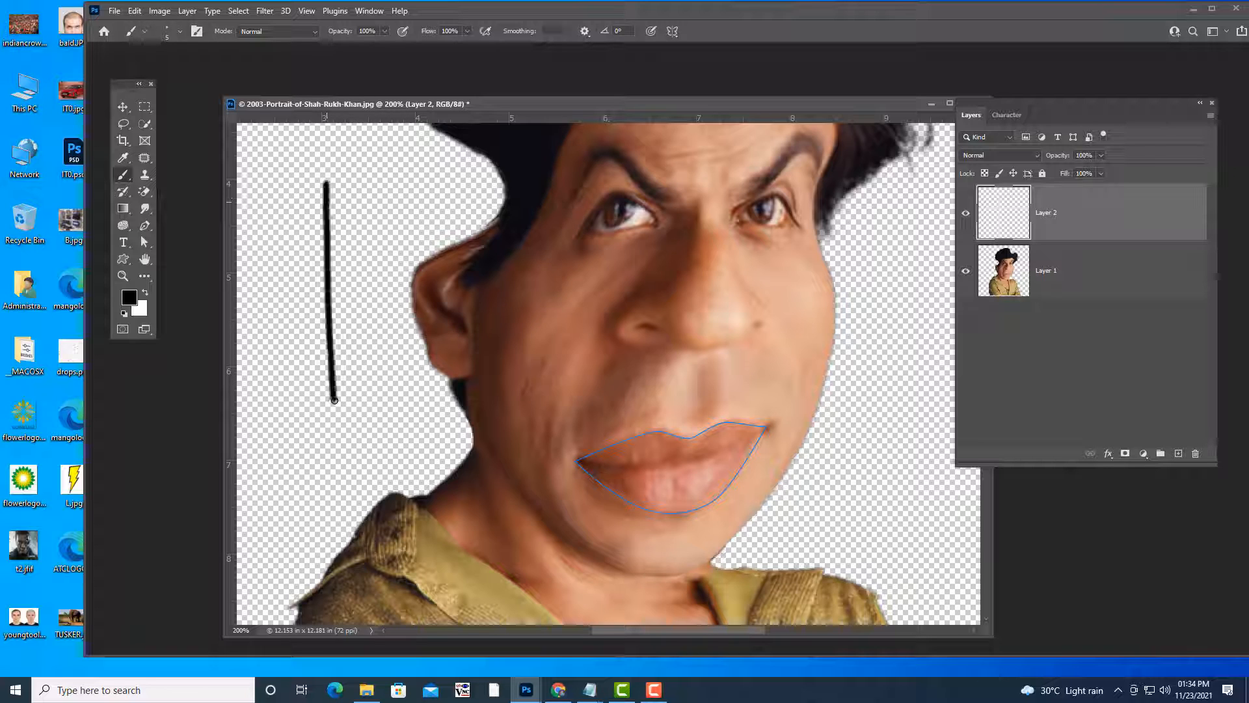
{"action": "key", "text": "ctrl+z"}
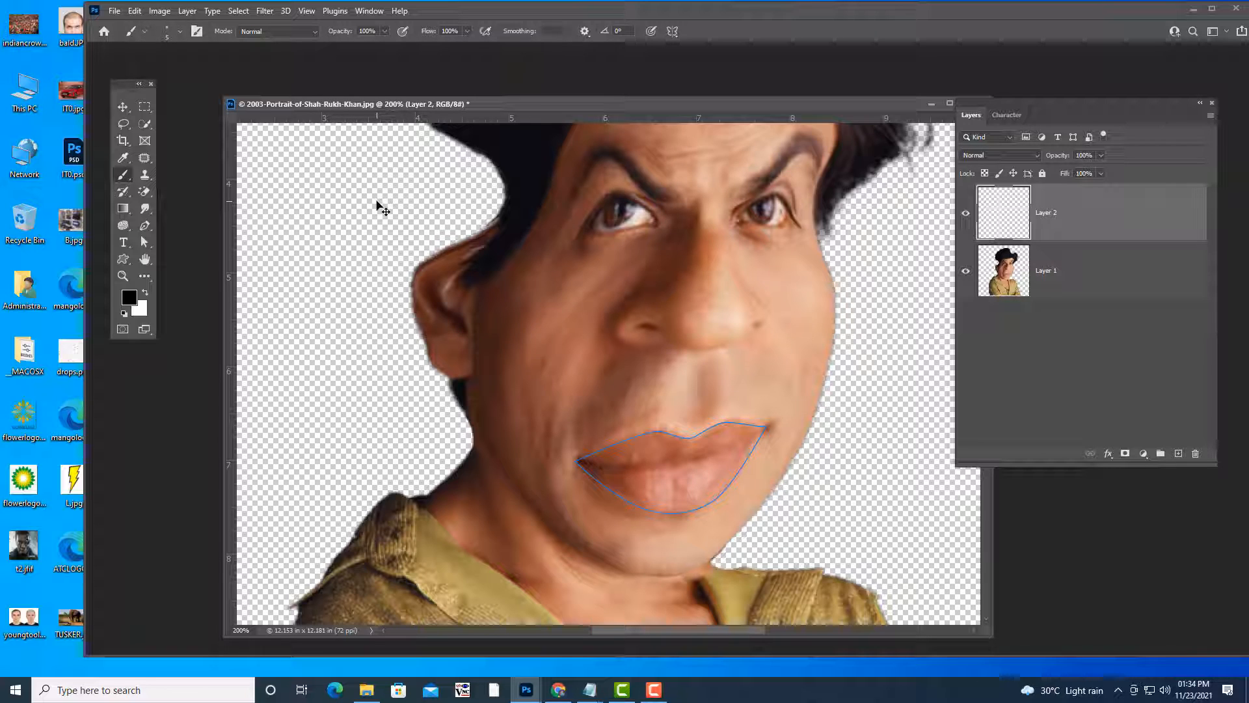
{"action": "key", "text": "bracketleft"}
{"action": "key", "text": "bracketleft"}
{"action": "key", "text": "bracketright"}
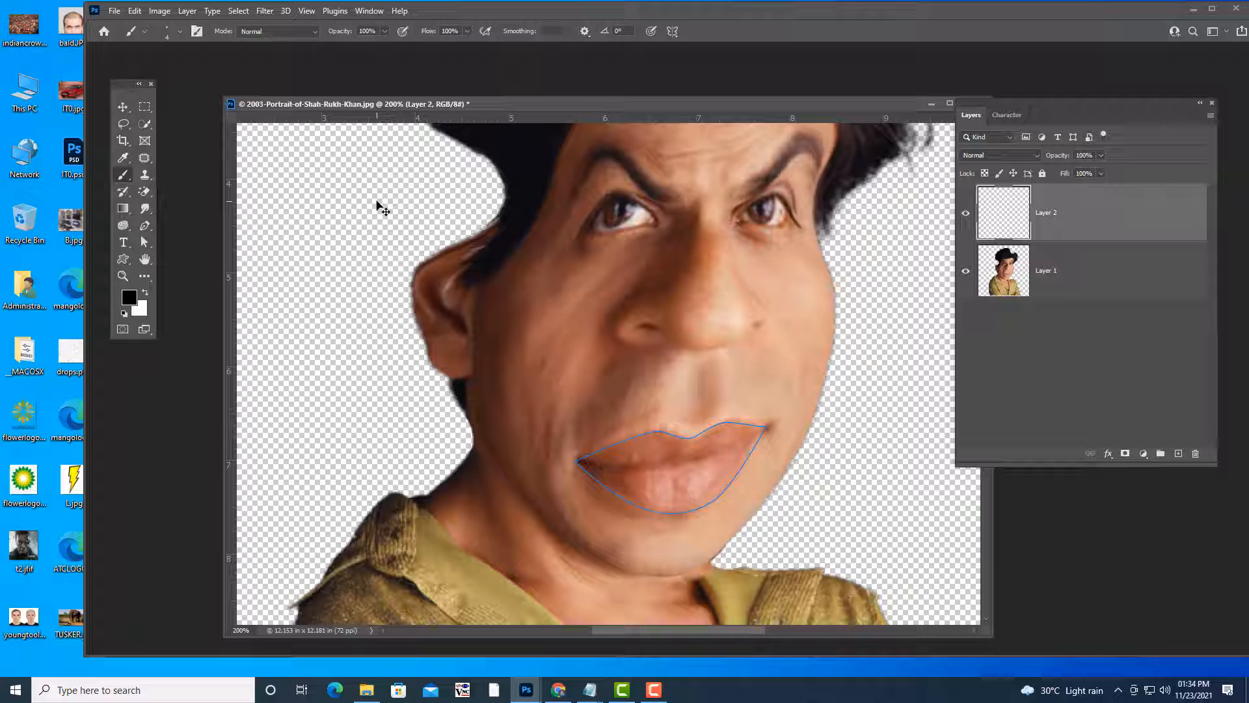
Show the document's paths and place their list beside the portrait, with the Pen tool active.
{"action": "left_click", "coordinate": [145, 226]}
{"action": "left_click", "coordinate": [369, 11]}
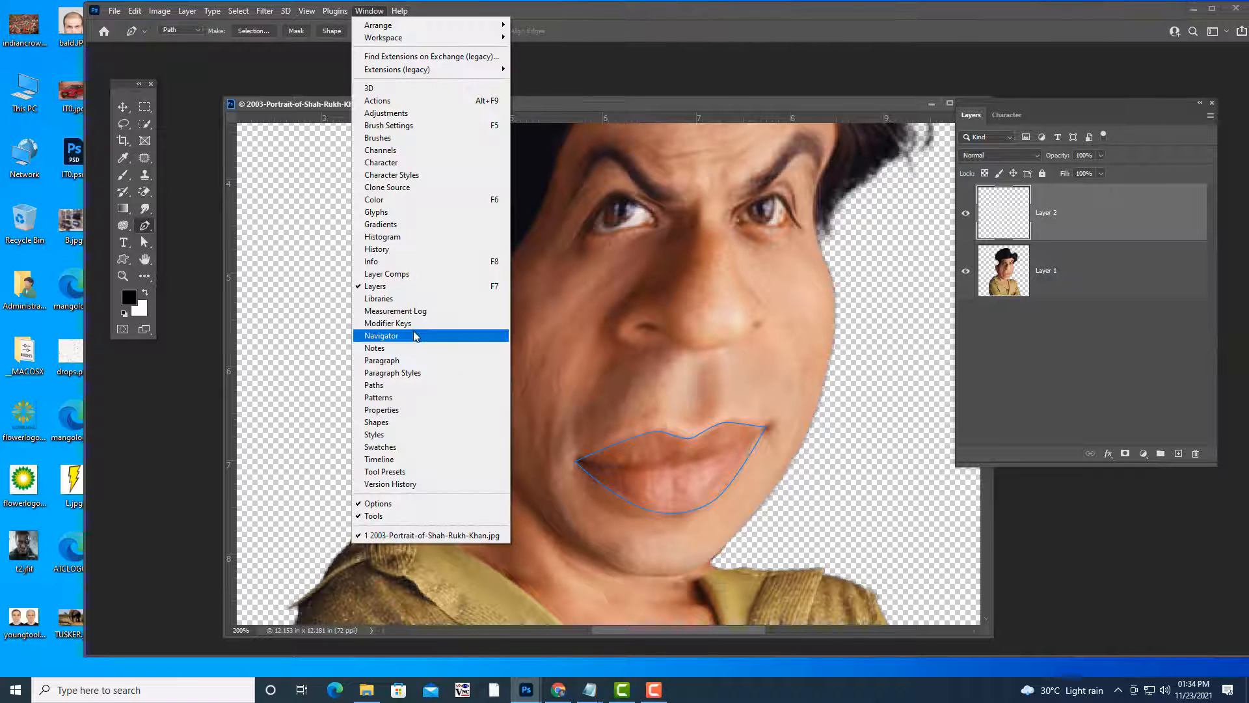
{"action": "left_click", "coordinate": [384, 384]}
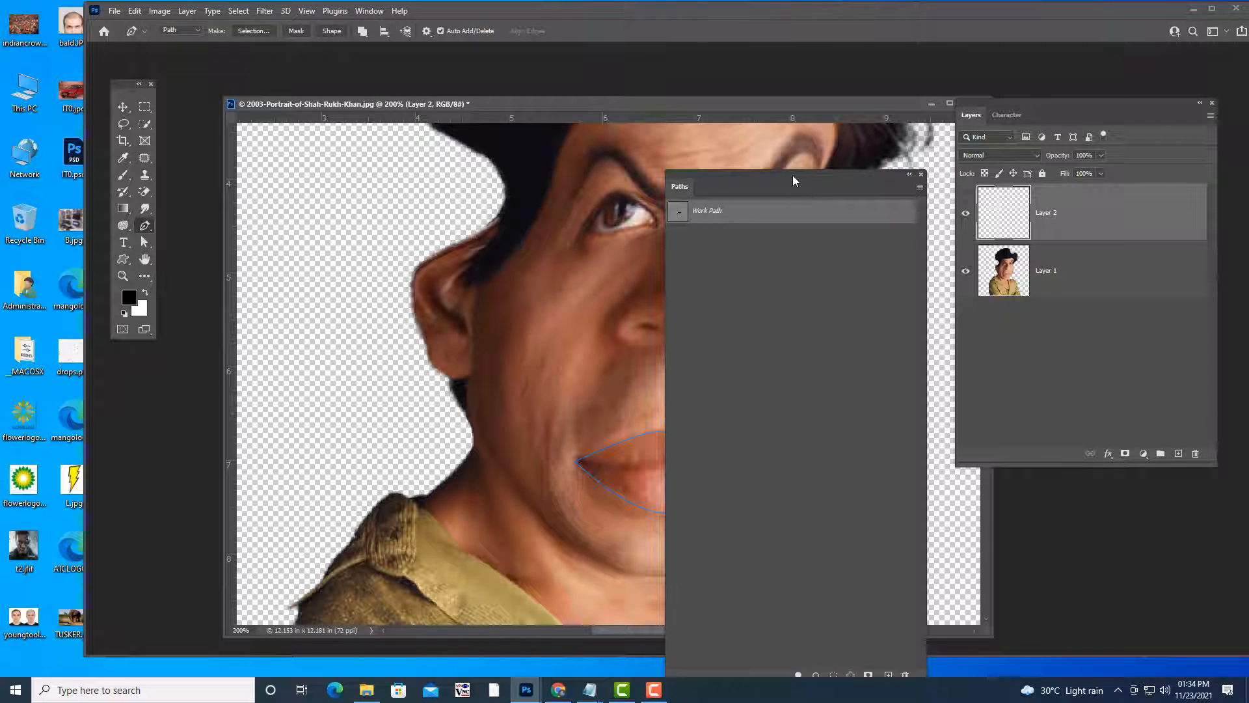
{"action": "left_click_drag", "start_coordinate": [792, 174], "coordinate": [1060, 101]}
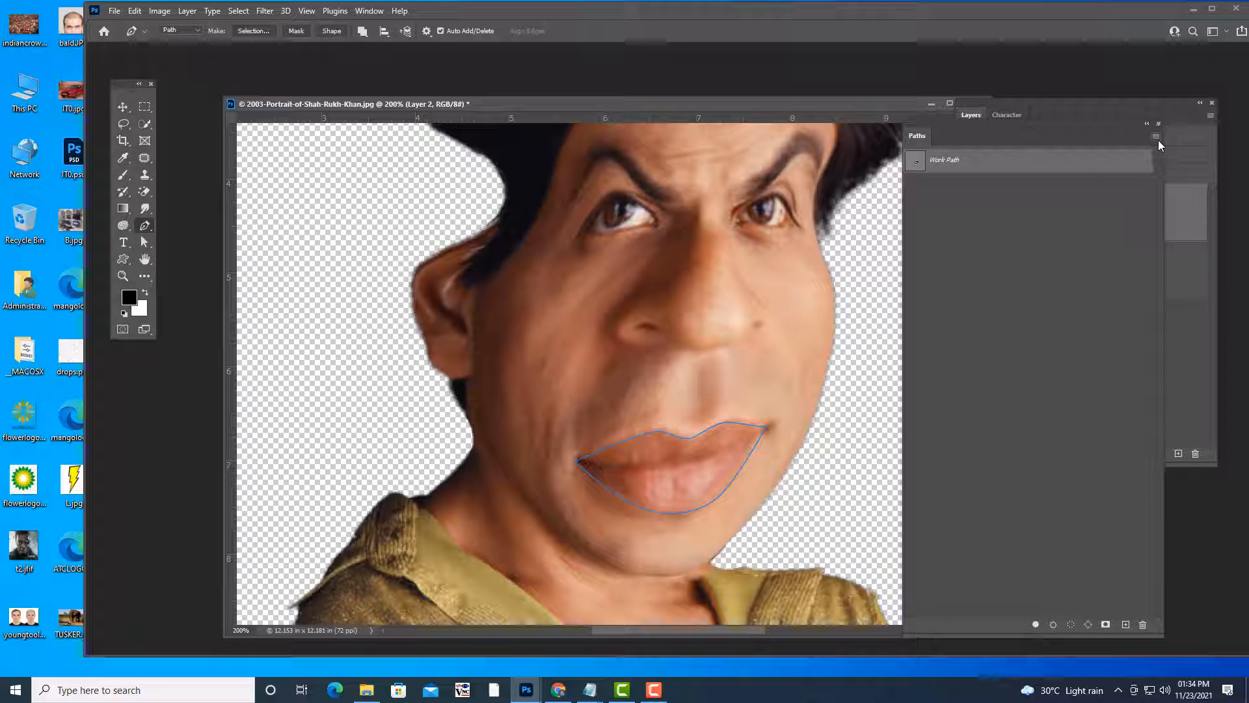
Enable Shape Dynamics for the brush and set the size jitter control to Pen Pressure.
{"action": "left_click", "coordinate": [122, 174]}
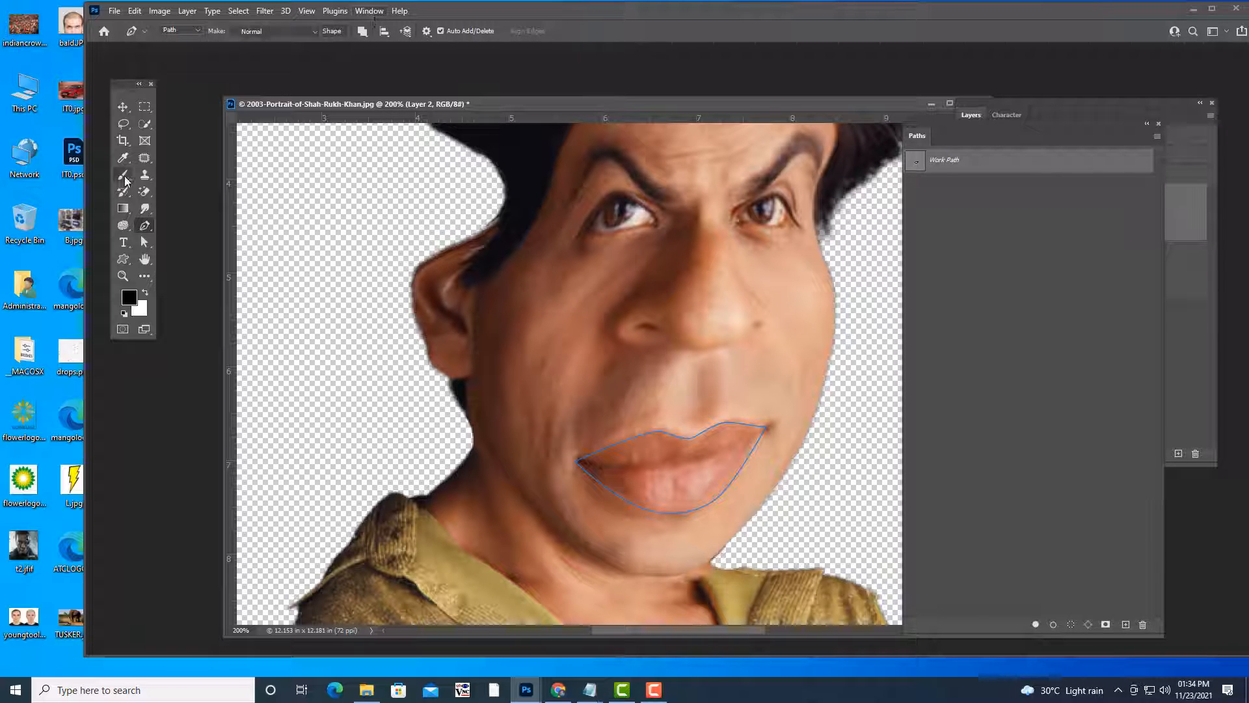
{"action": "left_click", "coordinate": [364, 11]}
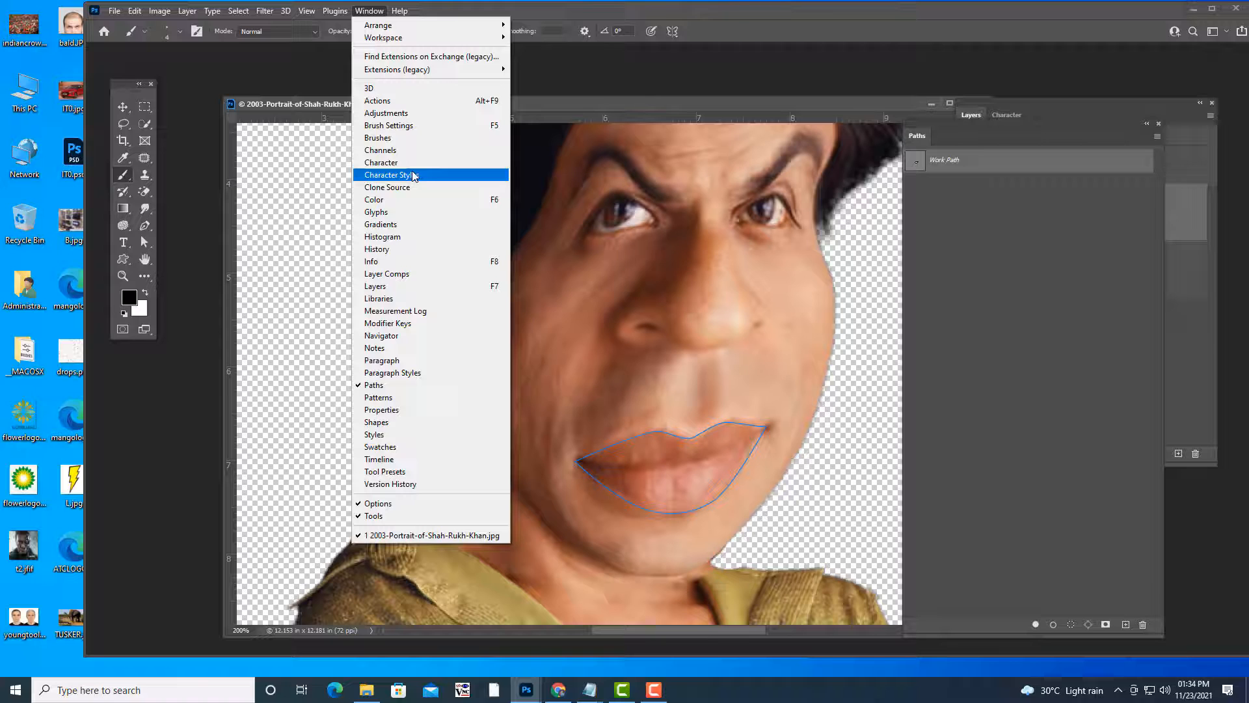
{"action": "left_click", "coordinate": [411, 127]}
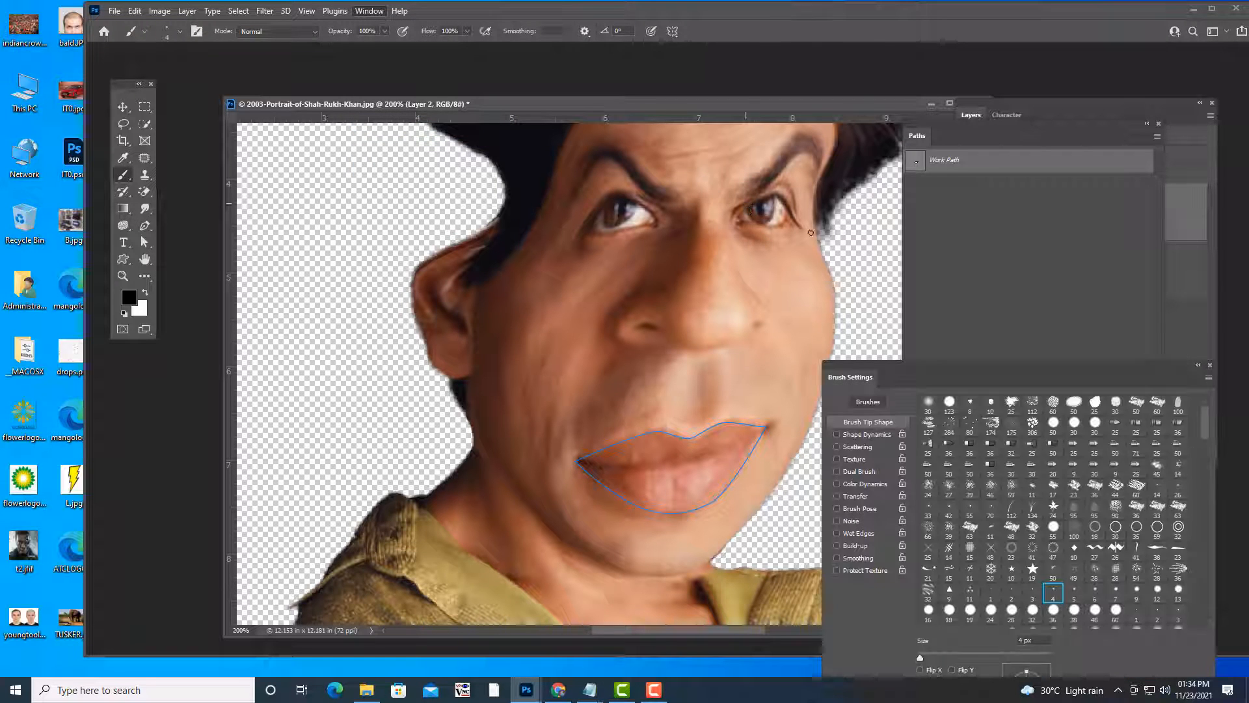
{"action": "left_click_drag", "start_coordinate": [908, 370], "coordinate": [960, 225]}
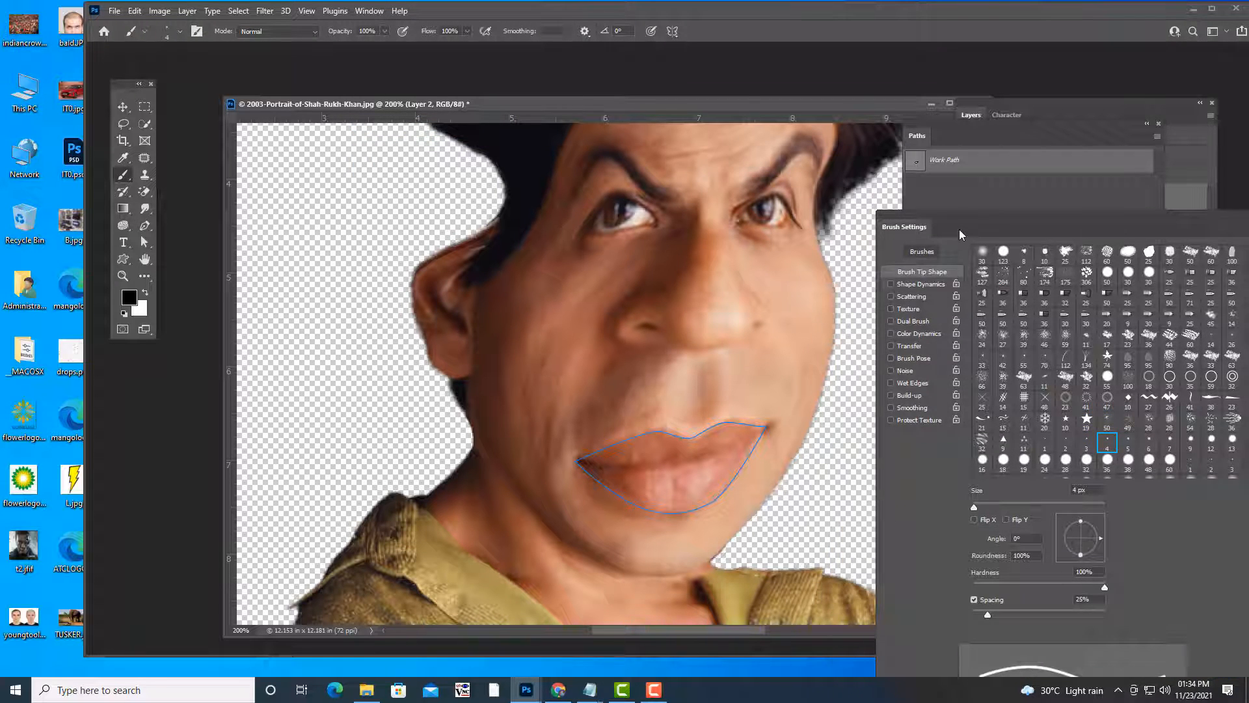
{"action": "left_click", "coordinate": [919, 284]}
{"action": "left_click", "coordinate": [1054, 278]}
{"action": "left_click", "coordinate": [1033, 318]}
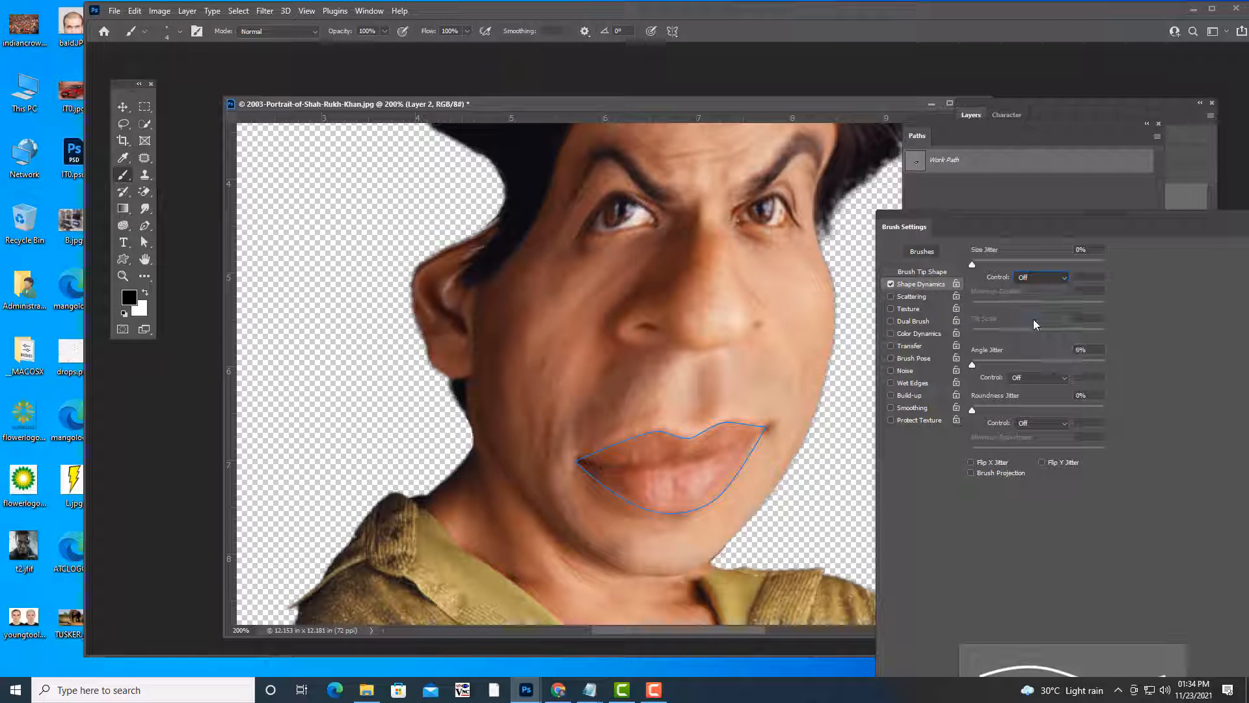
{"action": "left_click_drag", "start_coordinate": [914, 221], "coordinate": [971, 201]}
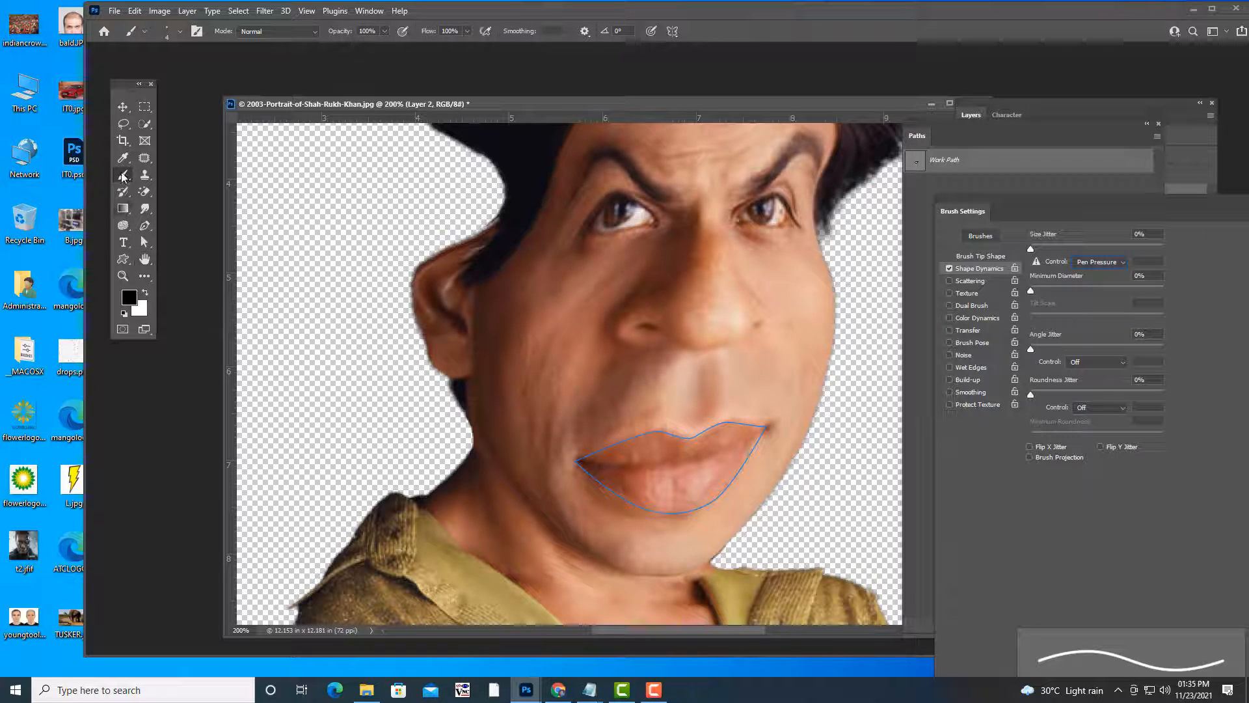
Try stroking the lip outline path with the 4 px Brush and Simulate Pressure enabled.
{"action": "left_click", "coordinate": [146, 229]}
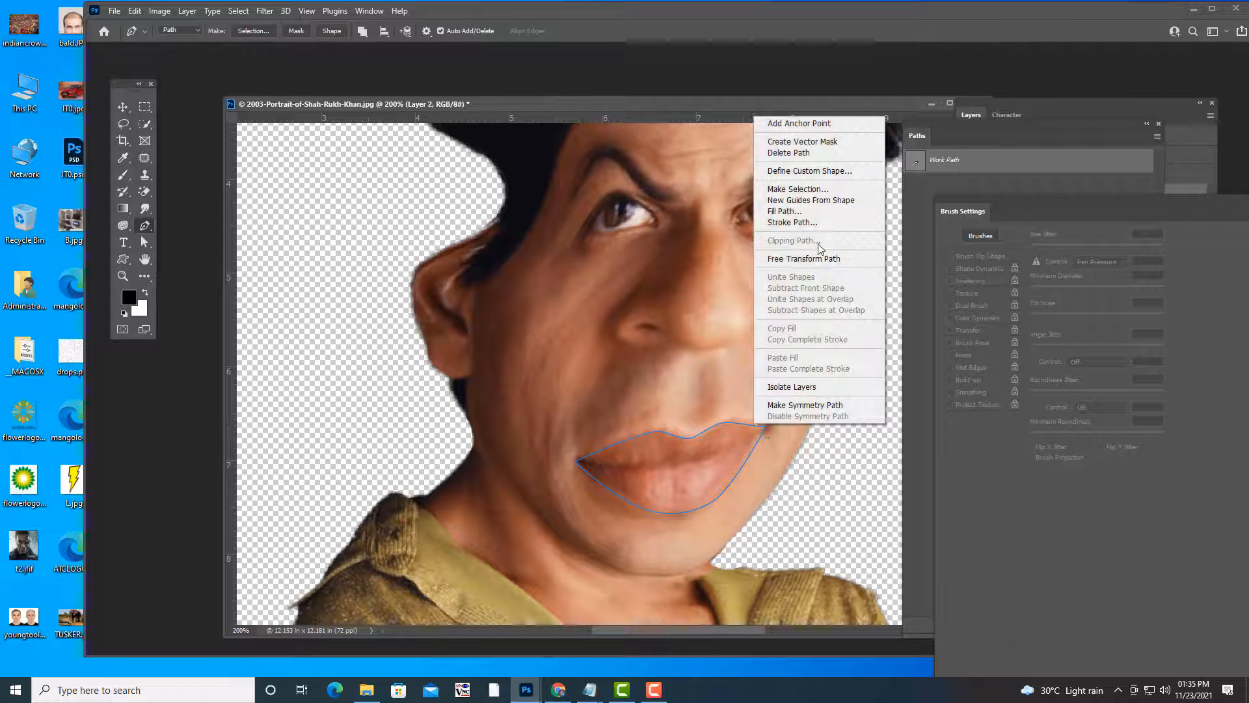
{"action": "left_click", "coordinate": [815, 224]}
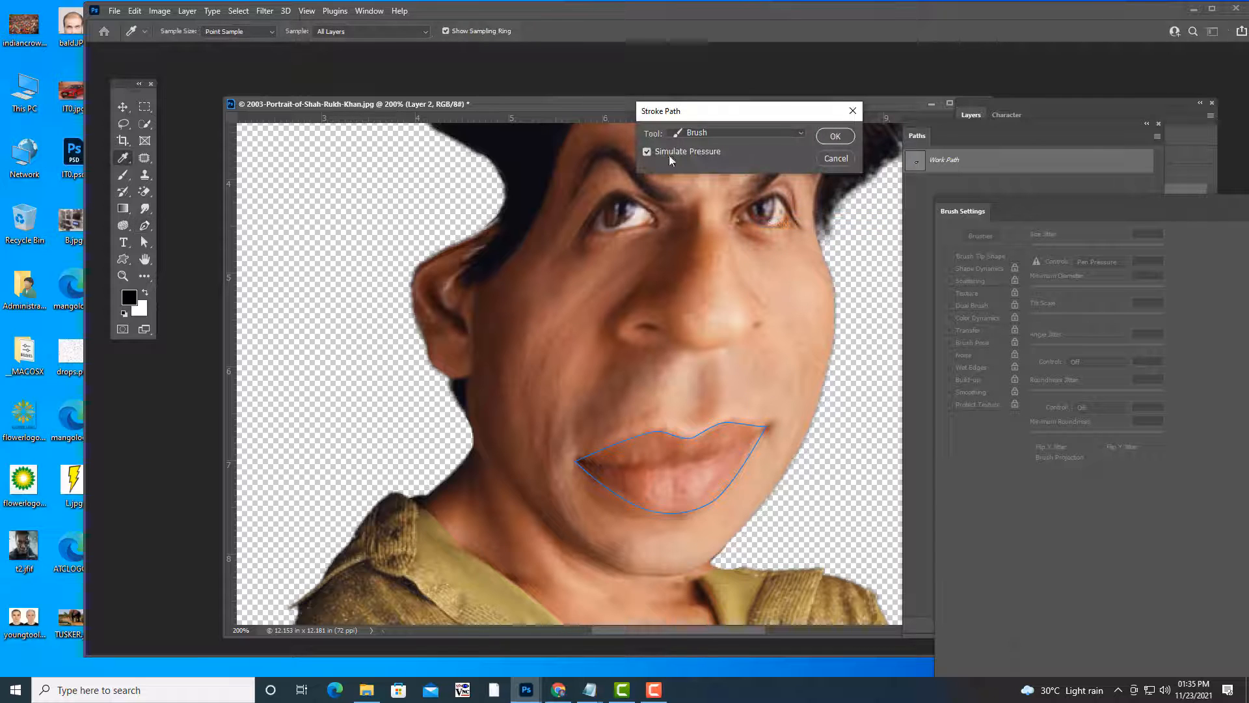
{"action": "left_click", "coordinate": [729, 132]}
{"action": "left_click", "coordinate": [731, 134]}
{"action": "left_click", "coordinate": [829, 138]}
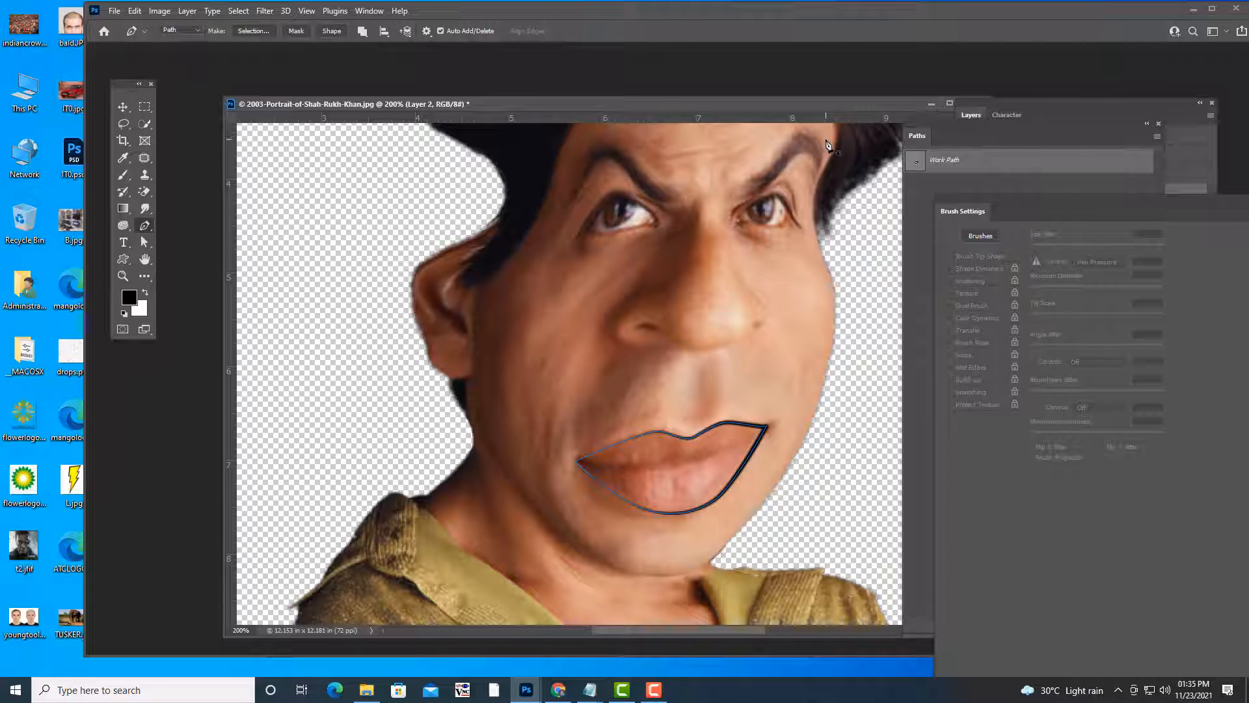
Reduce the brush size to 3 px for thinner outline strokes.
{"action": "left_click", "coordinate": [122, 174]}
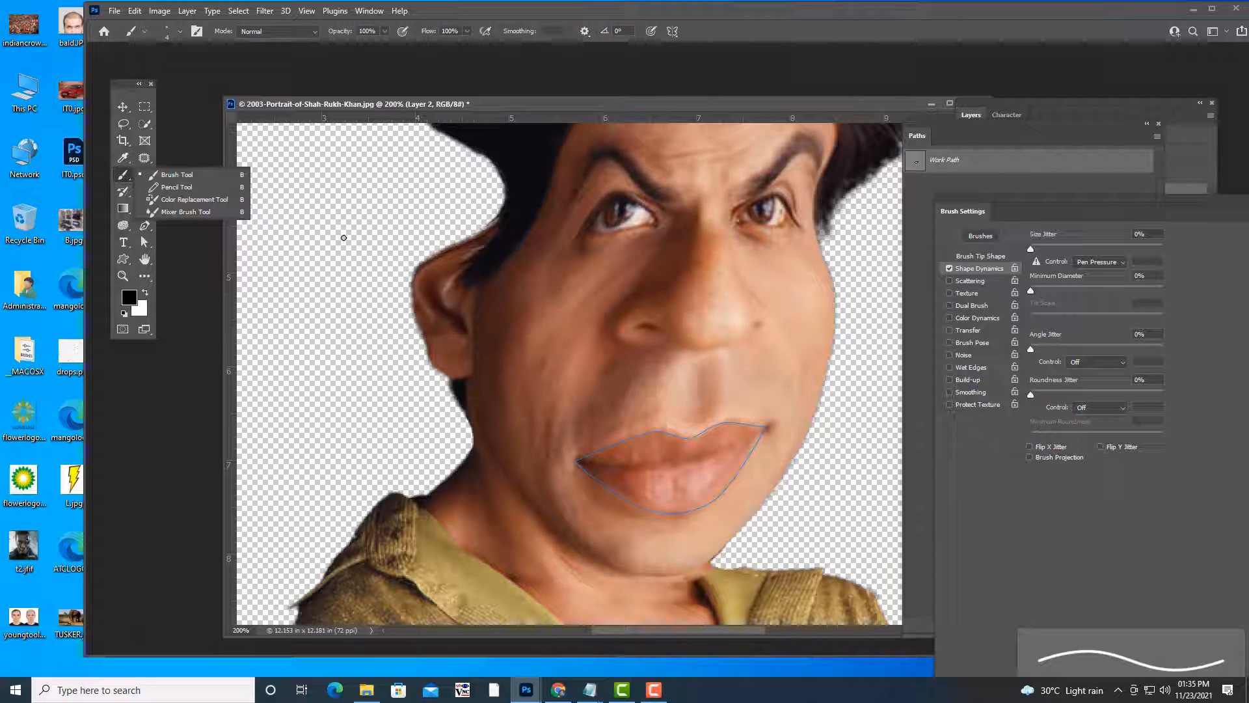
{"action": "key", "text": "bracketleft"}
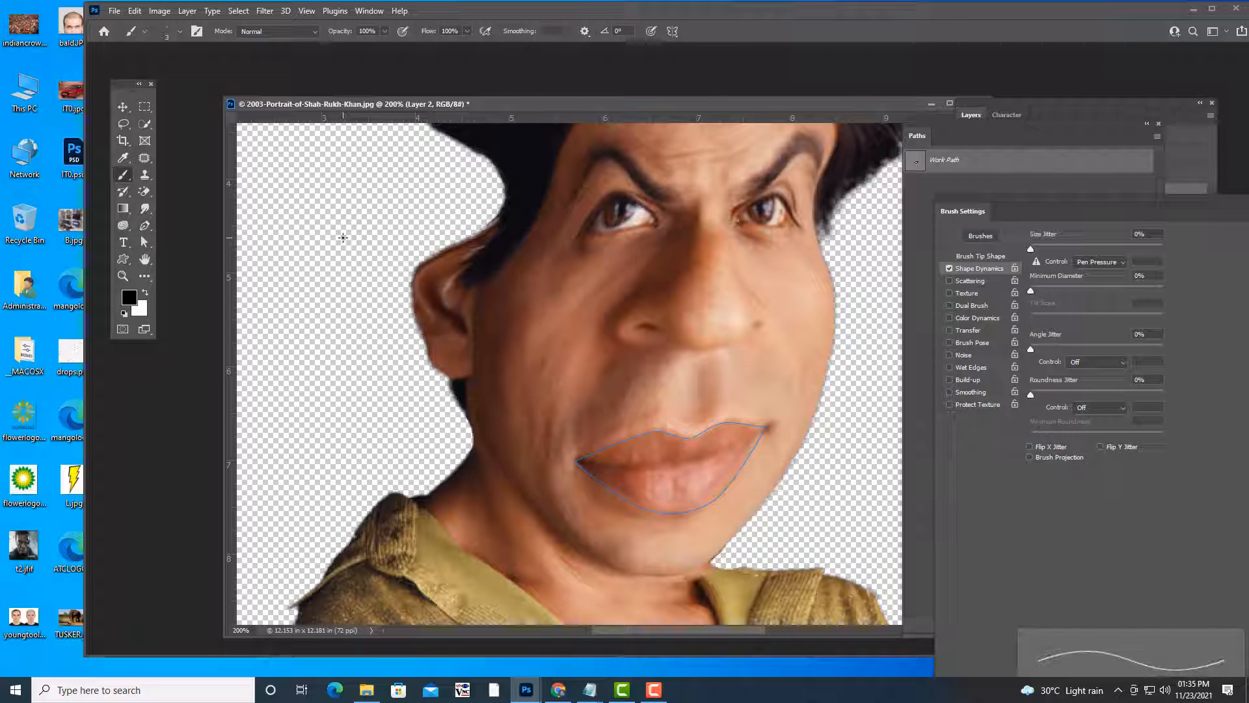
{"action": "key", "text": "bracketright"}
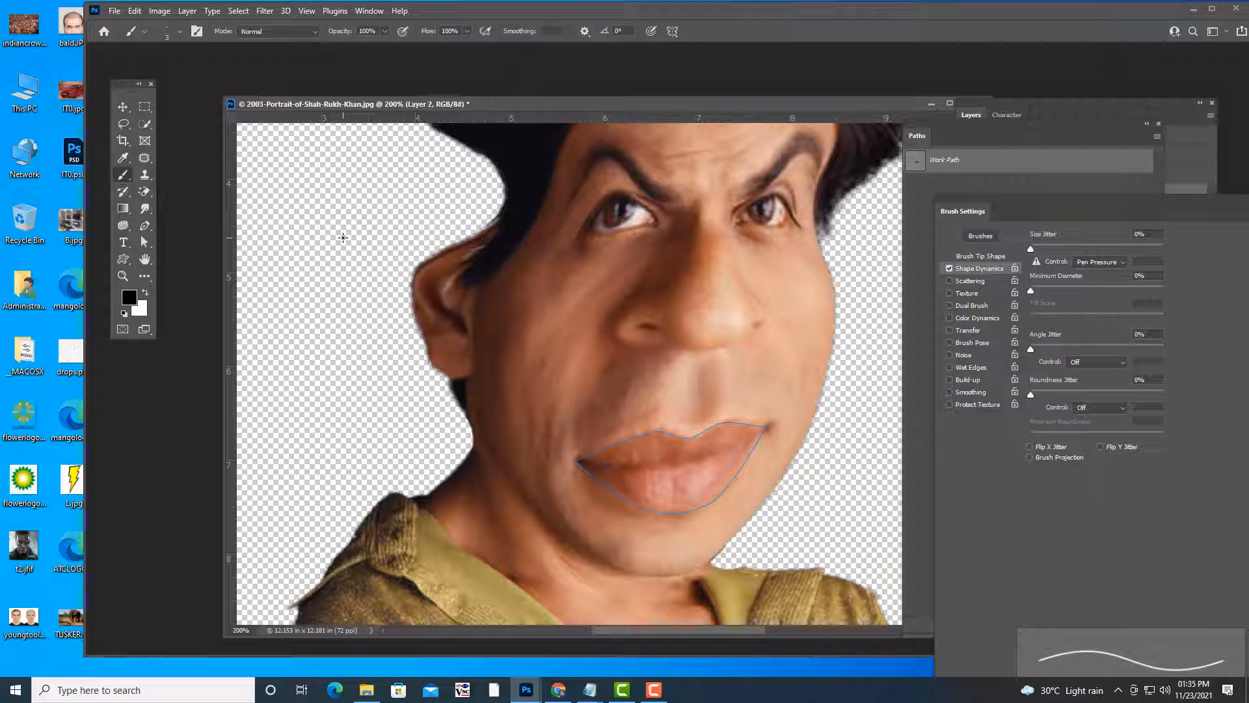
{"action": "key", "text": "bracketleft"}
Stroke the lip outline path using the Brush with Simulate Pressure, and delete the work path.
{"action": "left_click", "coordinate": [145, 225]}
{"action": "right_click", "coordinate": [728, 425]}
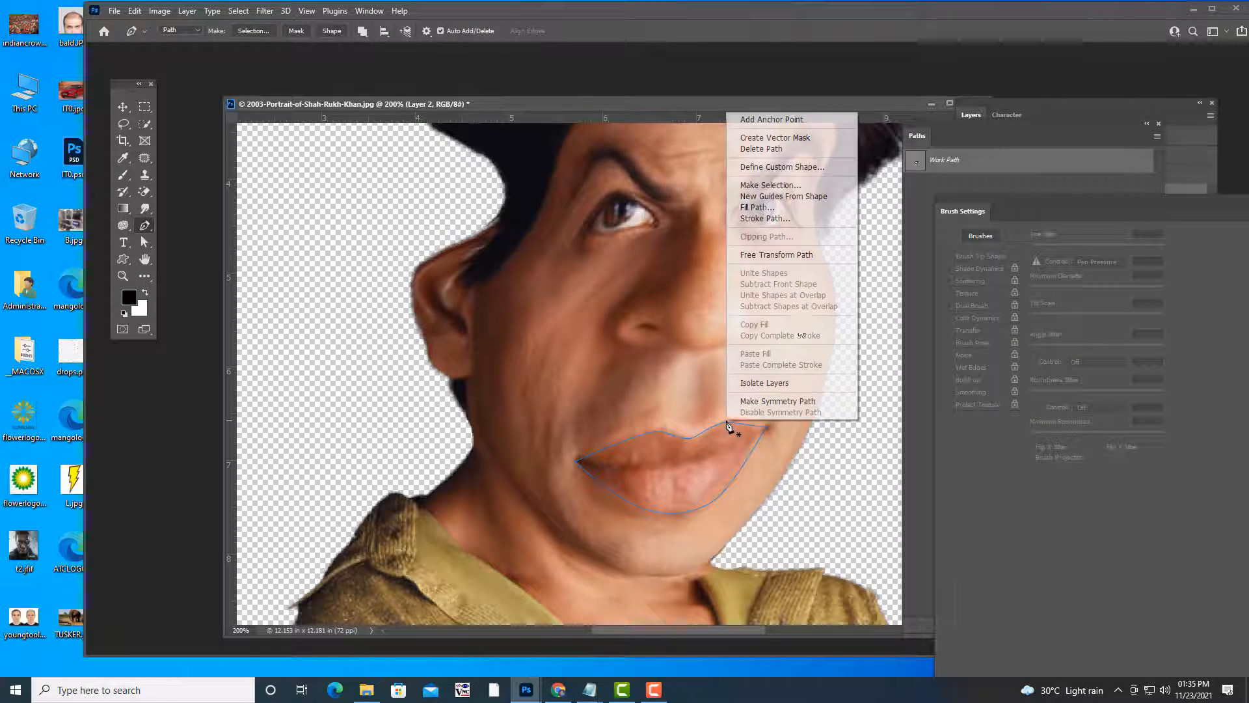
{"action": "left_click", "coordinate": [791, 220]}
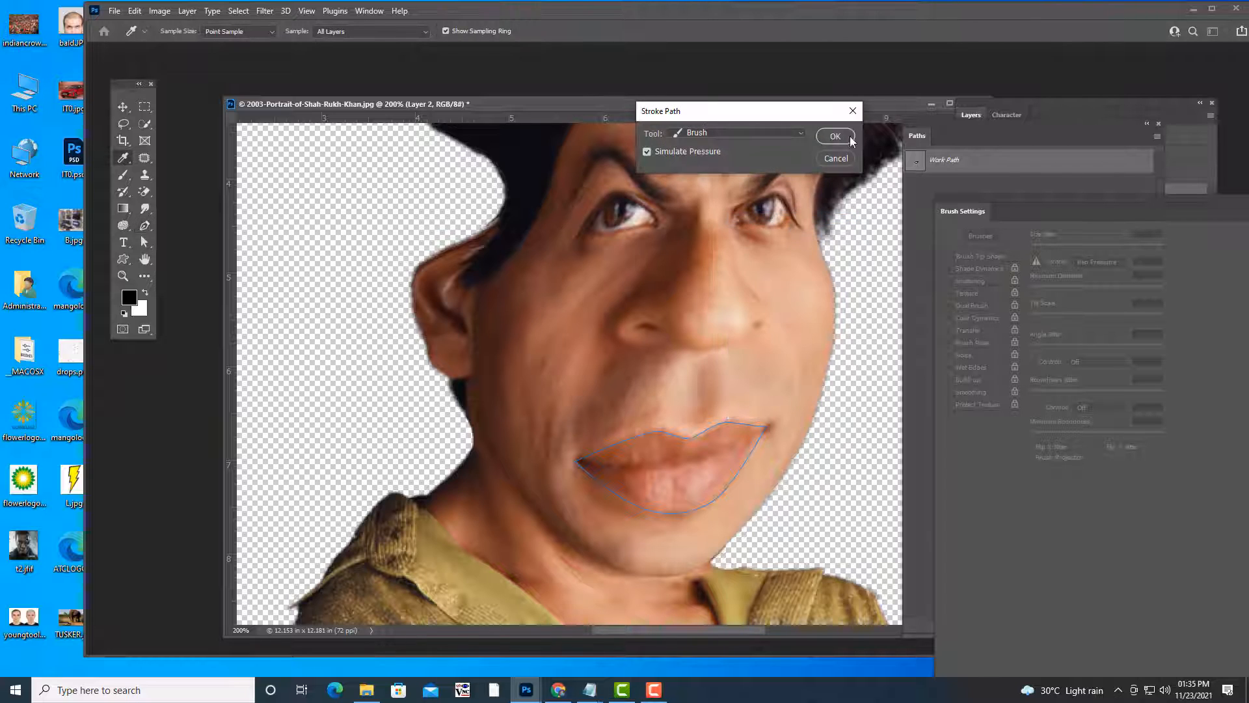
{"action": "left_click", "coordinate": [836, 136]}
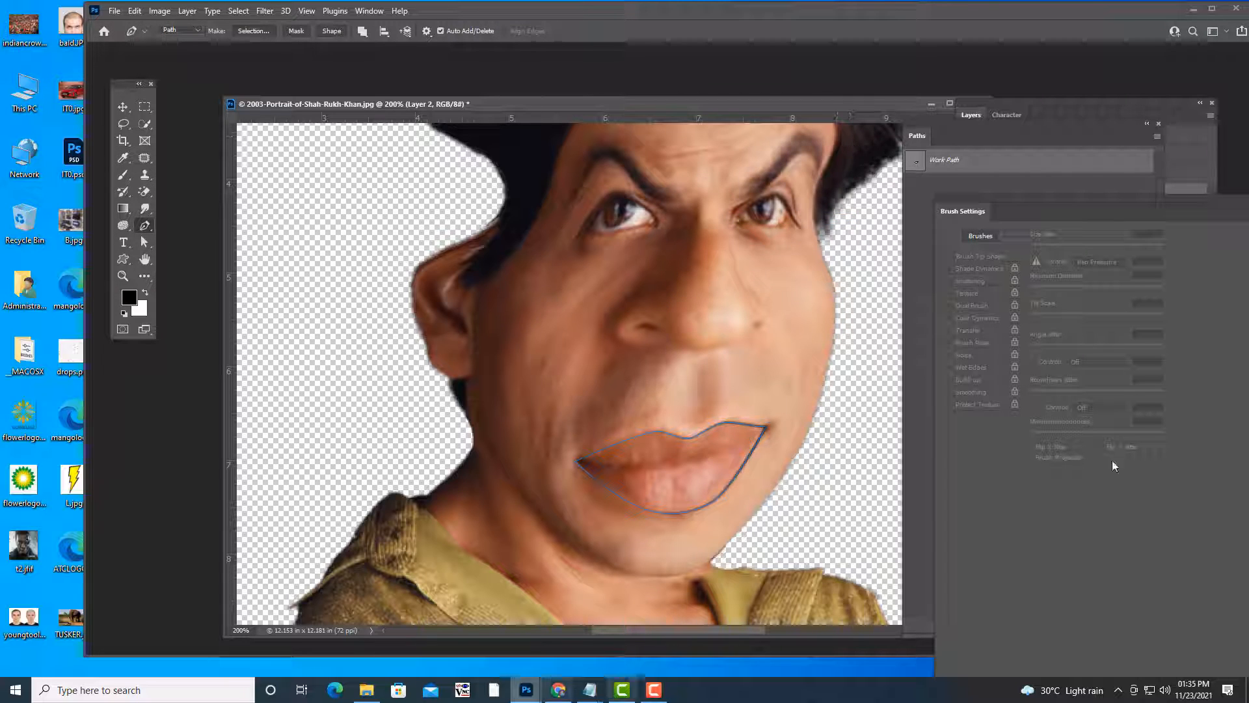
{"action": "right_click", "coordinate": [996, 160]}
{"action": "left_click", "coordinate": [1017, 175]}
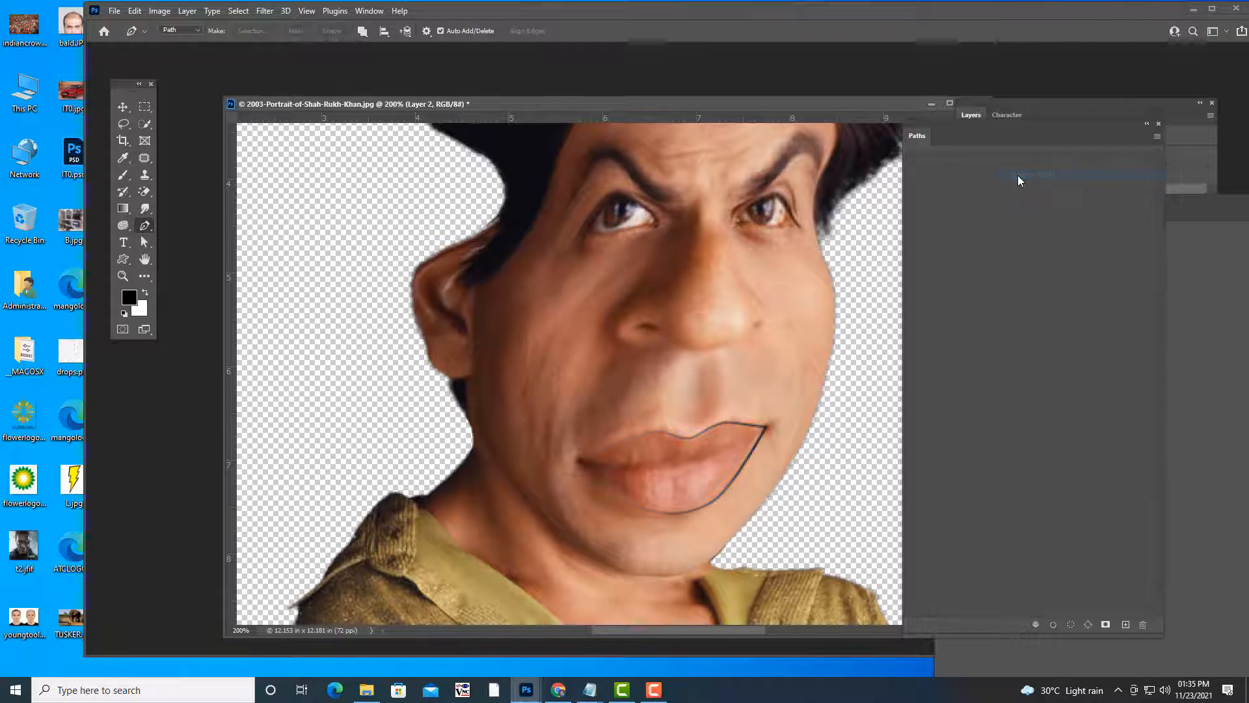
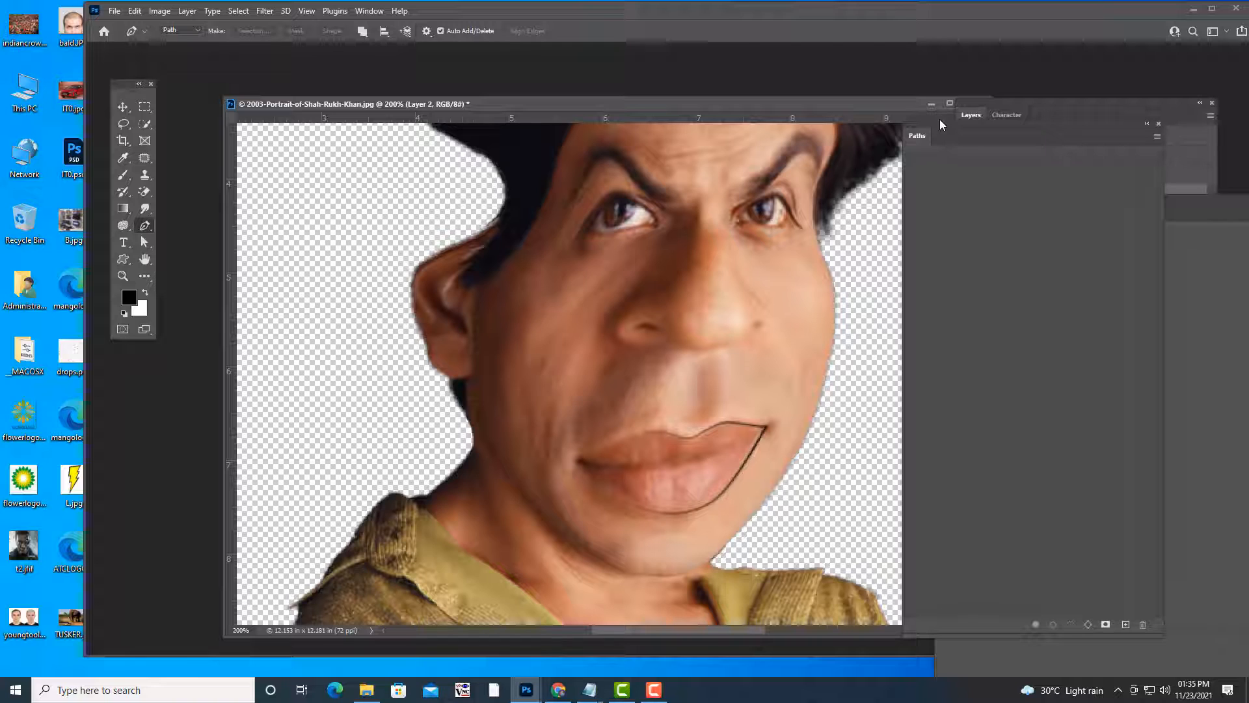
Rearrange the path and layer lists, and draw an open curved path along the line between the lips, adjusting its anchor points.
{"action": "left_click_drag", "start_coordinate": [940, 124], "coordinate": [949, 226]}
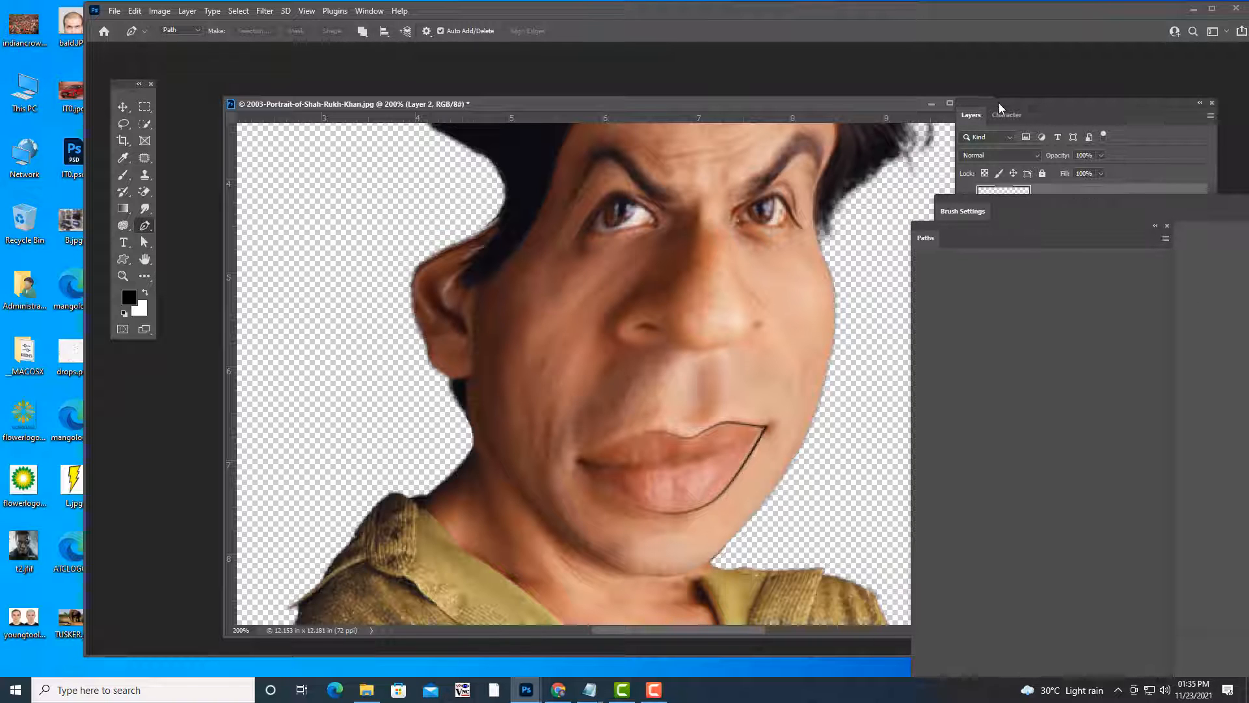
{"action": "left_click_drag", "start_coordinate": [1000, 107], "coordinate": [1000, 105]}
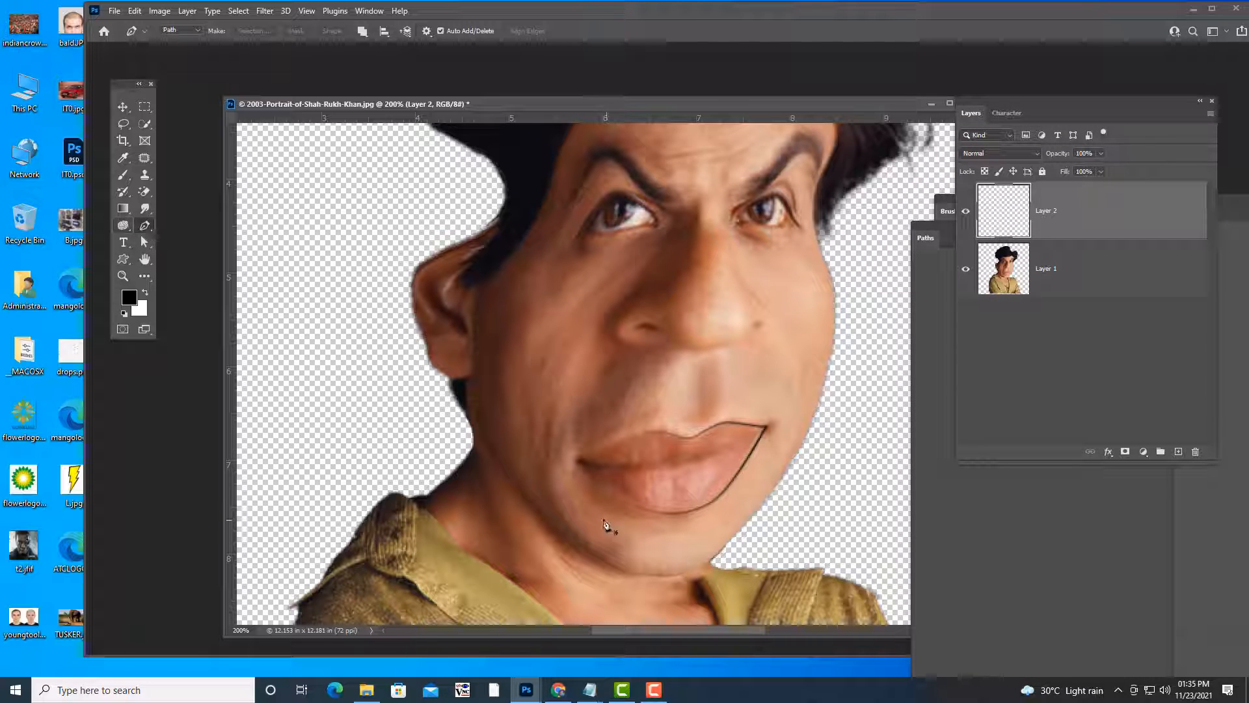
{"action": "left_click", "coordinate": [580, 464]}
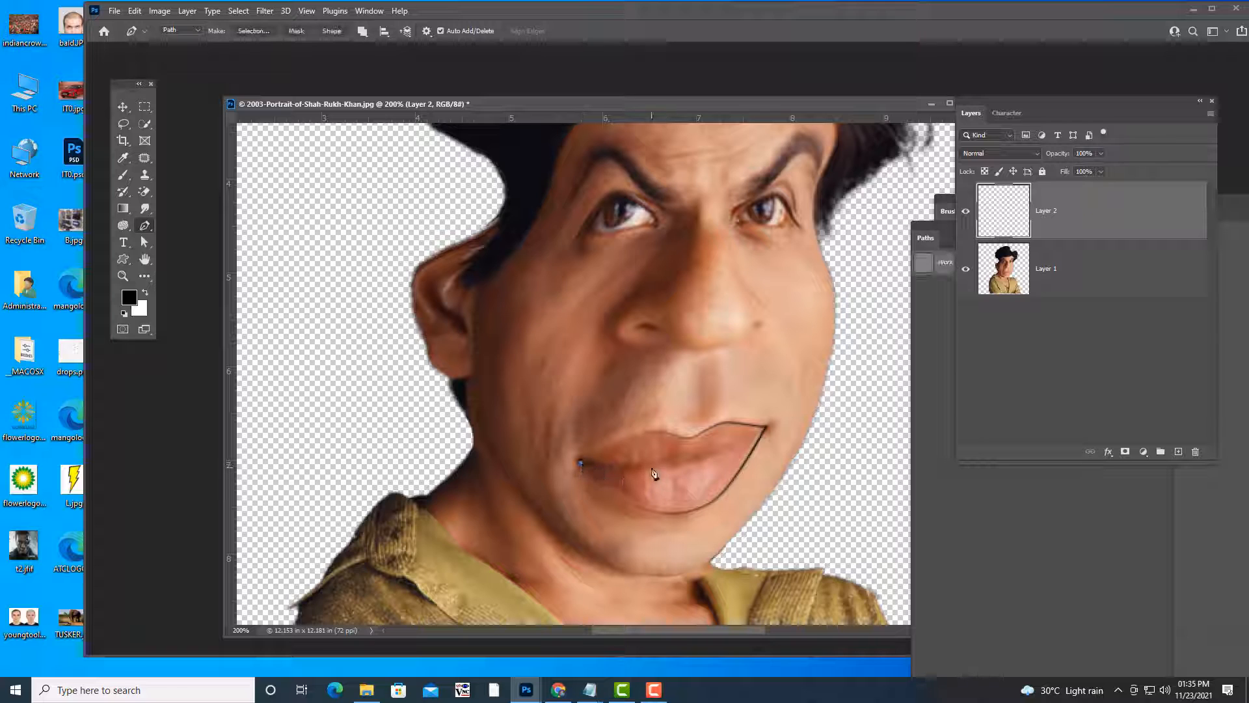
{"action": "left_click_drag", "start_coordinate": [658, 466], "coordinate": [687, 460]}
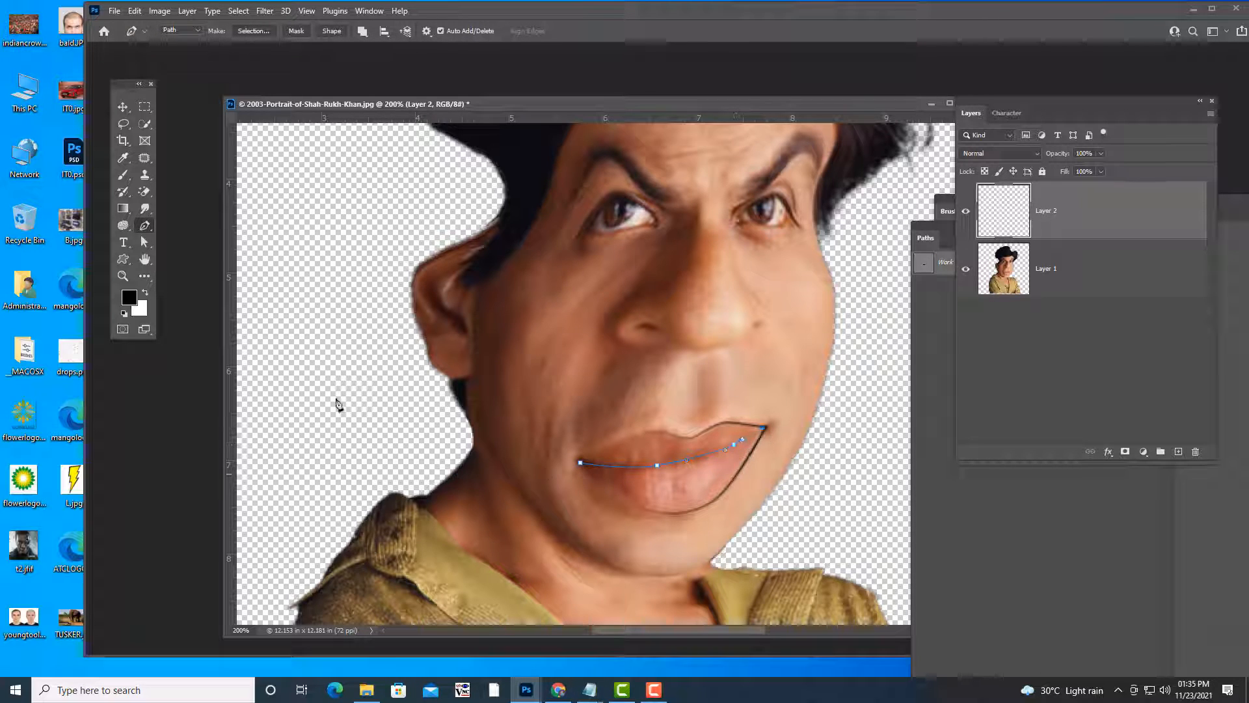
{"action": "left_click", "coordinate": [145, 243]}
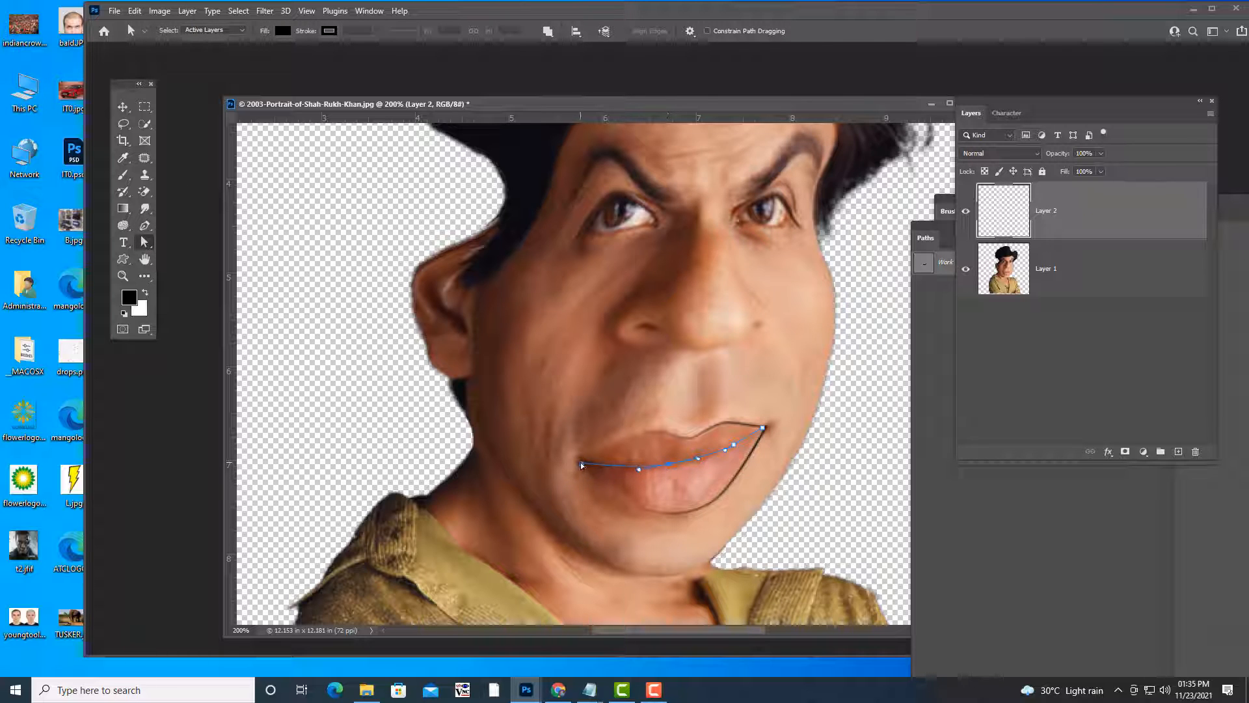
{"action": "left_click", "coordinate": [144, 225]}
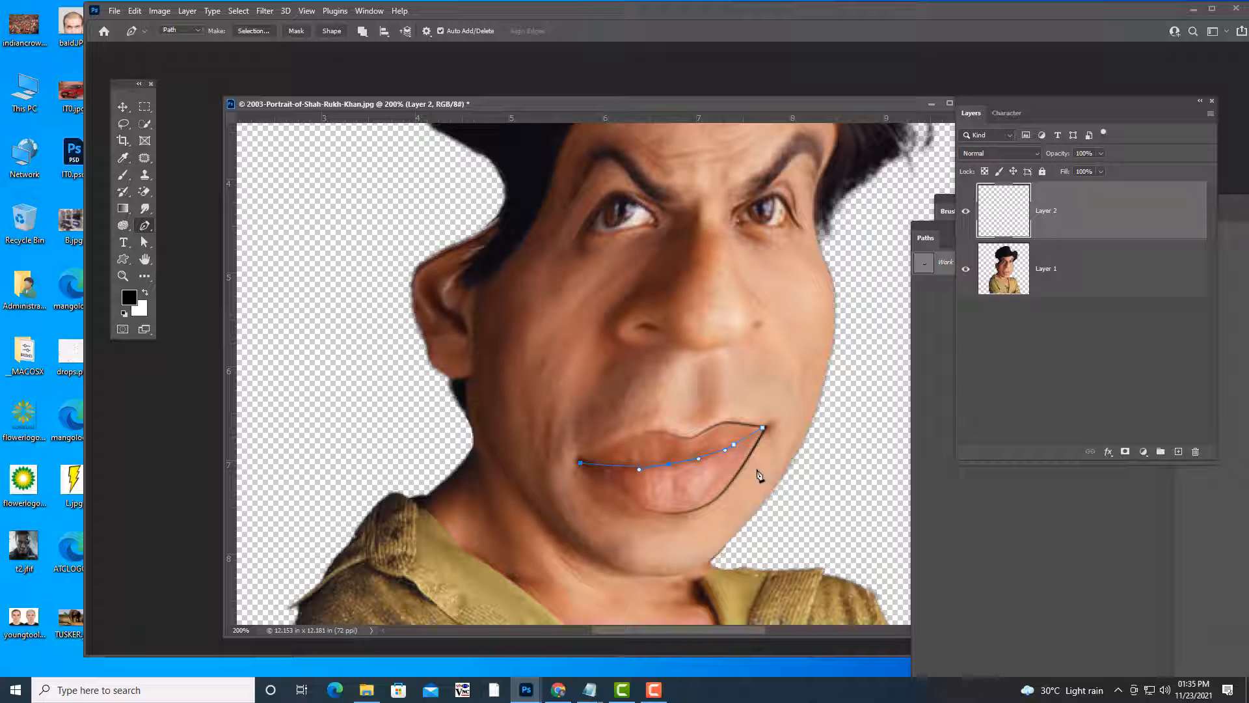
Stroke the path between the lips using the Brush with Simulate Pressure, and delete that work path.
{"action": "right_click", "coordinate": [727, 451]}
{"action": "left_click", "coordinate": [798, 245]}
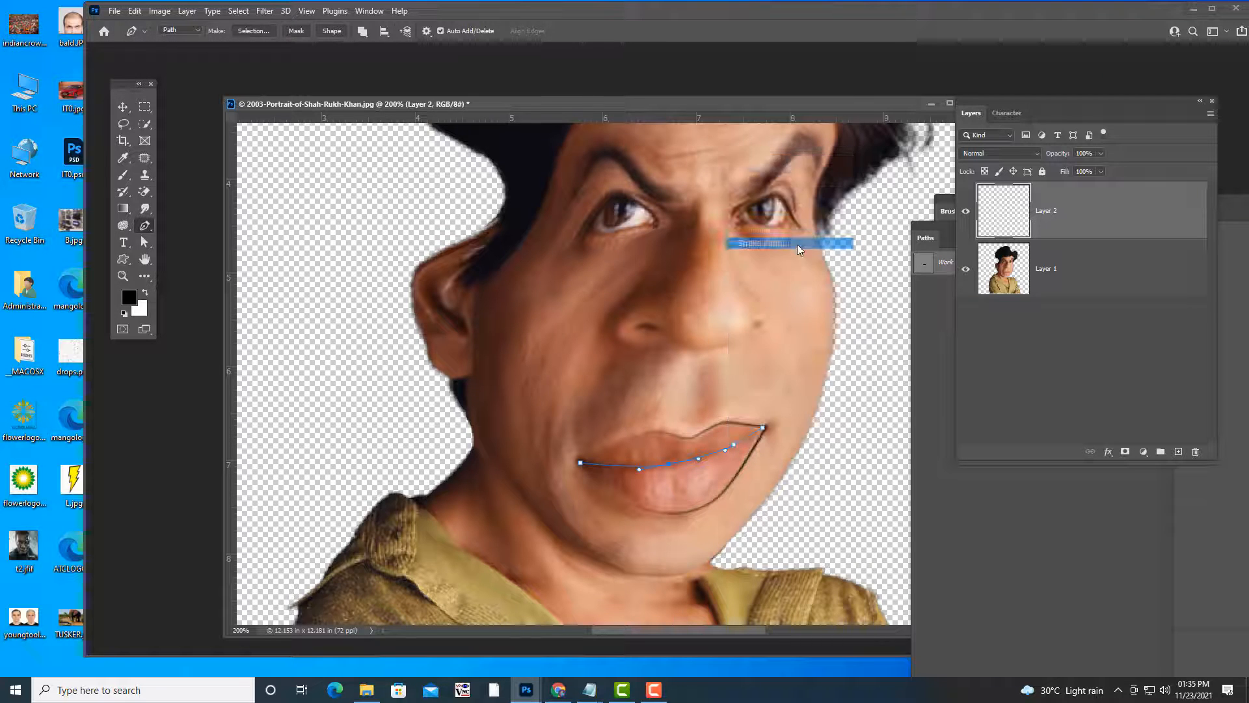
{"action": "left_click", "coordinate": [833, 135]}
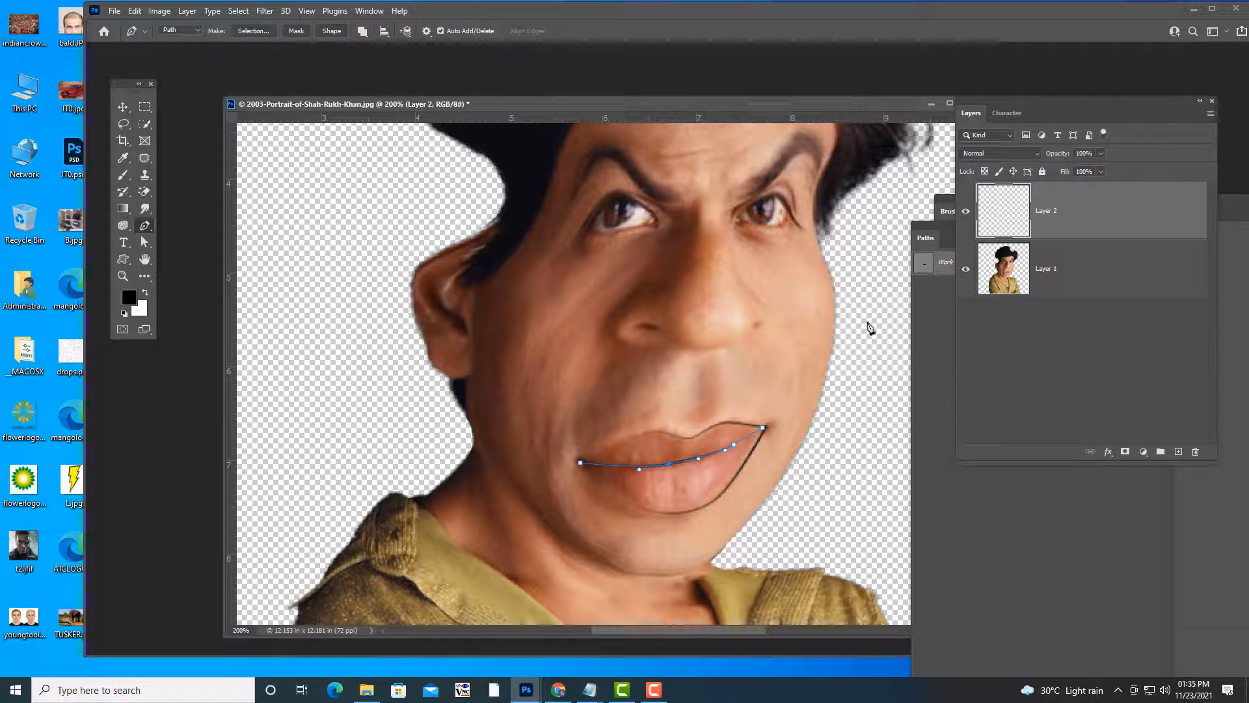
{"action": "left_click", "coordinate": [941, 237]}
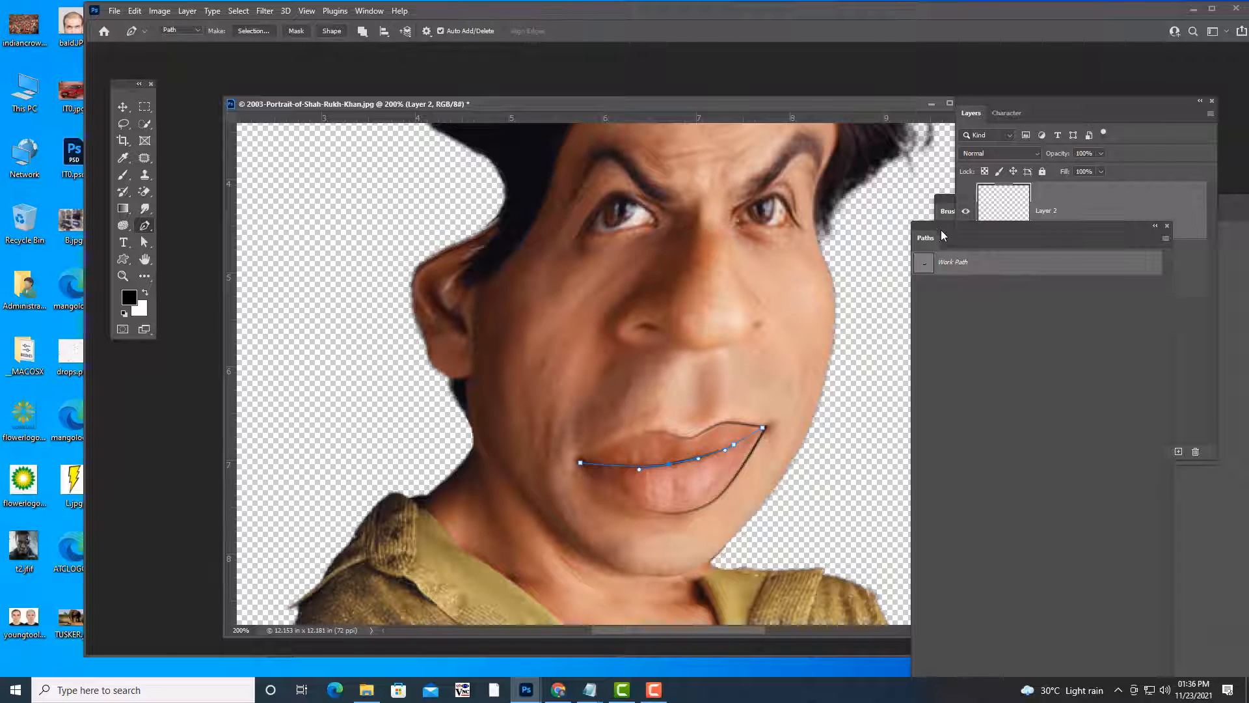
{"action": "right_click", "coordinate": [970, 260]}
{"action": "left_click", "coordinate": [997, 279]}
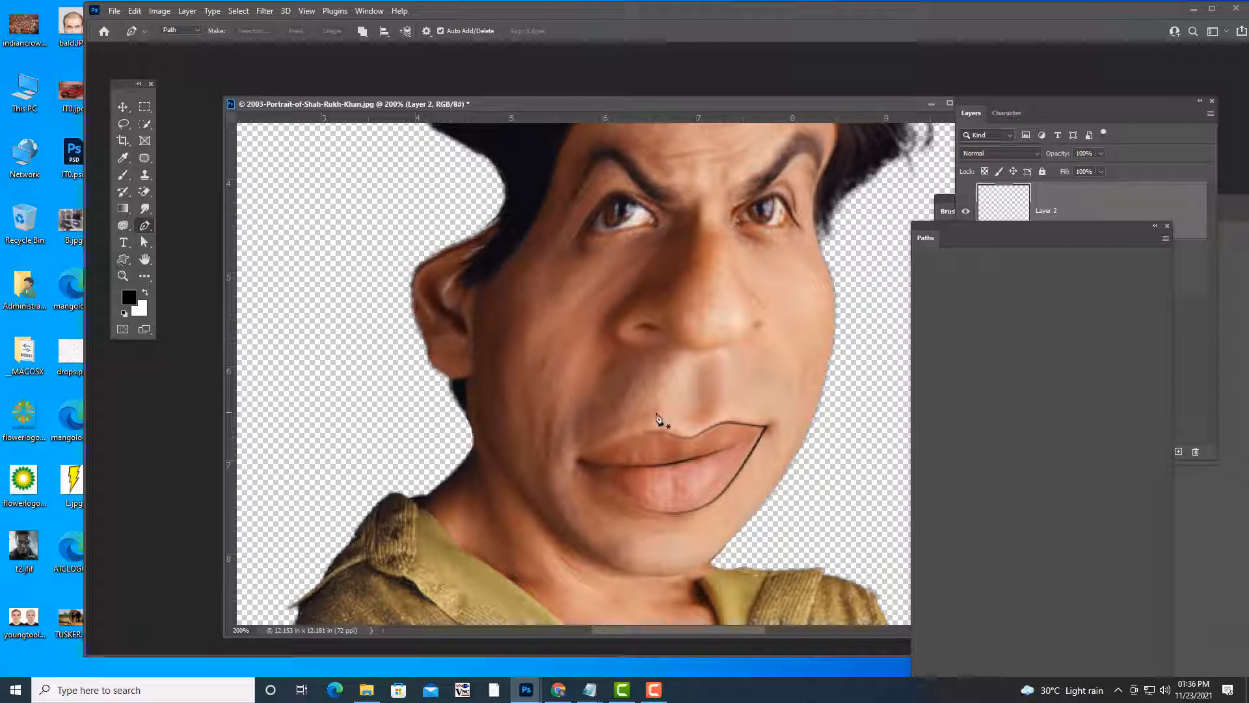
Draw a short curved path from below the nose down to the upper lip's dip and fine-tune its lower anchor.
{"action": "left_click", "coordinate": [712, 358]}
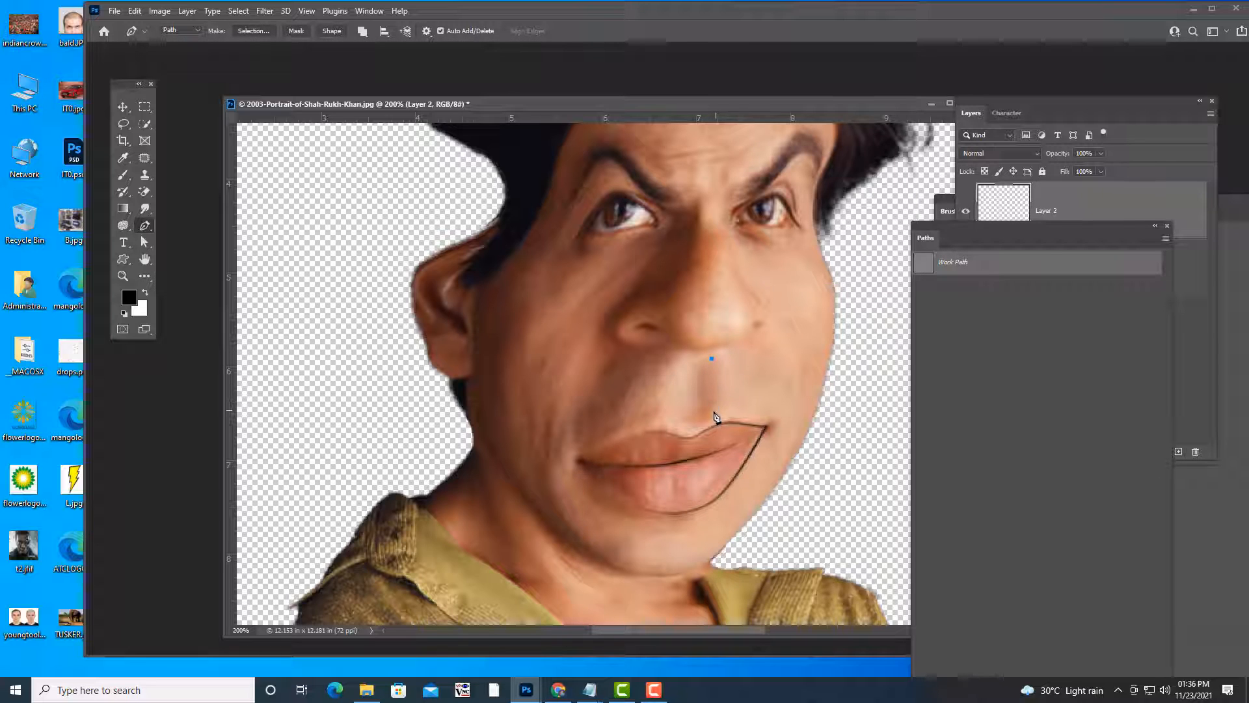
{"action": "left_click_drag", "start_coordinate": [702, 422], "coordinate": [703, 419]}
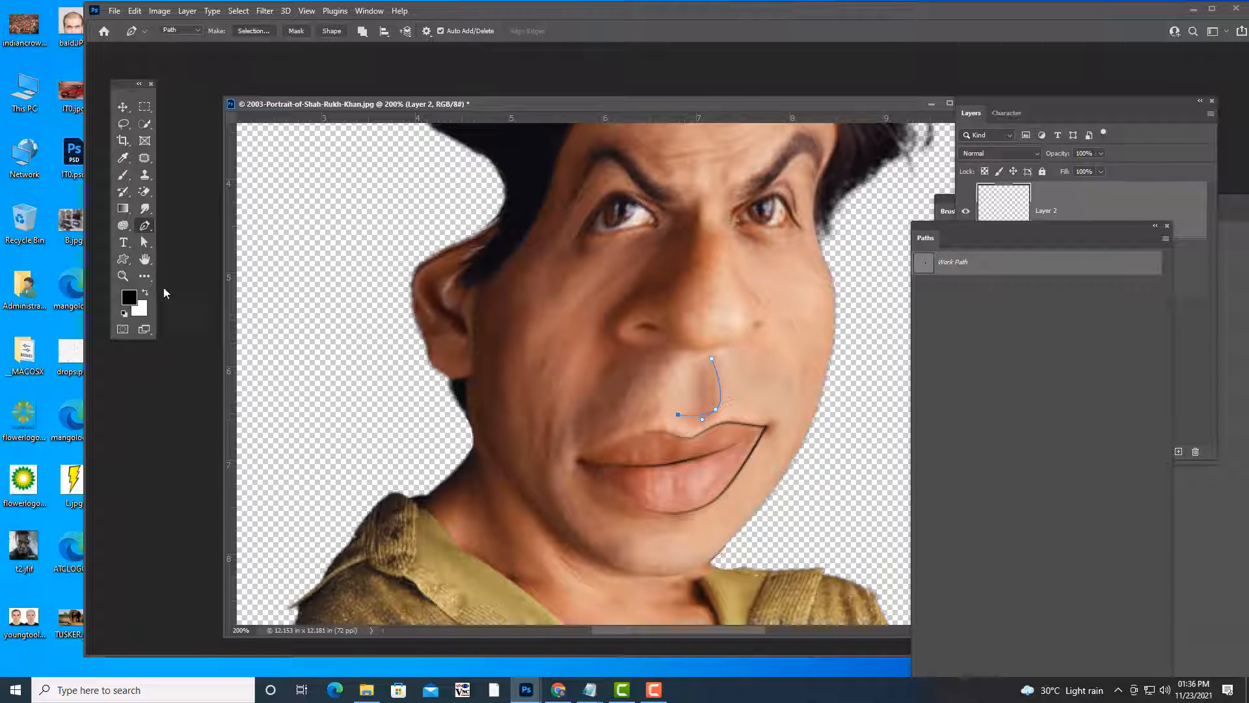
{"action": "left_click", "coordinate": [144, 242]}
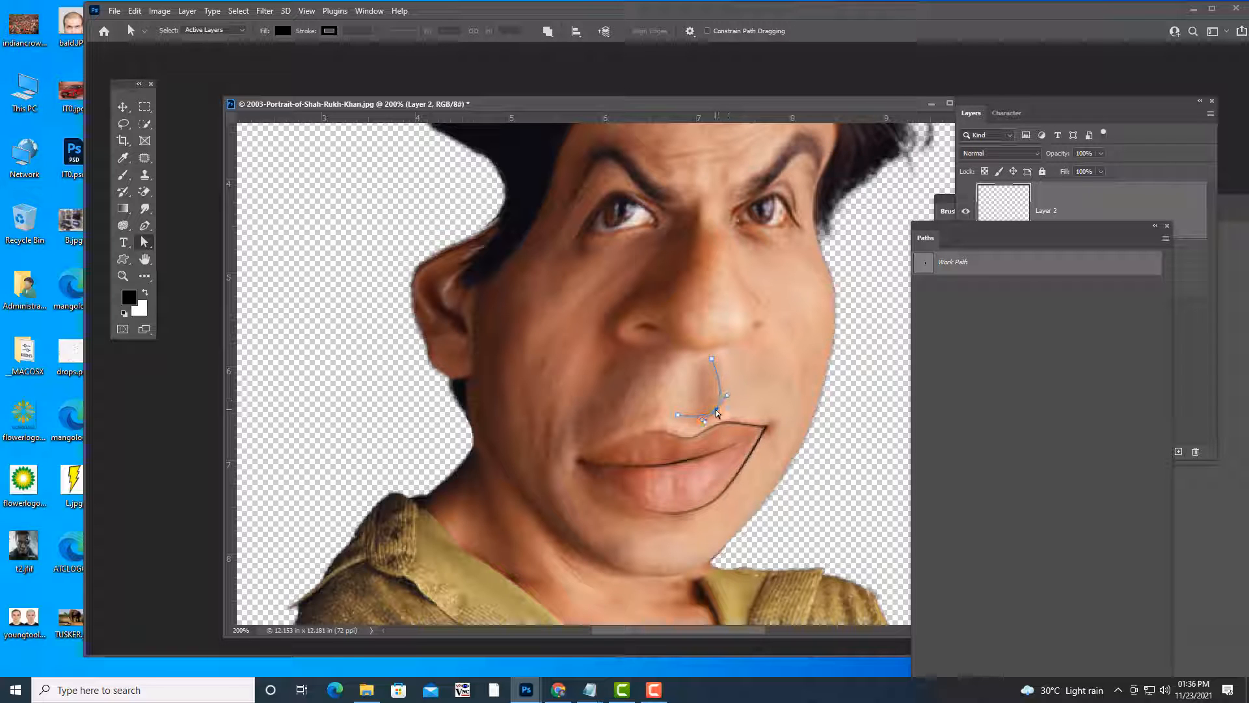
{"action": "left_click_drag", "start_coordinate": [717, 410], "coordinate": [716, 407]}
{"action": "left_click", "coordinate": [144, 225]}
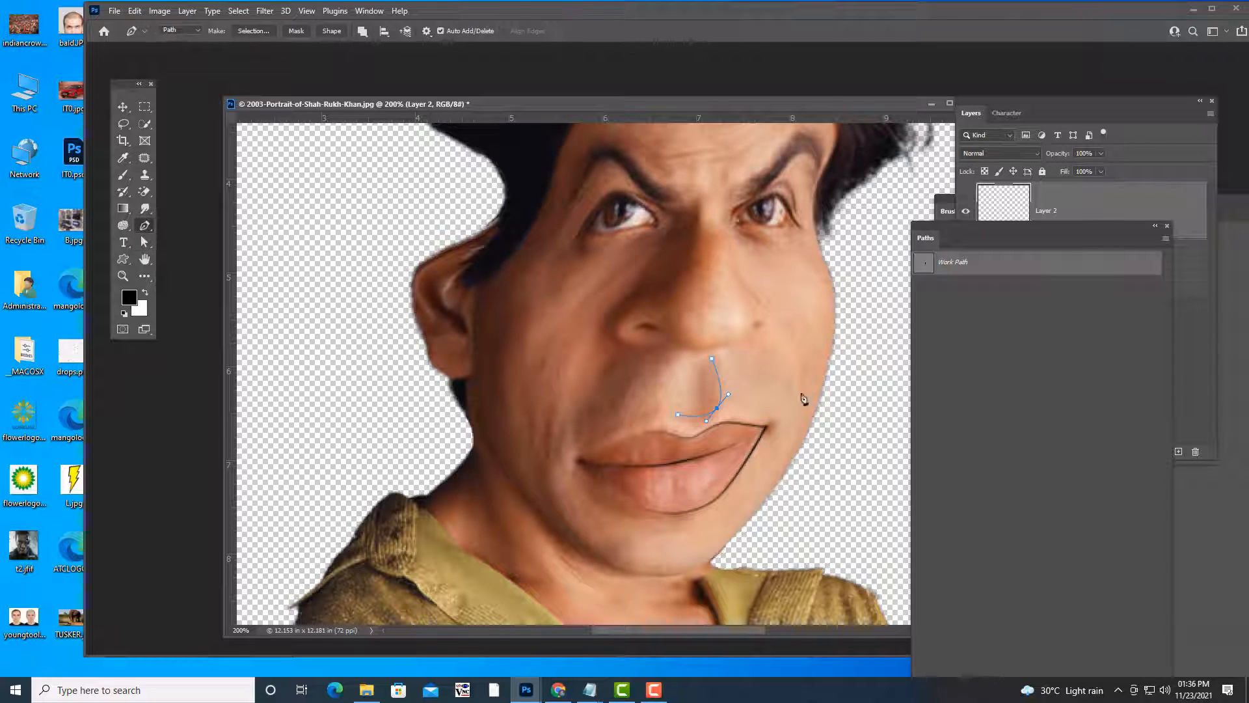
Stroke the groove path below the nose using the Brush with Simulate Pressure, and delete its work path.
{"action": "right_click", "coordinate": [712, 360]}
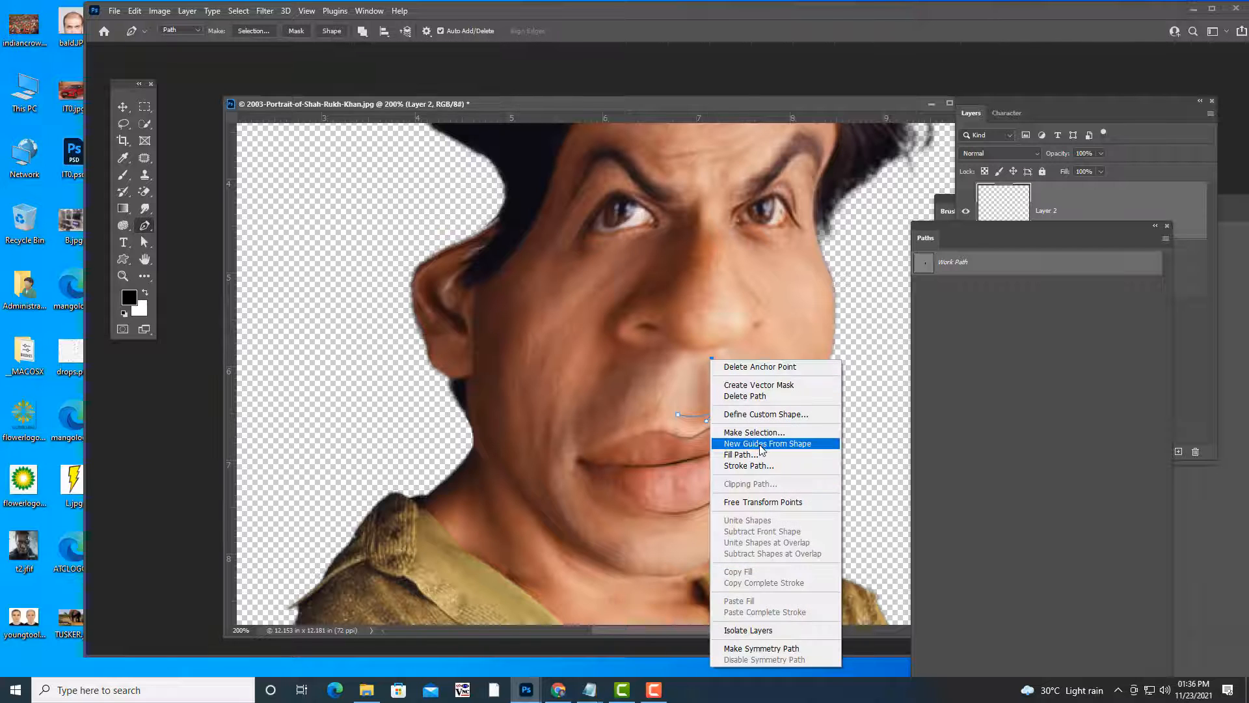
{"action": "left_click", "coordinate": [758, 465]}
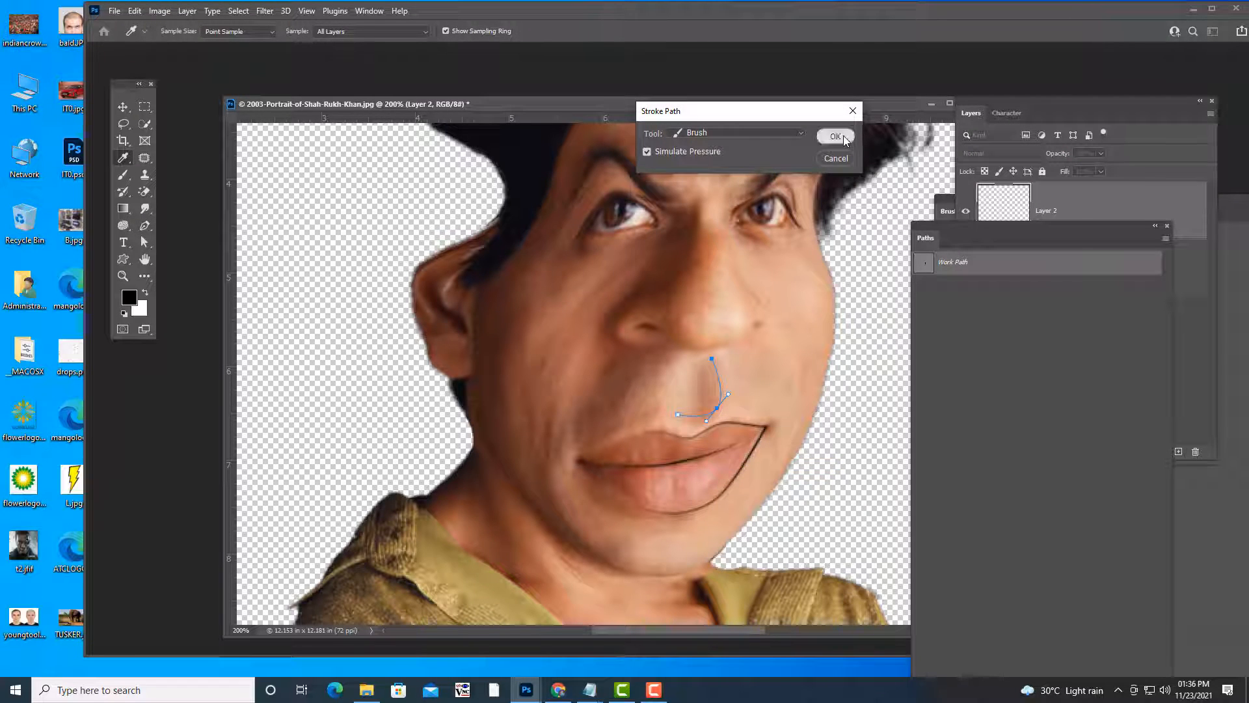
{"action": "left_click", "coordinate": [843, 138]}
{"action": "right_click", "coordinate": [993, 263]}
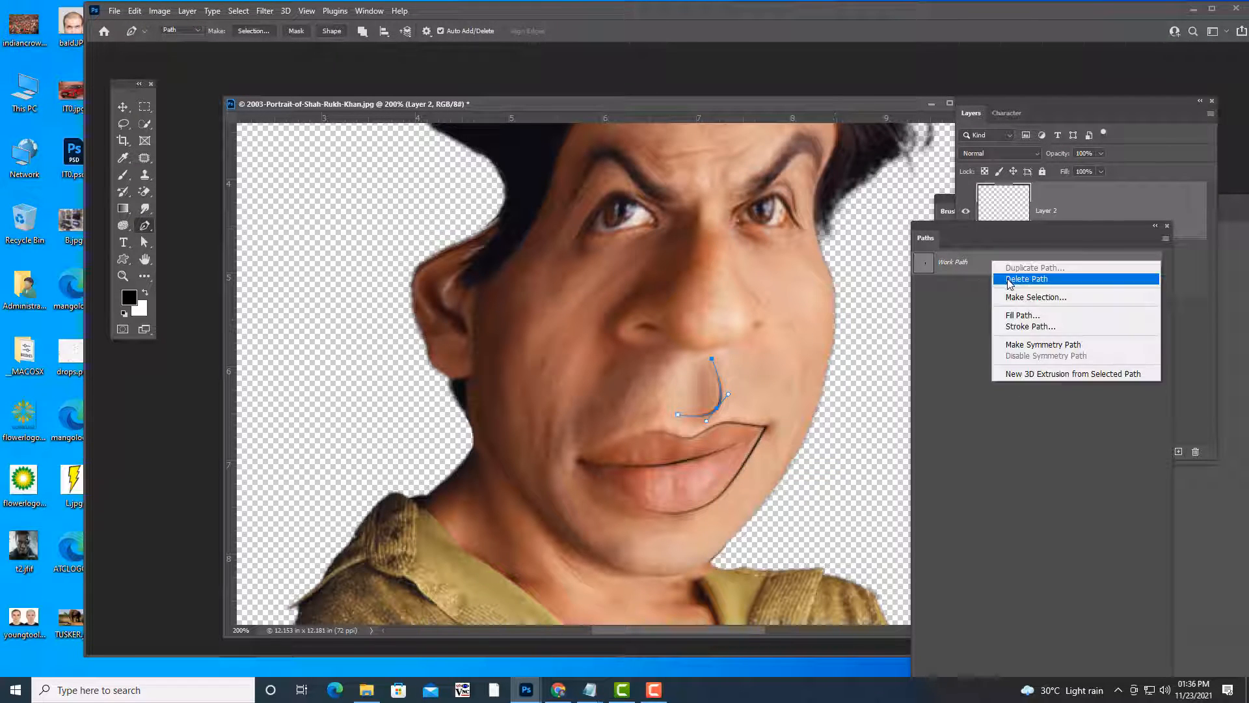
{"action": "left_click", "coordinate": [1010, 279]}
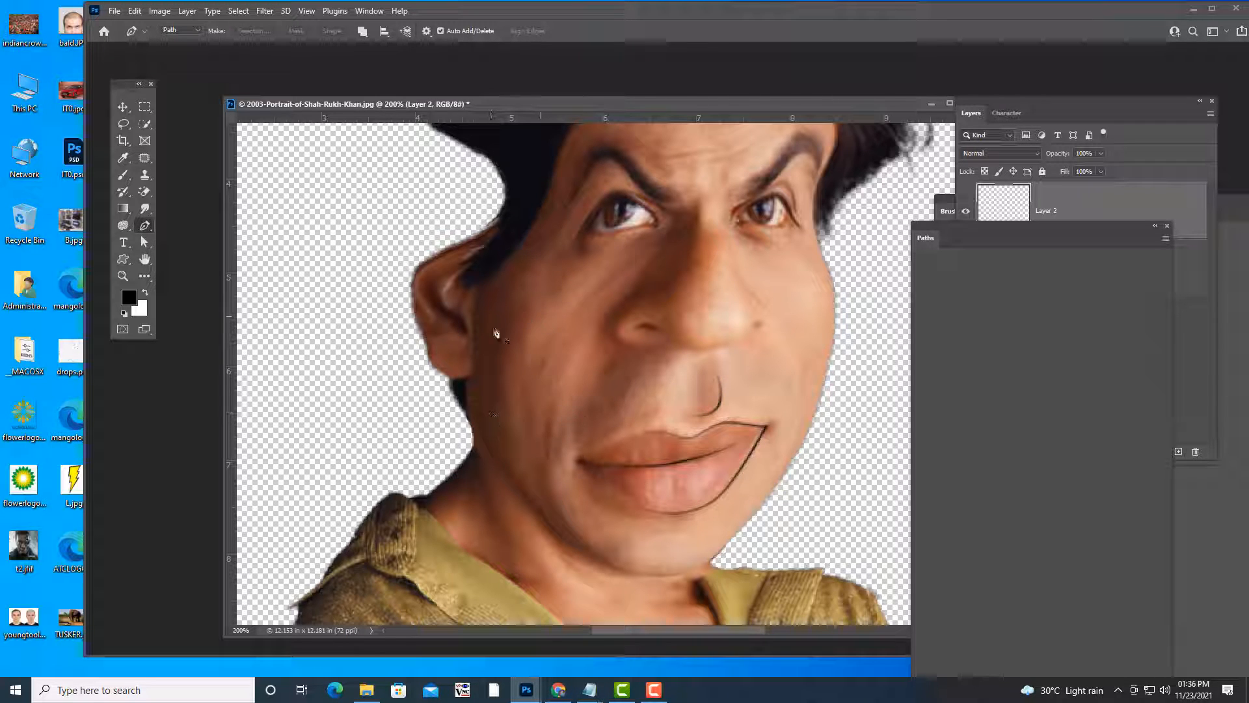
Draw an open curved path along the jawline from below the ear, around the chin, to the opposite lower cheek.
{"action": "left_click", "coordinate": [469, 386]}
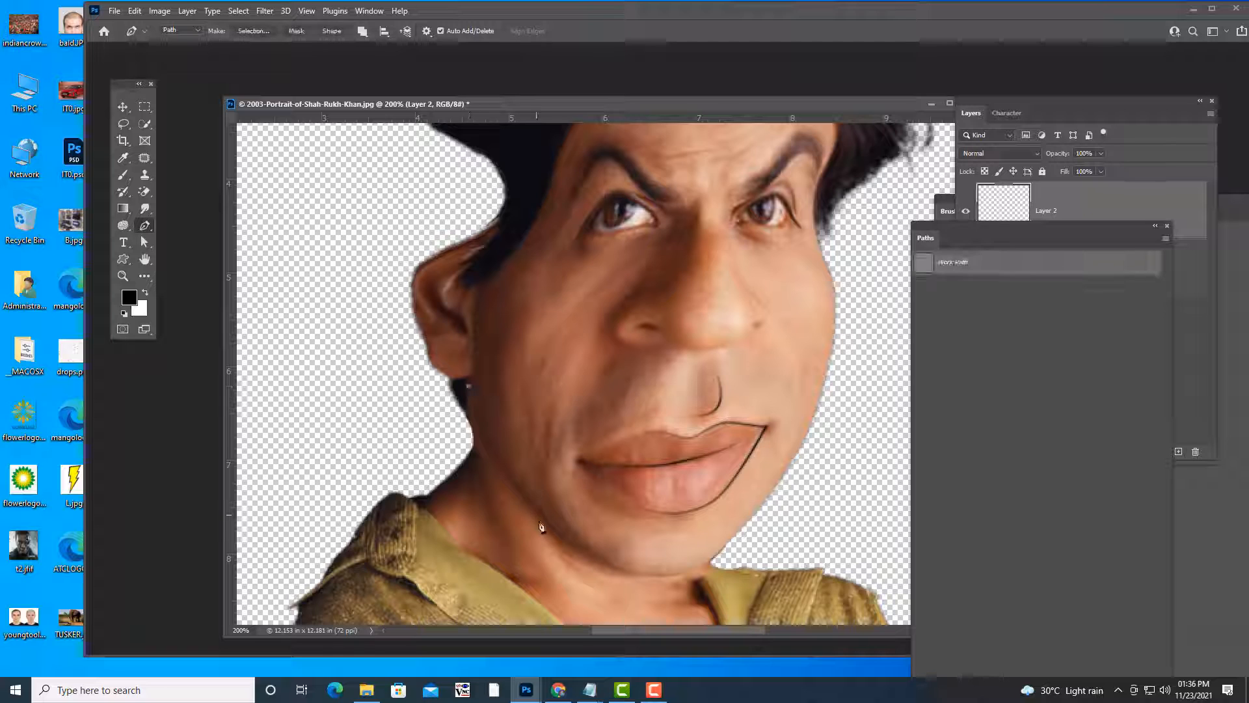
{"action": "left_click_drag", "start_coordinate": [543, 519], "coordinate": [571, 544]}
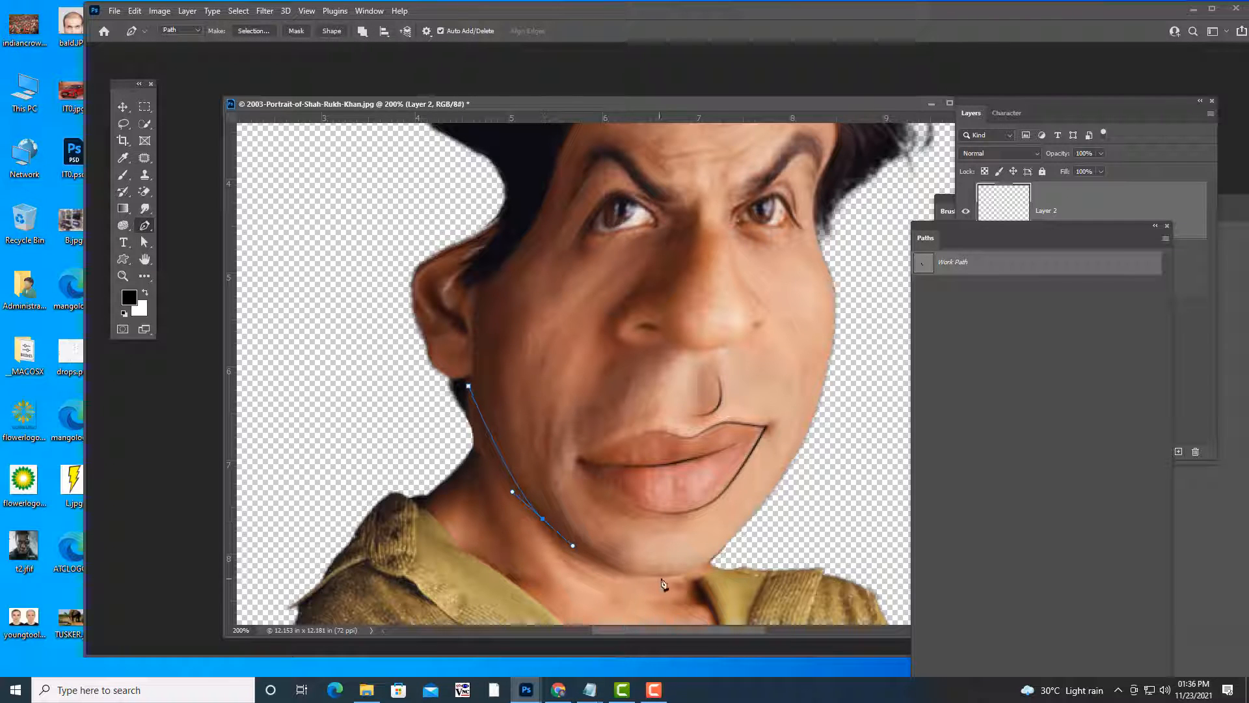
{"action": "left_click_drag", "start_coordinate": [665, 574], "coordinate": [699, 567]}
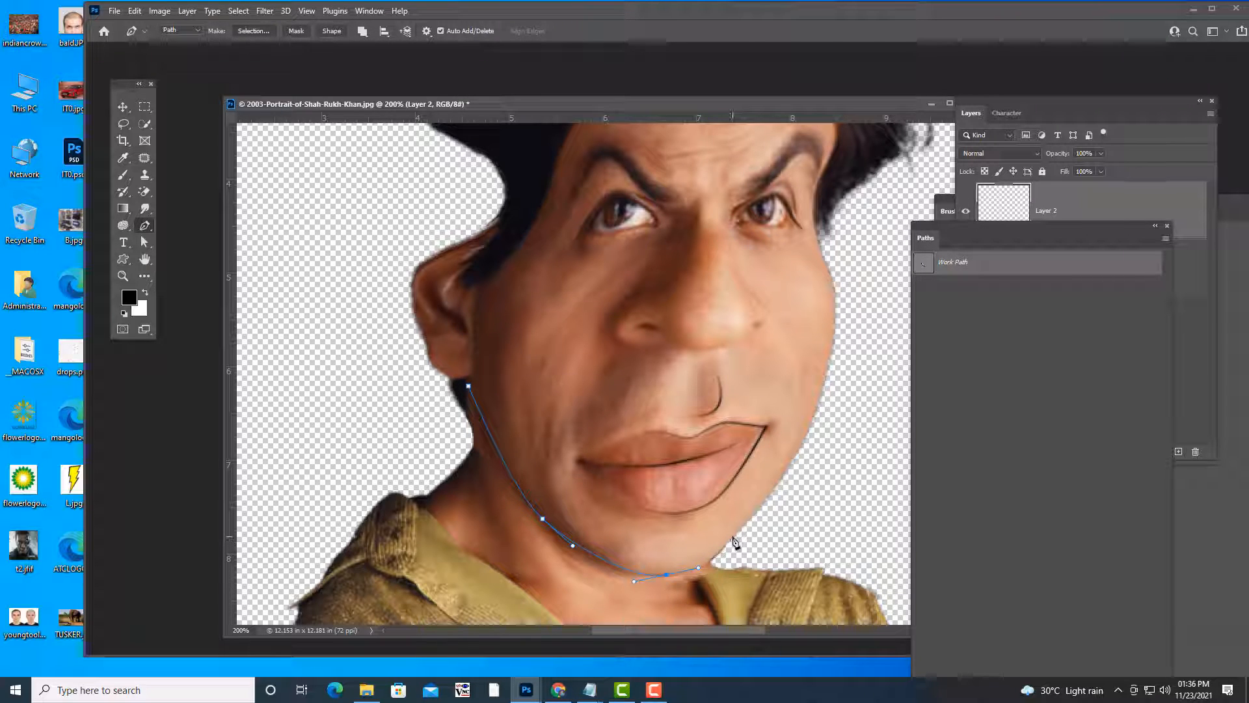
{"action": "left_click", "coordinate": [734, 536]}
Adjust the jawline path's anchors and direction handles at the jaw and chin so it follows the face edge.
{"action": "left_click", "coordinate": [144, 242]}
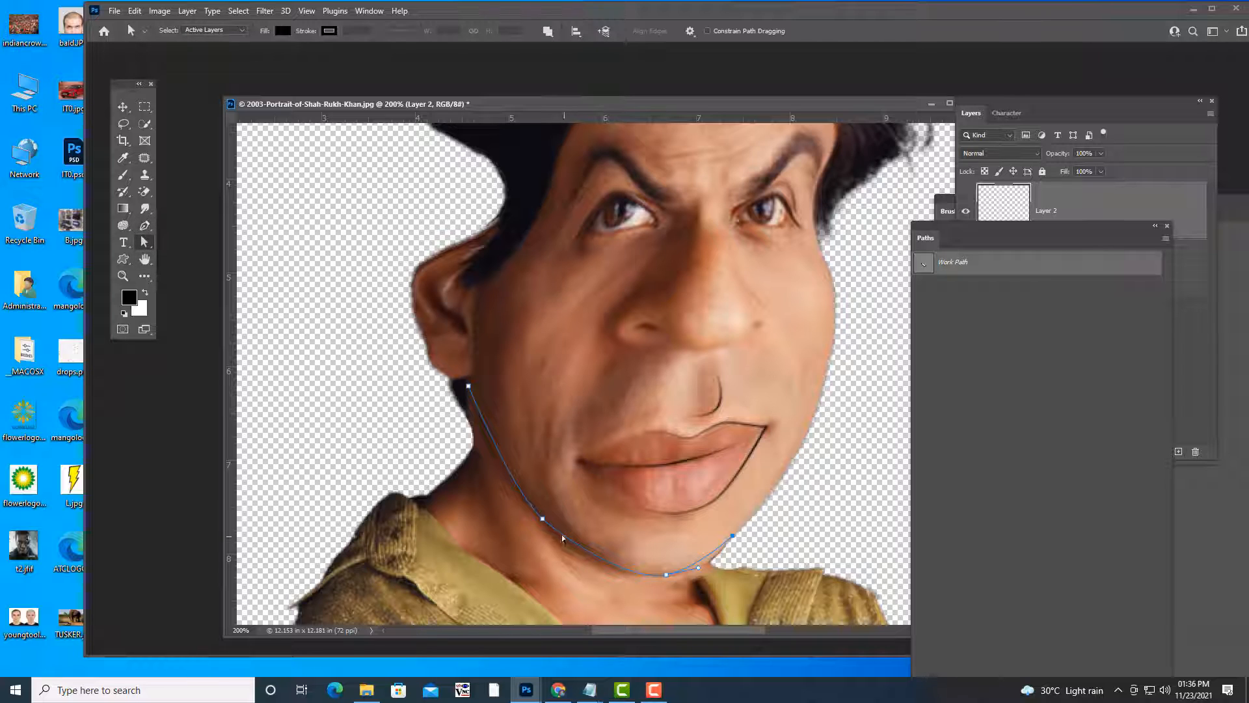
{"action": "left_click", "coordinate": [563, 538]}
{"action": "left_click_drag", "start_coordinate": [513, 493], "coordinate": [543, 513]}
{"action": "left_click", "coordinate": [666, 575]}
{"action": "left_click_drag", "start_coordinate": [700, 569], "coordinate": [664, 575]}
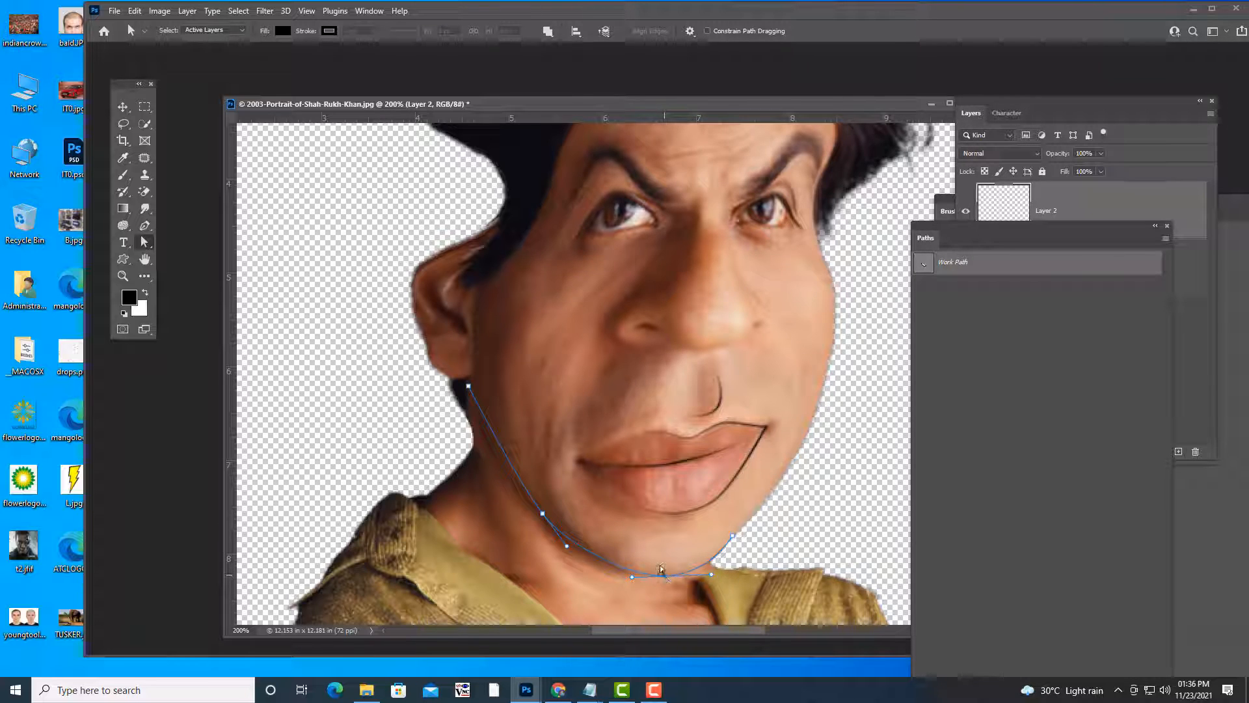
Stroke the jawline path using the Brush with Simulate Pressure, and delete its work path.
{"action": "right_click", "coordinate": [986, 261]}
{"action": "left_click", "coordinate": [1041, 325]}
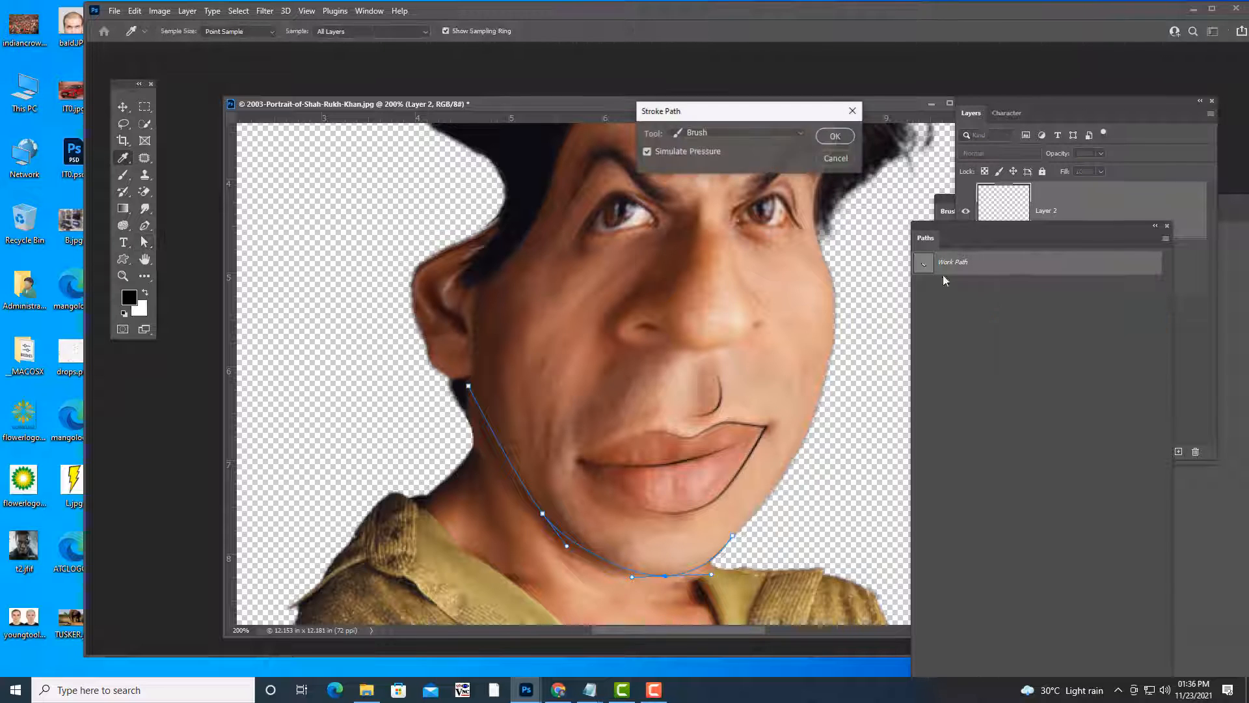
{"action": "left_click", "coordinate": [839, 135]}
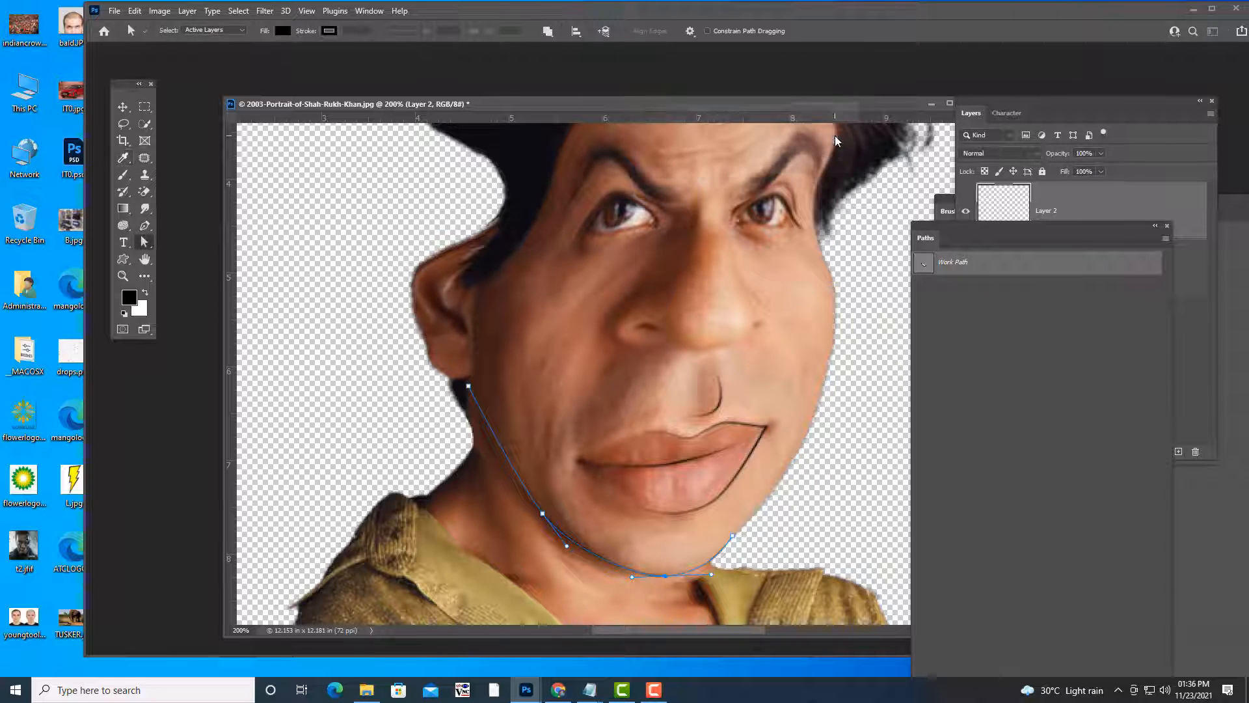
{"action": "right_click", "coordinate": [1003, 262]}
{"action": "left_click", "coordinate": [1013, 275]}
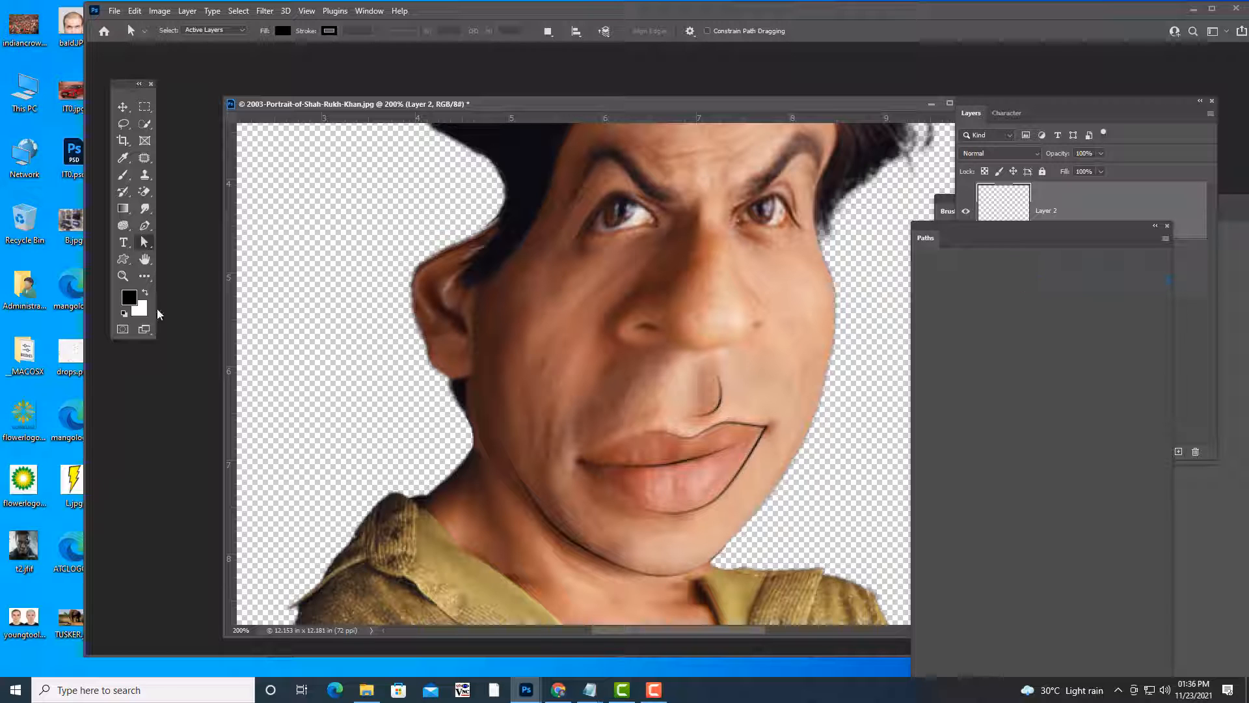
Draw a shallow, downward-bowed Pen path across the forehead above the eyebrows and fine-tune its middle and end anchors.
{"action": "left_click", "coordinate": [146, 210]}
{"action": "scroll", "coordinate": [711, 306], "scroll_direction": "up", "scroll_amount": 1}
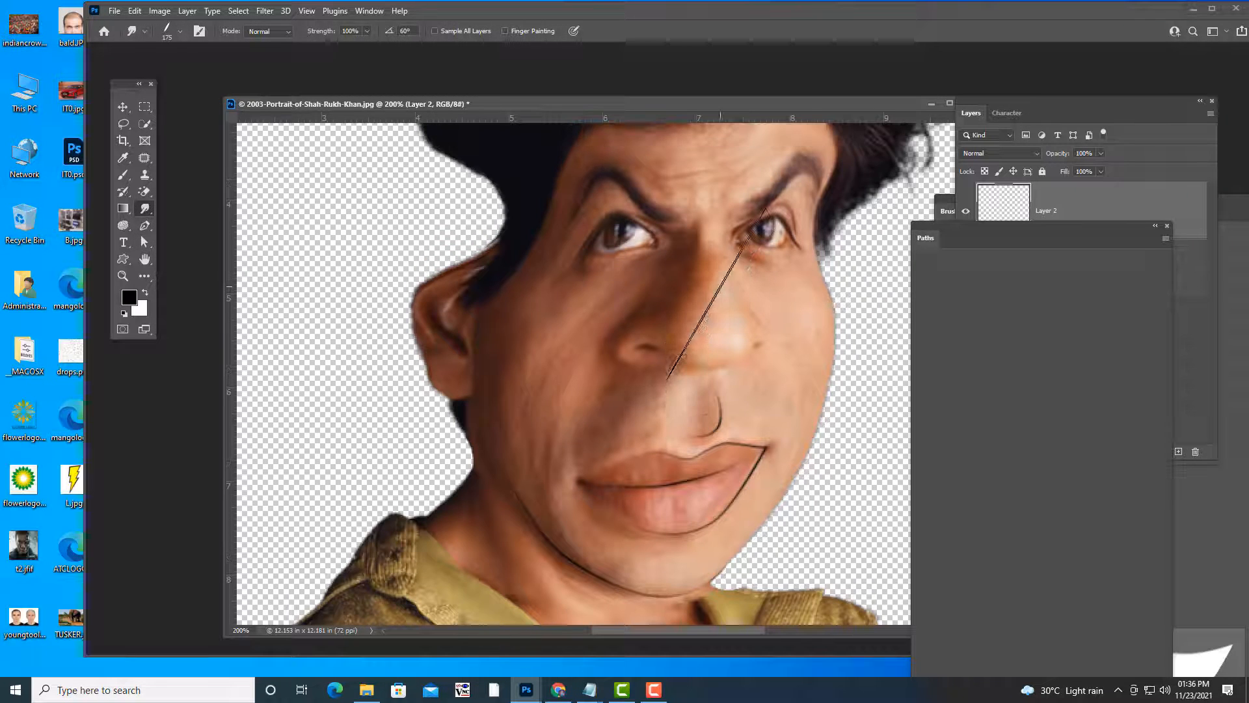
{"action": "left_click", "coordinate": [145, 226]}
{"action": "scroll", "coordinate": [644, 195], "scroll_direction": "up", "scroll_amount": 1}
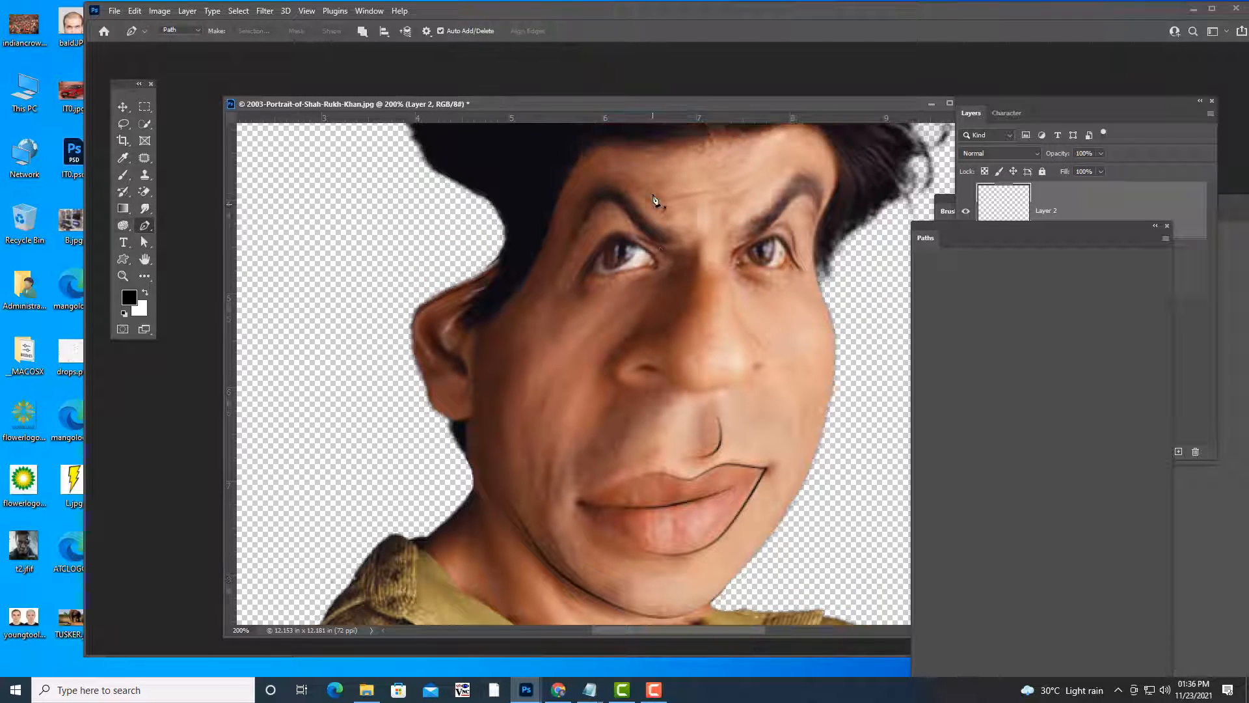
{"action": "left_click", "coordinate": [641, 183]}
{"action": "left_click_drag", "start_coordinate": [682, 199], "coordinate": [714, 201]}
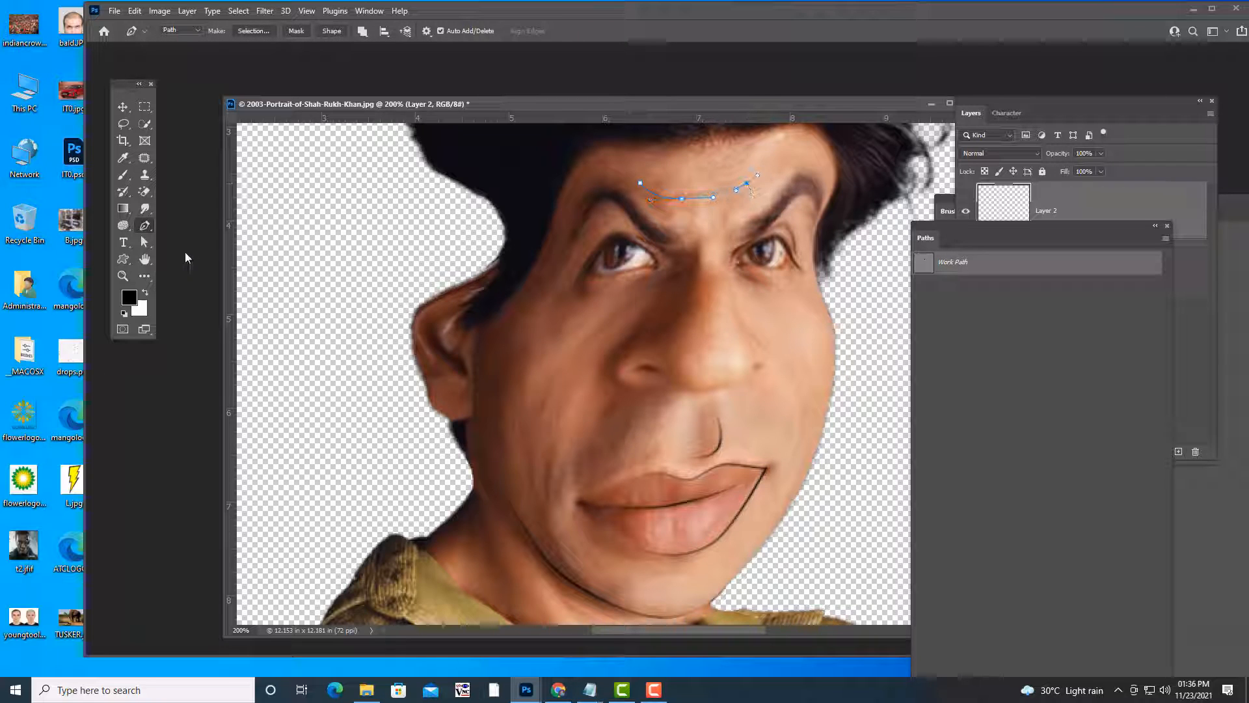
{"action": "left_click", "coordinate": [144, 242]}
{"action": "left_click", "coordinate": [692, 199]}
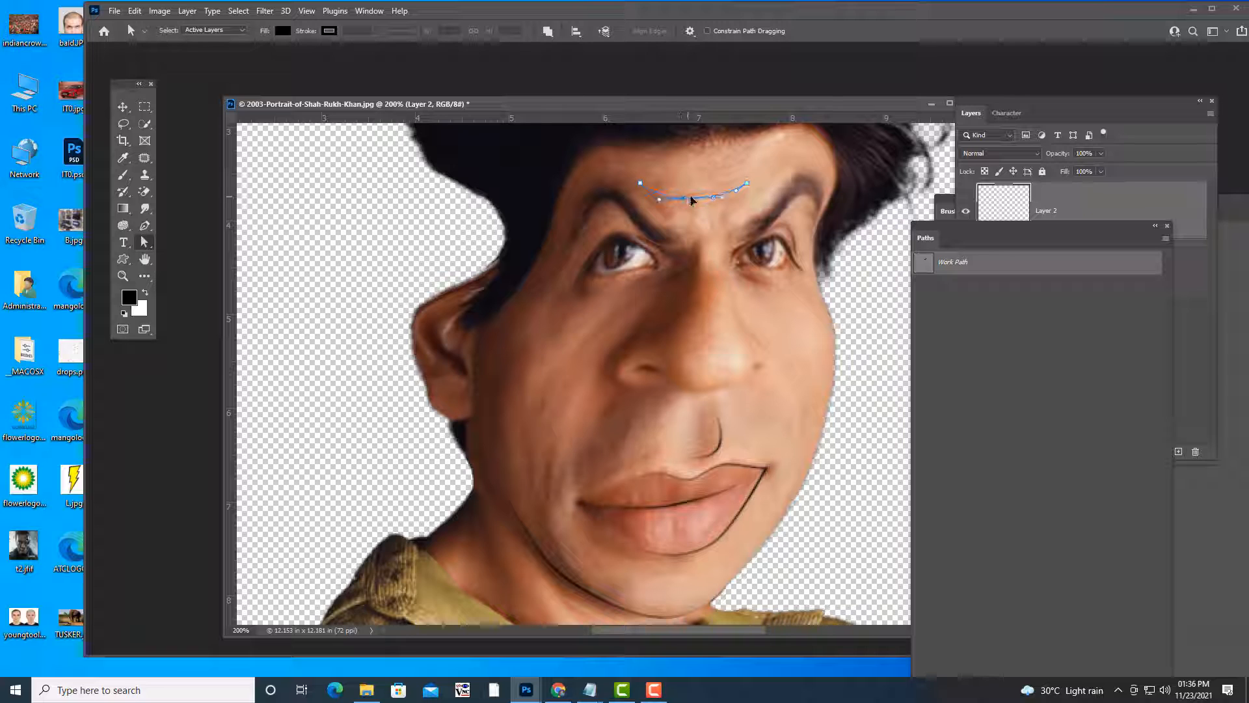
{"action": "left_click_drag", "start_coordinate": [748, 182], "coordinate": [754, 183]}
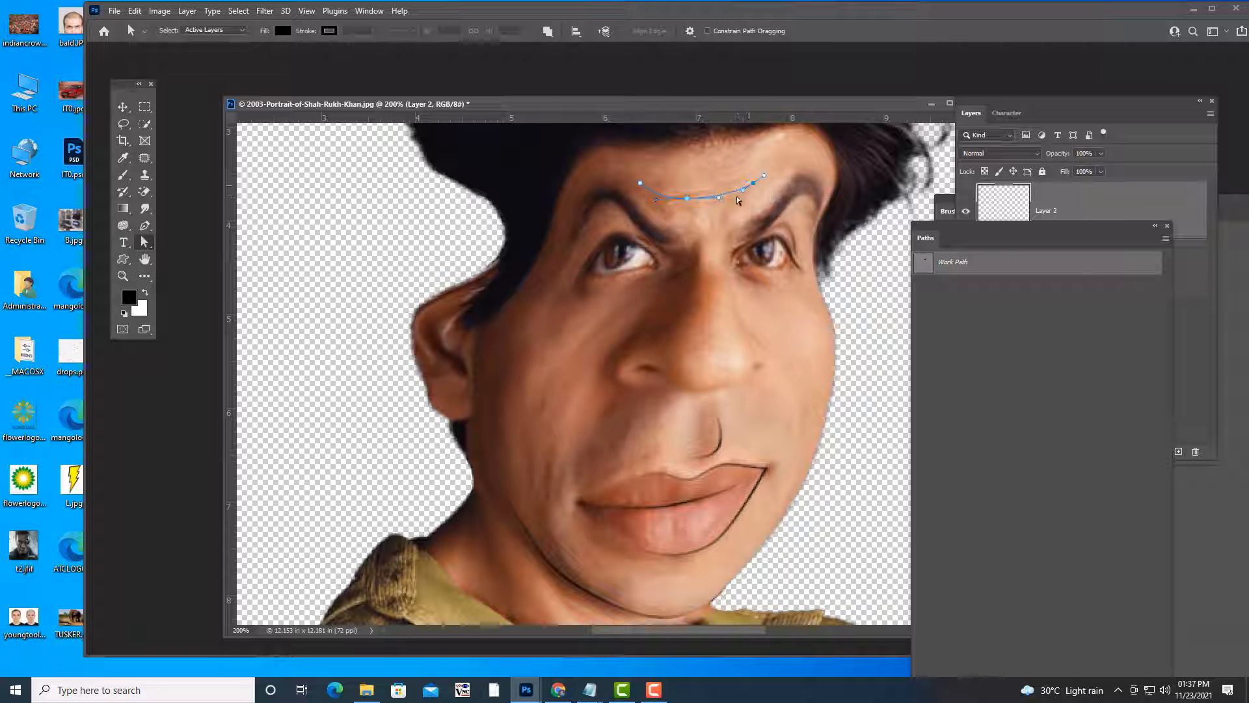
Stroke the forehead wrinkle path using the Brush with Simulate Pressure, and delete its work path.
{"action": "left_click", "coordinate": [144, 225]}
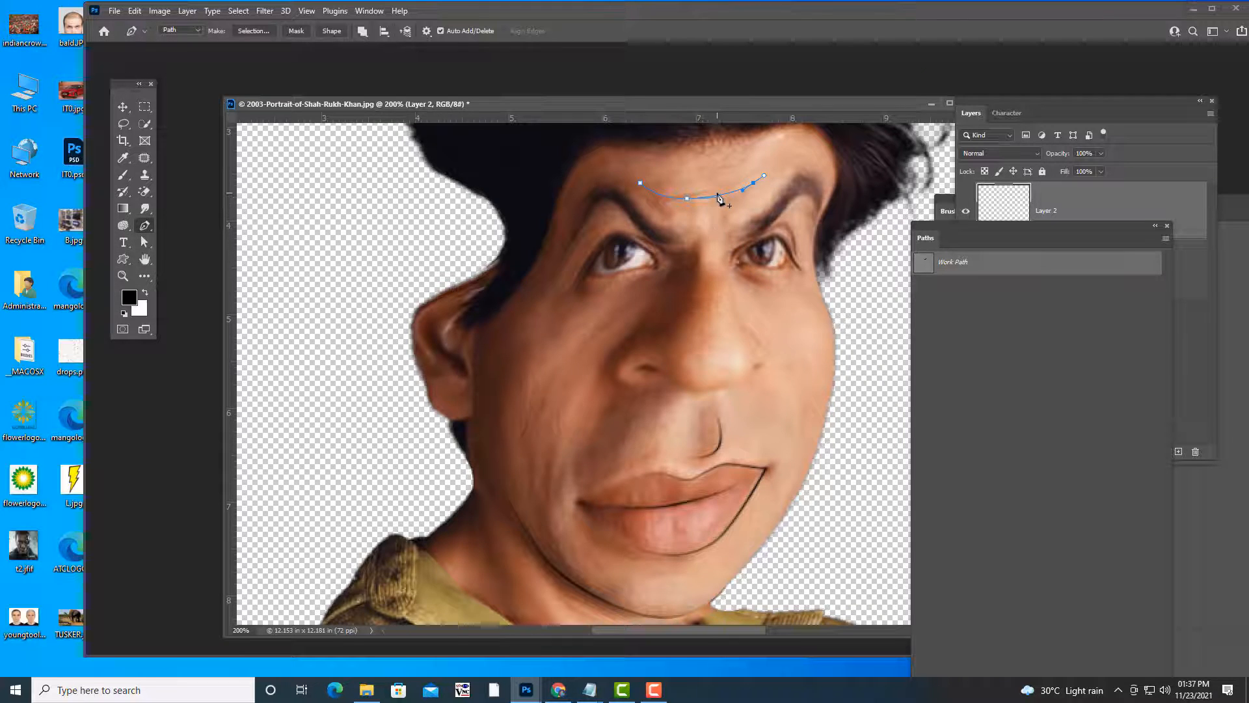
{"action": "right_click", "coordinate": [717, 194]}
{"action": "left_click", "coordinate": [755, 300]}
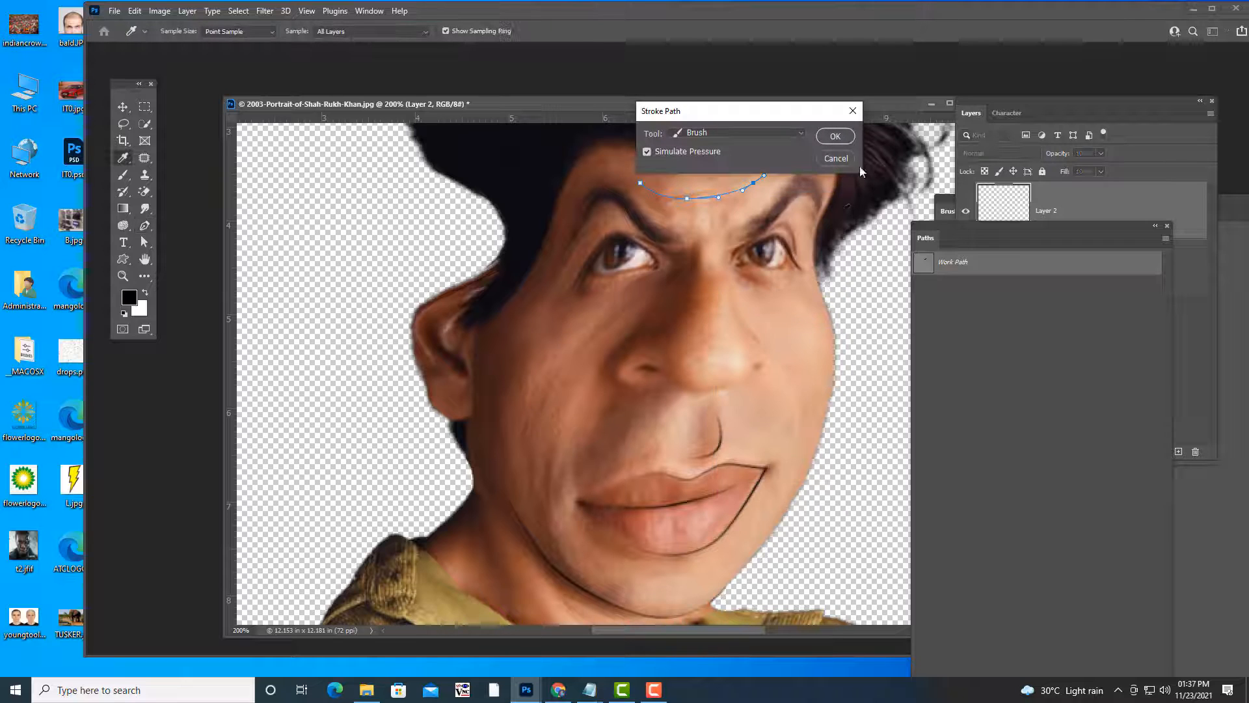
{"action": "left_click", "coordinate": [836, 137]}
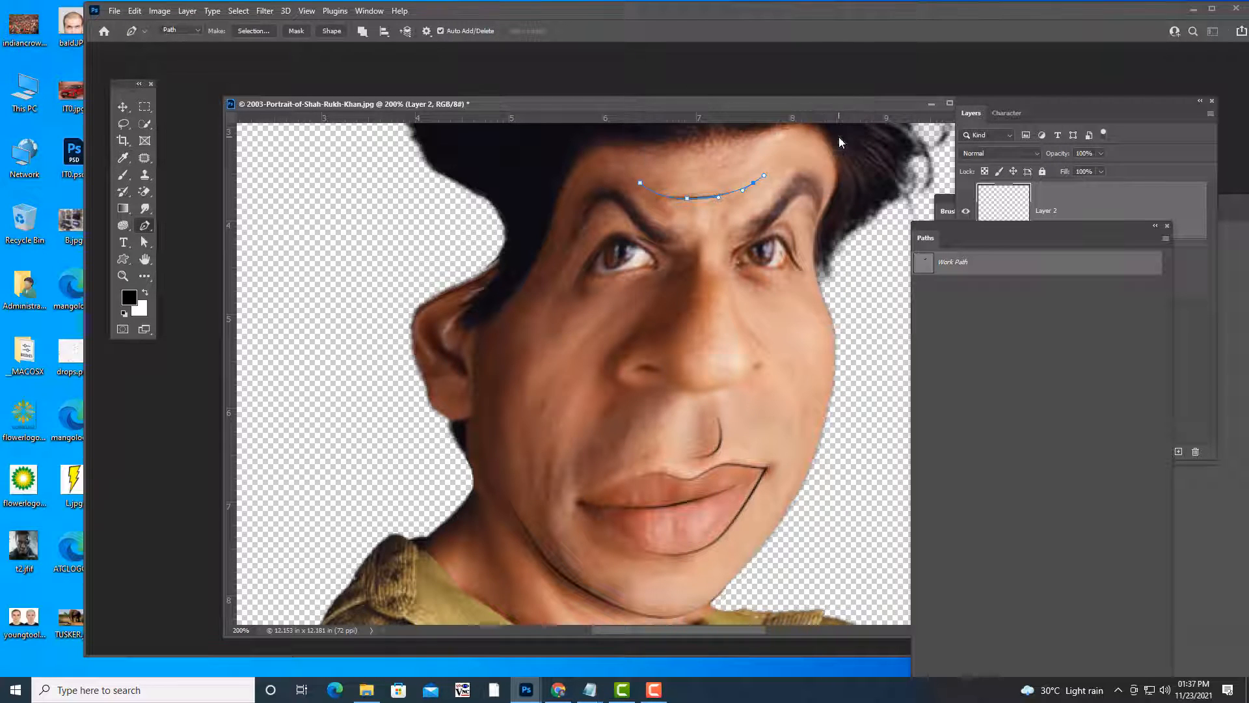
{"action": "right_click", "coordinate": [982, 265]}
{"action": "left_click", "coordinate": [1002, 284]}
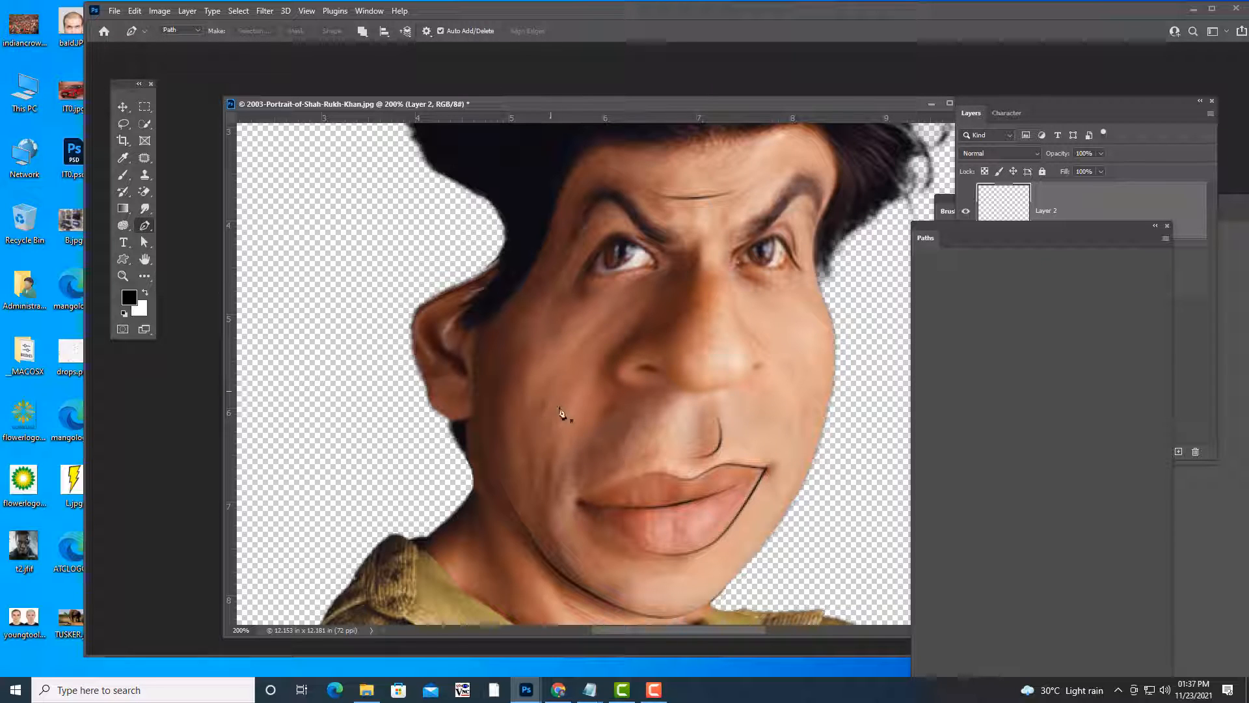
Draw a curved smile-line path down the ear-side cheek, just outside the mouth corner.
{"action": "left_click", "coordinate": [561, 425]}
{"action": "left_click_drag", "start_coordinate": [545, 485], "coordinate": [547, 518]}
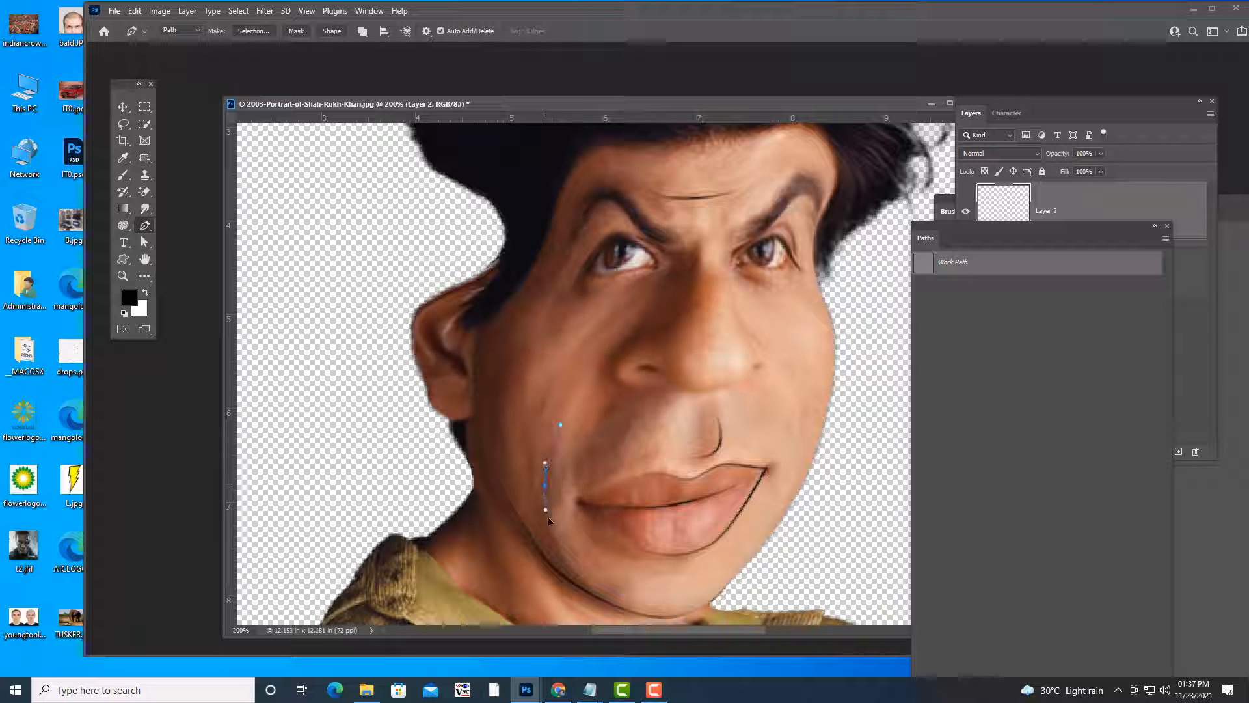
{"action": "left_click", "coordinate": [559, 542]}
Stroke the smile-line path beside the mouth using the Brush with Simulate Pressure, and delete its work path.
{"action": "right_click", "coordinate": [948, 263]}
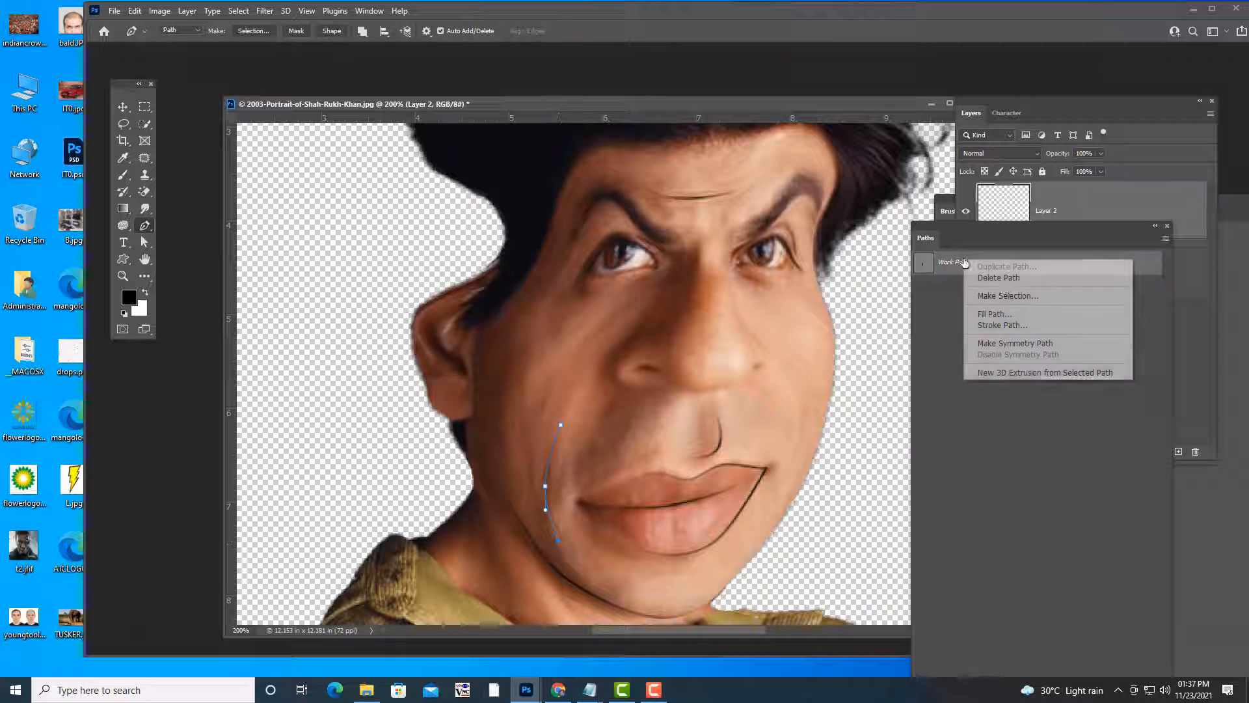
{"action": "left_click", "coordinate": [1009, 328]}
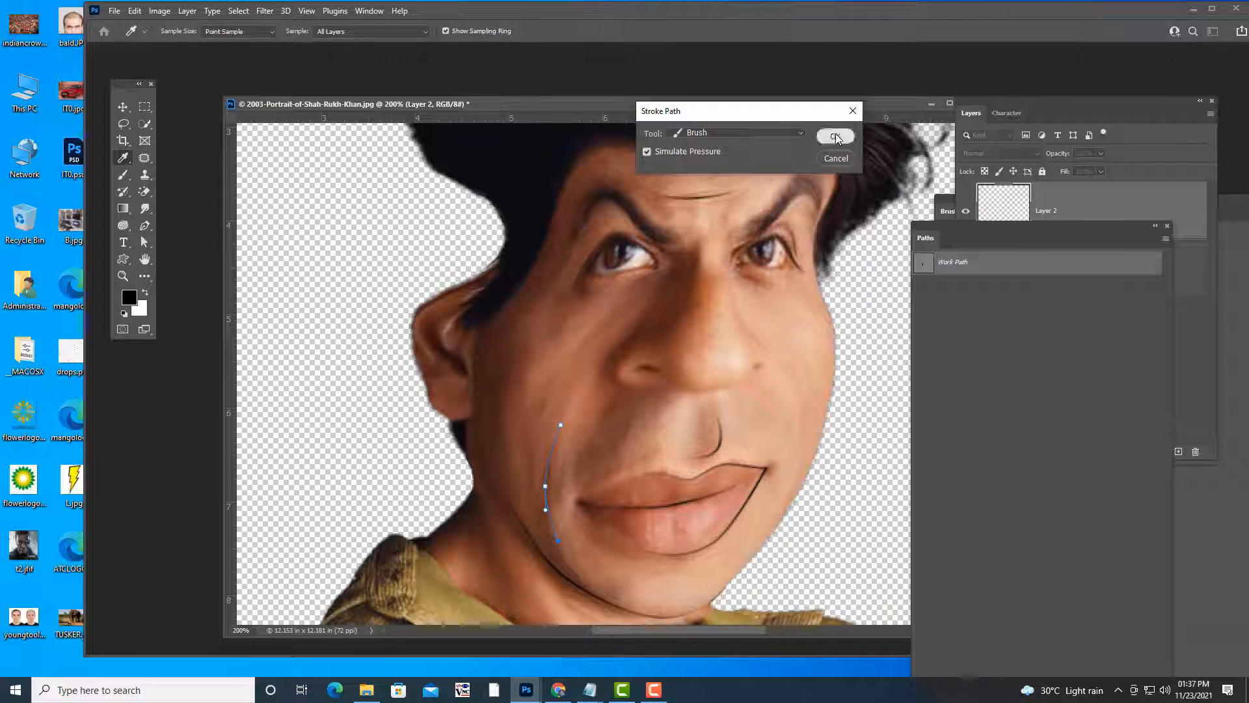
{"action": "left_click", "coordinate": [846, 136]}
{"action": "right_click", "coordinate": [1019, 264]}
{"action": "left_click", "coordinate": [1034, 284]}
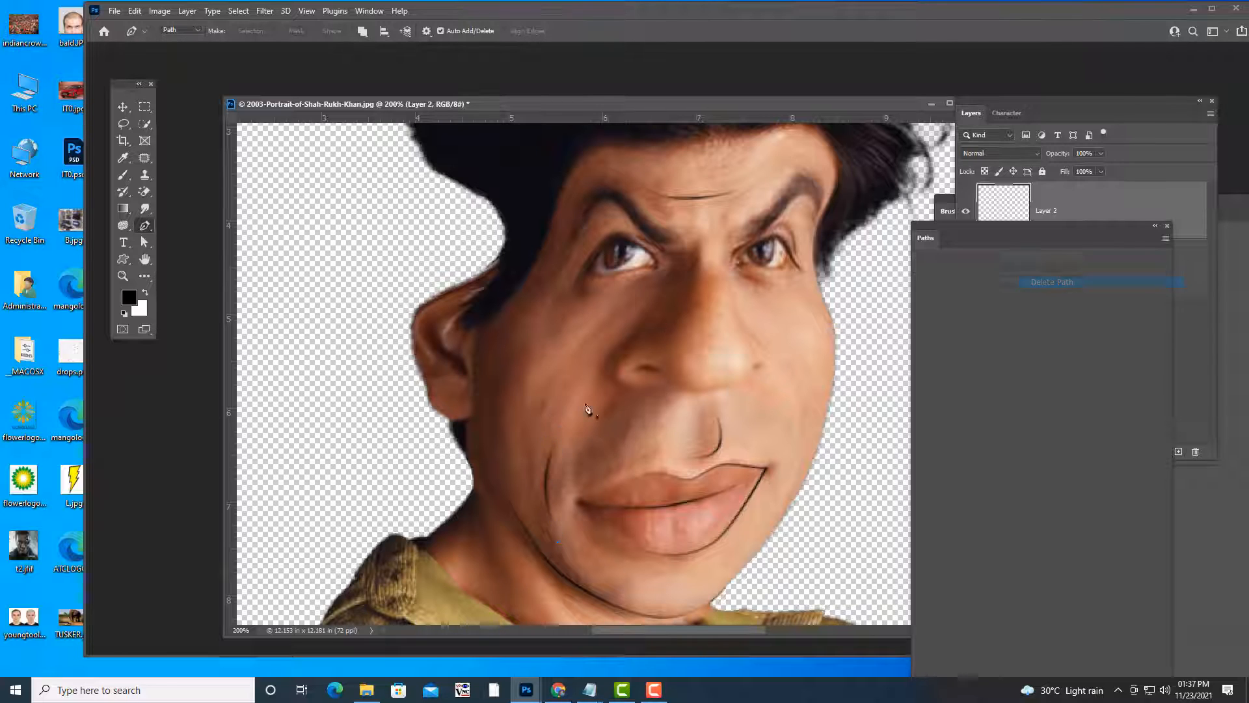
Draw a second curved crease path down the cheek, between the first smile line and the jaw.
{"action": "left_click", "coordinate": [544, 382]}
{"action": "left_click", "coordinate": [526, 449]}
{"action": "left_click", "coordinate": [530, 487]}
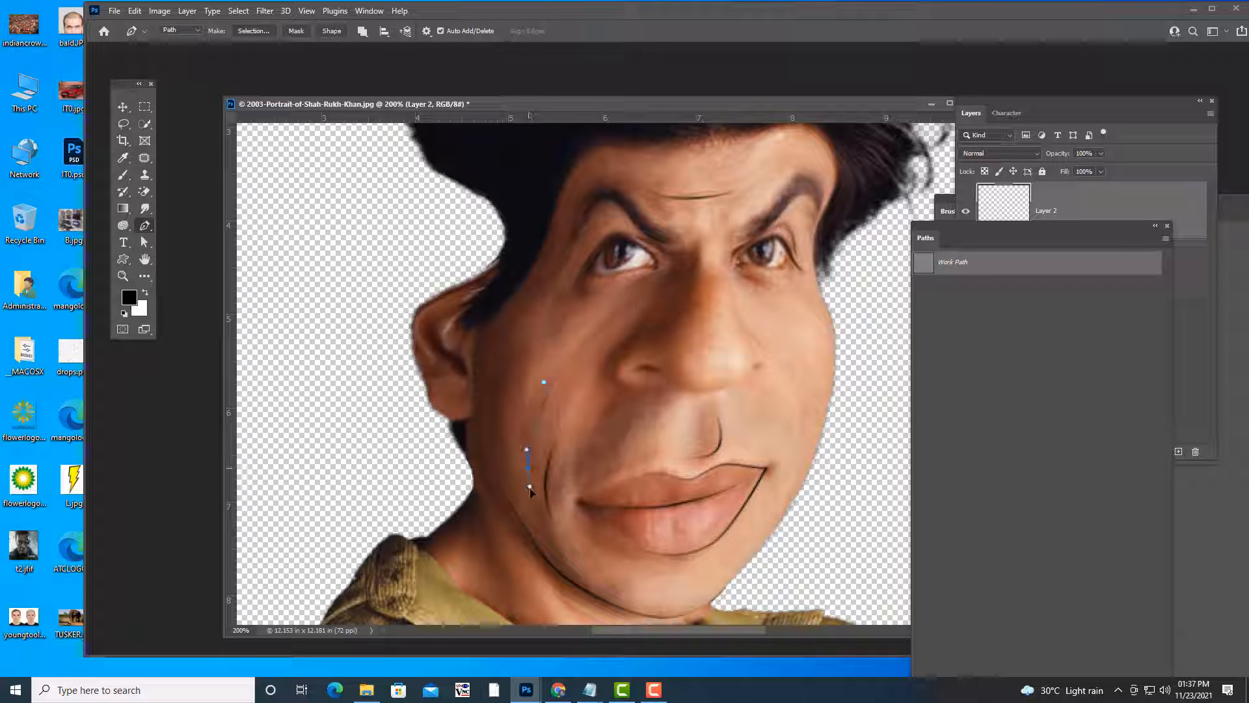
{"action": "left_click", "coordinate": [539, 520]}
Stroke the second cheek crease path using the Brush with Simulate Pressure, and delete its work path.
{"action": "right_click", "coordinate": [998, 260]}
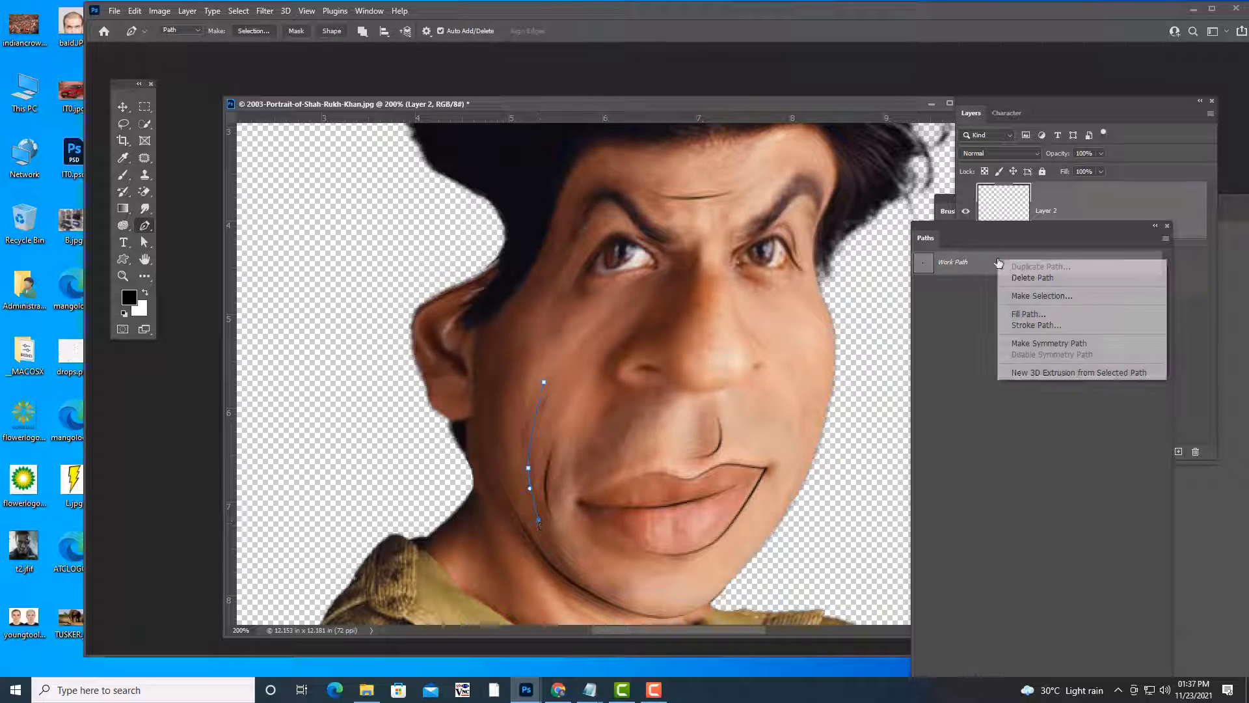
{"action": "left_click", "coordinate": [1037, 324]}
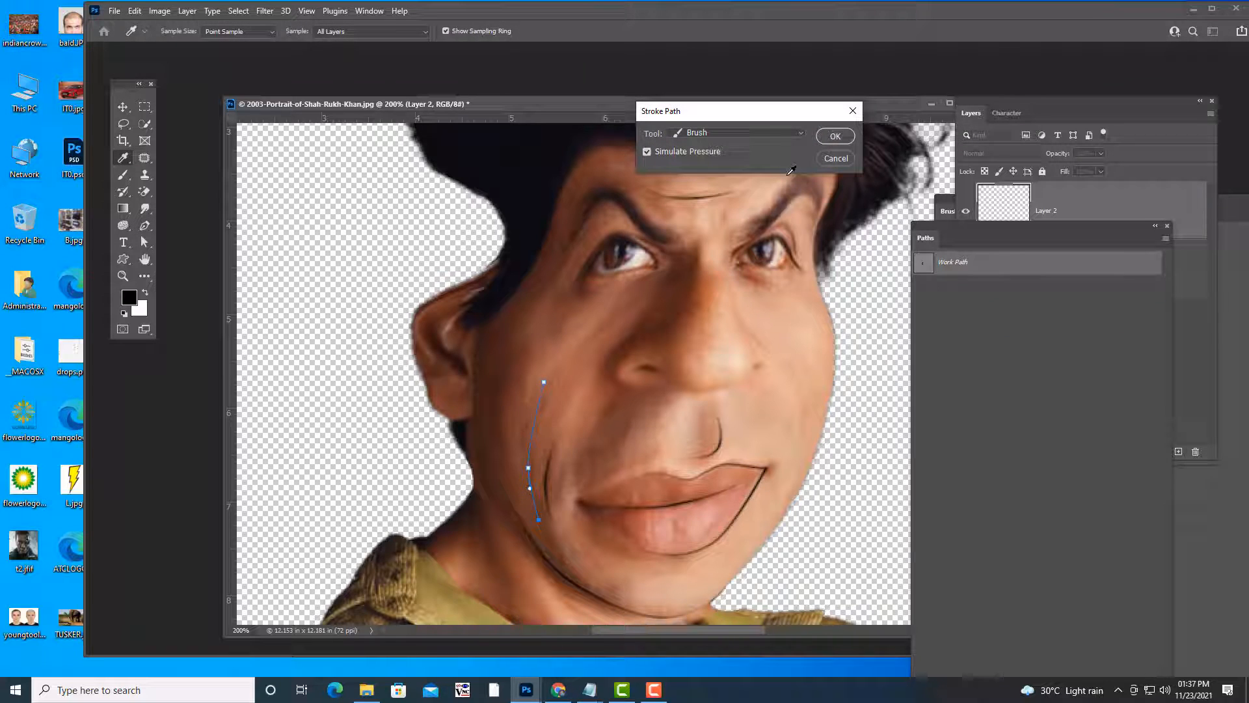
{"action": "left_click", "coordinate": [835, 137]}
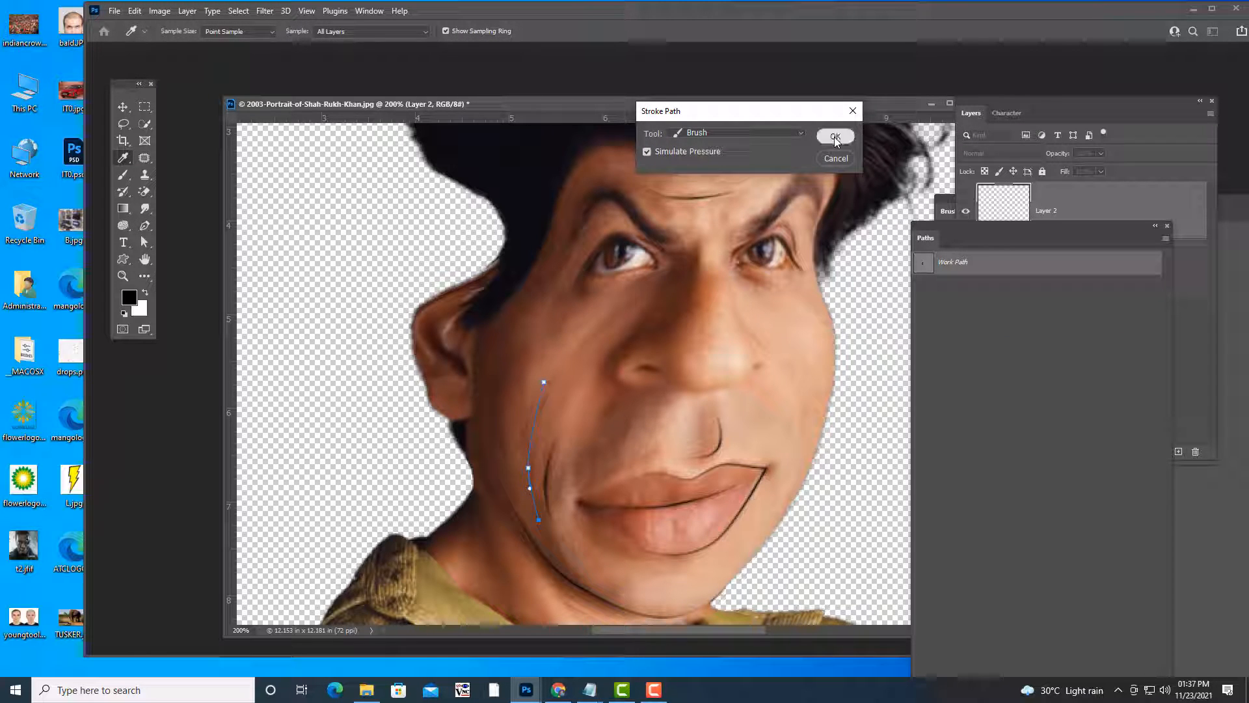
{"action": "right_click", "coordinate": [991, 260]}
{"action": "left_click", "coordinate": [1016, 271]}
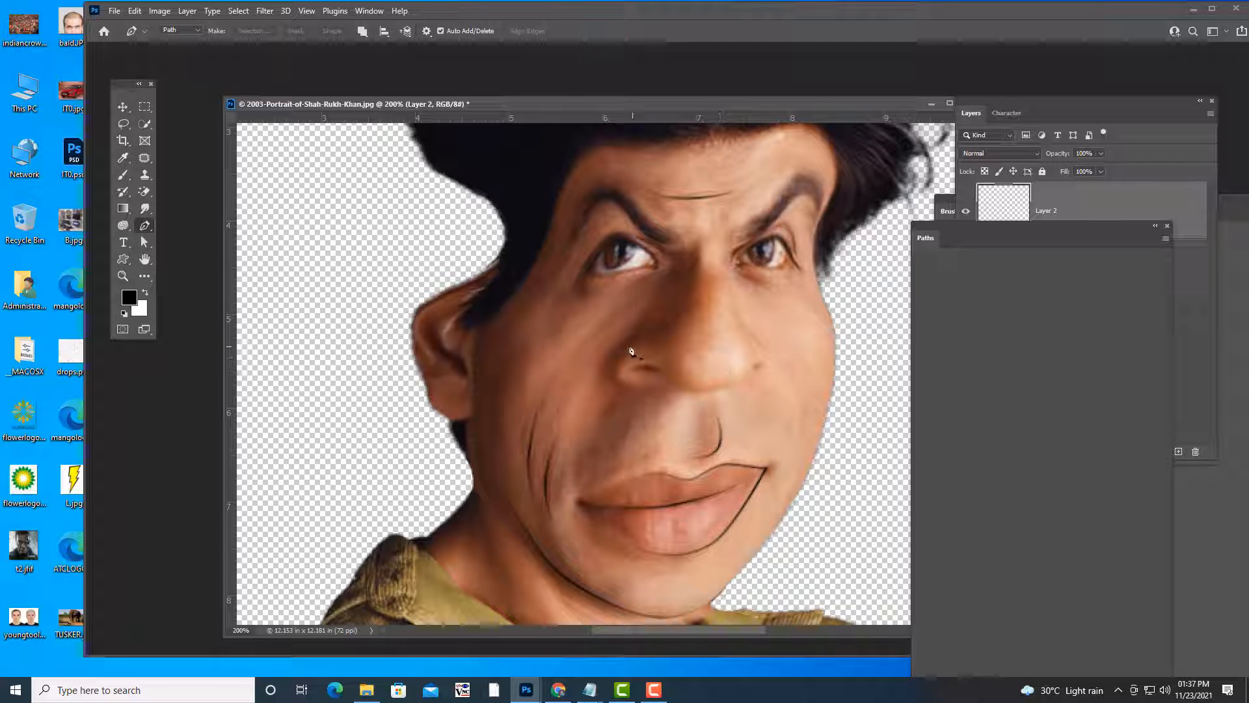
Draw a curved path around the outer edge of the ear-side nostril and adjust its upper and middle anchors.
{"action": "left_click", "coordinate": [638, 329]}
{"action": "left_click", "coordinate": [607, 362]}
{"action": "left_click", "coordinate": [619, 386]}
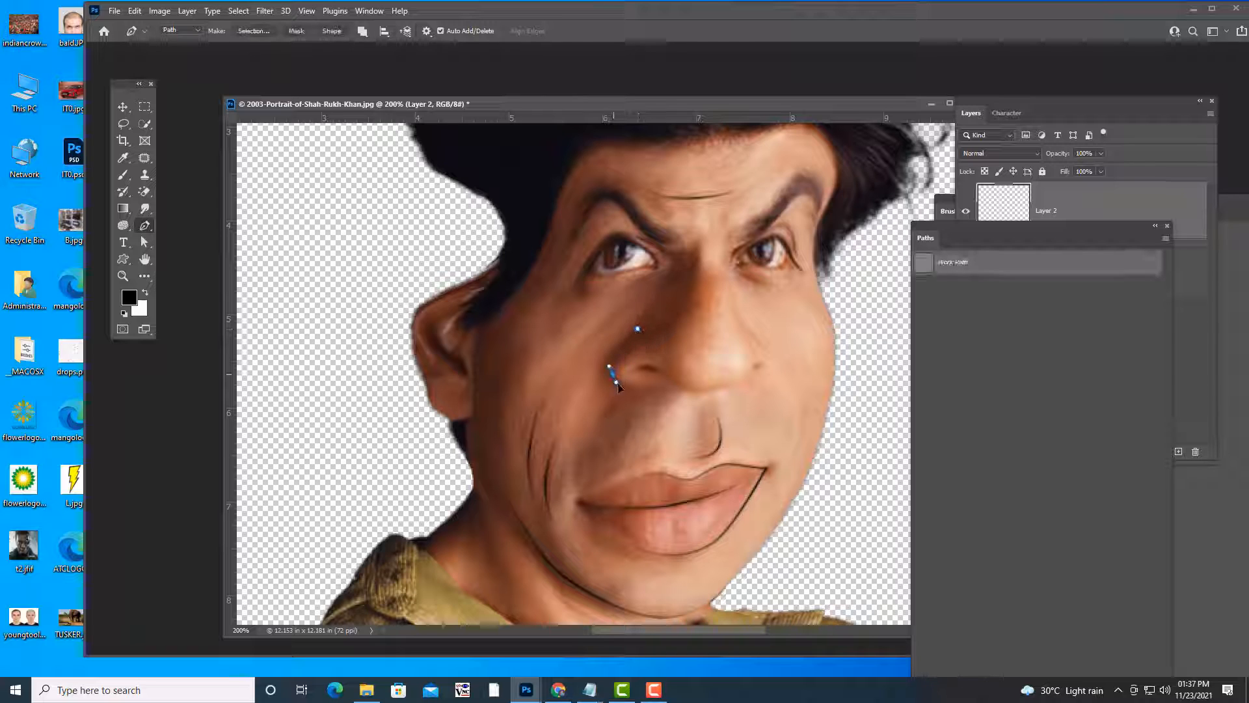
{"action": "left_click", "coordinate": [656, 389]}
{"action": "left_click", "coordinate": [145, 240]}
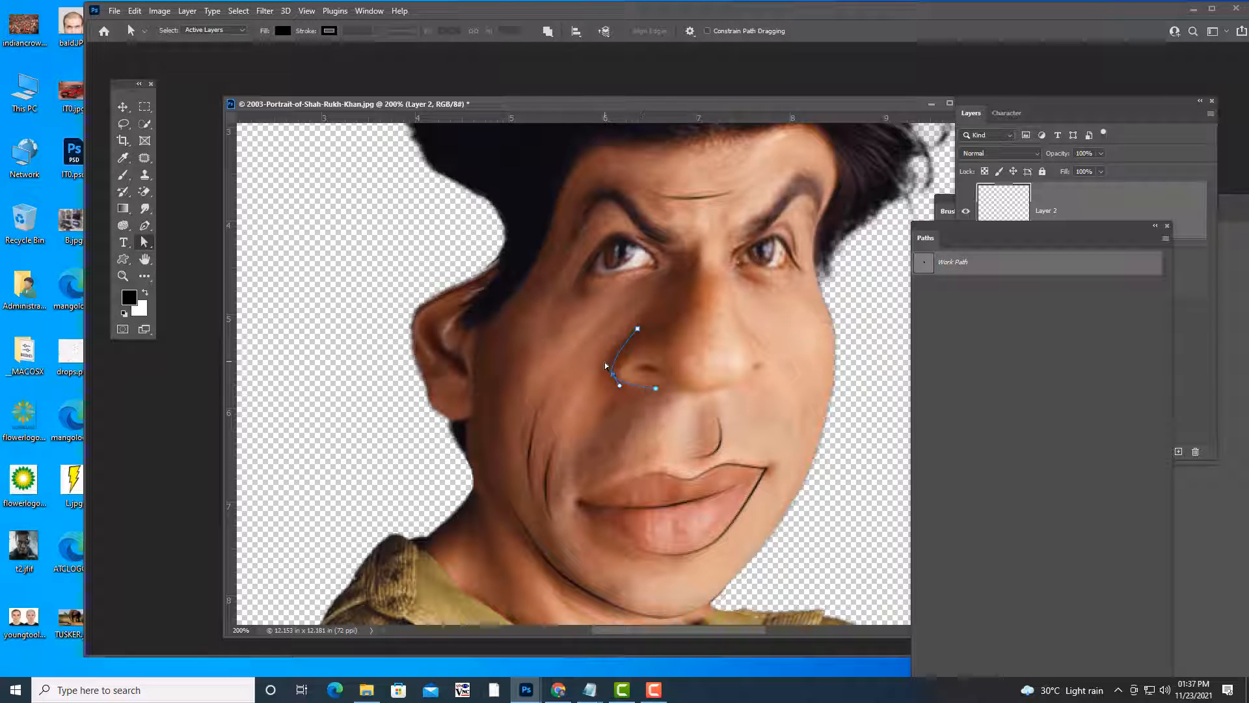
{"action": "left_click_drag", "start_coordinate": [606, 362], "coordinate": [642, 331]}
Stroke the nostril path using the Brush with Simulate Pressure, and delete its work path.
{"action": "right_click", "coordinate": [1006, 262]}
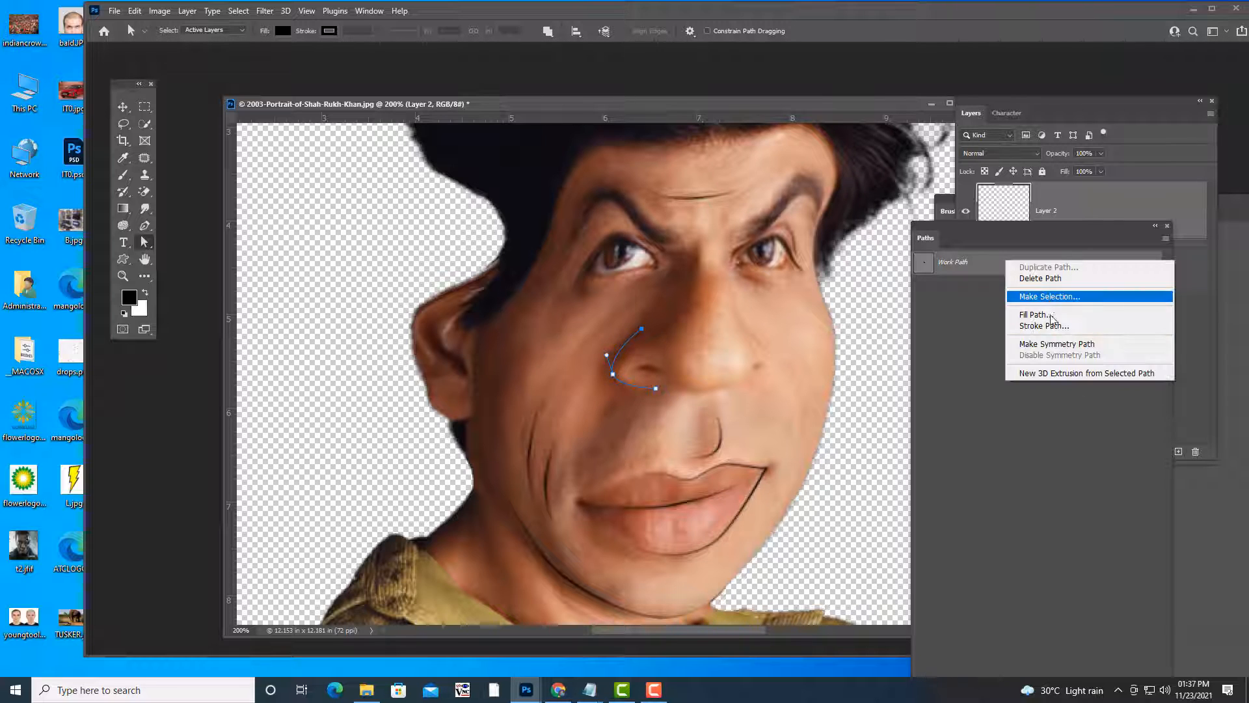
{"action": "left_click", "coordinate": [1052, 326]}
{"action": "left_click", "coordinate": [834, 137]}
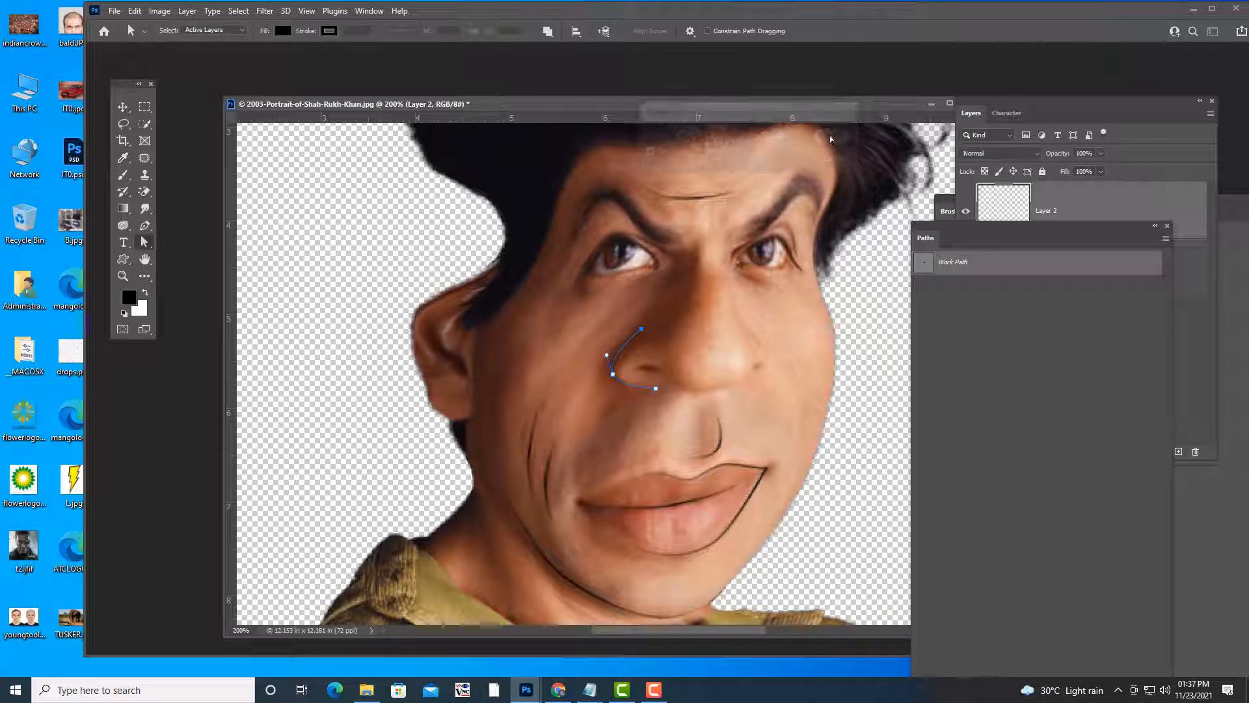
{"action": "right_click", "coordinate": [976, 267]}
{"action": "left_click", "coordinate": [993, 287]}
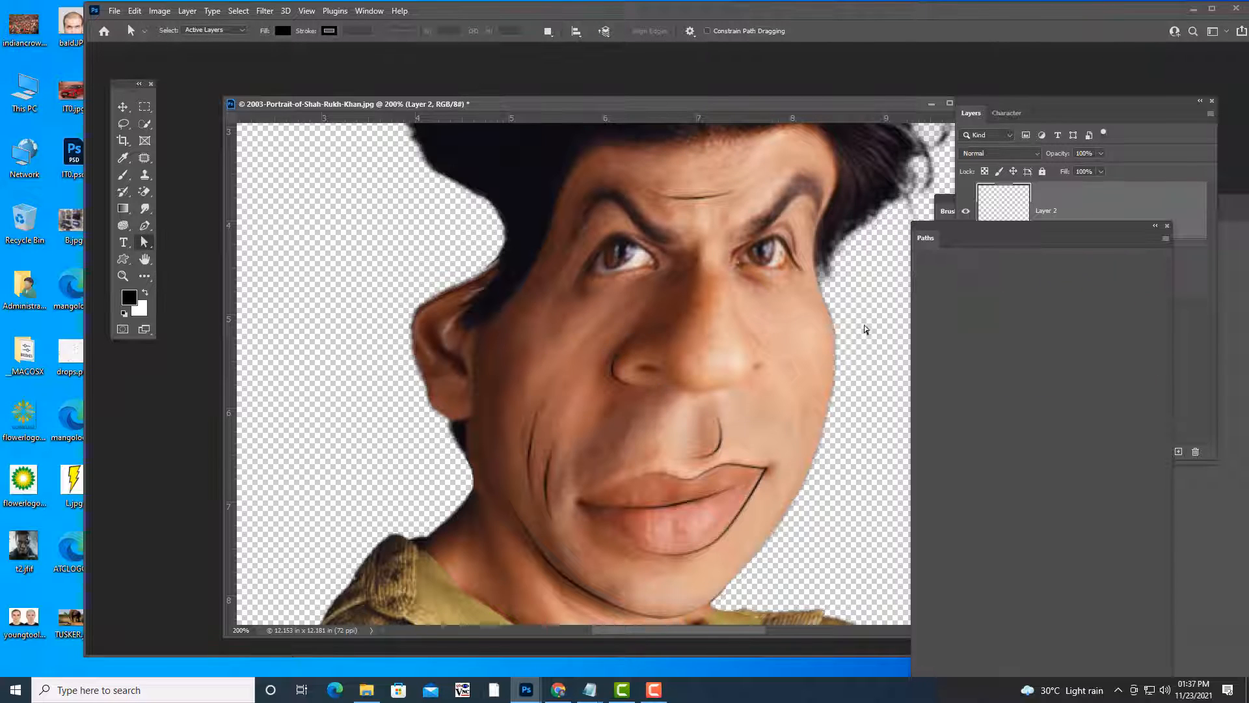
Draw an open path down the far side of the nose bridge, around the nose tip and back to the nostril.
{"action": "left_click", "coordinate": [144, 225]}
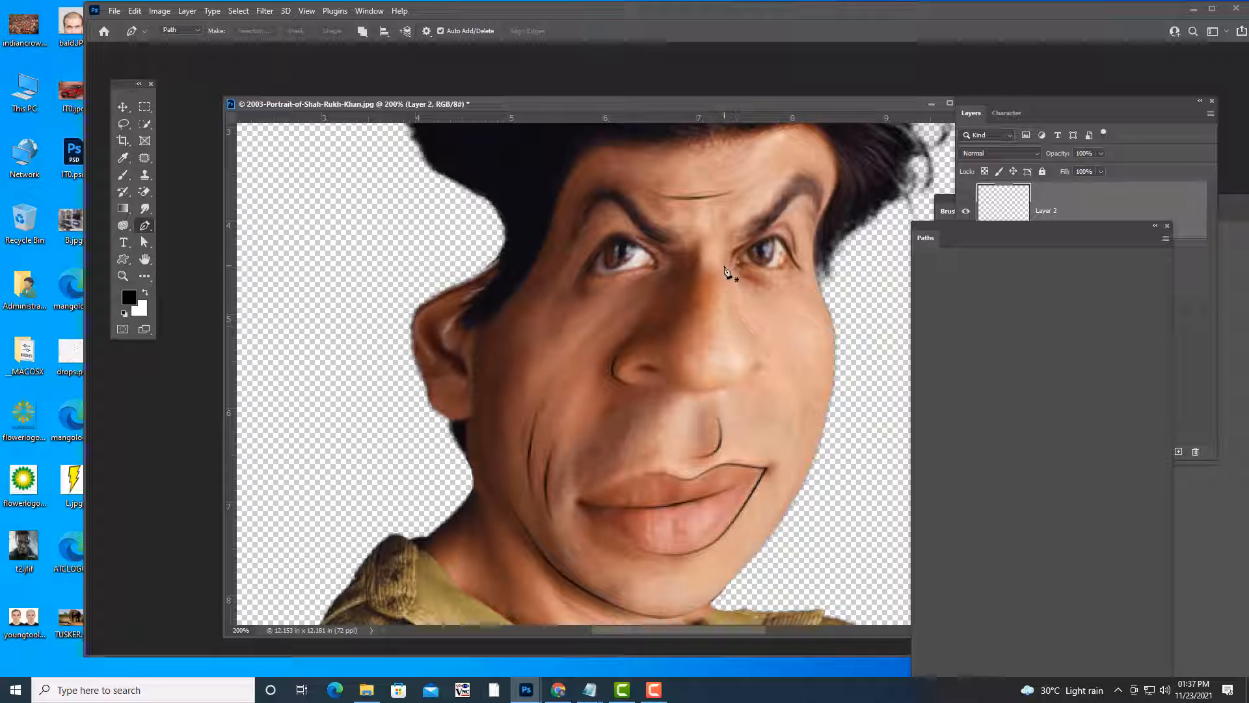
{"action": "left_click", "coordinate": [723, 265]}
{"action": "left_click", "coordinate": [742, 346]}
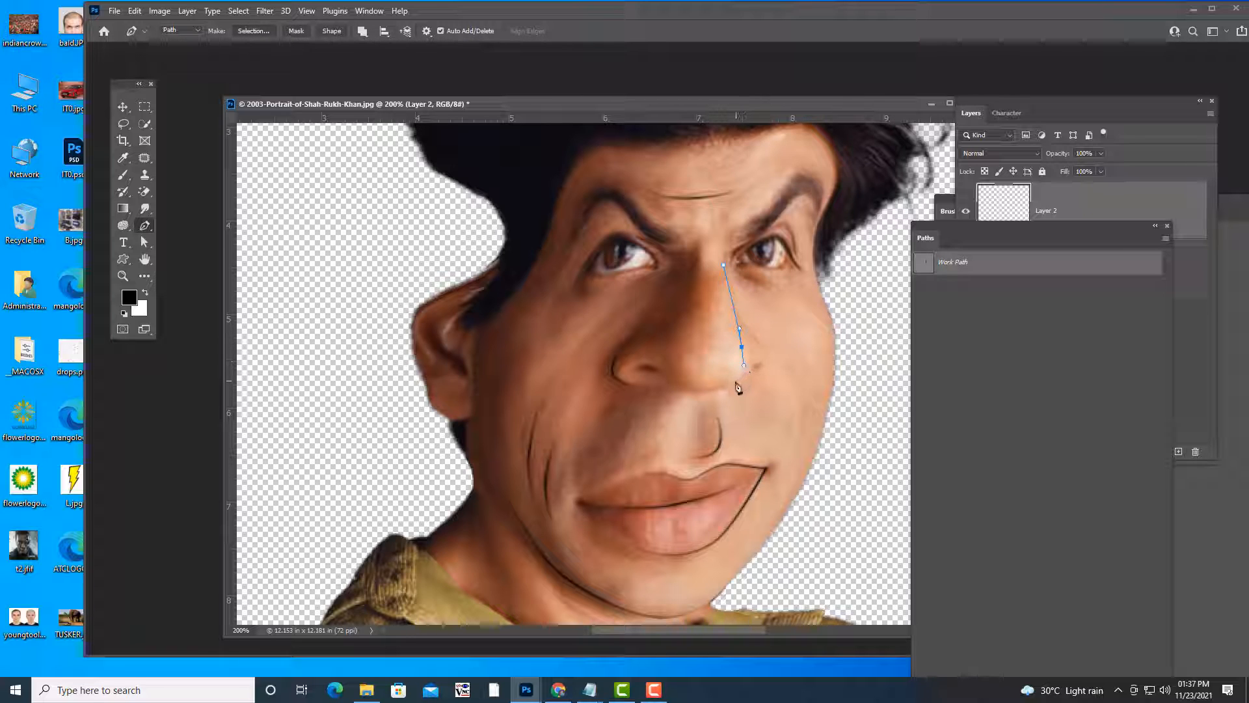
{"action": "left_click_drag", "start_coordinate": [735, 381], "coordinate": [665, 376]}
{"action": "left_click", "coordinate": [649, 366]}
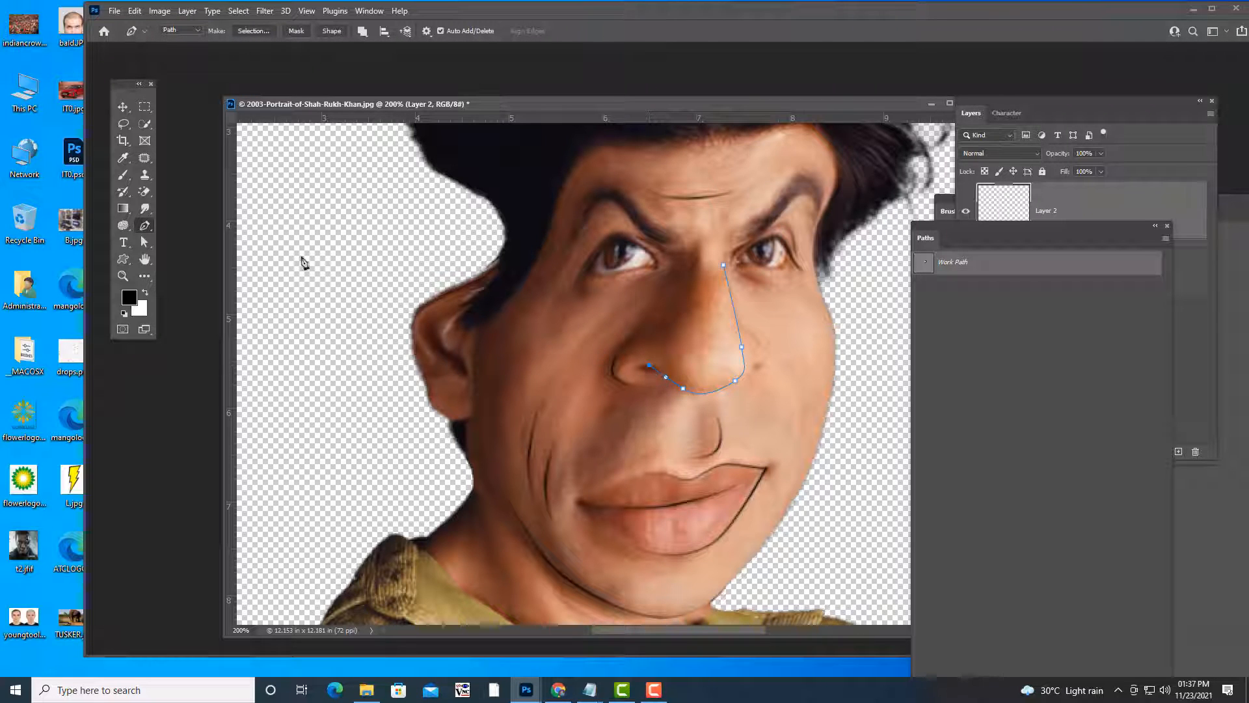
Adjust the nose path's anchors below the tip, along the side and at the bridge to fit the nose outline.
{"action": "left_click", "coordinate": [144, 243]}
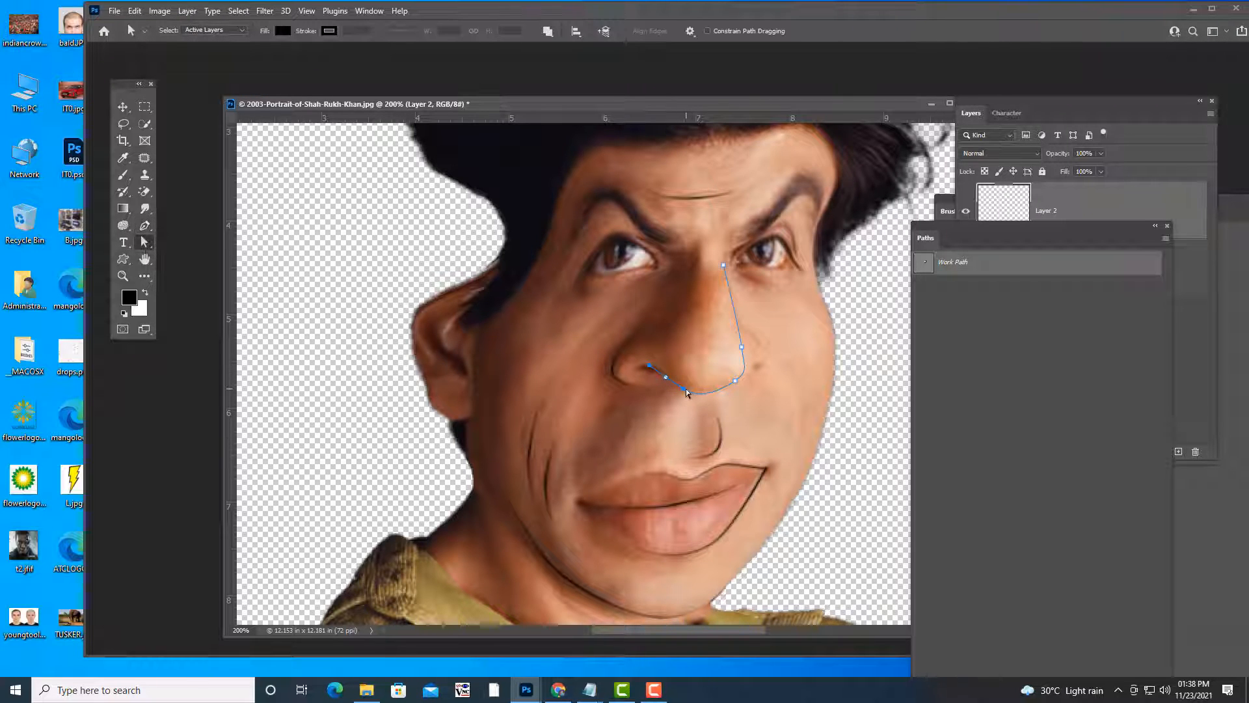
{"action": "left_click_drag", "start_coordinate": [686, 389], "coordinate": [688, 388]}
{"action": "left_click", "coordinate": [736, 381]}
{"action": "left_click_drag", "start_coordinate": [743, 349], "coordinate": [739, 343]}
{"action": "left_click_drag", "start_coordinate": [725, 268], "coordinate": [721, 262]}
Try stroking the nose path with the Brush.
{"action": "right_click", "coordinate": [987, 263]}
{"action": "left_click", "coordinate": [1022, 325]}
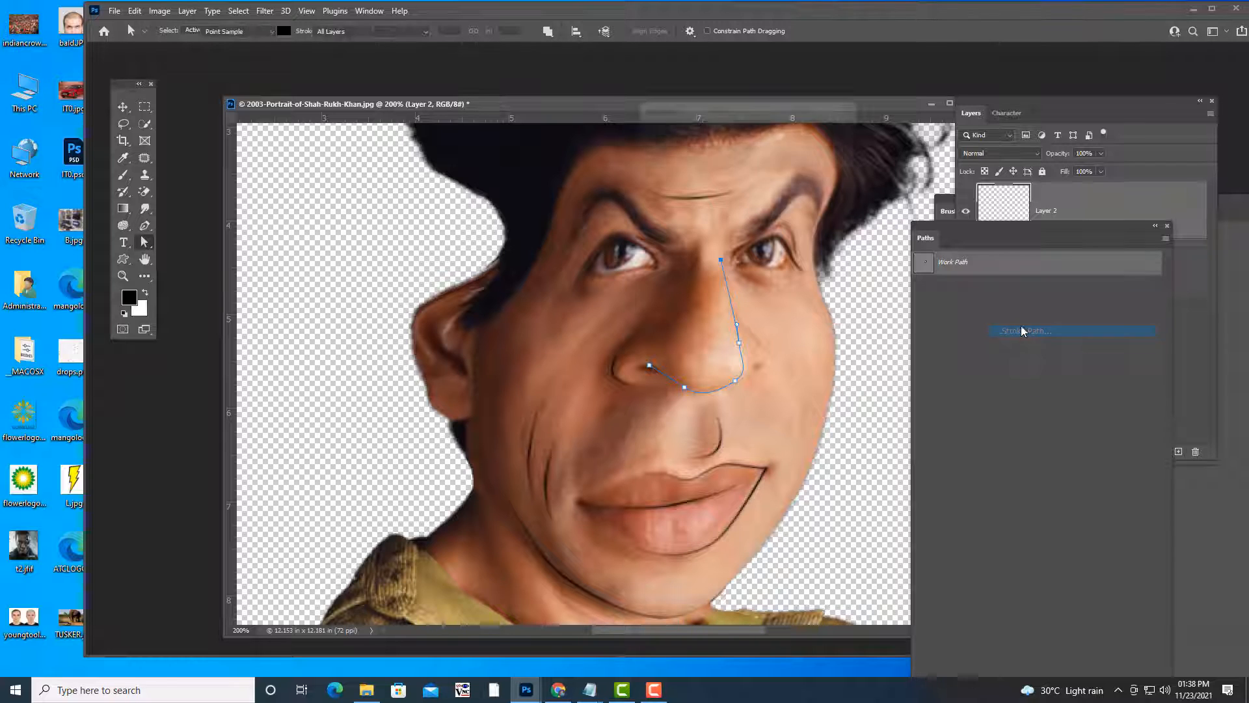
{"action": "left_click", "coordinate": [834, 136]}
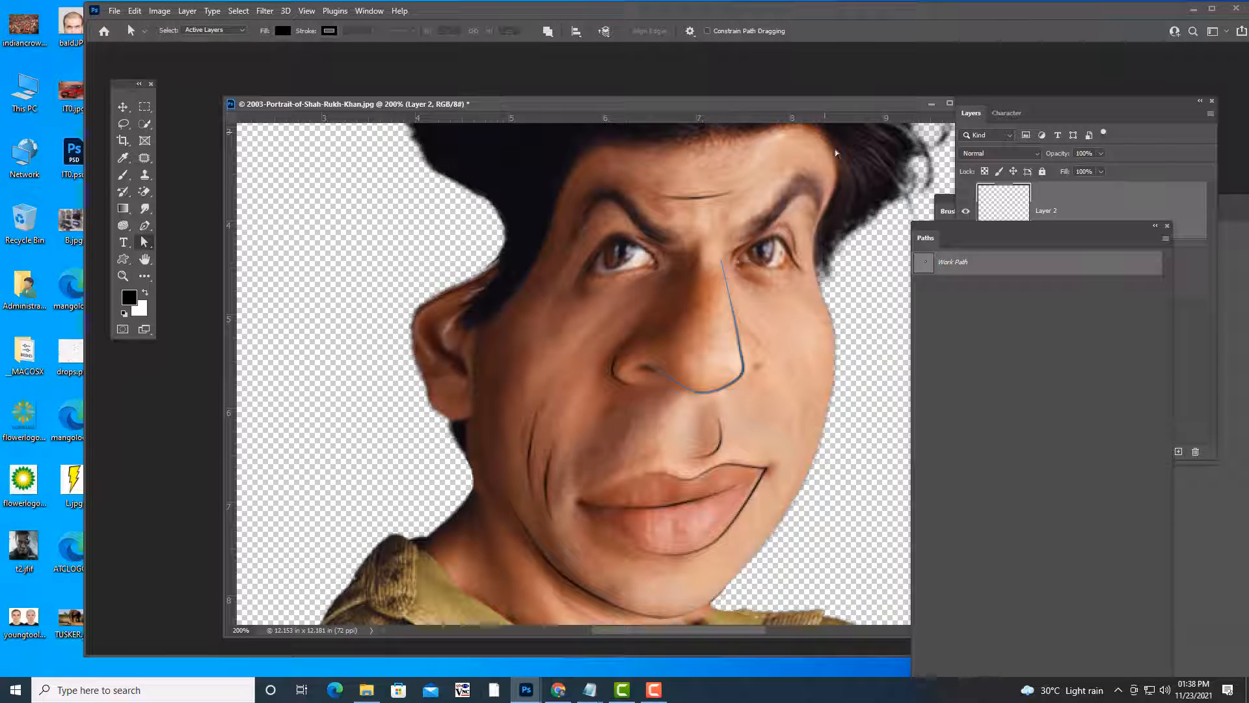
Undo the nose stroke and the last anchor adjustments on the nose's side and bridge.
{"action": "key", "text": "ctrl+z"}
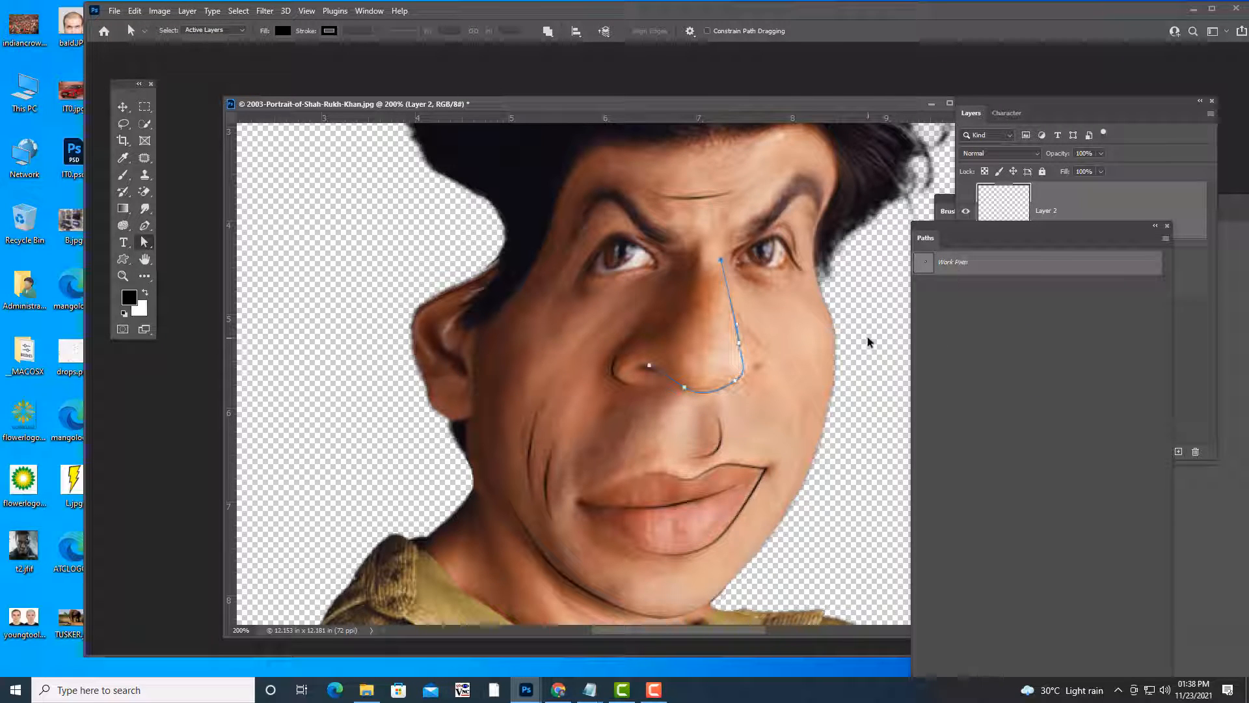
{"action": "key", "text": "ctrl+z"}
{"action": "key", "text": "ctrl+z"}
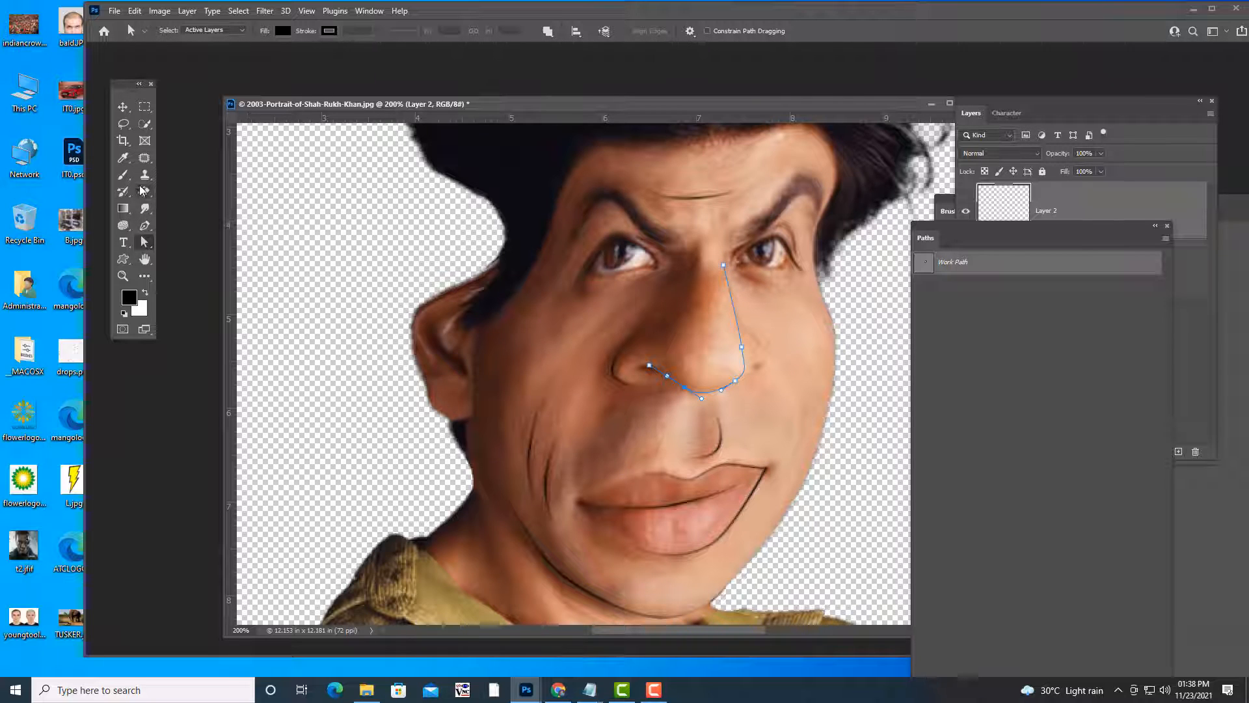
Stroke the nose path with the Brush on Layer 2 and delete the work path.
{"action": "left_click", "coordinate": [123, 175]}
{"action": "left_click", "coordinate": [179, 173]}
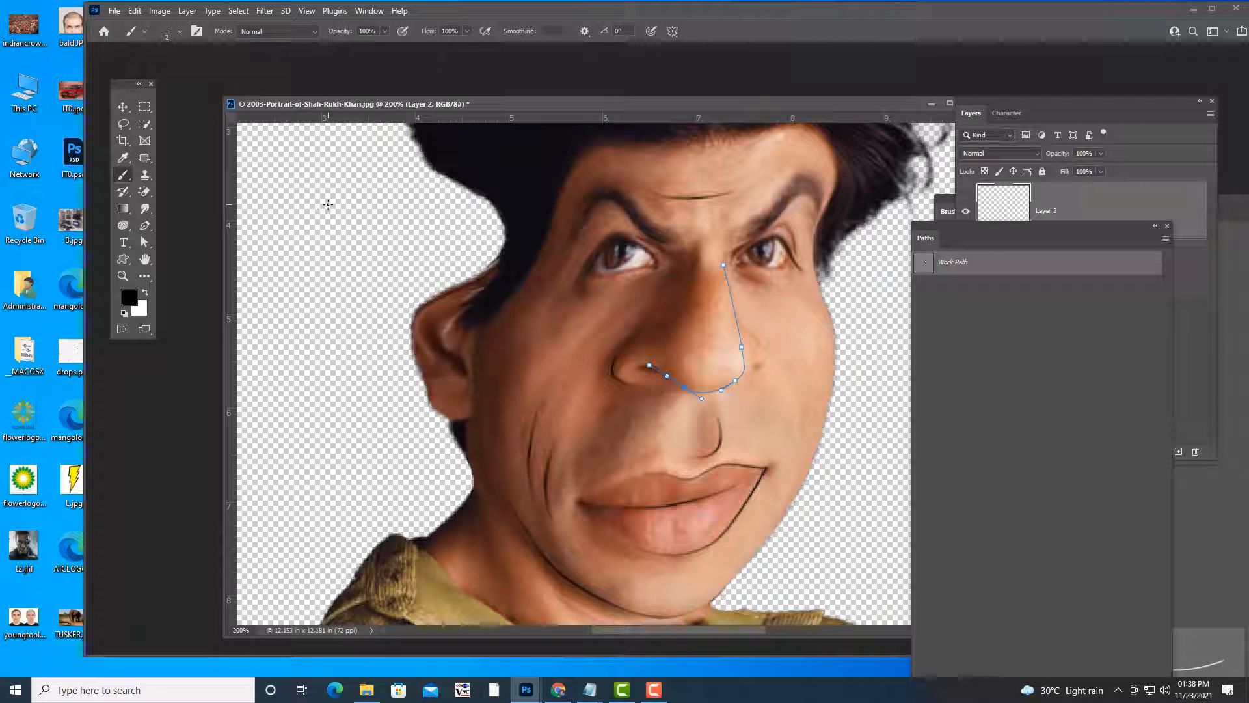
{"action": "left_click", "coordinate": [145, 225]}
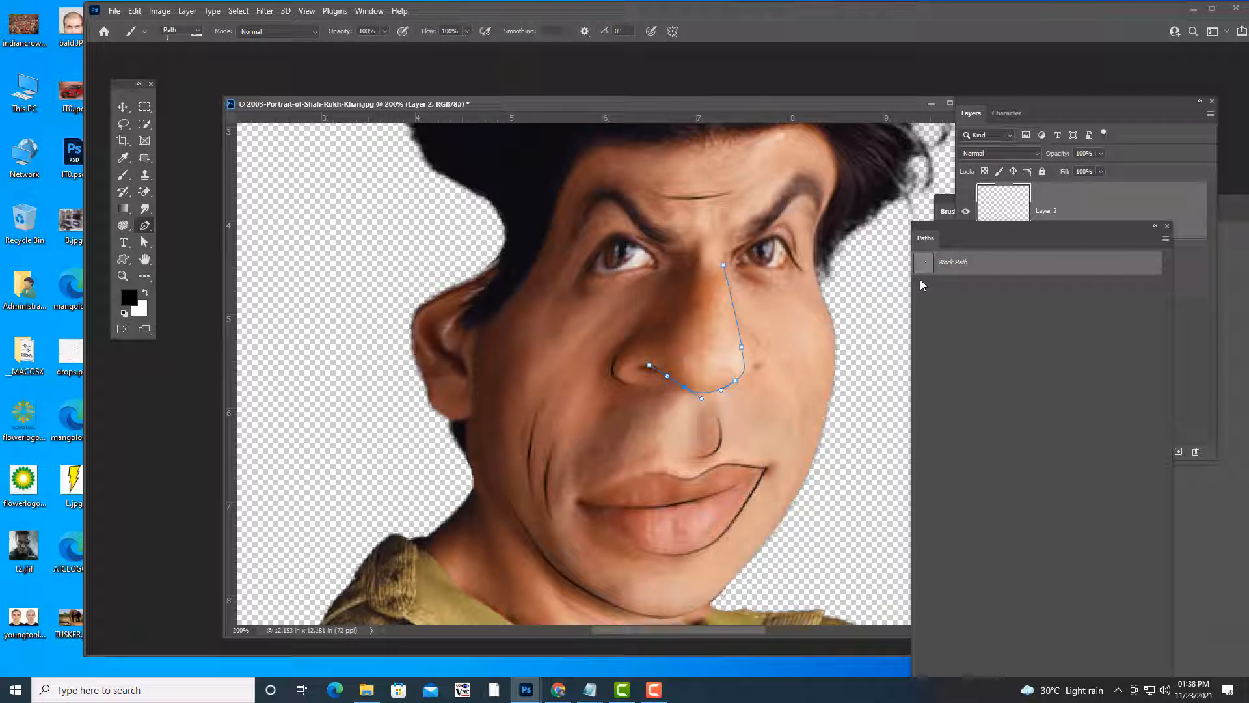
{"action": "right_click", "coordinate": [984, 262]}
{"action": "left_click", "coordinate": [1035, 324]}
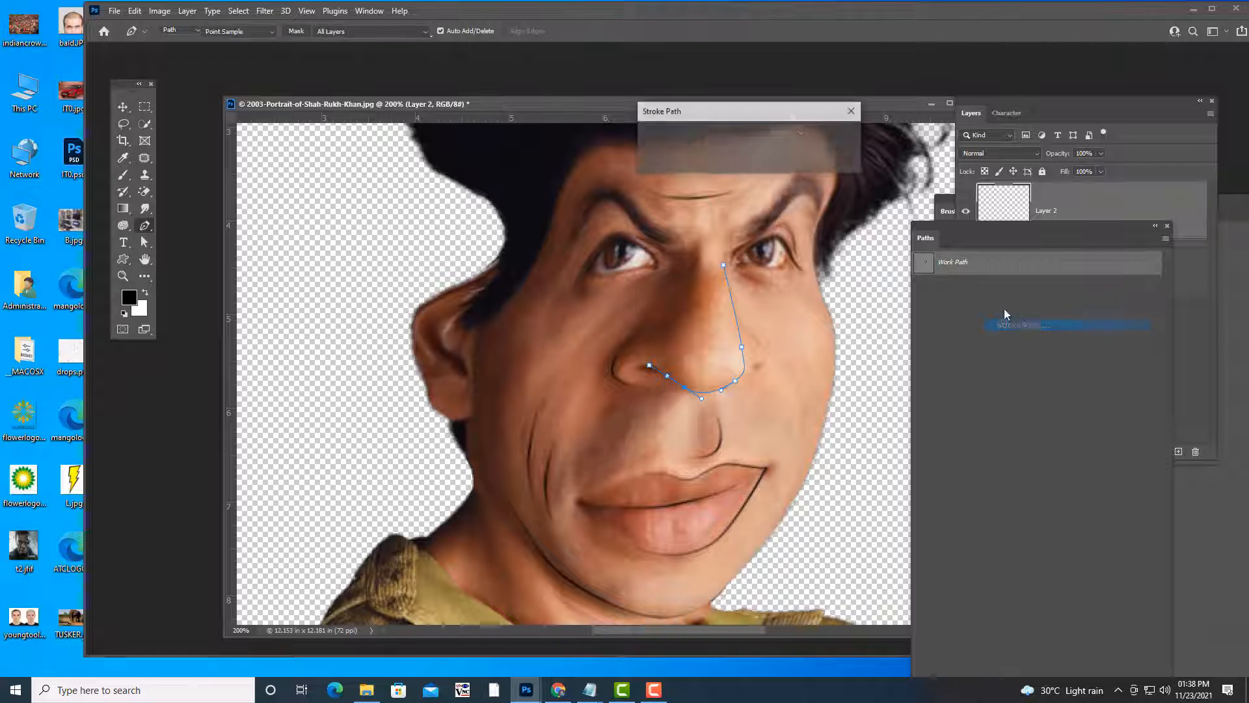
{"action": "right_click", "coordinate": [1049, 259]}
{"action": "left_click", "coordinate": [1064, 277]}
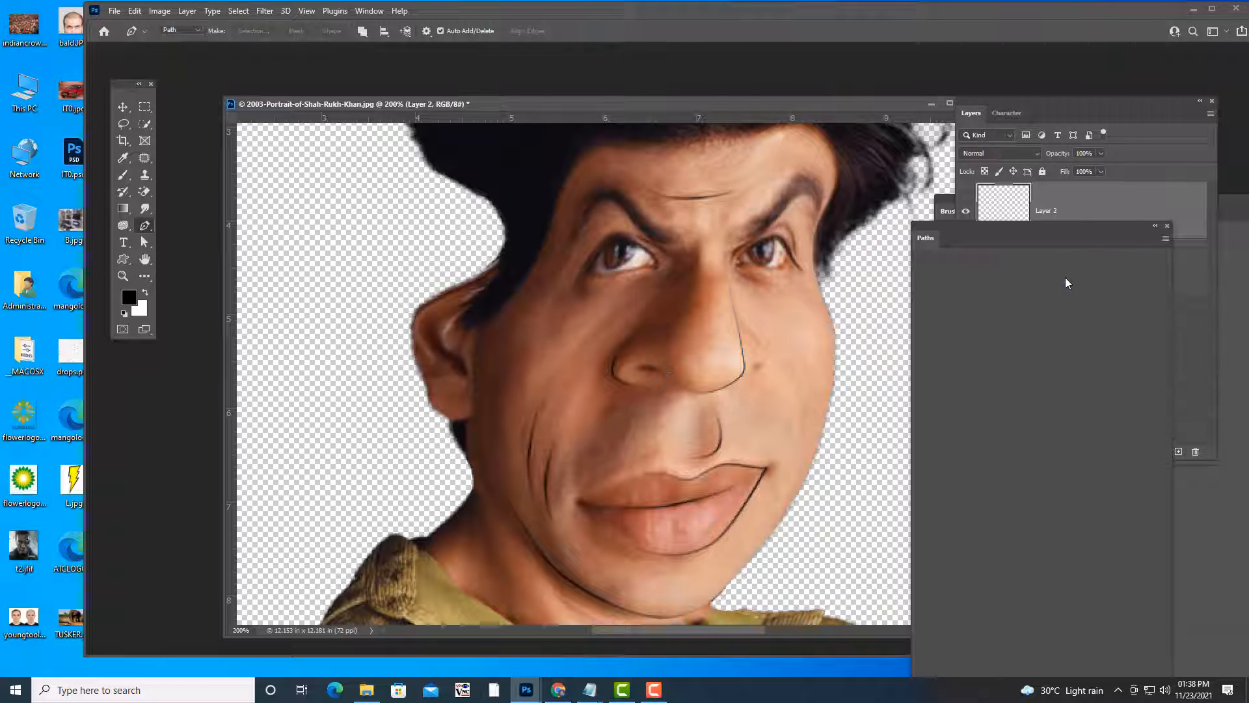
Rearrange the document window and the Paths and Layers panels so the whole portrait and layer stack are unobstructed.
{"action": "key", "text": "ctrl+minus"}
{"action": "key", "text": "ctrl+minus"}
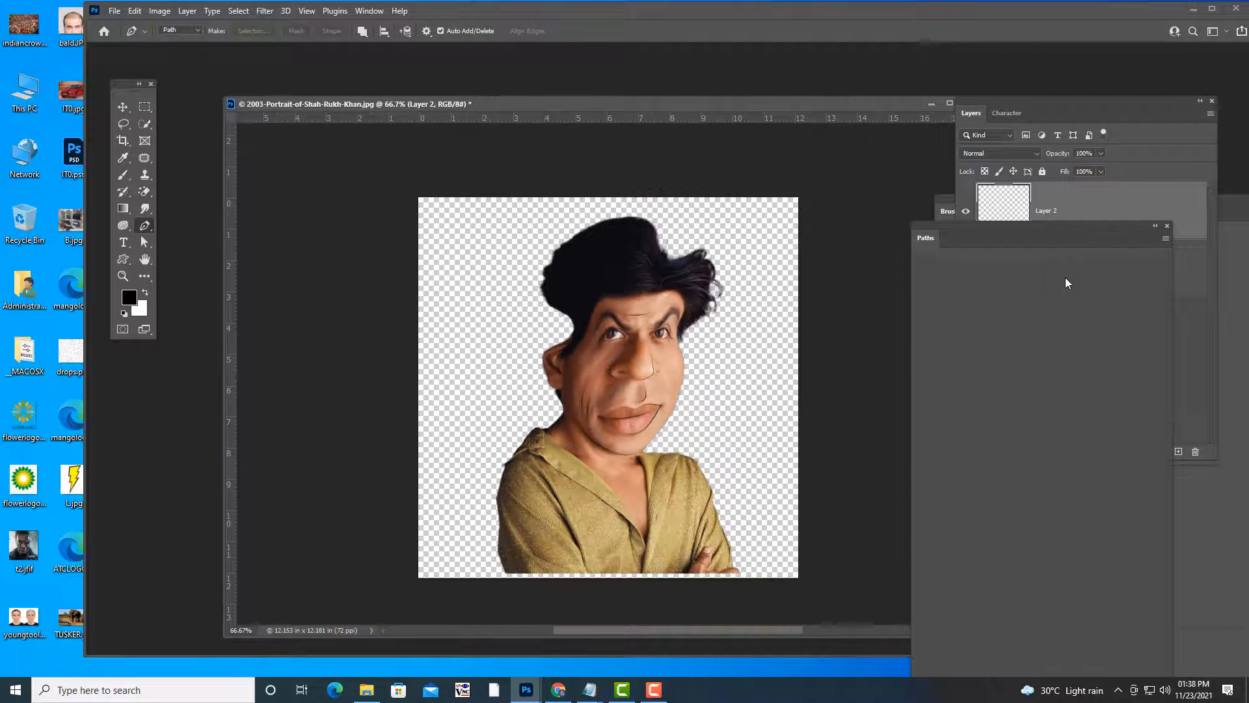
{"action": "key", "text": "ctrl+plus"}
{"action": "left_click_drag", "start_coordinate": [1003, 225], "coordinate": [1143, 429]}
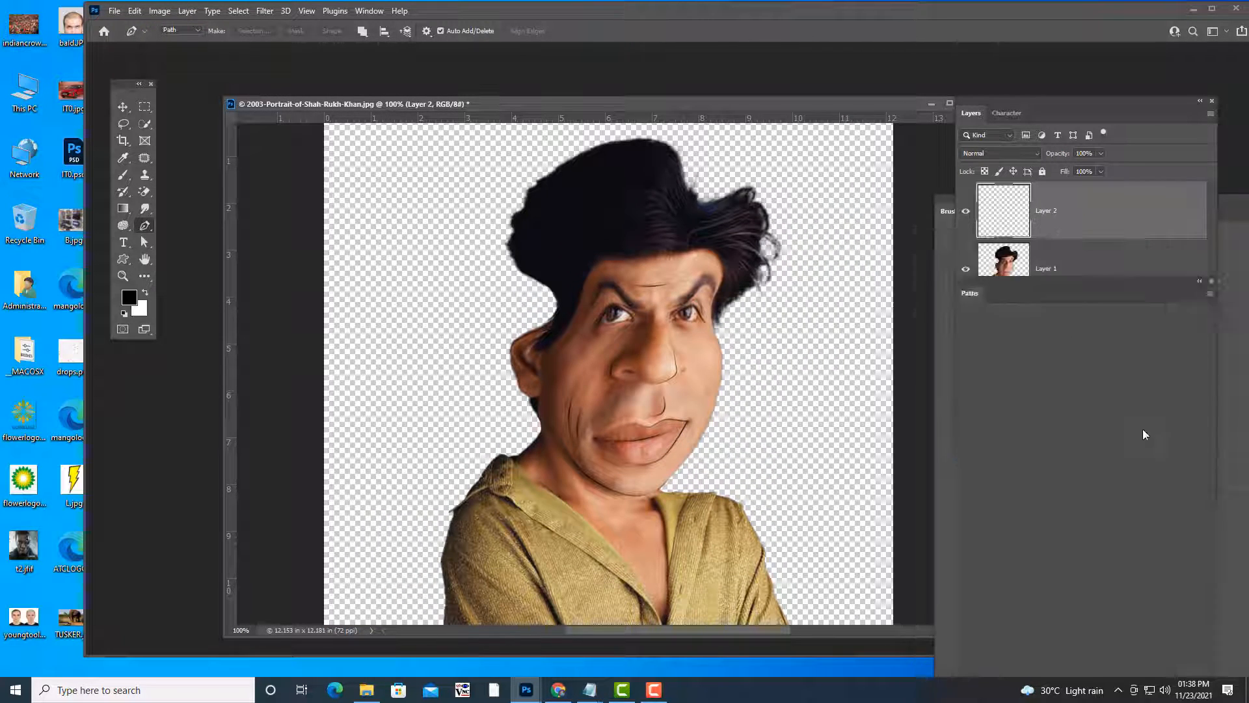
{"action": "left_click_drag", "start_coordinate": [685, 104], "coordinate": [673, 99]}
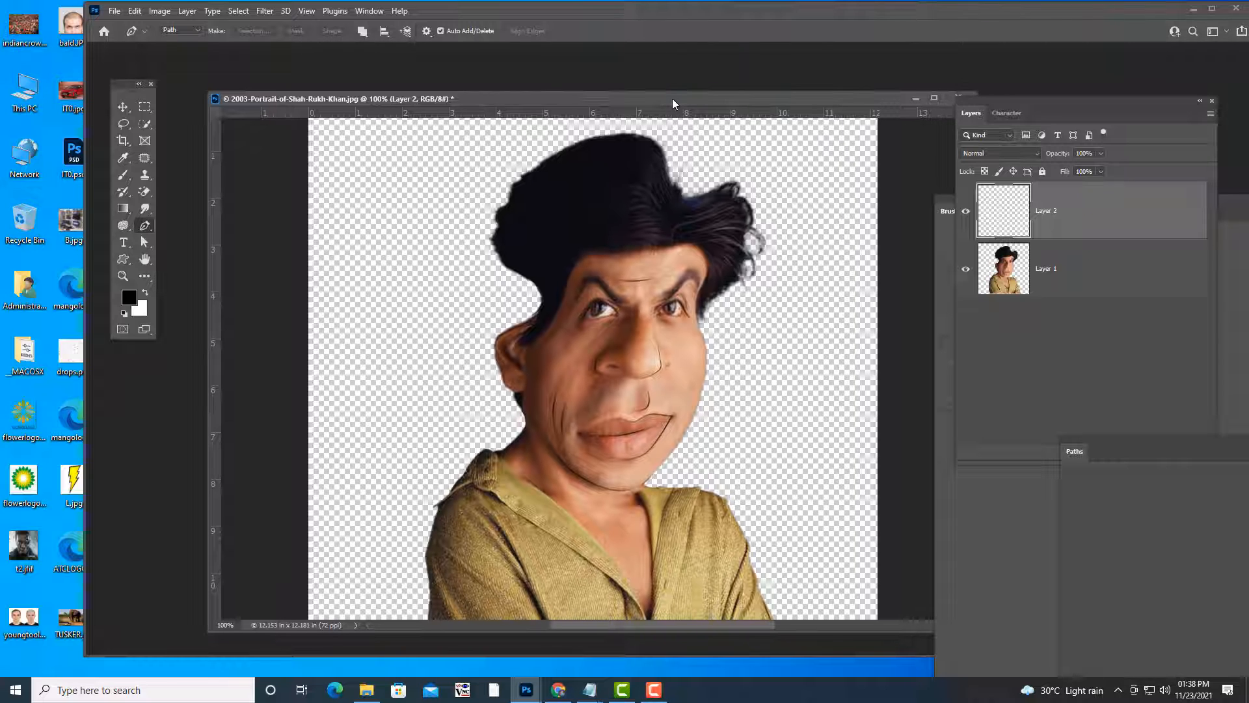
{"action": "key", "text": "ctrl+minus"}
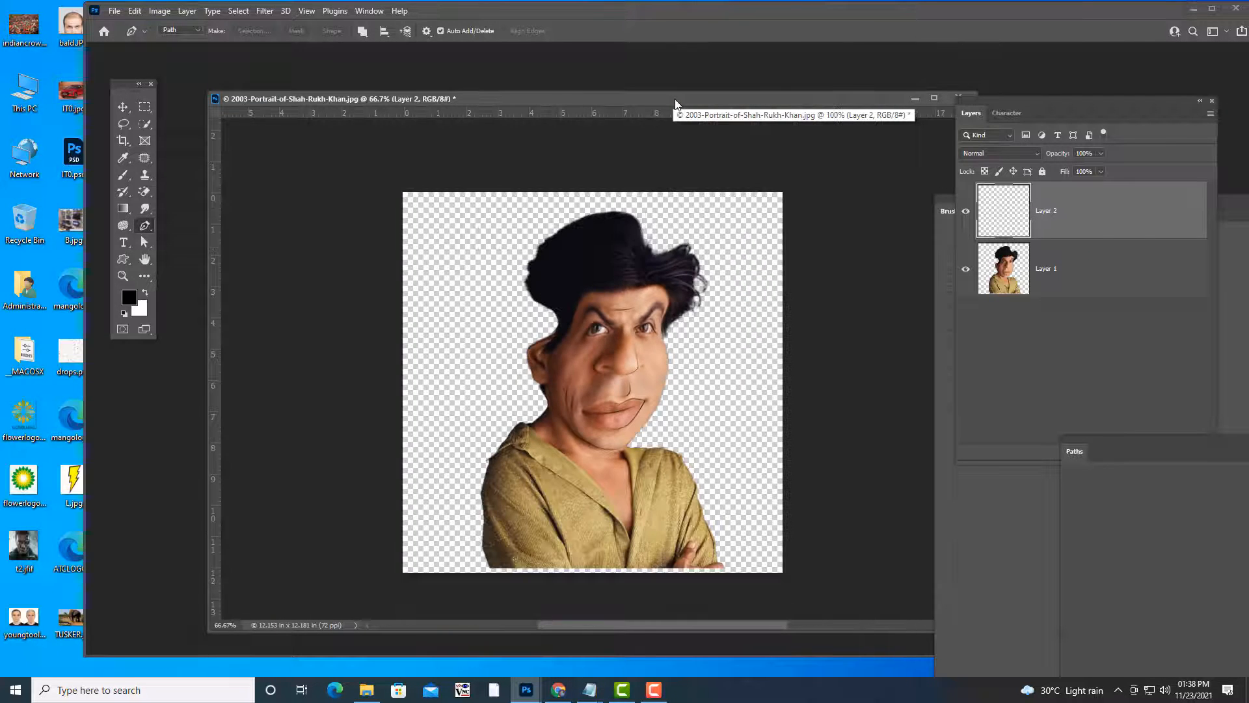
{"action": "left_click_drag", "start_coordinate": [657, 105], "coordinate": [621, 88]}
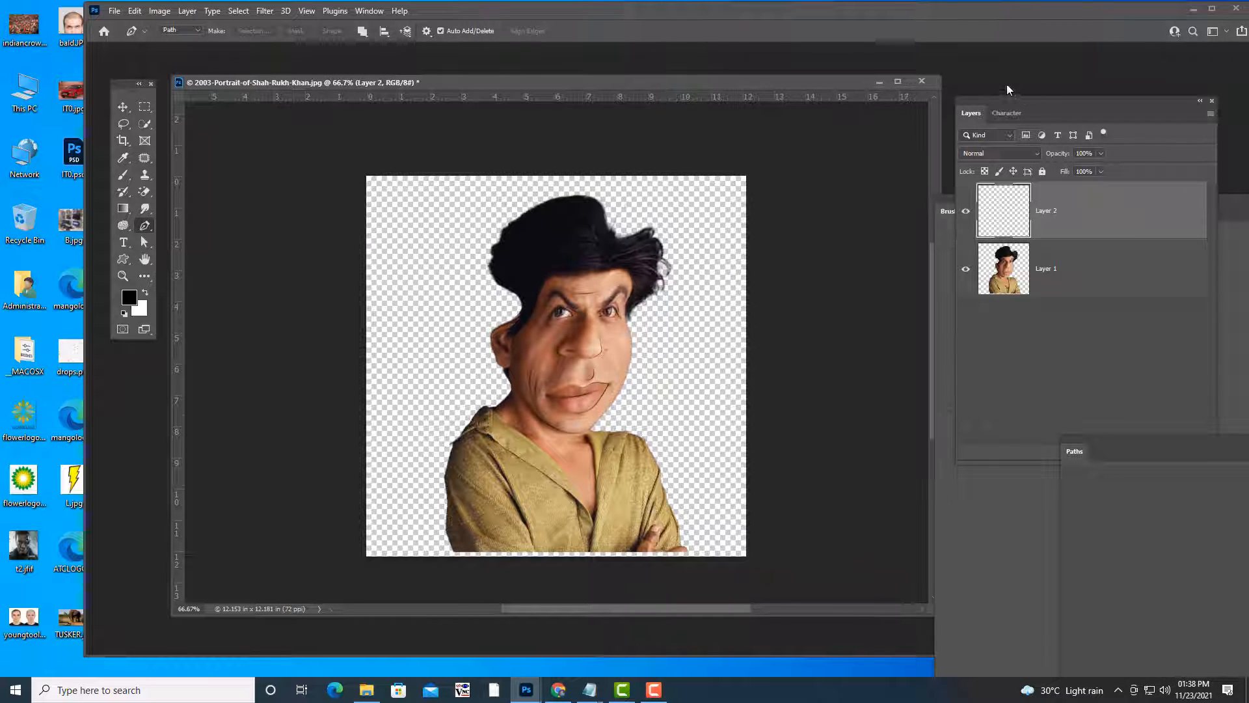
{"action": "left_click_drag", "start_coordinate": [1007, 106], "coordinate": [955, 118]}
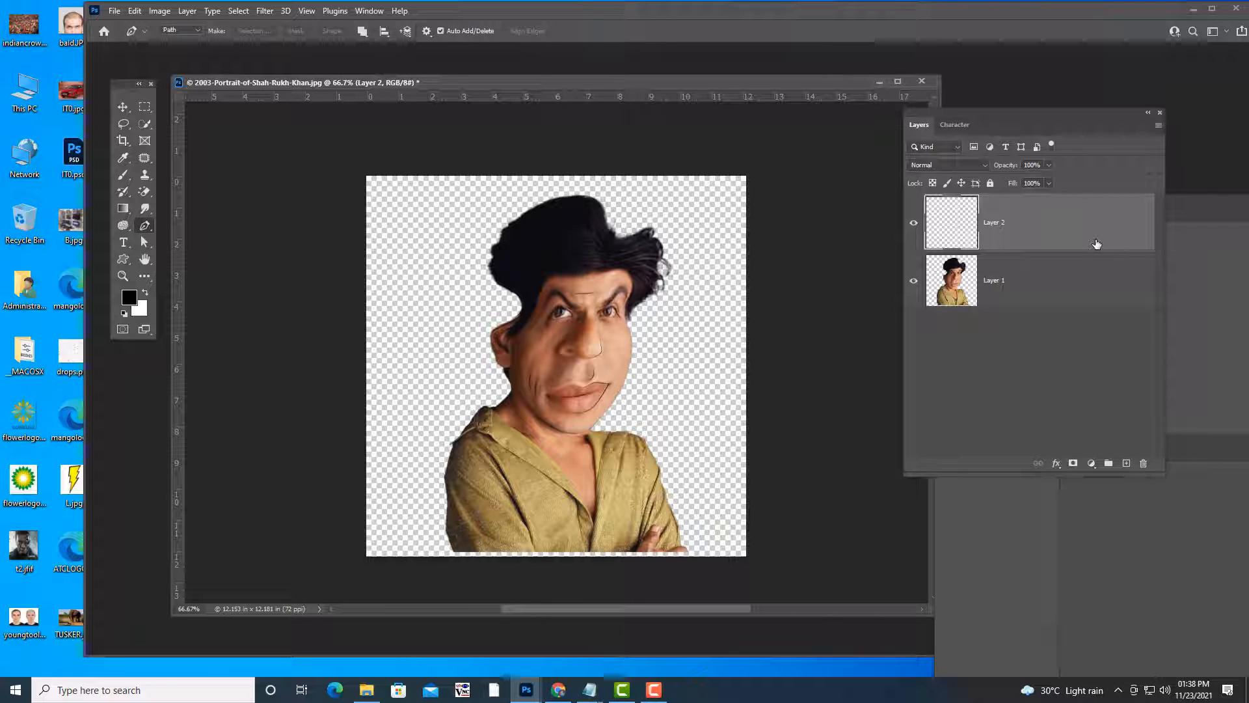
Stamp all visible layers into a new merged layer on top and hide Layer 2 and Layer 1.
{"action": "key", "text": "ctrl+shift+alt+e"}
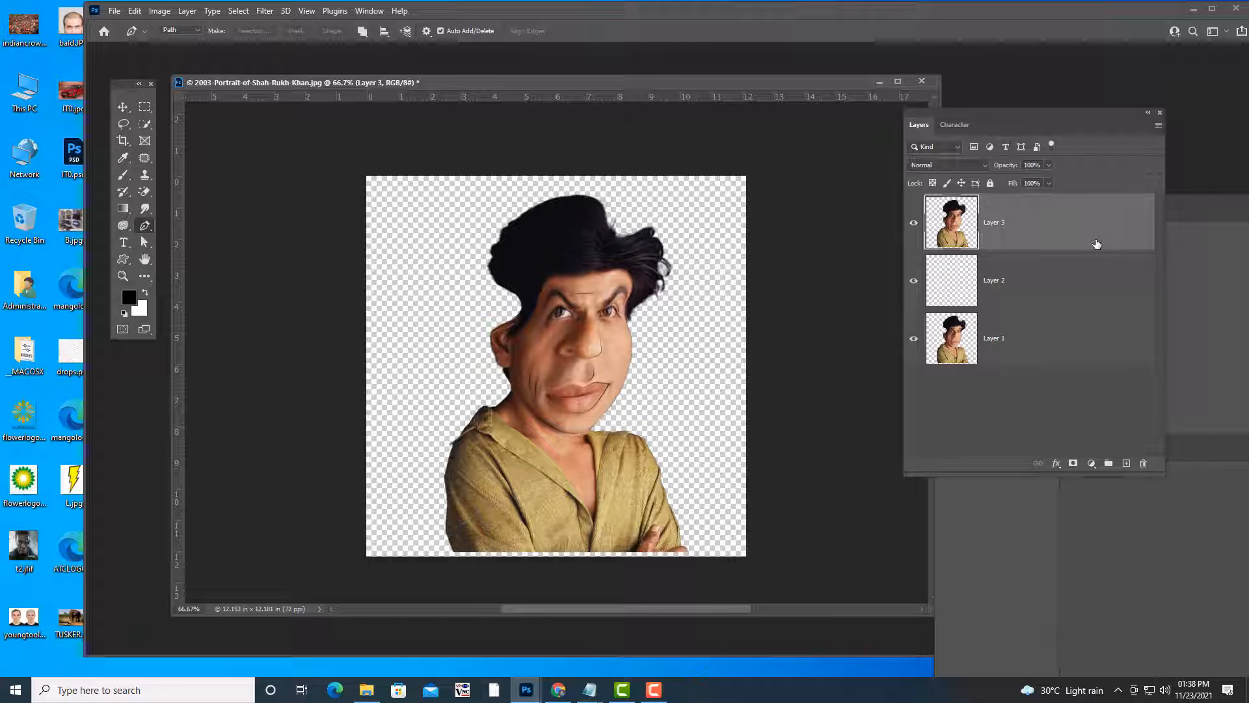
{"action": "left_click", "coordinate": [914, 280]}
{"action": "left_click", "coordinate": [913, 338]}
{"action": "mouse_move", "coordinate": [563, 87]}
{"action": "left_mouse_down"}
{"action": "mouse_move", "coordinate": [576, 85]}
{"action": "mouse_move", "coordinate": [563, 89]}
{"action": "left_mouse_up"}
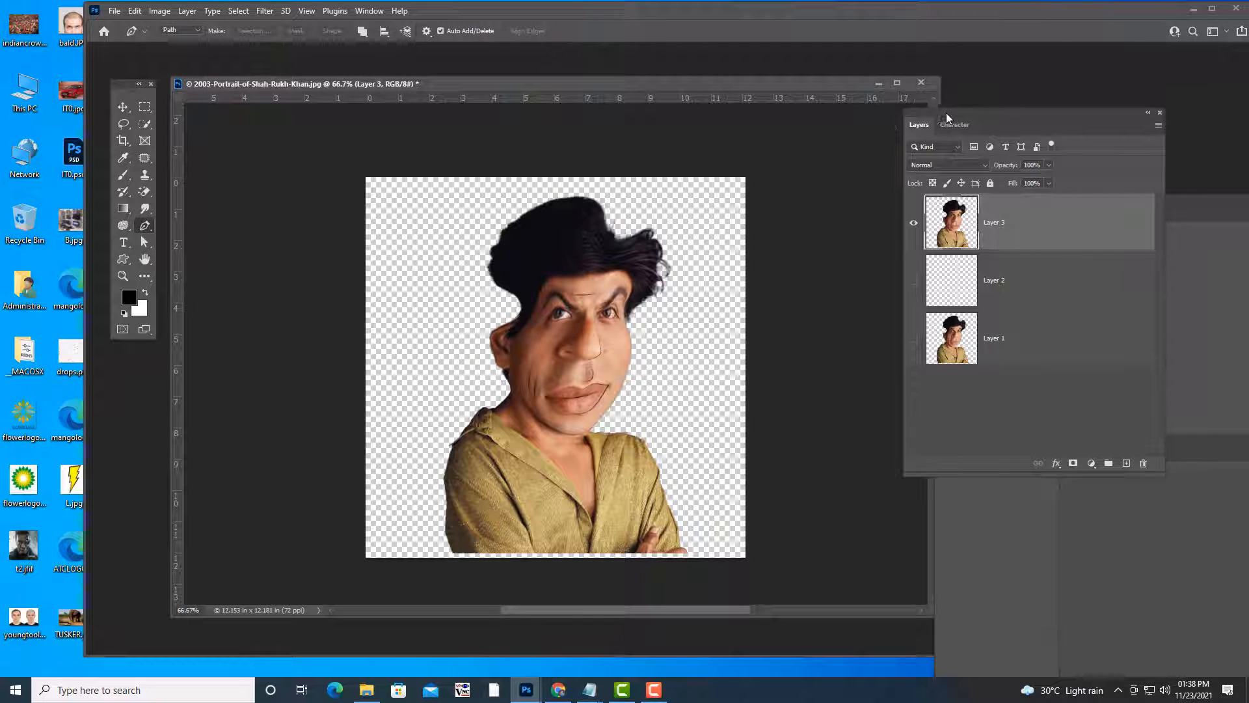
{"action": "left_click_drag", "start_coordinate": [946, 112], "coordinate": [916, 129]}
{"action": "left_click_drag", "start_coordinate": [499, 85], "coordinate": [505, 86]}
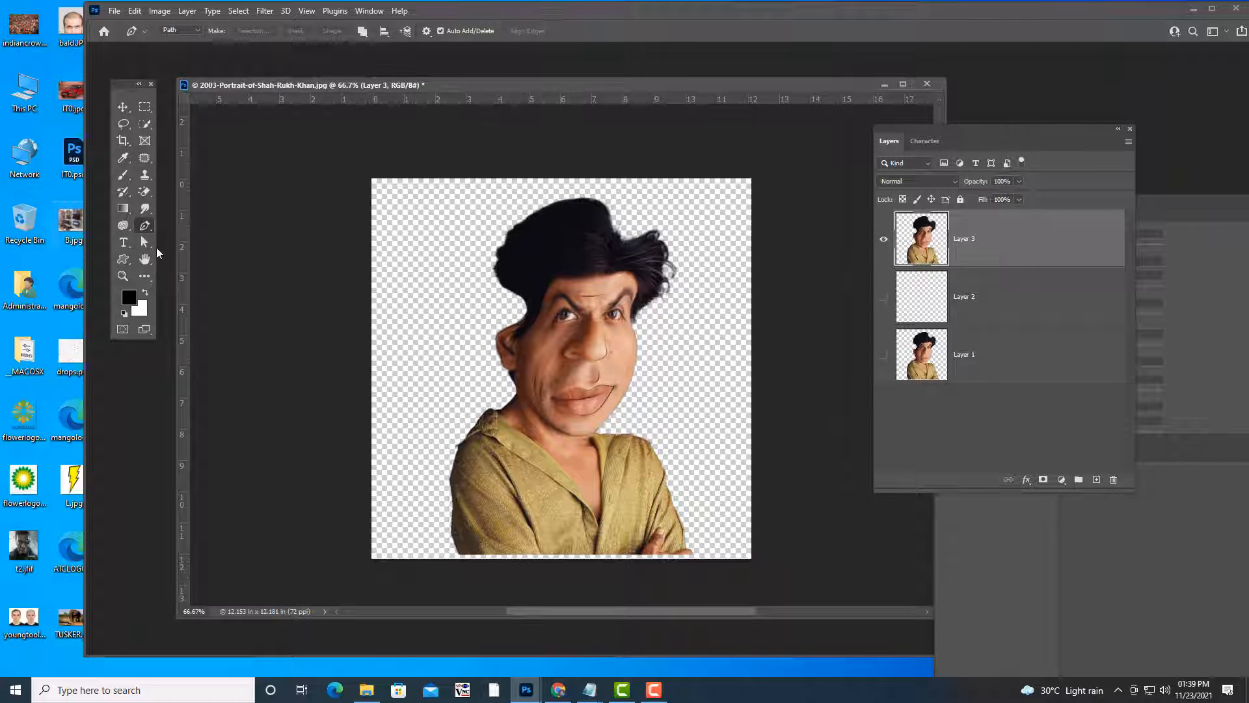
Apply the Filter Gallery's Poster Edges filter to the merged layer with Edge Thickness 1, Edge Intensity 1 and Posterization 0.
{"action": "left_click", "coordinate": [264, 11]}
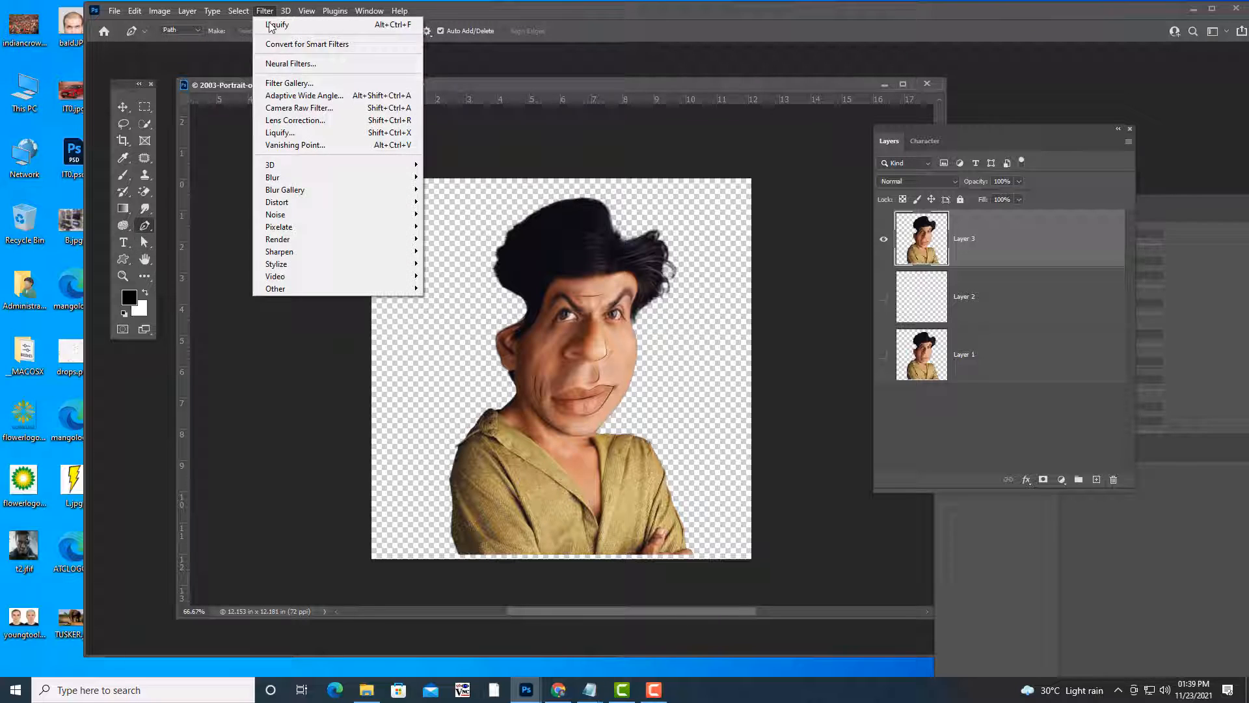
{"action": "left_click", "coordinate": [310, 85]}
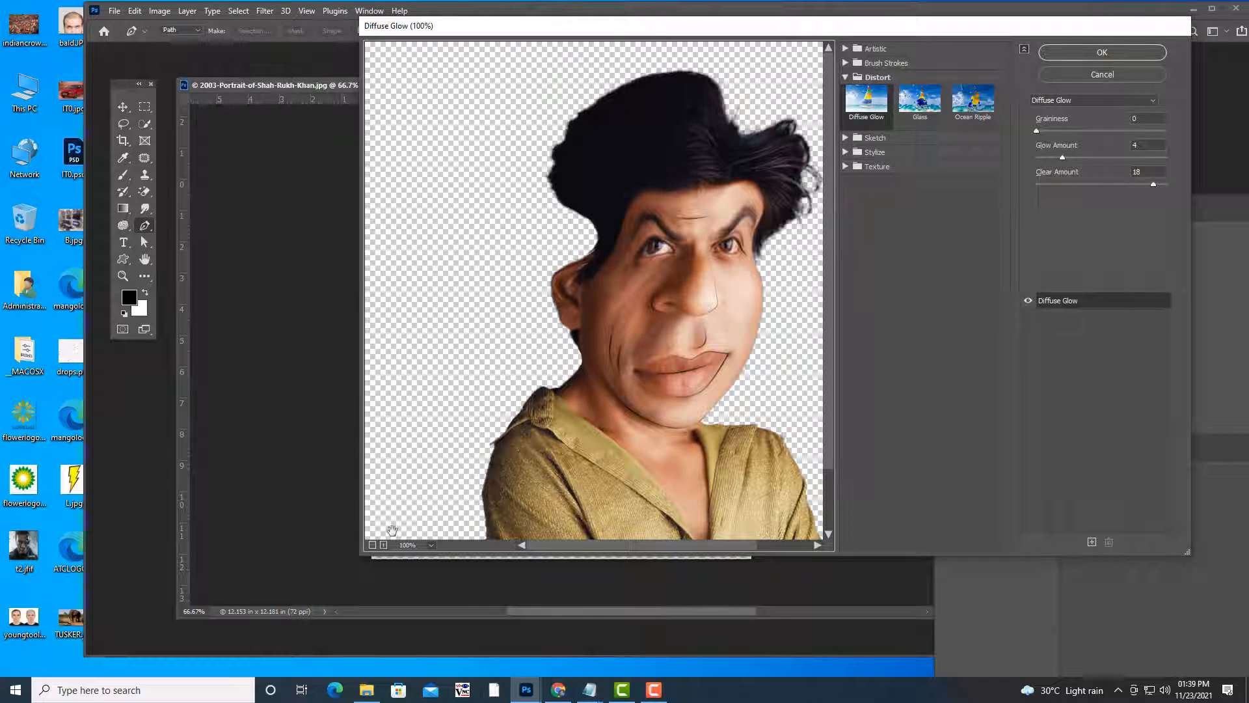
{"action": "left_click", "coordinate": [373, 545]}
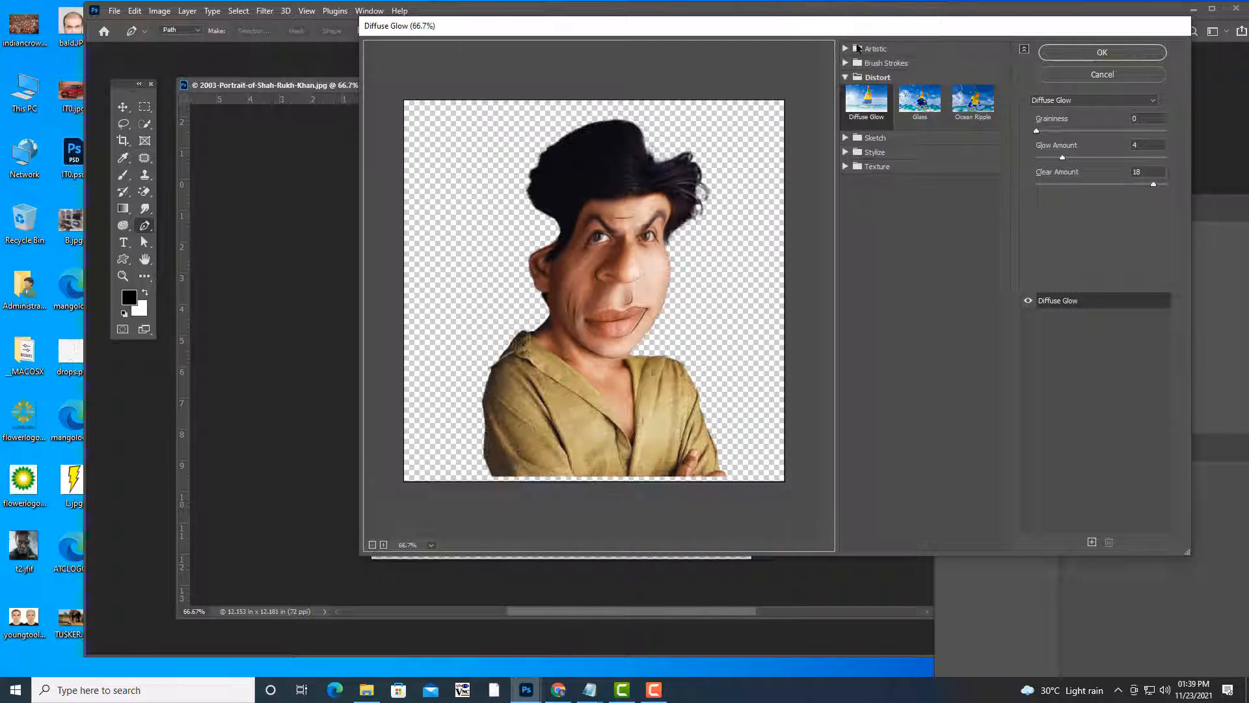
{"action": "left_click", "coordinate": [858, 49]}
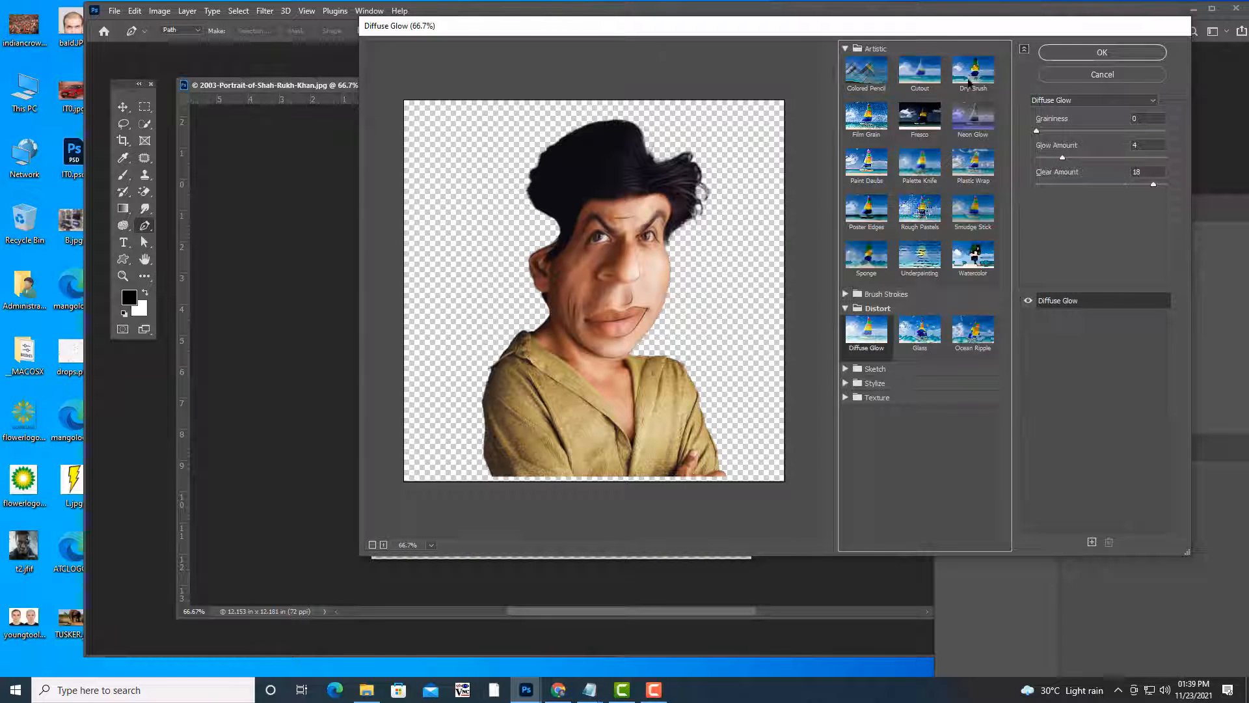
{"action": "left_click", "coordinate": [880, 221]}
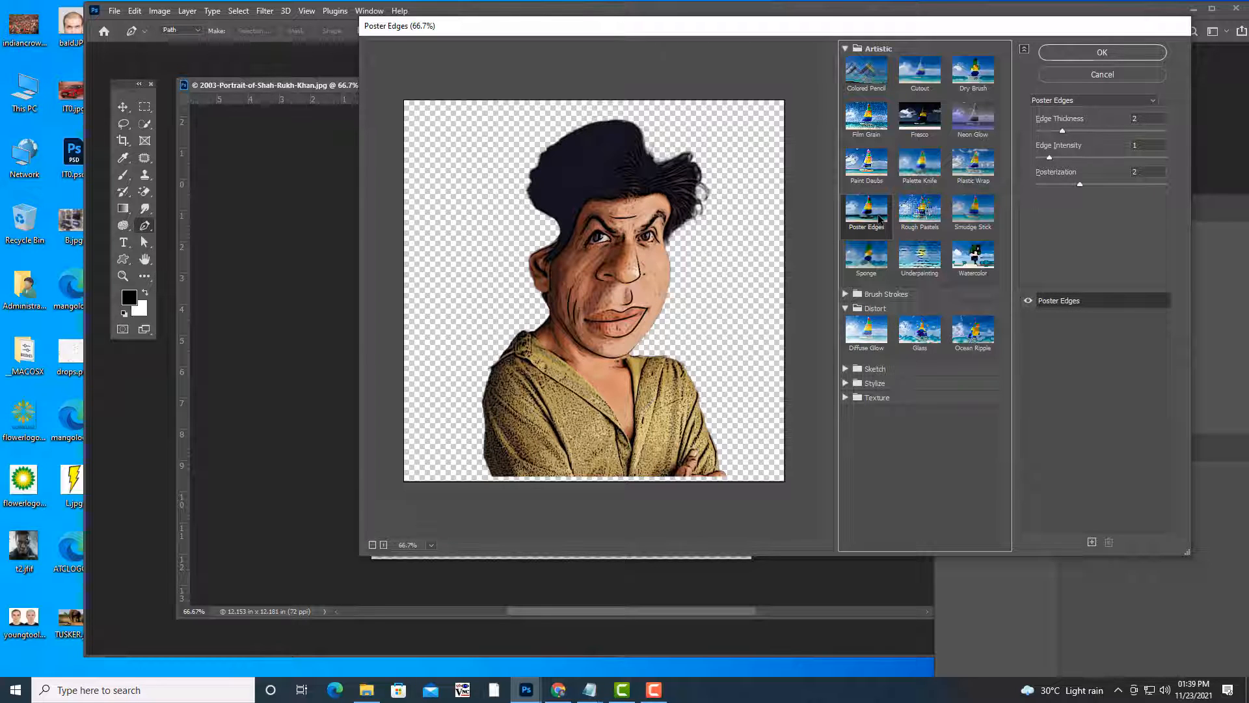
{"action": "left_click_drag", "start_coordinate": [1062, 132], "coordinate": [1038, 133]}
{"action": "left_click_drag", "start_coordinate": [1080, 184], "coordinate": [1166, 189]}
{"action": "left_click_drag", "start_coordinate": [1044, 189], "coordinate": [1043, 189]}
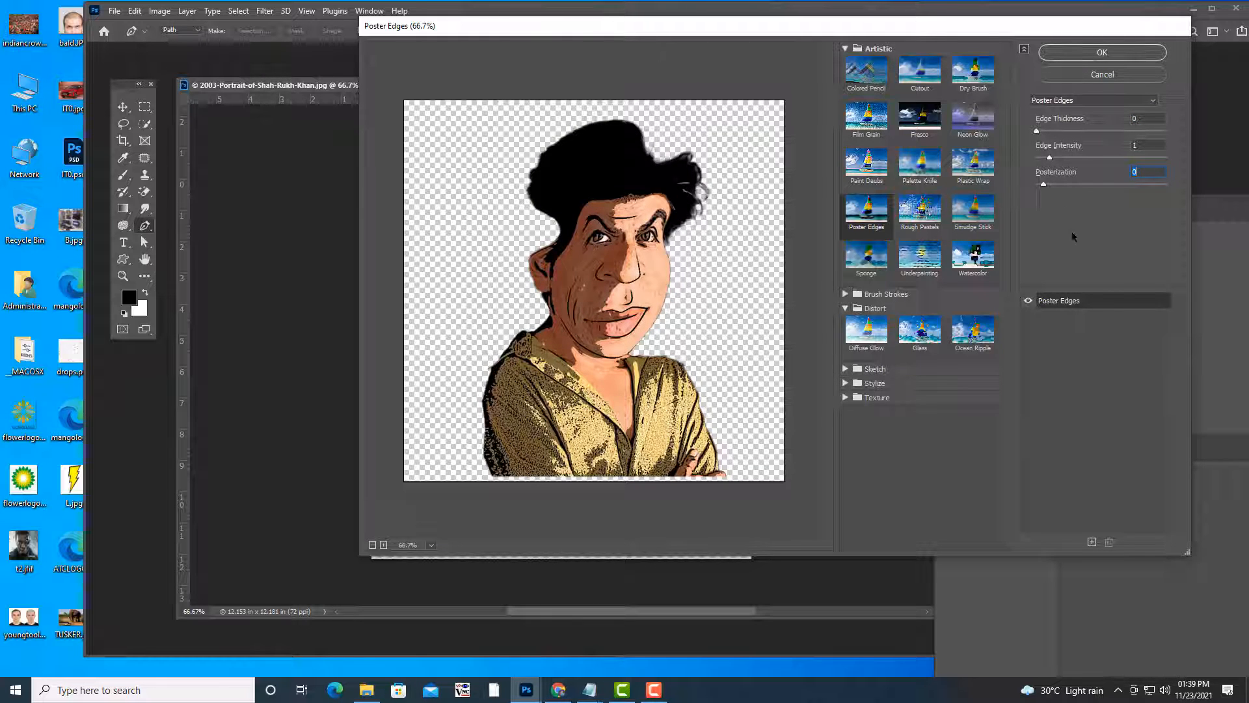
{"action": "left_click_drag", "start_coordinate": [1044, 183], "coordinate": [1036, 186]}
{"action": "mouse_move", "coordinate": [1049, 156]}
{"action": "left_mouse_down"}
{"action": "mouse_move", "coordinate": [1073, 156]}
{"action": "mouse_move", "coordinate": [1051, 157]}
{"action": "mouse_move", "coordinate": [1062, 132]}
{"action": "mouse_move", "coordinate": [1045, 161]}
{"action": "left_mouse_up"}
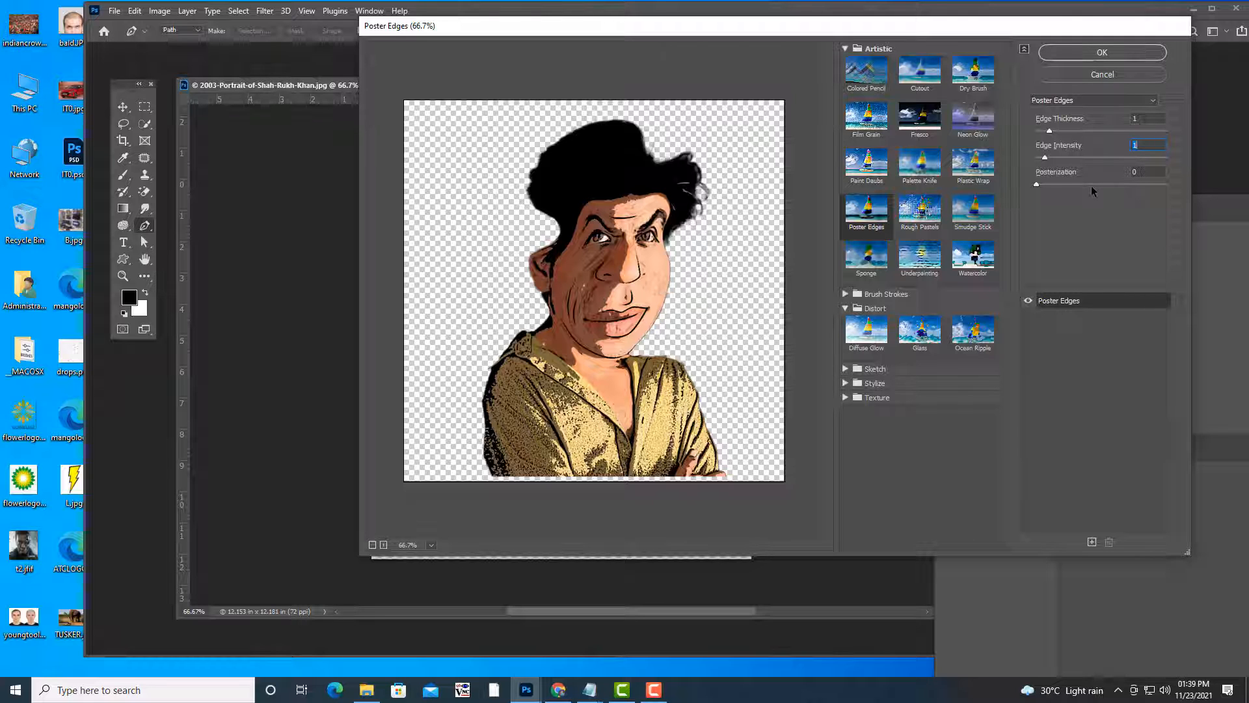
{"action": "left_click", "coordinate": [1105, 57]}
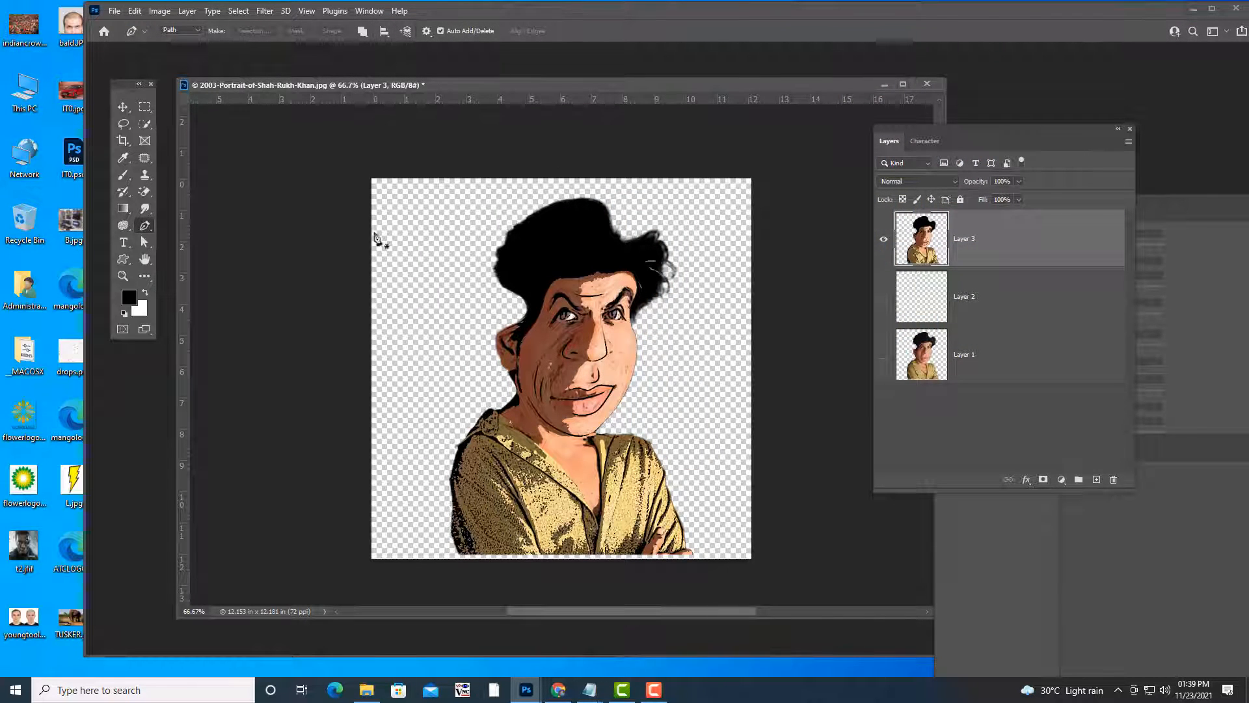
{"action": "left_click_drag", "start_coordinate": [637, 89], "coordinate": [646, 81]}
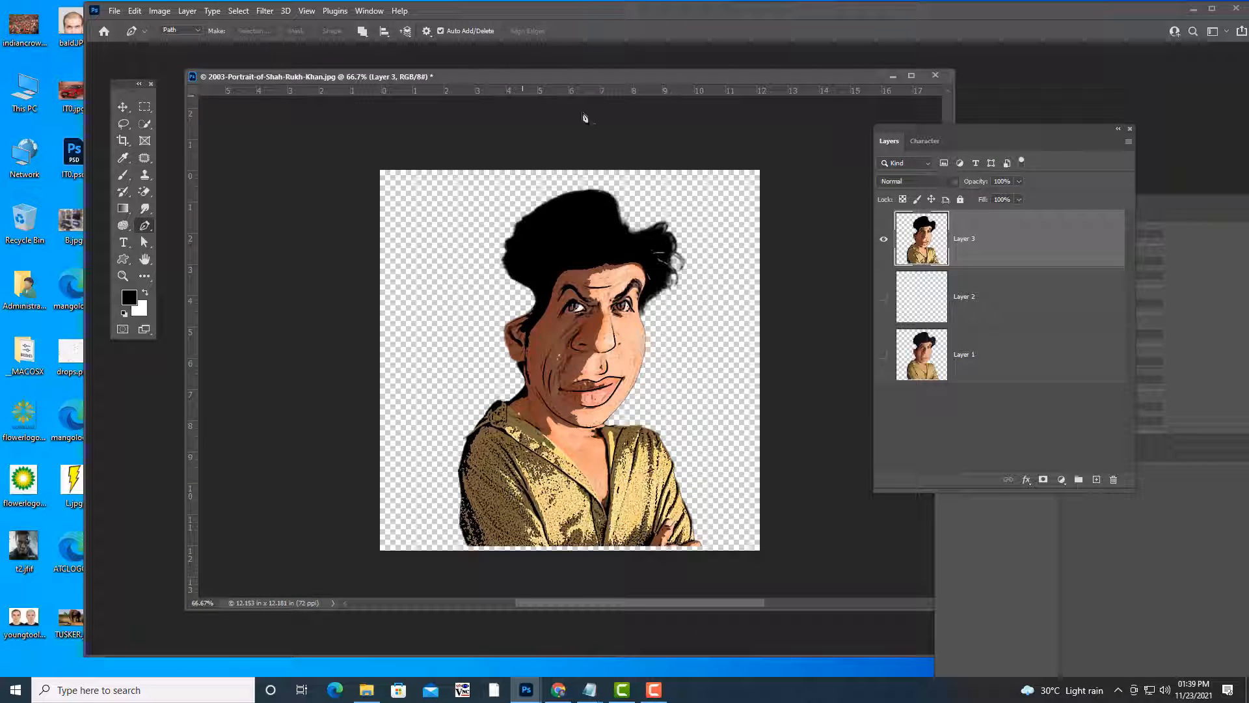
{"action": "left_click_drag", "start_coordinate": [674, 80], "coordinate": [657, 82]}
{"action": "left_click", "coordinate": [121, 109]}
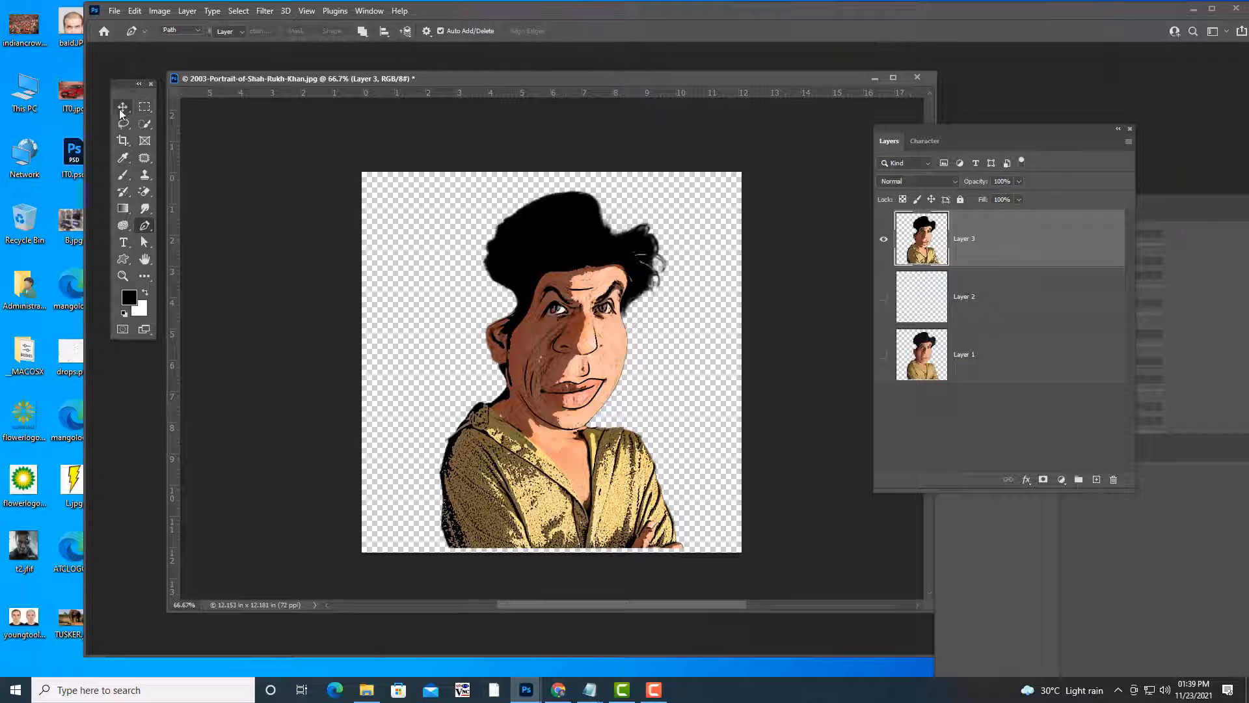
{"action": "left_click_drag", "start_coordinate": [546, 79], "coordinate": [557, 76]}
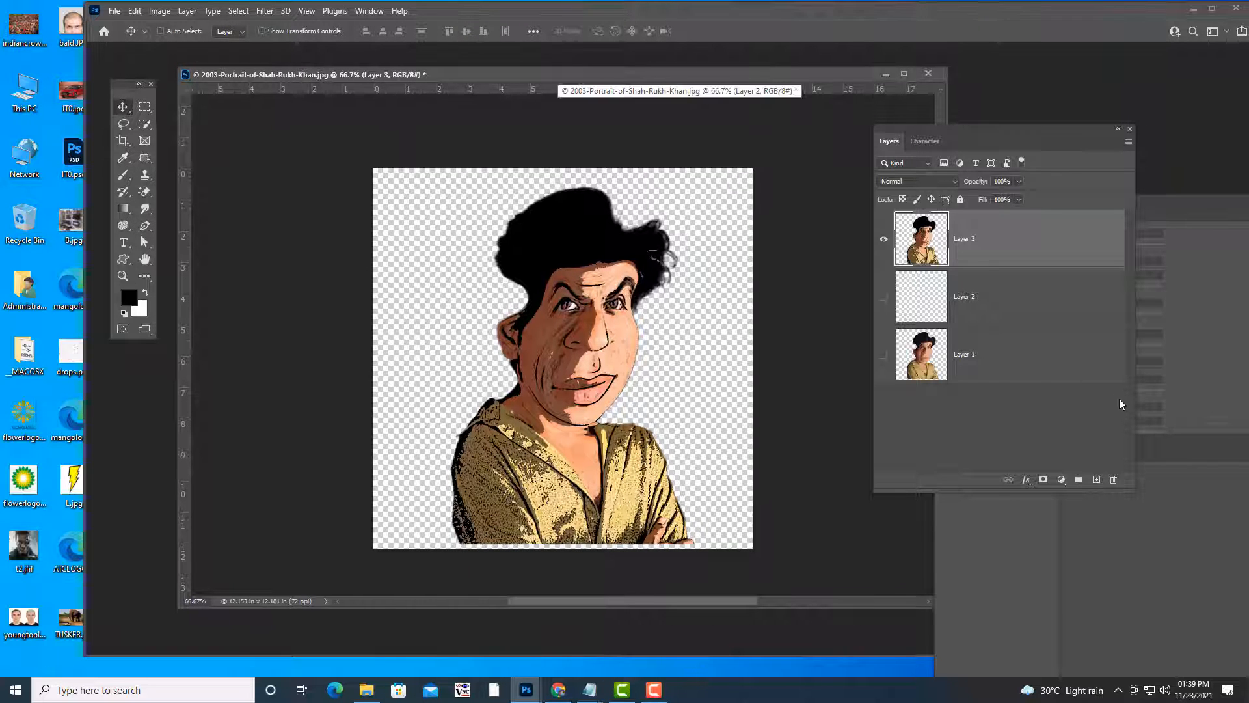
{"action": "key", "text": "ctrl+plus"}
{"action": "key", "text": "ctrl+minus"}
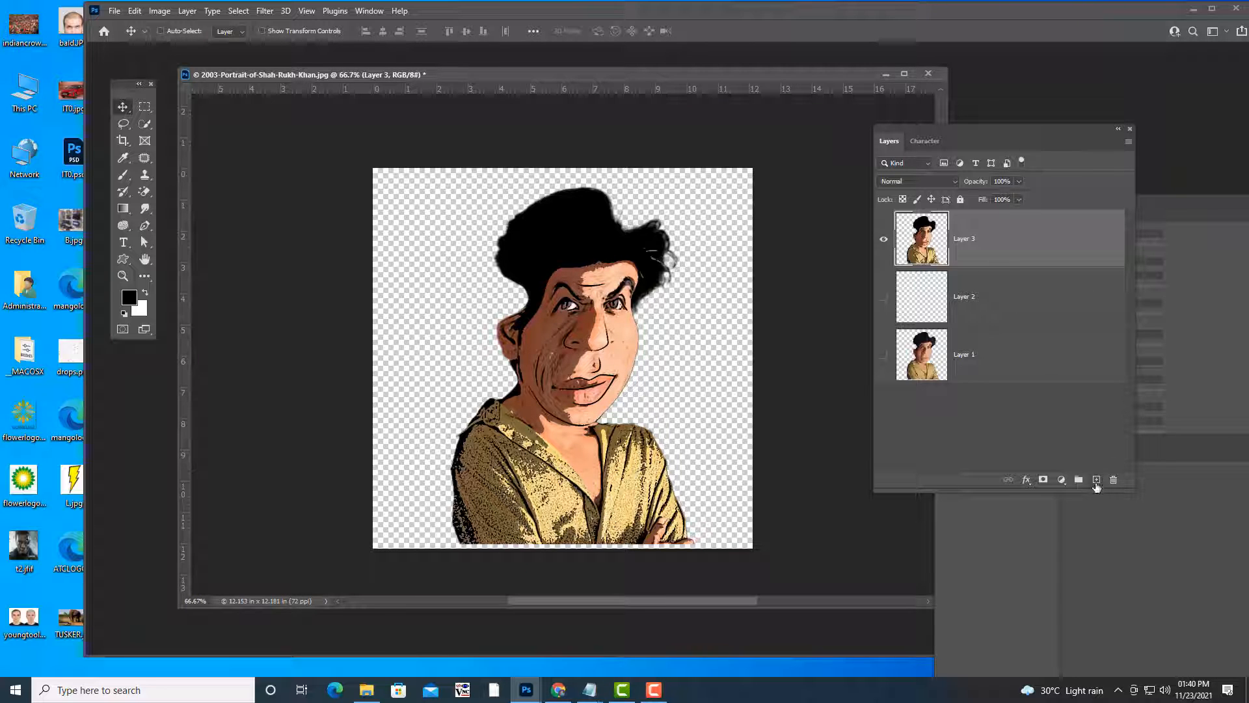
Create a new layer above the posterized layer and name it highlights.
{"action": "left_click", "coordinate": [1097, 482]}
{"action": "left_click_drag", "start_coordinate": [985, 129], "coordinate": [998, 130]}
{"action": "double_click", "coordinate": [979, 238]}
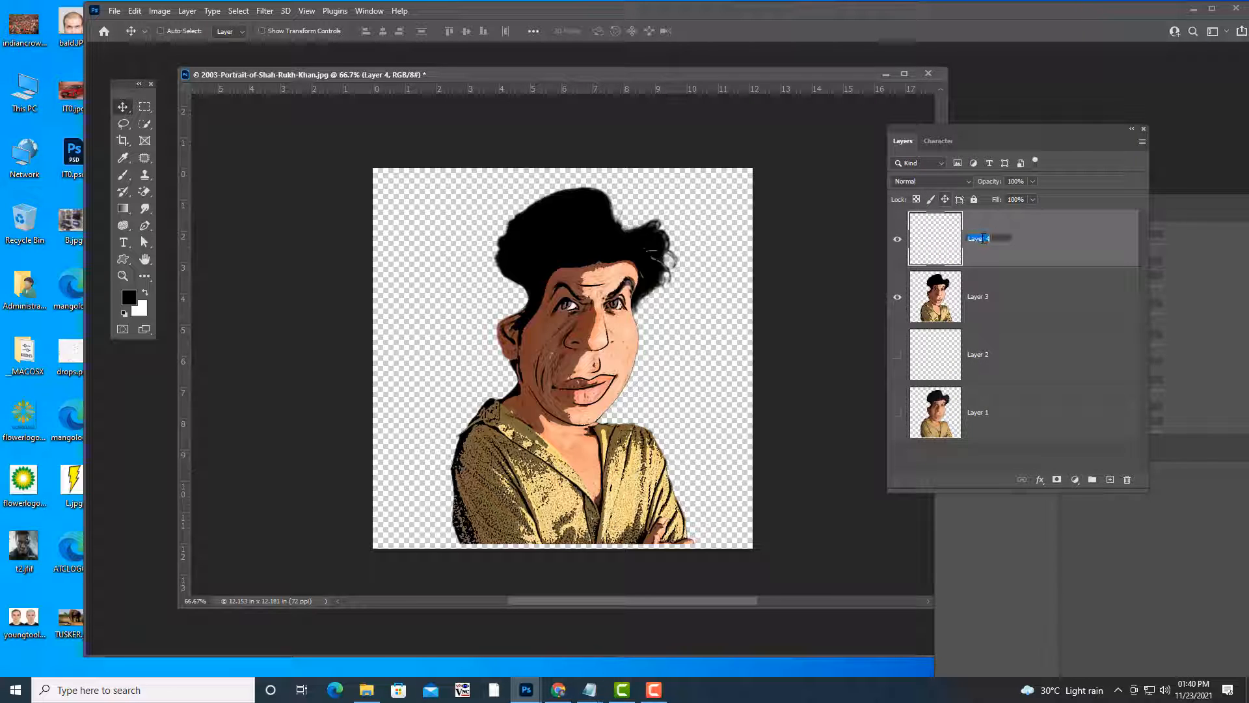
{"action": "type", "text": "highlights"}
{"action": "key", "text": "Return"}
Add another layer named shadows above highlights and make the highlights layer active.
{"action": "left_click", "coordinate": [1110, 479]}
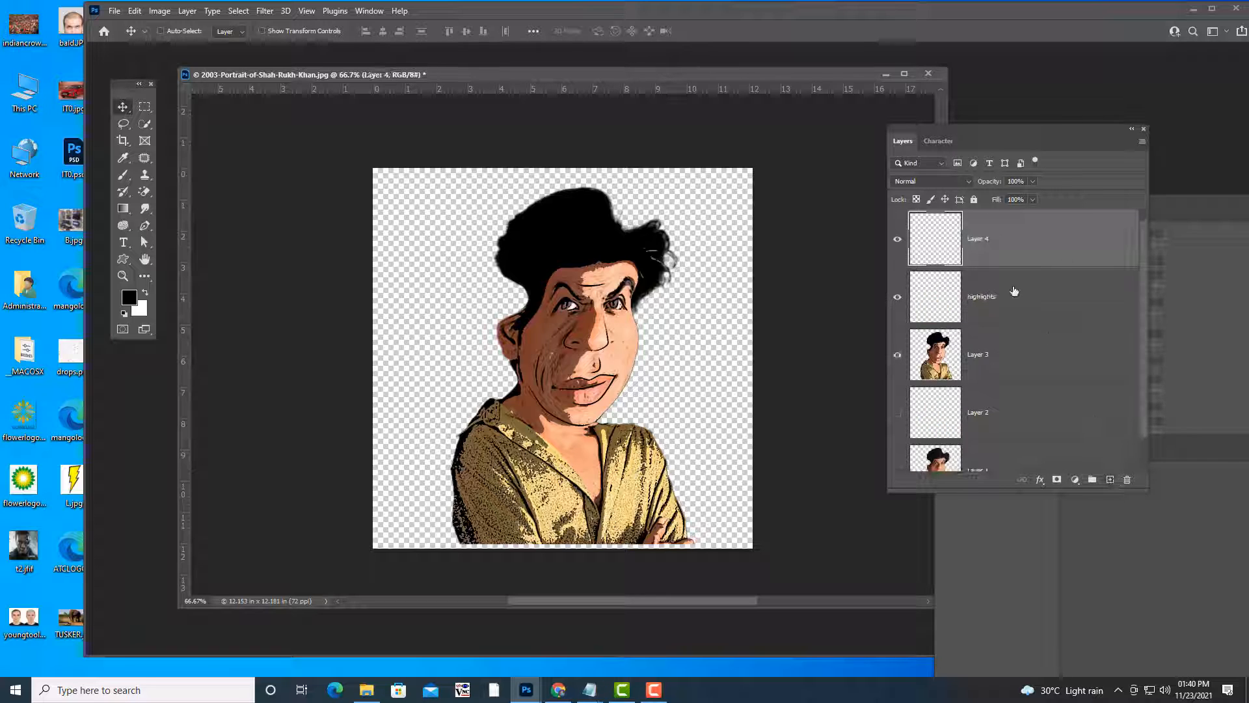
{"action": "double_click", "coordinate": [985, 238]}
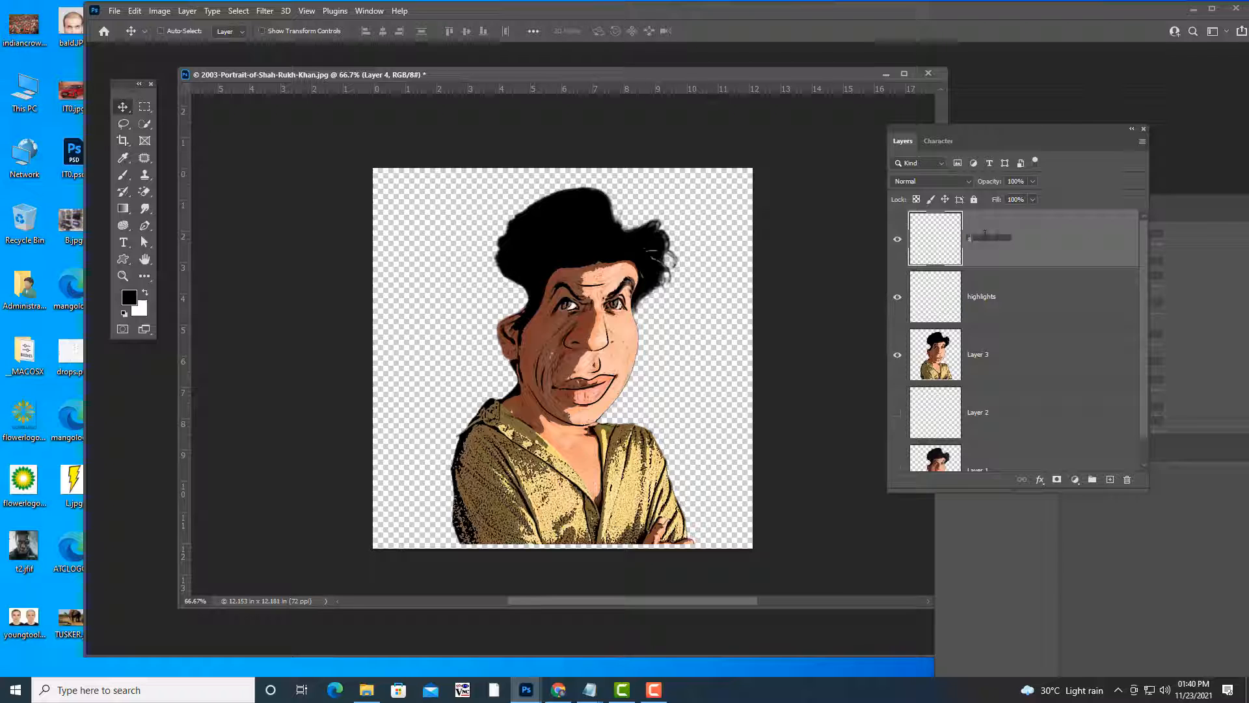
{"action": "type", "text": "shadows"}
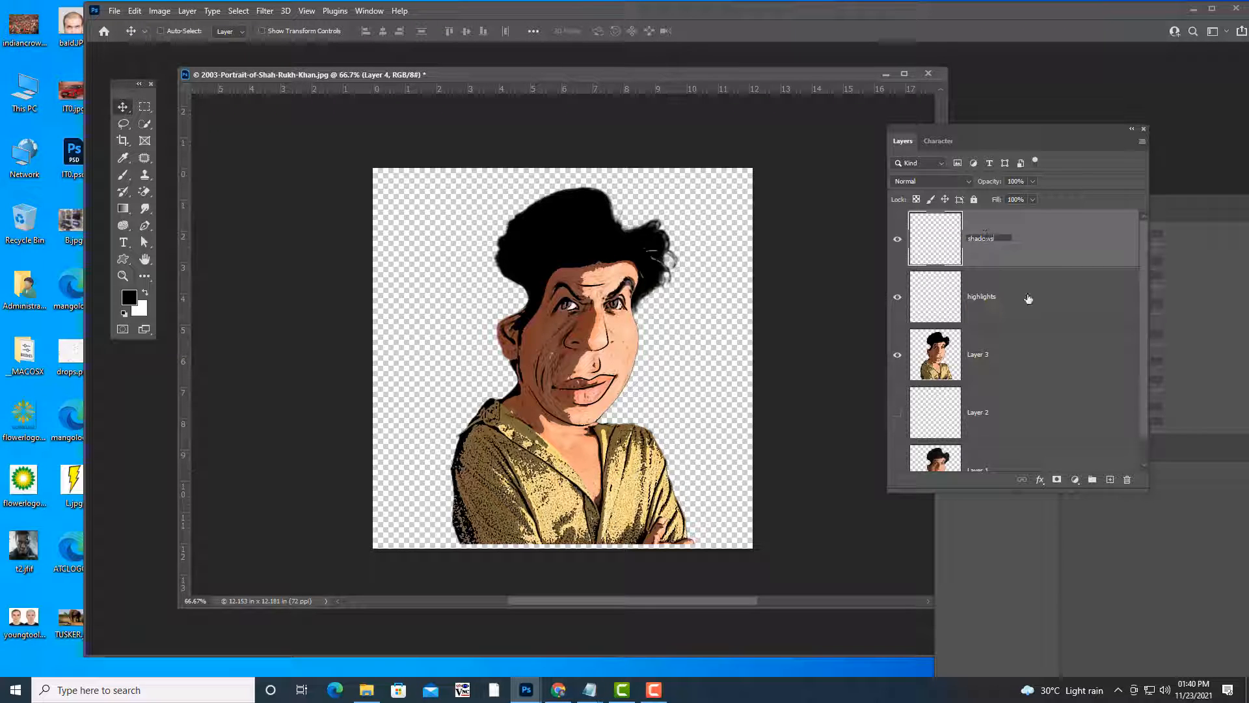
{"action": "left_click", "coordinate": [1028, 298]}
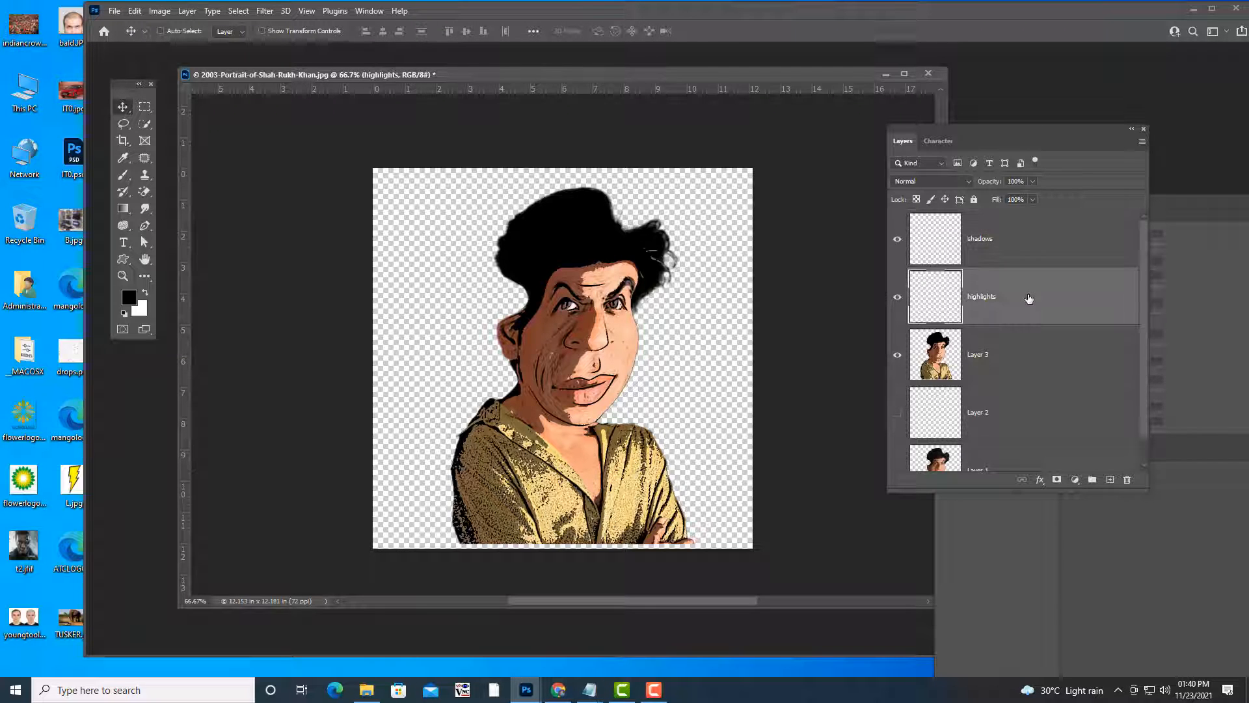
Choose the Soft Round preset from the default legacy brushes for the Brush tool.
{"action": "left_click", "coordinate": [124, 176]}
{"action": "left_click", "coordinate": [166, 177]}
{"action": "left_click", "coordinate": [167, 34]}
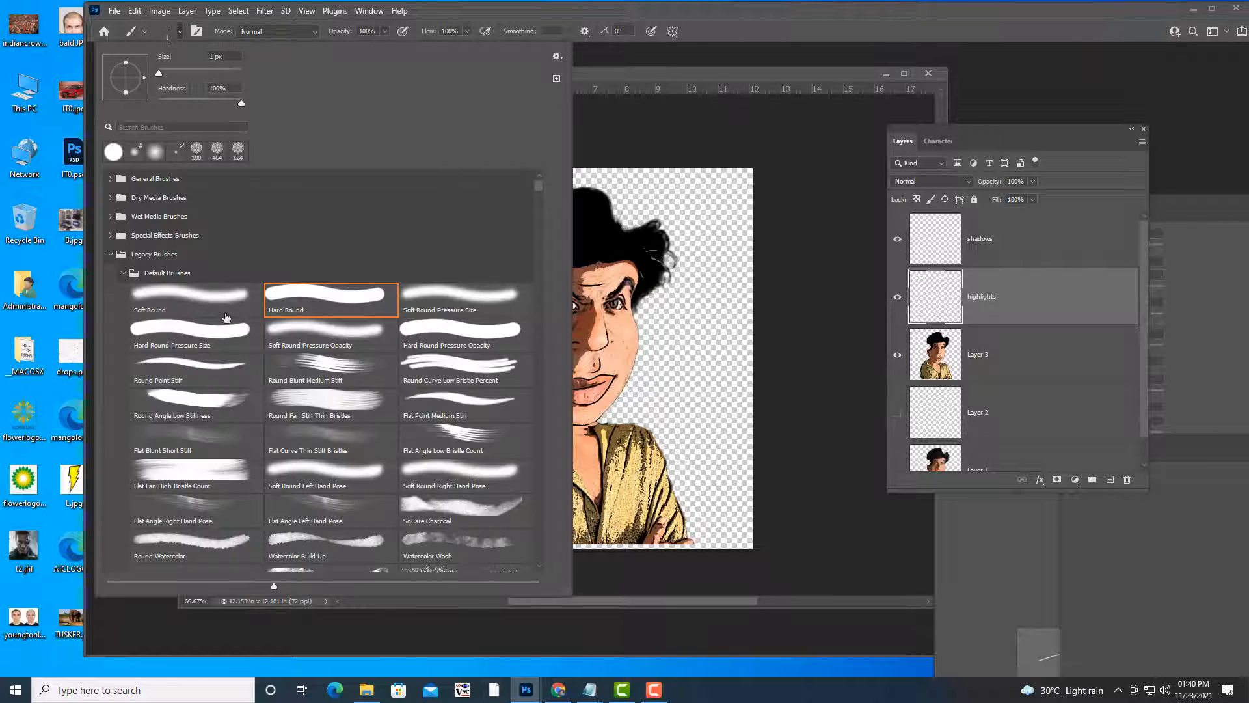
{"action": "left_click", "coordinate": [228, 293]}
{"action": "left_click", "coordinate": [669, 89]}
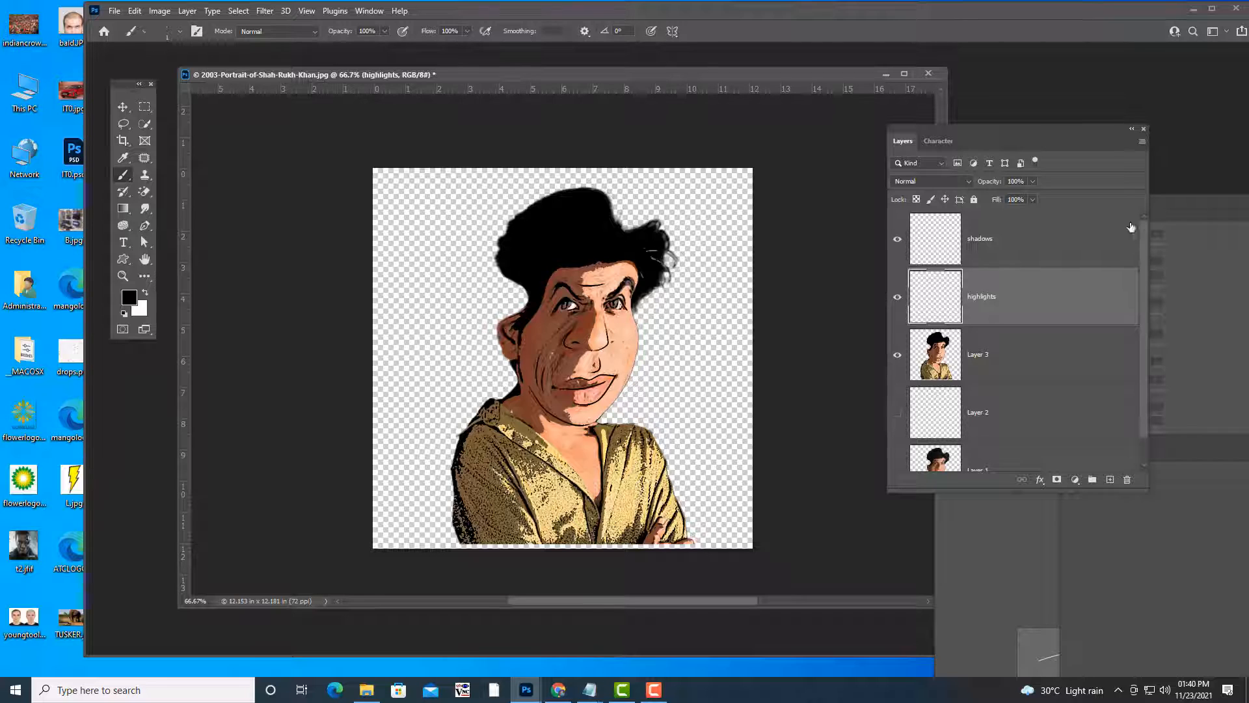
Set the highlights layer's blend mode to Linear Dodge (Add) and sample the forehead's light skin tone, ffc6a9, as foreground colour.
{"action": "left_click", "coordinate": [958, 182]}
{"action": "left_click", "coordinate": [960, 303]}
{"action": "left_click", "coordinate": [129, 298]}
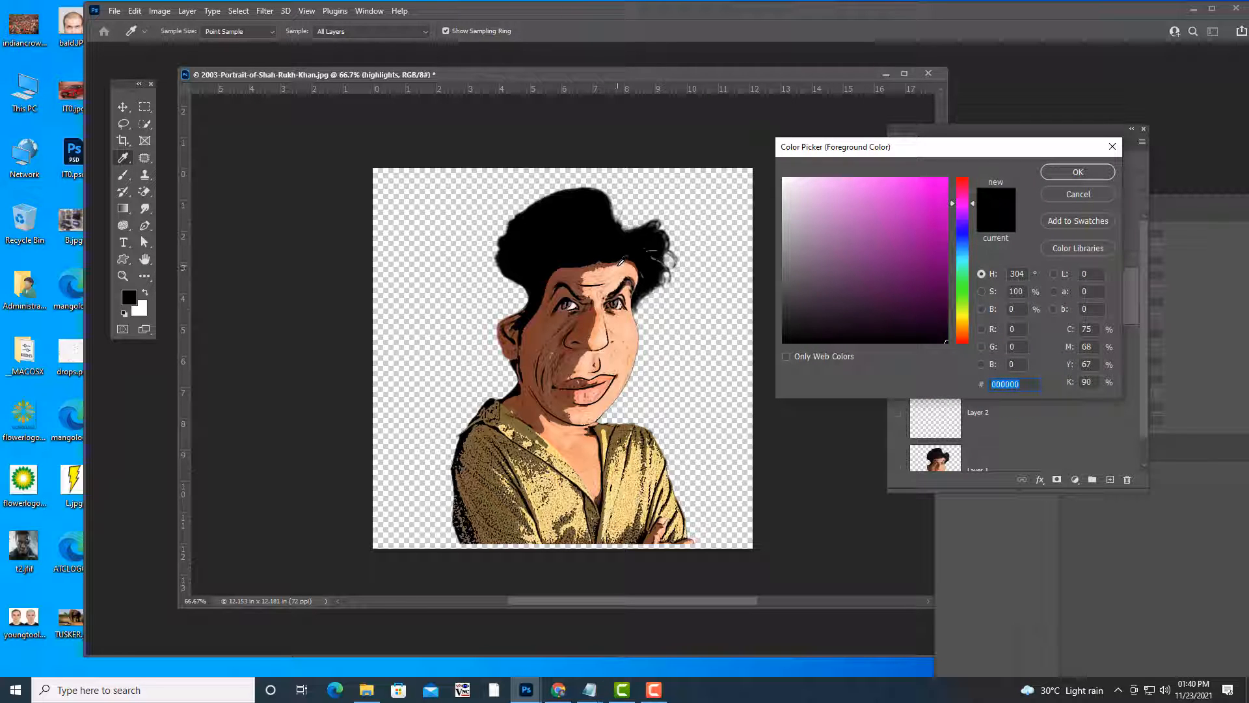
{"action": "left_click", "coordinate": [602, 273]}
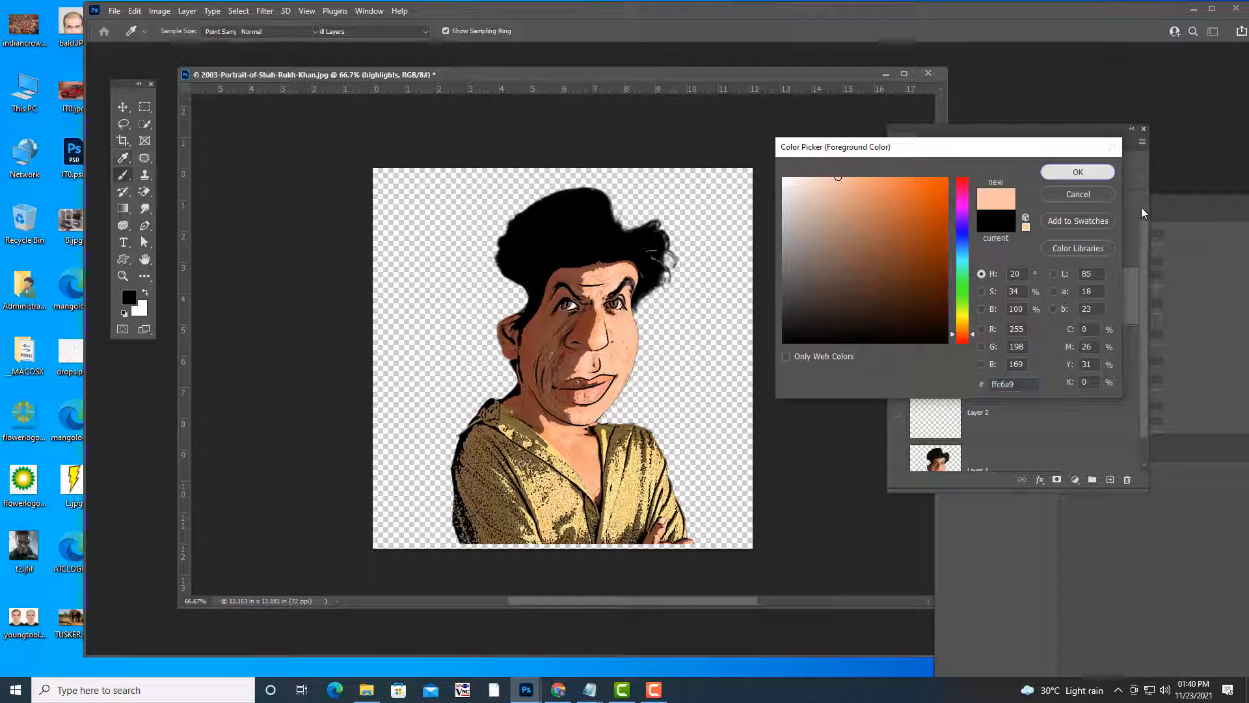
{"action": "key", "text": "Return"}
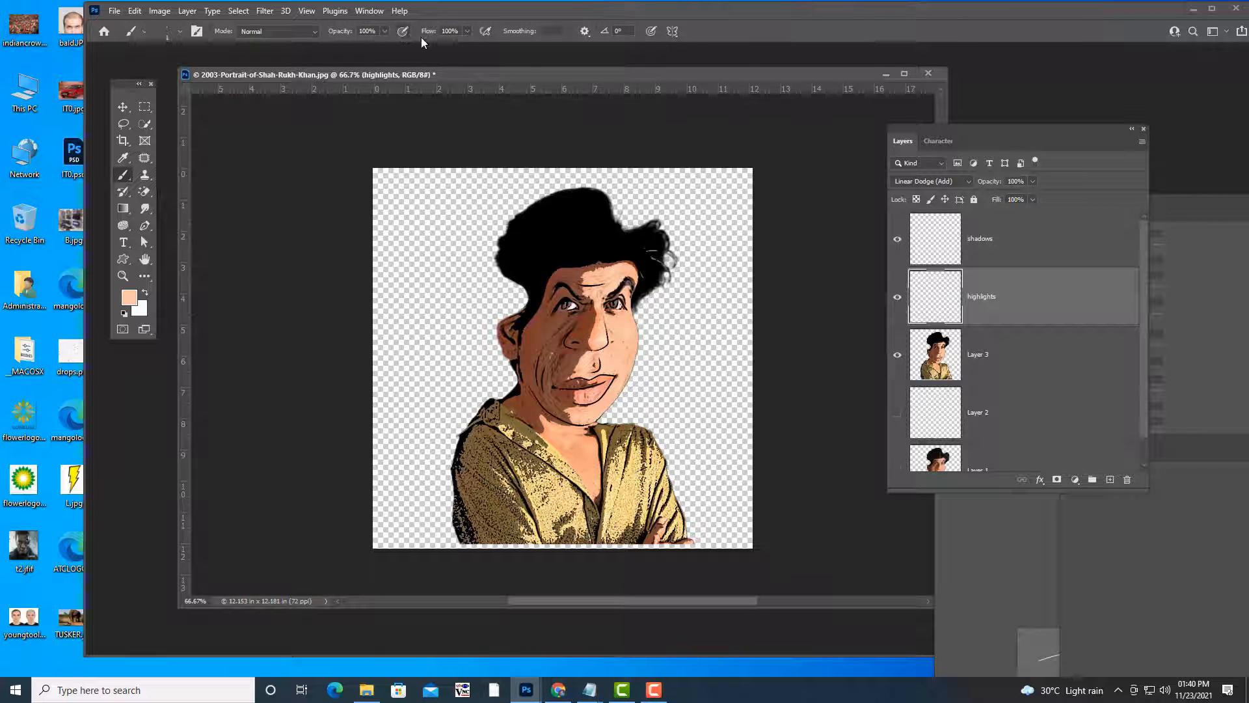
Set the brush's flow to 22% and enlarge the Soft Round tip to 100 px.
{"action": "left_click", "coordinate": [468, 30]}
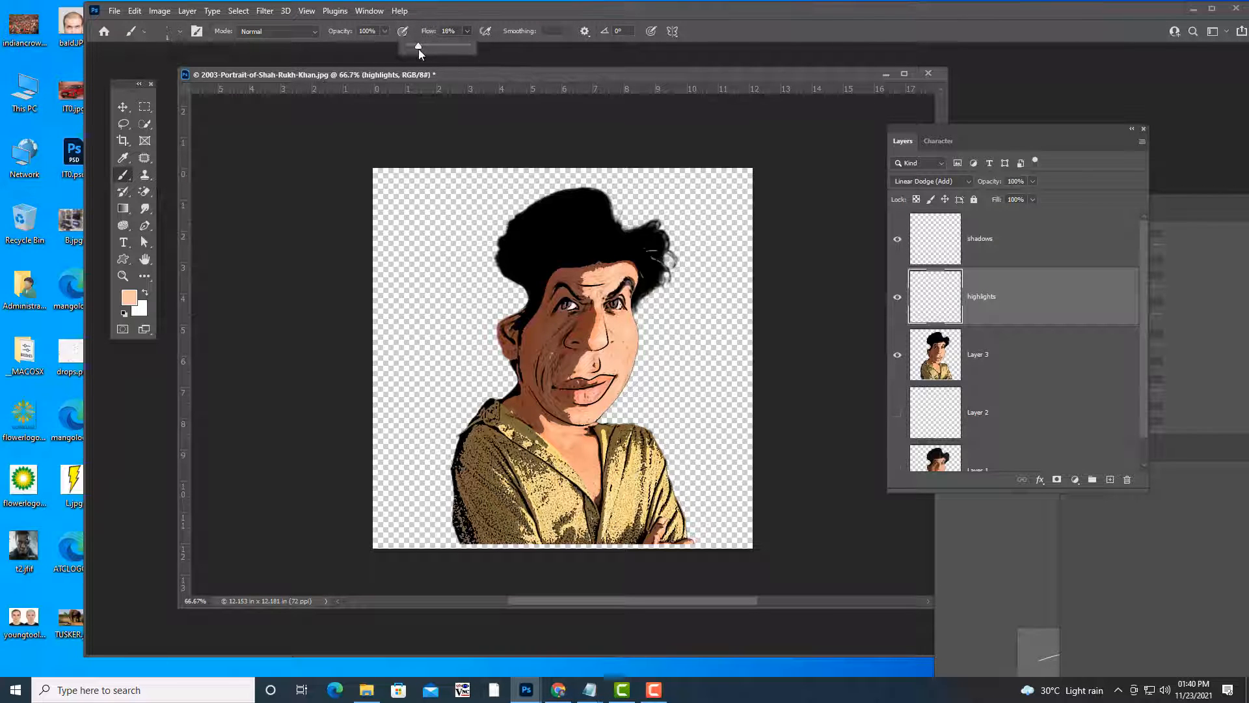
{"action": "left_click_drag", "start_coordinate": [419, 49], "coordinate": [421, 49]}
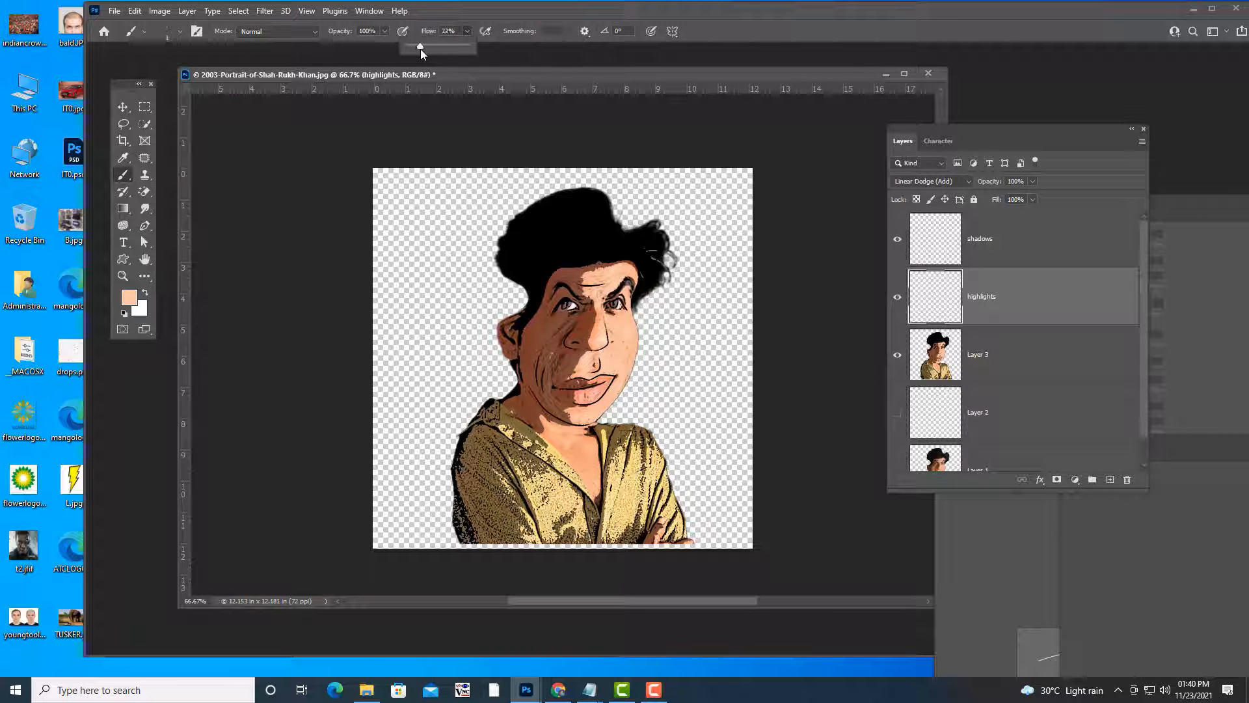
{"action": "left_click", "coordinate": [511, 72]}
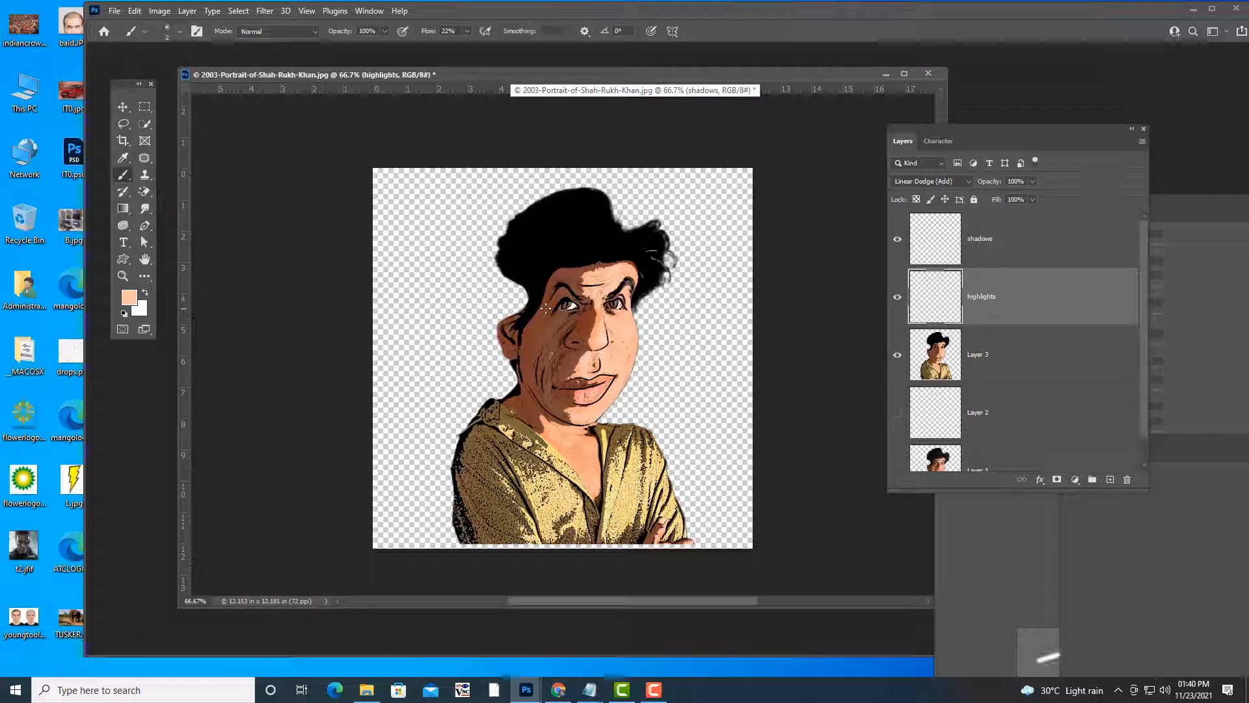
{"action": "left_click", "coordinate": [170, 31]}
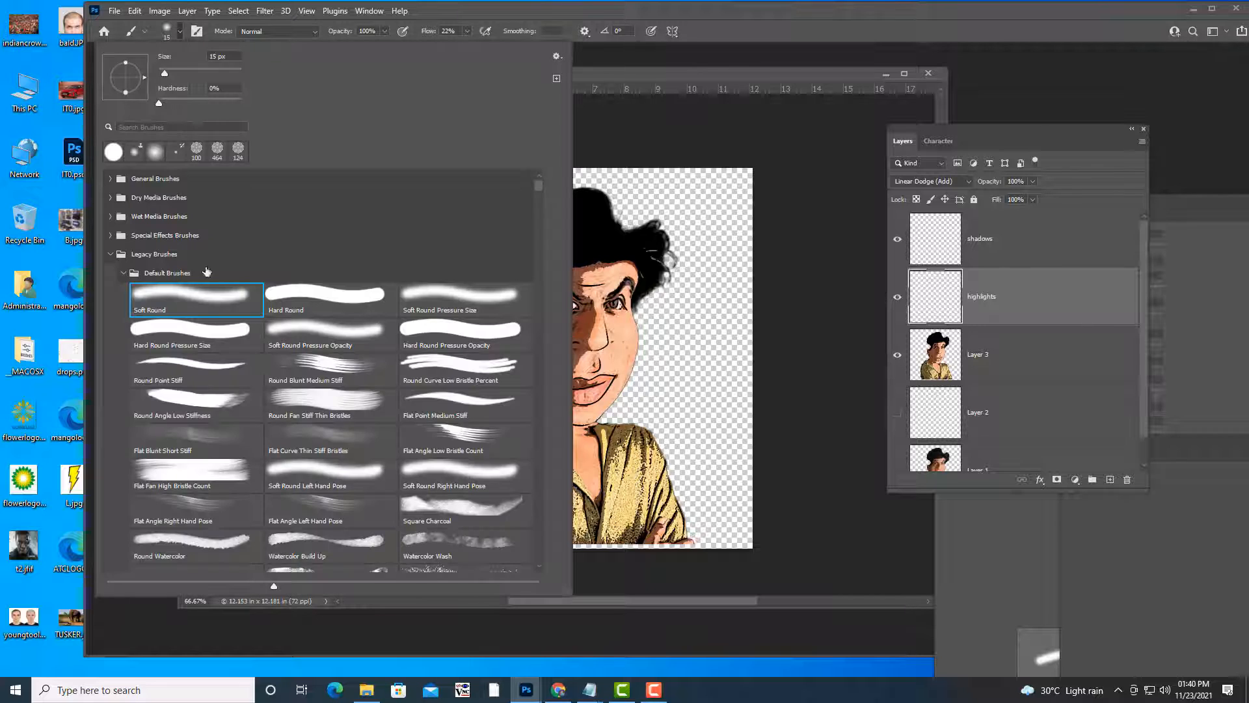
{"action": "left_click", "coordinate": [678, 74]}
{"action": "key", "text": "bracketright"}
{"action": "key", "text": "bracketright"}
{"action": "key", "text": "bracketright"}
{"action": "key", "text": "bracketright"}
{"action": "key", "text": "bracketright"}
{"action": "key", "text": "bracketright"}
{"action": "key", "text": "bracketright"}
{"action": "key", "text": "bracketright"}
{"action": "key", "text": "bracketright"}
{"action": "key", "text": "bracketright"}
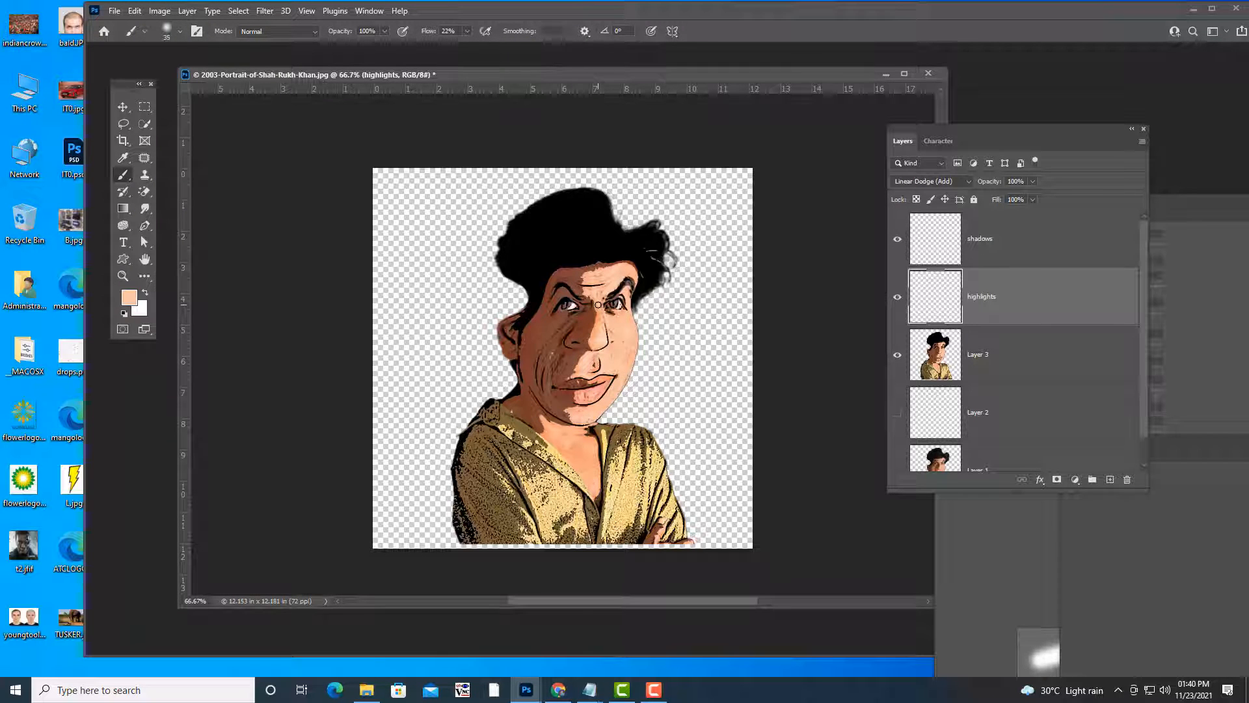
{"action": "key", "text": "bracketright"}
{"action": "key", "text": "bracketright"}
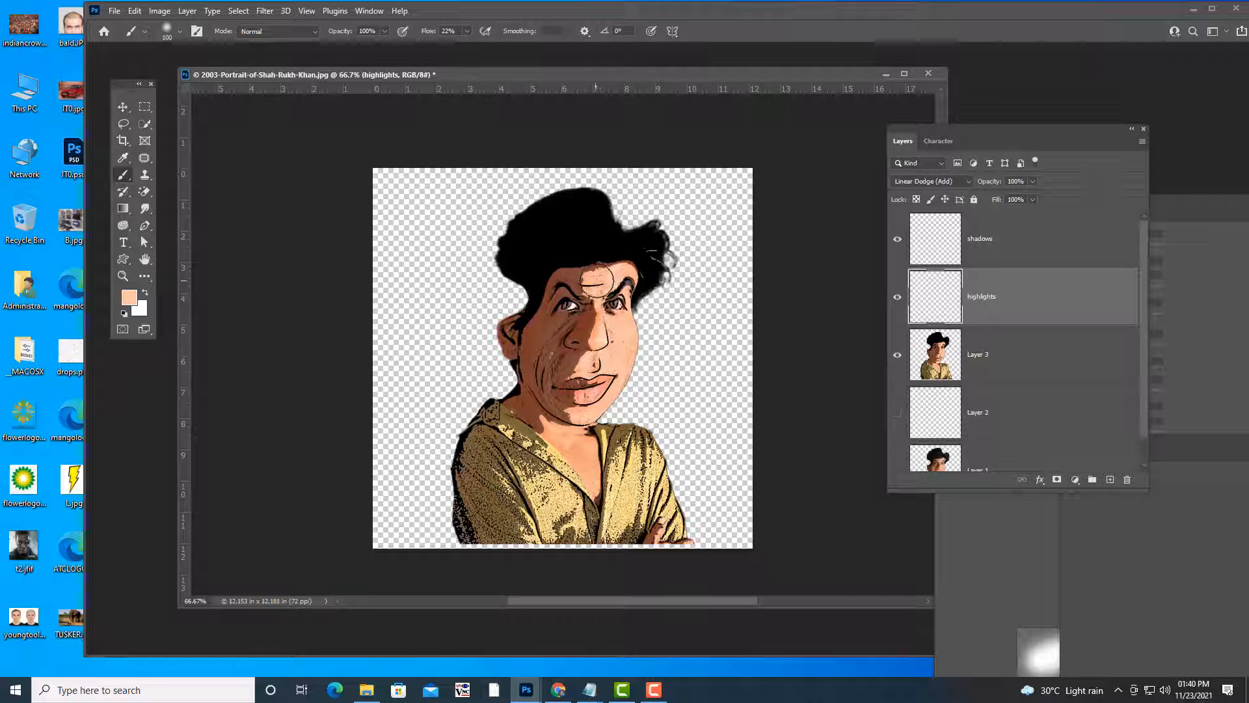
Paint soft highlights over the forehead, the lit cheek and the nose on the highlights layer, reducing the brush to 60 px along the way.
{"action": "mouse_move", "coordinate": [599, 279]}
{"action": "left_mouse_down"}
{"action": "mouse_move", "coordinate": [619, 276]}
{"action": "mouse_move", "coordinate": [605, 286]}
{"action": "left_mouse_up"}
{"action": "key", "text": "bracketleft"}
{"action": "key", "text": "bracketleft"}
{"action": "mouse_move", "coordinate": [602, 284]}
{"action": "left_mouse_down"}
{"action": "mouse_move", "coordinate": [615, 274]}
{"action": "mouse_move", "coordinate": [621, 393]}
{"action": "left_mouse_up"}
{"action": "key", "text": "bracketleft"}
{"action": "key", "text": "bracketleft"}
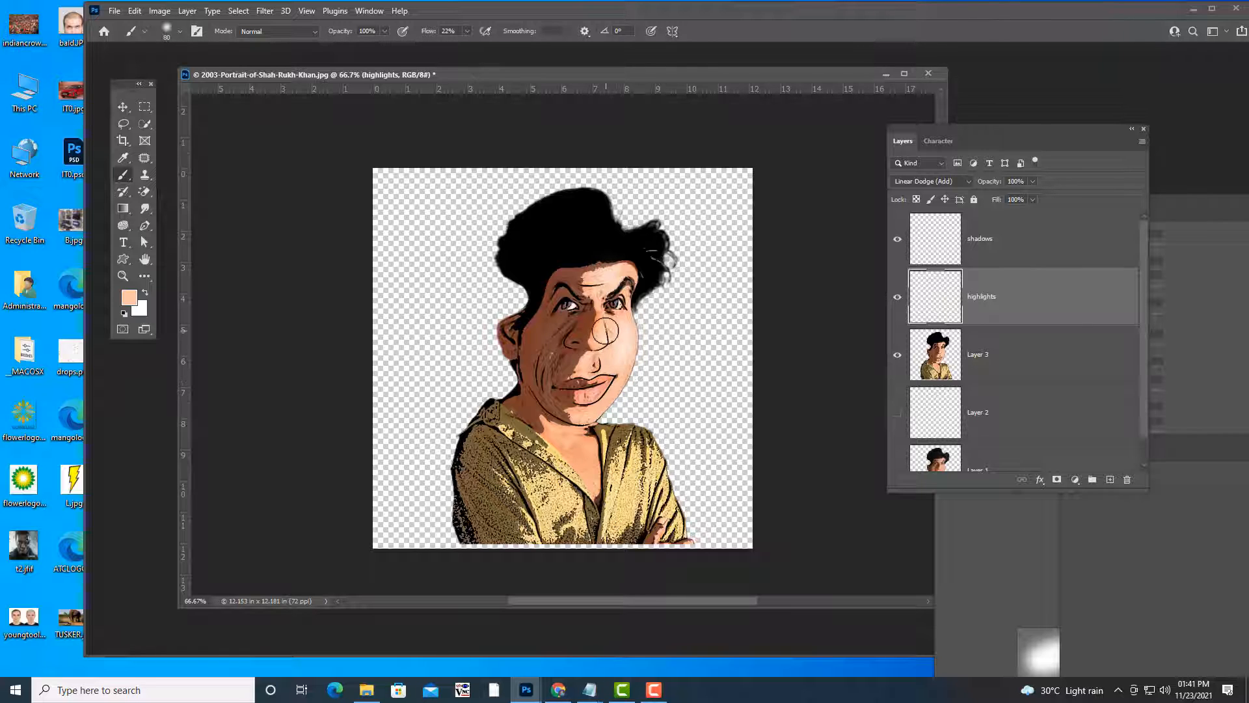
{"action": "left_click_drag", "start_coordinate": [599, 329], "coordinate": [588, 361]}
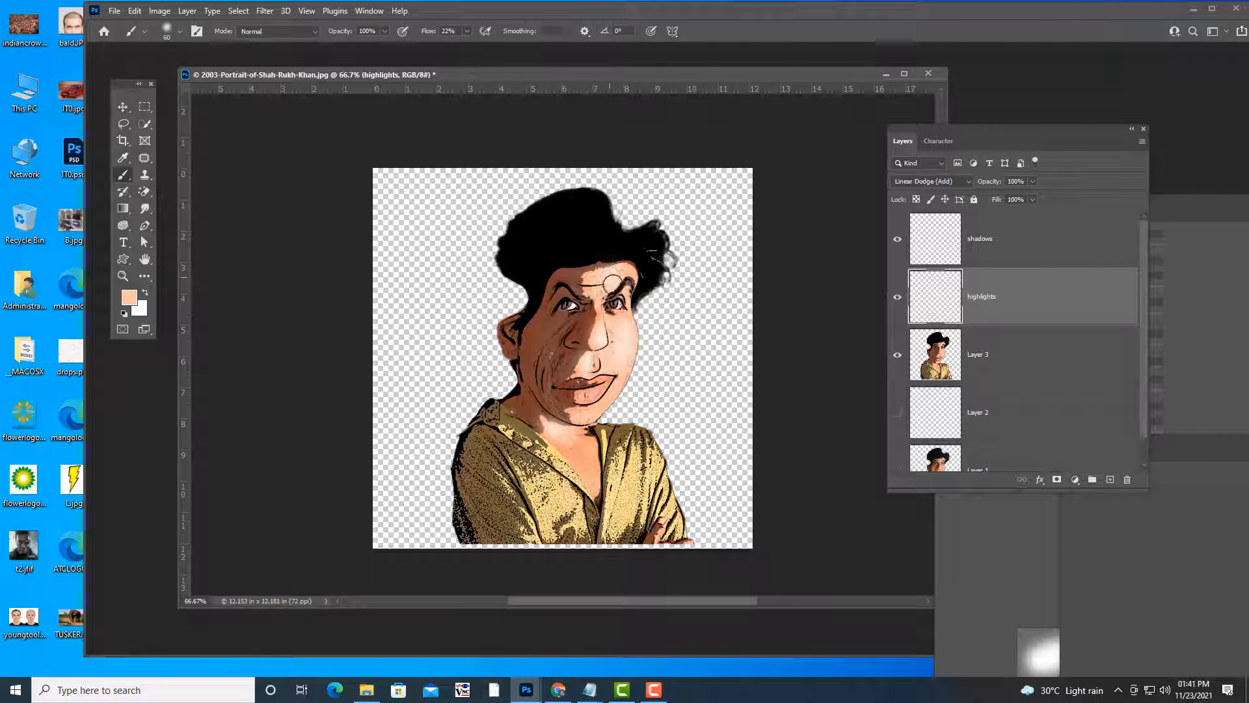
{"action": "left_click_drag", "start_coordinate": [611, 279], "coordinate": [627, 271]}
Lower the highlights layer's opacity to 82%.
{"action": "left_click", "coordinate": [1032, 181]}
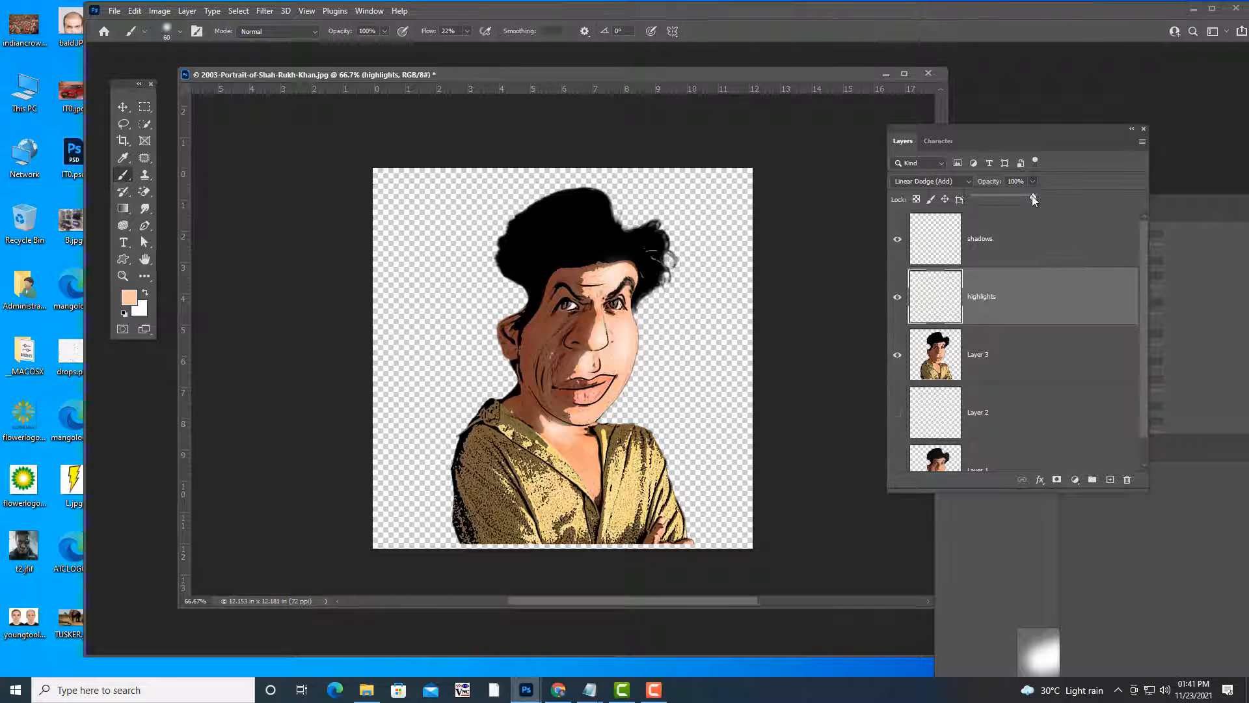
{"action": "left_click_drag", "start_coordinate": [1032, 195], "coordinate": [1022, 194]}
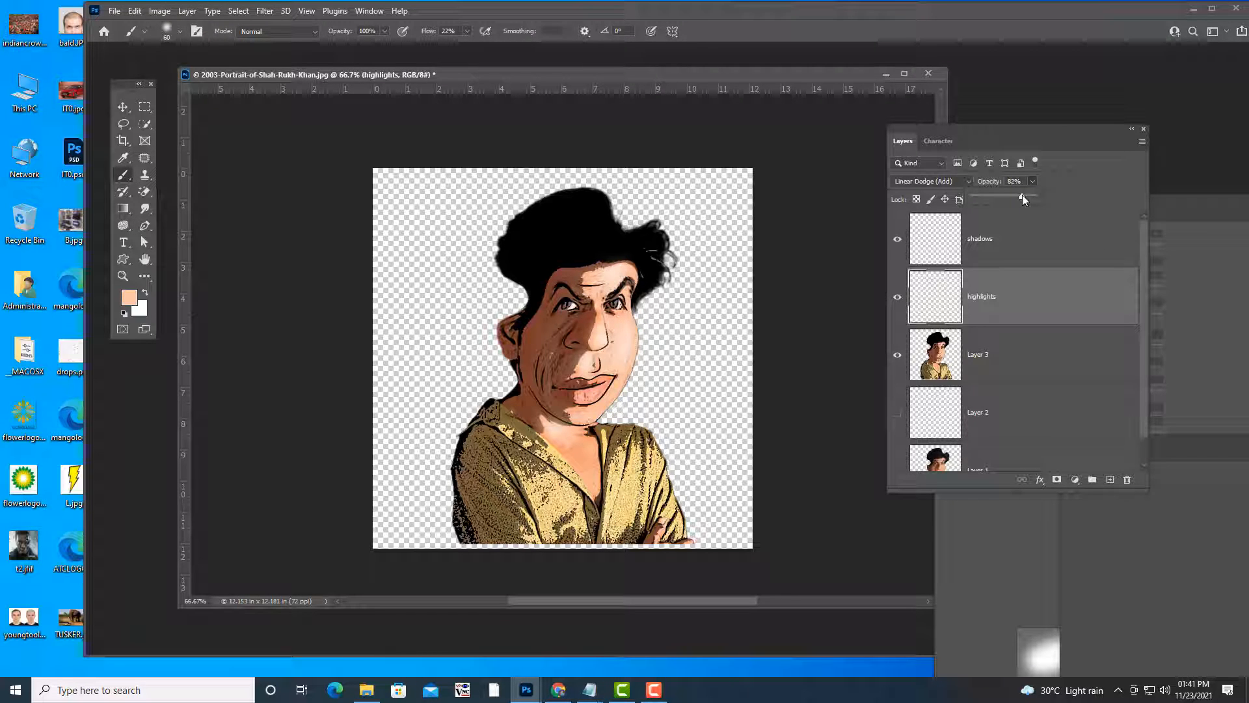
{"action": "left_click", "coordinate": [1057, 233]}
Set the shadows layer's blend mode to Multiply and sample the dark brown skin tone 813d27 as foreground colour for the brush.
{"action": "left_click", "coordinate": [1057, 234]}
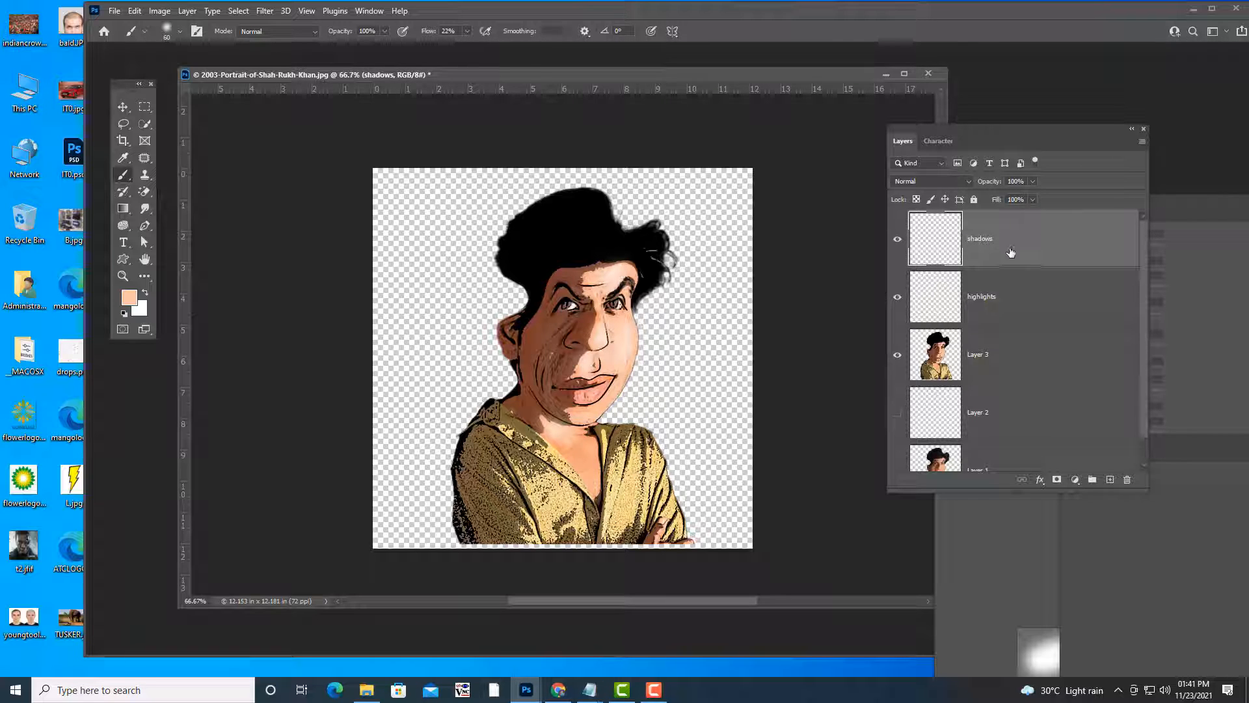
{"action": "left_click", "coordinate": [937, 180]}
{"action": "left_click", "coordinate": [982, 242]}
{"action": "left_click", "coordinate": [137, 295]}
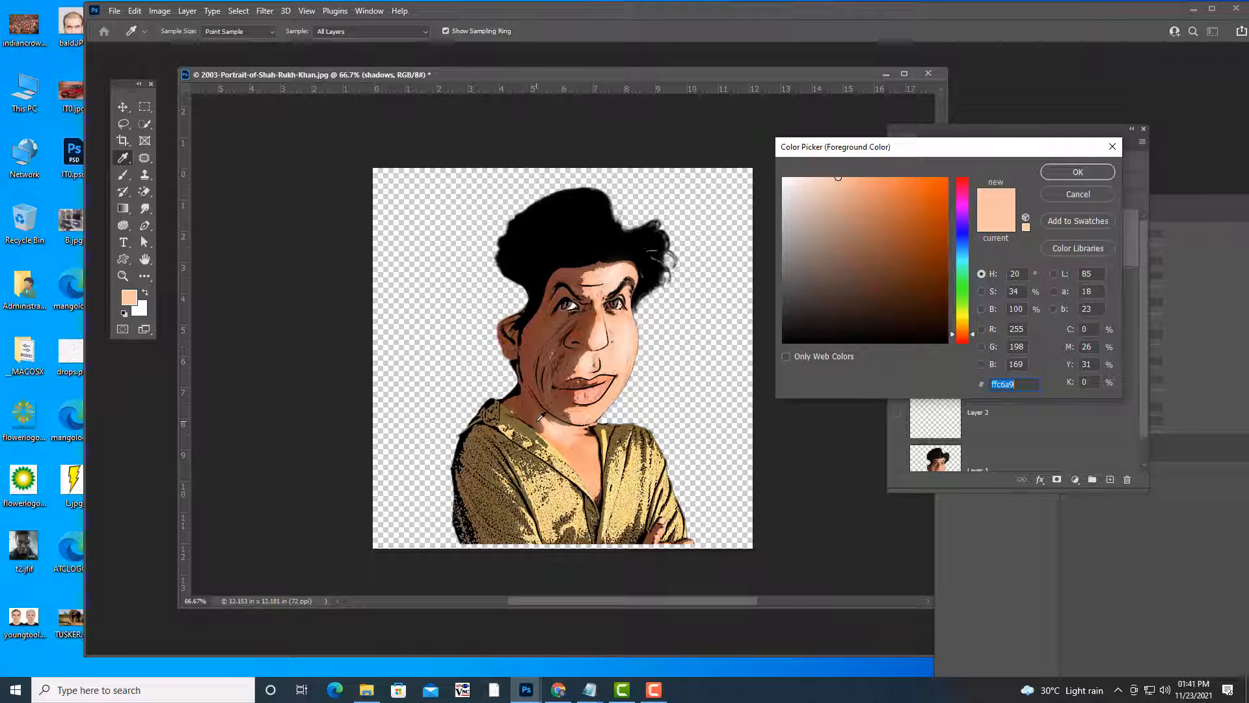
{"action": "left_click", "coordinate": [593, 313]}
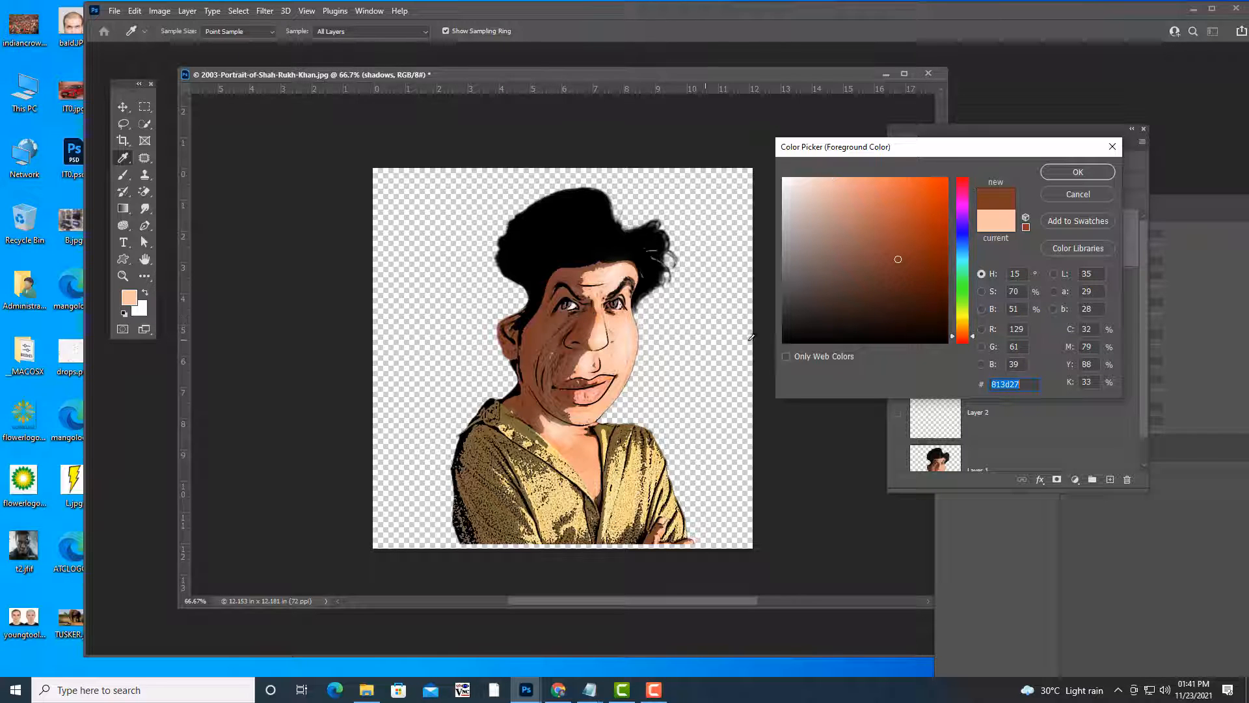
{"action": "left_click", "coordinate": [1077, 172]}
{"action": "key", "text": "b"}
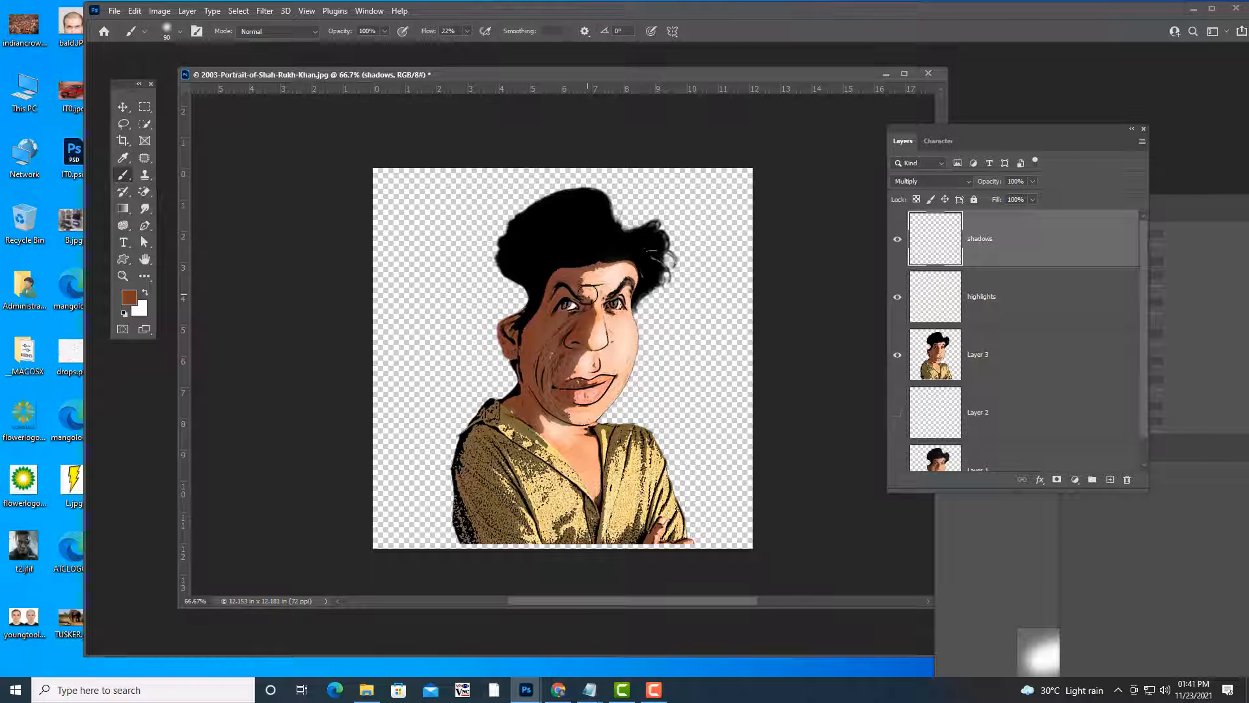
Paint shadows with a 90 px brush along the hairline, the dark side of the face and the neck.
{"action": "mouse_move", "coordinate": [574, 278]}
{"action": "left_mouse_down"}
{"action": "mouse_move", "coordinate": [530, 357]}
{"action": "mouse_move", "coordinate": [530, 345]}
{"action": "mouse_move", "coordinate": [529, 414]}
{"action": "mouse_move", "coordinate": [512, 406]}
{"action": "mouse_move", "coordinate": [543, 422]}
{"action": "mouse_move", "coordinate": [529, 406]}
{"action": "mouse_move", "coordinate": [528, 417]}
{"action": "mouse_move", "coordinate": [534, 352]}
{"action": "mouse_move", "coordinate": [549, 335]}
{"action": "mouse_move", "coordinate": [514, 408]}
{"action": "left_mouse_up"}
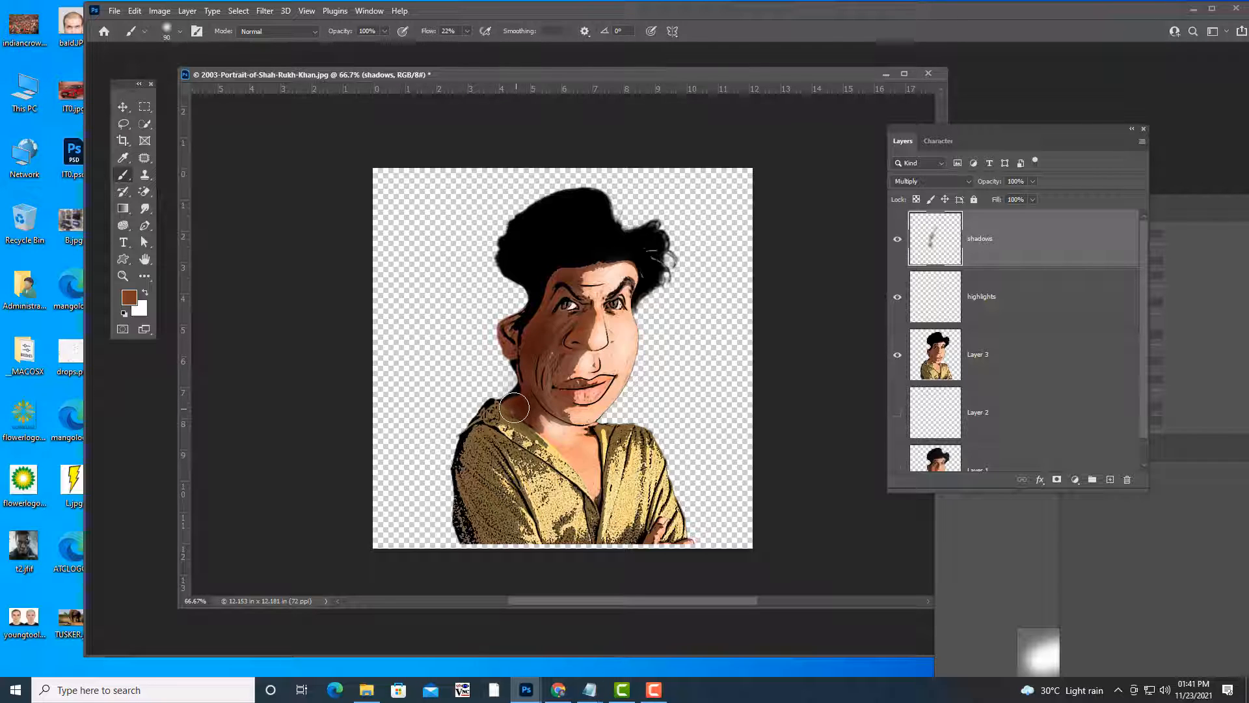
{"action": "mouse_move", "coordinate": [588, 266]}
{"action": "left_mouse_down"}
{"action": "mouse_move", "coordinate": [572, 284]}
{"action": "mouse_move", "coordinate": [628, 267]}
{"action": "mouse_move", "coordinate": [534, 261]}
{"action": "mouse_move", "coordinate": [565, 267]}
{"action": "left_mouse_up"}
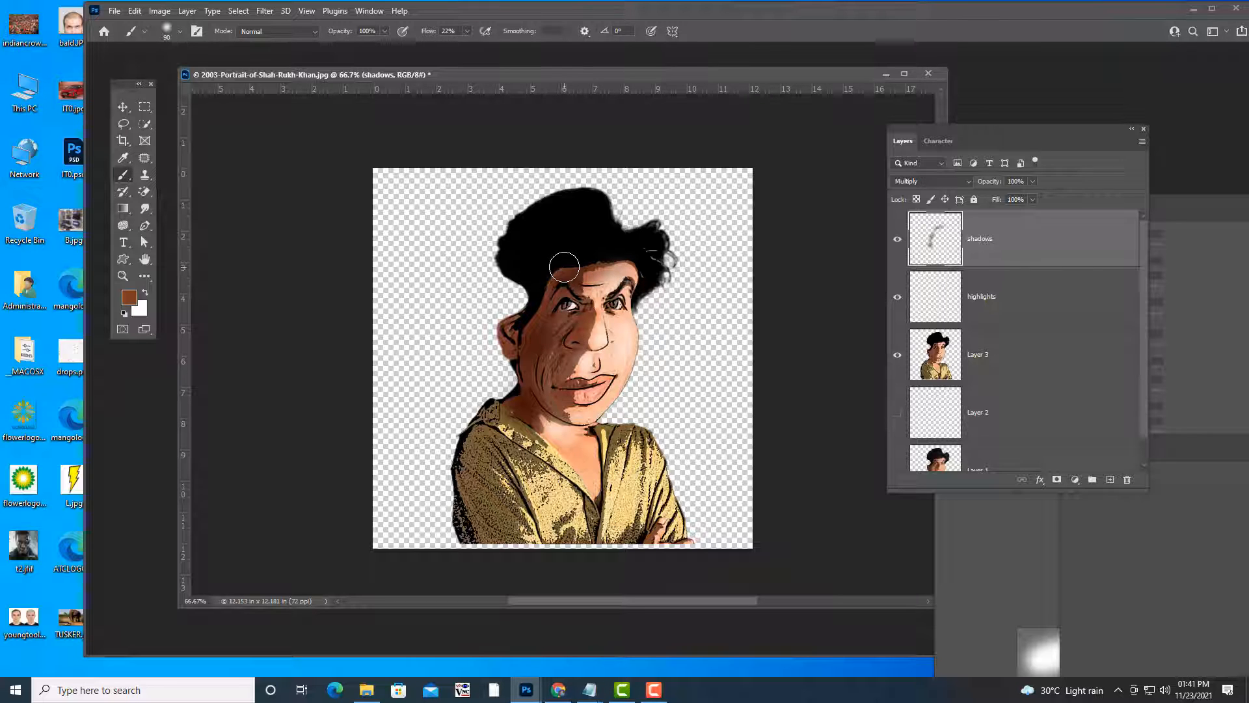
{"action": "mouse_move", "coordinate": [535, 401]}
{"action": "left_mouse_down"}
{"action": "mouse_move", "coordinate": [516, 402]}
{"action": "mouse_move", "coordinate": [536, 430]}
{"action": "mouse_move", "coordinate": [511, 409]}
{"action": "left_mouse_up"}
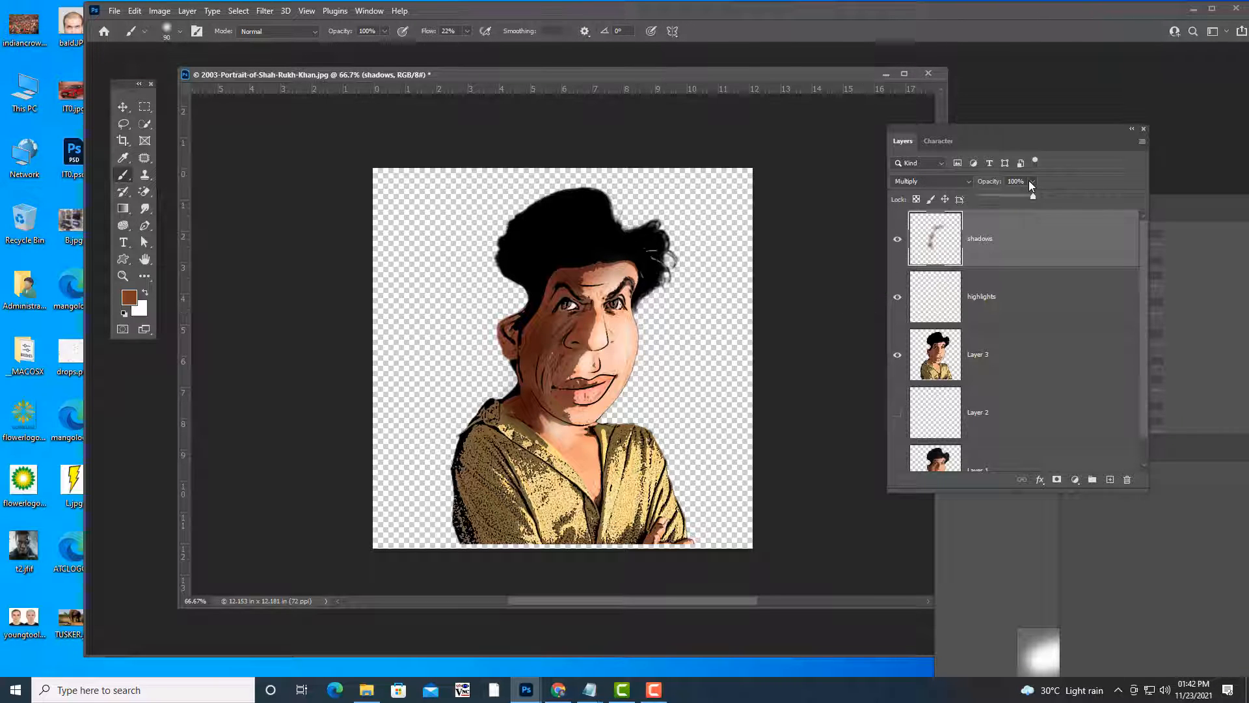
Lower the shadows layer's opacity to 48%.
{"action": "left_click_drag", "start_coordinate": [1033, 195], "coordinate": [1000, 196]}
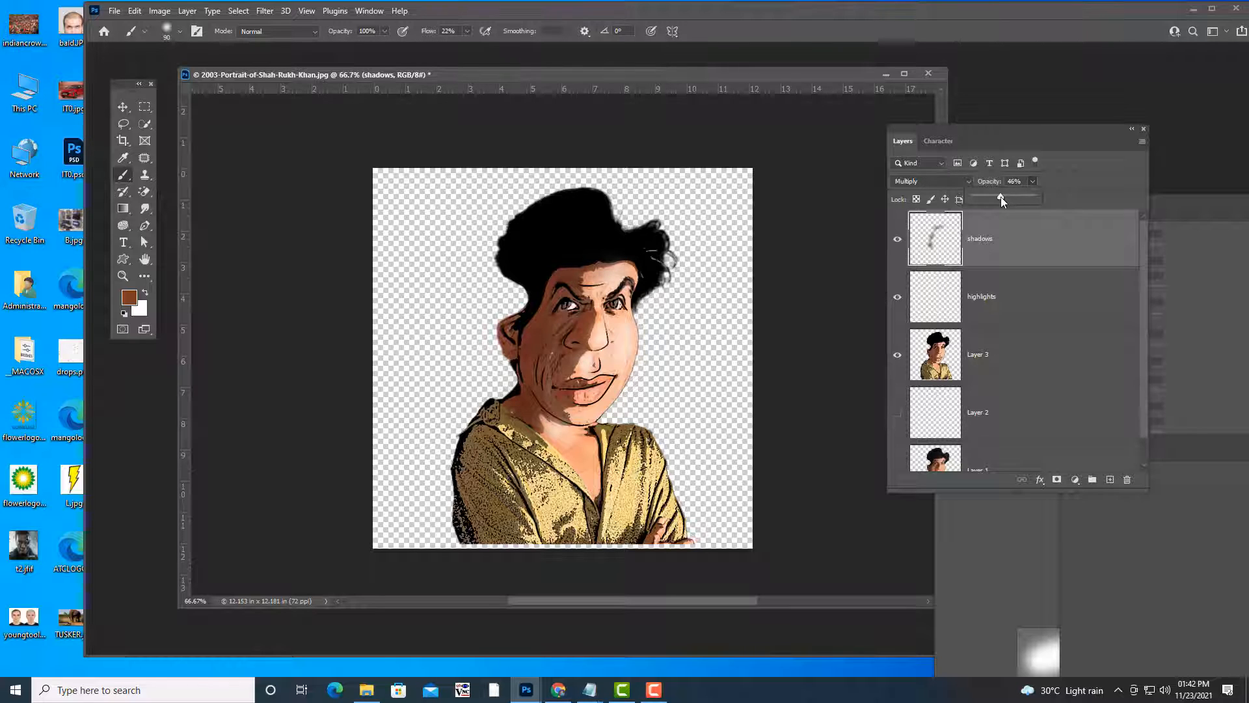
{"action": "left_click", "coordinate": [1056, 183]}
{"action": "left_click_drag", "start_coordinate": [695, 76], "coordinate": [708, 73]}
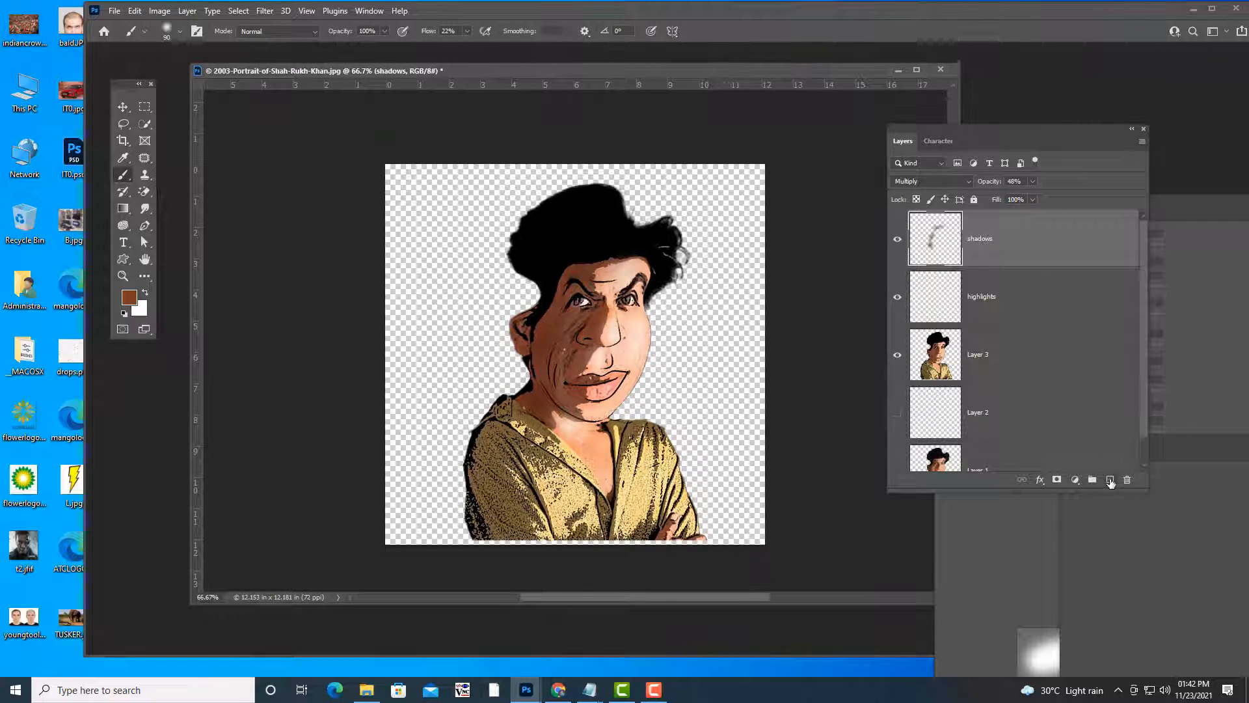
Create a new layer above shadows and name it highlightsforlips.
{"action": "left_click", "coordinate": [1111, 481]}
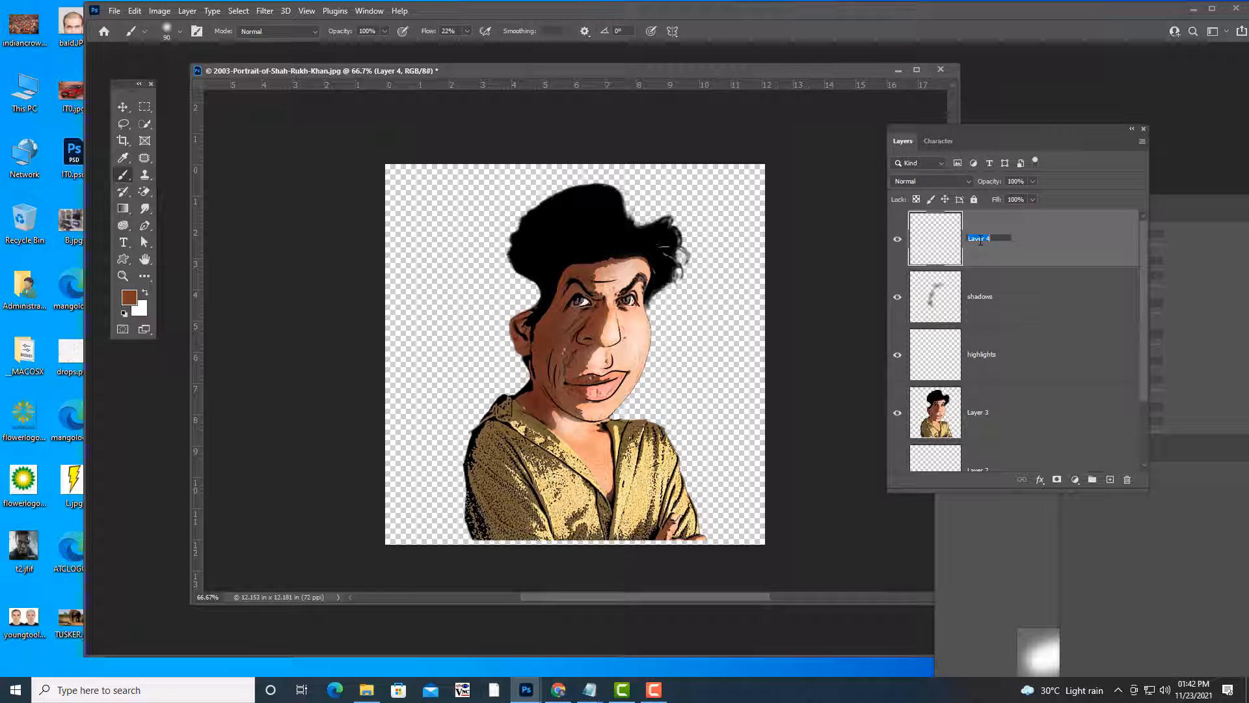
{"action": "type", "text": "ghl"}
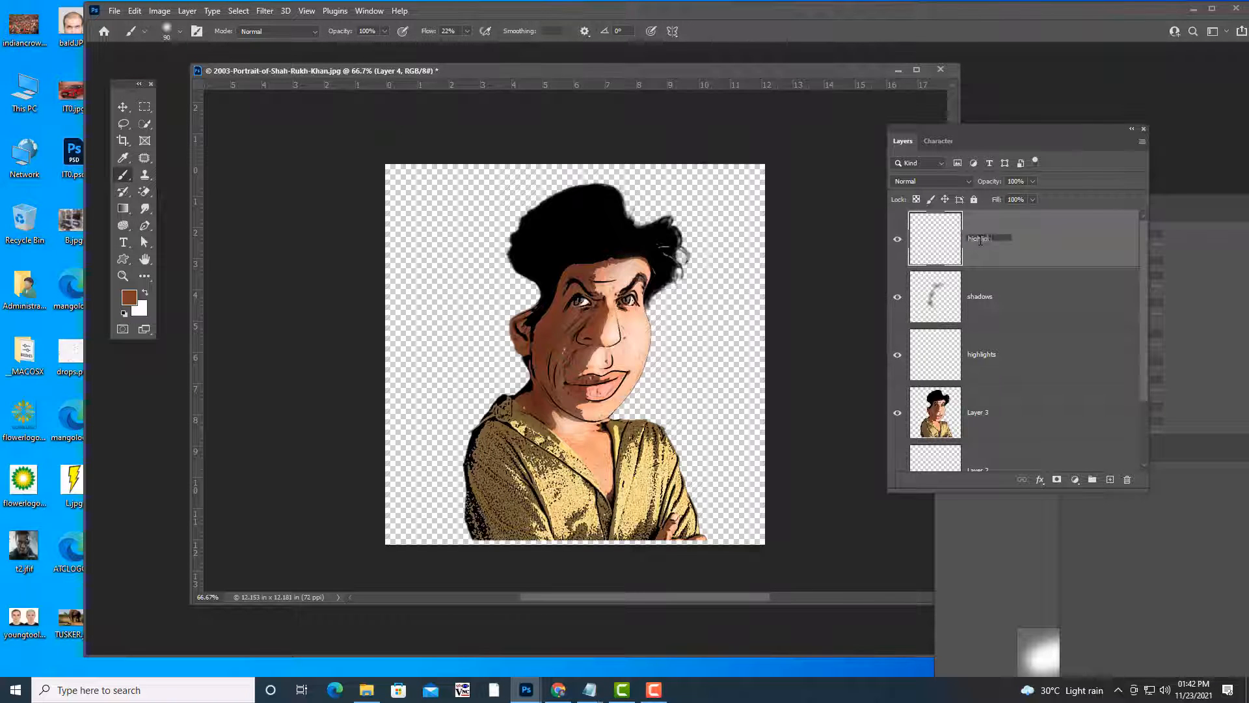
{"action": "type", "text": "ightsforlips"}
{"action": "key", "text": "Return"}
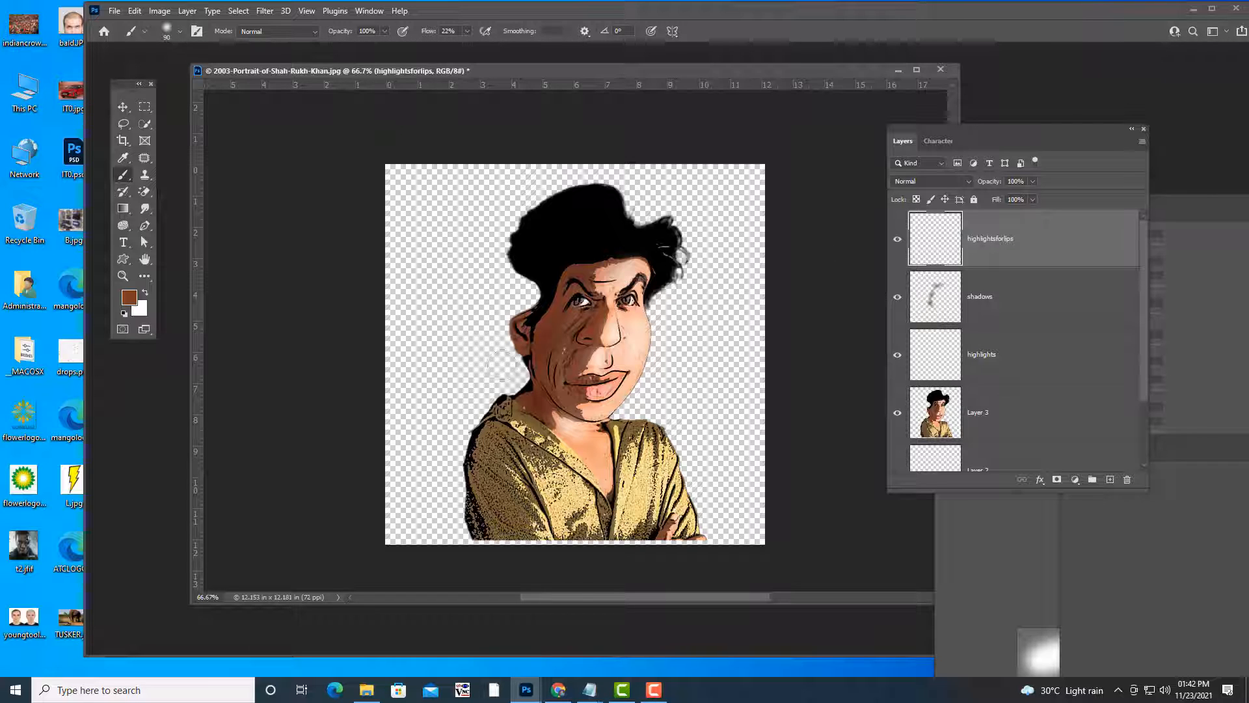
Sample the lower lip's light pink as foreground colour and set the highlightsforlips layer to Linear Dodge (Add).
{"action": "left_click", "coordinate": [129, 298]}
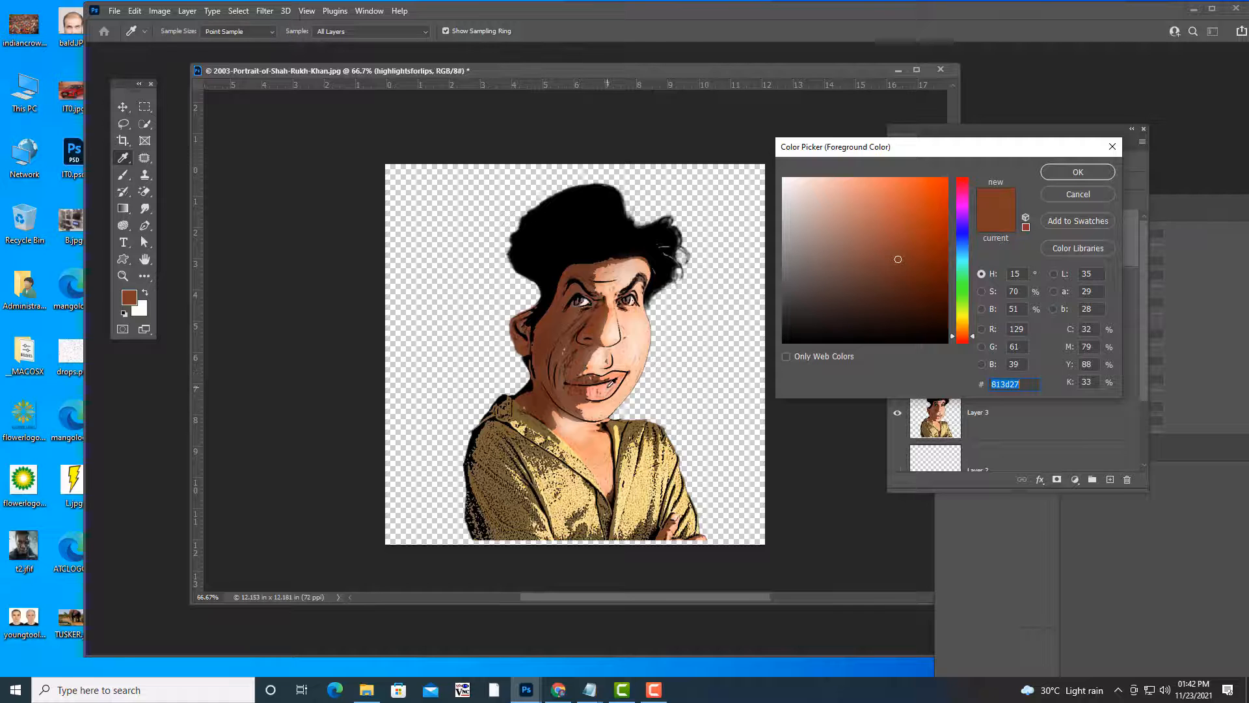
{"action": "left_click", "coordinate": [610, 383]}
{"action": "left_click", "coordinate": [1078, 172]}
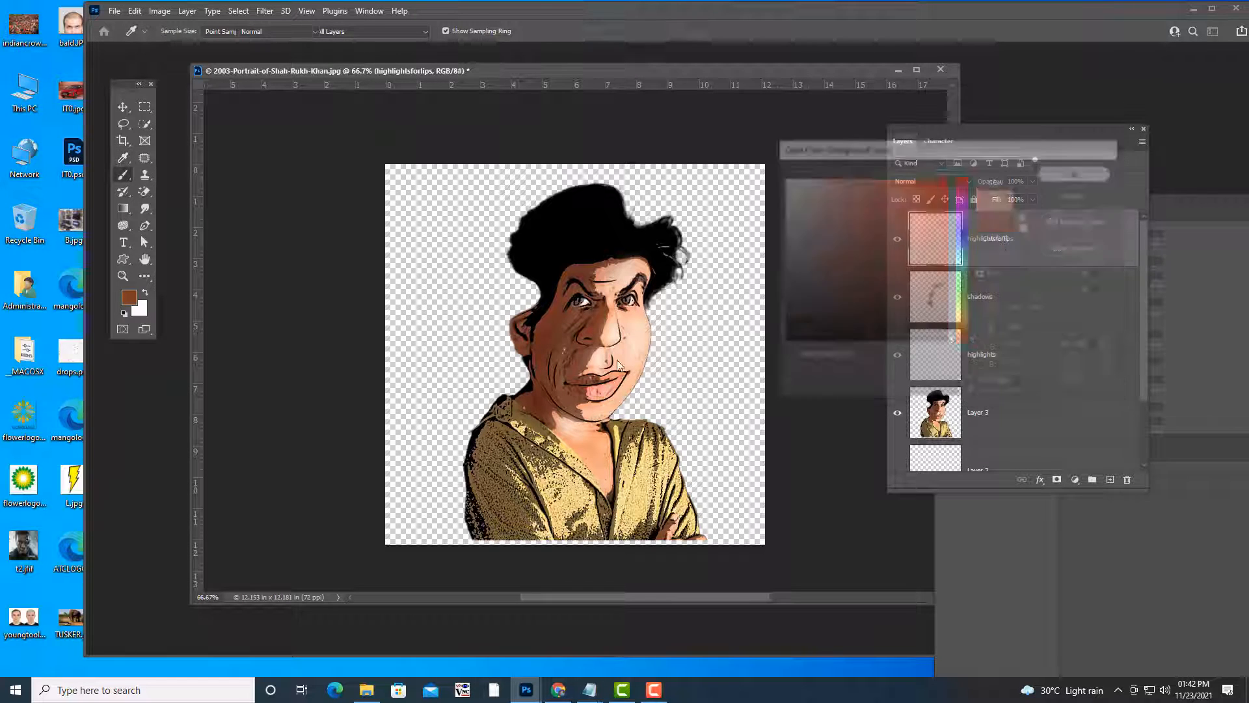
{"action": "left_click", "coordinate": [958, 182]}
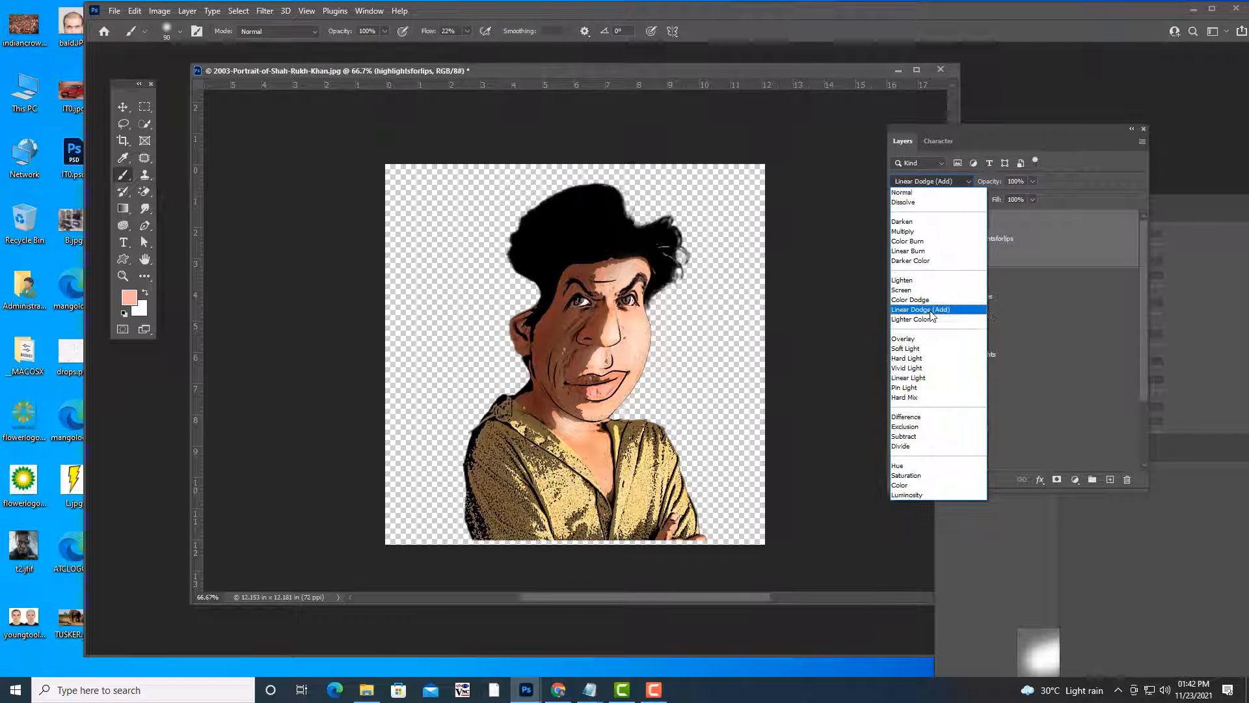
{"action": "left_click", "coordinate": [931, 311]}
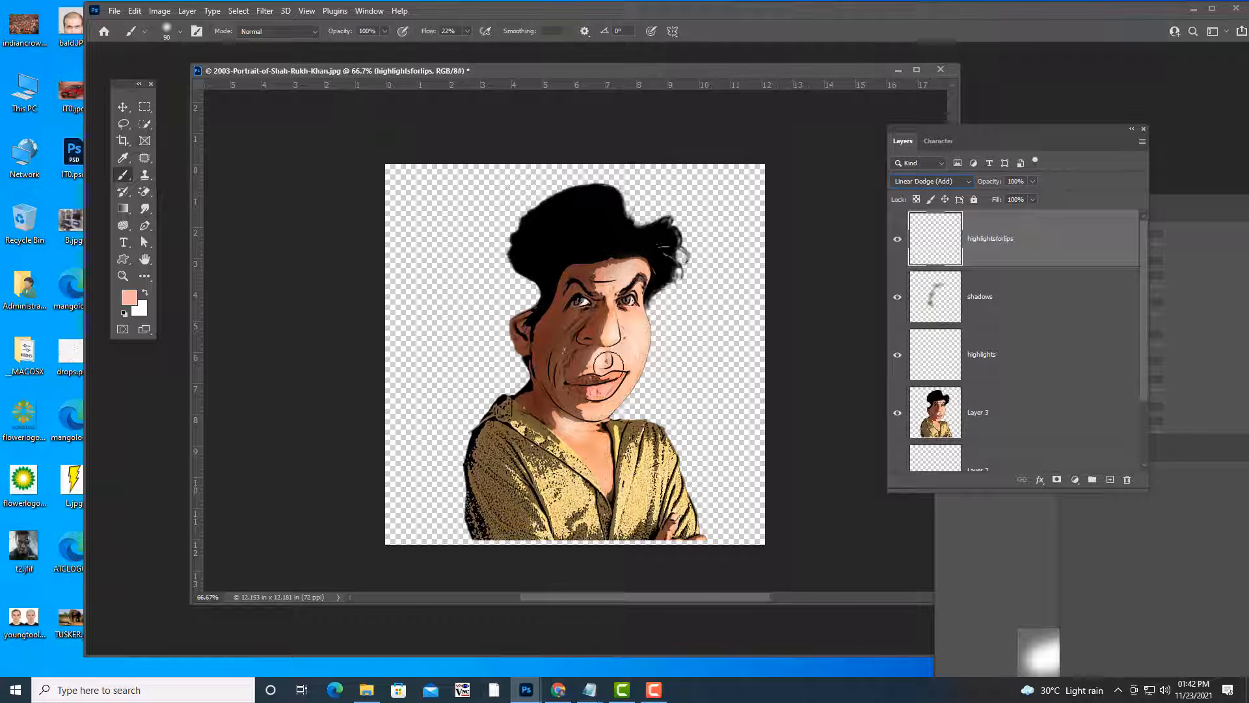
Paint soft highlights along the lit part of the lower lip, starting with a 40 px brush and shrinking it for the narrow corner.
{"action": "key", "text": "ctrl+plus"}
{"action": "key", "text": "ctrl+plus"}
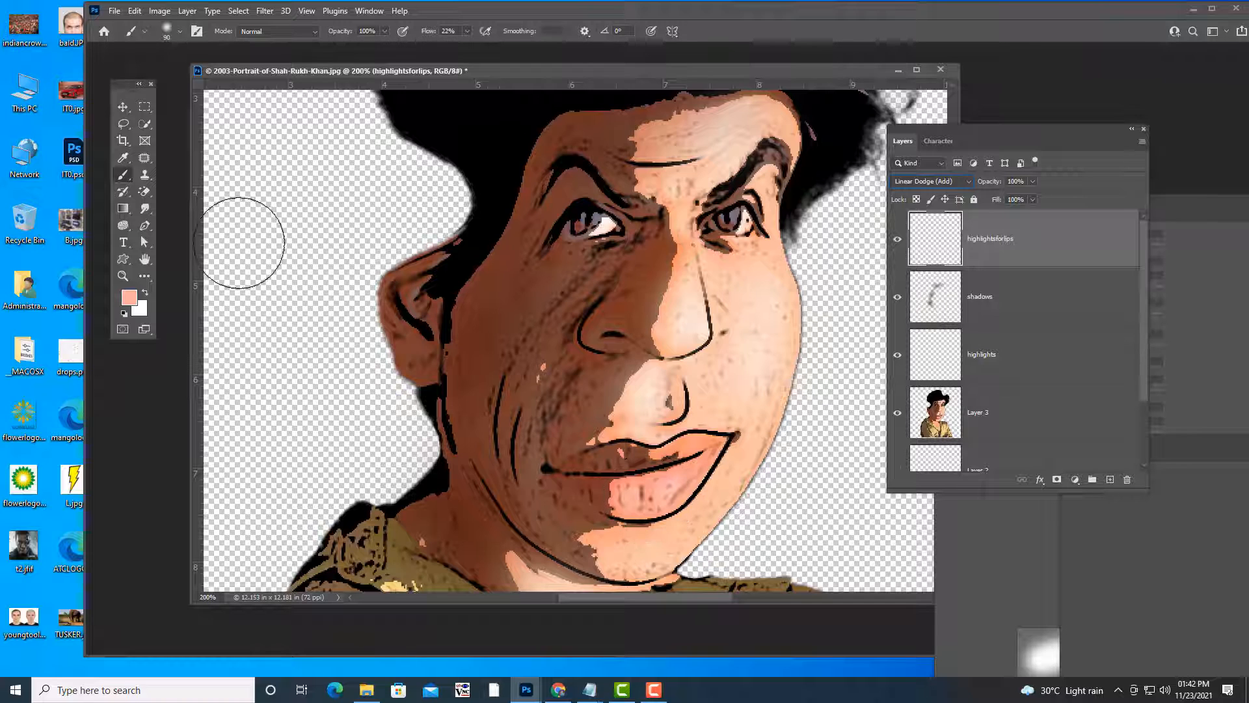
{"action": "left_click", "coordinate": [123, 107]}
{"action": "left_click", "coordinate": [123, 174]}
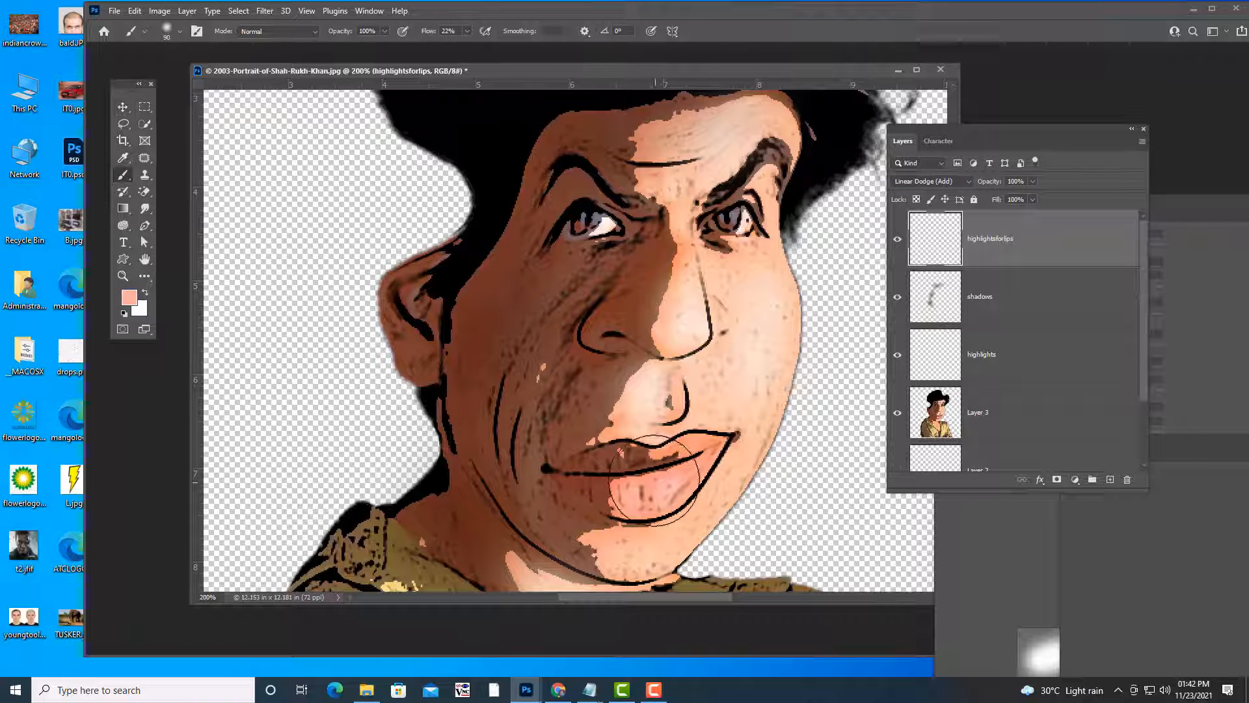
{"action": "key", "text": "bracketleft"}
{"action": "key", "text": "bracketleft"}
{"action": "key", "text": "bracketleft"}
{"action": "key", "text": "bracketleft"}
{"action": "key", "text": "bracketleft"}
{"action": "key", "text": "bracketleft"}
{"action": "key", "text": "bracketleft"}
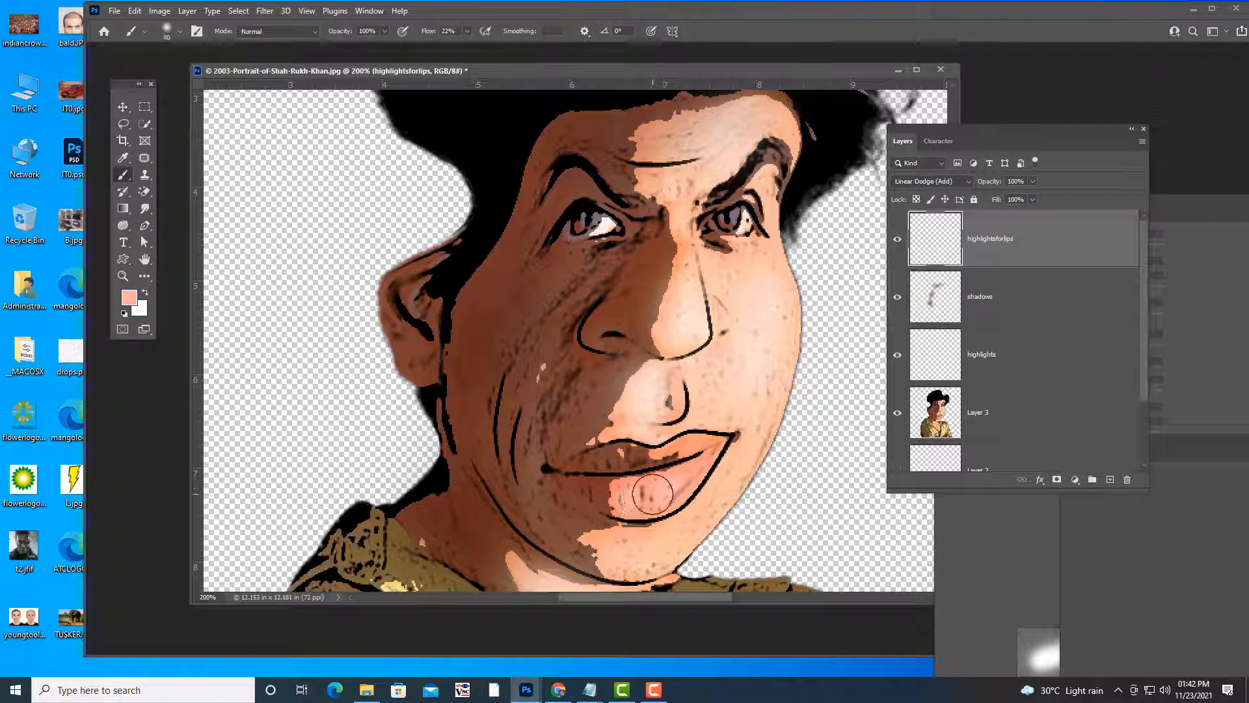
{"action": "left_click_drag", "start_coordinate": [646, 496], "coordinate": [668, 485]}
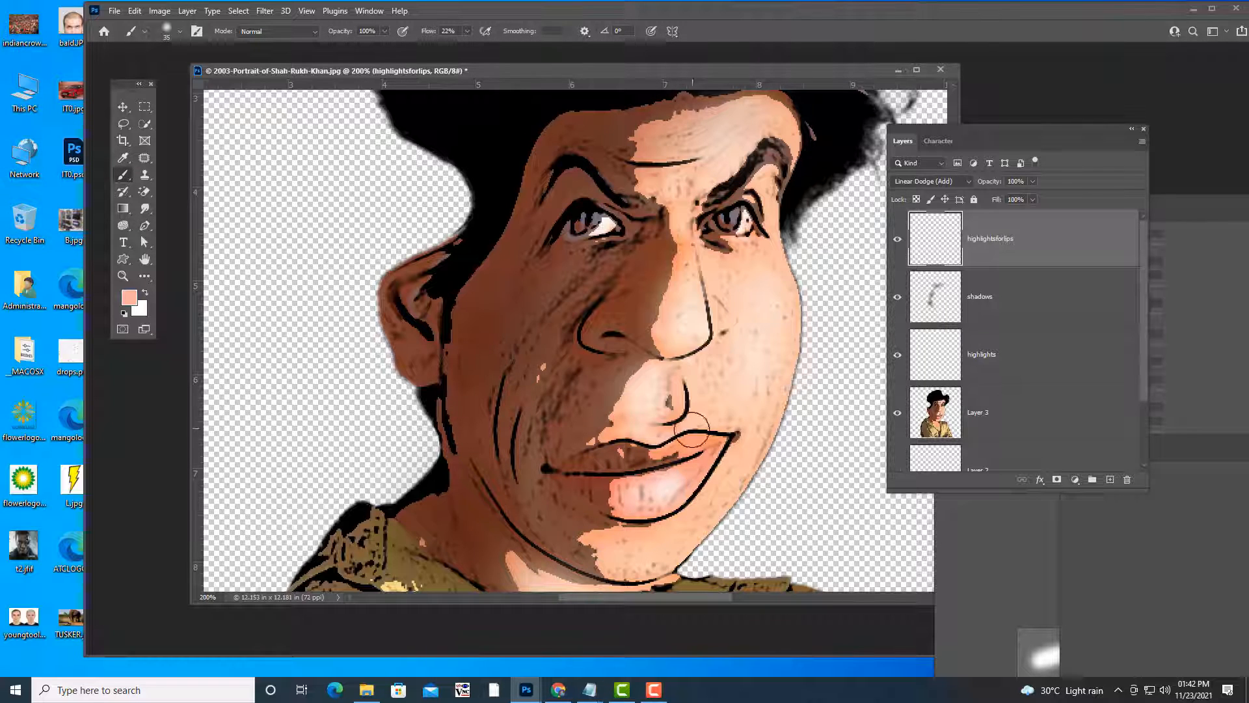
{"action": "key", "text": "bracketleft"}
{"action": "left_click_drag", "start_coordinate": [687, 446], "coordinate": [709, 444]}
{"action": "key", "text": "bracketleft"}
{"action": "key", "text": "bracketleft"}
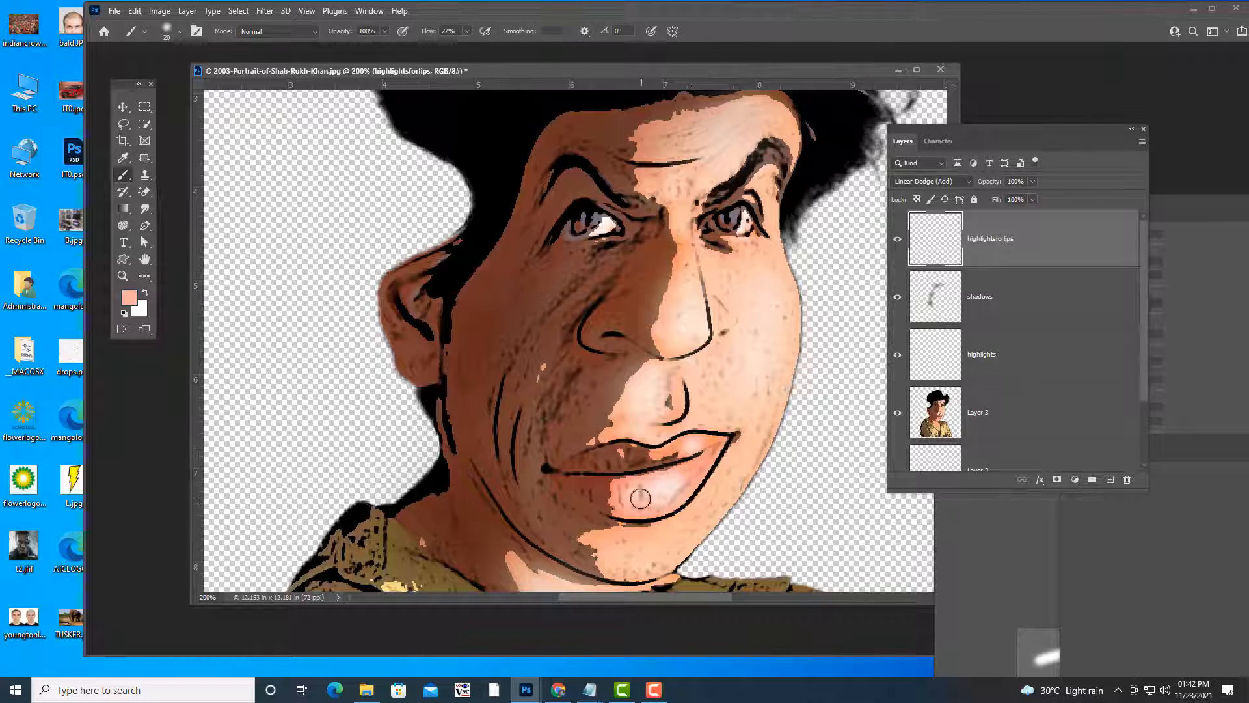
Create a new layer above highlightsforlips and name it shadowslips.
{"action": "left_click", "coordinate": [1109, 479]}
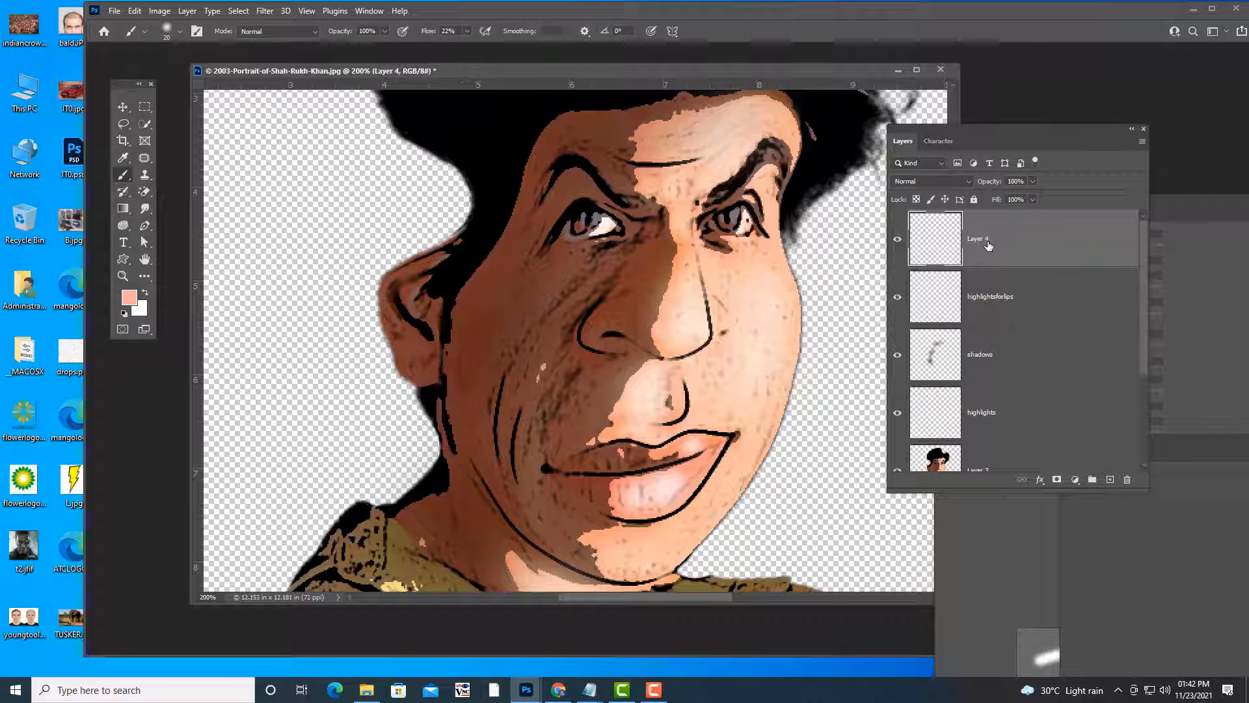
{"action": "type", "text": "shado"}
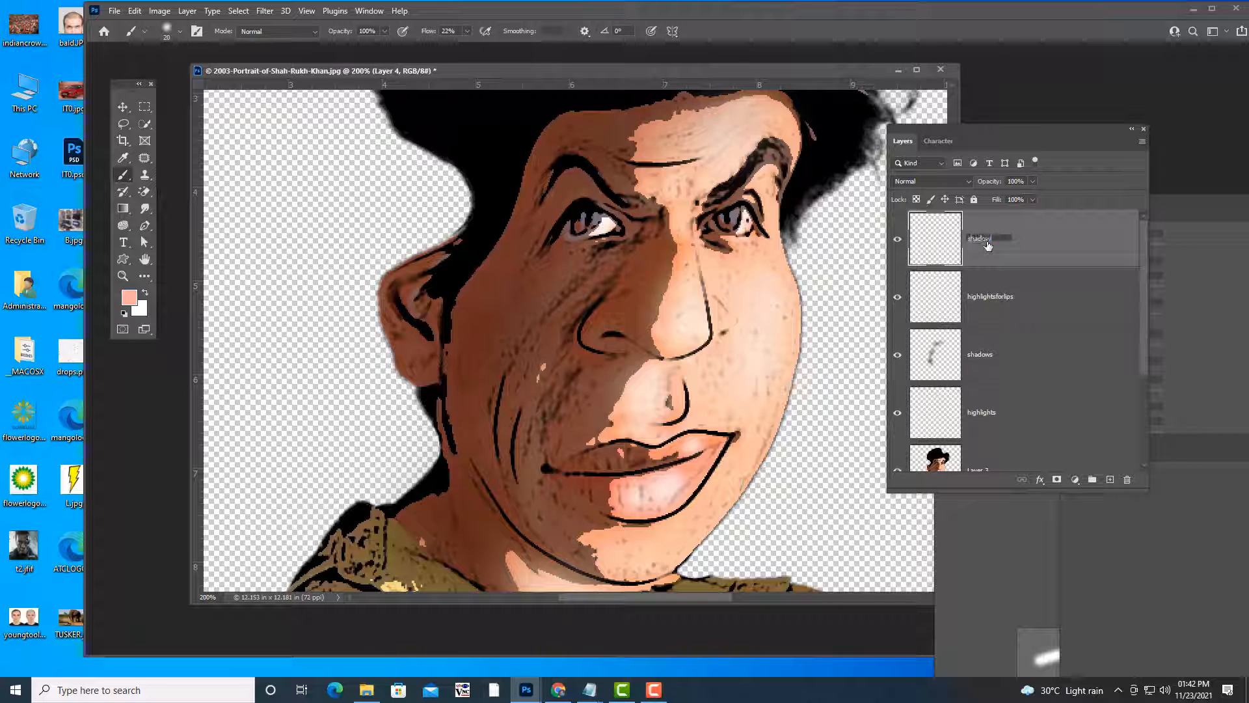
{"action": "type", "text": "wslips"}
{"action": "key", "text": "Return"}
Sample the upper lip's dark brown (#633324) as foreground colour and set the shadowslips layer to Multiply.
{"action": "left_click", "coordinate": [130, 298]}
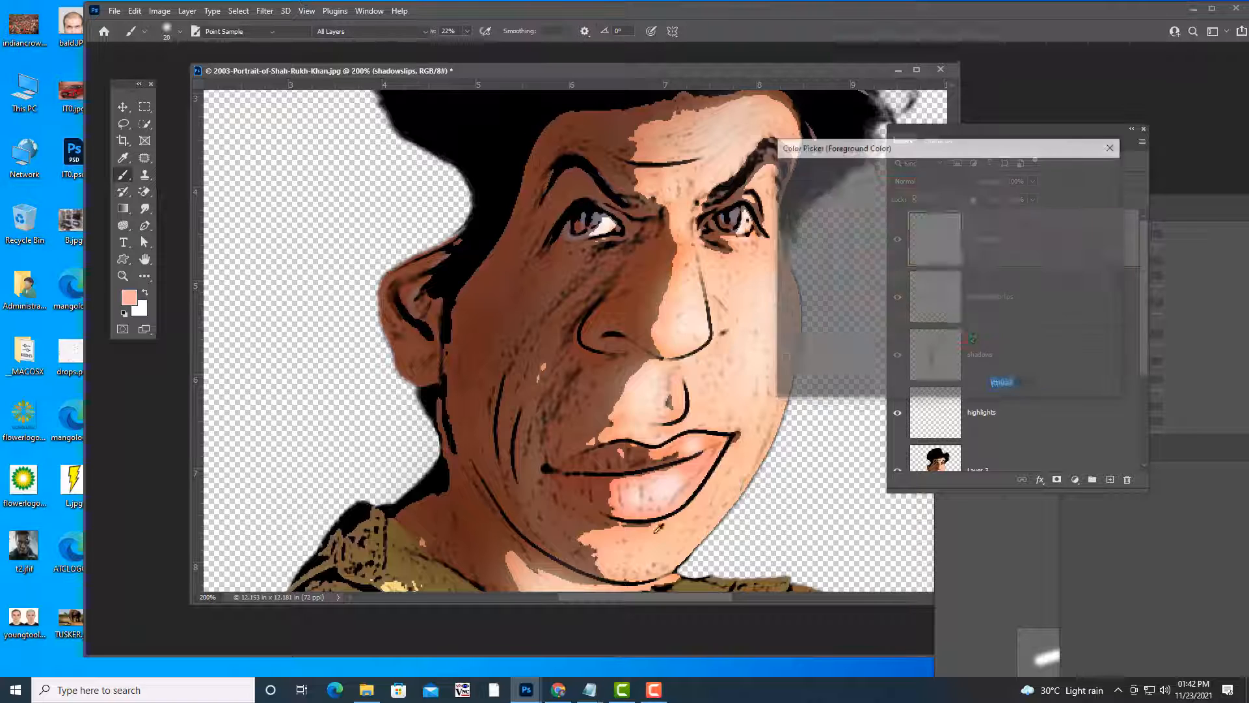
{"action": "left_click", "coordinate": [643, 448]}
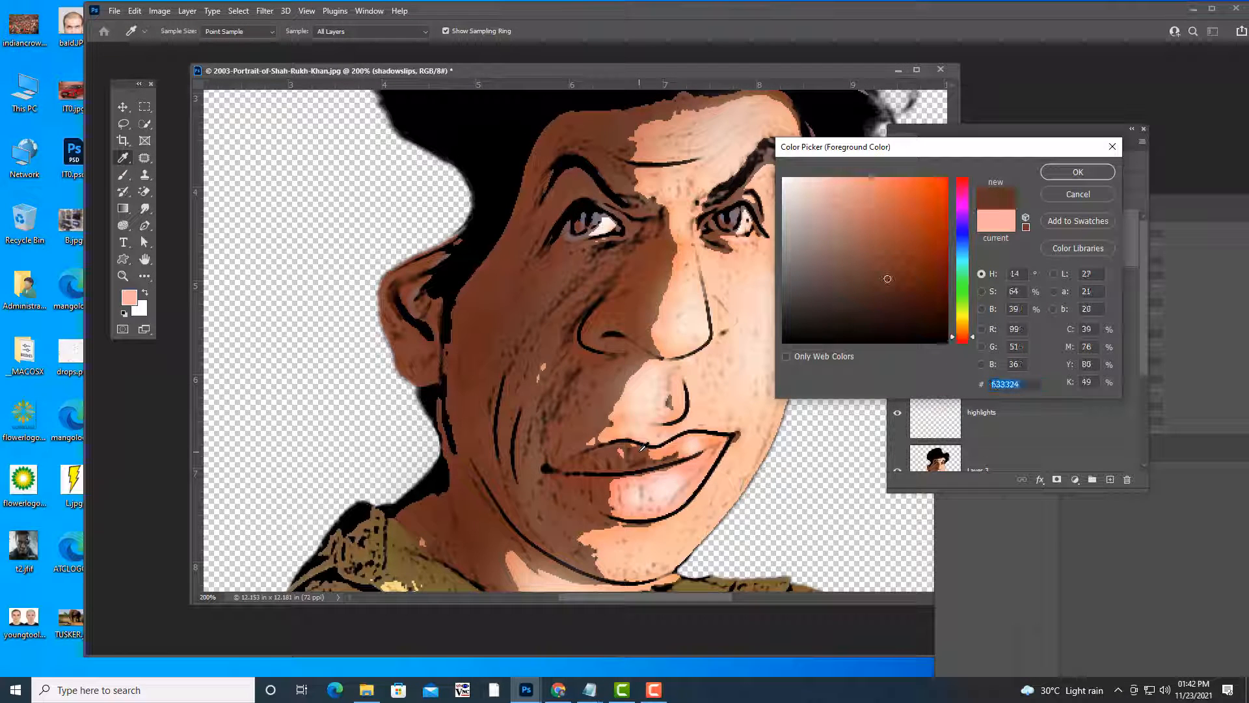
{"action": "left_click", "coordinate": [1099, 172]}
{"action": "key", "text": "b"}
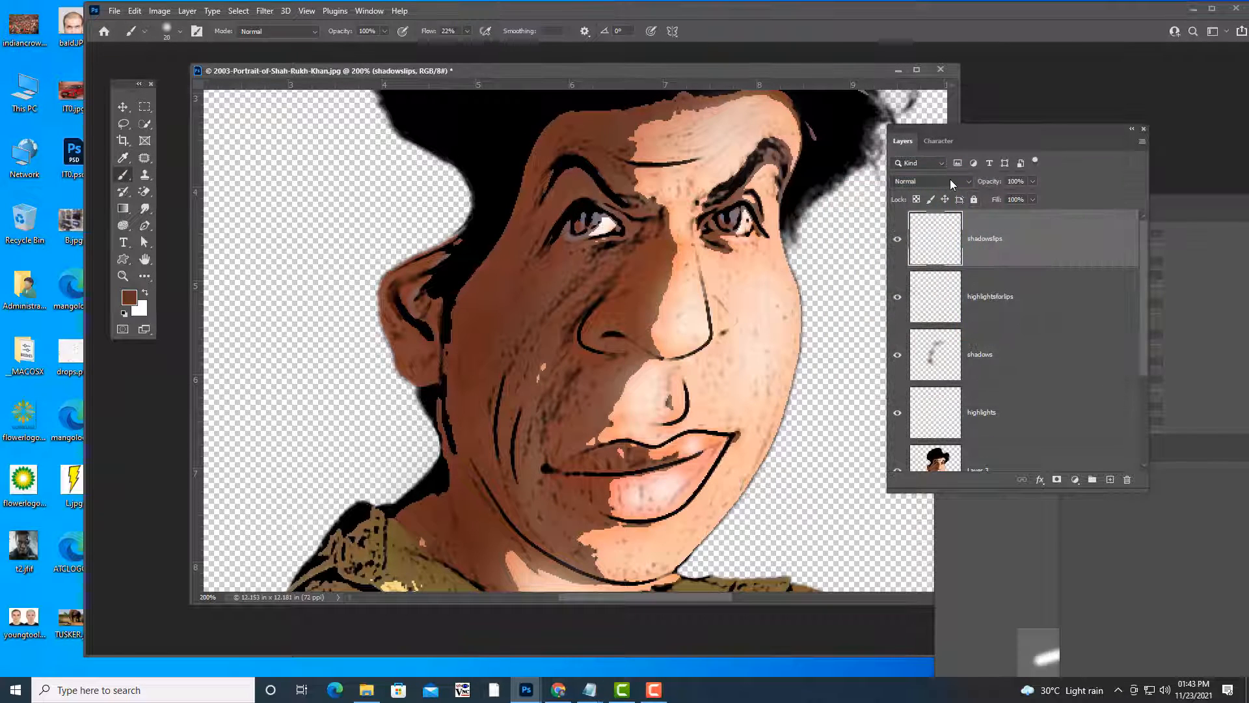
{"action": "left_click", "coordinate": [951, 184]}
{"action": "left_click", "coordinate": [924, 229]}
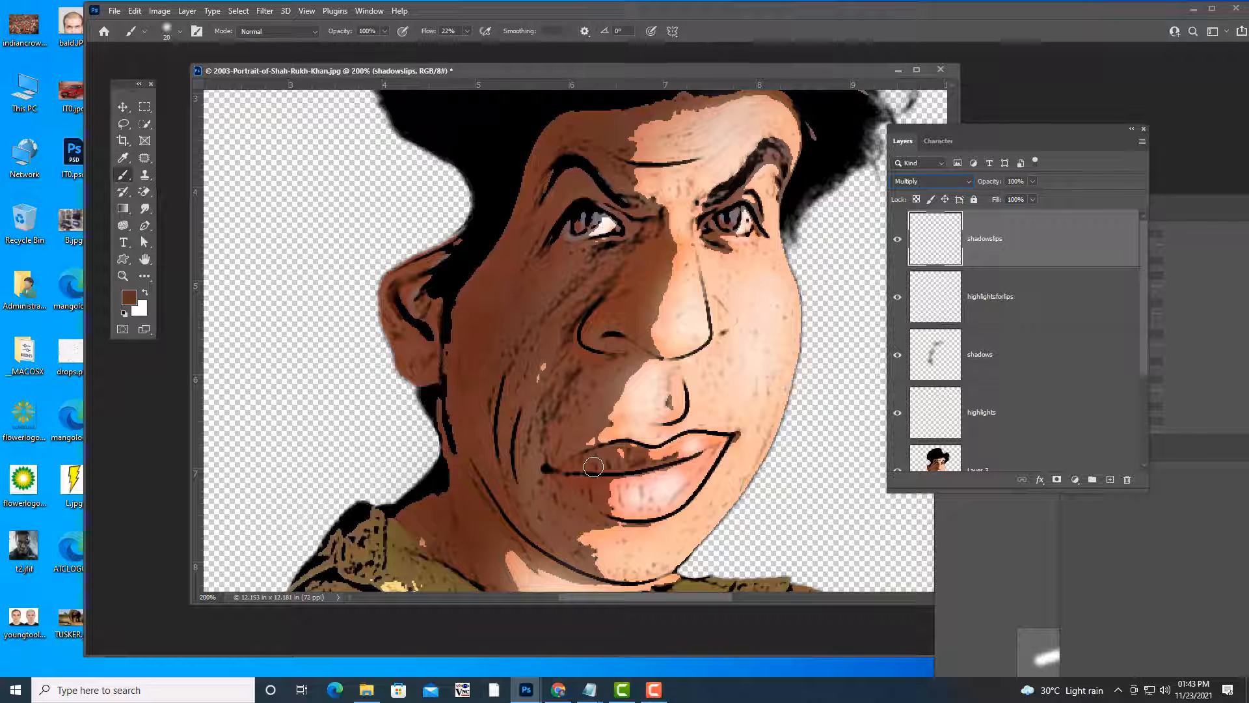
Paint soft shadows with a 30 px brush over the dark side of both lips, the lit corner and the lower lip's bottom edge.
{"action": "key", "text": "bracketright"}
{"action": "key", "text": "bracketright"}
{"action": "key", "text": "bracketright"}
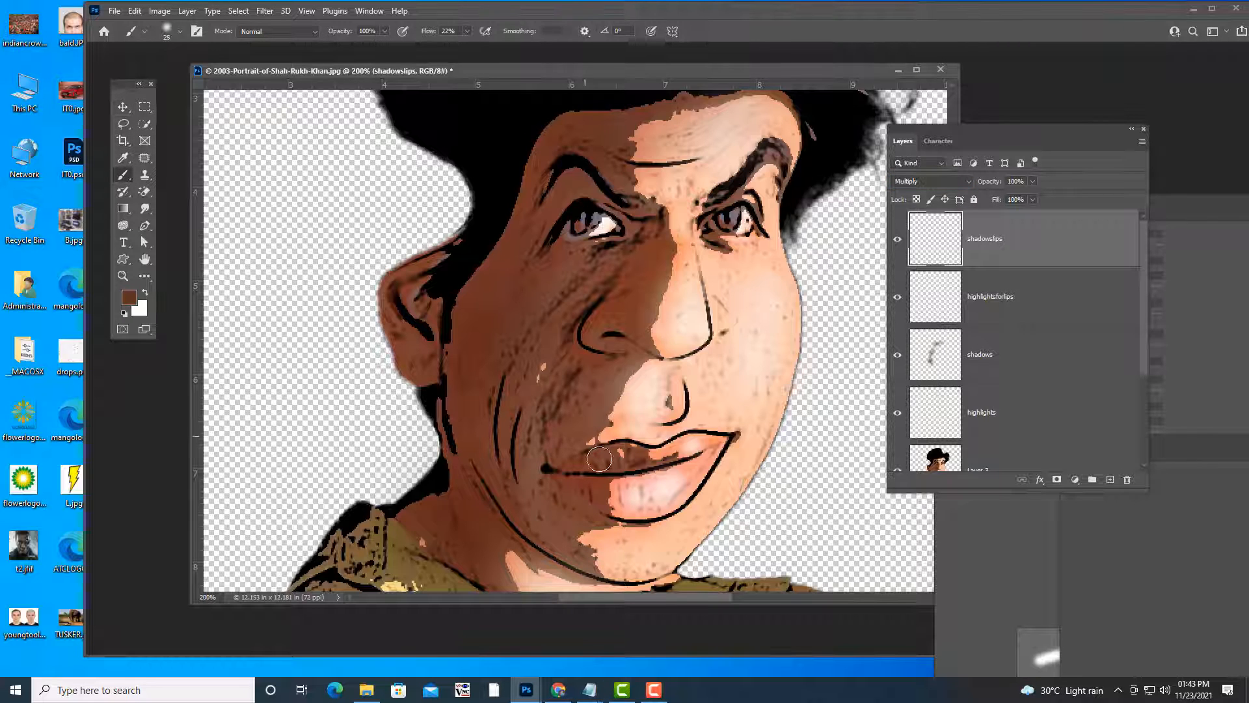
{"action": "key", "text": "bracketleft"}
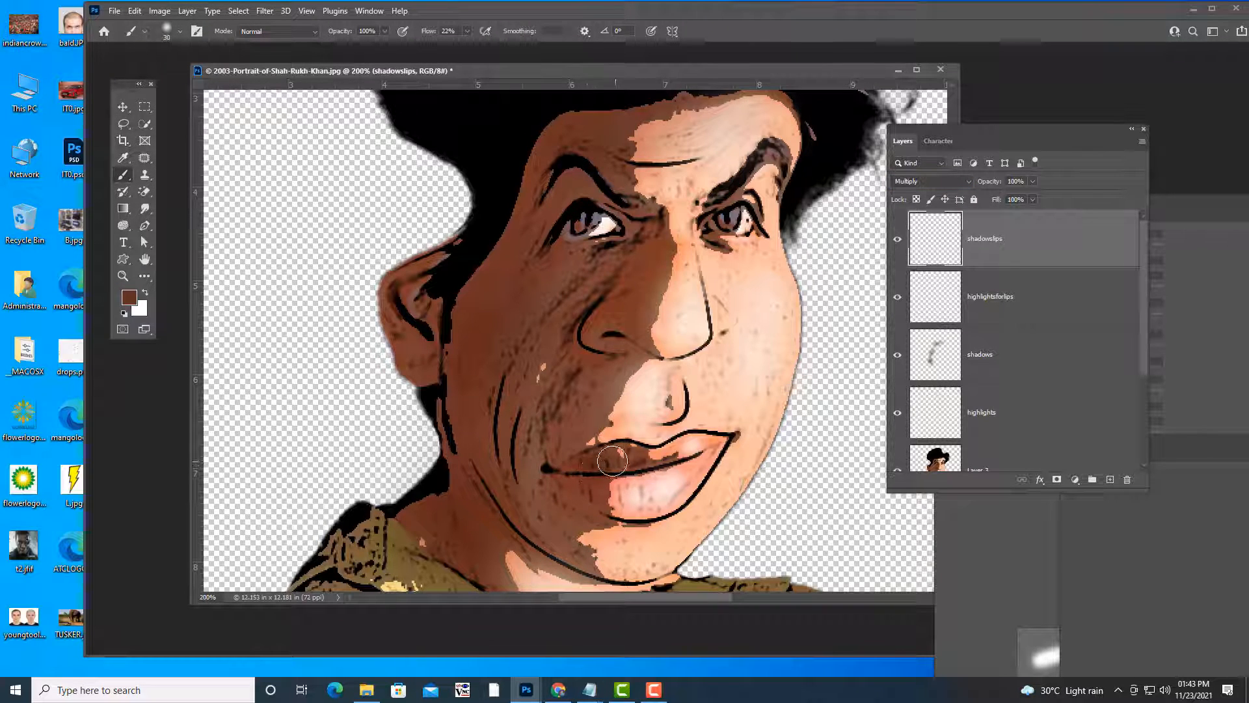
{"action": "mouse_move", "coordinate": [626, 459]}
{"action": "left_mouse_down"}
{"action": "mouse_move", "coordinate": [582, 482]}
{"action": "mouse_move", "coordinate": [624, 500]}
{"action": "mouse_move", "coordinate": [572, 480]}
{"action": "mouse_move", "coordinate": [602, 497]}
{"action": "left_mouse_up"}
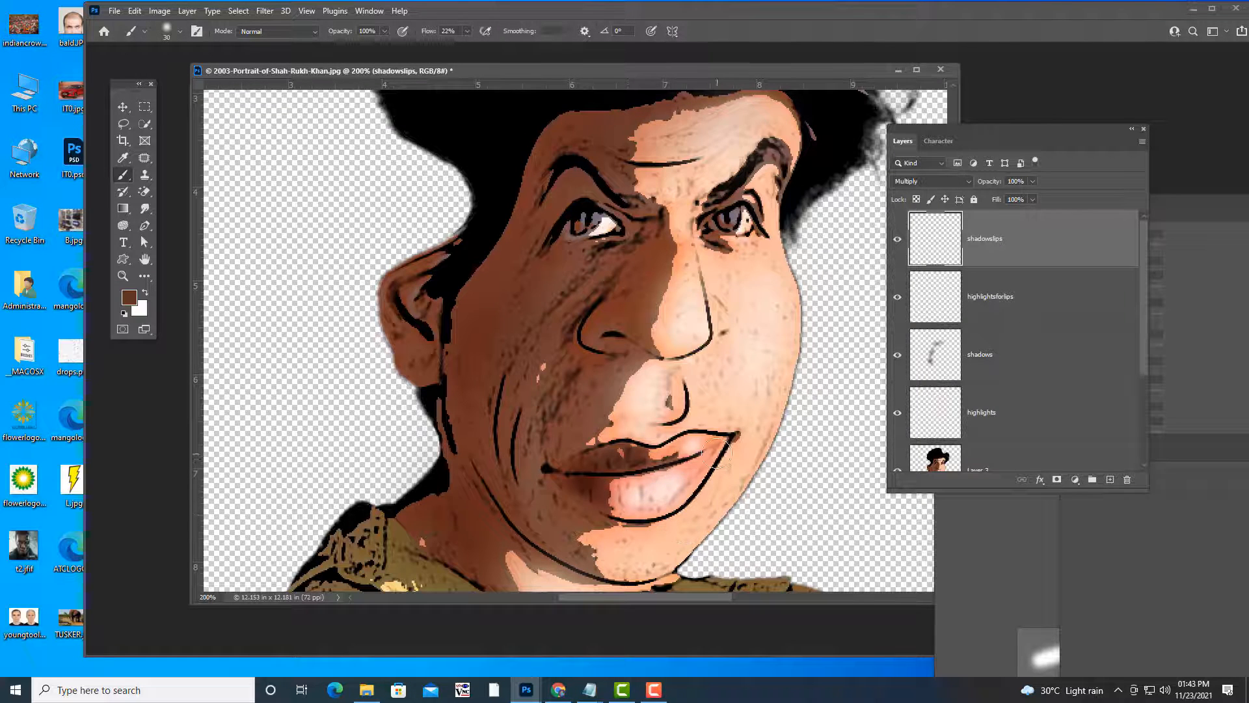
{"action": "mouse_move", "coordinate": [708, 464]}
{"action": "left_mouse_down"}
{"action": "mouse_move", "coordinate": [701, 474]}
{"action": "mouse_move", "coordinate": [697, 445]}
{"action": "mouse_move", "coordinate": [724, 451]}
{"action": "left_mouse_up"}
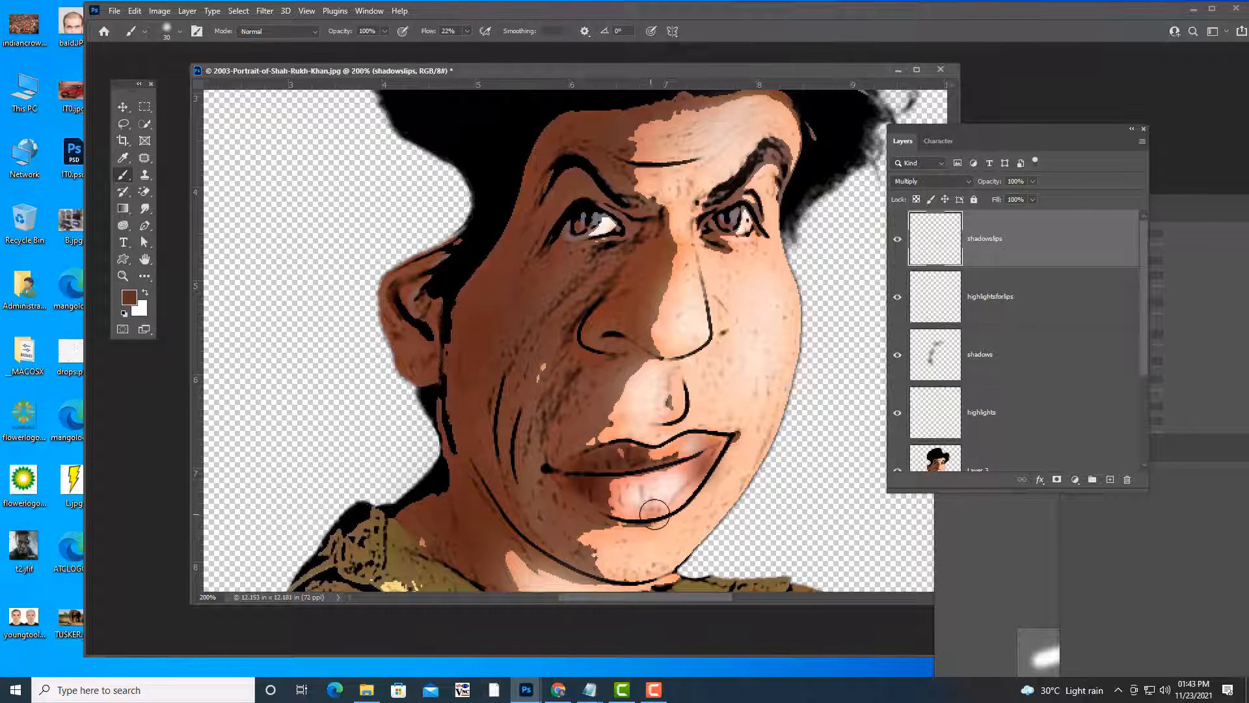
{"action": "left_click_drag", "start_coordinate": [671, 506], "coordinate": [684, 499]}
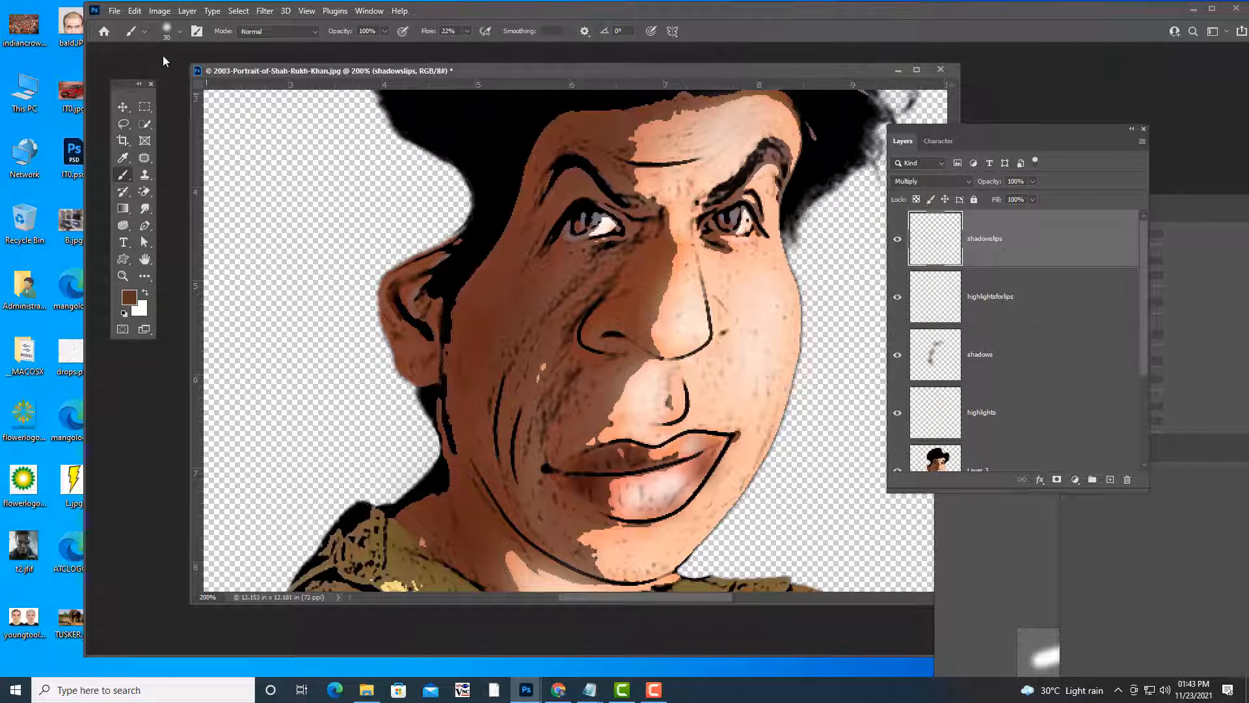
Stamp all visible layers into a new merged layer above shadowslips.
{"action": "left_click", "coordinate": [122, 106]}
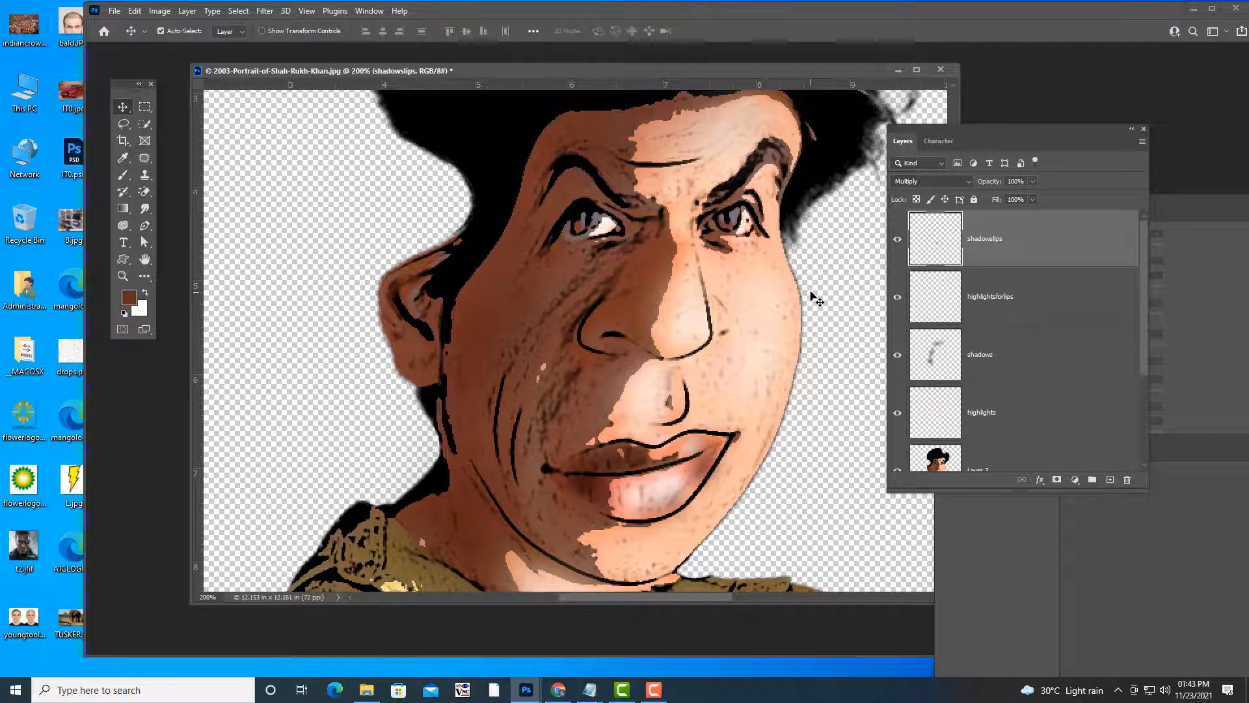
{"action": "key", "text": "ctrl+minus"}
{"action": "key", "text": "ctrl+minus"}
{"action": "key", "text": "ctrl+minus"}
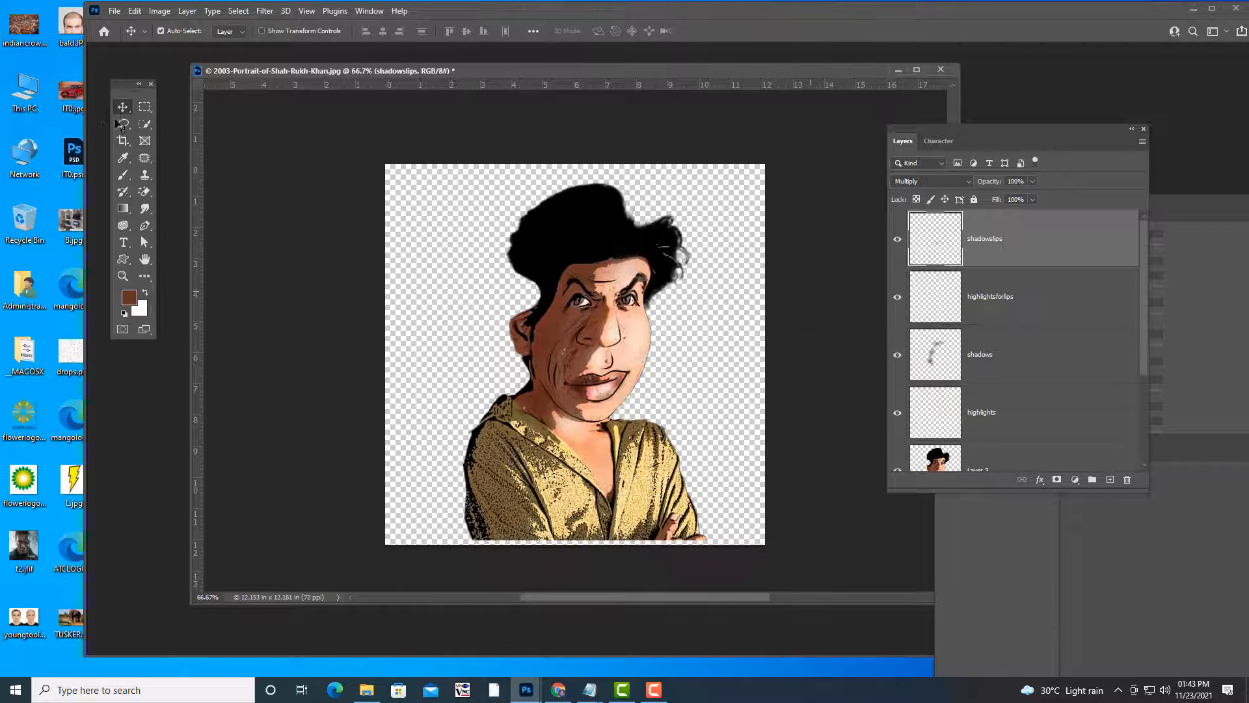
{"action": "mouse_move", "coordinate": [690, 70]}
{"action": "left_mouse_down"}
{"action": "mouse_move", "coordinate": [665, 78]}
{"action": "mouse_move", "coordinate": [679, 77]}
{"action": "left_mouse_up"}
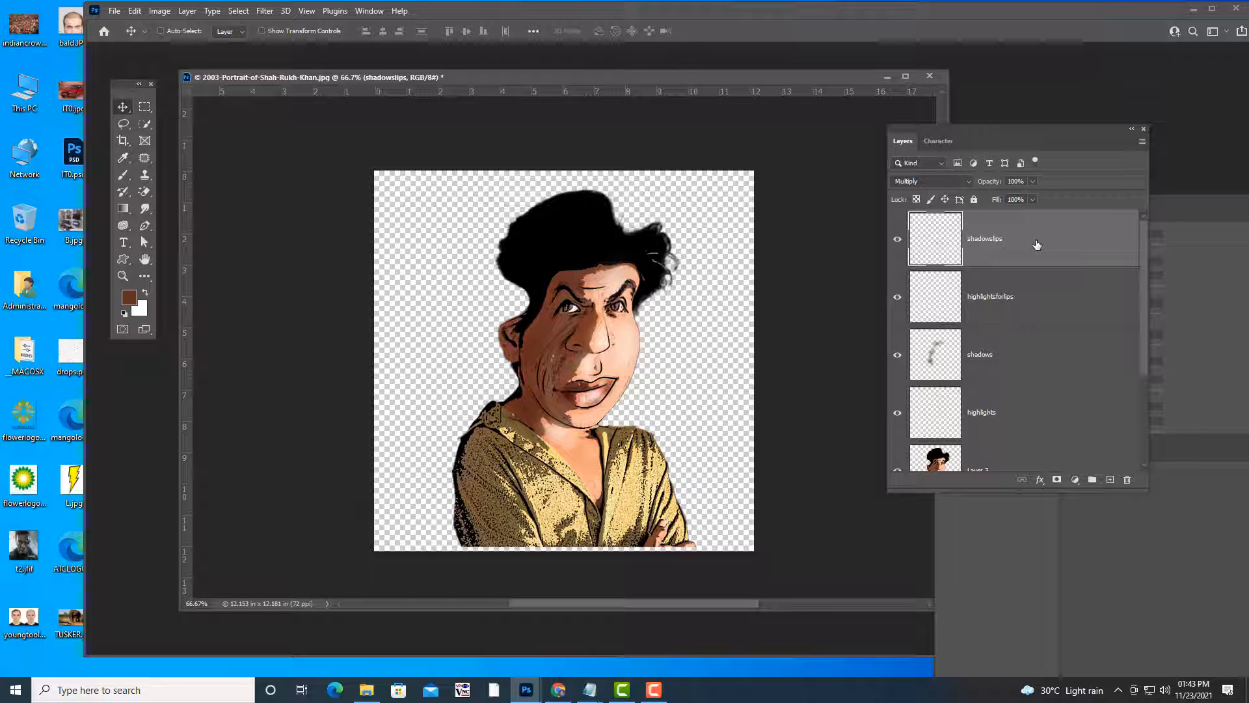
{"action": "key", "text": "ctrl"}
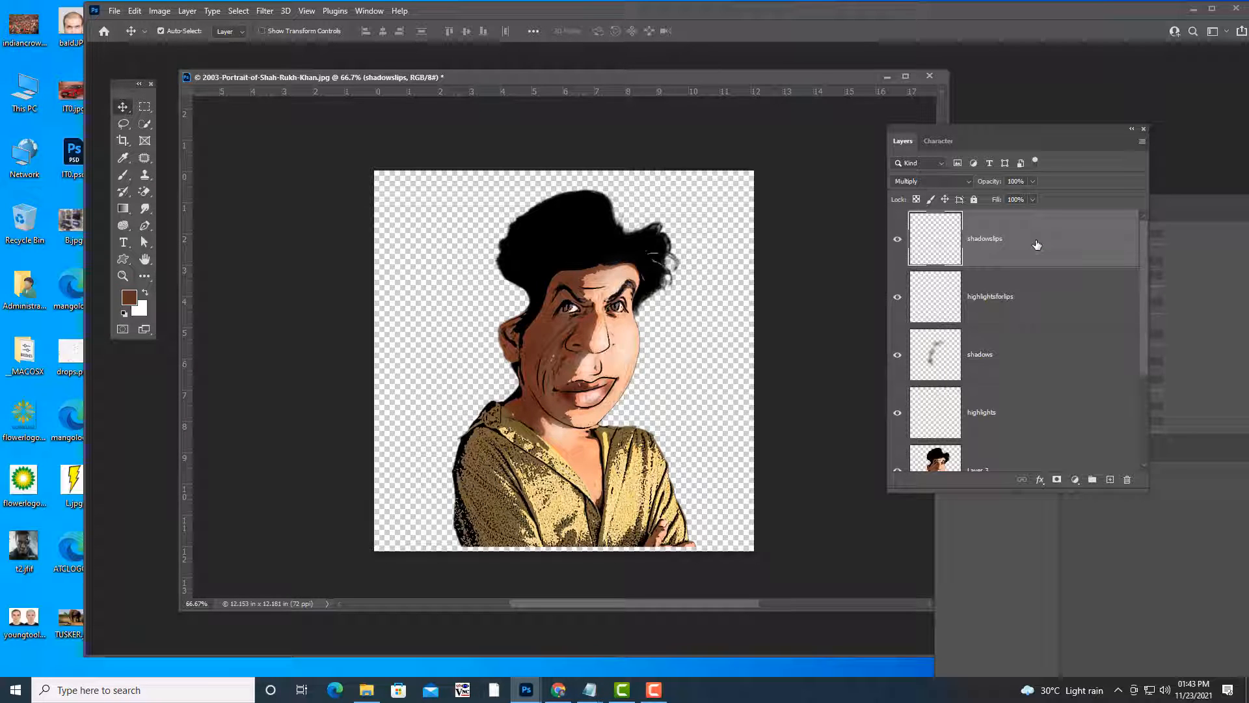
{"action": "key", "text": "ctrl+shift+alt+e"}
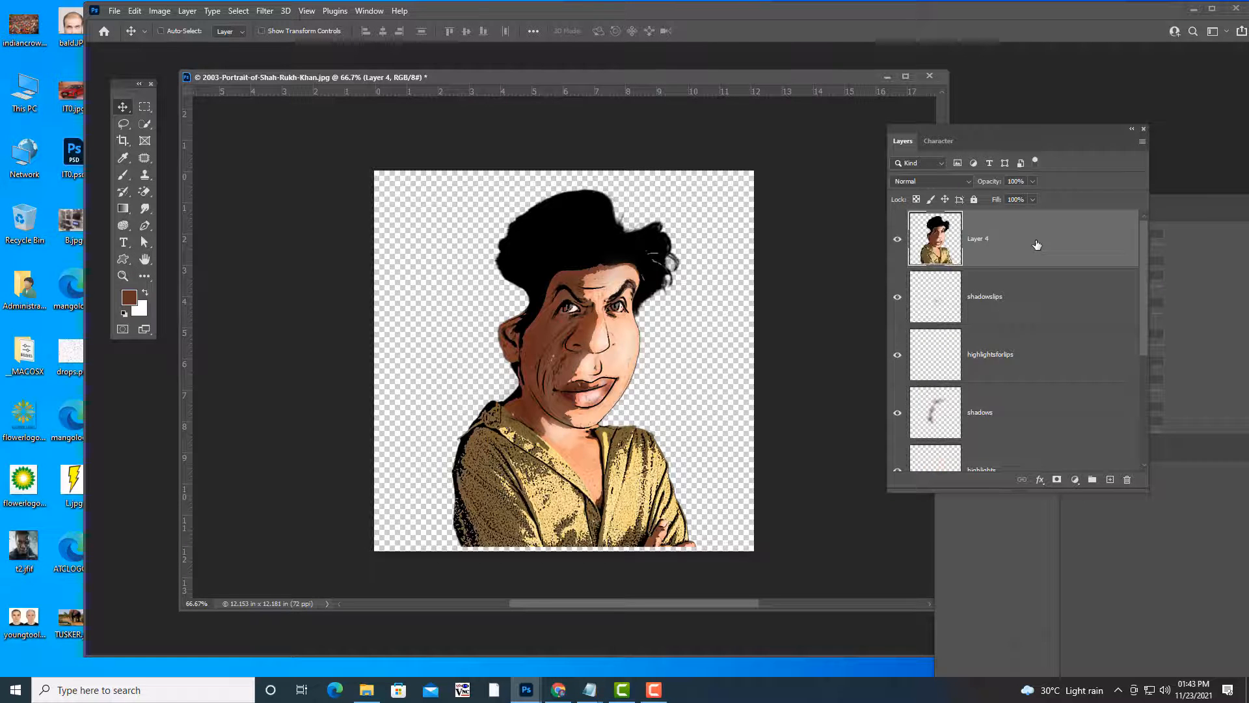
Extend the canvas with Crop on both sides and above the figure, to about 21.7 × 14.4 in.
{"action": "left_click_drag", "start_coordinate": [975, 129], "coordinate": [1031, 117]}
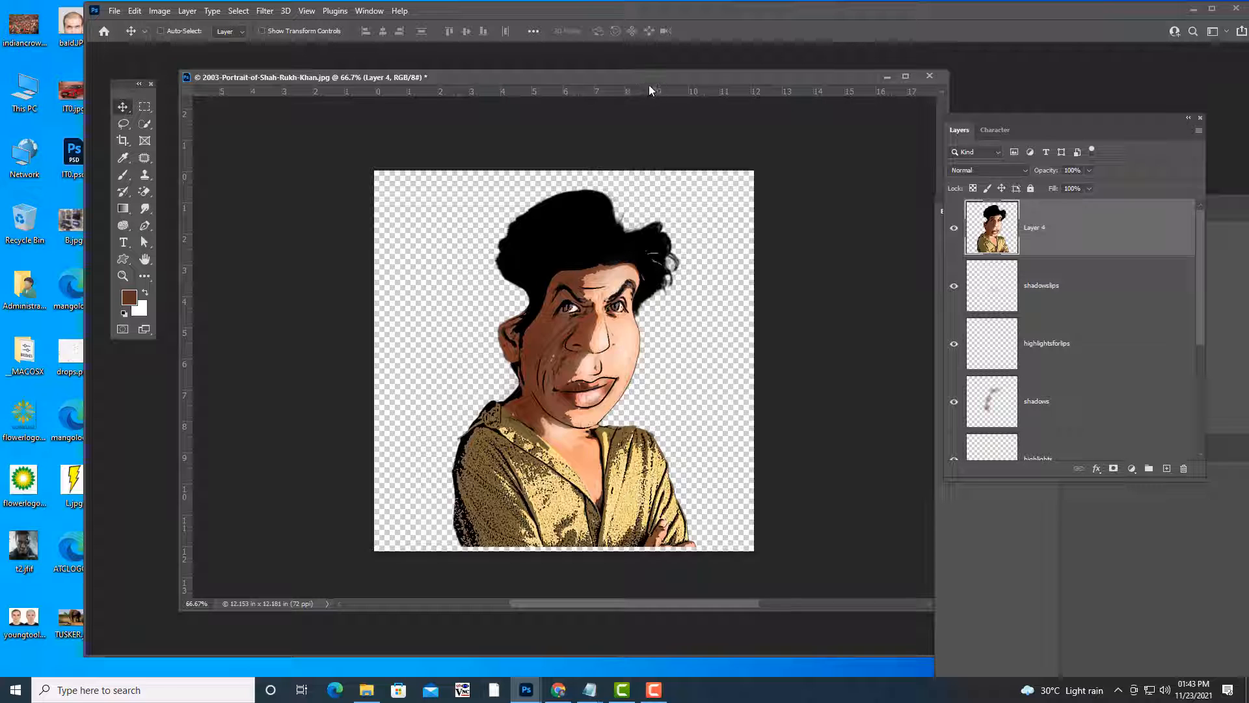
{"action": "left_click_drag", "start_coordinate": [648, 84], "coordinate": [908, 130]}
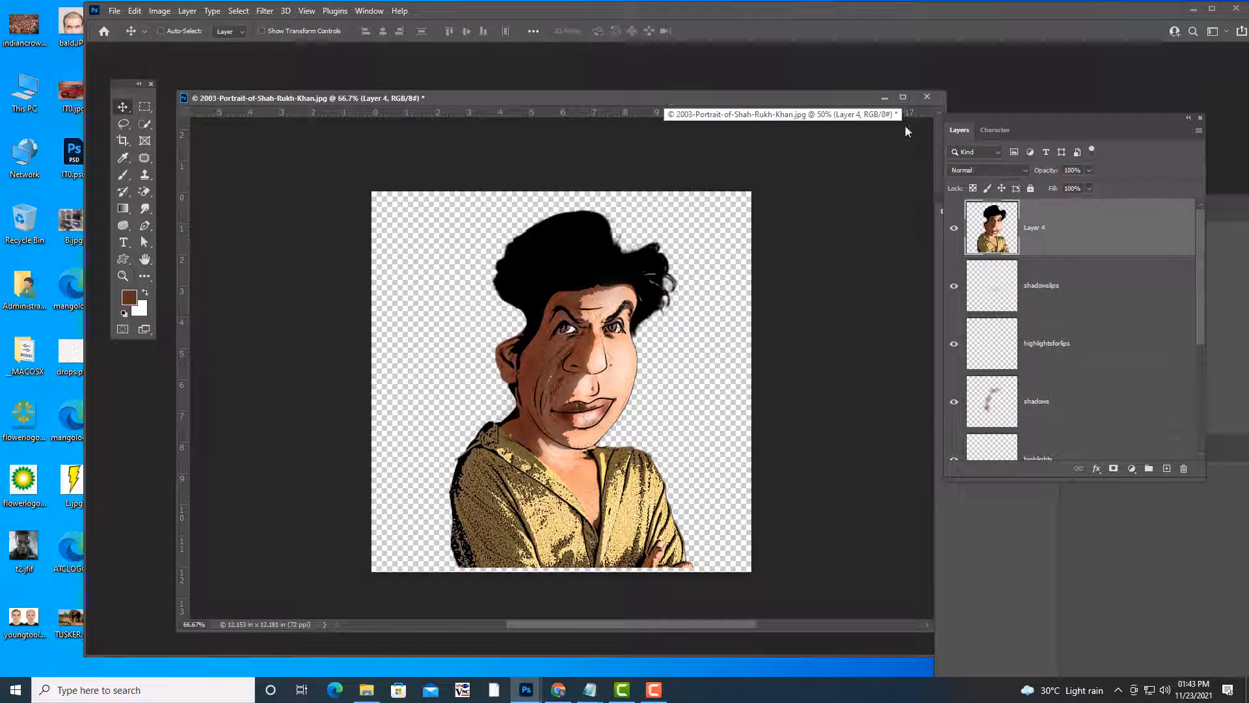
{"action": "key", "text": "c"}
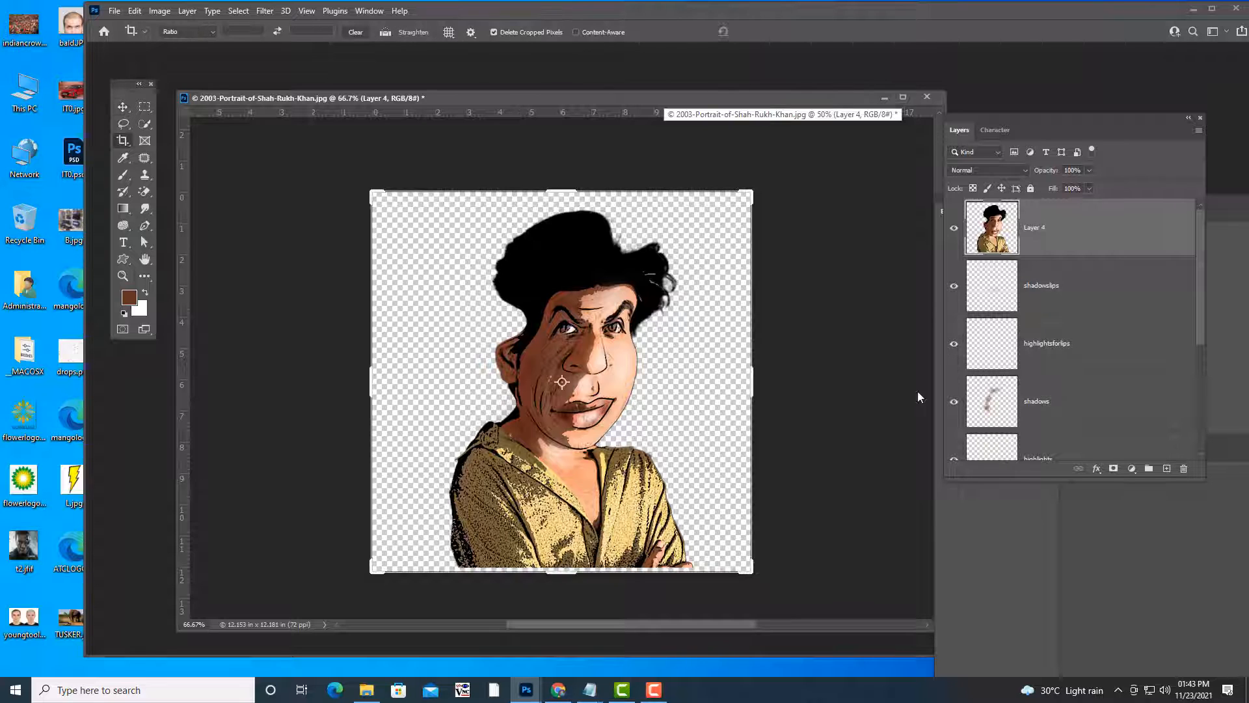
{"action": "left_click_drag", "start_coordinate": [753, 380], "coordinate": [831, 371]}
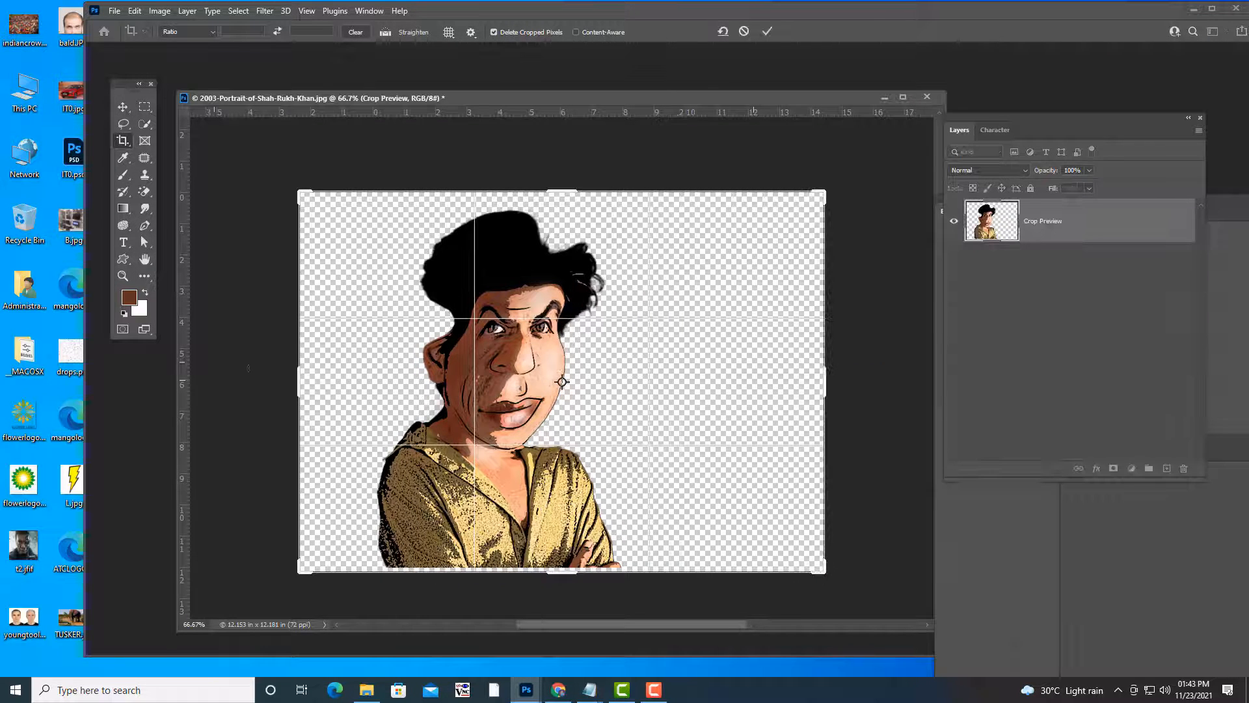
{"action": "left_click_drag", "start_coordinate": [304, 382], "coordinate": [222, 367]}
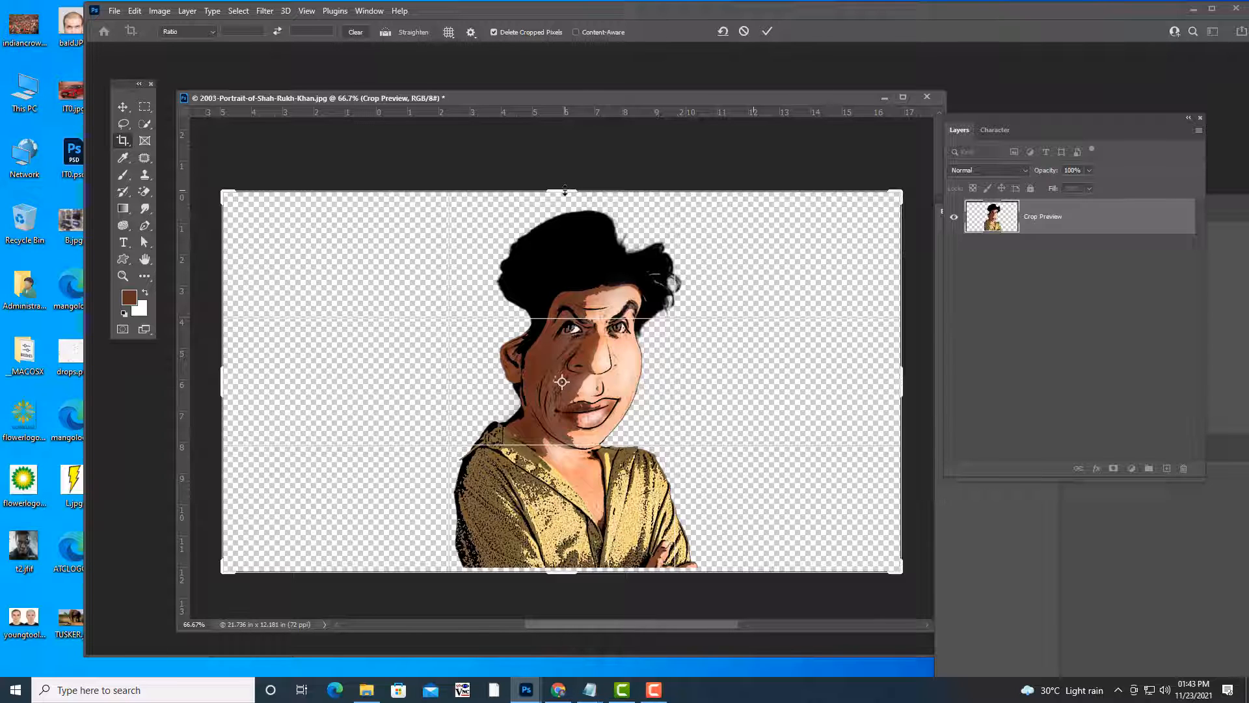
{"action": "left_click_drag", "start_coordinate": [562, 191], "coordinate": [558, 159]}
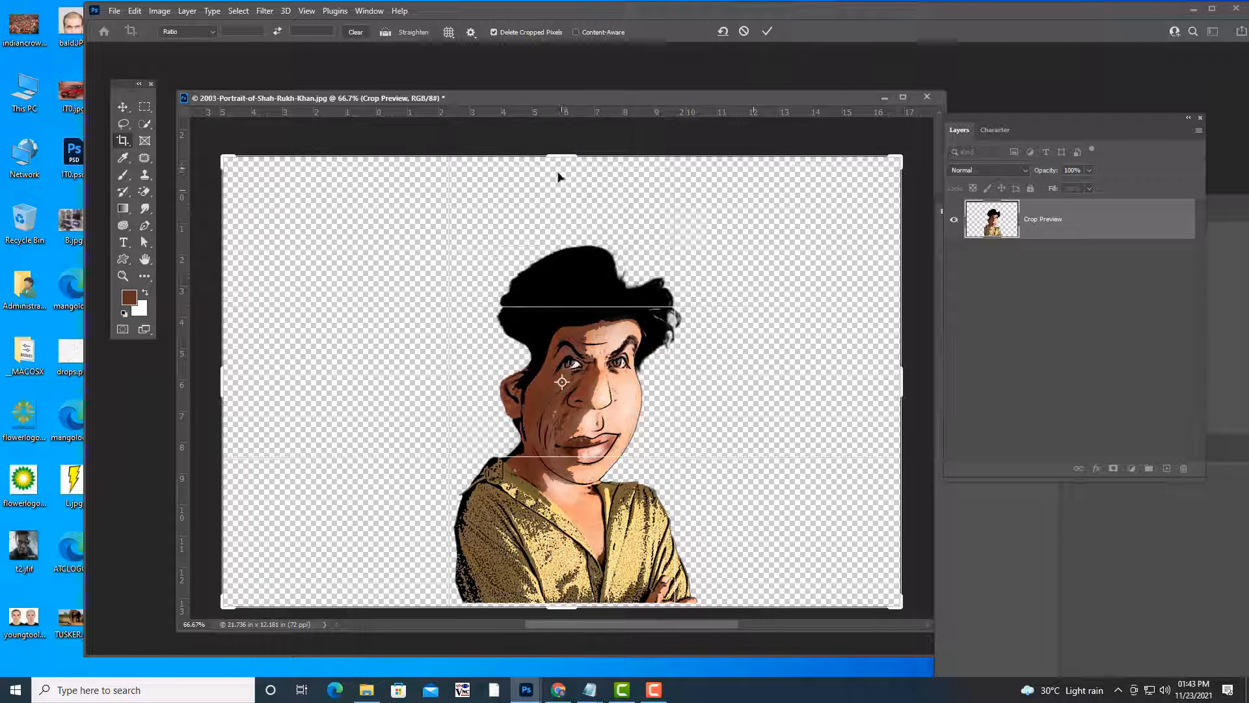
{"action": "left_click", "coordinate": [123, 107]}
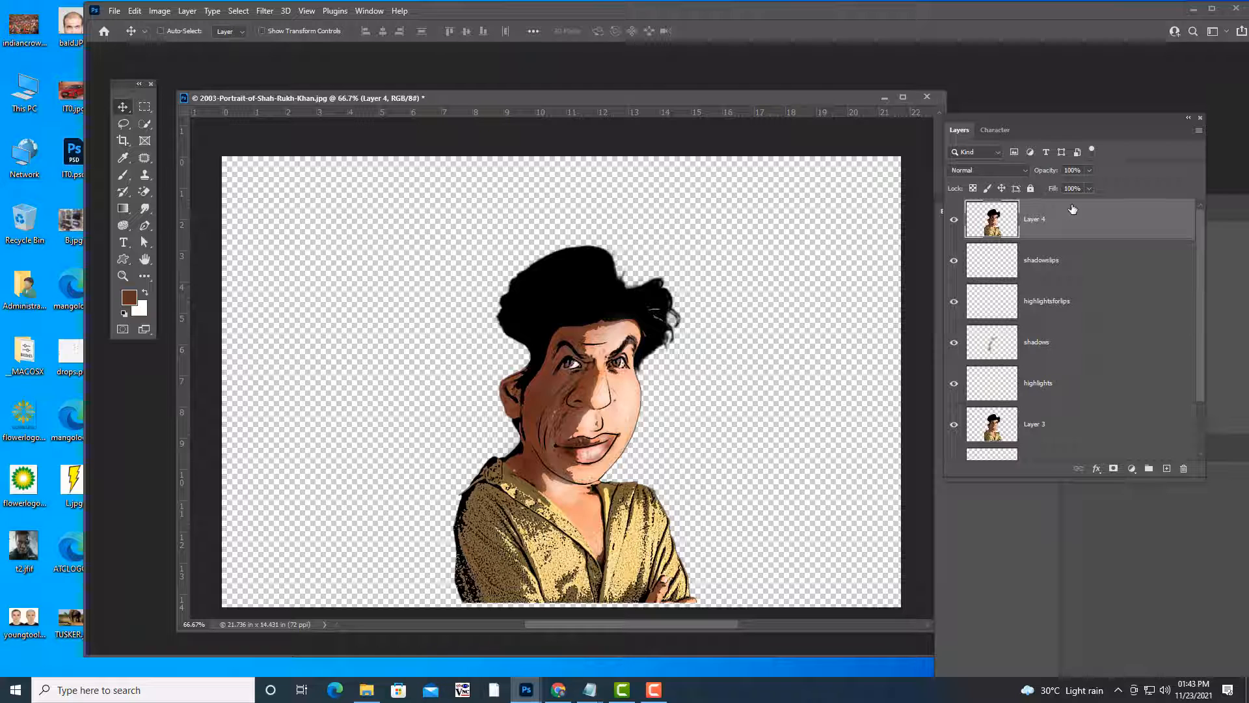
Add an empty layer directly below the merged caricature and hide every layer except these two.
{"action": "left_click", "coordinate": [1166, 468]}
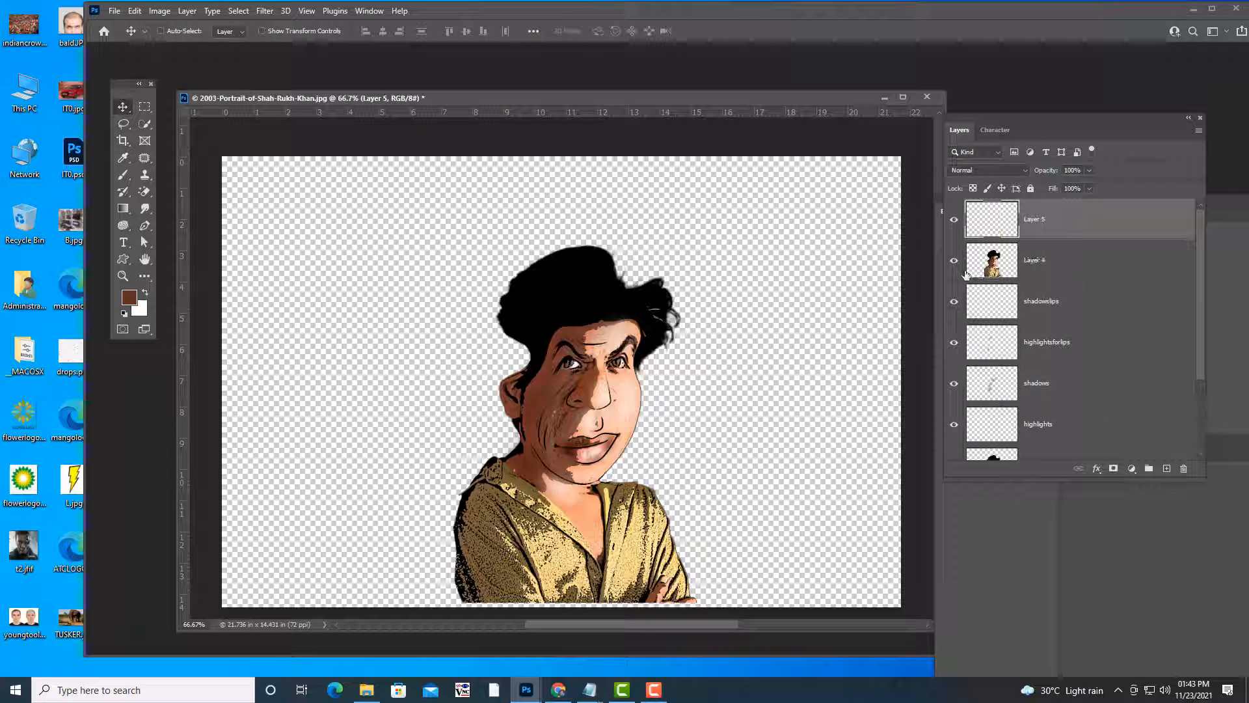
{"action": "left_click_drag", "start_coordinate": [1079, 232], "coordinate": [1083, 281]}
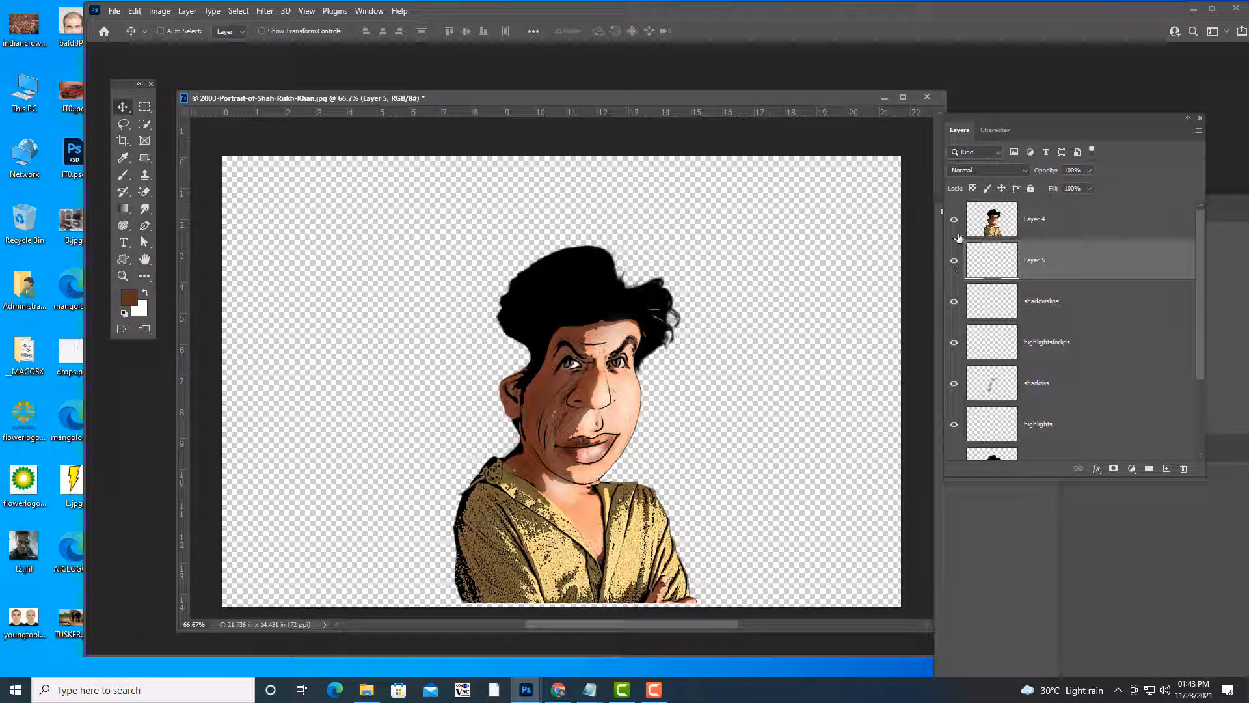
{"action": "left_click", "coordinate": [954, 261], "text": "alt"}
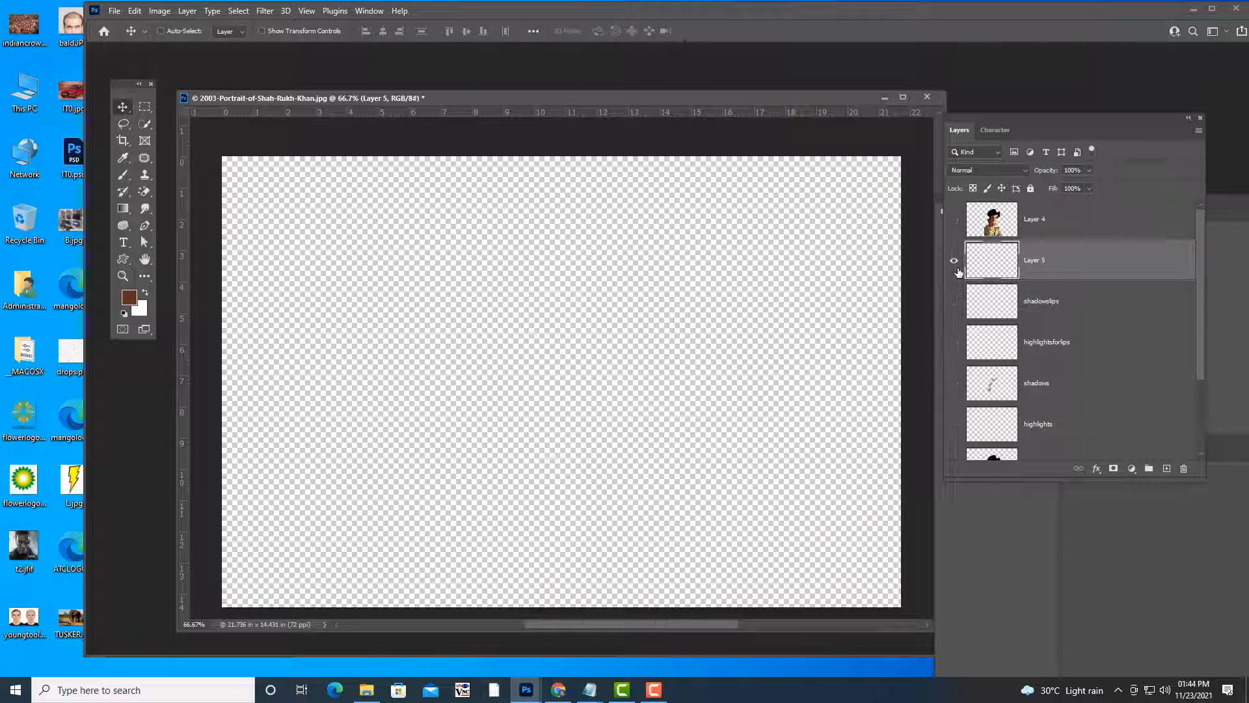
{"action": "left_click", "coordinate": [954, 220]}
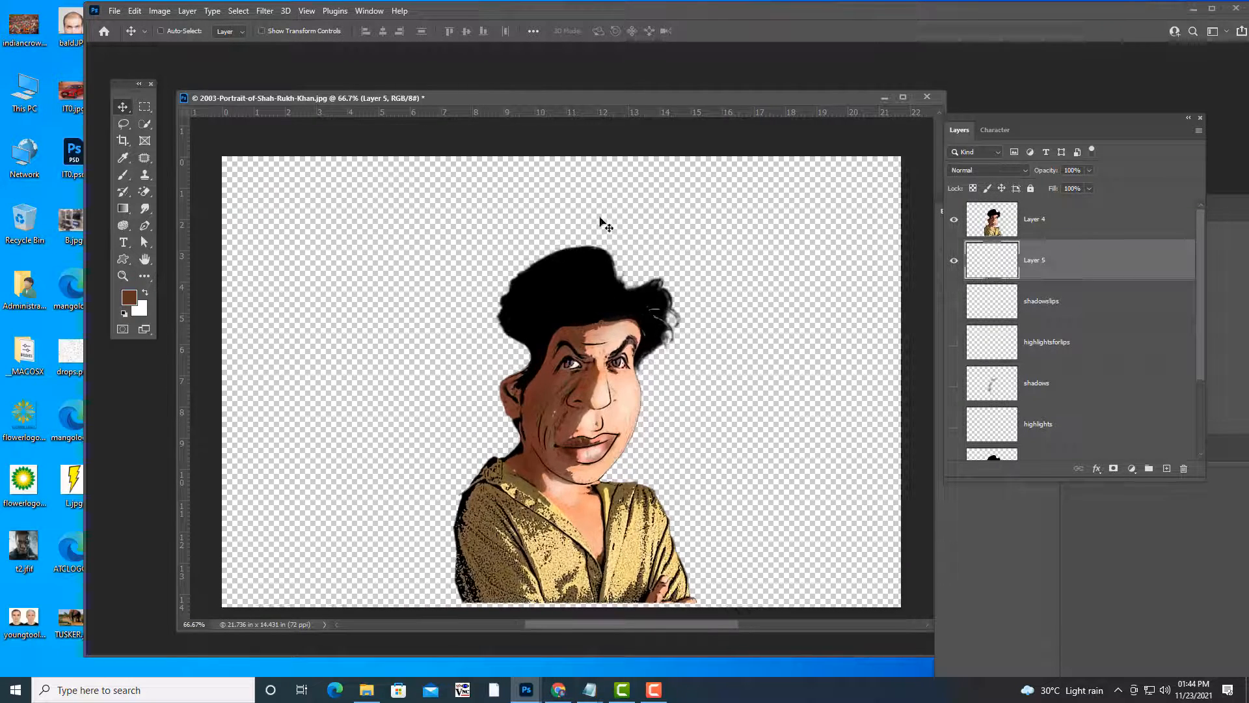
Scale the merged caricature to 110.83%, centre it horizontally on the canvas, and select the empty layer below it.
{"action": "left_click", "coordinate": [1041, 224]}
{"action": "key", "text": "ctrl+t"}
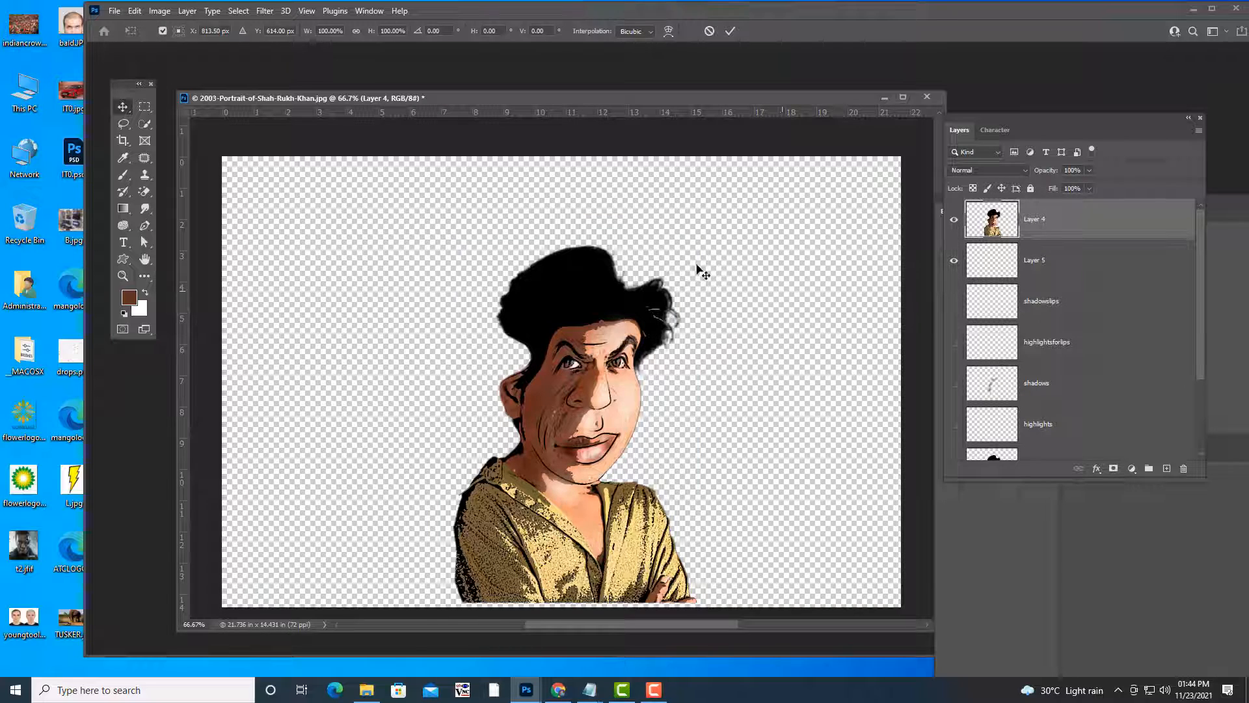
{"action": "left_click_drag", "start_coordinate": [694, 235], "coordinate": [717, 220]}
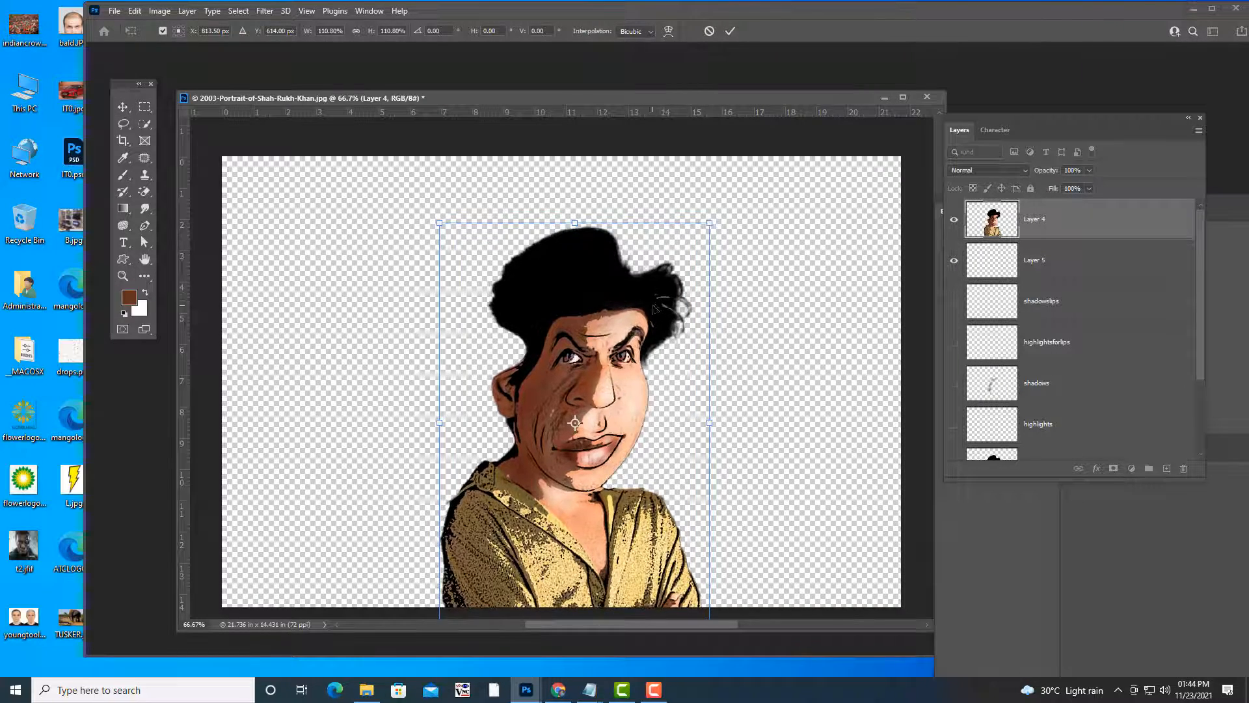
{"action": "mouse_move", "coordinate": [653, 302]}
{"action": "left_mouse_down"}
{"action": "mouse_move", "coordinate": [656, 268]}
{"action": "mouse_move", "coordinate": [642, 301]}
{"action": "left_mouse_up"}
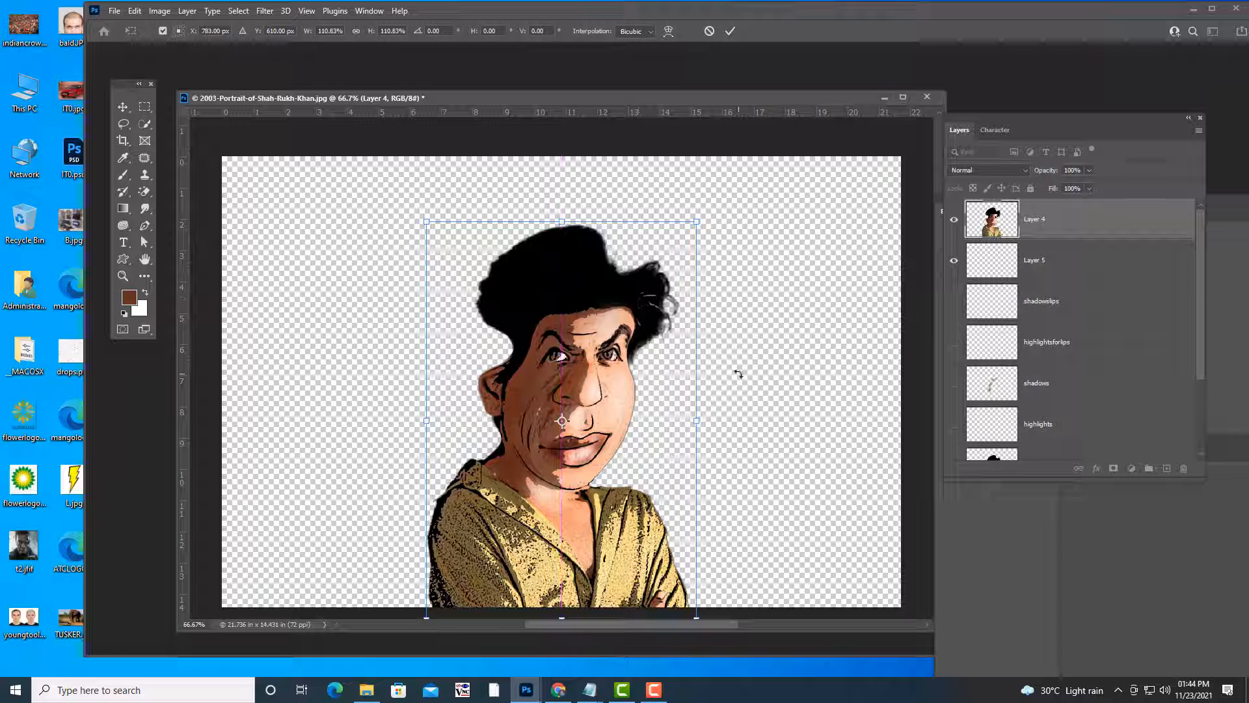
{"action": "key", "text": "Return"}
{"action": "left_click_drag", "start_coordinate": [742, 102], "coordinate": [743, 89]}
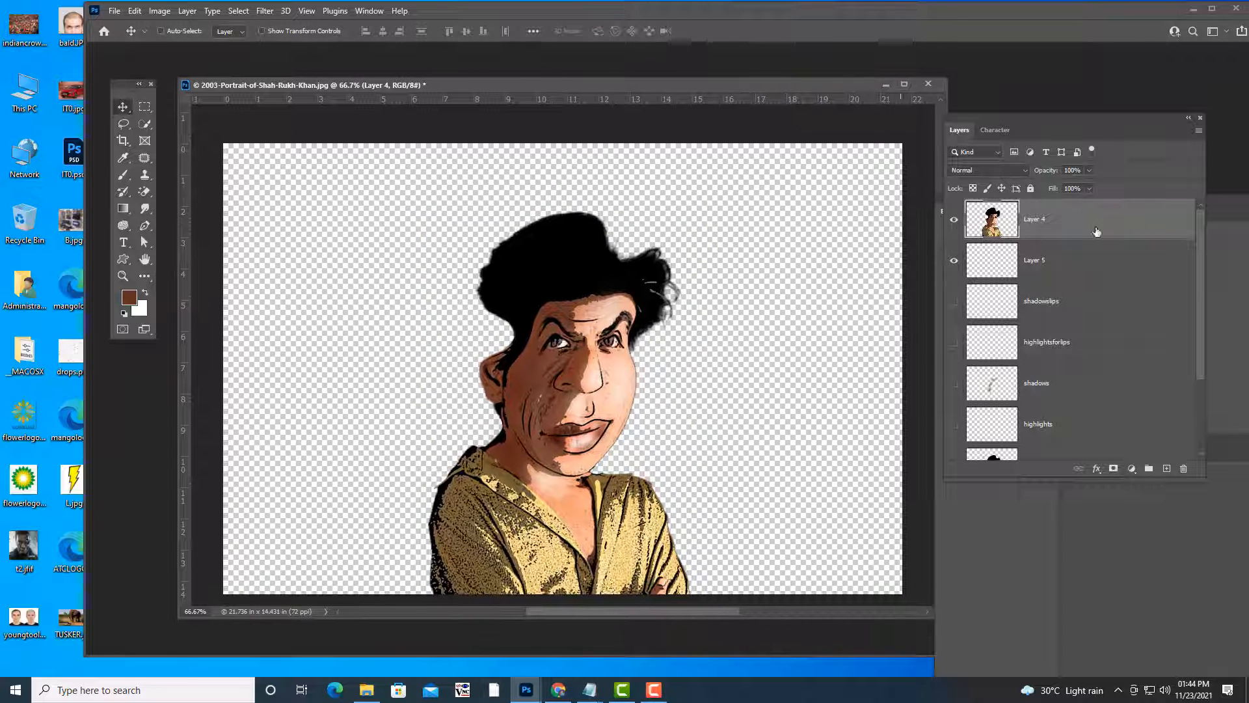
{"action": "left_click", "coordinate": [1102, 262]}
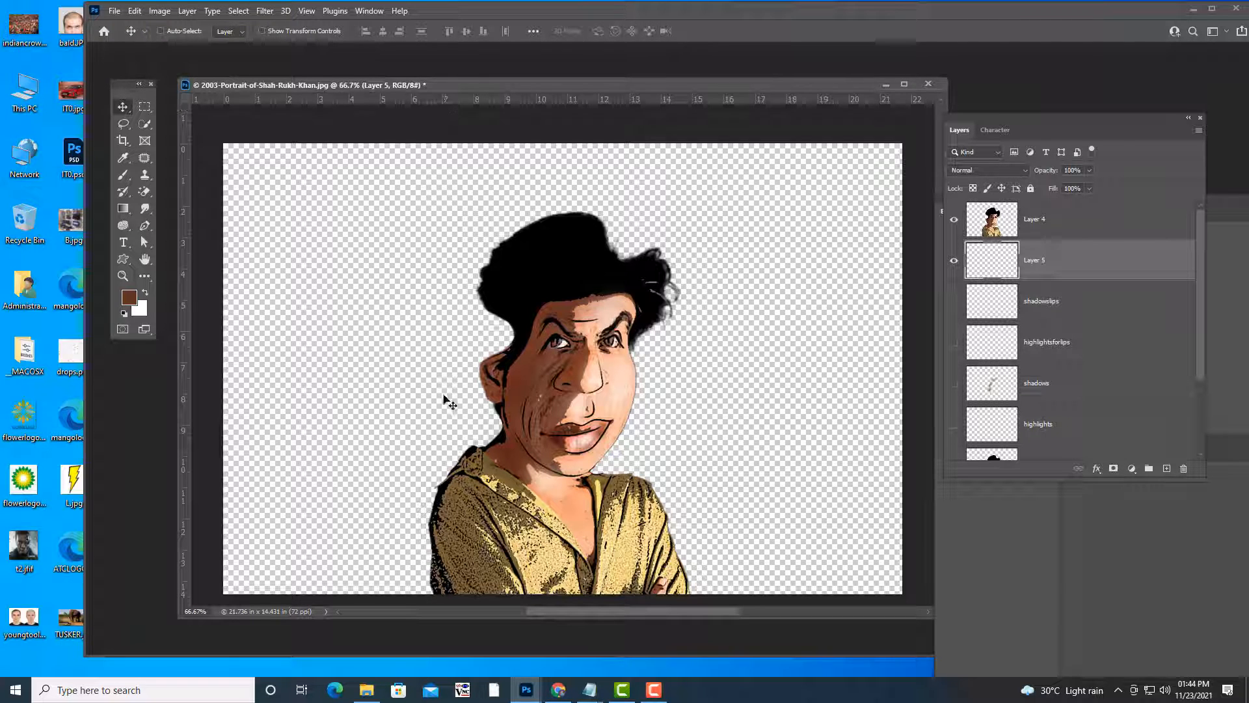
Switch to Chrome and search Google Images for vignette.
{"action": "left_click", "coordinate": [558, 690]}
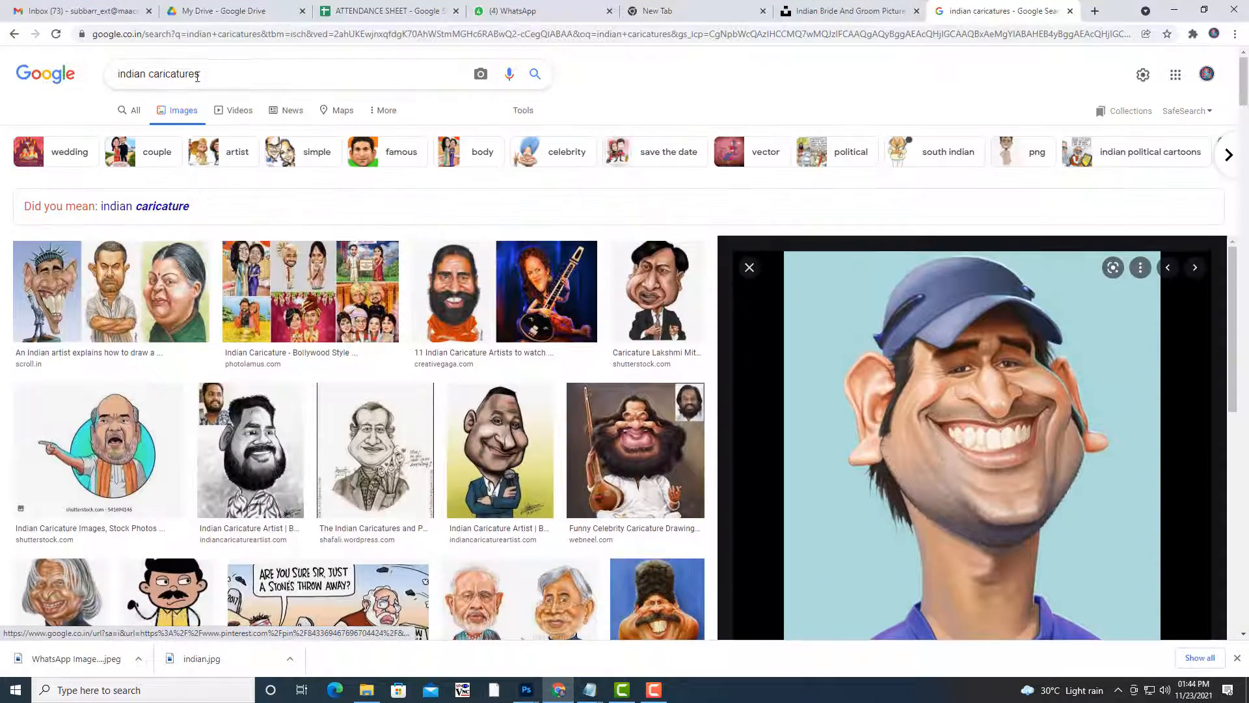
{"action": "left_click", "coordinate": [208, 73]}
{"action": "type", "text": "v"}
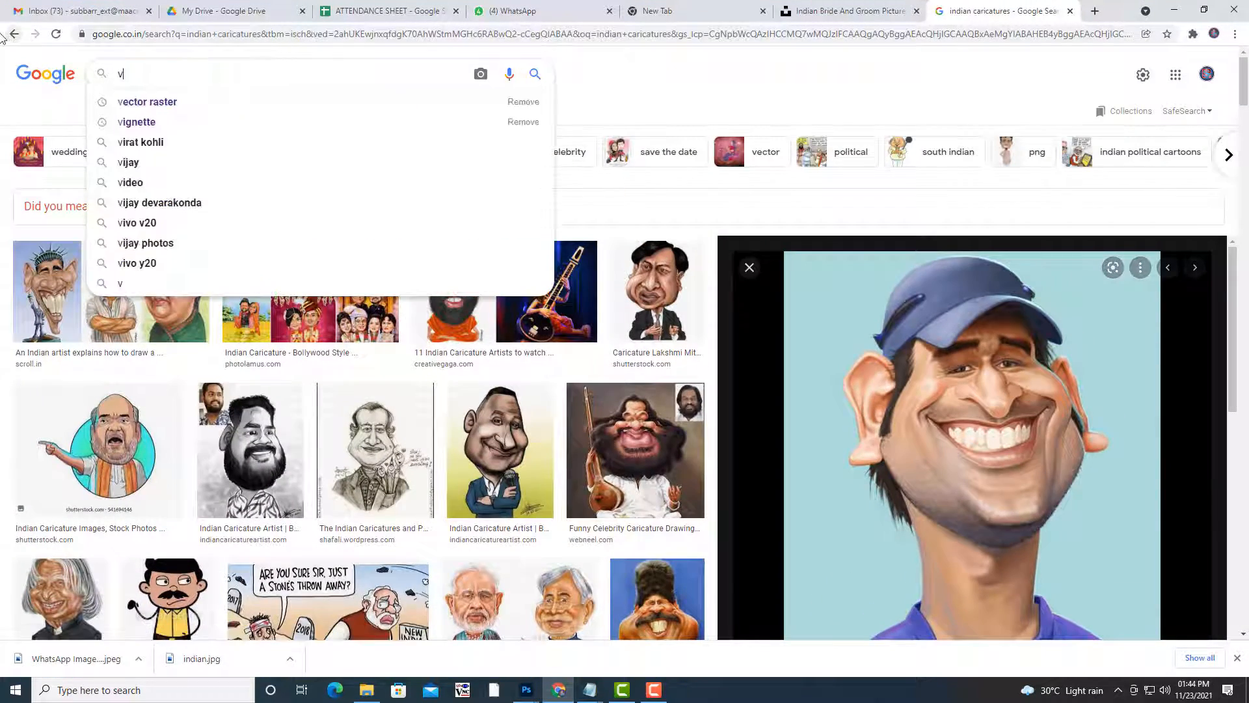
{"action": "type", "text": "ignette"}
{"action": "key", "text": "Return"}
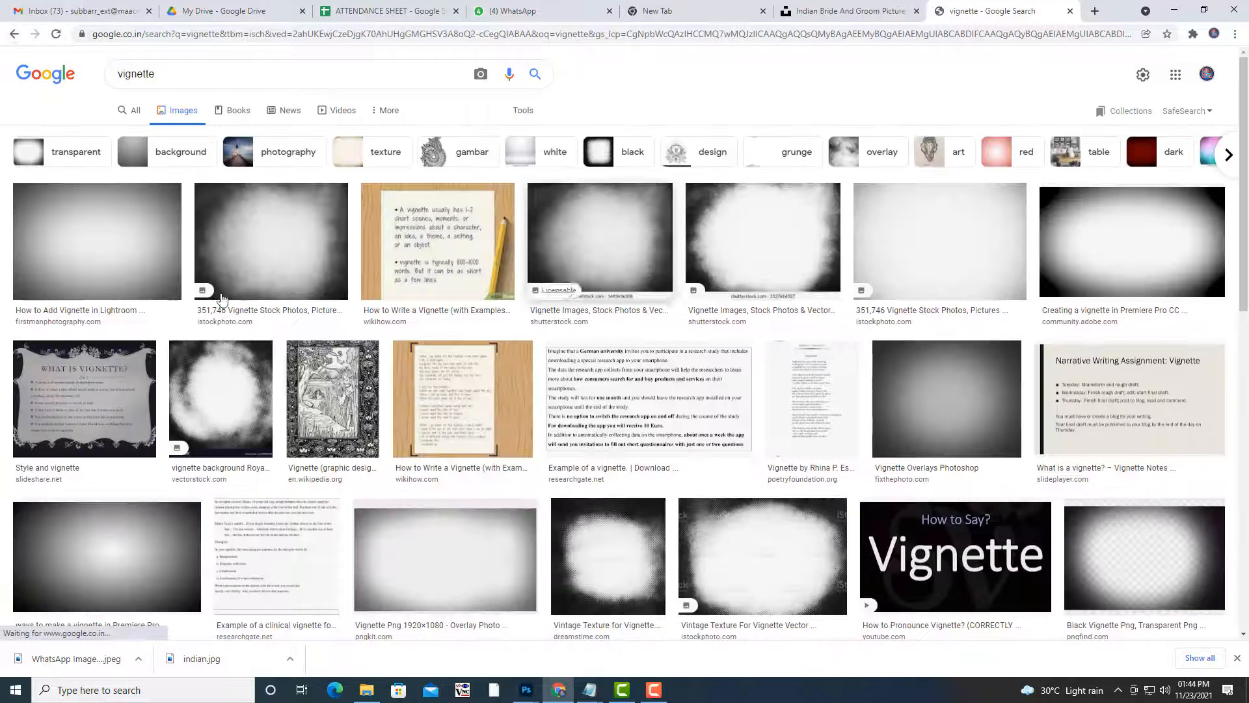
Open the grainy black-and-white iStock vignette from the second result as an image in a new tab.
{"action": "left_click", "coordinate": [308, 261]}
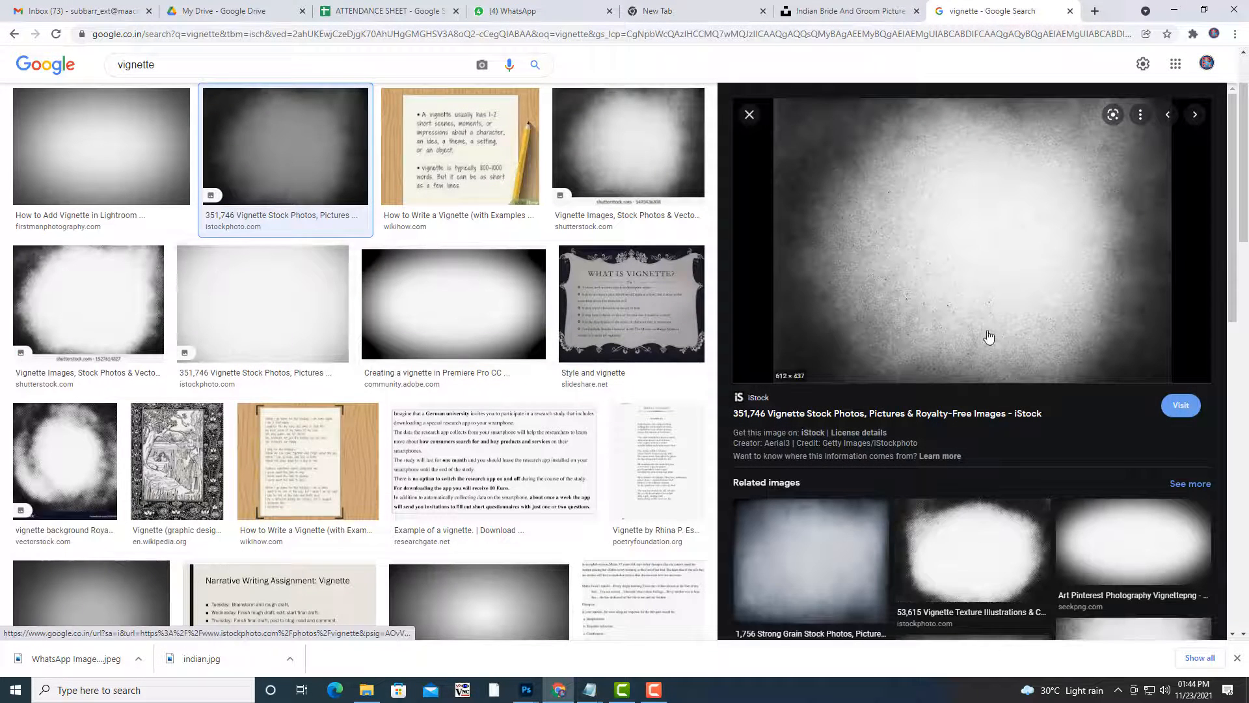
{"action": "right_click", "coordinate": [992, 274]}
{"action": "left_click", "coordinate": [1041, 393]}
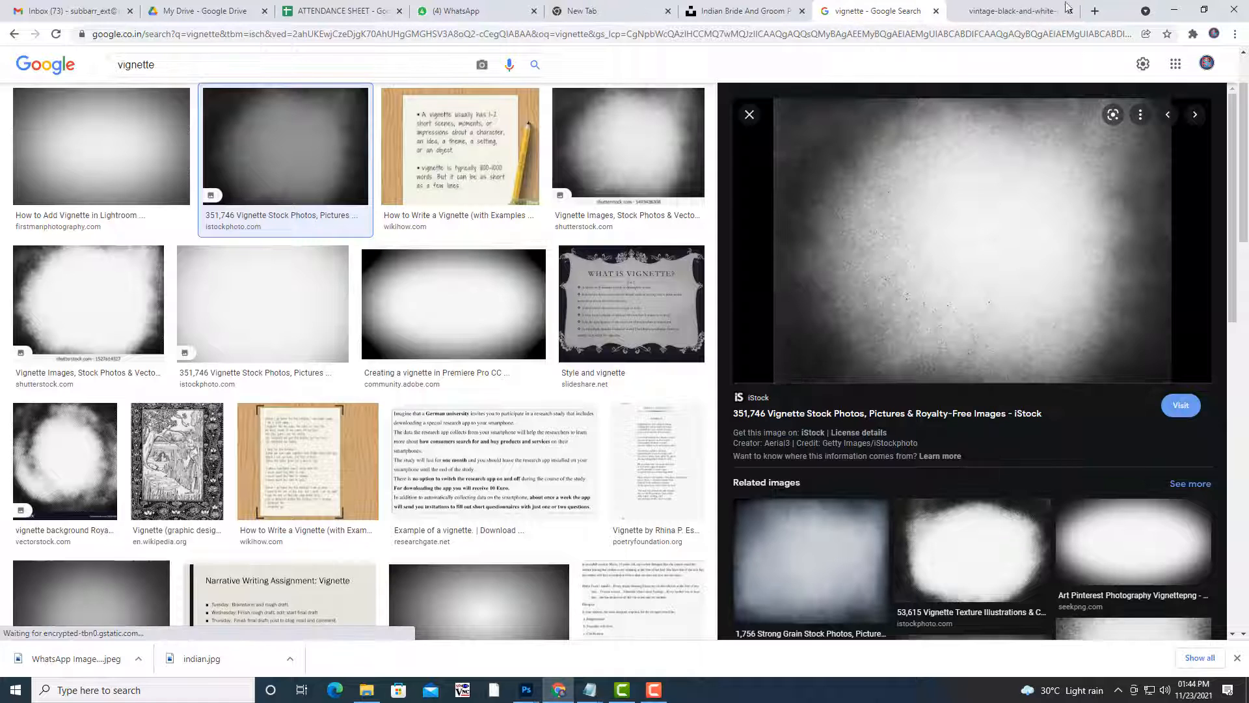
Save the opened grainy vignette image to the Desktop as a JPEG named vignette.
{"action": "left_click", "coordinate": [1006, 11]}
{"action": "right_click", "coordinate": [629, 307]}
{"action": "left_click", "coordinate": [650, 331]}
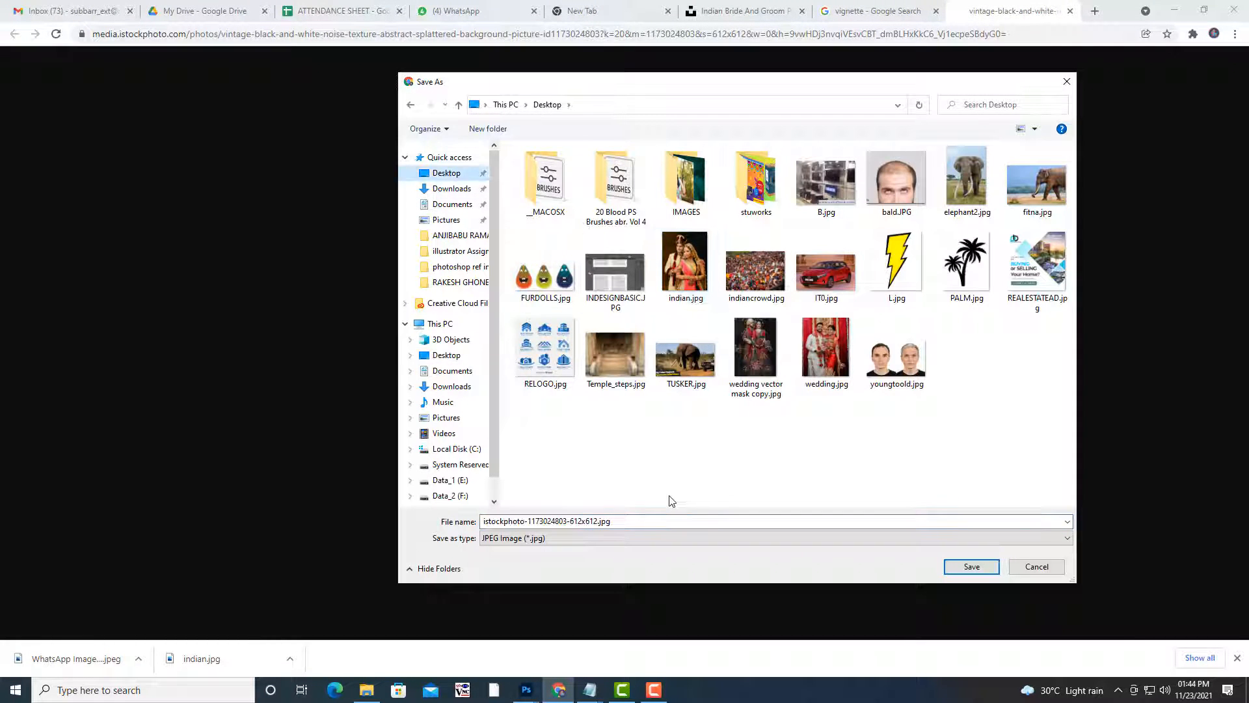
{"action": "left_click", "coordinate": [656, 521]}
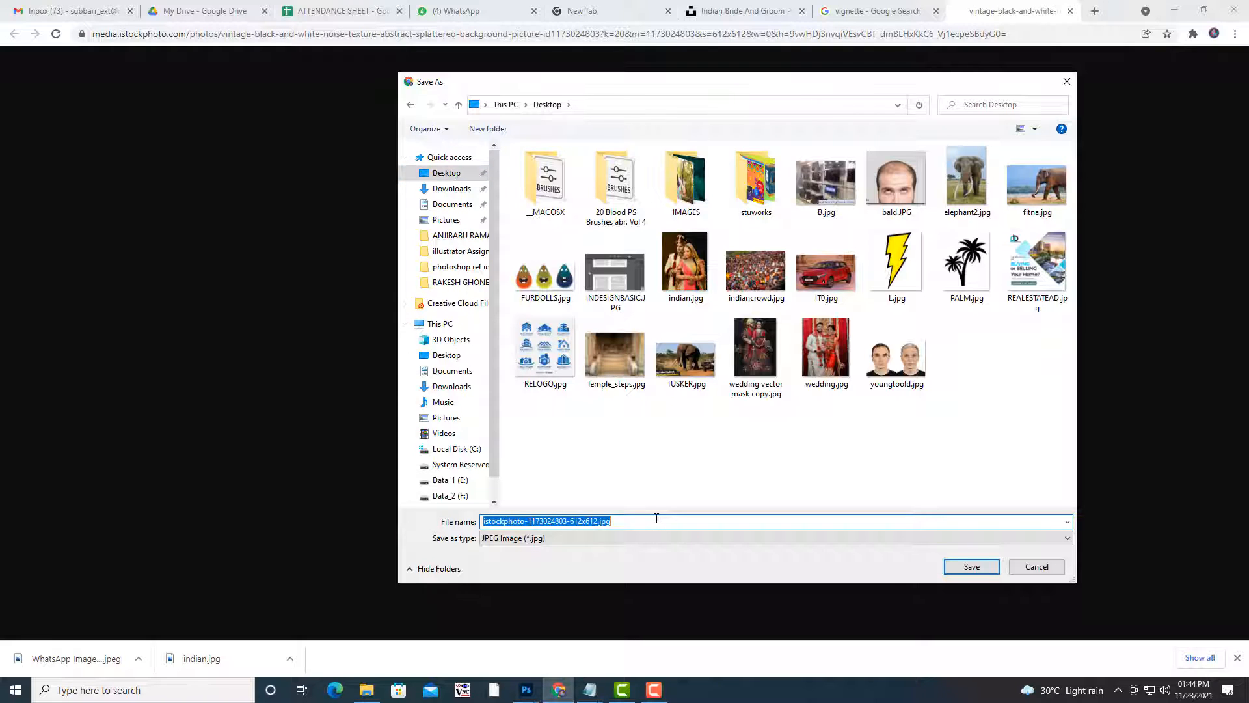
{"action": "type", "text": "vignette"}
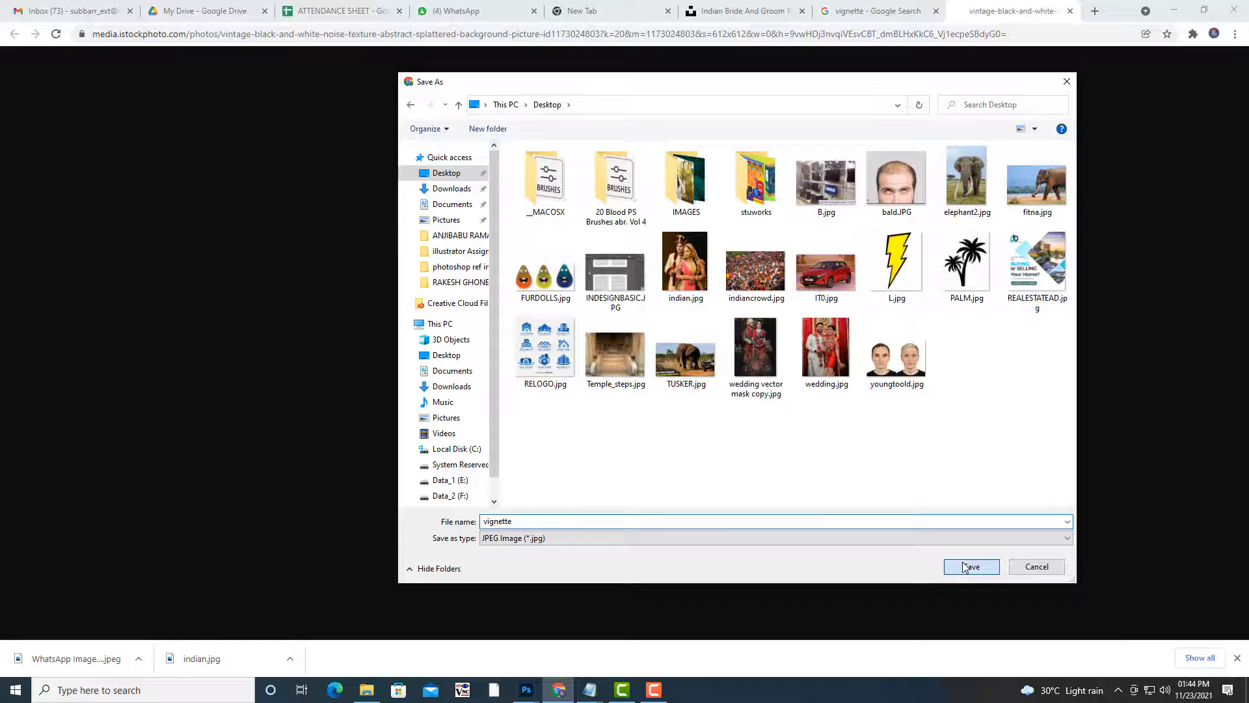
{"action": "left_click", "coordinate": [969, 566]}
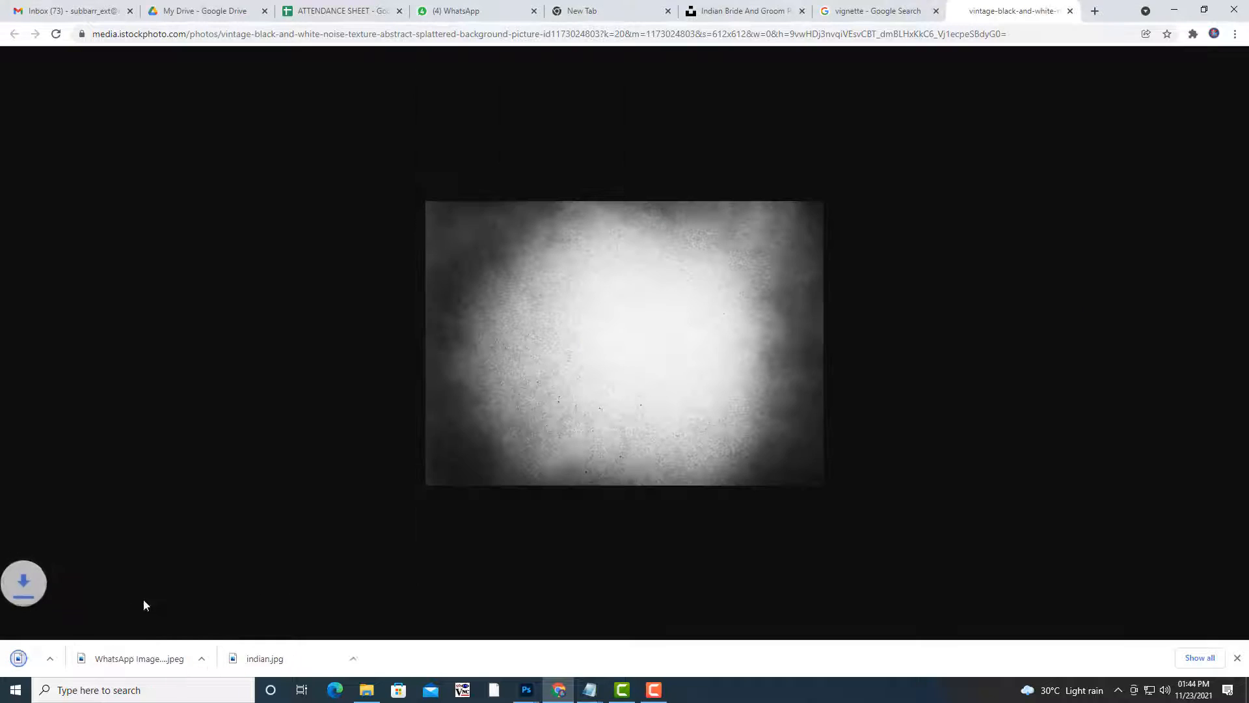
Locate the downloaded vignette.jpg in its folder, open it in Photoshop, and enlarge the document window to show the whole image.
{"action": "left_click", "coordinate": [138, 658]}
{"action": "left_click", "coordinate": [179, 614]}
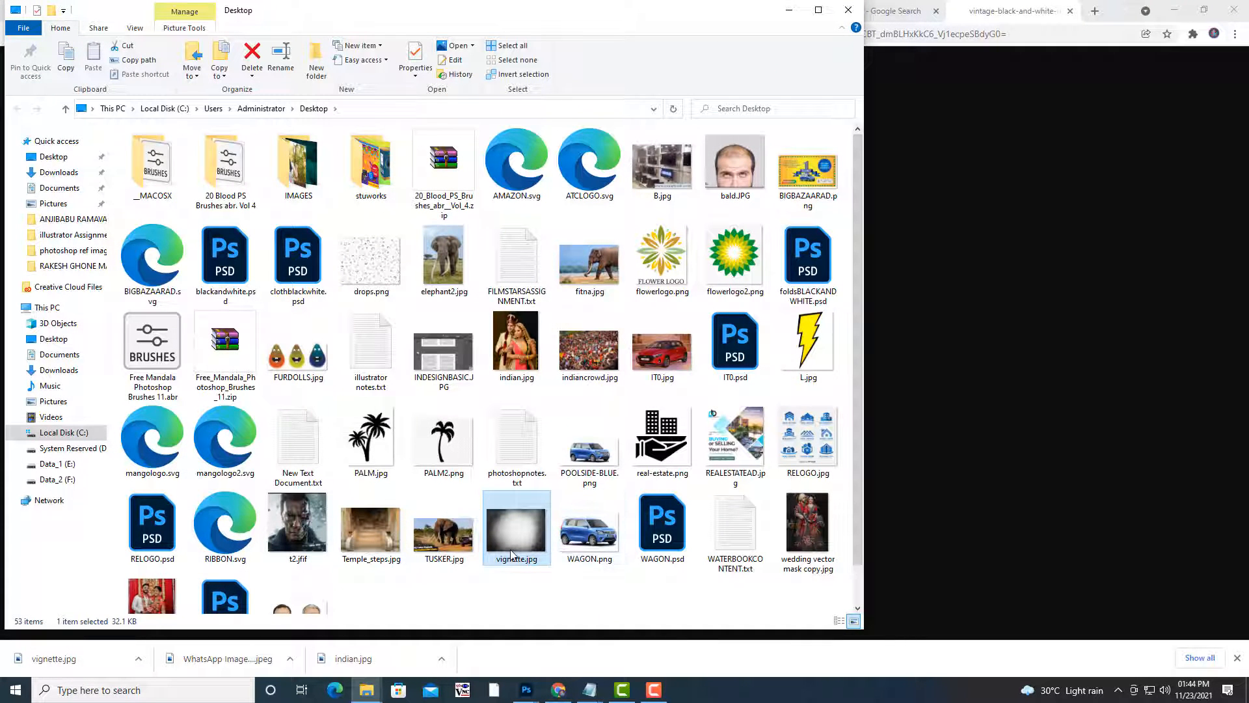
{"action": "right_click", "coordinate": [511, 555]}
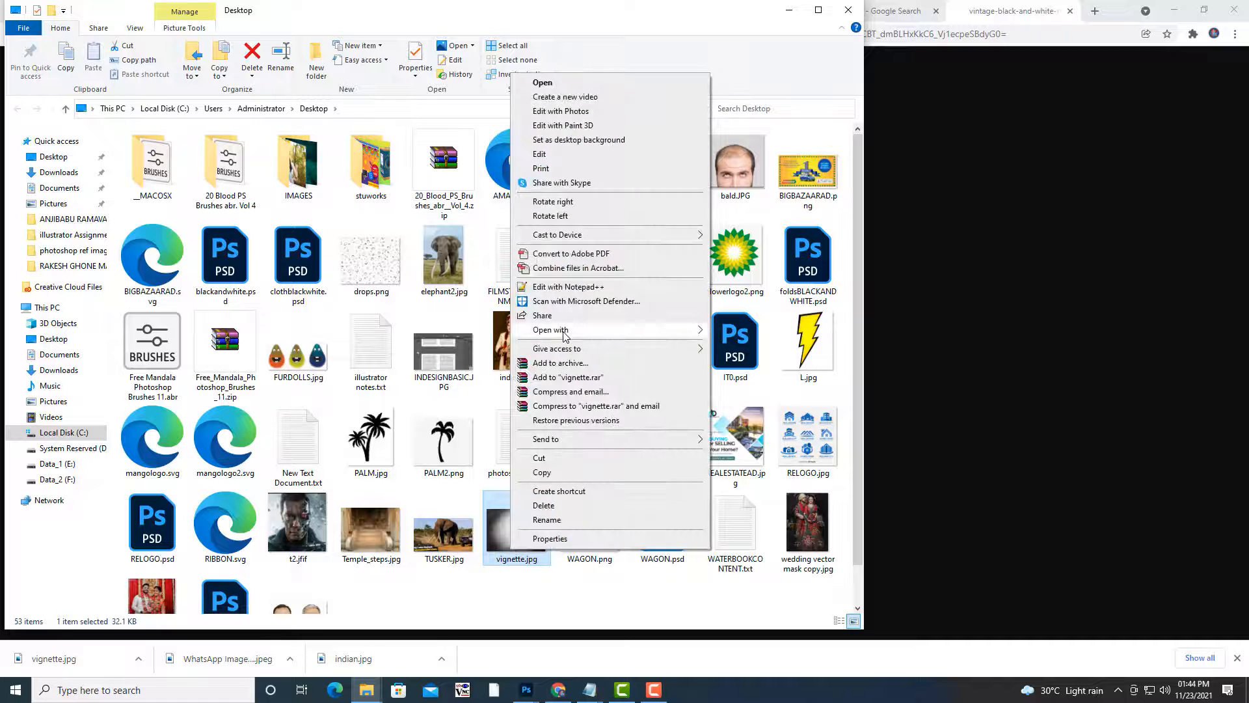
{"action": "mouse_move", "coordinate": [565, 332]}
{"action": "left_click", "coordinate": [814, 346]}
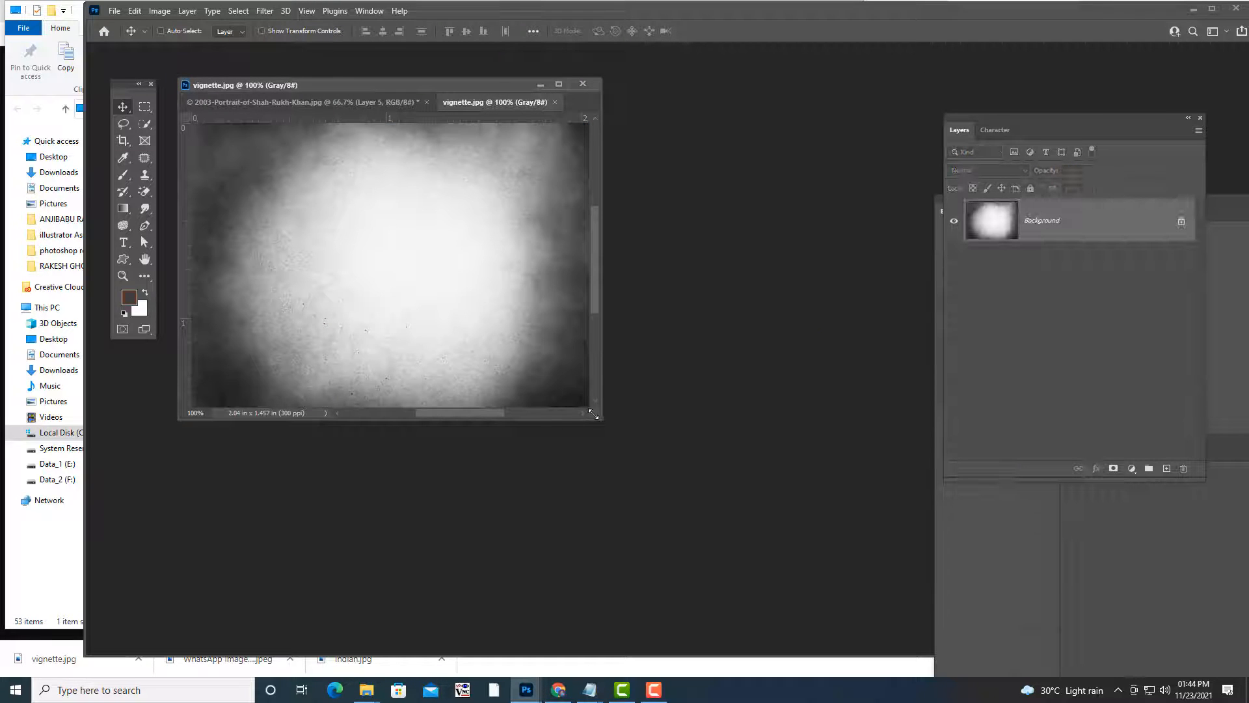
{"action": "left_click_drag", "start_coordinate": [594, 414], "coordinate": [903, 594]}
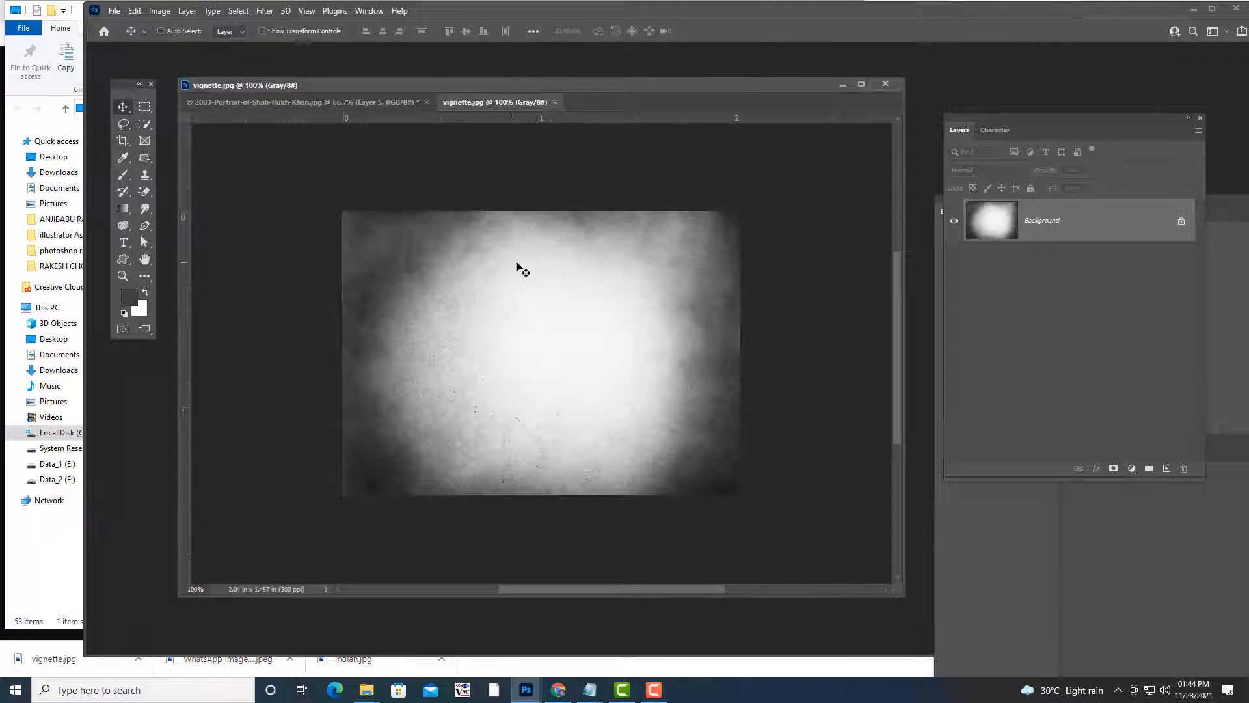
Bring the vignette into the caricature document behind the figure, scale it to 282.68%, and position it to cover the whole canvas.
{"action": "left_click_drag", "start_coordinate": [523, 269], "coordinate": [574, 447]}
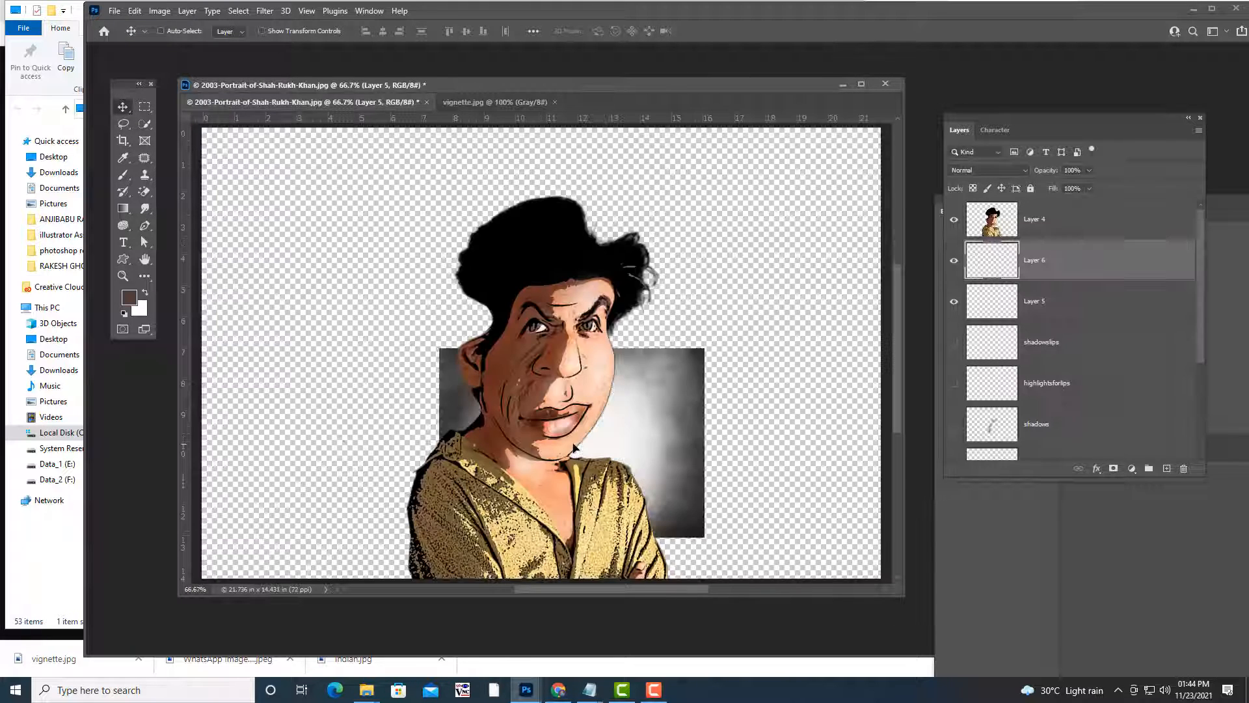
{"action": "key", "text": "ctrl+minus"}
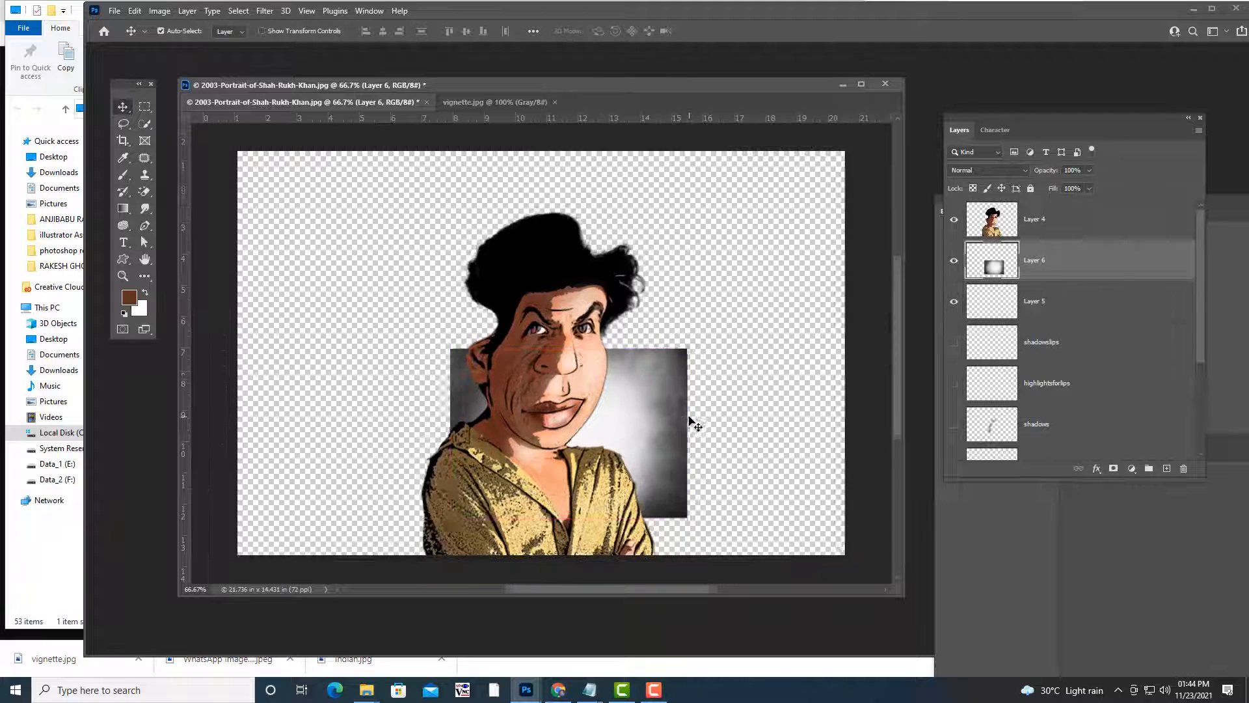
{"action": "key", "text": "ctrl+t"}
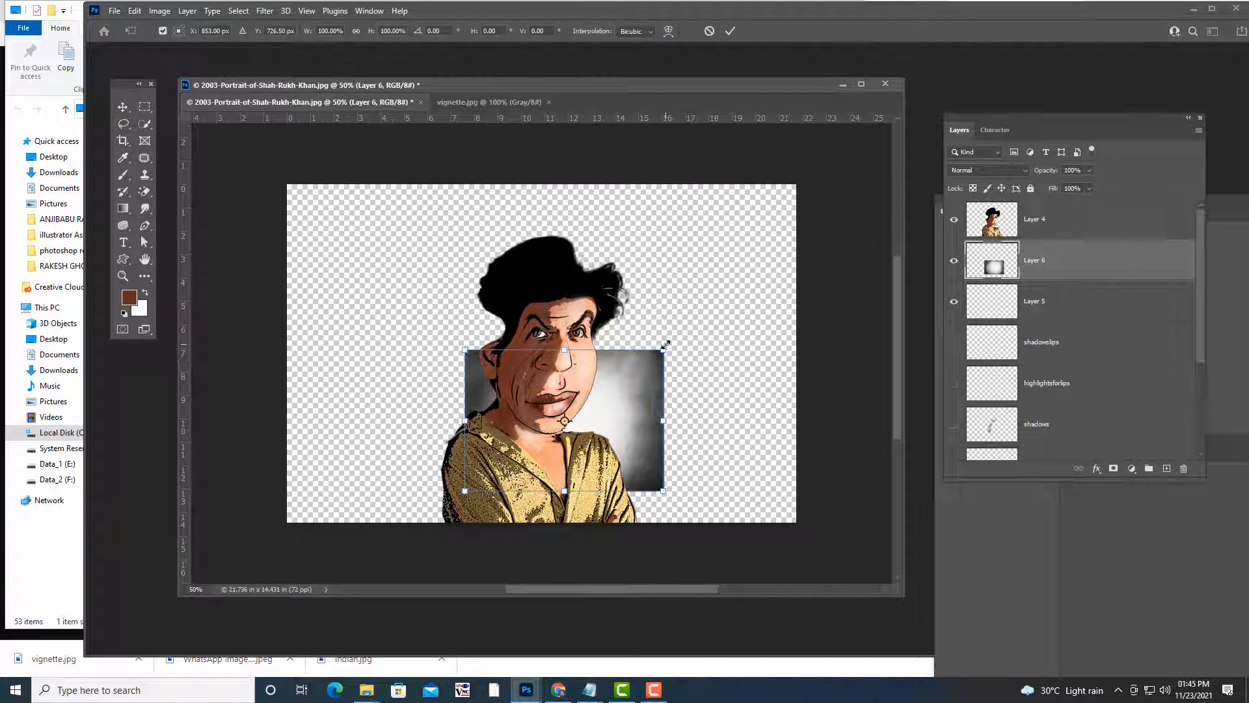
{"action": "left_click_drag", "start_coordinate": [665, 345], "coordinate": [847, 216]}
{"action": "left_click_drag", "start_coordinate": [726, 310], "coordinate": [712, 269]}
{"action": "key", "text": "Left"}
{"action": "key", "text": "Left"}
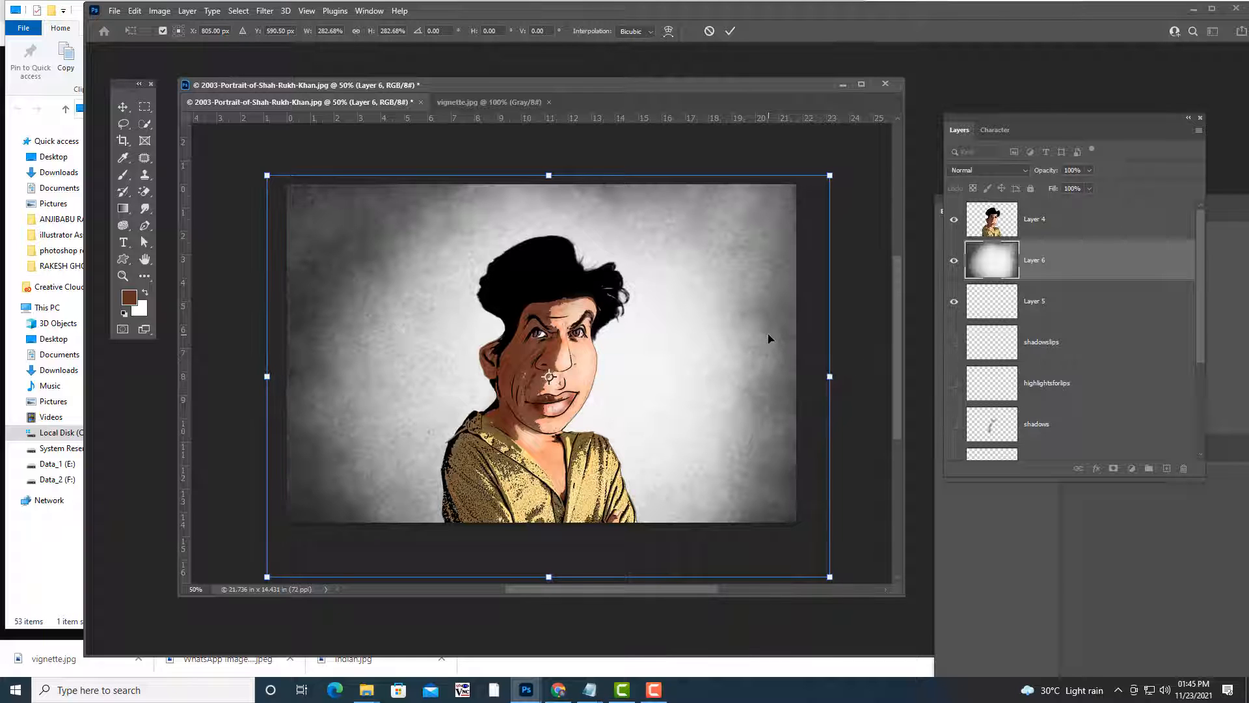
{"action": "key", "text": "Left"}
{"action": "key", "text": "Left"}
{"action": "key", "text": "Return"}
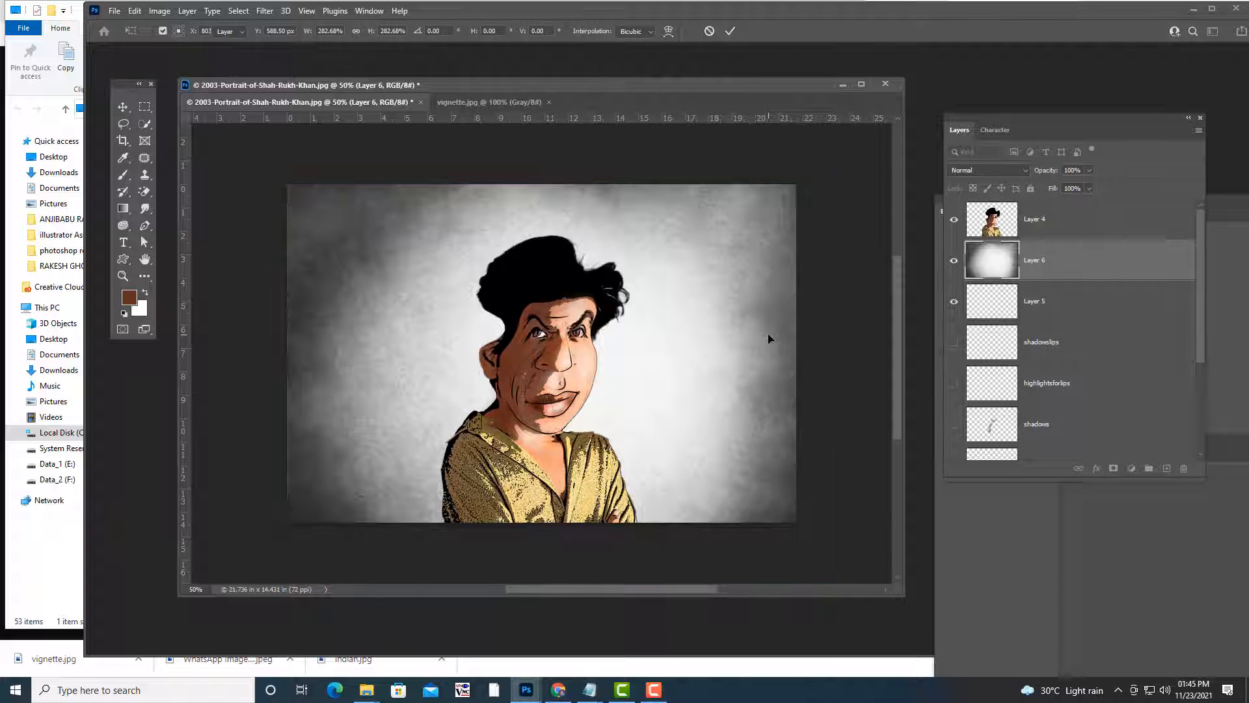
Add a new layer directly below the vignette layer and fill it with black.
{"action": "left_click", "coordinate": [1083, 229]}
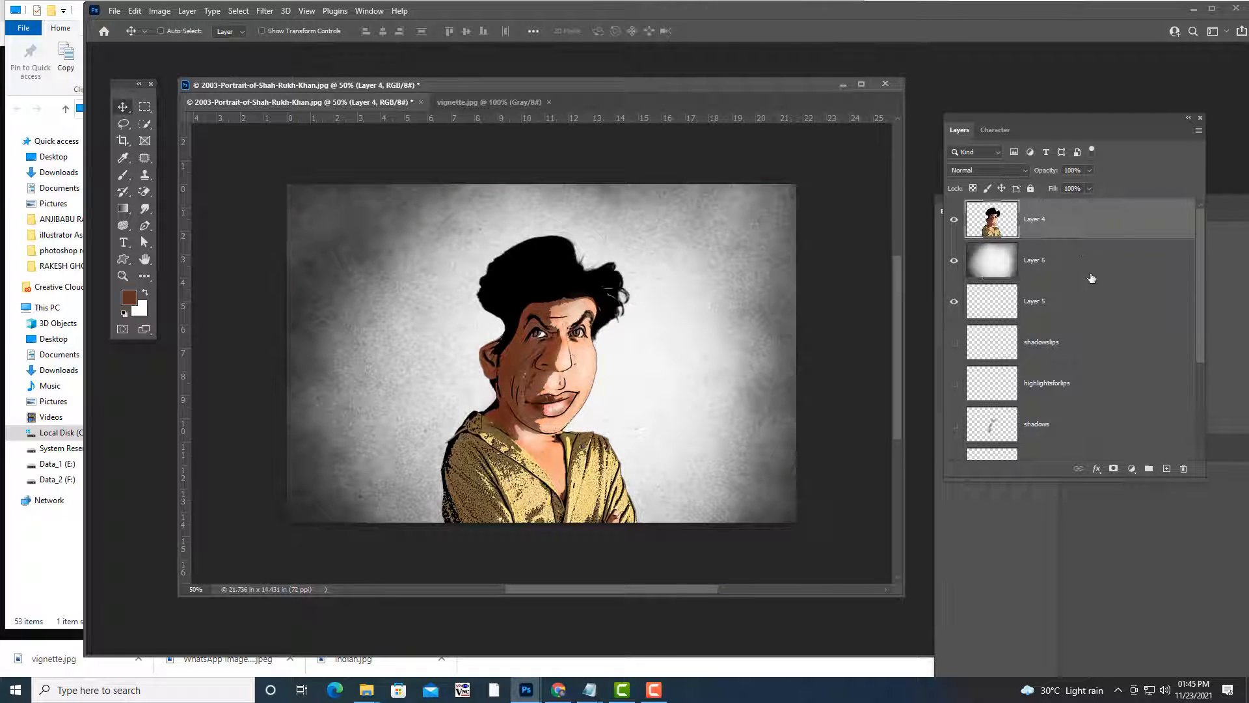
{"action": "left_click", "coordinate": [1167, 469]}
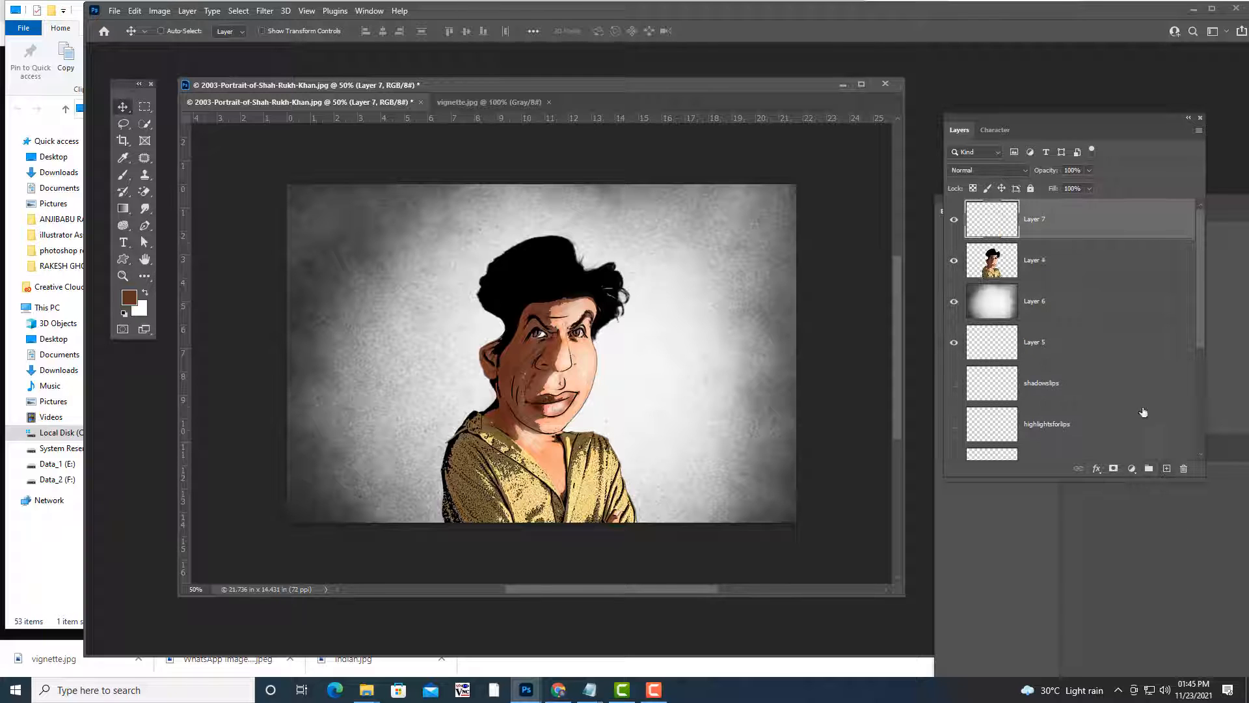
{"action": "left_click_drag", "start_coordinate": [1085, 223], "coordinate": [1084, 315]}
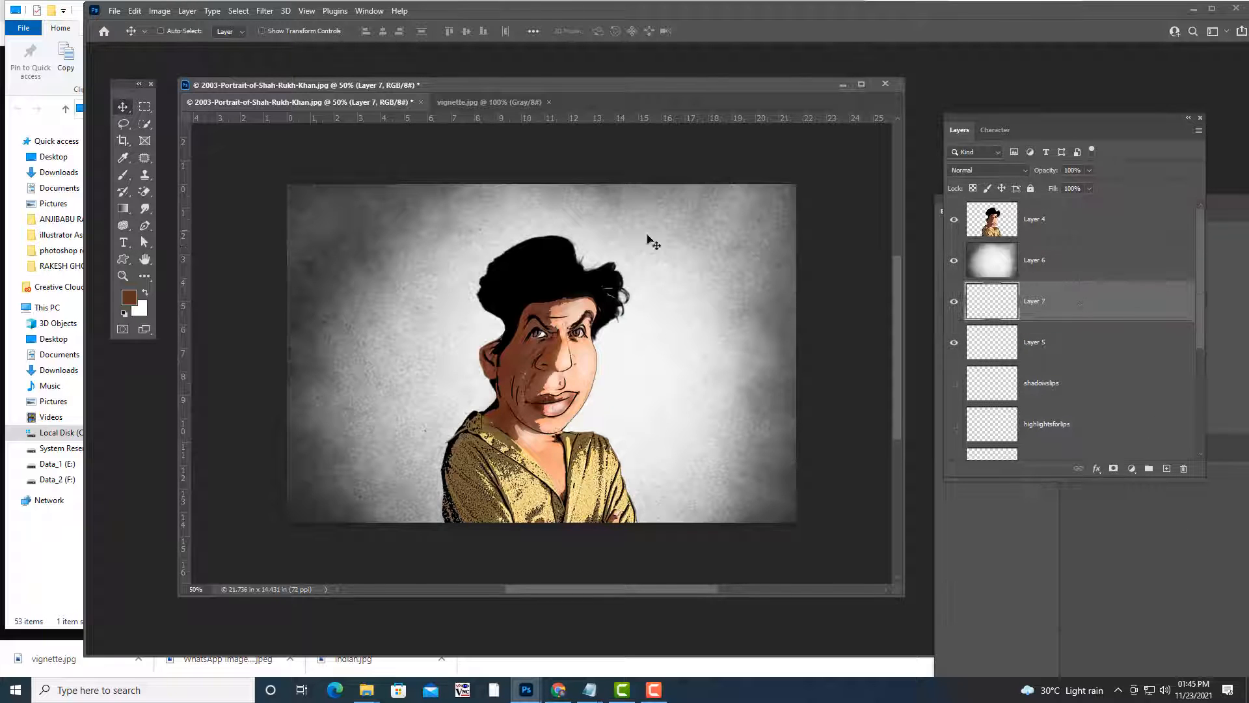
{"action": "key", "text": "d"}
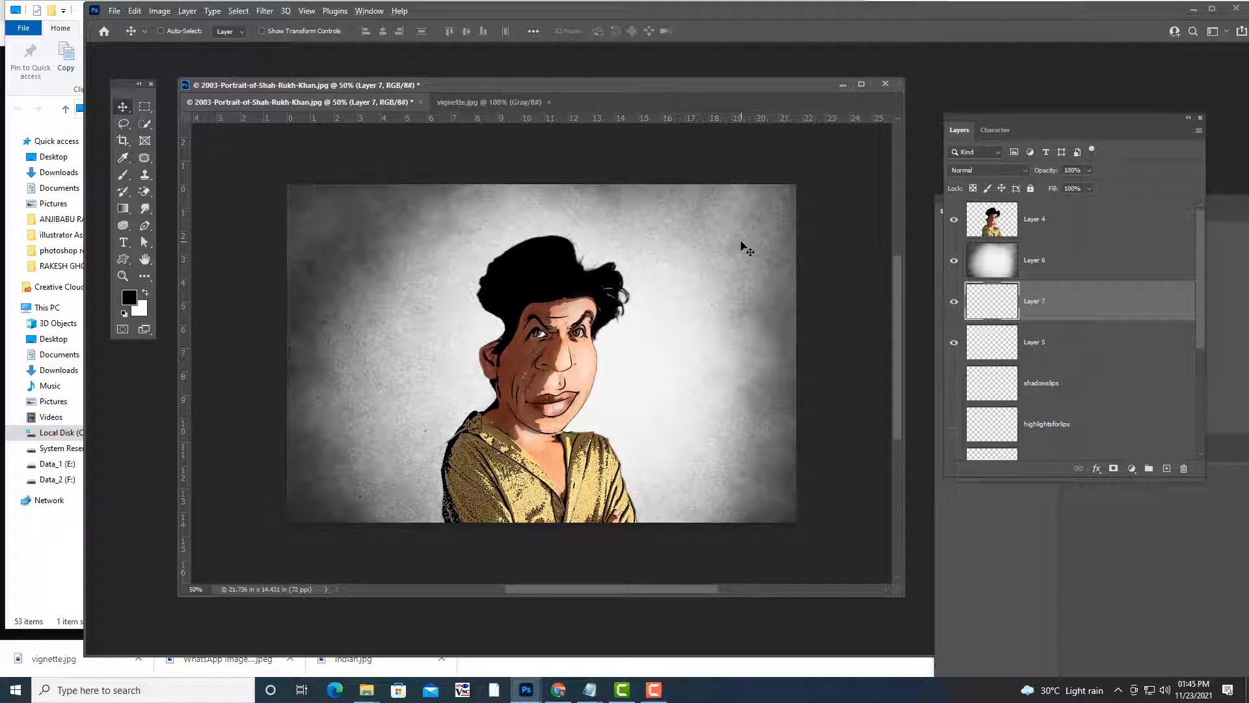
{"action": "key", "text": "alt+BackSpace"}
Keep the vignette layer in Normal blend mode and lower its opacity to 41% so the black layer darkens it.
{"action": "left_click", "coordinate": [1025, 259]}
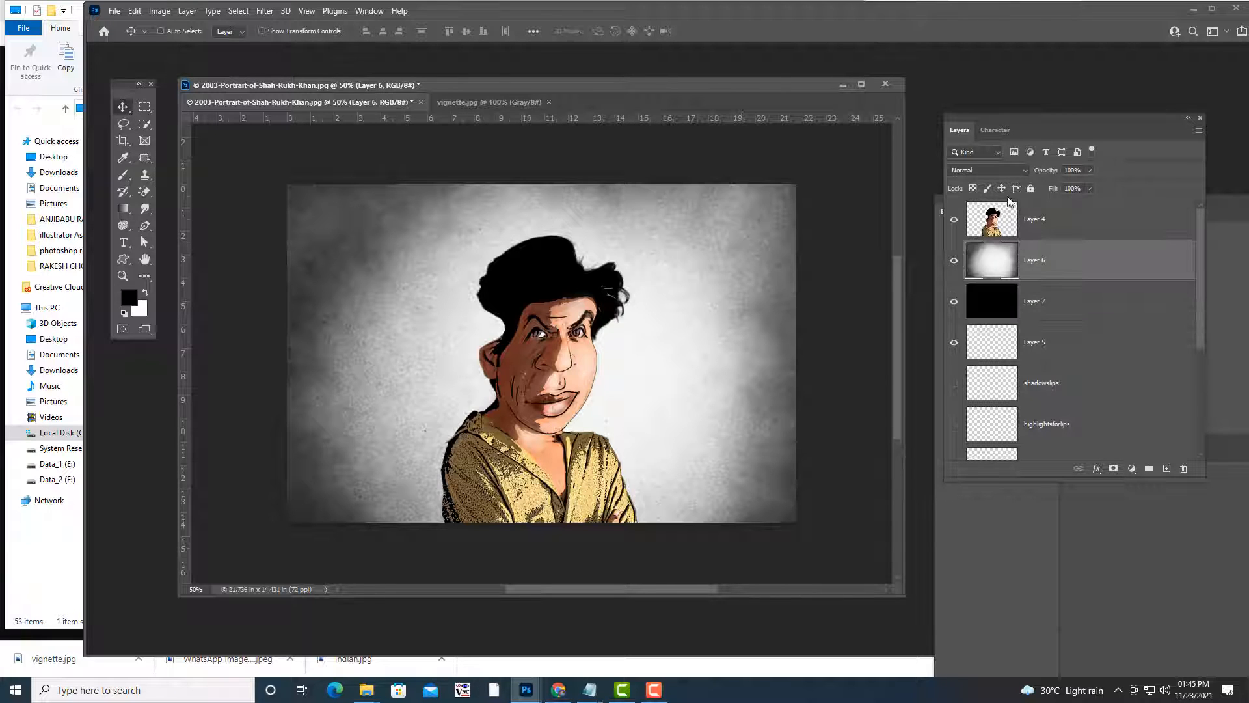
{"action": "left_click", "coordinate": [988, 170]}
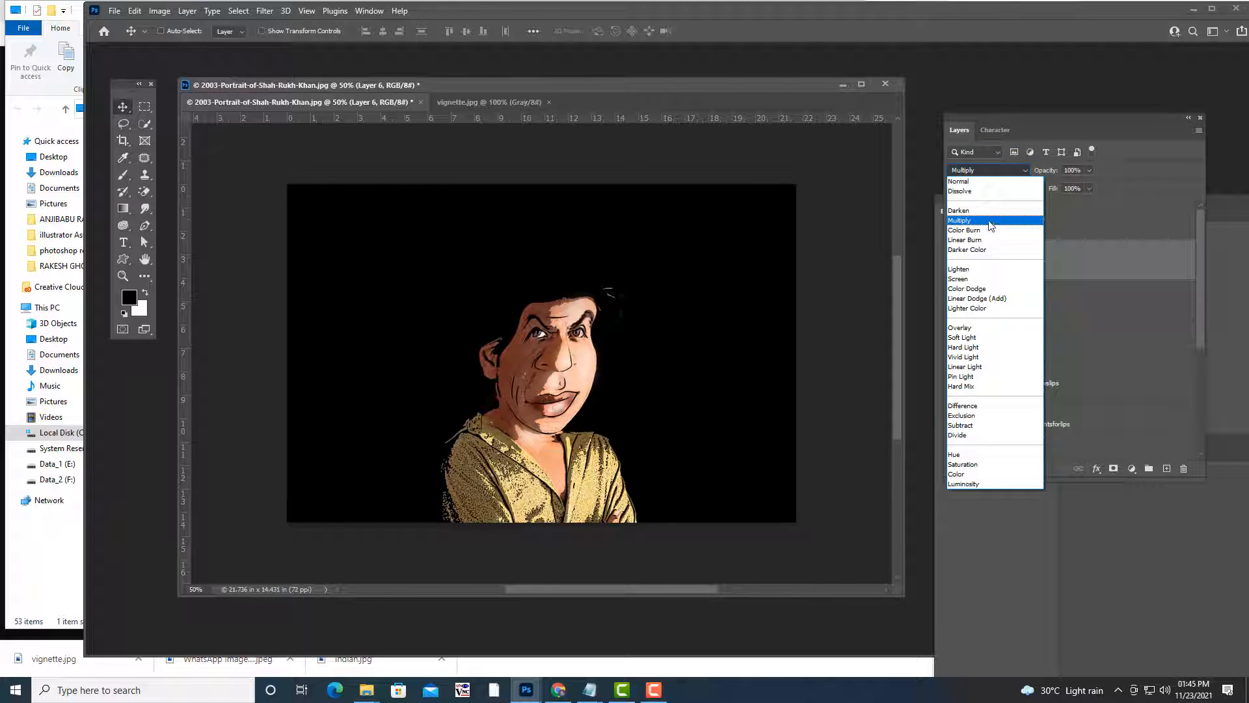
{"action": "left_click", "coordinate": [981, 182]}
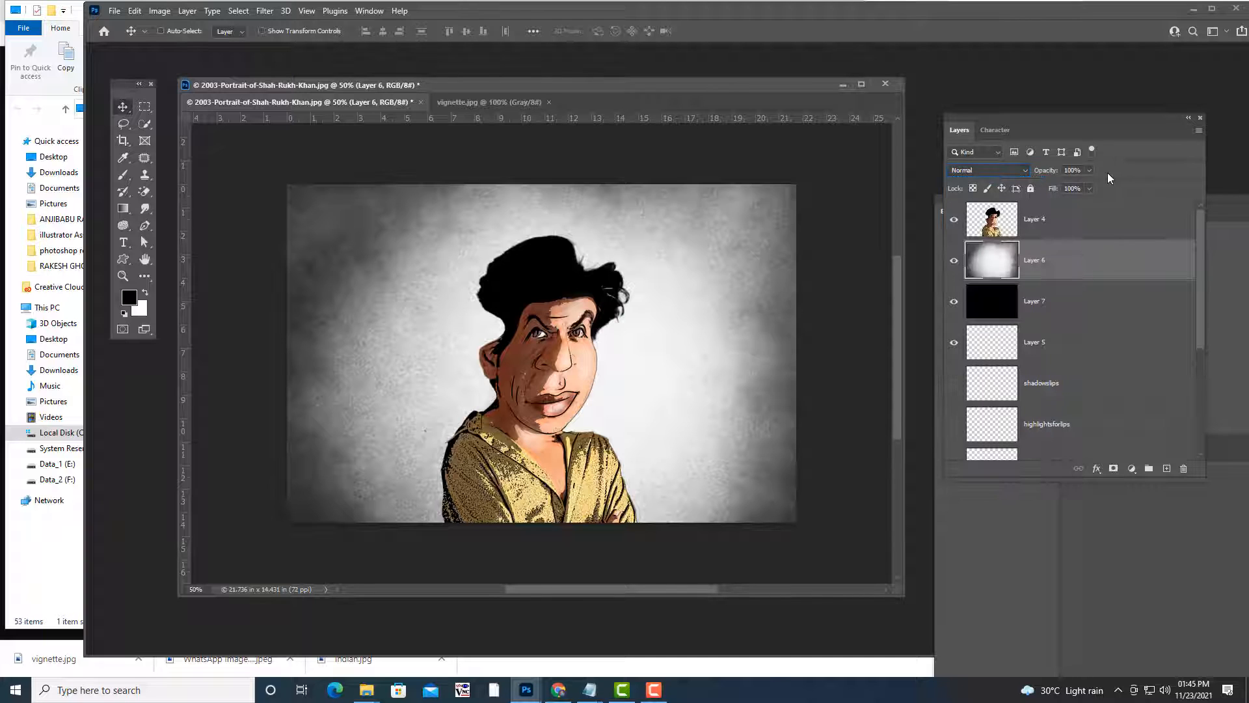
{"action": "left_click", "coordinate": [1089, 170]}
{"action": "left_click_drag", "start_coordinate": [1088, 184], "coordinate": [1070, 186]}
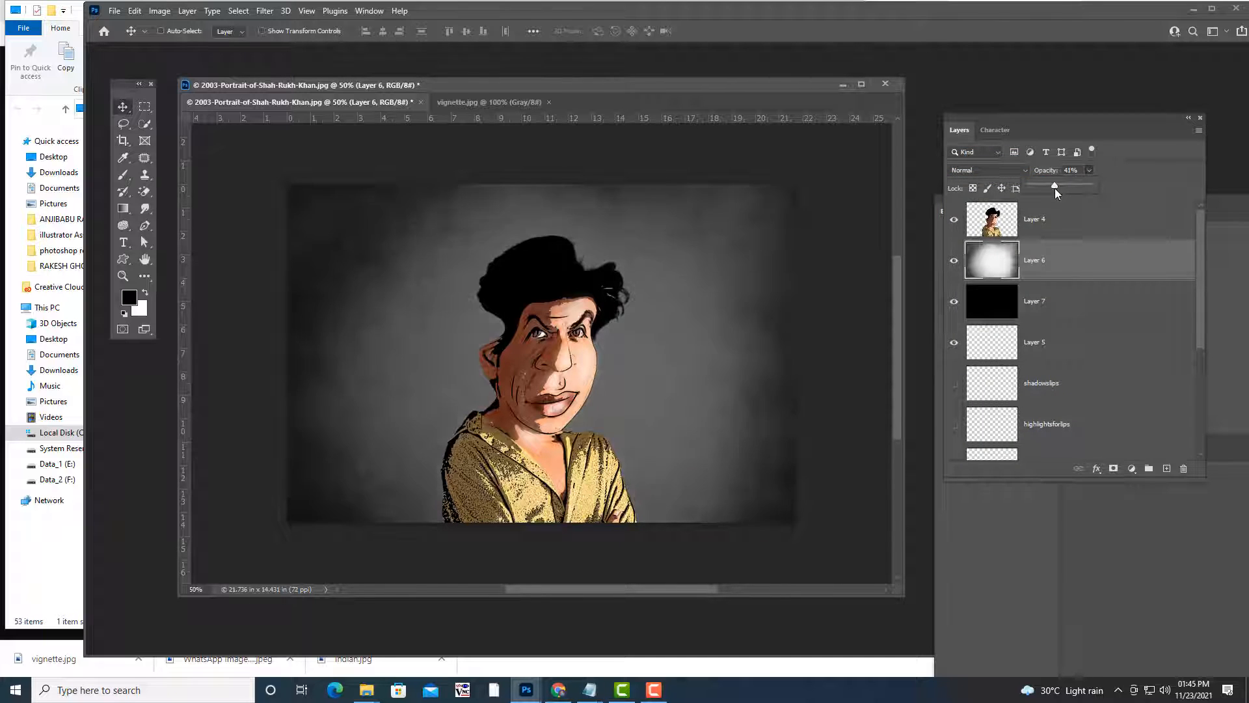
{"action": "left_click", "coordinate": [1083, 221]}
{"action": "left_click_drag", "start_coordinate": [1032, 114], "coordinate": [1070, 107]}
{"action": "left_click", "coordinate": [1147, 256]}
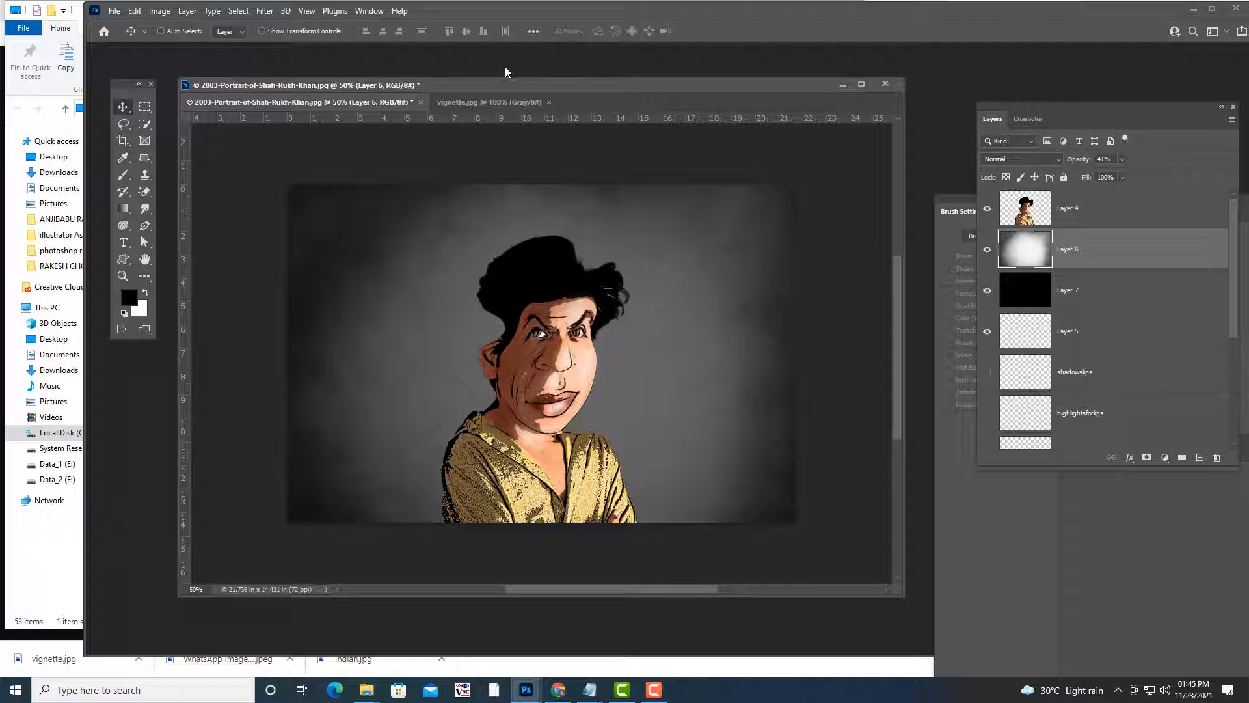
Choose the Charcoal Large Smear brush from the legacy default brushes for painting on the background.
{"action": "left_click_drag", "start_coordinate": [508, 88], "coordinate": [555, 85]}
{"action": "key", "text": "b"}
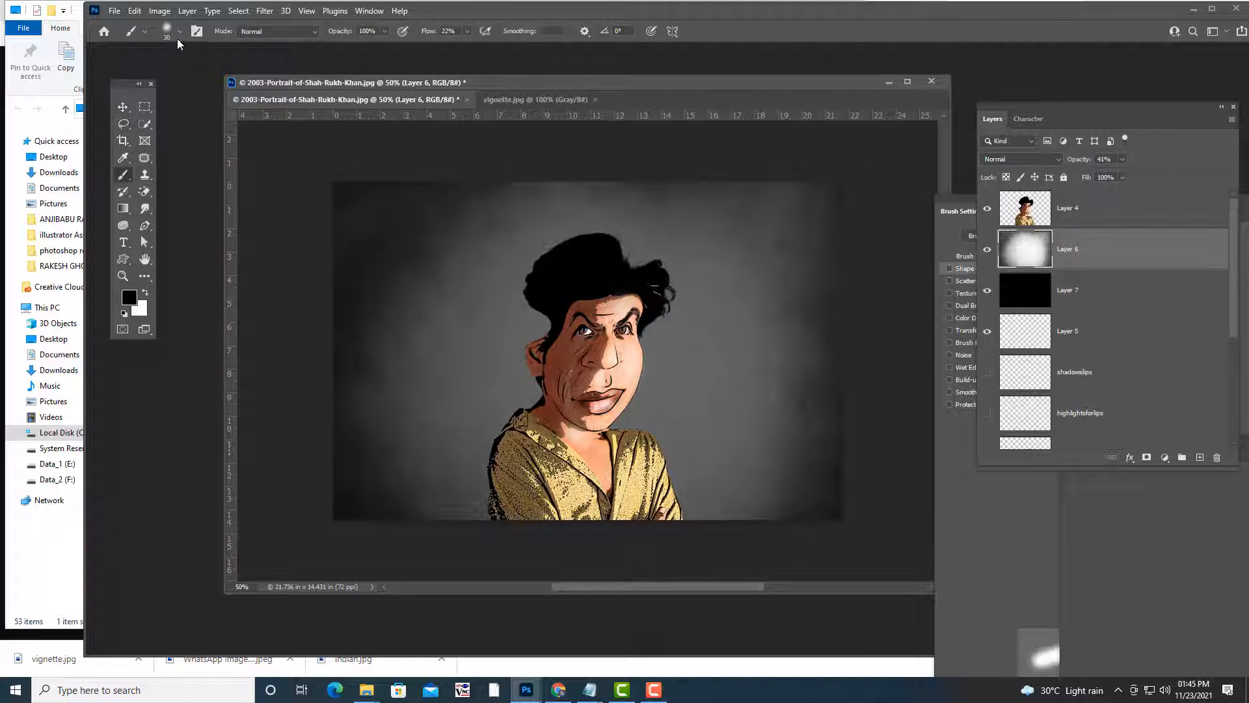
{"action": "left_click", "coordinate": [180, 31]}
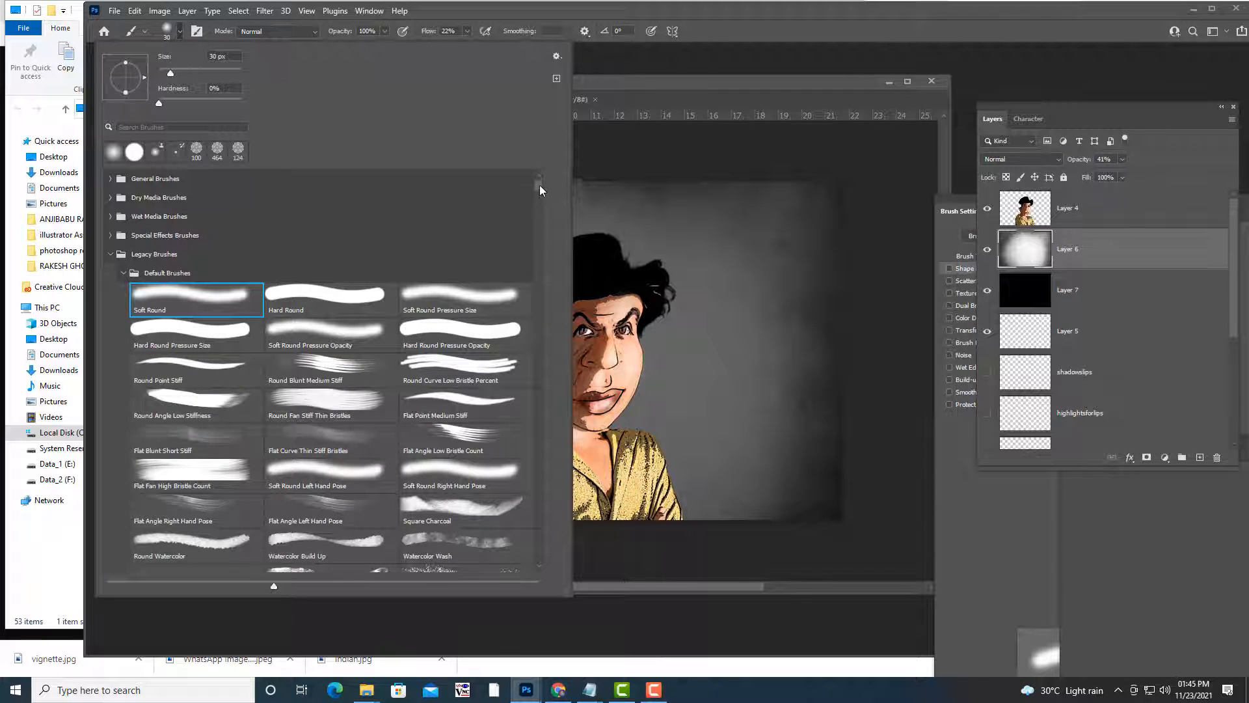
{"action": "left_click_drag", "start_coordinate": [540, 186], "coordinate": [555, 426]}
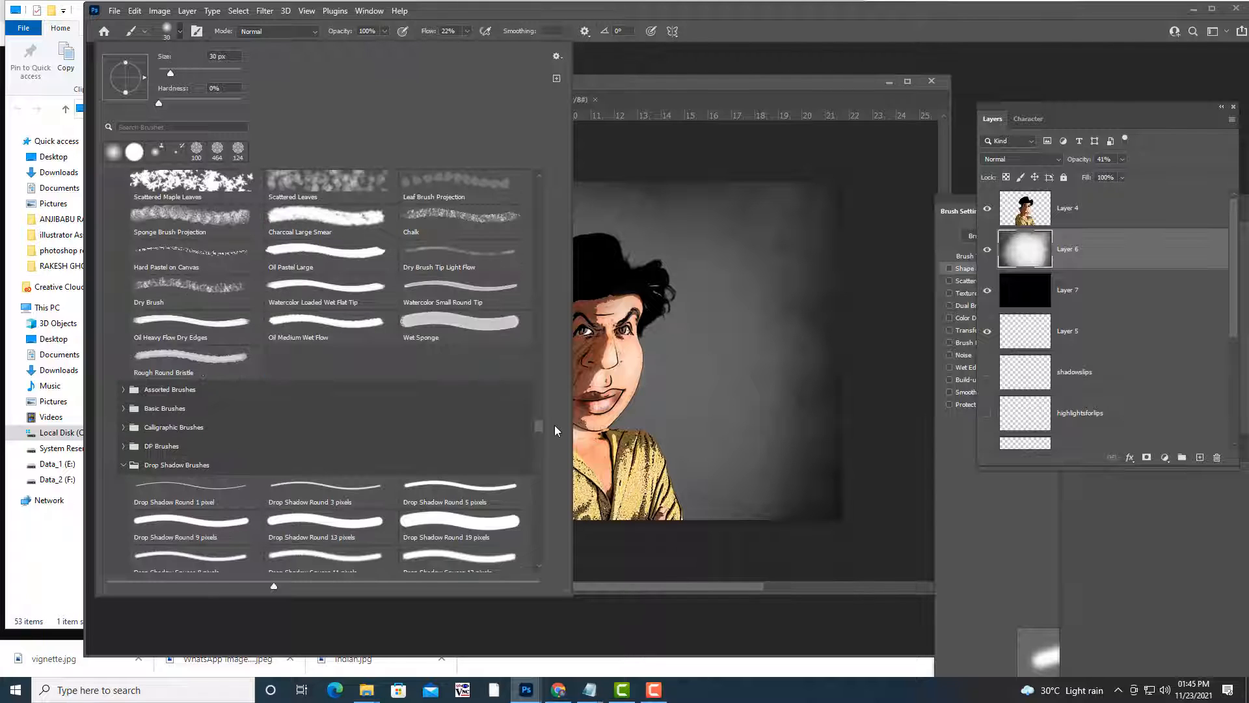
{"action": "left_click_drag", "start_coordinate": [555, 426], "coordinate": [556, 417]}
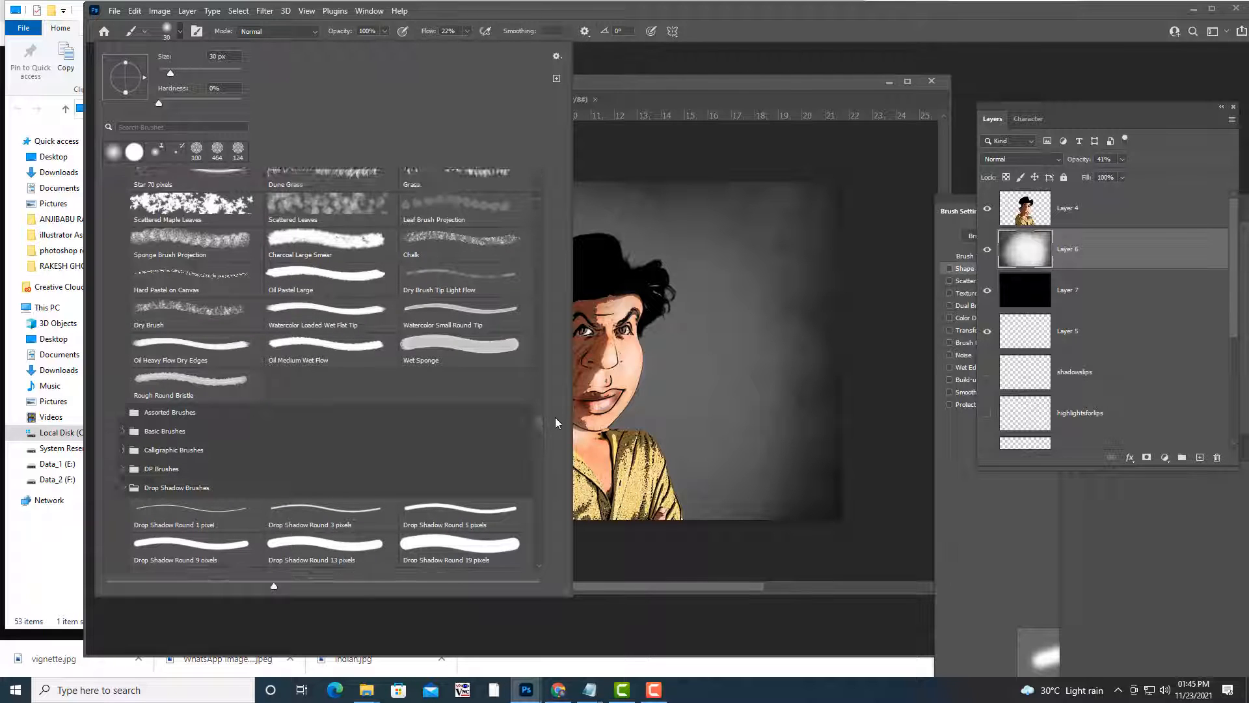
{"action": "left_click", "coordinate": [299, 490]}
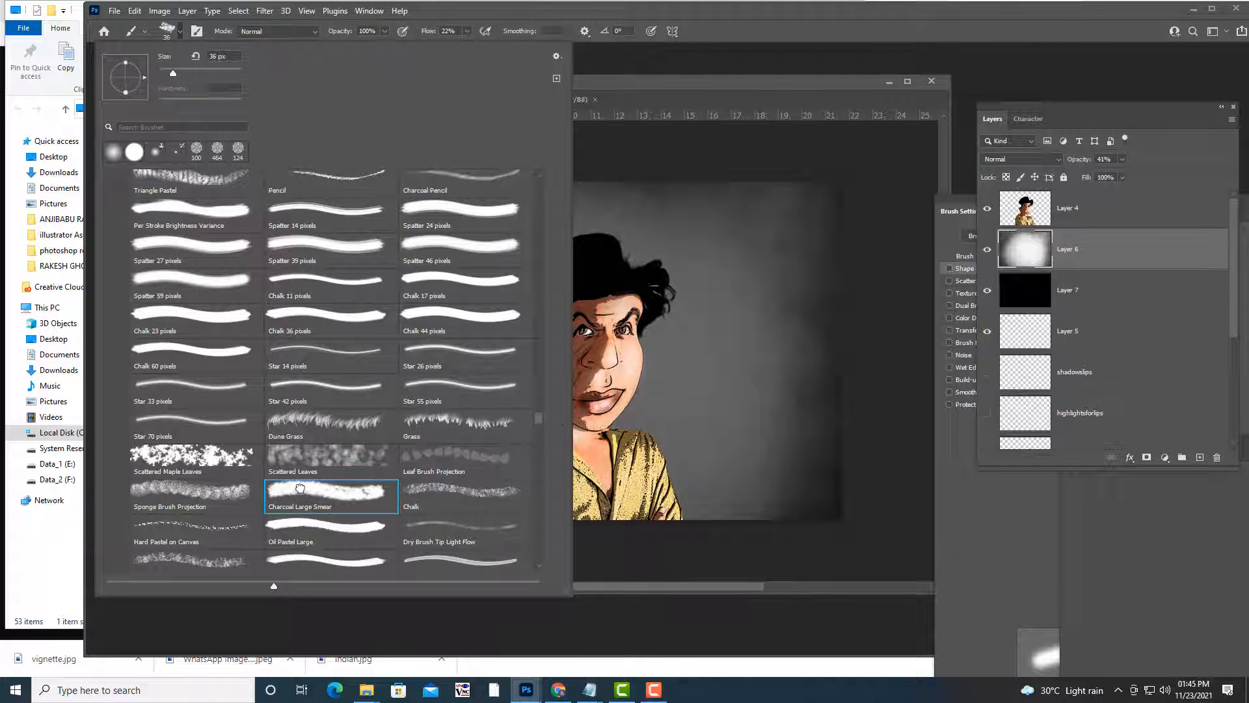
{"action": "left_click", "coordinate": [695, 81]}
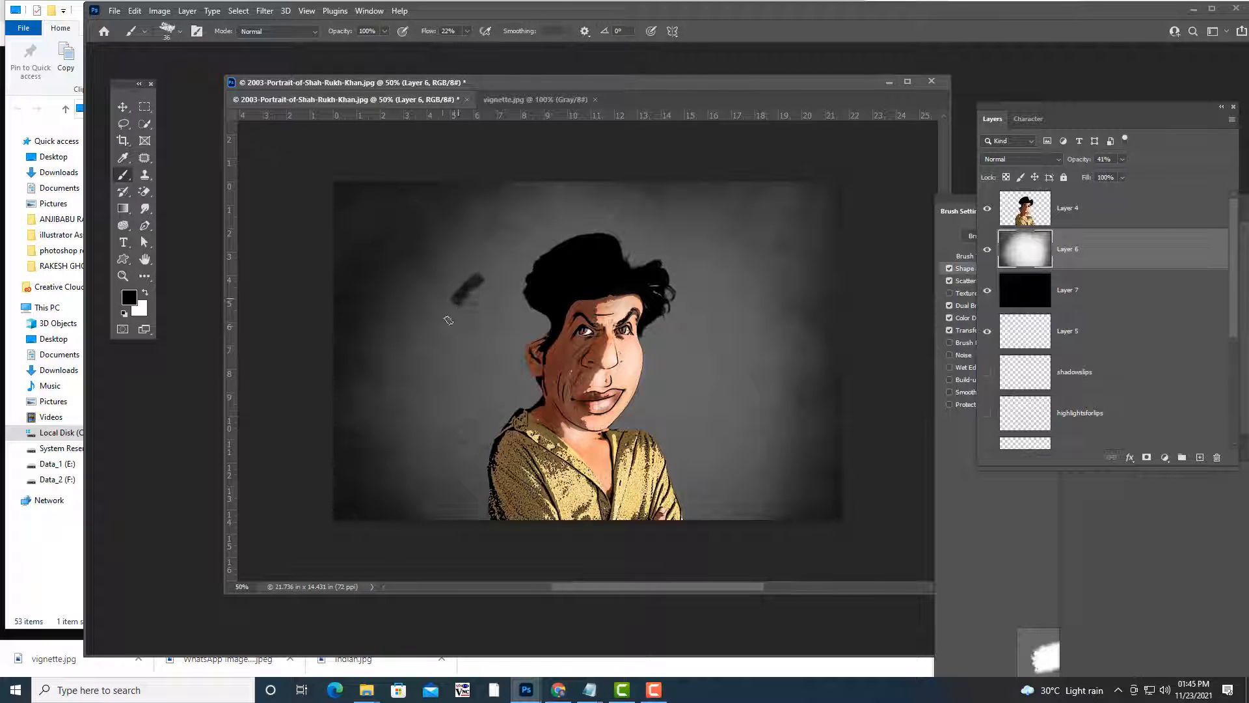
Set the foreground colour to pure red (ff0000) and add an empty layer between the caricature and the vignette.
{"action": "left_click", "coordinate": [132, 298]}
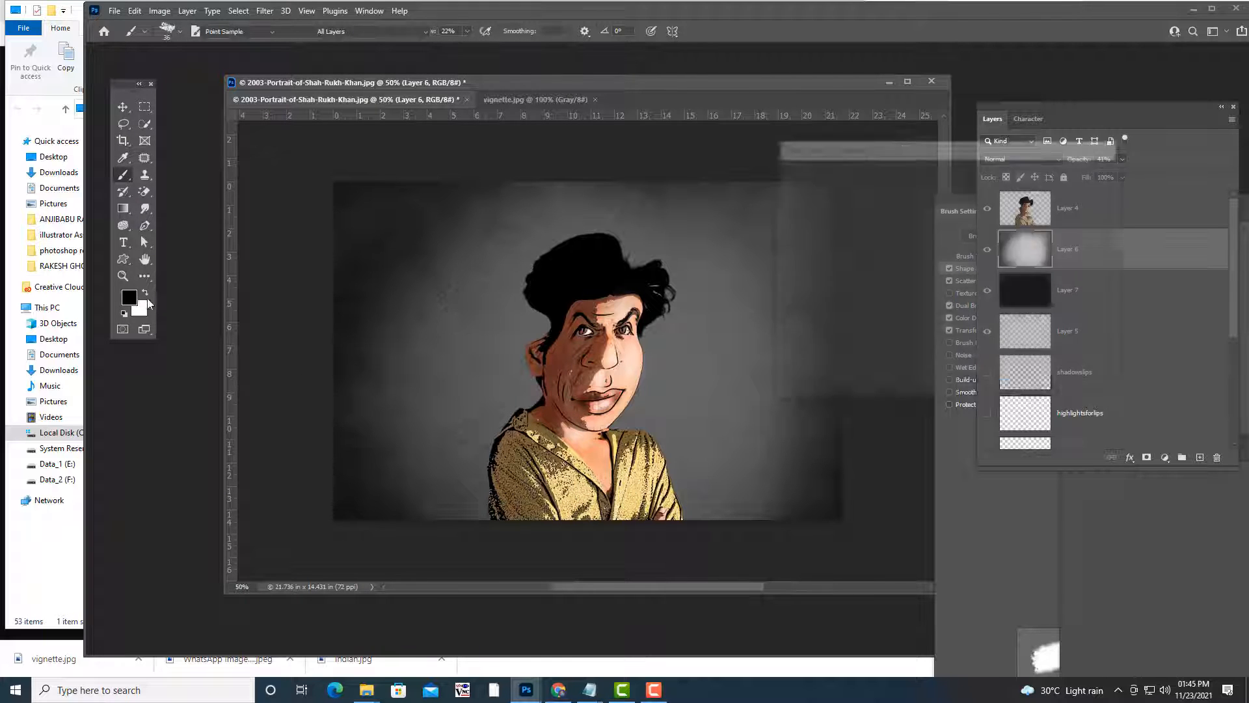
{"action": "left_click", "coordinate": [947, 181]}
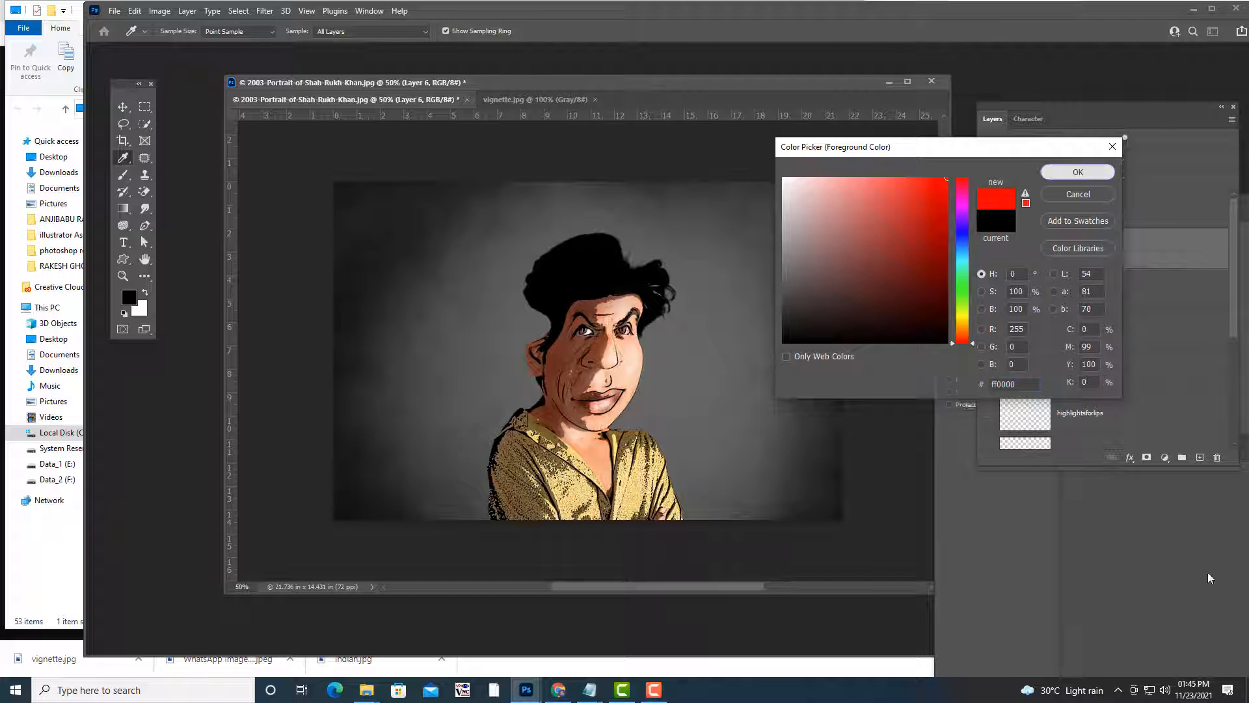
{"action": "key", "text": "Return"}
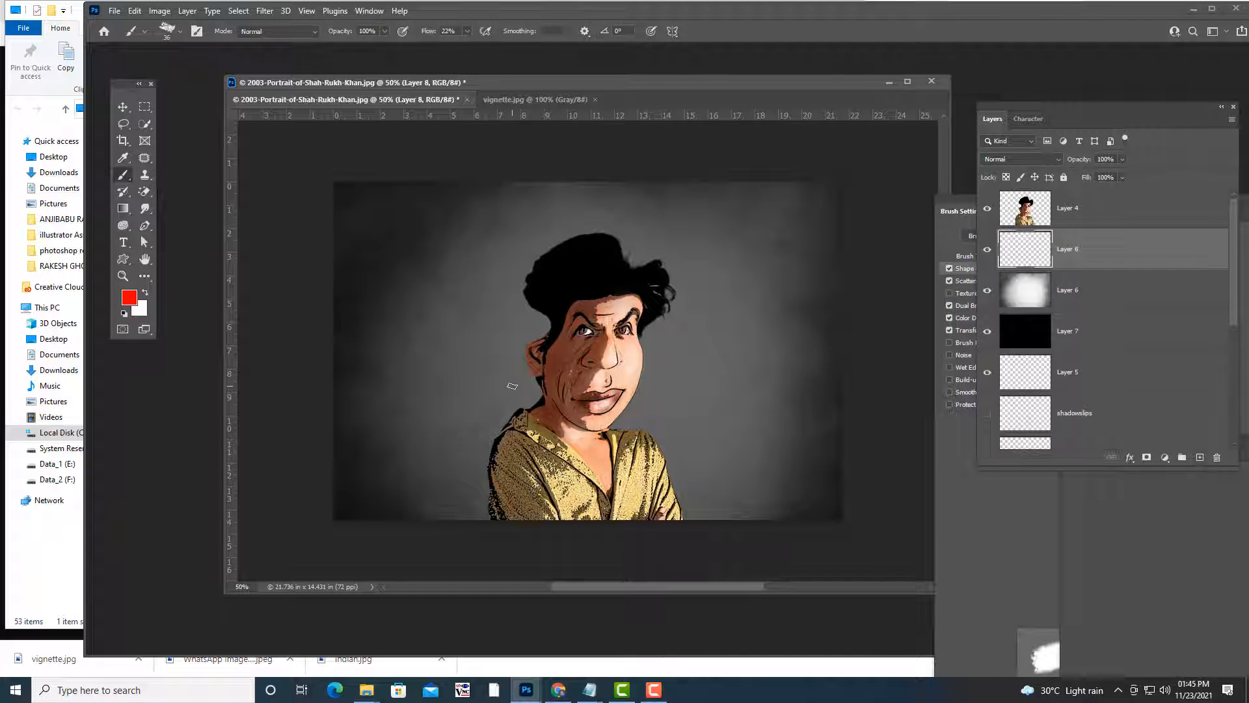
Enlarge the brush to 150 px and paint a rough red patch behind the caricature's head on both sides of the face.
{"action": "key", "text": "bracketright"}
{"action": "key", "text": "bracketright"}
{"action": "key", "text": "bracketright"}
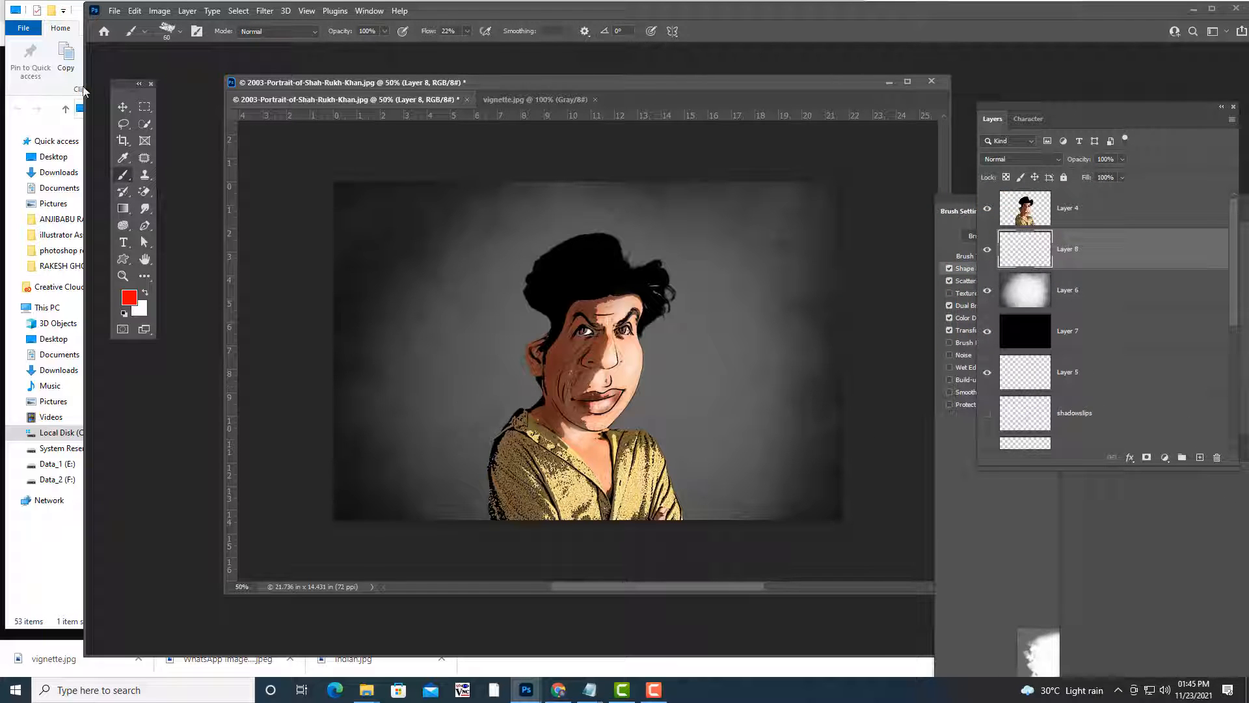
{"action": "key", "text": "bracketright"}
{"action": "key", "text": "bracketright"}
{"action": "key", "text": "bracketright"}
{"action": "key", "text": "bracketright"}
{"action": "key", "text": "bracketright"}
{"action": "key", "text": "bracketright"}
{"action": "mouse_move", "coordinate": [521, 354]}
{"action": "left_mouse_down"}
{"action": "mouse_move", "coordinate": [644, 270]}
{"action": "mouse_move", "coordinate": [583, 319]}
{"action": "mouse_move", "coordinate": [664, 353]}
{"action": "mouse_move", "coordinate": [644, 427]}
{"action": "left_mouse_up"}
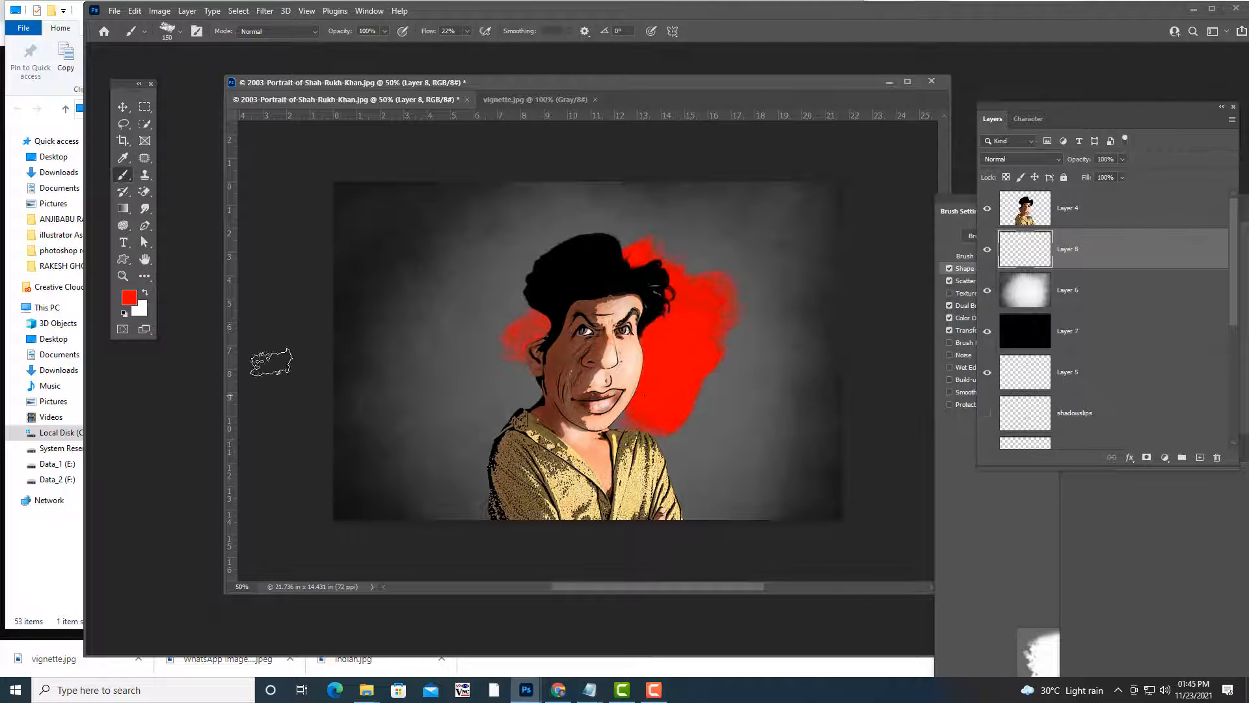
Set the foreground colour to dark green (03780e) and paint patches beside the face on the ear side and above the opposite shoulder.
{"action": "left_click", "coordinate": [130, 298]}
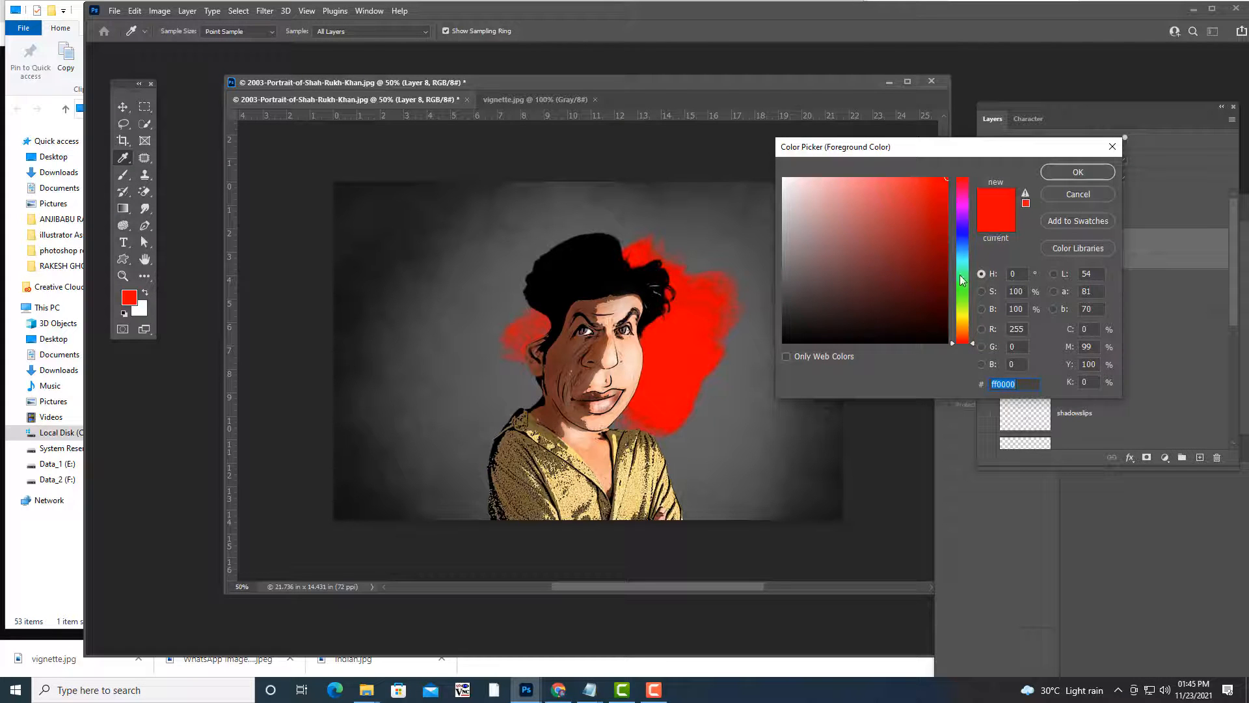
{"action": "left_click_drag", "start_coordinate": [962, 280], "coordinate": [962, 285]}
{"action": "left_click", "coordinate": [944, 265]}
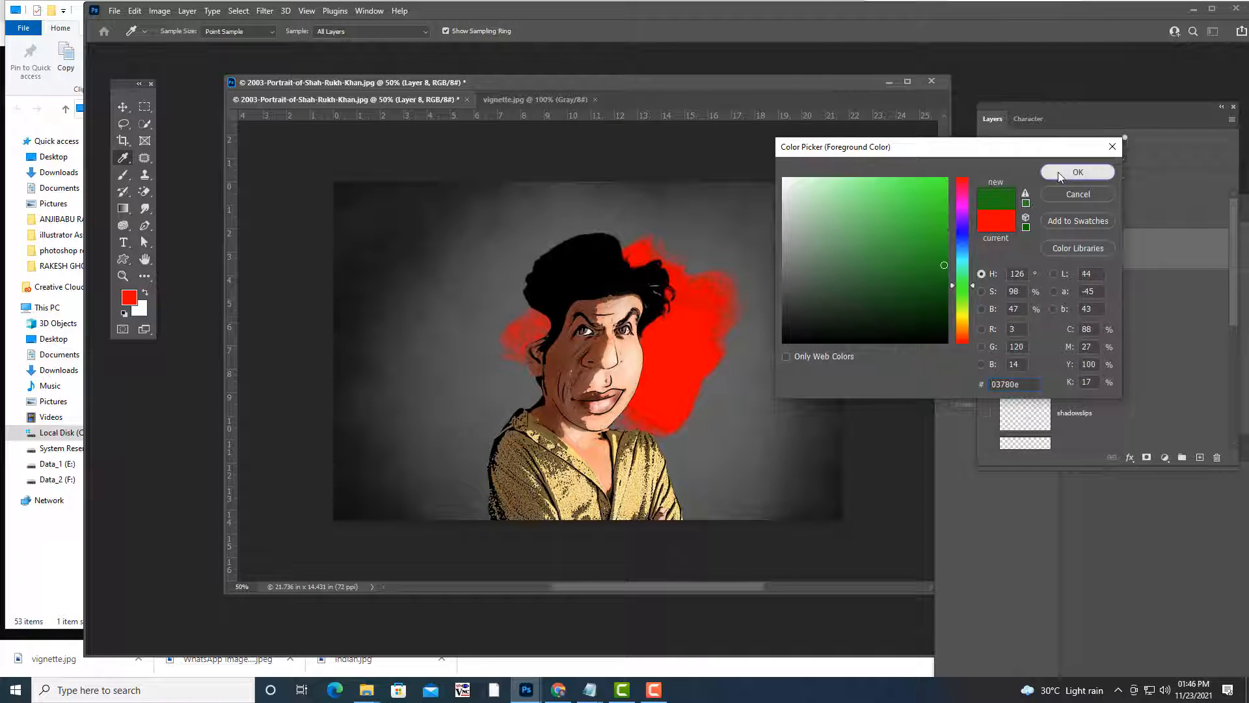
{"action": "left_click", "coordinate": [1078, 172]}
{"action": "key", "text": "b"}
{"action": "left_click_drag", "start_coordinate": [523, 367], "coordinate": [501, 391]}
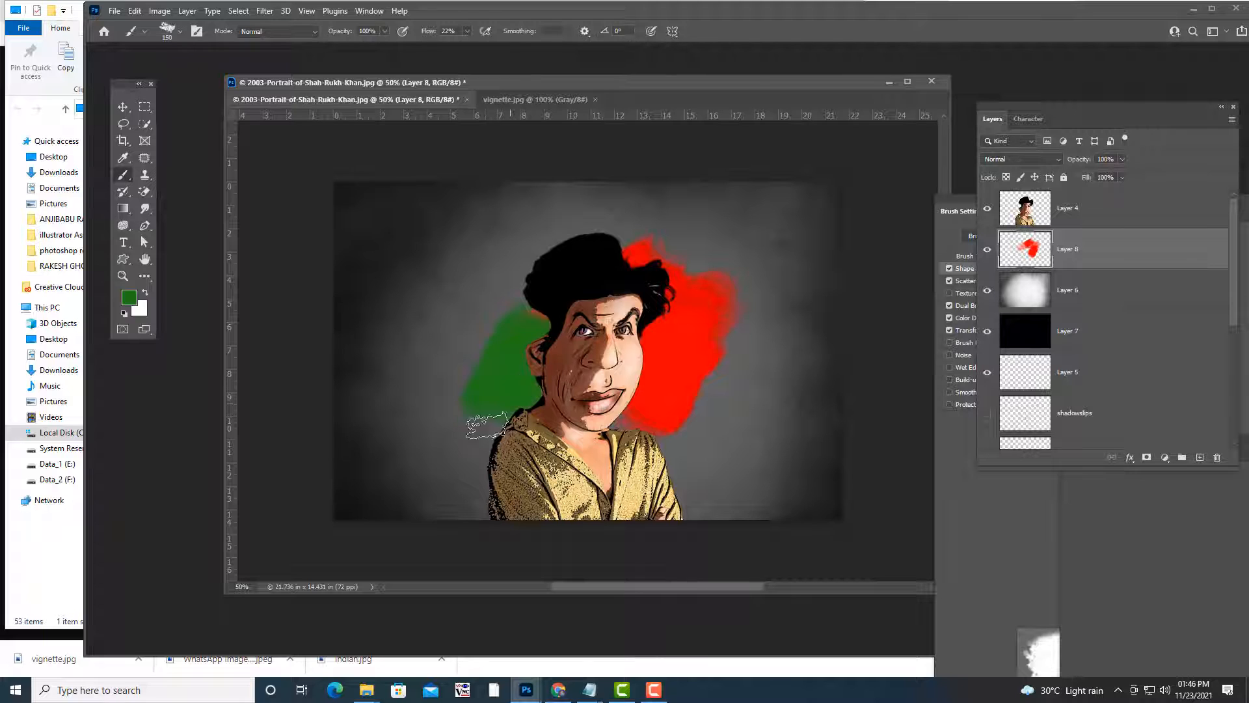
{"action": "mouse_move", "coordinate": [635, 411]}
{"action": "left_mouse_down"}
{"action": "mouse_move", "coordinate": [686, 445]}
{"action": "mouse_move", "coordinate": [657, 442]}
{"action": "left_mouse_up"}
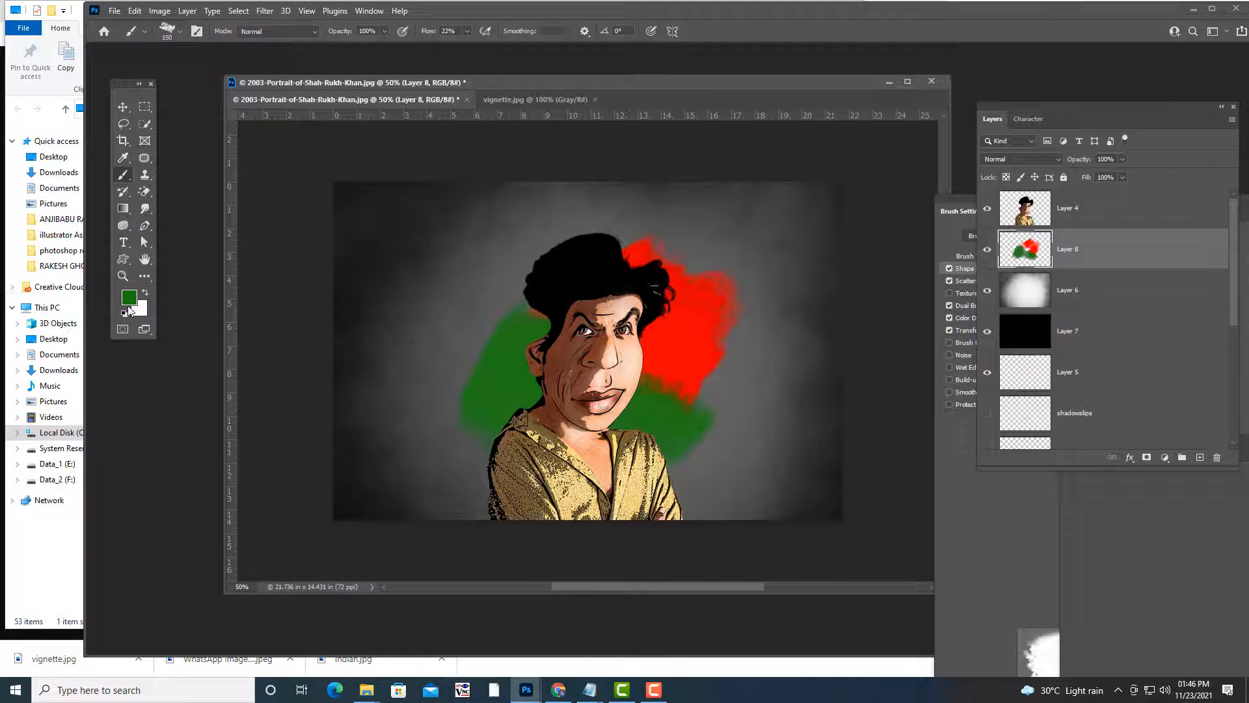
Set the foreground colour to dark blue (1c0378) and paint a rough patch behind the hair above the green area beside the ear.
{"action": "left_click", "coordinate": [129, 298]}
{"action": "left_click", "coordinate": [964, 228]}
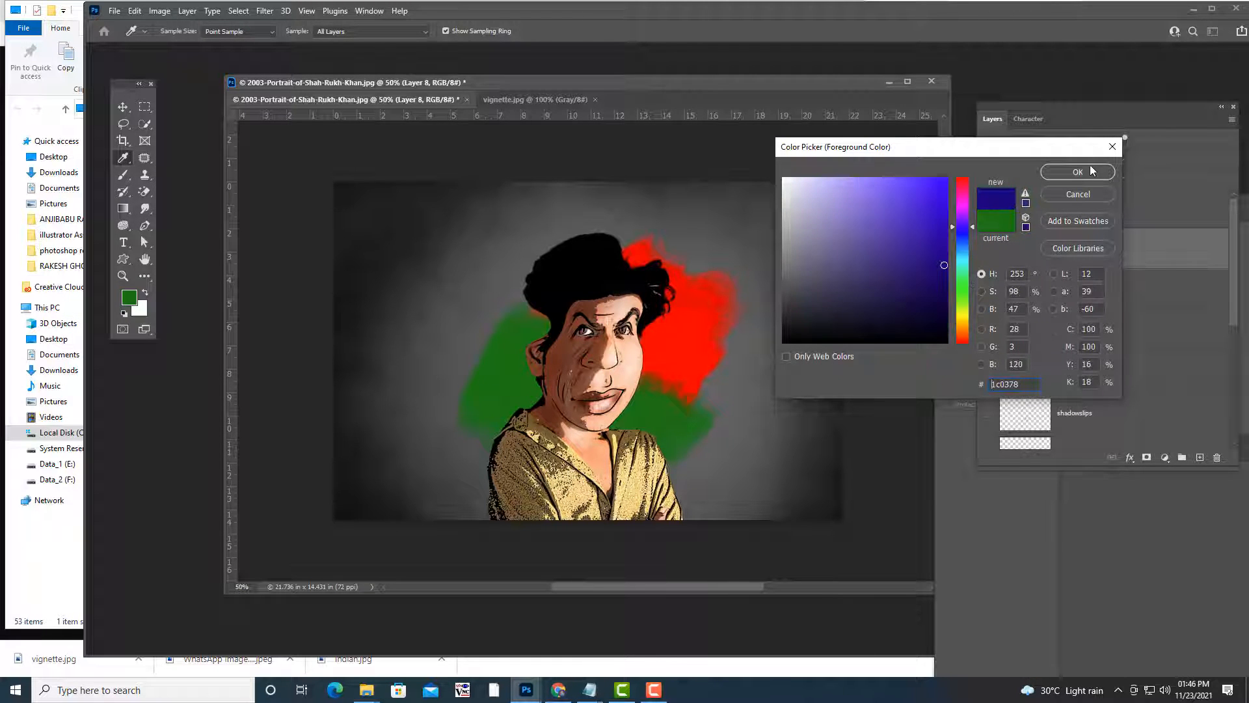
{"action": "left_click", "coordinate": [1078, 172]}
{"action": "mouse_move", "coordinate": [529, 243]}
{"action": "left_mouse_down"}
{"action": "mouse_move", "coordinate": [473, 366]}
{"action": "mouse_move", "coordinate": [452, 342]}
{"action": "mouse_move", "coordinate": [419, 355]}
{"action": "mouse_move", "coordinate": [460, 339]}
{"action": "left_mouse_up"}
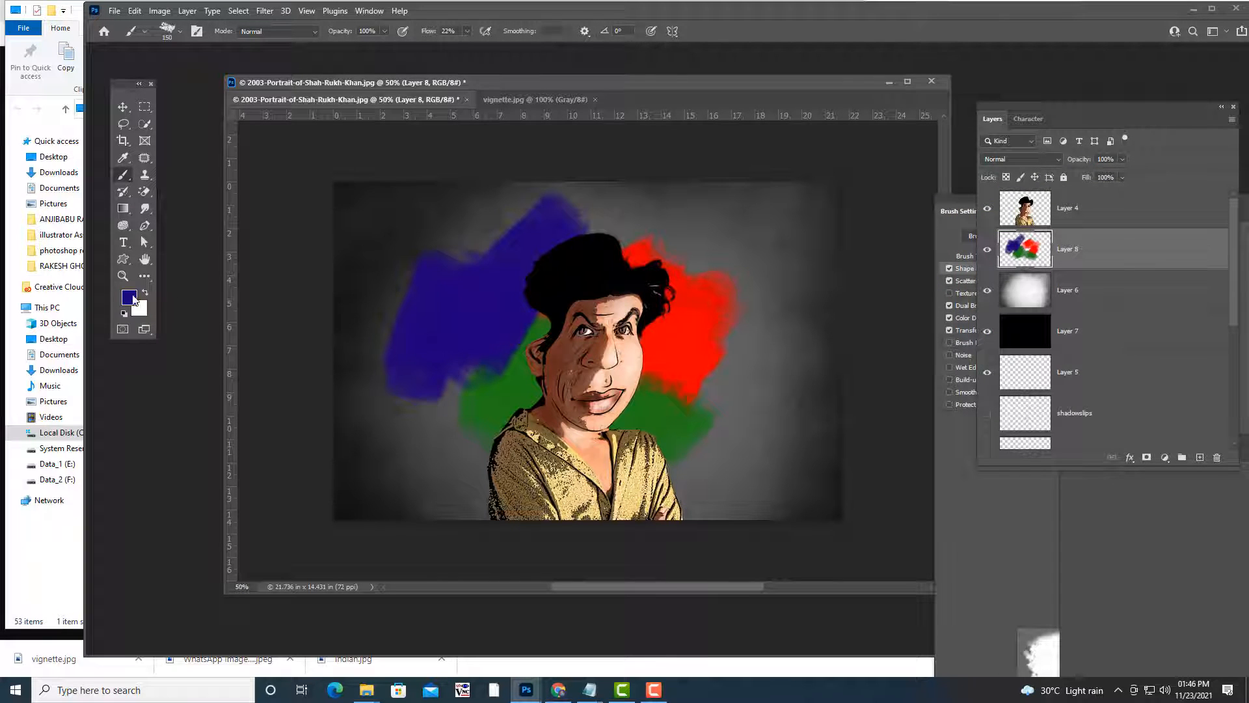
Choose a bright sky blue foreground colour and paint an arc from above the head down around the red patch to the canvas bottom.
{"action": "left_click", "coordinate": [128, 298]}
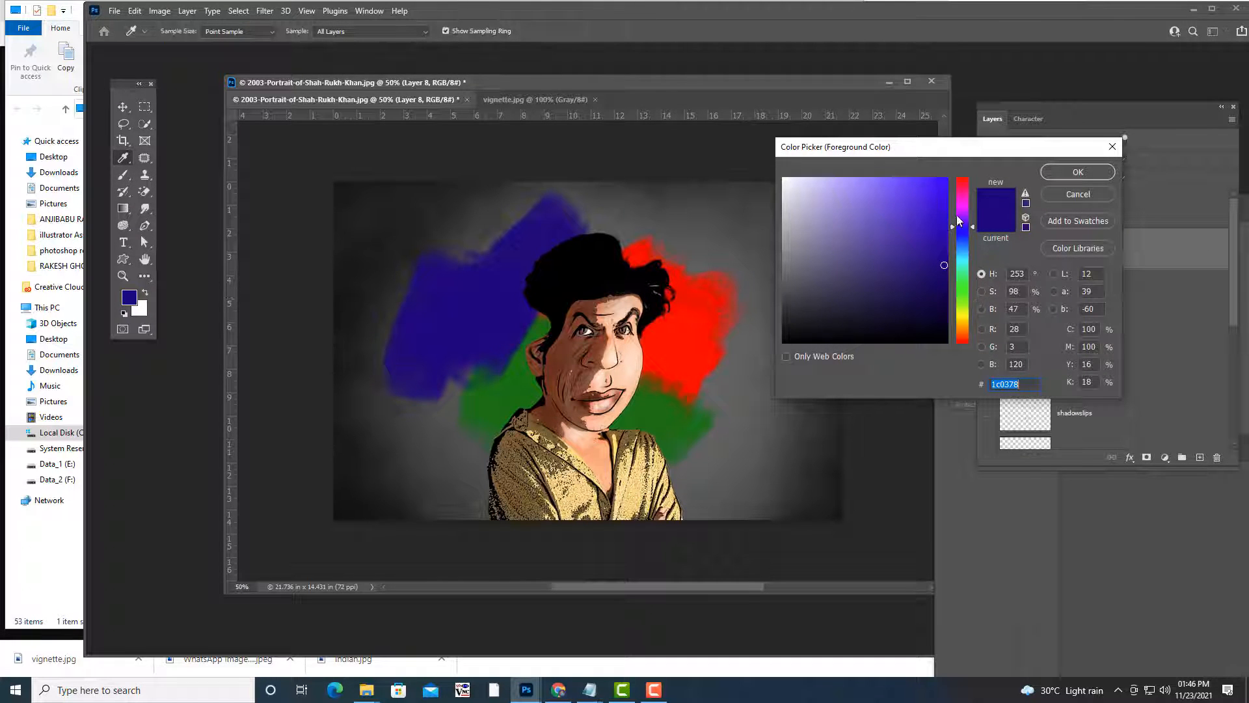
{"action": "left_click", "coordinate": [968, 253]}
{"action": "left_click", "coordinate": [935, 188]}
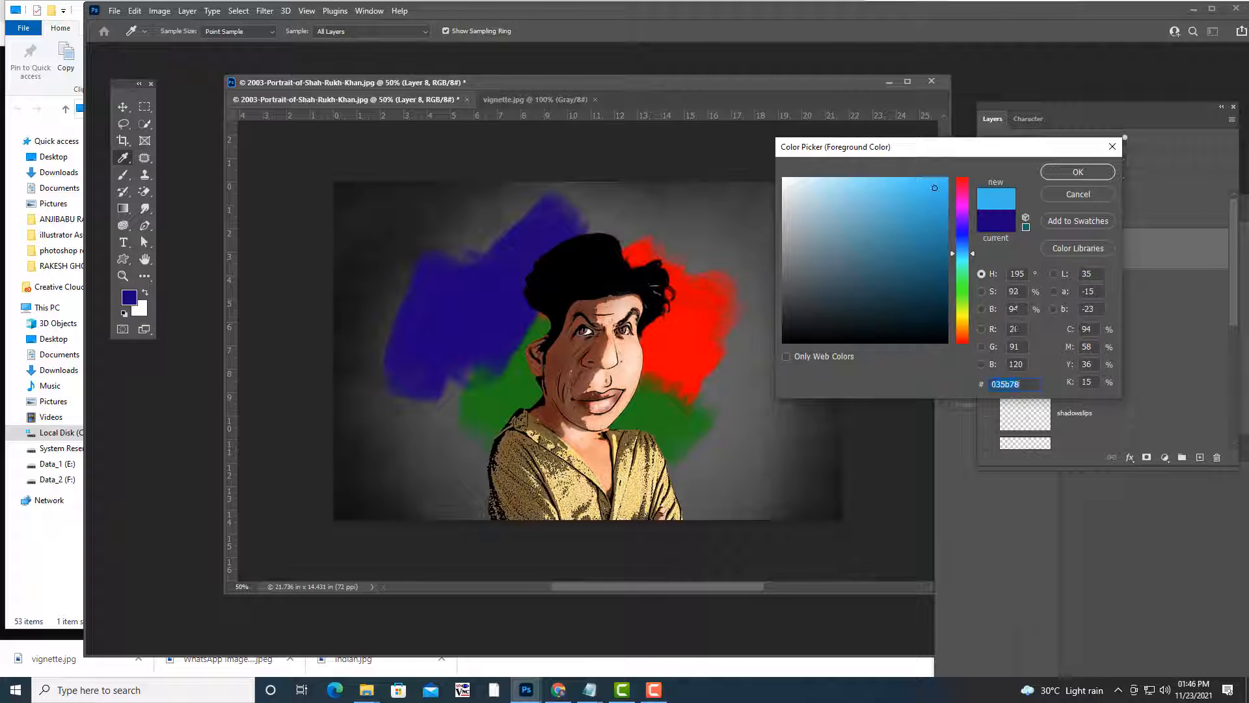
{"action": "left_click", "coordinate": [1073, 173]}
{"action": "mouse_move", "coordinate": [619, 208]}
{"action": "left_mouse_down"}
{"action": "mouse_move", "coordinate": [703, 273]}
{"action": "mouse_move", "coordinate": [725, 336]}
{"action": "mouse_move", "coordinate": [703, 508]}
{"action": "mouse_move", "coordinate": [745, 462]}
{"action": "left_mouse_up"}
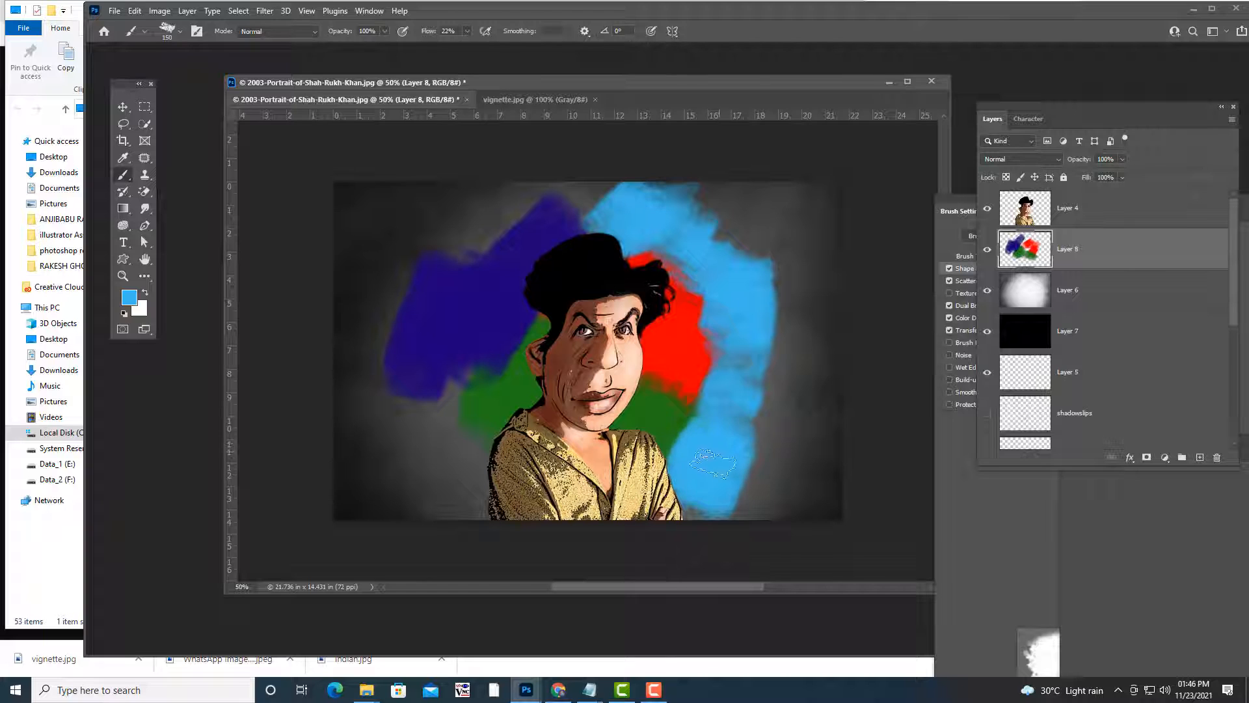
Set the foreground colour to magenta (ec13ef) and paint a patch below the dark blue area and a streak over the sky blue arc.
{"action": "left_click", "coordinate": [129, 297]}
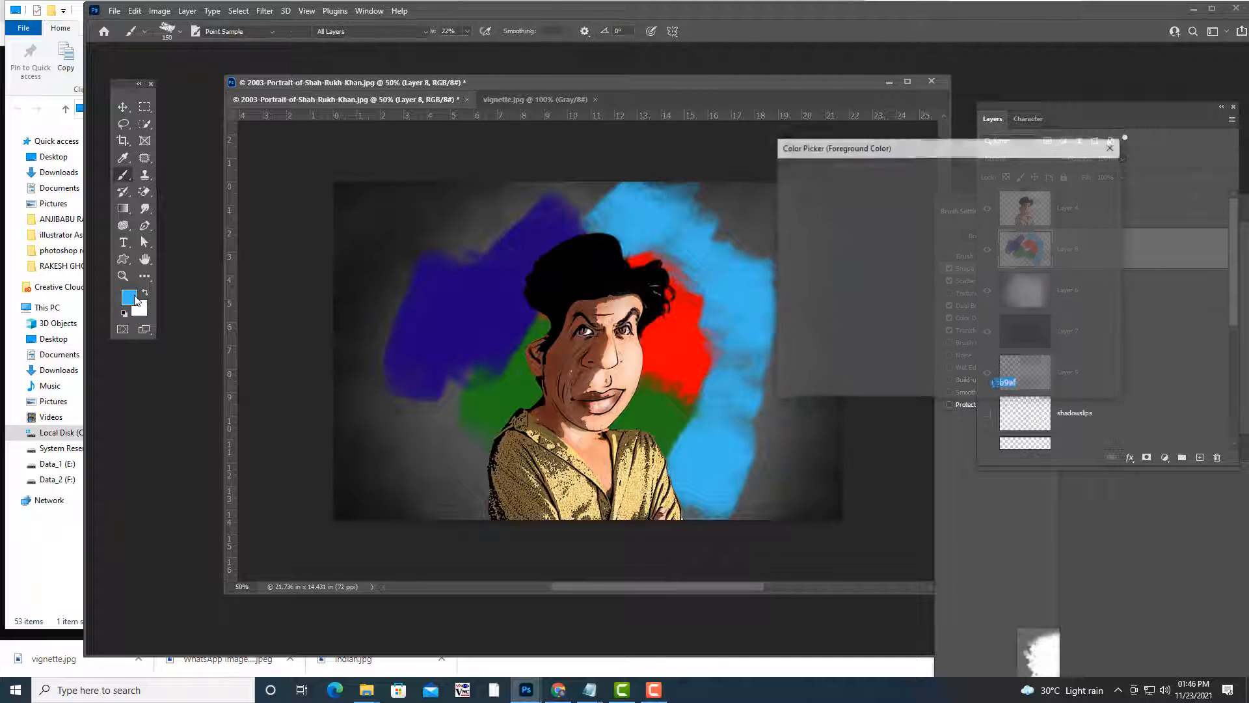
{"action": "left_click", "coordinate": [971, 205]}
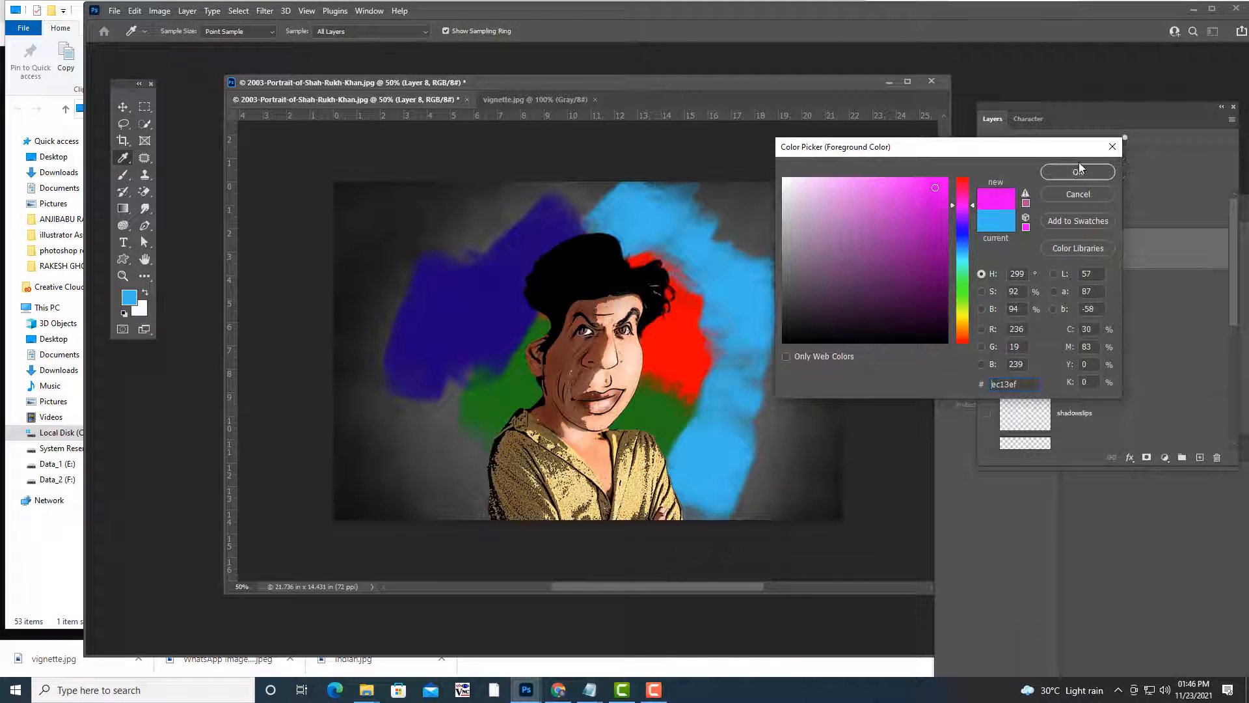
{"action": "left_click", "coordinate": [1078, 171]}
{"action": "mouse_move", "coordinate": [501, 423]}
{"action": "left_mouse_down"}
{"action": "mouse_move", "coordinate": [457, 474]}
{"action": "mouse_move", "coordinate": [462, 466]}
{"action": "mouse_move", "coordinate": [440, 520]}
{"action": "mouse_move", "coordinate": [423, 433]}
{"action": "left_mouse_up"}
{"action": "mouse_move", "coordinate": [713, 449]}
{"action": "left_mouse_down"}
{"action": "mouse_move", "coordinate": [779, 285]}
{"action": "mouse_move", "coordinate": [756, 251]}
{"action": "left_mouse_up"}
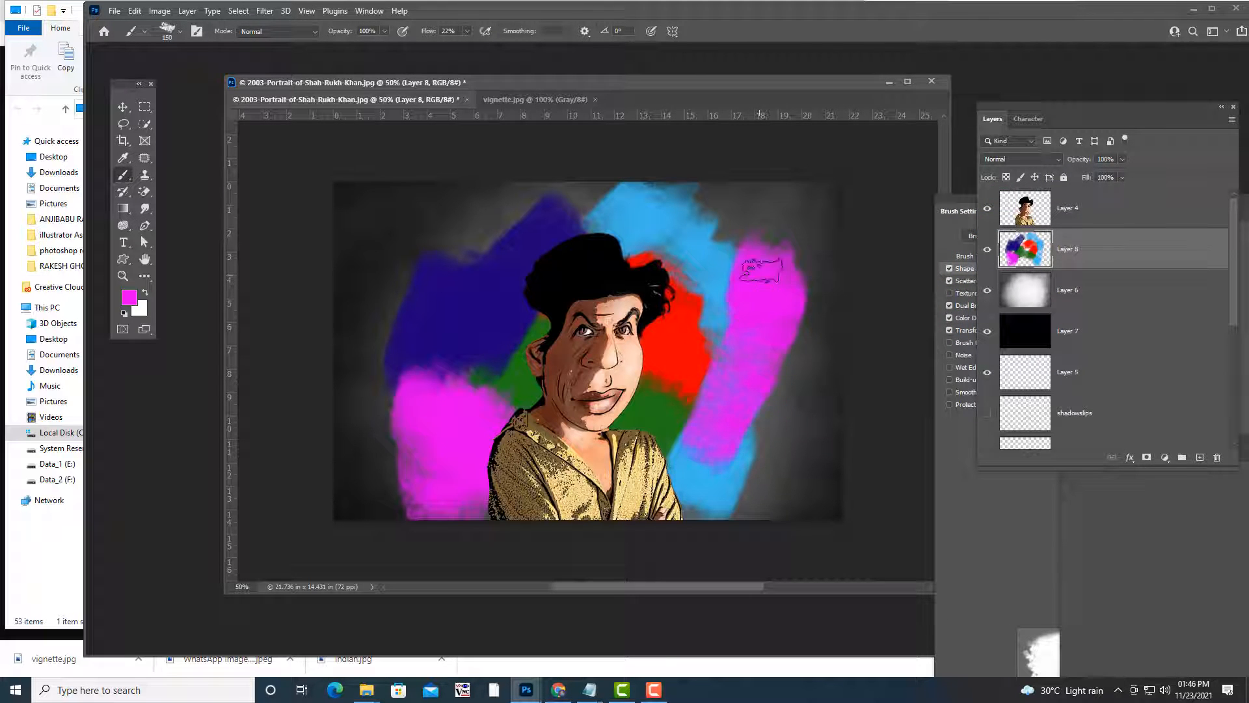
Set the foreground colour to light green (c2fa99) and paint rough strokes above the head and along the outer side of the magenta streak.
{"action": "left_click", "coordinate": [129, 297]}
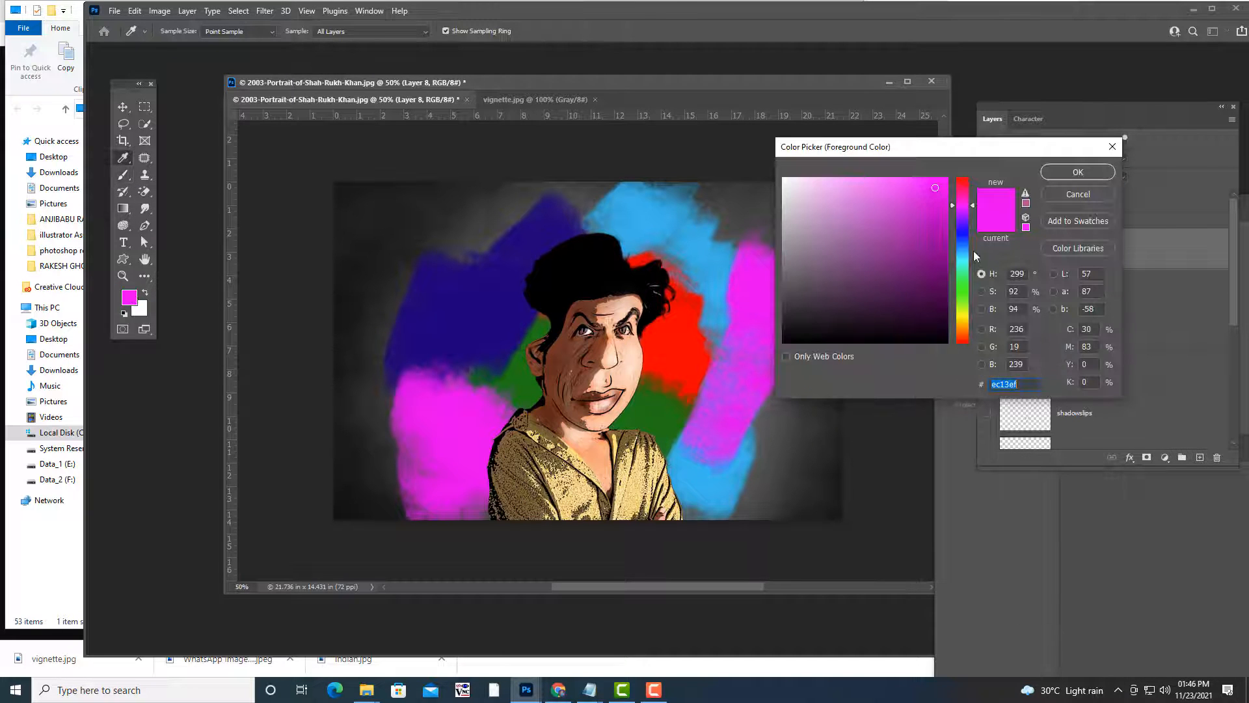
{"action": "left_click_drag", "start_coordinate": [964, 289], "coordinate": [962, 299]}
{"action": "left_click", "coordinate": [847, 181]}
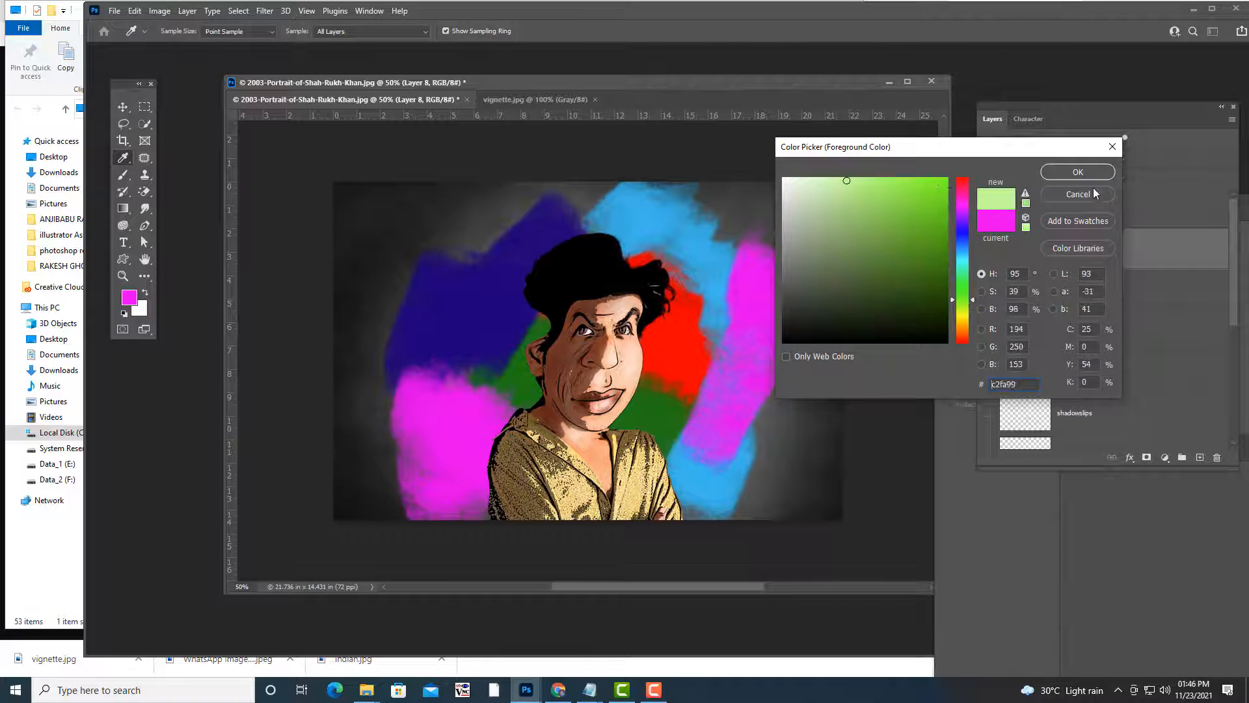
{"action": "left_click", "coordinate": [1078, 172]}
{"action": "mouse_move", "coordinate": [573, 192]}
{"action": "left_mouse_down"}
{"action": "mouse_move", "coordinate": [540, 234]}
{"action": "mouse_move", "coordinate": [416, 242]}
{"action": "mouse_move", "coordinate": [600, 229]}
{"action": "mouse_move", "coordinate": [732, 251]}
{"action": "mouse_move", "coordinate": [744, 279]}
{"action": "mouse_move", "coordinate": [727, 240]}
{"action": "mouse_move", "coordinate": [734, 452]}
{"action": "mouse_move", "coordinate": [764, 434]}
{"action": "mouse_move", "coordinate": [771, 364]}
{"action": "mouse_move", "coordinate": [771, 422]}
{"action": "mouse_move", "coordinate": [759, 486]}
{"action": "mouse_move", "coordinate": [762, 452]}
{"action": "mouse_move", "coordinate": [723, 519]}
{"action": "mouse_move", "coordinate": [771, 377]}
{"action": "left_mouse_up"}
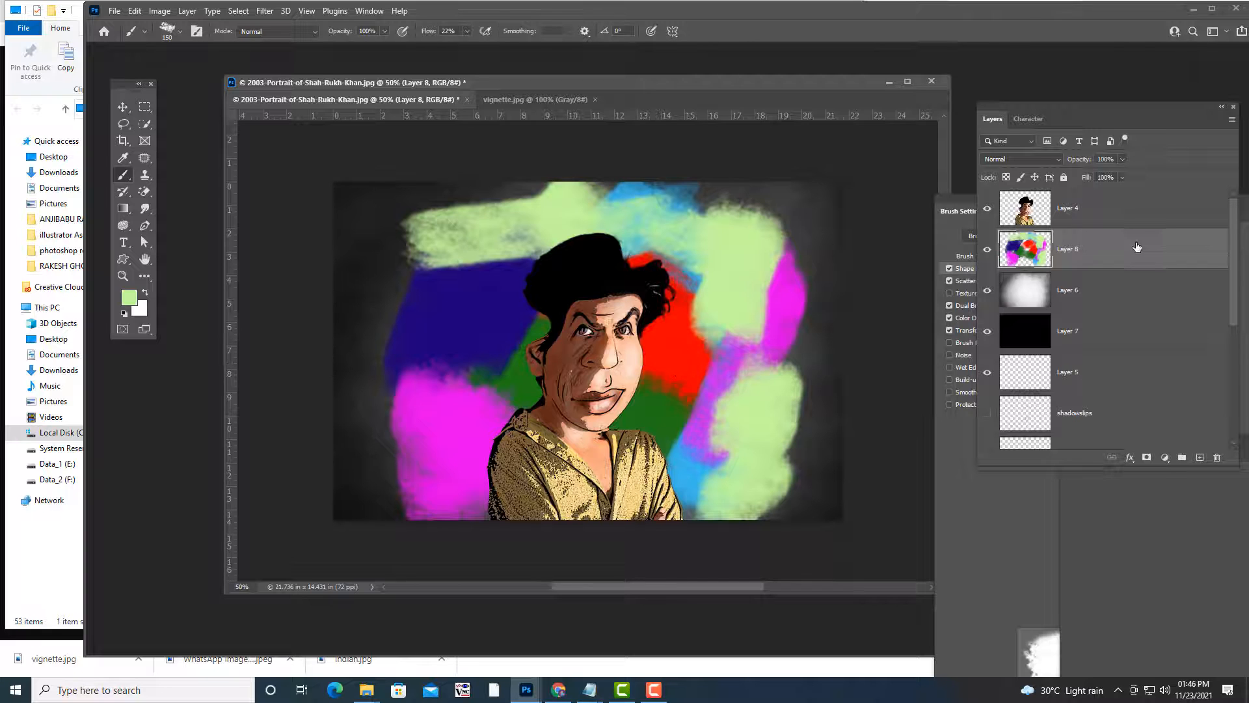
Keep the painted colour layer in Normal blend mode and apply a Gaussian Blur with a radius of 69.7 pixels.
{"action": "left_click", "coordinate": [1022, 160]}
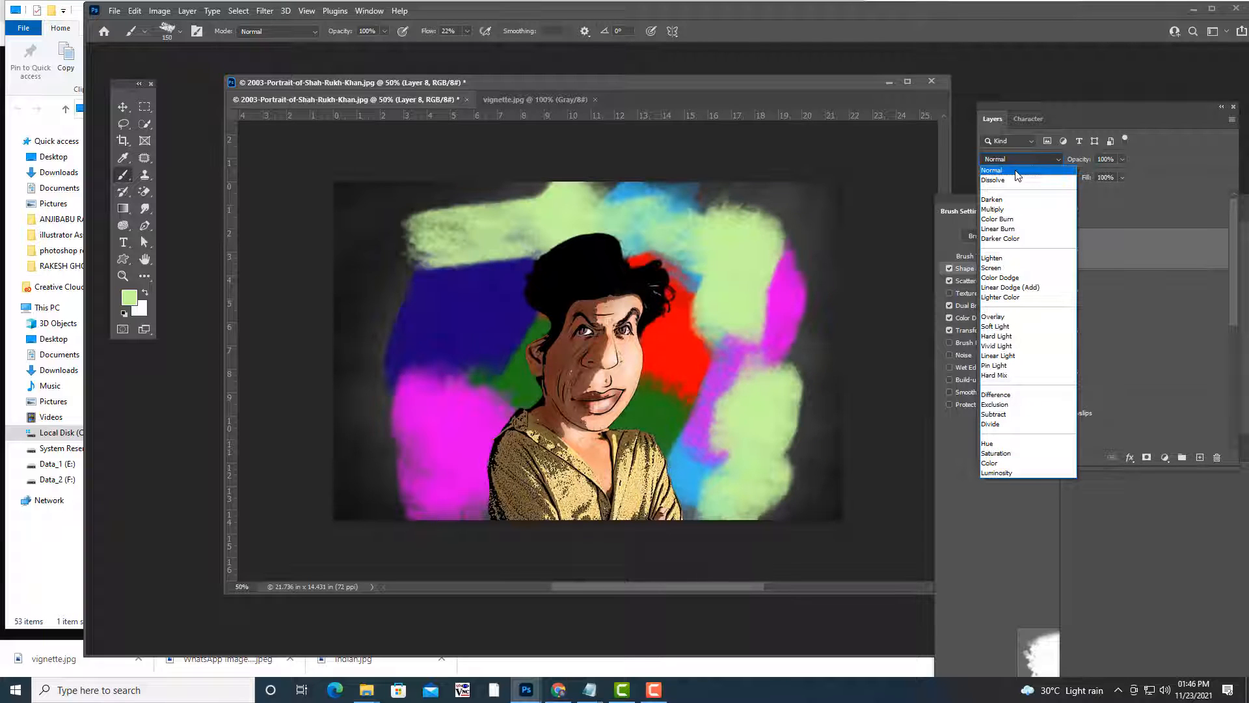
{"action": "left_click", "coordinate": [1019, 171]}
{"action": "left_click", "coordinate": [263, 11]}
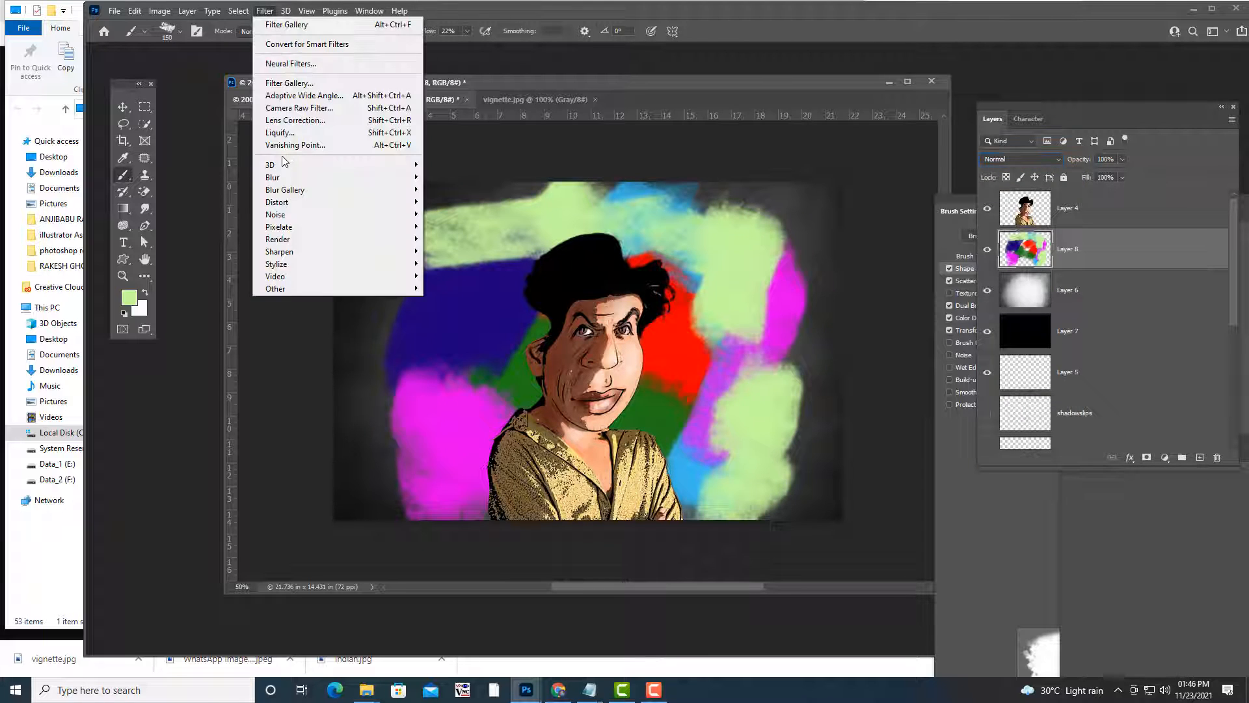
{"action": "mouse_move", "coordinate": [281, 182]}
{"action": "left_click", "coordinate": [459, 226]}
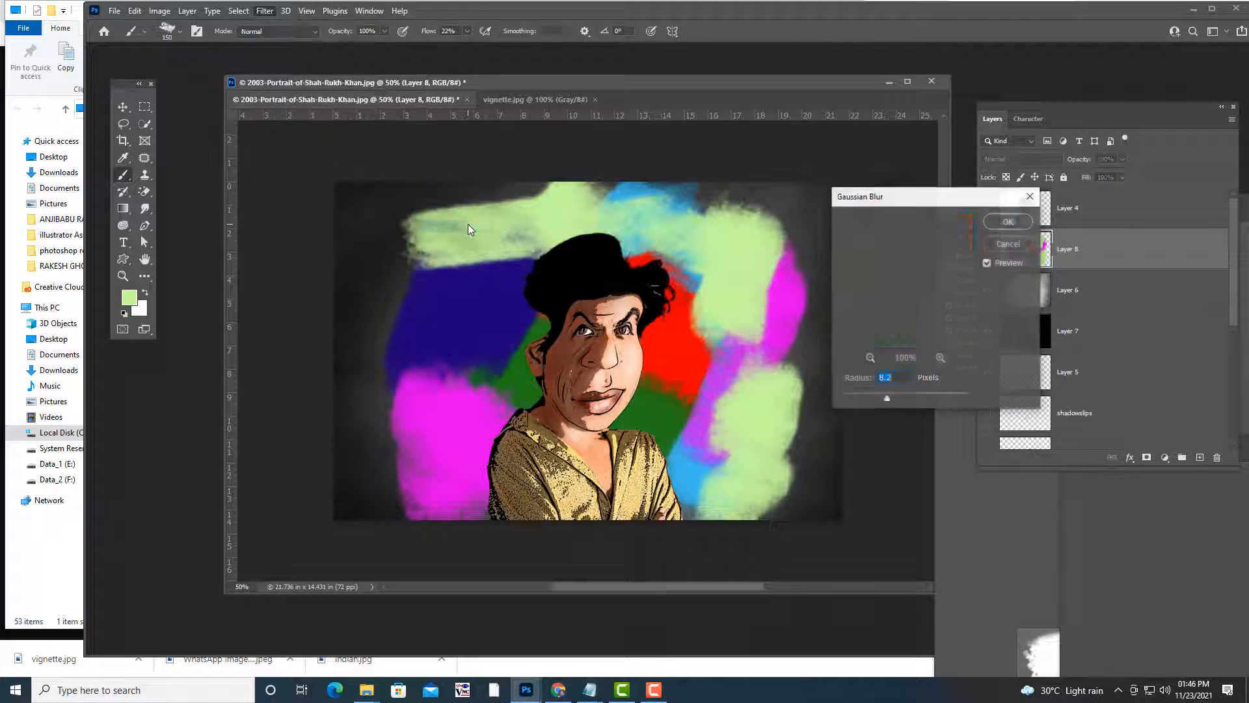
{"action": "left_click_drag", "start_coordinate": [903, 394], "coordinate": [922, 397]}
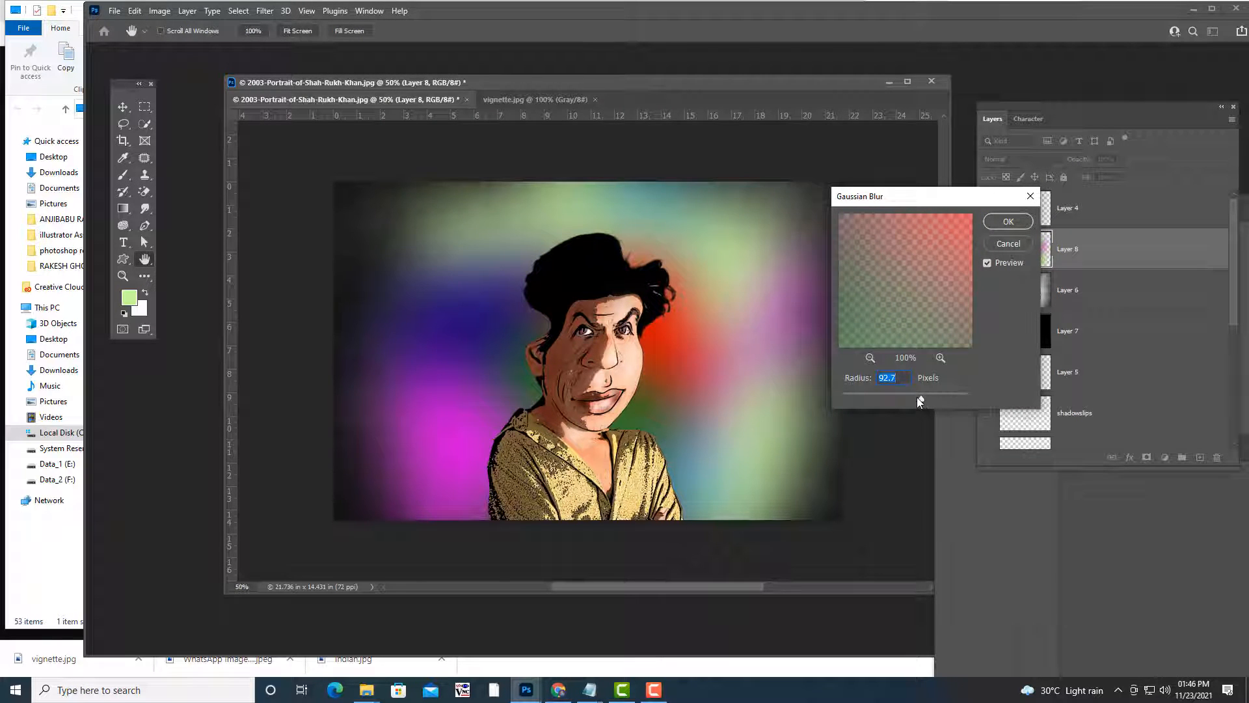
{"action": "left_click_drag", "start_coordinate": [920, 401], "coordinate": [916, 399]}
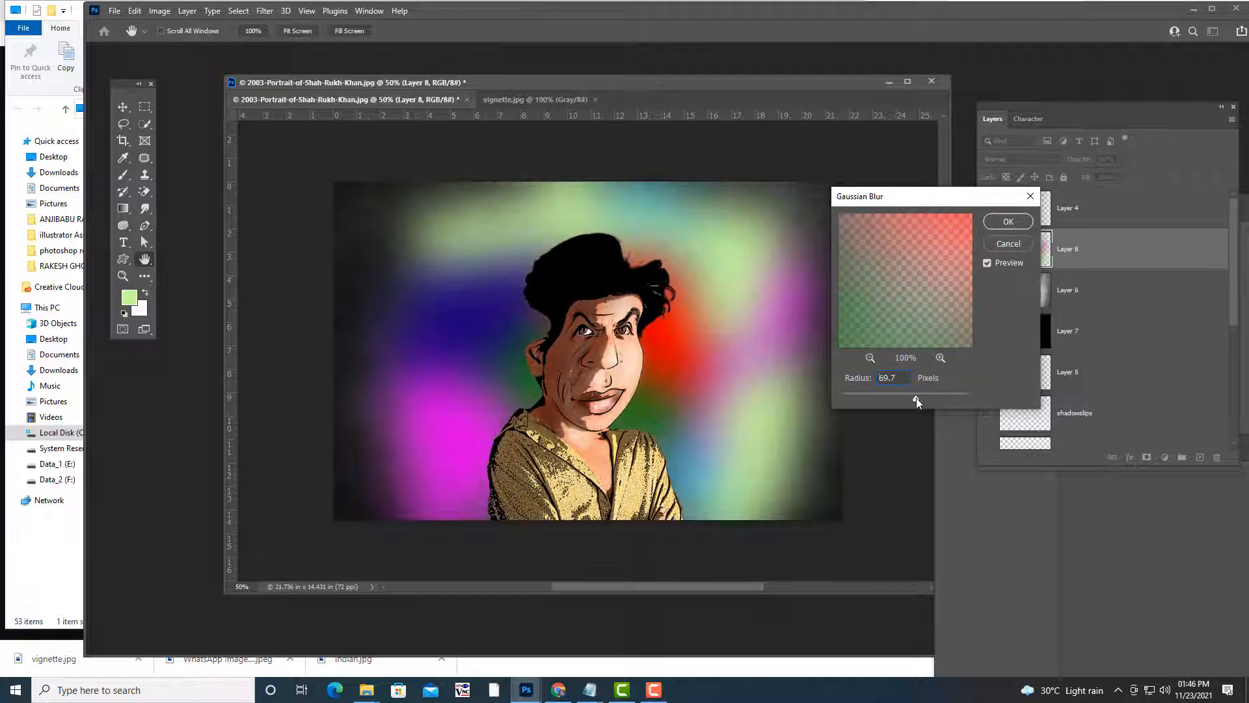
{"action": "left_click", "coordinate": [1016, 223]}
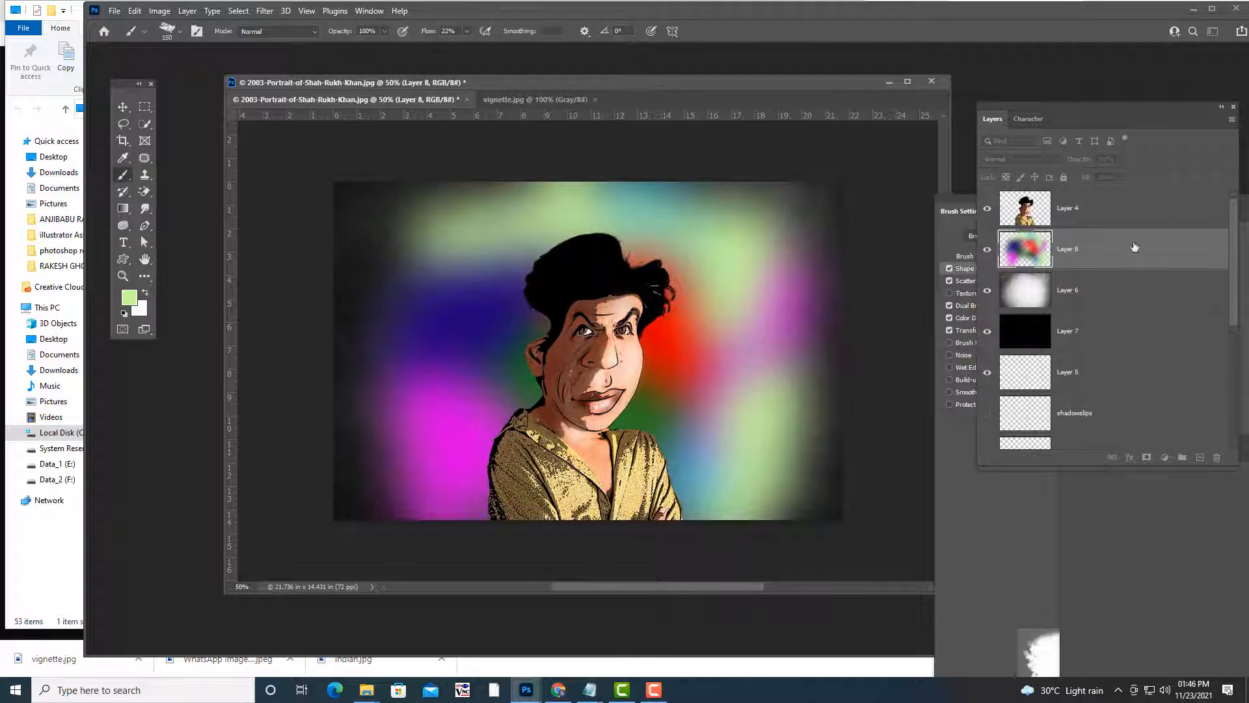
Add a black, hide-all mask to the blurred colour layer and choose the Soft Round brush from the legacy default brushes.
{"action": "left_click_drag", "start_coordinate": [1022, 96], "coordinate": [1006, 93]}
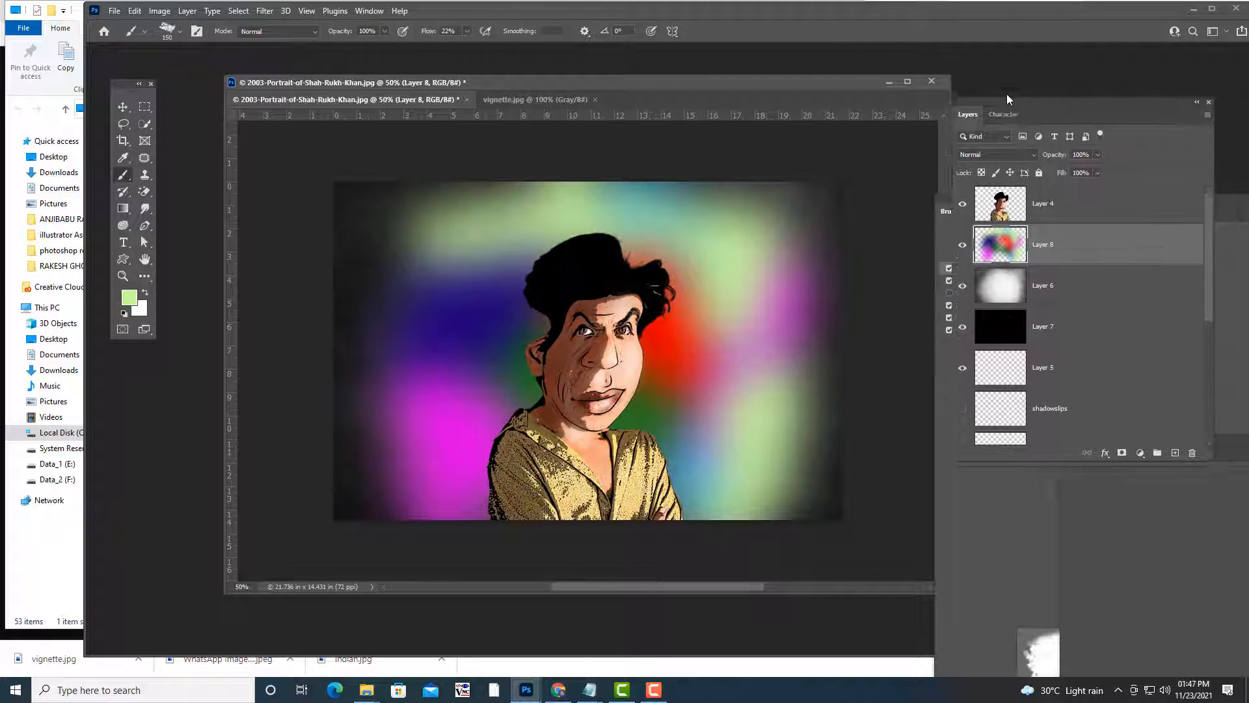
{"action": "left_click", "coordinate": [1117, 446], "text": "alt"}
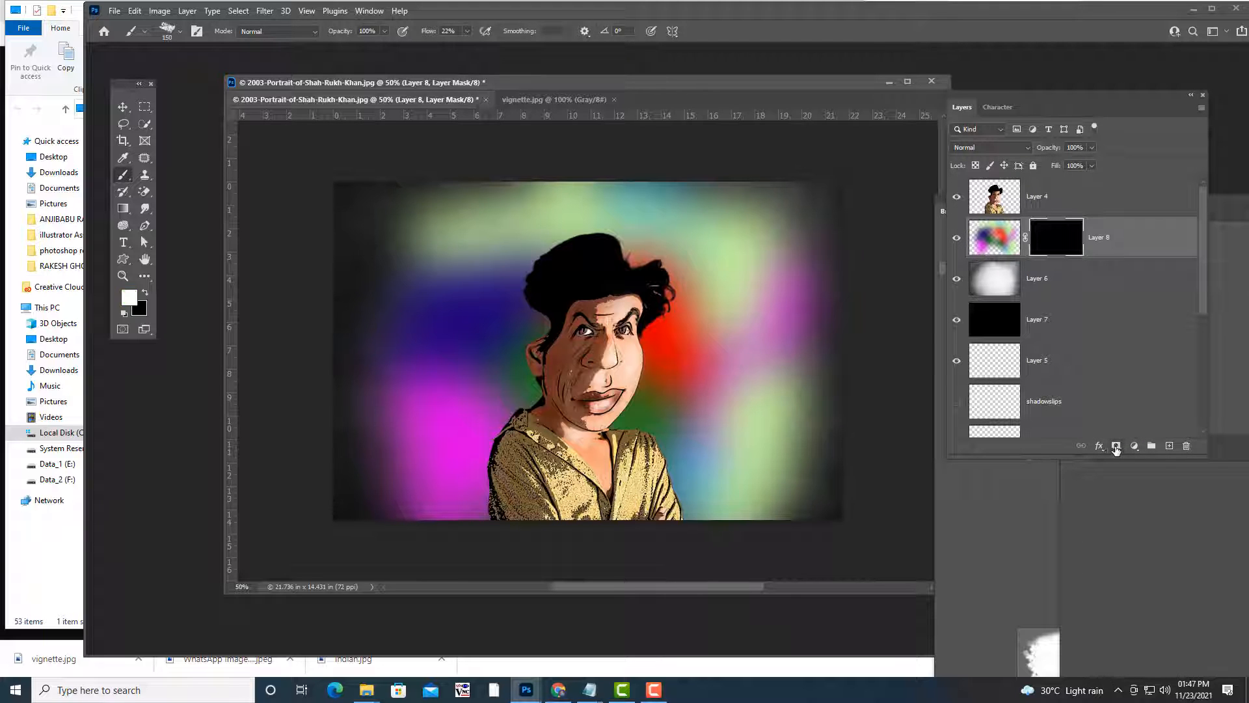
{"action": "left_click", "coordinate": [170, 33]}
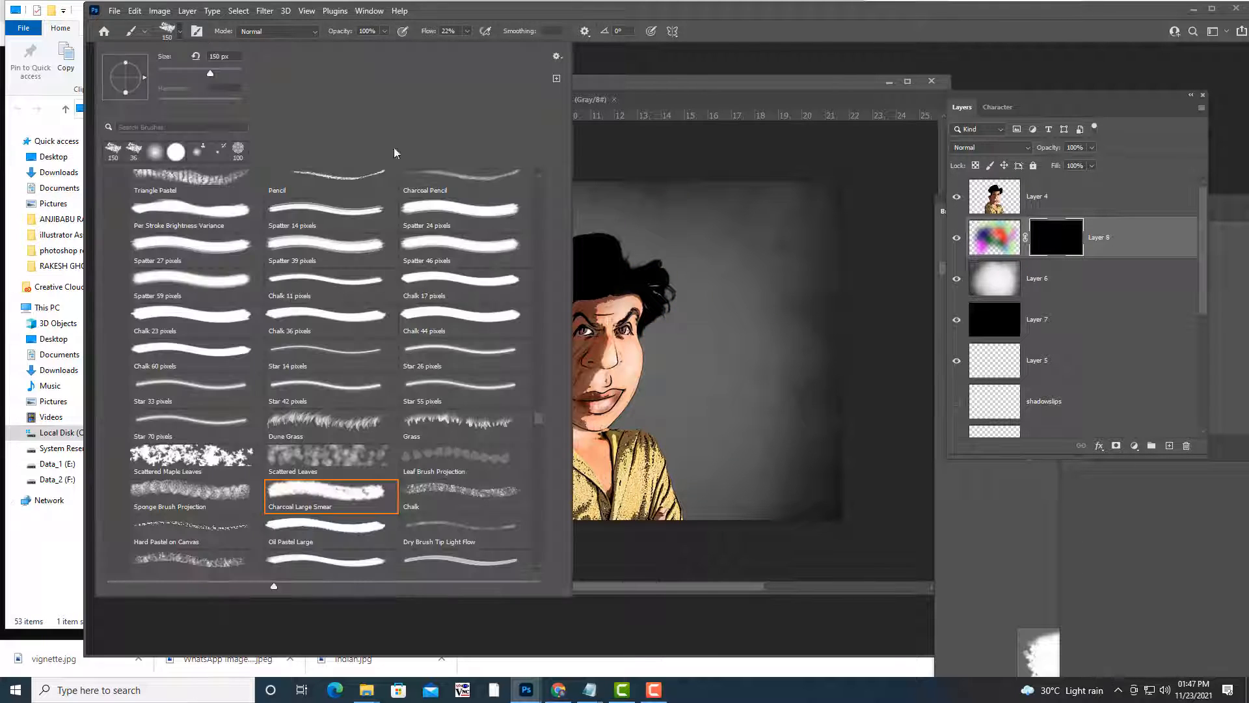
{"action": "left_click_drag", "start_coordinate": [539, 408], "coordinate": [540, 179]}
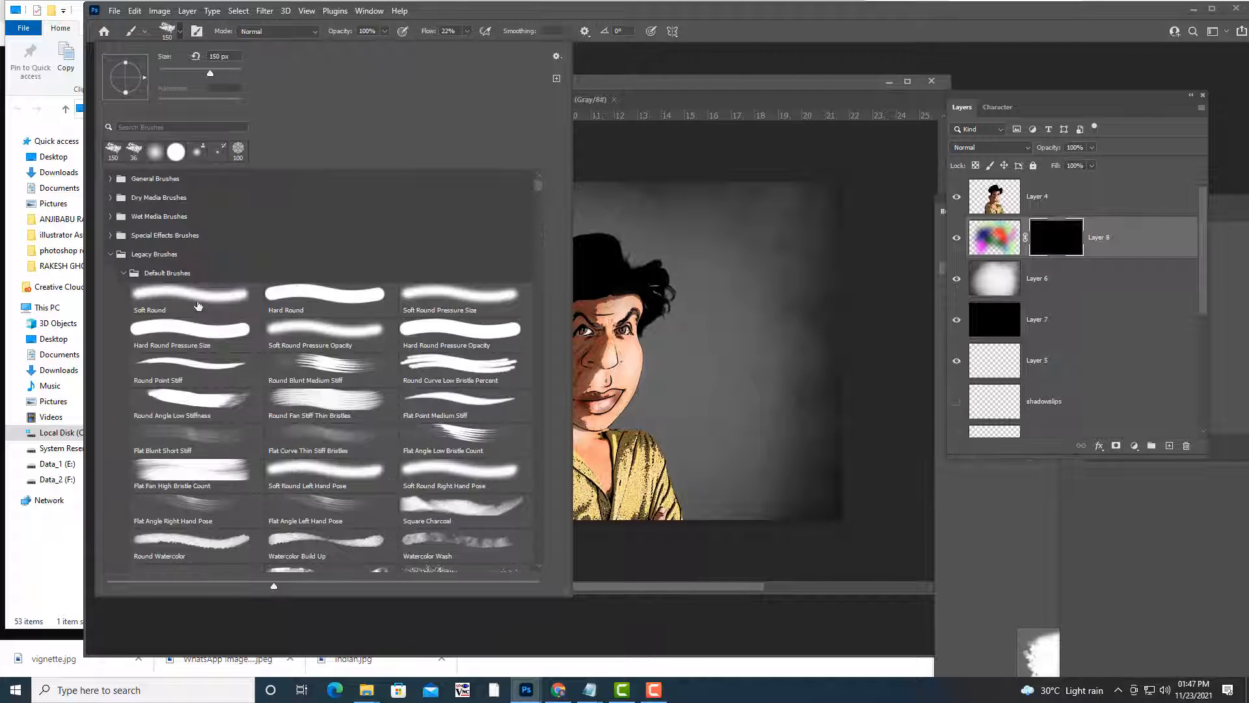
{"action": "left_click", "coordinate": [199, 305]}
{"action": "left_click", "coordinate": [689, 90]}
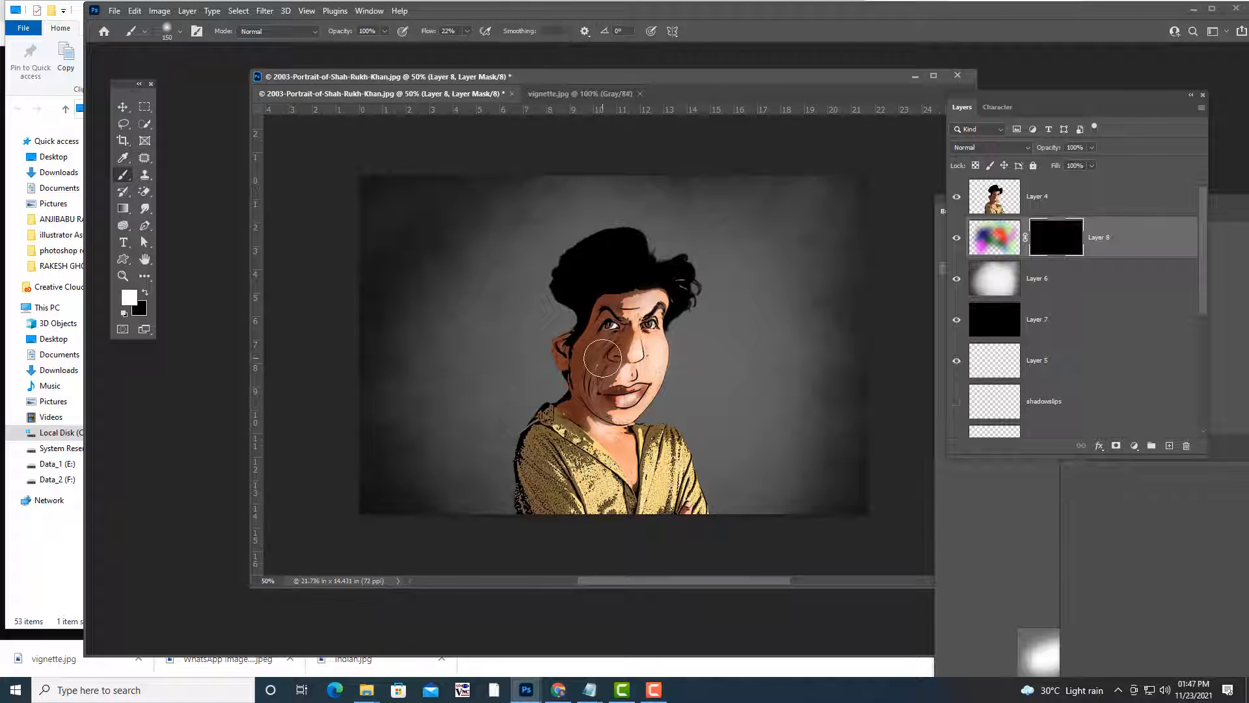
Enlarge the brush to 800 px and paint white on the mask around the caricature to reveal the blurred colours softly.
{"action": "key", "text": "bracketright"}
{"action": "key", "text": "bracketright"}
{"action": "key", "text": "bracketright"}
{"action": "key", "text": "bracketright"}
{"action": "key", "text": "bracketright"}
{"action": "key", "text": "bracketright"}
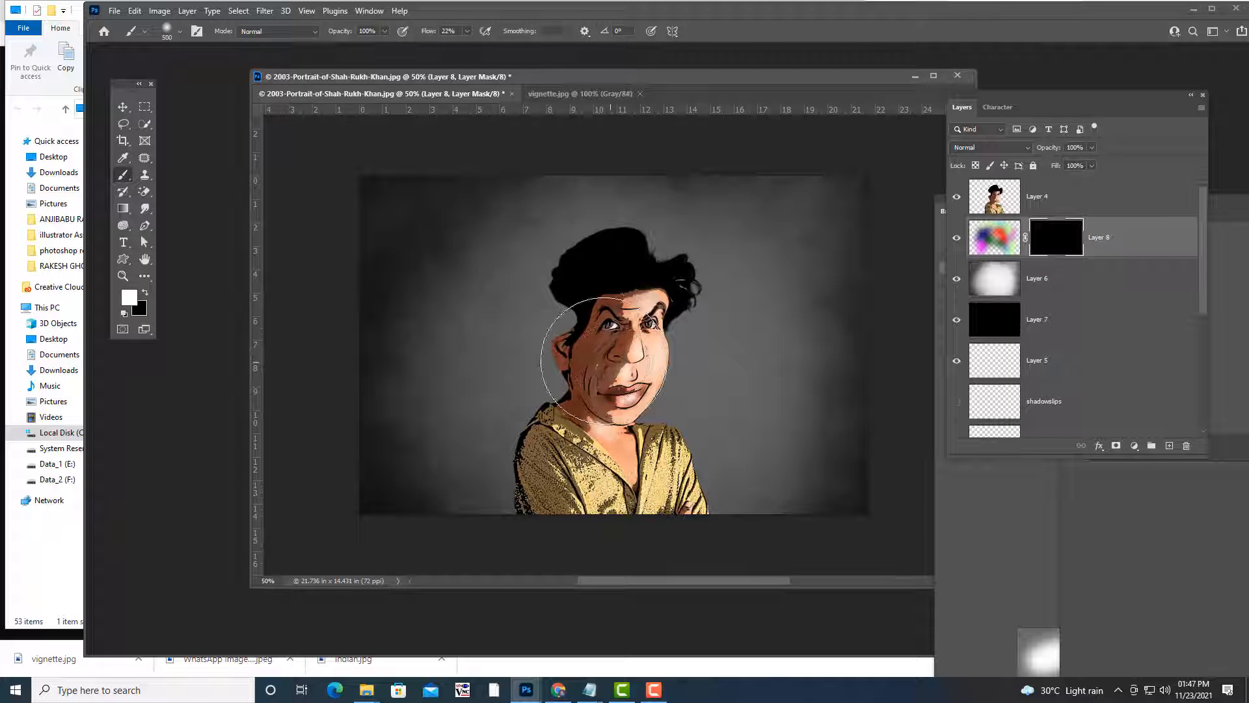
{"action": "key", "text": "bracketright"}
{"action": "key", "text": "bracketright"}
{"action": "key", "text": "bracketright"}
{"action": "mouse_move", "coordinate": [639, 287]}
{"action": "left_mouse_down"}
{"action": "mouse_move", "coordinate": [647, 386]}
{"action": "mouse_move", "coordinate": [687, 392]}
{"action": "mouse_move", "coordinate": [697, 283]}
{"action": "mouse_move", "coordinate": [609, 395]}
{"action": "mouse_move", "coordinate": [594, 387]}
{"action": "mouse_move", "coordinate": [582, 404]}
{"action": "mouse_move", "coordinate": [704, 446]}
{"action": "mouse_move", "coordinate": [690, 348]}
{"action": "mouse_move", "coordinate": [648, 279]}
{"action": "mouse_move", "coordinate": [567, 272]}
{"action": "mouse_move", "coordinate": [570, 313]}
{"action": "mouse_move", "coordinate": [604, 278]}
{"action": "mouse_move", "coordinate": [696, 289]}
{"action": "mouse_move", "coordinate": [709, 386]}
{"action": "left_mouse_up"}
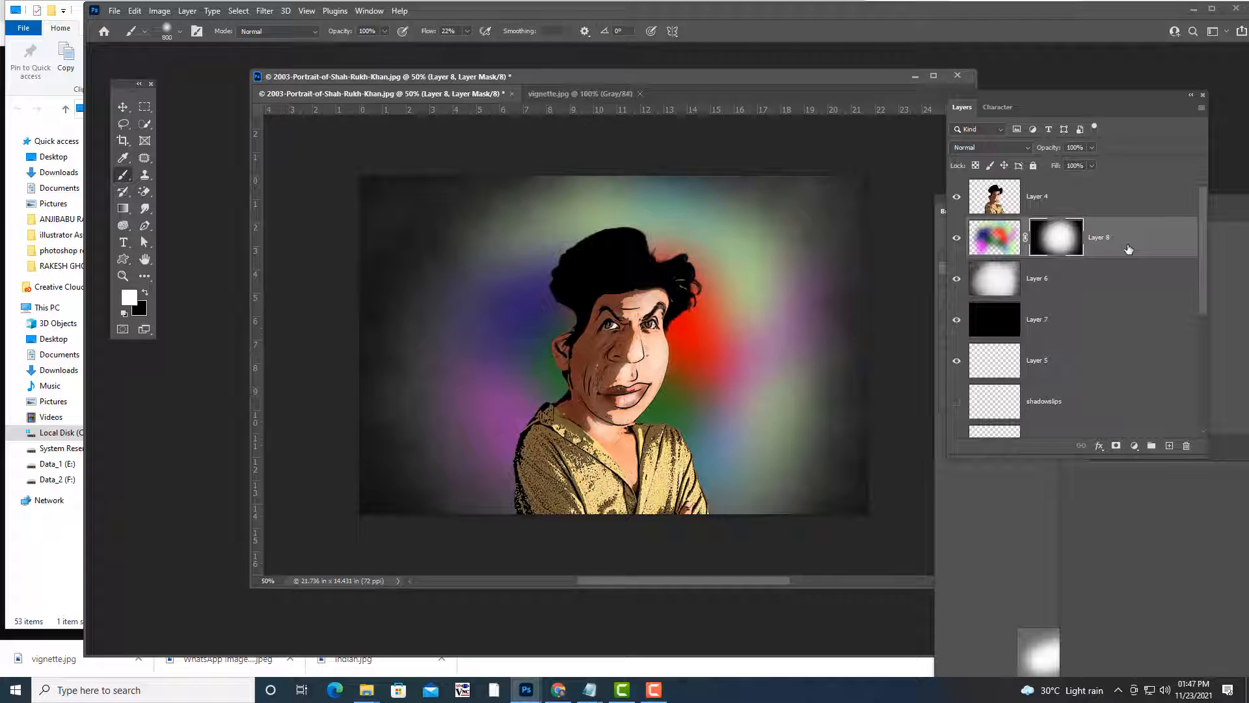
Place a new text layer over the lower part of the picture and move it above the caricature layer.
{"action": "left_click_drag", "start_coordinate": [593, 96], "coordinate": [572, 108]}
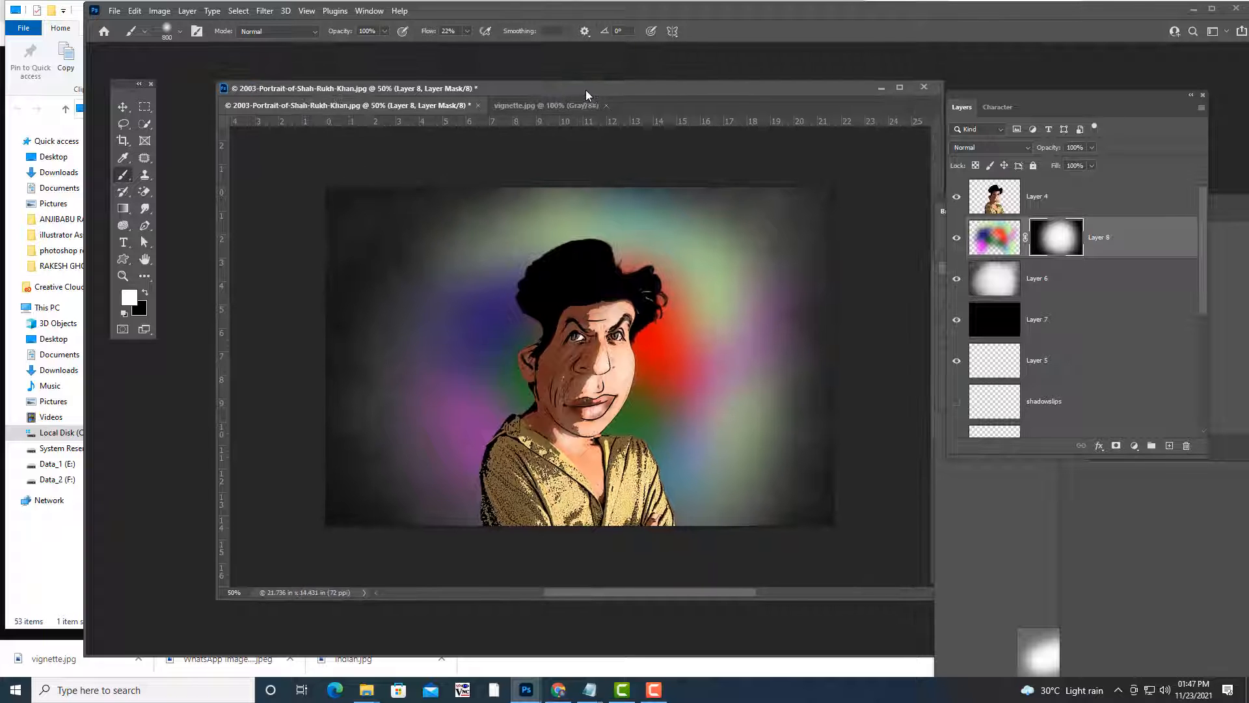
{"action": "left_click", "coordinate": [122, 243]}
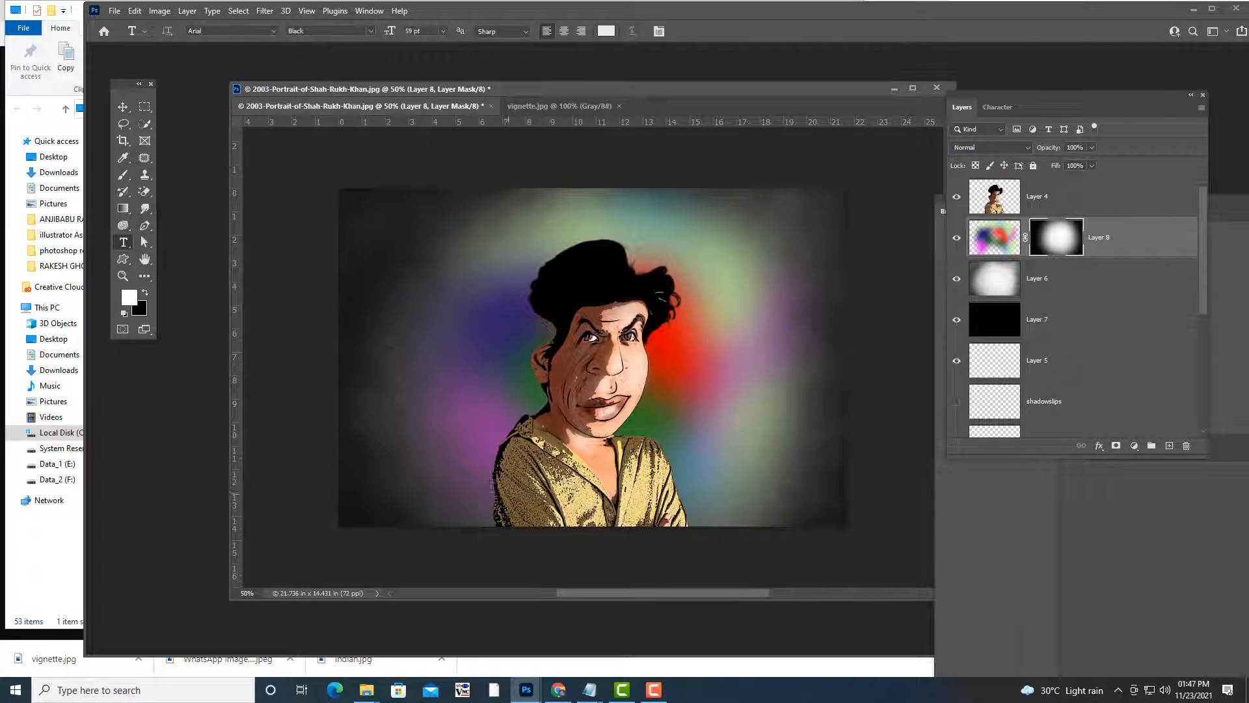
{"action": "left_click", "coordinate": [454, 474]}
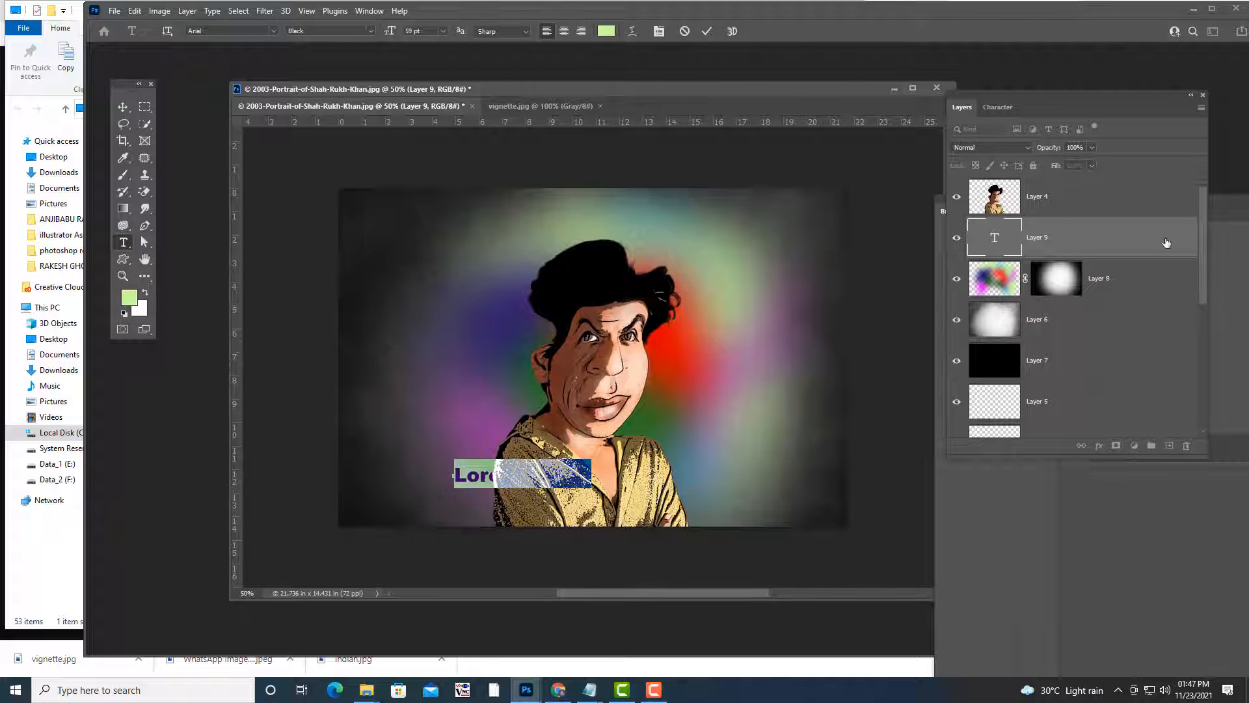
{"action": "left_click_drag", "start_coordinate": [1166, 242], "coordinate": [1151, 177]}
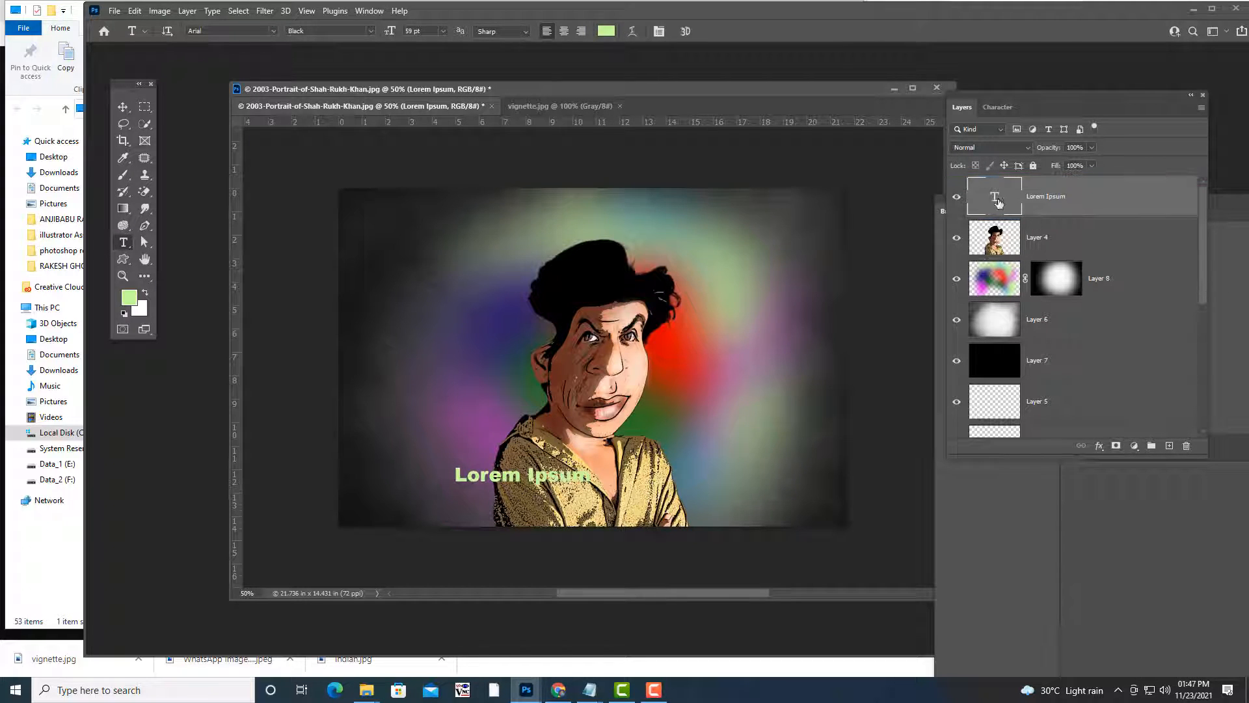
Replace the placeholder text with "srk caricature".
{"action": "double_click", "coordinate": [996, 197]}
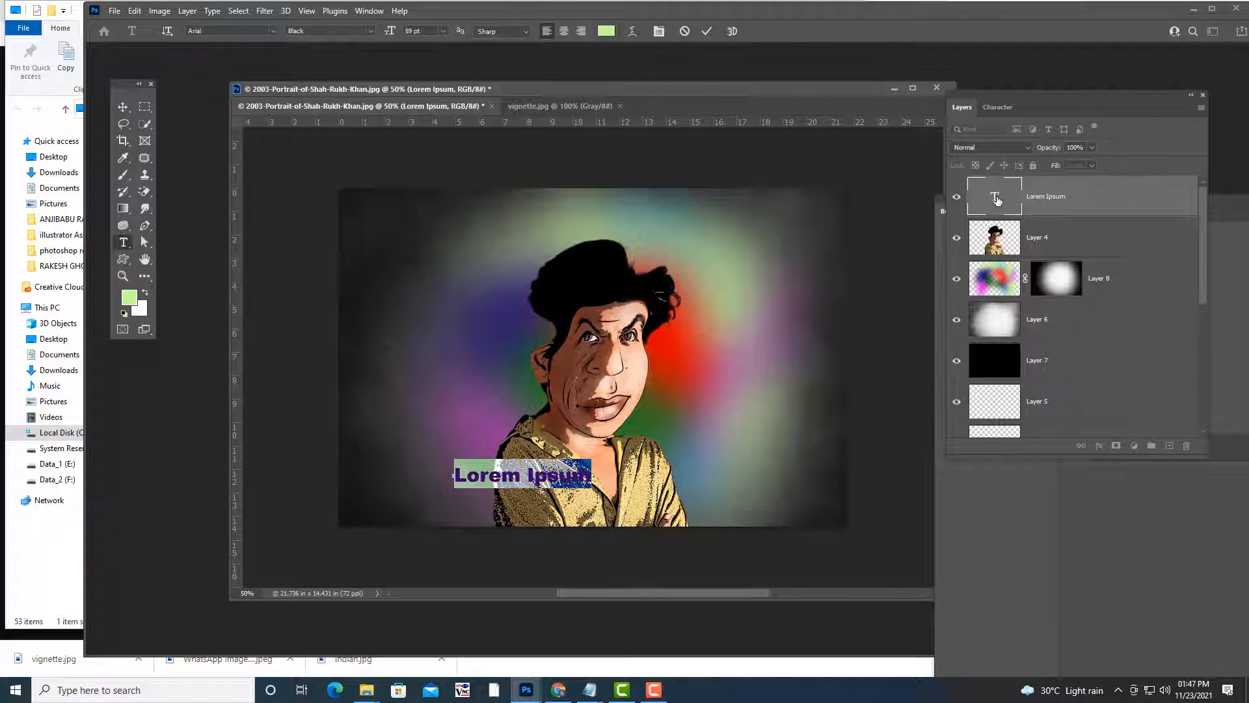
{"action": "key", "text": "BackSpace"}
{"action": "type", "text": "Srk"}
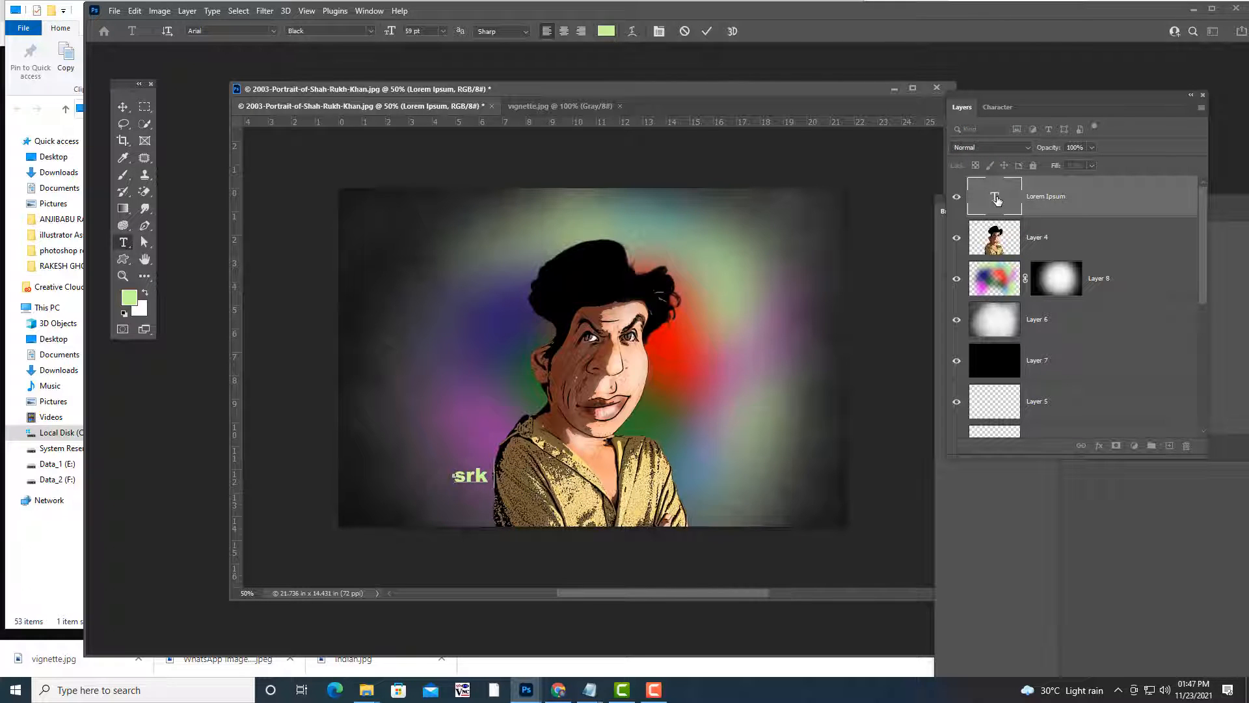
{"action": "type", "text": " caricature"}
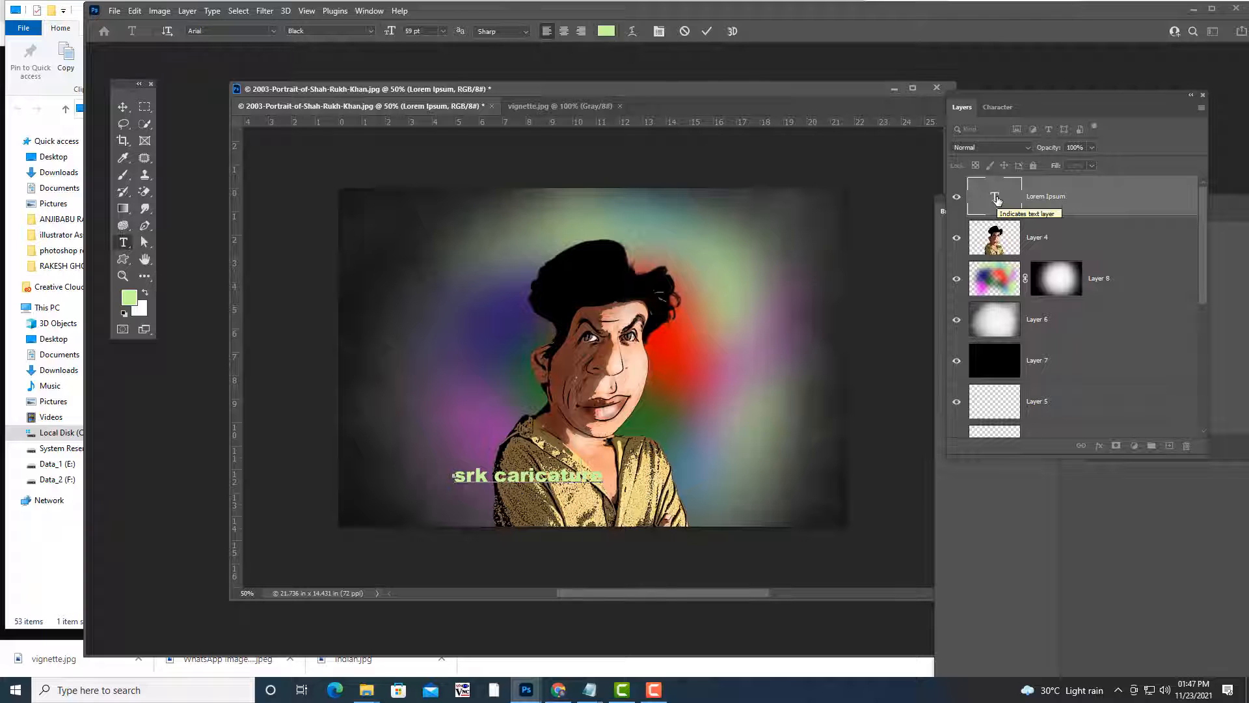
Scale the title text to about 254%, rotate it about 23° counter-clockwise and place it diagonally across the caricature's chest.
{"action": "left_click", "coordinate": [124, 108]}
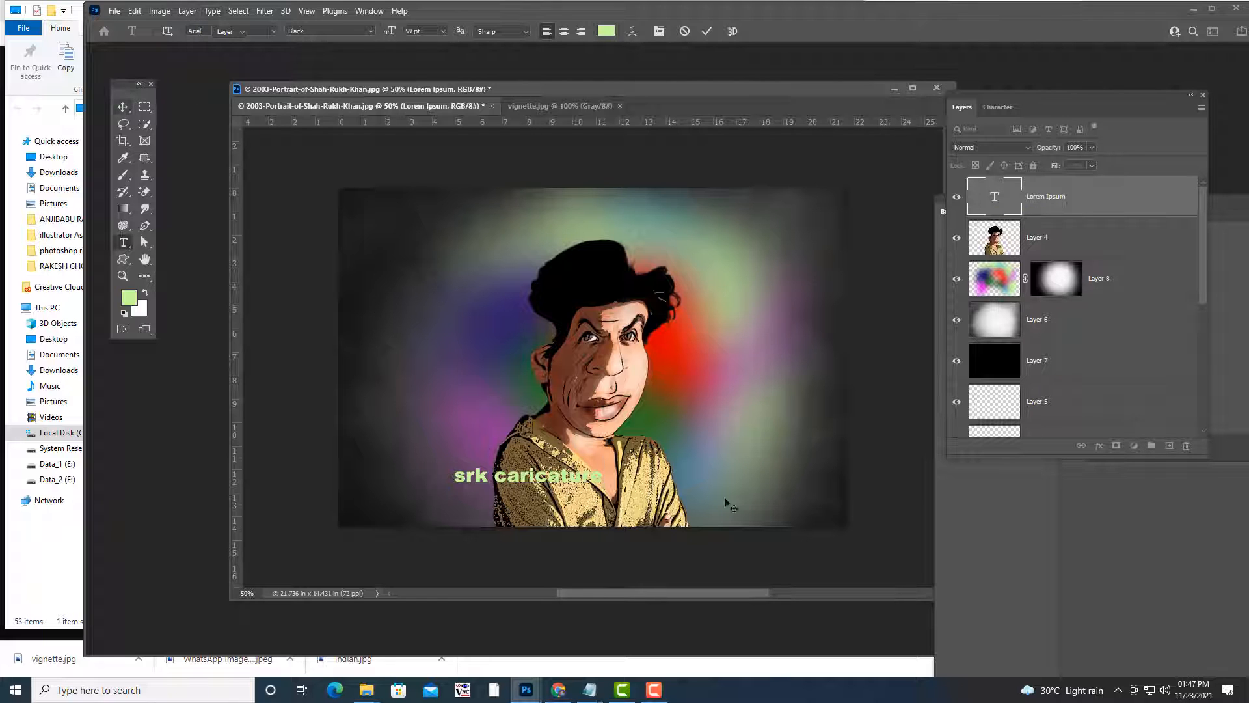
{"action": "key", "text": "ctrl+t"}
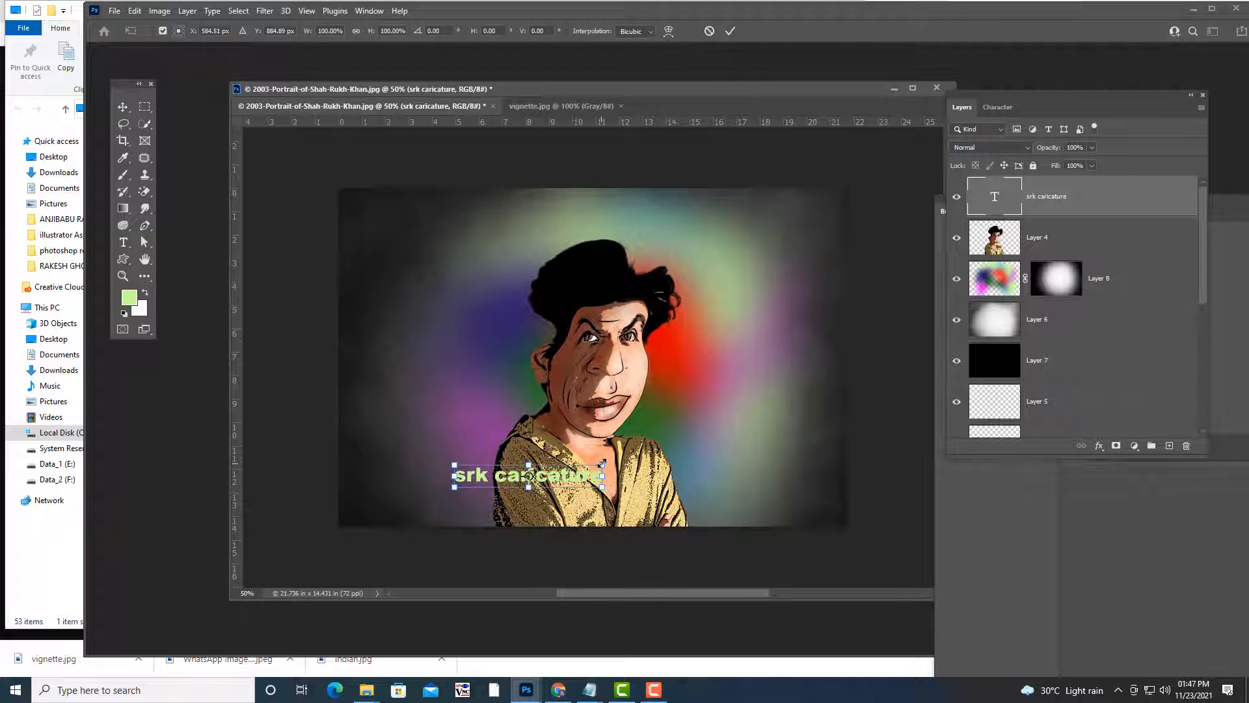
{"action": "left_click_drag", "start_coordinate": [602, 463], "coordinate": [748, 417]}
{"action": "left_click_drag", "start_coordinate": [671, 469], "coordinate": [742, 440]}
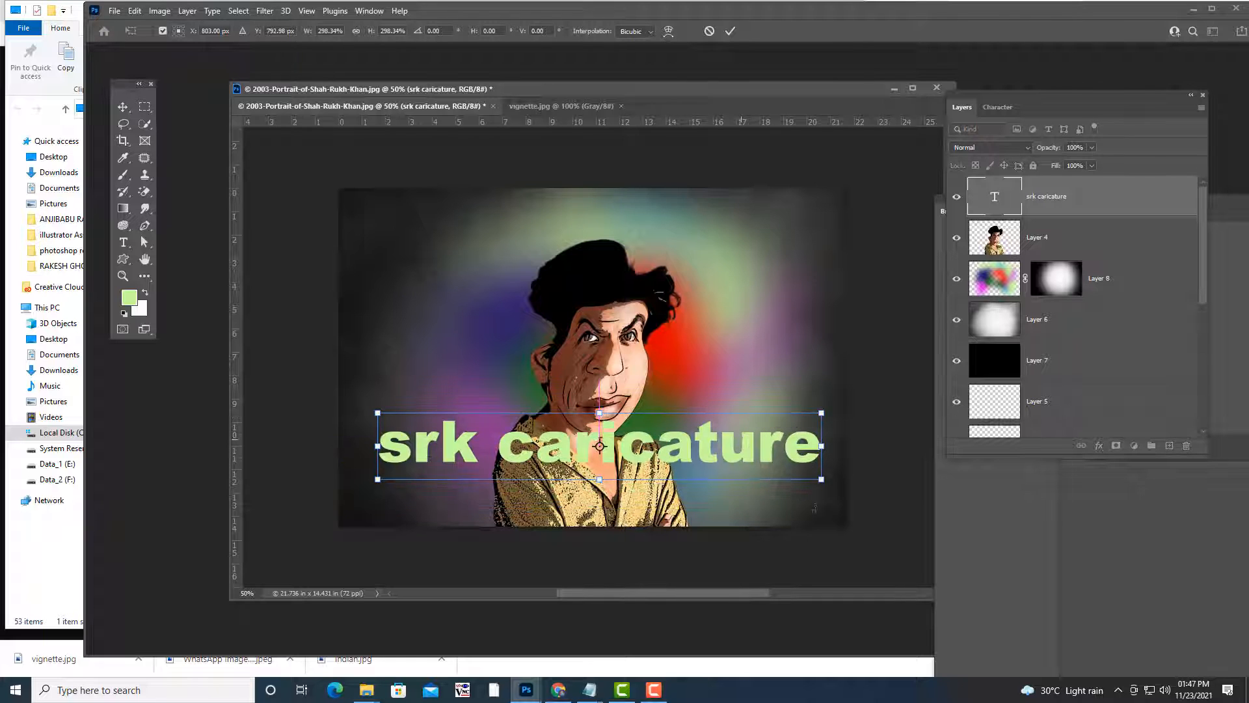
{"action": "left_click_drag", "start_coordinate": [829, 490], "coordinate": [811, 407]}
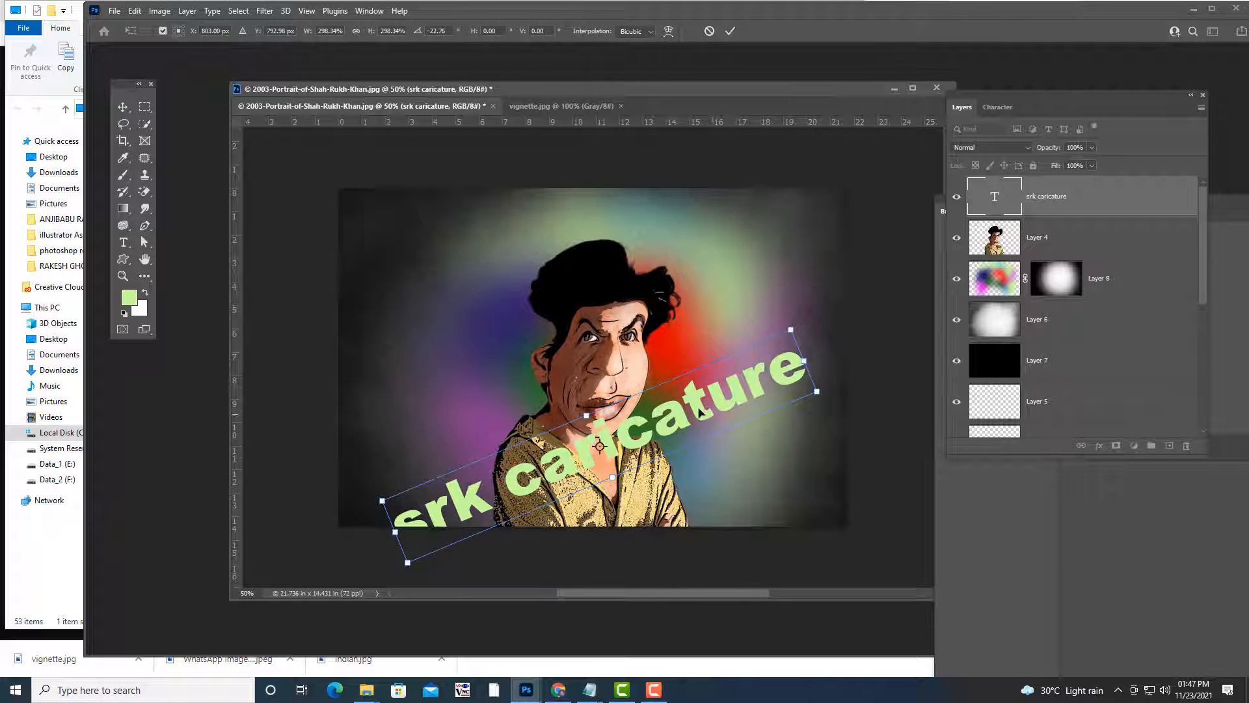
{"action": "left_click_drag", "start_coordinate": [699, 410], "coordinate": [731, 406]}
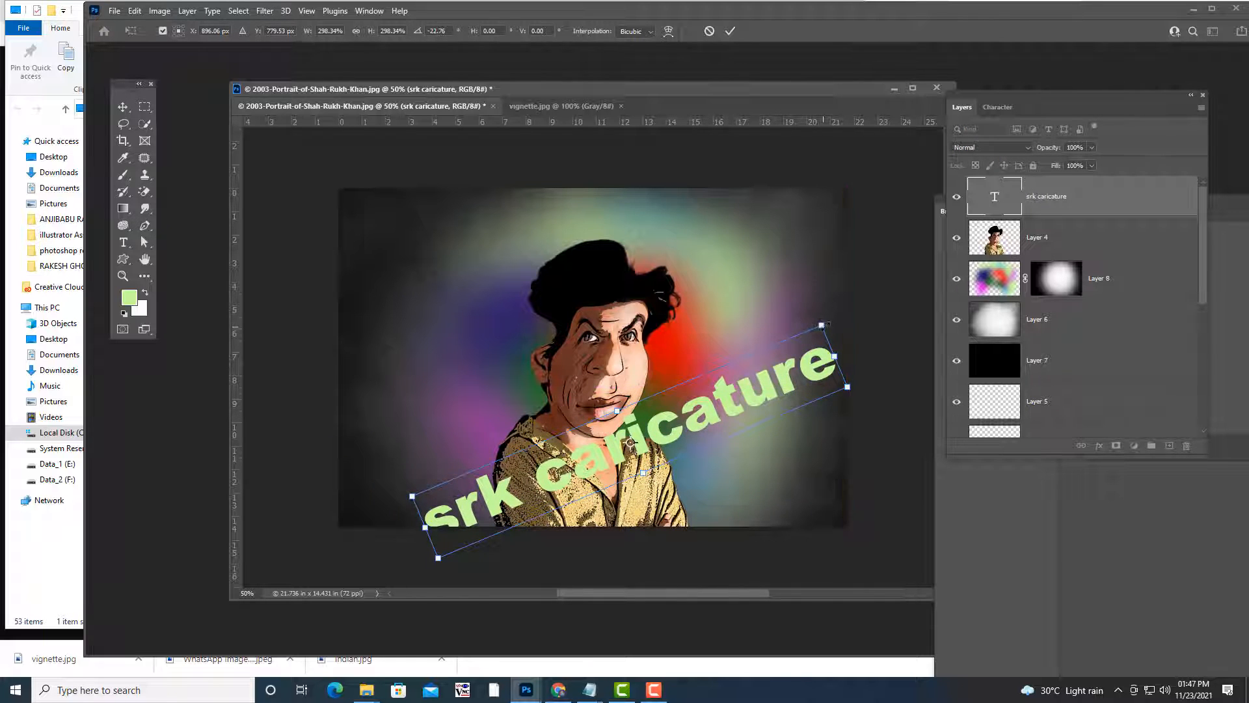
{"action": "left_click_drag", "start_coordinate": [807, 336], "coordinate": [799, 342]}
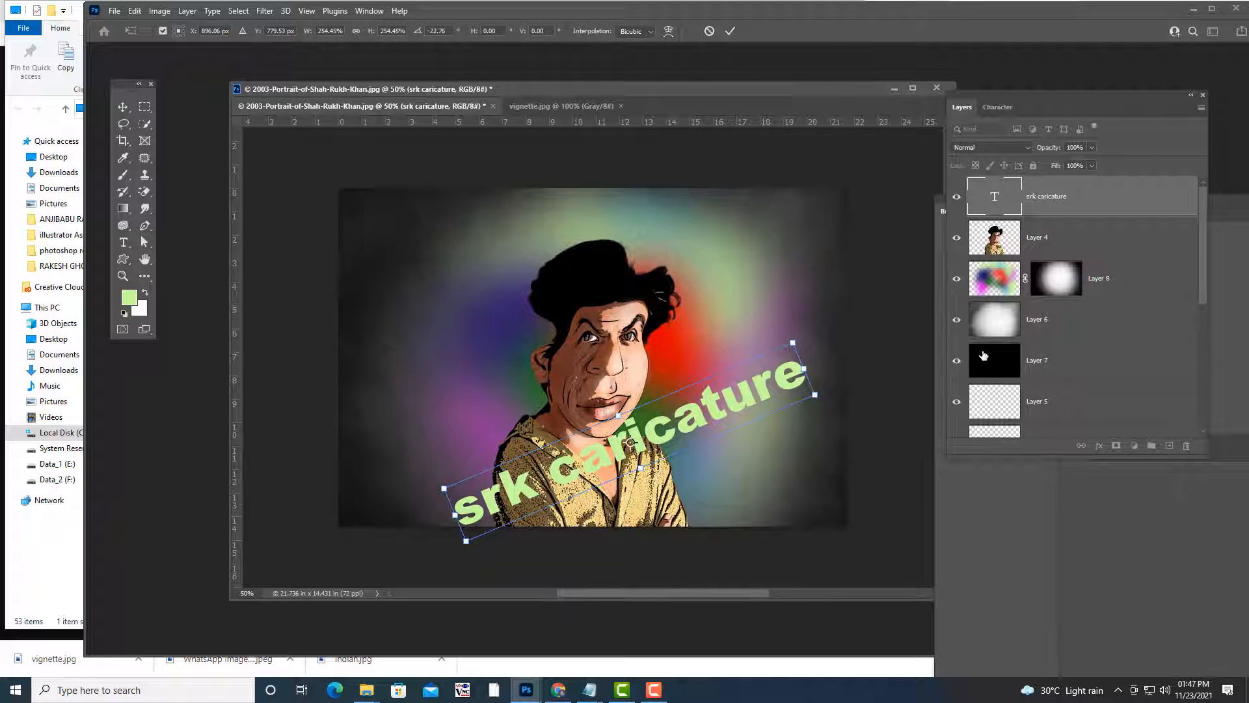
{"action": "key", "text": "Return"}
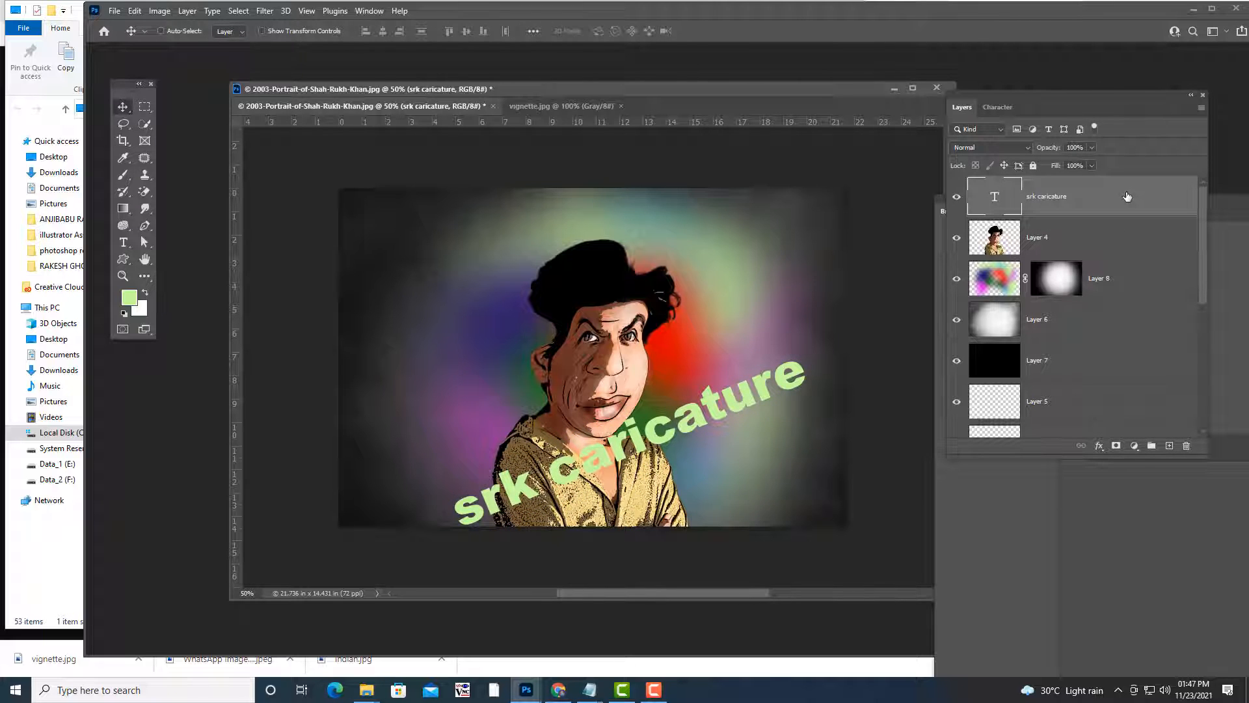
Add a Gradient Overlay to the title's text layer and recolour the gradient's start stop bright magenta.
{"action": "double_click", "coordinate": [1127, 196]}
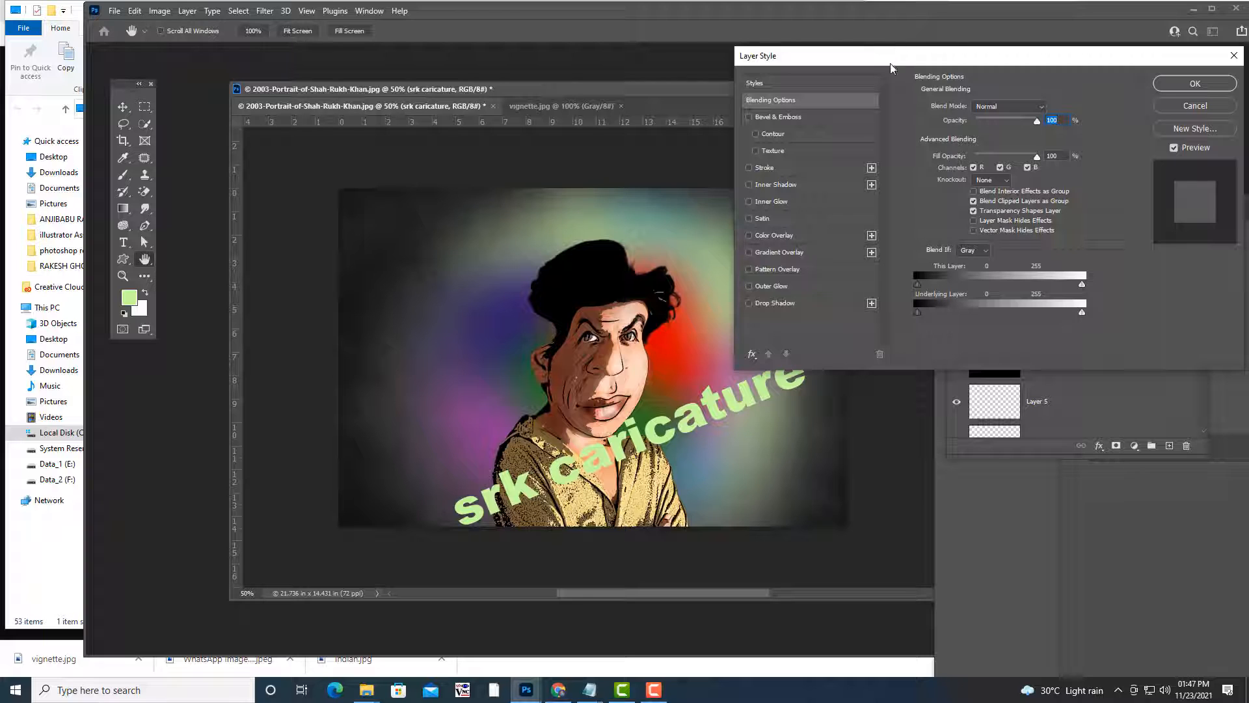
{"action": "left_click_drag", "start_coordinate": [890, 64], "coordinate": [969, 51]}
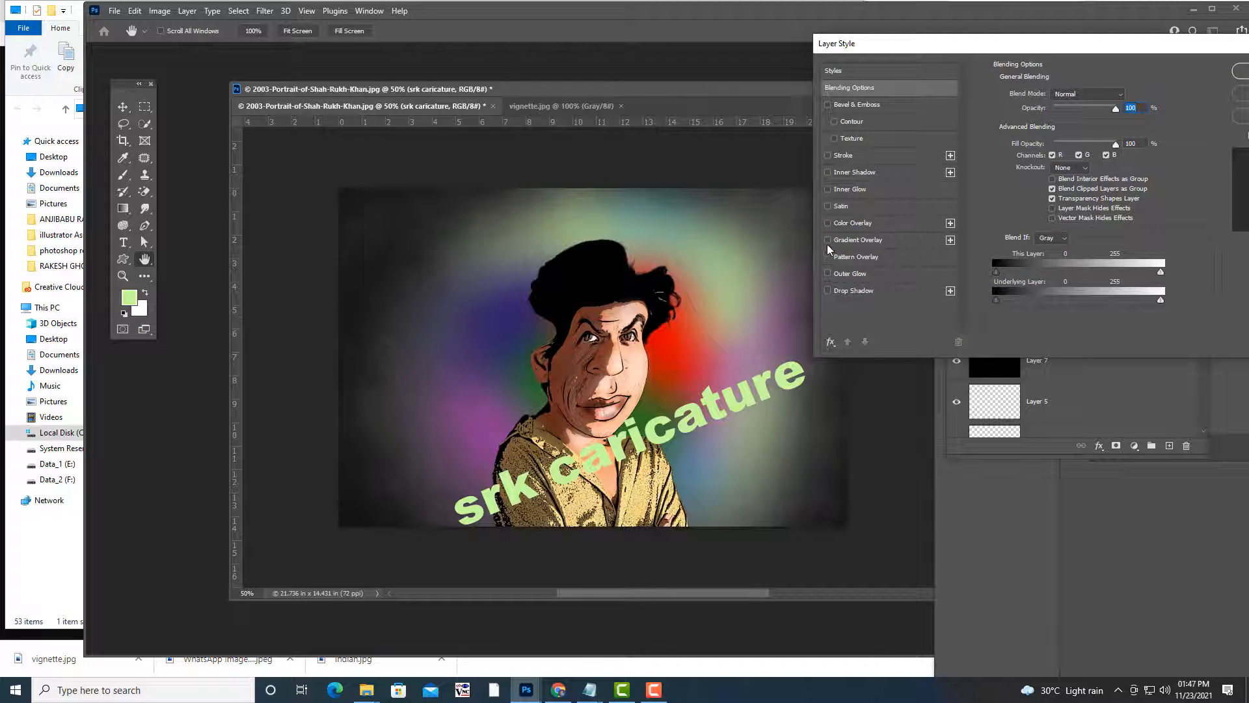
{"action": "left_click", "coordinate": [868, 246]}
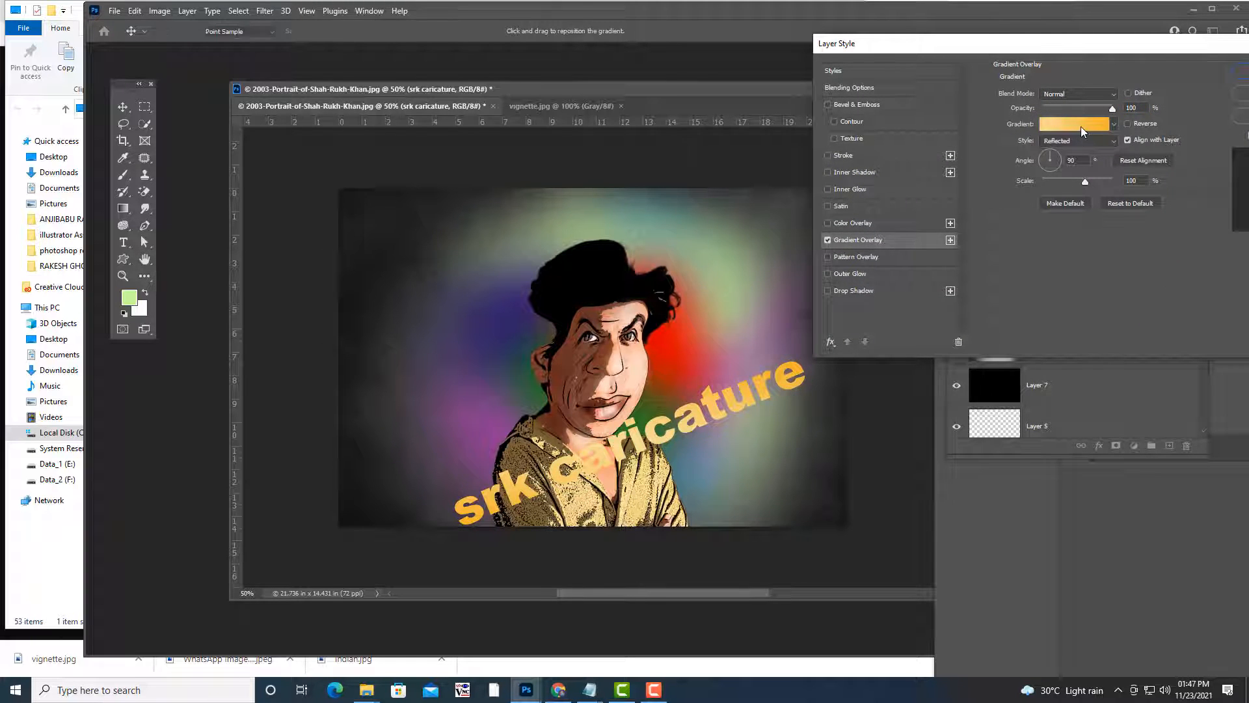
{"action": "left_click", "coordinate": [1080, 127]}
{"action": "left_click", "coordinate": [712, 264]}
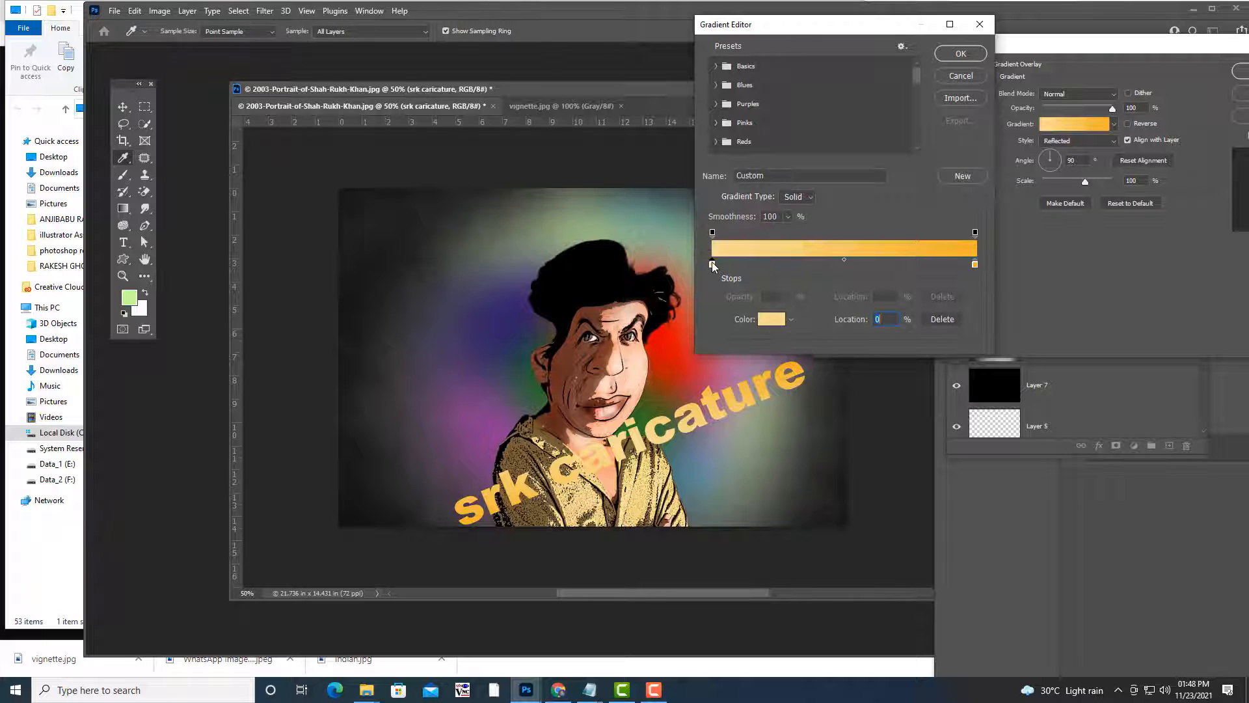
{"action": "left_click", "coordinate": [768, 319]}
{"action": "left_click", "coordinate": [962, 200]}
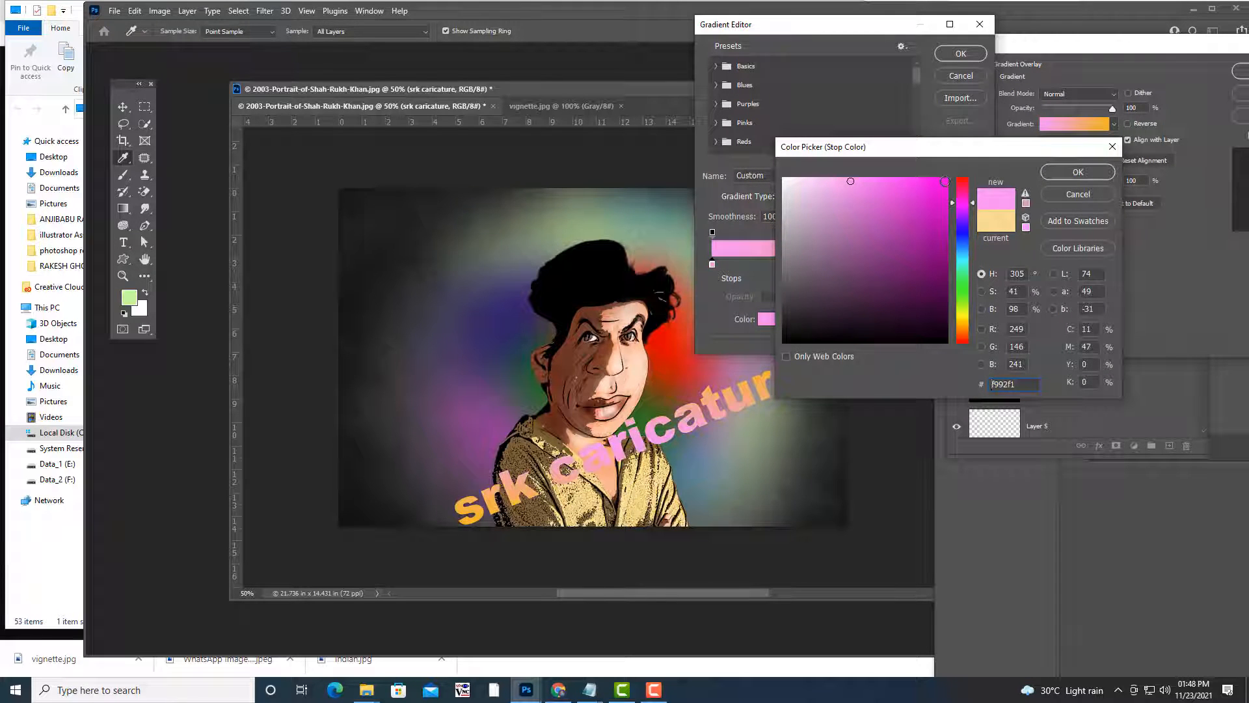
{"action": "left_click", "coordinate": [929, 181]}
{"action": "left_click", "coordinate": [1084, 173]}
Set the gradient's end stop to purple-magenta dd2bf8 and accept the edited gradient.
{"action": "left_click", "coordinate": [975, 264]}
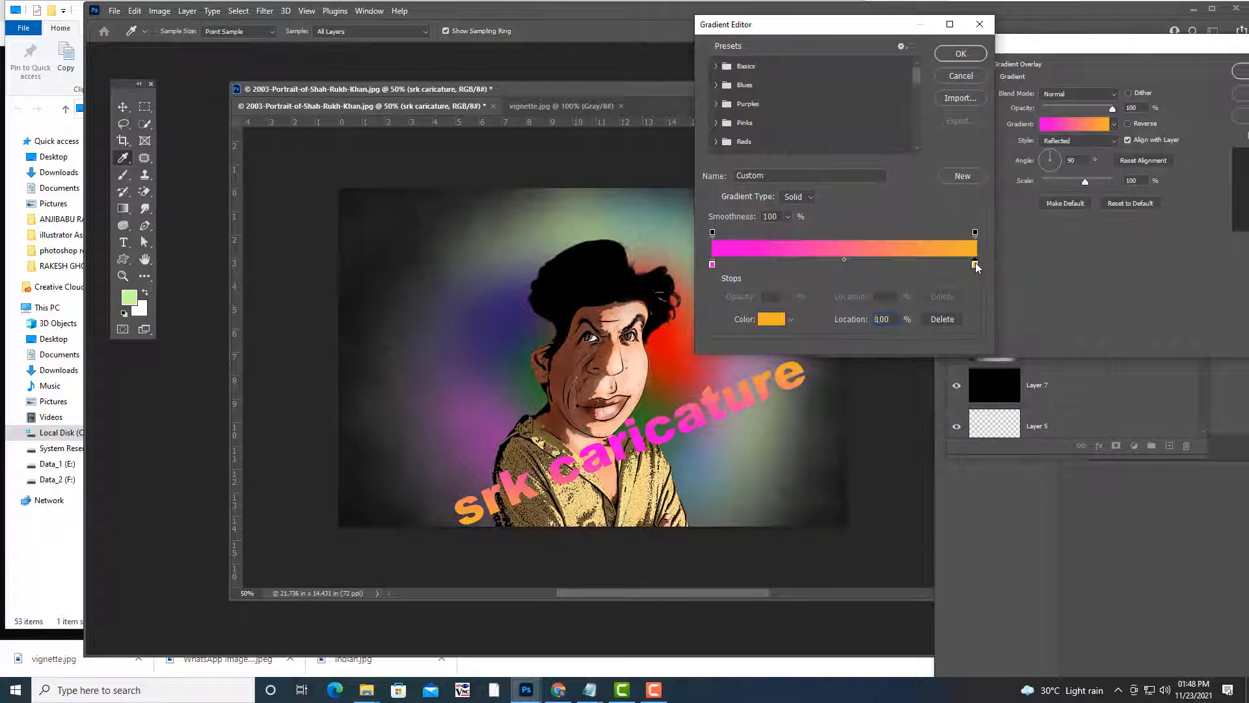
{"action": "double_click", "coordinate": [975, 264]}
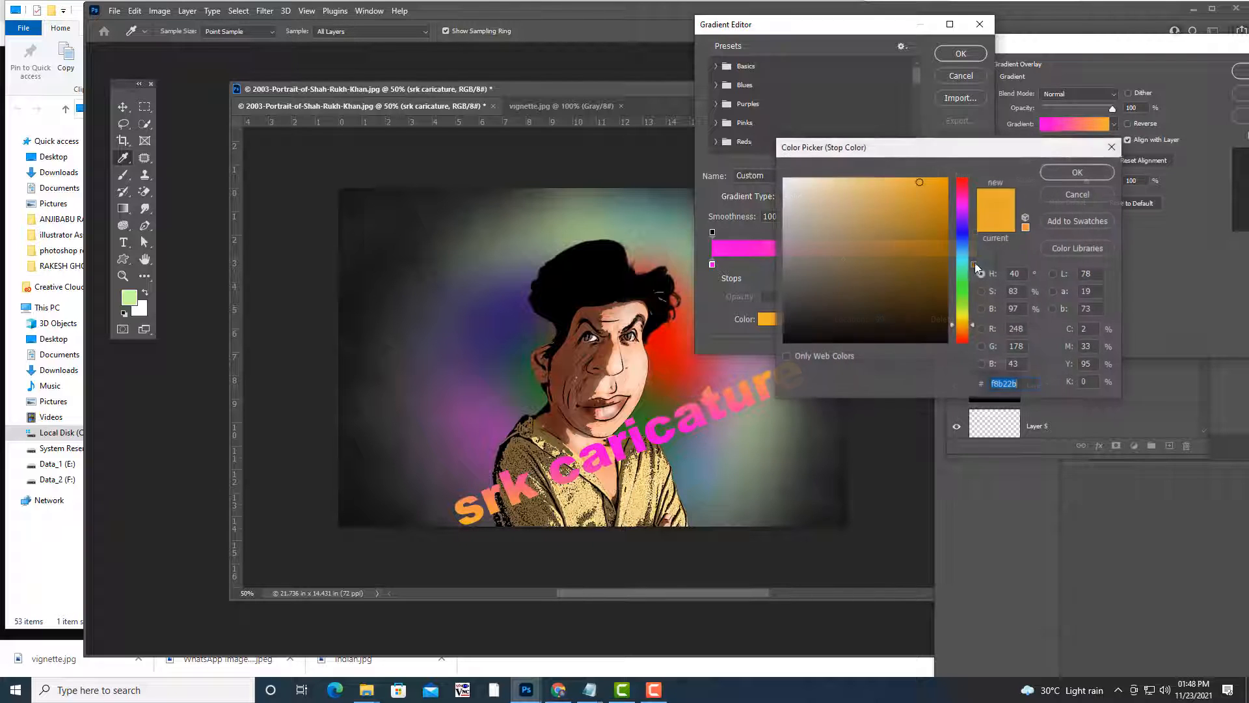
{"action": "left_click", "coordinate": [963, 193]}
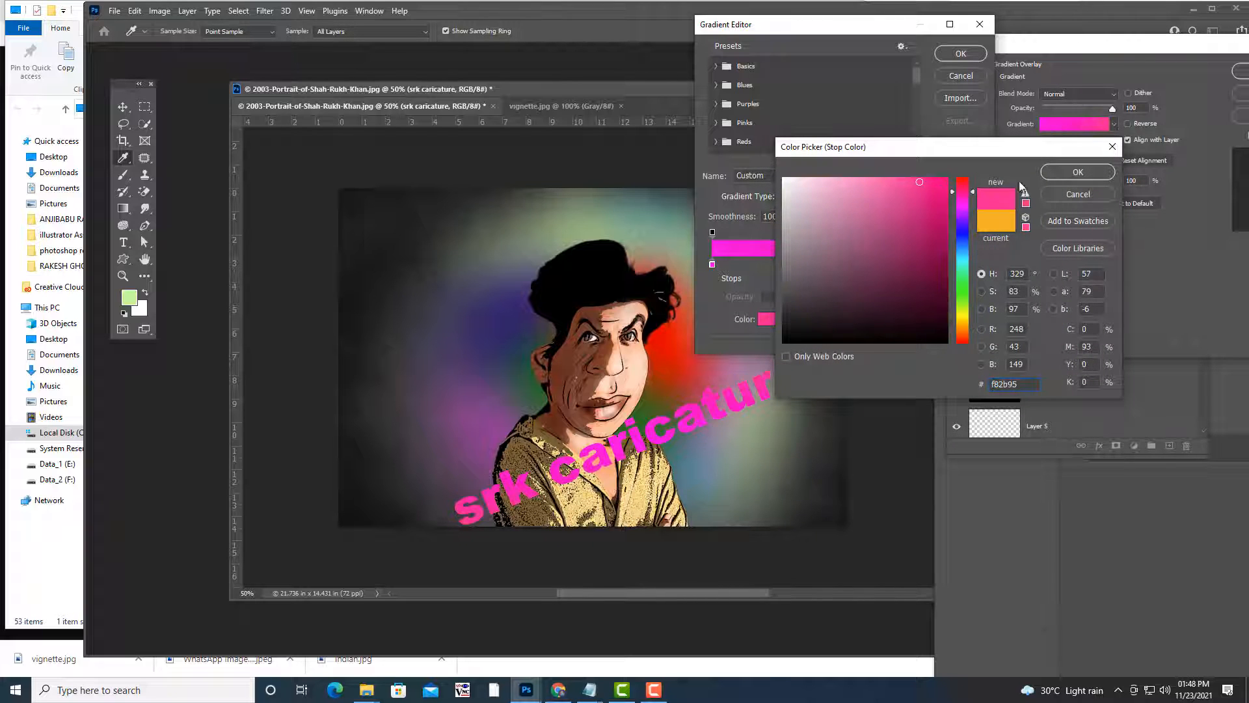
{"action": "left_click", "coordinate": [964, 301]}
{"action": "left_click", "coordinate": [965, 215]}
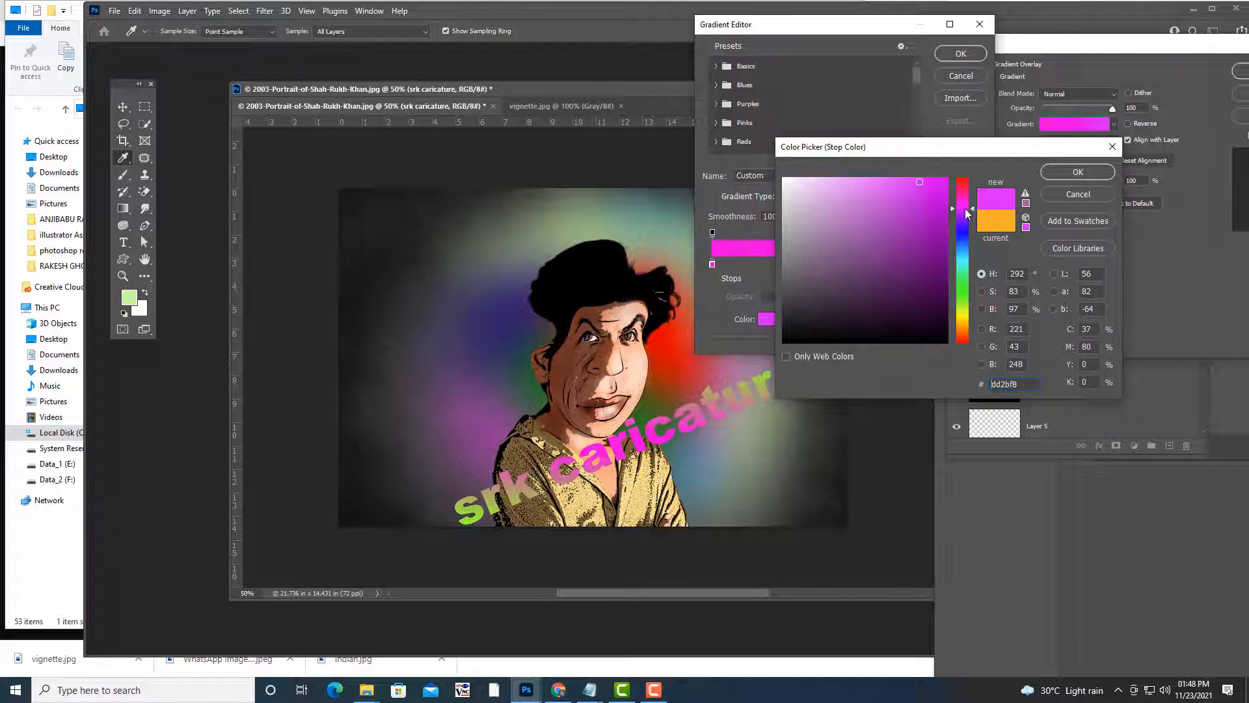
{"action": "left_click", "coordinate": [1079, 170]}
{"action": "left_click", "coordinate": [959, 54]}
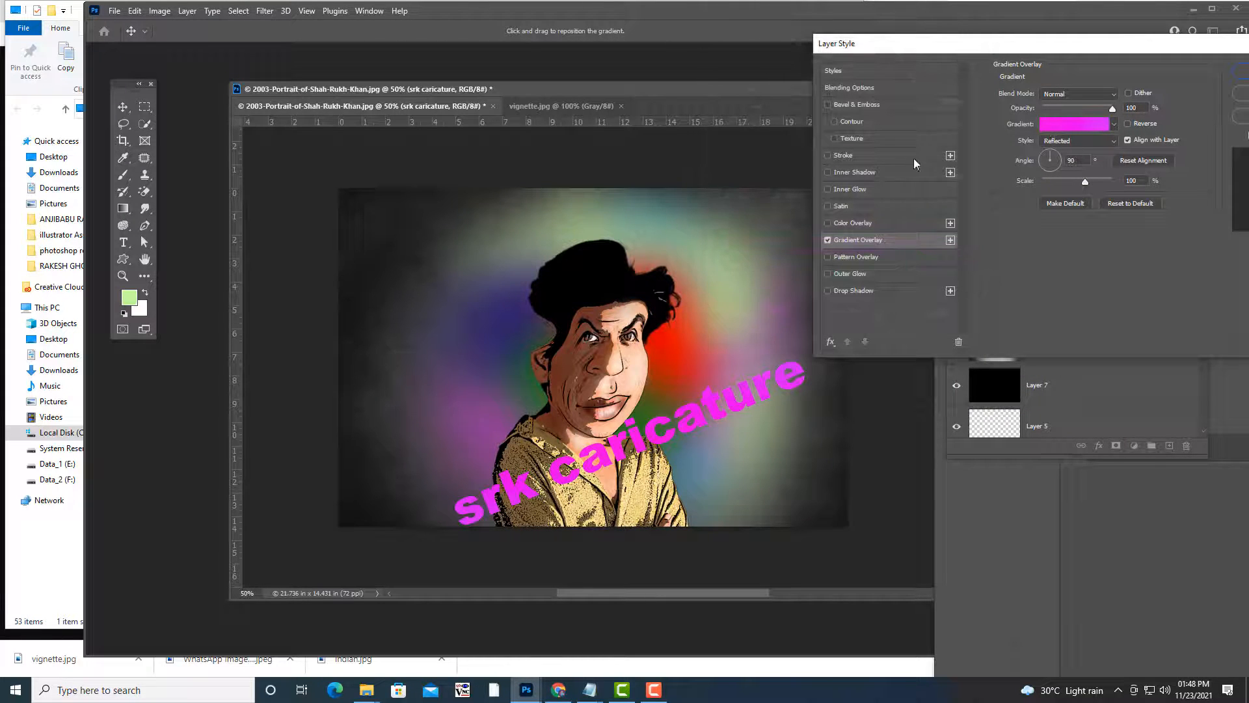
Add an outside Stroke to the title with a solid Color fill in white (ffffff).
{"action": "left_click", "coordinate": [832, 155]}
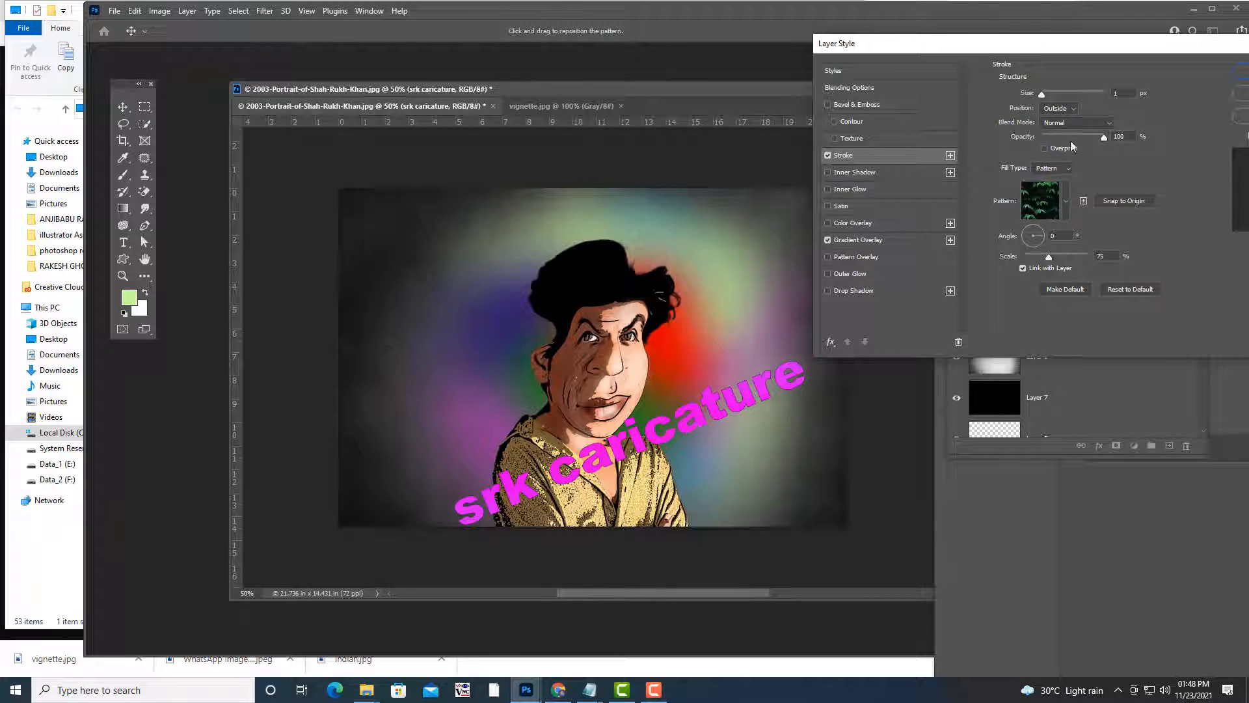
{"action": "left_click", "coordinate": [1070, 109]}
{"action": "left_click", "coordinate": [1060, 110]}
{"action": "left_click", "coordinate": [1064, 169]}
{"action": "left_click", "coordinate": [1056, 178]}
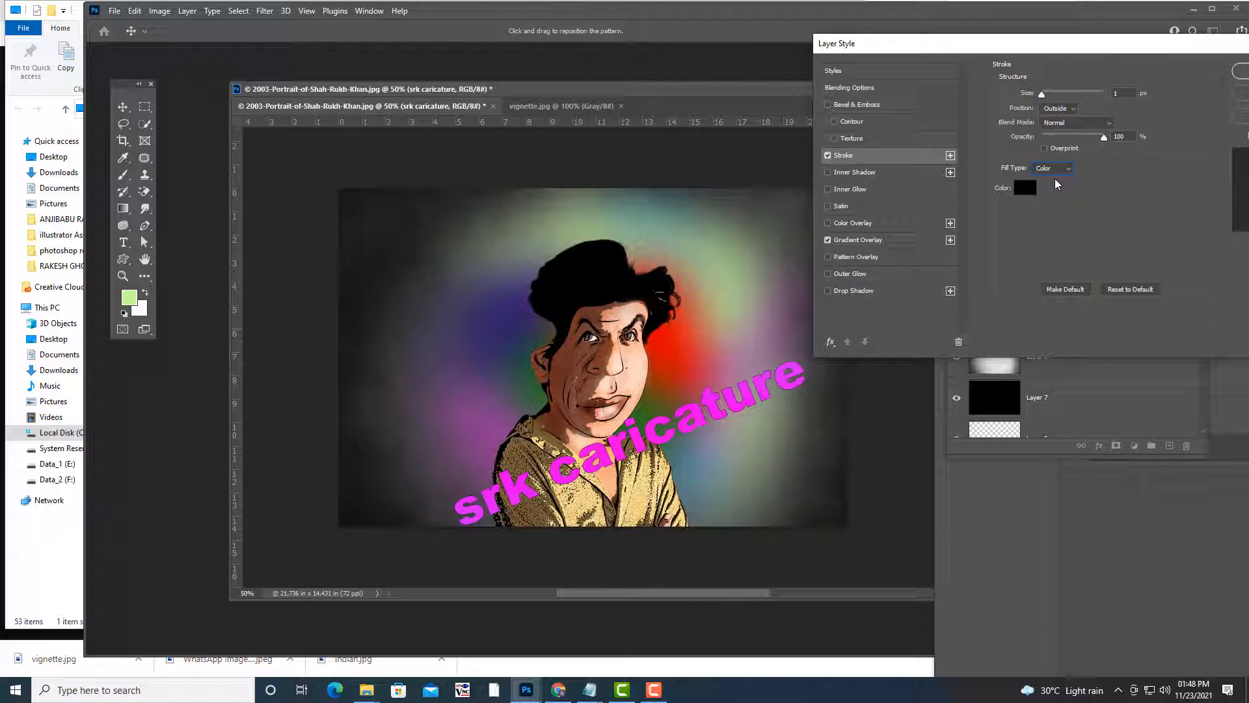
{"action": "left_click", "coordinate": [1025, 195]}
{"action": "left_click_drag", "start_coordinate": [859, 196], "coordinate": [718, 118]}
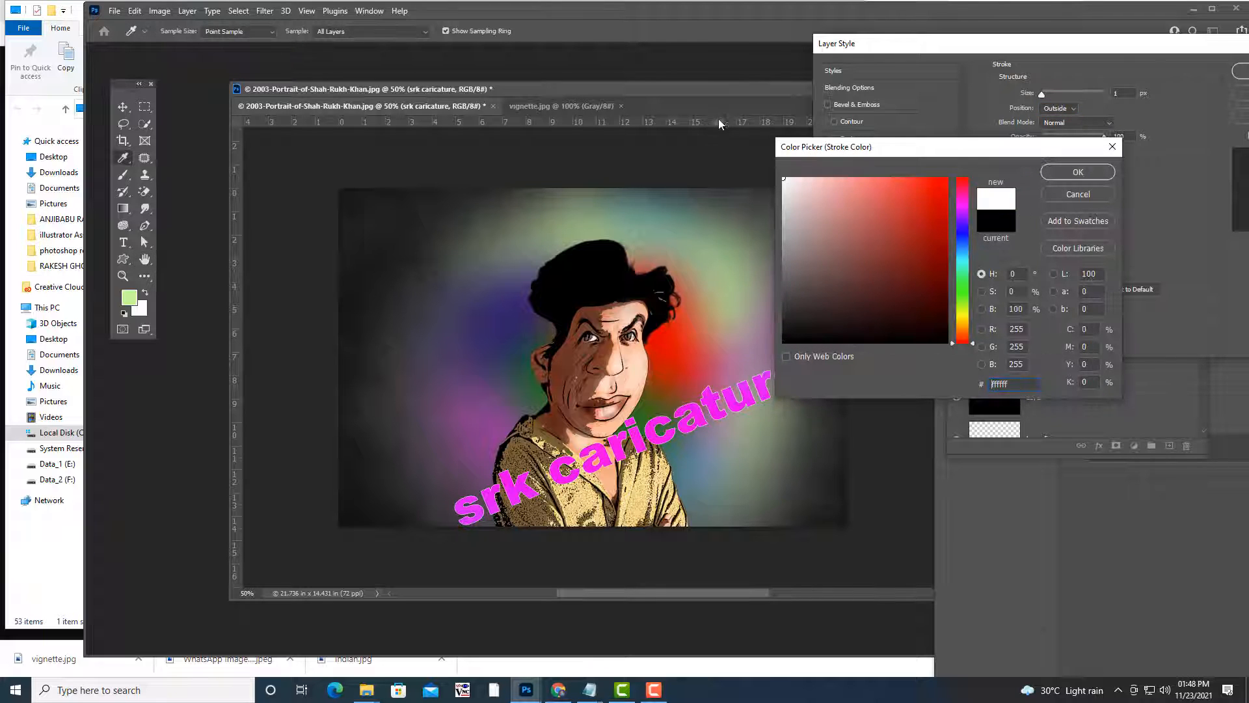
{"action": "left_click", "coordinate": [1084, 170]}
Increase the title's stroke size to 6 px and apply the layer style.
{"action": "left_click_drag", "start_coordinate": [1042, 96], "coordinate": [1047, 95]}
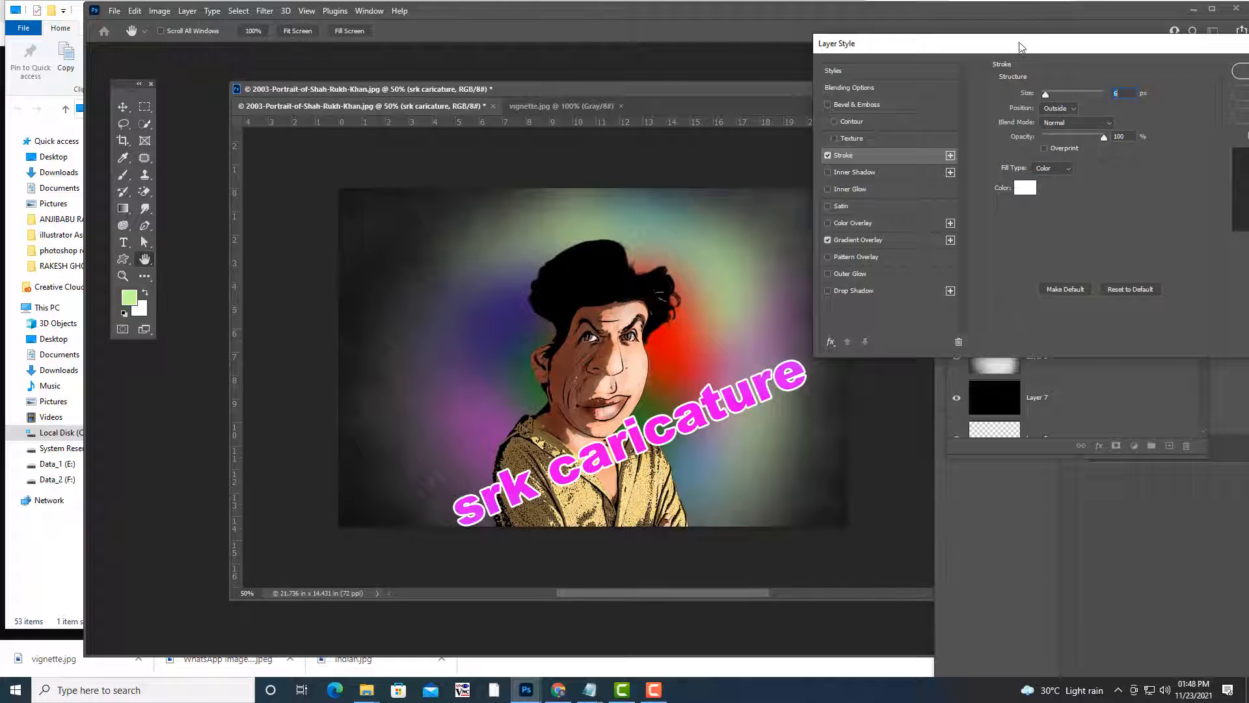
{"action": "left_click_drag", "start_coordinate": [1022, 44], "coordinate": [921, 43]}
{"action": "left_click", "coordinate": [1126, 77]}
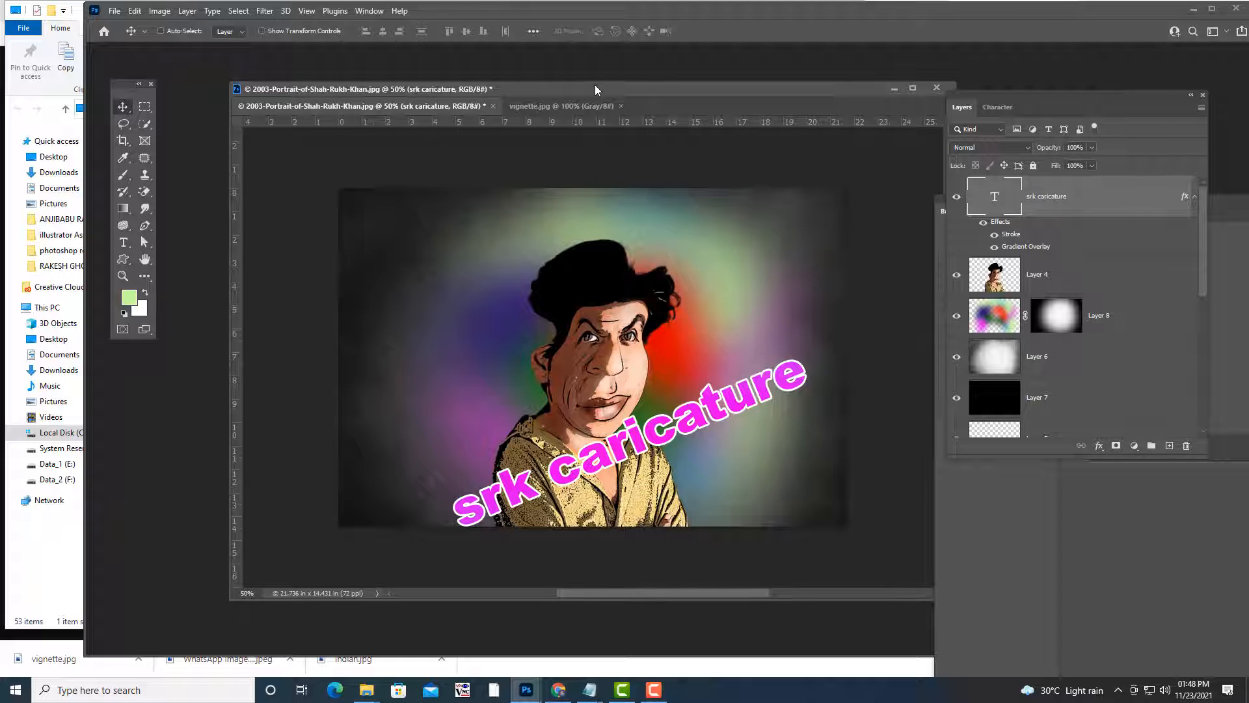
{"action": "left_click_drag", "start_coordinate": [603, 89], "coordinate": [578, 91]}
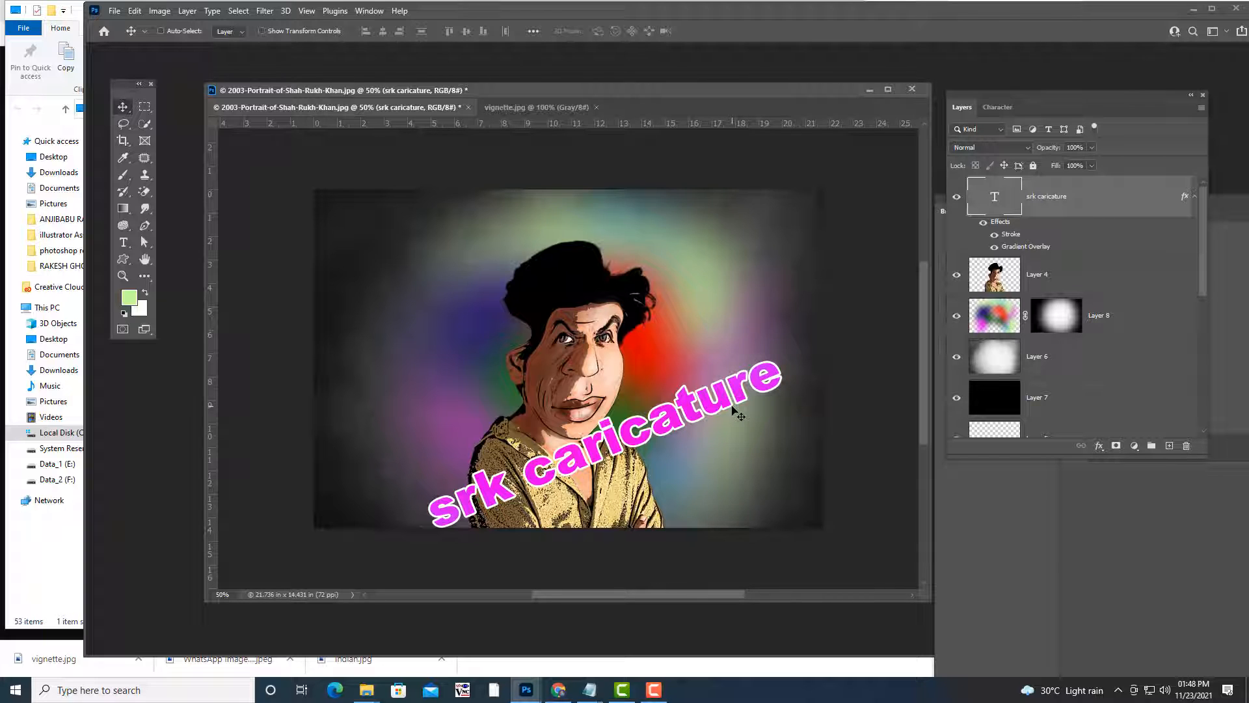
{"action": "left_click", "coordinate": [654, 689]}
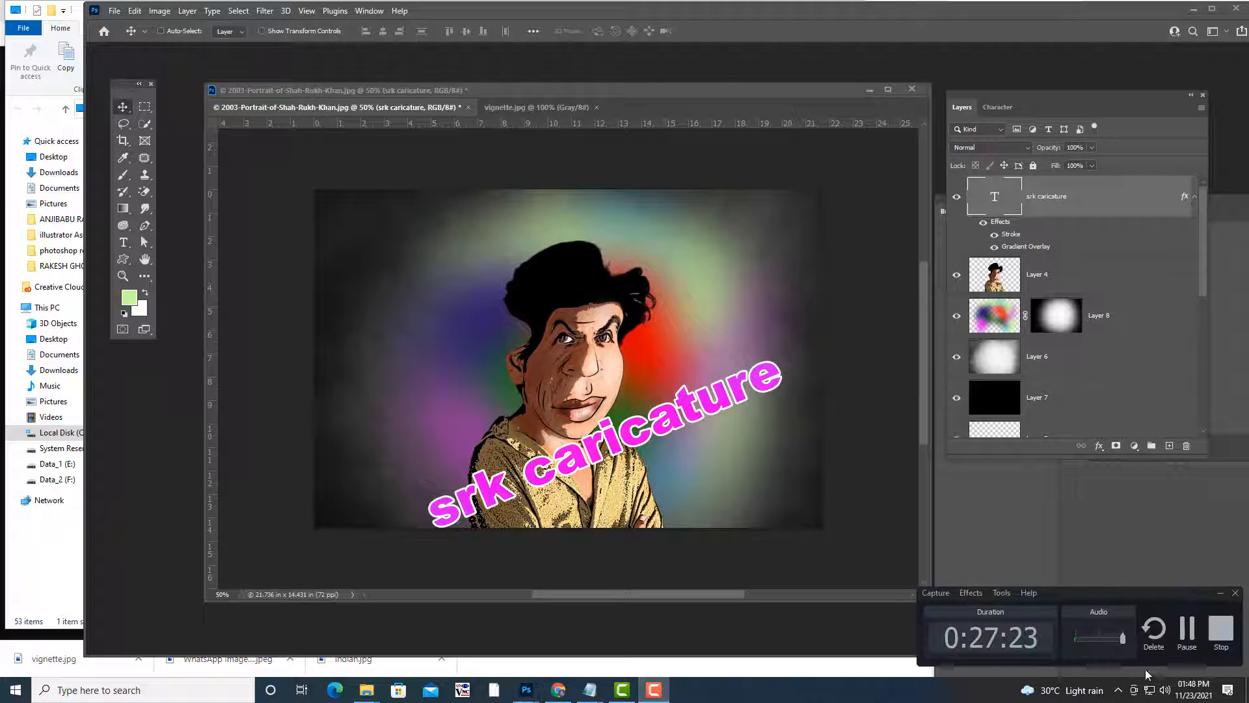